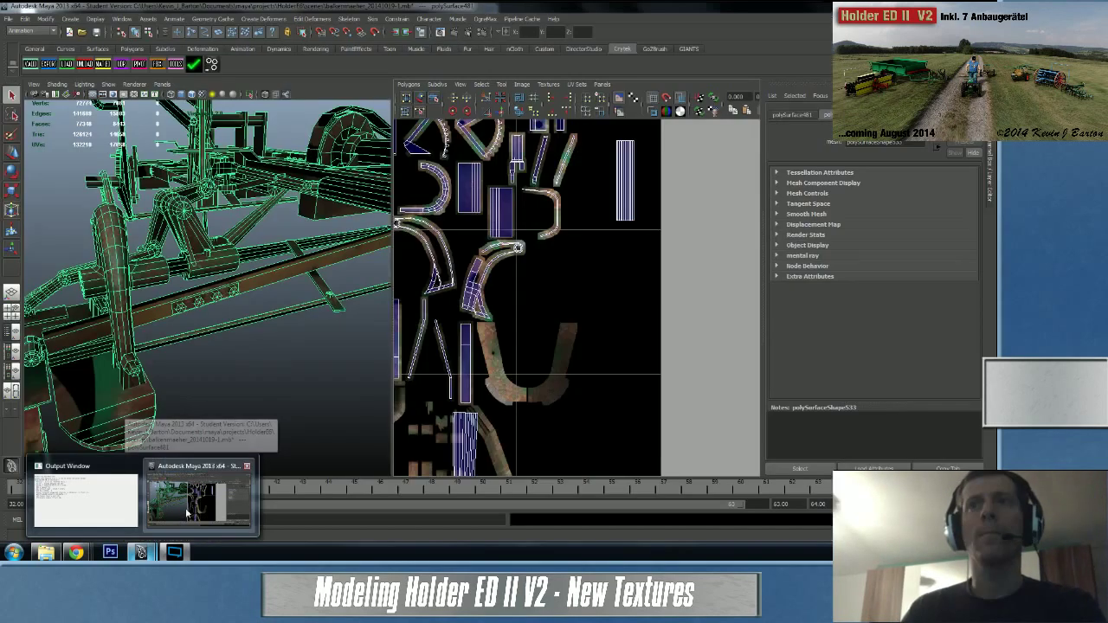
- Switch to Maya, select the long narrow strip's face in the UV layout, and frame the matching beam in the 3D view
click(187, 513)
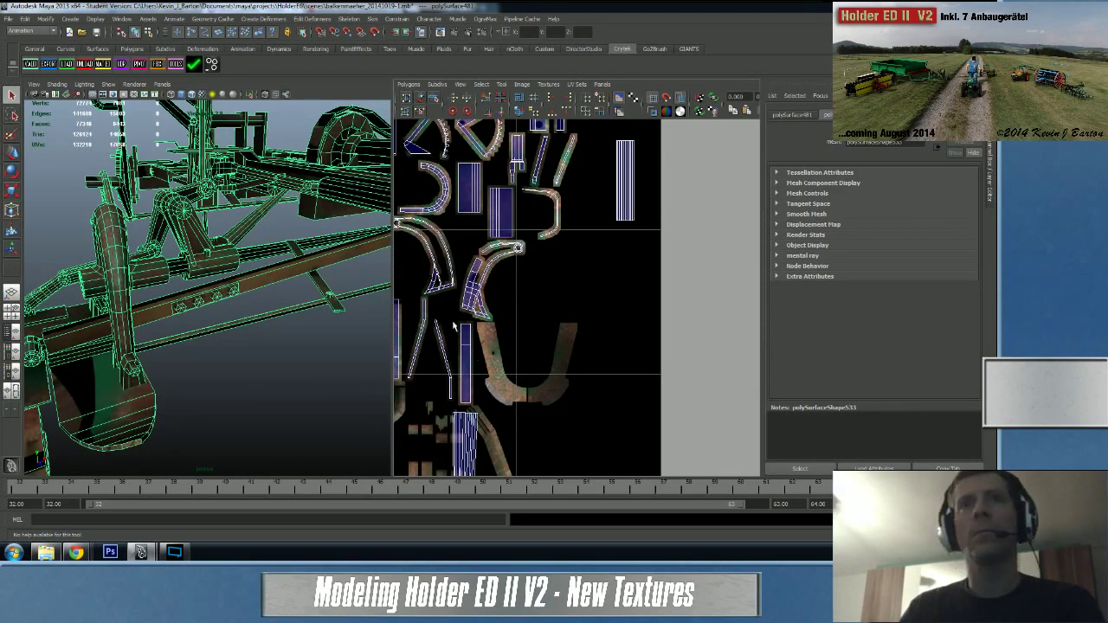
alt+middle_drag(489, 346, 641, 287)
scroll(507, 312, up, 4)
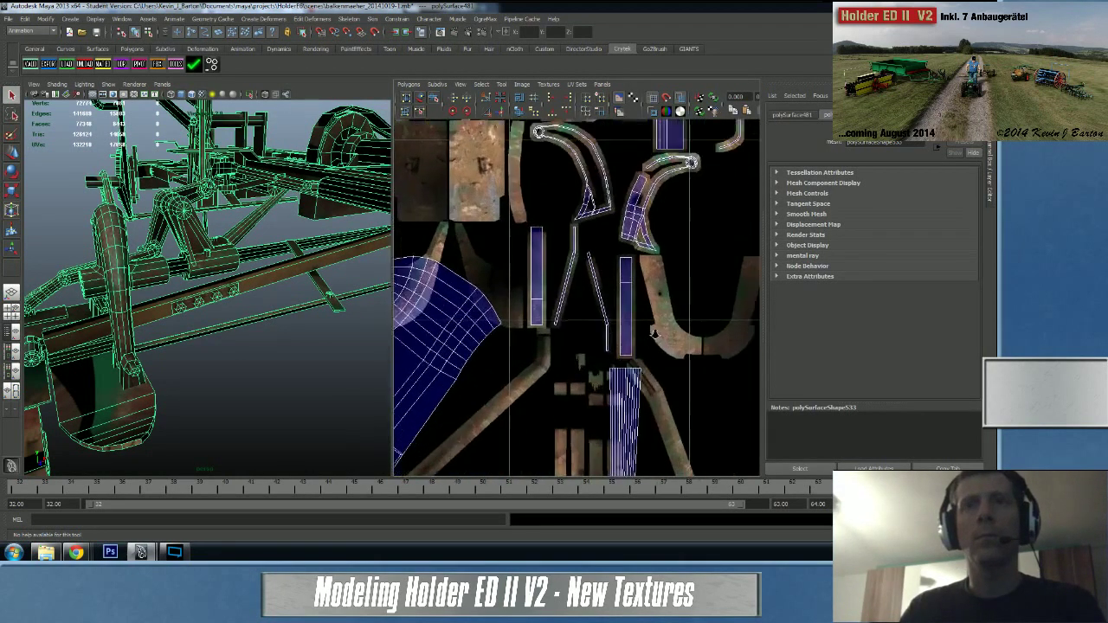
right_click(515, 301)
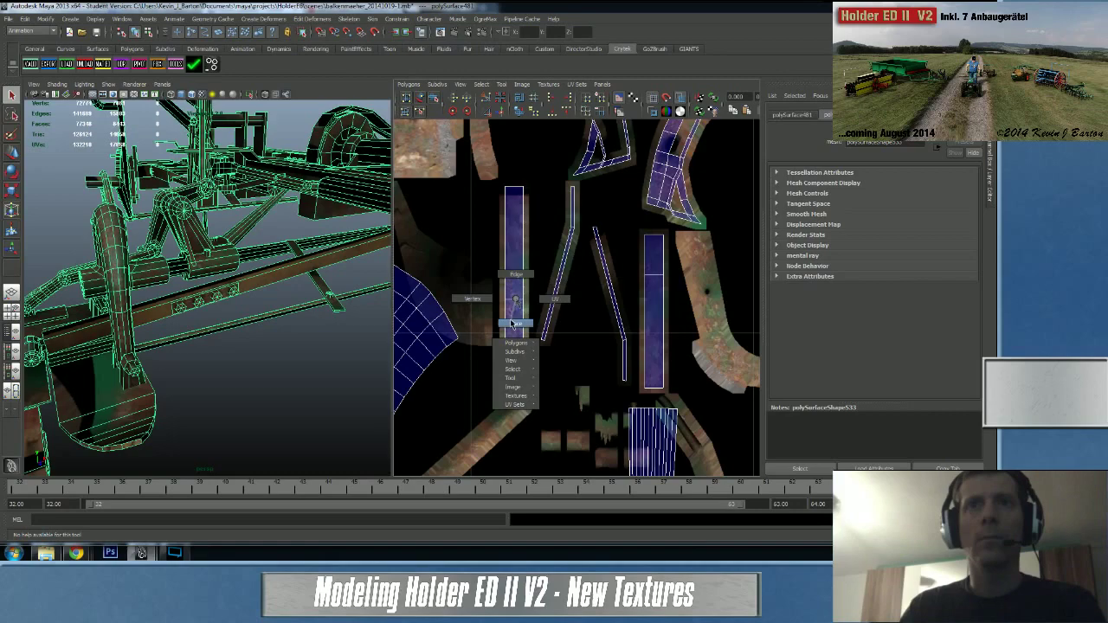
click(513, 323)
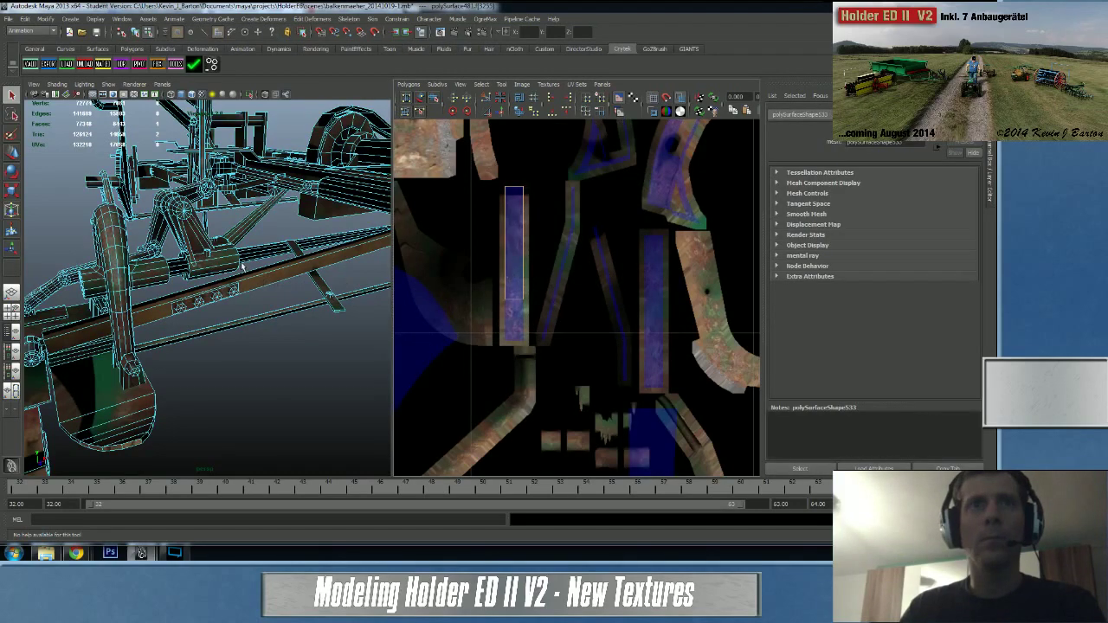
key(f)
alt+drag(237, 267, 166, 299)
alt+middle_drag(198, 297, 131, 303)
- Select the beam's long lower edge and join the wide strip to the adjacent narrow UV strip with Move and Sew
right_drag(515, 301, 510, 271)
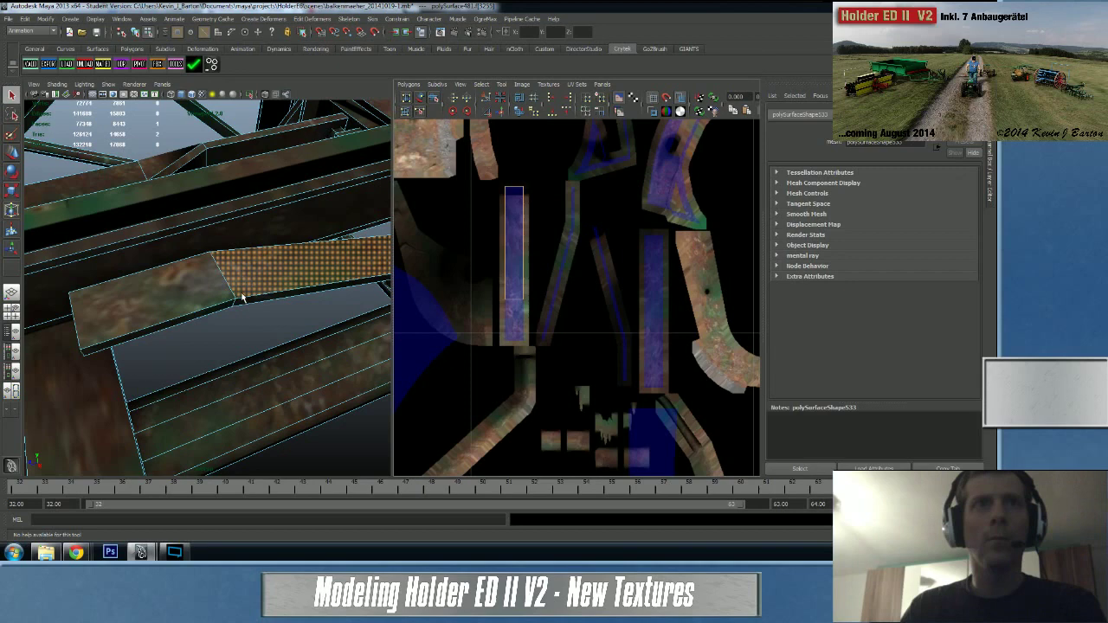
click(245, 298)
alt+middle_drag(319, 286, 278, 279)
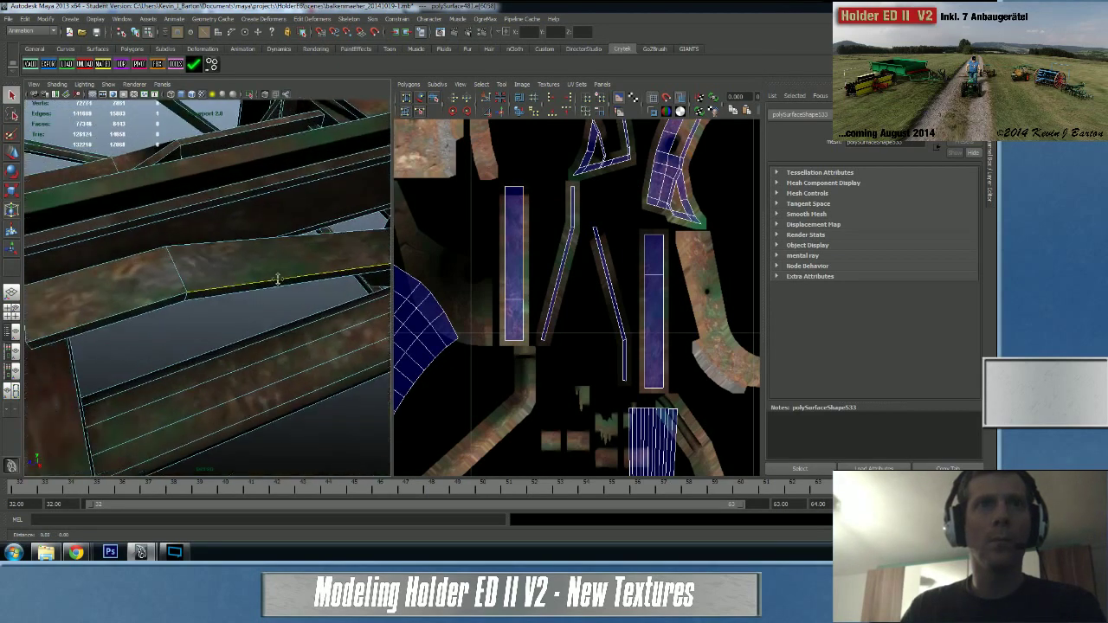
alt+drag(240, 329, 193, 319)
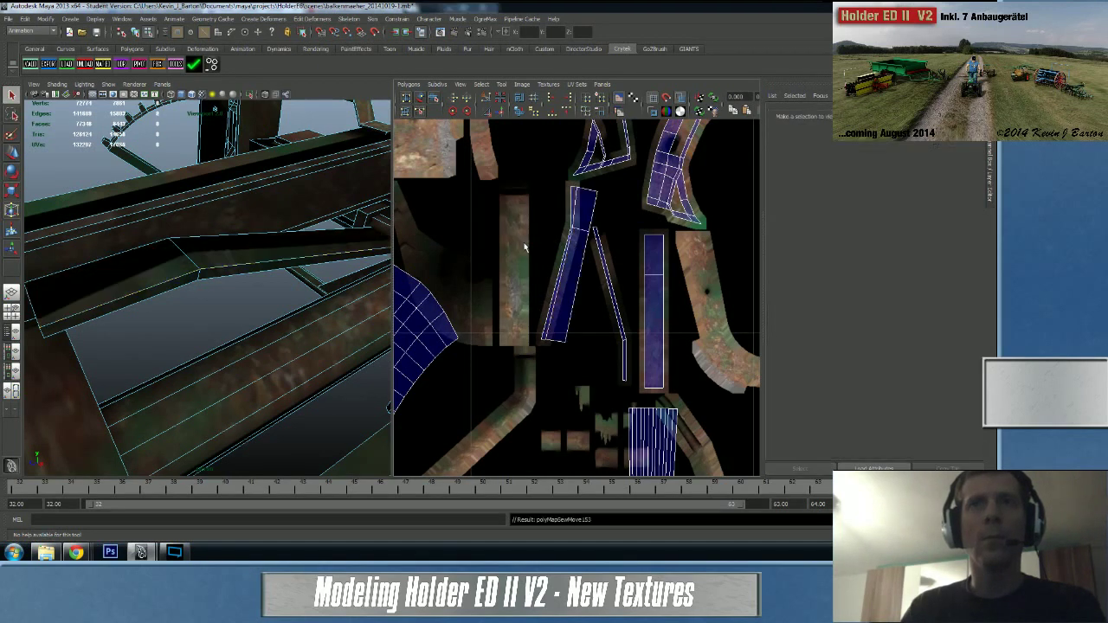
- Move and sew the beam's remaining side strips onto the joined UV shell along their shared long edges
click(580, 279)
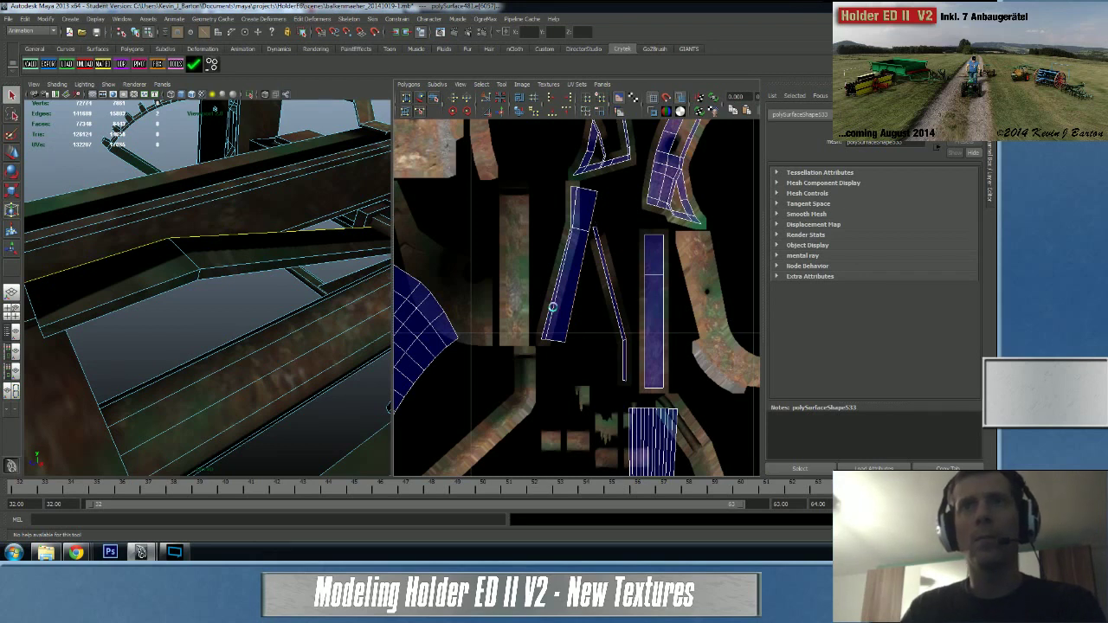
shift+right_drag(552, 307, 554, 311)
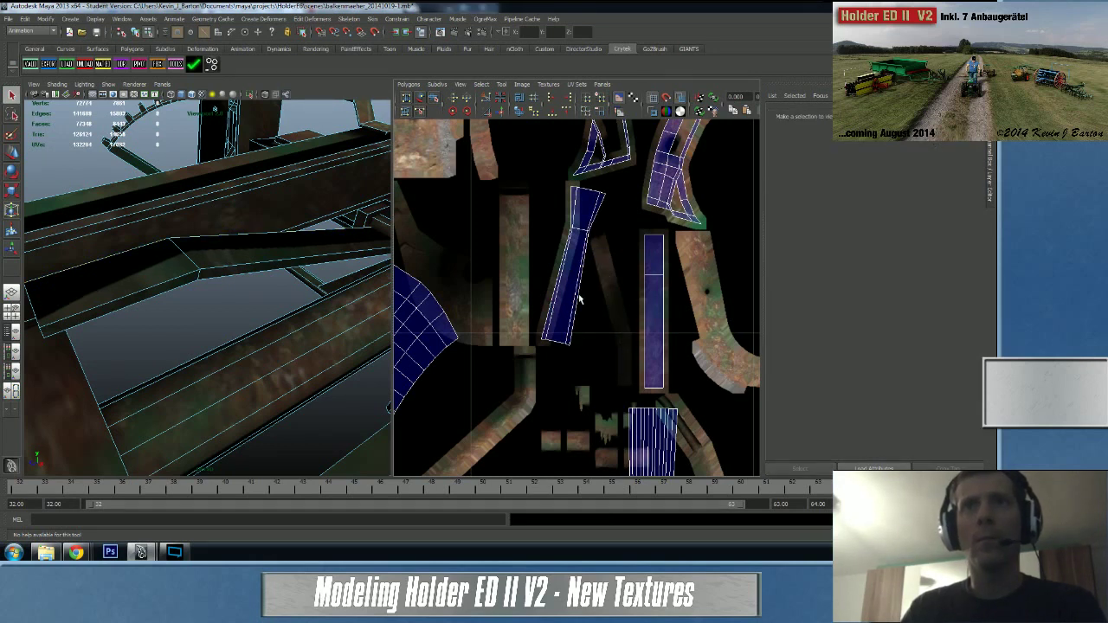
click(593, 245)
right_drag(552, 295, 551, 272)
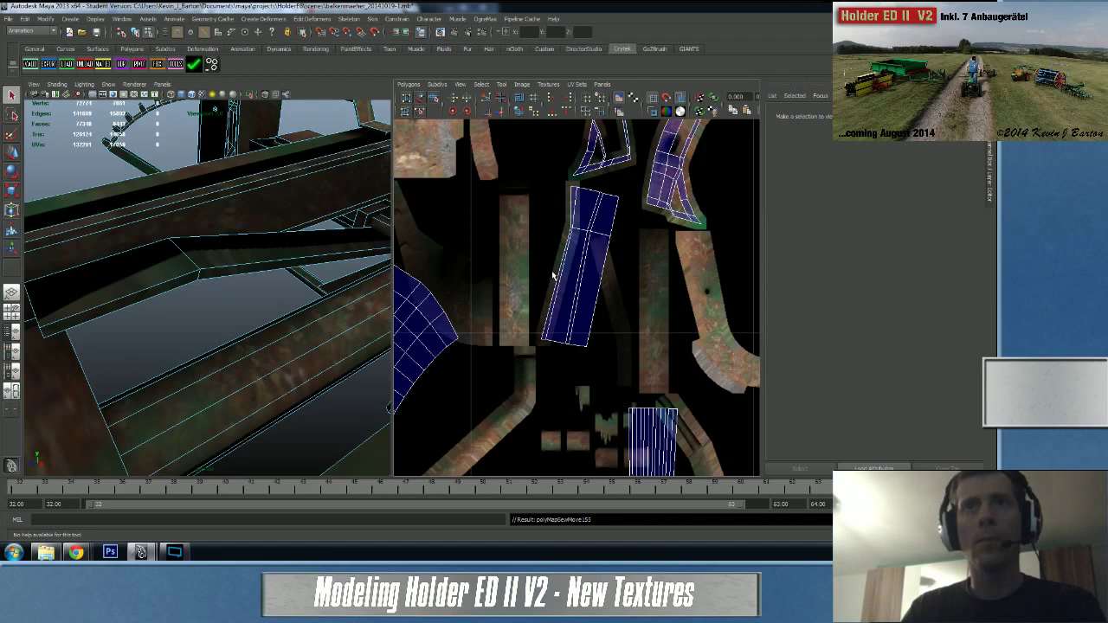
- Adjust the individual UV points at the bend of the beam's joined shell
right_drag(592, 240, 627, 241)
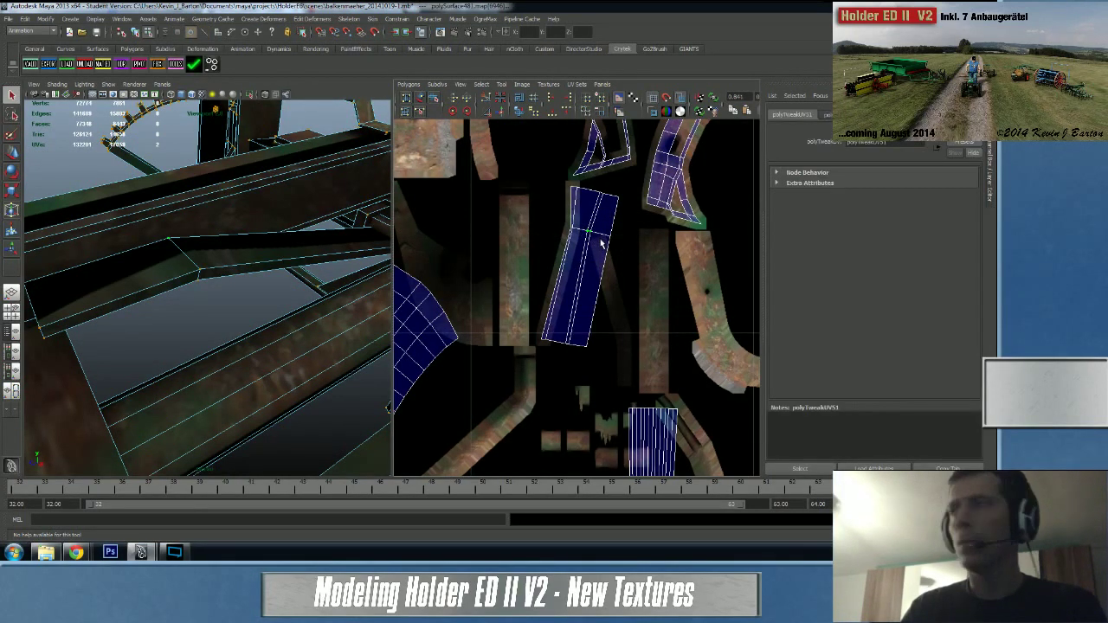
key(w)
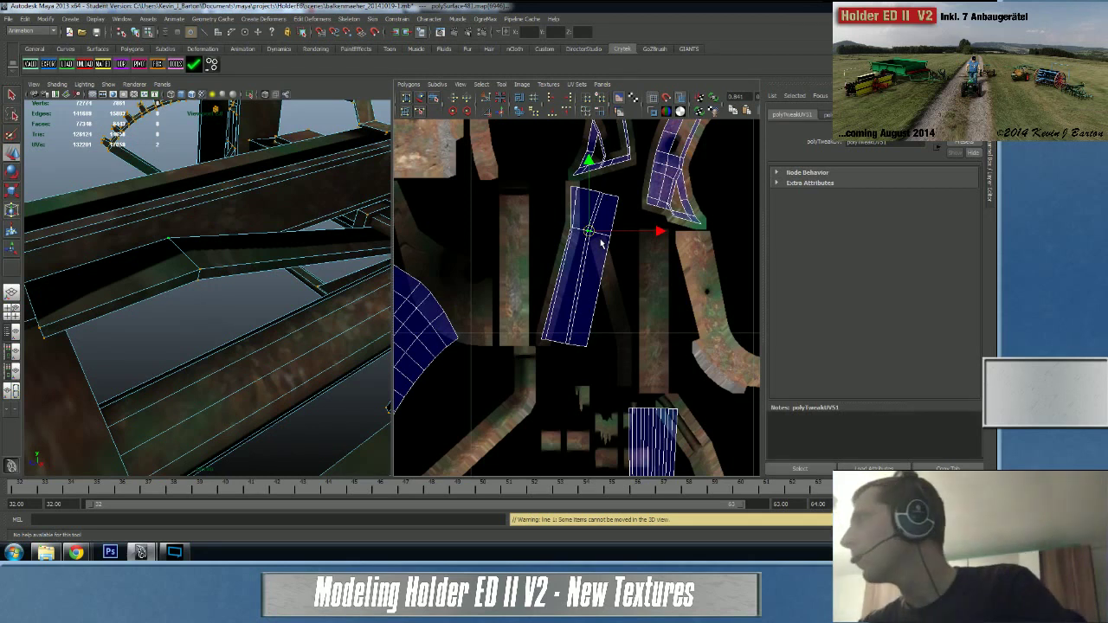
click(661, 233)
drag(590, 233, 569, 228)
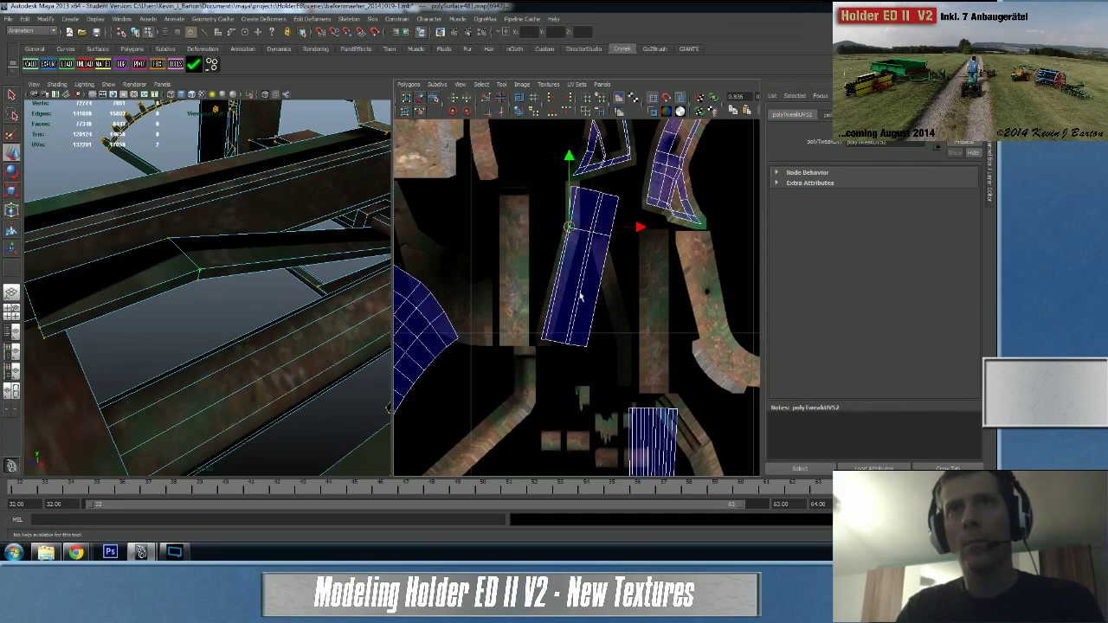
- Select the beam's whole UV shell, move it onto the vertical rusty texture strip, and rotate it upright
ctrl+right_click(592, 269)
click(603, 260)
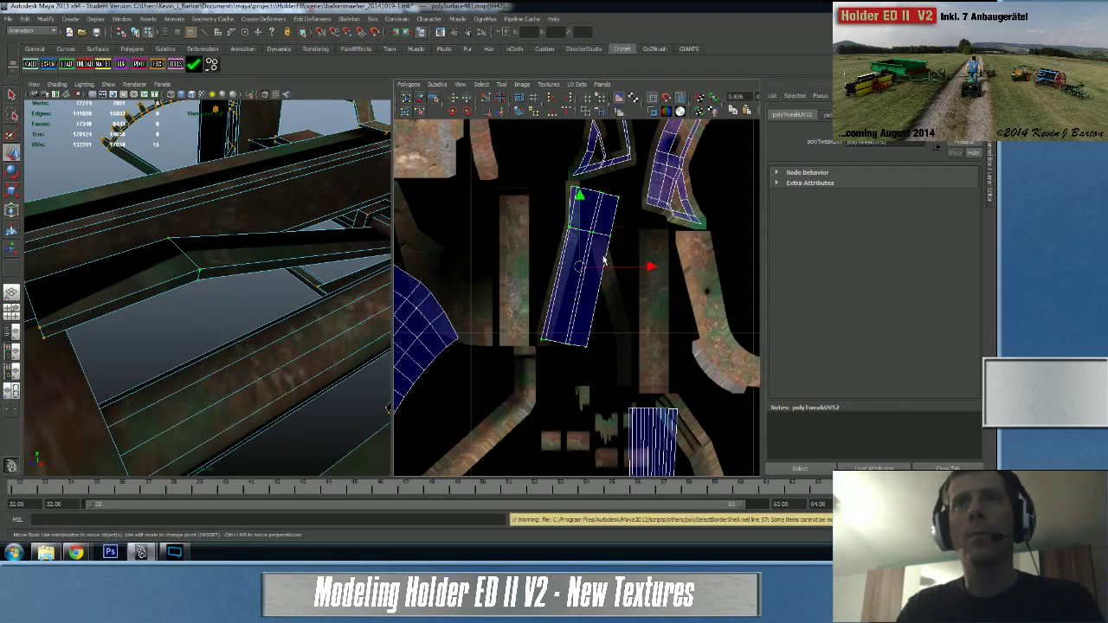
drag(577, 269, 507, 272)
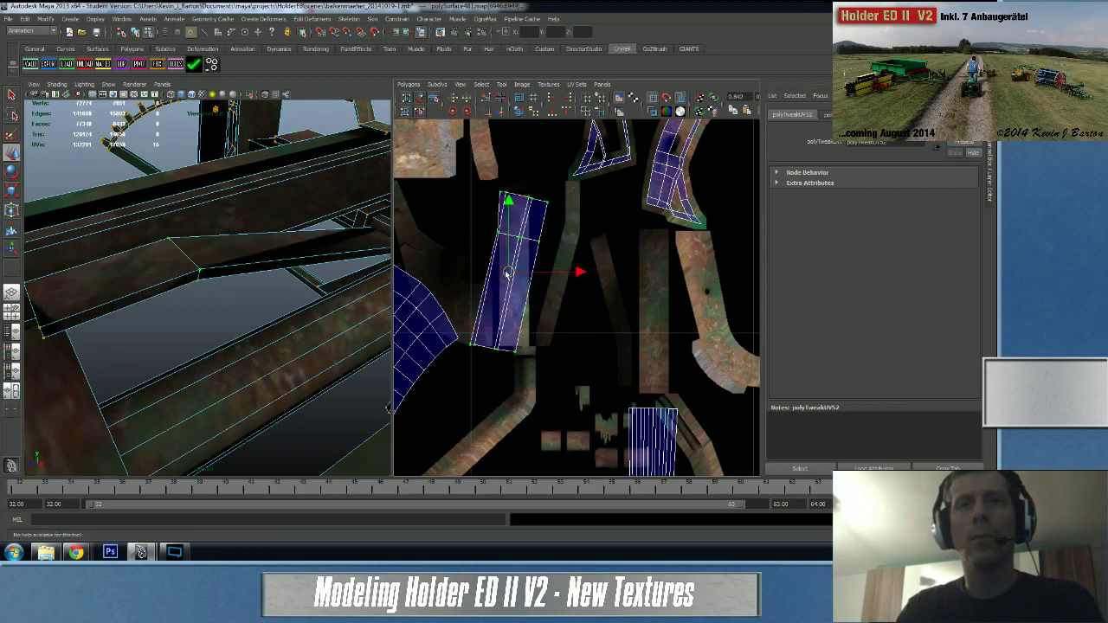
key(e)
drag(510, 340, 525, 335)
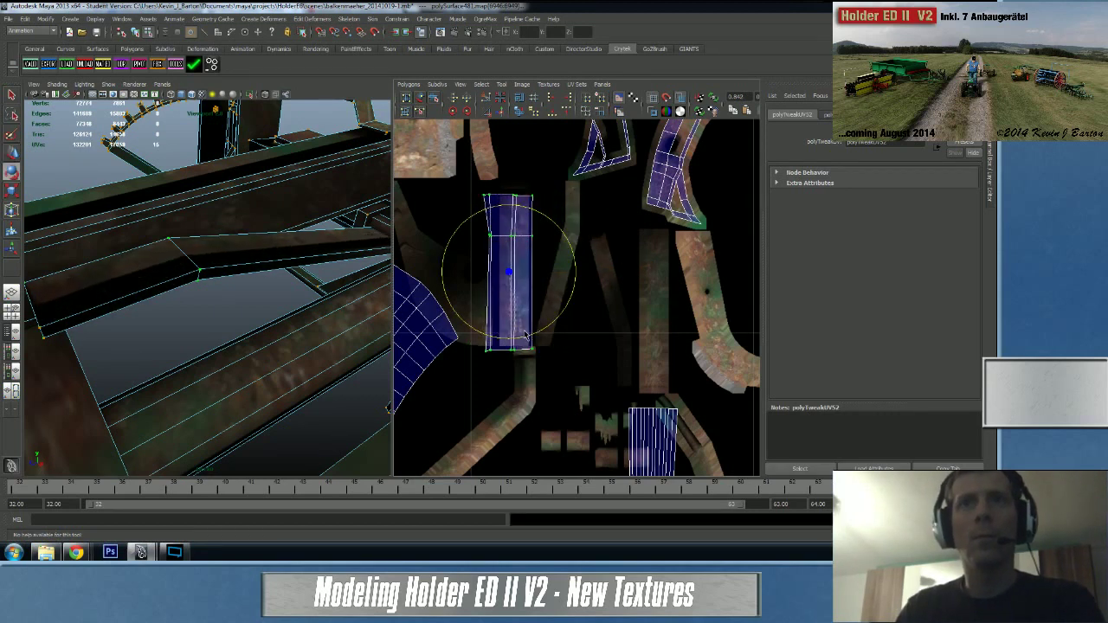
key(w)
click(598, 260)
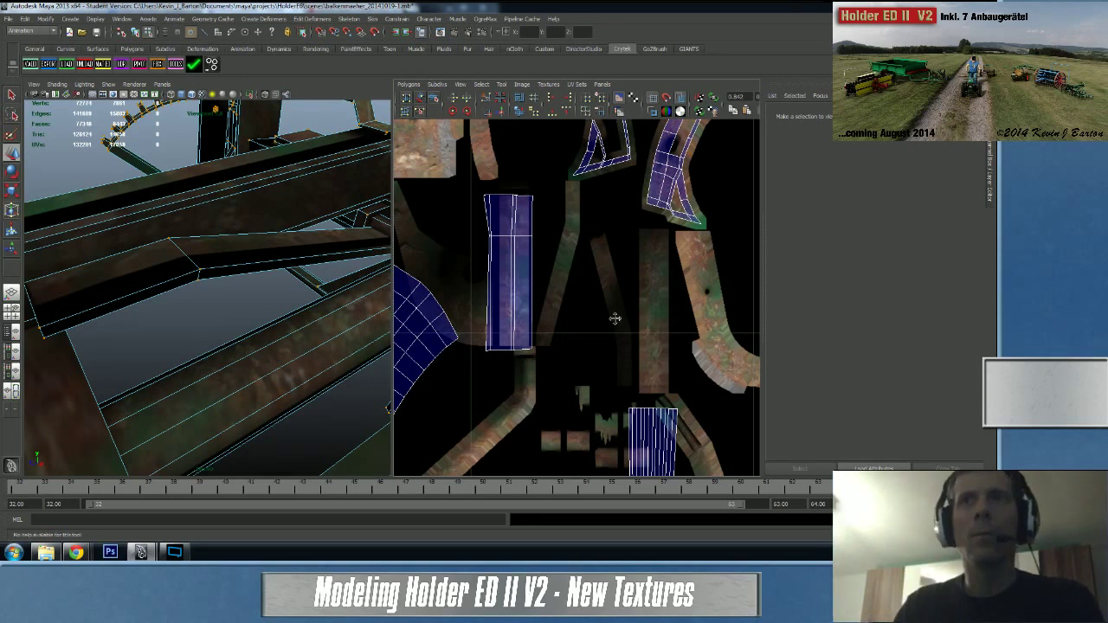
- Select a face near the lower end of the curved arm's UV shell and examine the matching arm in the 3D view
alt+middle_drag(614, 318, 452, 272)
scroll(475, 341, down, 2)
alt+middle_drag(484, 330, 505, 368)
scroll(457, 337, down, 2)
alt+middle_drag(558, 279, 614, 340)
alt+right_drag(614, 340, 787, 334)
alt+middle_drag(543, 260, 497, 311)
alt+right_drag(496, 312, 361, 321)
alt+middle_drag(541, 317, 490, 309)
alt+right_drag(490, 309, 725, 323)
alt+middle_drag(551, 284, 630, 279)
right_drag(563, 318, 563, 337)
click(555, 325)
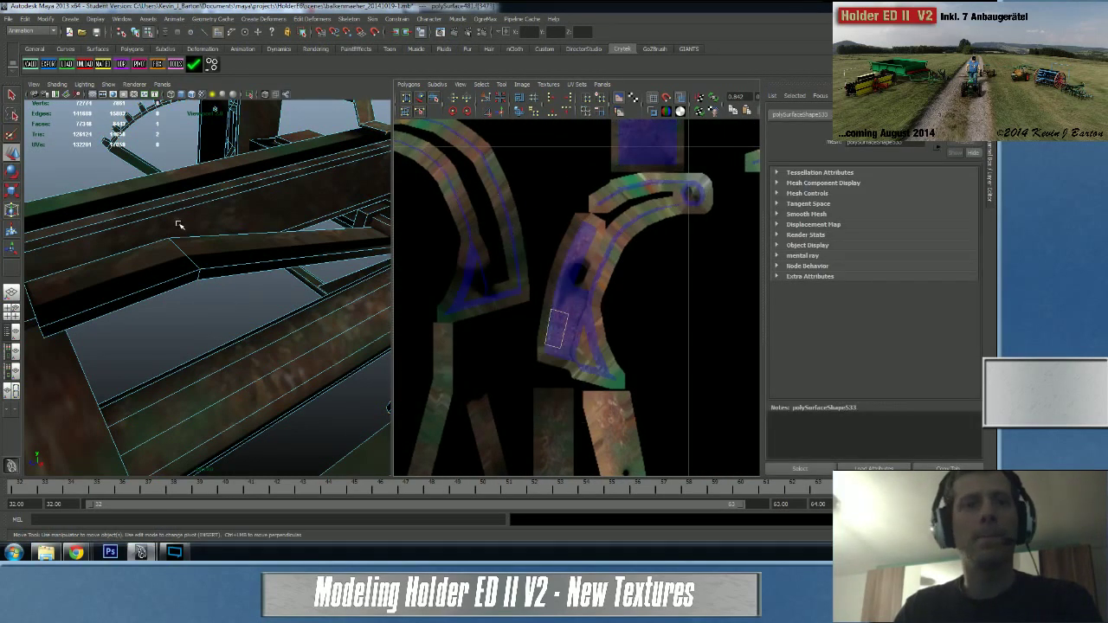
key(f)
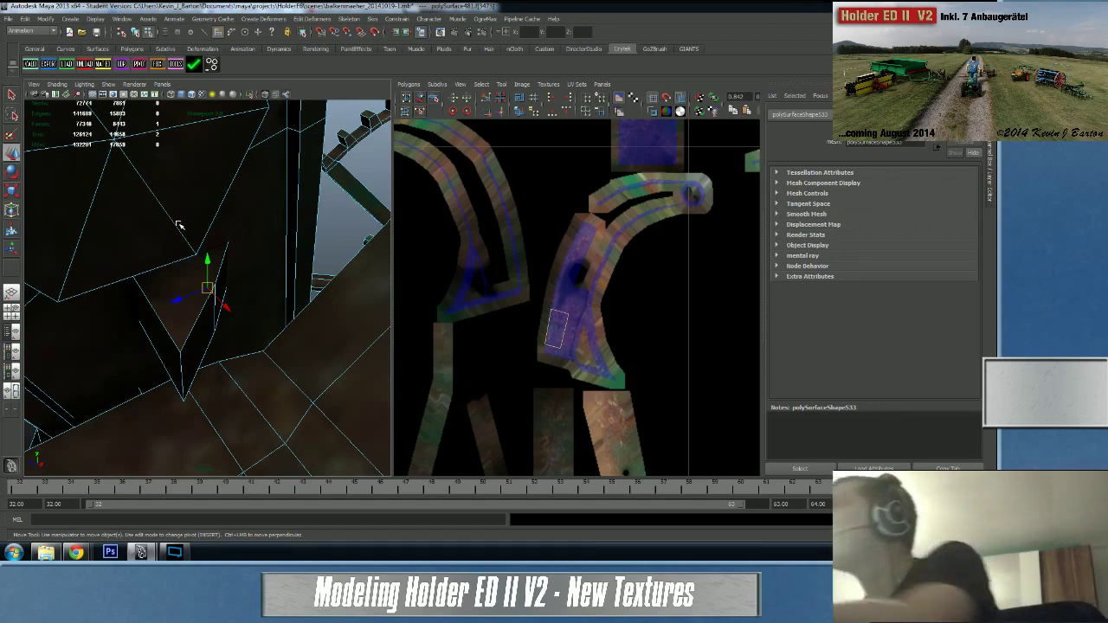
click(127, 234)
alt+drag(153, 237, 107, 312)
alt+right_drag(106, 312, 58, 315)
alt+middle_drag(58, 315, 56, 346)
alt+right_drag(56, 346, 130, 333)
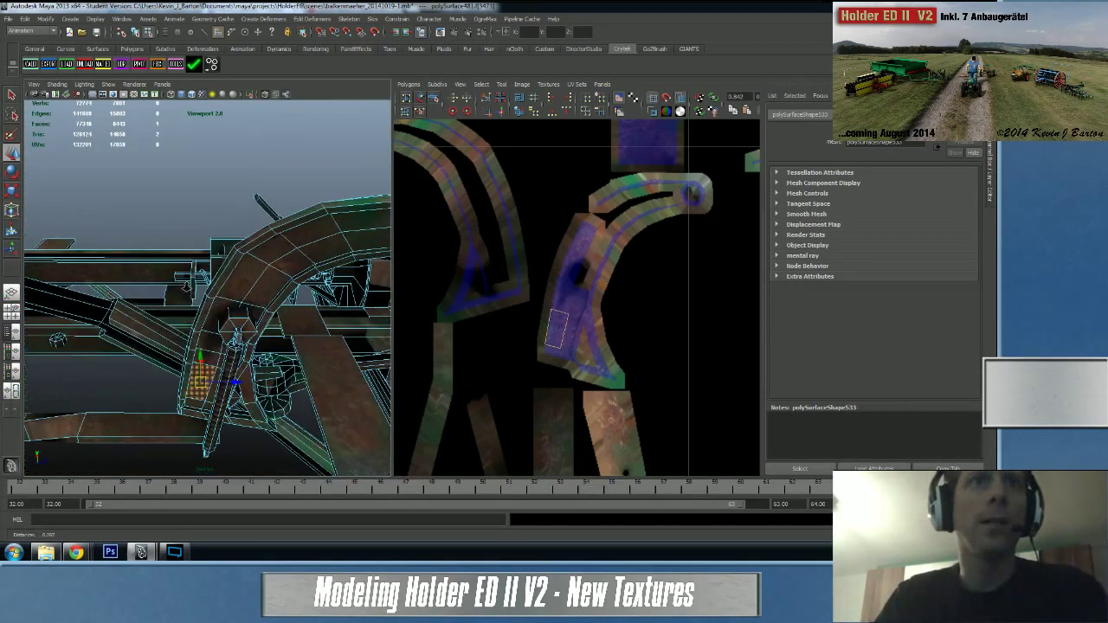
alt+drag(180, 224, 214, 192)
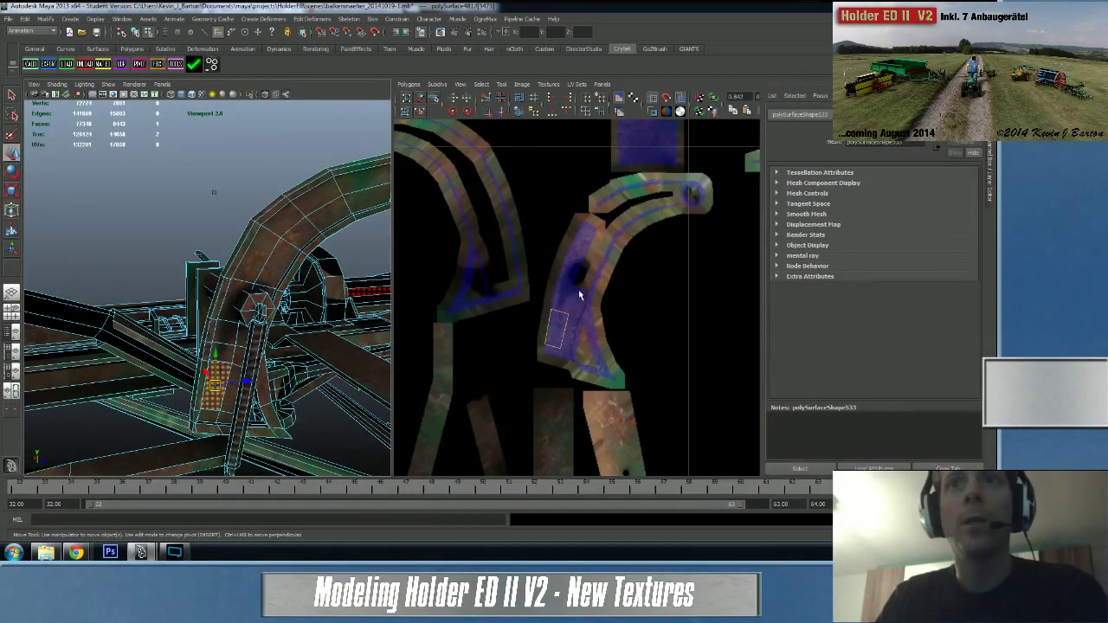
- Select the long border edges of the curved arm's face shell and join the rim strips with Move and Sew
mouse_move(575, 305)
right_down()
mouse_move(604, 302)
mouse_move(580, 302)
right_up()
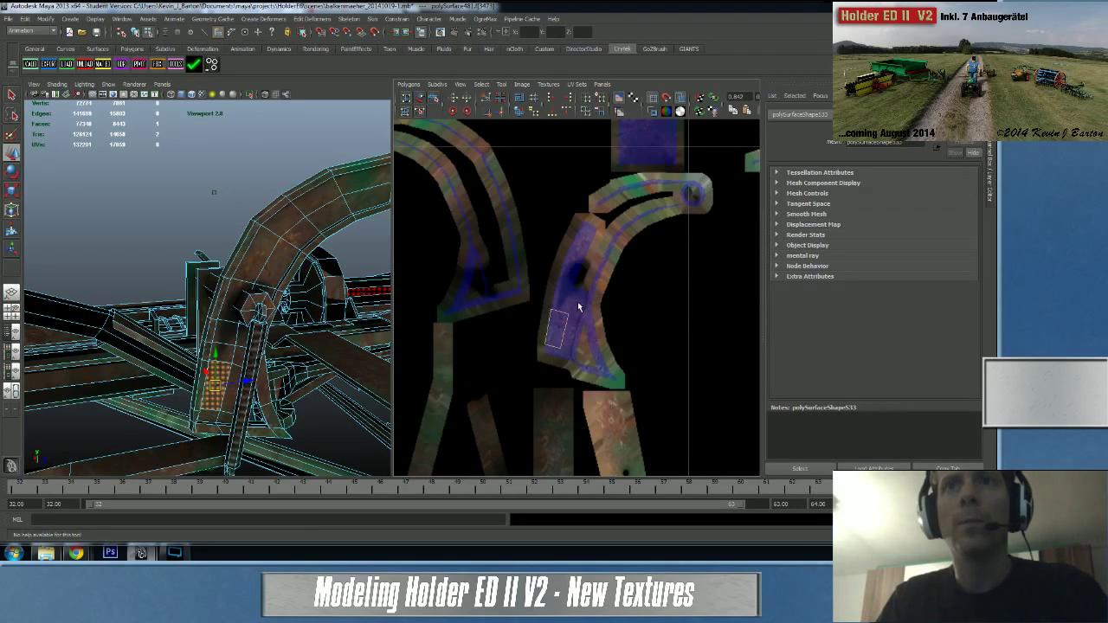
right_drag(578, 258, 578, 233)
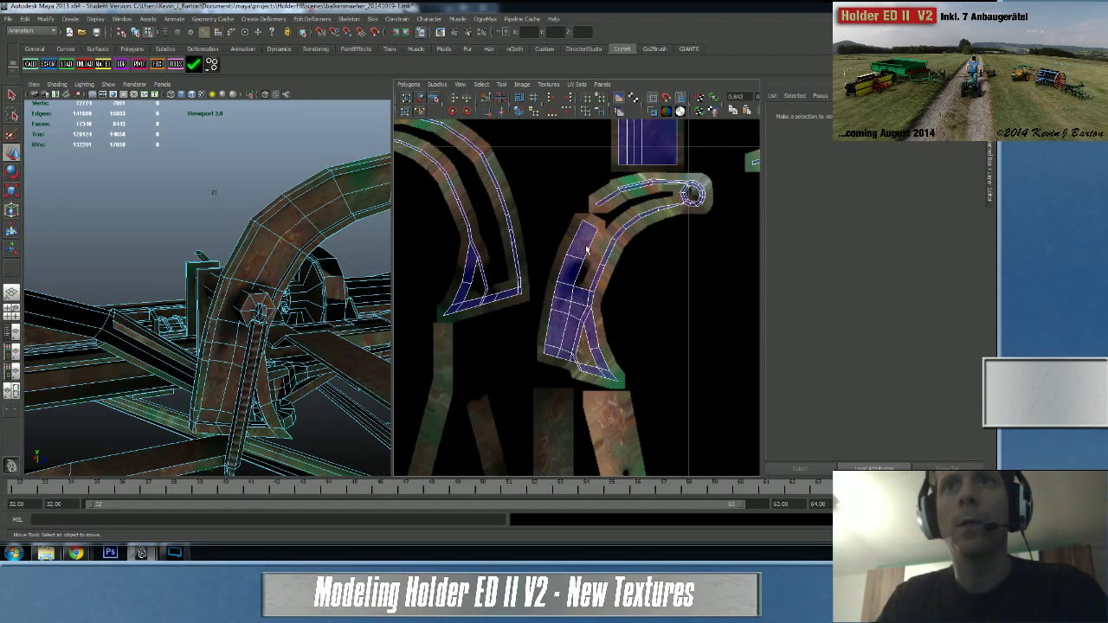
click(590, 247)
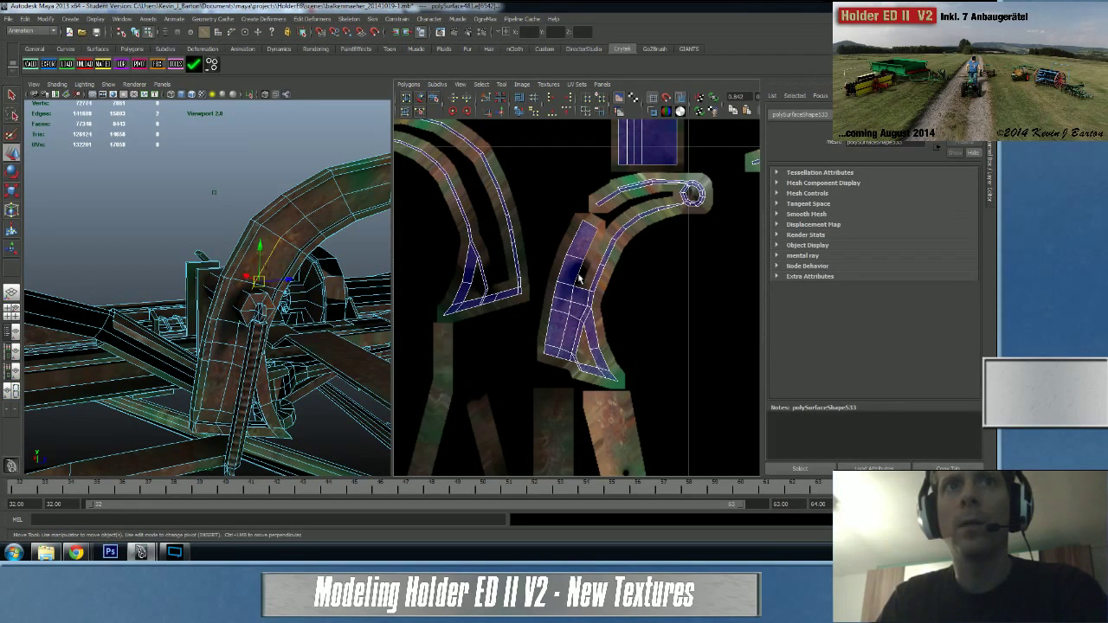
shift+click(594, 284)
shift+click(606, 260)
click(591, 293)
shift+right_drag(588, 296, 588, 271)
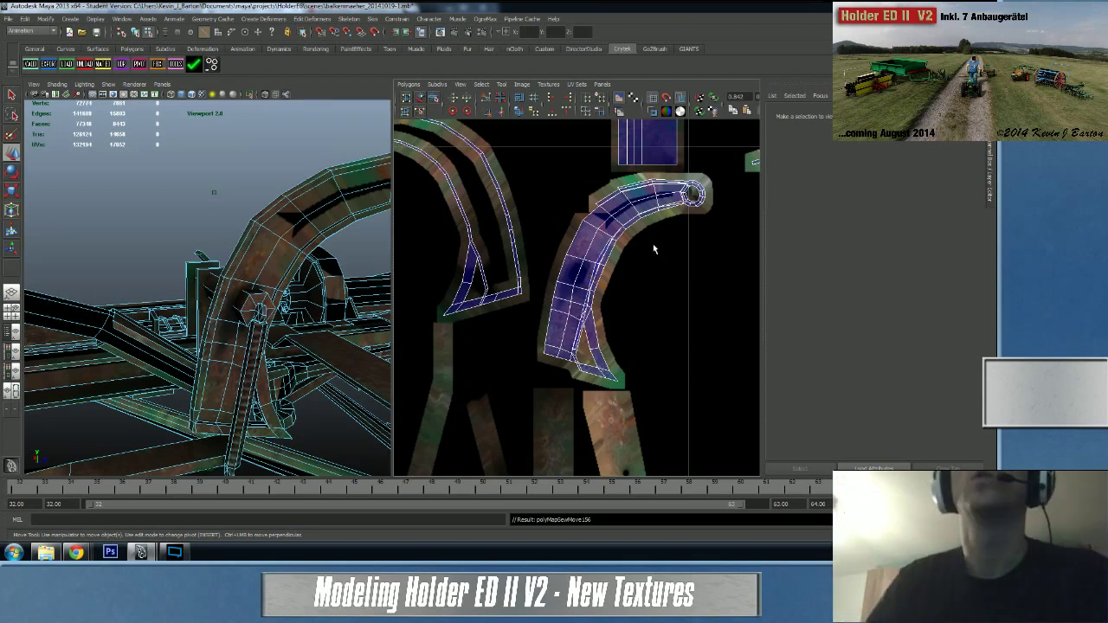
- Examine the overlapping UVs along the inner edge of the curved arm's joined shell
alt+right_drag(611, 289, 799, 312)
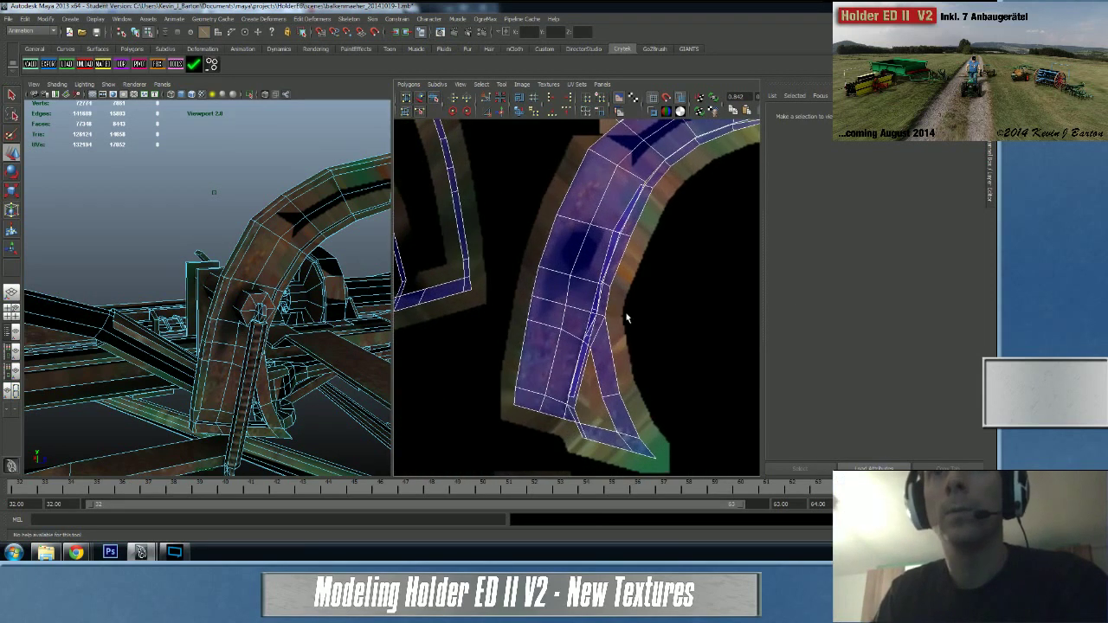
alt+middle_drag(636, 215, 558, 277)
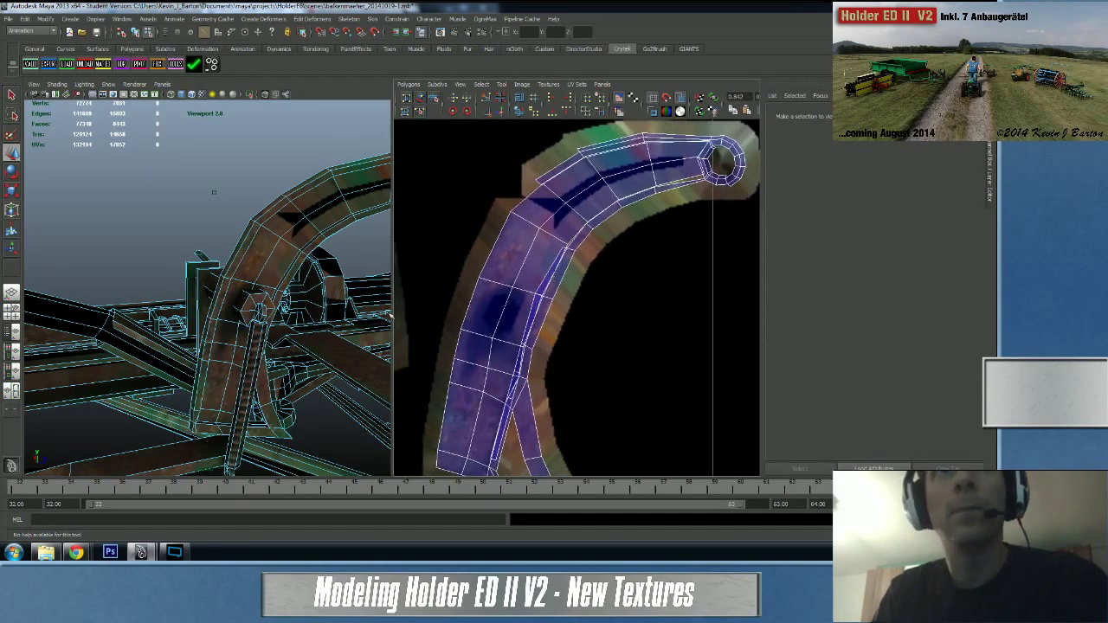
right_click(568, 259)
right_drag(570, 266, 757, 310)
click(540, 287)
alt+middle_drag(601, 283, 654, 302)
right_click(533, 288)
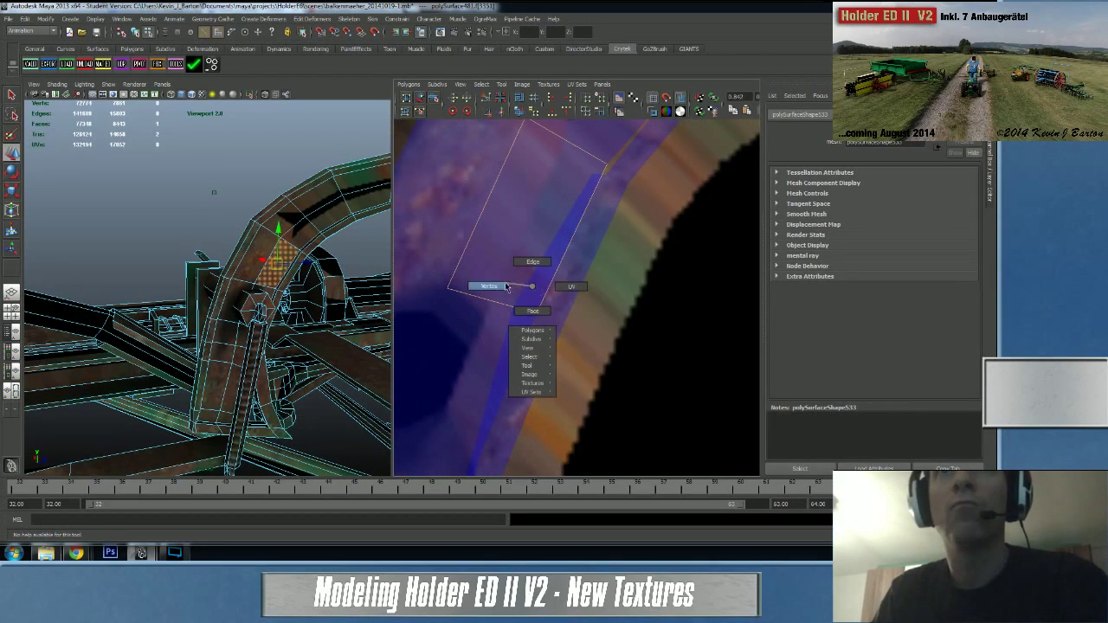
right_drag(506, 286, 507, 286)
click(542, 275)
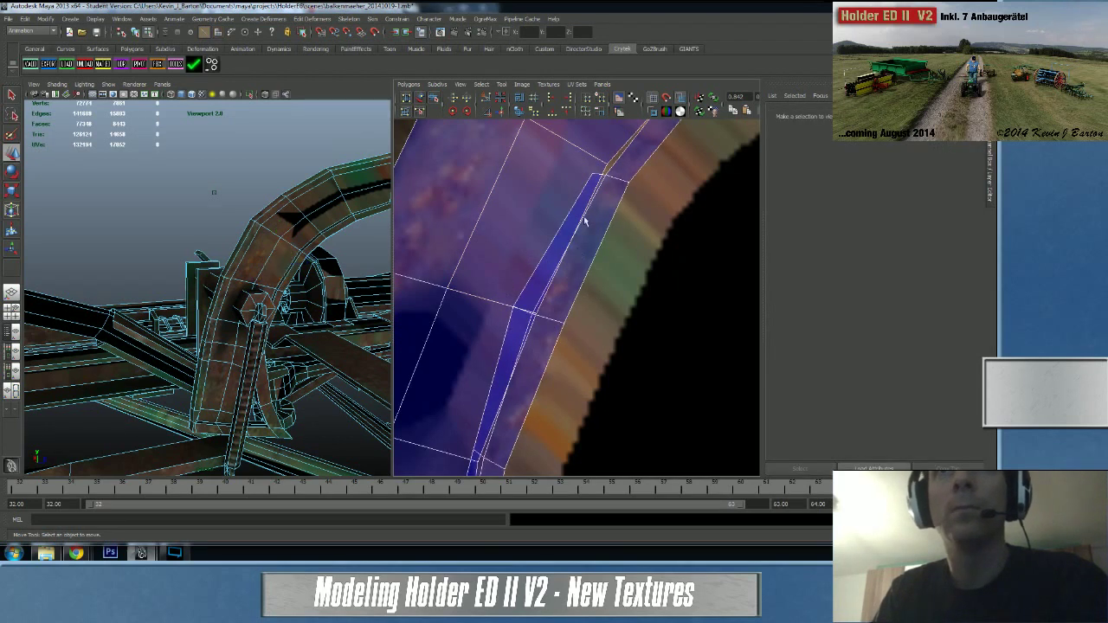
- Select the edge loop along the curved arm's inner rim in the 3D view and sew its UVs with Move and Sew
right_drag(573, 244, 574, 222)
click(536, 273)
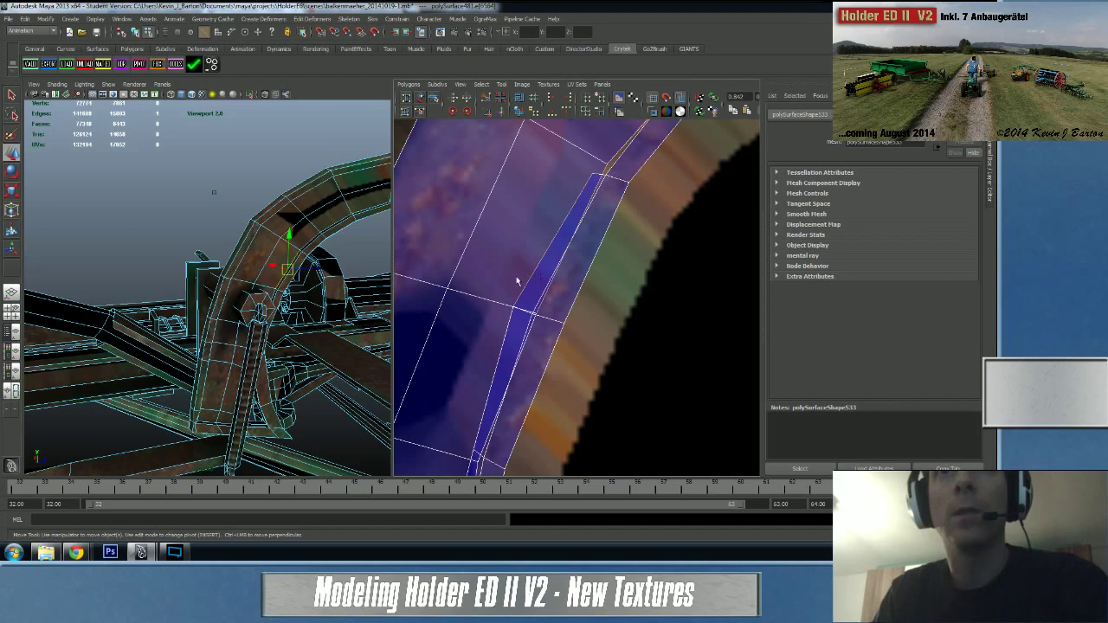
alt+right_drag(596, 284, 482, 287)
alt+middle_drag(482, 287, 442, 349)
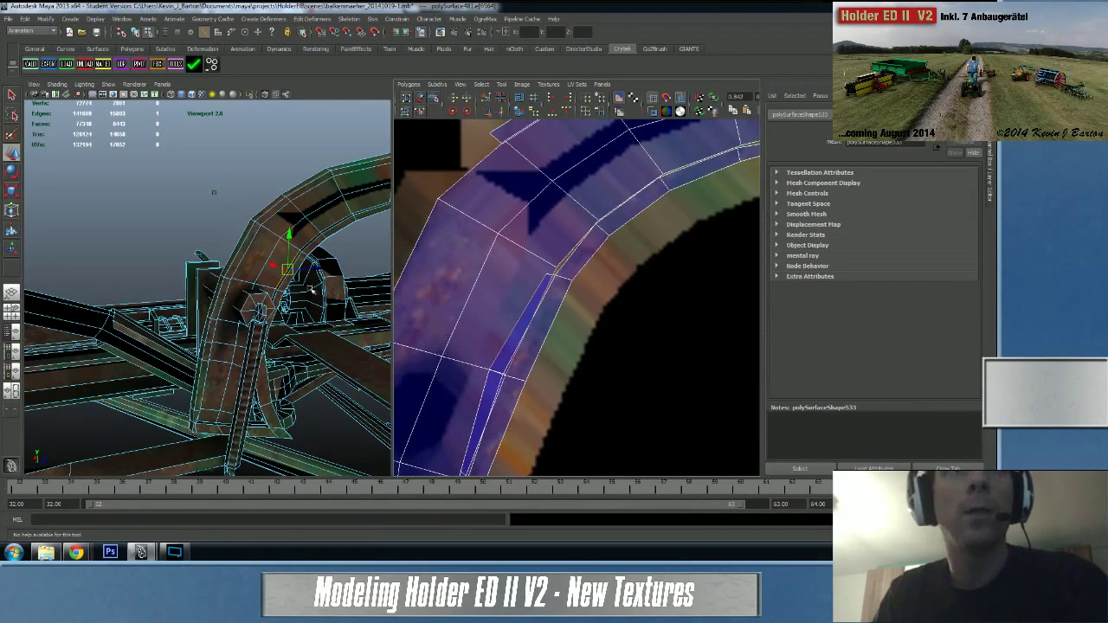
key(f)
alt+drag(266, 285, 282, 288)
mouse_move(282, 288)
alt+right_down()
mouse_move(227, 293)
mouse_move(268, 297)
alt+right_up()
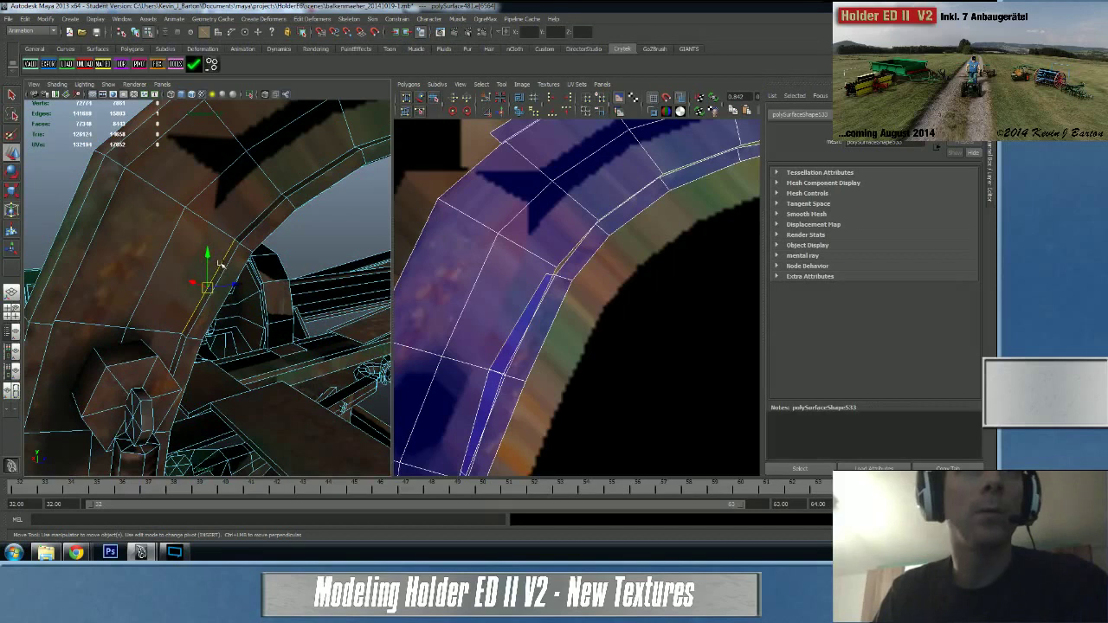
double_click(220, 266)
scroll(220, 267, down, 5)
alt+drag(220, 267, 251, 311)
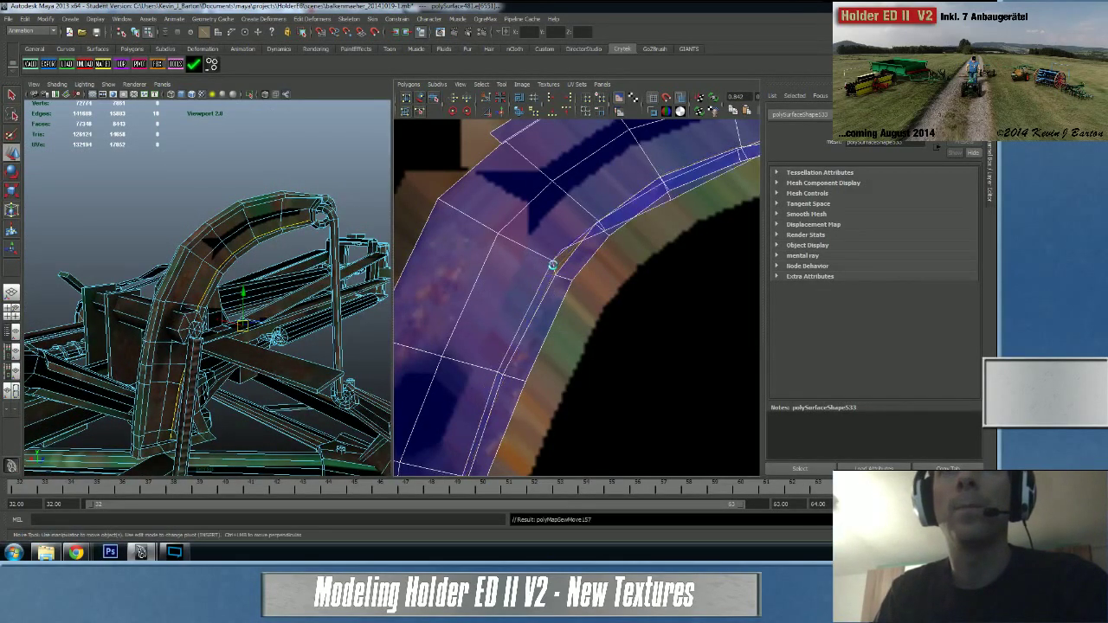
scroll(614, 294, down, 2)
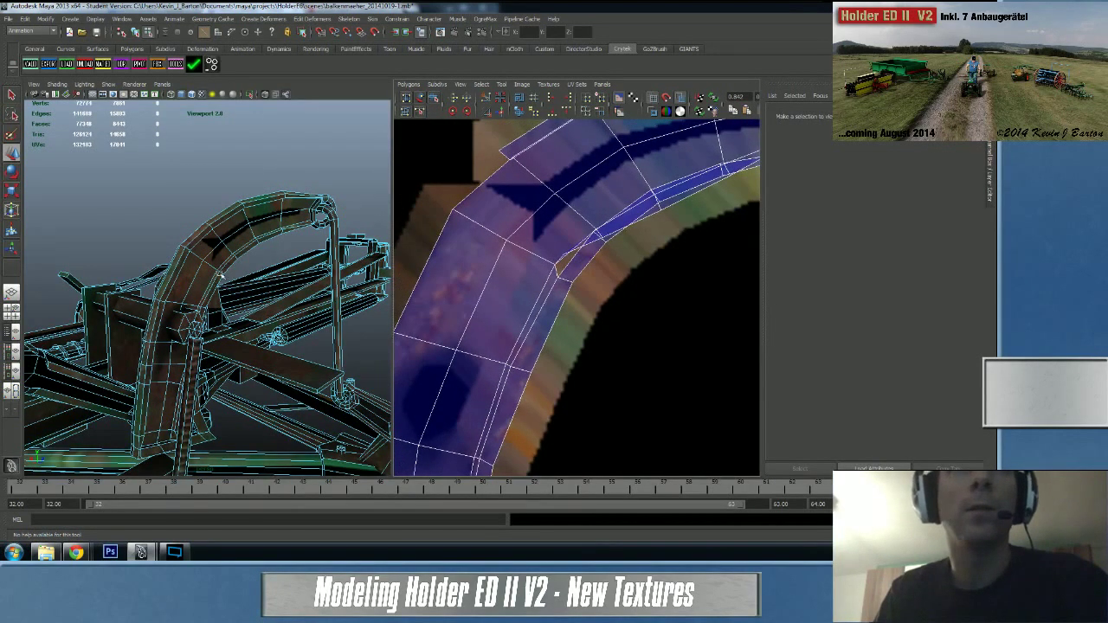
right_drag(220, 276, 223, 252)
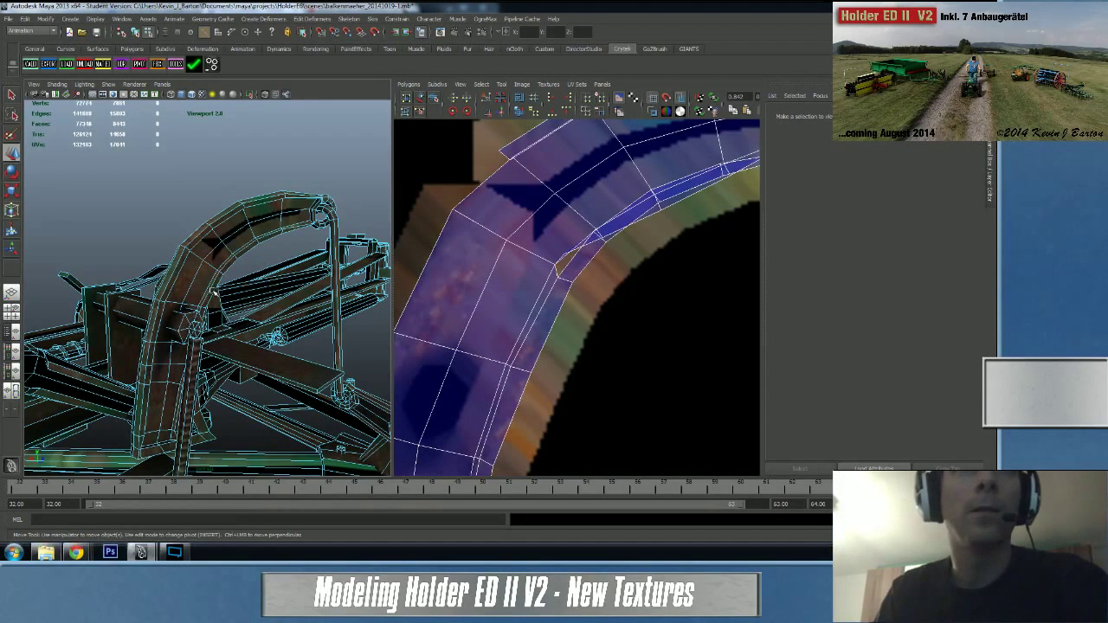
- Sew the curved arm's inner rim UVs and the split edges between its end face and the ring with Move and Sew
click(210, 290)
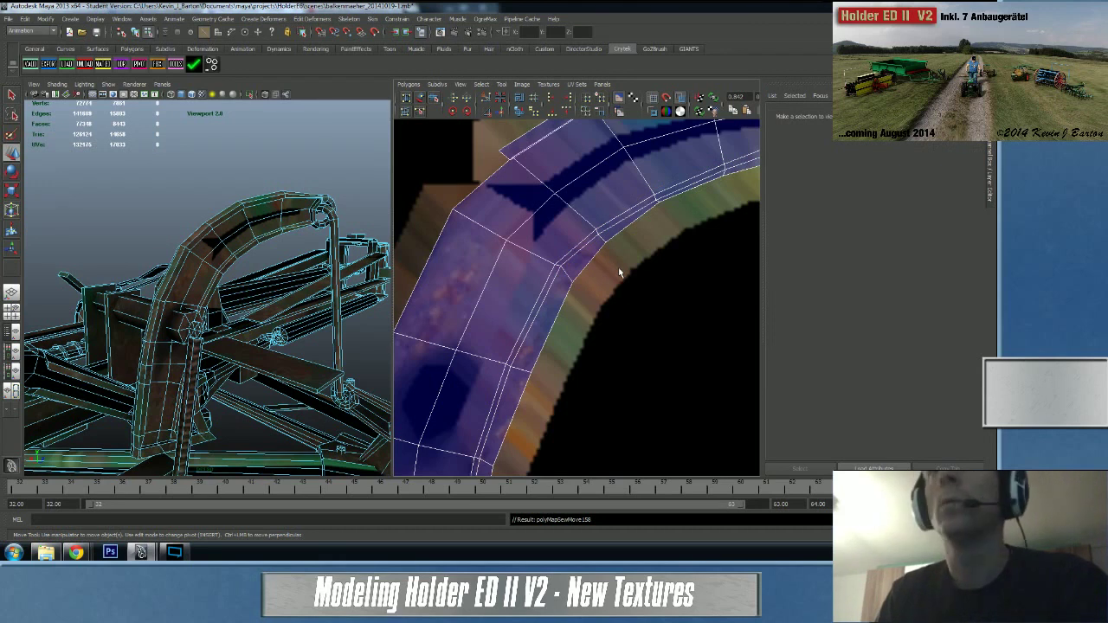
scroll(619, 267, down, 3)
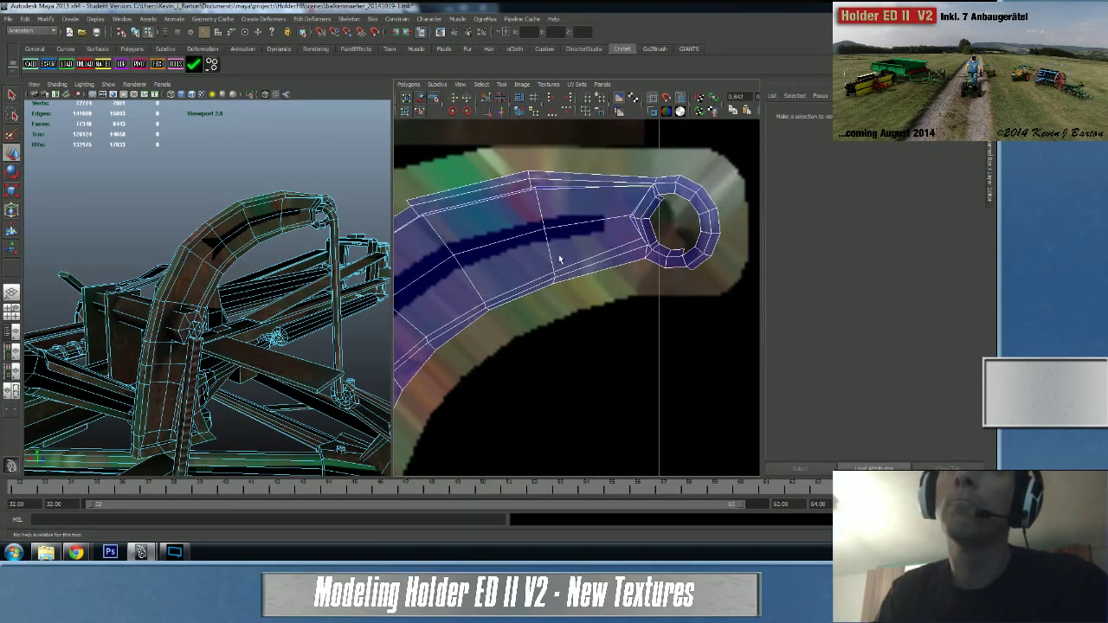
scroll(649, 293, up, 5)
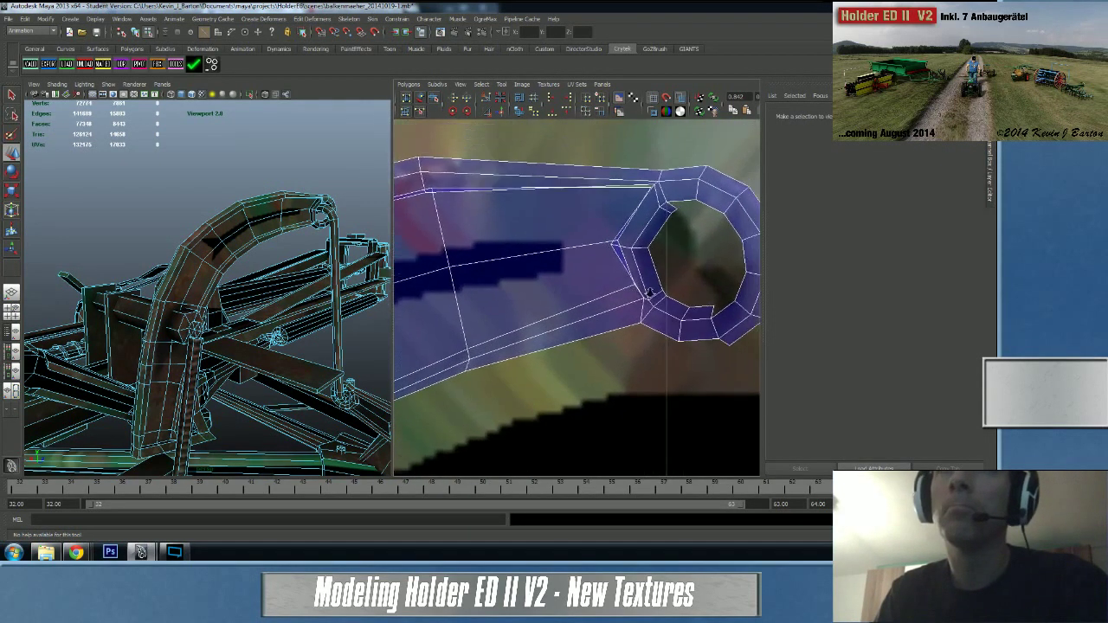
scroll(650, 293, up, 2)
click(637, 249)
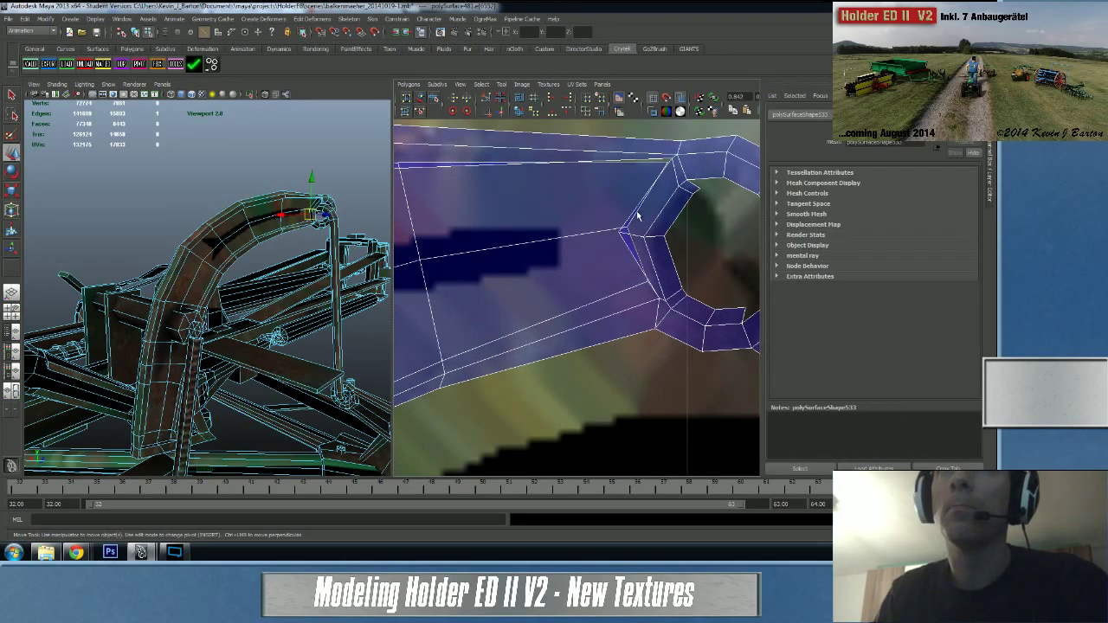
shift+click(635, 216)
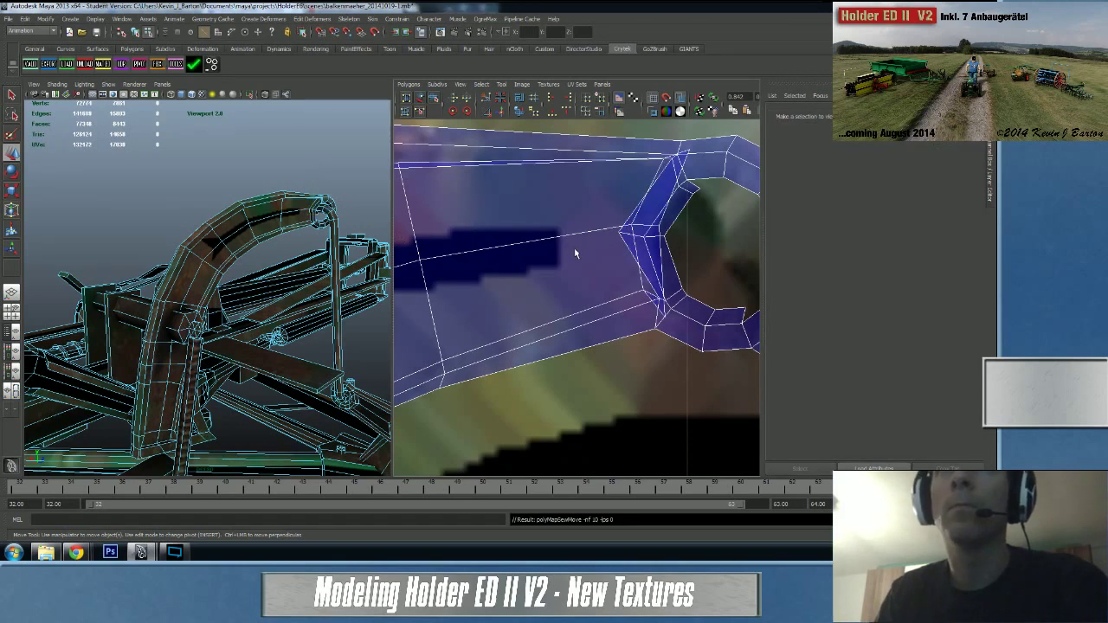
- Select the remaining split edges on the arm side of the end ring and join the bevel strips with Move and Sew
click(669, 252)
shift+click(666, 216)
shift+click(666, 215)
shift+click(663, 222)
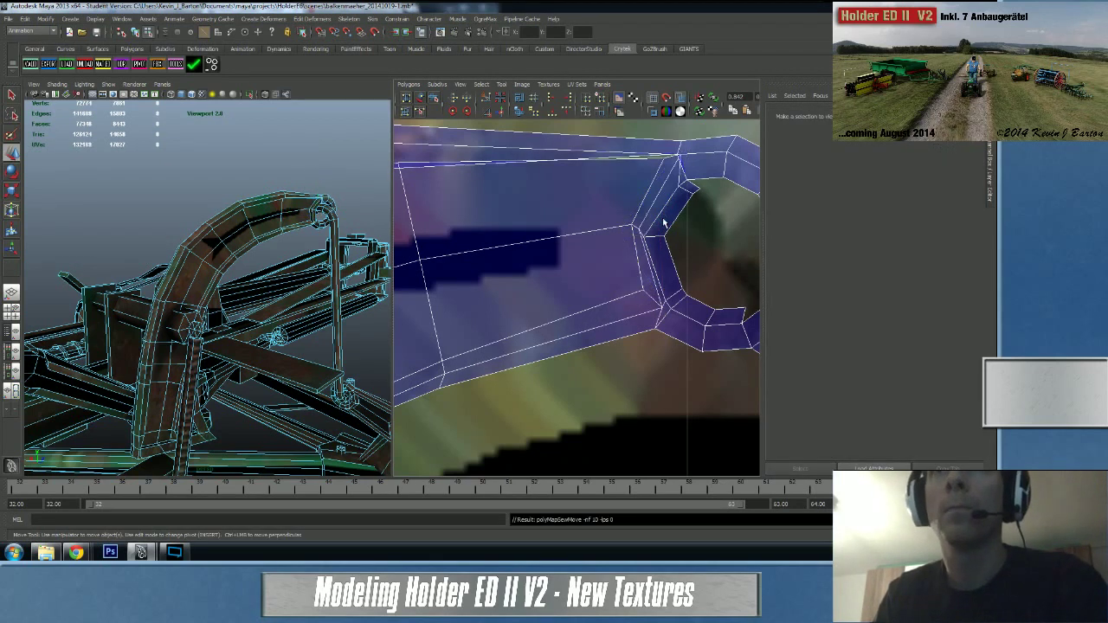
- Examine the seam edges where the arm's upper rim strip meets the end ring and follow them along the arm
click(683, 177)
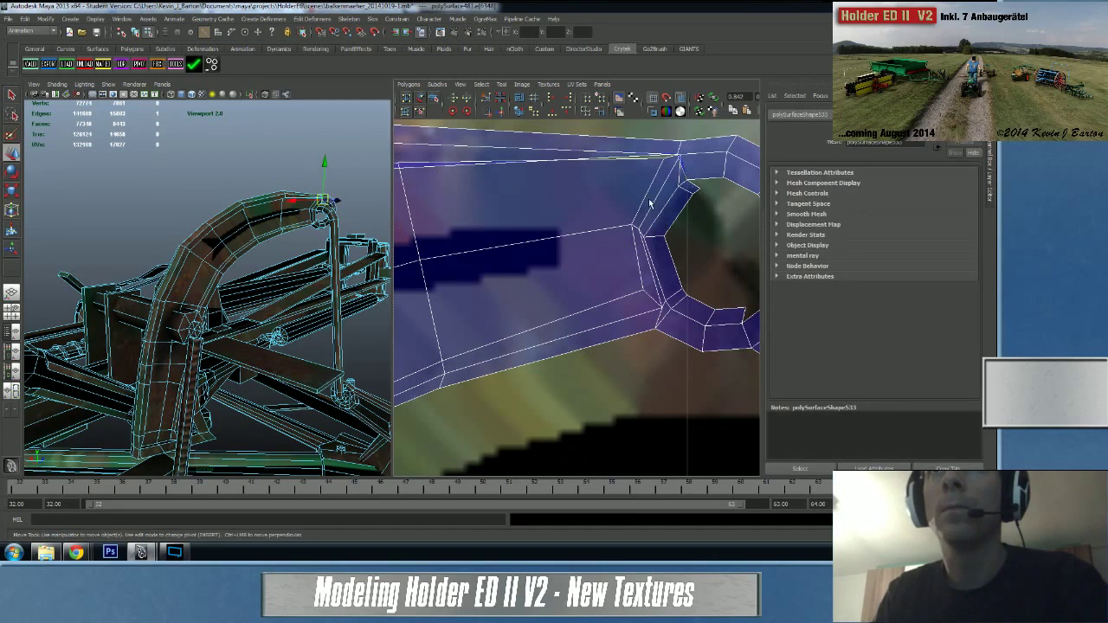
alt+middle_drag(666, 179, 658, 212)
alt+right_drag(658, 213, 674, 190)
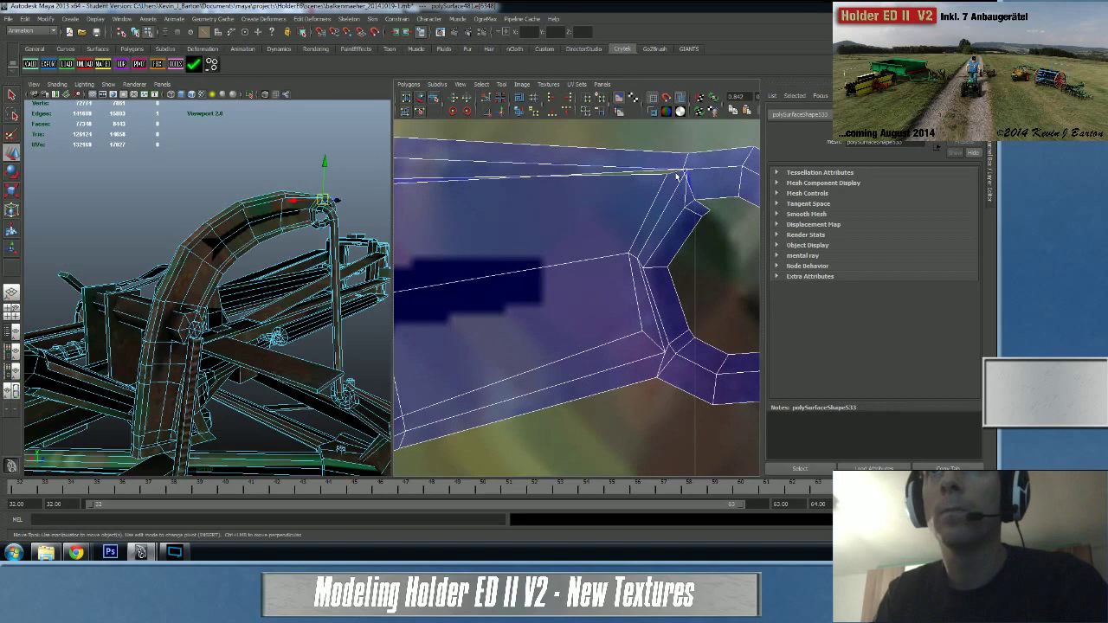
click(650, 177)
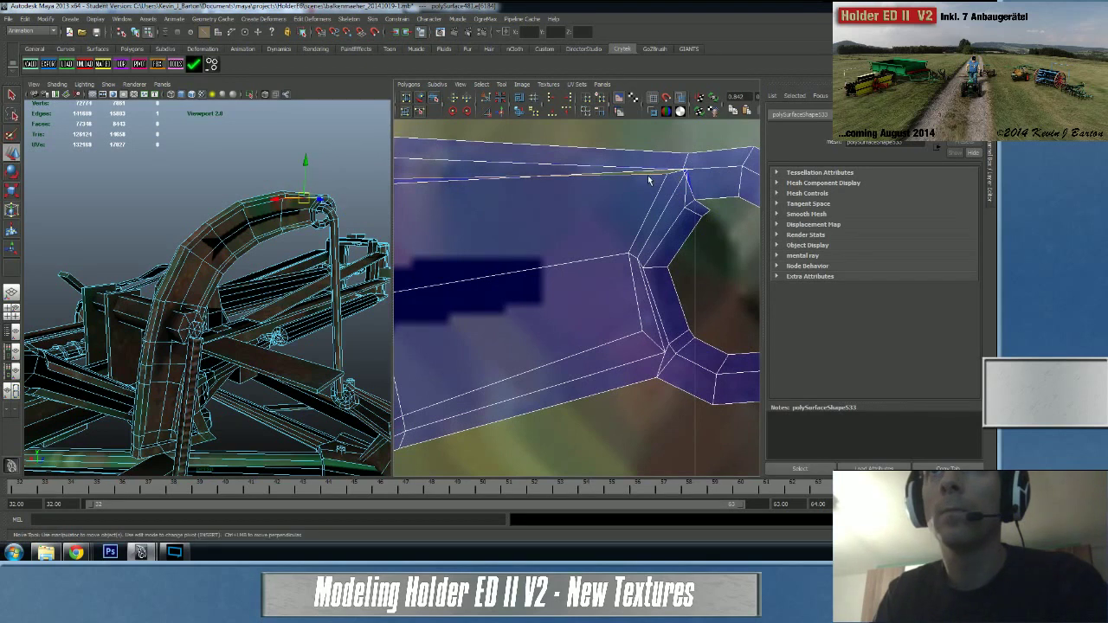
alt+middle_drag(611, 204, 750, 224)
alt+right_drag(620, 215, 406, 236)
alt+middle_drag(555, 244, 702, 210)
- Select the edge loop along the curved arm's outer rim in the 3D view and sew its UVs with Move and Sew
alt+drag(220, 259, 192, 309)
alt+middle_drag(192, 309, 130, 235)
alt+right_drag(129, 235, 292, 269)
alt+middle_drag(373, 303, 290, 255)
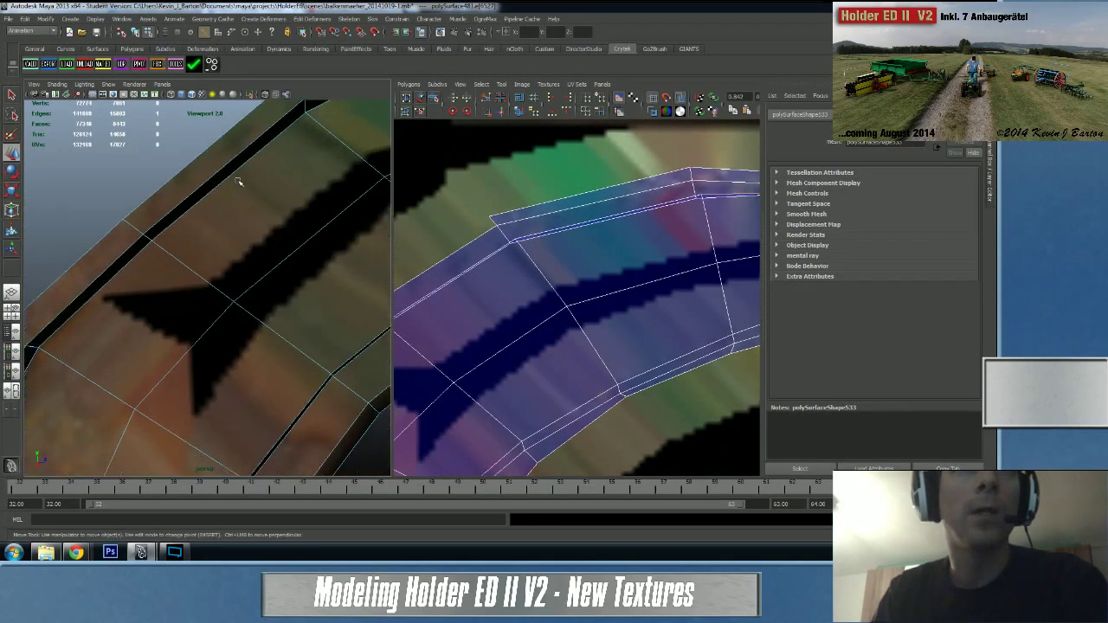
right_drag(647, 315, 568, 296)
click(648, 299)
alt+middle_drag(620, 296, 529, 302)
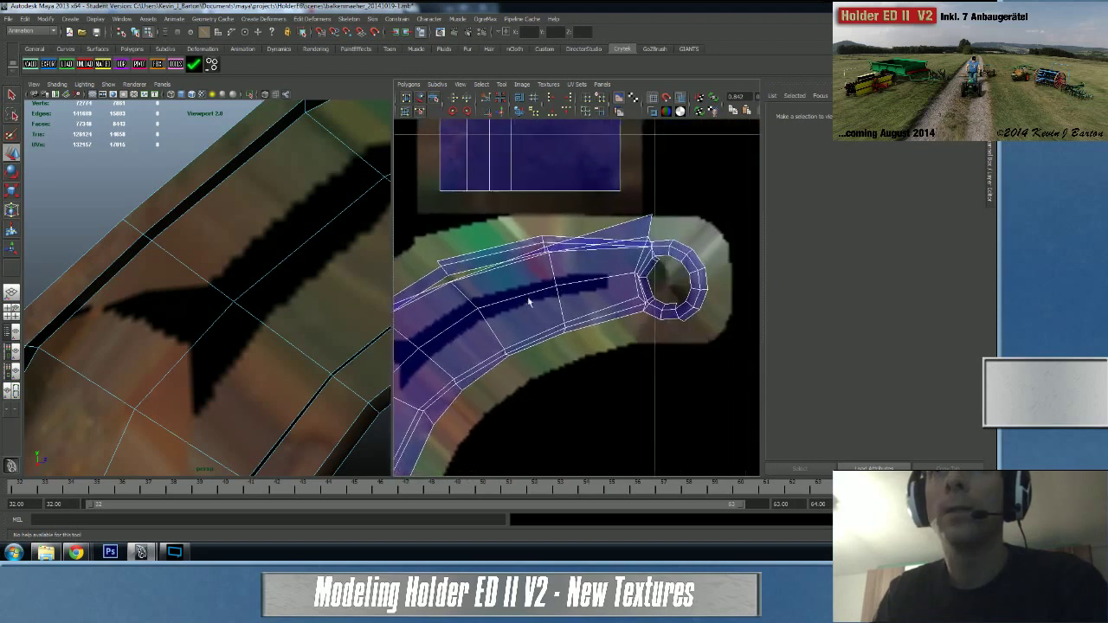
- Select the second edge loop bordering the arm's outer bevel strip in the 3D view and join it with Move and Sew
alt+right_drag(529, 302, 682, 308)
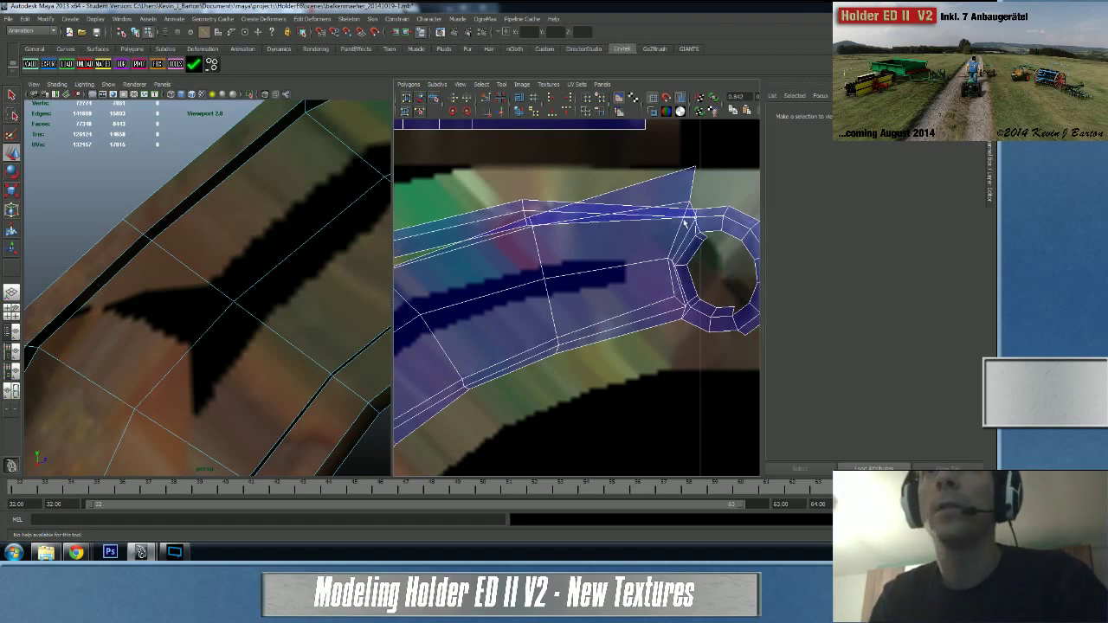
click(602, 197)
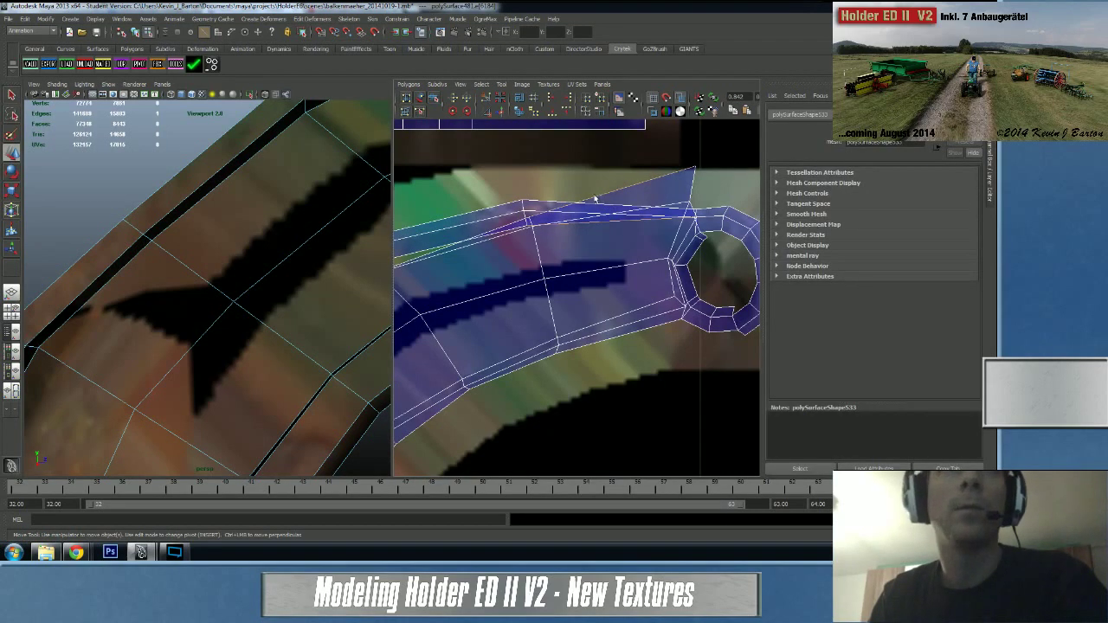
double_click(182, 203)
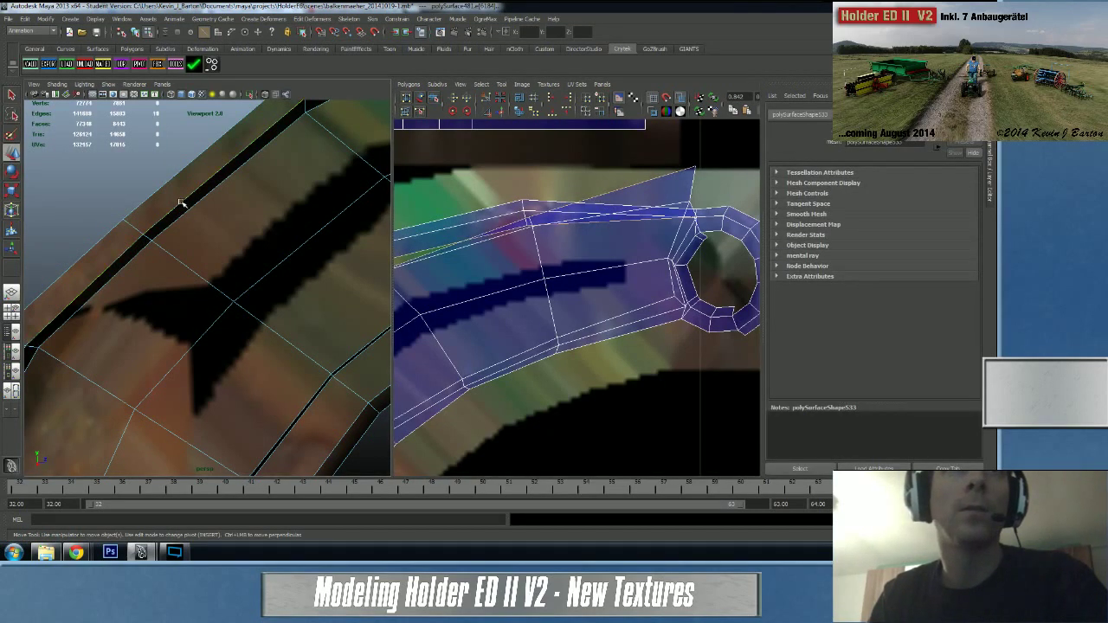
shift+right_drag(453, 259, 457, 242)
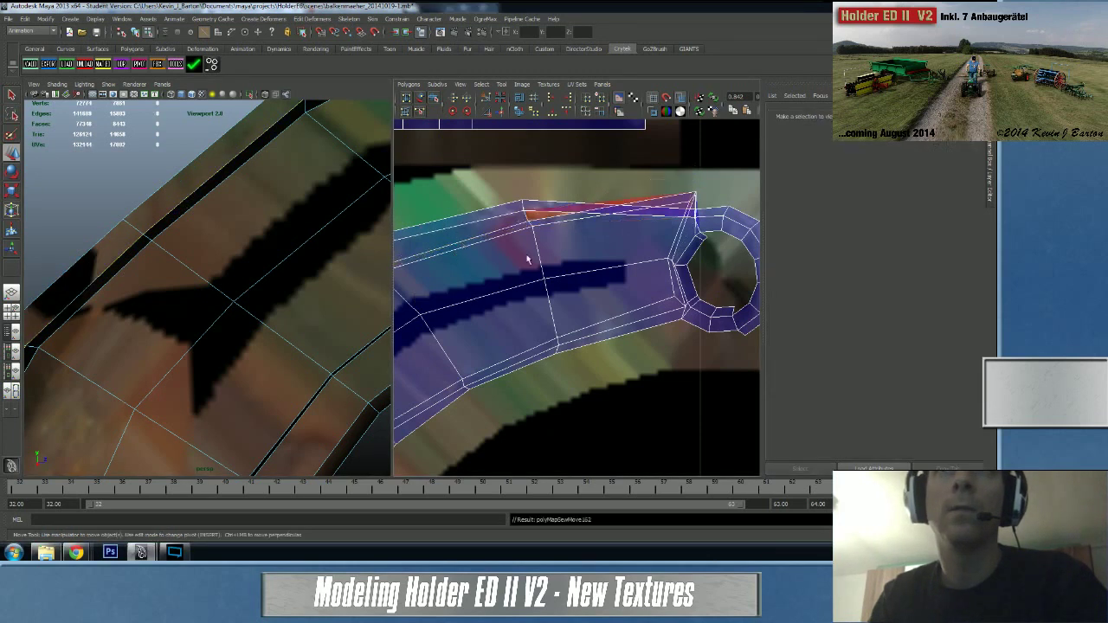
- Close the triangular UV gap at the arm's outer bend by sewing its open cross edges with Move and Sew
alt+right_drag(529, 299, 515, 267)
alt+middle_drag(515, 267, 689, 206)
alt+middle_drag(512, 308, 594, 252)
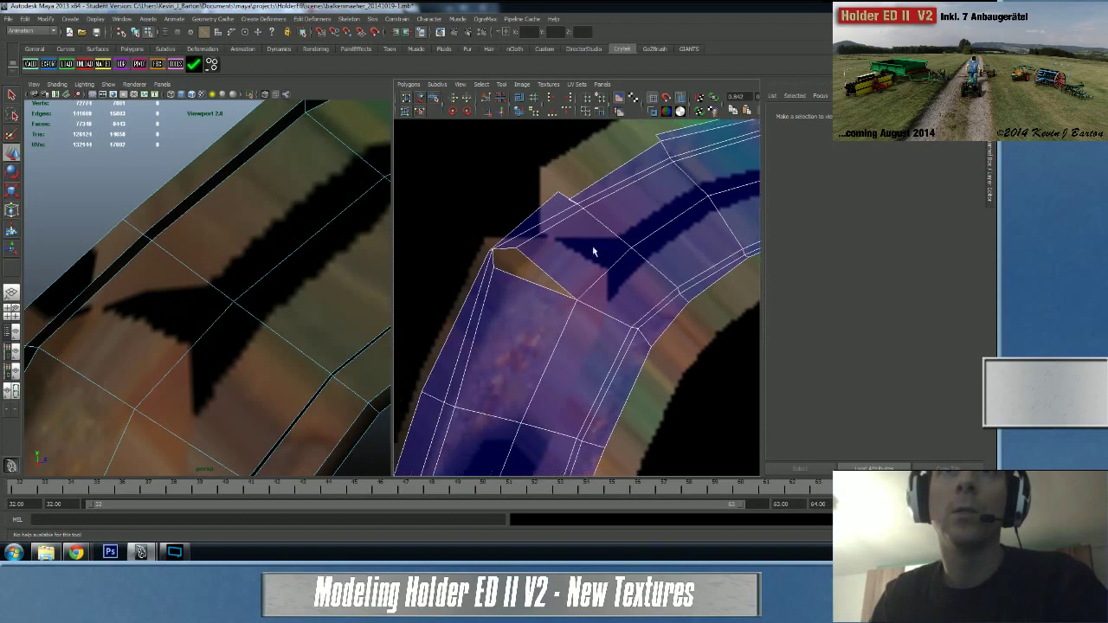
click(494, 252)
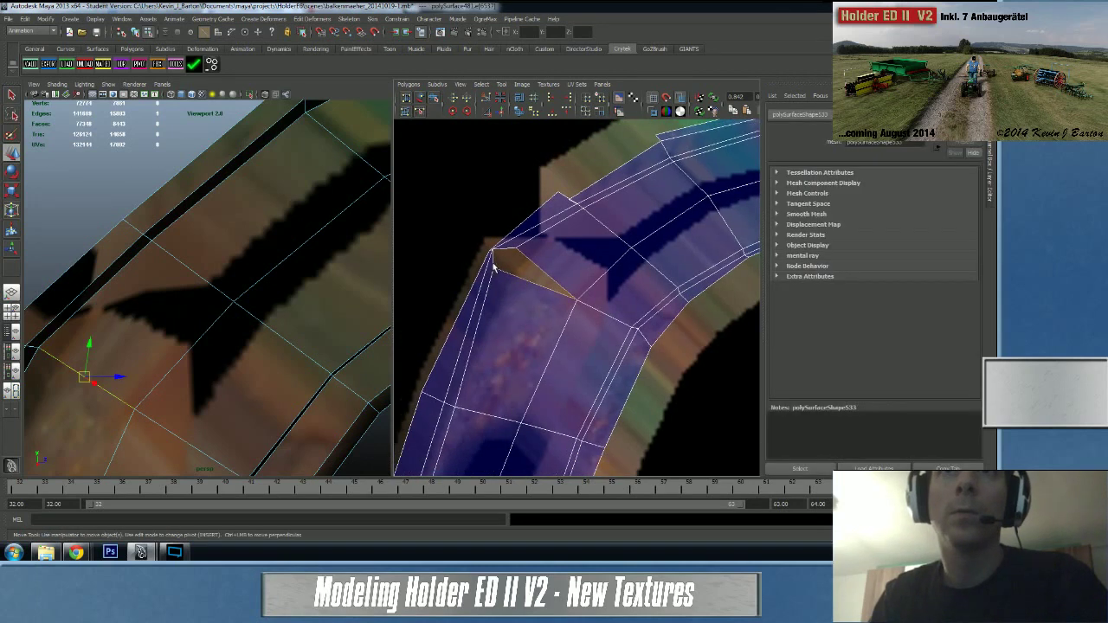
key(w)
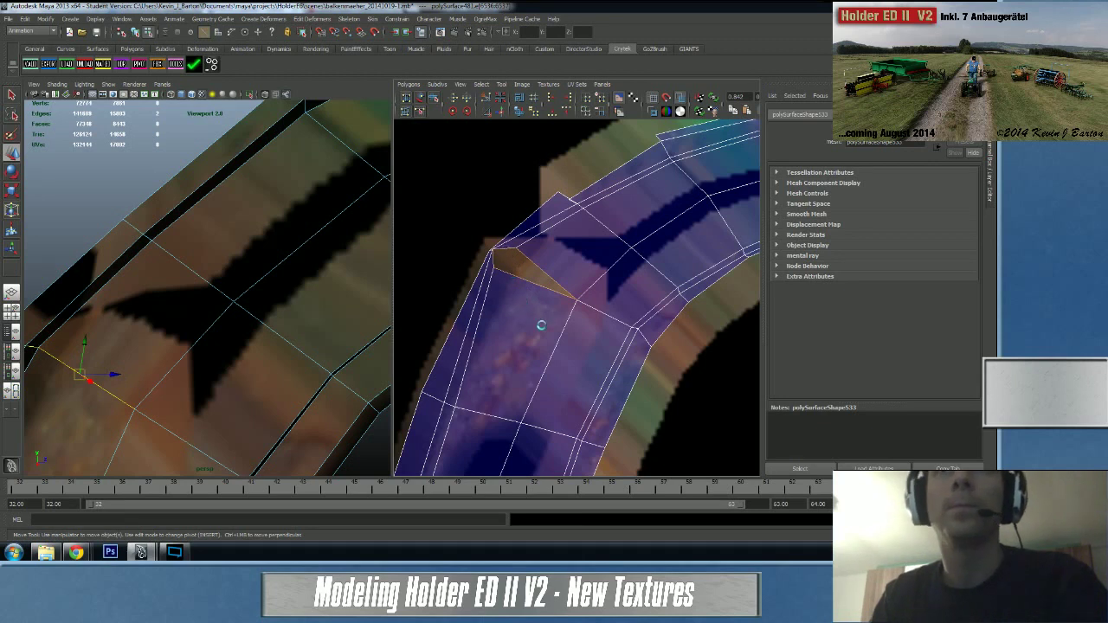
key(g)
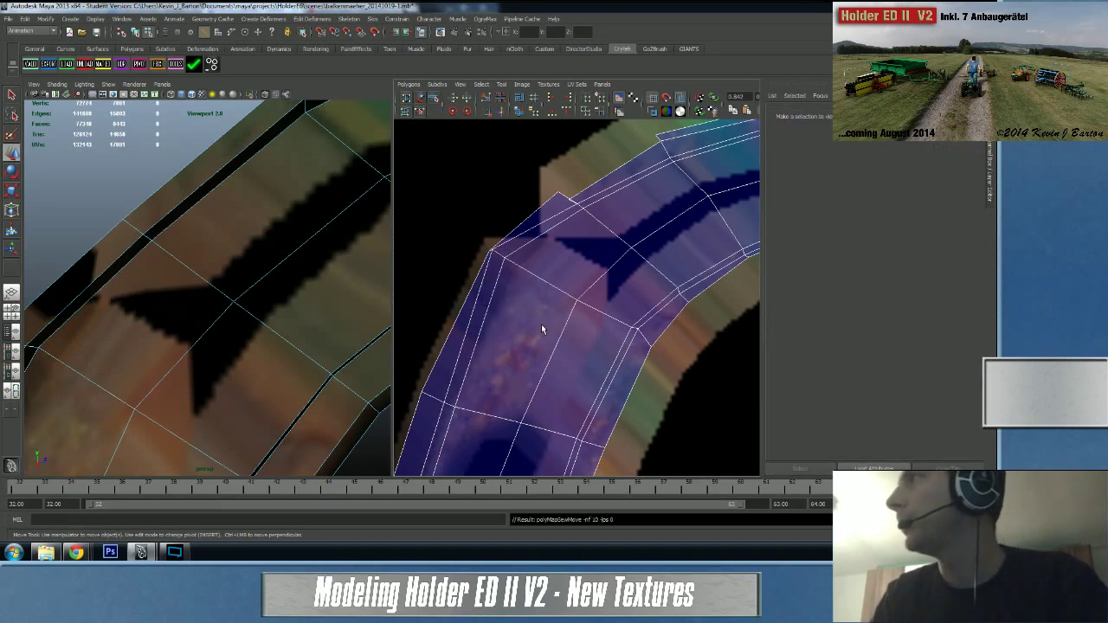
- Select the two long edges of the bevel strip at the arm's lower end and sew their UVs with Move and Sew
alt+middle_drag(541, 323, 560, 296)
alt+right_drag(560, 297, 609, 319)
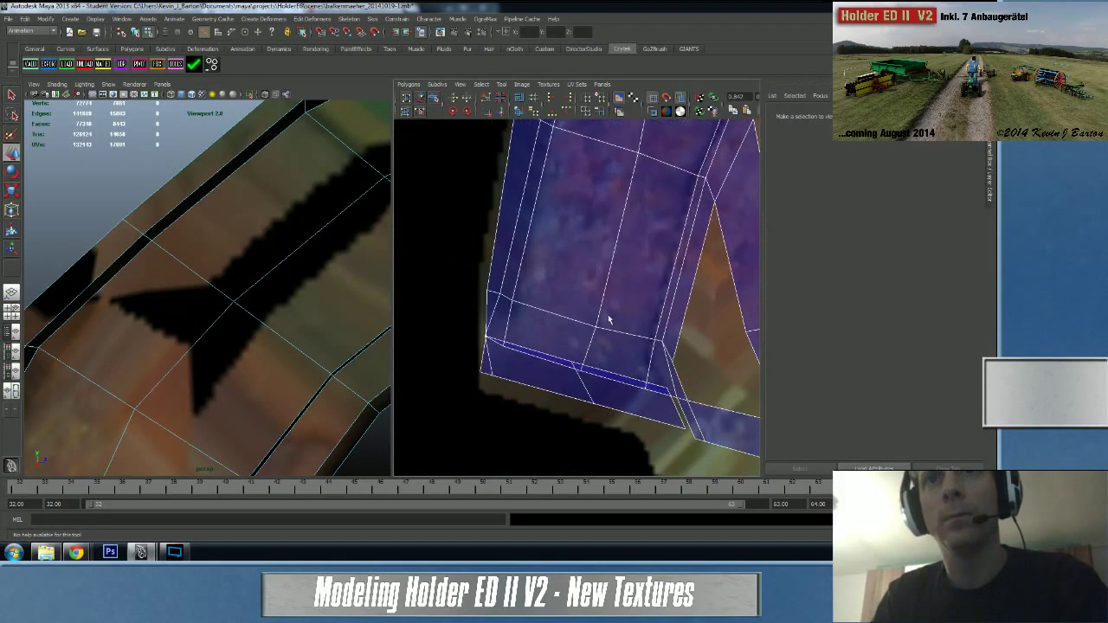
alt+middle_drag(609, 319, 614, 279)
click(552, 319)
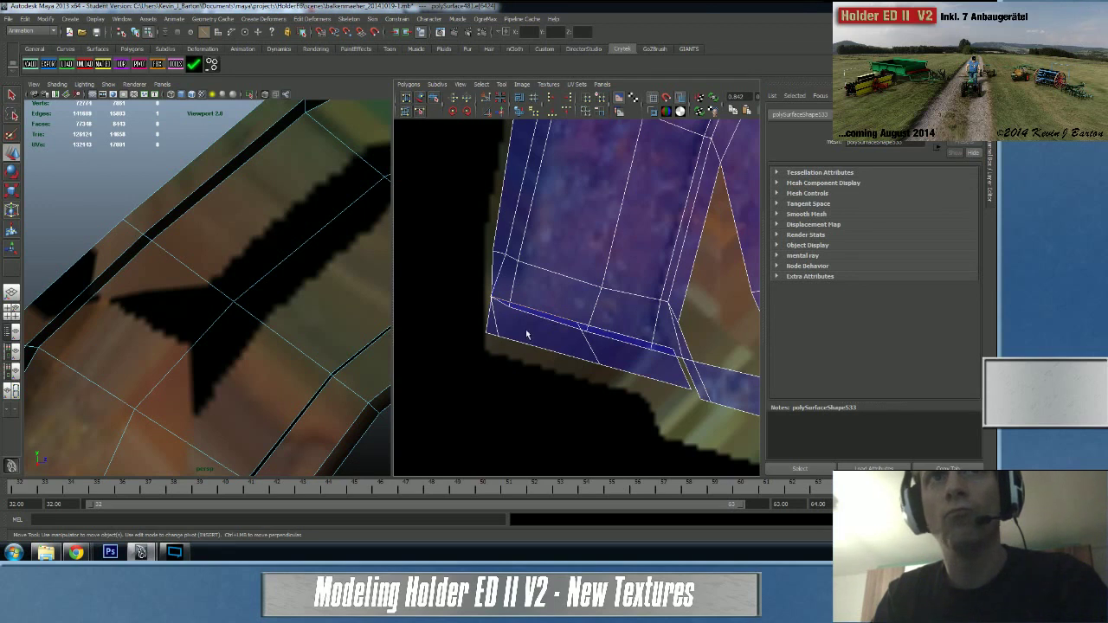
key(f)
alt+drag(246, 297, 190, 329)
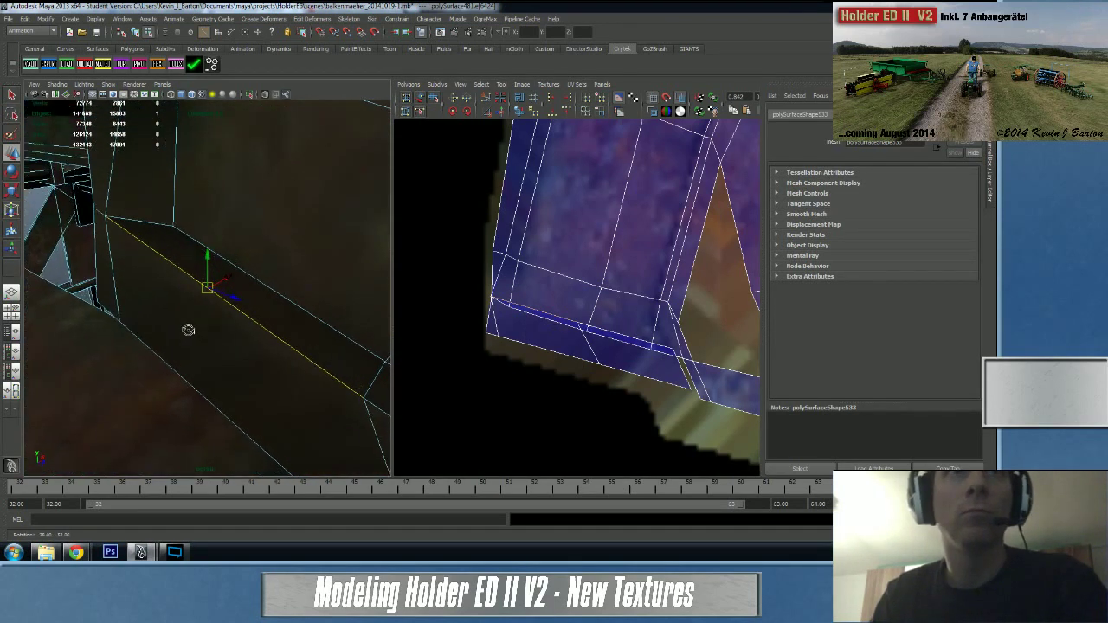
click(291, 303)
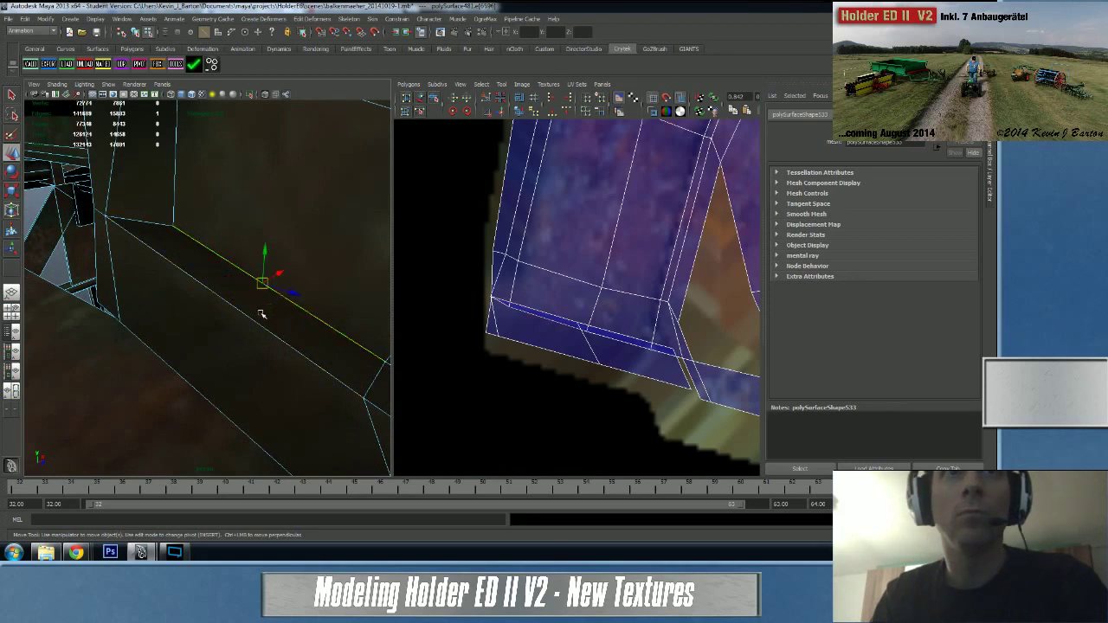
shift+click(253, 322)
shift+right_click(558, 301)
shift+right_drag(559, 301, 558, 278)
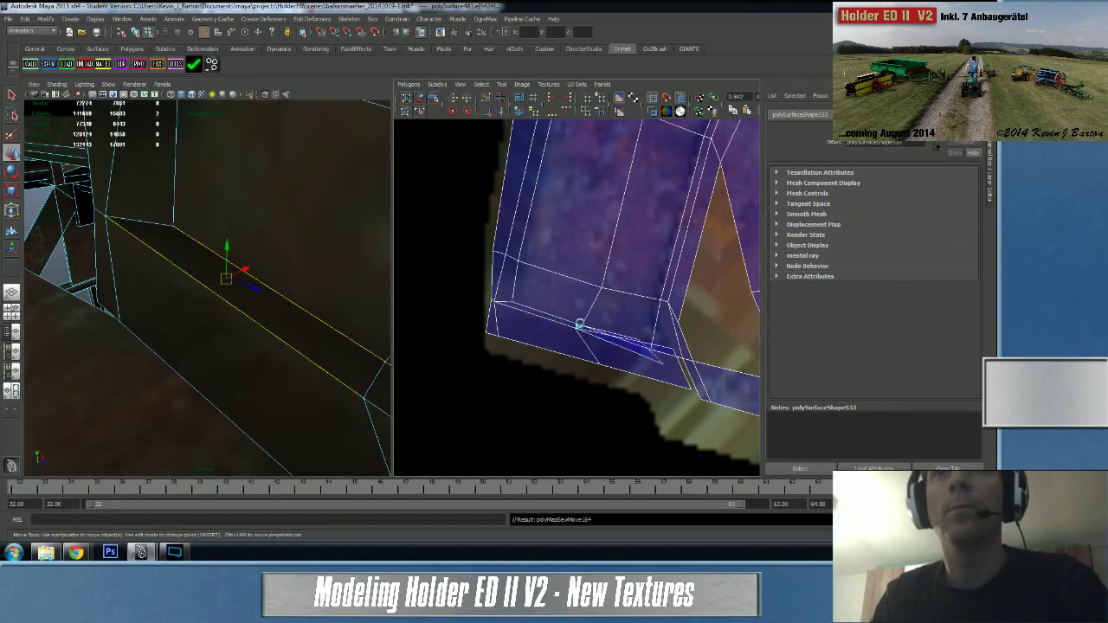
- Sew the remaining split edges along the lower end strip and at its inner corner with Move and Sew
click(611, 345)
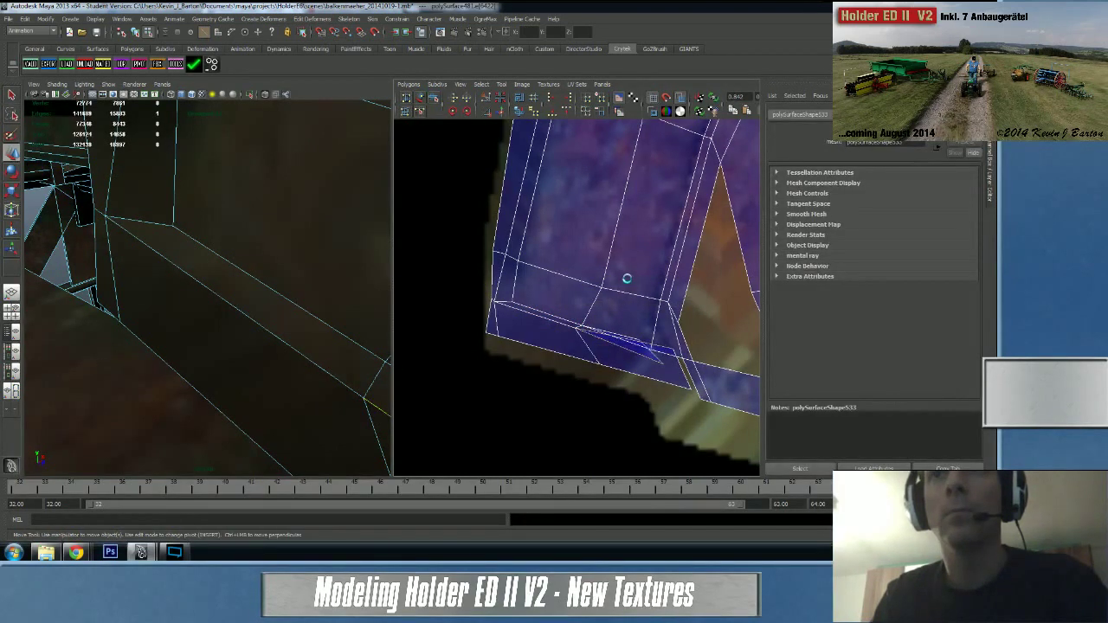
click(626, 340)
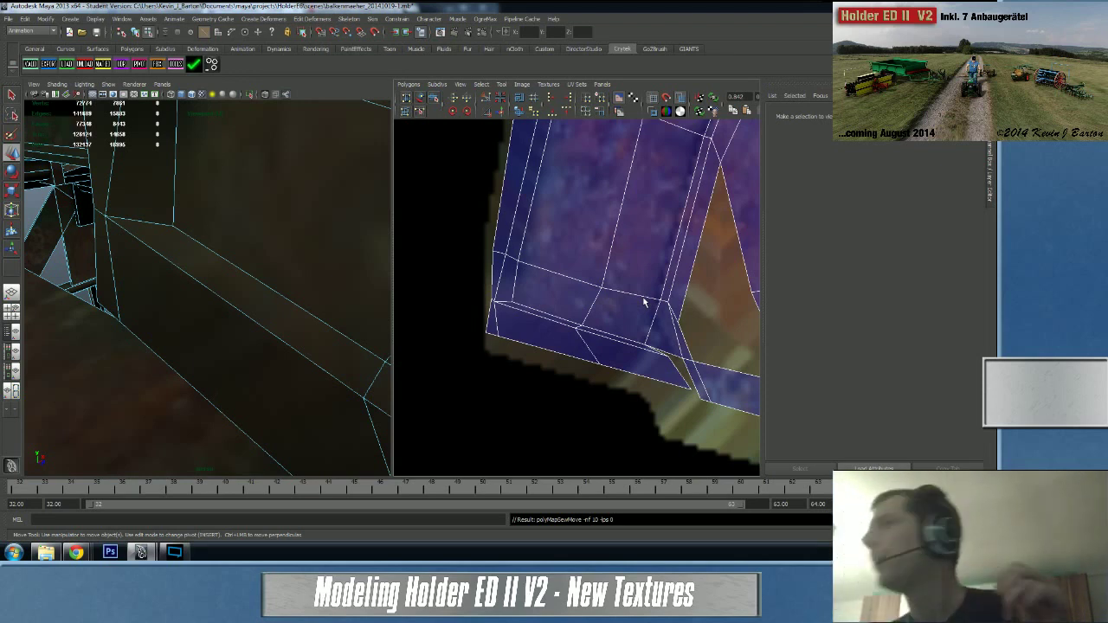
click(676, 373)
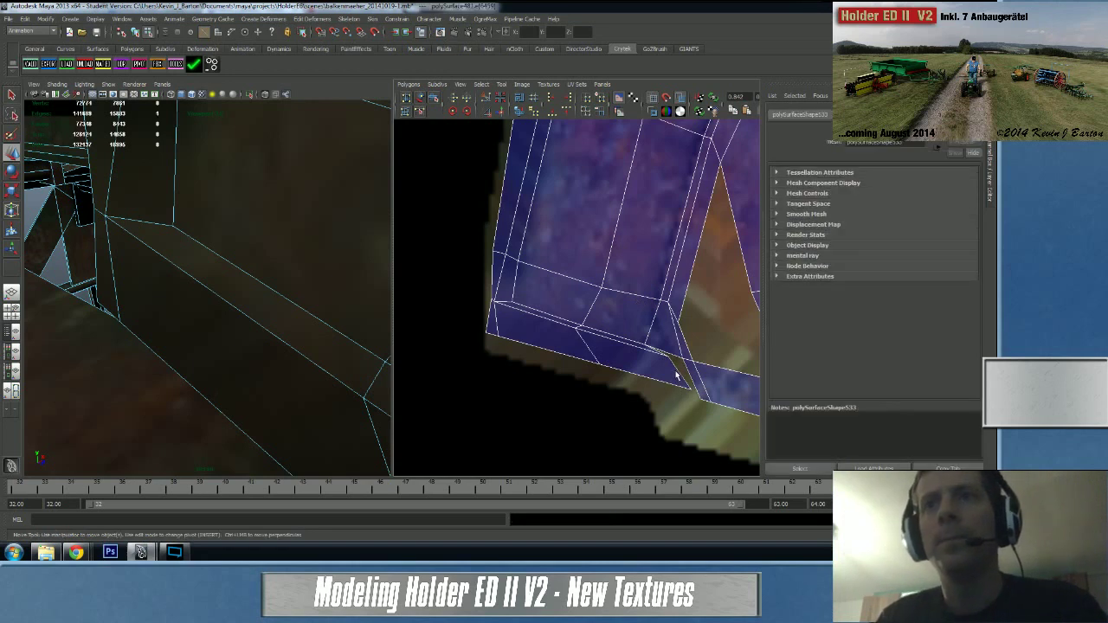
shift+click(674, 358)
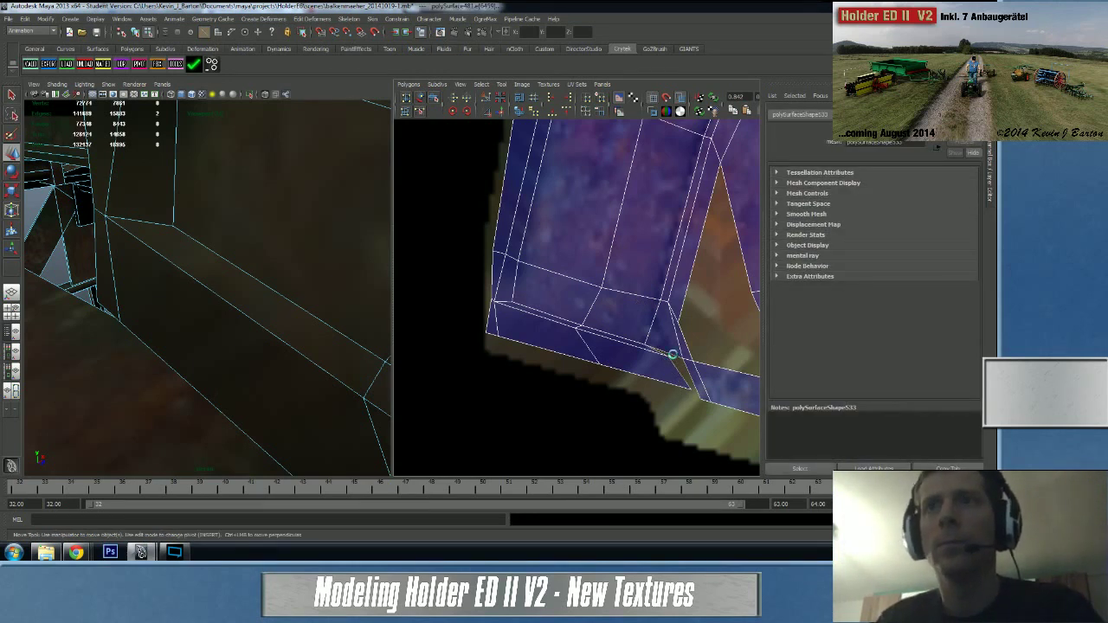
- Sew the split cross edge of the rim strips at the arm's outer bend with Move and Sew
alt+right_drag(687, 334, 611, 303)
alt+middle_drag(611, 303, 521, 332)
alt+middle_drag(567, 253, 561, 432)
alt+middle_drag(656, 288, 622, 346)
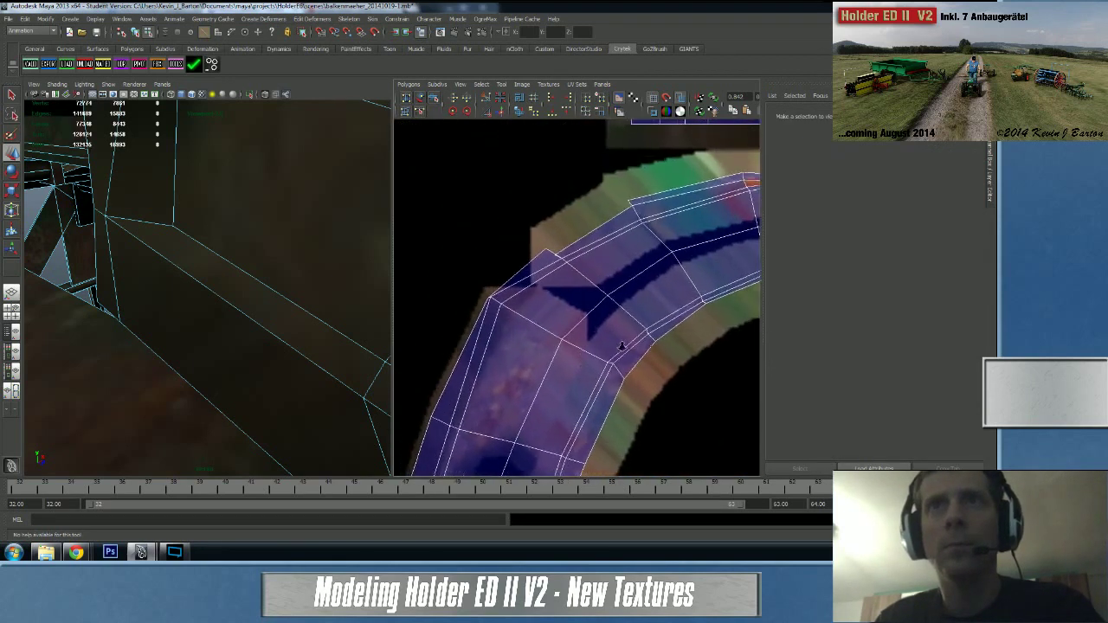
alt+right_drag(622, 347, 665, 341)
alt+middle_drag(659, 264, 591, 309)
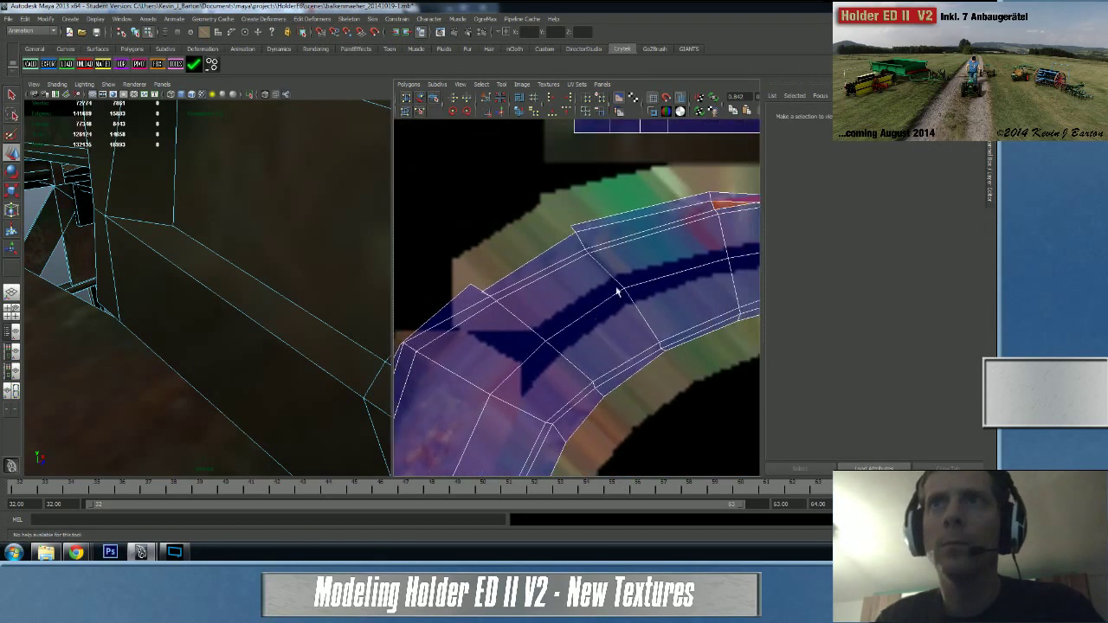
click(492, 313)
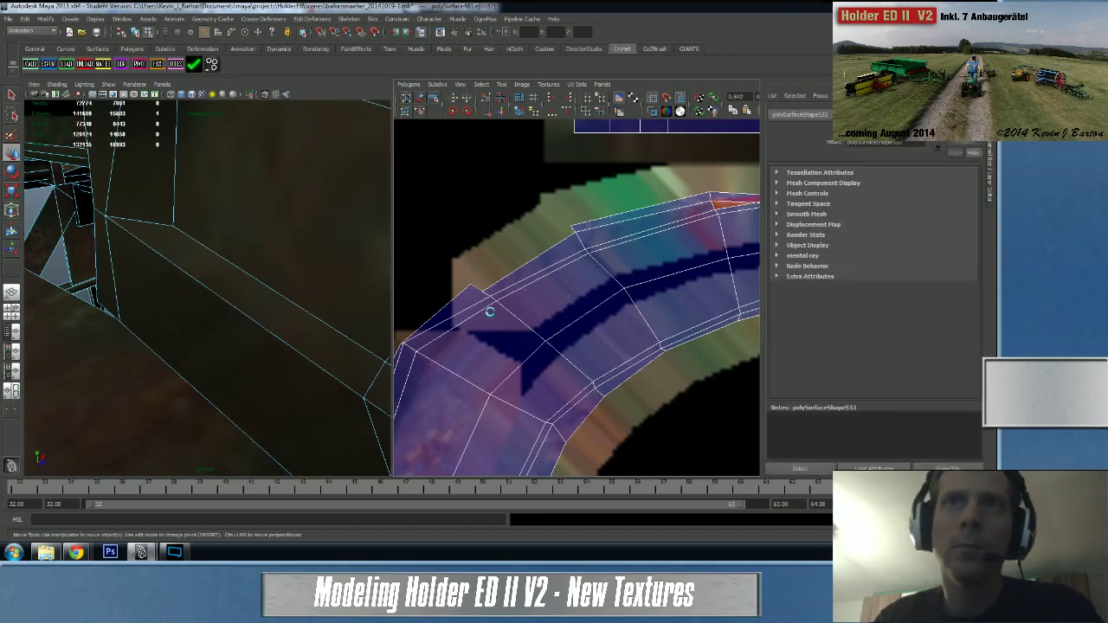
click(490, 312)
- Try to sew the overlapping edges at the pointed corner beside the end ring with Move and Sew and switch to UV selection
alt+middle_drag(531, 263, 482, 292)
alt+right_drag(482, 293, 625, 292)
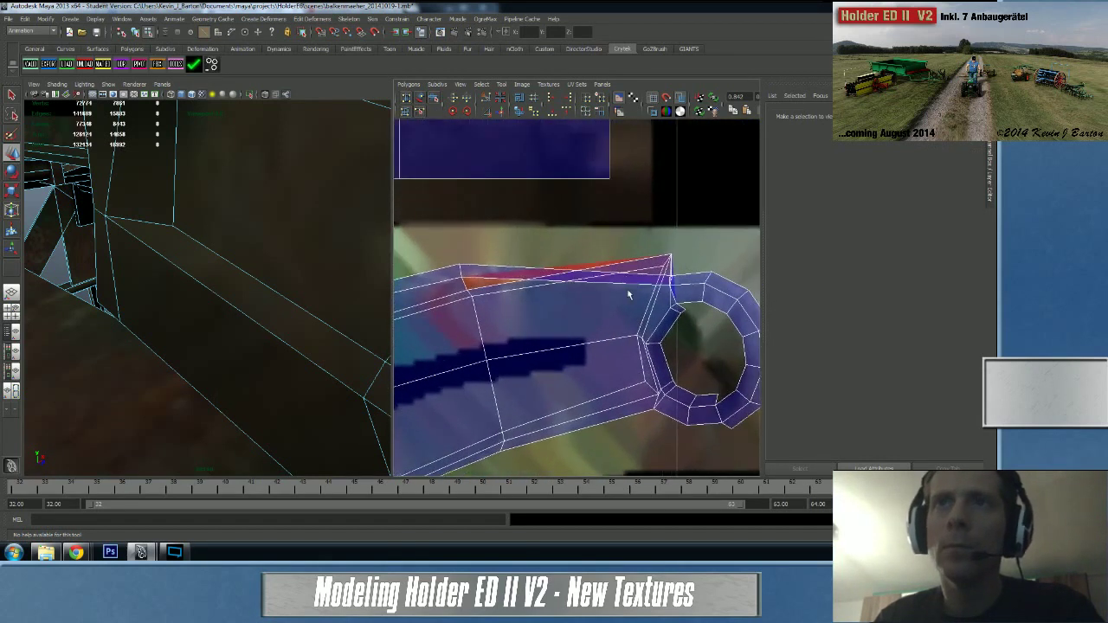
click(680, 268)
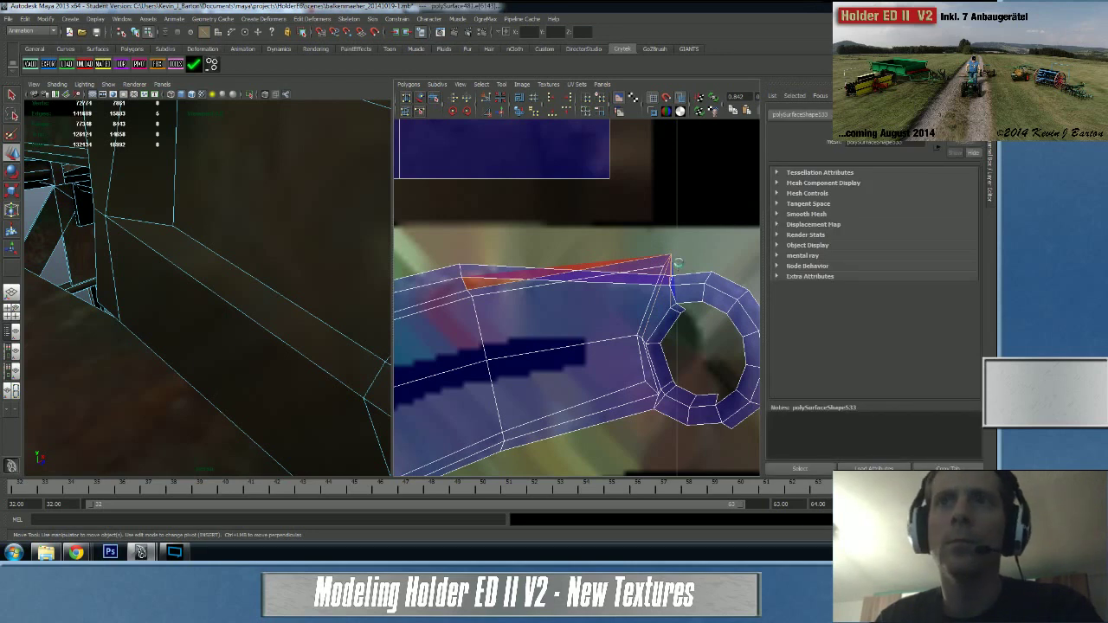
key(ctrl+m)
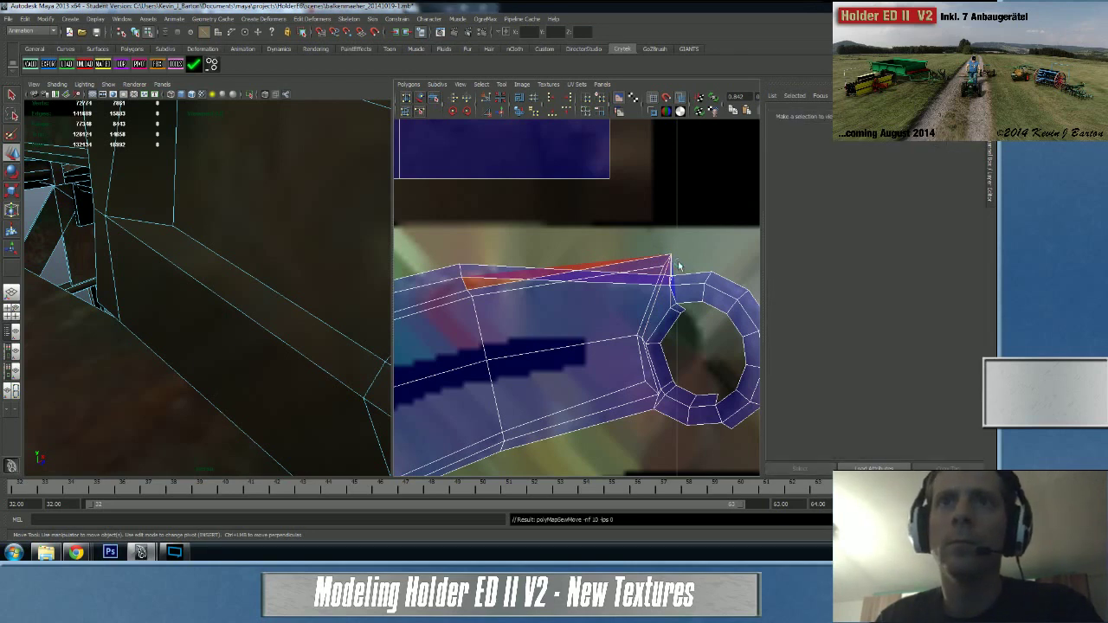
right_drag(668, 263, 646, 262)
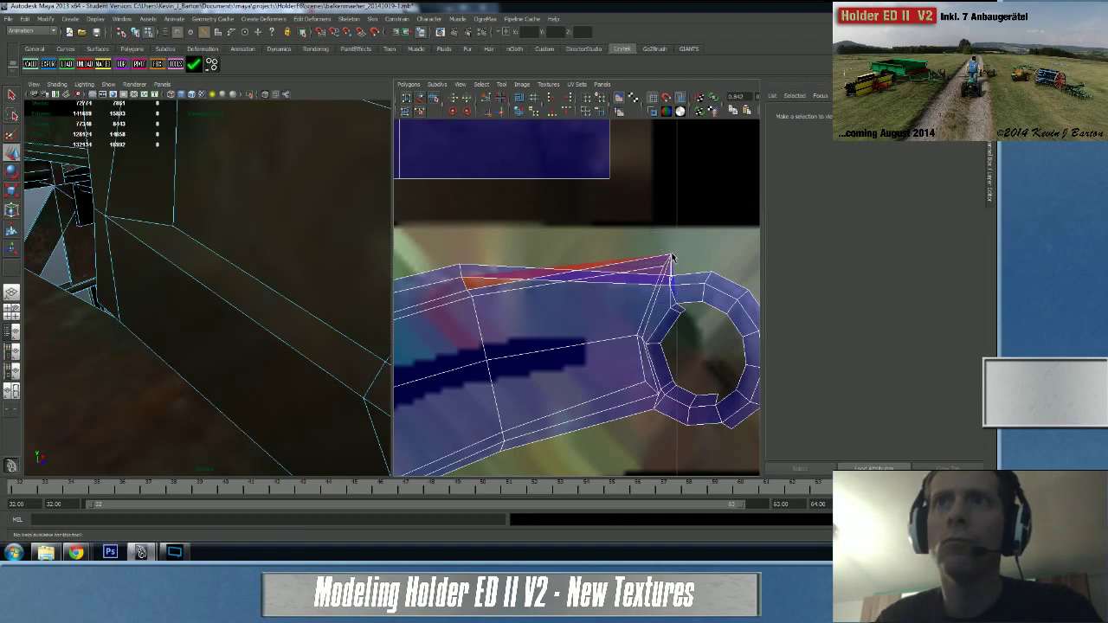
- Undo the last UV change at the pointed corner beside the end ring
drag(667, 244, 683, 262)
click(662, 272)
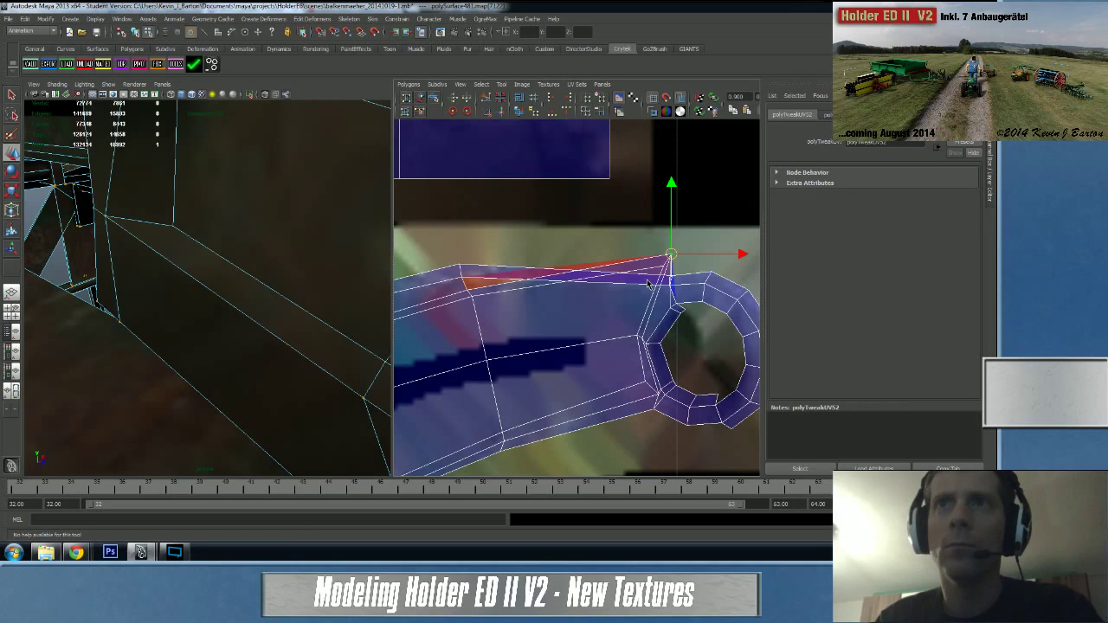
key(ctrl+z)
key(ctrl+z)
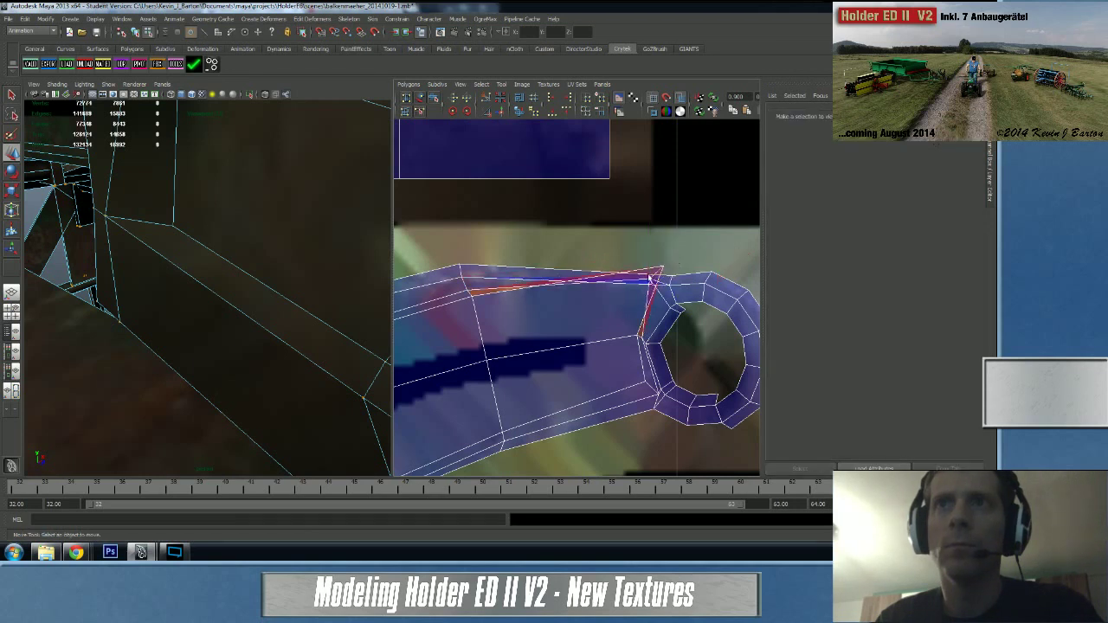
- Reposition the crossed UV at the pointed corner beside the end ring so the adjoining rim strips run parallel without overlapping
click(655, 288)
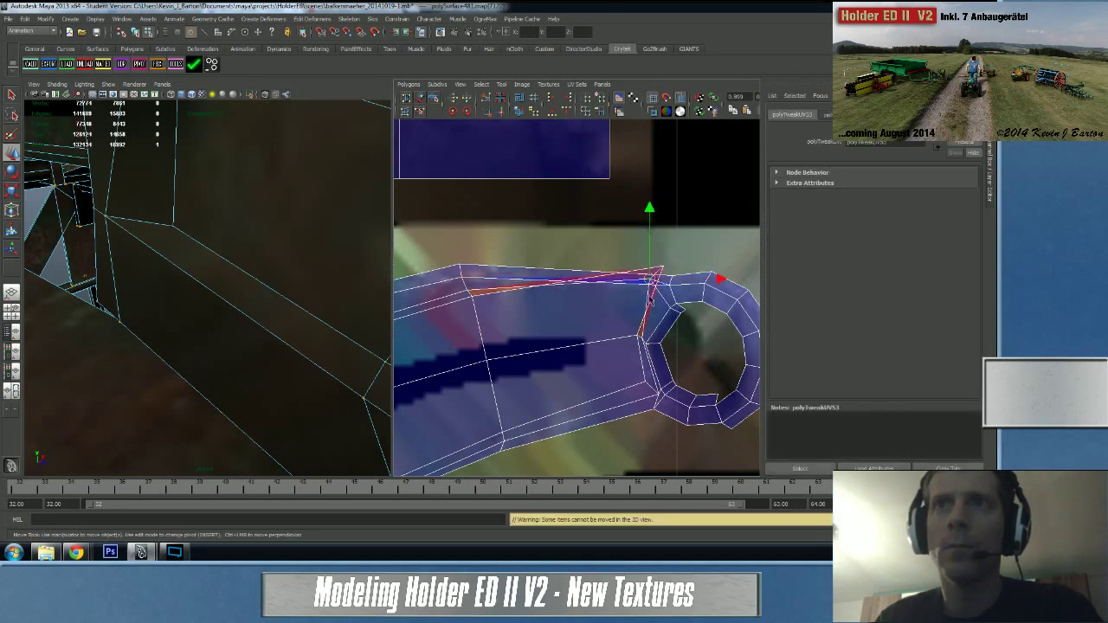
drag(652, 284, 663, 297)
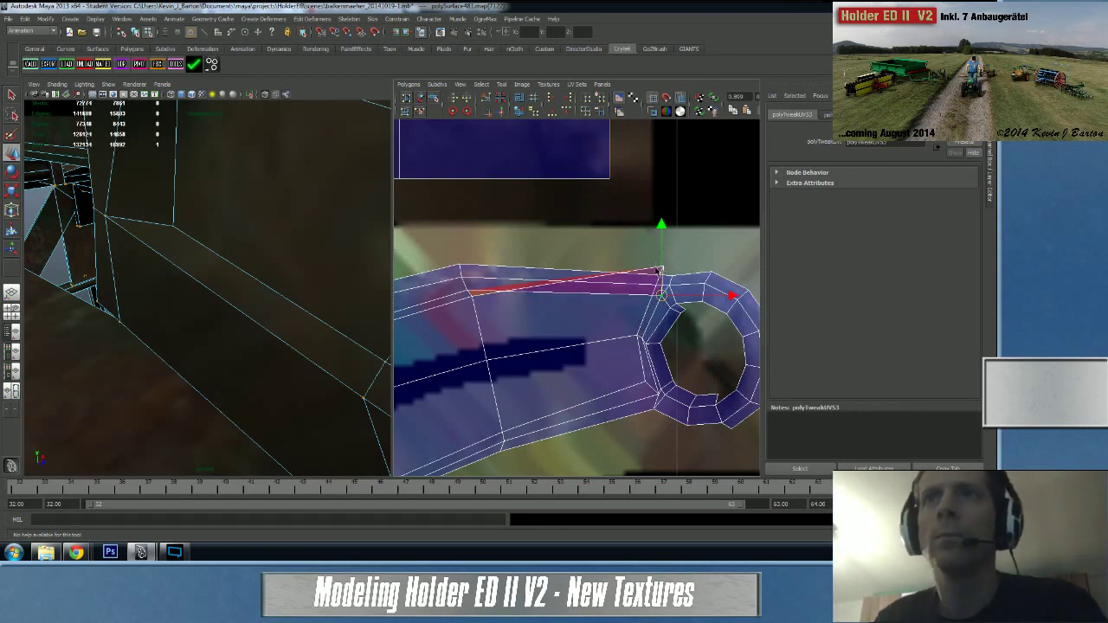
drag(661, 296, 649, 305)
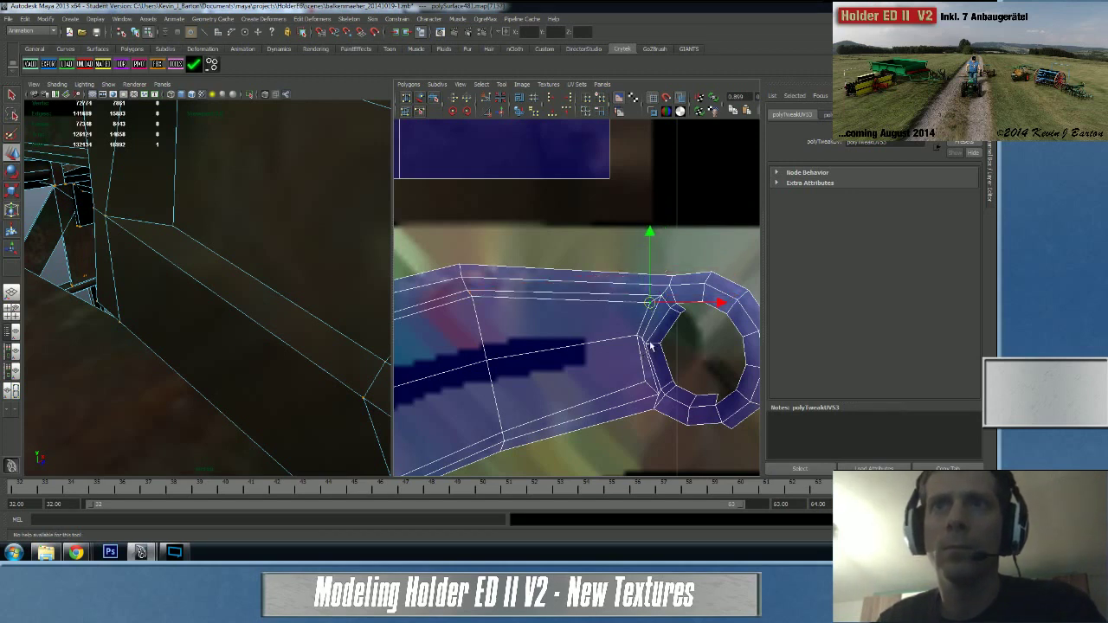
click(647, 342)
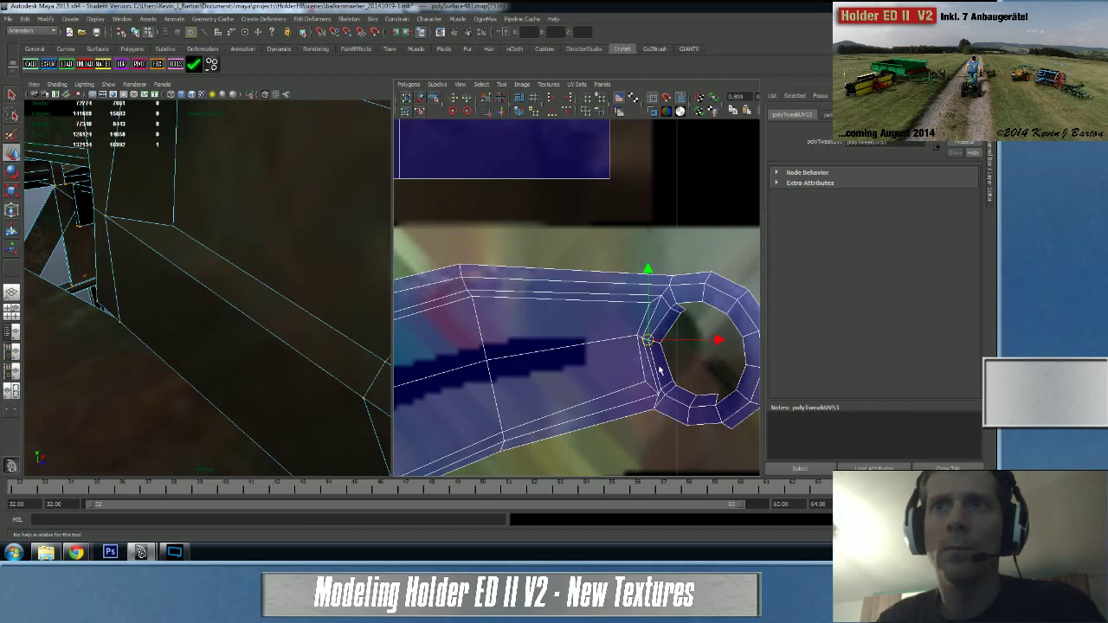
alt+right_drag(675, 321, 565, 325)
alt+middle_drag(566, 325, 538, 318)
alt+right_drag(549, 300, 661, 269)
click(660, 299)
click(655, 295)
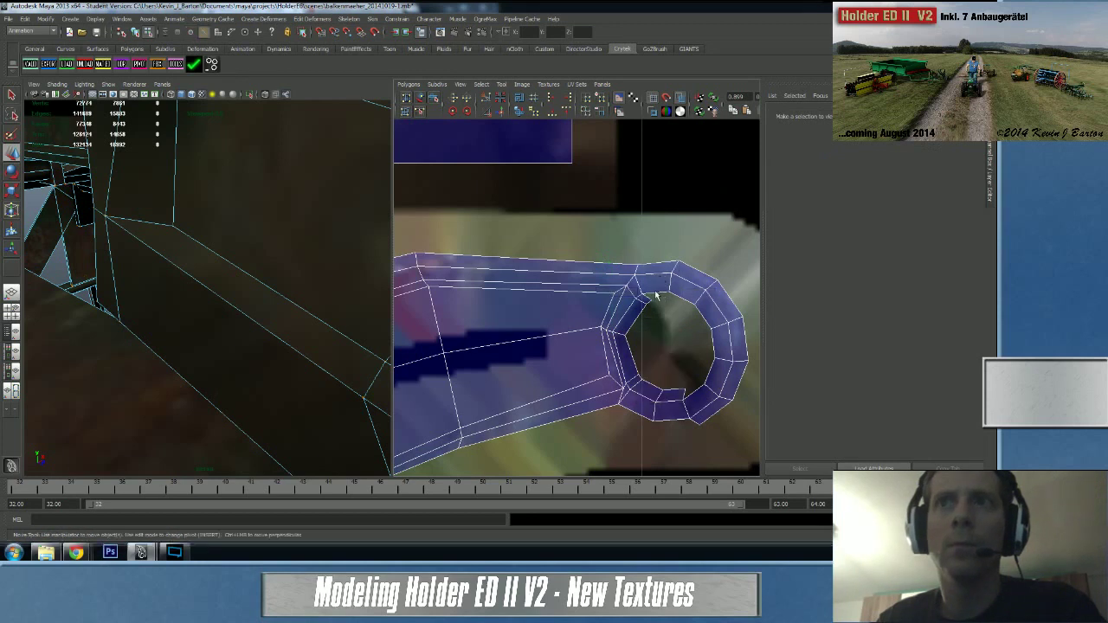
- Sew the end ring's inner edge loop and the leftover split edges of its inner strip with Move and Sew
scroll(289, 276, down, 5)
key(f)
alt+drag(287, 275, 256, 275)
alt+right_drag(254, 274, 268, 327)
scroll(269, 326, up, 3)
double_click(272, 296)
click(273, 297)
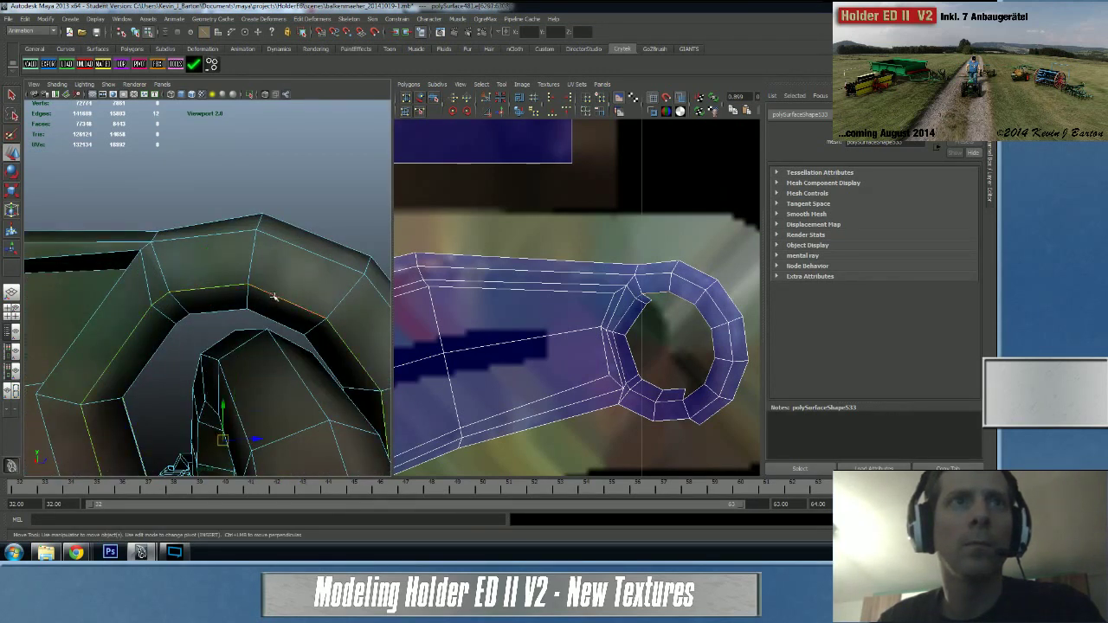
shift+right_drag(615, 334, 616, 309)
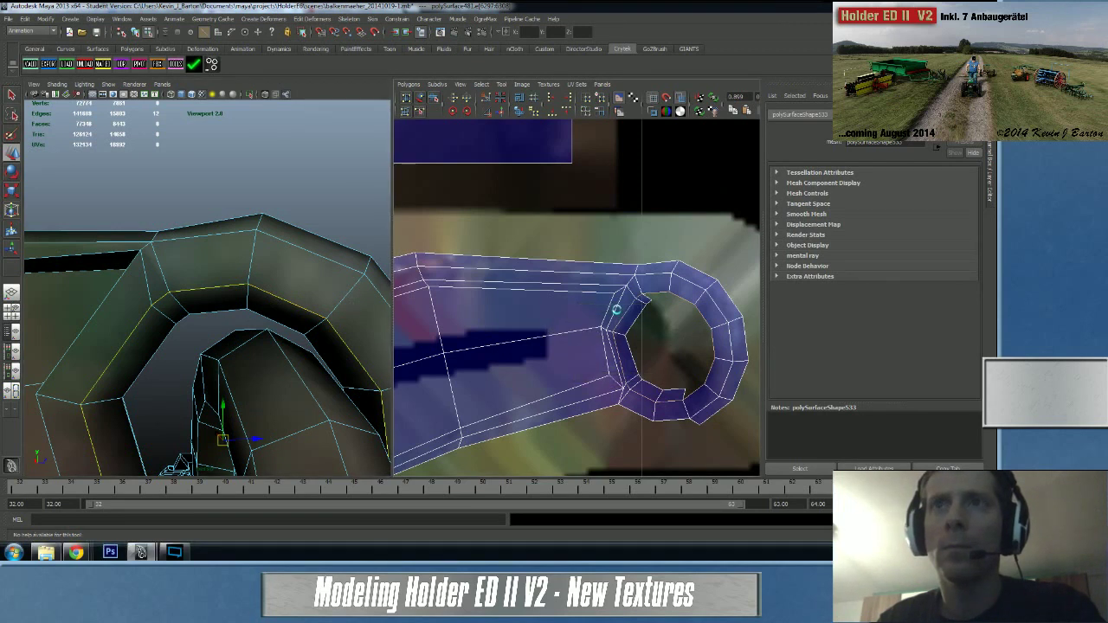
click(689, 399)
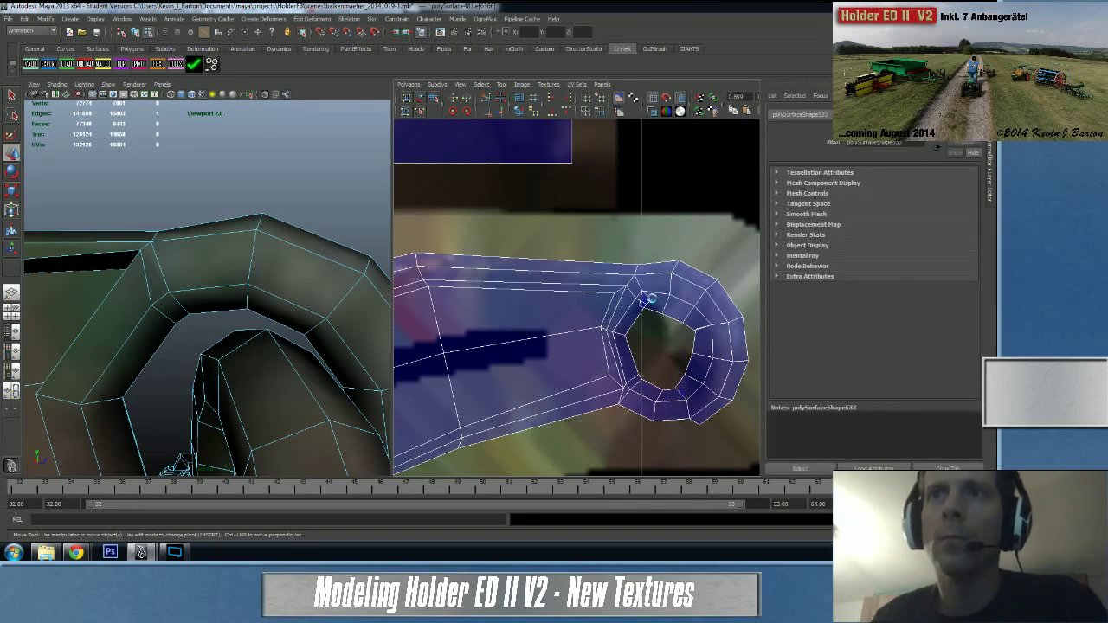
click(648, 299)
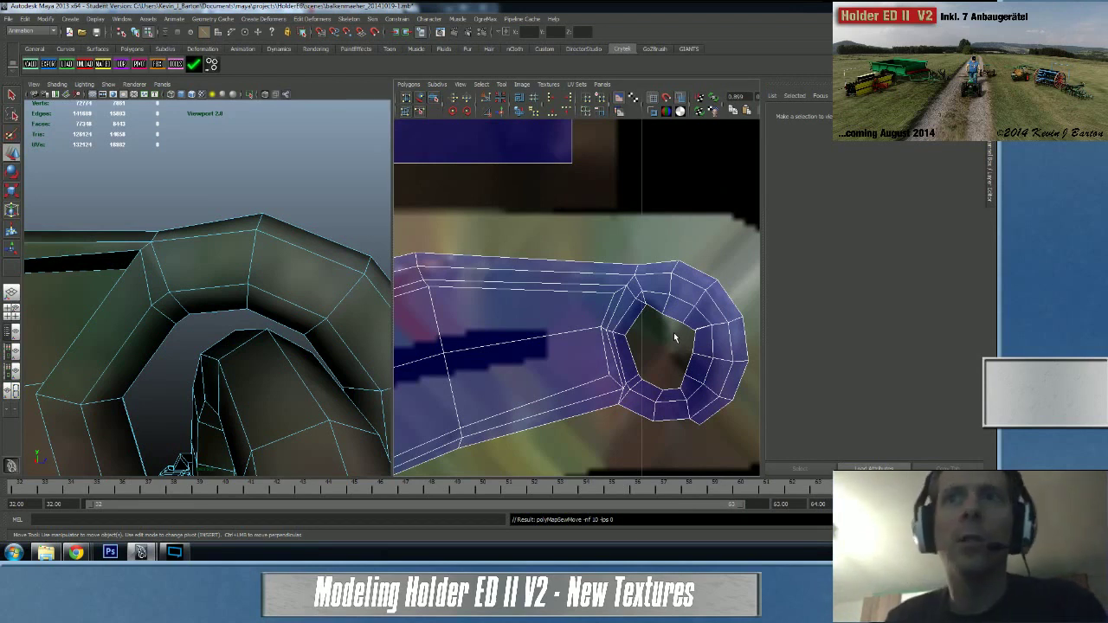
- Move the protruding UV at the upper corner of the ring's inner hole slightly outward to even the strip
alt+right_drag(631, 336, 704, 349)
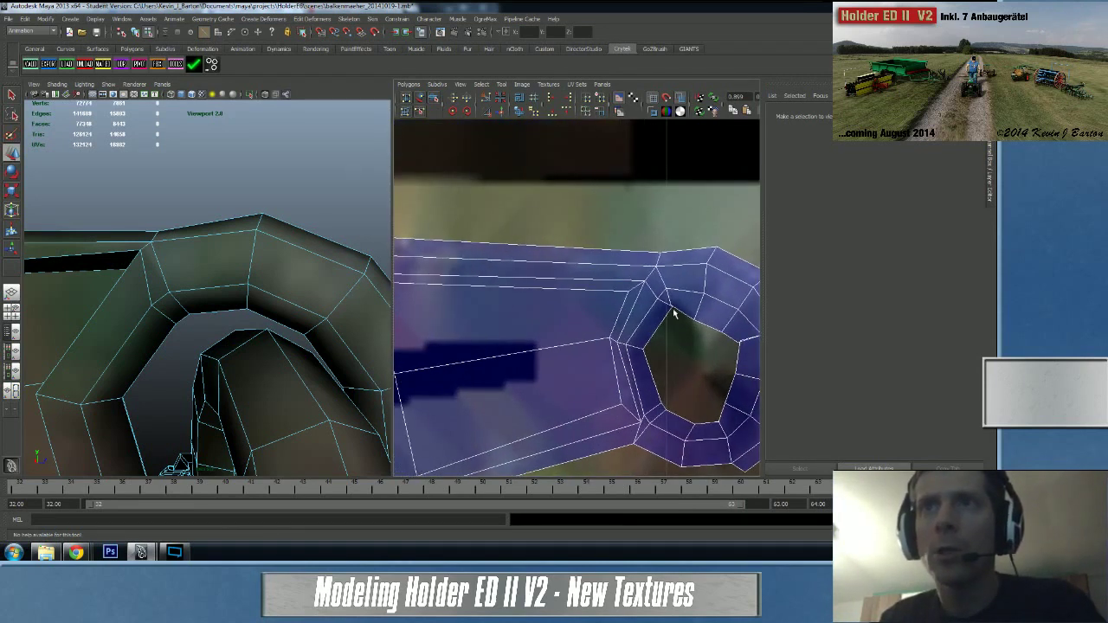
click(671, 308)
key(w)
click(679, 310)
drag(667, 313, 660, 319)
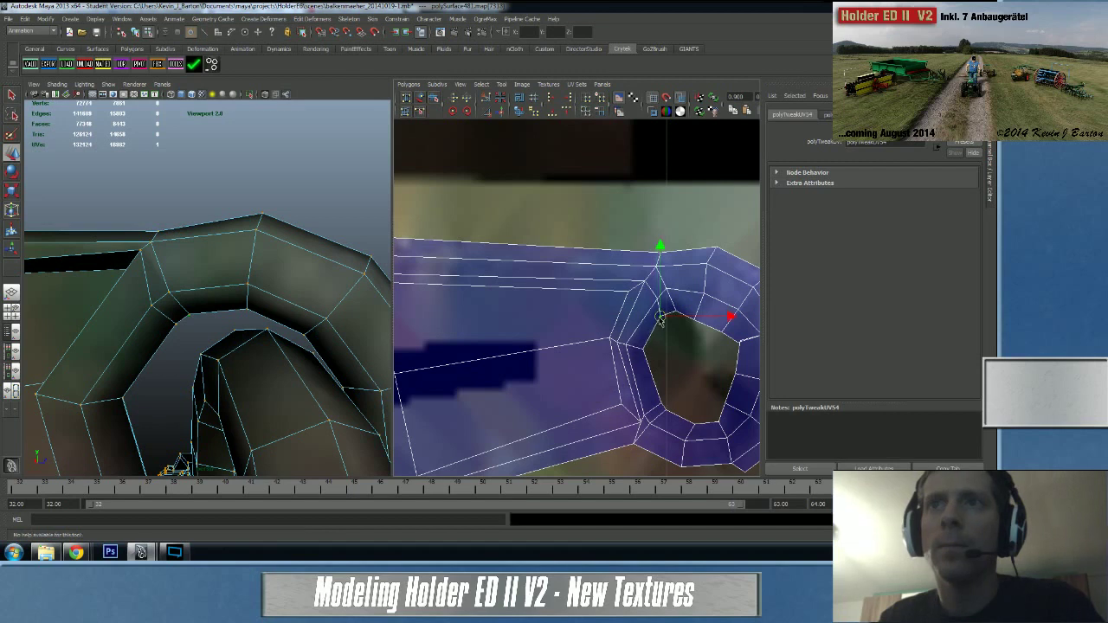
- Select the edge run along the curved arm's inner side in the model and sew its UVs with Move and Sew
alt+right_drag(680, 371, 508, 371)
alt+middle_drag(555, 356, 570, 318)
alt+right_drag(372, 323, 301, 320)
alt+middle_drag(272, 312, 294, 293)
alt+drag(295, 293, 270, 241)
right_drag(271, 242, 269, 227)
click(269, 228)
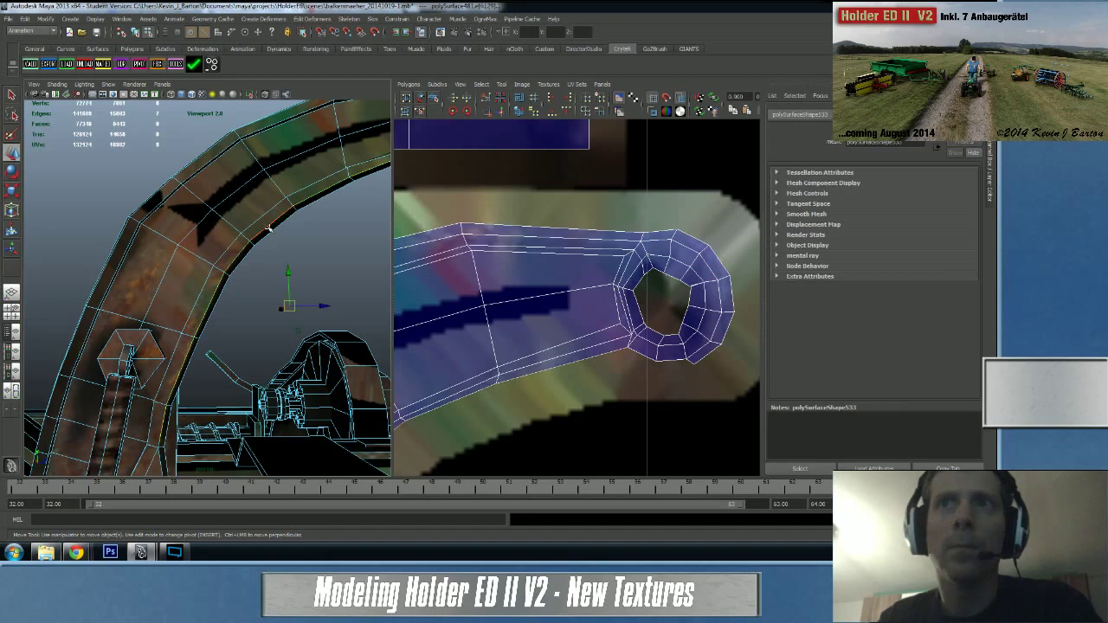
alt+middle_drag(534, 300, 753, 153)
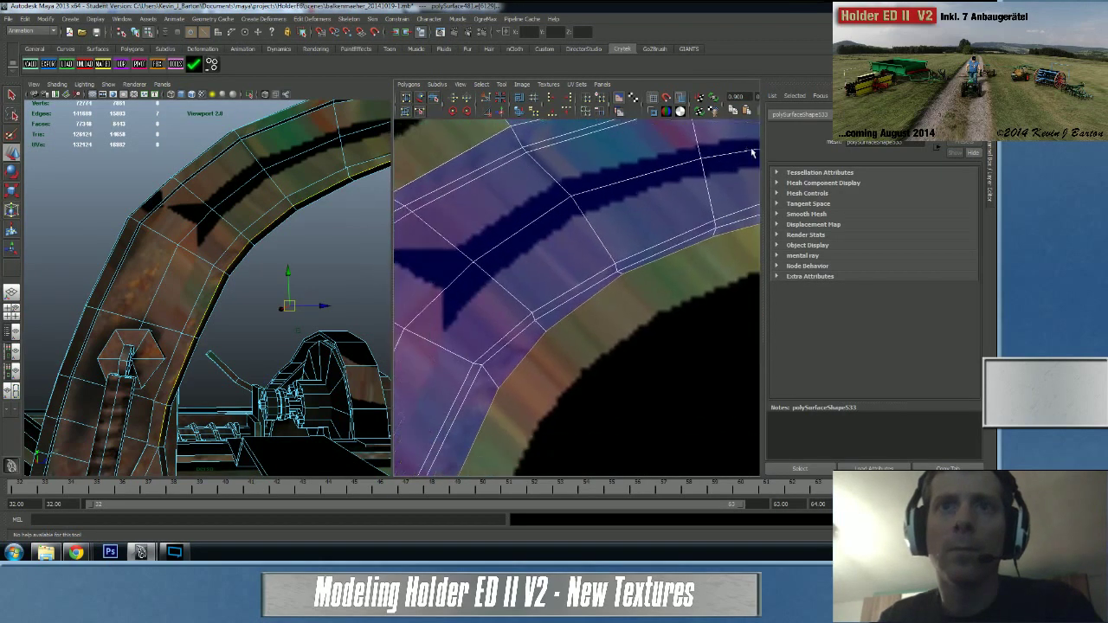
shift+right_drag(544, 264, 545, 242)
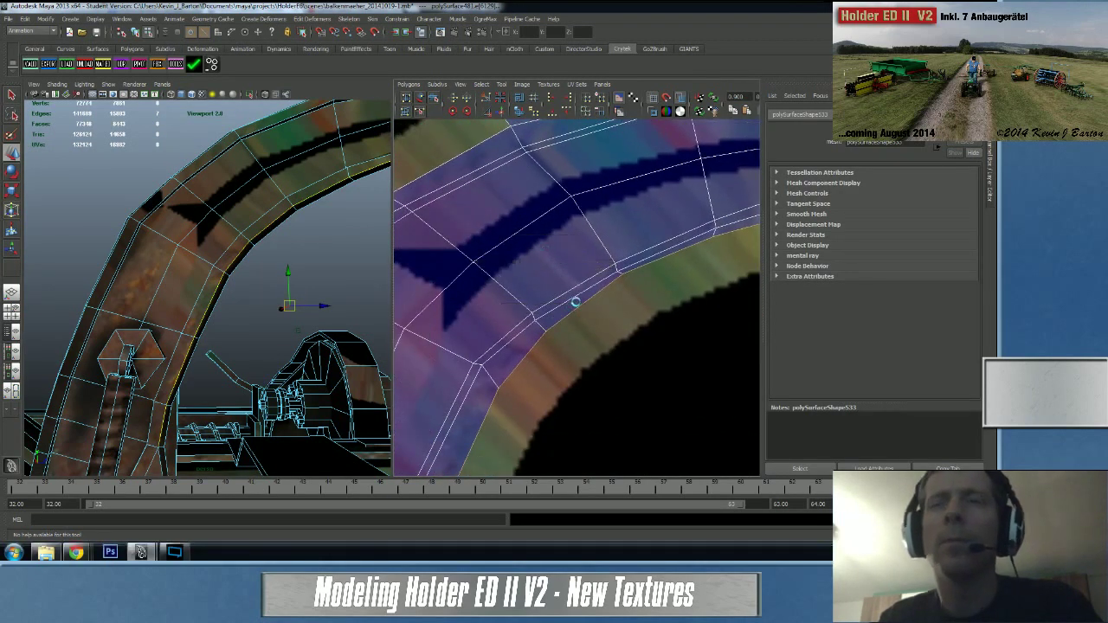
- Try to sew the crossed inner strip's edges at the arm's lower end with Move and Sew
alt+right_drag(582, 304, 324, 309)
alt+middle_drag(496, 305, 581, 104)
alt+right_drag(506, 263, 625, 302)
click(568, 322)
alt+middle_drag(608, 341, 601, 198)
key(w)
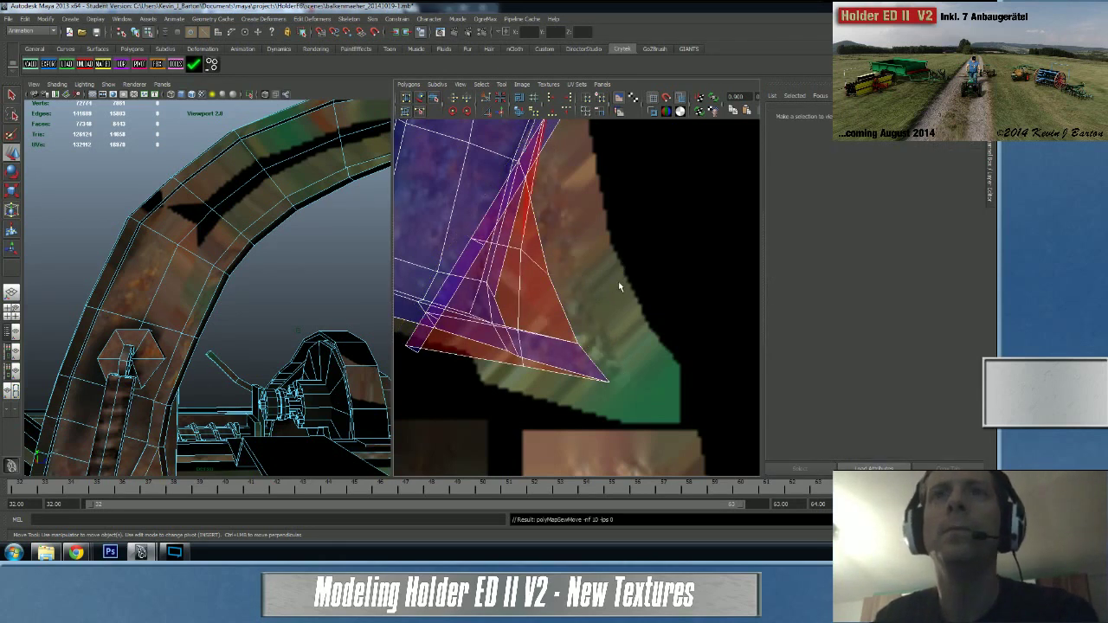
key(ctrl+z)
- Move the three end UVs of the crossed inner strip out to the pointed tip at the arm's lower end
alt+middle_drag(619, 286, 653, 331)
alt+right_drag(653, 331, 515, 308)
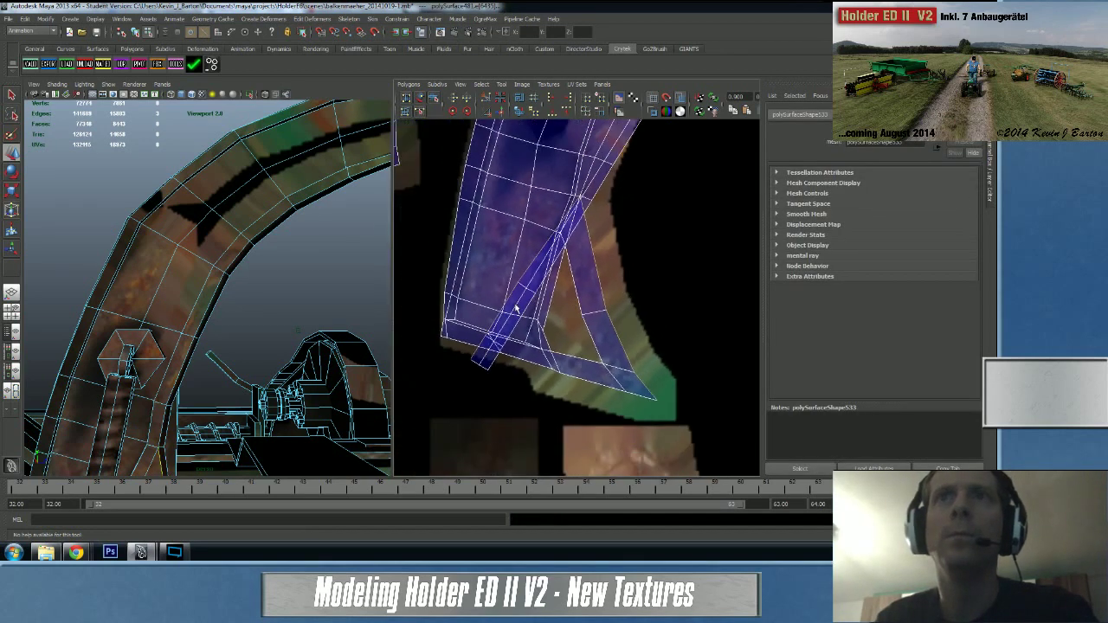
alt+middle_drag(556, 285, 592, 262)
right_drag(516, 345, 547, 346)
drag(501, 336, 530, 360)
click(513, 343)
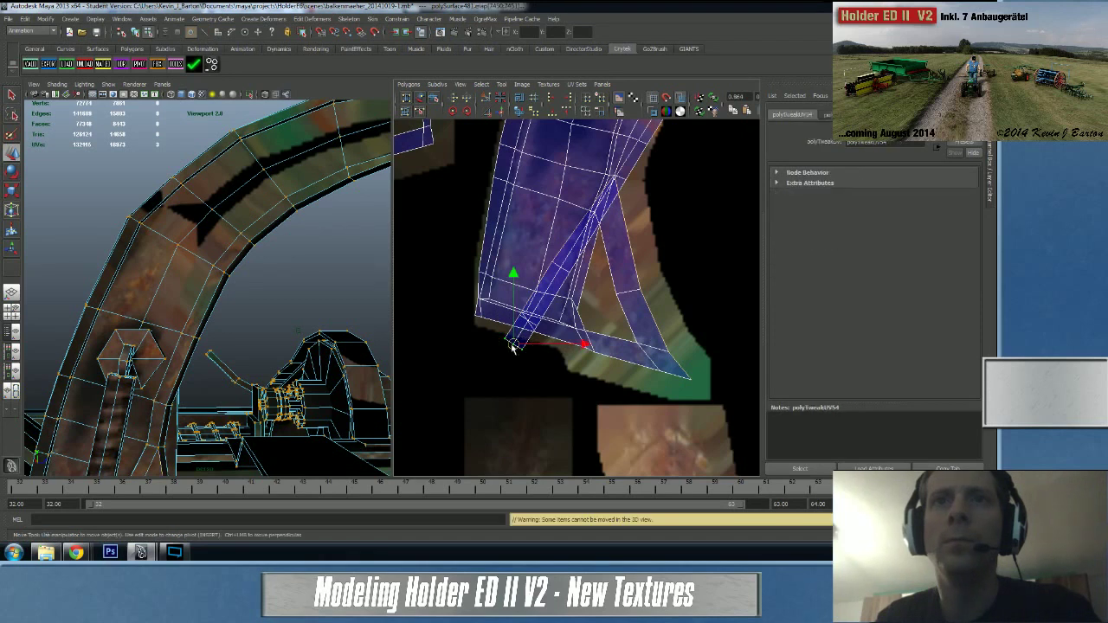
middle_drag(706, 372, 714, 383)
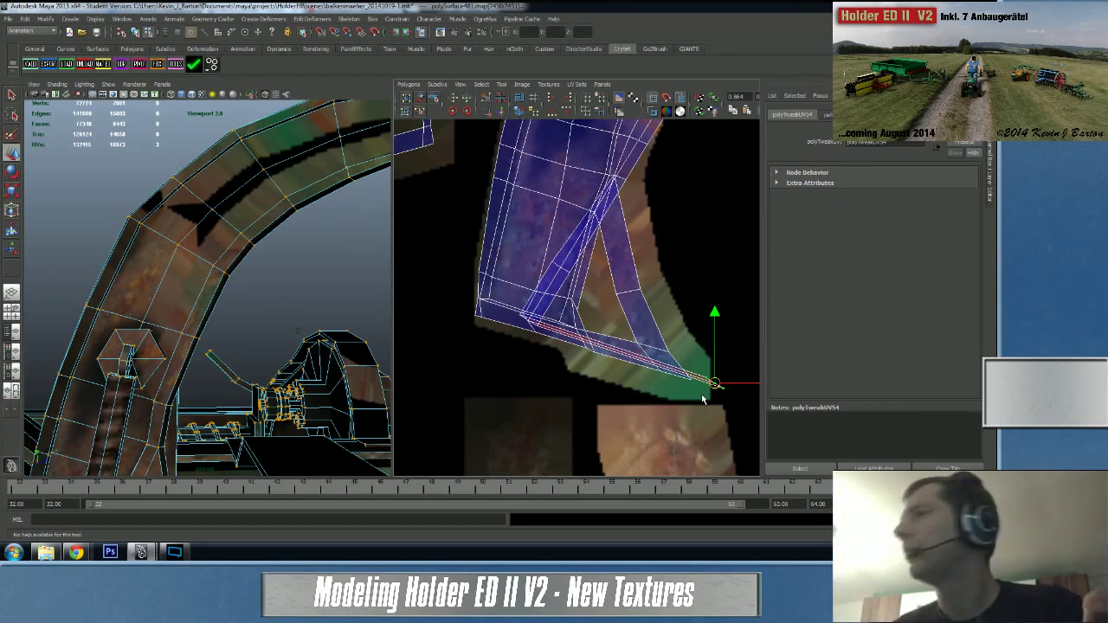
- Select the inner strip's second row of three UVs and move it beside the end row near the arm's lower tip
alt+right_drag(517, 332, 757, 356)
alt+middle_drag(611, 321, 674, 293)
alt+right_drag(520, 322, 617, 323)
alt+middle_drag(617, 322, 684, 281)
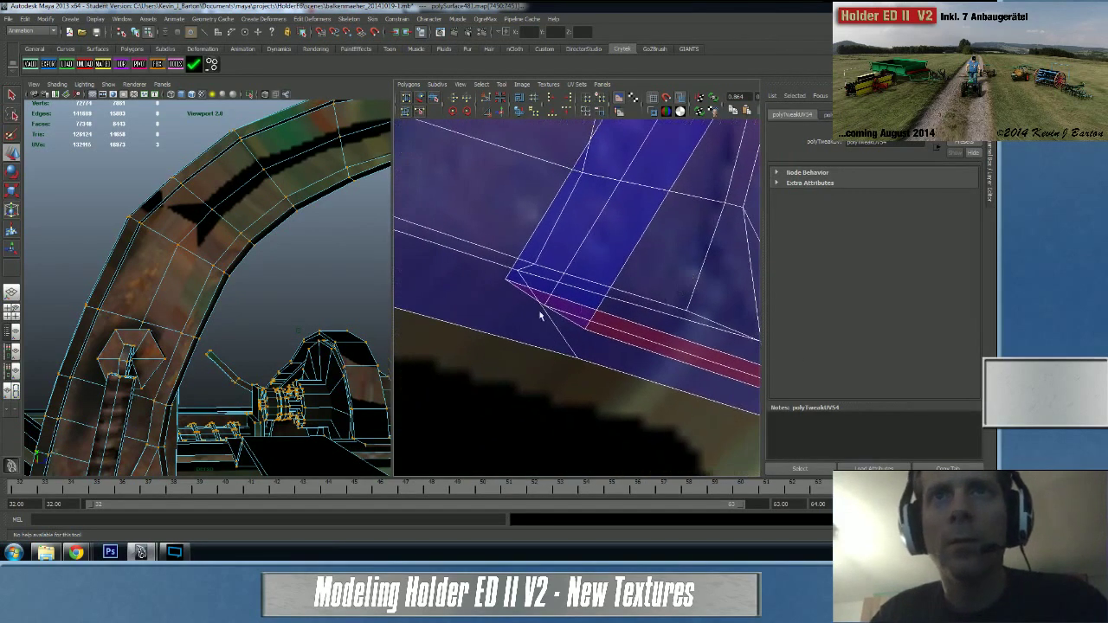
right_drag(571, 322, 592, 328)
mouse_move(576, 321)
mouse_down()
mouse_move(594, 339)
mouse_move(561, 320)
mouse_up()
shift+drag(497, 274, 516, 291)
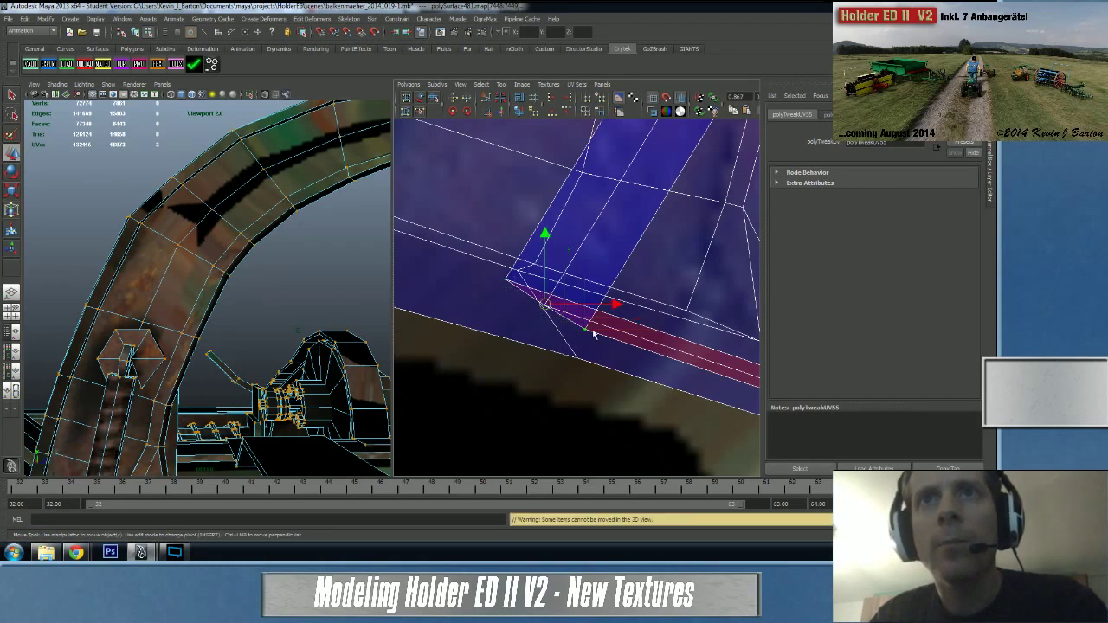
alt+right_drag(593, 331, 552, 329)
scroll(528, 322, down, 2)
drag(498, 302, 704, 302)
alt+right_drag(648, 317, 574, 333)
alt+middle_drag(608, 327, 522, 333)
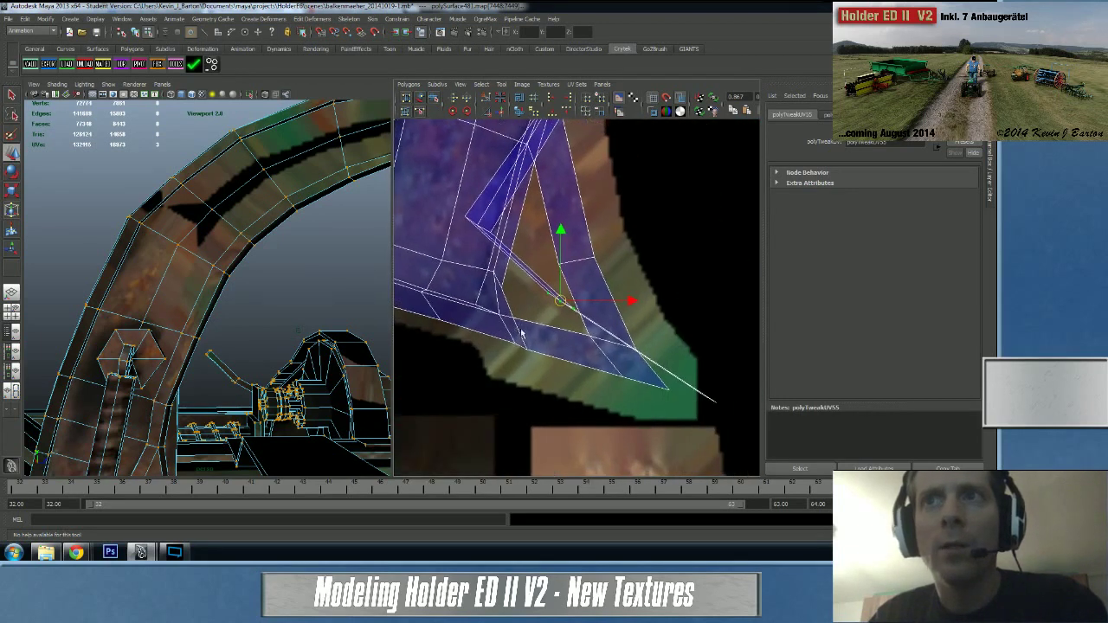
drag(561, 300, 708, 370)
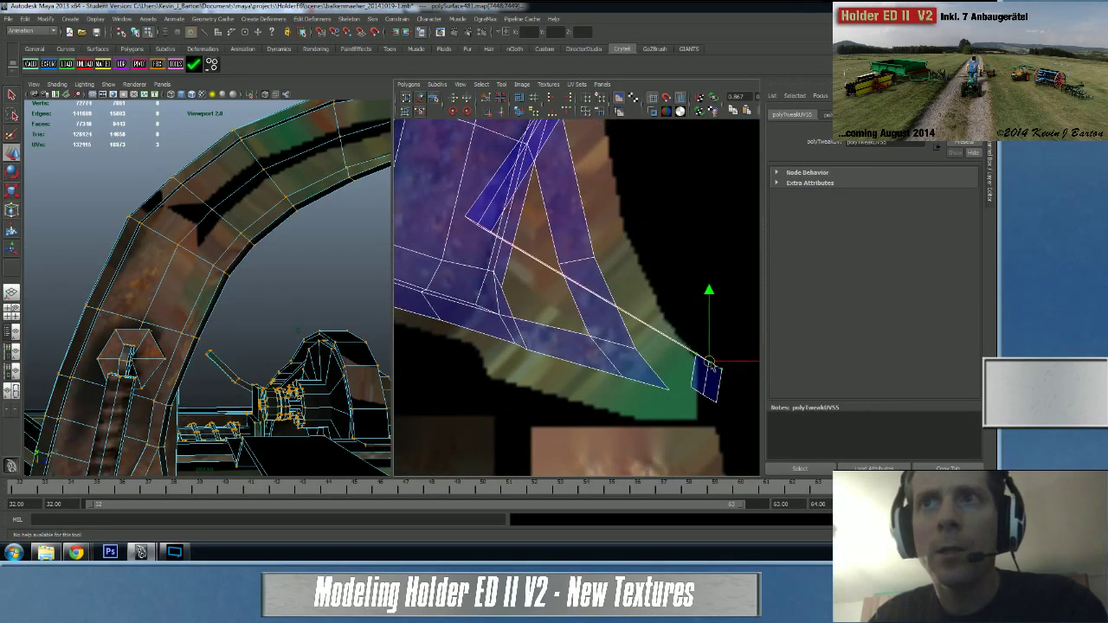
- Place the inner strip's remaining UV rows outside the lower side strip so they follow its curve to the tip
drag(489, 232, 714, 344)
alt+middle_drag(634, 233, 602, 271)
drag(685, 373, 625, 298)
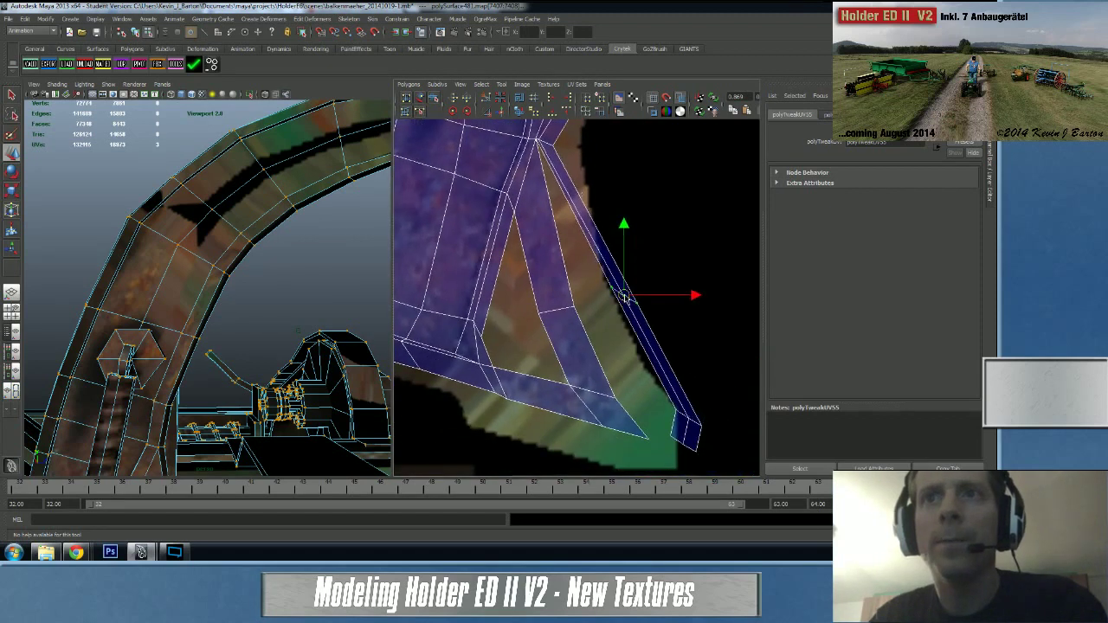
mouse_move(669, 401)
mouse_down()
mouse_move(708, 429)
mouse_move(648, 398)
mouse_up()
- Select the three facing edges of the lower side strip and sew them to the inner strip with Move and Sew
right_drag(551, 241, 551, 228)
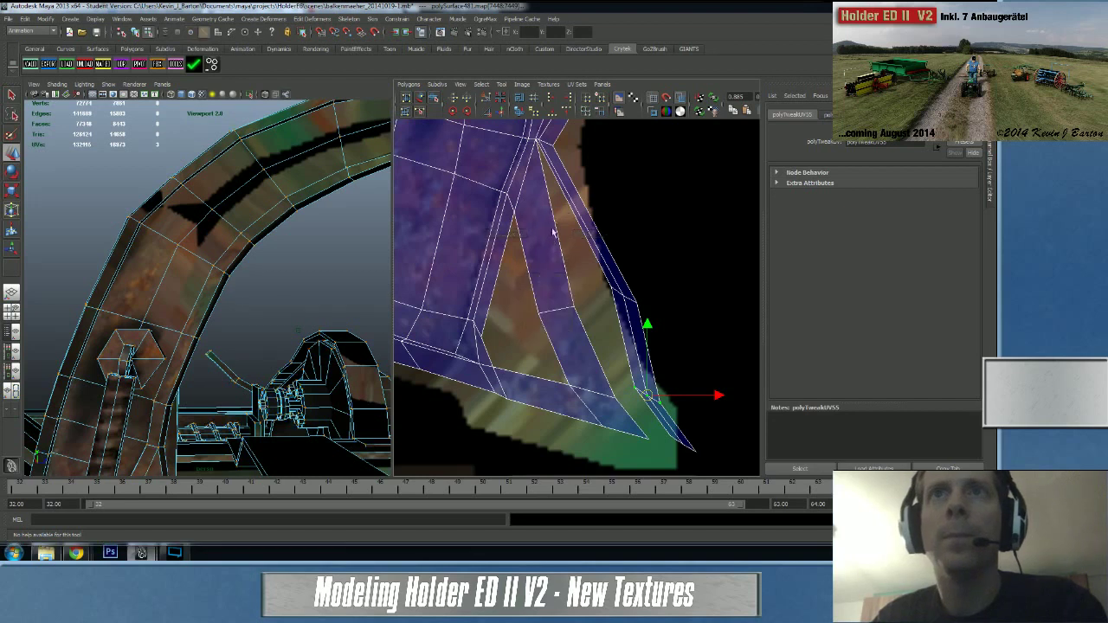
click(560, 244)
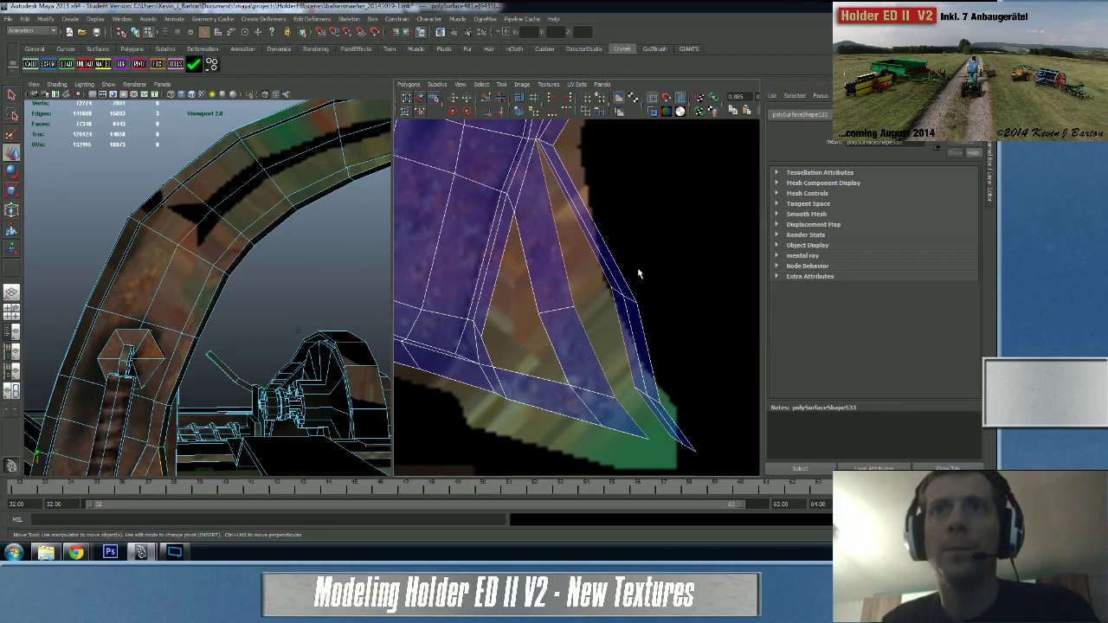
shift+right_drag(582, 357, 581, 331)
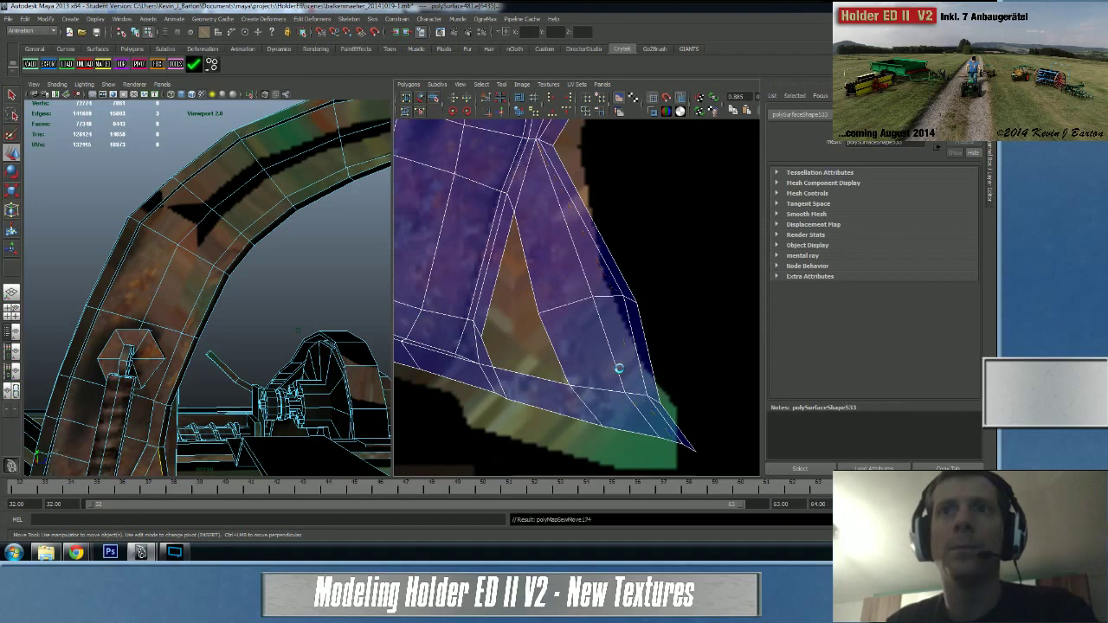
- Select the three split edges along the arm's upper inner curve and sew their UVs with Move and Sew
alt+right_drag(641, 320, 462, 326)
alt+middle_drag(548, 251, 512, 369)
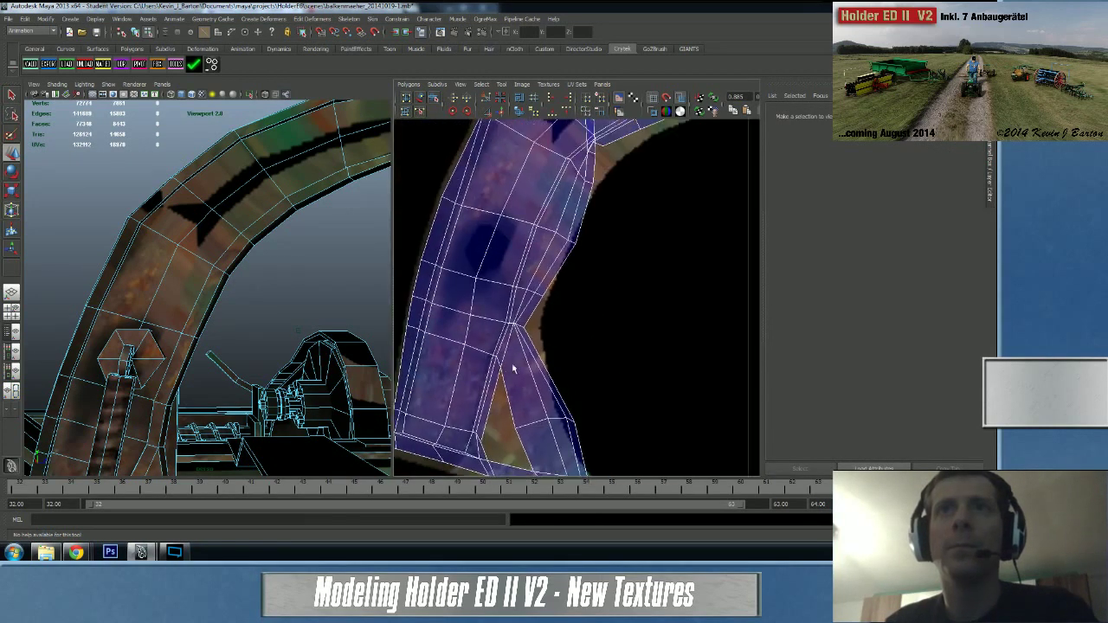
alt+middle_drag(547, 295, 505, 421)
alt+right_drag(539, 333, 703, 331)
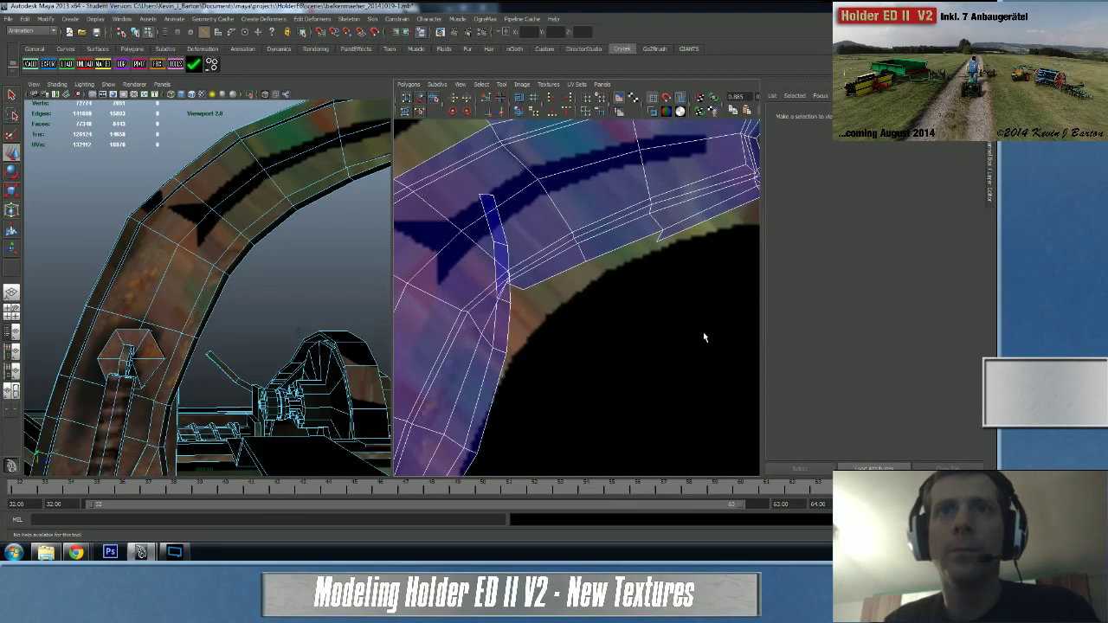
right_drag(549, 280, 549, 255)
click(550, 278)
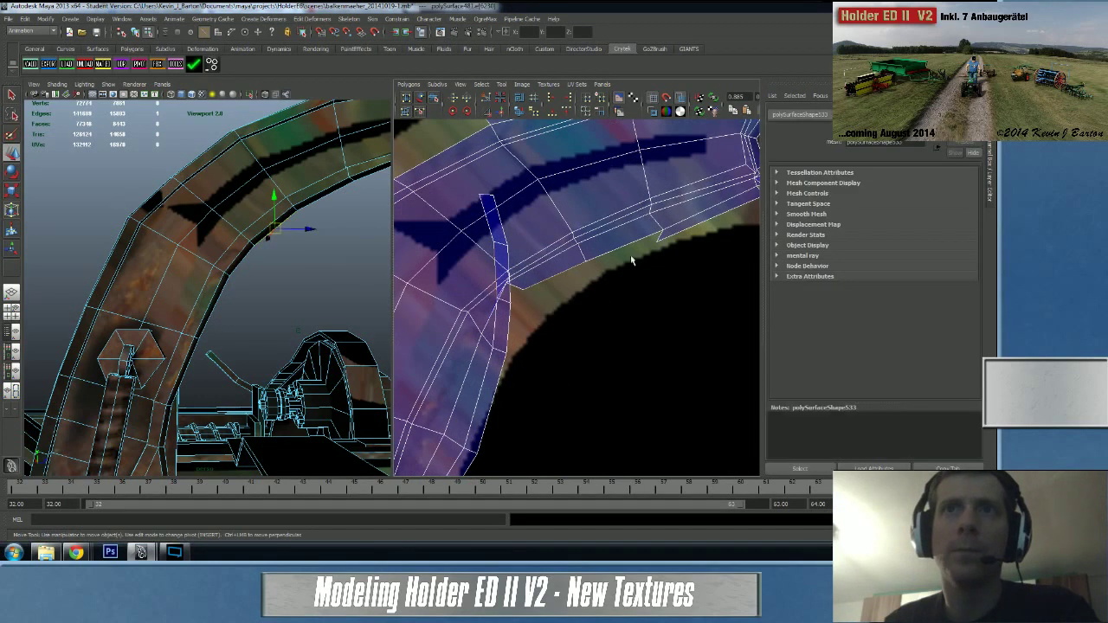
shift+click(630, 246)
shift+click(658, 239)
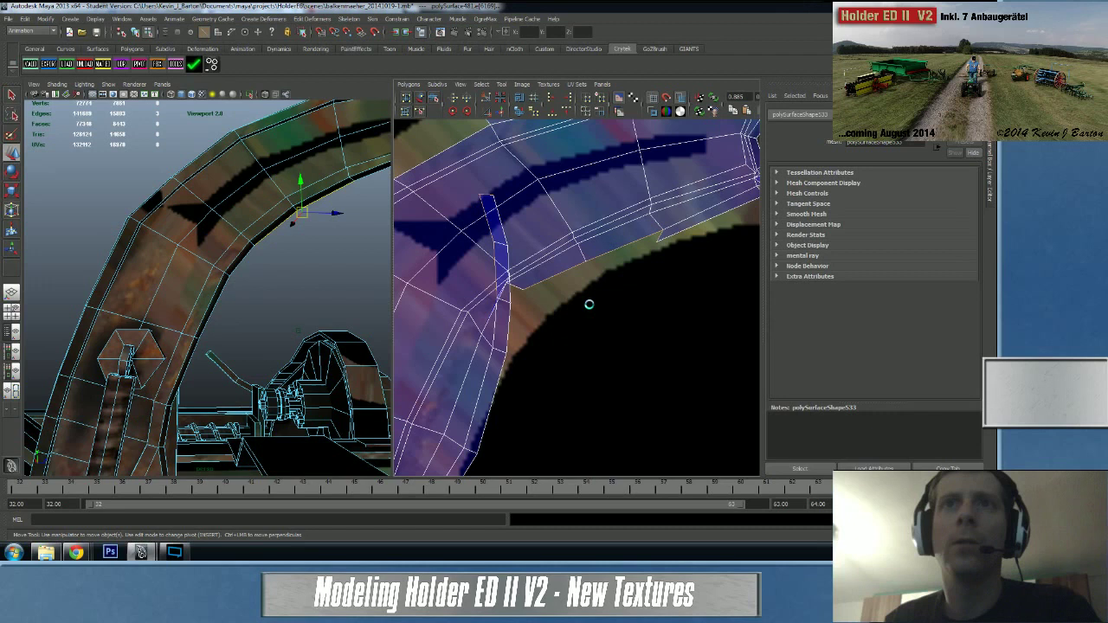
- Reposition the folded inner strip's UVs outside the arm's upper inner curve so the strip follows the bend without overlapping
right_drag(595, 217, 635, 220)
drag(566, 208, 629, 264)
click(582, 223)
middle_drag(630, 266, 626, 255)
click(510, 250)
middle_drag(512, 250, 546, 294)
click(539, 252)
drag(539, 252, 583, 264)
middle_drag(583, 266, 588, 261)
click(509, 306)
drag(510, 305, 542, 323)
click(507, 286)
middle_drag(507, 286, 547, 321)
click(546, 295)
- Select the split edges along the underside of the arm's end ring and sew their UVs with Move and Sew
scroll(586, 273, down, 3)
alt+middle_drag(732, 292, 663, 297)
scroll(663, 297, up, 4)
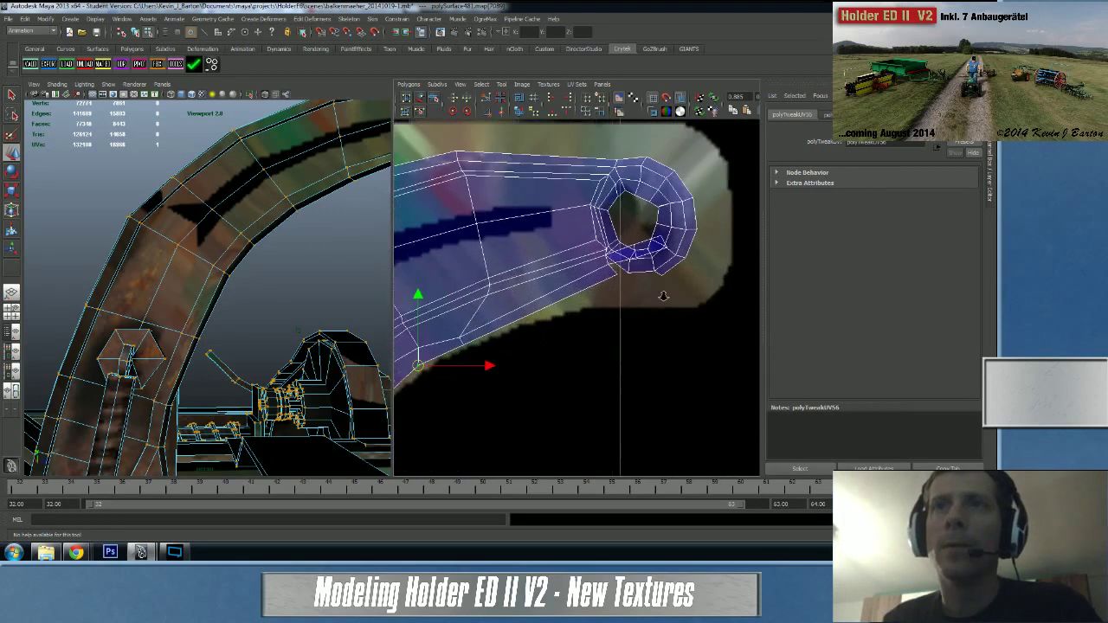
alt+middle_drag(753, 301, 692, 322)
scroll(691, 322, up, 2)
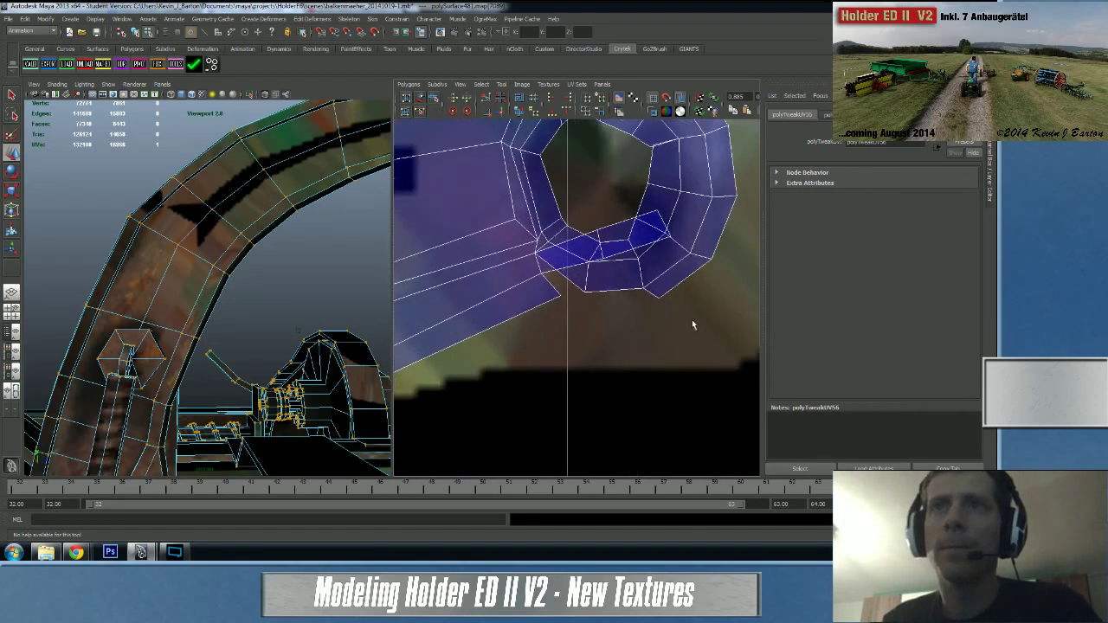
click(560, 272)
right_drag(561, 268, 562, 249)
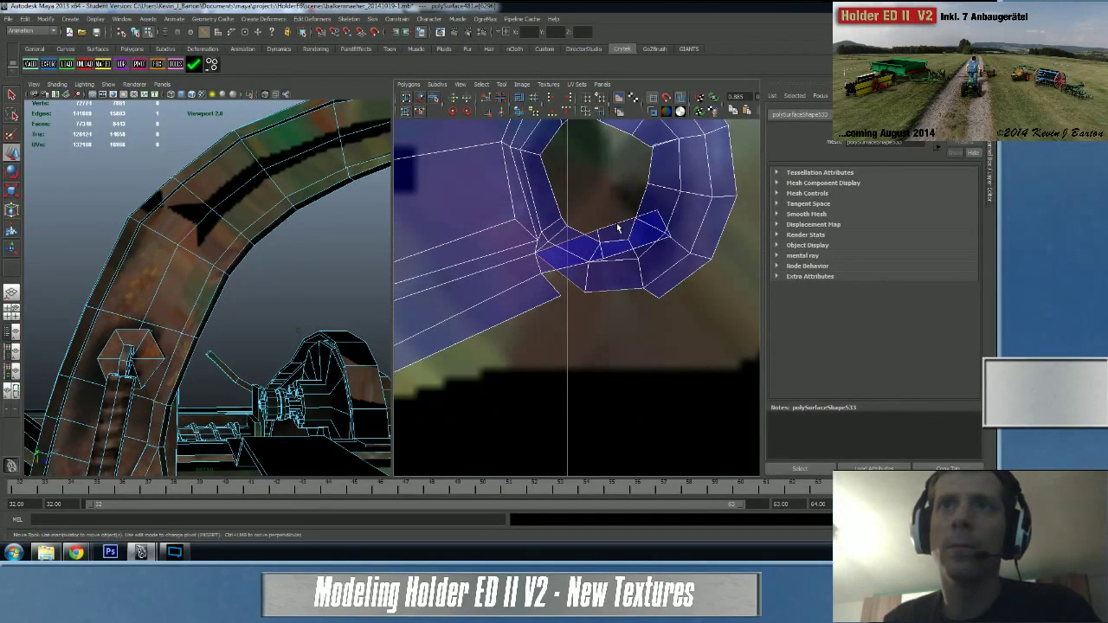
shift+click(664, 222)
shift+right_drag(612, 280, 617, 260)
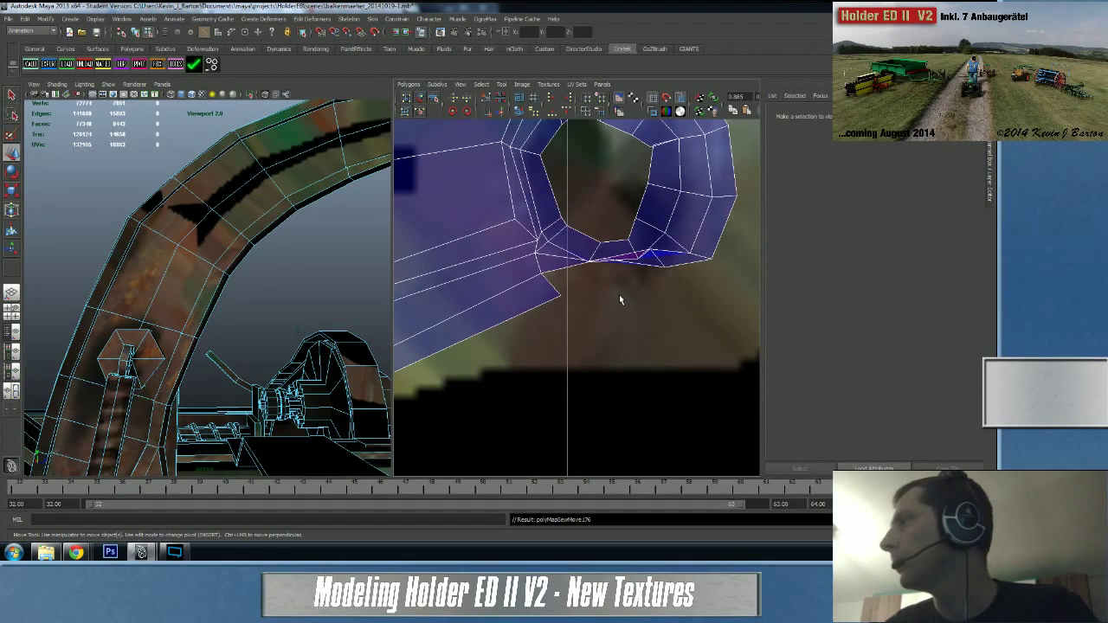
- Spread the collapsed UVs at the end ring's lower rim outward so the outer row follows the ring without overlapping
right_drag(655, 253, 663, 254)
click(650, 251)
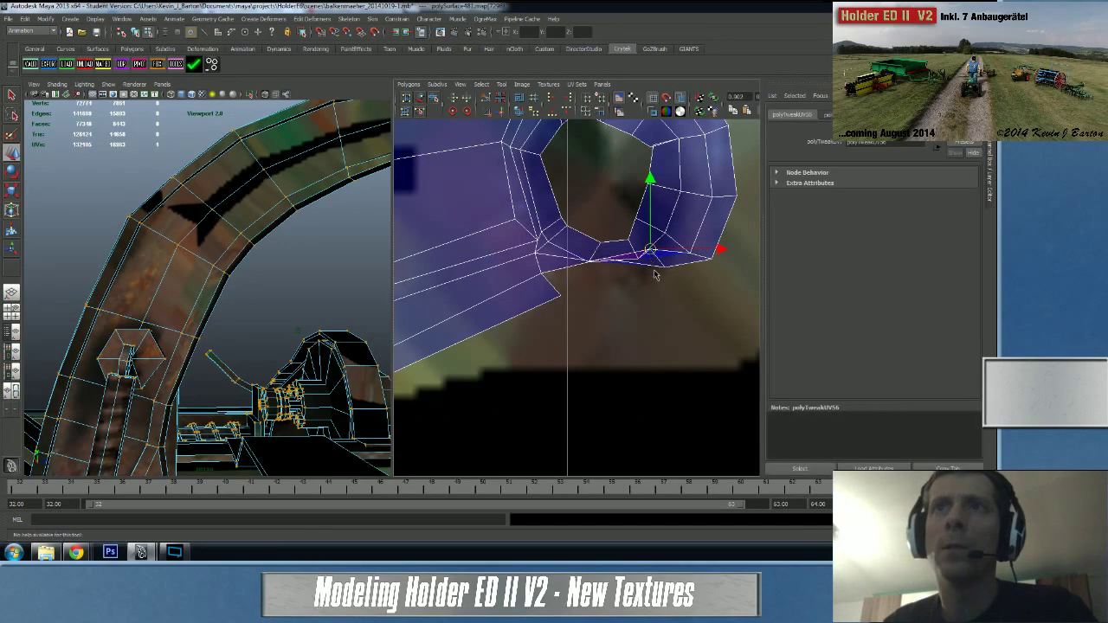
drag(661, 264, 670, 275)
click(604, 262)
drag(603, 261, 597, 295)
click(593, 261)
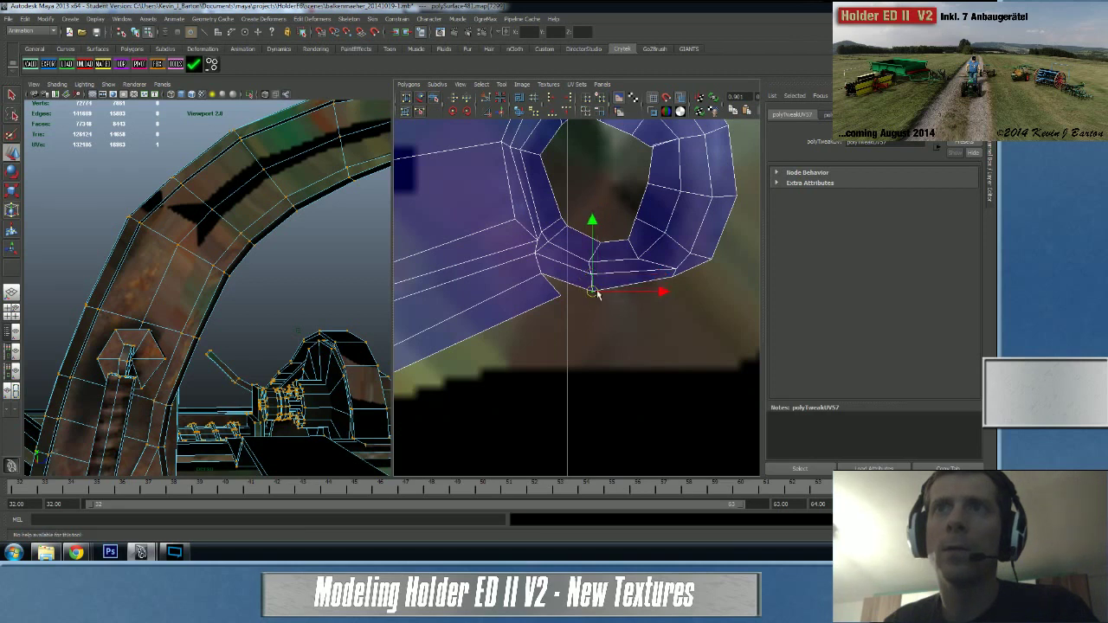
click(674, 278)
drag(674, 280, 671, 288)
- Select the inner strip's face beside the end ring and examine where it lies on the arm's underside in the model
alt+right_drag(368, 272, 314, 277)
alt+drag(315, 277, 272, 294)
alt+right_drag(554, 292, 424, 353)
alt+middle_drag(424, 353, 521, 306)
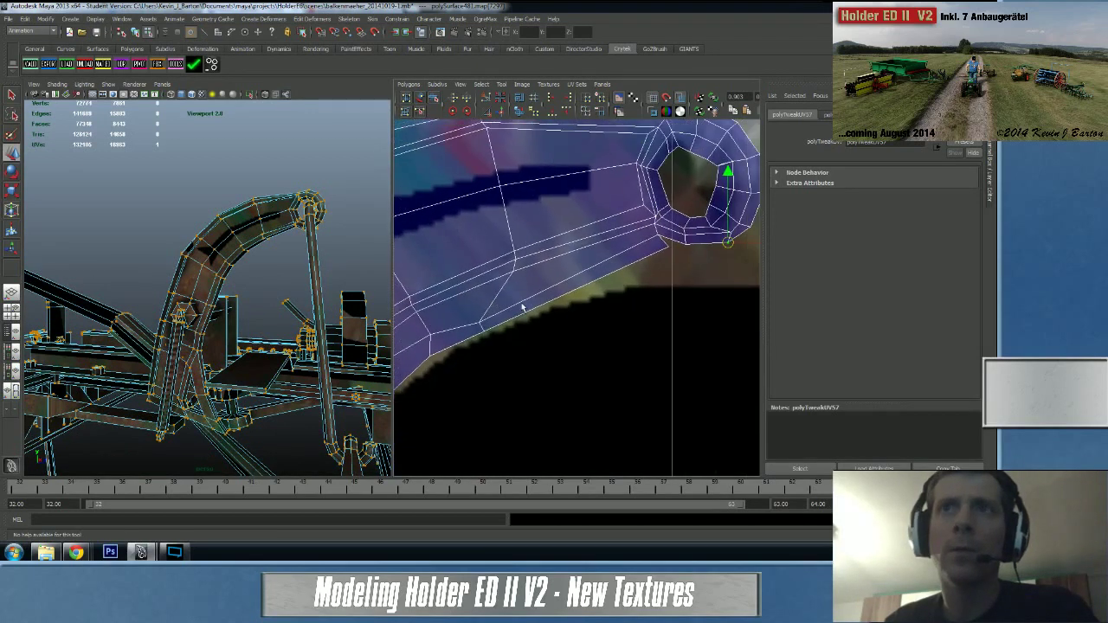
right_click(589, 280)
right_drag(589, 281, 589, 302)
click(591, 278)
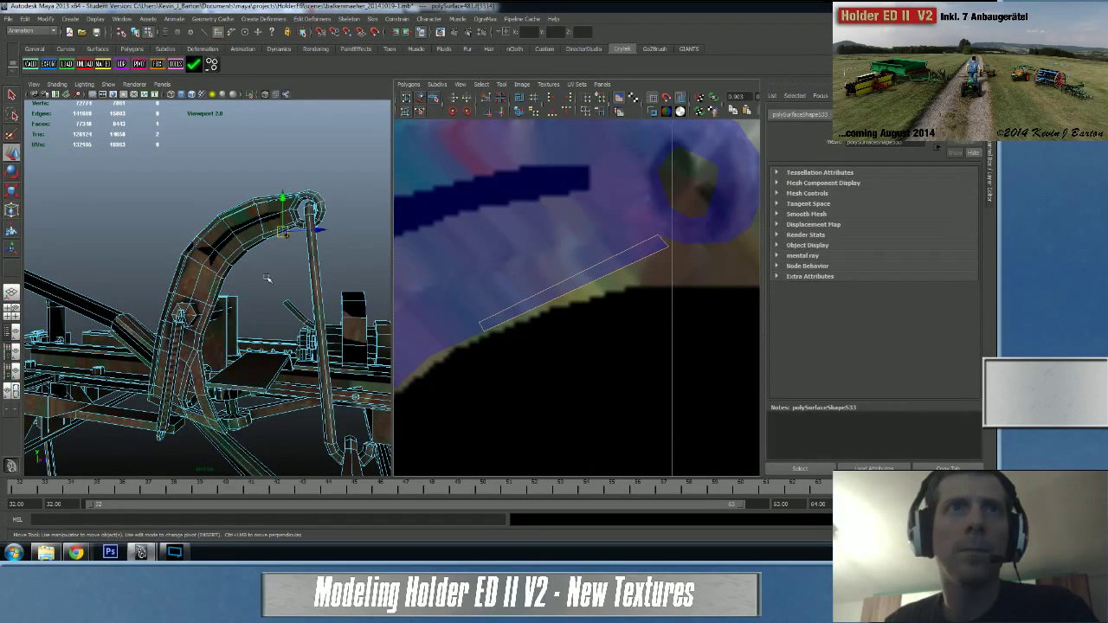
scroll(267, 277, up, 2)
alt+drag(267, 277, 147, 295)
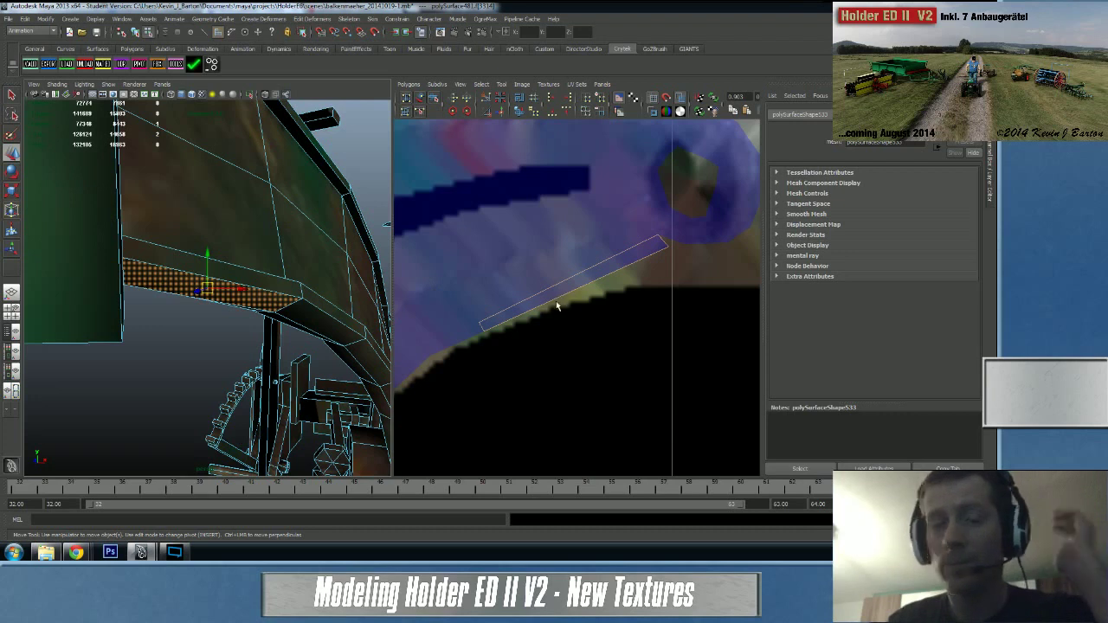
scroll(558, 296, down, 2)
alt+drag(257, 303, 268, 287)
- Select the edge loop along the arm's underside beside that face and cut the UVs along it
right_drag(142, 273, 143, 254)
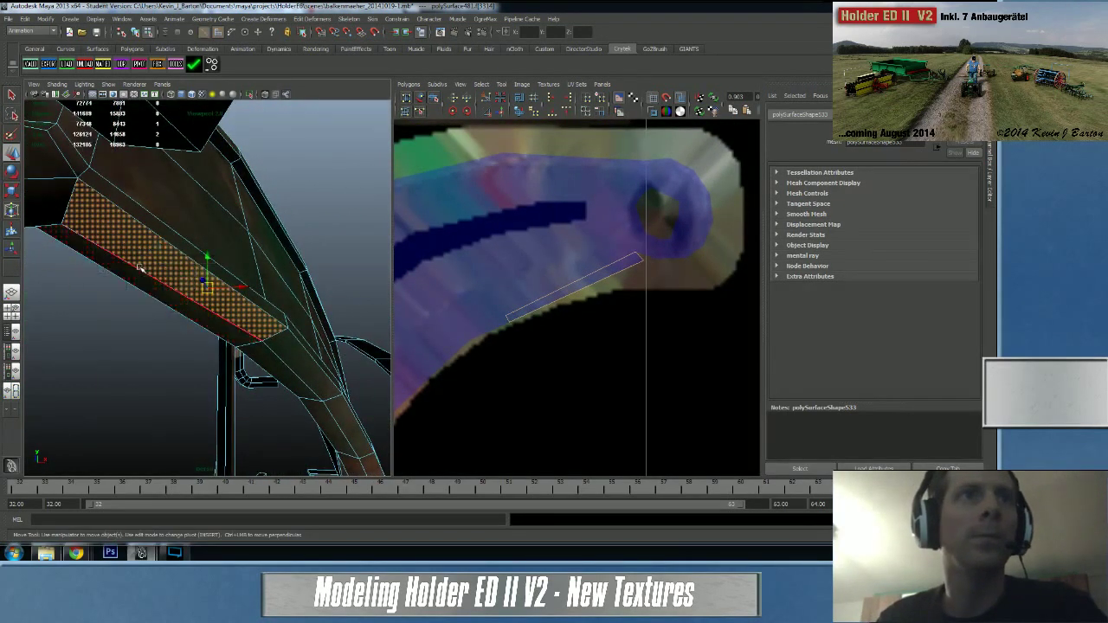
click(140, 268)
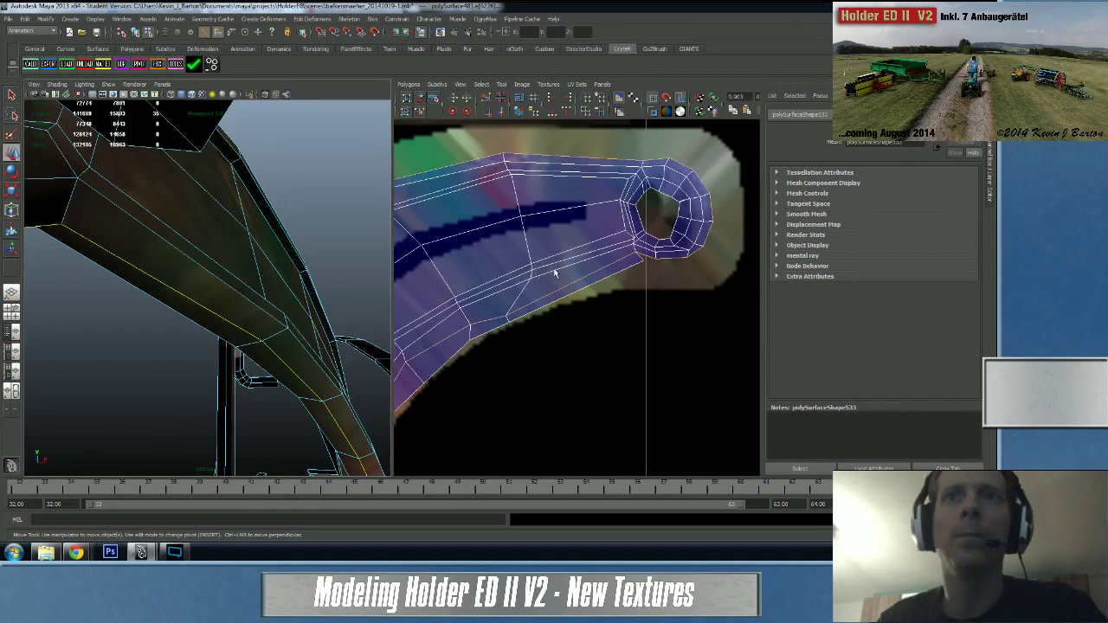
scroll(555, 274, up, 6)
alt+middle_drag(619, 245, 563, 279)
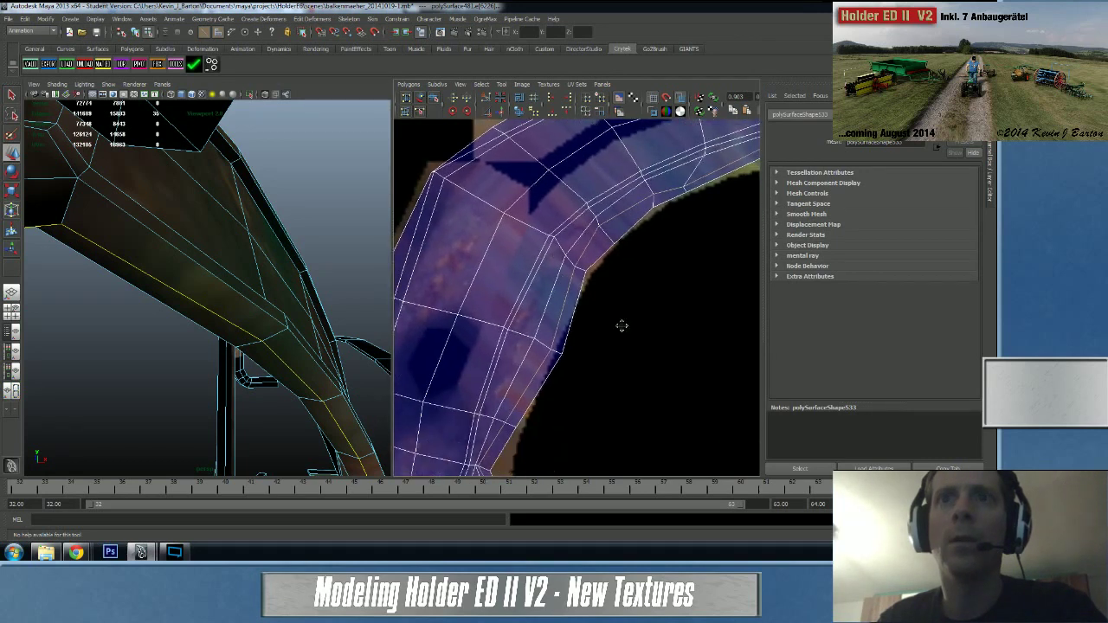
alt+middle_drag(621, 326, 636, 191)
alt+right_drag(609, 314, 452, 333)
alt+middle_drag(571, 315, 537, 308)
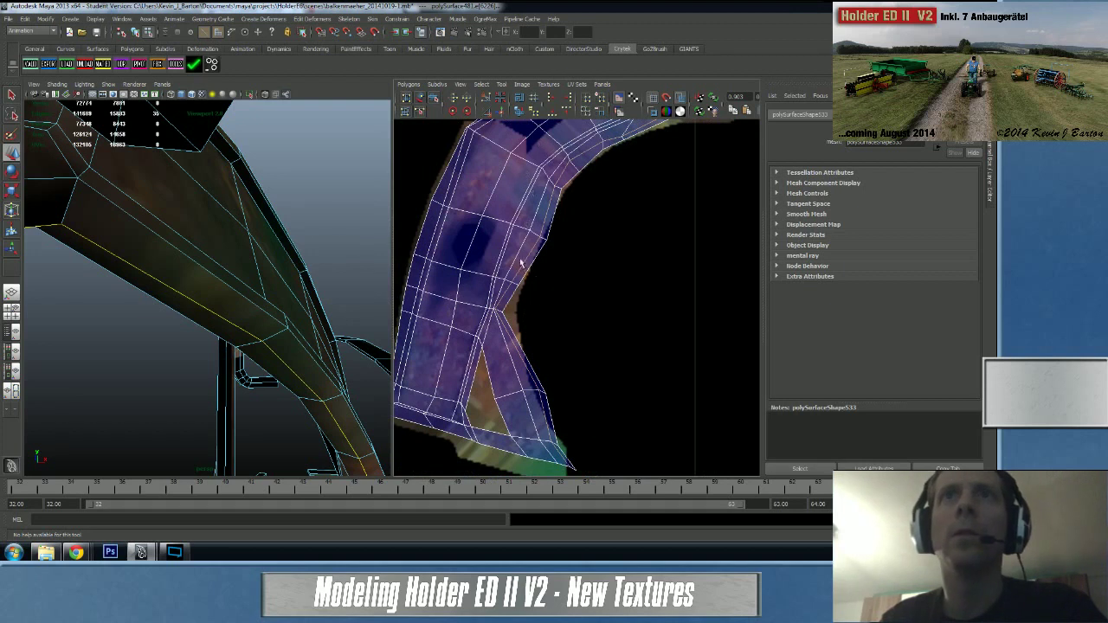
click(491, 101)
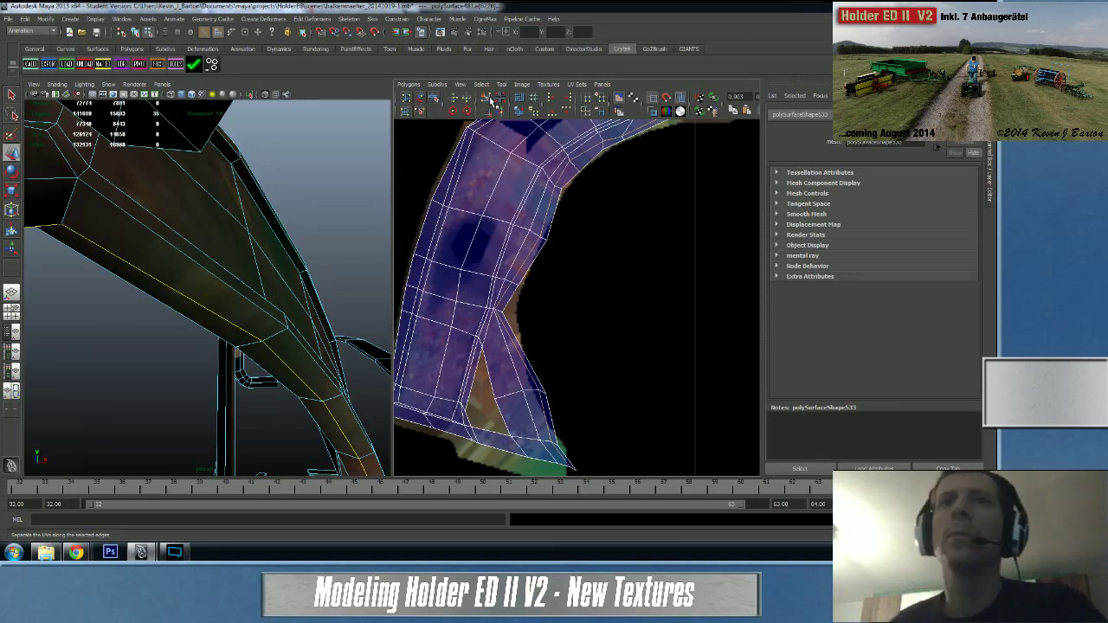
- Select the whole cut-off inner strip shell and move it into the empty area beside the arm's inner curve
right_drag(546, 242, 571, 241)
drag(540, 229, 553, 248)
ctrl+right_click(576, 268)
click(610, 255)
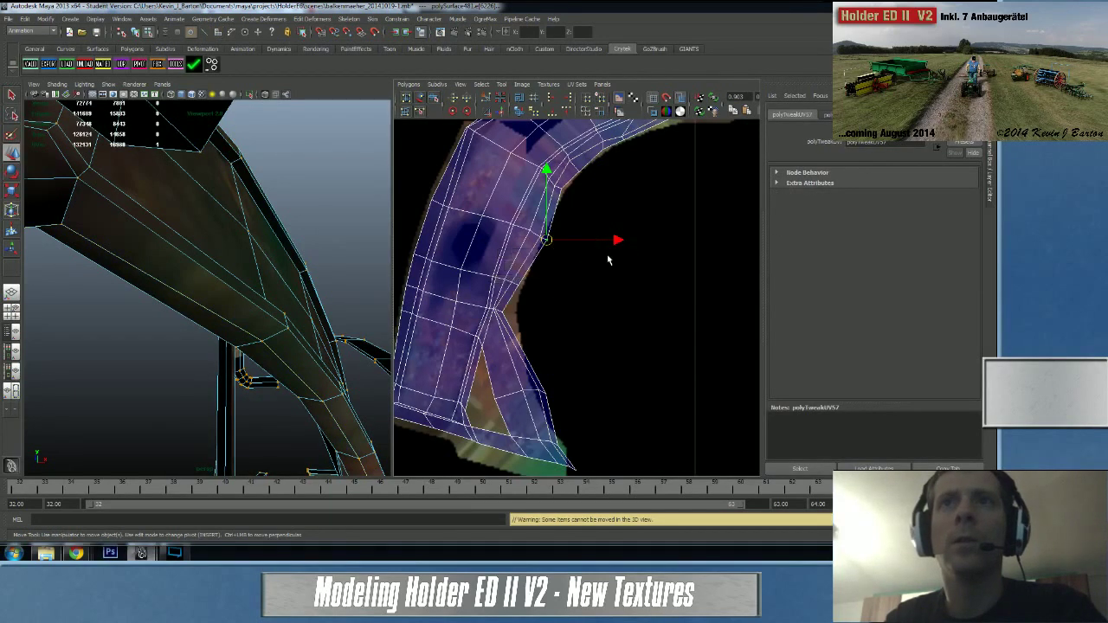
click(593, 288)
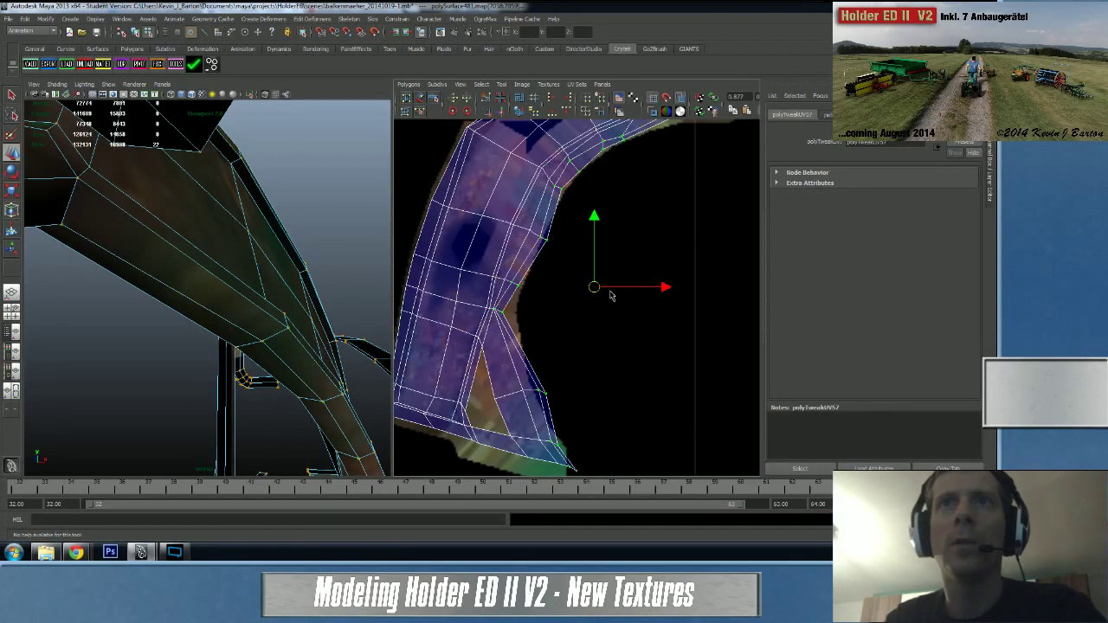
drag(612, 296, 663, 319)
alt+middle_drag(511, 196, 590, 320)
- Select the edge loop along the arm's outer upper edge plus the leftover split edge and sew their UVs with Move and Sew
right_drag(623, 214, 623, 188)
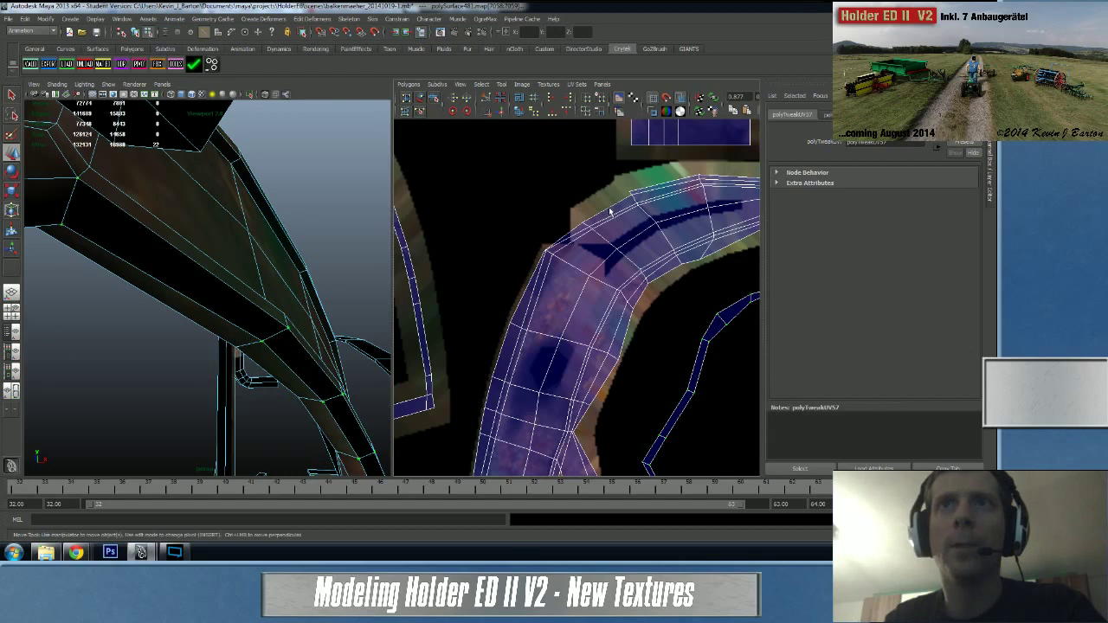
click(264, 219)
alt+drag(257, 219, 281, 178)
key(f)
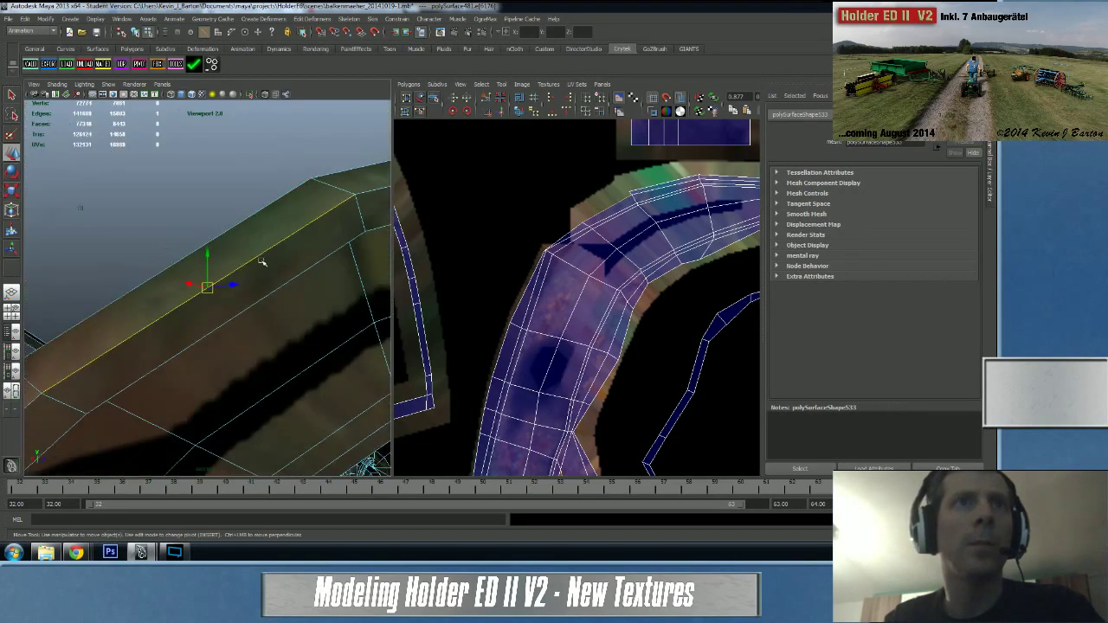
shift+right_drag(663, 251, 669, 225)
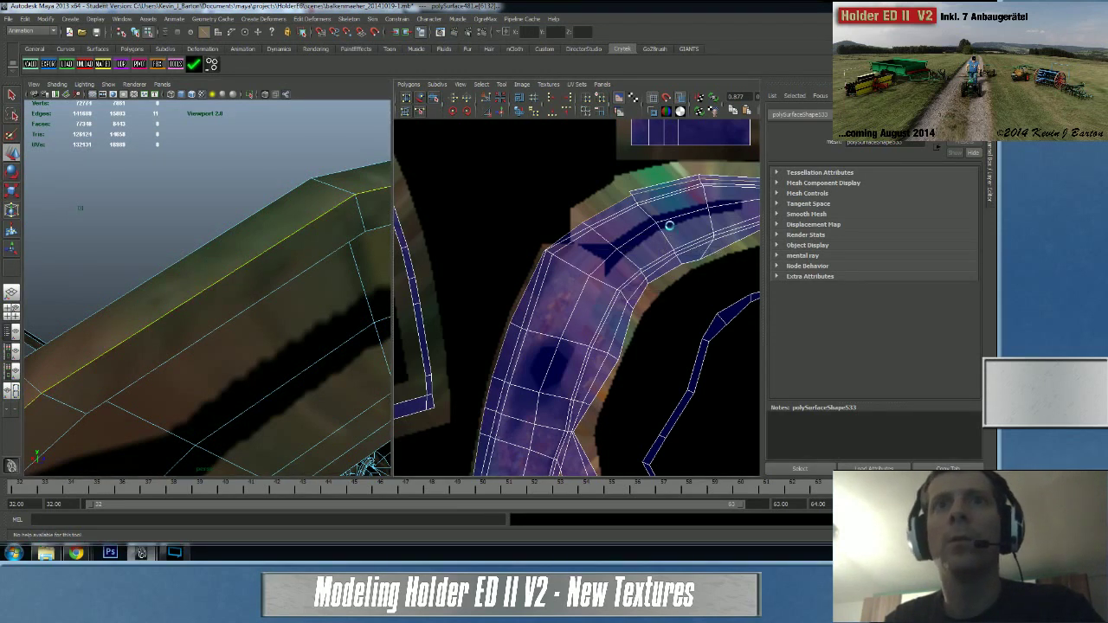
click(604, 209)
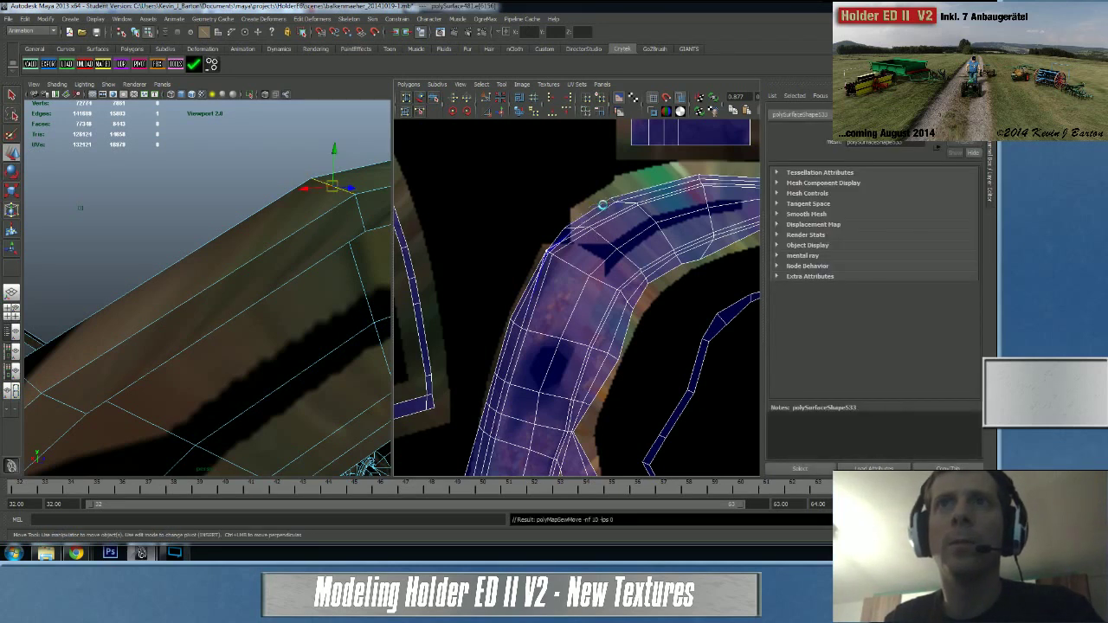
click(604, 206)
- Select all UVs of the curved arm's shell, including its end ring, and unfold them
scroll(556, 216, up, 3)
alt+middle_drag(557, 216, 562, 260)
right_click(563, 265)
click(591, 268)
drag(569, 271, 545, 252)
alt+middle_drag(538, 284, 564, 129)
alt+middle_drag(556, 303, 593, 130)
alt+middle_drag(612, 200, 568, 378)
alt+middle_drag(655, 173, 559, 369)
alt+middle_drag(641, 238, 501, 294)
alt+middle_drag(640, 277, 493, 283)
alt+middle_drag(584, 290, 652, 165)
alt+middle_drag(521, 255, 641, 253)
ctrl+right_drag(525, 266, 520, 301)
scroll(520, 302, down, 2)
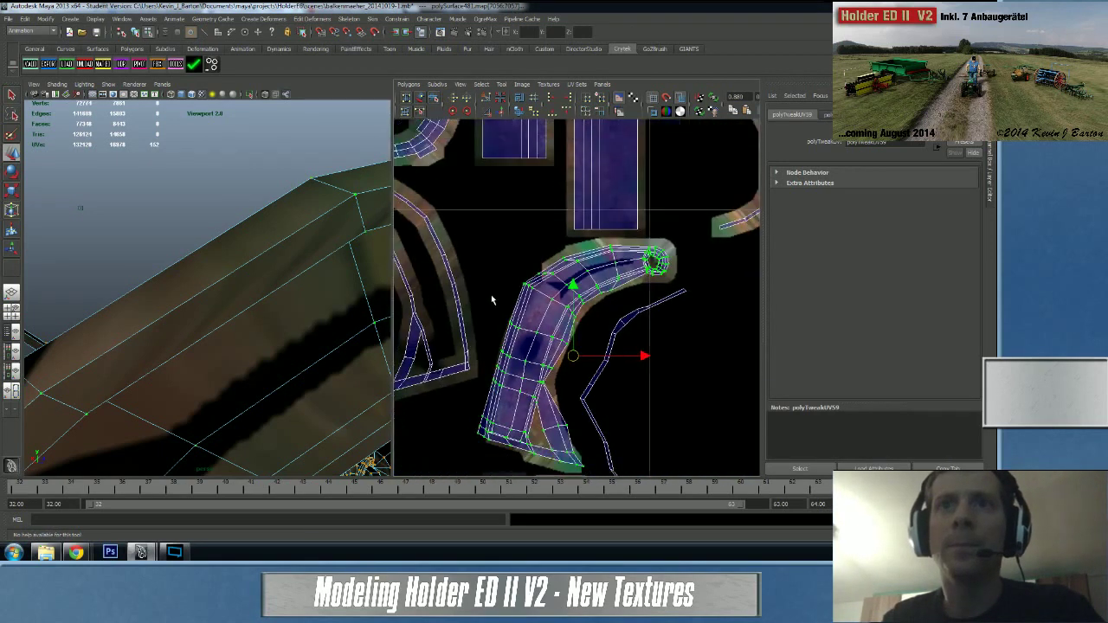
alt+middle_drag(490, 294, 498, 238)
click(520, 114)
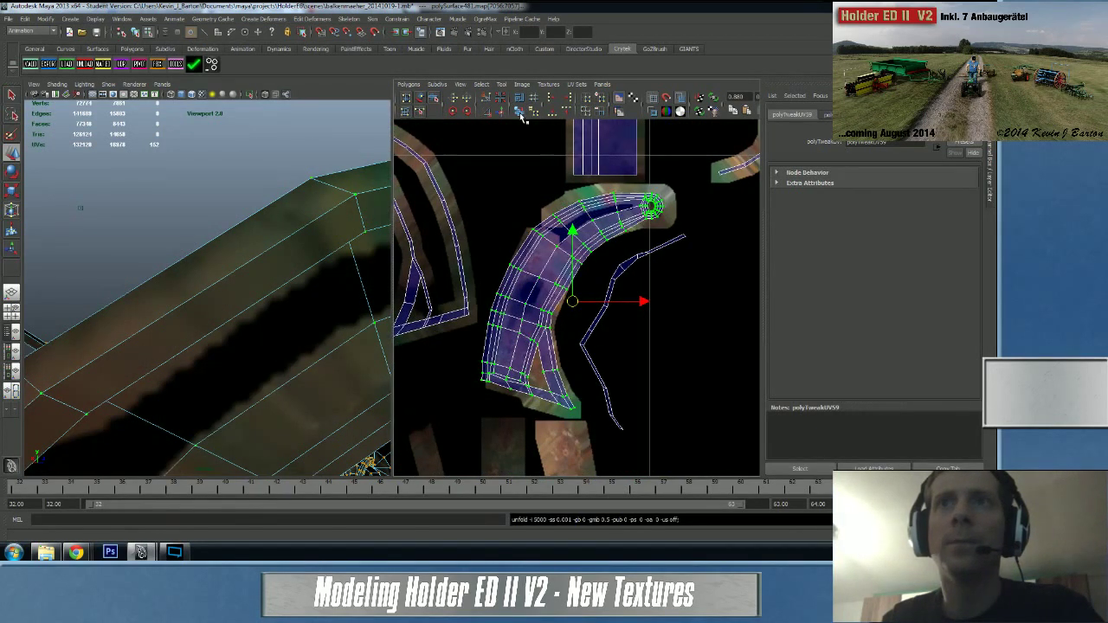
- Examine the unfolded arm shell from its end ring to its base and the neighbouring shells in the UV layout
scroll(528, 285, up, 5)
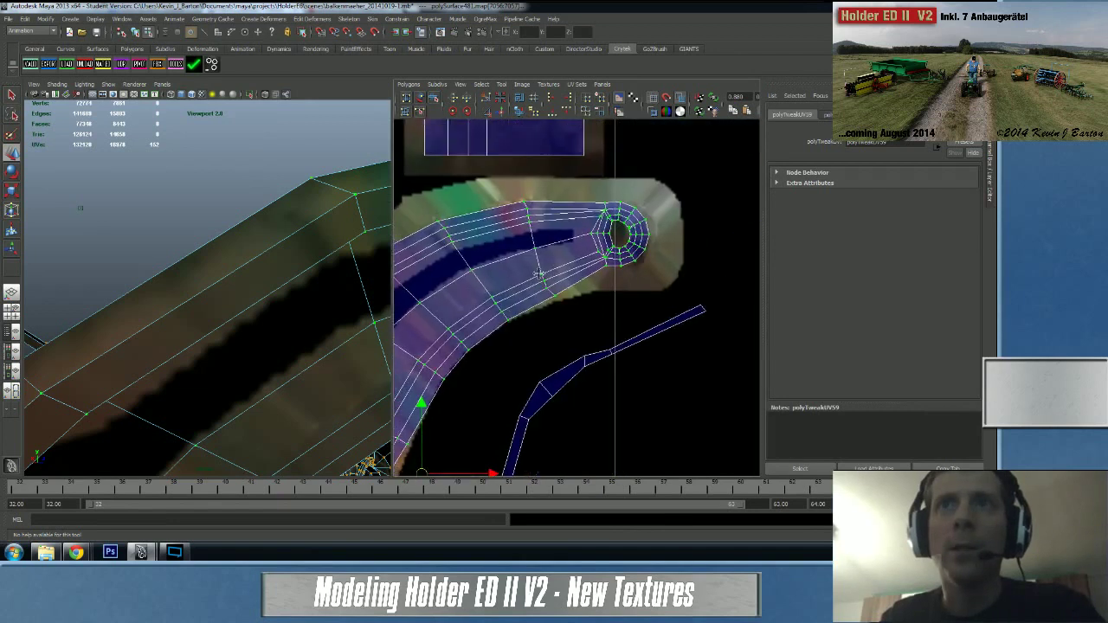
alt+middle_drag(472, 315, 553, 218)
scroll(558, 218, down, 2)
scroll(561, 219, down, 4)
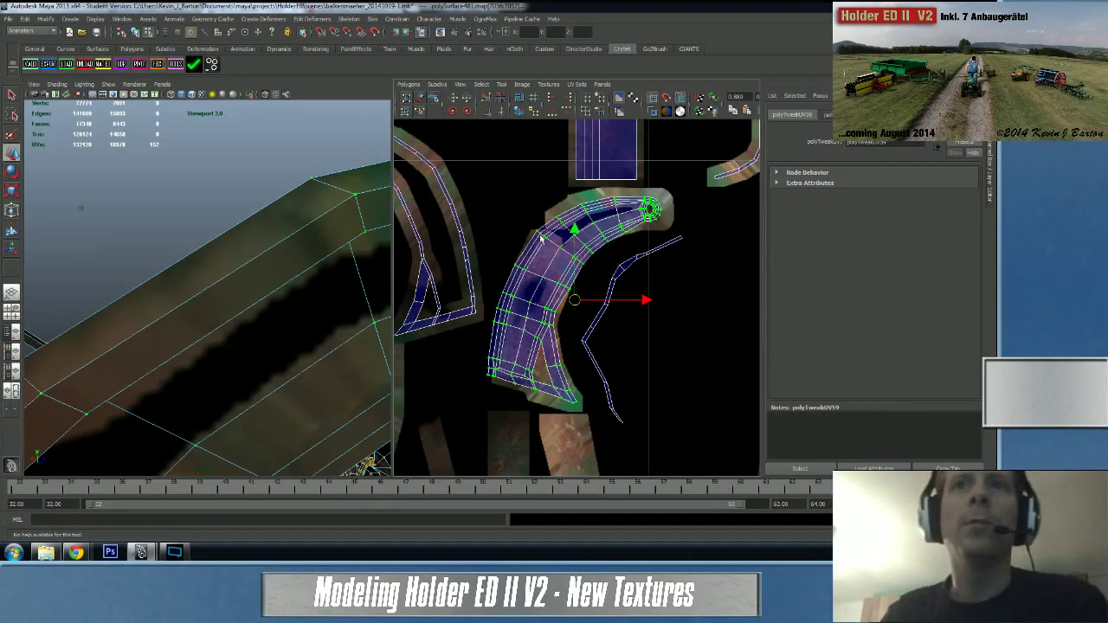
scroll(616, 354, down, 3)
alt+middle_drag(490, 296, 556, 266)
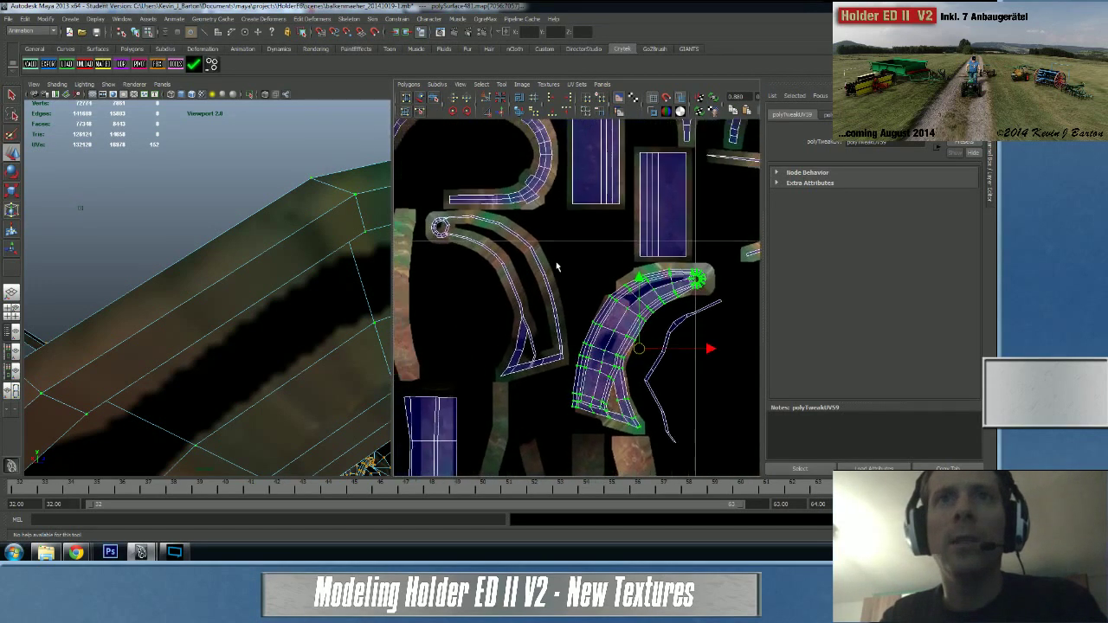
alt+middle_drag(545, 211, 604, 312)
alt+middle_drag(537, 352, 651, 217)
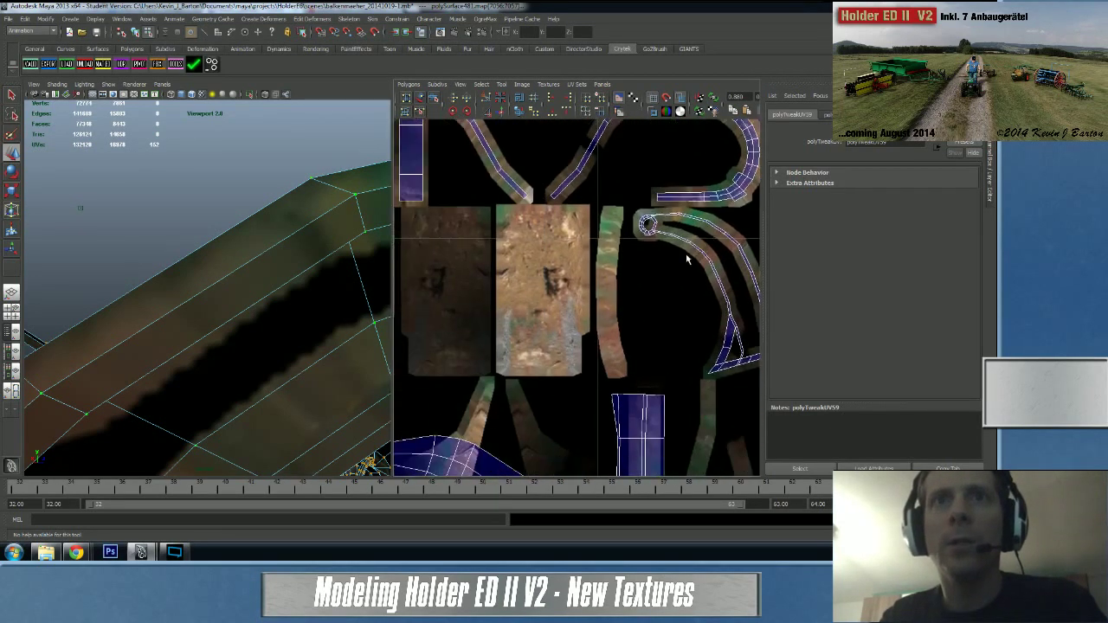
- Examine the curved arm from its other side in the model and compare it with the hollow arm shell in the UV layout
alt+right_drag(637, 296, 569, 309)
alt+right_drag(364, 322, 293, 338)
alt+drag(294, 338, 334, 339)
alt+right_drag(334, 339, 231, 356)
alt+drag(231, 356, 381, 381)
alt+drag(243, 382, 191, 364)
alt+right_drag(191, 363, 134, 381)
alt+drag(133, 382, 231, 326)
alt+drag(274, 221, 134, 218)
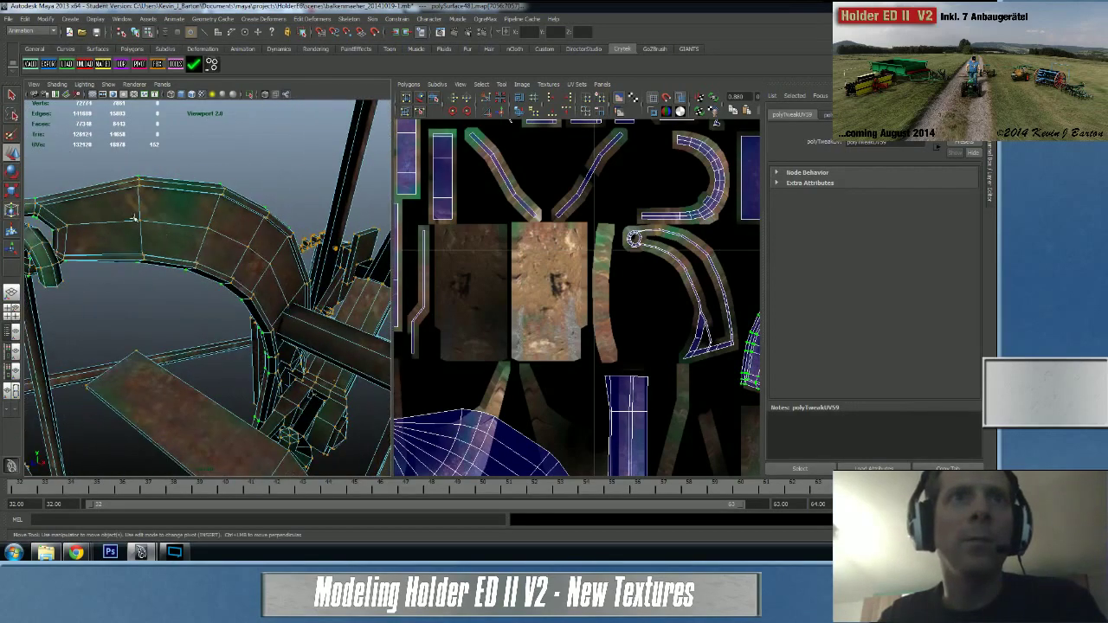
alt+right_drag(623, 322, 495, 327)
alt+middle_drag(551, 327, 433, 295)
alt+right_drag(520, 313, 714, 315)
alt+middle_drag(541, 262, 571, 310)
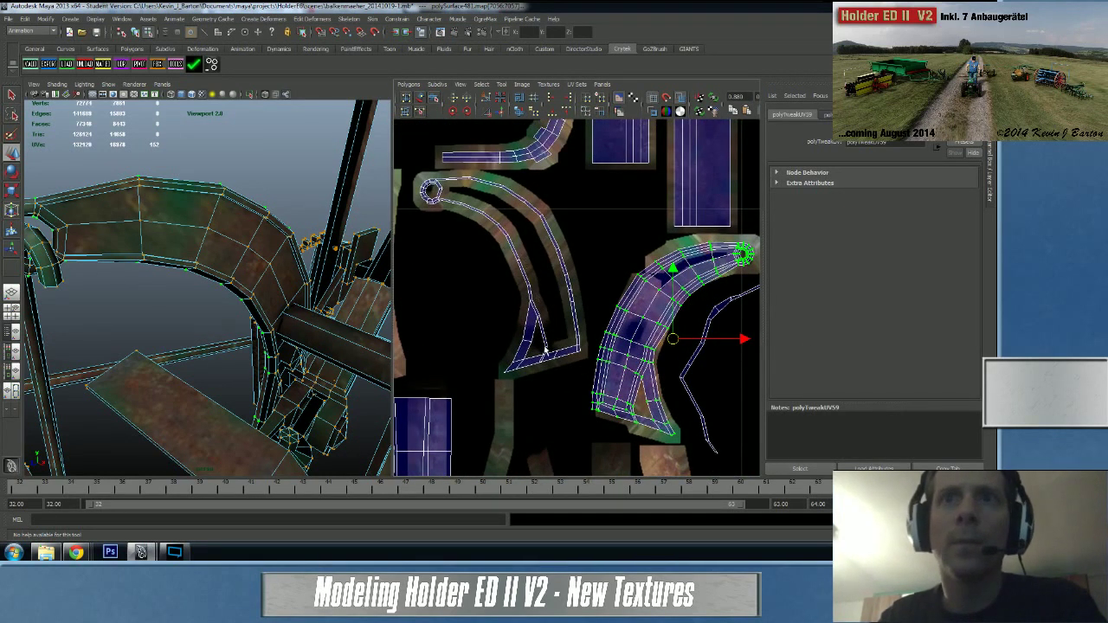
- Select the edge loop along the arm's other inner edge and sew its UVs to the hollow arm shell with Move and Sew
key(F10)
click(295, 306)
key(f)
alt+drag(284, 286, 181, 209)
double_click(174, 193)
scroll(299, 302, down, 10)
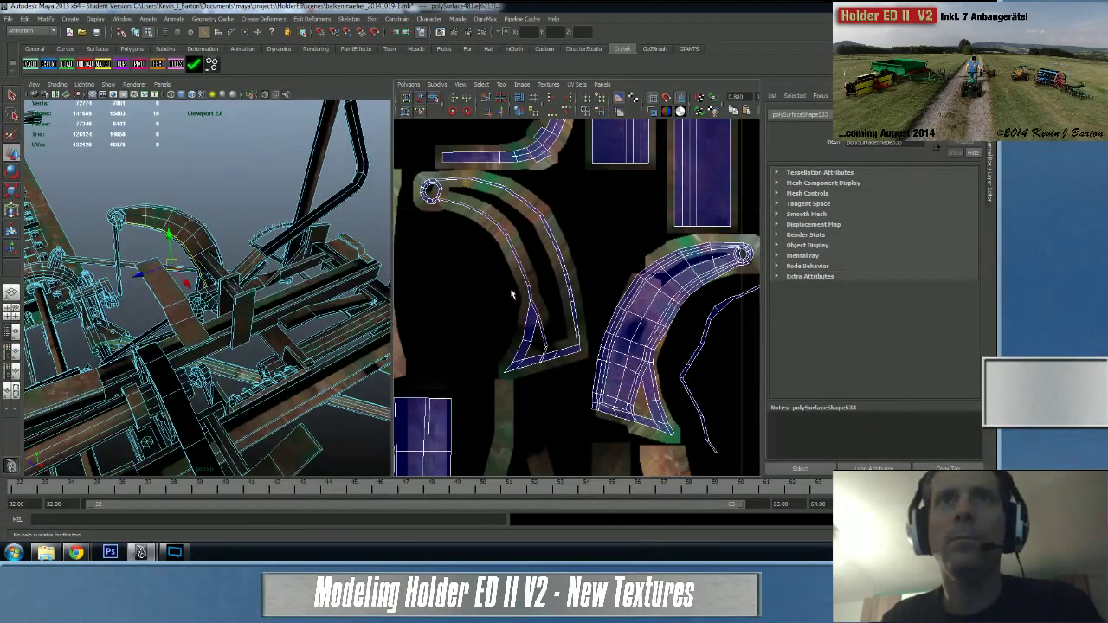
click(558, 267)
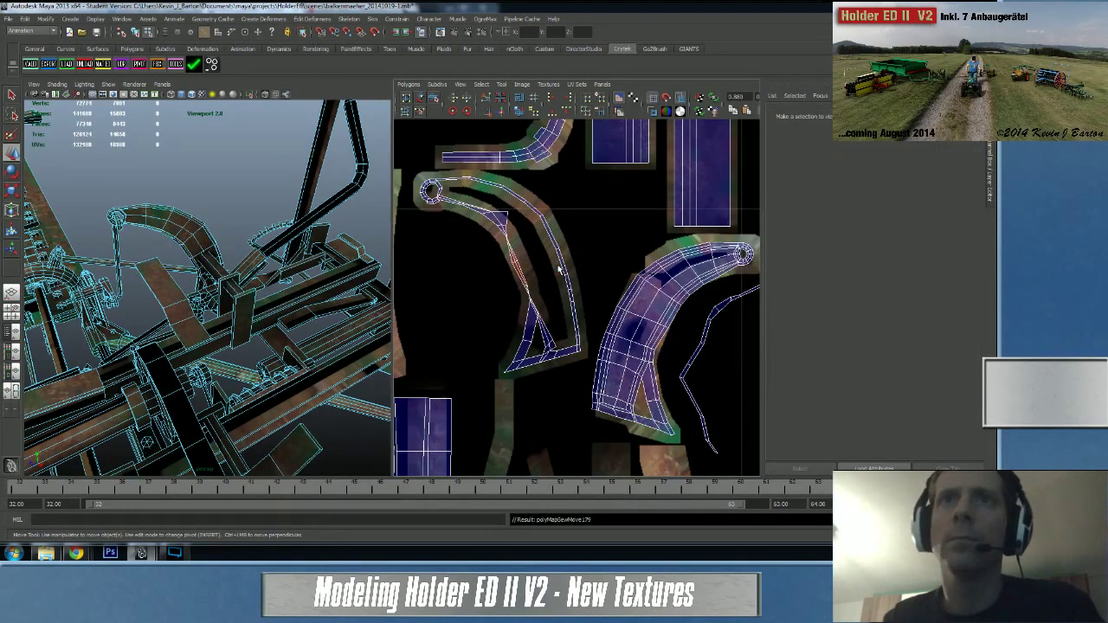
- Untwist the hollow arm shell's inner strip below its upper bend by moving the crossed UVs apart to an even width
scroll(559, 267, up, 5)
alt+middle_drag(570, 315, 595, 283)
alt+right_drag(595, 283, 663, 323)
right_drag(509, 265, 551, 269)
drag(500, 254, 527, 248)
click(545, 337)
mouse_move(546, 337)
mouse_down()
mouse_move(567, 336)
mouse_move(548, 340)
mouse_up()
alt+middle_drag(493, 220, 537, 314)
alt+right_drag(537, 314, 818, 321)
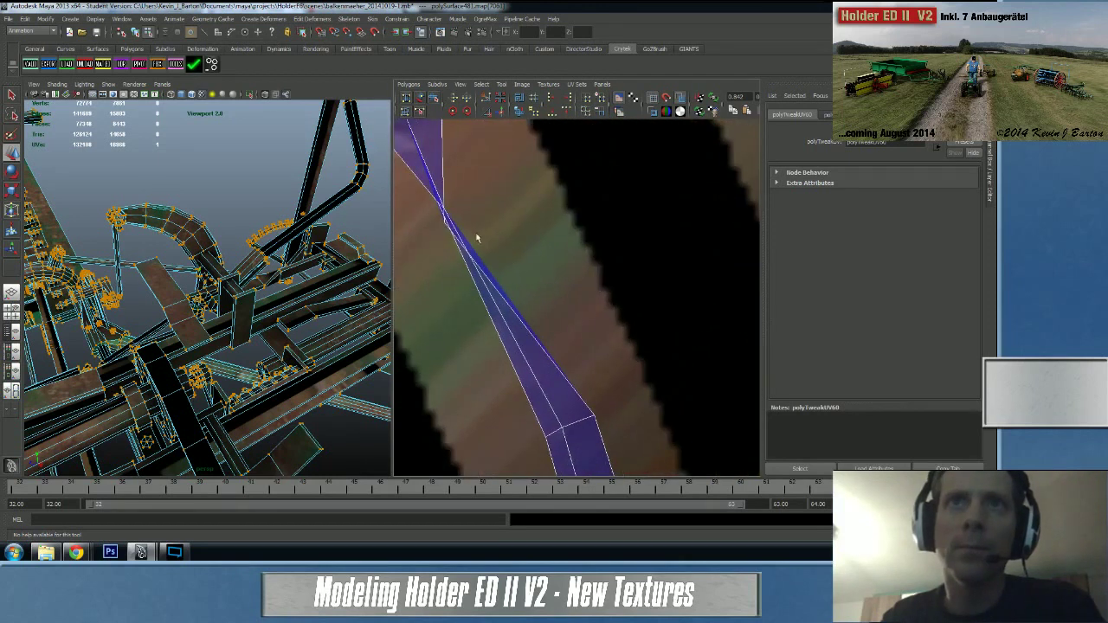
click(444, 223)
drag(444, 224, 474, 198)
click(446, 206)
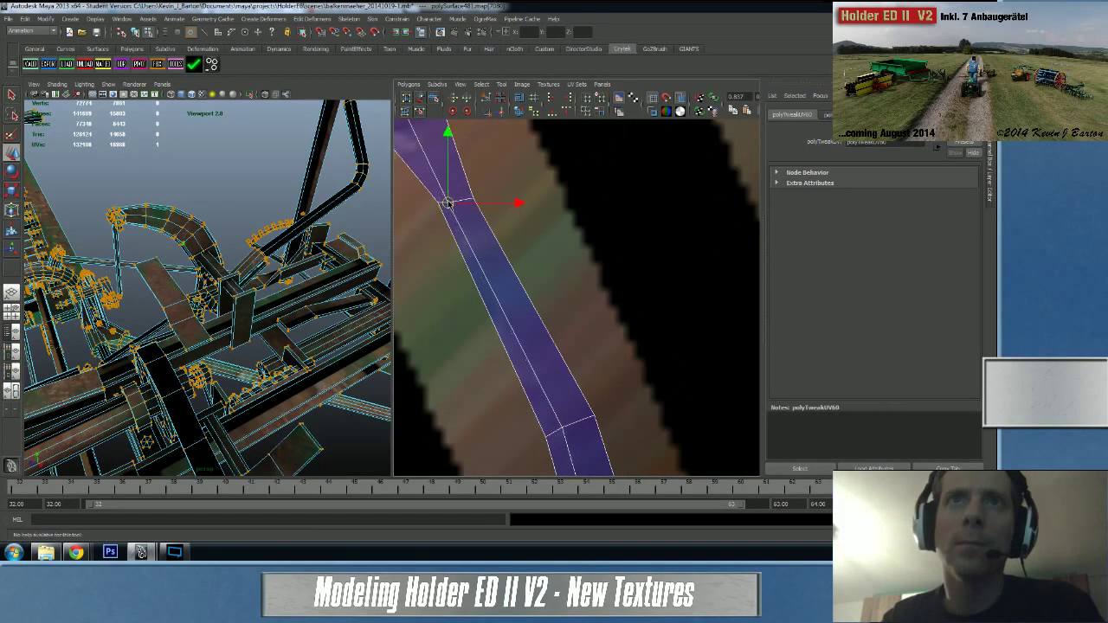
- Untwist the hollow arm shell's inner strip at its upper bend by moving the crossed UVs back into line with the strip
alt+middle_drag(462, 205, 648, 449)
alt+right_drag(583, 311, 462, 333)
scroll(587, 279, down, 3)
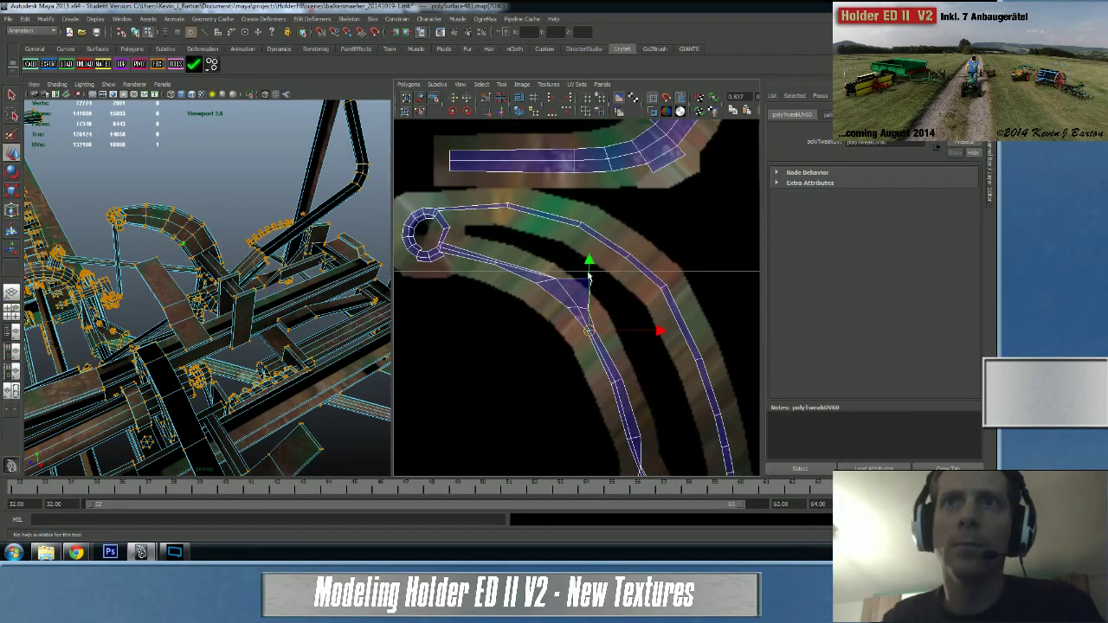
drag(604, 289, 568, 276)
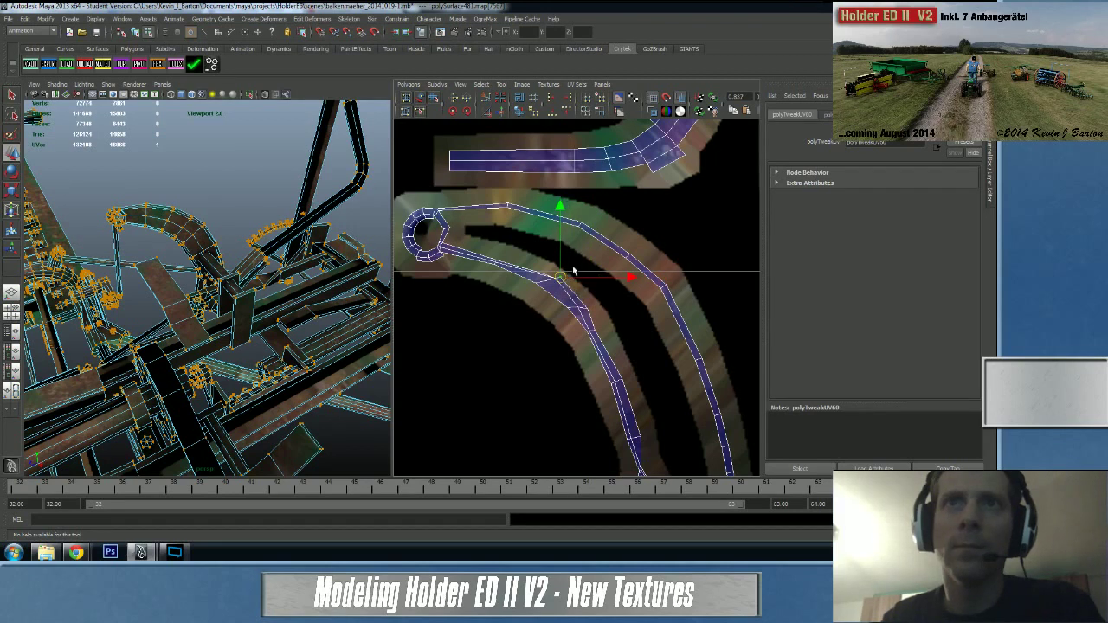
drag(550, 282, 548, 277)
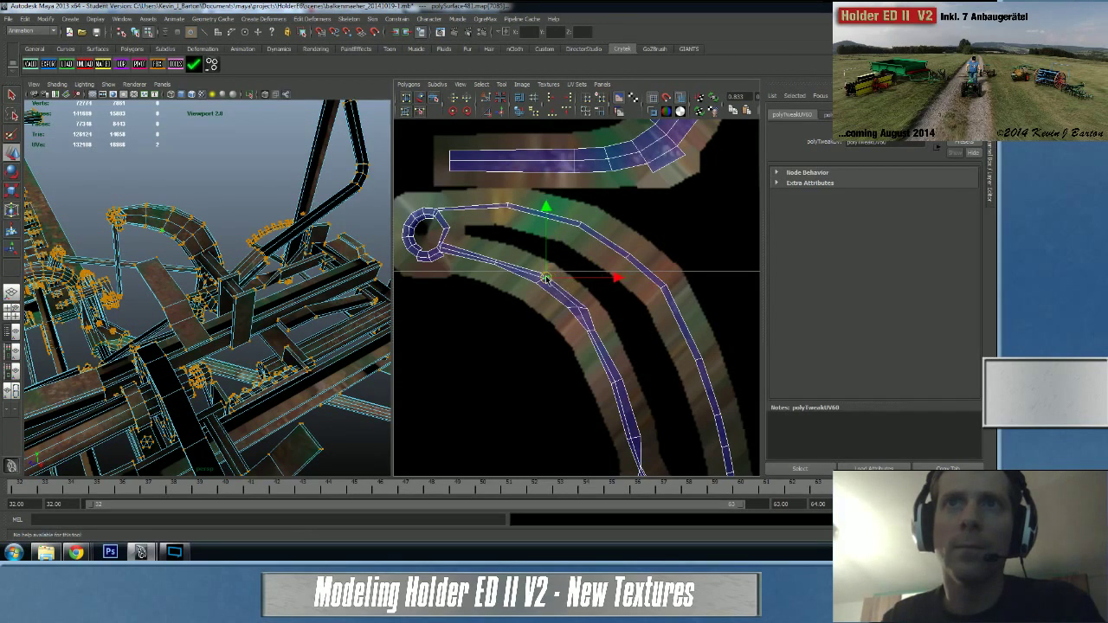
click(576, 309)
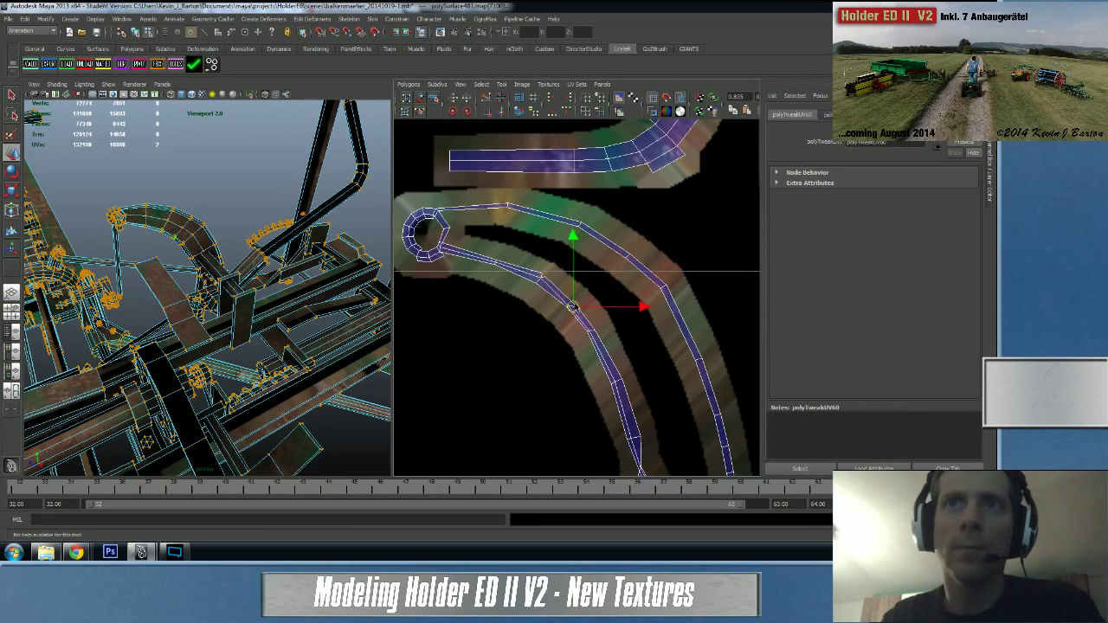
- Widen the pinched spot near the lower end of the hollow arm shell's inner strip by moving its crossed UV outward
alt+middle_drag(491, 301, 460, 169)
alt+right_drag(534, 299, 651, 346)
alt+middle_drag(651, 346, 600, 278)
alt+right_drag(601, 278, 801, 378)
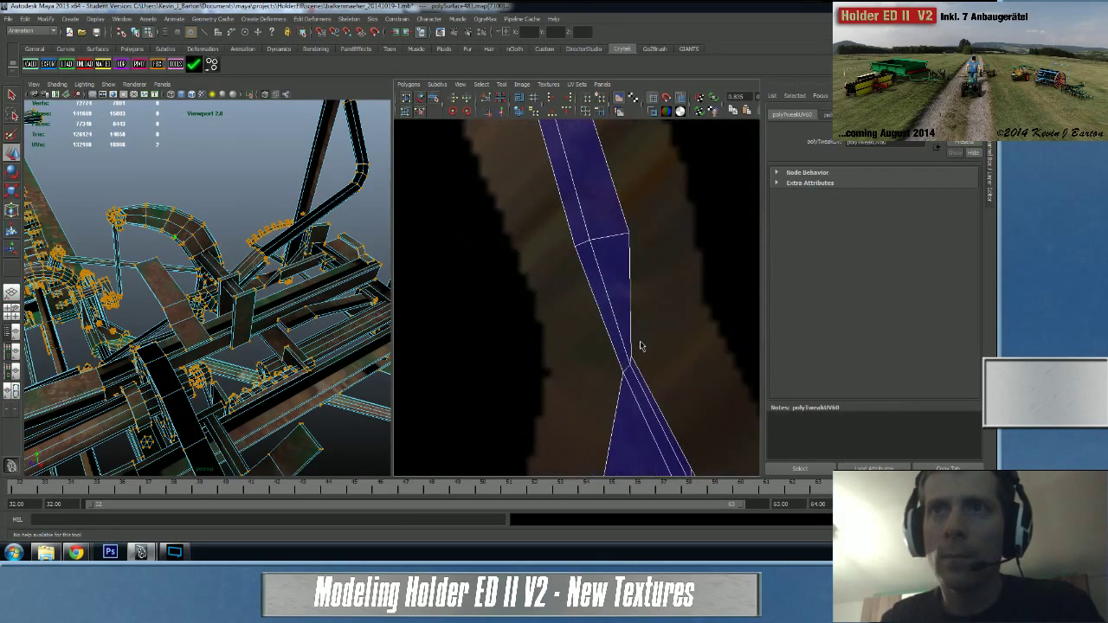
scroll(640, 346, up, 3)
click(619, 365)
drag(619, 365, 641, 367)
scroll(580, 303, down, 3)
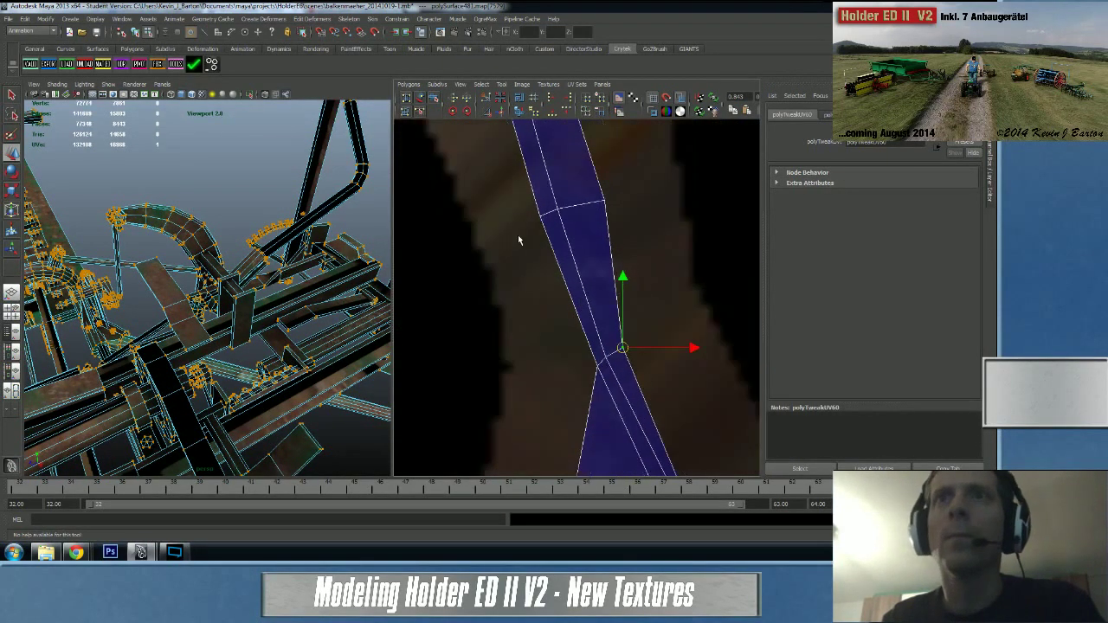
- Close the small split at the inner strip's upper bend by sewing its short cross edge with Move and Sew
alt+middle_drag(490, 125, 581, 289)
alt+middle_drag(541, 134, 646, 425)
alt+middle_drag(502, 168, 716, 436)
right_drag(533, 264, 533, 240)
click(538, 263)
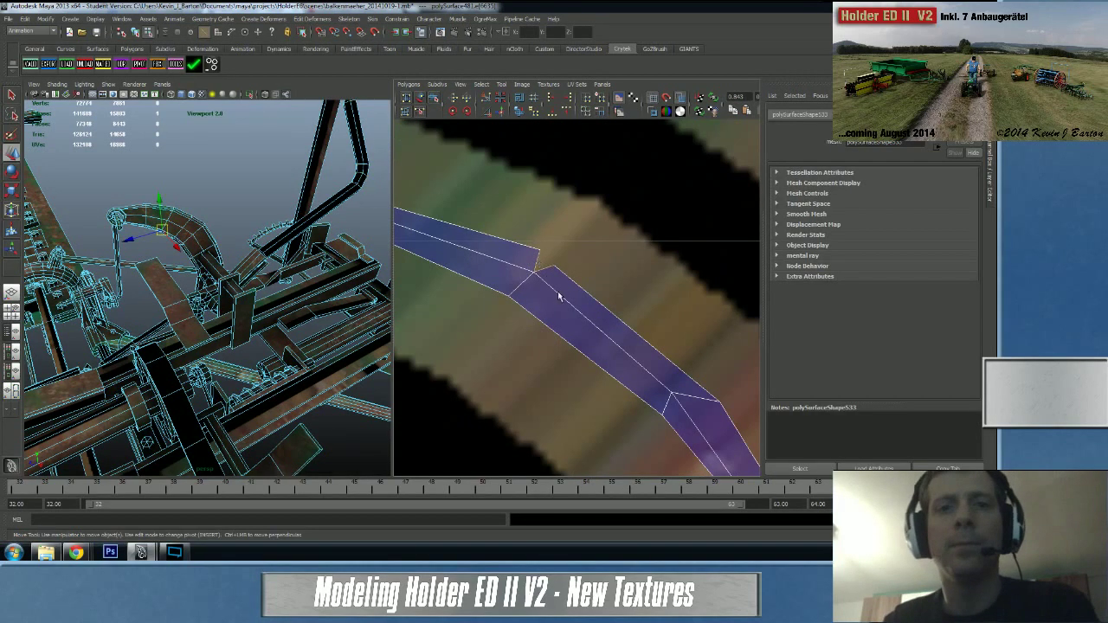
right_drag(598, 336, 598, 307)
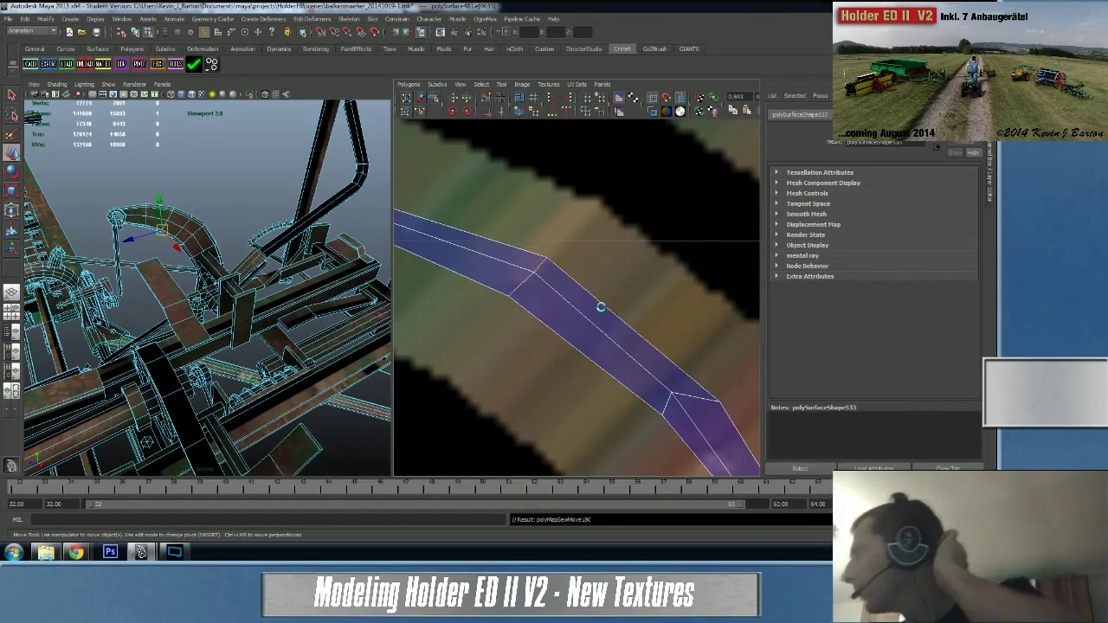
- Straighten the inner strip's end at the ring by moving its overlapping corner UV out to the strip's edge
mouse_move(509, 225)
alt+middle_down()
mouse_move(697, 325)
mouse_move(796, 361)
alt+middle_up()
alt+middle_drag(530, 279, 597, 305)
click(553, 309)
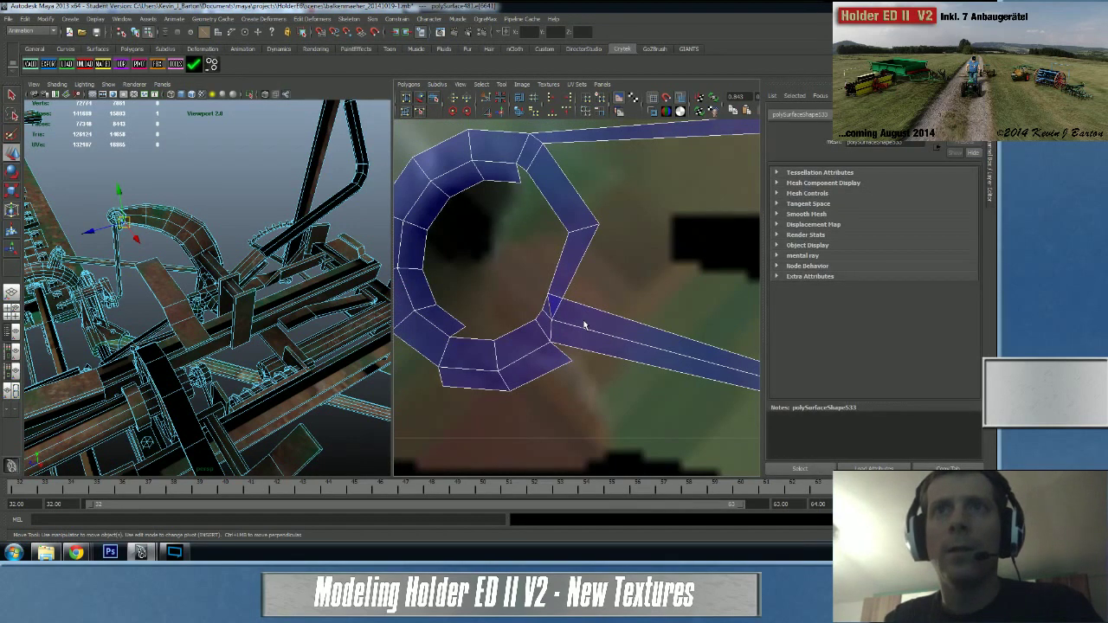
right_drag(554, 303, 604, 305)
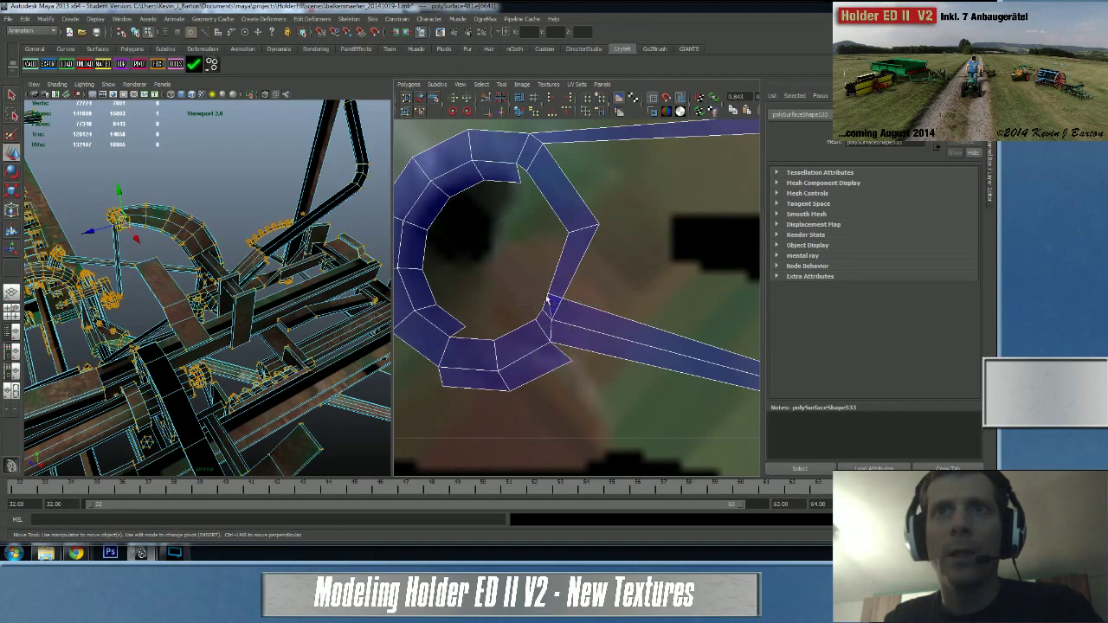
click(546, 295)
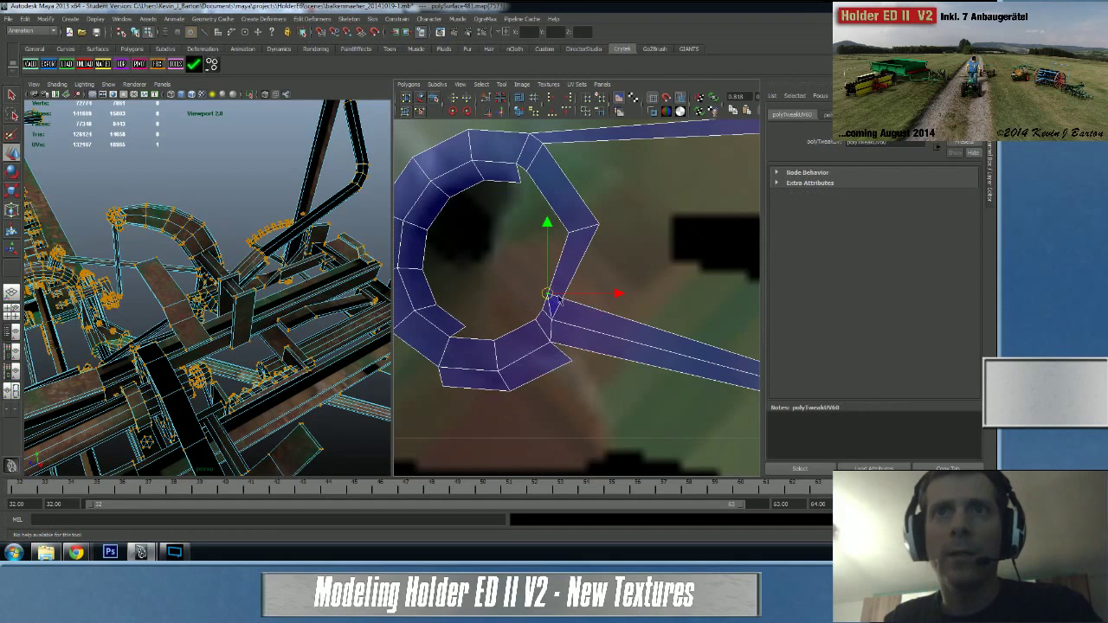
drag(547, 295, 577, 306)
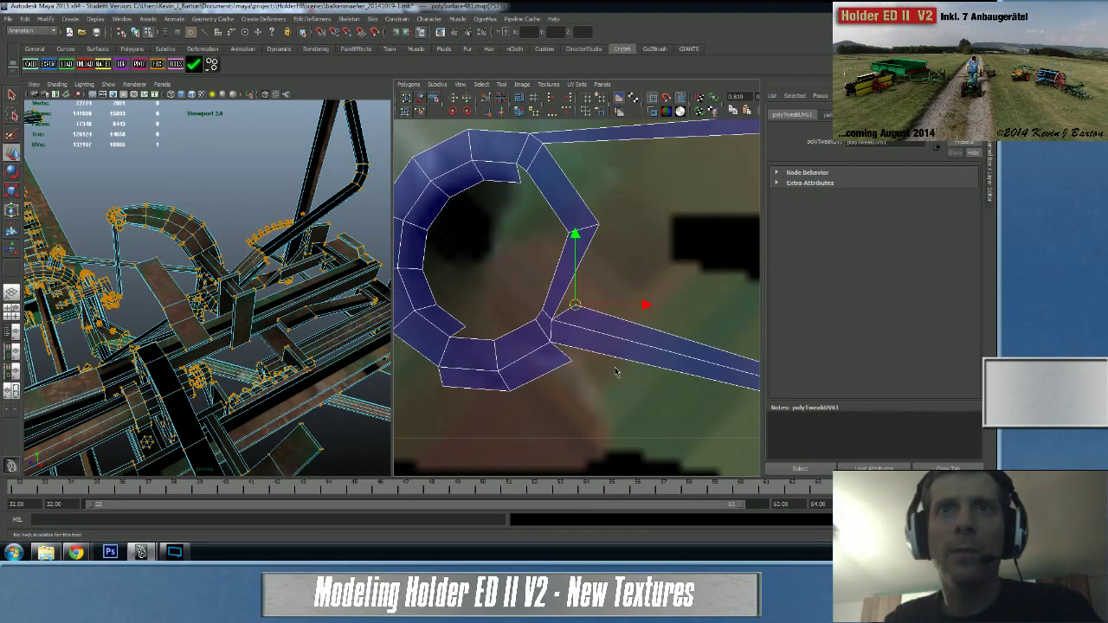
- Select the edge loop along the arm's lower edge beside the ring and sew the side face to the hollow shell with Move and Sew
alt+right_drag(616, 371, 543, 360)
alt+middle_drag(543, 360, 611, 349)
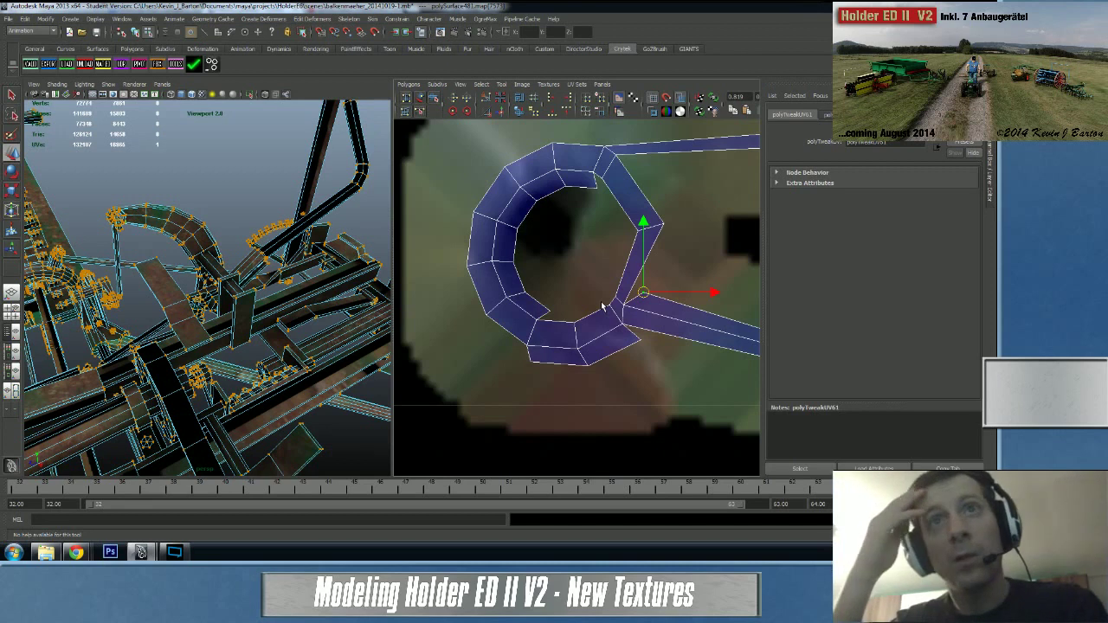
alt+right_drag(641, 364, 601, 344)
alt+middle_drag(745, 344, 546, 351)
alt+right_drag(546, 351, 518, 354)
scroll(518, 352, down, 3)
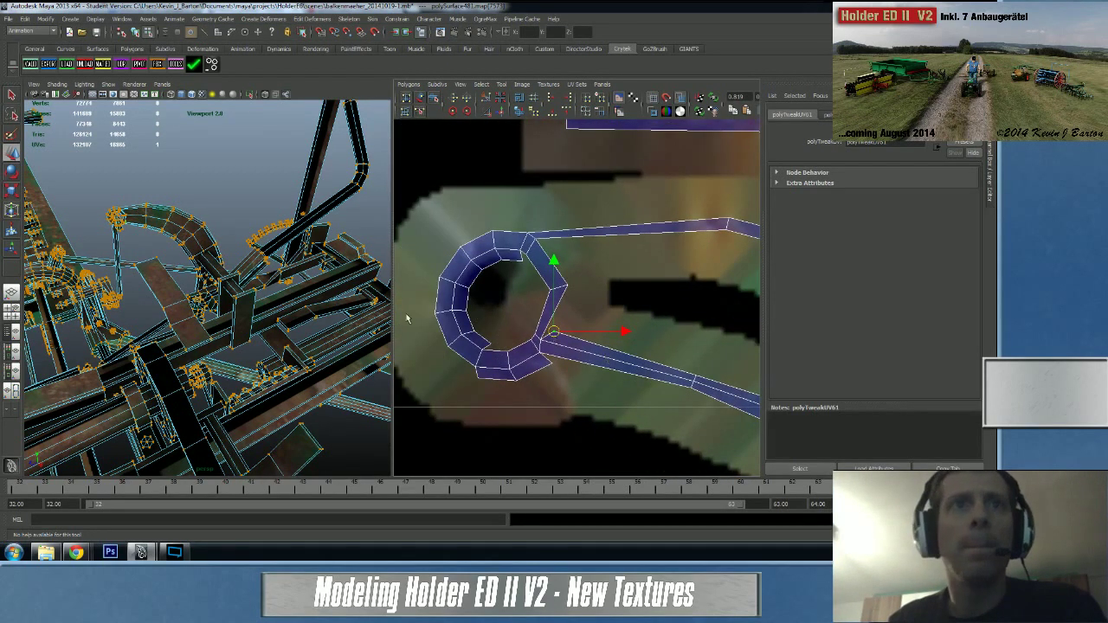
right_drag(624, 348, 621, 334)
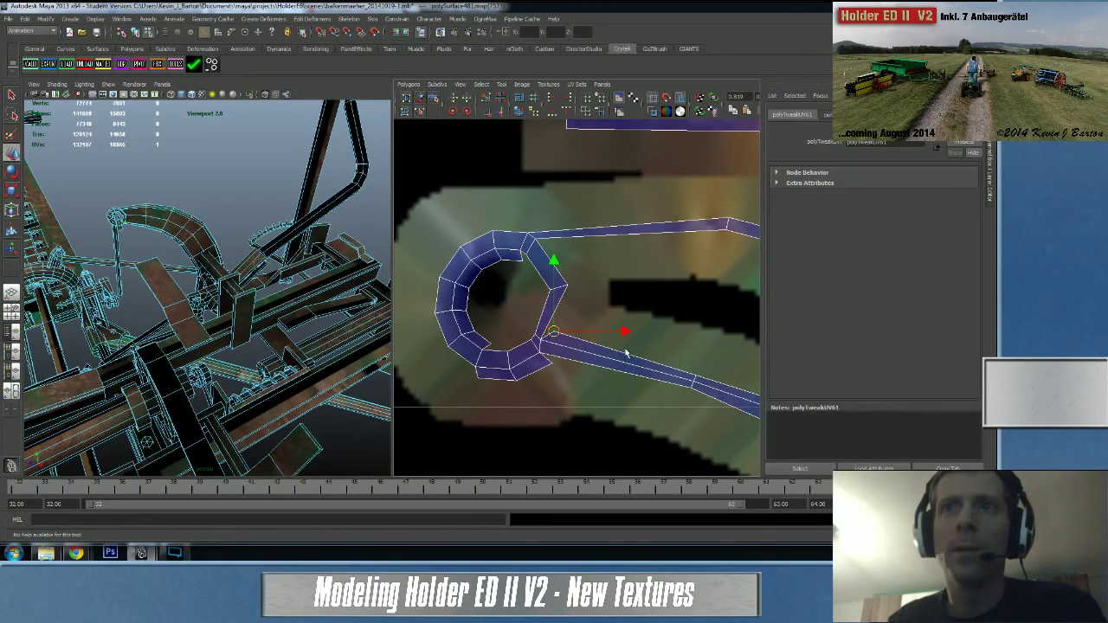
click(625, 353)
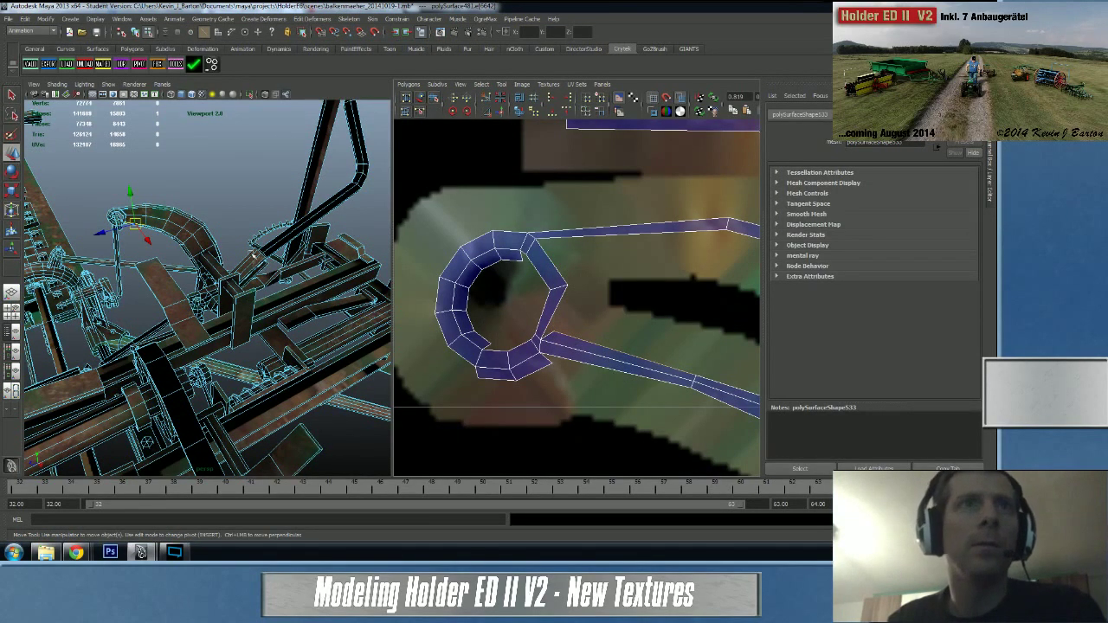
key(f)
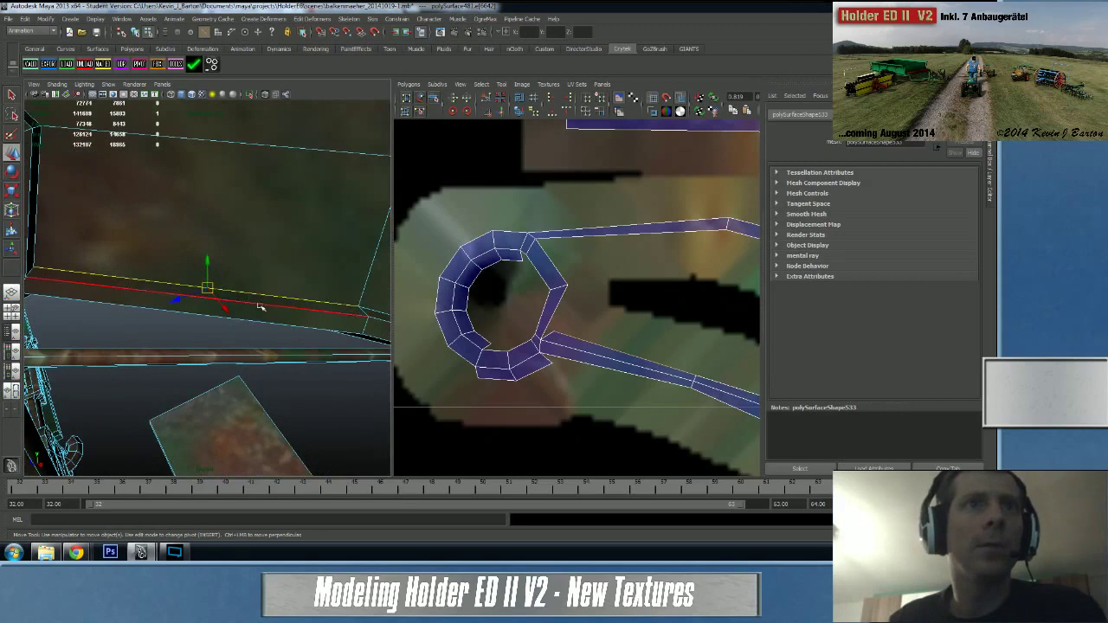
shift+right_drag(621, 327, 624, 304)
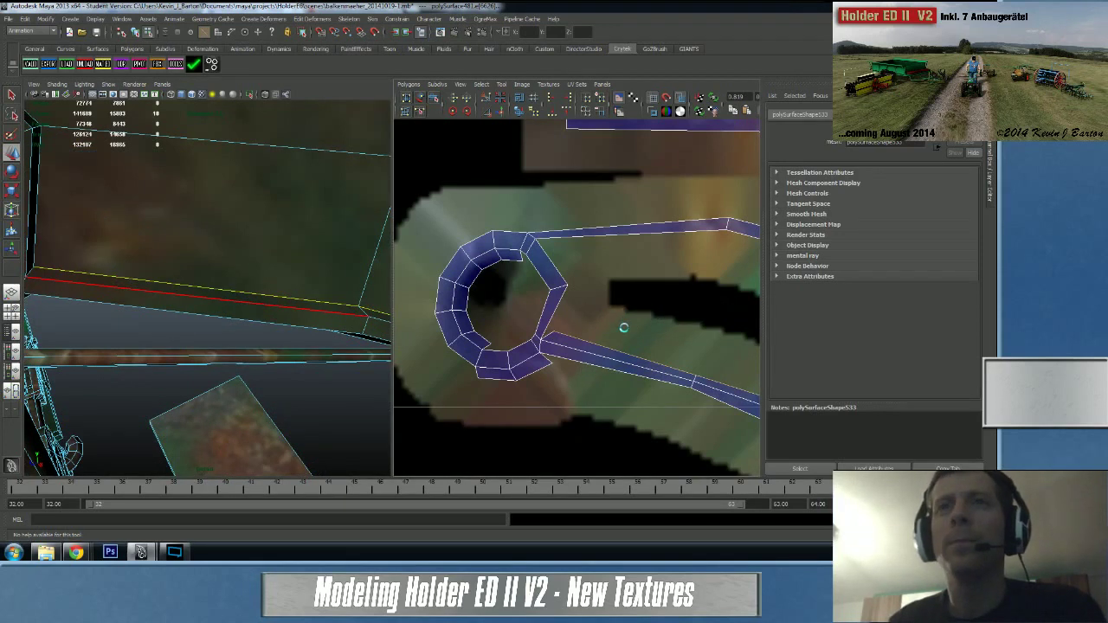
- Select the edge loop along the arm's outer curve in the model and sew its UVs with Move and Sew
alt+middle_drag(660, 323, 421, 289)
alt+middle_drag(655, 384, 543, 272)
alt+middle_drag(683, 352, 571, 156)
alt+middle_drag(651, 367, 580, 313)
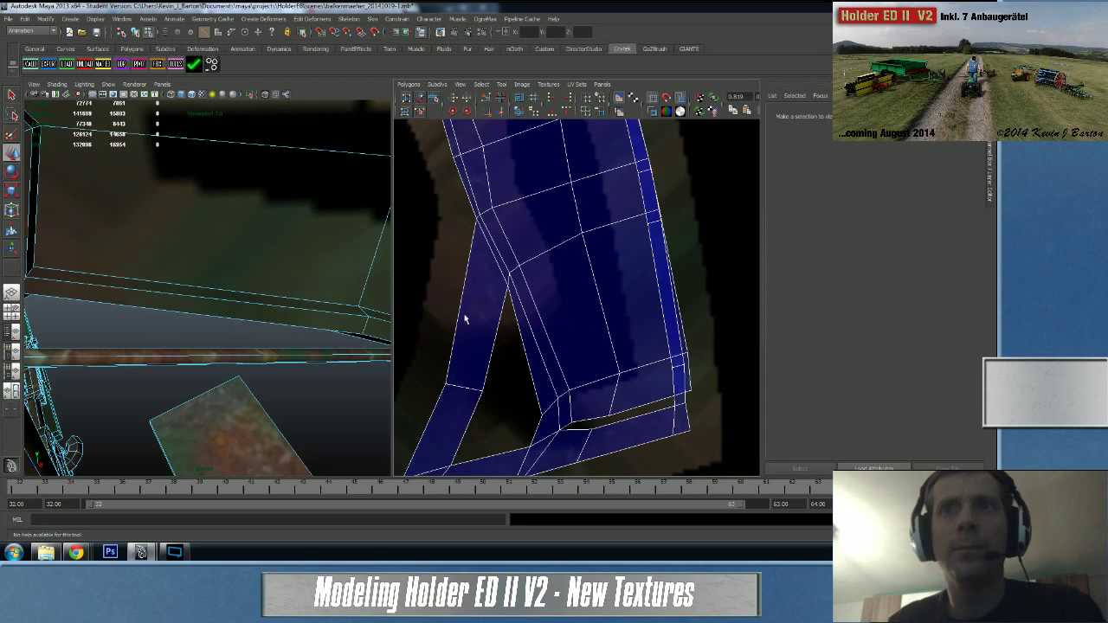
click(589, 420)
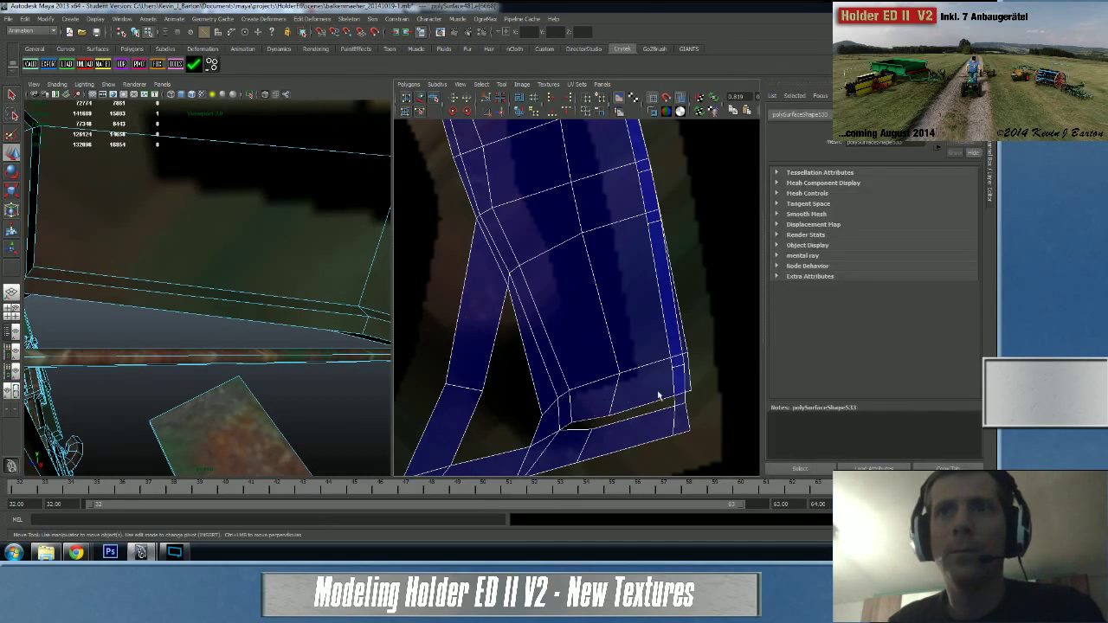
alt+middle_drag(679, 277, 728, 529)
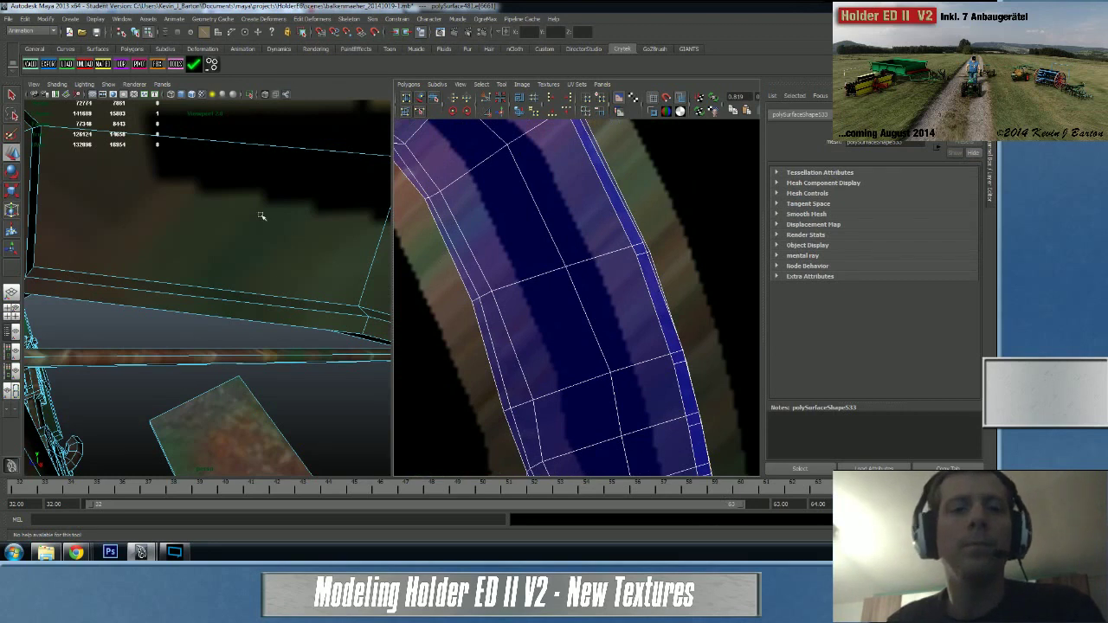
key(f)
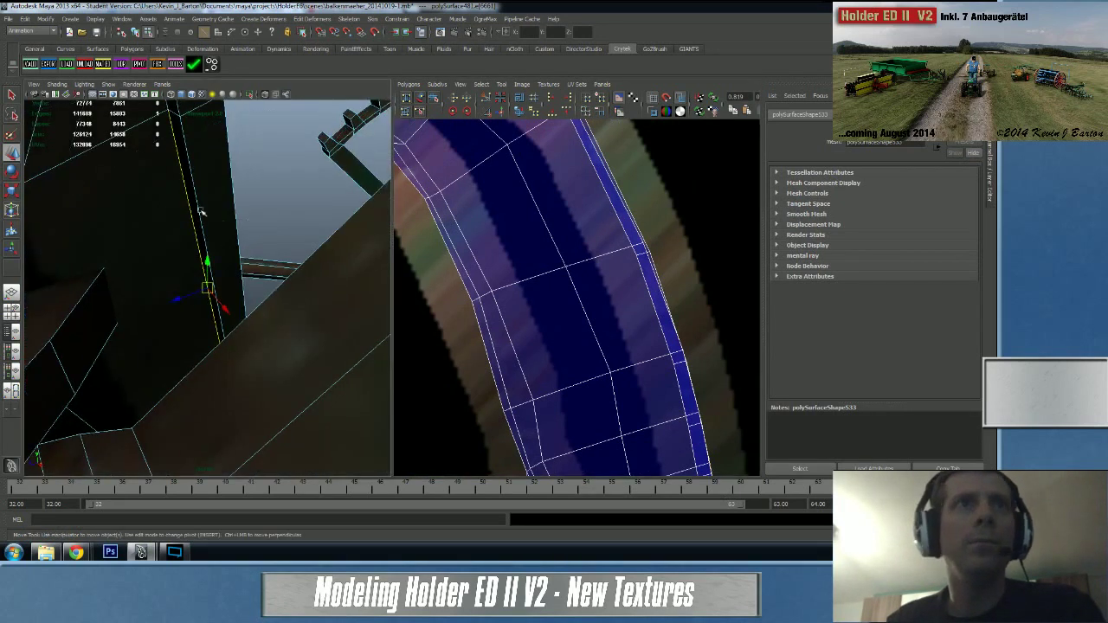
double_click(185, 188)
shift+right_drag(597, 295, 598, 270)
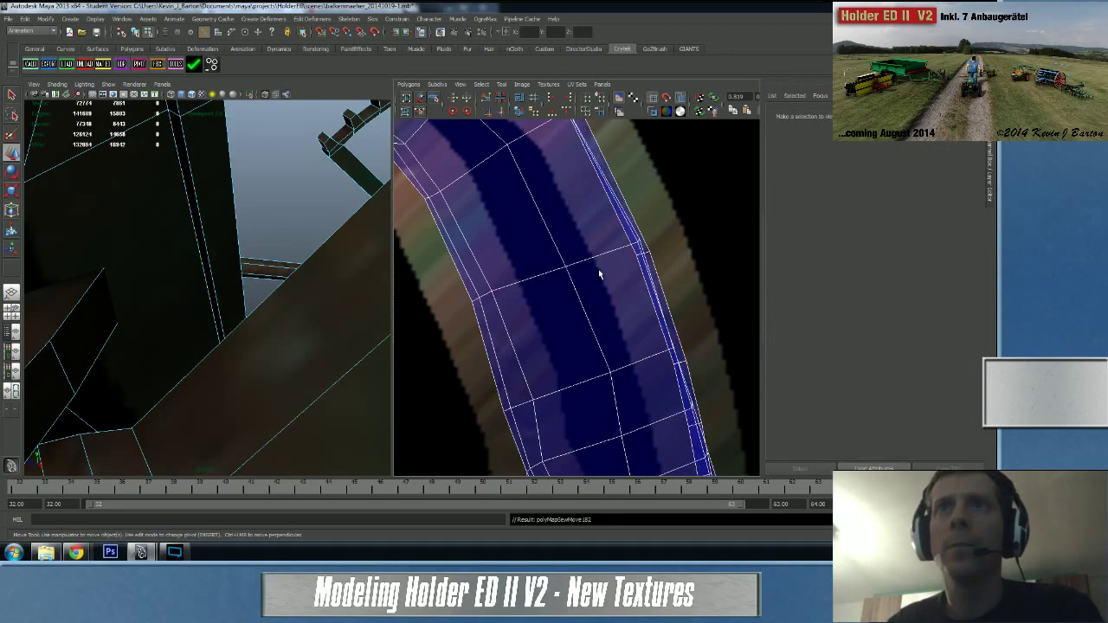
- Select the neighbouring edge loop of the narrow outer strip and join it to the arm shell with Move and Sew
scroll(598, 275, down, 4)
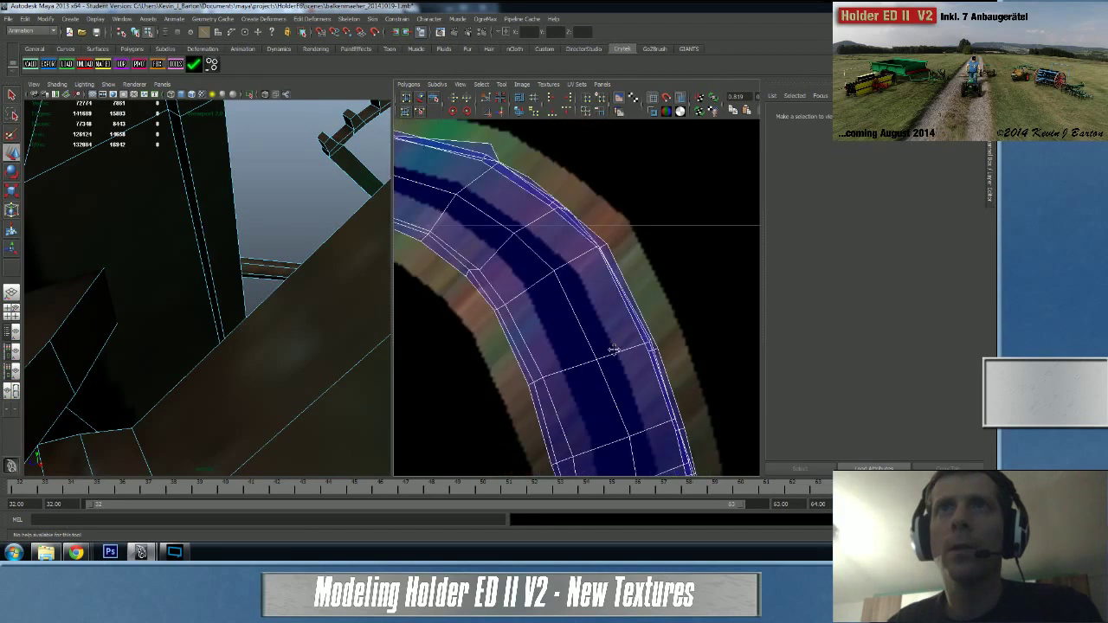
alt+middle_drag(592, 317, 682, 354)
click(204, 223)
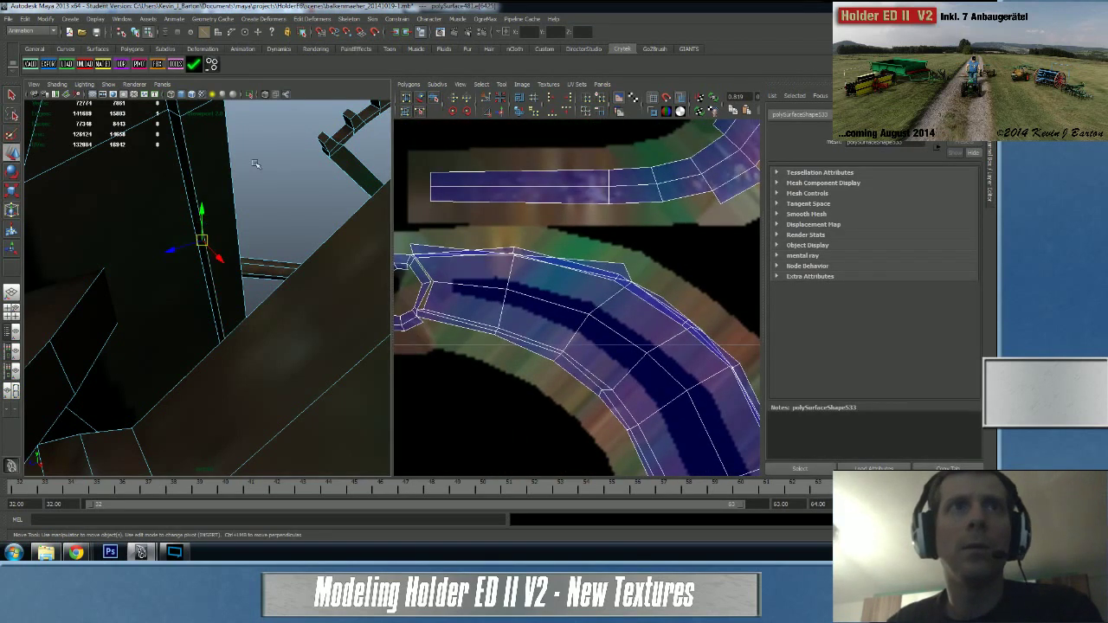
click(193, 184)
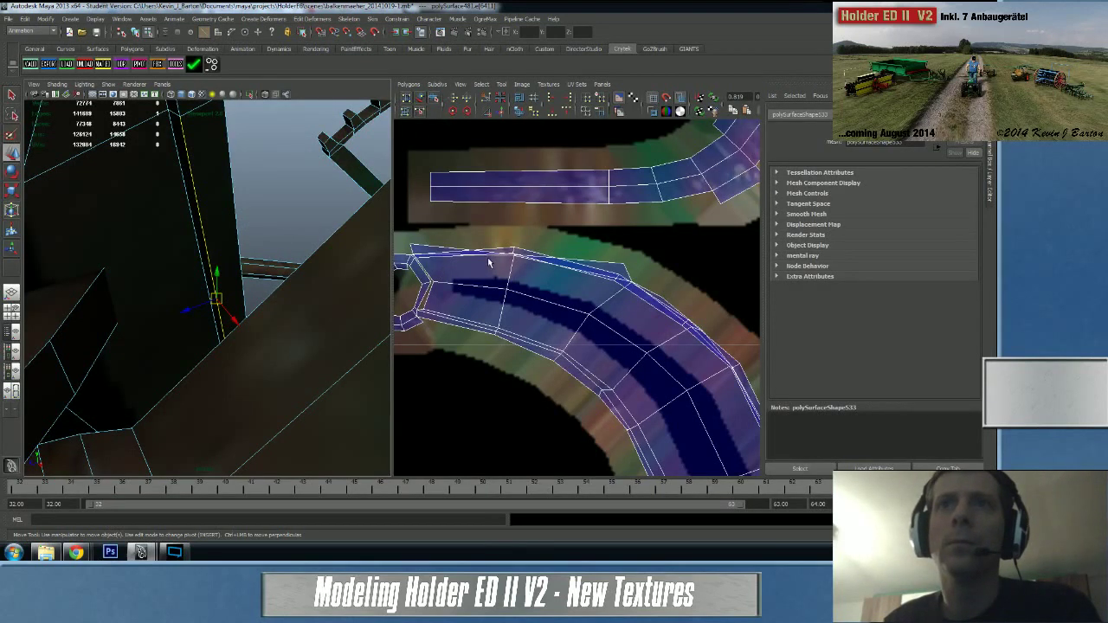
double_click(199, 209)
alt+middle_drag(645, 342, 563, 208)
right_drag(571, 274, 572, 248)
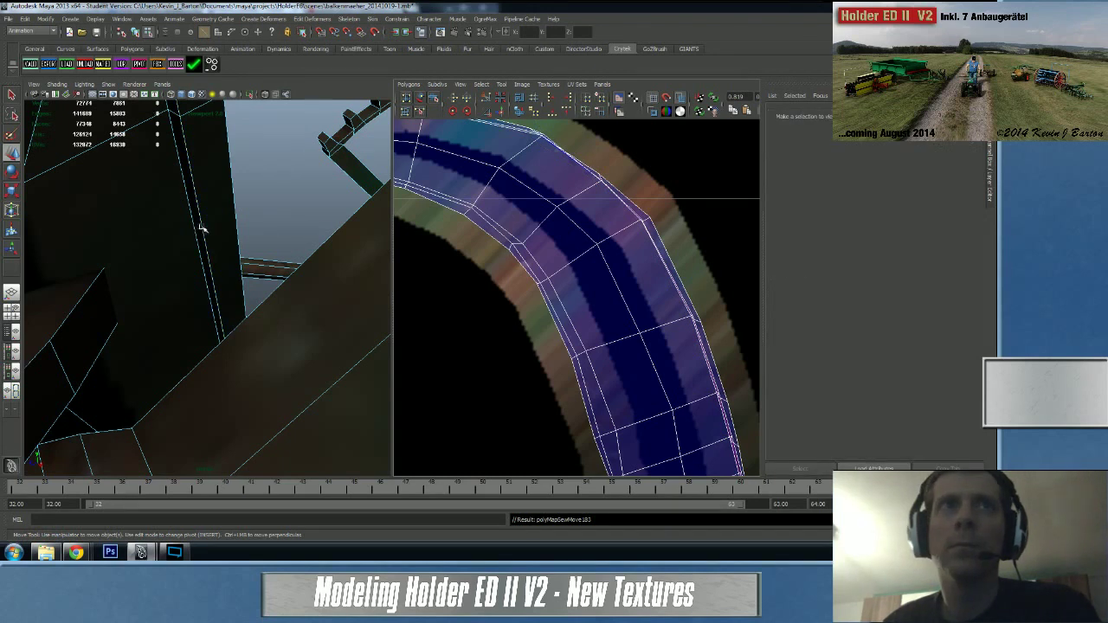
- Select the remaining open edge loop on the arm's outer strip from the other side of the model and sew its UVs
scroll(614, 277, up, 6)
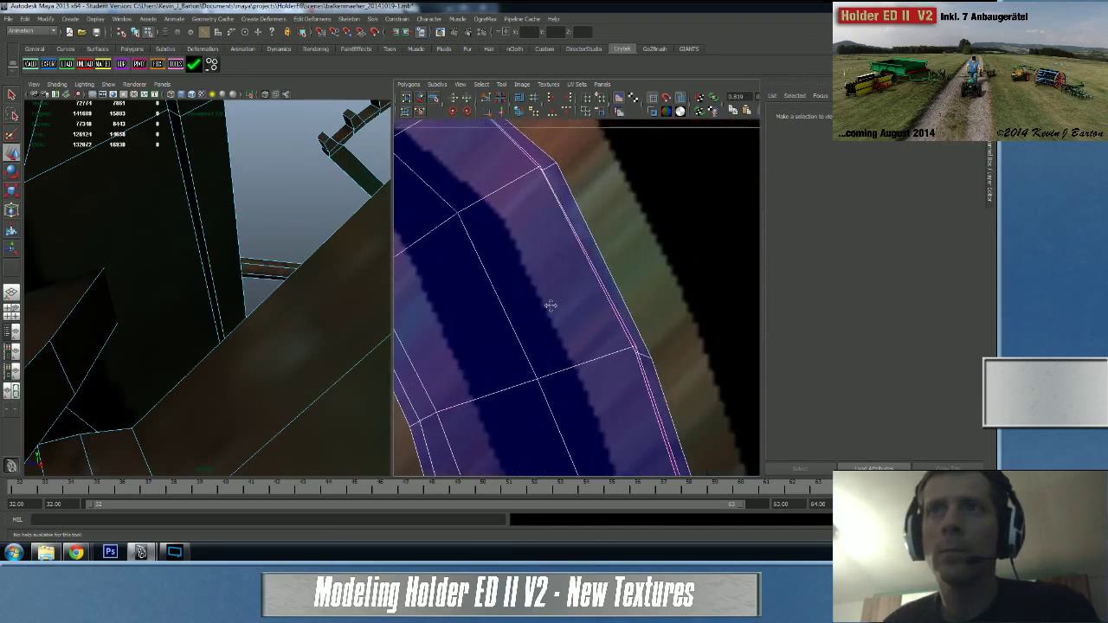
scroll(576, 299, down, 3)
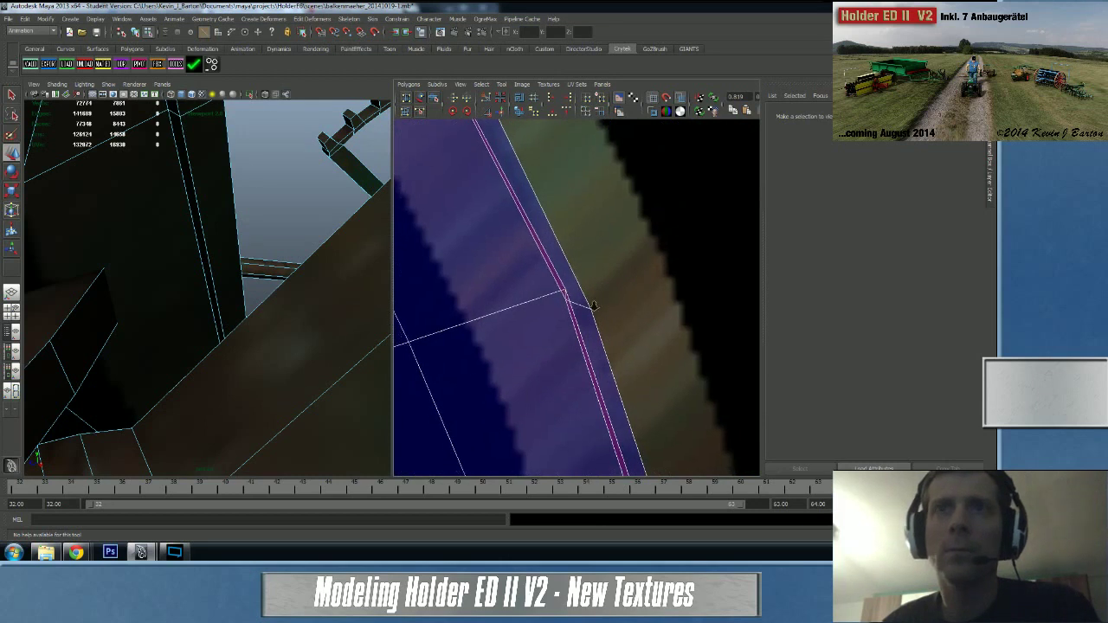
alt+drag(231, 211, 198, 214)
right_drag(212, 203, 215, 177)
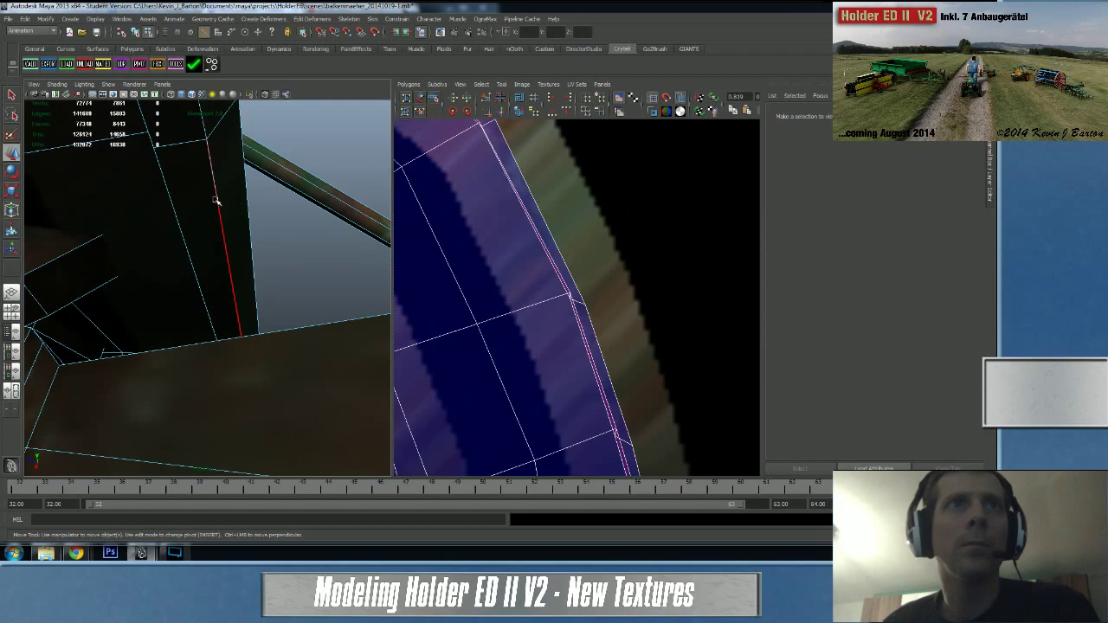
click(216, 201)
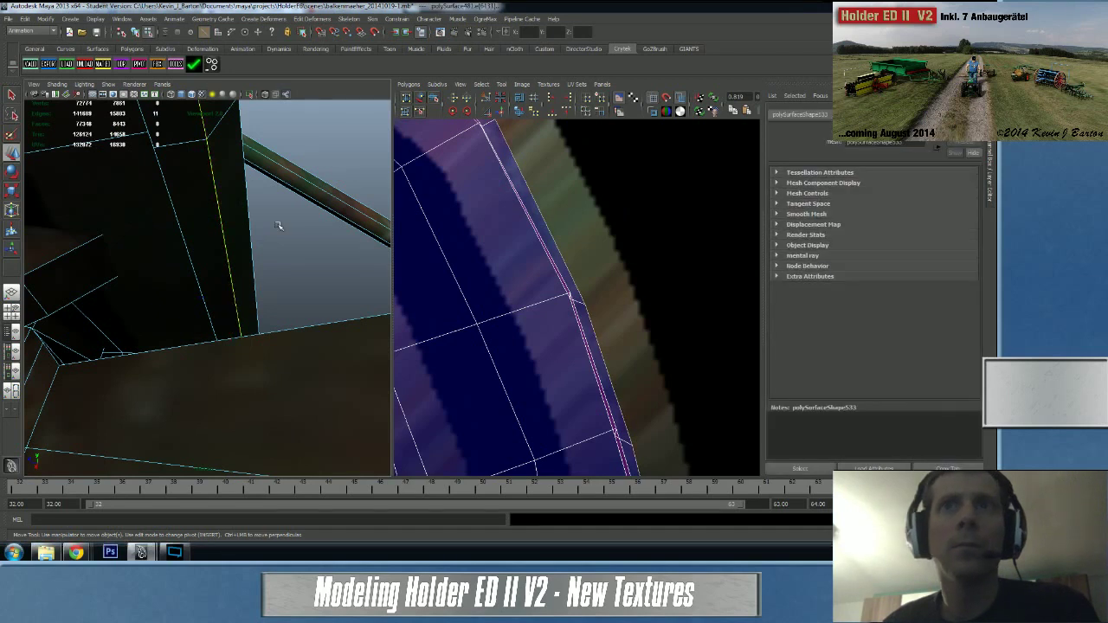
shift+right_drag(557, 304, 490, 275)
- Select the three edges along the open gap at the arm shell's base and sew them with Move and Sew
alt+middle_drag(498, 264, 537, 119)
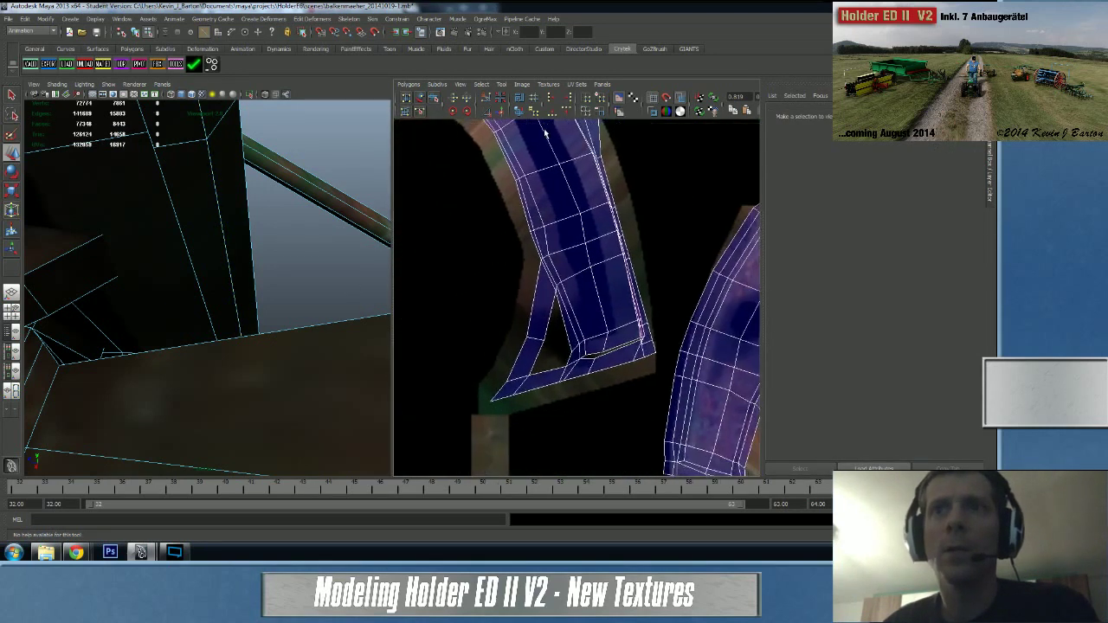
alt+right_drag(602, 277, 684, 320)
alt+middle_drag(684, 320, 586, 234)
alt+right_drag(586, 233, 637, 259)
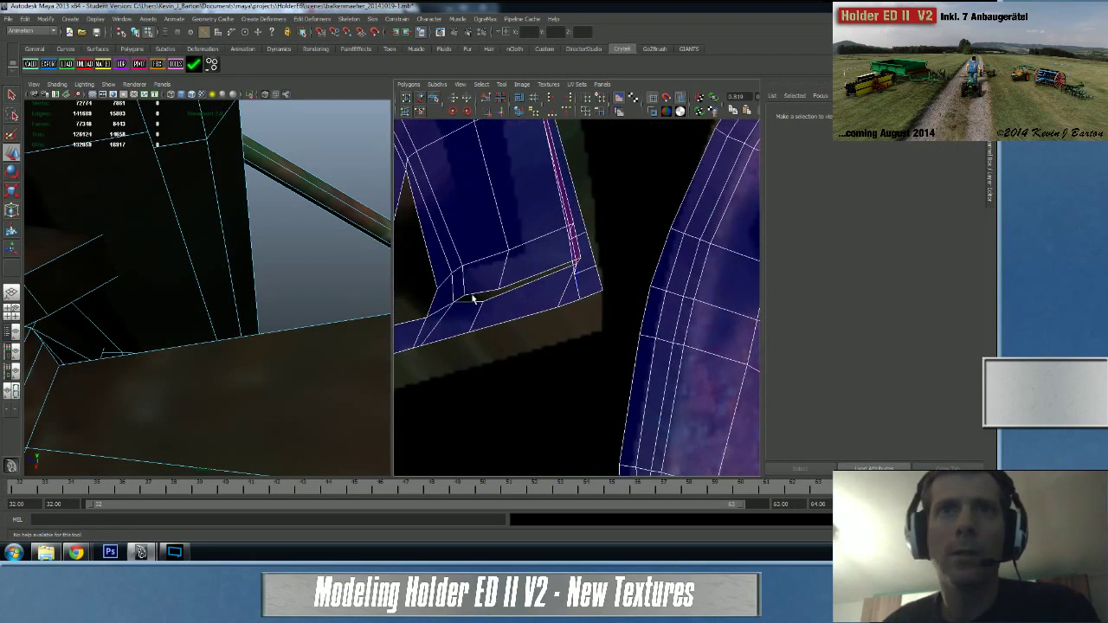
click(462, 298)
shift+click(481, 296)
shift+click(531, 277)
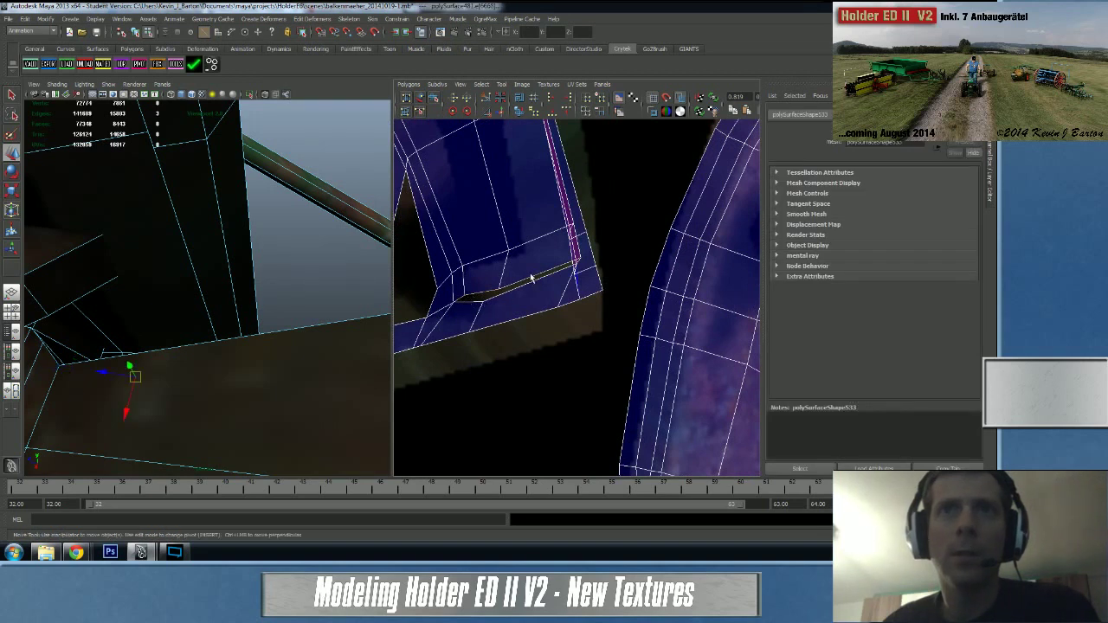
right_drag(522, 305, 521, 279)
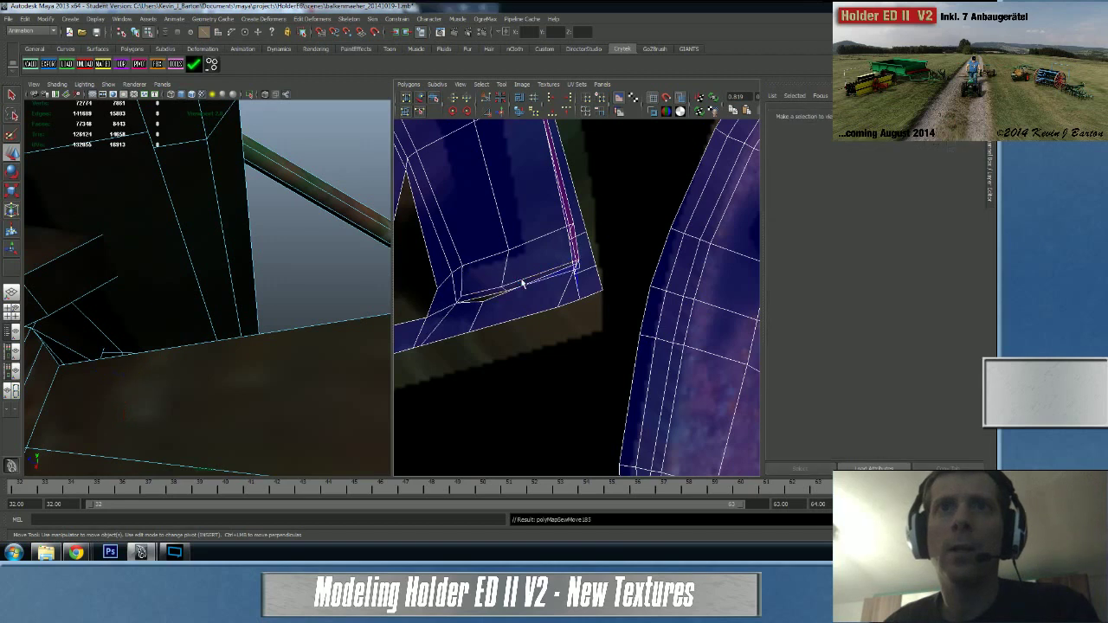
- Sew the two open edges of the gap at the arm shell's base and move the overlapping corner UV inward
click(491, 296)
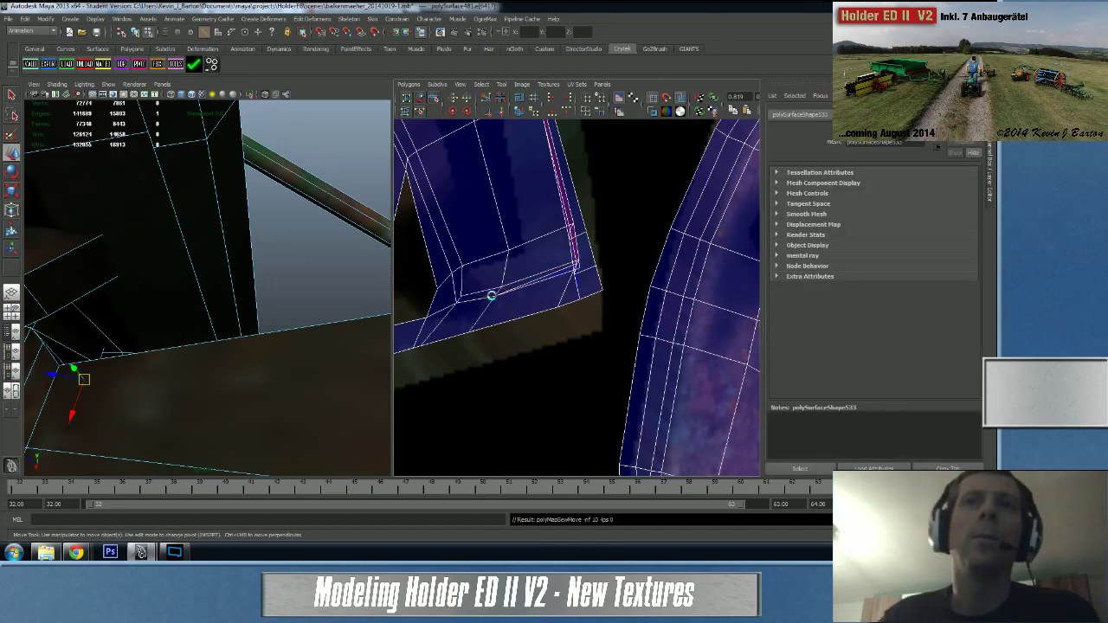
click(526, 289)
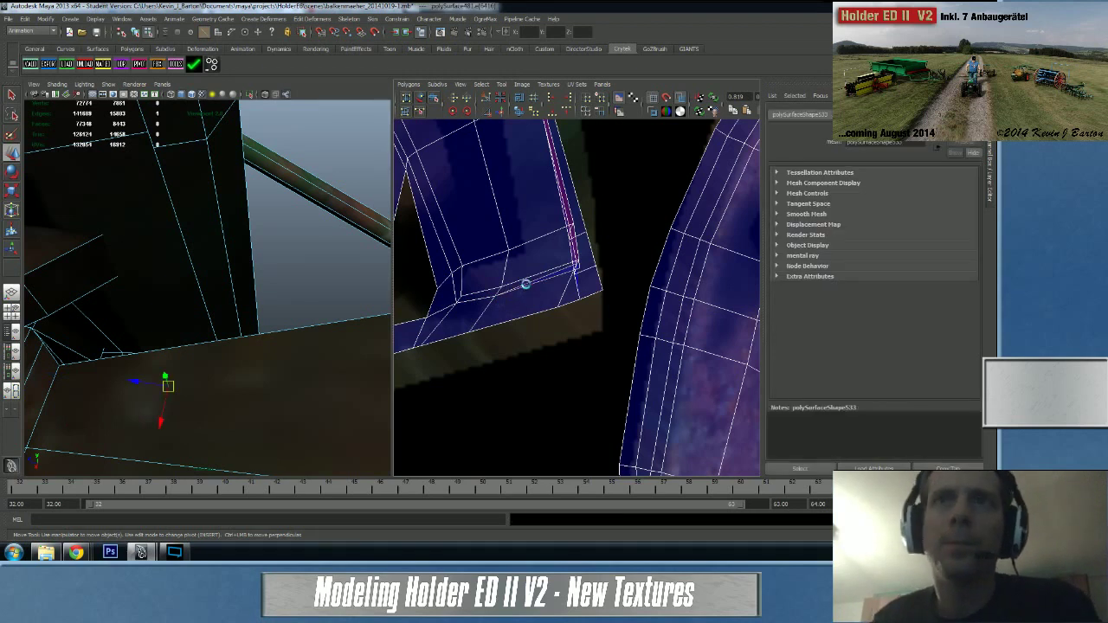
alt+middle_drag(558, 274, 530, 278)
alt+right_drag(531, 278, 661, 290)
right_drag(538, 255, 575, 256)
click(540, 258)
click(539, 257)
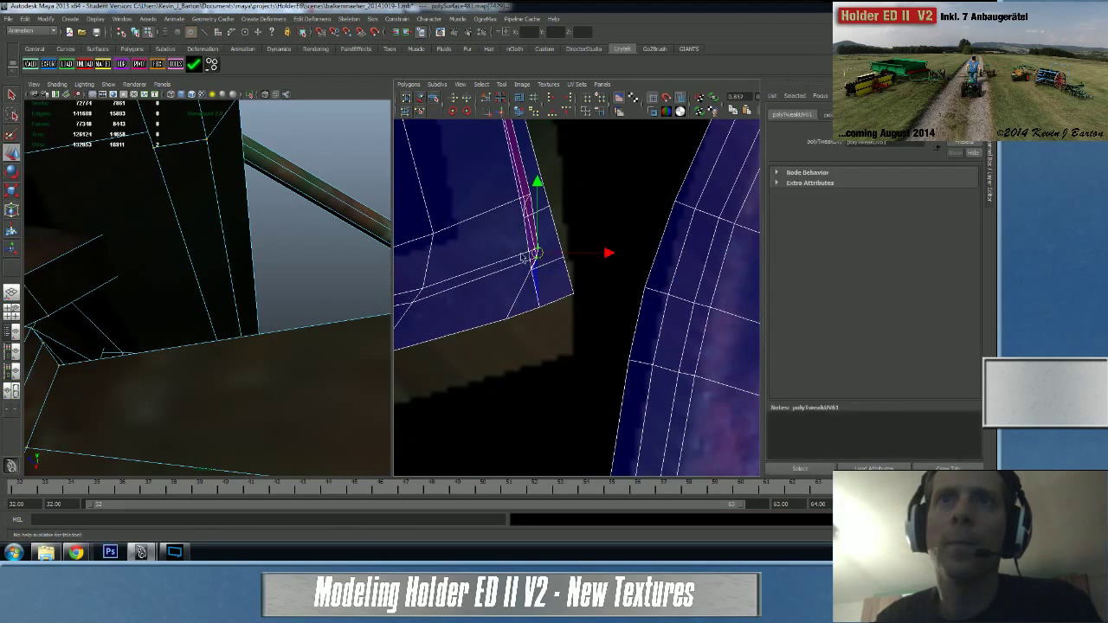
drag(537, 253, 517, 265)
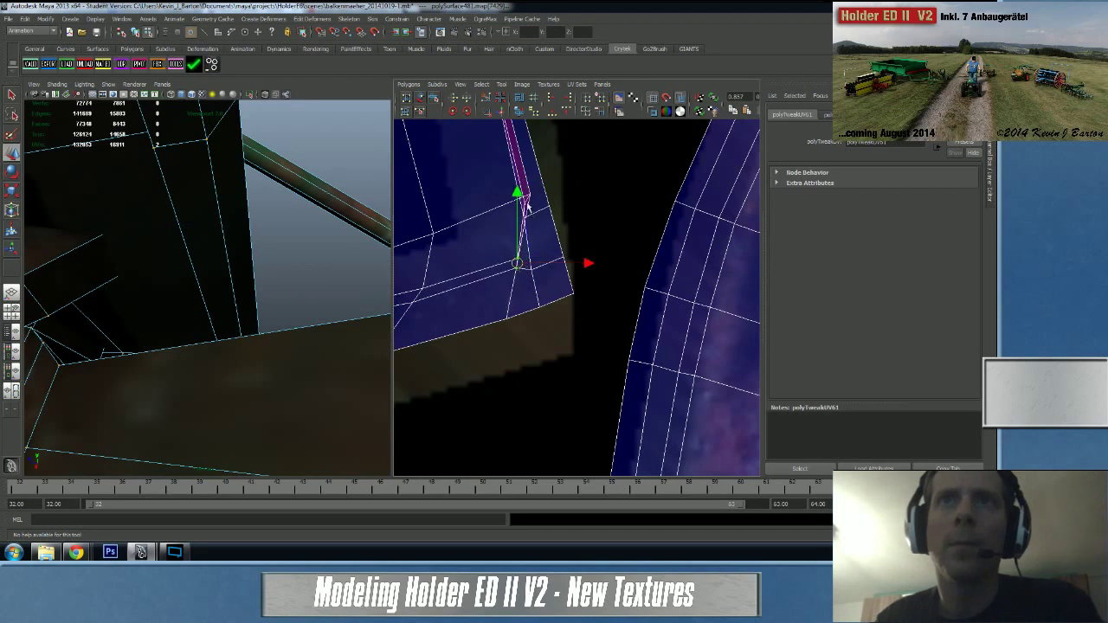
- Reposition the crossed UVs of the narrow outer strip just above the arm shell's base corner to untangle them
alt+middle_drag(486, 223, 524, 296)
alt+right_drag(525, 296, 579, 296)
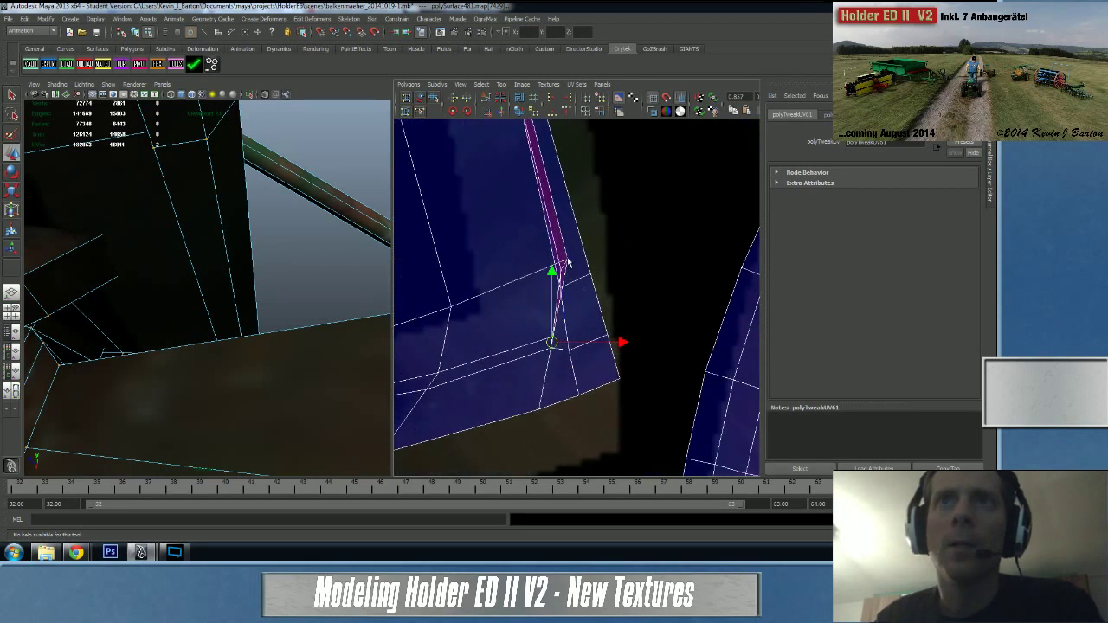
drag(563, 251, 570, 262)
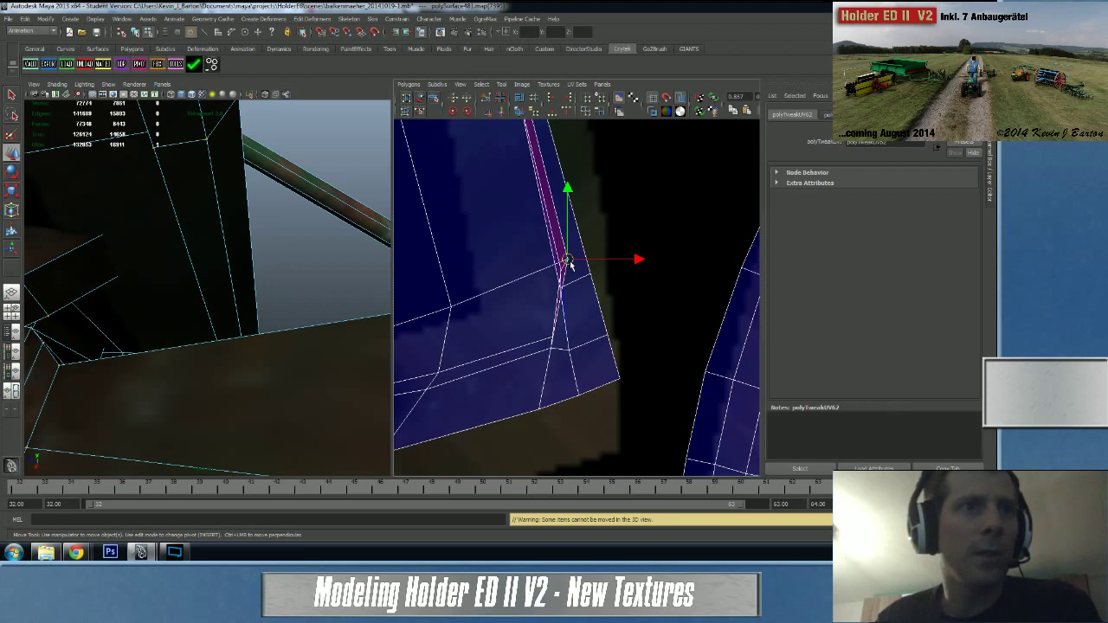
drag(565, 262, 554, 284)
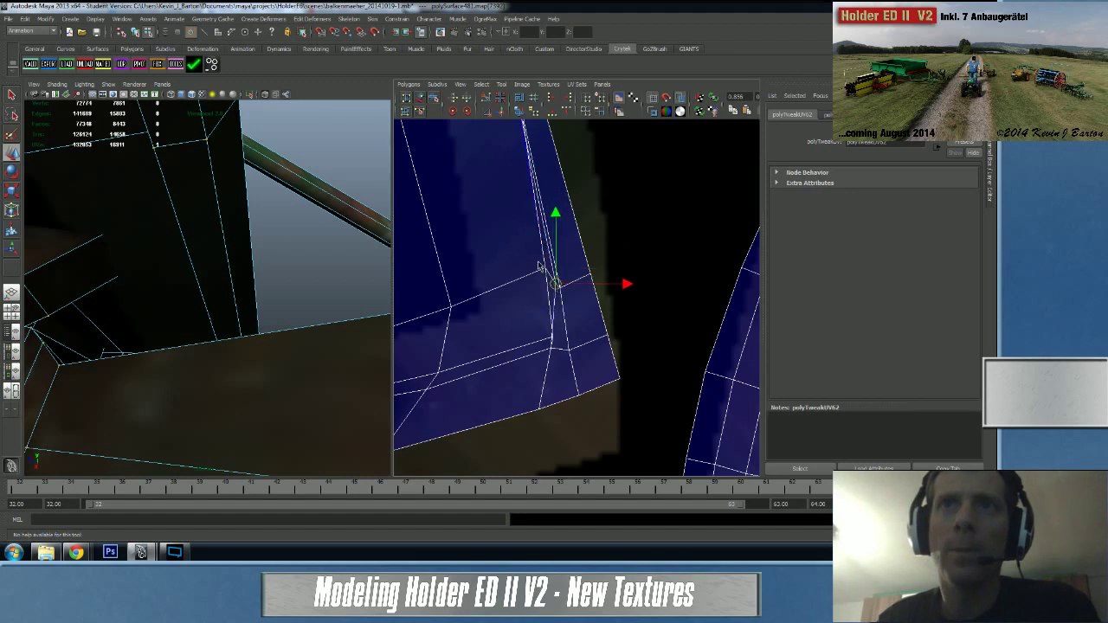
click(544, 272)
click(540, 269)
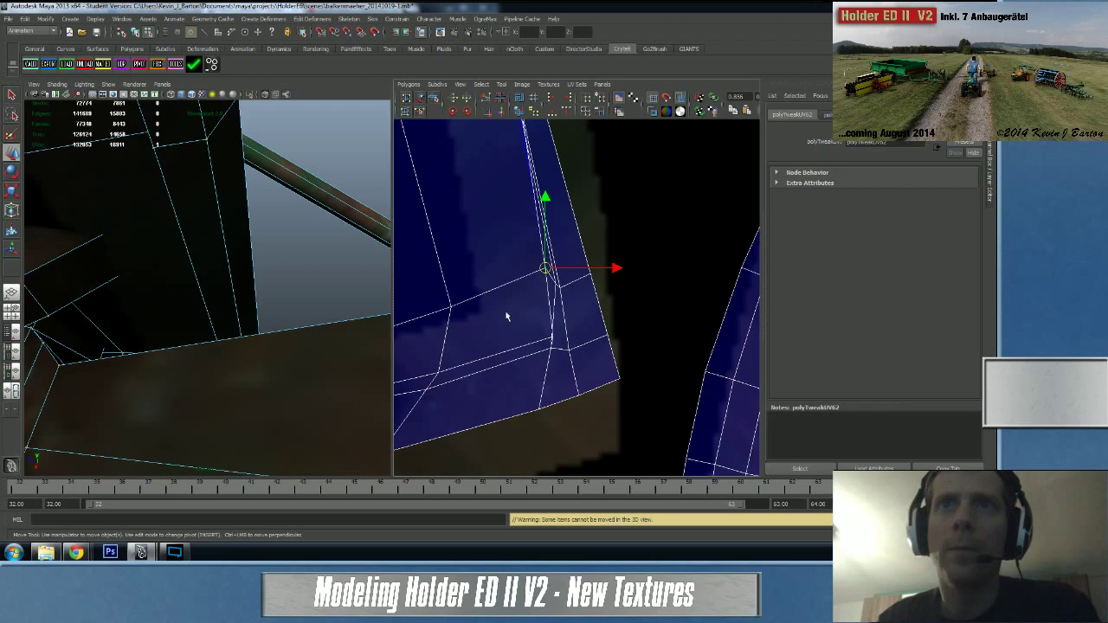
click(551, 338)
drag(549, 339, 527, 337)
- Select the UVs of the curved arm shell and unfold them to even out the outer strips
alt+middle_drag(539, 302, 604, 455)
alt+middle_drag(564, 289, 587, 387)
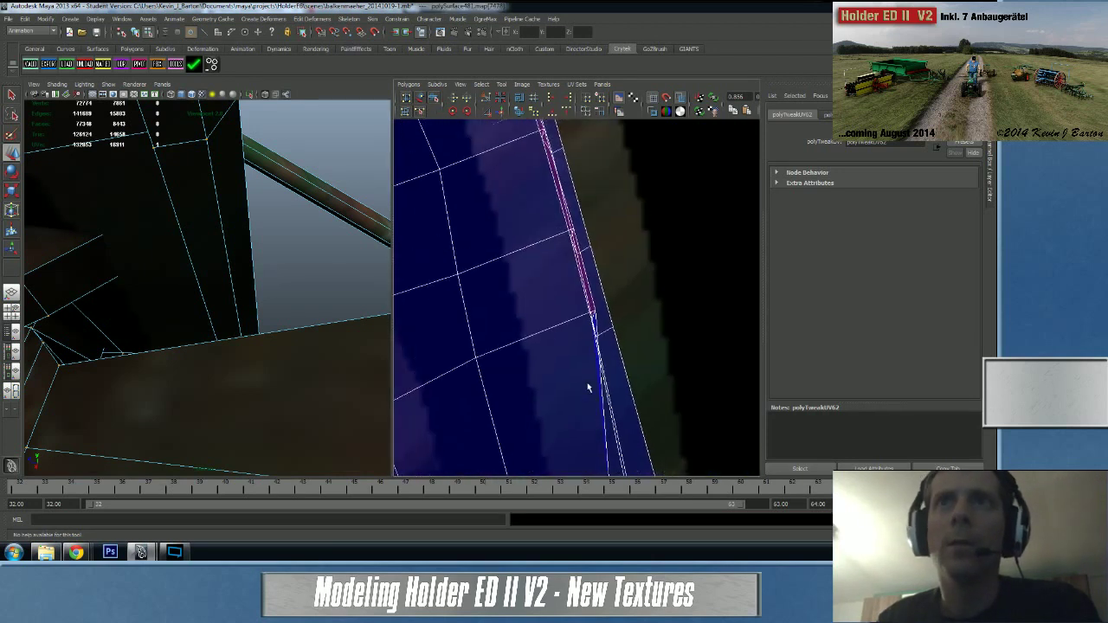
scroll(587, 388, down, 5)
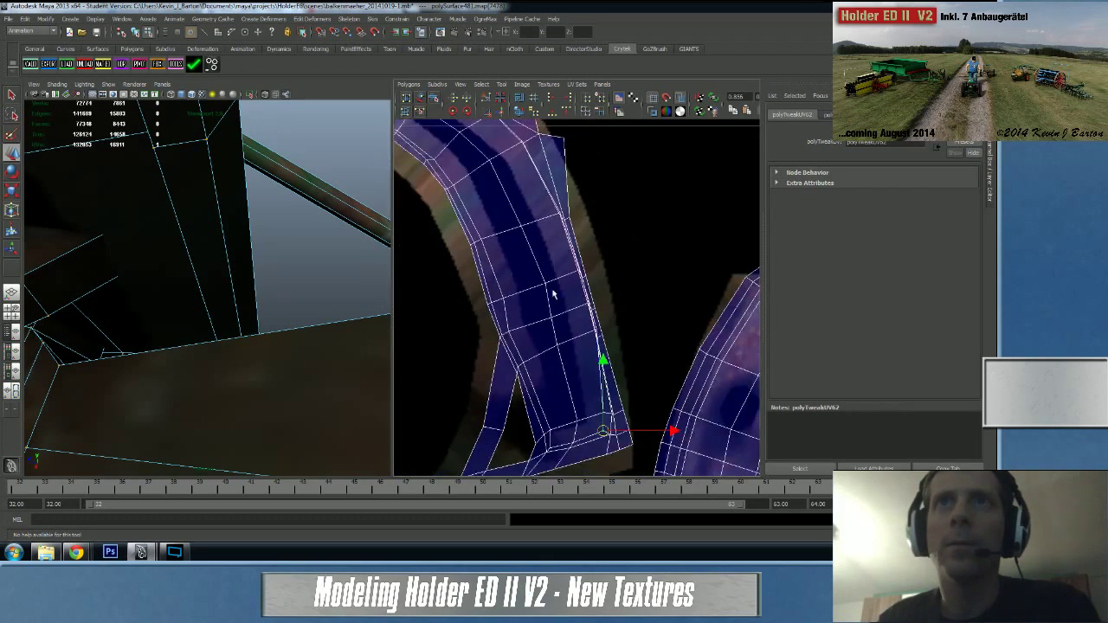
scroll(487, 293, down, 2)
ctrl+right_drag(559, 314, 580, 304)
click(522, 115)
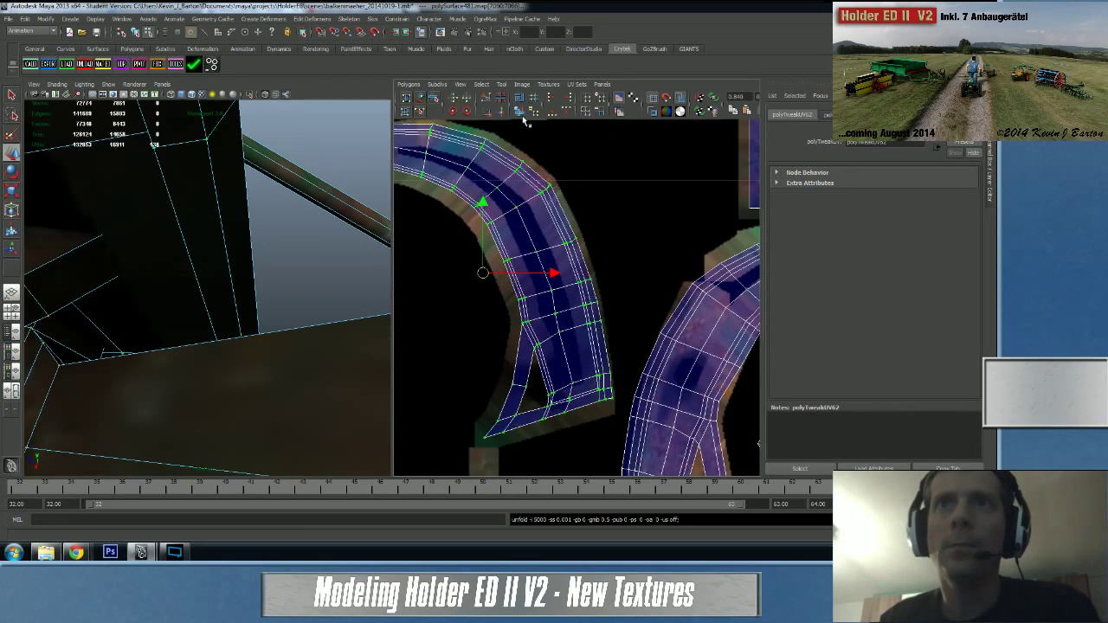
- Sew the open edges between the ring and the arm's end face with Move and Sew UVs
alt+middle_drag(485, 222, 724, 353)
alt+middle_drag(640, 300, 560, 292)
scroll(560, 296, up, 5)
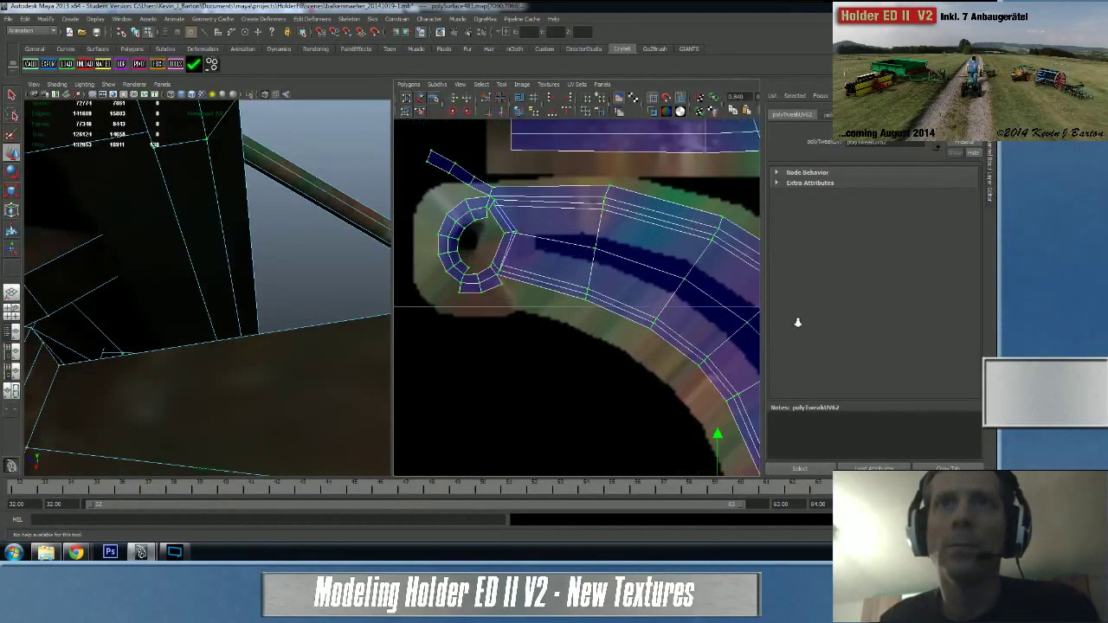
right_drag(582, 293, 581, 289)
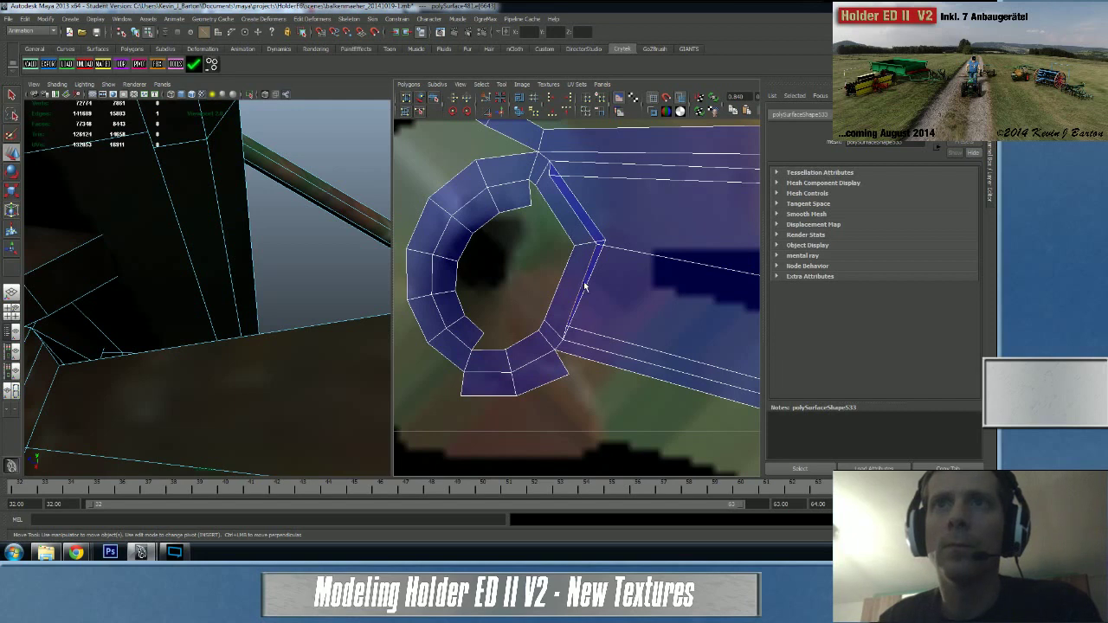
right_drag(635, 311, 648, 297)
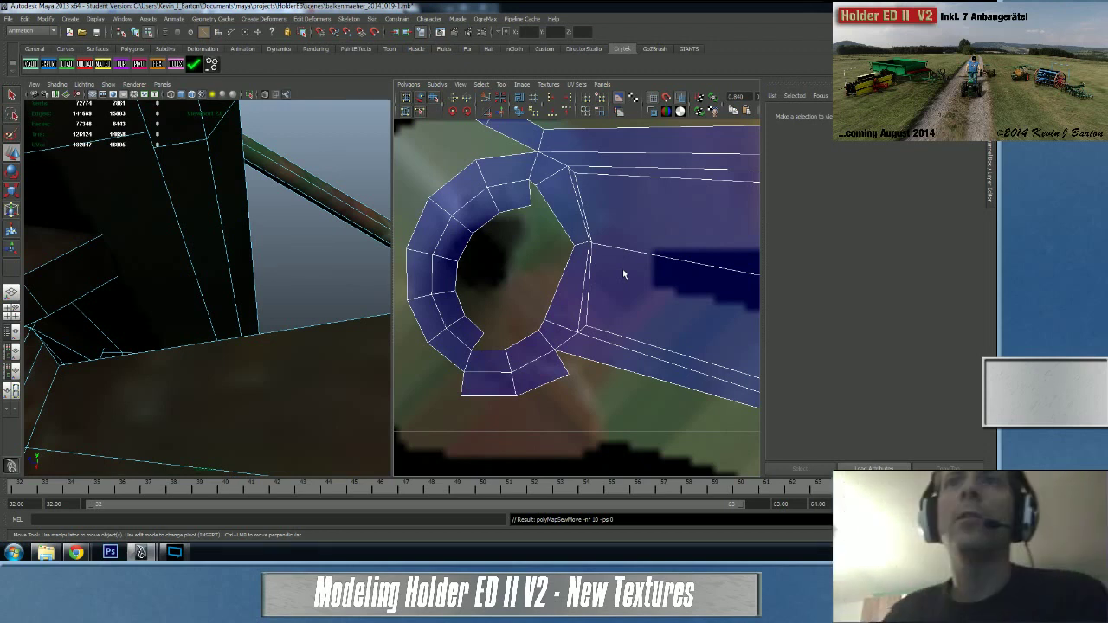
- Sew the open edge at the outer bend of the arm shell with Move and Sew UVs
alt+middle_drag(530, 218, 527, 353)
alt+right_drag(526, 348, 564, 321)
alt+middle_drag(563, 321, 530, 347)
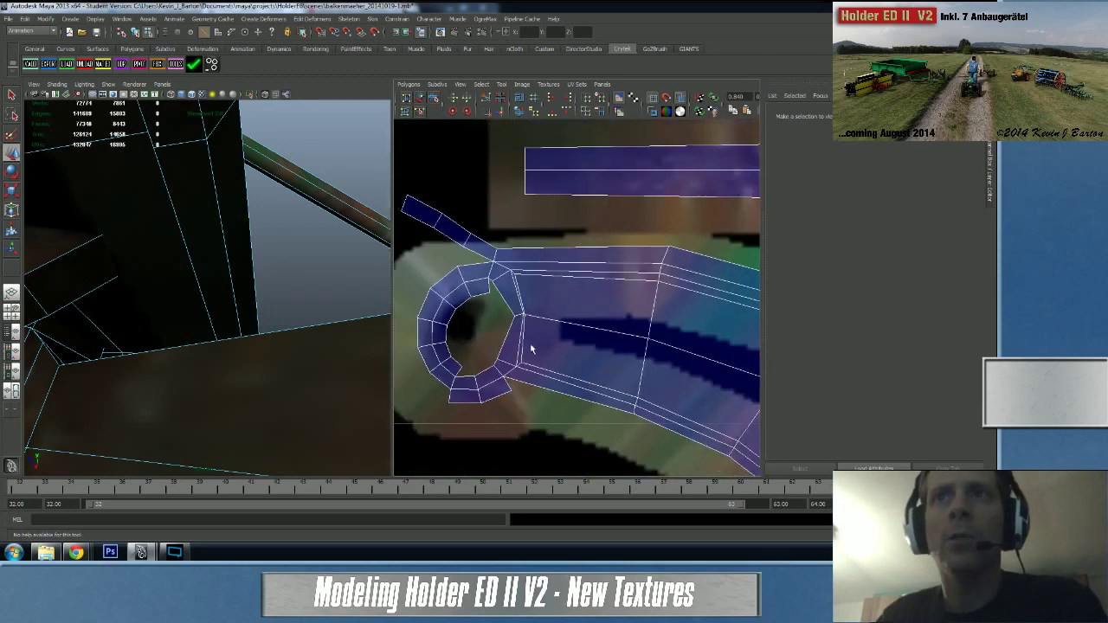
scroll(531, 349, up, 6)
alt+middle_drag(636, 355, 579, 266)
alt+middle_drag(555, 224, 666, 281)
scroll(666, 281, up, 2)
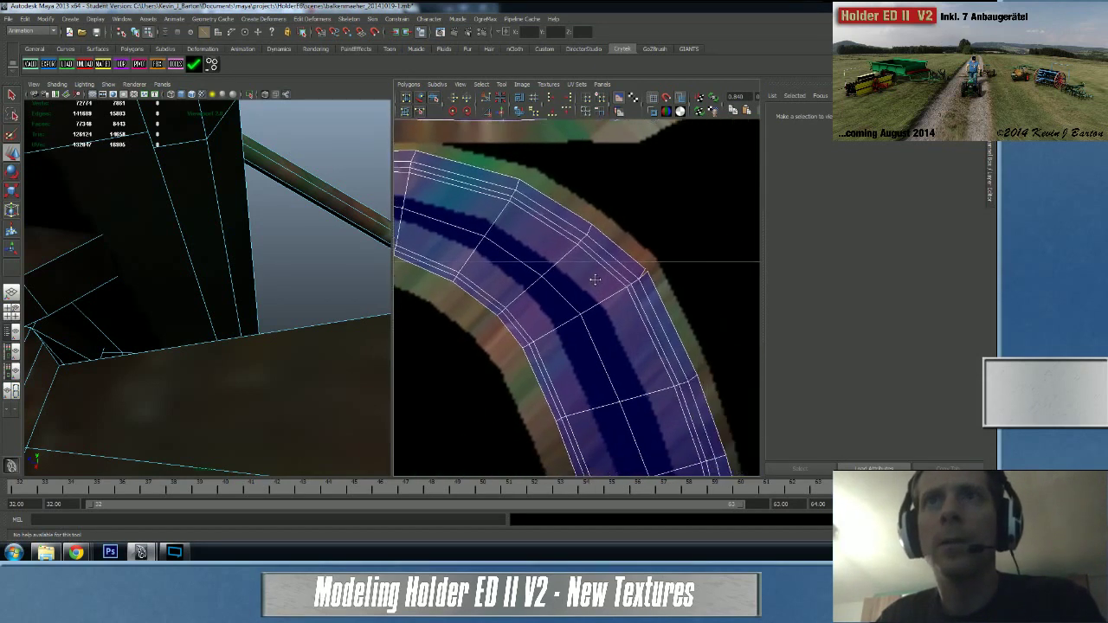
click(667, 263)
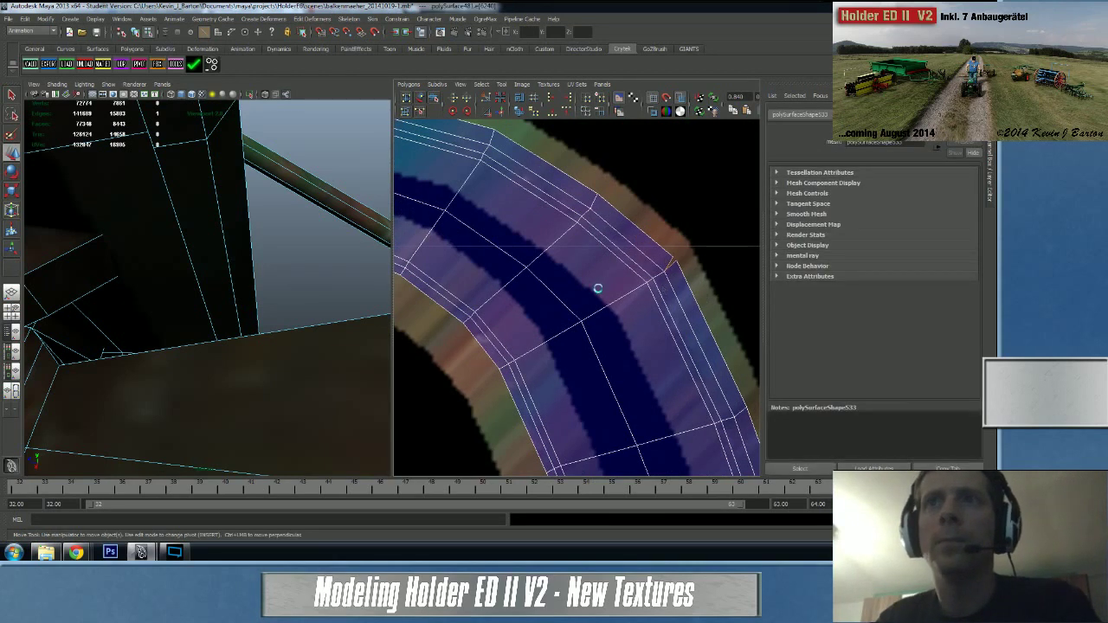
scroll(560, 224, down, 3)
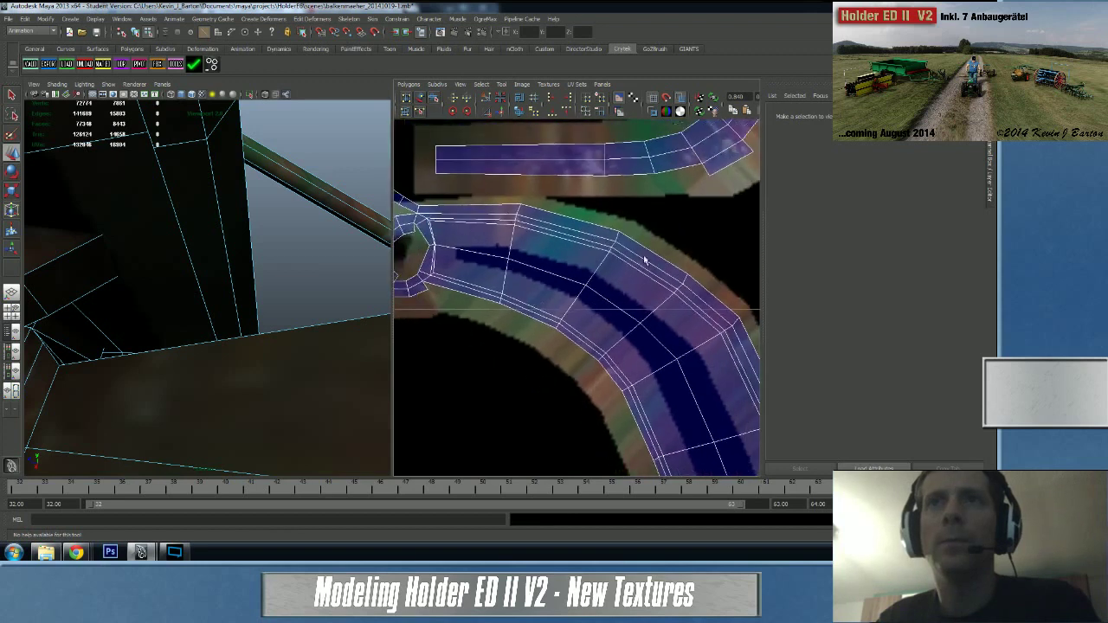
- Select the edge loop around the ring at the arm's end in the model and sew its UVs with Move and Sew
click(649, 254)
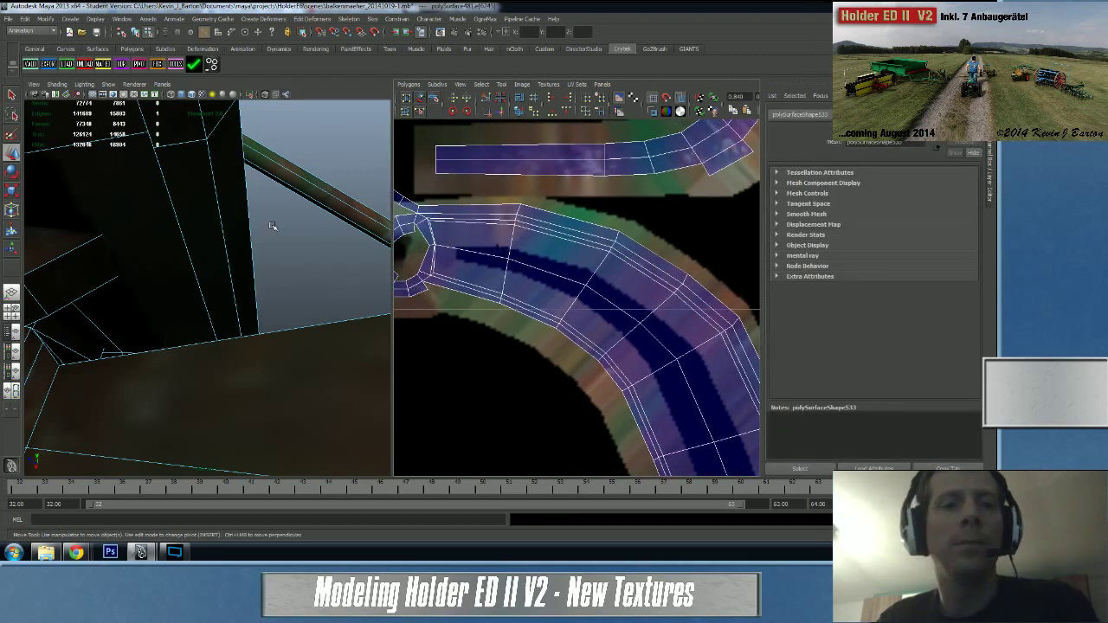
key(f)
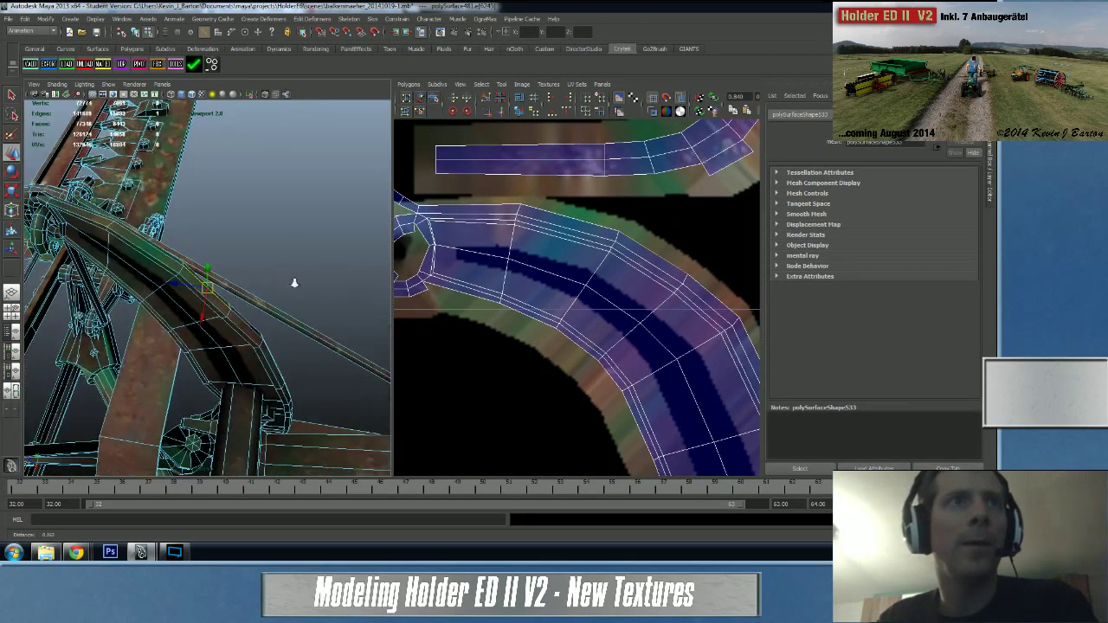
alt+middle_drag(411, 286, 565, 267)
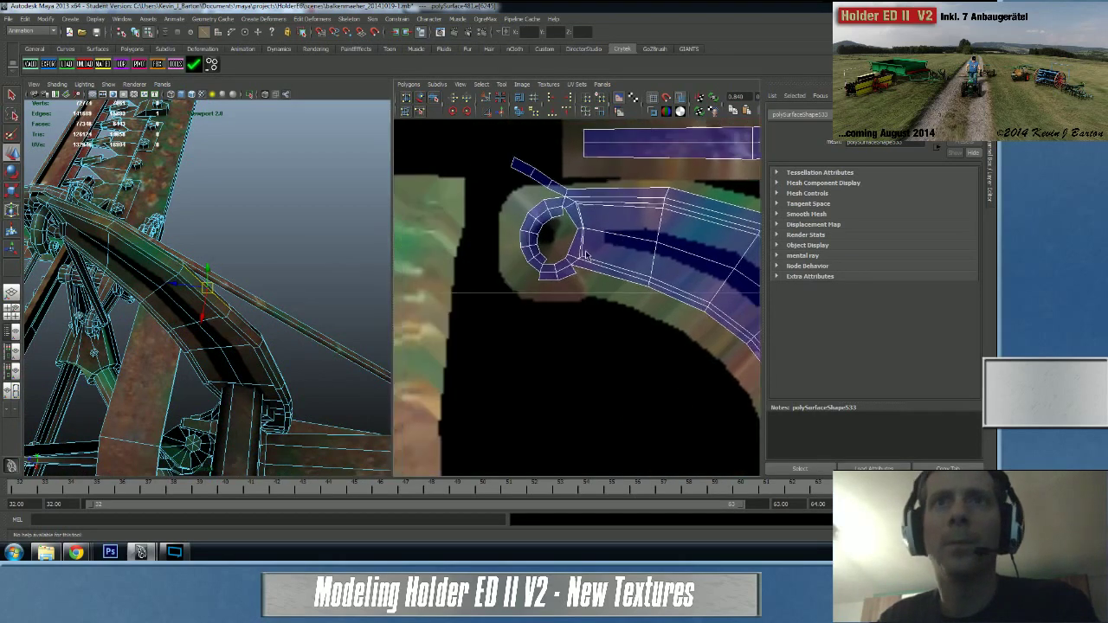
alt+right_drag(564, 267, 716, 295)
alt+drag(195, 258, 277, 243)
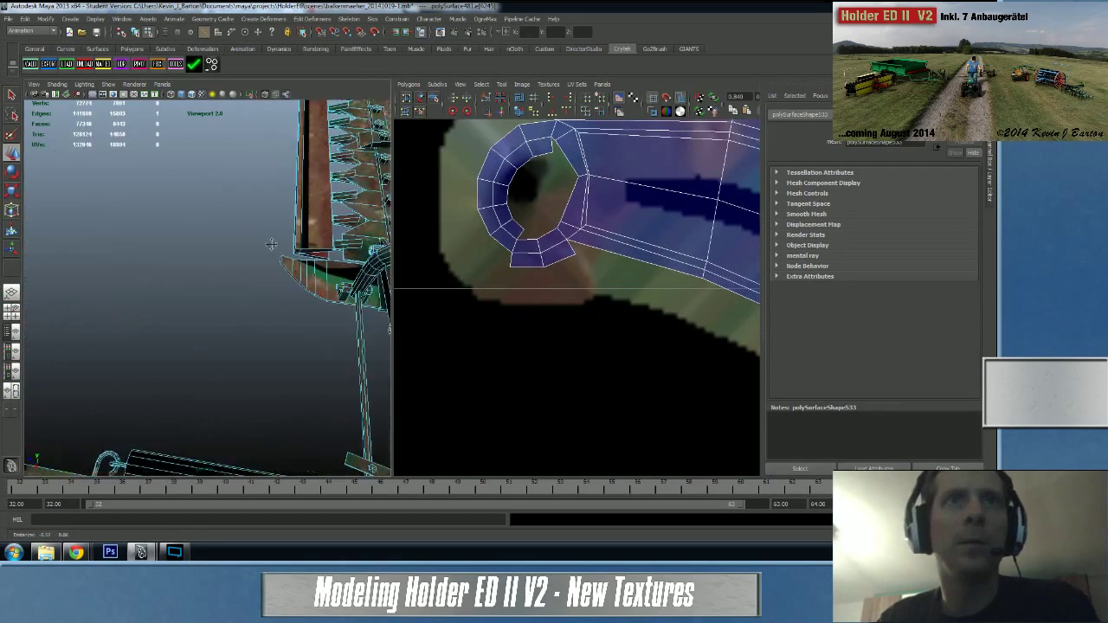
alt+middle_drag(276, 243, 178, 217)
alt+right_drag(178, 217, 251, 245)
alt+drag(251, 245, 187, 234)
alt+right_drag(186, 234, 219, 237)
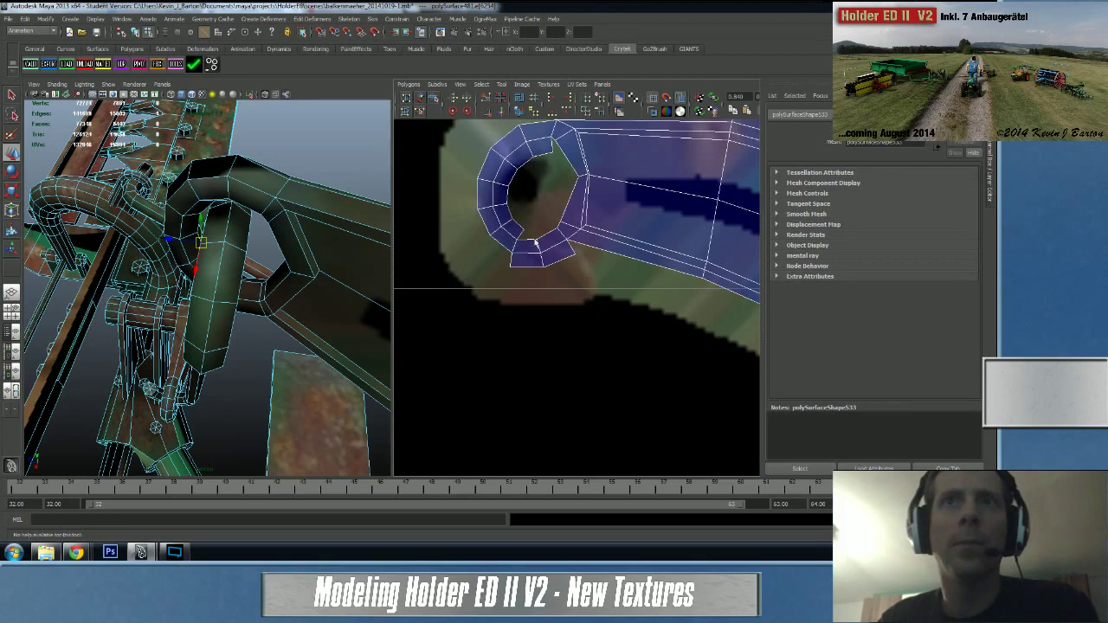
key(f)
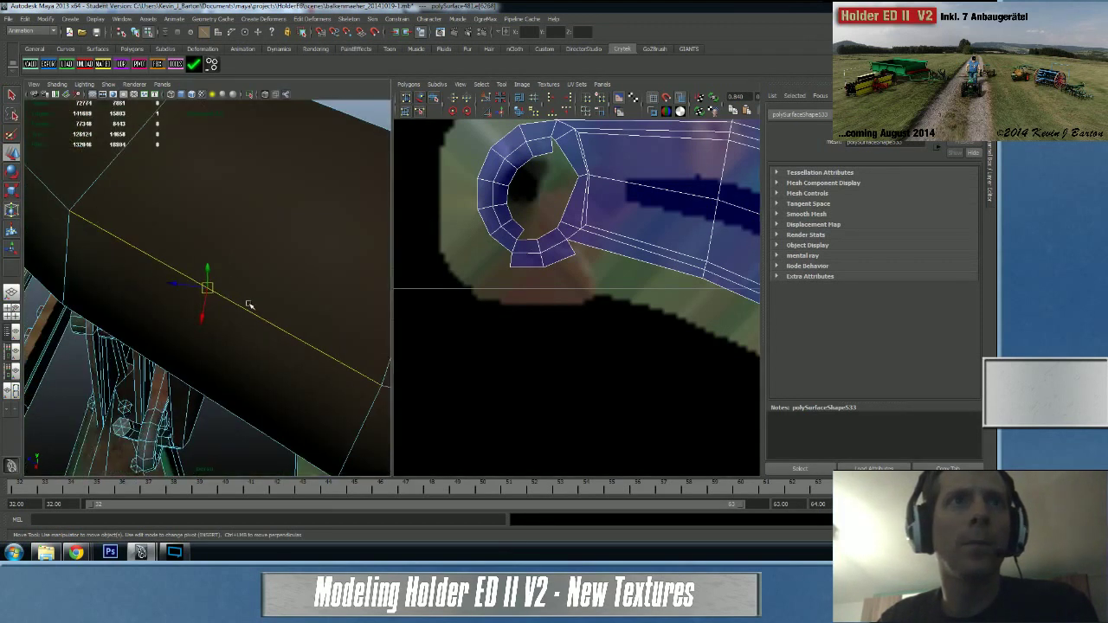
double_click(253, 314)
shift+right_drag(563, 202, 565, 182)
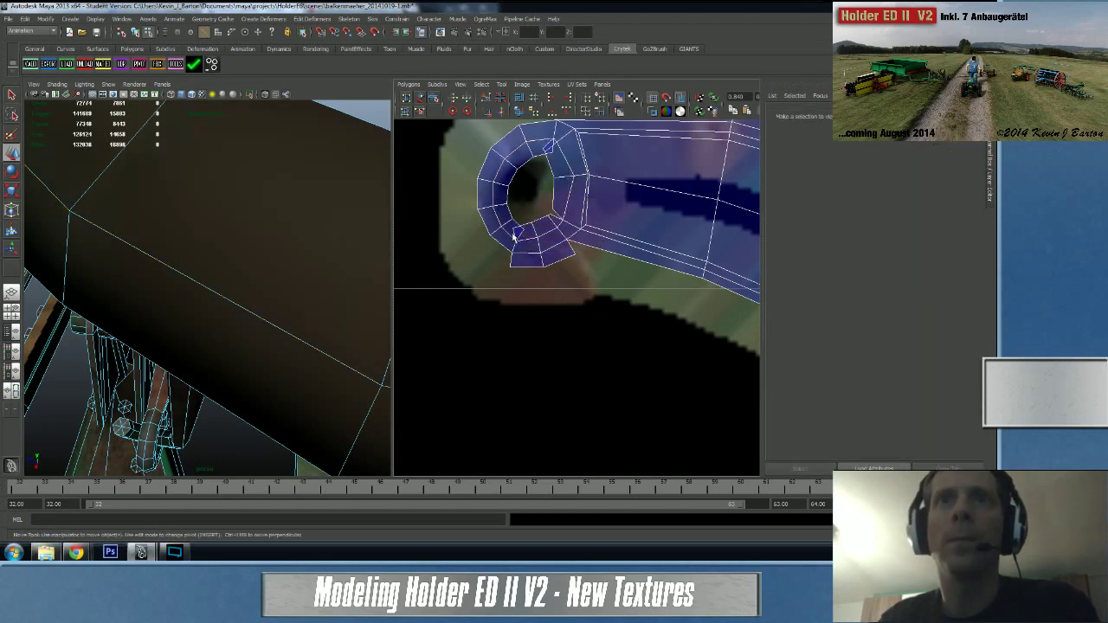
- Sew the remaining open edges of the small overlapping faces along the ring's inner rim
click(518, 233)
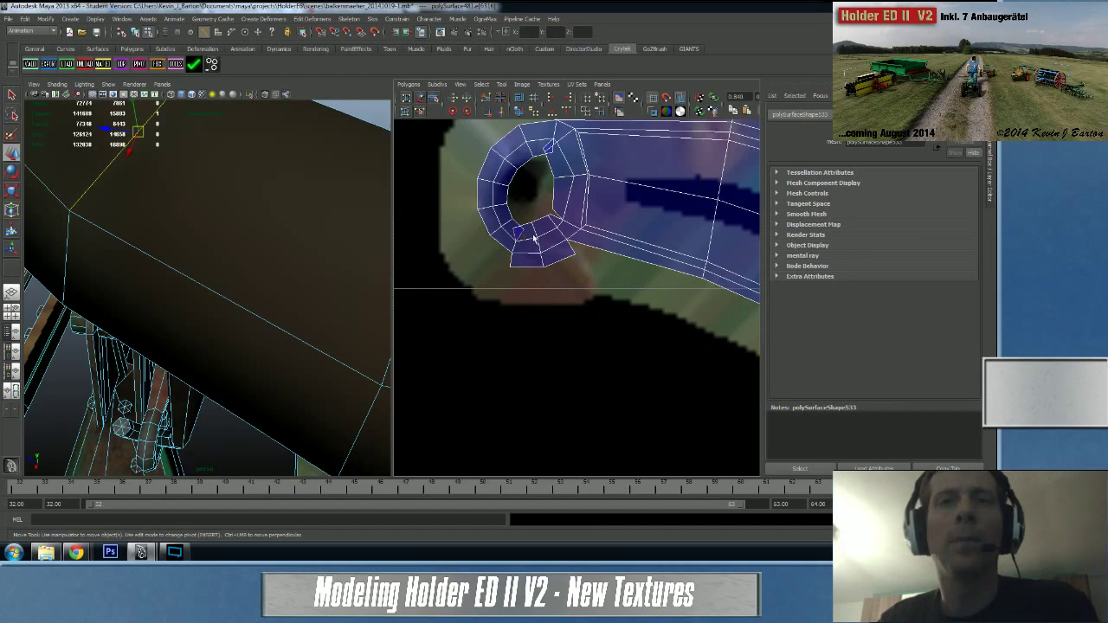
click(555, 149)
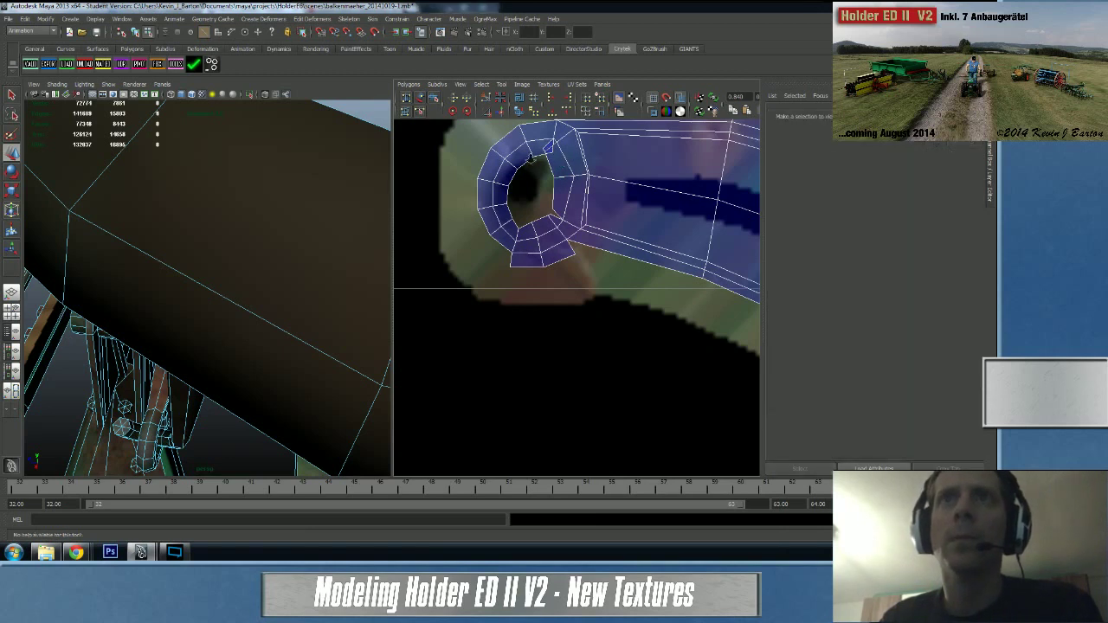
alt+right_drag(559, 158, 573, 169)
alt+middle_drag(573, 170, 574, 269)
scroll(573, 269, up, 1)
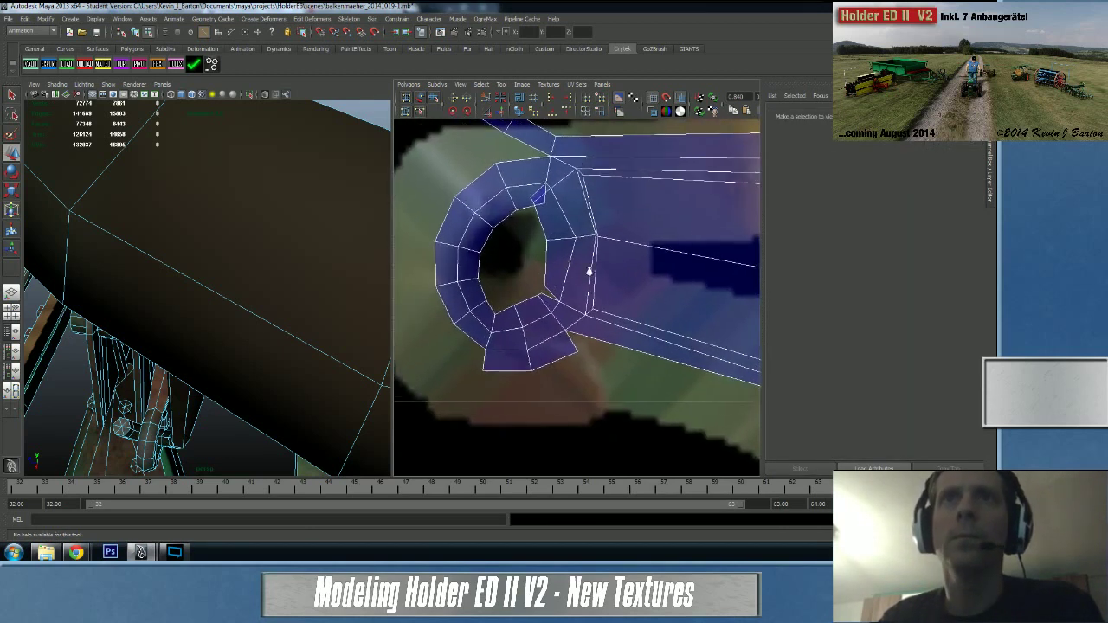
click(536, 196)
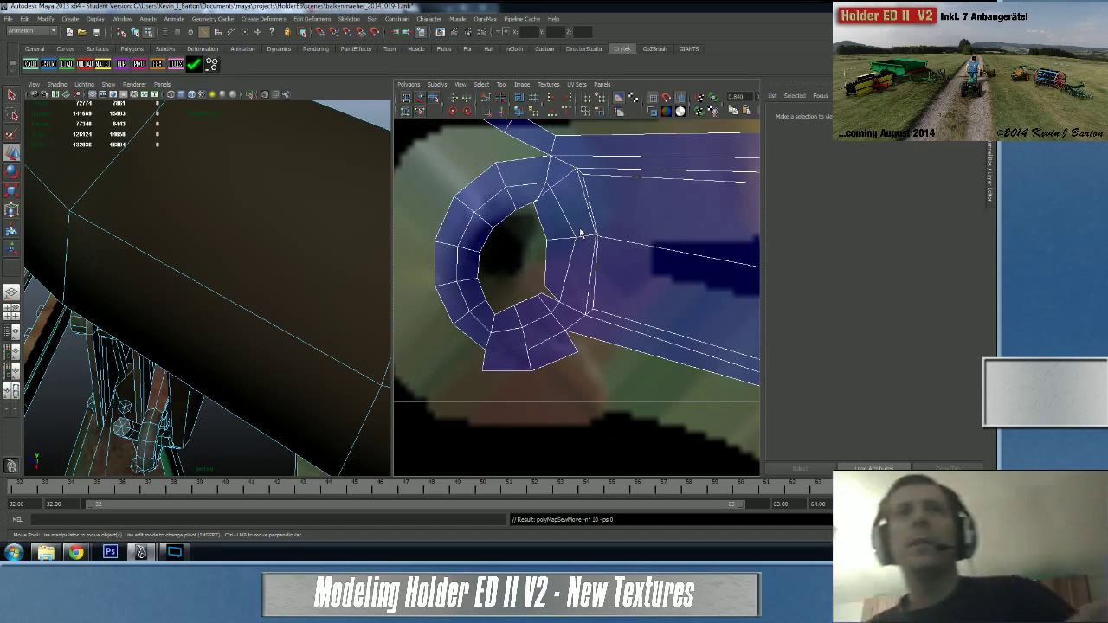
- Return to object mode and examine the whole mower attachment from several angles
alt+right_drag(333, 275, 186, 276)
alt+drag(186, 275, 268, 225)
alt+right_drag(268, 225, 290, 225)
alt+right_drag(290, 316, 212, 320)
alt+middle_drag(212, 320, 247, 285)
alt+right_drag(247, 286, 273, 282)
right_click(224, 215)
alt+drag(256, 274, 243, 317)
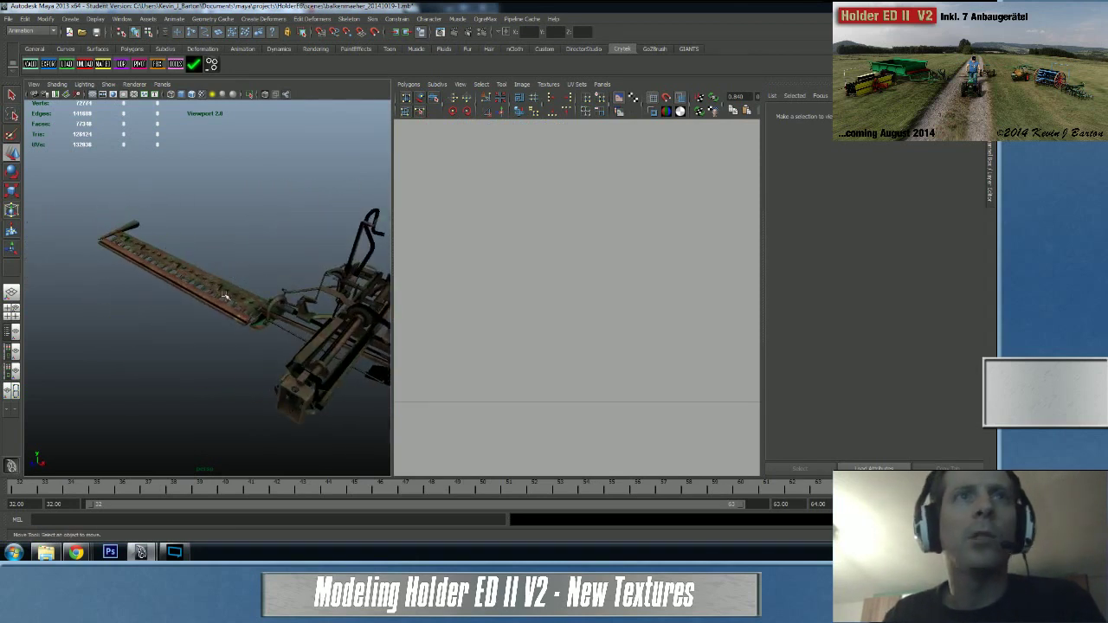
alt+drag(221, 294, 192, 336)
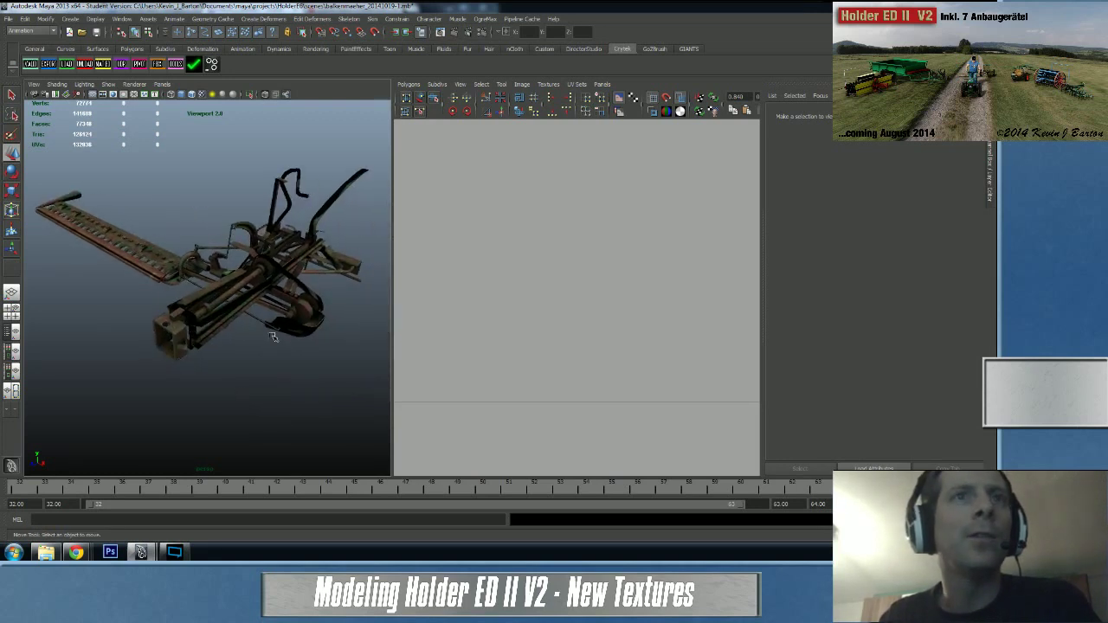
alt+right_drag(272, 335, 163, 352)
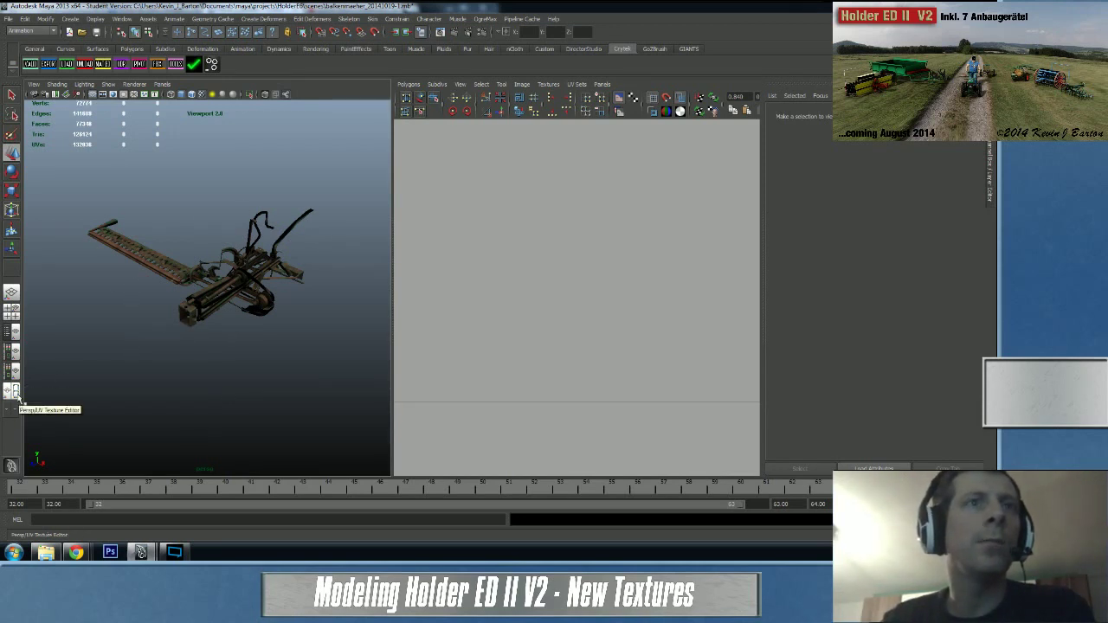
- Select the mower attachment mesh and join the open edge at the ring's inner gap with Move and Sew UVs
drag(77, 184, 113, 224)
alt+right_drag(207, 327, 433, 358)
alt+middle_drag(208, 165, 186, 319)
alt+right_drag(186, 318, 219, 321)
alt+drag(219, 322, 228, 305)
alt+middle_drag(208, 271, 173, 274)
alt+drag(199, 290, 232, 252)
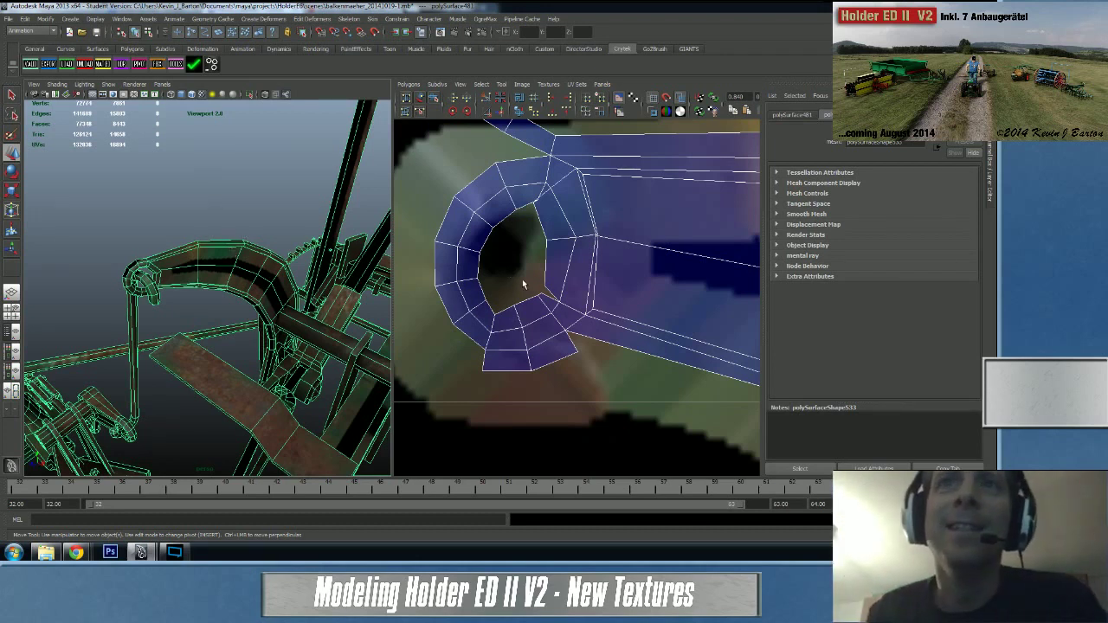
right_drag(551, 301, 554, 271)
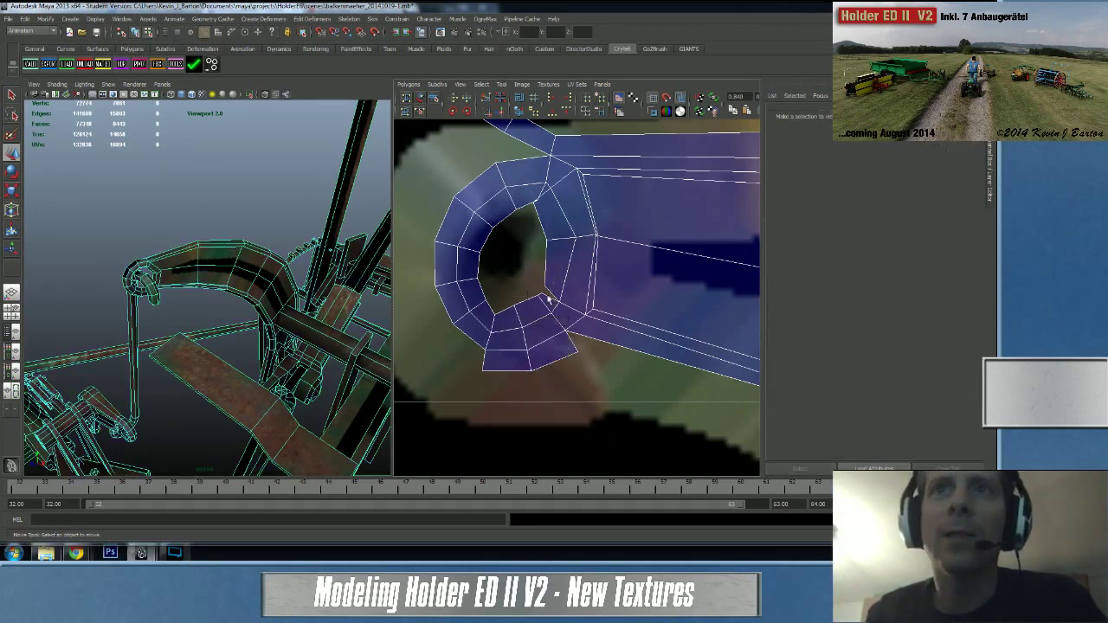
click(551, 301)
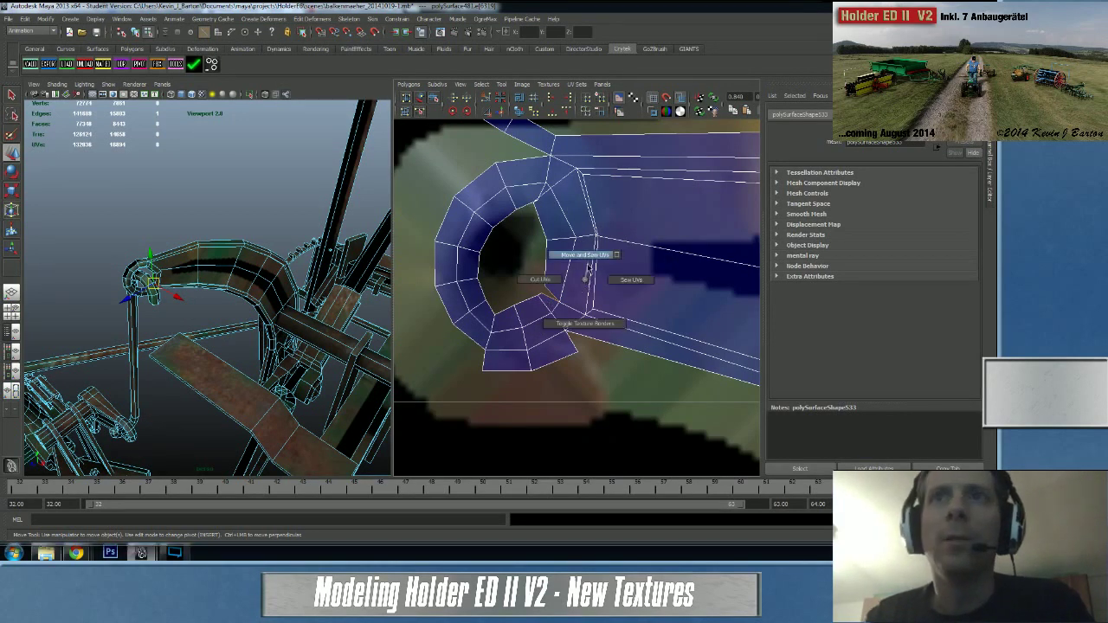
click(545, 204)
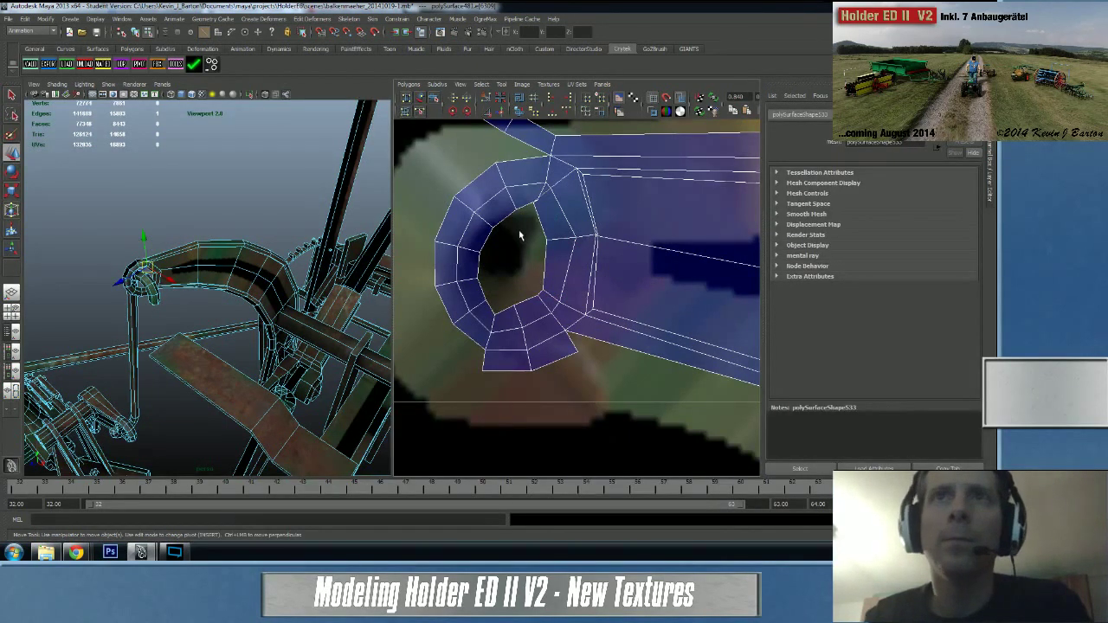
- Move the upper UV point on the ring's inner rim outward to even out the hole's shape
scroll(562, 225, up, 2)
right_drag(537, 215, 563, 218)
click(550, 225)
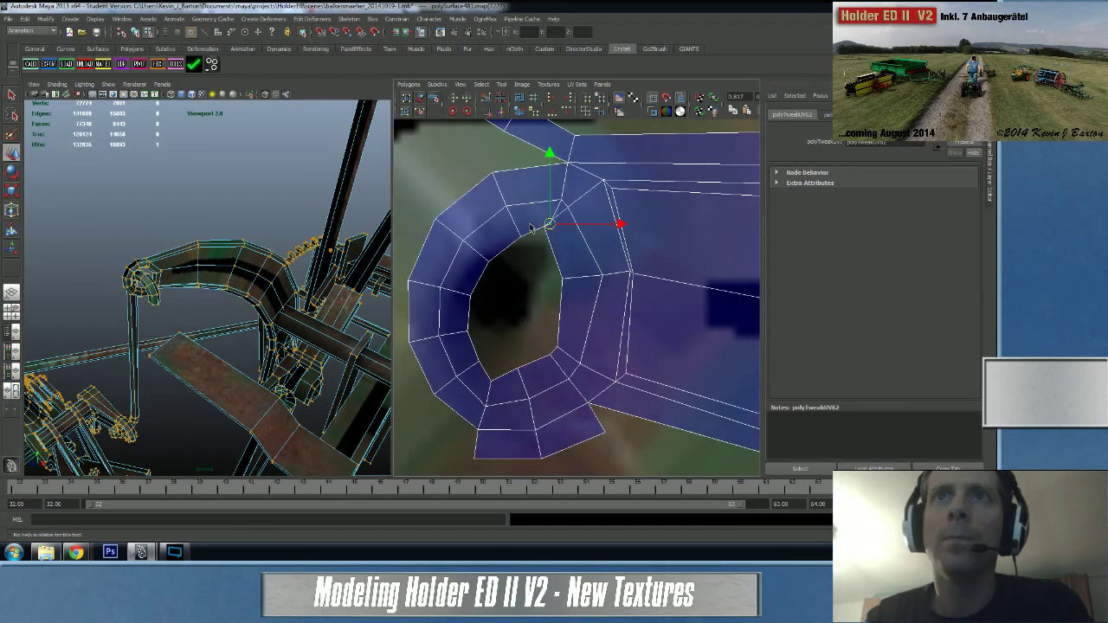
drag(551, 225, 532, 225)
middle_drag(531, 227, 565, 247)
alt+right_drag(628, 329, 553, 310)
- Select the edge loop around the ring's outer side in the model and join its UVs with Move and Sew
click(560, 326)
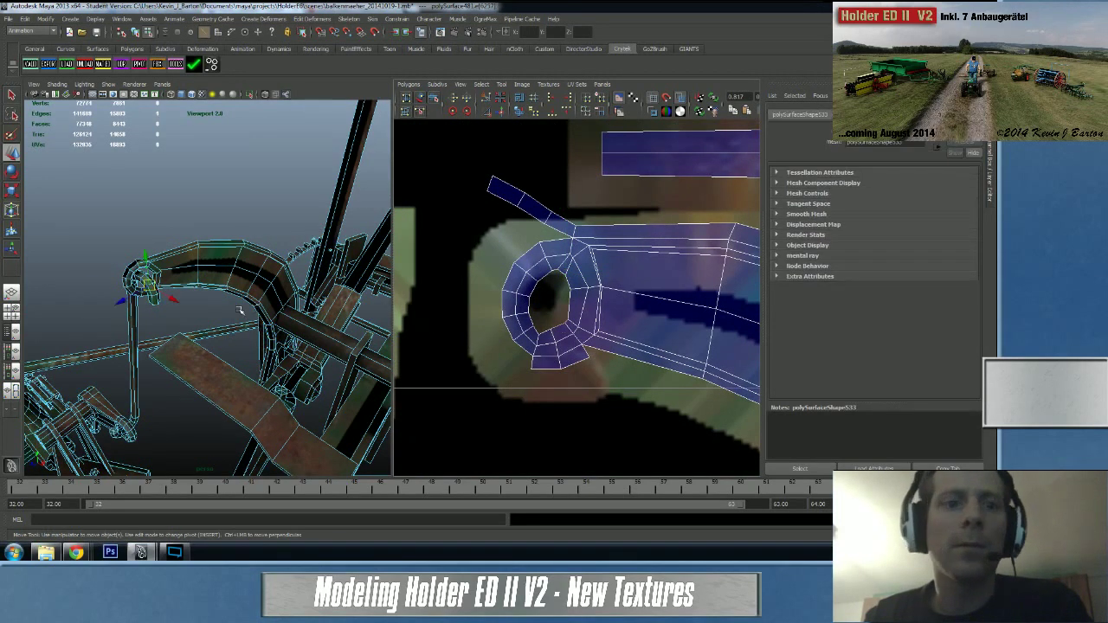
key(f)
alt+right_drag(263, 307, 243, 316)
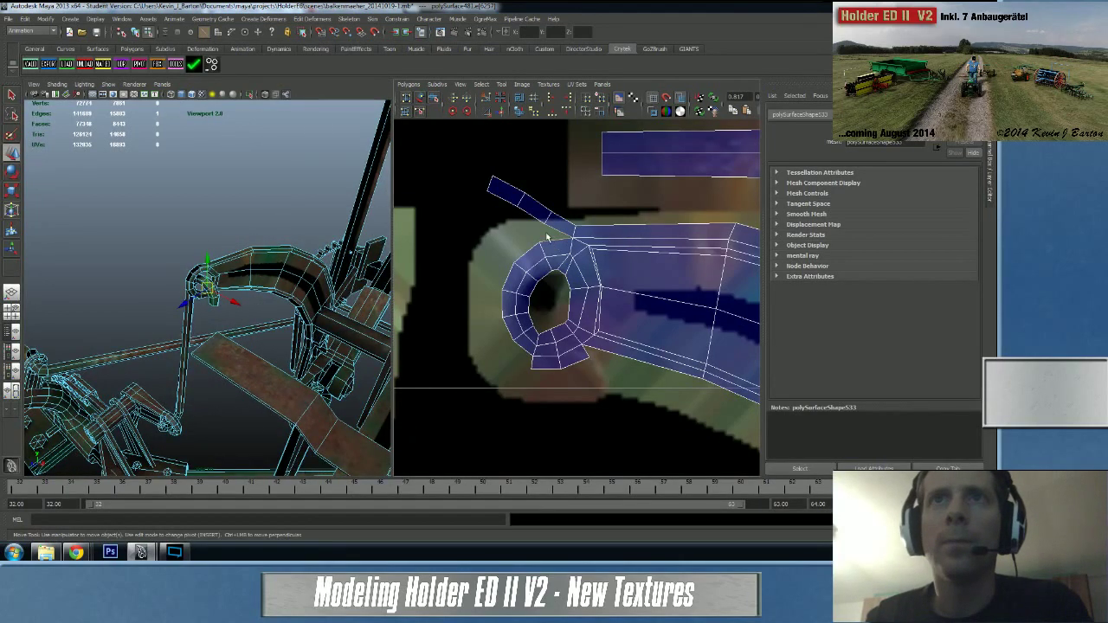
shift+click(525, 258)
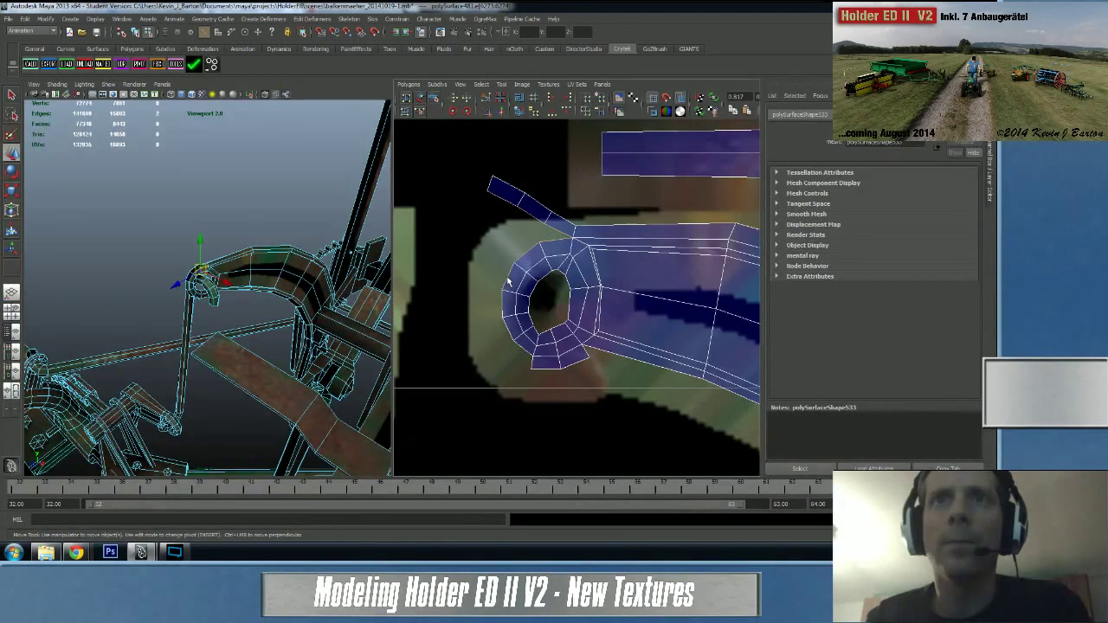
key(f)
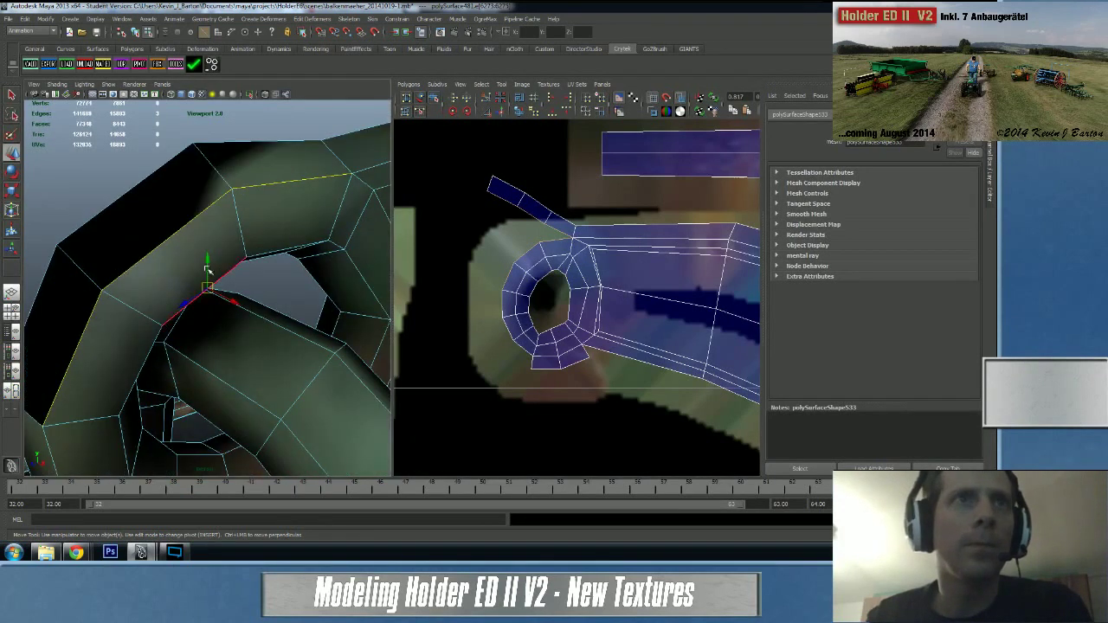
shift+double_click(179, 230)
shift+right_drag(616, 282, 616, 258)
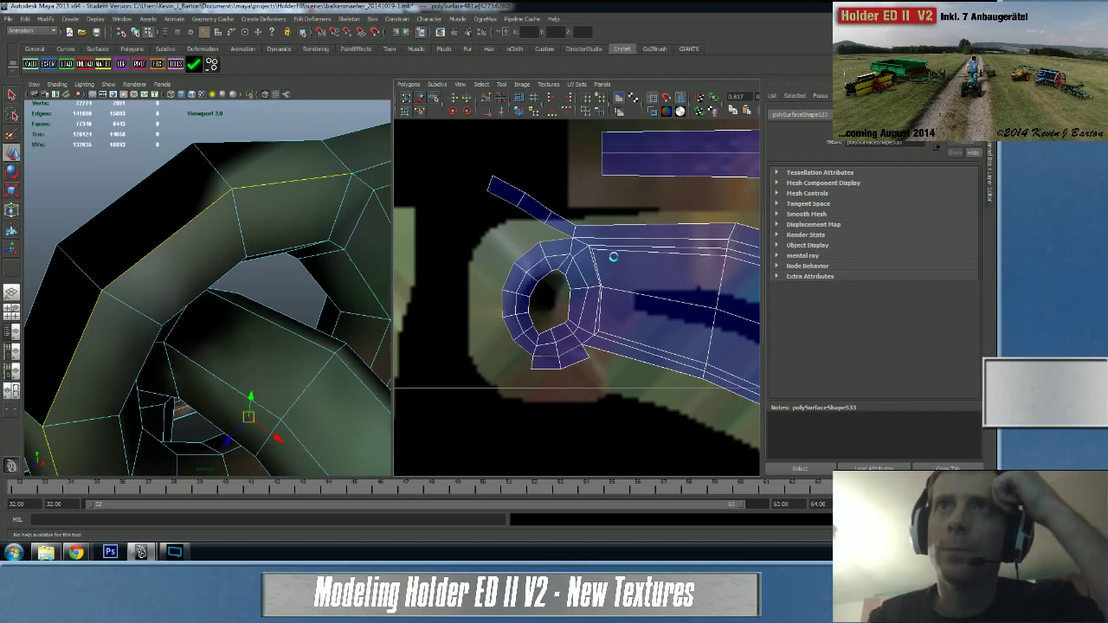
key(ctrl+m)
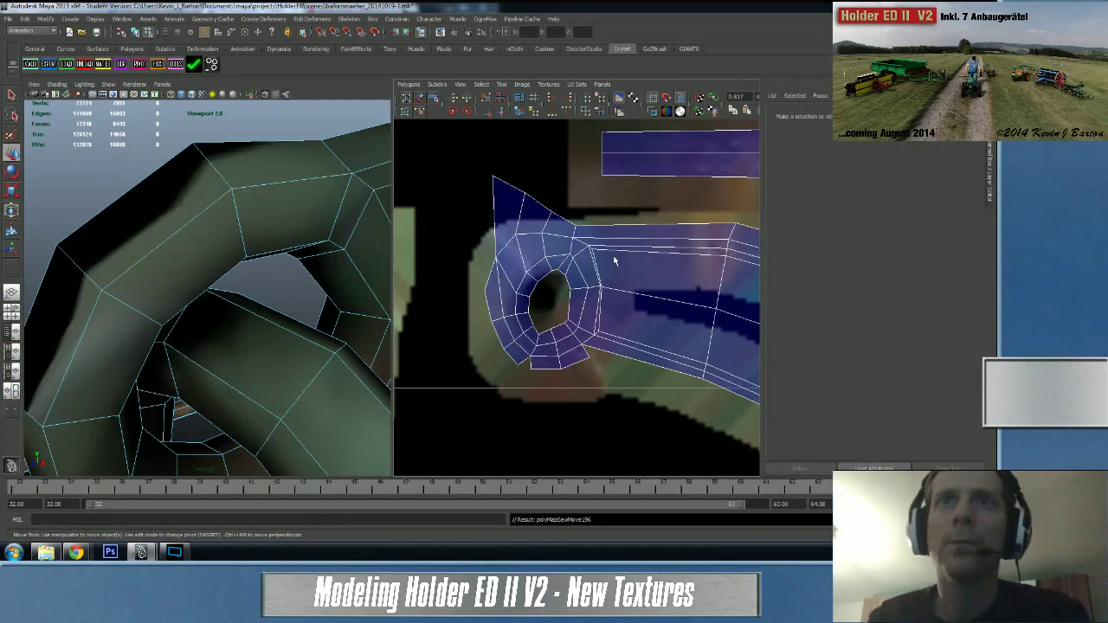
- Sew the remaining open edges on the ring's outer border, at its upper corner and lower end
click(496, 244)
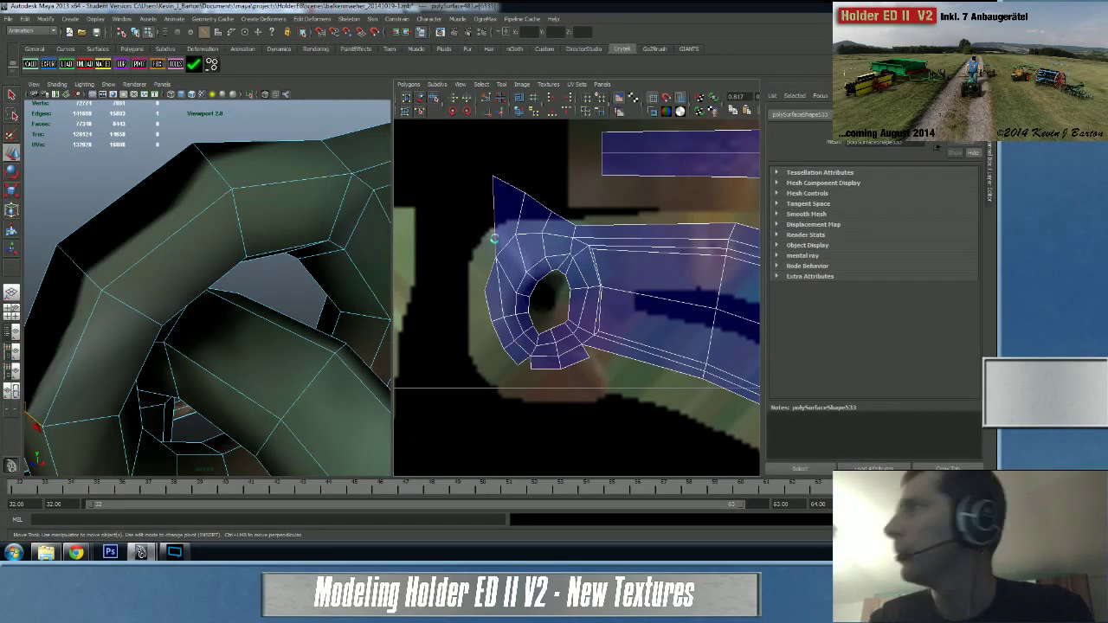
key(ctrl+m)
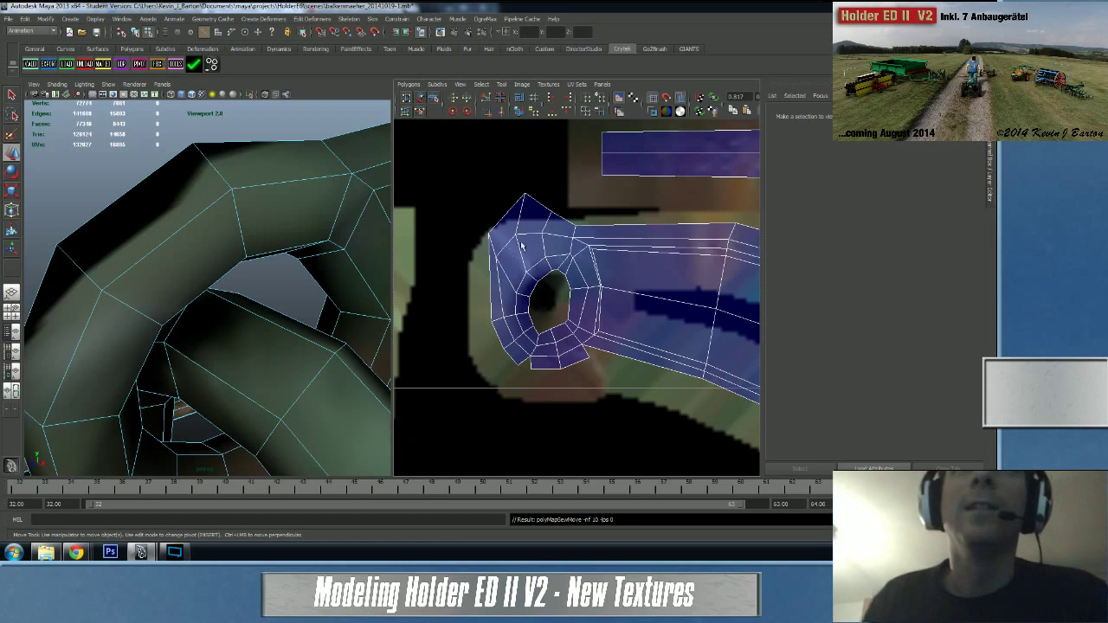
click(527, 364)
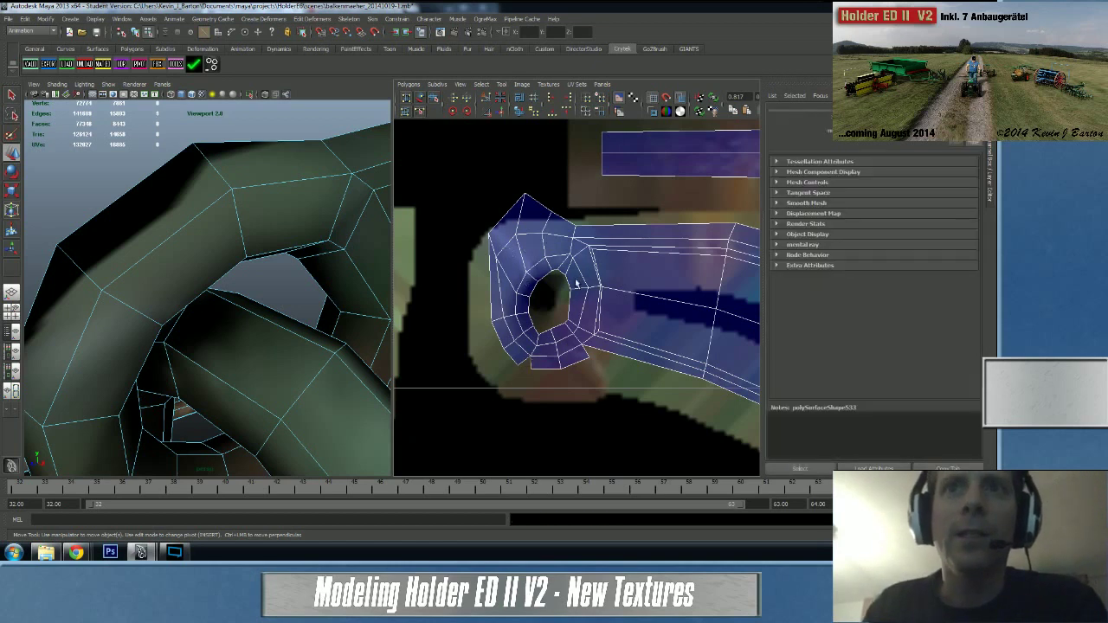
key(g)
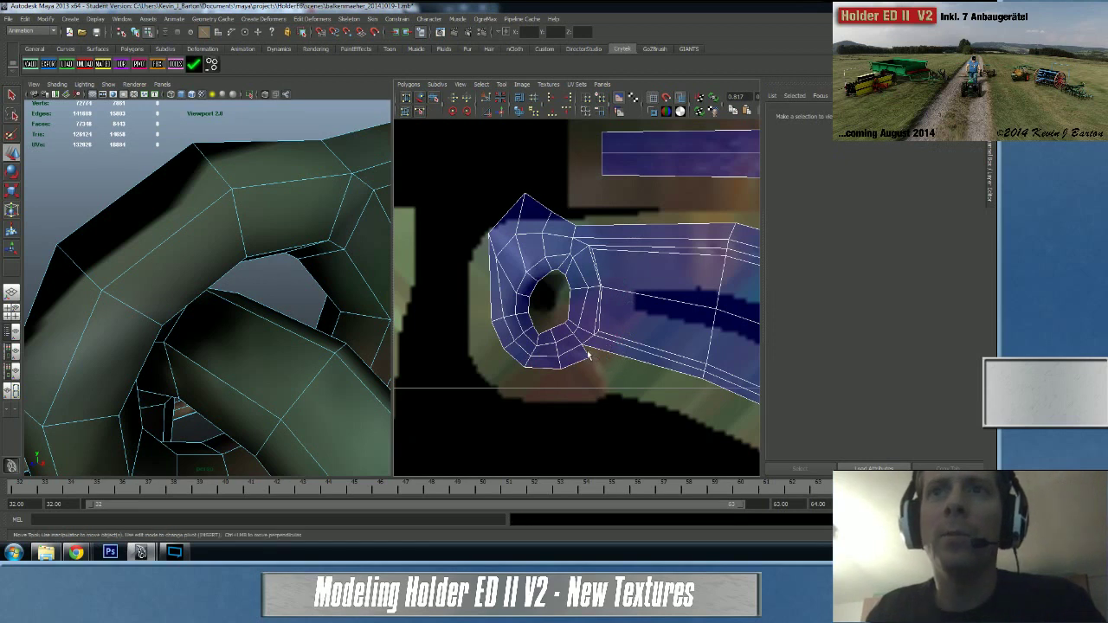
- Examine the arm shell's UVs along the lower border and around the end ring
click(623, 372)
alt+middle_drag(644, 346, 555, 271)
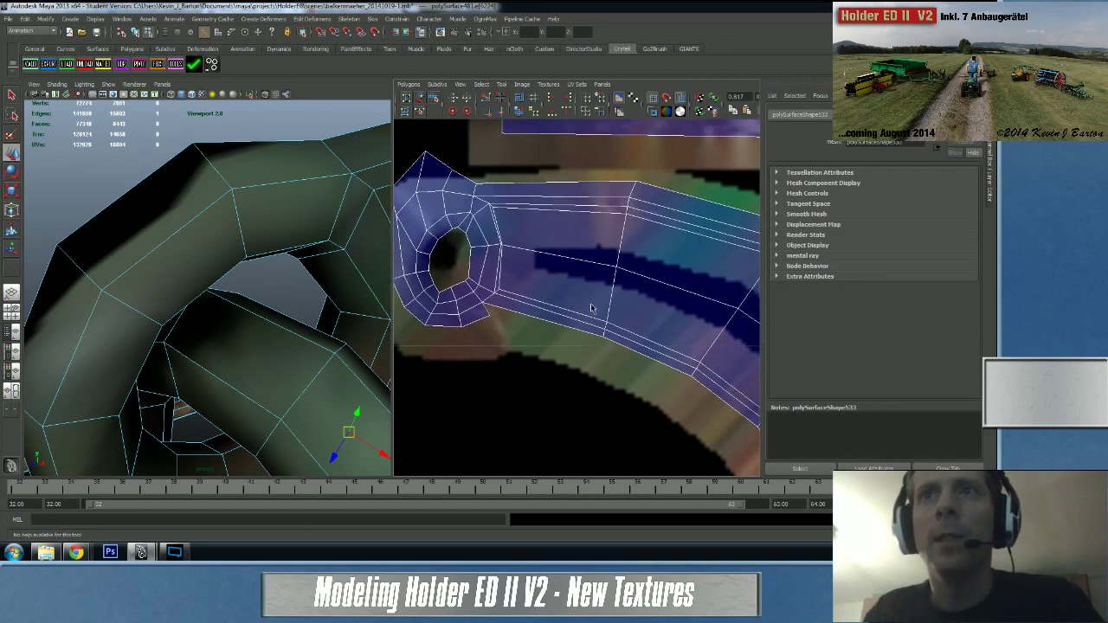
alt+right_drag(592, 309, 482, 303)
alt+middle_drag(585, 317, 501, 203)
alt+right_drag(612, 287, 556, 292)
alt+middle_drag(606, 344, 583, 243)
alt+middle_drag(551, 192, 652, 356)
scroll(568, 286, up, 1)
scroll(568, 285, down, 1)
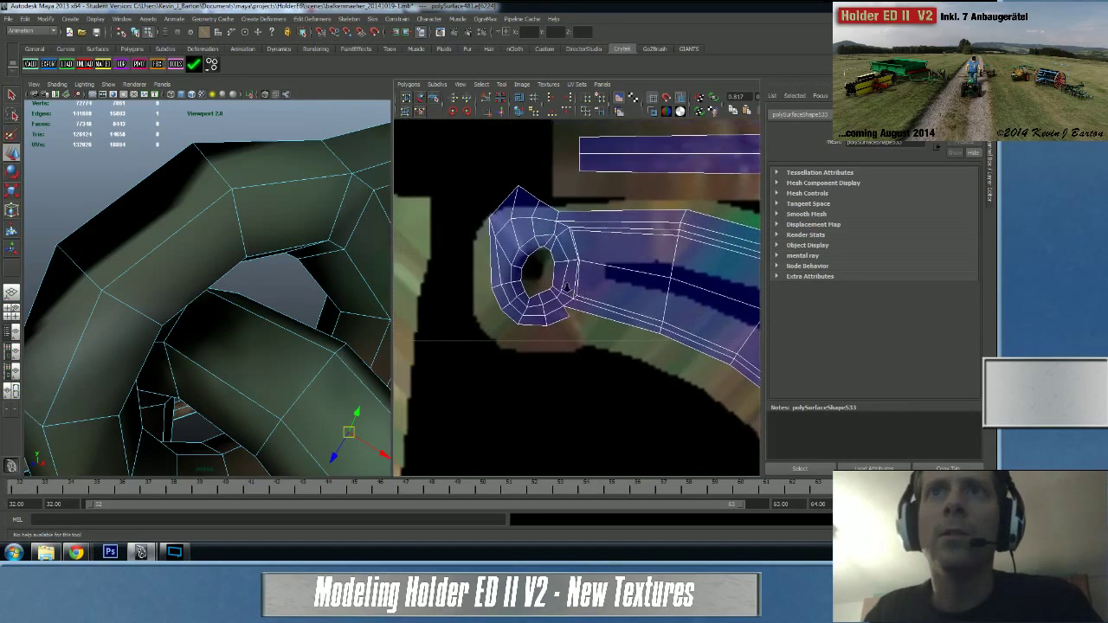
scroll(568, 277, up, 2)
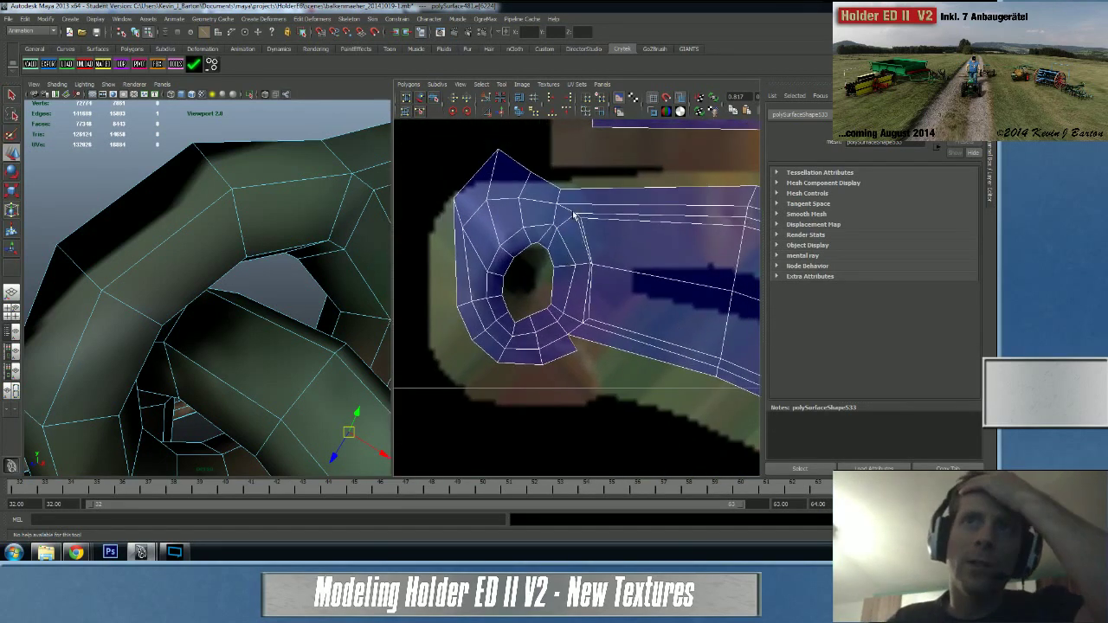
- Reposition the UV points where the ring meets the arm to even out the narrow faces
drag(591, 237, 593, 240)
right_drag(579, 216, 611, 221)
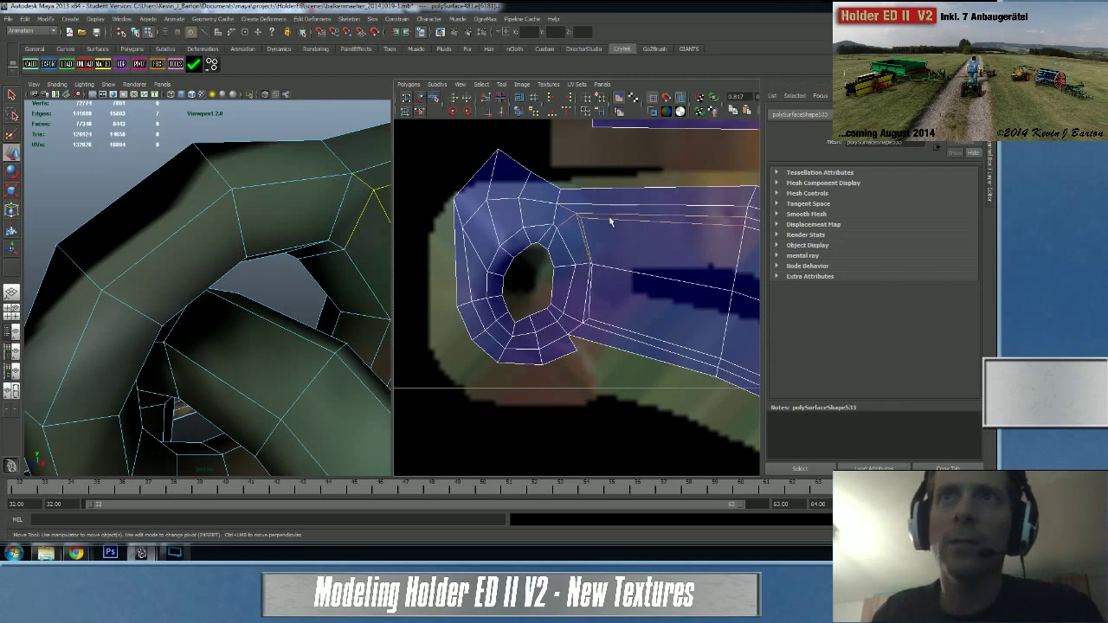
mouse_move(572, 213)
mouse_down()
mouse_move(595, 234)
mouse_move(574, 223)
mouse_up()
click(589, 263)
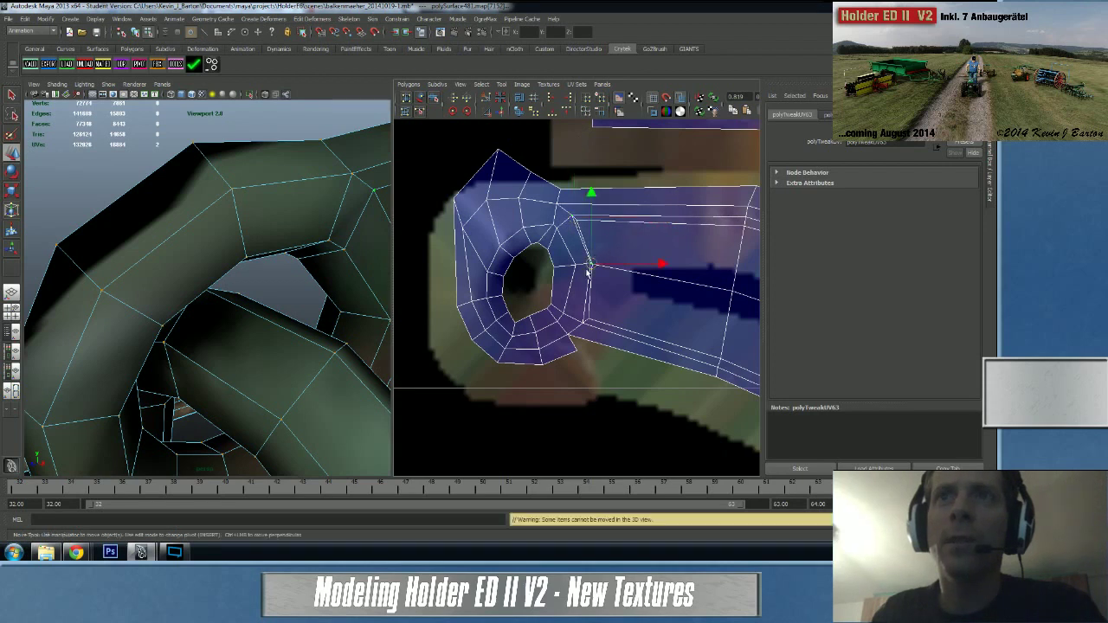
click(582, 317)
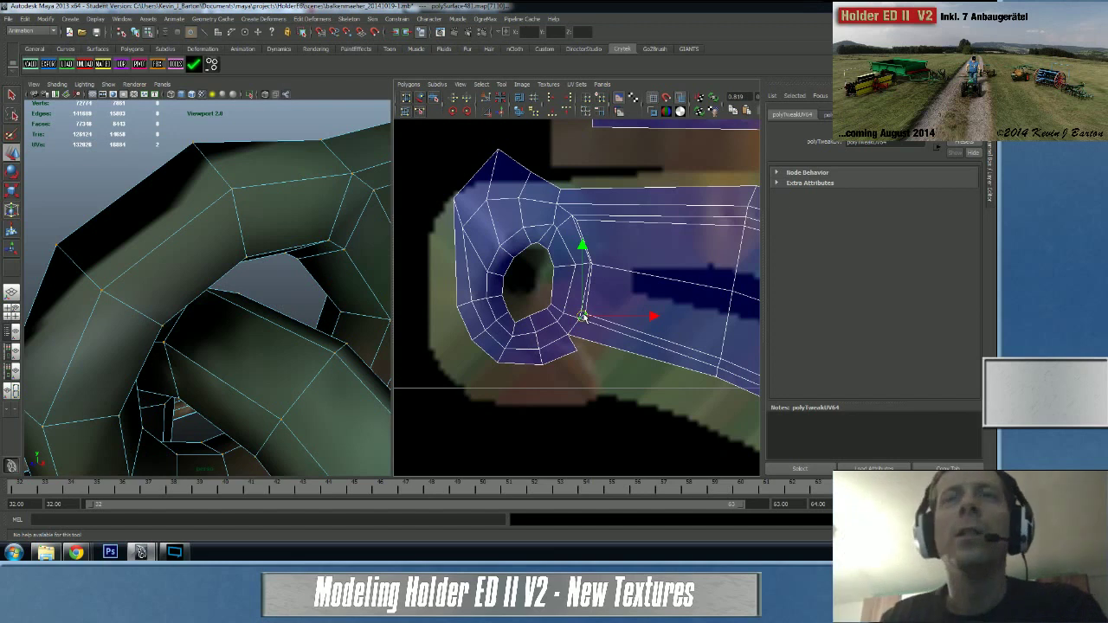
- Move the protruding corner UVs of the ring's outer border inward to round its outline
drag(505, 158, 446, 227)
click(454, 194)
scroll(520, 183, down, 3)
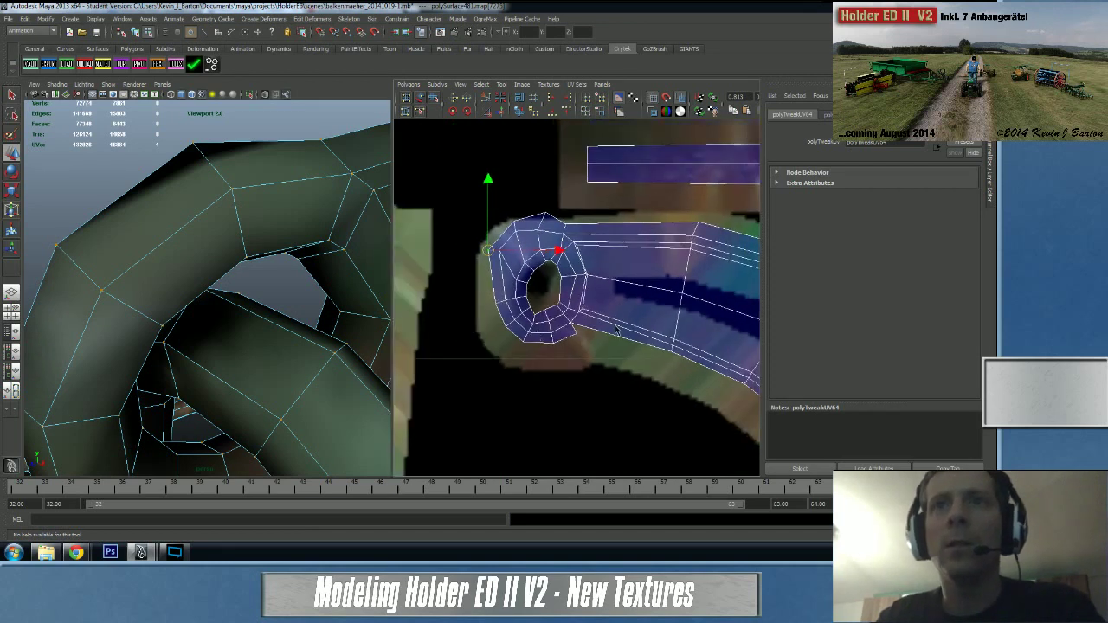
- Select the edge loop along the underside of the curved arm and join its UVs with Move and Sew
click(552, 310)
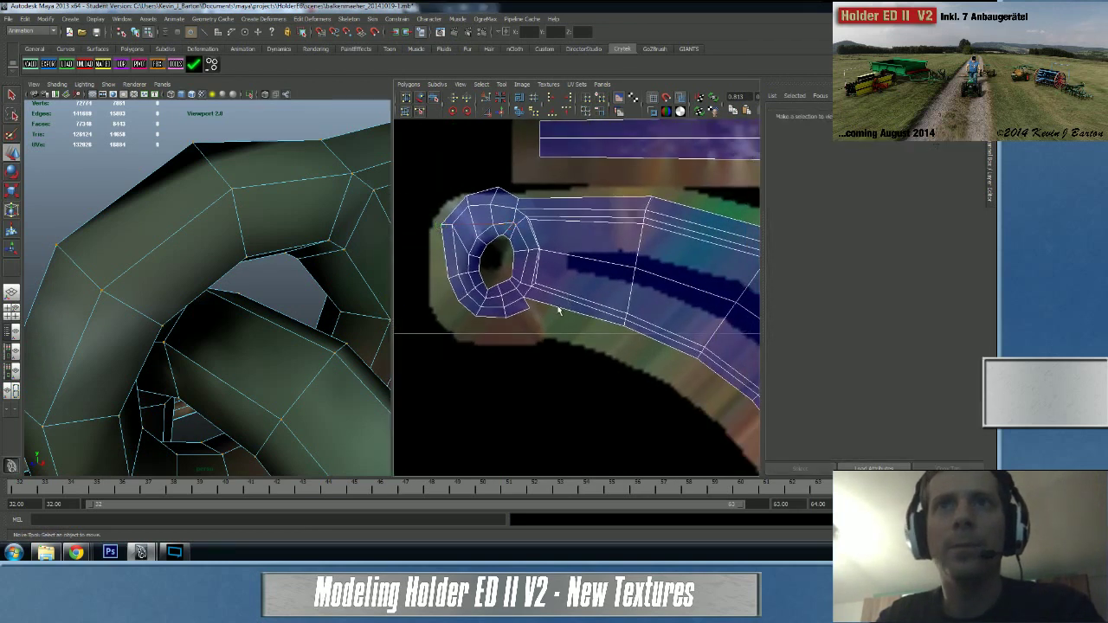
right_click(559, 310)
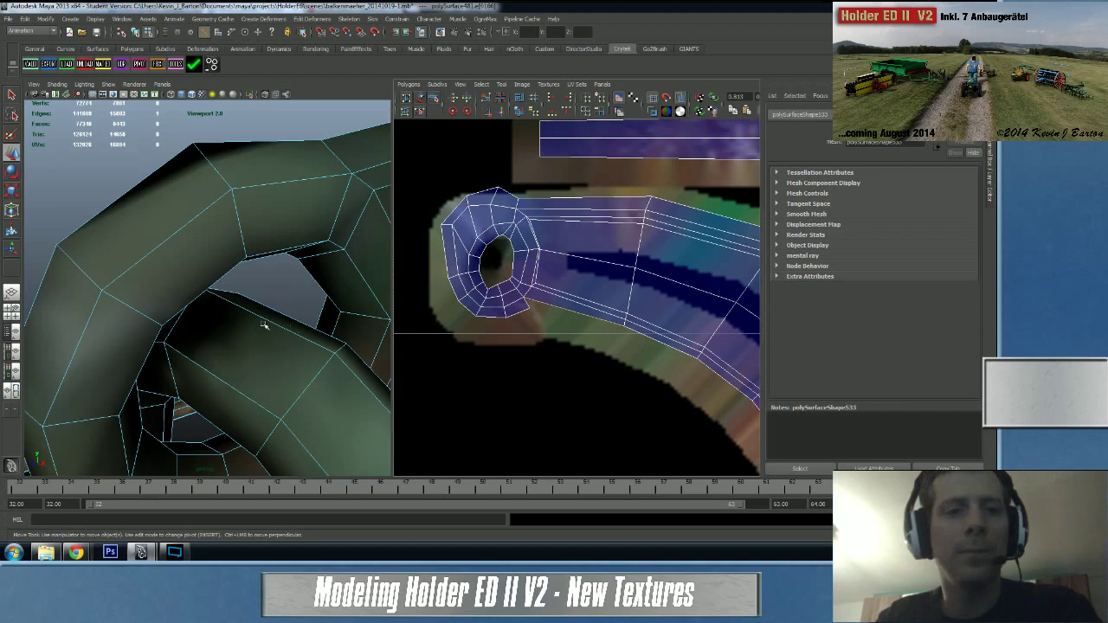
key(f)
alt+drag(264, 325, 250, 301)
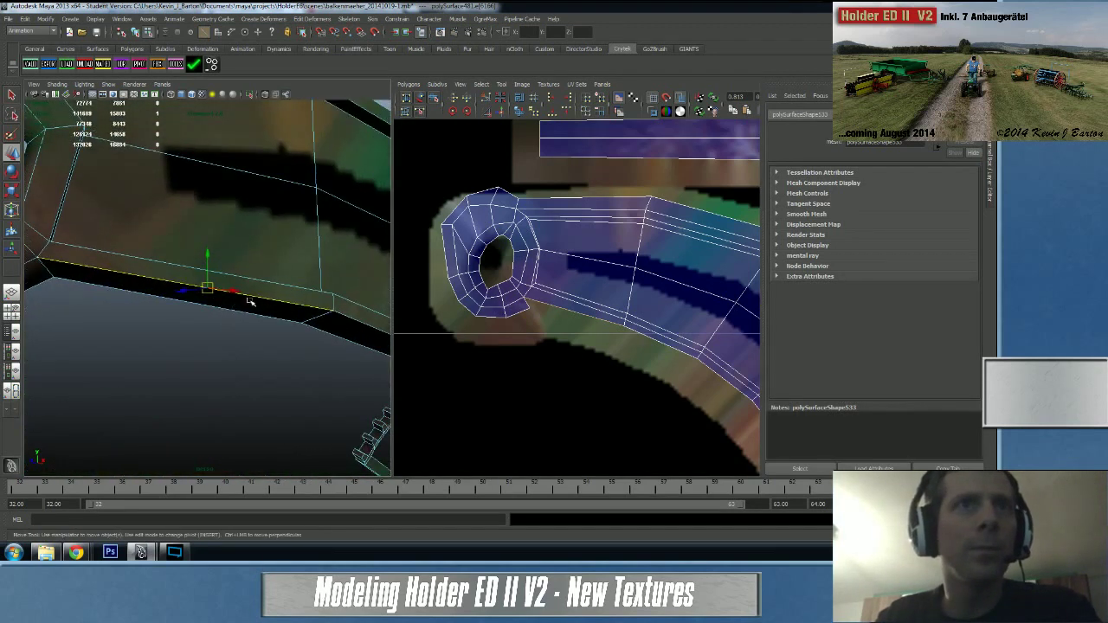
double_click(256, 298)
alt+middle_drag(664, 355, 509, 239)
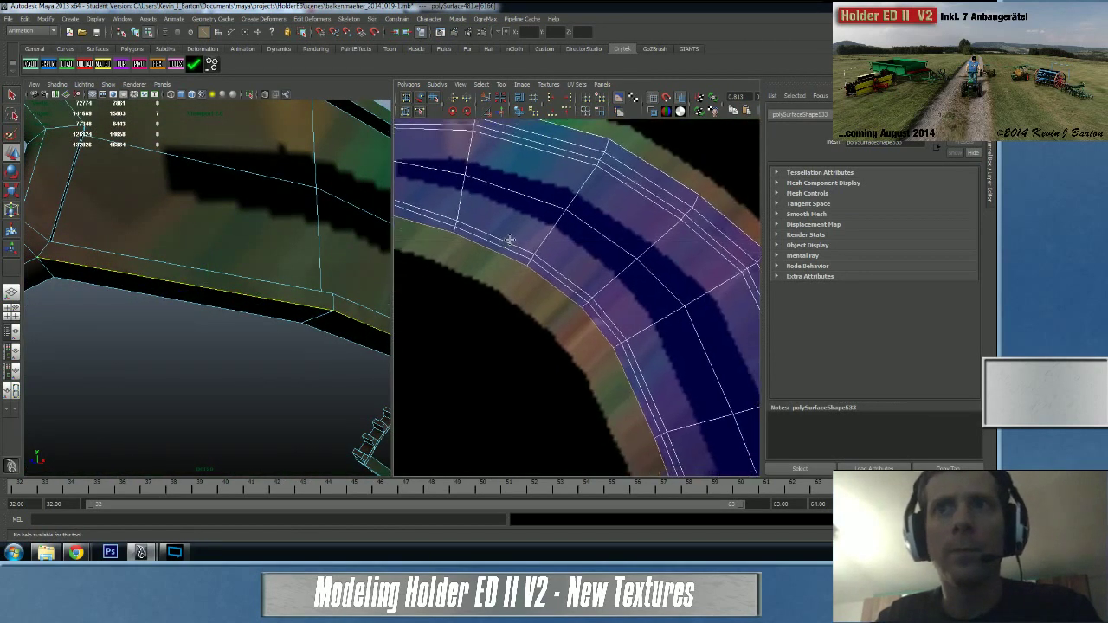
alt+right_drag(509, 239, 499, 282)
scroll(498, 281, down, 4)
scroll(463, 353, up, 1)
right_drag(590, 376, 592, 348)
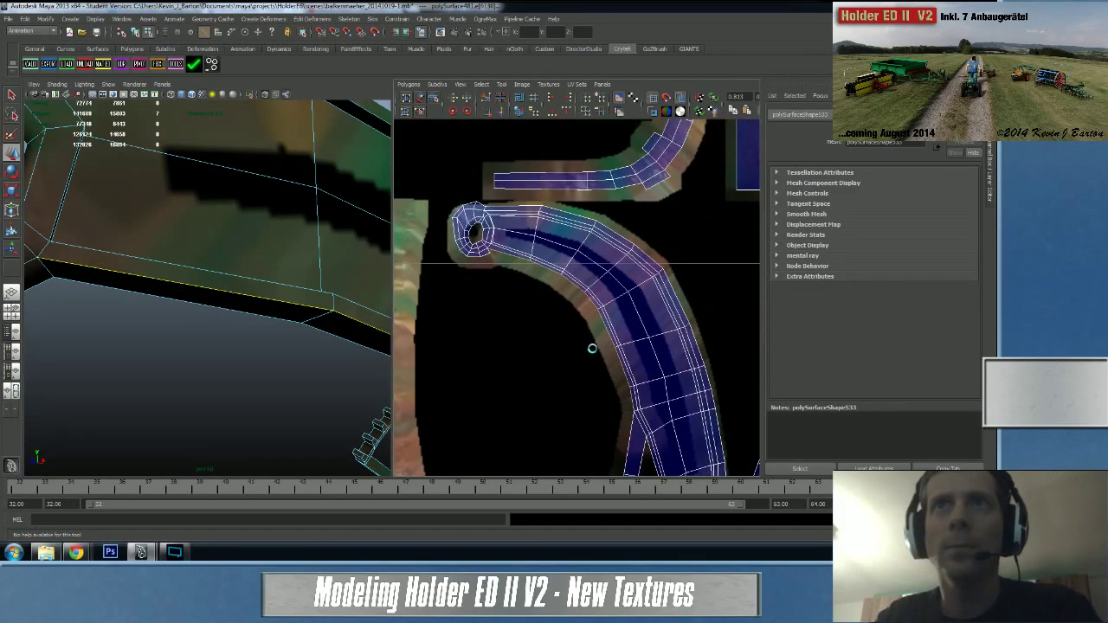
- Select all UVs of the tangled arm shell and unfold them
alt+middle_drag(594, 353, 720, 362)
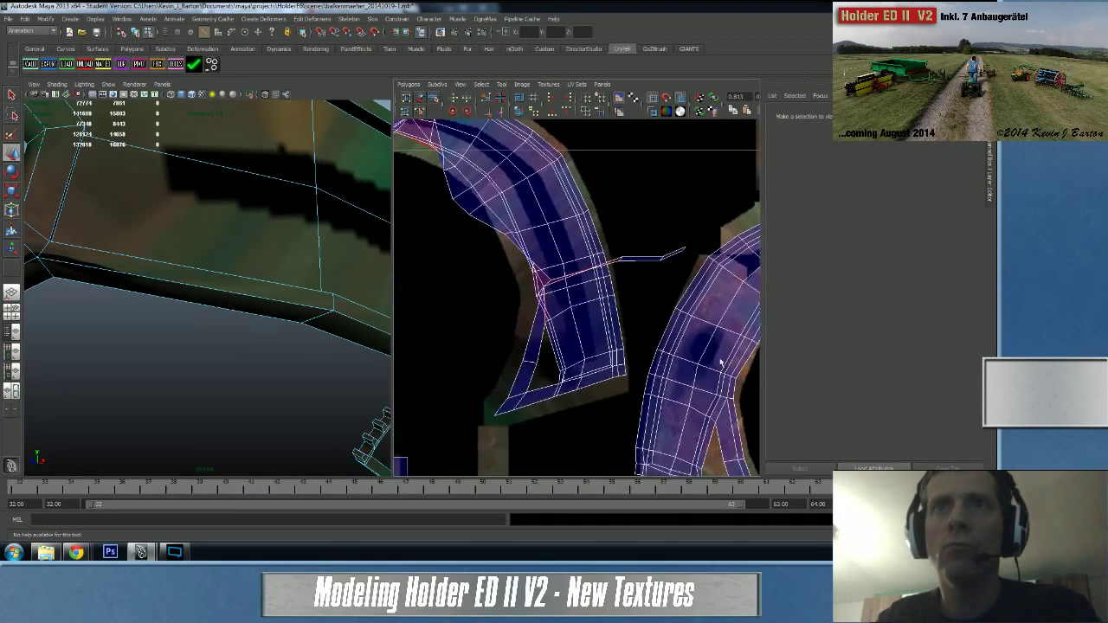
alt+middle_drag(545, 282, 597, 322)
alt+right_drag(596, 322, 660, 329)
alt+middle_drag(581, 299, 735, 438)
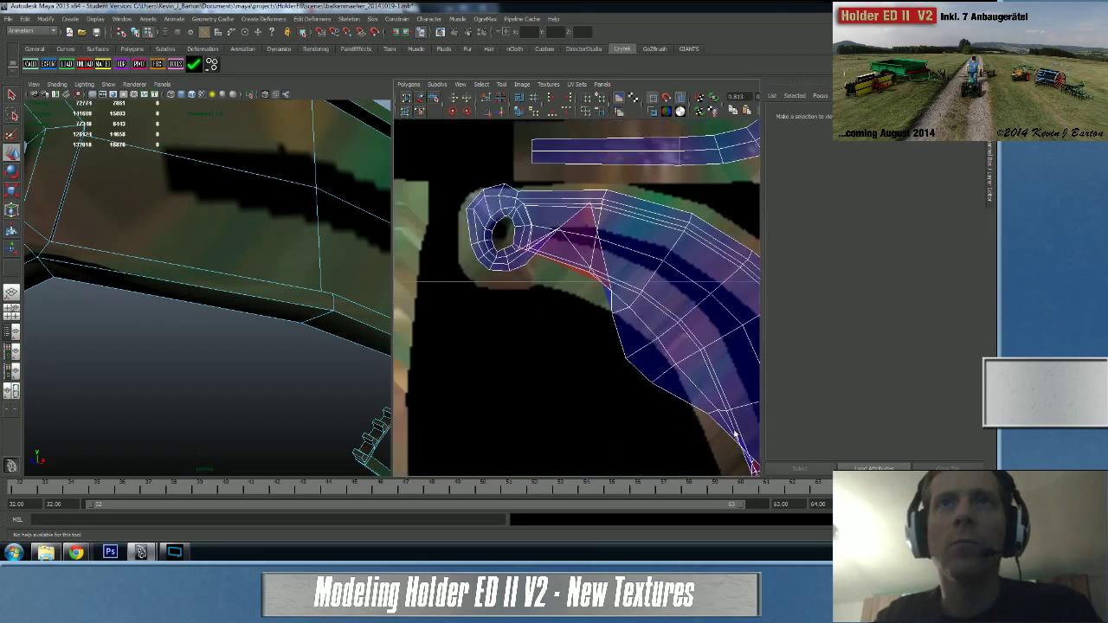
alt+middle_drag(546, 284, 556, 300)
right_drag(596, 232, 571, 245)
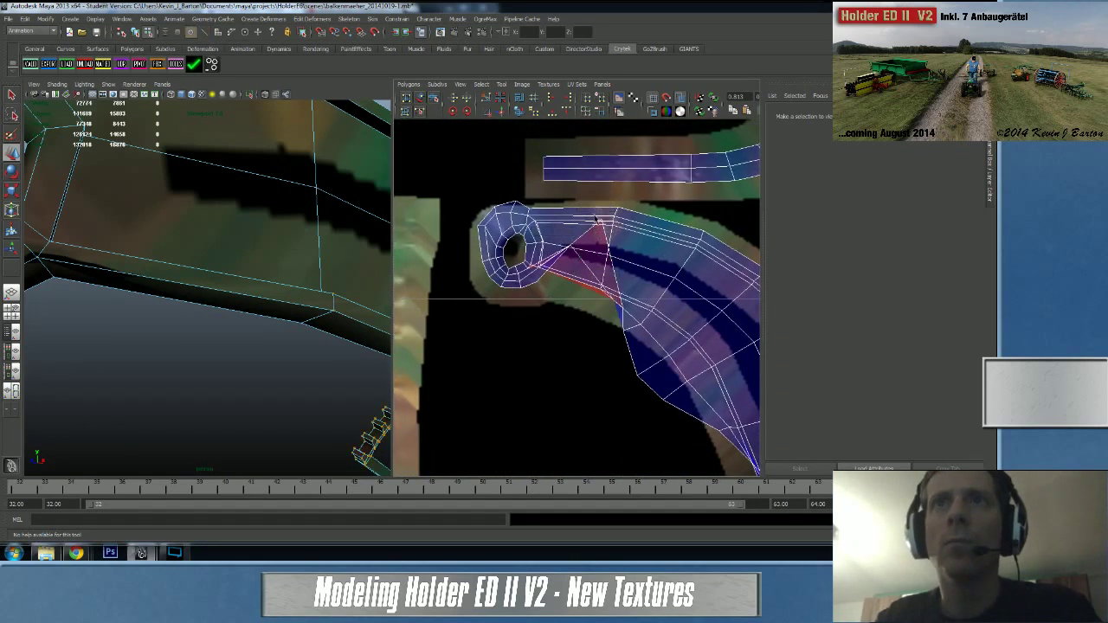
drag(595, 218, 611, 230)
ctrl+right_drag(605, 260, 636, 250)
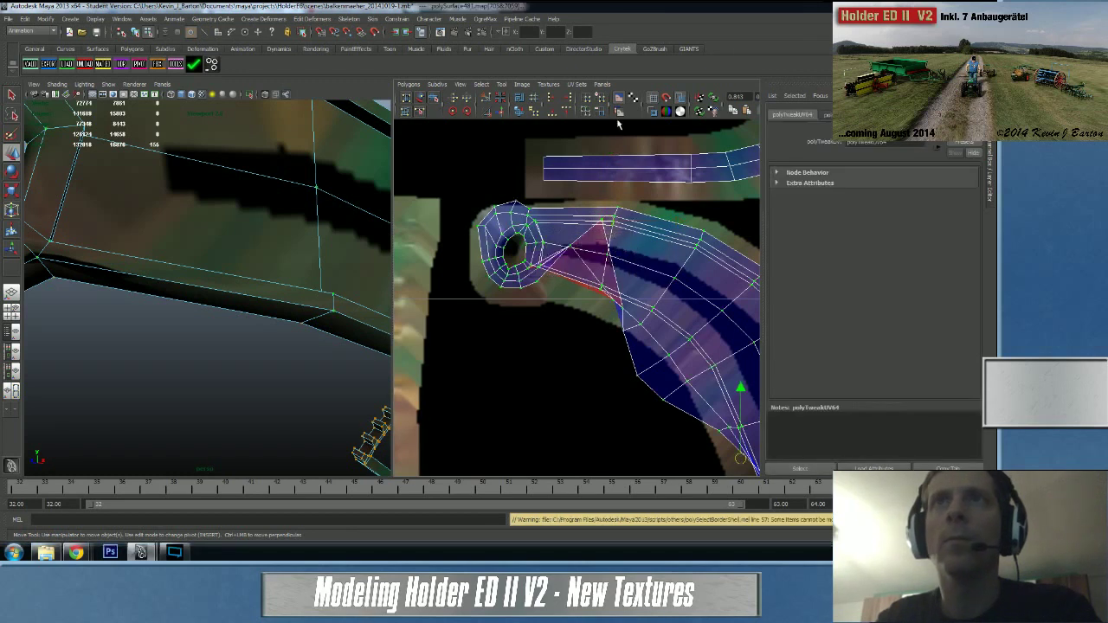
click(518, 110)
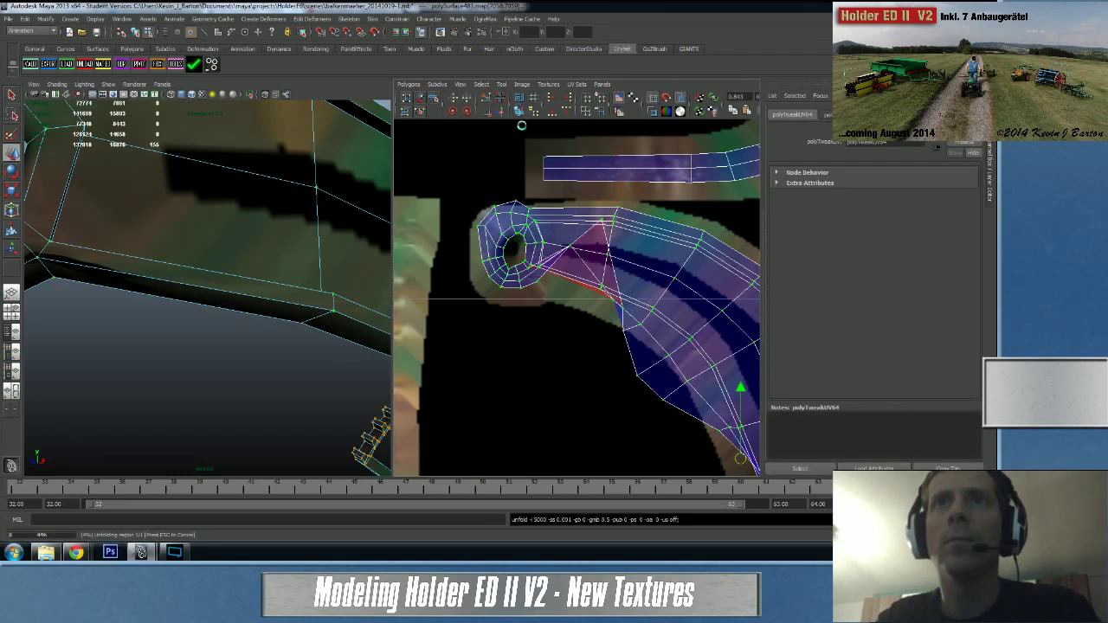
- Even out the unfolded arm shell's UVs with the Smooth UV tool
alt+middle_drag(649, 313, 549, 193)
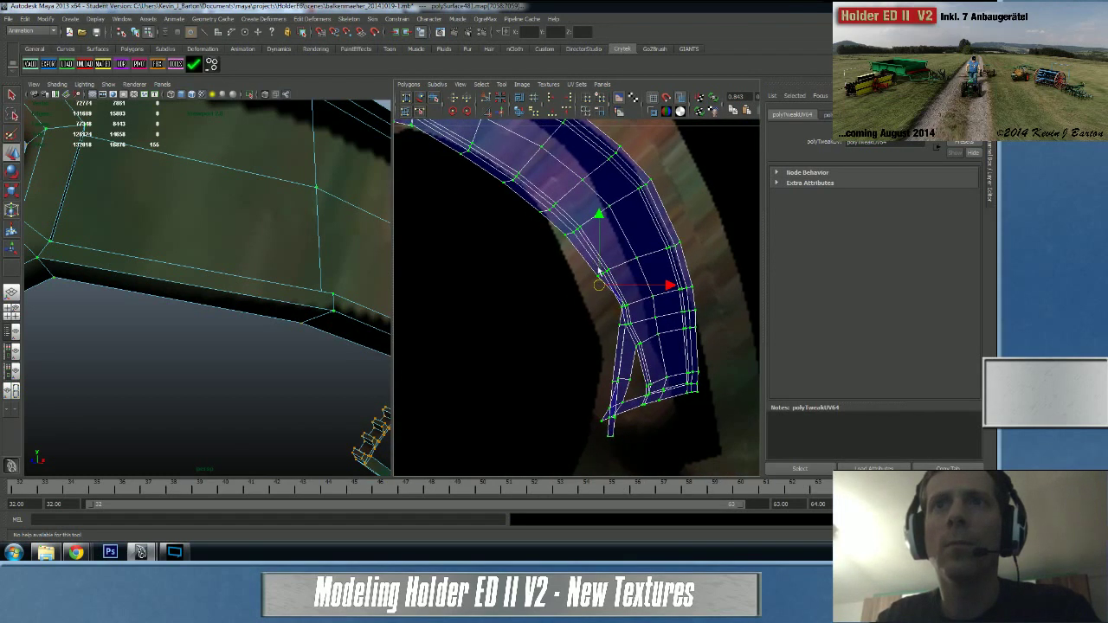
alt+middle_drag(583, 258, 649, 353)
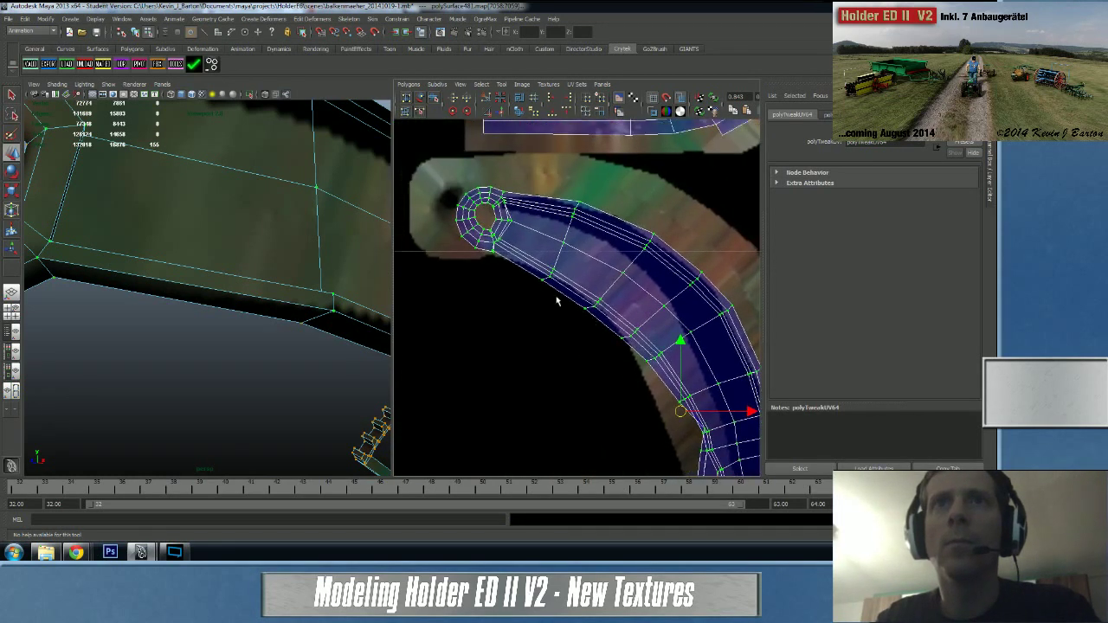
click(433, 96)
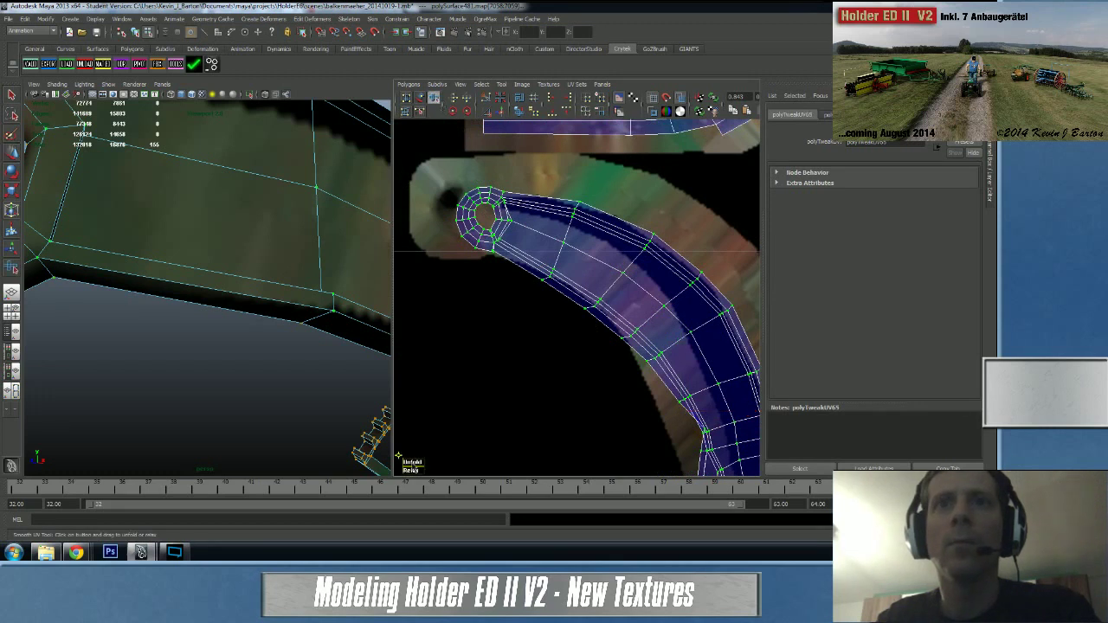
drag(588, 460, 592, 425)
- Select the edge on the inner side of the curved arm's lower end and join its UVs with Move and Sew
alt+middle_drag(622, 404, 547, 252)
scroll(558, 279, up, 3)
right_drag(631, 296, 651, 310)
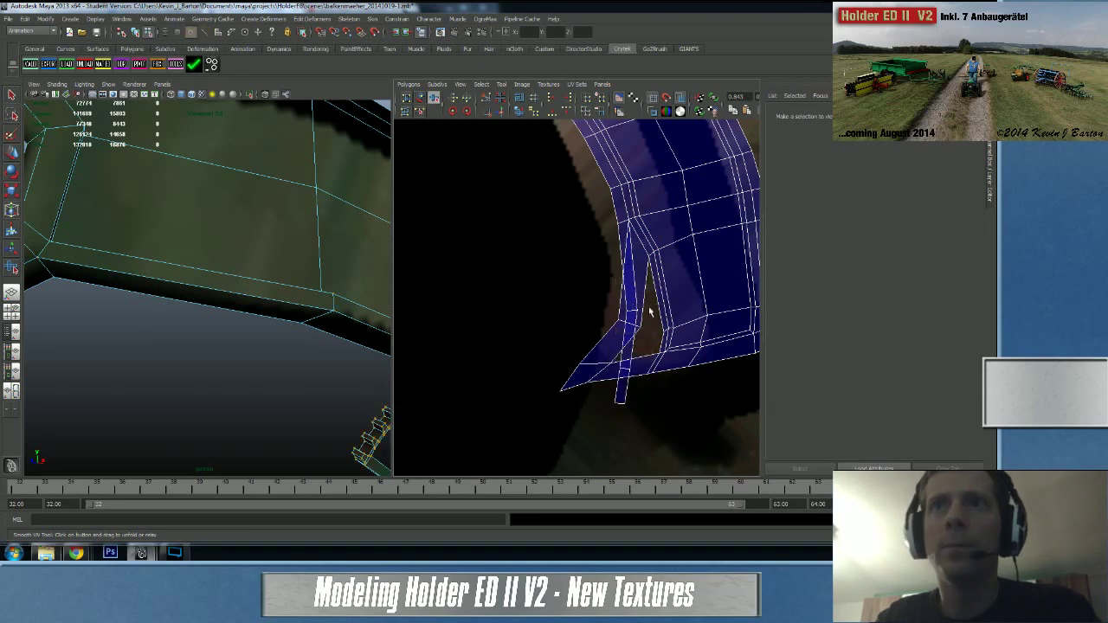
drag(604, 304, 644, 344)
scroll(644, 348, up, 5)
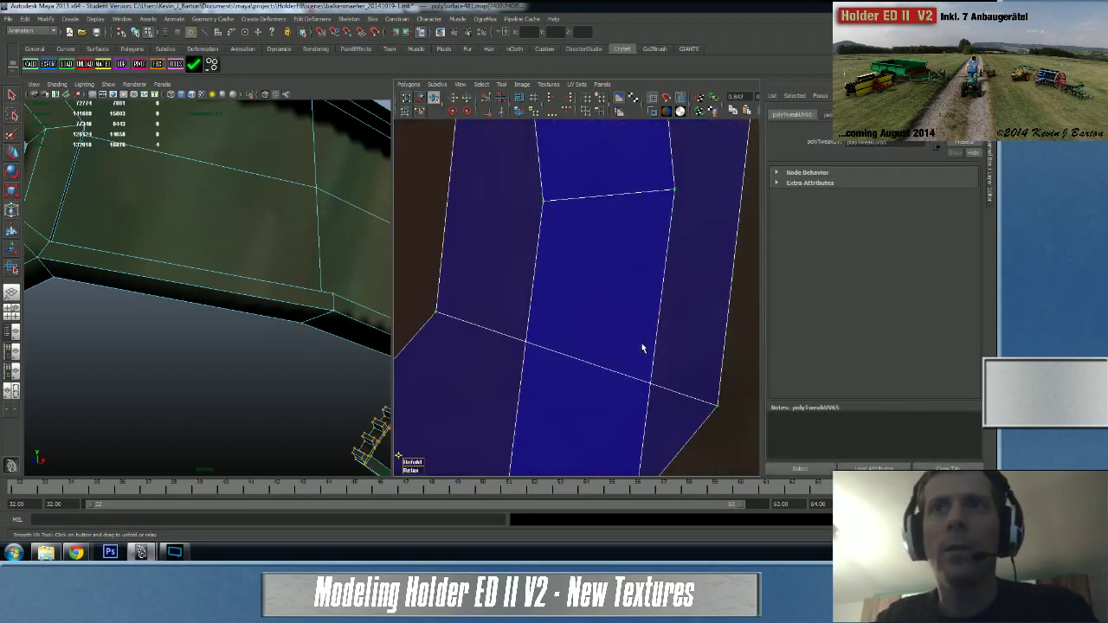
right_drag(451, 331, 453, 294)
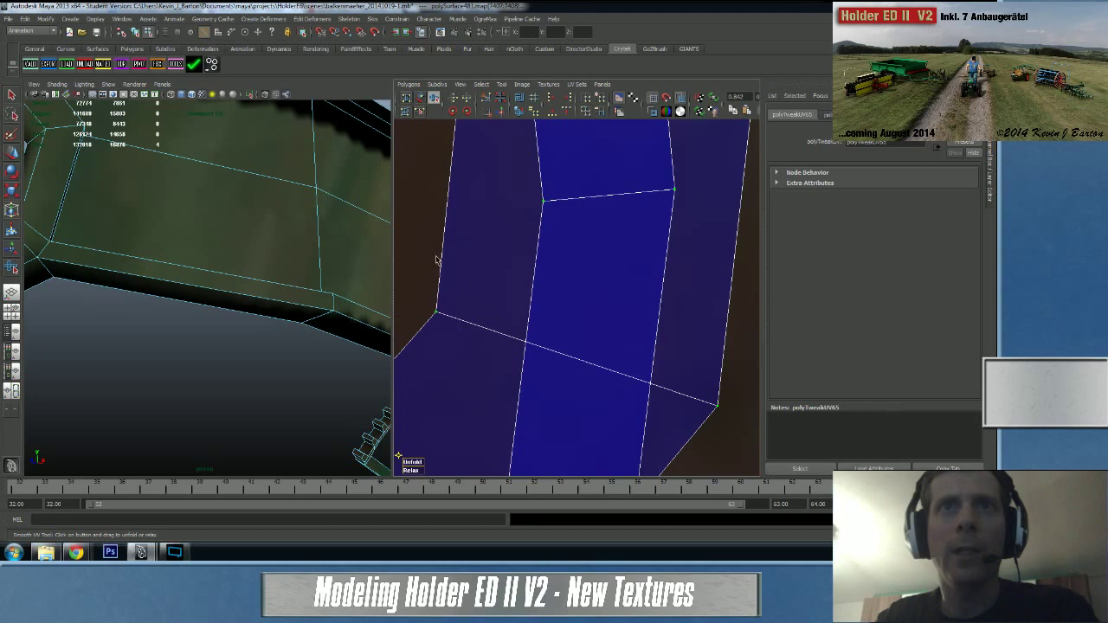
scroll(442, 262, down, 6)
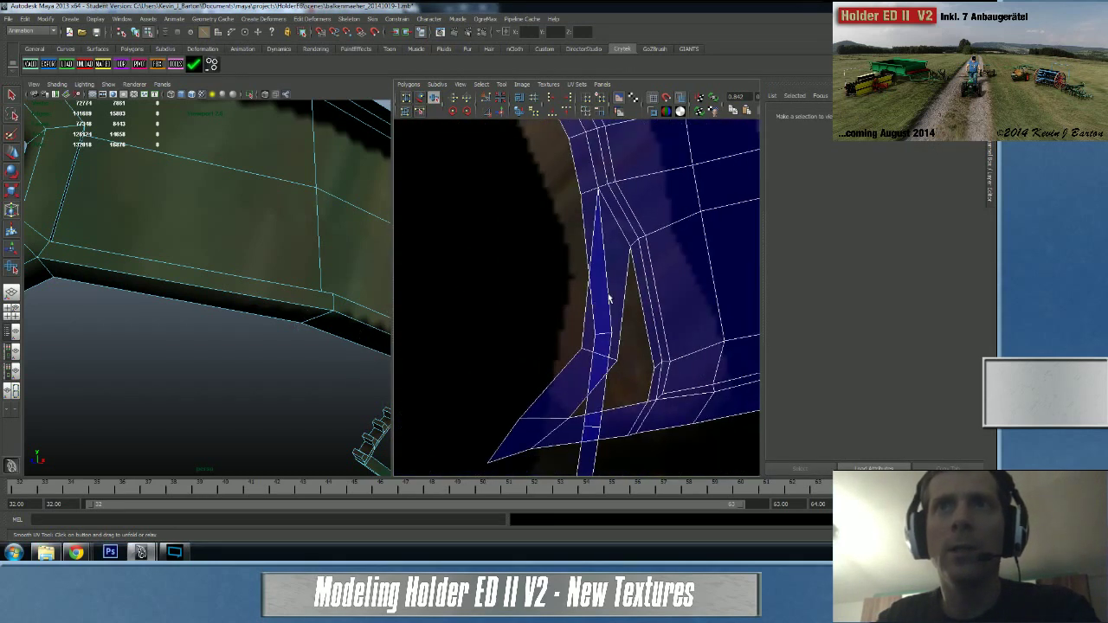
alt+right_drag(265, 217, 232, 270)
alt+middle_drag(322, 305, 304, 290)
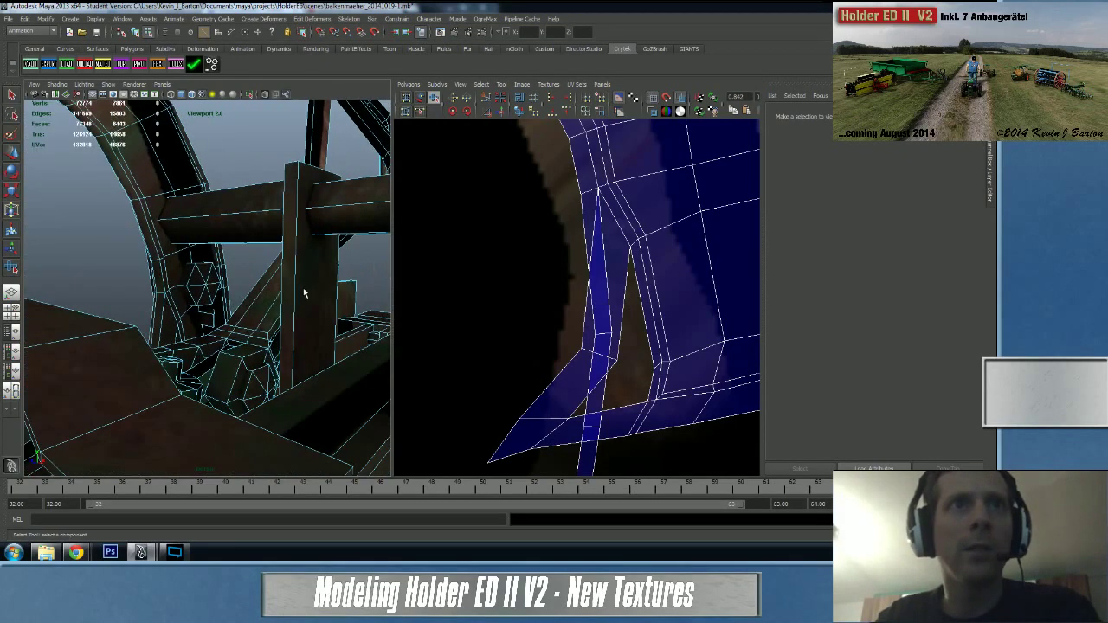
click(165, 290)
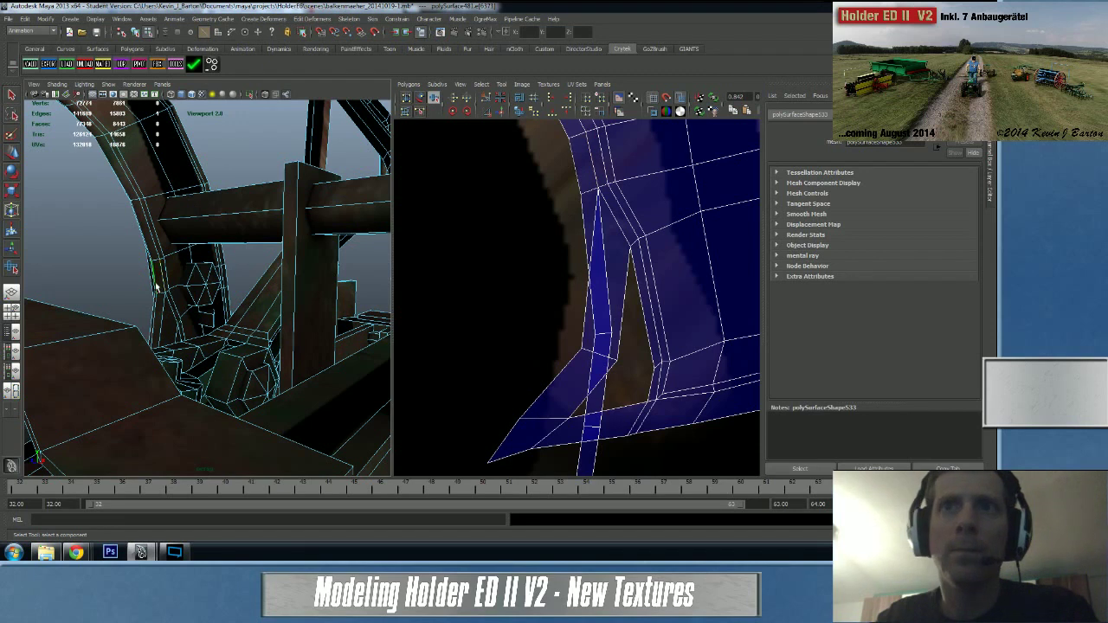
click(163, 309)
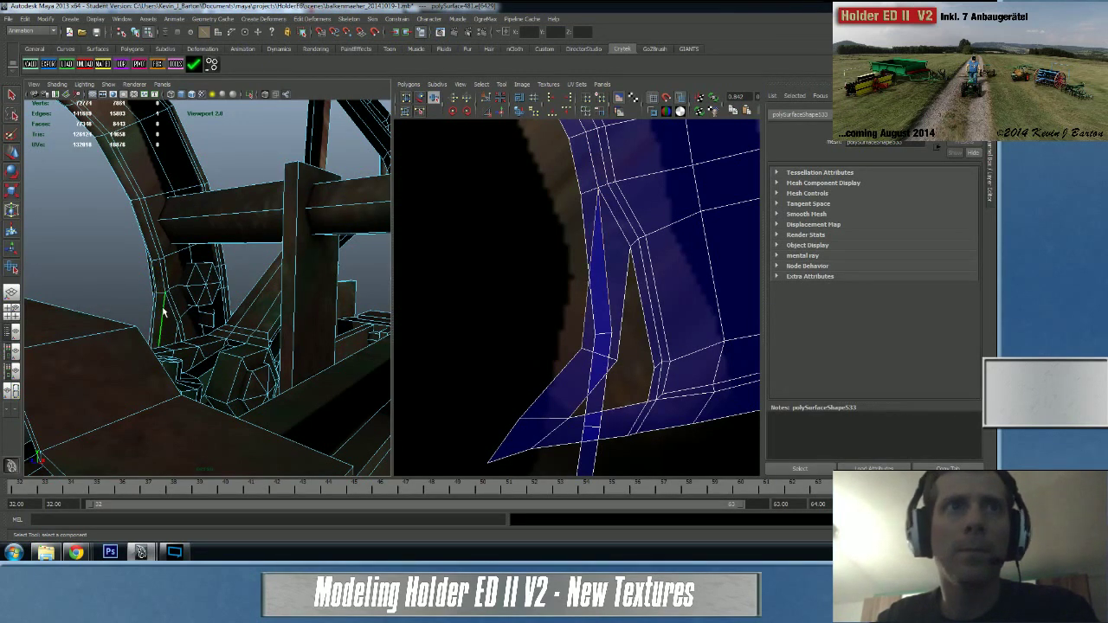
shift+right_drag(567, 317, 564, 301)
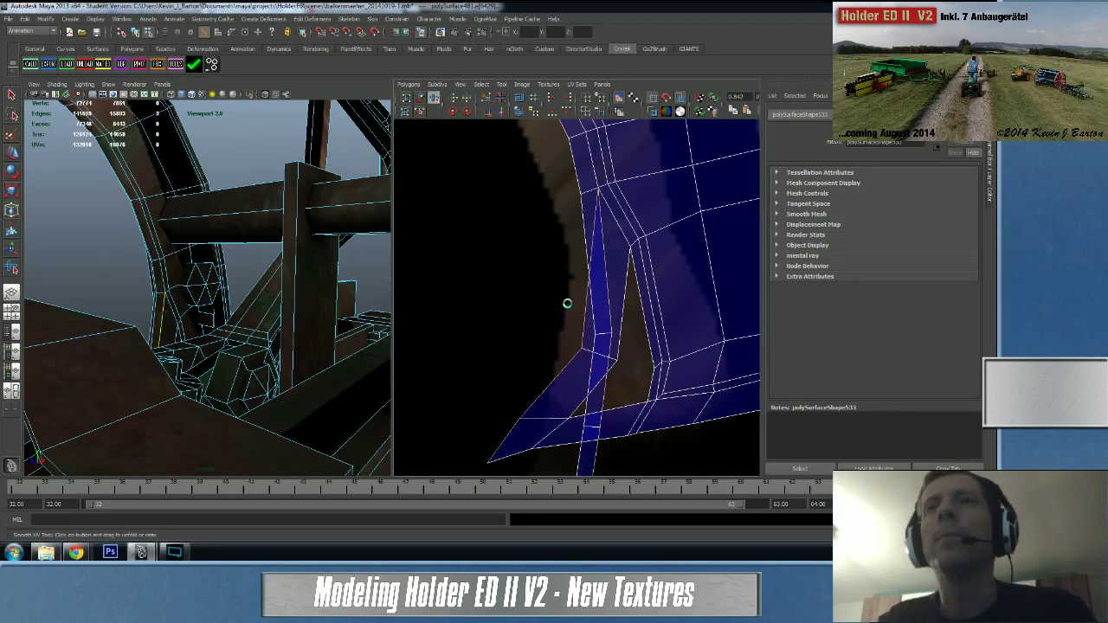
- Expand the selection at the arm's lower end to the whole shell and unfold it
alt+right_drag(638, 349, 486, 339)
right_drag(649, 316, 680, 315)
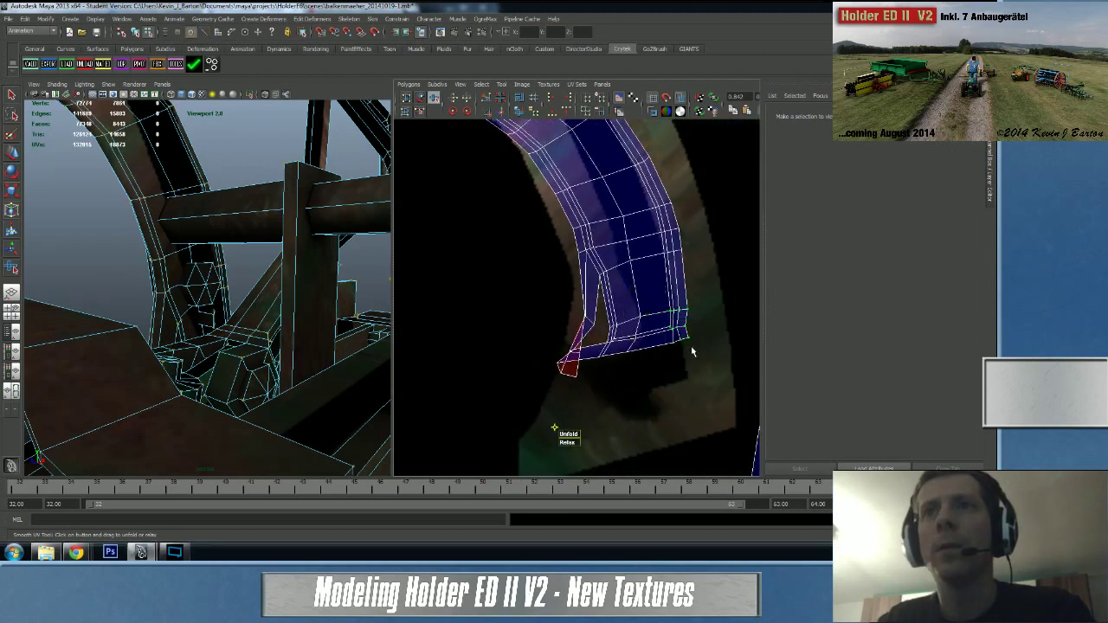
drag(694, 350, 666, 303)
ctrl+right_drag(631, 254, 666, 255)
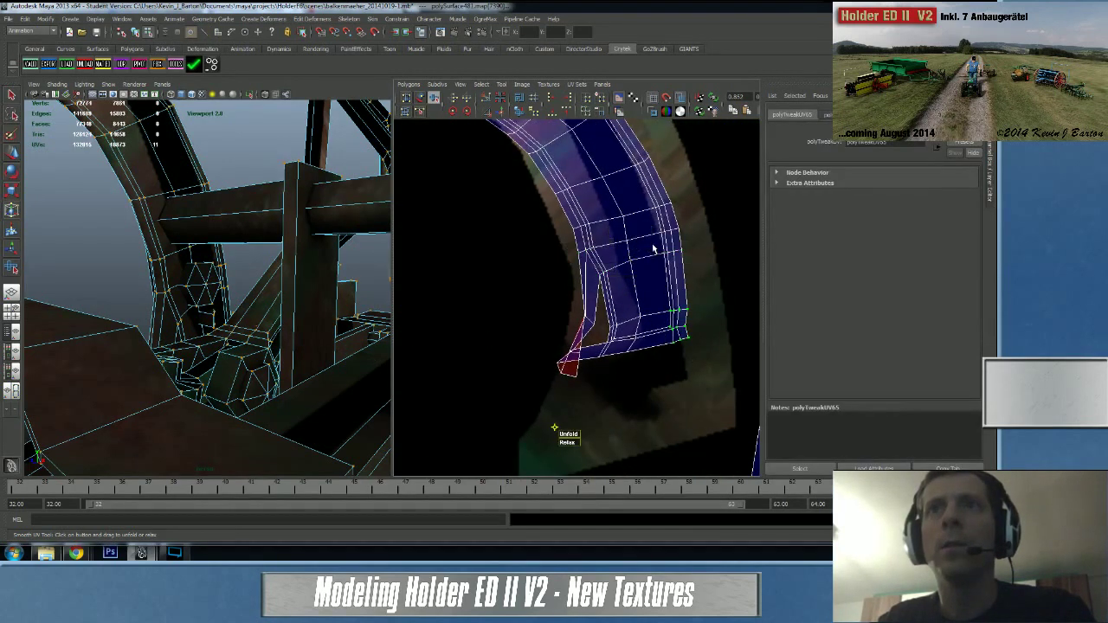
click(519, 110)
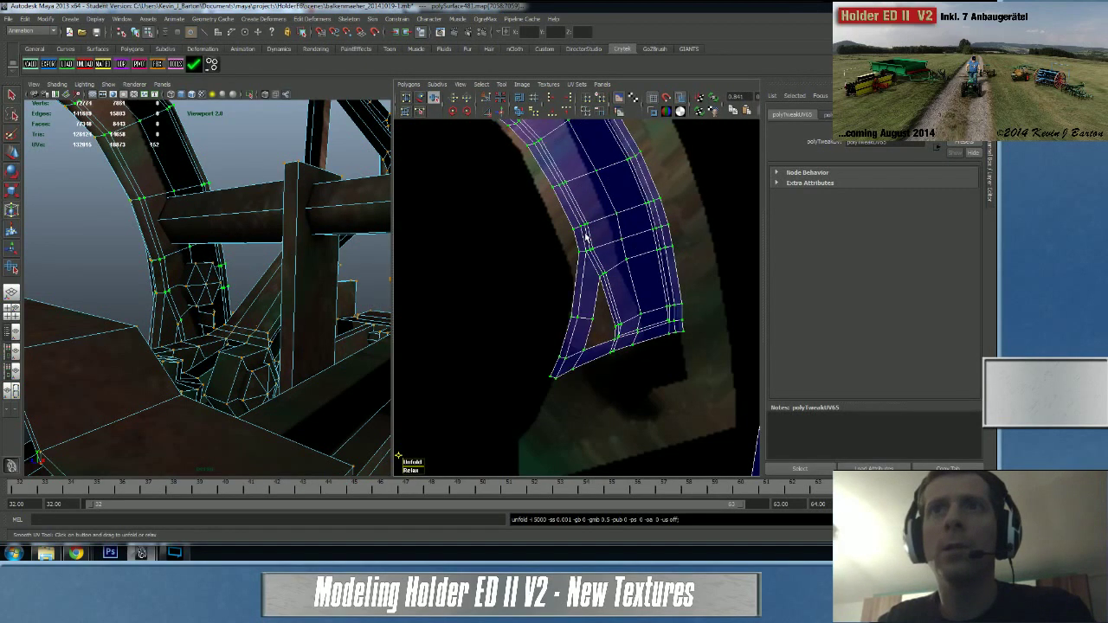
- Scale up the arm shell to match the size of the opposite arm side's shell
alt+right_drag(639, 266, 510, 228)
alt+middle_drag(510, 227, 422, 236)
alt+middle_drag(552, 268, 599, 286)
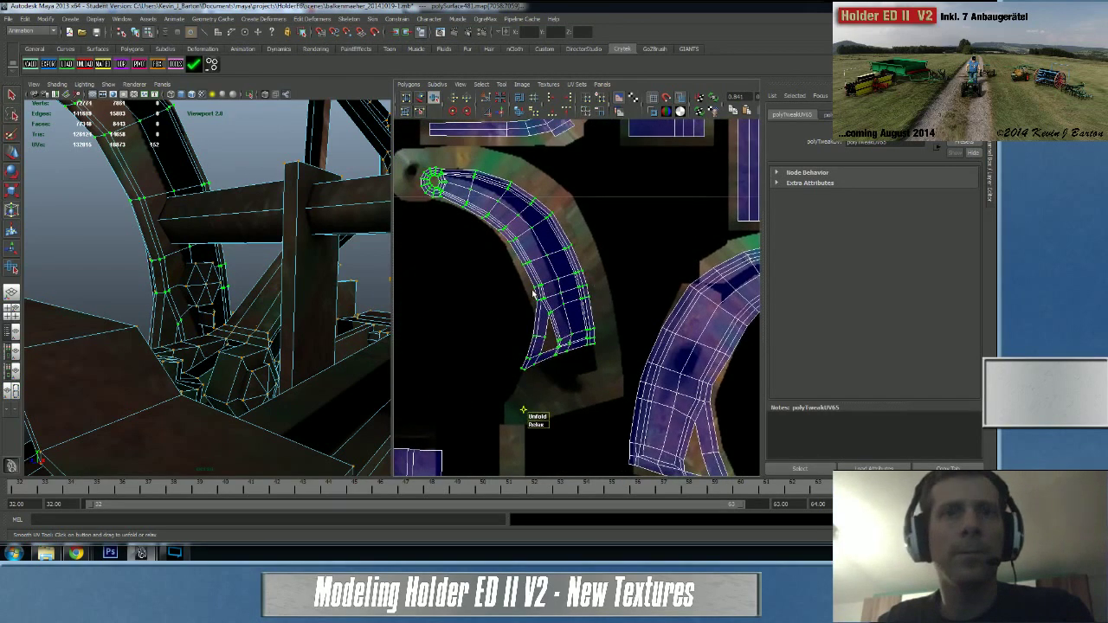
key(r)
drag(509, 271, 577, 289)
alt+right_drag(577, 289, 492, 315)
- Move the arm shell over to the opposite side's shell so that their lower ends overlap
key(w)
drag(539, 285, 678, 344)
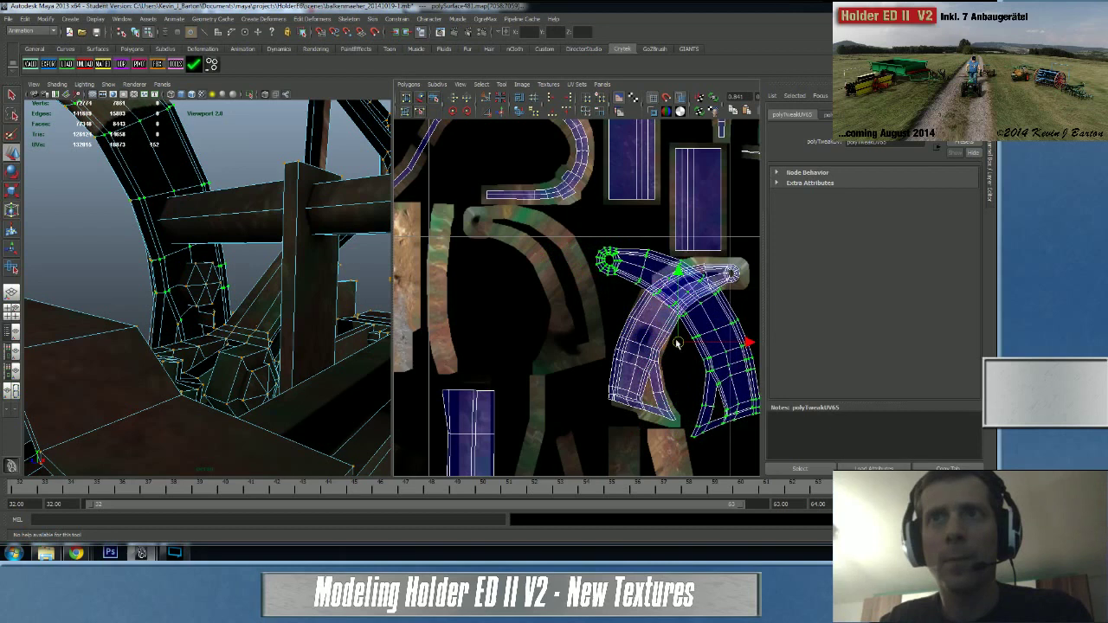
alt+middle_drag(599, 305, 493, 276)
alt+right_drag(492, 277, 604, 314)
drag(591, 324, 457, 302)
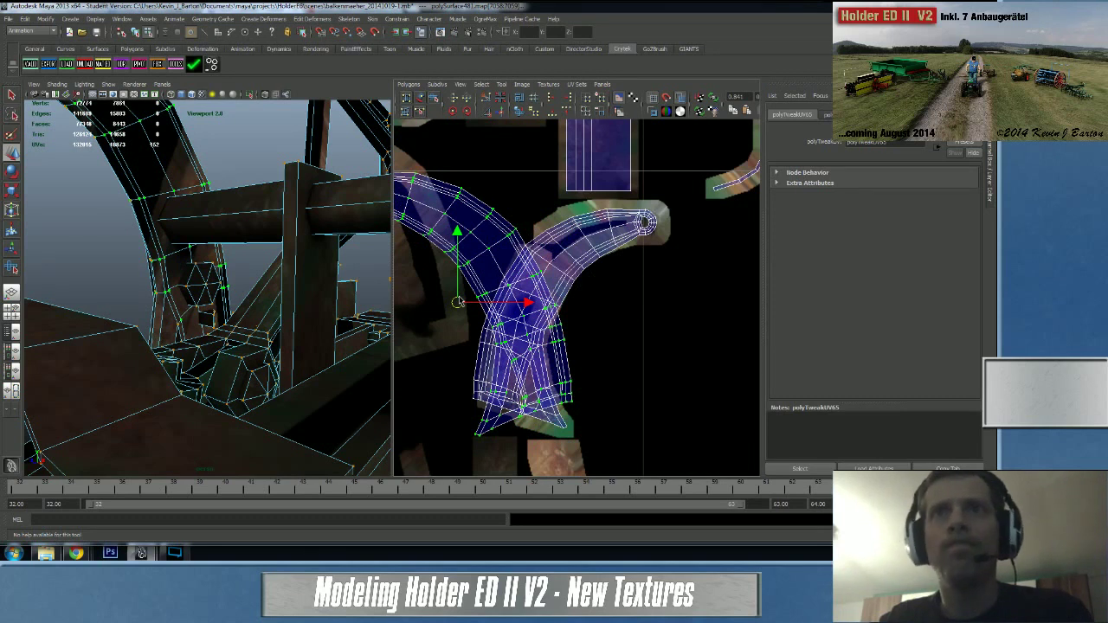
mouse_move(457, 302)
mouse_down()
mouse_move(533, 304)
mouse_move(475, 302)
mouse_up()
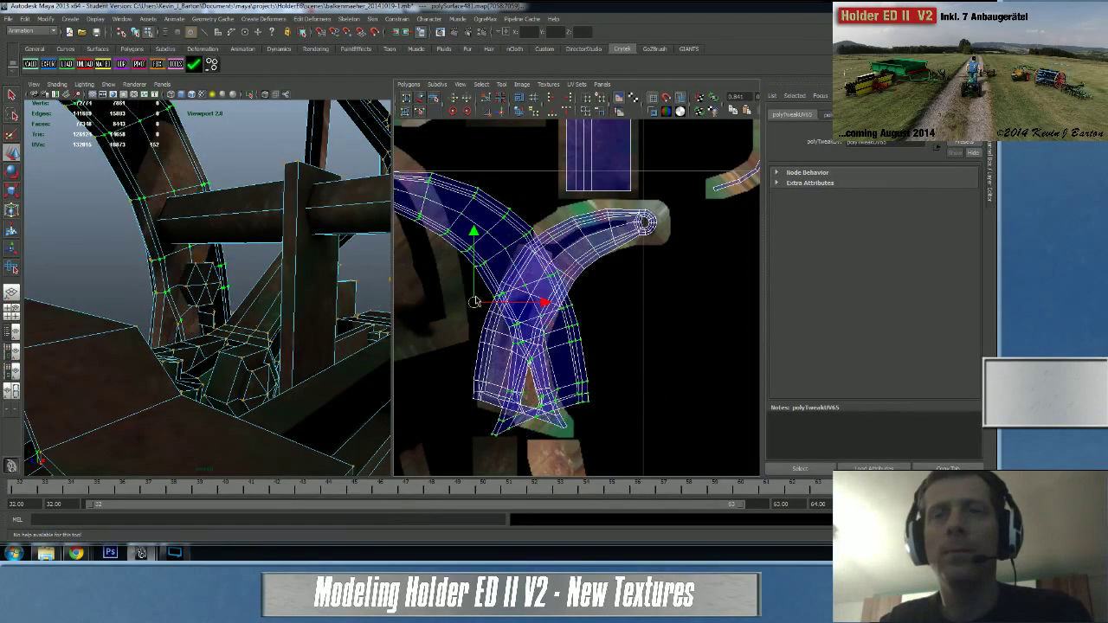
alt+middle_drag(523, 294, 629, 301)
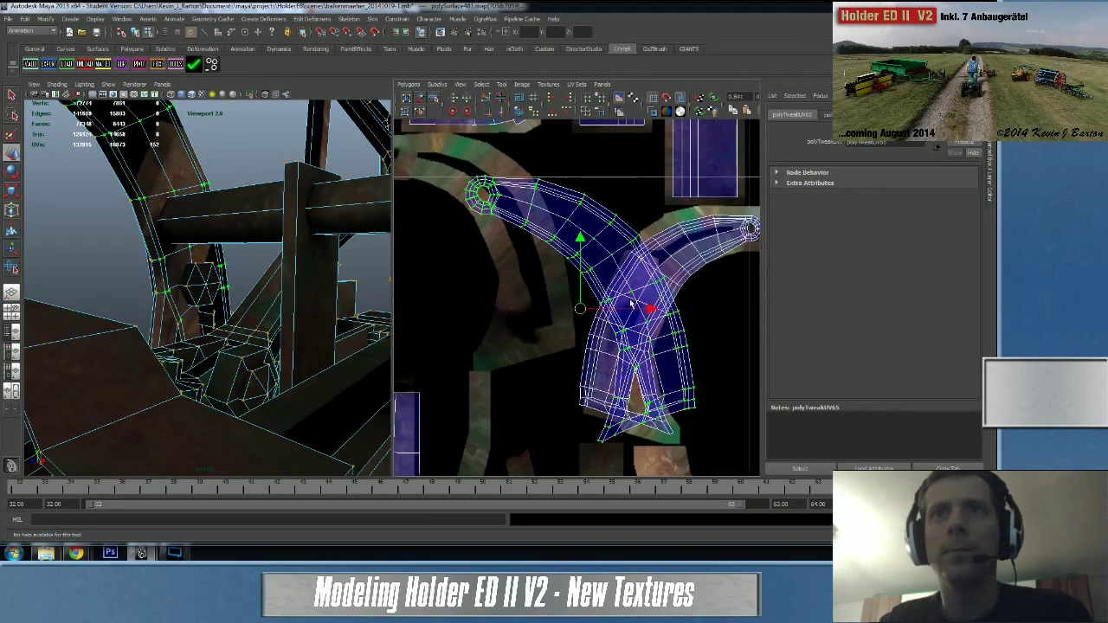
- Select the run of edges along the back of the curved arm and join both side shells with Move and Sew
alt+drag(186, 251, 176, 289)
scroll(268, 341, up, 10)
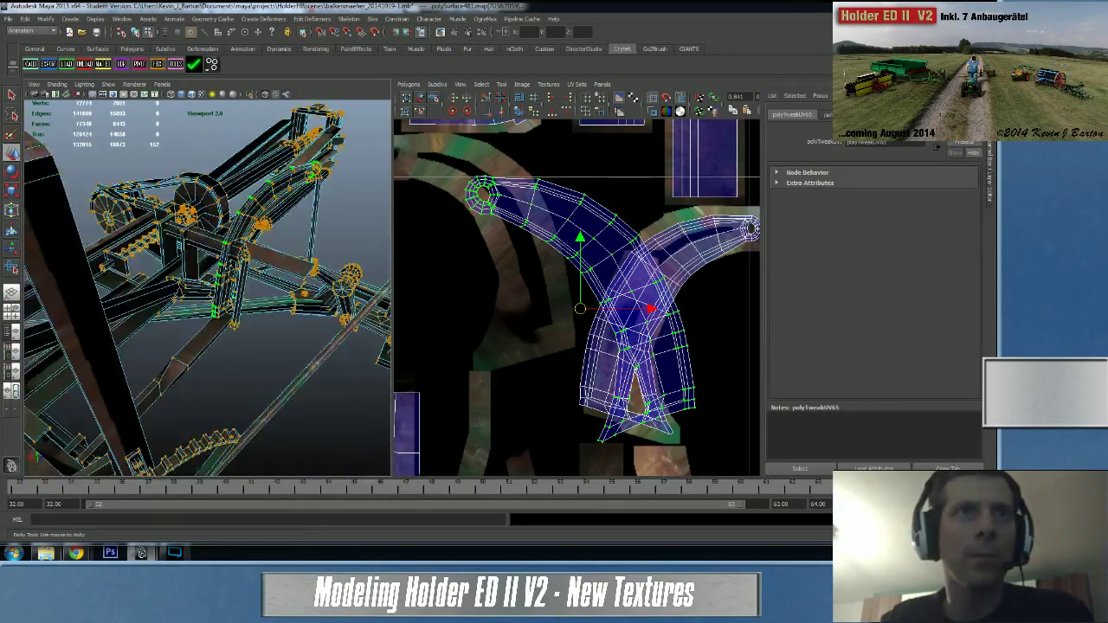
right_drag(251, 337, 253, 313)
click(244, 381)
shift+click(240, 399)
shift+click(237, 379)
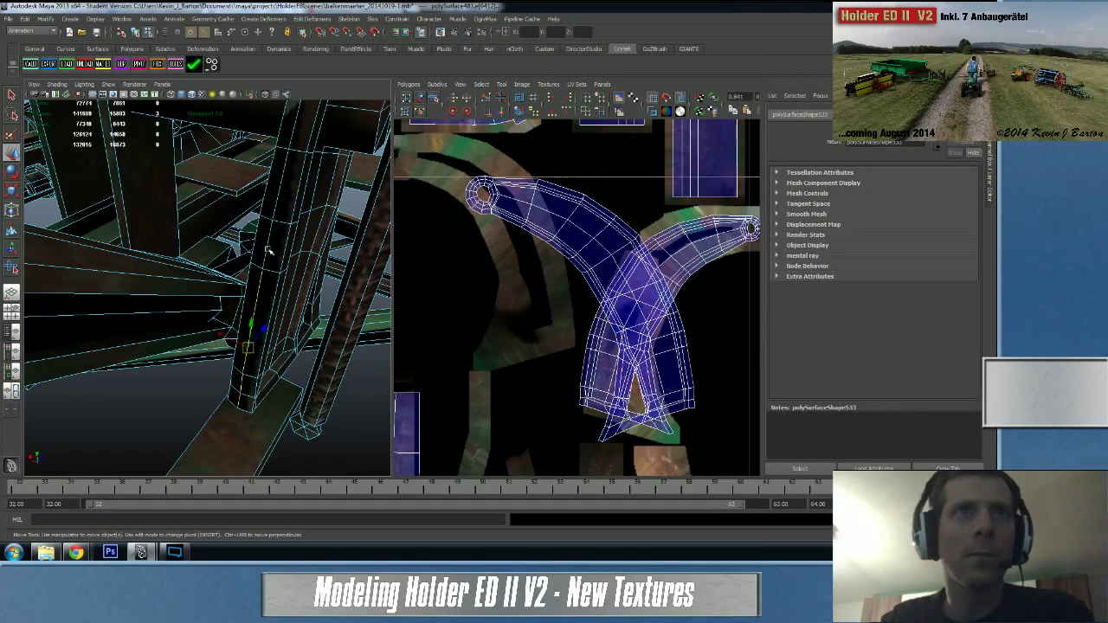
shift+click(267, 250)
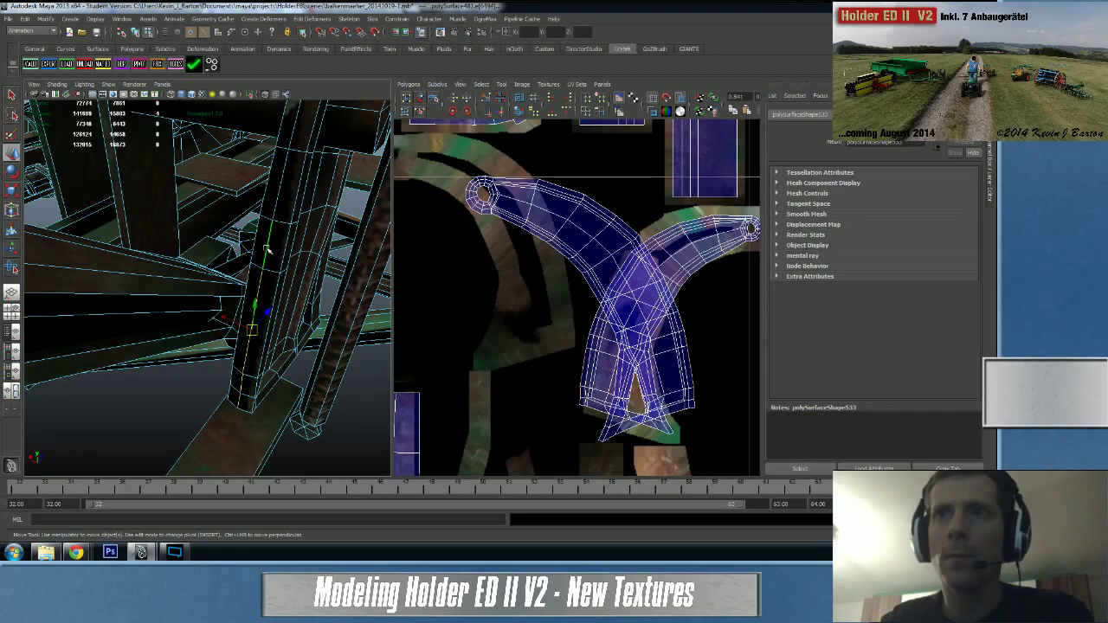
shift+click(279, 188)
shift+right_drag(542, 330, 543, 306)
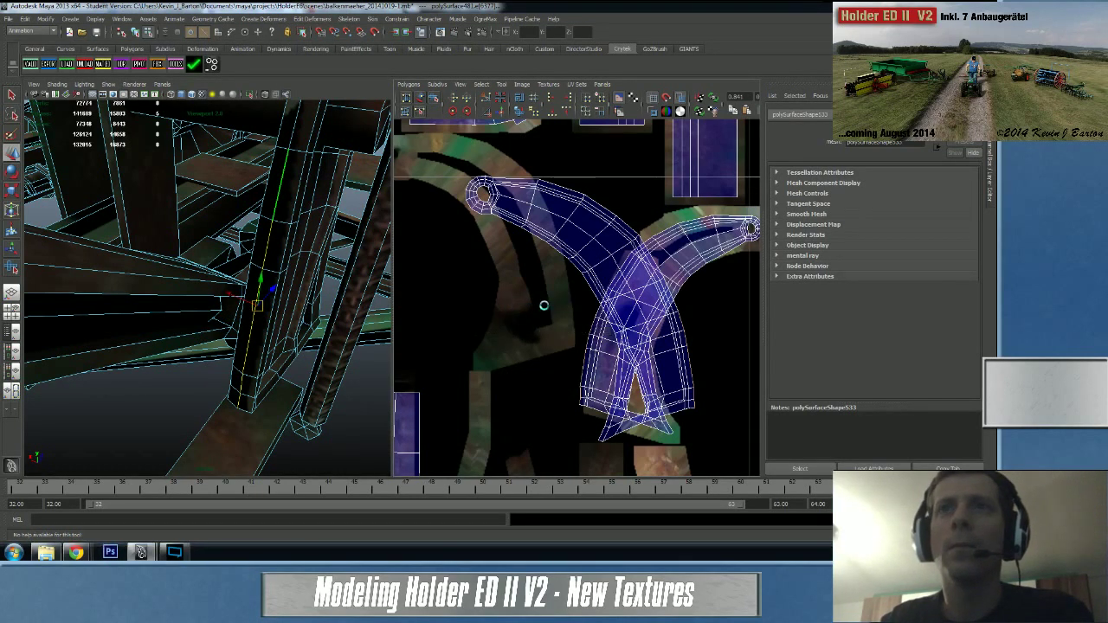
click(547, 310)
- Select all UVs of the joined two-sided arm shell and unfold them
alt+right_drag(560, 326, 458, 334)
alt+middle_drag(580, 324, 511, 319)
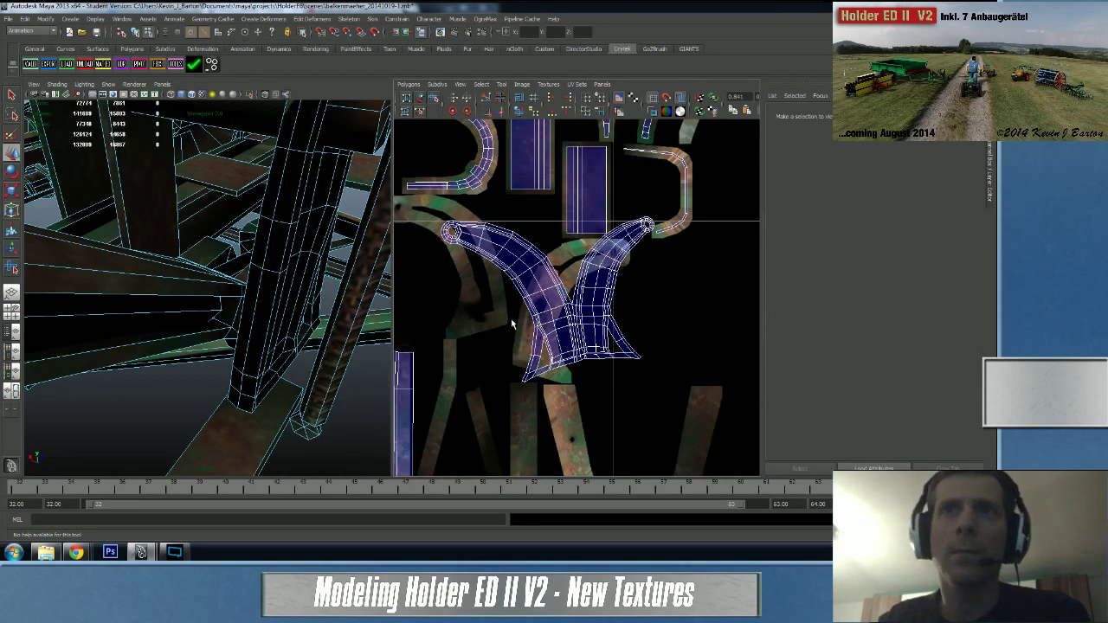
right_drag(597, 310, 628, 302)
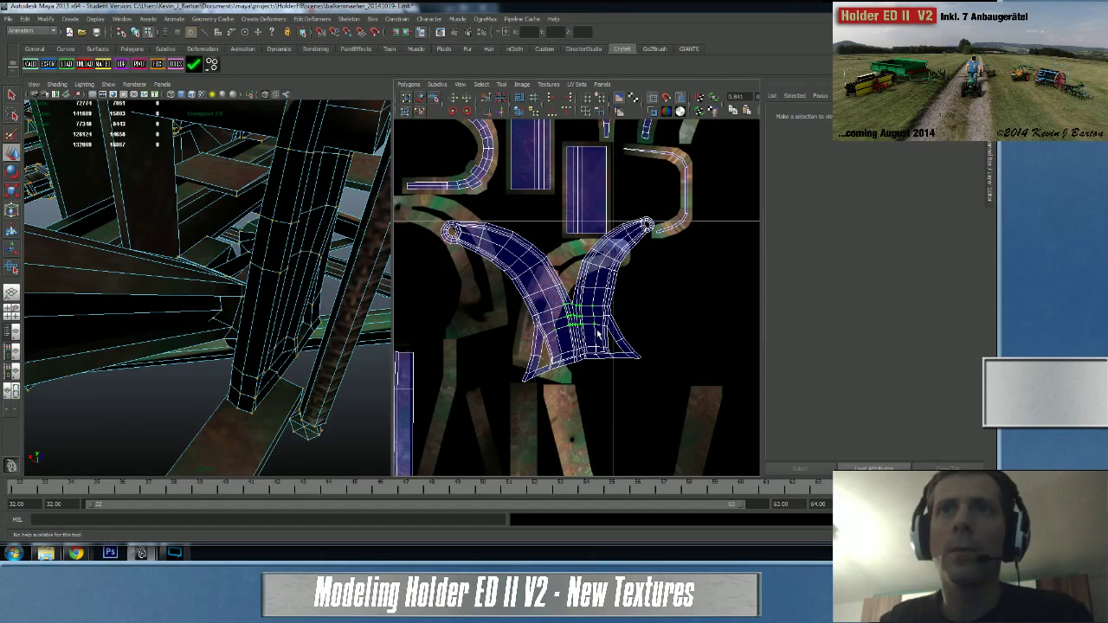
drag(600, 299, 558, 329)
ctrl+right_drag(579, 343, 617, 330)
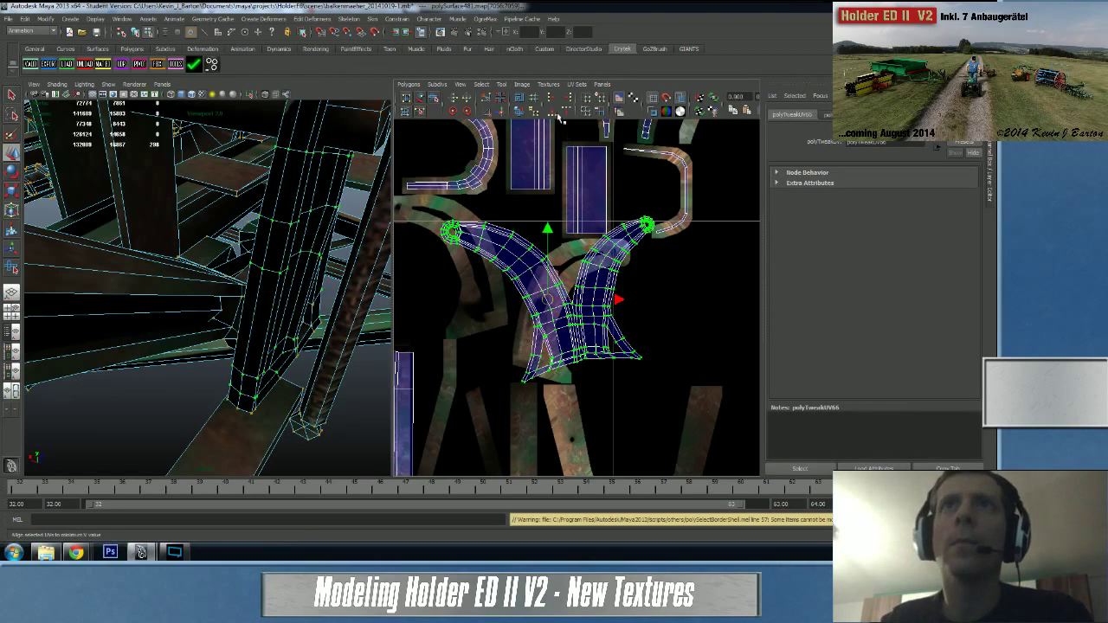
click(519, 110)
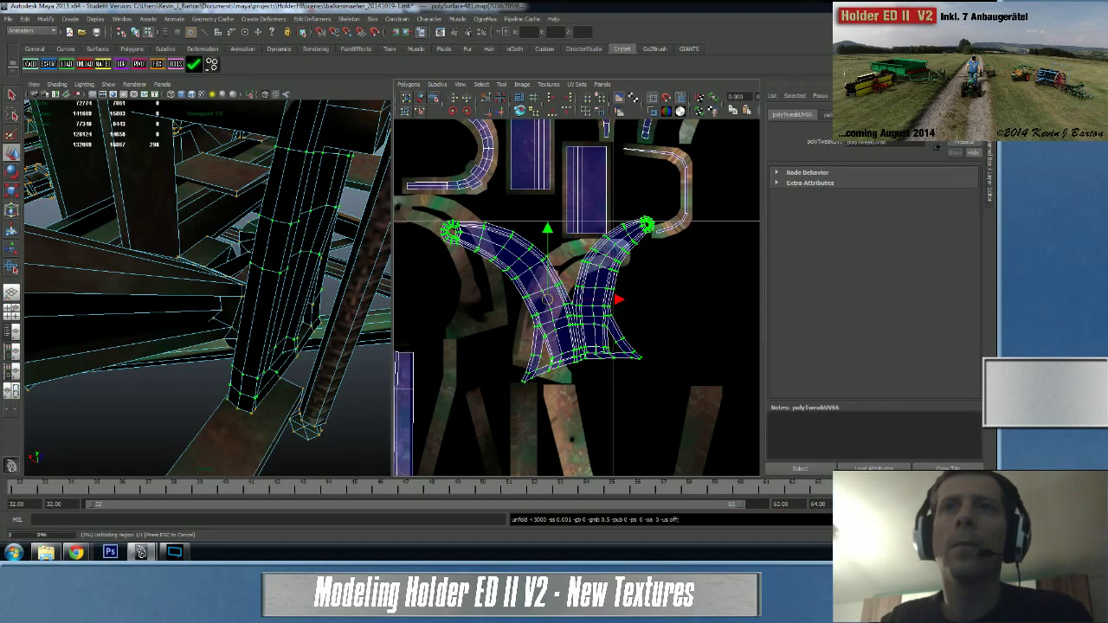
- Refine the joined arm shell with the Unfold option of the Smooth UV tool
click(435, 100)
drag(412, 408, 475, 413)
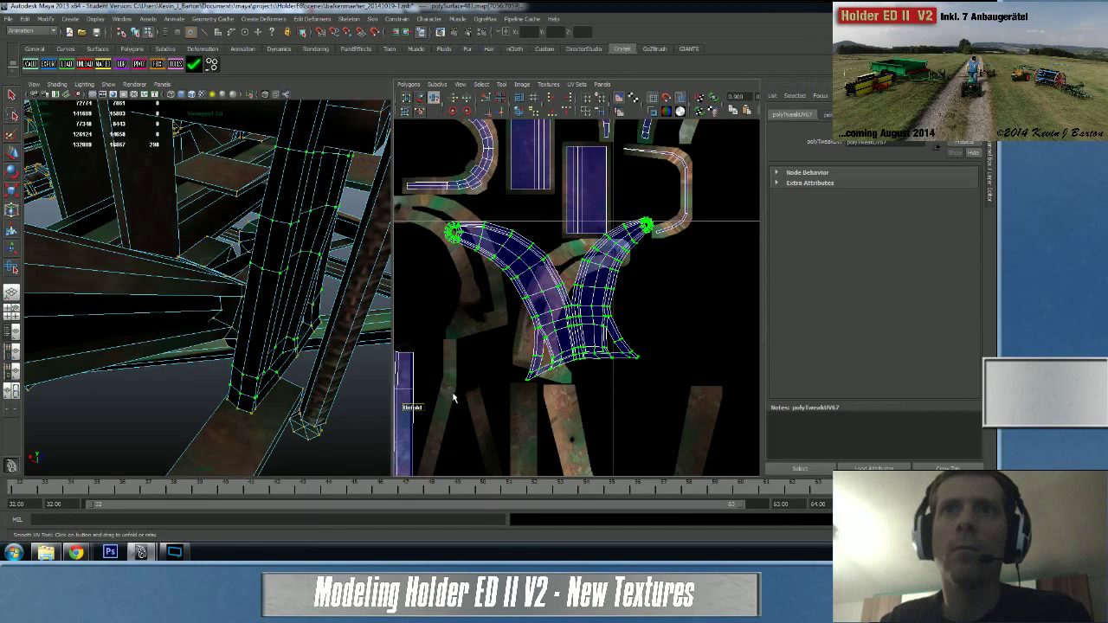
drag(419, 411, 442, 410)
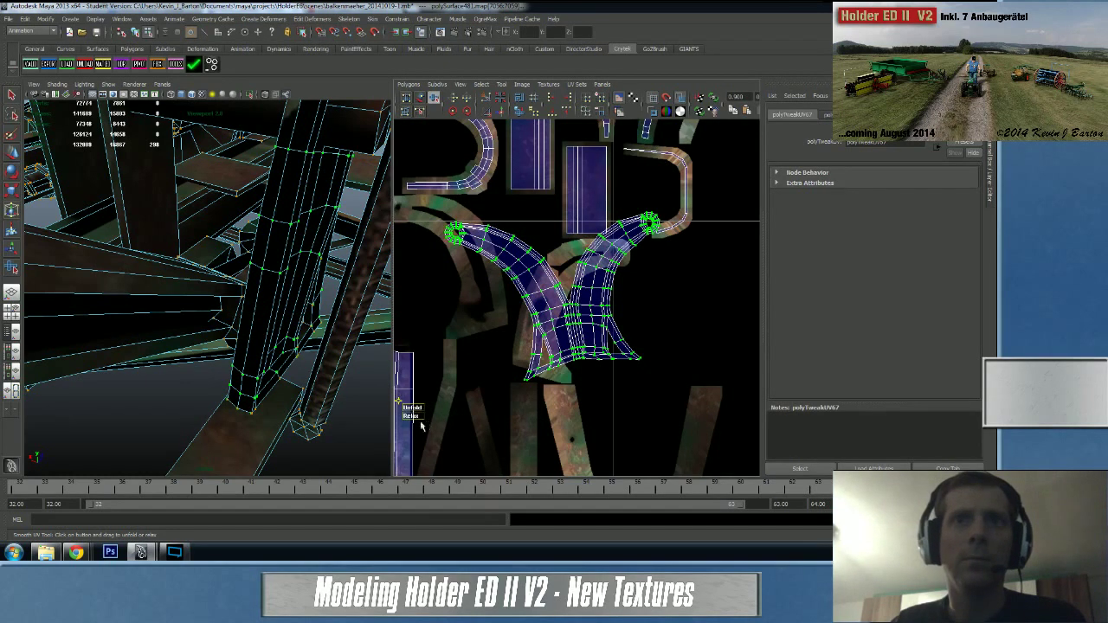
mouse_move(420, 418)
mouse_down()
mouse_move(468, 420)
mouse_move(405, 423)
mouse_up()
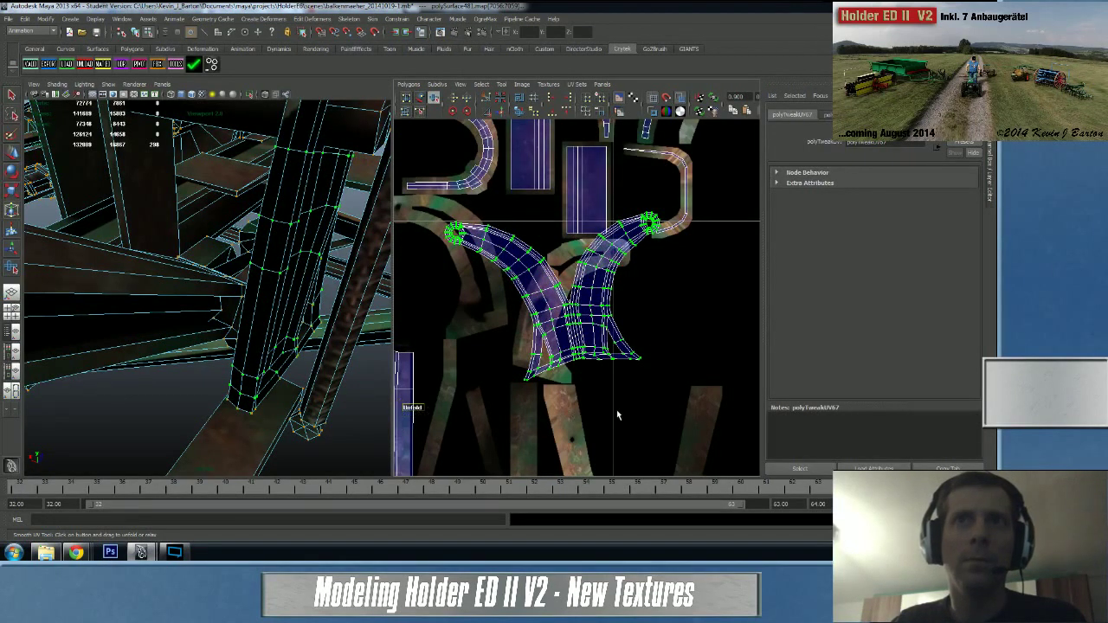
- Repeat the full unfold on the joined arm shell, alternating it with Smooth UV unfolding to reduce remaining distortion
click(517, 112)
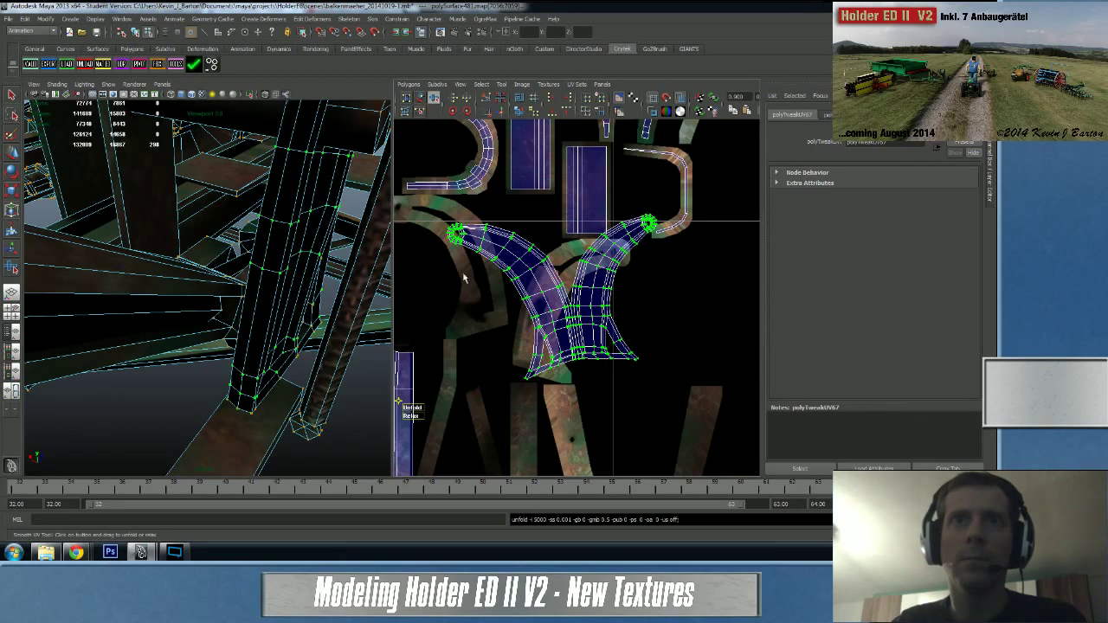
drag(414, 407, 824, 396)
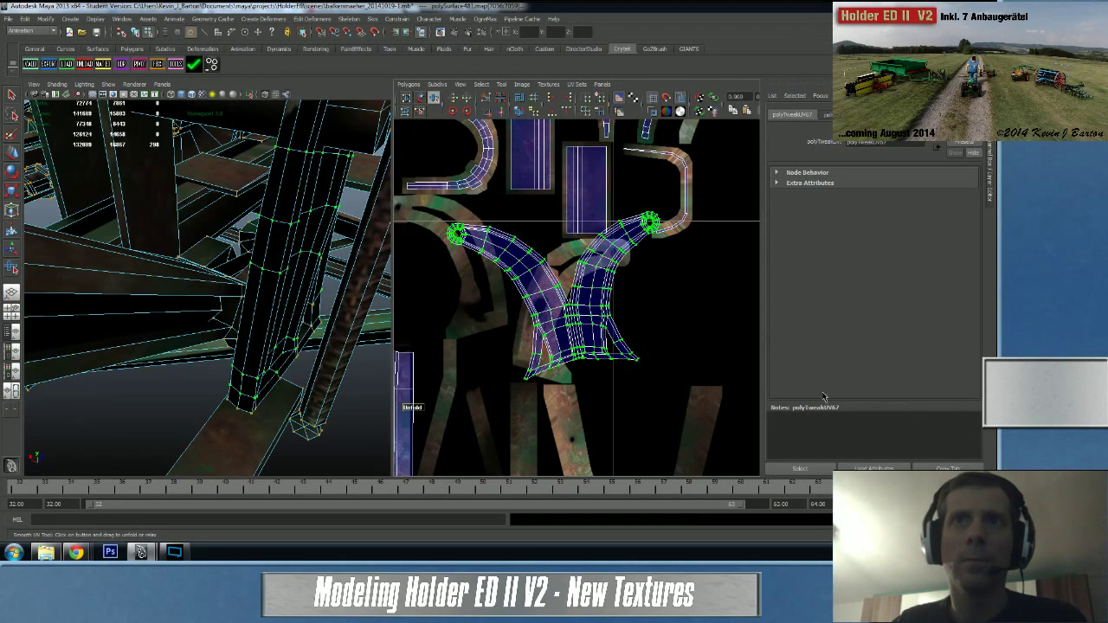
click(520, 112)
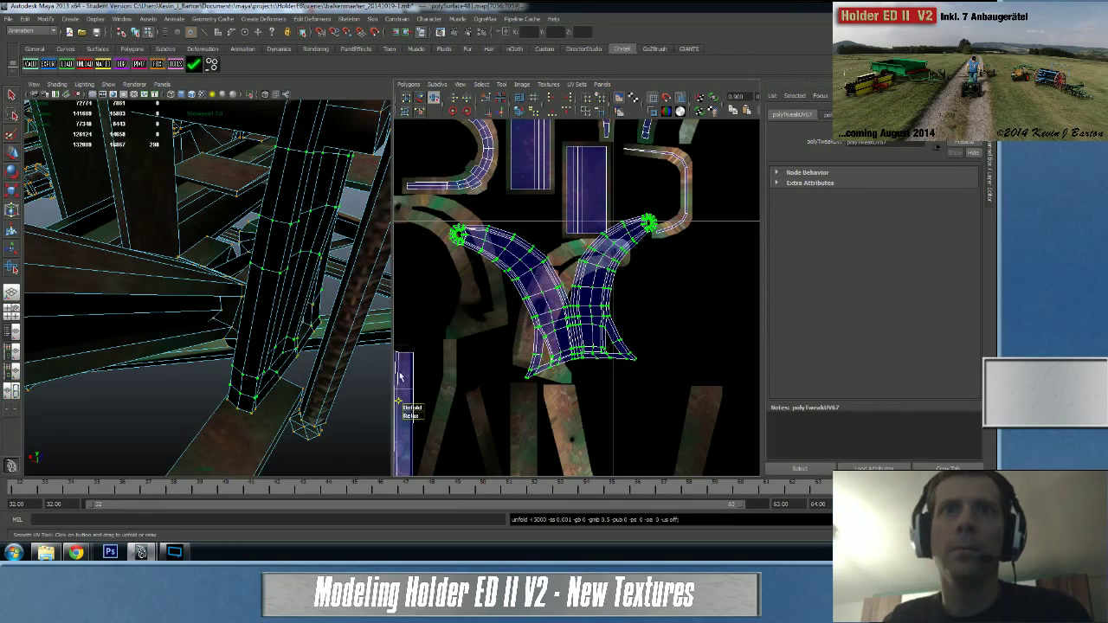
drag(412, 410, 415, 412)
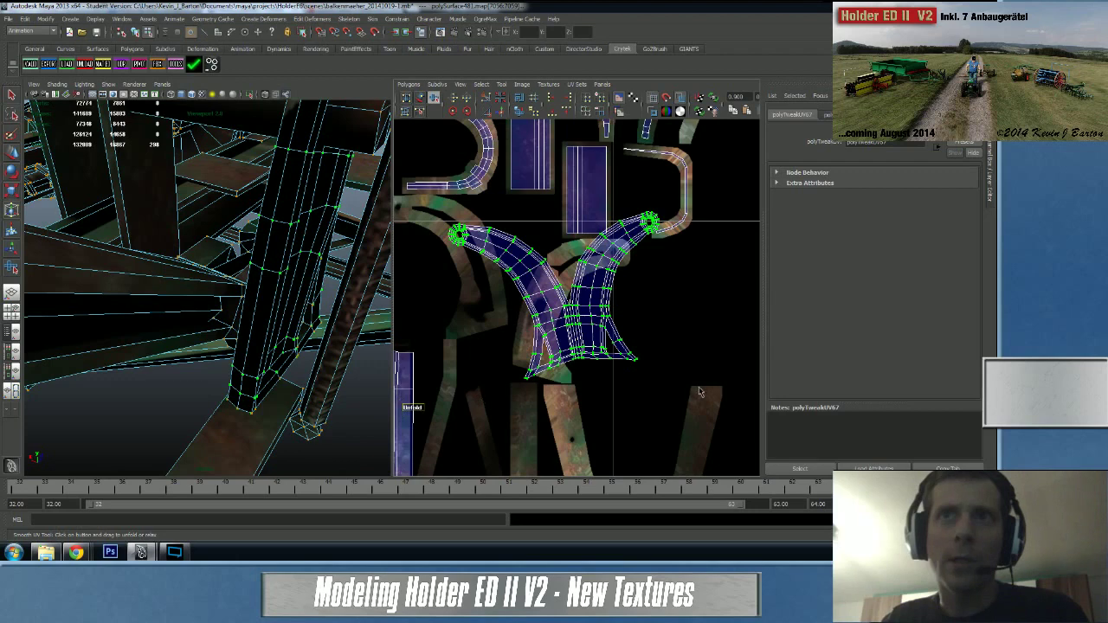
key(w)
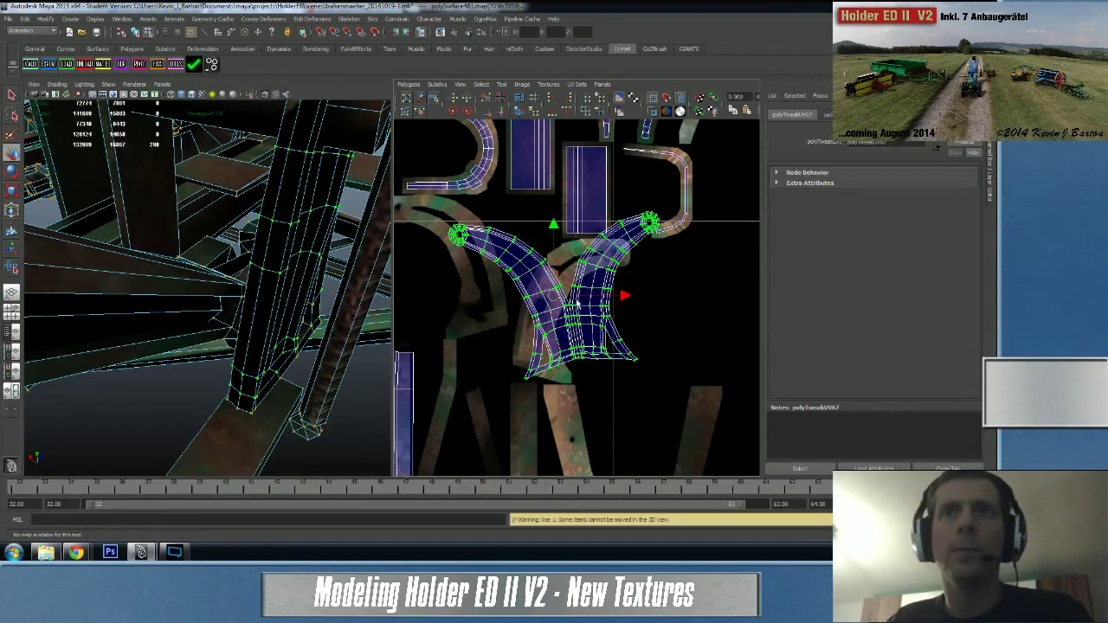
- Check the Twitch channel page and its chat in Chrome, and return to Maya
scroll(571, 286, down, 10)
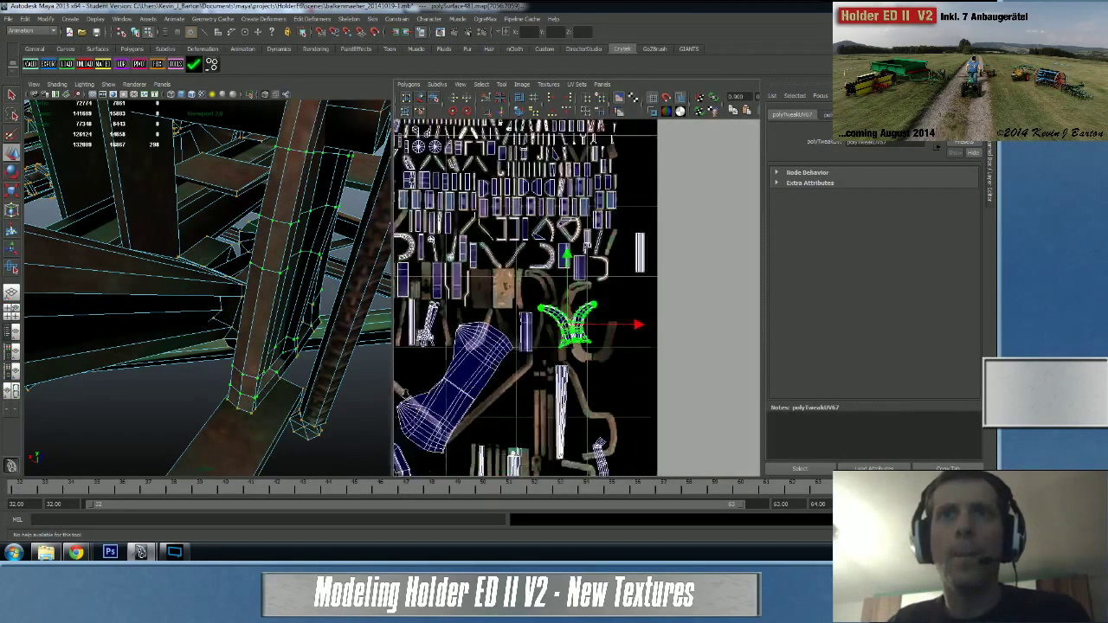
scroll(602, 258, down, 2)
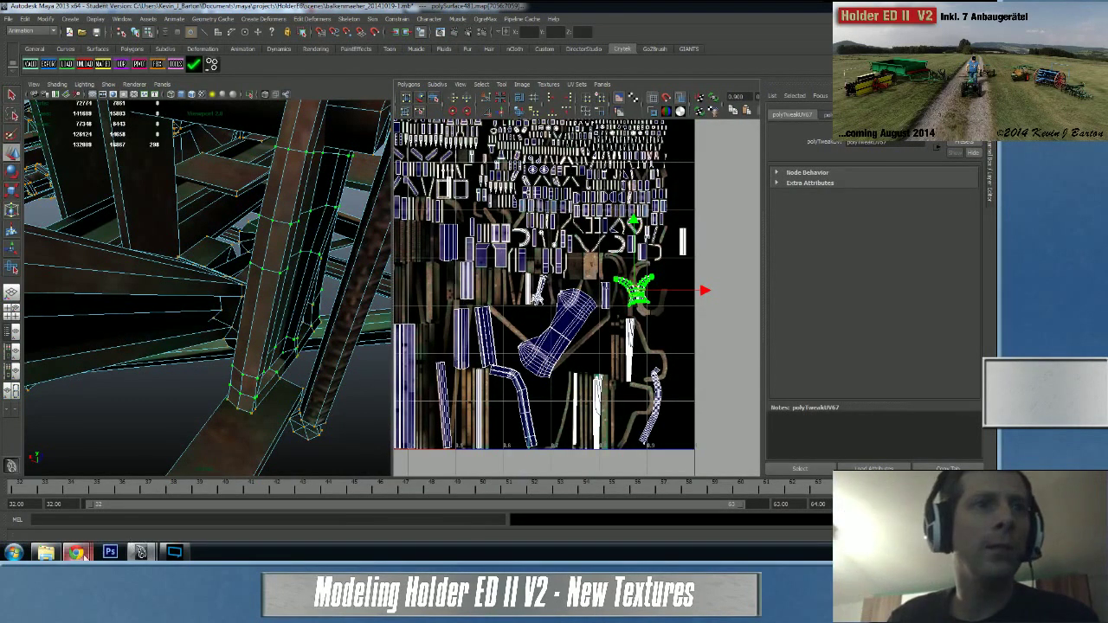
mouse_move(76, 552)
click(66, 501)
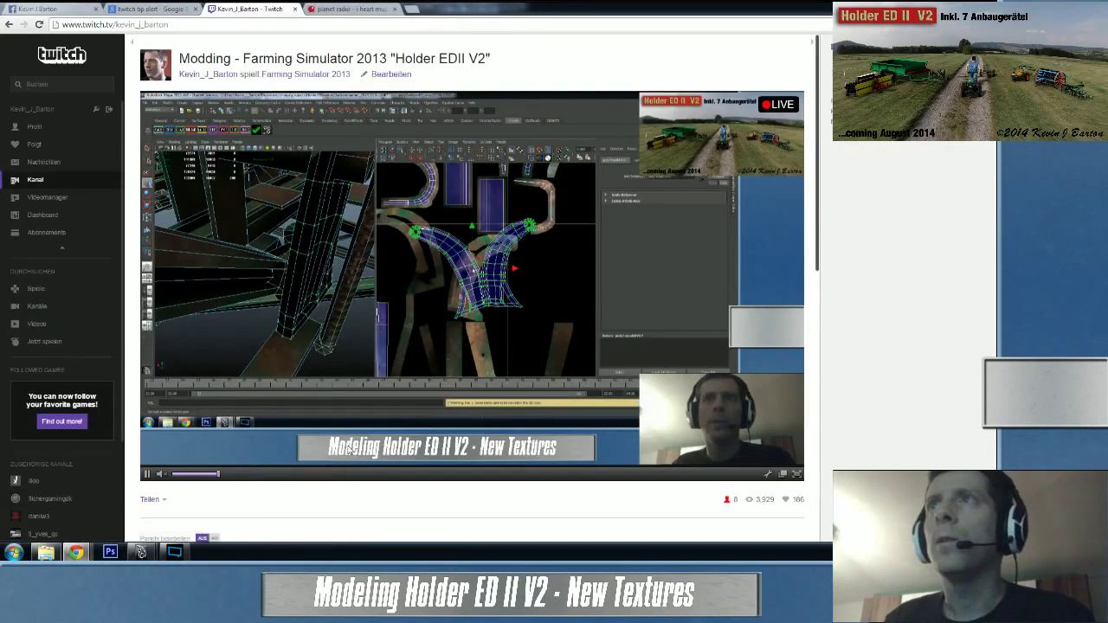
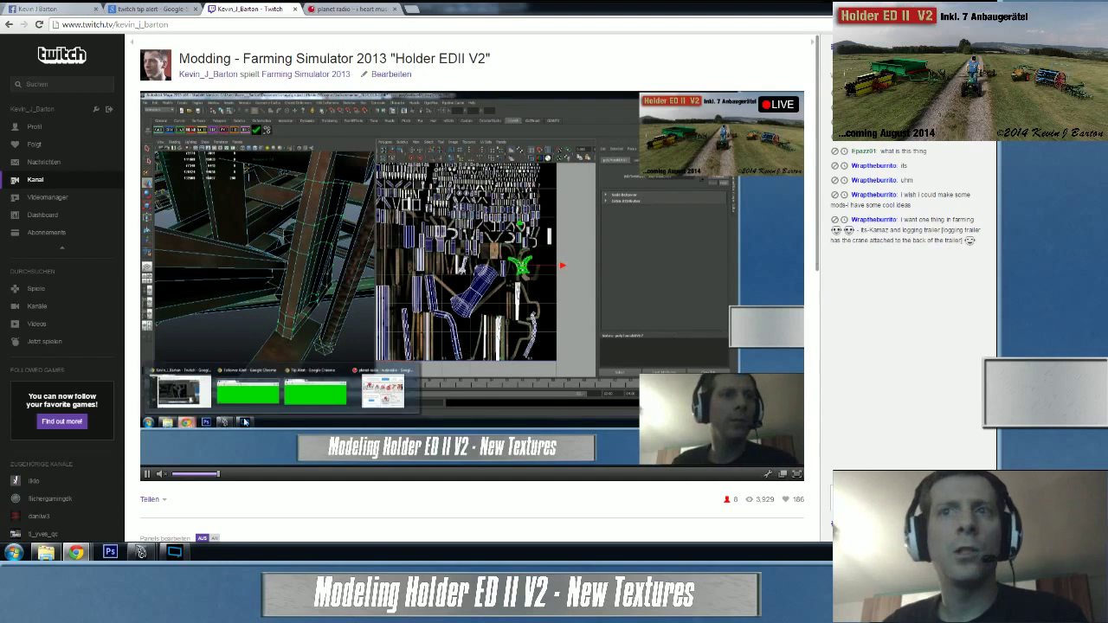
mouse_move(141, 552)
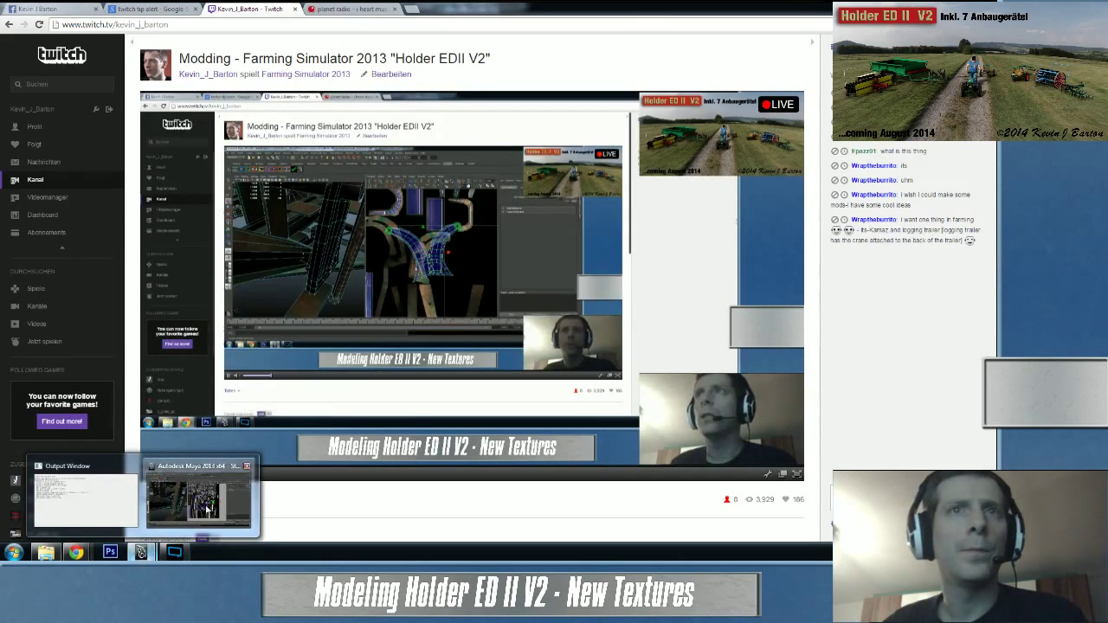
click(210, 505)
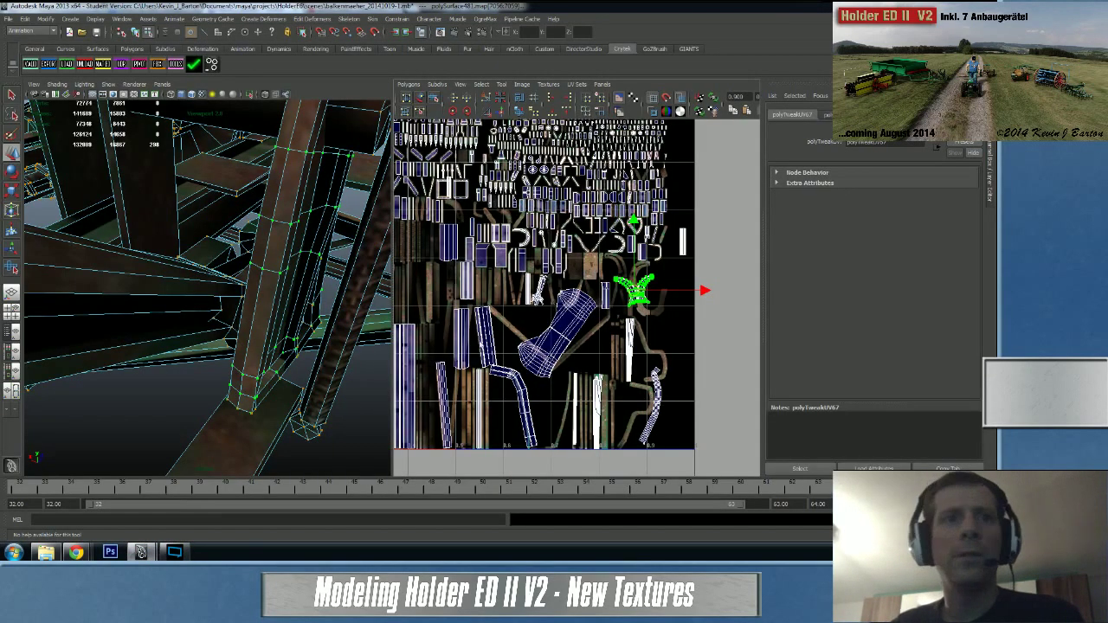
mouse_move(173, 553)
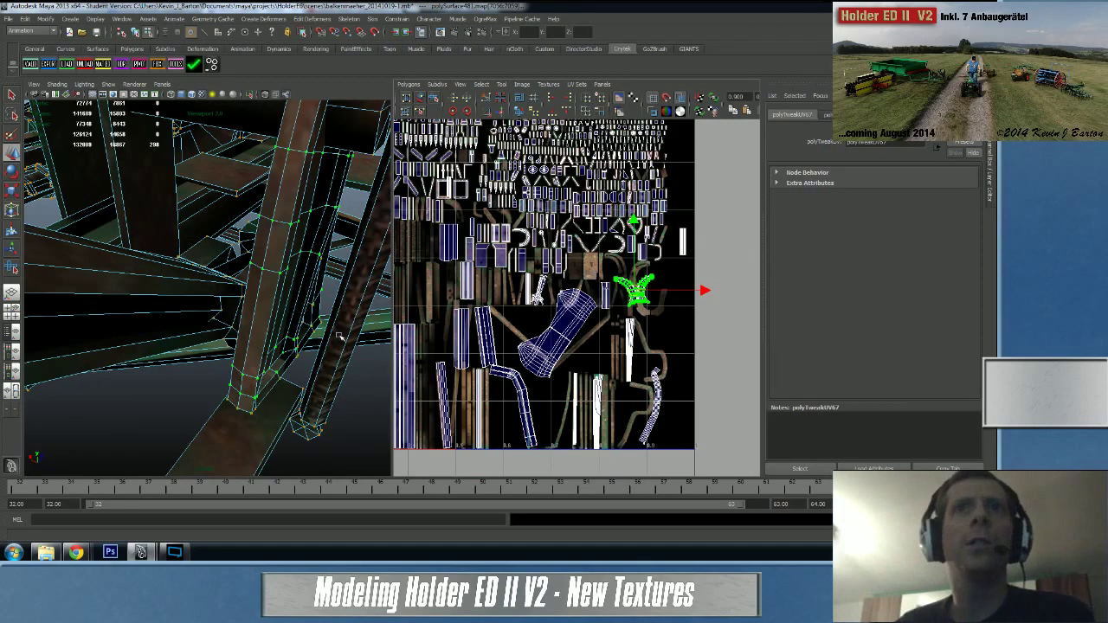
- Clear the UV selection in object mode and select the whole mower attachment mesh
alt+right_drag(335, 203, 106, 272)
alt+drag(106, 272, 249, 316)
right_drag(163, 312, 165, 312)
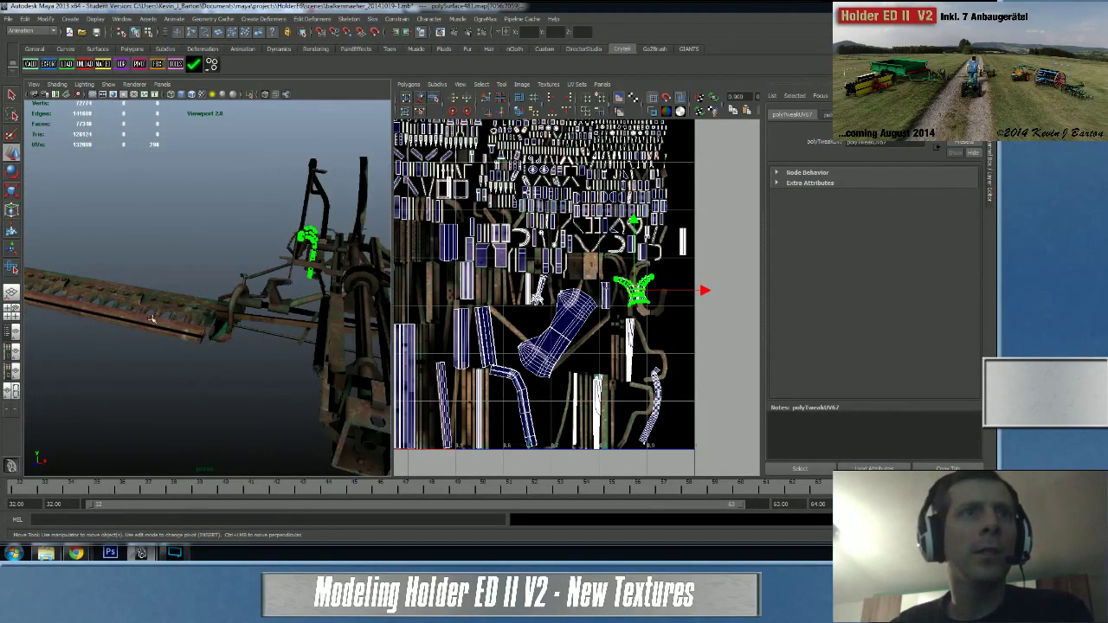
click(149, 326)
alt+drag(264, 305, 162, 302)
alt+drag(355, 299, 273, 288)
scroll(273, 288, up, 5)
click(178, 243)
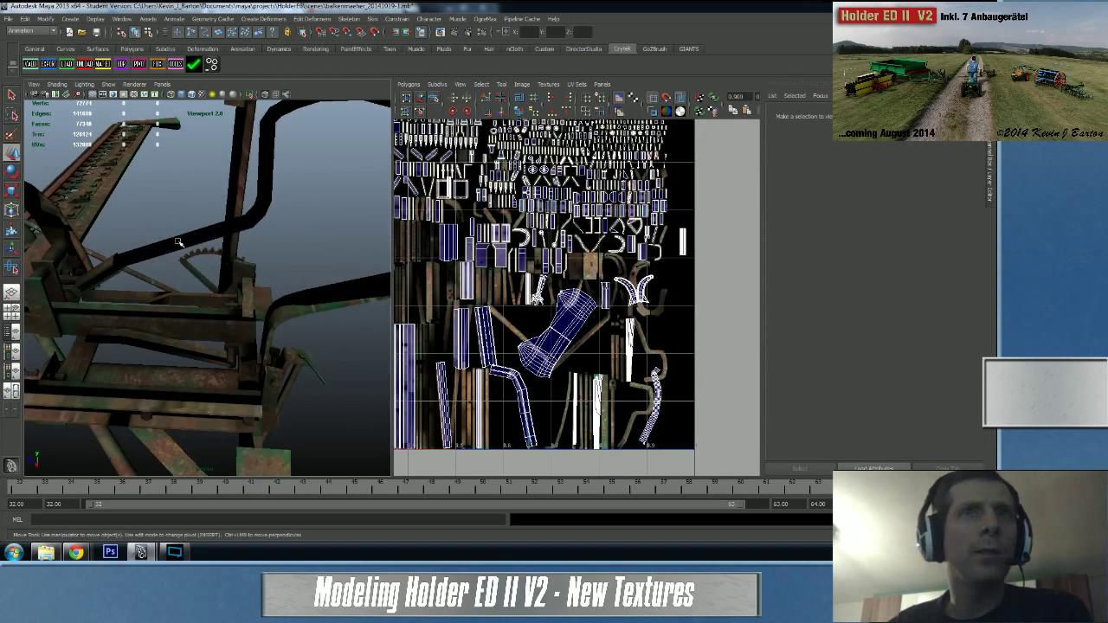
- Switch to edge selection and select an edge of the narrow C-shaped strip shell, framing it on the model
scroll(673, 307, up, 3)
scroll(673, 307, up, 4)
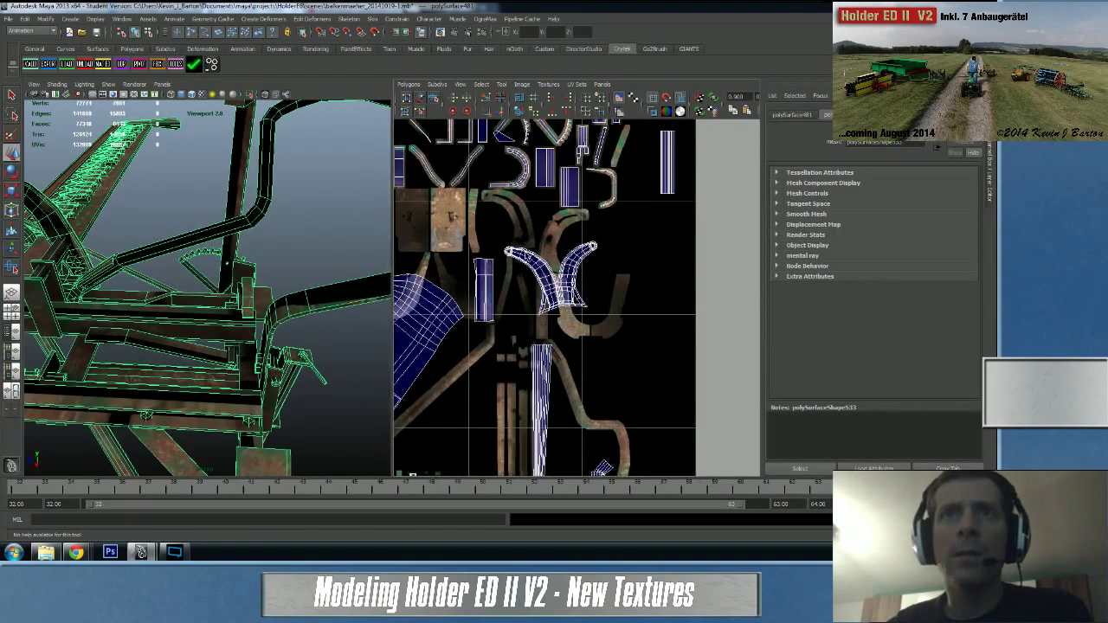
scroll(698, 326, up, 5)
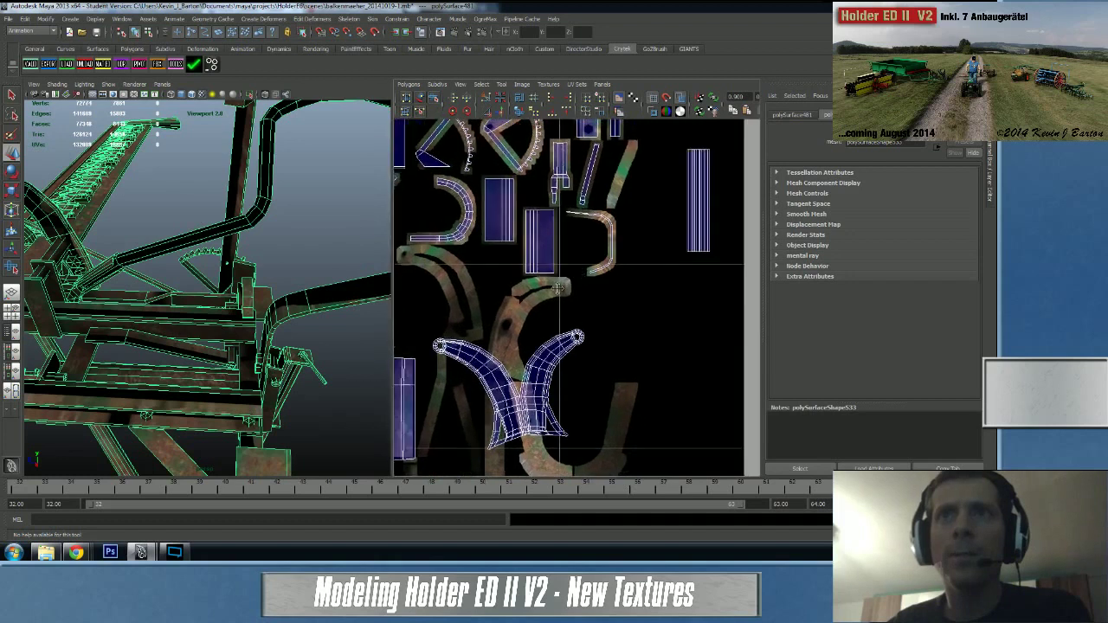
right_click(655, 246)
click(655, 220)
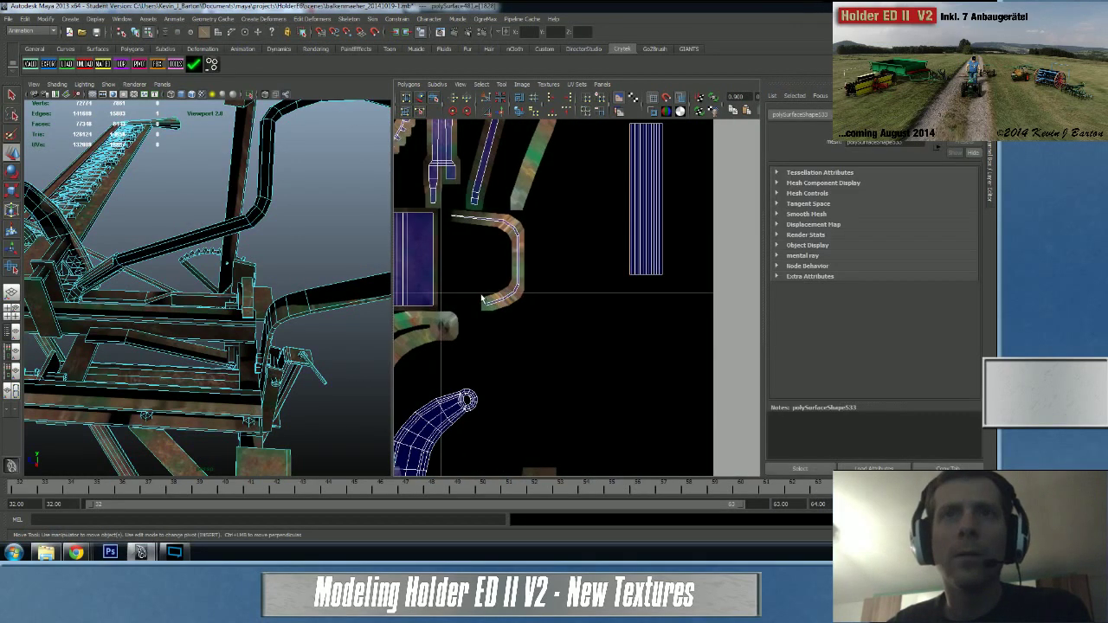
drag(521, 316, 519, 314)
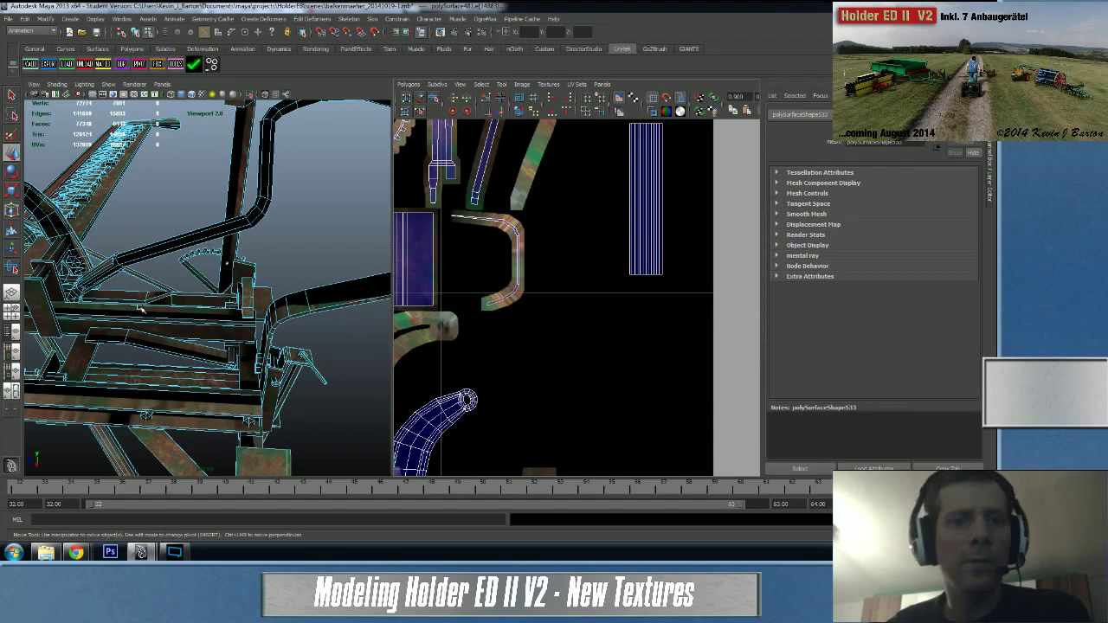
key(w)
key(f)
- Select the edges along the narrow curved rim strip on the model and join it to the large shell with Move and Sew
alt+drag(140, 309, 244, 333)
alt+middle_drag(254, 311, 306, 288)
alt+middle_drag(457, 313, 731, 162)
scroll(719, 186, down, 5)
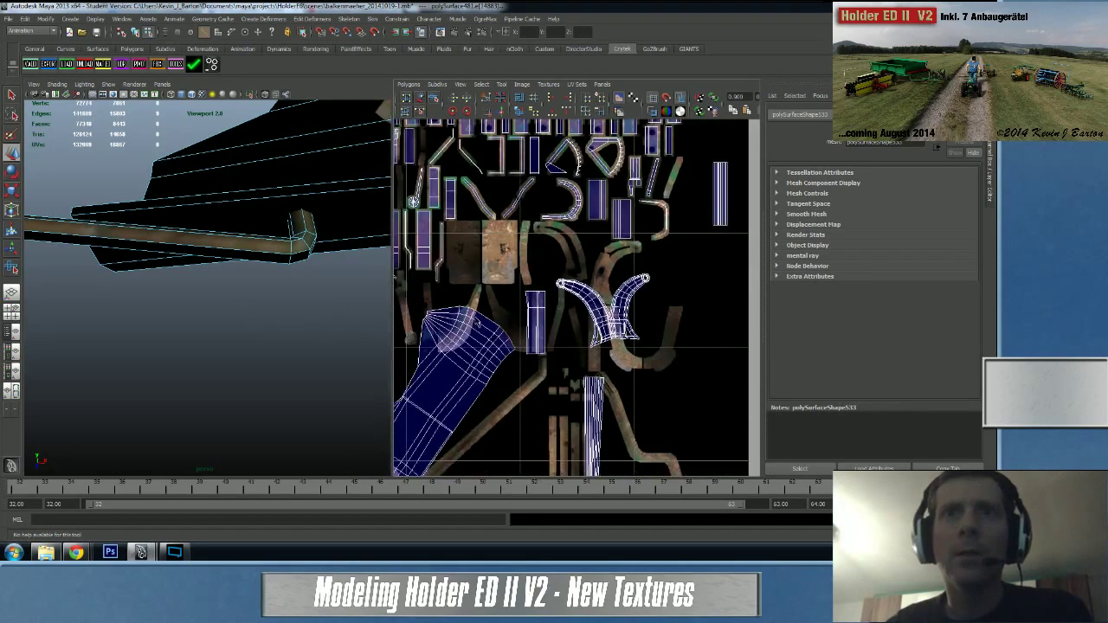
scroll(548, 237, up, 3)
scroll(548, 237, down, 4)
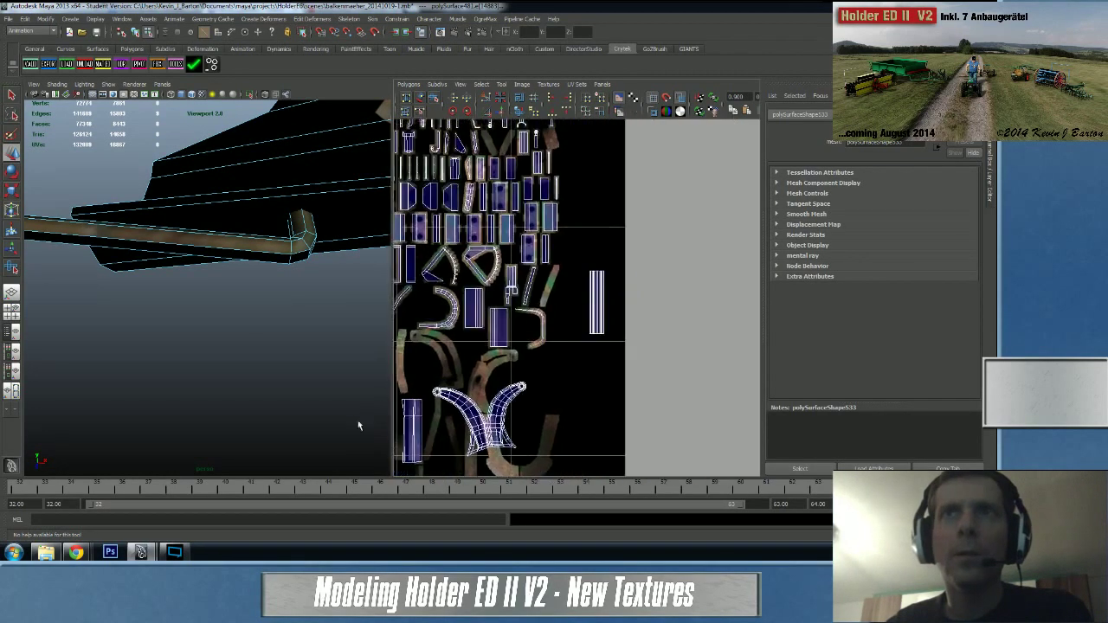
scroll(692, 359, up, 4)
alt+drag(249, 262, 229, 291)
scroll(240, 272, down, 5)
scroll(229, 291, up, 2)
alt+right_drag(228, 291, 192, 297)
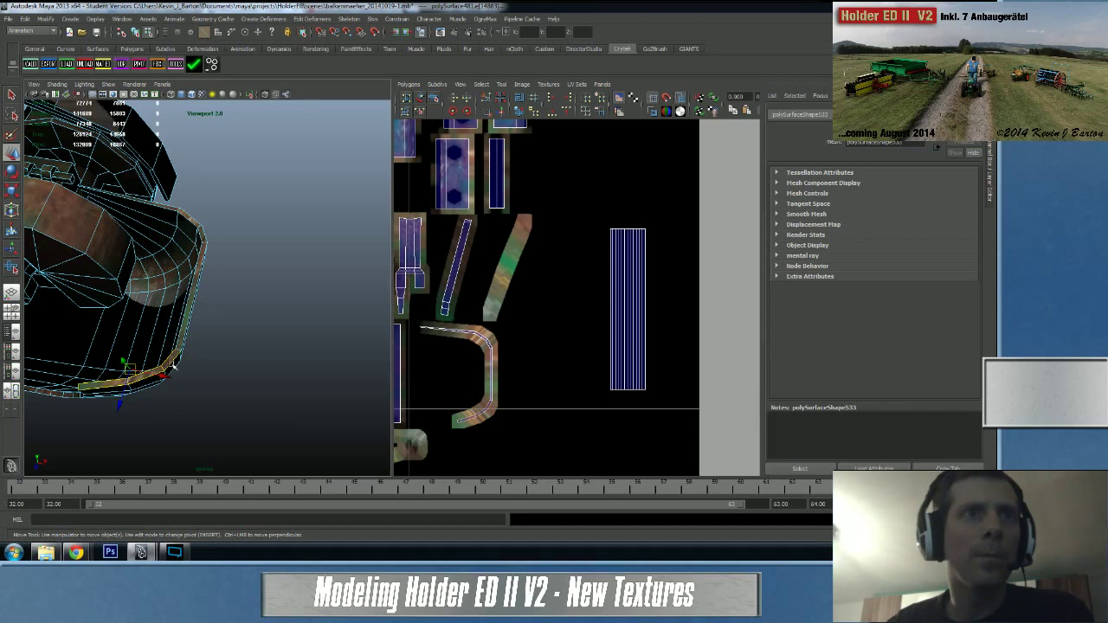
double_click(183, 339)
key(f)
alt+right_drag(566, 329, 173, 376)
alt+middle_drag(483, 467, 578, 325)
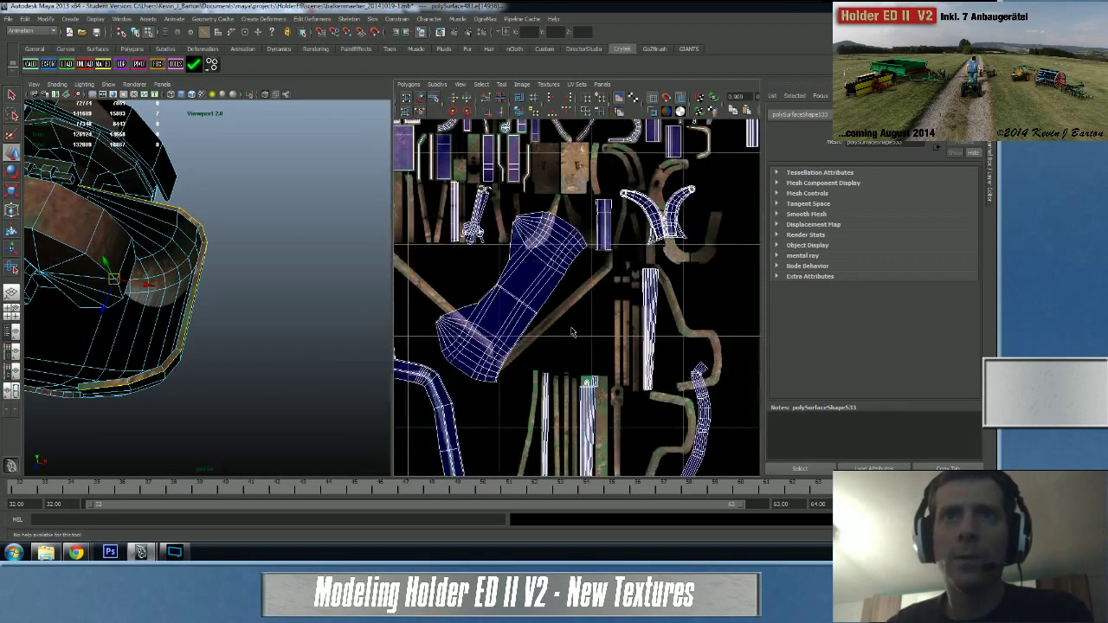
shift+right_click(571, 332)
shift+right_drag(572, 331, 571, 308)
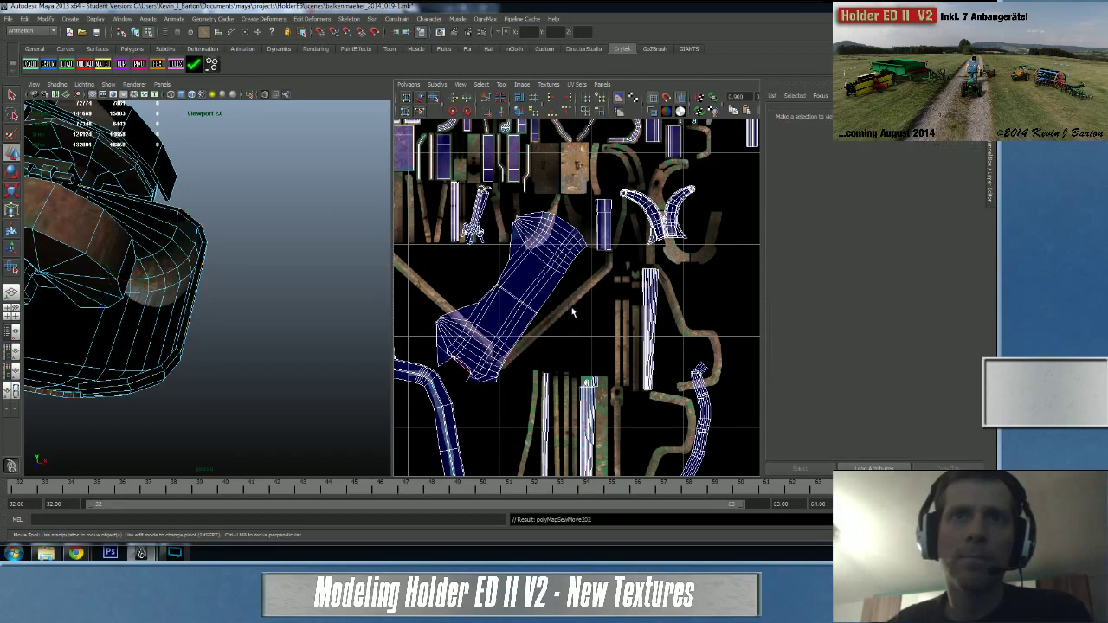
- Select the overlapping UVs of the joined strip at the large shell's lower end and unfold them, including the protruding corner
alt+middle_drag(443, 401, 534, 294)
scroll(534, 294, up, 1)
scroll(534, 295, up, 5)
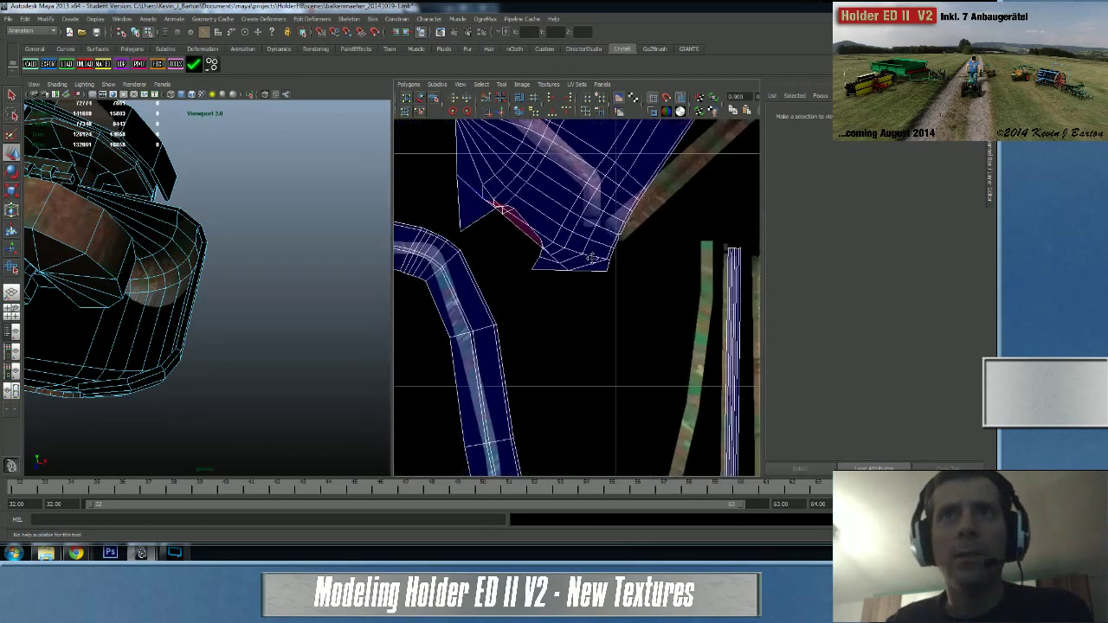
right_drag(563, 251, 600, 253)
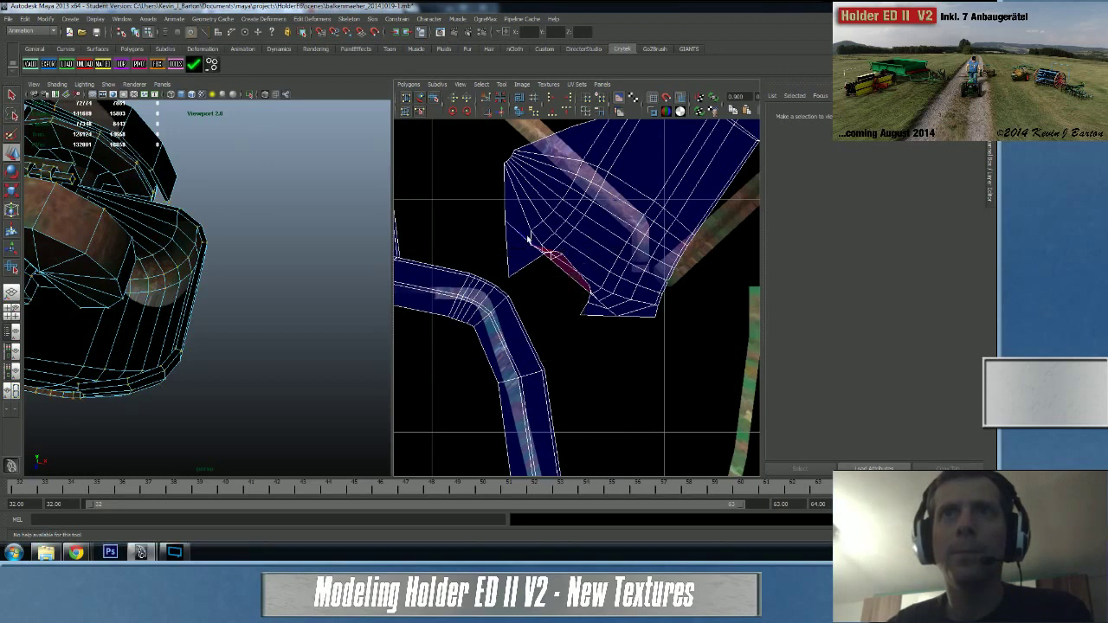
drag(599, 322, 599, 321)
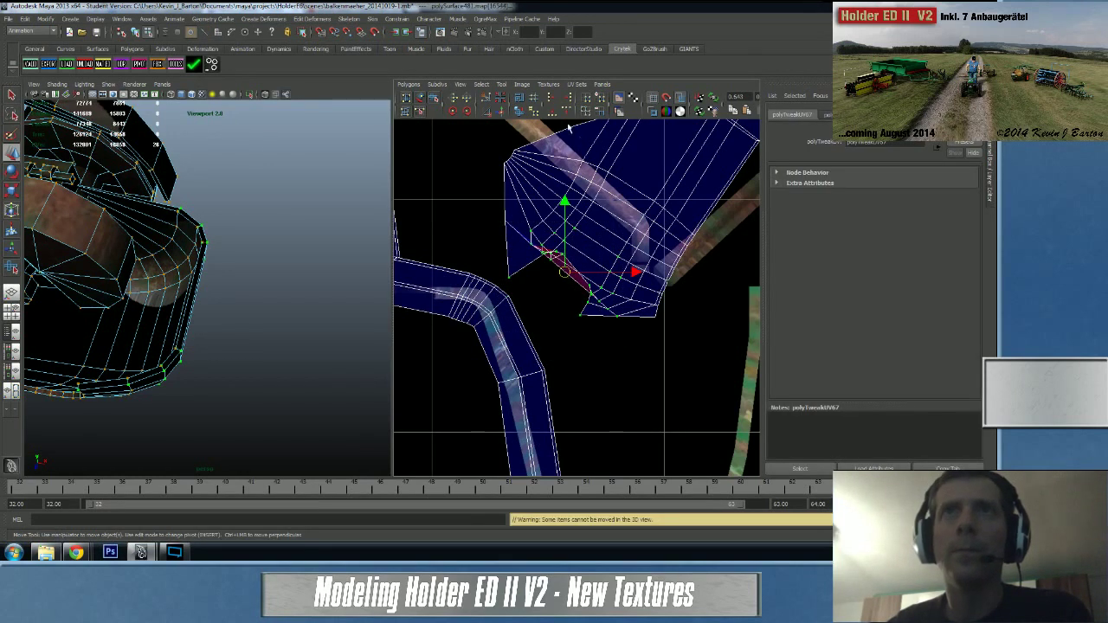
click(519, 112)
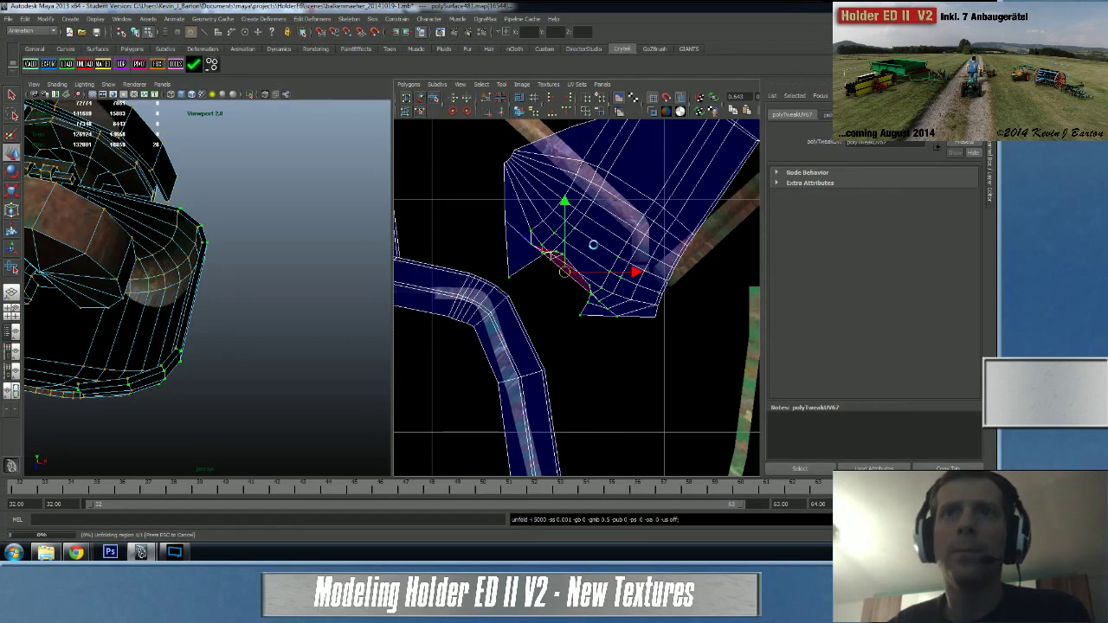
alt+right_drag(626, 249, 421, 244)
alt+middle_drag(588, 220, 548, 260)
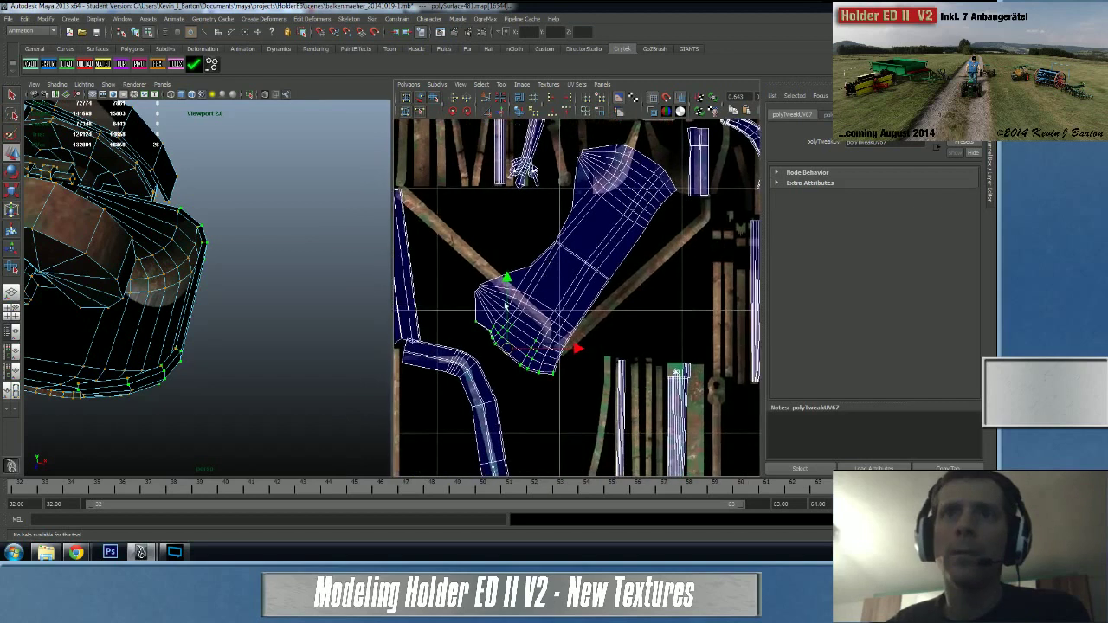
mouse_move(472, 317)
mouse_down()
mouse_move(489, 328)
mouse_move(479, 317)
mouse_up()
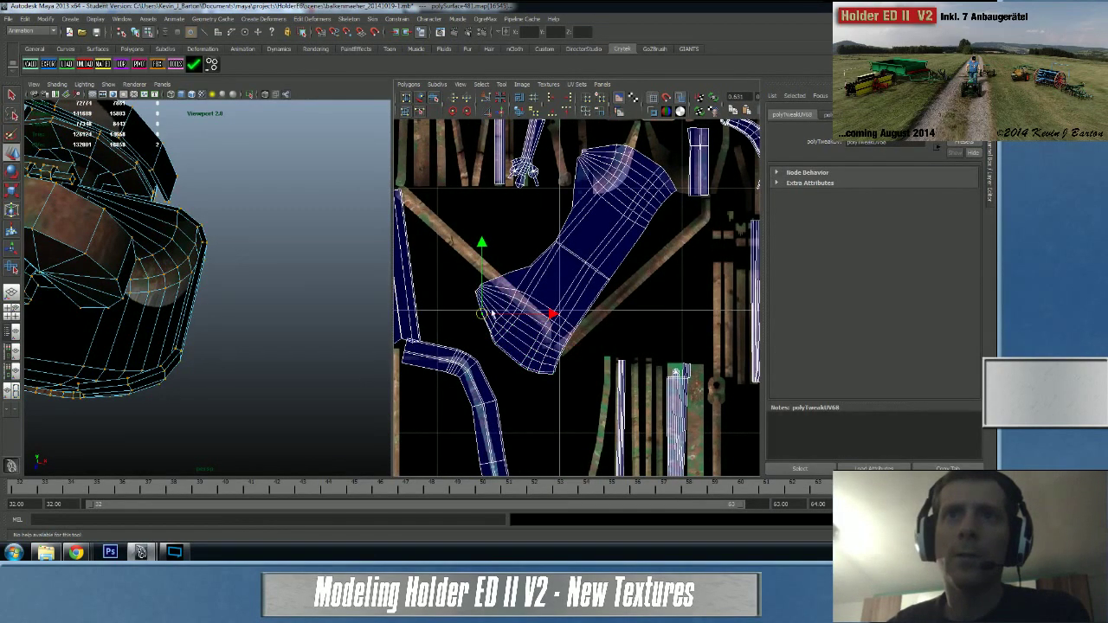
- Select the end UVs of the narrow slanted shell and examine where that part sits on the model
alt+middle_drag(630, 248, 515, 358)
alt+middle_drag(714, 159, 567, 289)
scroll(567, 289, up, 3)
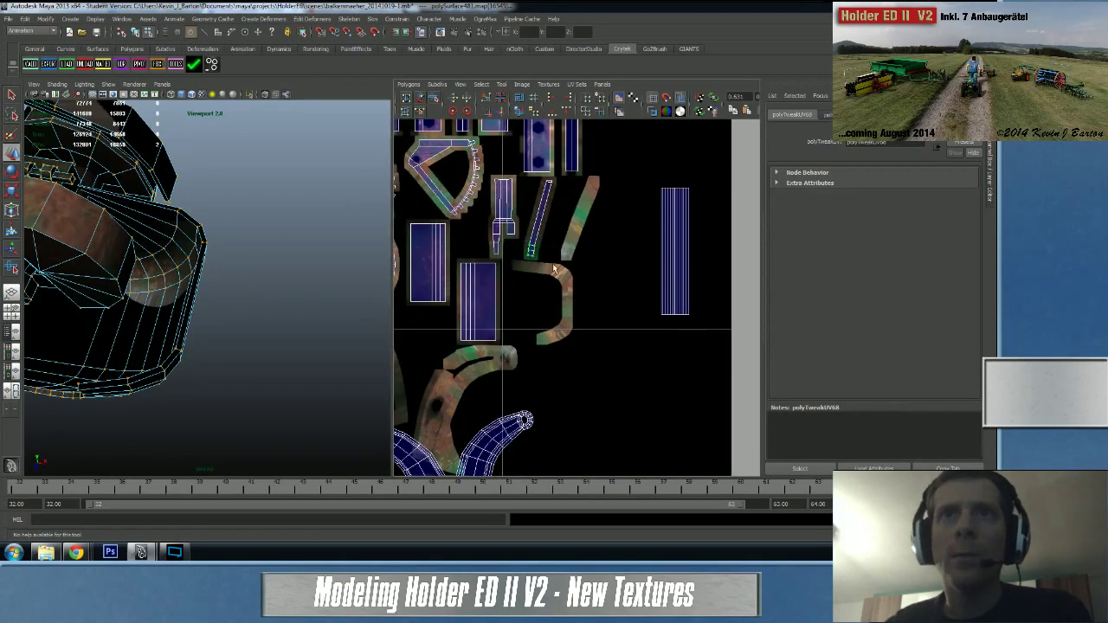
drag(555, 269, 520, 240)
key(f)
alt+right_drag(228, 249, 280, 272)
alt+drag(280, 272, 3, 240)
alt+right_drag(251, 237, 227, 245)
alt+drag(226, 246, 106, 240)
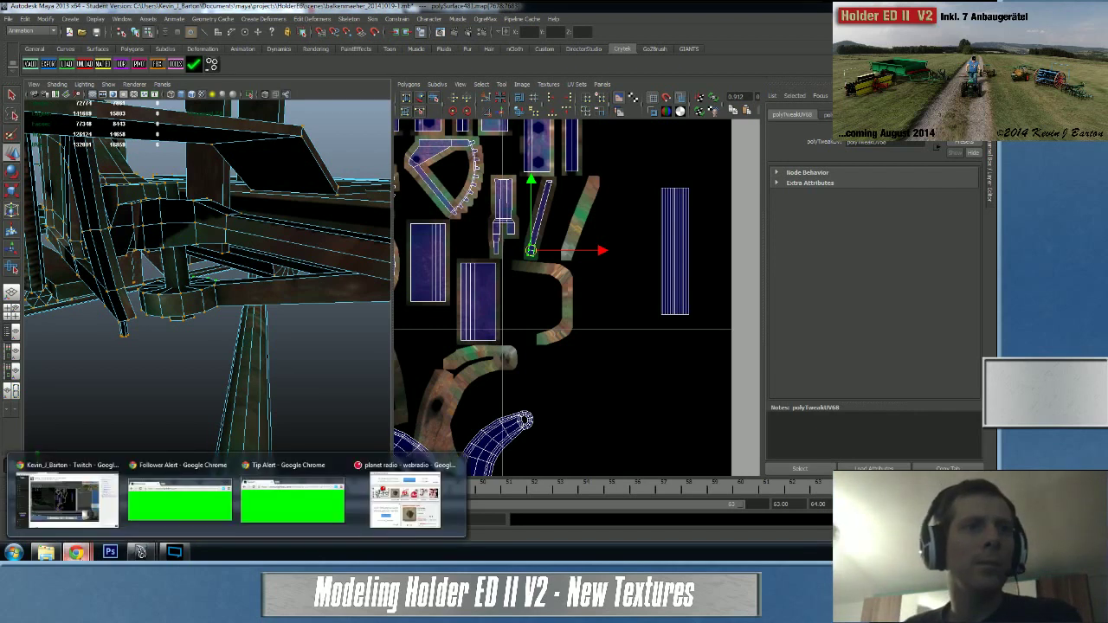
- Look at the Twitch stream again in Chrome and switch back to Maya
click(43, 501)
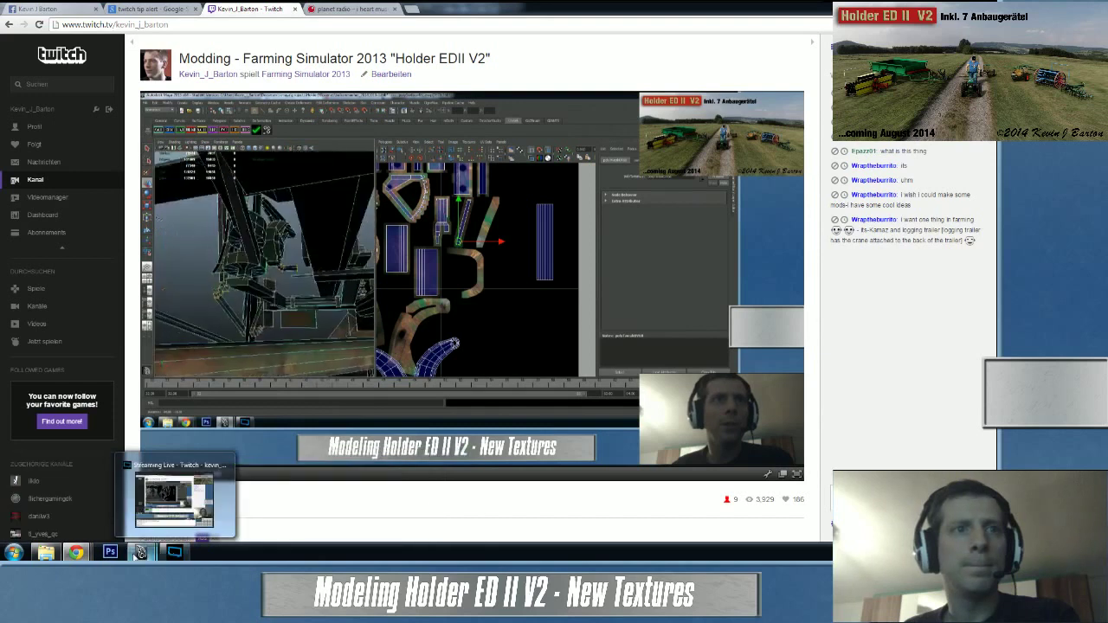
click(179, 515)
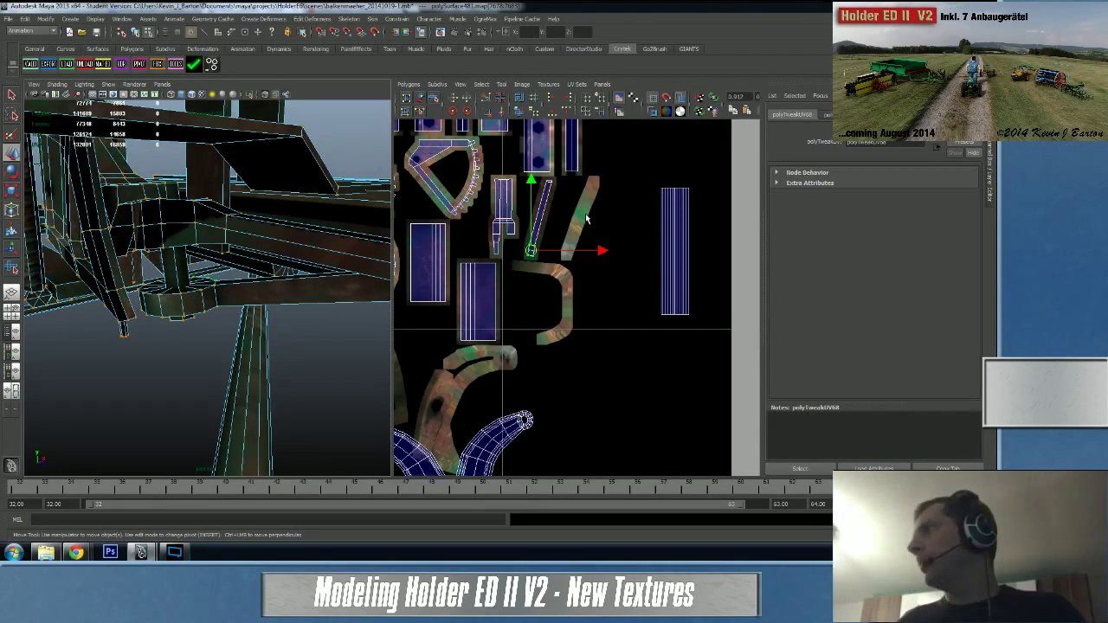
- Select the edge of the narrow slanted shell and join it to its neighbouring shell with Move and Sew
scroll(582, 197, up, 5)
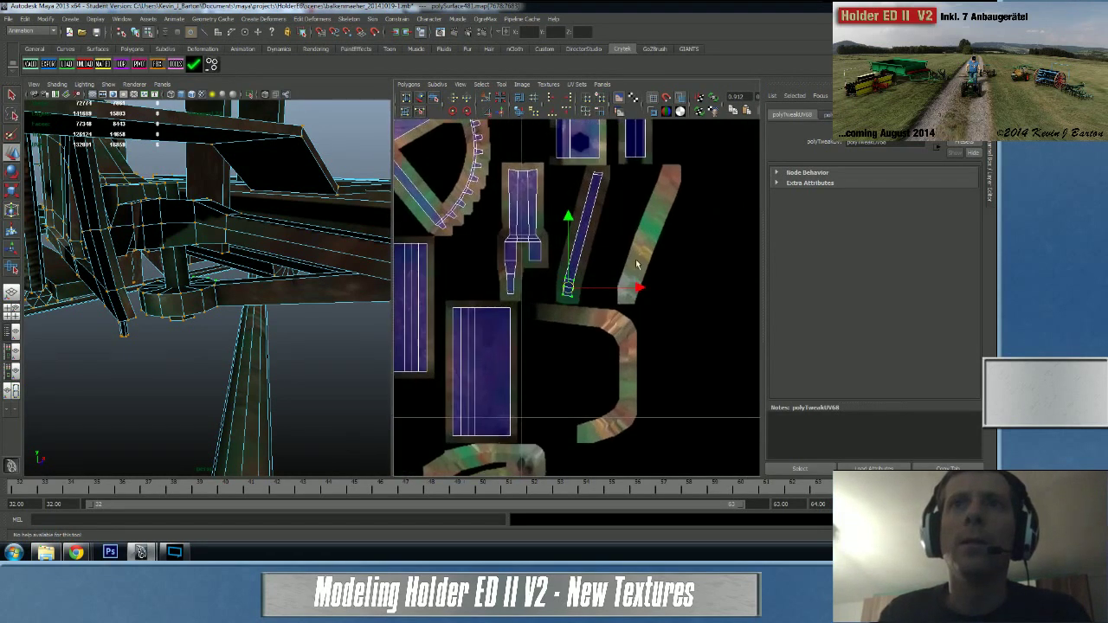
scroll(636, 264, up, 3)
alt+middle_drag(596, 210, 579, 293)
right_drag(563, 267, 569, 243)
click(579, 261)
shift+right_drag(611, 300, 614, 276)
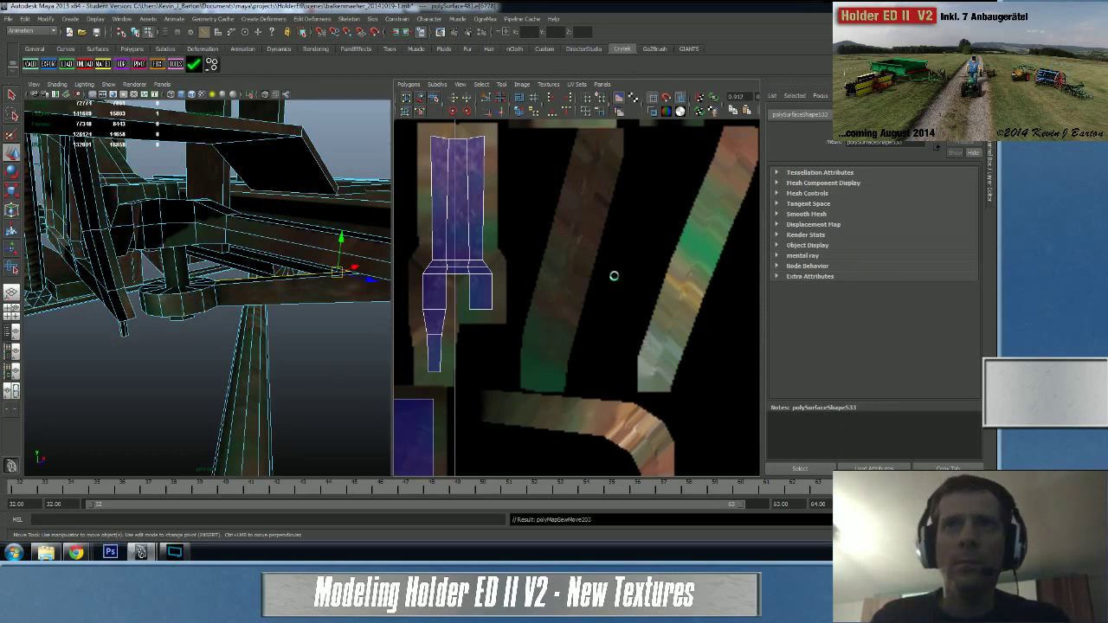
- Examine the full UV layout for remaining loose shells and free texture space around the curved arm shell
alt+right_drag(643, 288, 476, 326)
scroll(476, 327, down, 6)
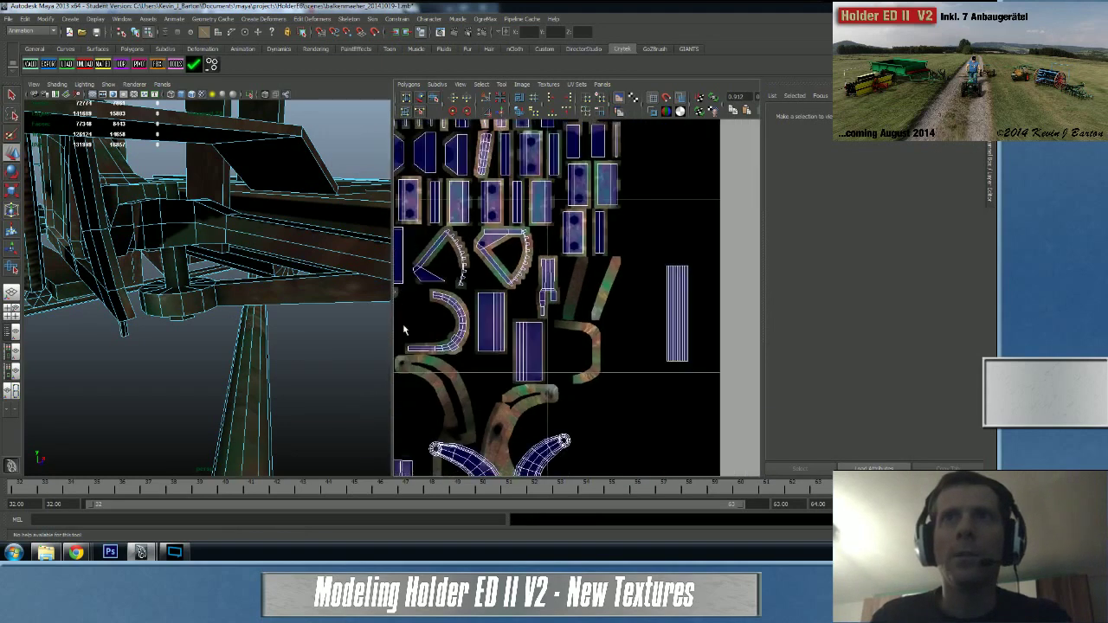
scroll(698, 277, up, 5)
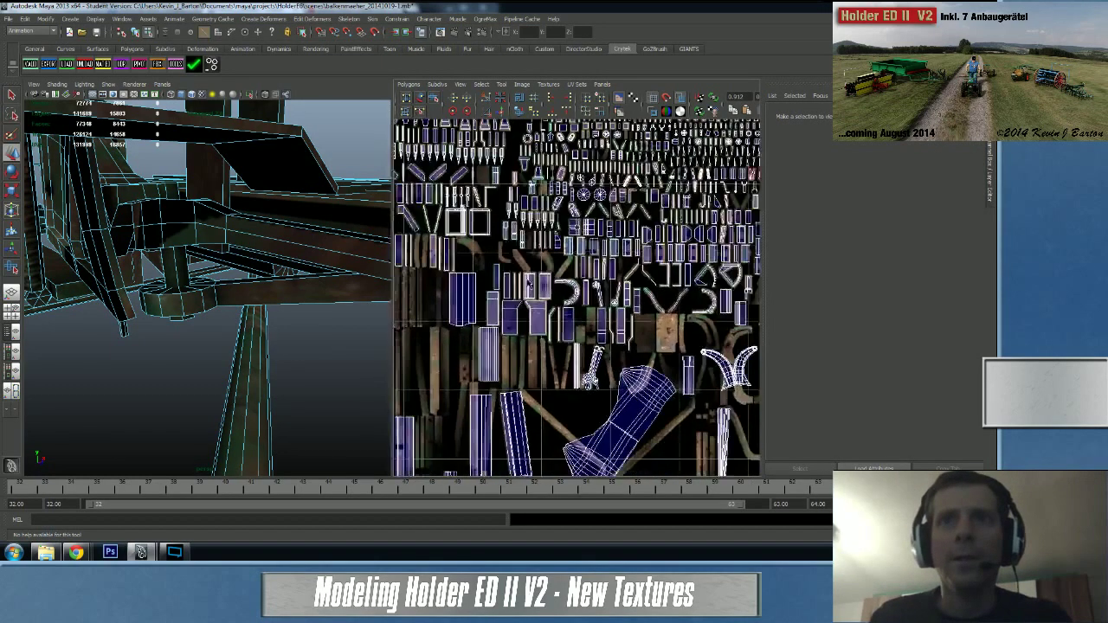
scroll(722, 293, down, 3)
mouse_move(579, 209)
alt+middle_down()
mouse_move(672, 289)
mouse_move(648, 356)
alt+middle_up()
alt+middle_drag(619, 247, 478, 304)
alt+middle_drag(718, 417, 534, 186)
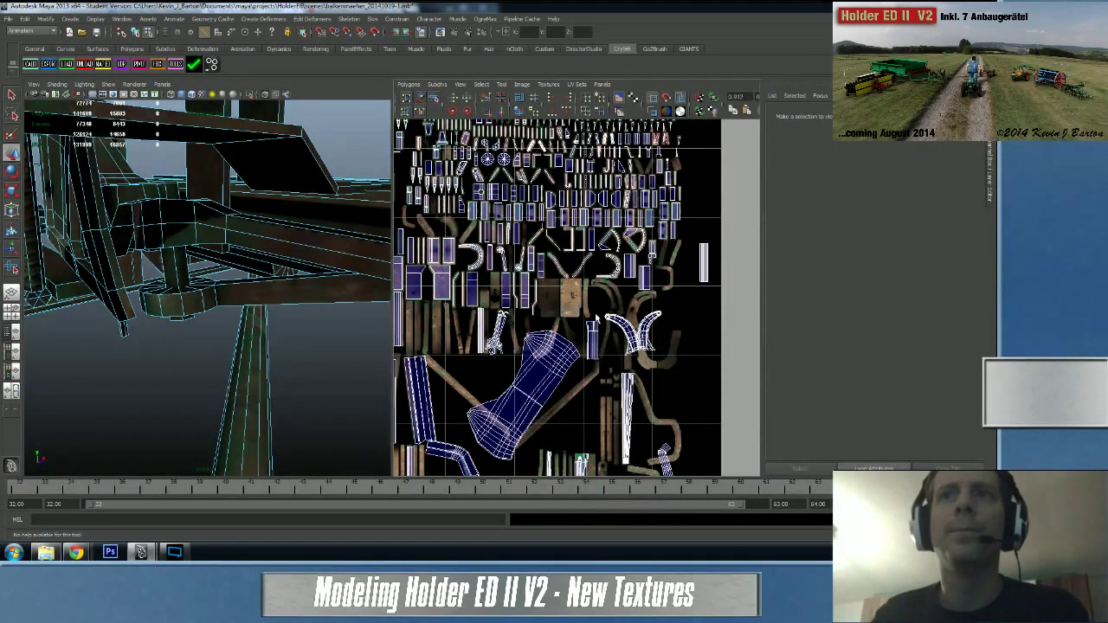
scroll(655, 278, up, 5)
alt+middle_drag(655, 278, 544, 242)
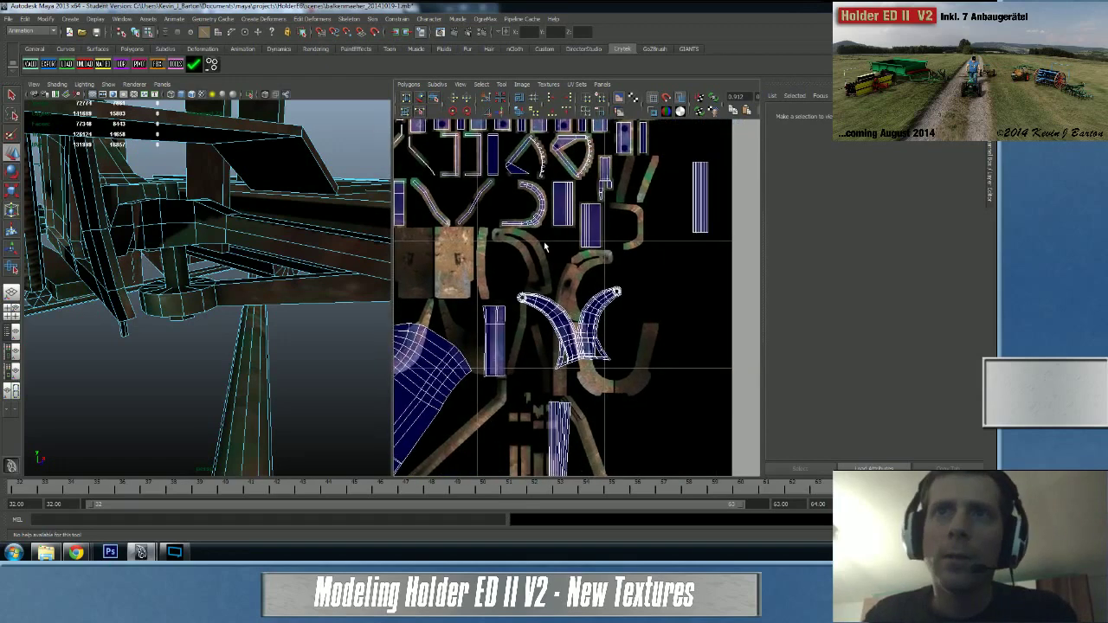
scroll(546, 247, up, 3)
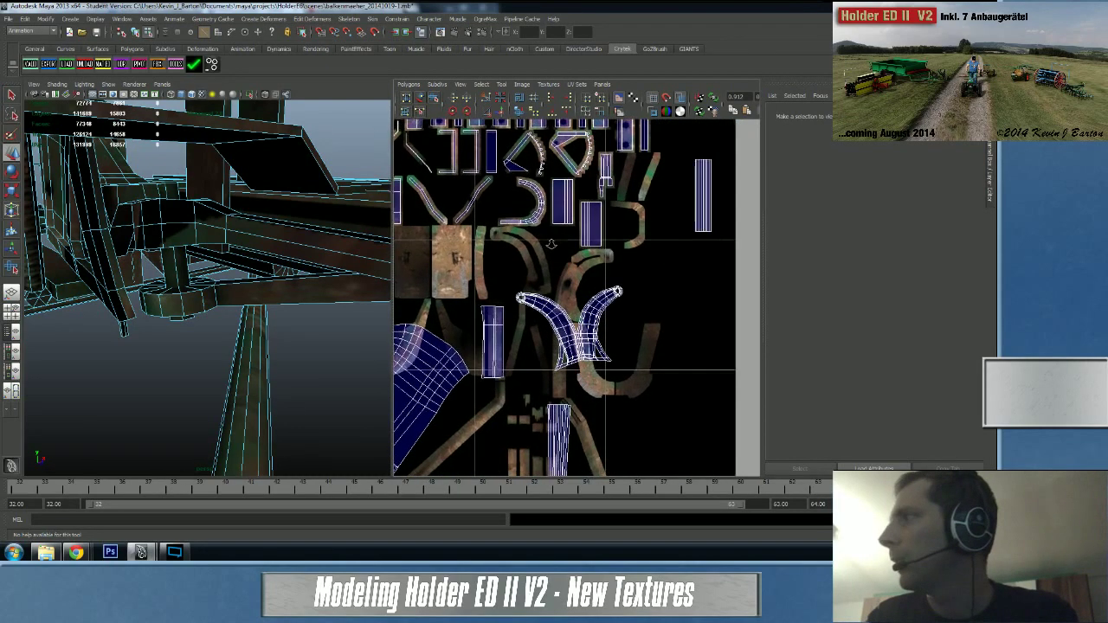
- Select the UVs along the outer half of one curved arm shell, including its round tip, and nudge them slightly
right_drag(510, 333, 553, 330)
drag(431, 265, 559, 342)
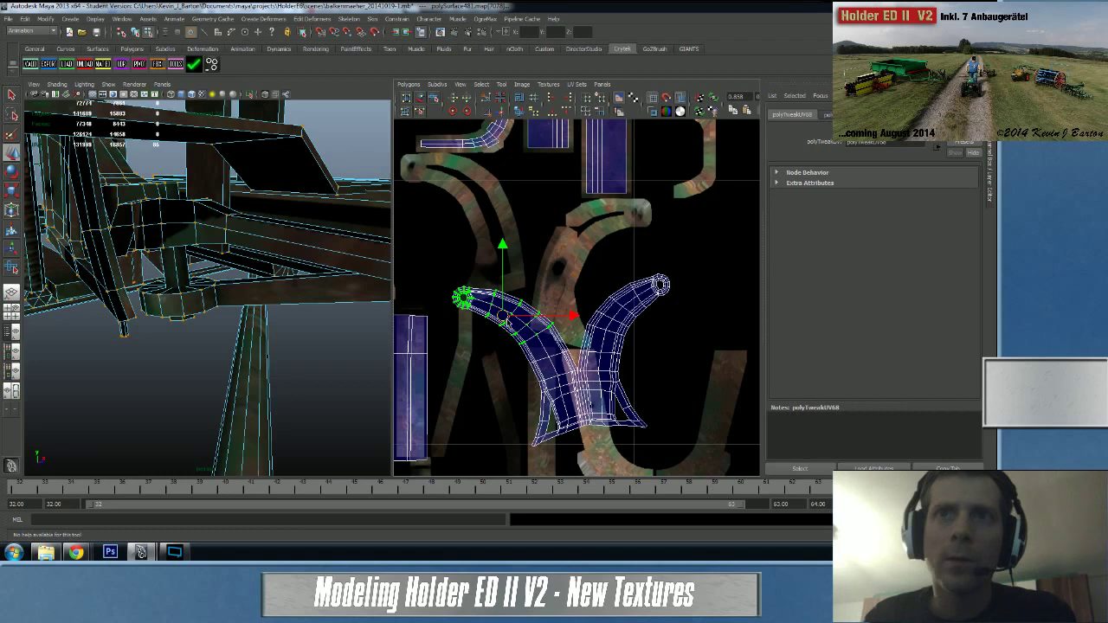
drag(509, 320, 506, 327)
scroll(495, 249, down, 2)
alt+middle_drag(551, 216, 522, 302)
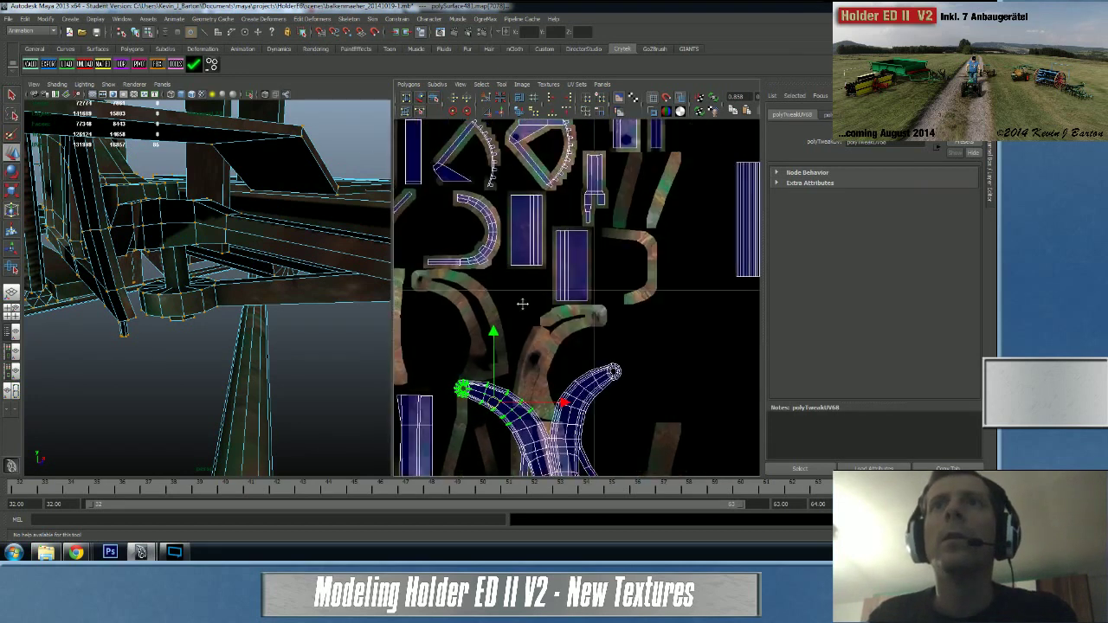
- Select the side edges of the two tall striped rectangular shells and join them to their neighbouring faces with Move and Sew
right_drag(573, 258, 578, 245)
click(587, 260)
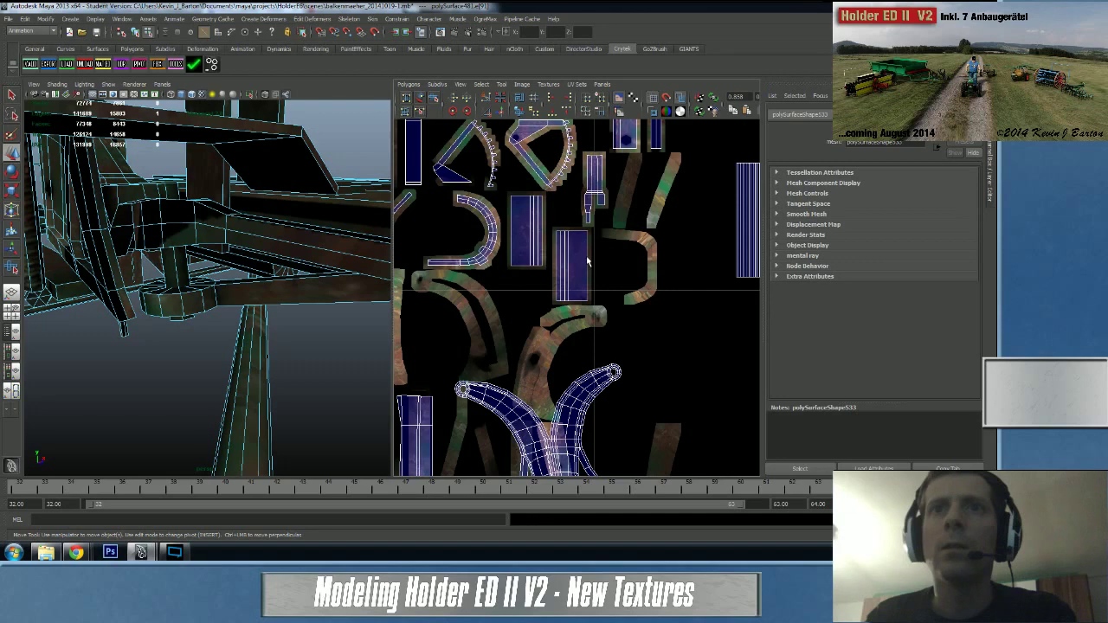
key(f)
alt+drag(282, 272, 245, 228)
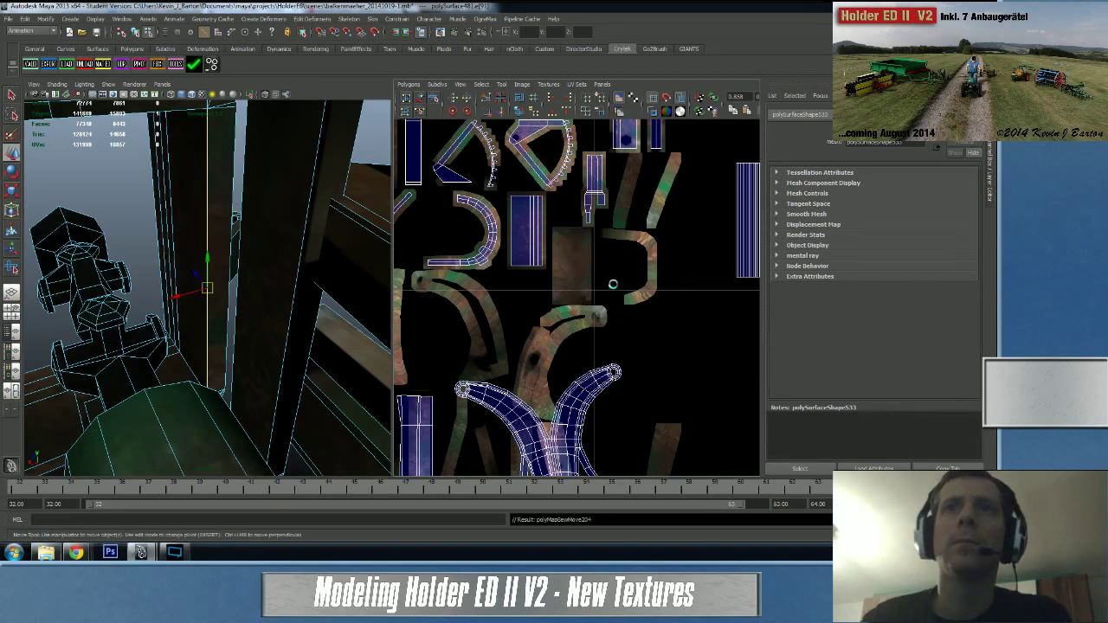
click(512, 234)
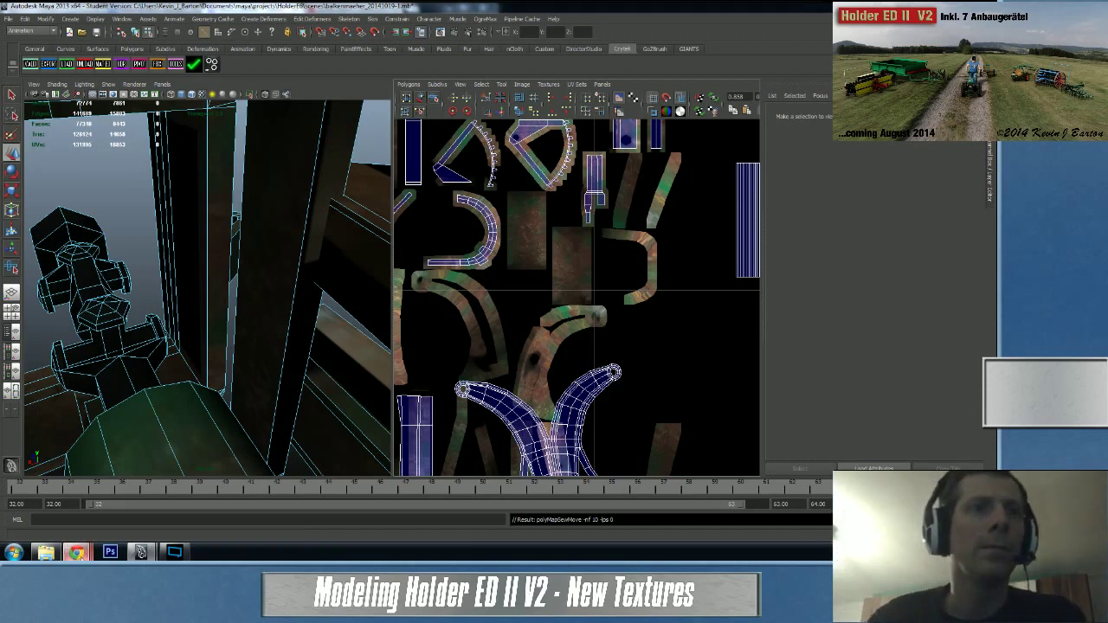
mouse_move(76, 552)
mouse_move(72, 512)
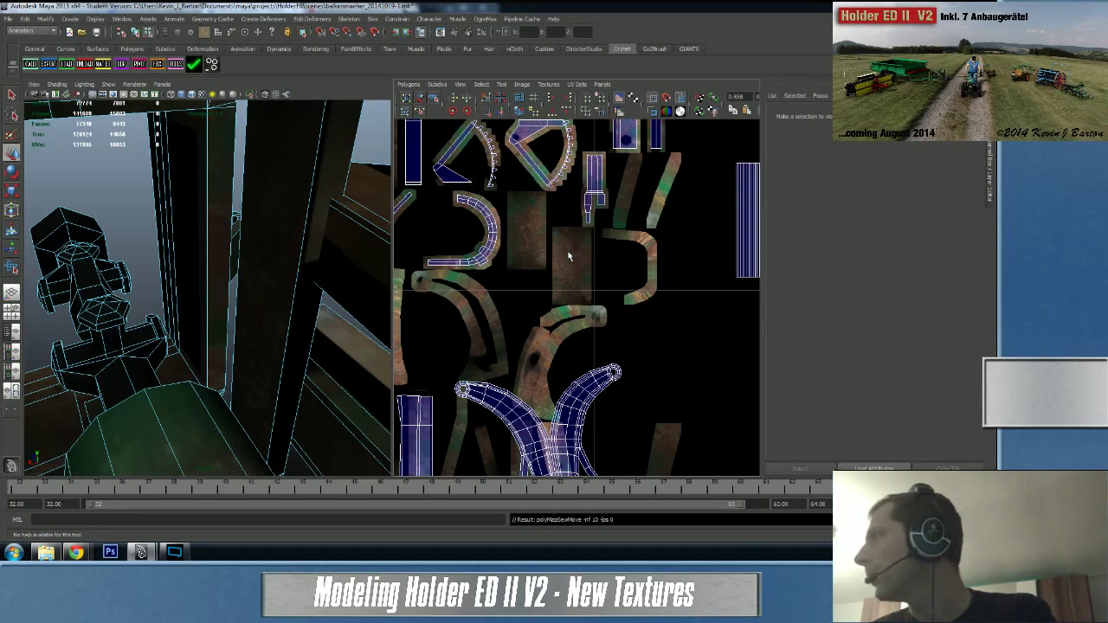
- Select an edge of the narrow strip shell beside the bolted plate and examine where that part sits on the cutter bar
alt+middle_drag(537, 241, 592, 233)
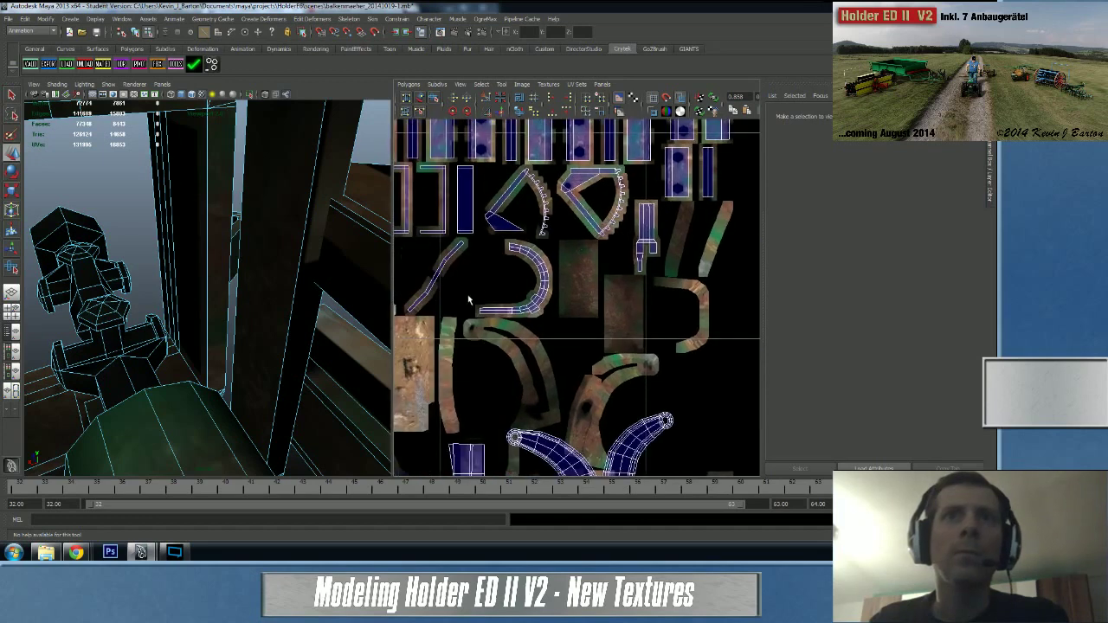
alt+middle_drag(464, 298, 541, 248)
alt+middle_drag(479, 277, 482, 150)
alt+middle_drag(667, 128, 454, 375)
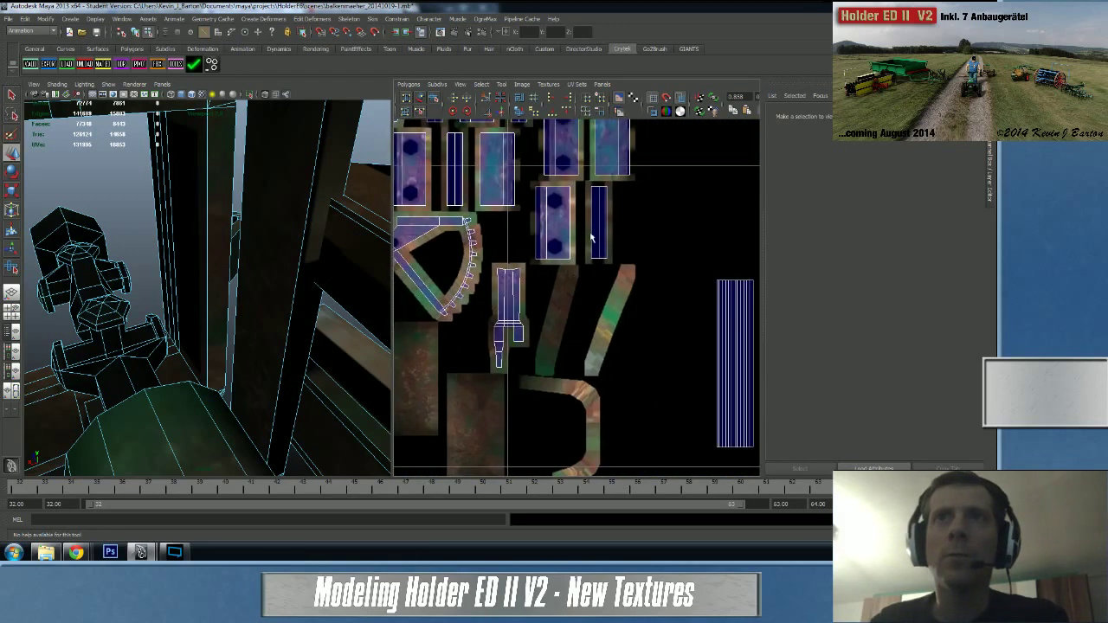
alt+middle_drag(592, 237, 561, 331)
alt+right_drag(562, 330, 586, 338)
right_click(569, 322)
click(569, 296)
click(574, 314)
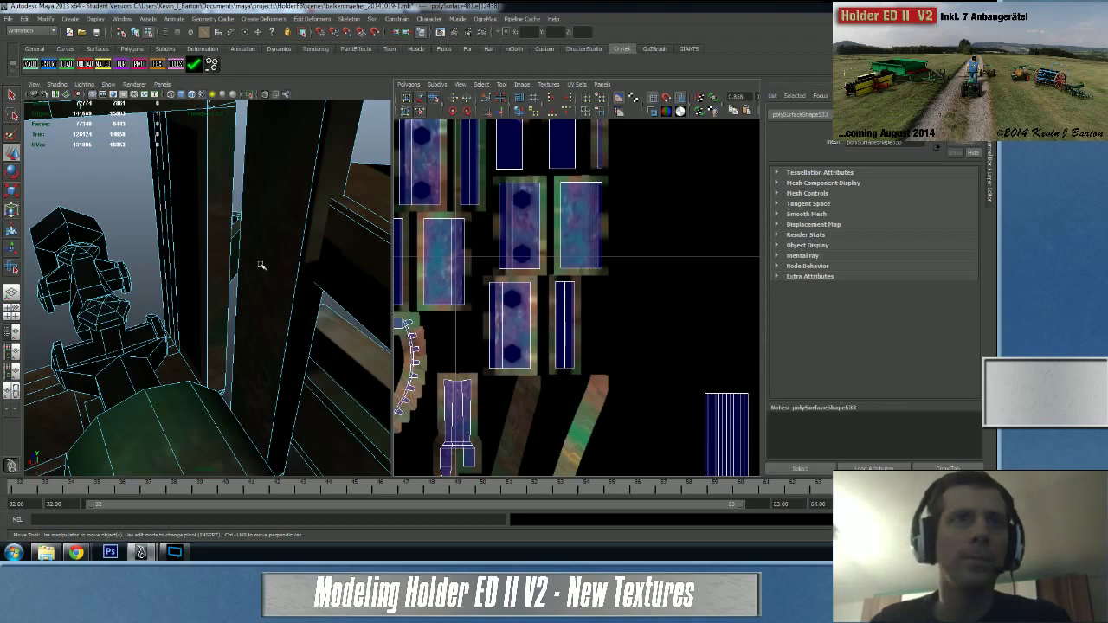
key(f)
scroll(262, 266, down, 5)
alt+drag(277, 272, 237, 146)
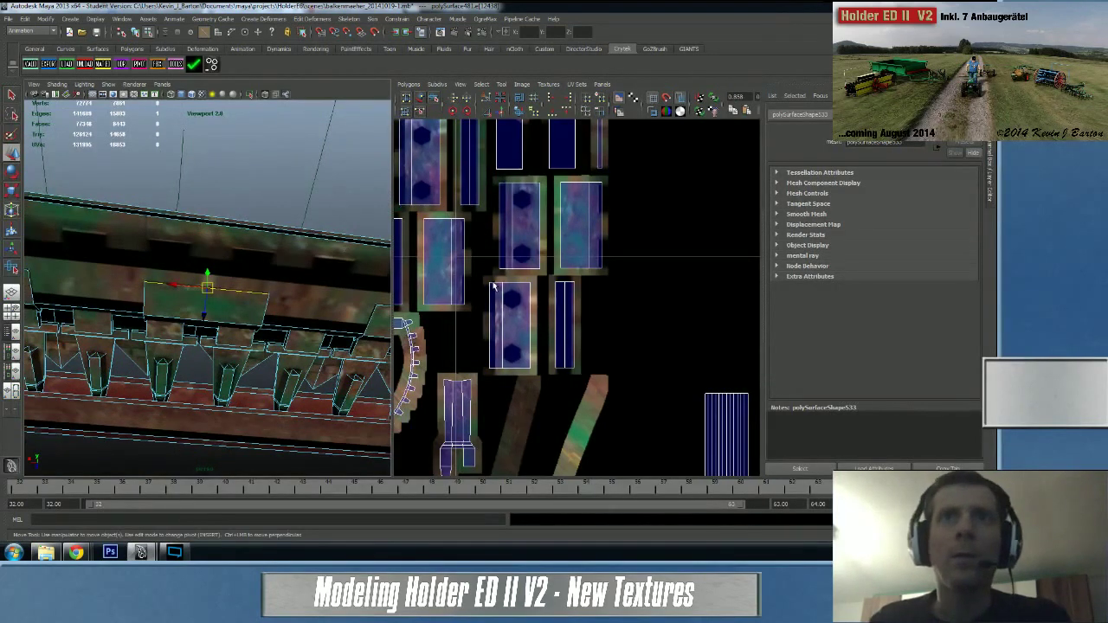
alt+drag(258, 268, 180, 314)
- Join the narrow strip, bolted plate and flat plate shells of the first cutter bar bracket with Move and Sew
shift+right_drag(580, 321, 580, 294)
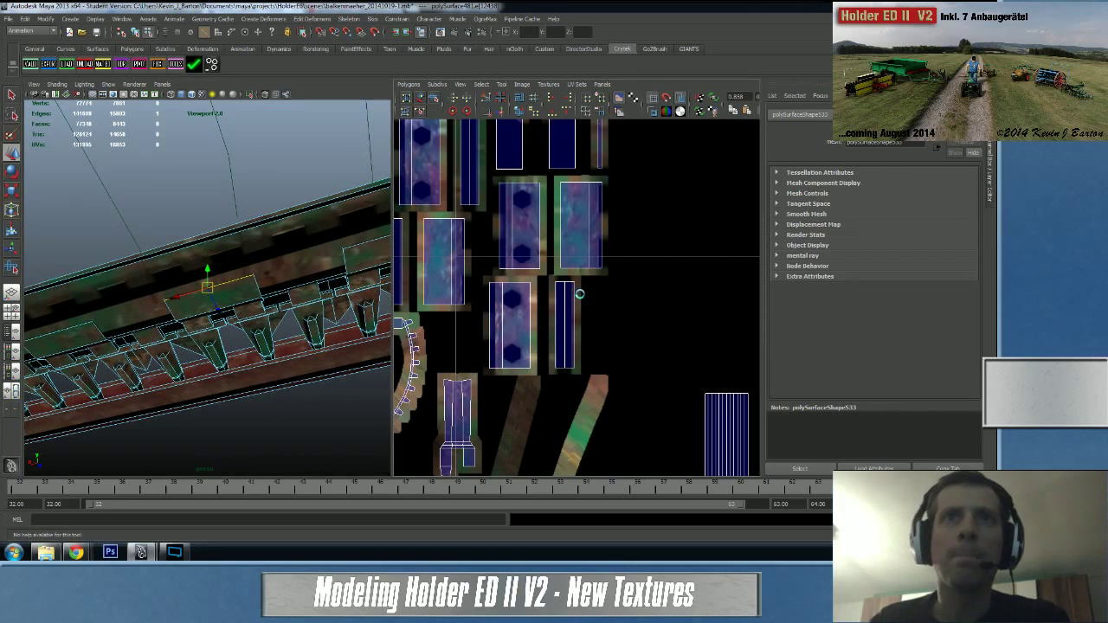
click(579, 294)
click(618, 316)
click(612, 320)
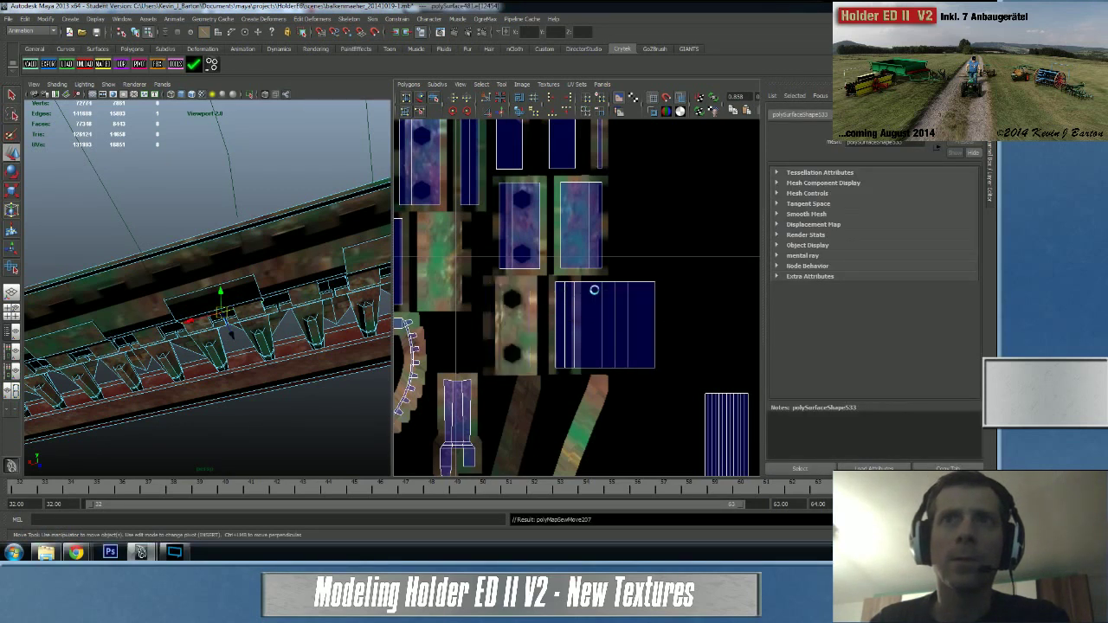
click(656, 312)
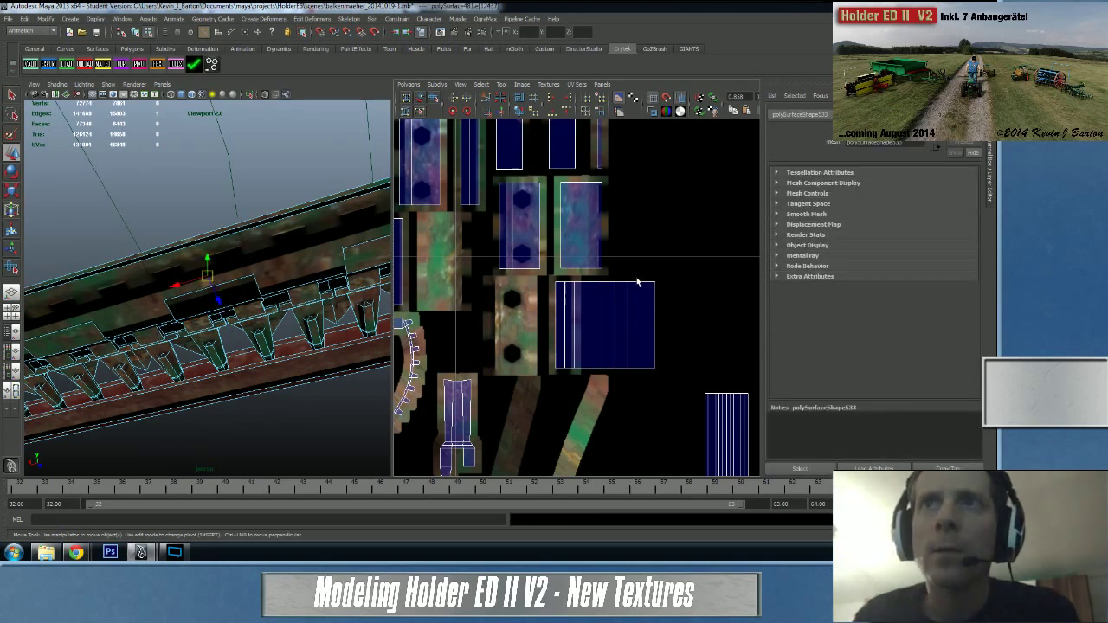
- Select the two short end edges of the joined bracket shell and sew its bevelled end caps onto them
click(643, 294)
shift+click(643, 365)
shift+right_click(641, 336)
shift+right_drag(640, 336, 640, 317)
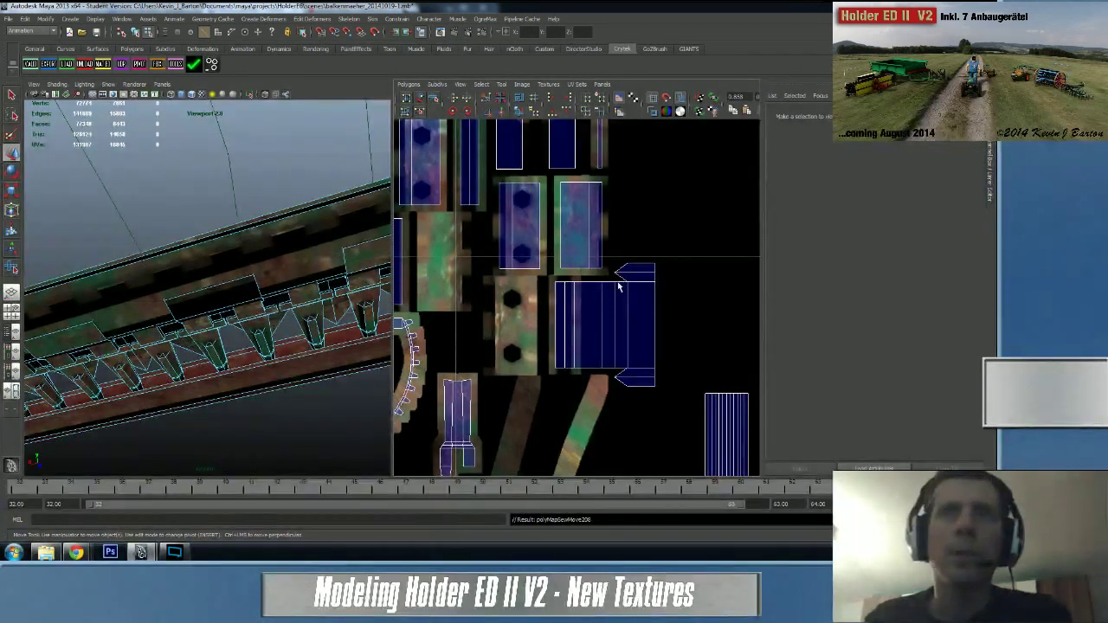
- Join the plates, strips and bevelled end caps of the second cutter bar bracket into one shell with Move and Sew
click(602, 235)
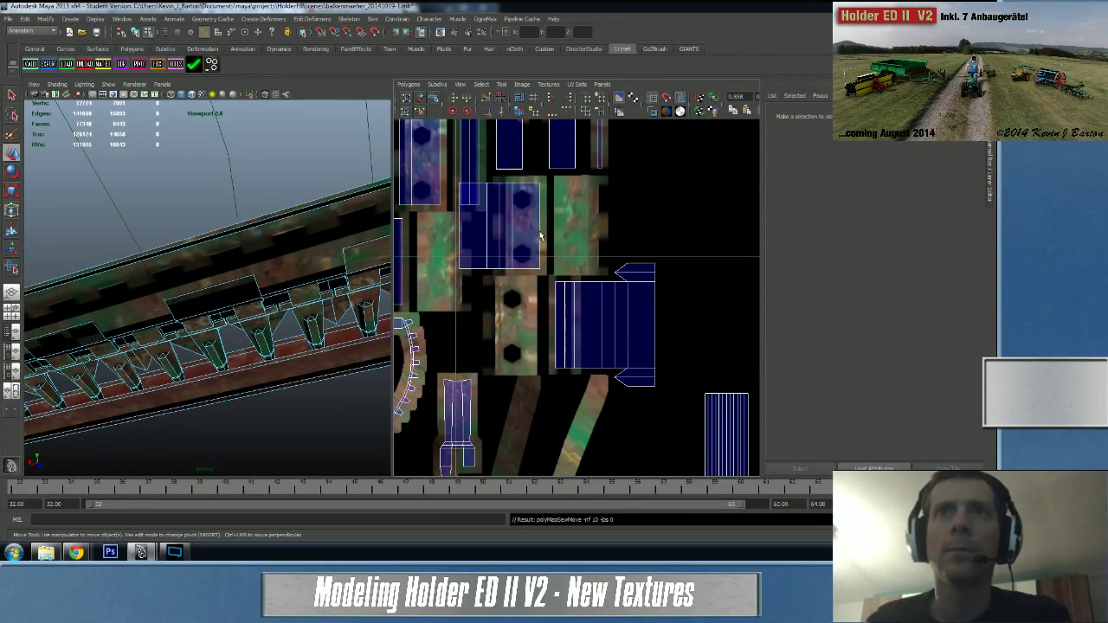
click(459, 238)
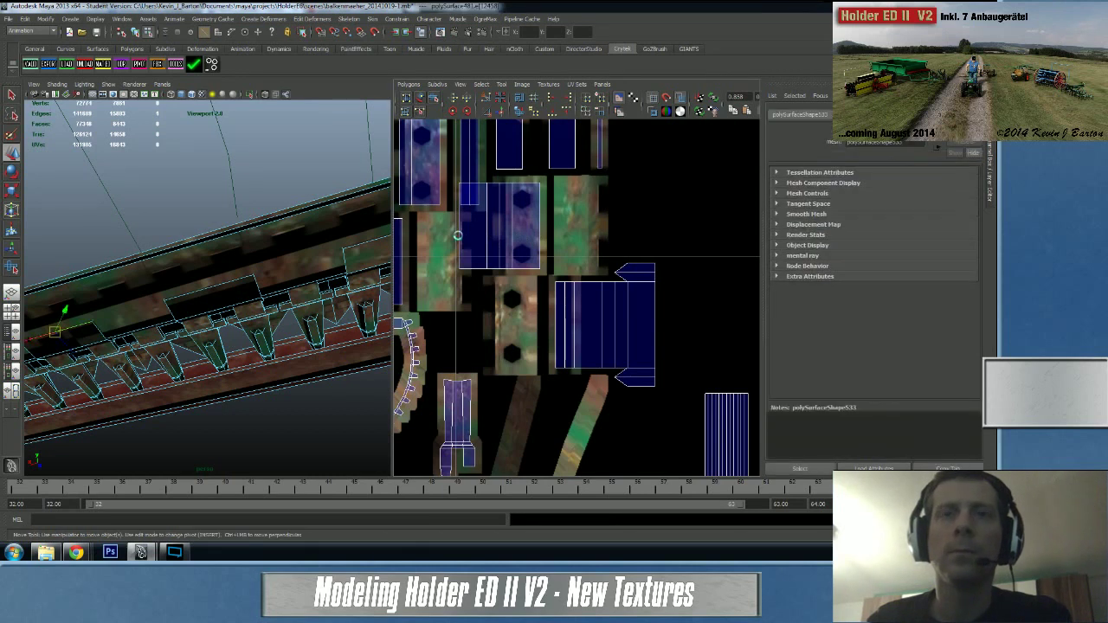
key(g)
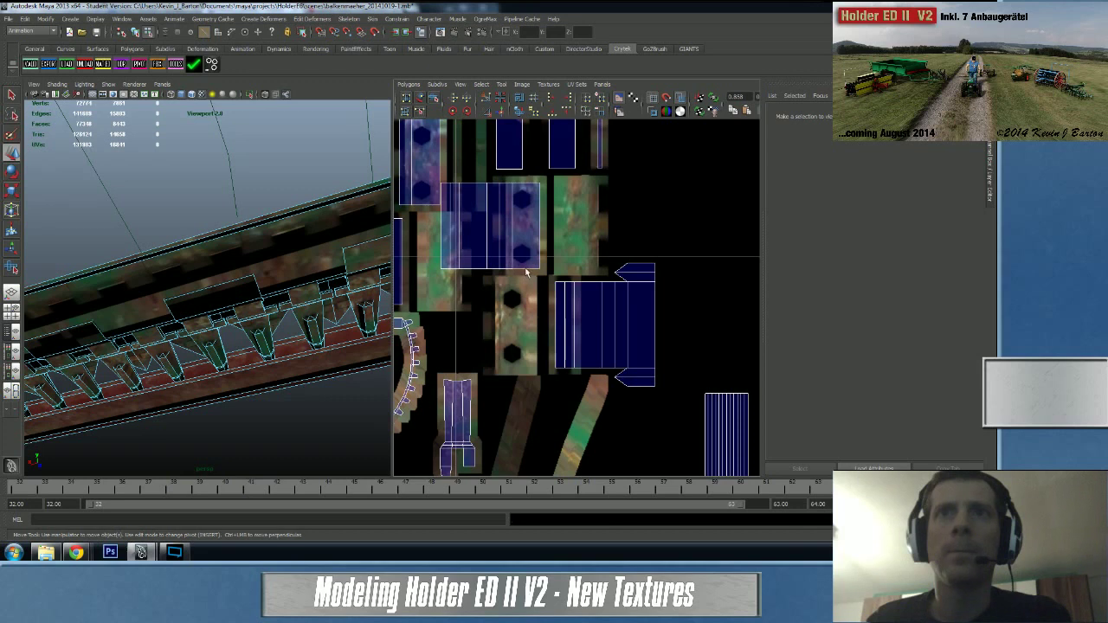
click(522, 186)
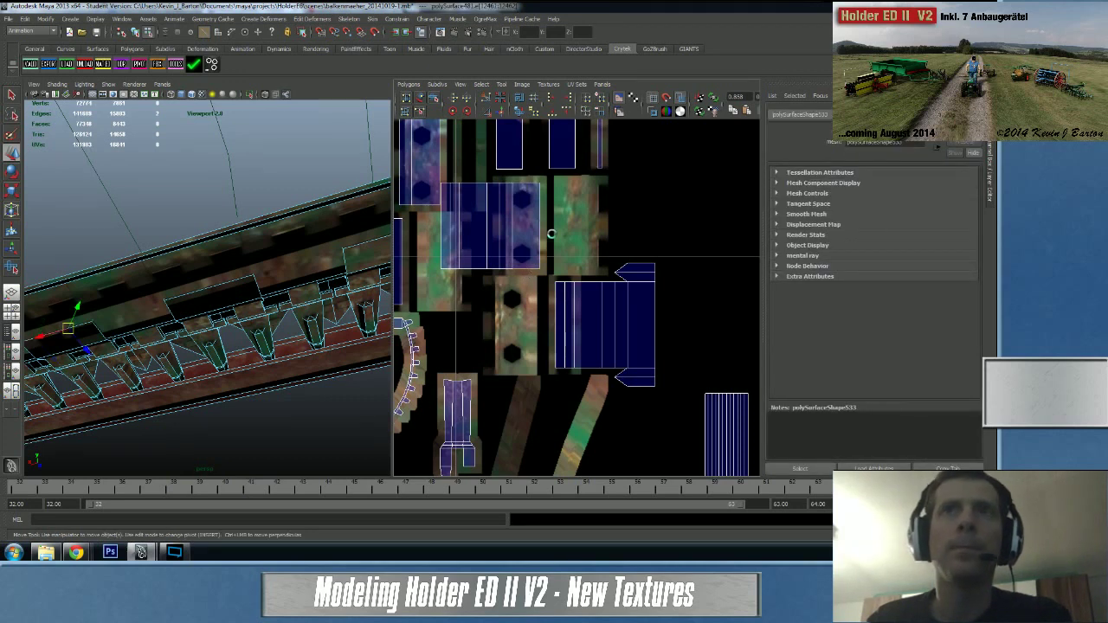
key(g)
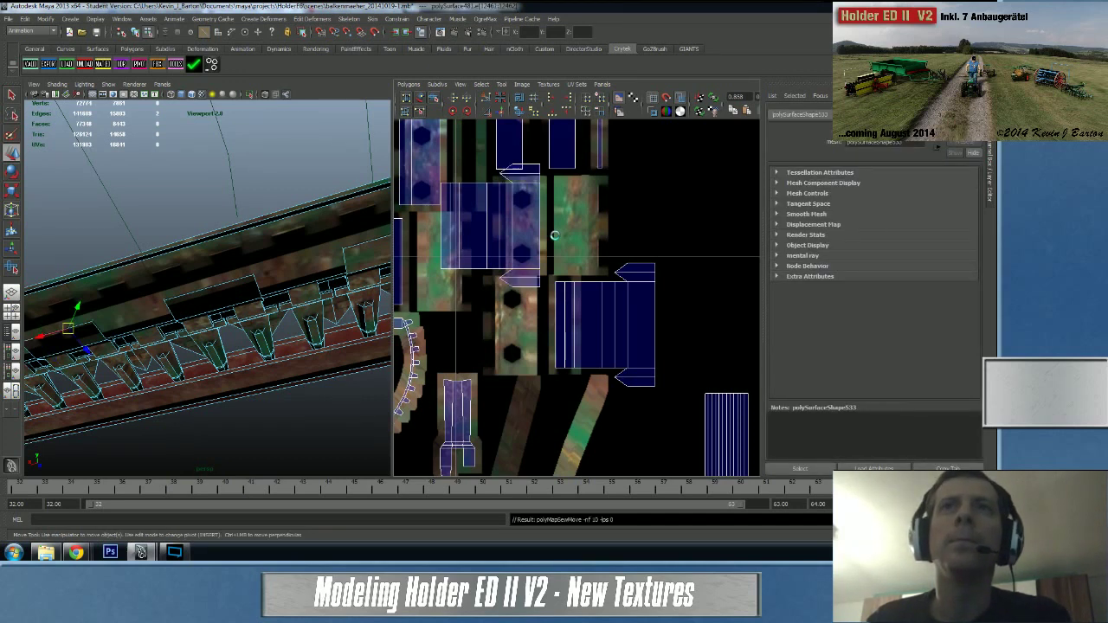
- Select the whole UV shell of the second bracket and stack it exactly over the first bracket's shell
alt+right_drag(288, 266, 226, 282)
alt+drag(225, 281, 156, 251)
alt+middle_drag(156, 251, 252, 249)
alt+drag(251, 249, 184, 243)
right_drag(533, 258, 562, 263)
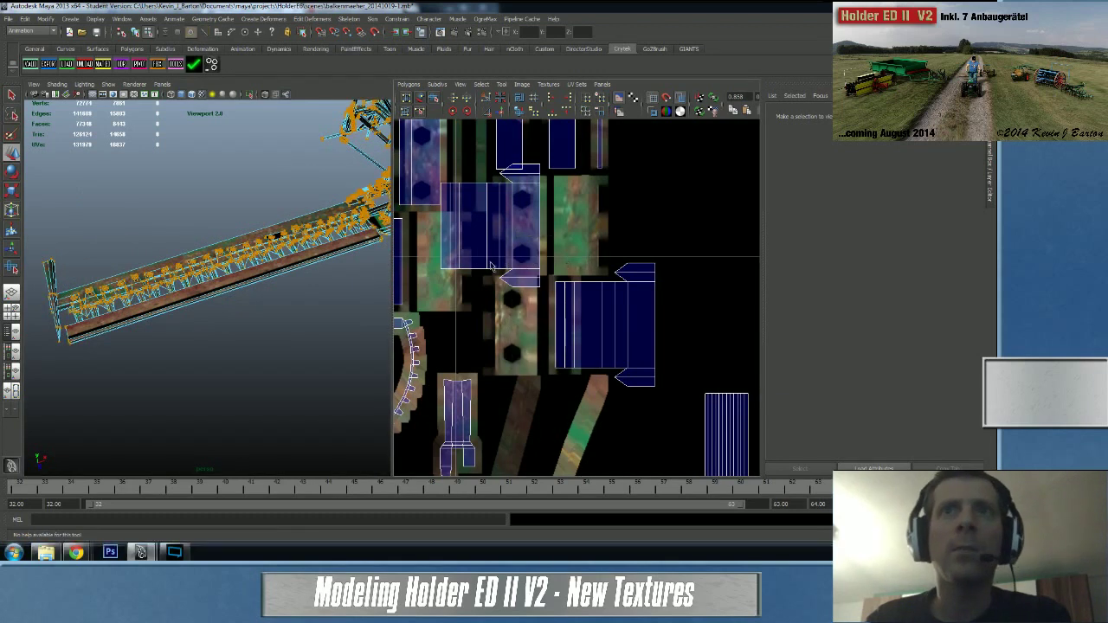
drag(490, 262, 509, 281)
ctrl+right_drag(513, 231, 541, 232)
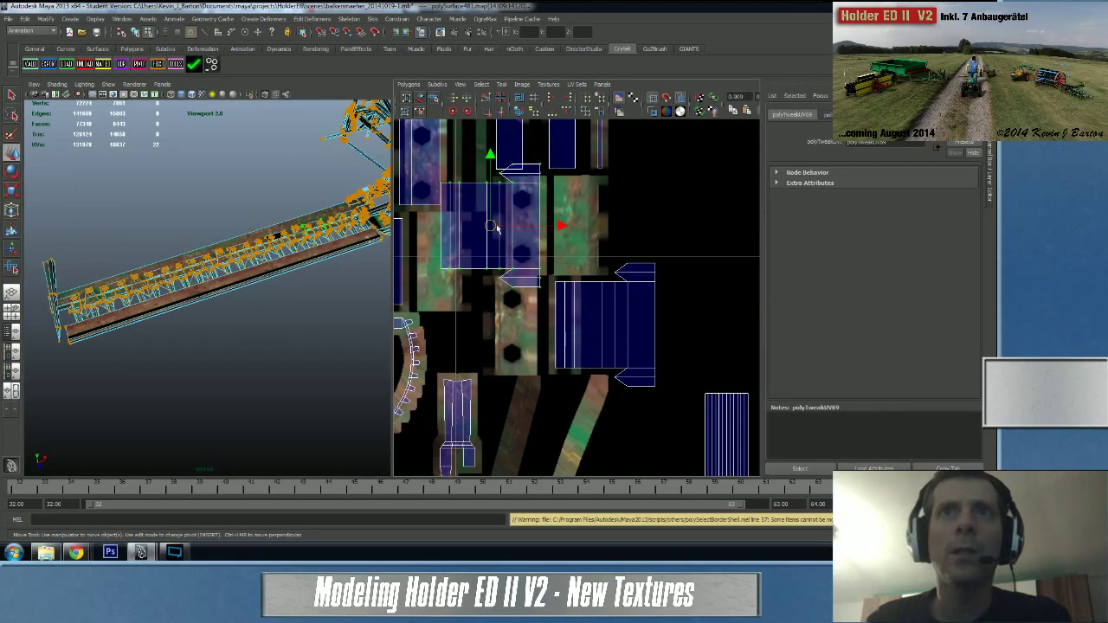
drag(490, 225, 606, 325)
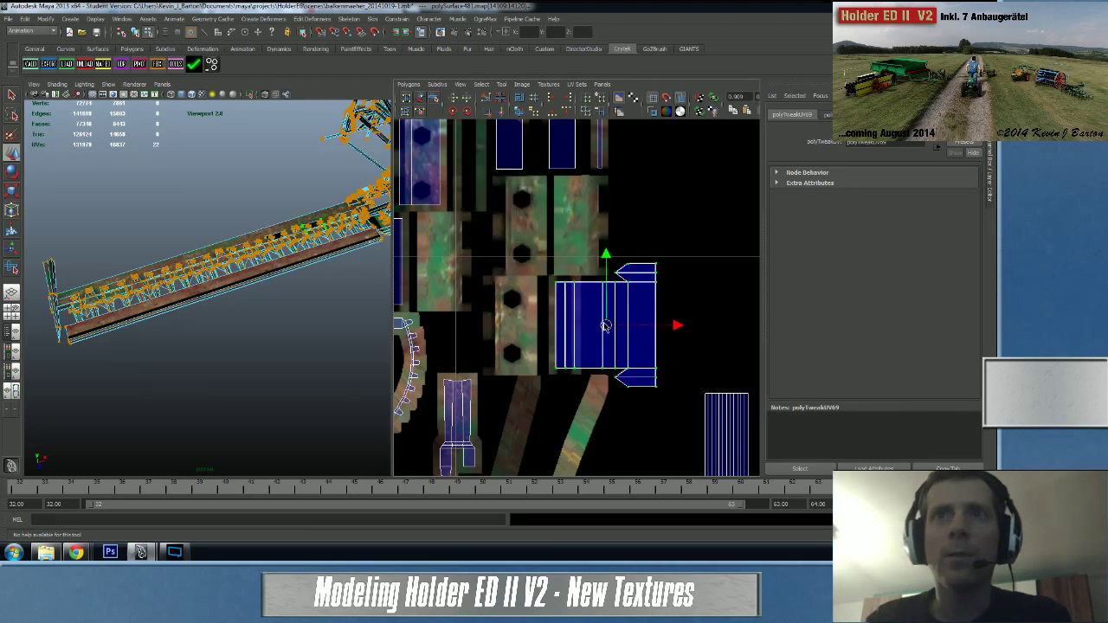
drag(605, 325, 605, 326)
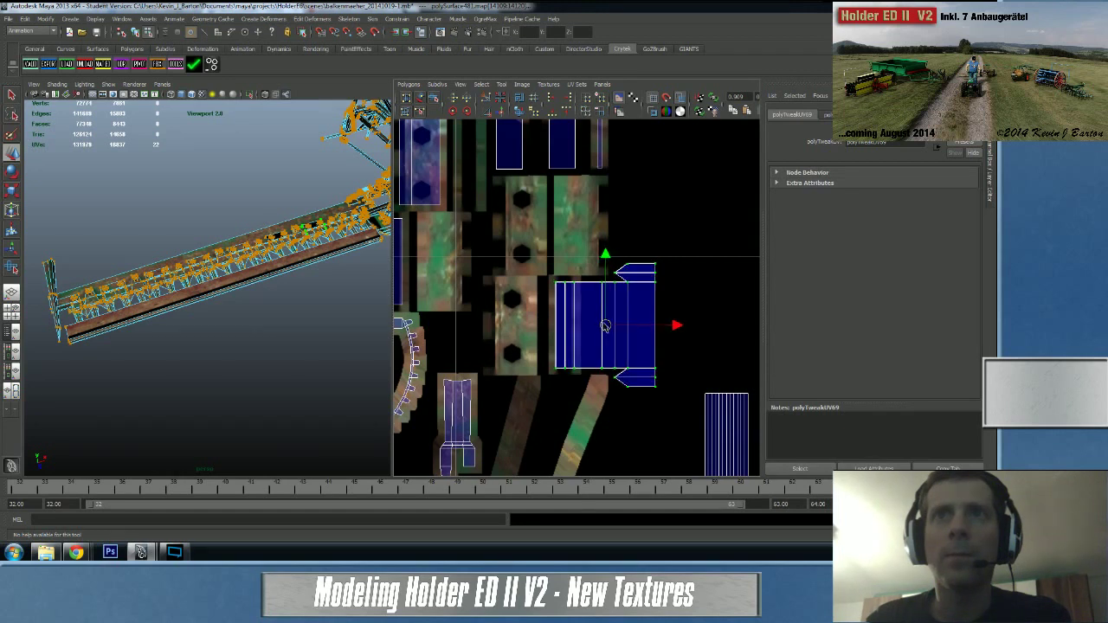
- Sew the third bracket's narrow strip to its flat plate and bolted plate shells with Move and Sew
alt+middle_drag(510, 188, 632, 262)
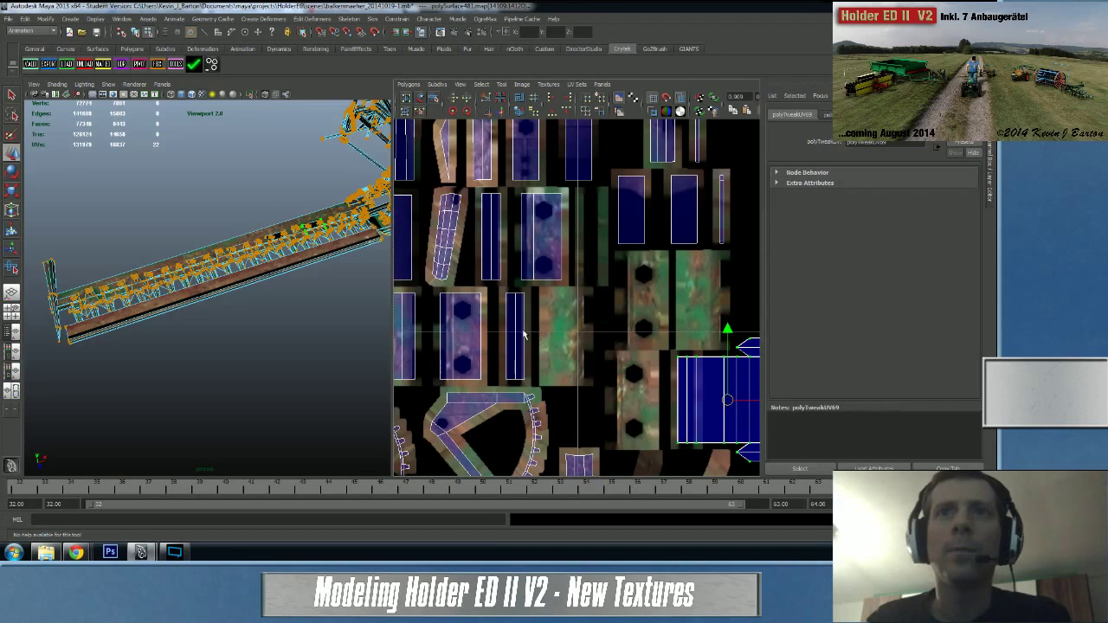
right_drag(523, 335, 524, 308)
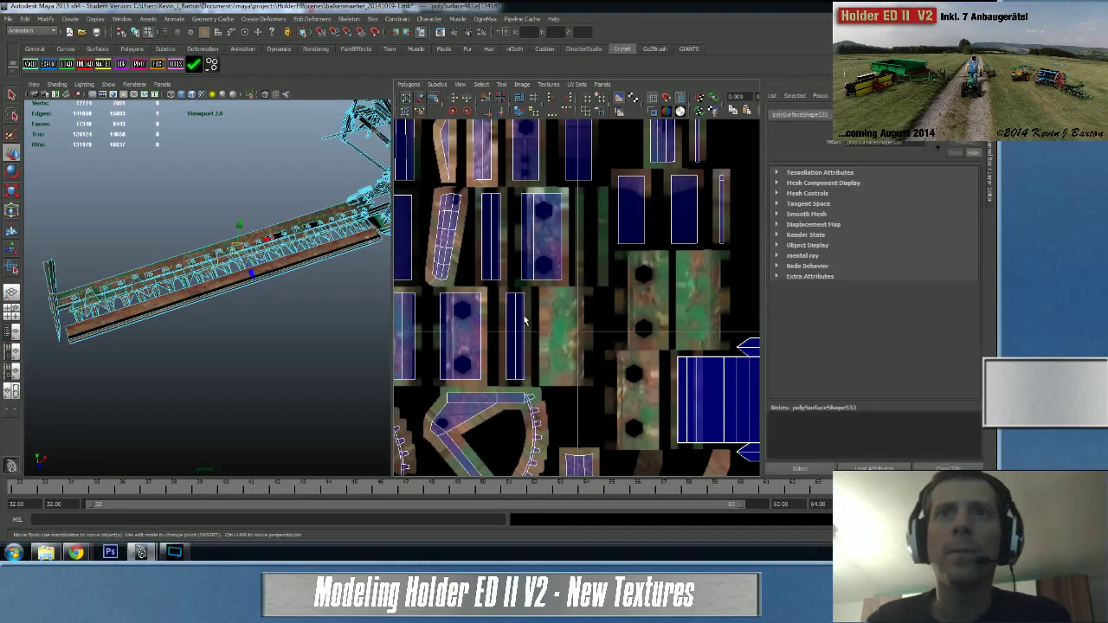
alt+middle_drag(558, 301, 636, 281)
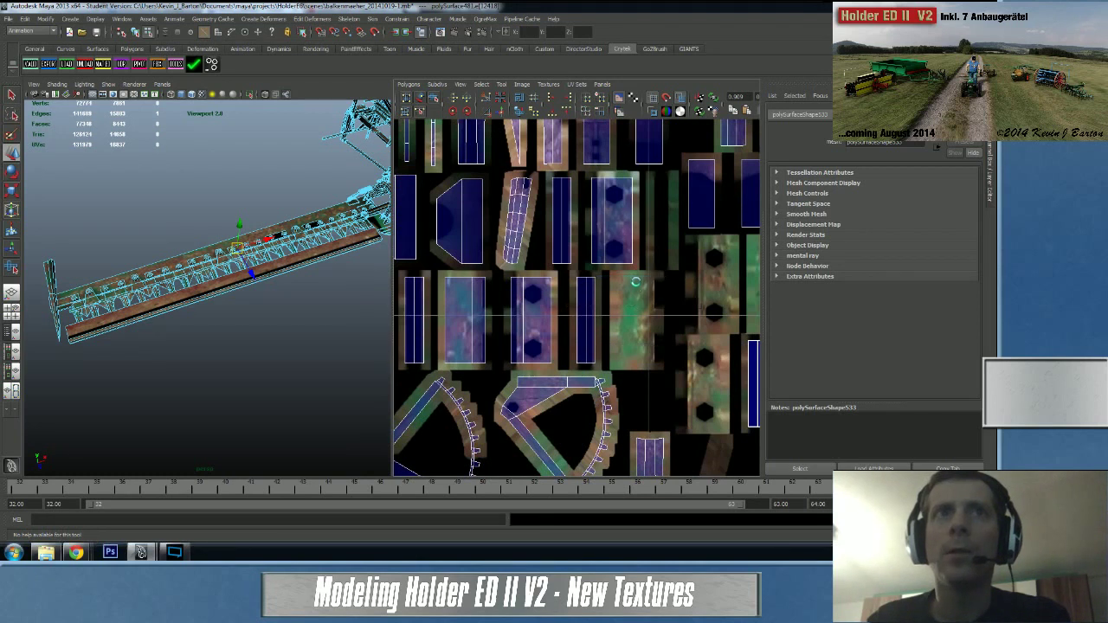
key(ctrl+z)
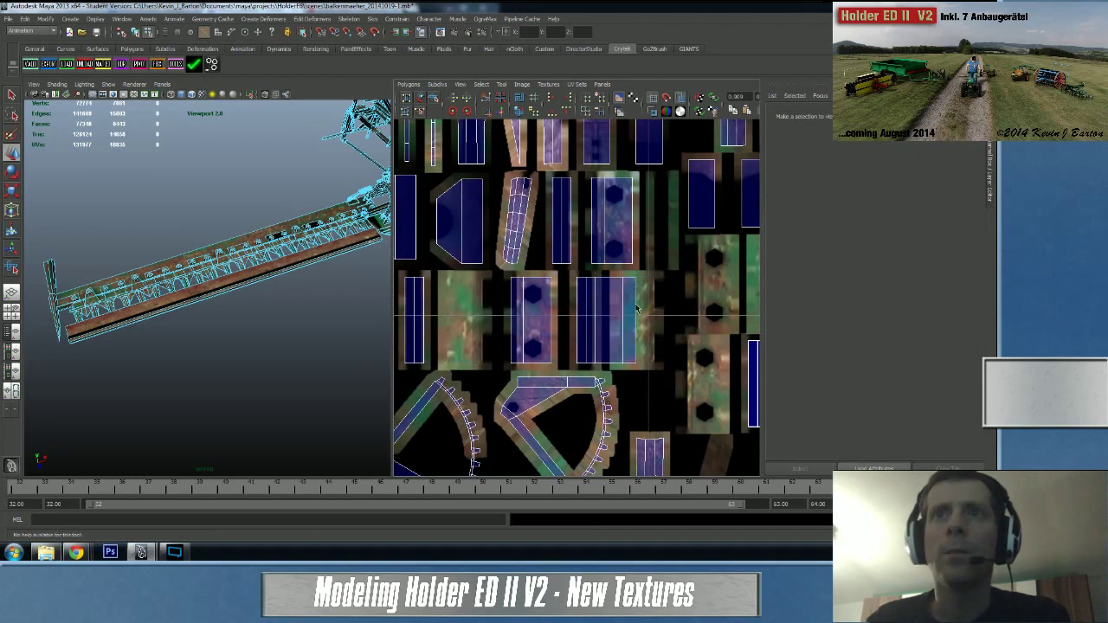
click(635, 305)
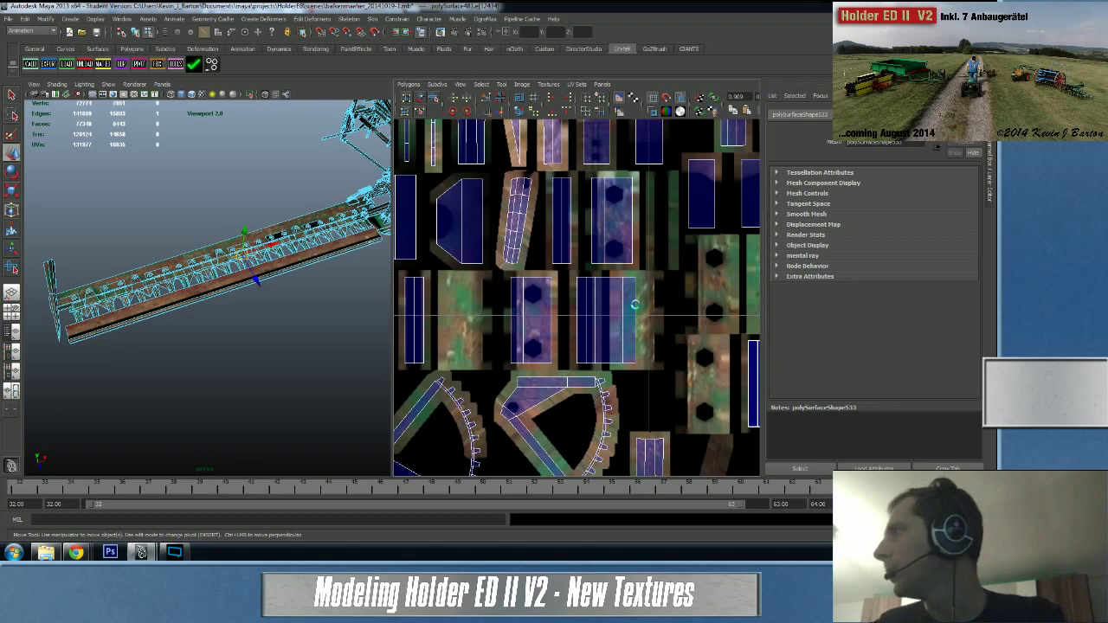
key(g)
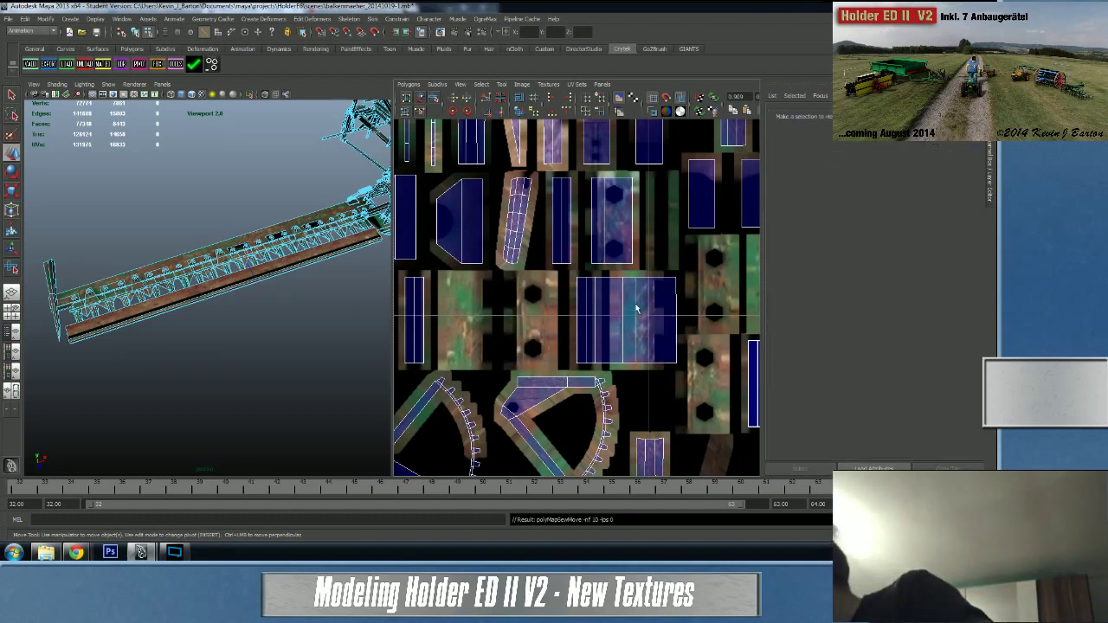
- Select the short end edges of the third bracket's joined shell and sew the bevelled end caps onto them
click(678, 309)
alt+middle_drag(701, 330, 584, 300)
click(548, 245)
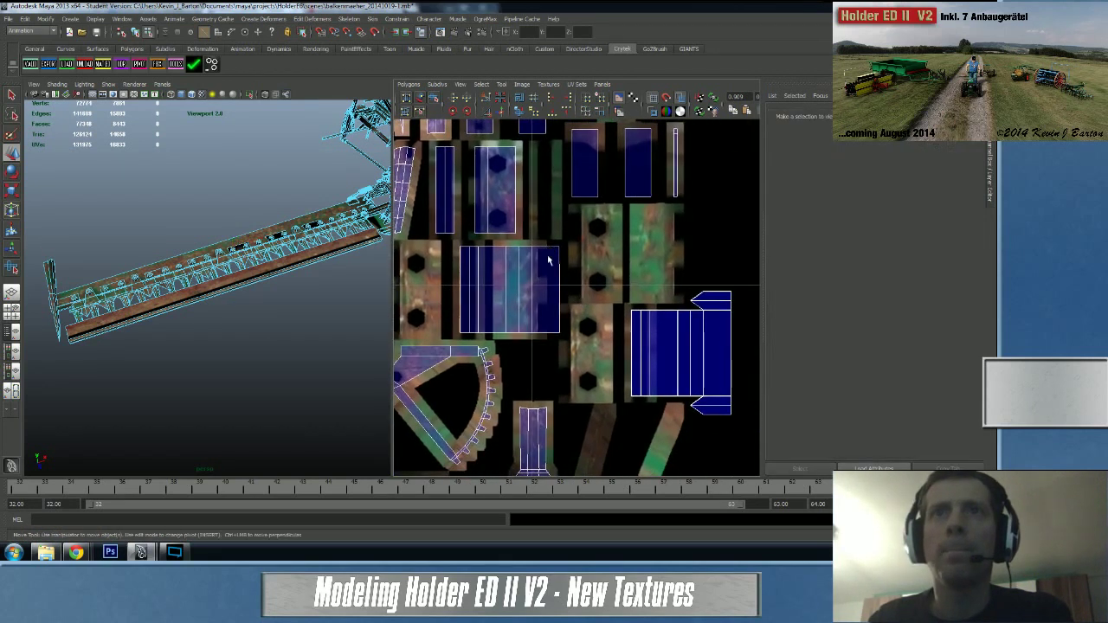
shift+click(542, 332)
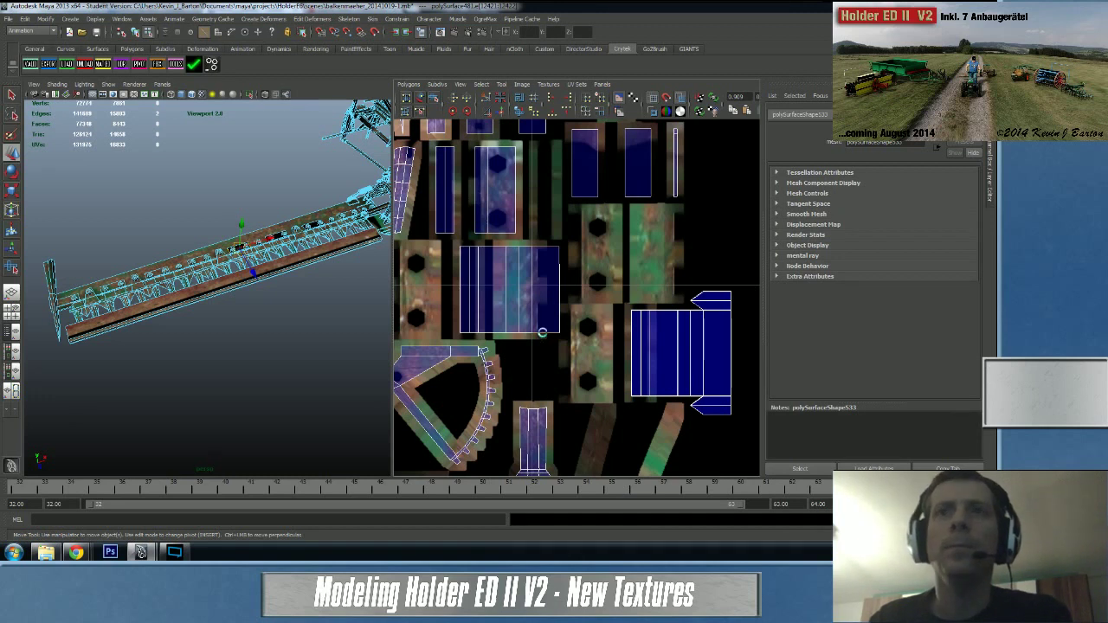
- Select all UVs of the third bracket's shell and stack it over the two bracket shells already overlaid
right_drag(531, 333, 562, 300)
click(533, 333)
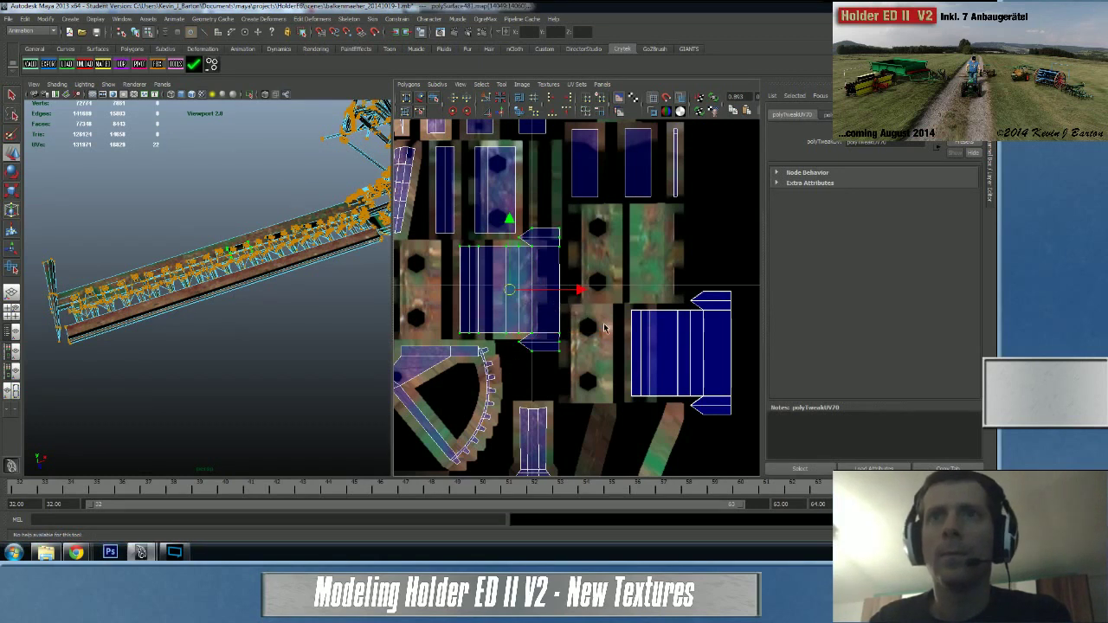
drag(509, 290, 680, 354)
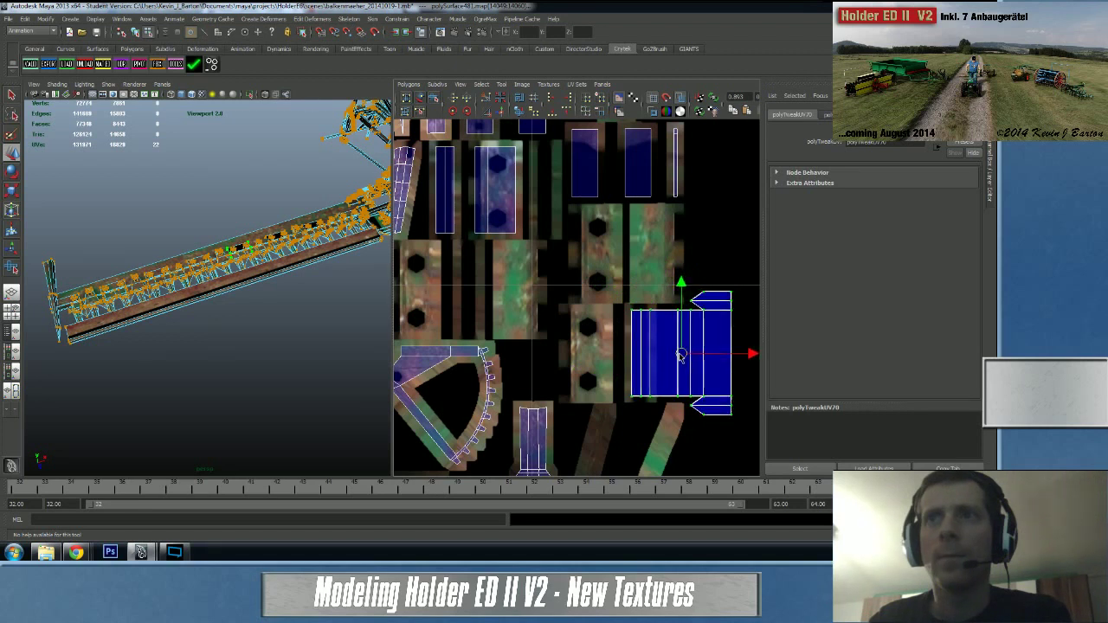
- Move and sew the neighbouring strips' UVs onto the long edge of the bolted plate's shell
alt+middle_drag(584, 225, 585, 265)
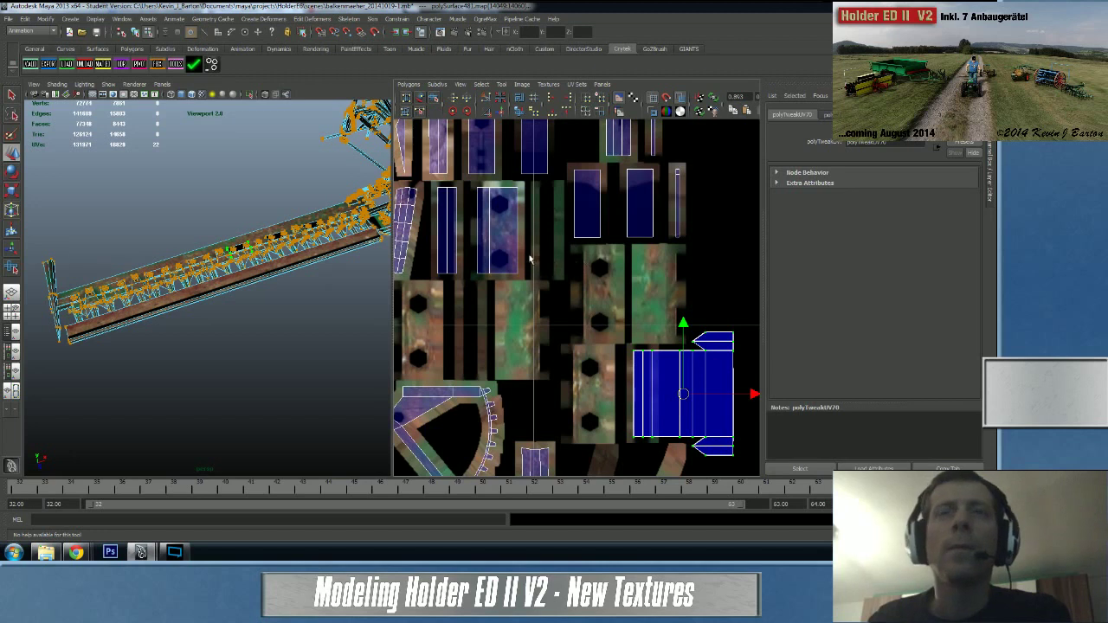
alt+middle_drag(500, 236, 645, 273)
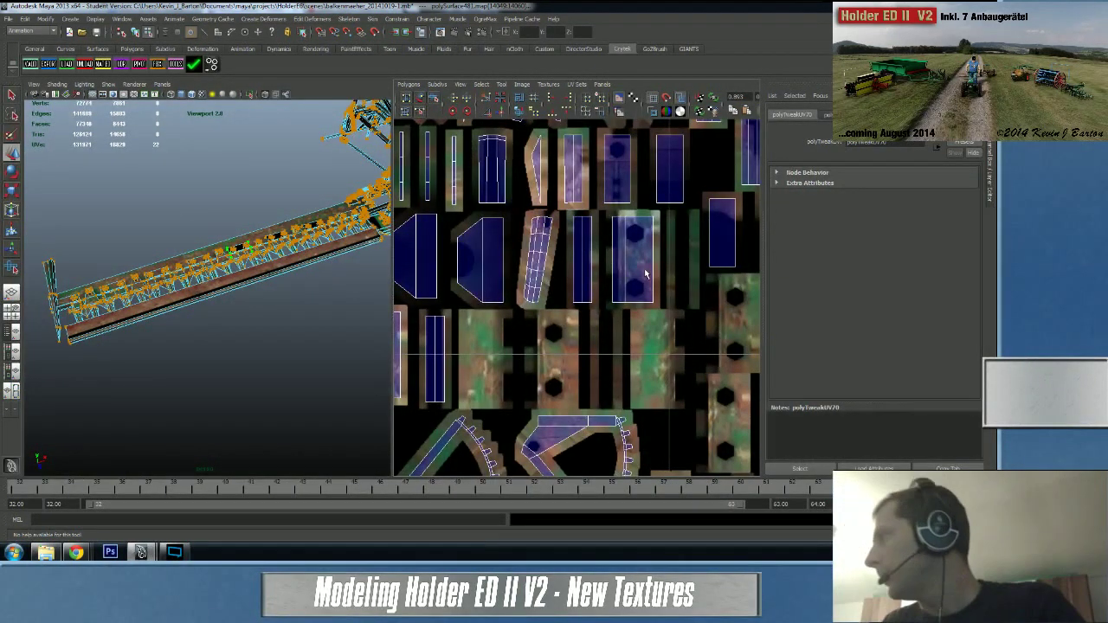
alt+middle_drag(645, 274, 468, 273)
alt+right_drag(468, 273, 524, 291)
alt+middle_drag(525, 291, 584, 275)
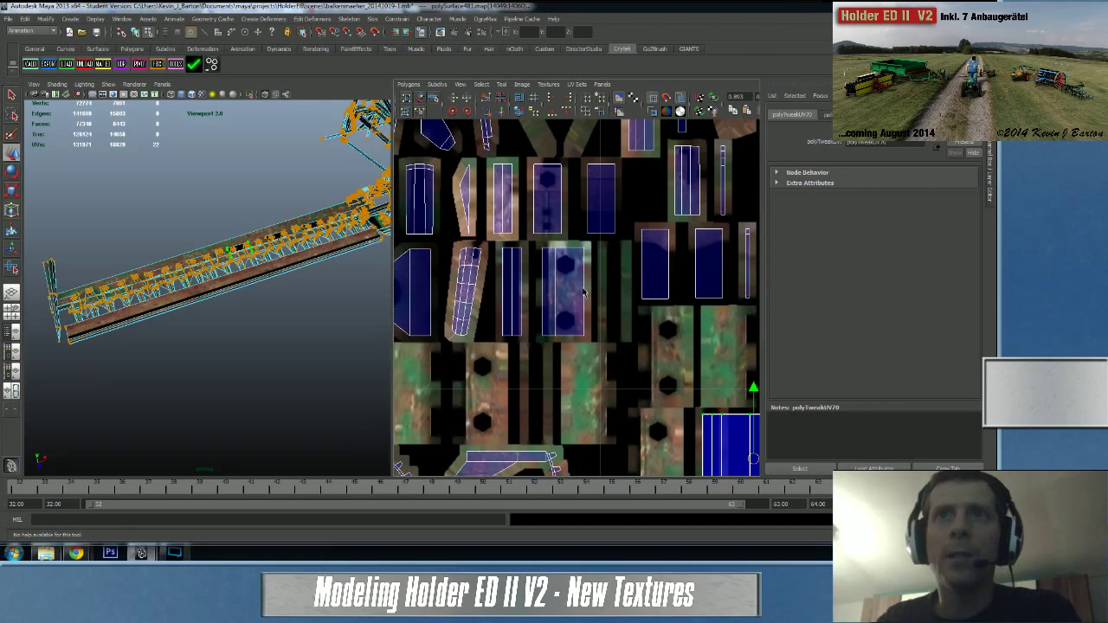
mouse_move(669, 327)
alt+middle_down()
mouse_move(600, 279)
mouse_move(657, 320)
alt+middle_up()
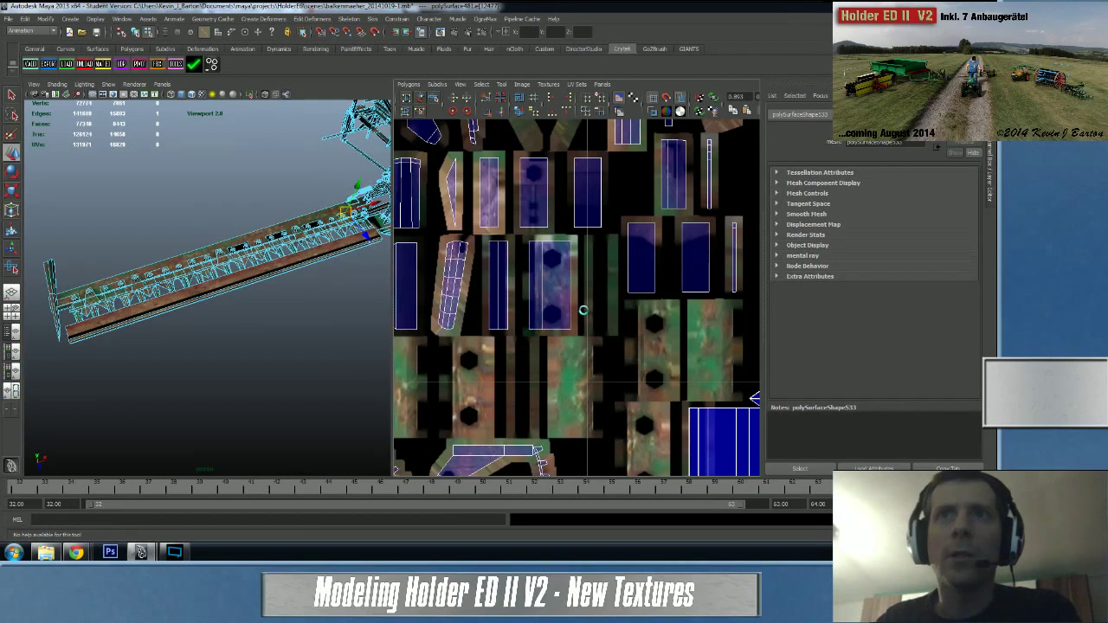
alt+middle_drag(585, 311, 510, 263)
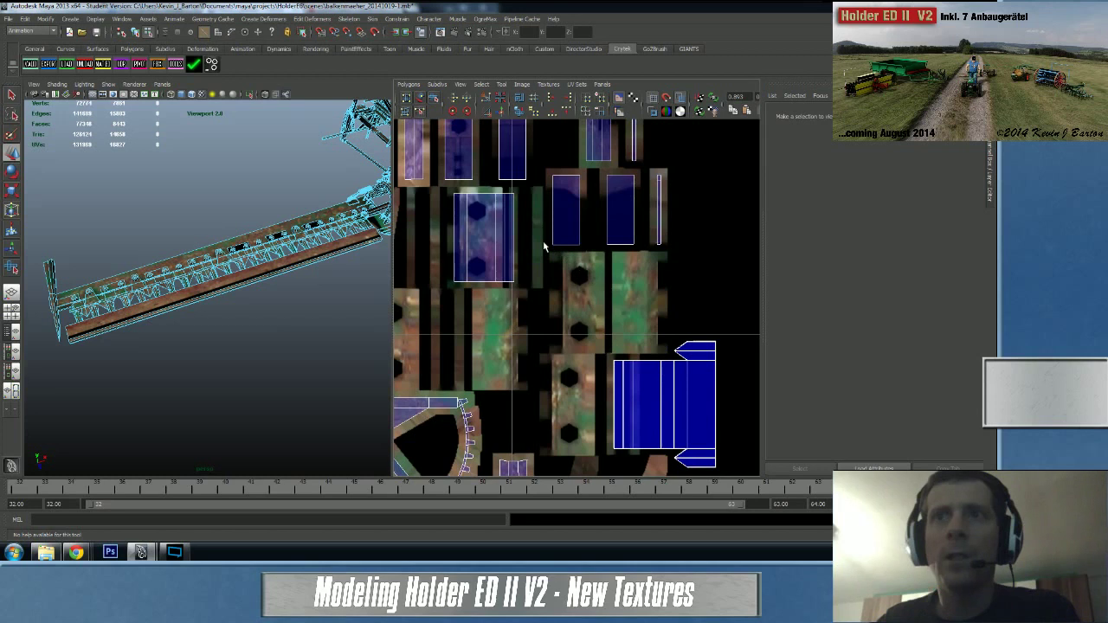
click(515, 239)
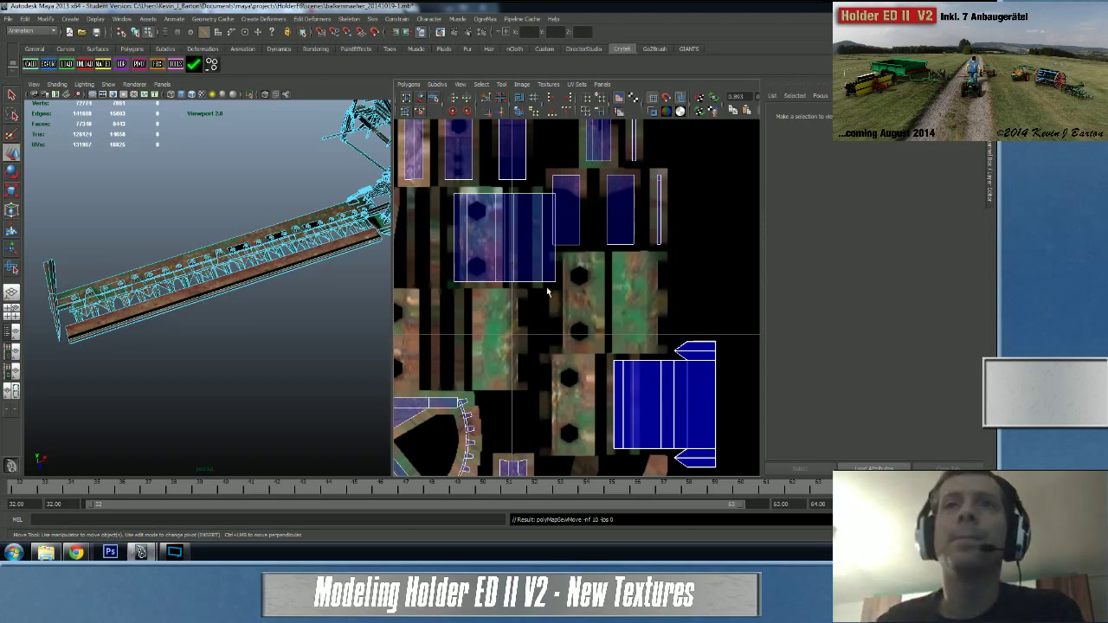
- Move and sew the two pointed end caps onto opposite short edges of the bolted plate's UV shell
click(537, 282)
shift+click(529, 193)
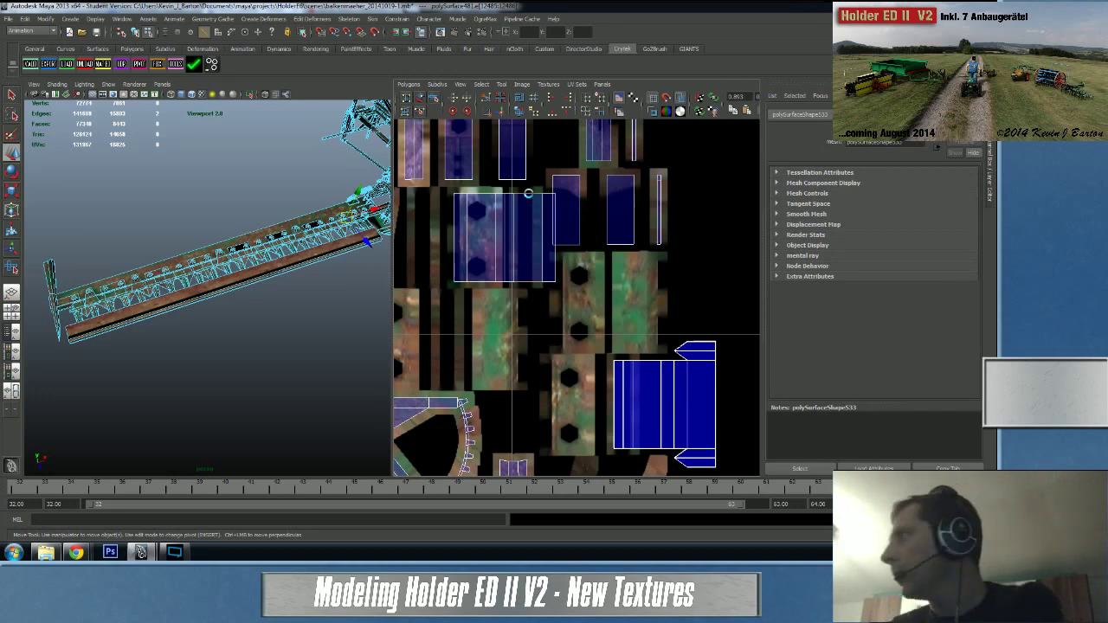
key(g)
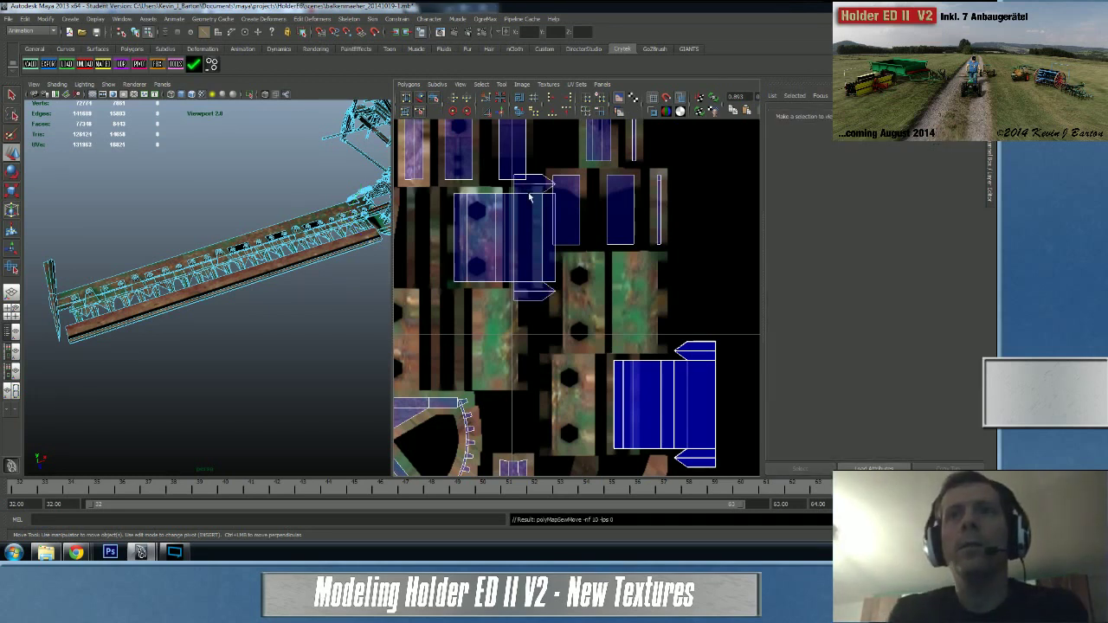
- Convert the capped plate's UV selection to the whole shell and move it beside the similar capped shell
right_drag(529, 275, 558, 276)
drag(568, 313, 499, 272)
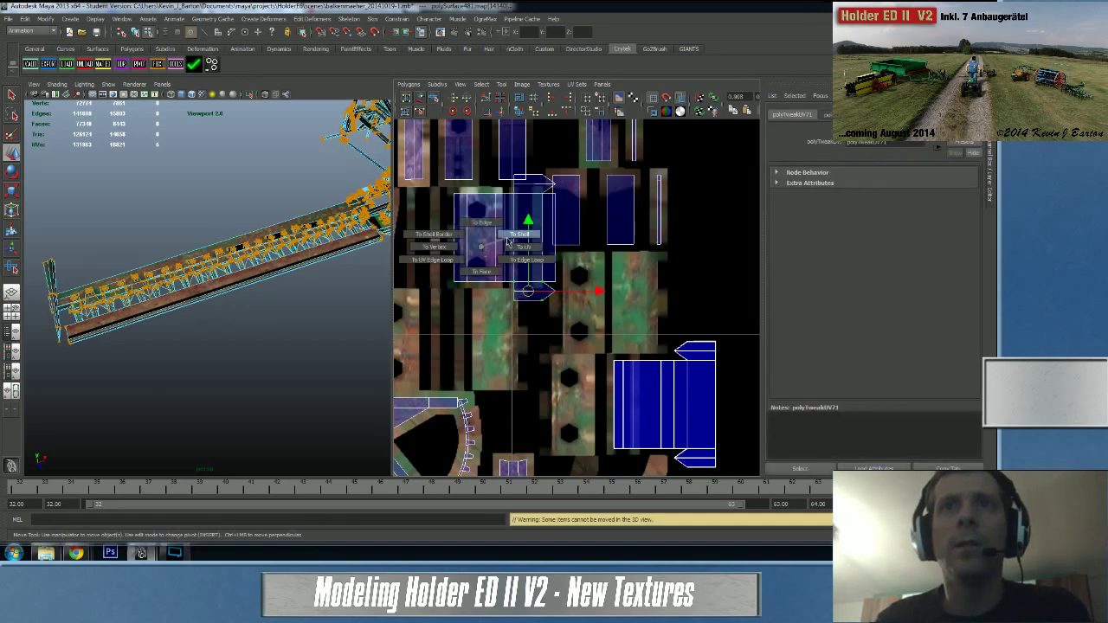
click(500, 240)
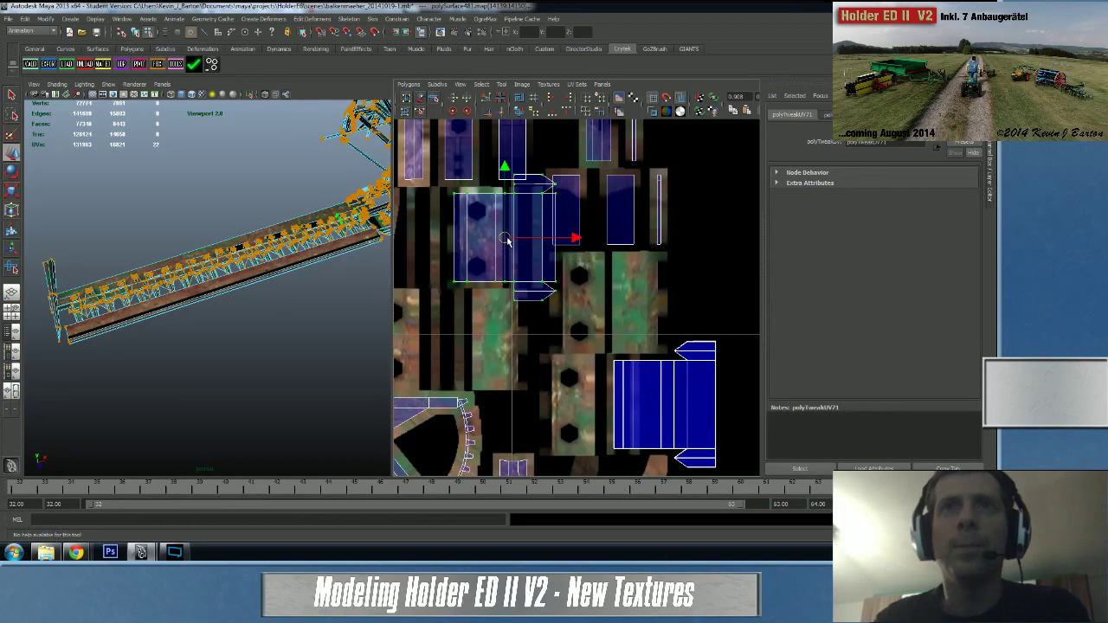
drag(507, 242, 500, 282)
drag(500, 320, 553, 389)
- Move and sew the separate rectangular plate shells together into one four-panel UV strip
alt+middle_drag(536, 235, 503, 301)
alt+right_drag(503, 300, 546, 284)
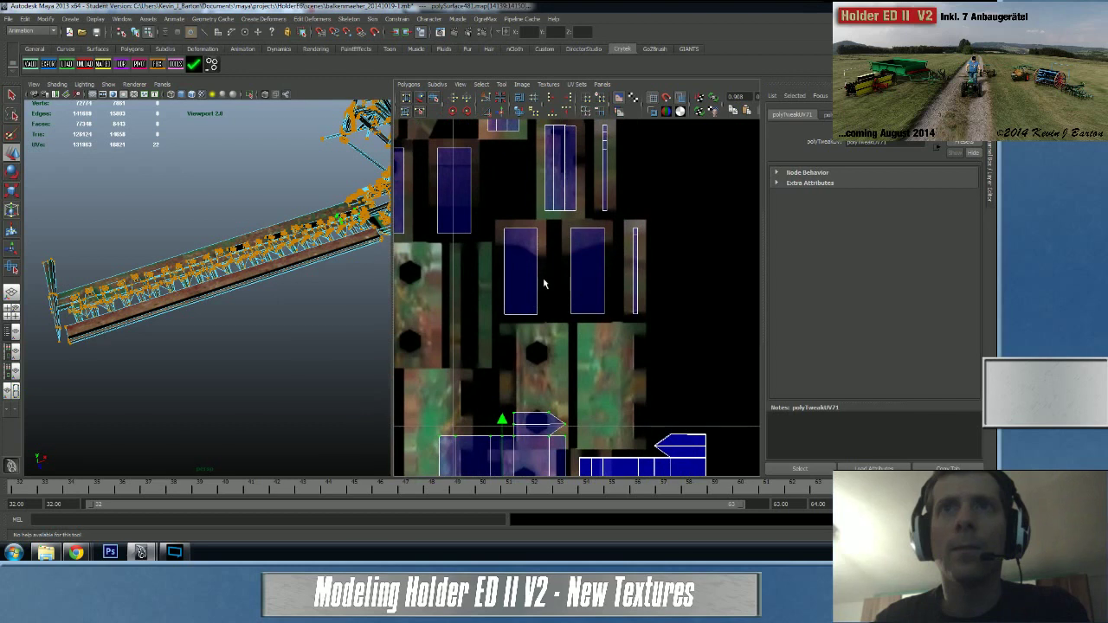
click(541, 280)
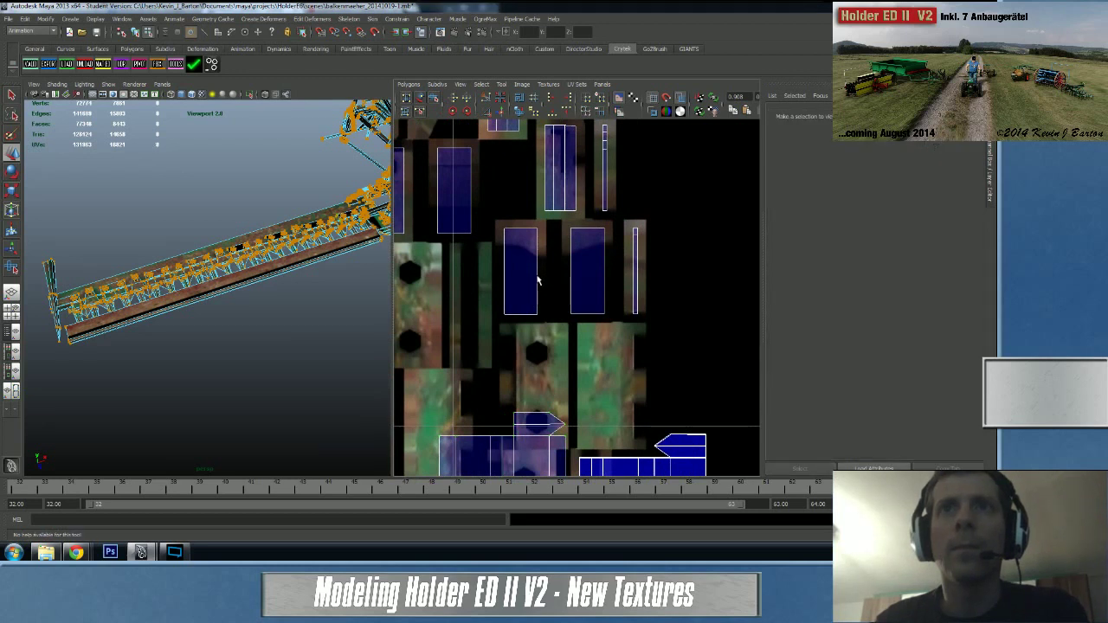
click(530, 269)
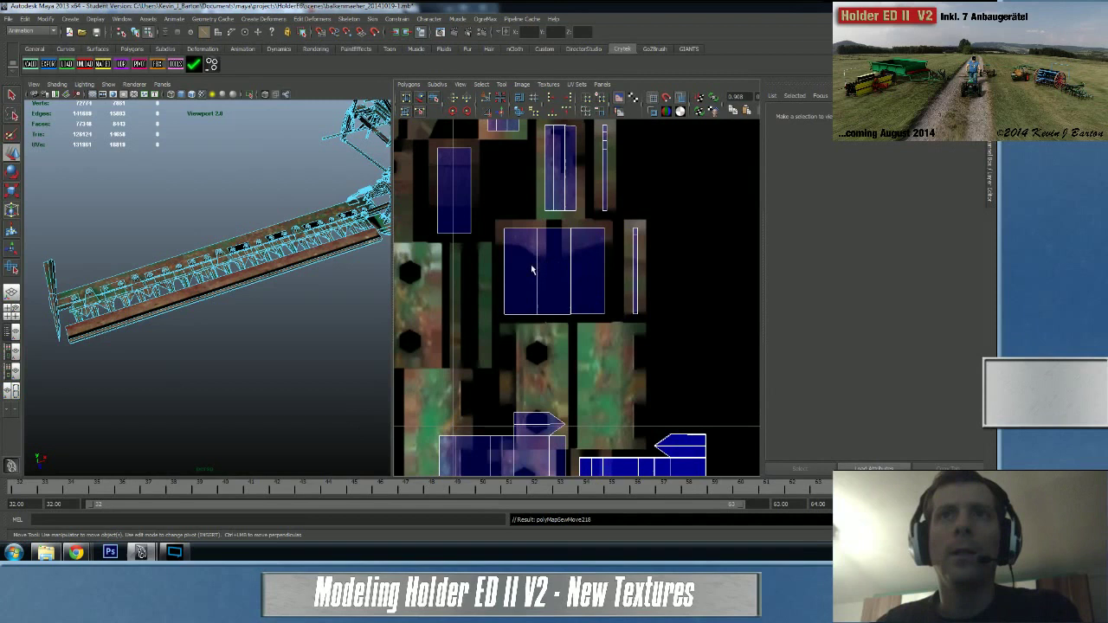
shift+right_click(523, 297)
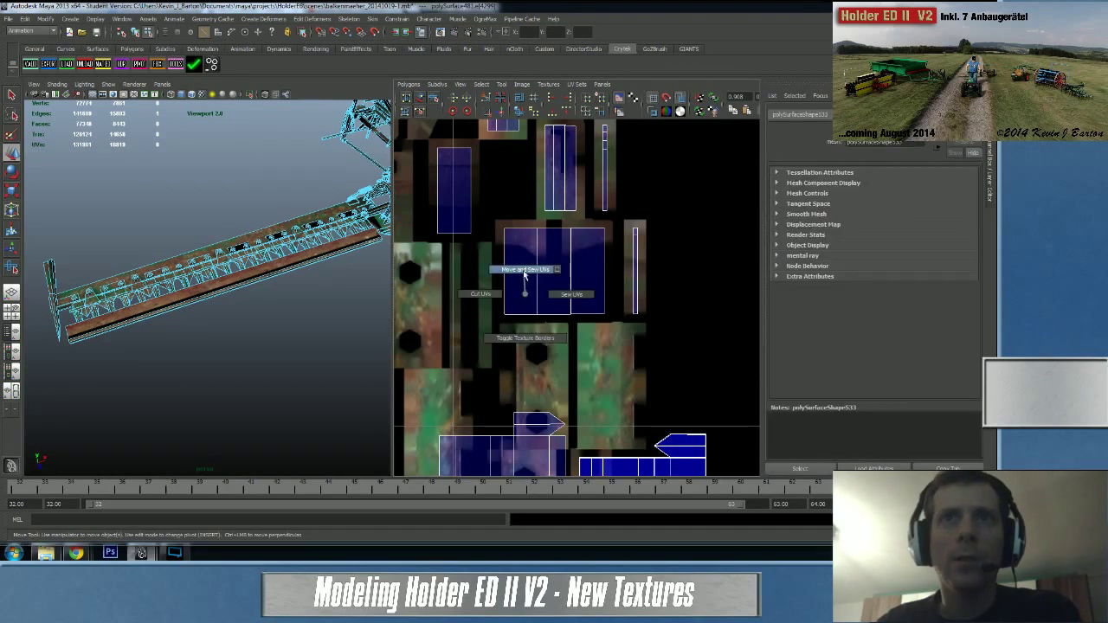
click(523, 273)
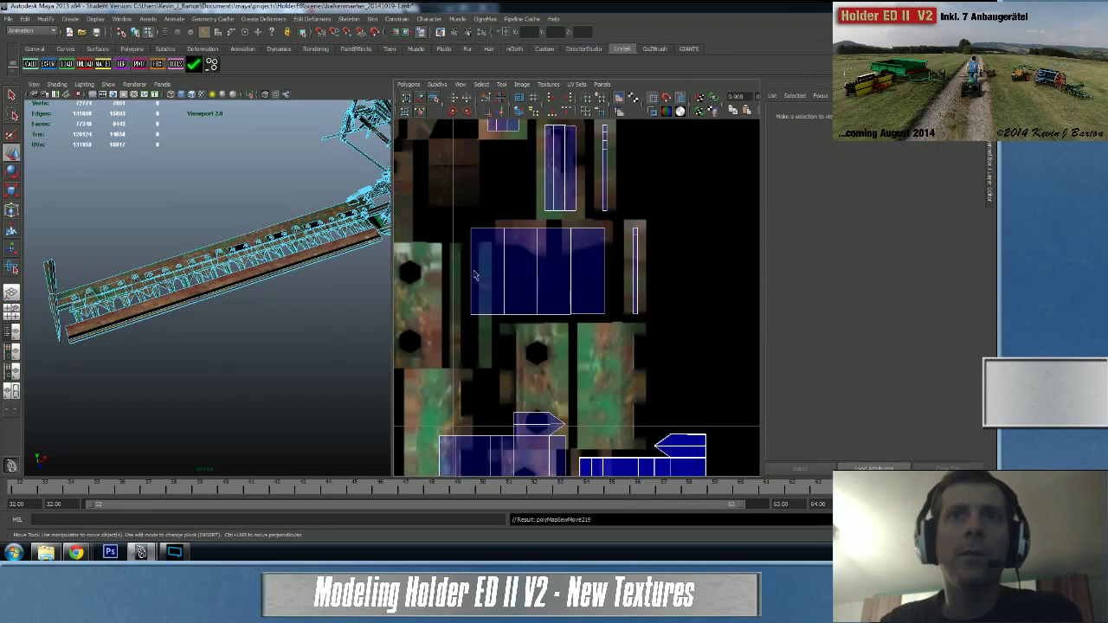
- Check the four-panel strip's outer edge on the model, and sew the narrow strip beside it to its adjoining shell
click(472, 275)
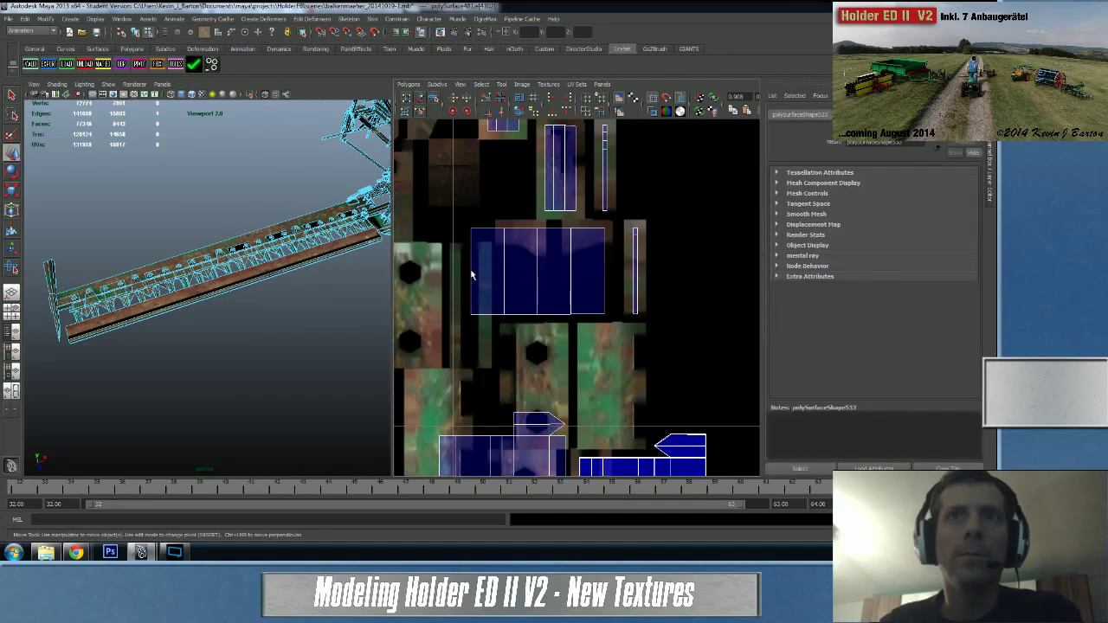
key(f)
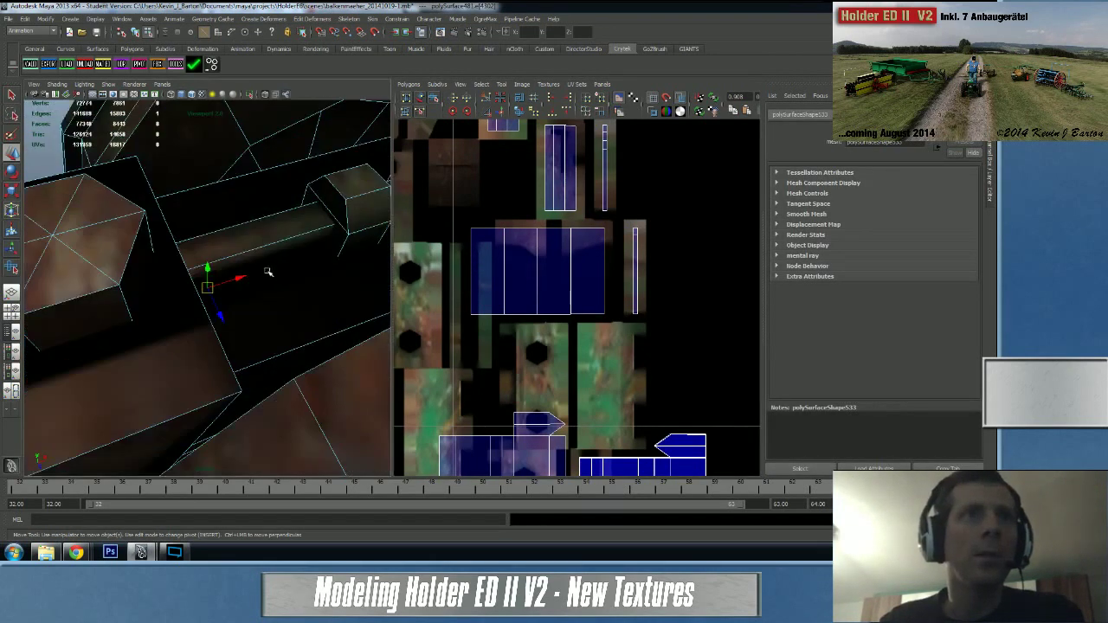
alt+right_drag(267, 272, 203, 276)
alt+drag(212, 279, 450, 228)
alt+drag(205, 309, 409, 340)
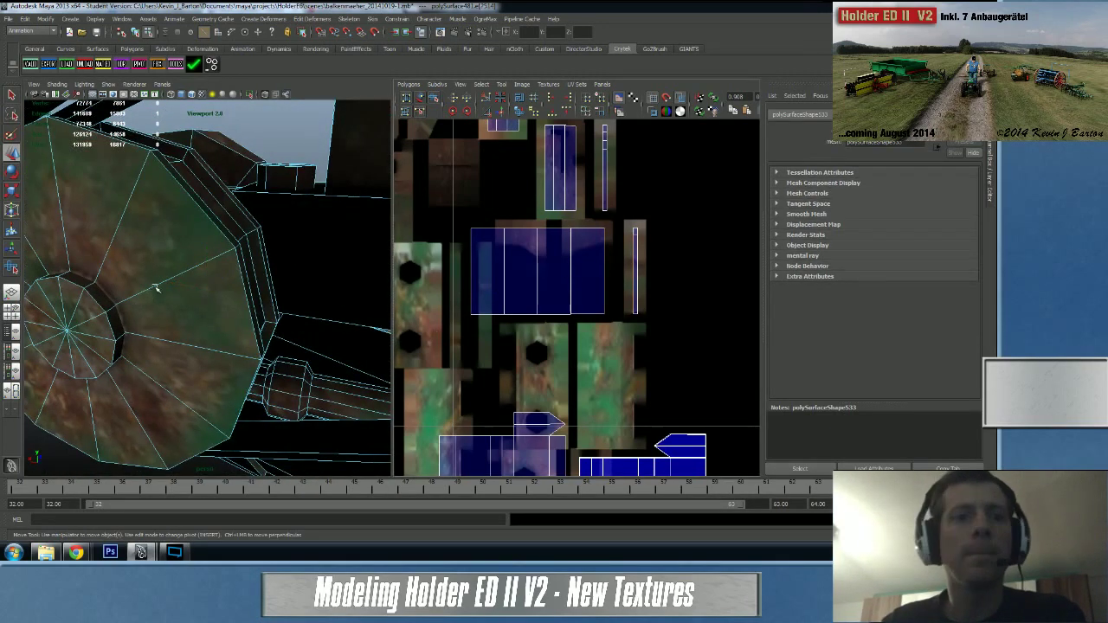
key(f)
alt+drag(208, 290, 165, 298)
alt+right_drag(156, 299, 167, 311)
mouse_move(167, 312)
alt+mouse_down()
mouse_move(123, 320)
mouse_move(169, 297)
mouse_move(159, 294)
alt+mouse_up()
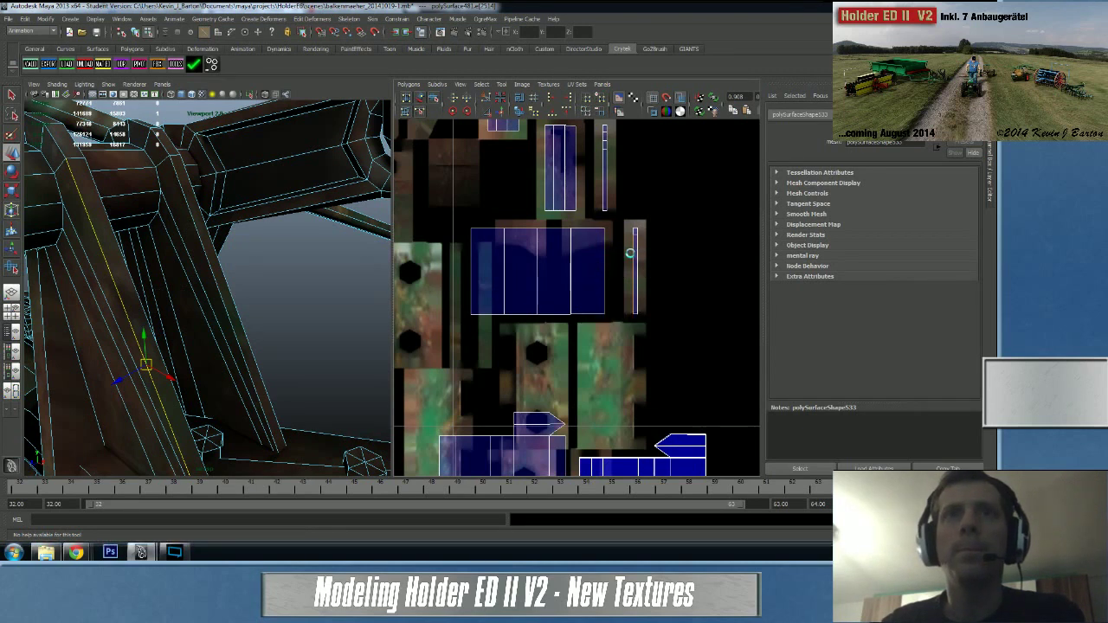
- Select the lengthwise edge loop along the bent pipe and move and sew its UVs
alt+right_drag(632, 256, 506, 321)
alt+middle_drag(505, 321, 530, 266)
scroll(530, 266, down, 2)
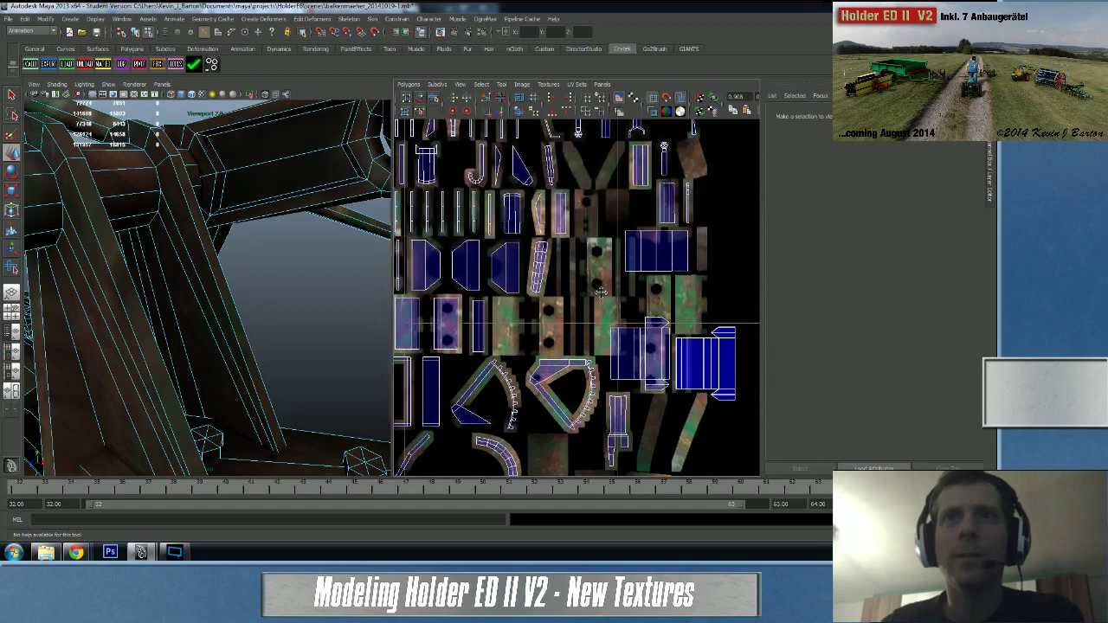
alt+middle_drag(601, 293, 514, 362)
scroll(513, 322, up, 4)
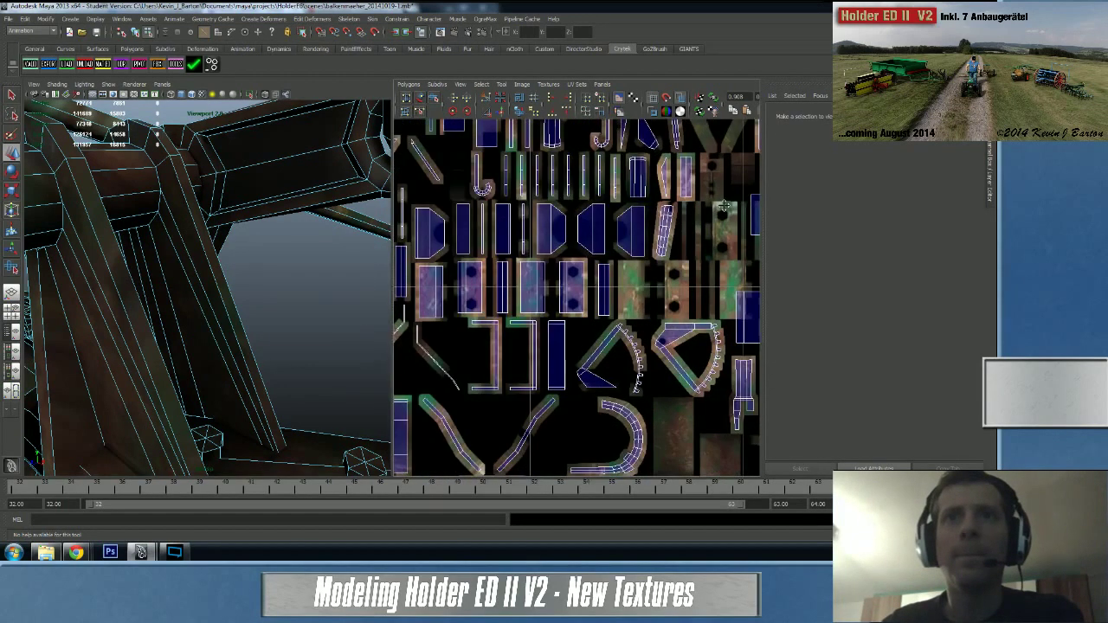
alt+middle_drag(534, 176, 517, 169)
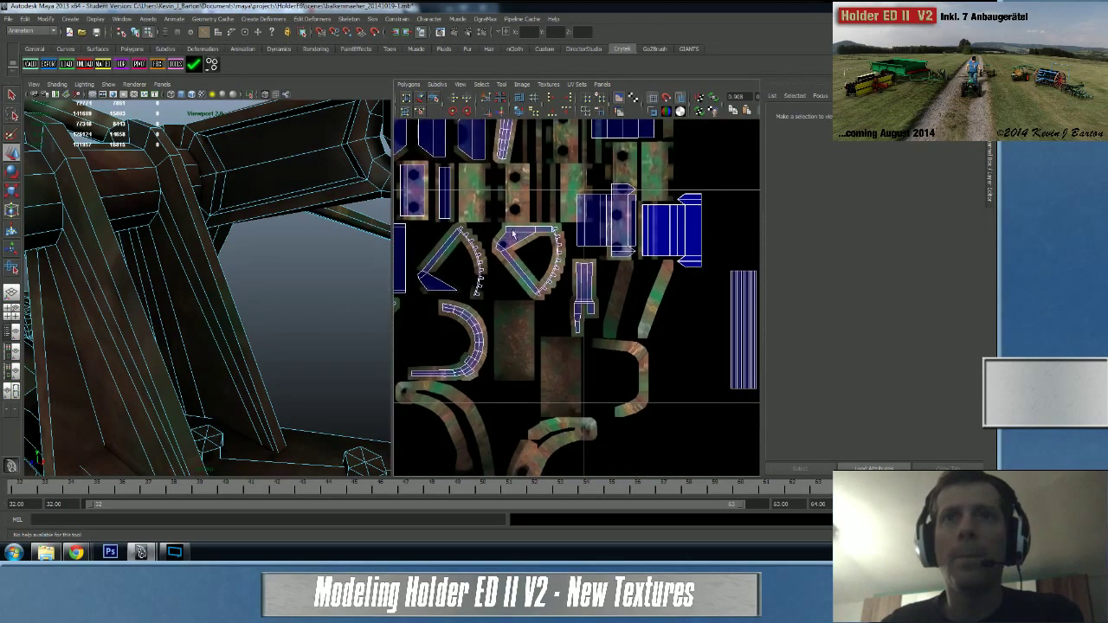
alt+middle_drag(493, 264, 519, 213)
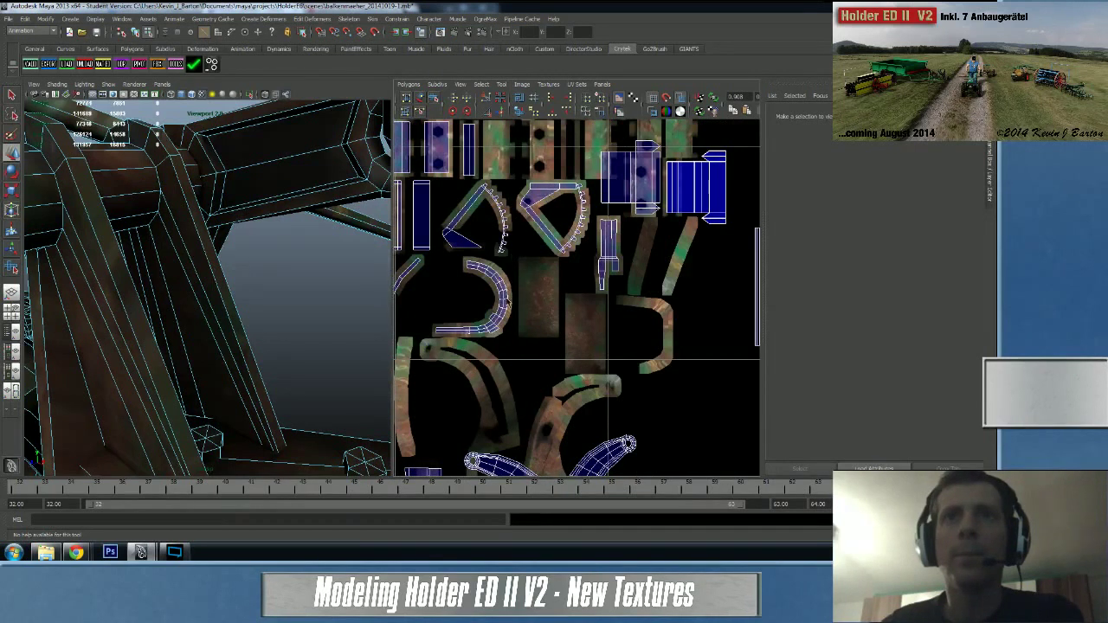
click(316, 214)
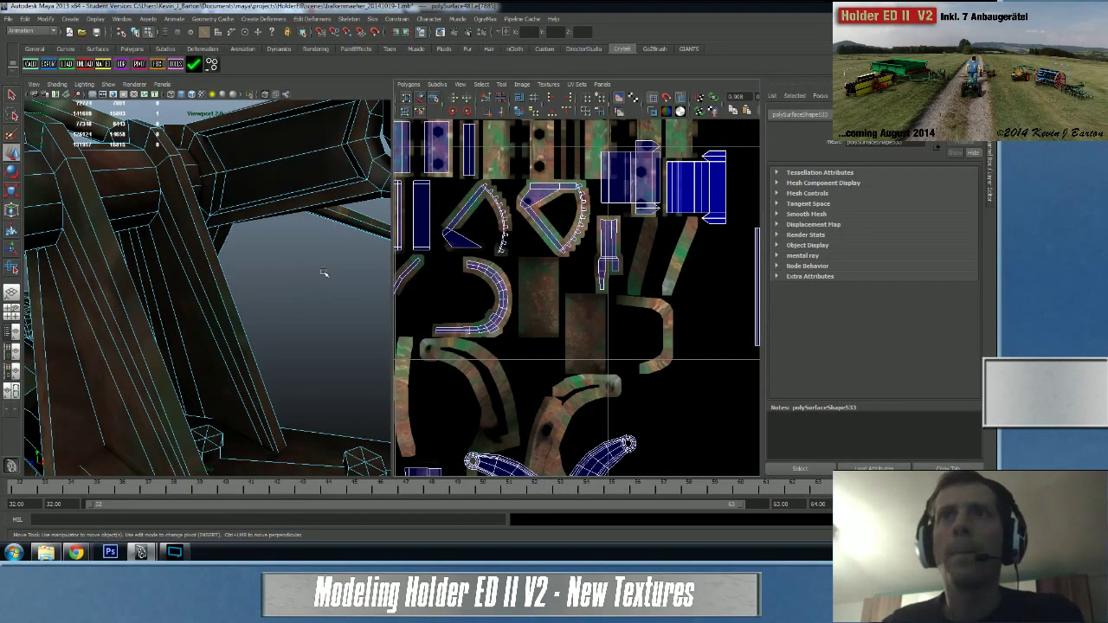
key(f)
scroll(312, 285, down, 3)
alt+right_drag(313, 287, 233, 299)
alt+drag(234, 298, 279, 323)
alt+right_drag(279, 323, 220, 335)
alt+drag(220, 335, 252, 320)
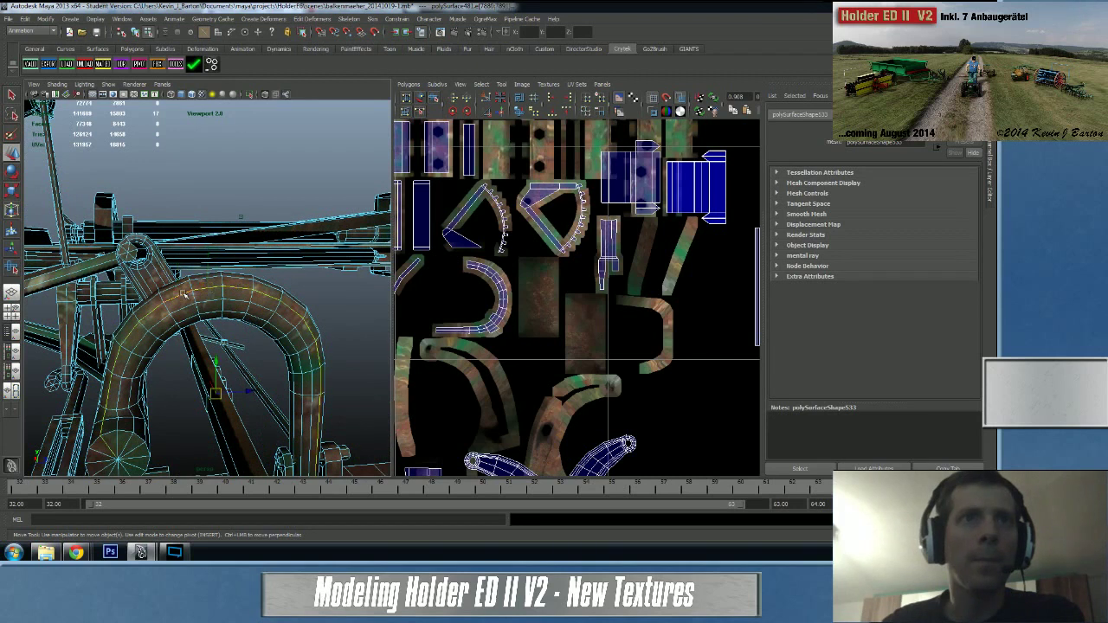
alt+right_drag(303, 317, 263, 327)
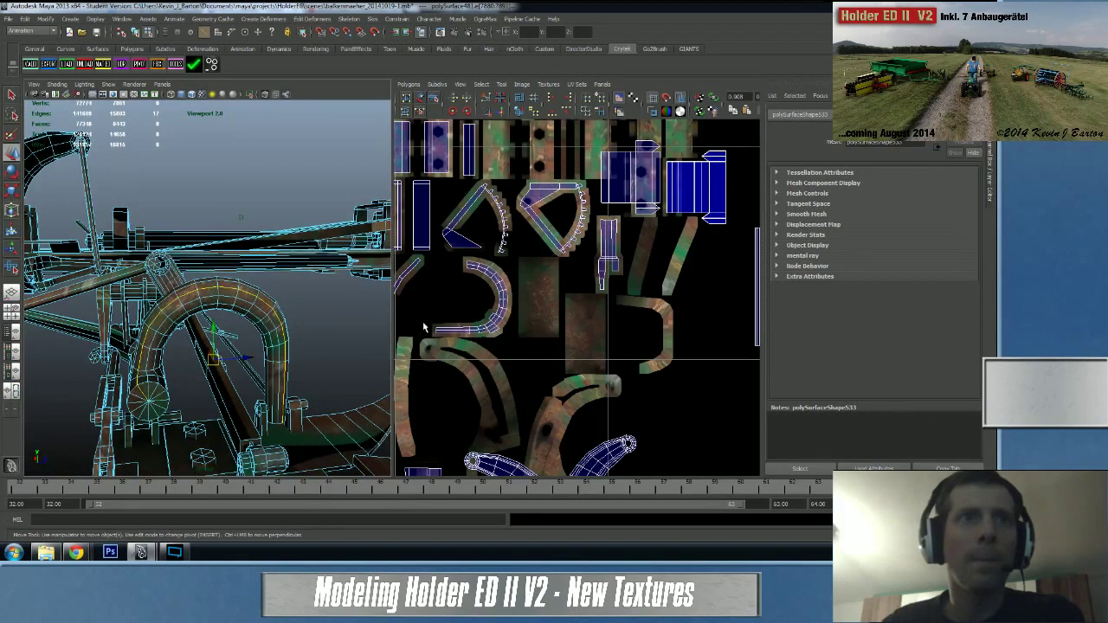
shift+right_click(534, 333)
shift+right_drag(532, 319, 531, 313)
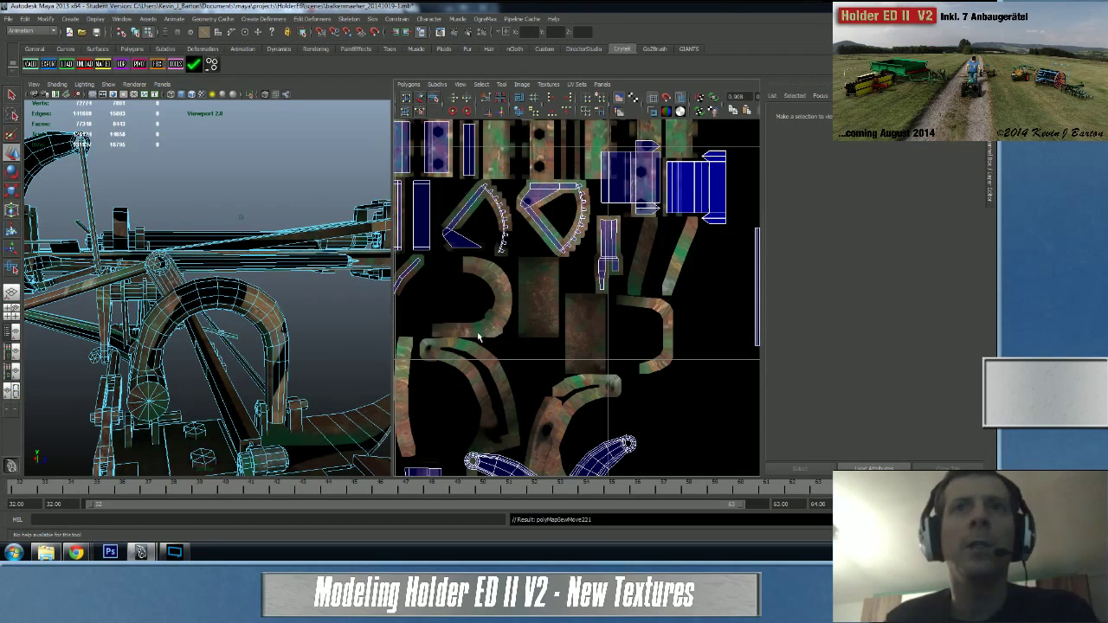
- Examine the lever arms, linkages and bent pipes of the mower model from several angles
alt+right_drag(265, 298, 201, 295)
alt+drag(208, 260, 351, 278)
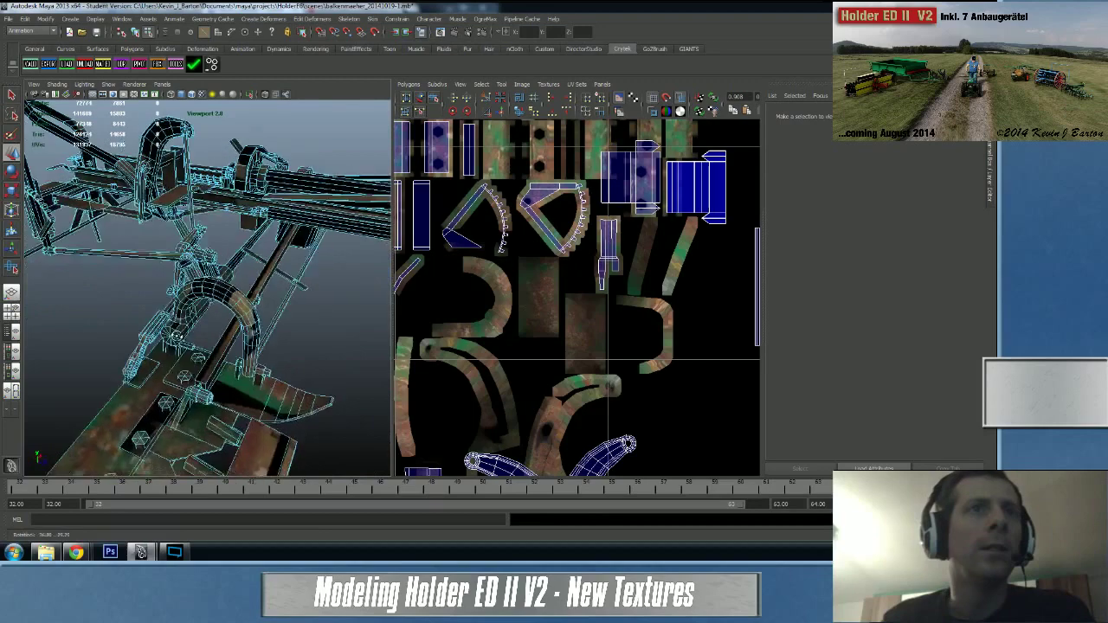
alt+middle_drag(351, 279, 209, 280)
alt+drag(208, 279, 229, 242)
alt+drag(147, 256, 185, 244)
alt+middle_drag(186, 244, 170, 252)
mouse_move(170, 252)
alt+mouse_down()
mouse_move(199, 233)
mouse_move(180, 258)
alt+mouse_up()
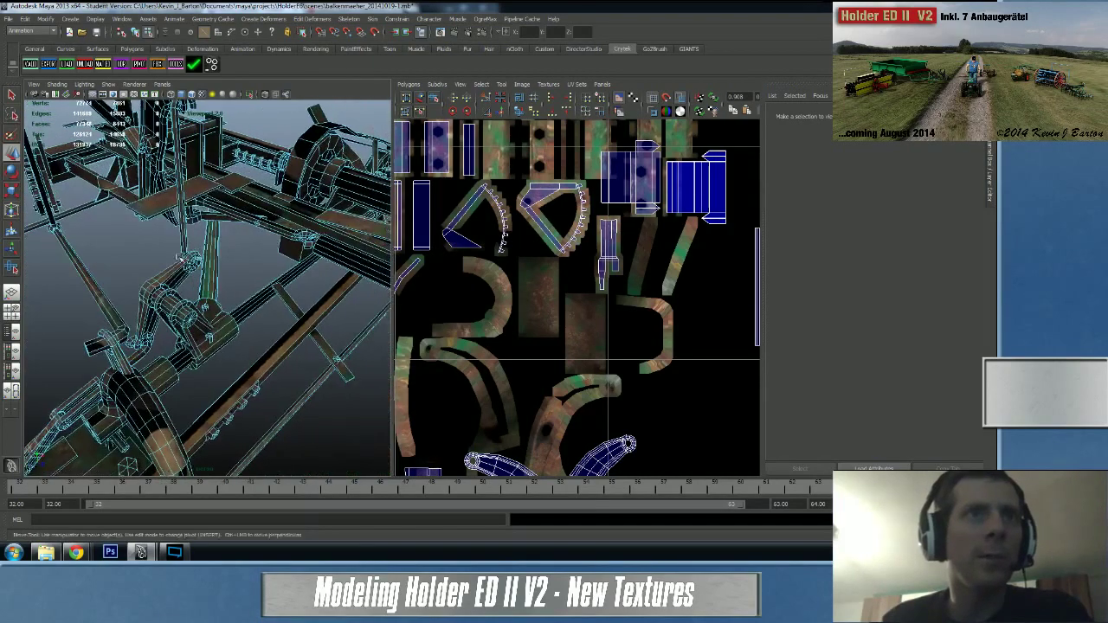
alt+right_drag(179, 257, 206, 258)
alt+drag(206, 258, 205, 247)
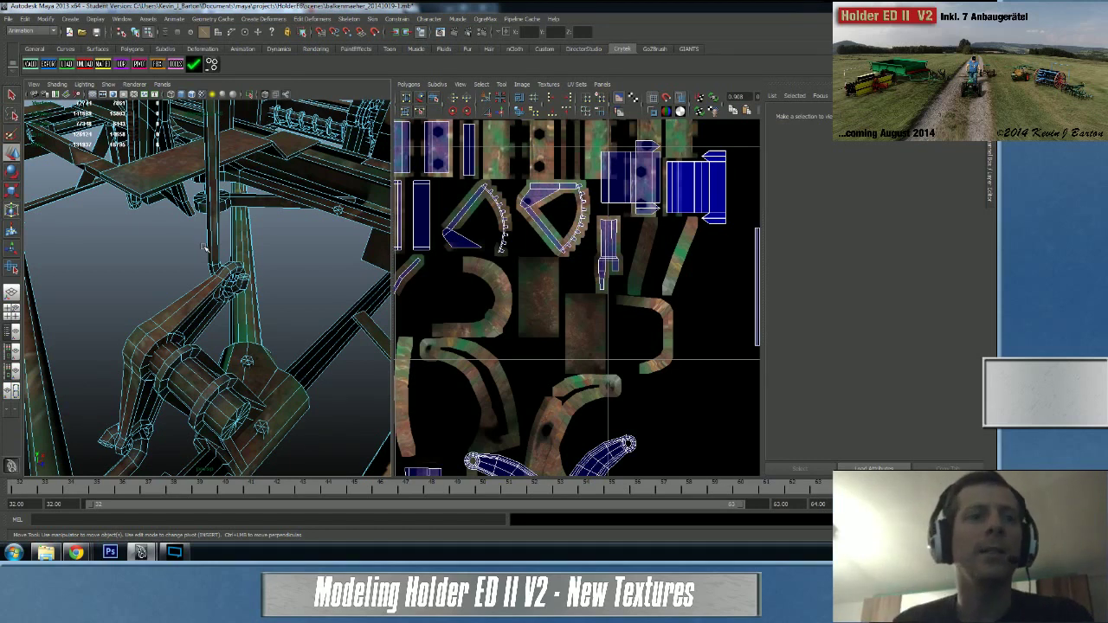
alt+drag(289, 271, 202, 258)
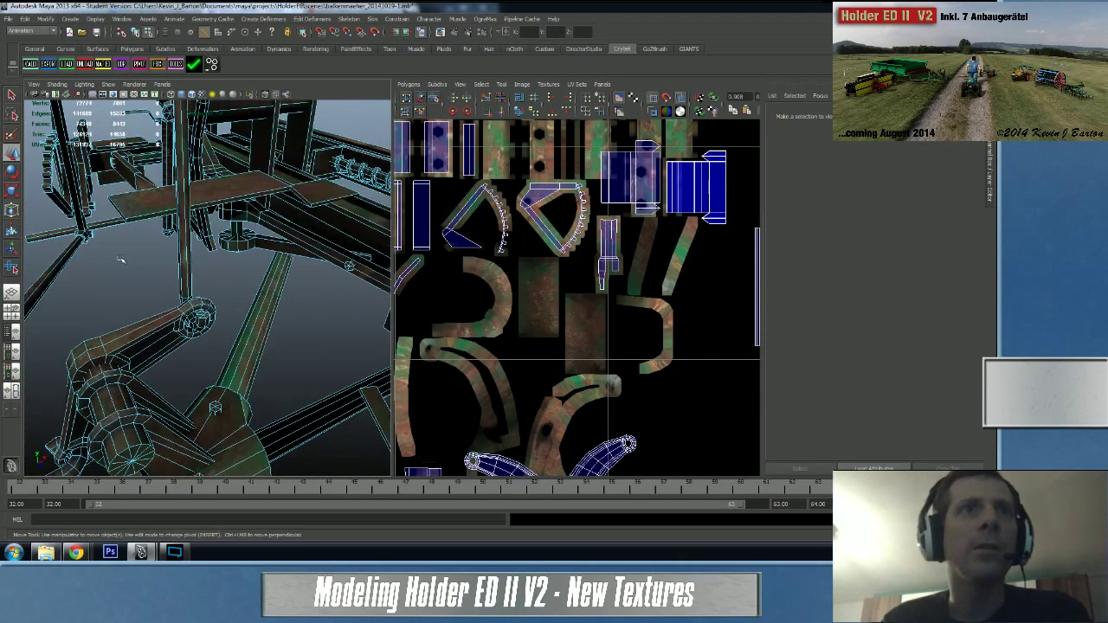
alt+drag(120, 260, 129, 257)
alt+middle_drag(133, 245, 143, 169)
alt+right_drag(143, 169, 91, 173)
alt+drag(118, 228, 37, 225)
alt+drag(159, 223, 109, 218)
alt+middle_drag(109, 218, 112, 196)
alt+drag(130, 195, 271, 214)
alt+drag(163, 255, 167, 230)
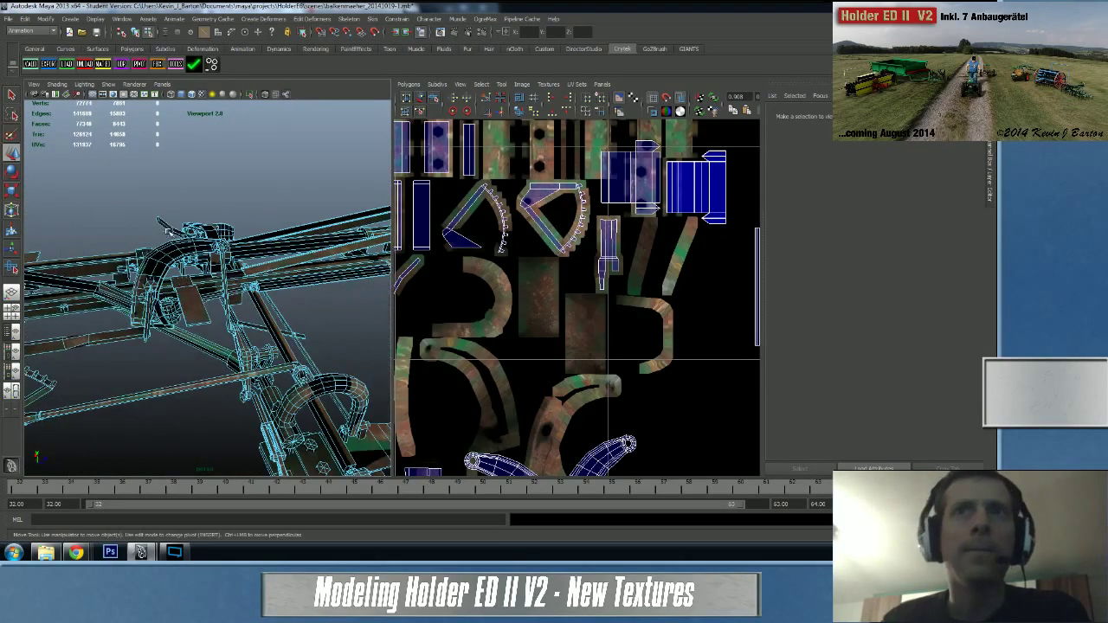
- Examine the bent pipe, tapered arm and diagonal rods on the model, comparing their edges with the UV layout
alt+middle_drag(541, 320, 441, 321)
alt+right_drag(442, 322, 543, 312)
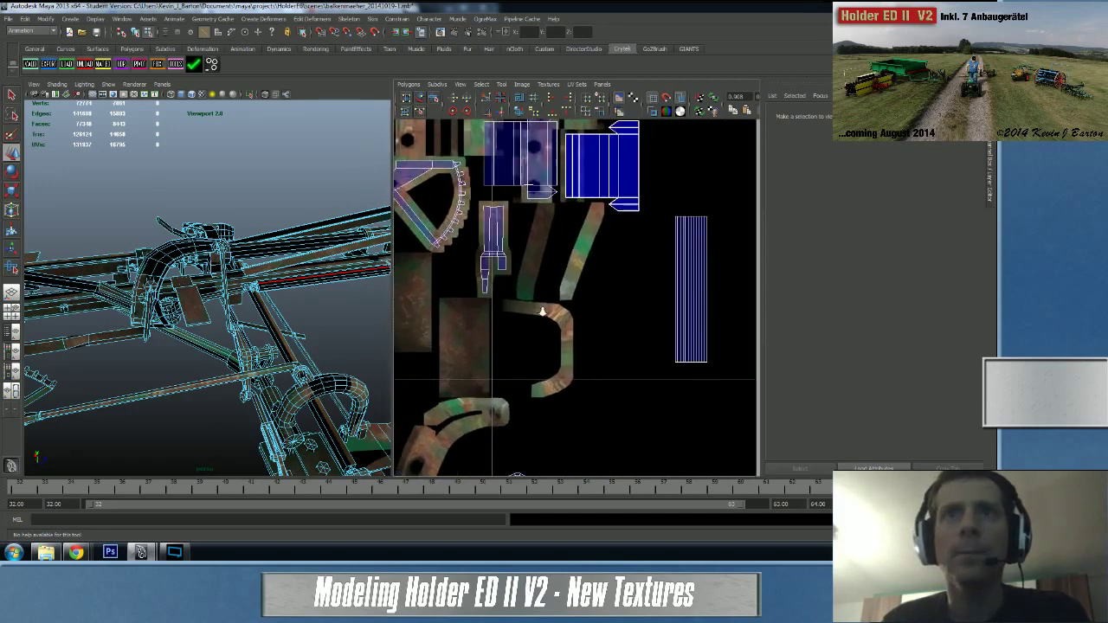
click(504, 237)
key(f)
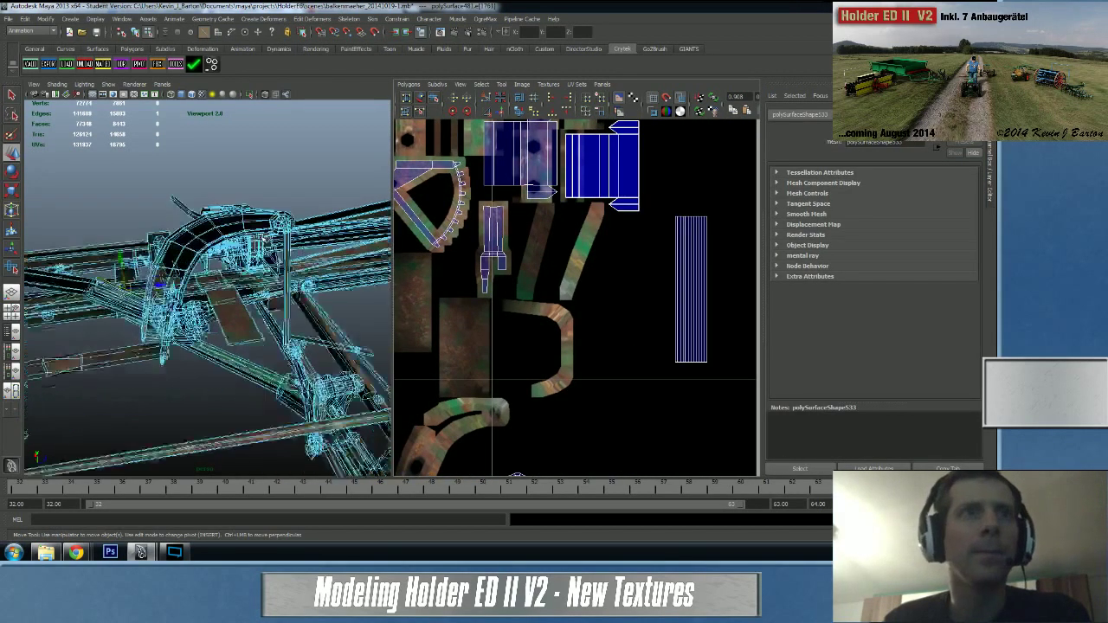
alt+drag(261, 242, 297, 295)
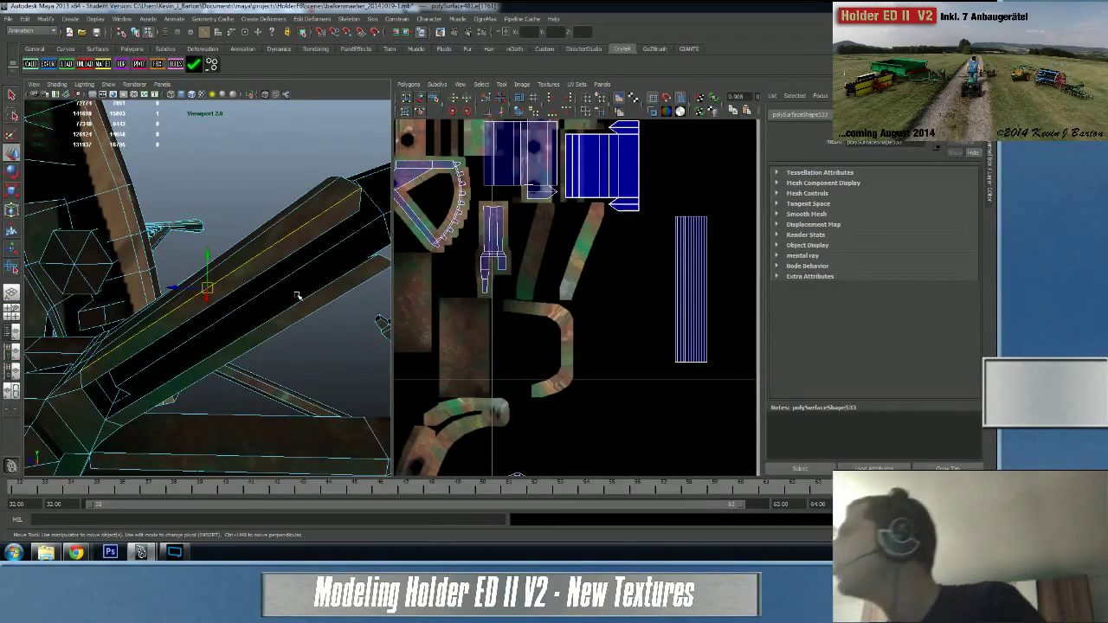
alt+drag(297, 296, 145, 303)
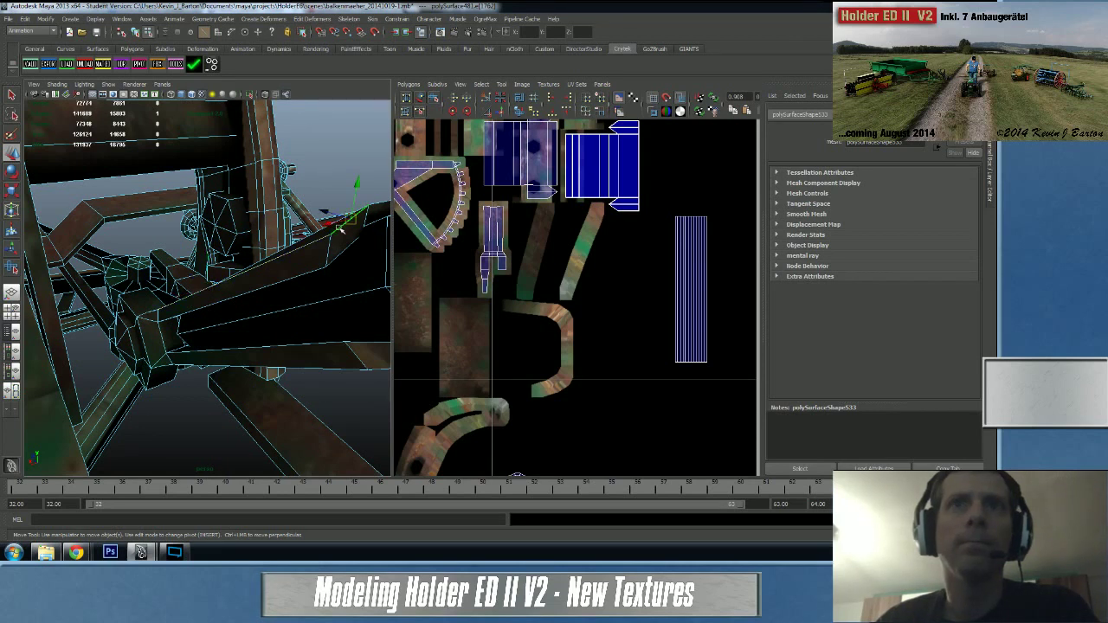
alt+drag(335, 242, 312, 255)
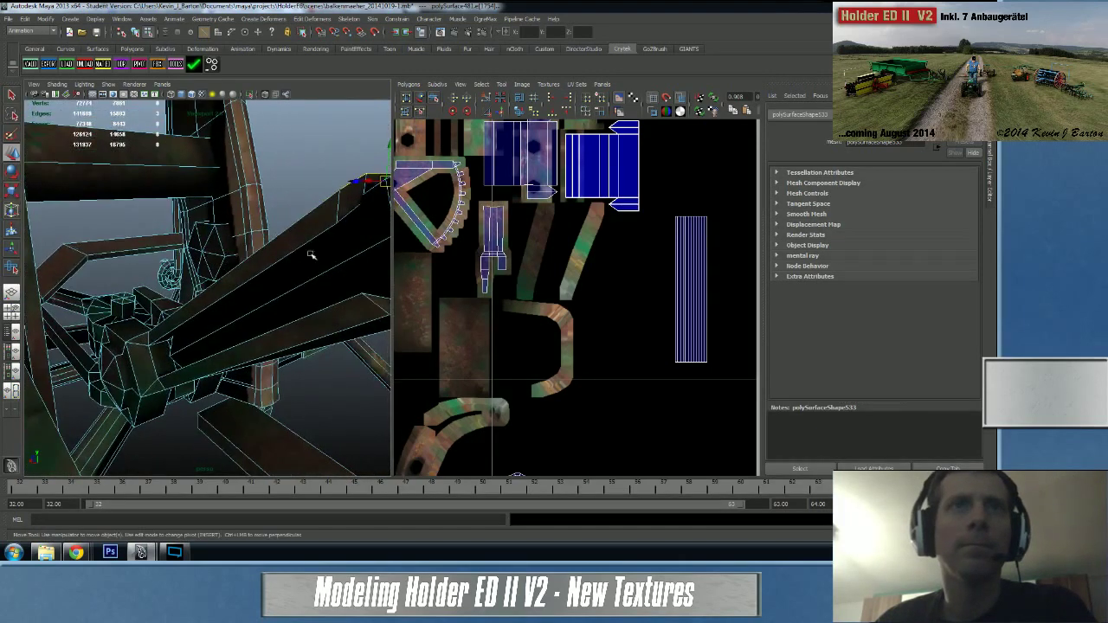
click(303, 219)
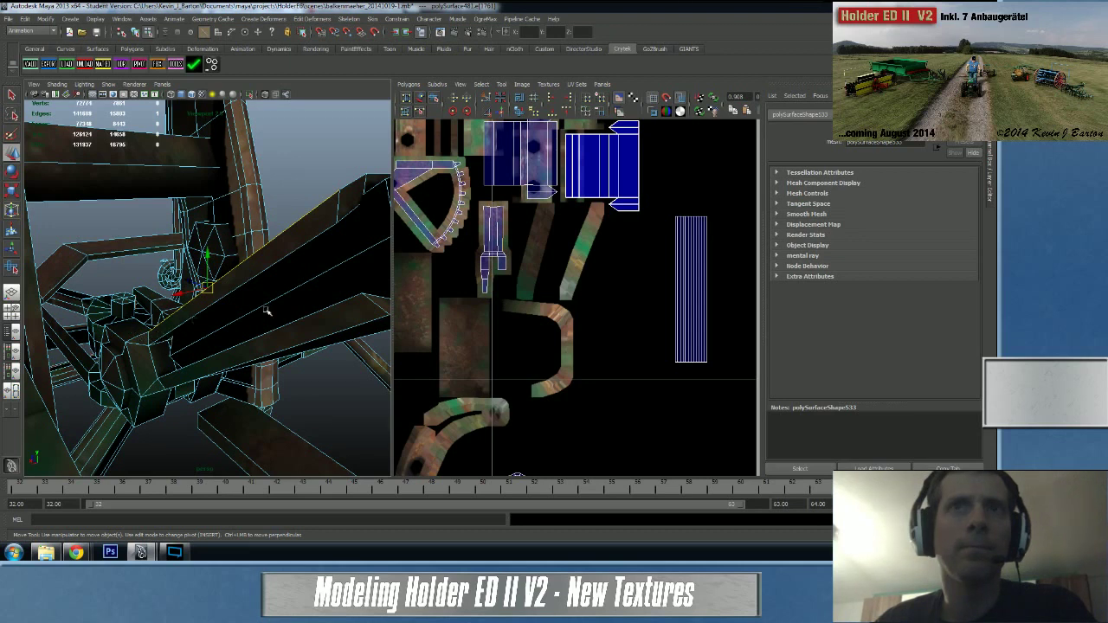
ctrl+right_click(494, 251)
ctrl+right_drag(502, 251, 535, 239)
alt+drag(246, 292, 334, 277)
alt+middle_drag(468, 267, 585, 329)
key(w)
key(f)
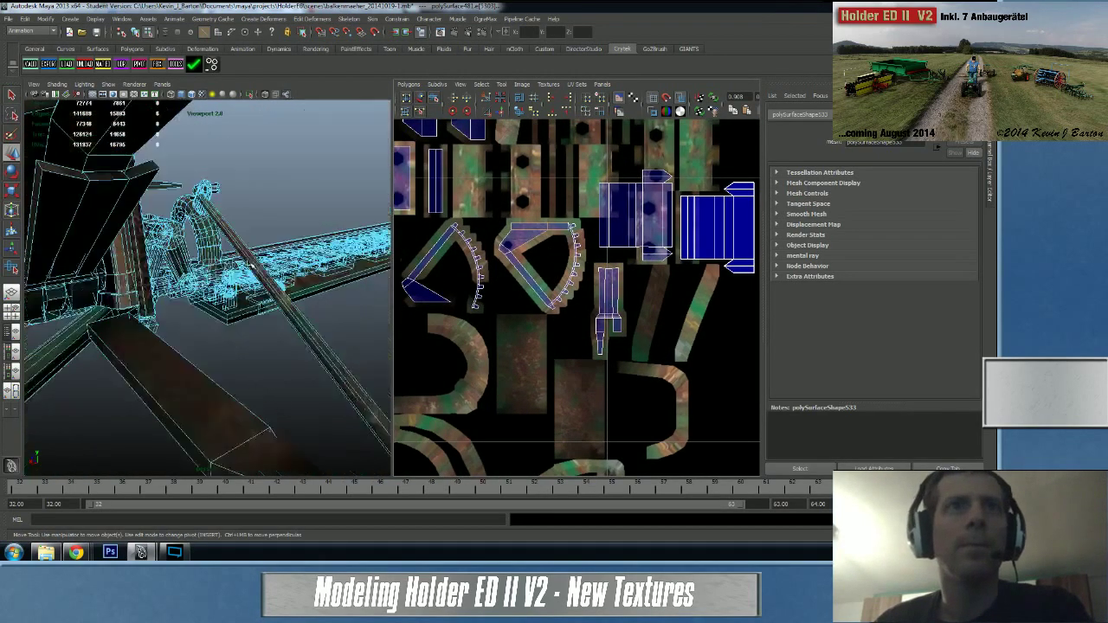
- Select the vertical edge between the bracket's plates beside the toothed quadrant and move and sew its UVs
alt+drag(250, 265, 287, 261)
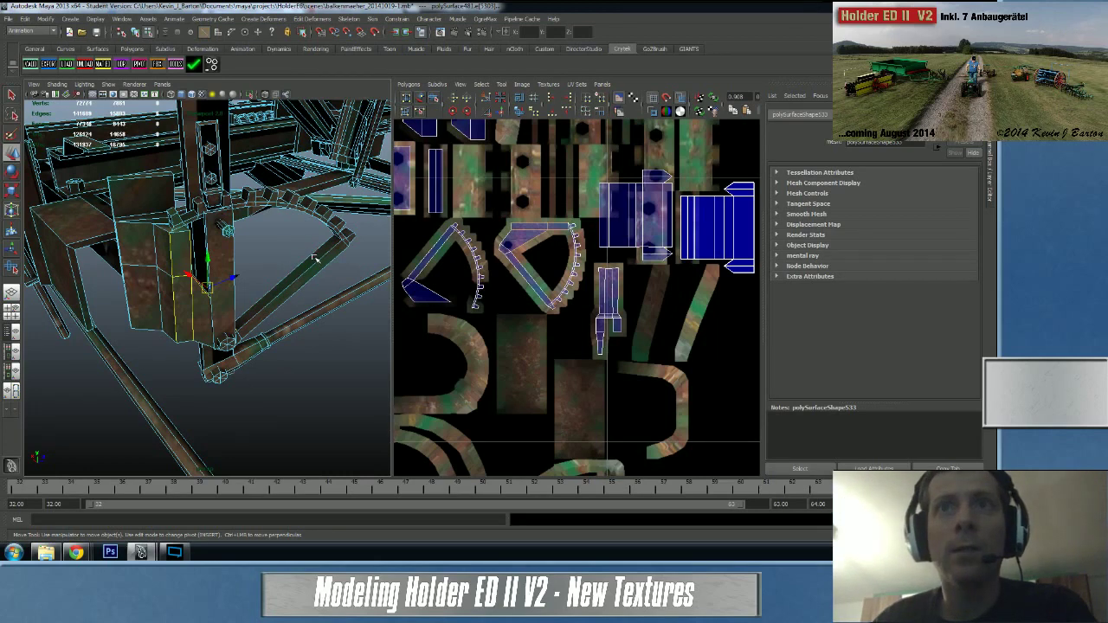
alt+drag(236, 316, 288, 318)
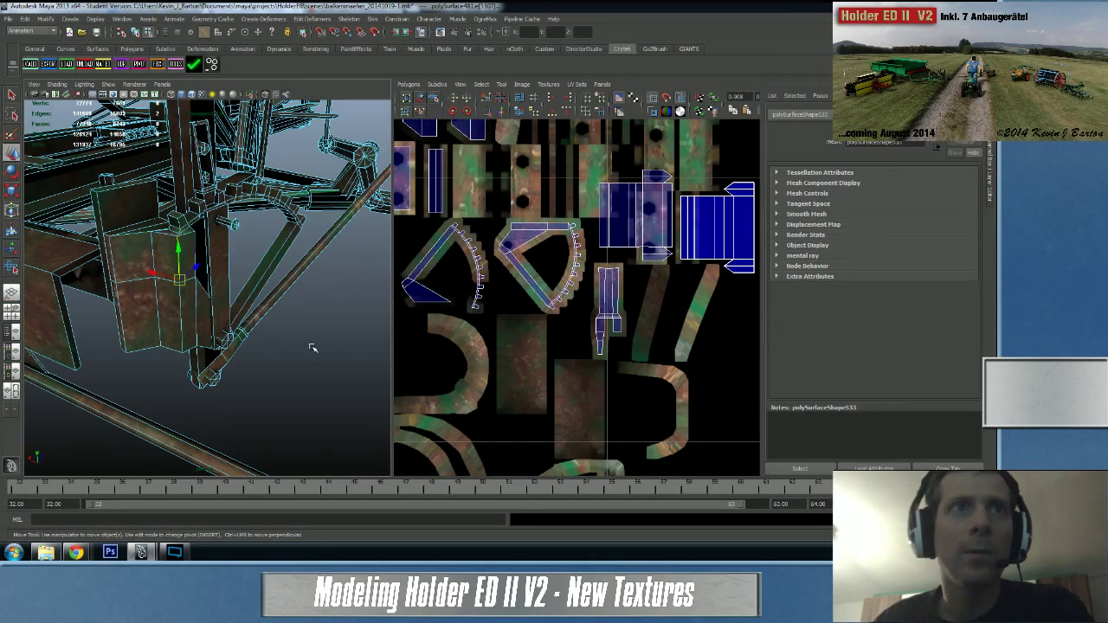
alt+drag(180, 325, 135, 329)
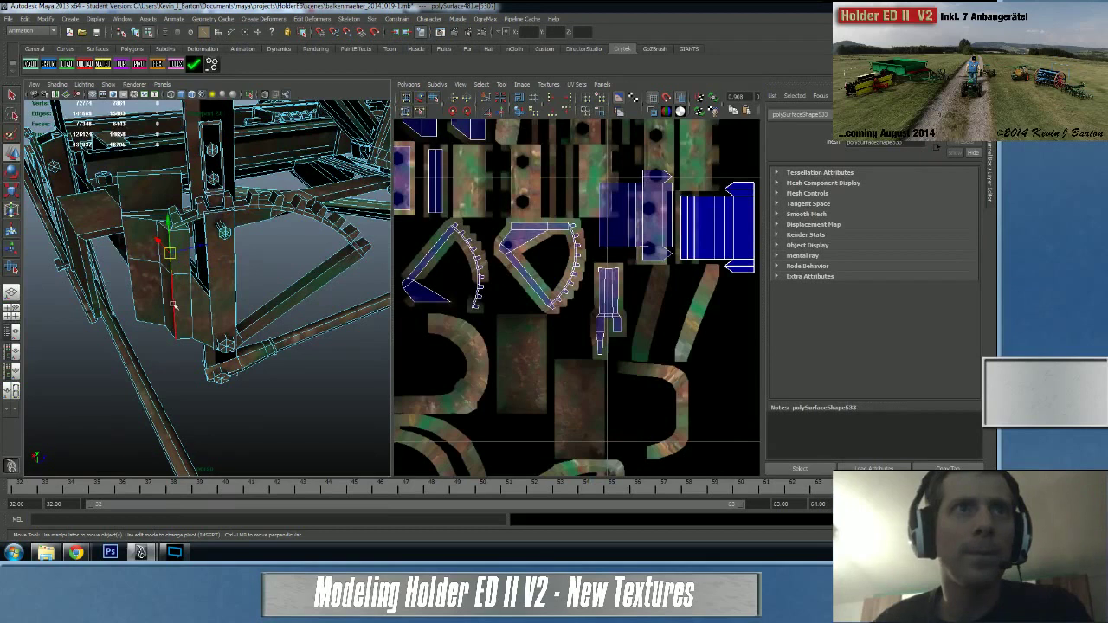
right_drag(514, 331, 515, 296)
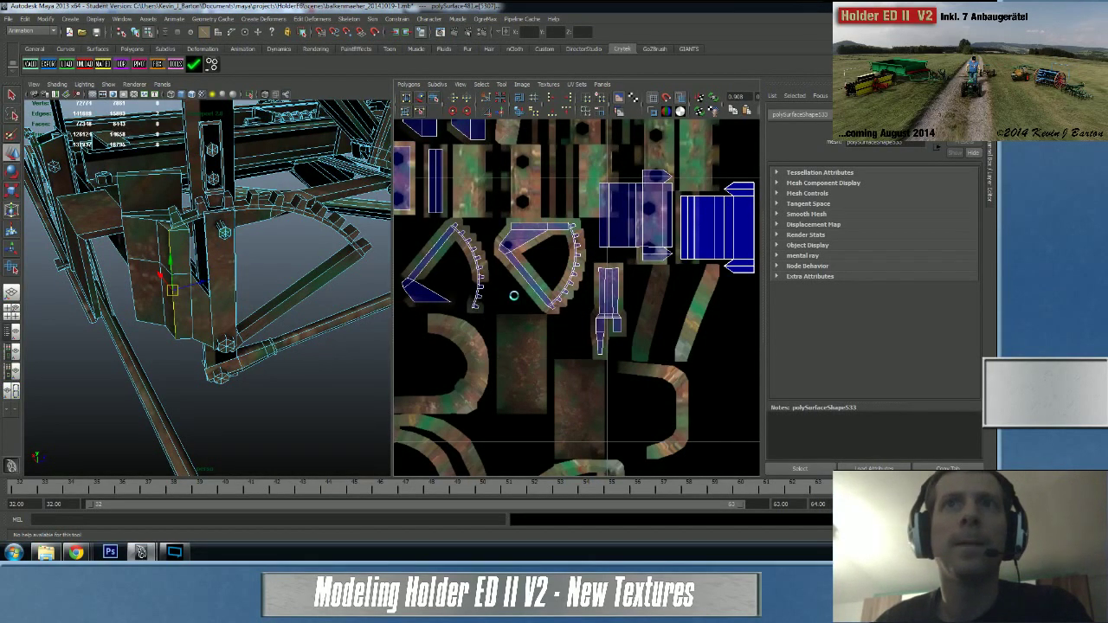
click(515, 296)
- Move and sew the angled side plate onto the bracket shell above the toothed quadrant
alt+drag(222, 290, 289, 282)
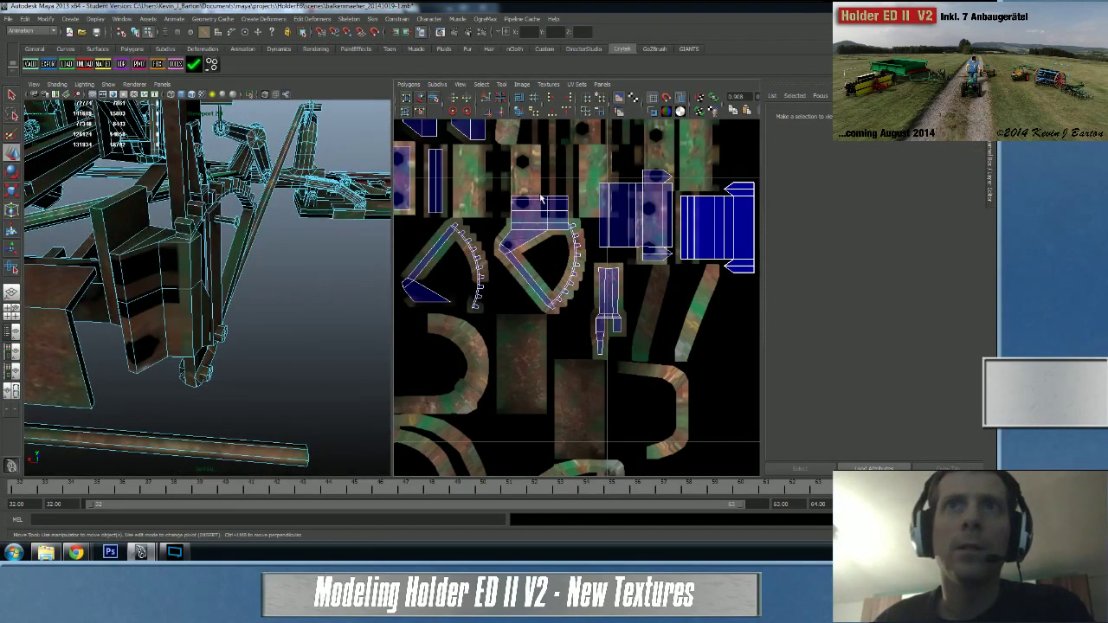
click(140, 338)
alt+drag(141, 333, 251, 320)
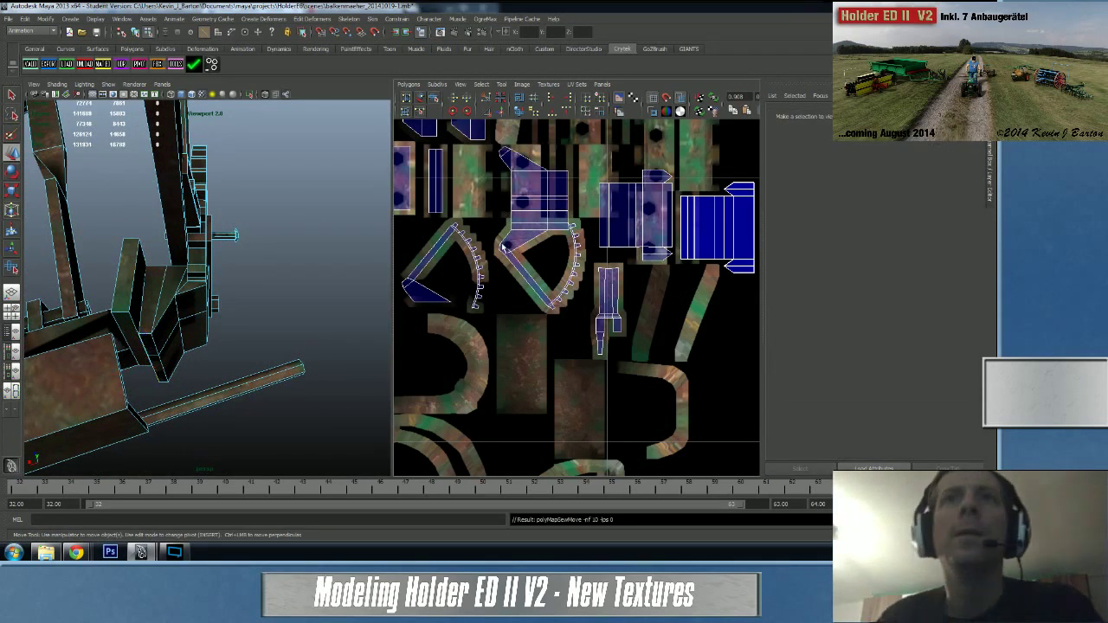
- Check on the model which bracket edges correspond to the angled plate's outline and the pointed flap of the neighbouring quadrant shell
alt+middle_drag(512, 194, 530, 243)
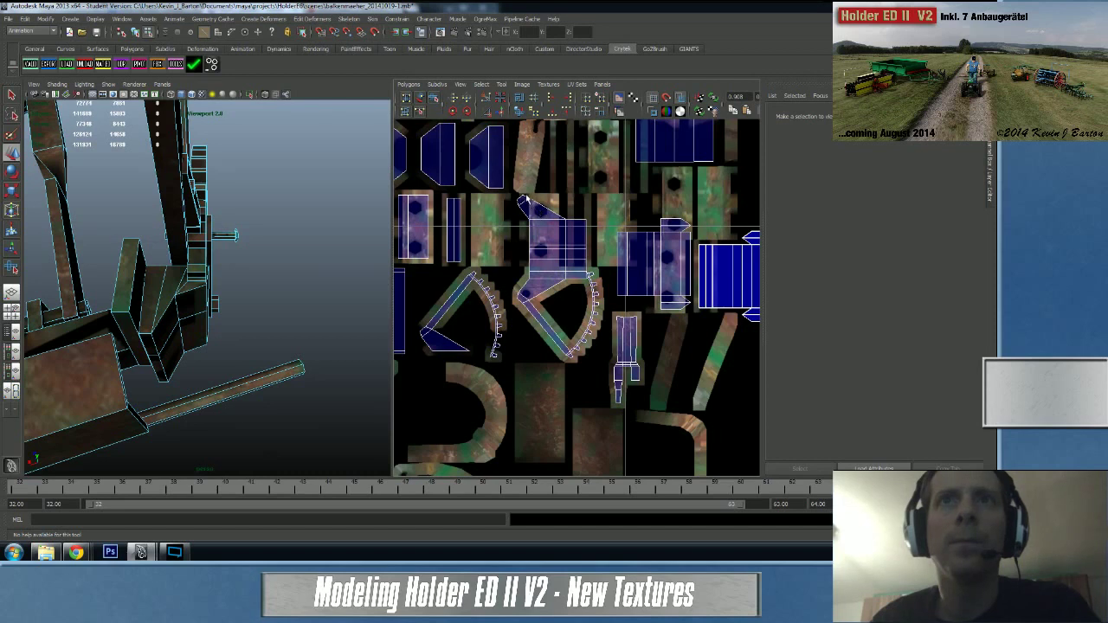
click(525, 200)
key(w)
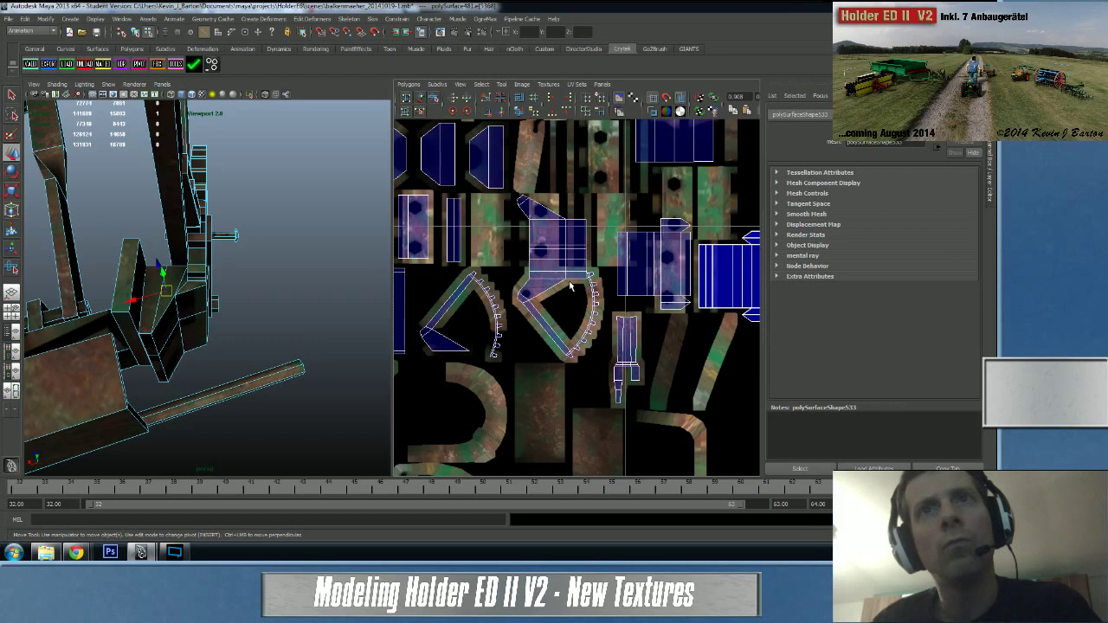
alt+right_drag(281, 274, 245, 280)
alt+drag(245, 280, 161, 286)
alt+right_drag(161, 285, 337, 281)
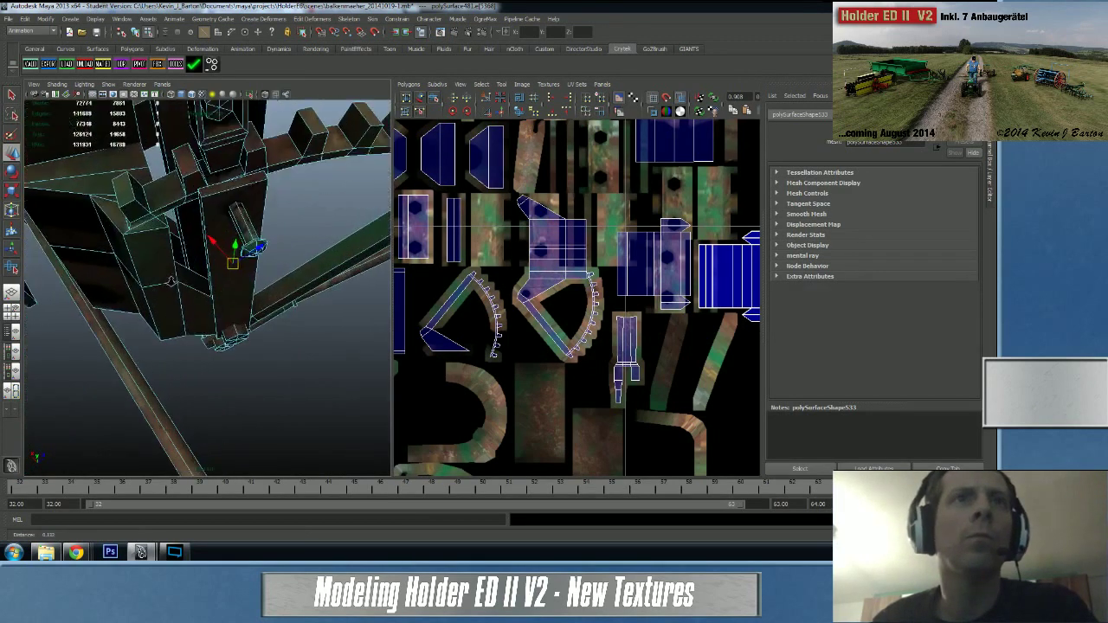
click(432, 340)
key(ctrl+z)
alt+drag(314, 295, 304, 292)
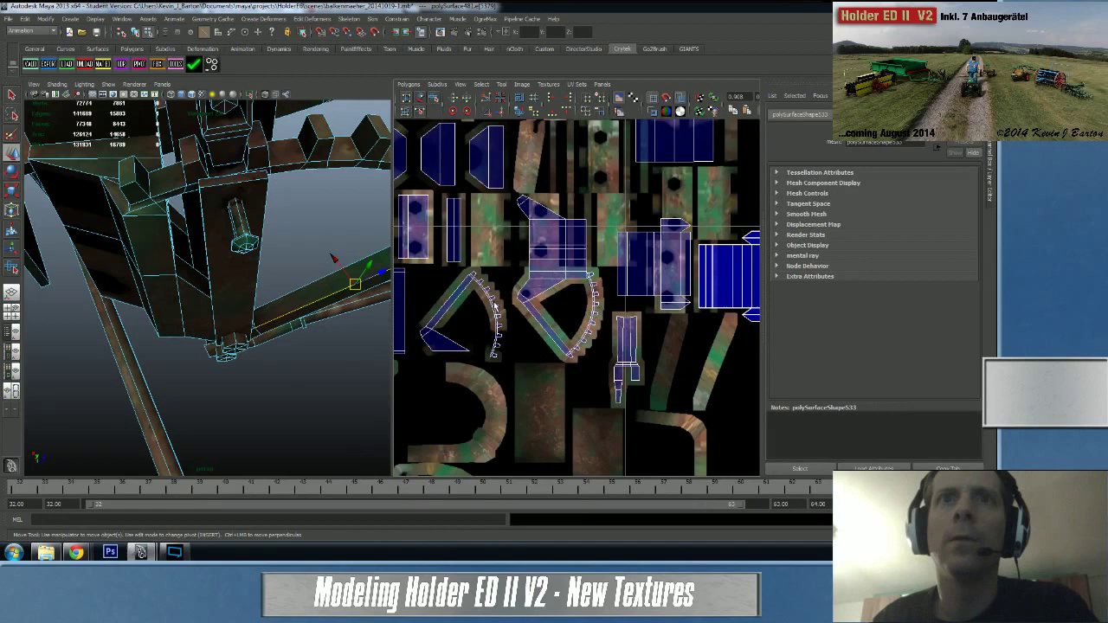
click(449, 344)
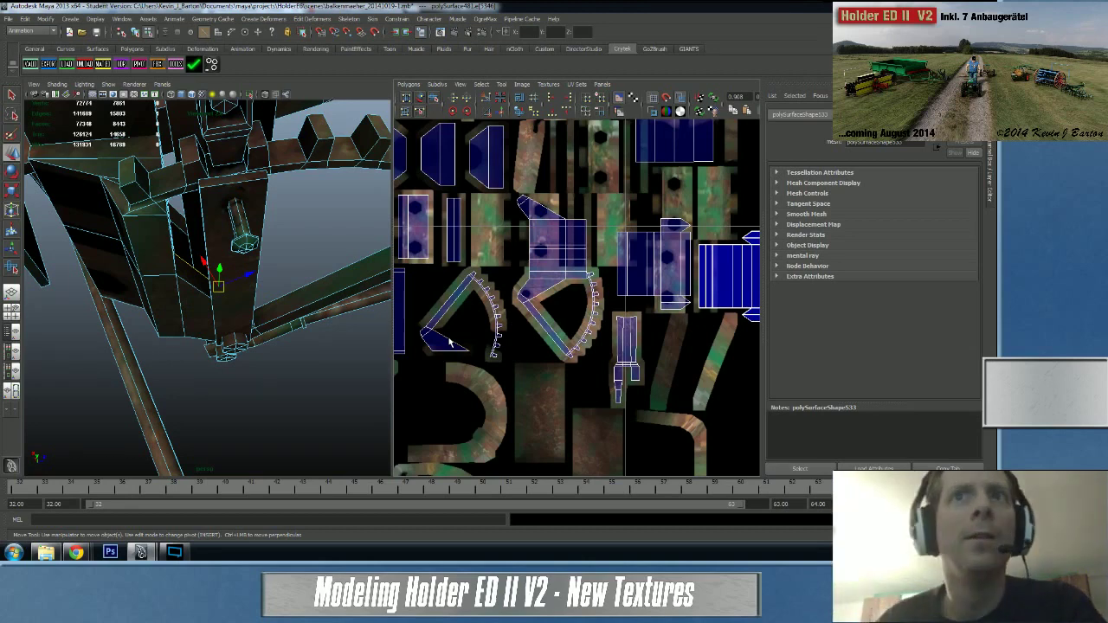
alt+middle_drag(525, 340, 555, 346)
alt+drag(363, 299, 76, 284)
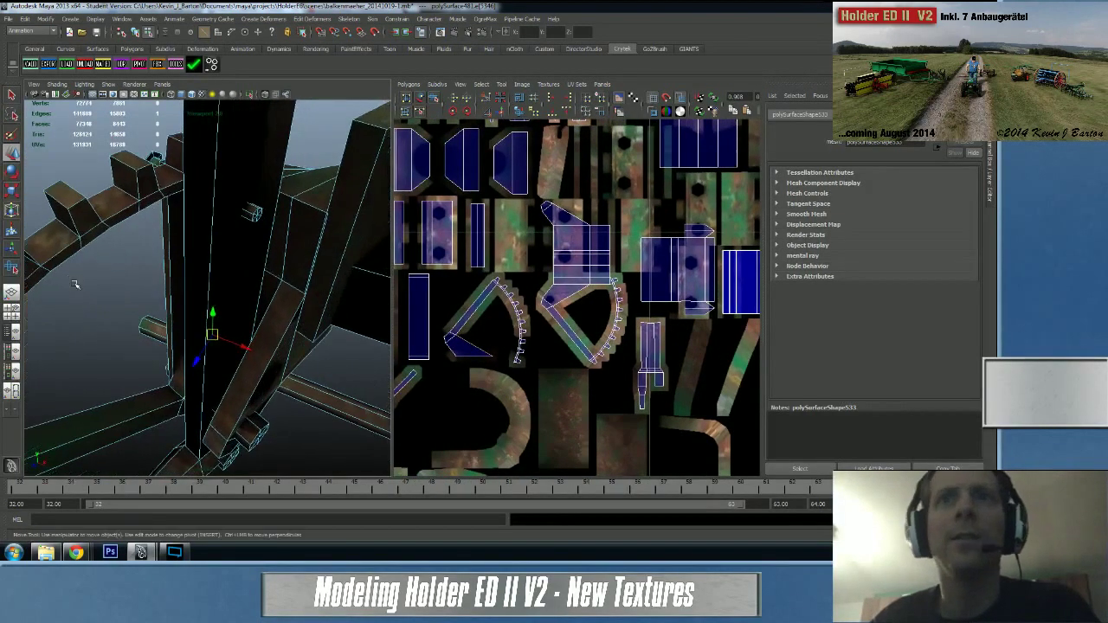
alt+middle_drag(470, 217, 544, 261)
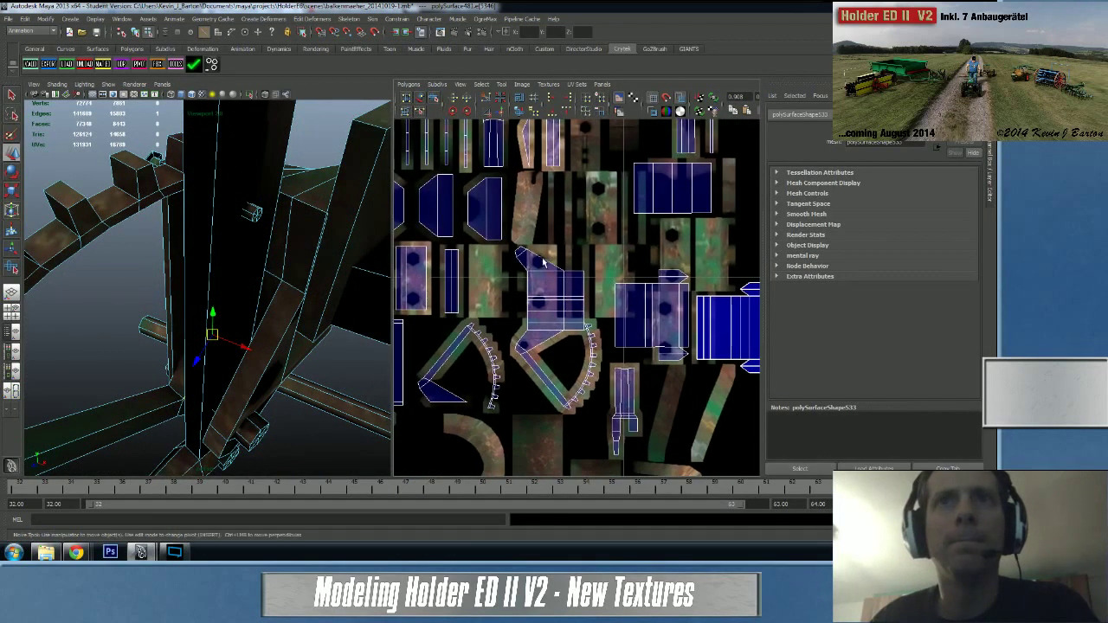
key(f)
alt+drag(206, 349, 188, 339)
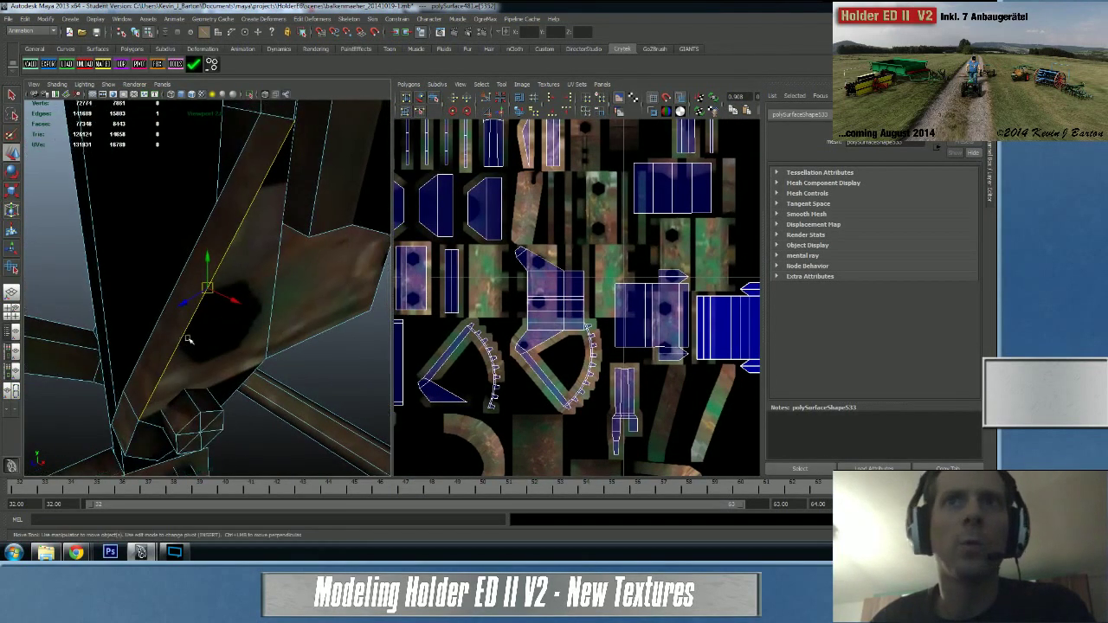
- Select the outer edges along the bracket's angled plate and move and sew the adjoining narrow strip to them
click(521, 253)
shift+click(522, 253)
shift+click(524, 252)
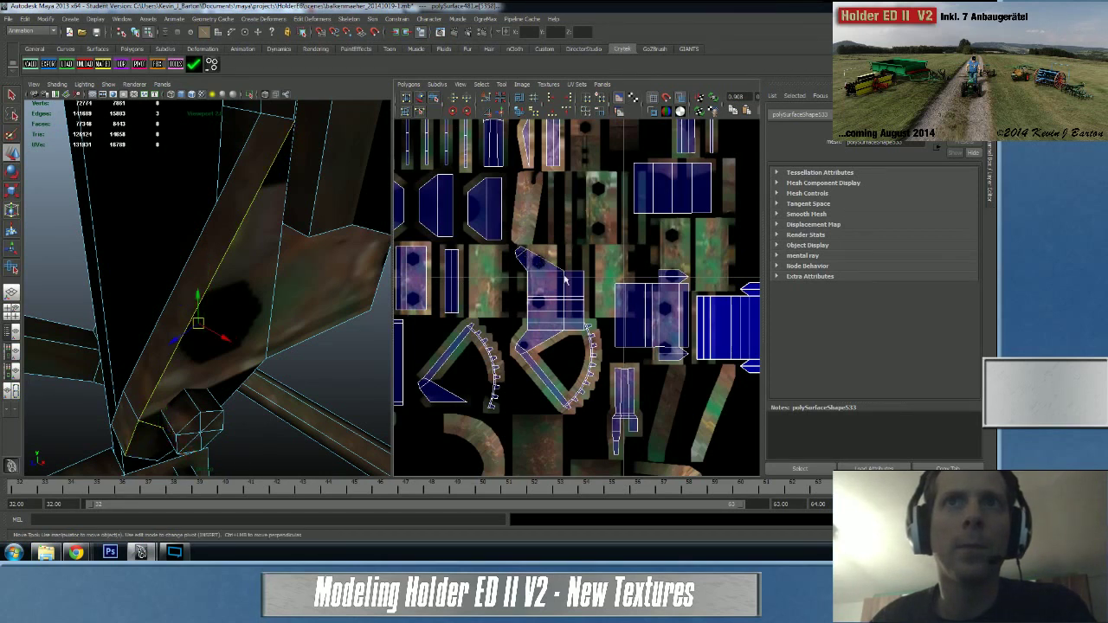
shift+click(533, 272)
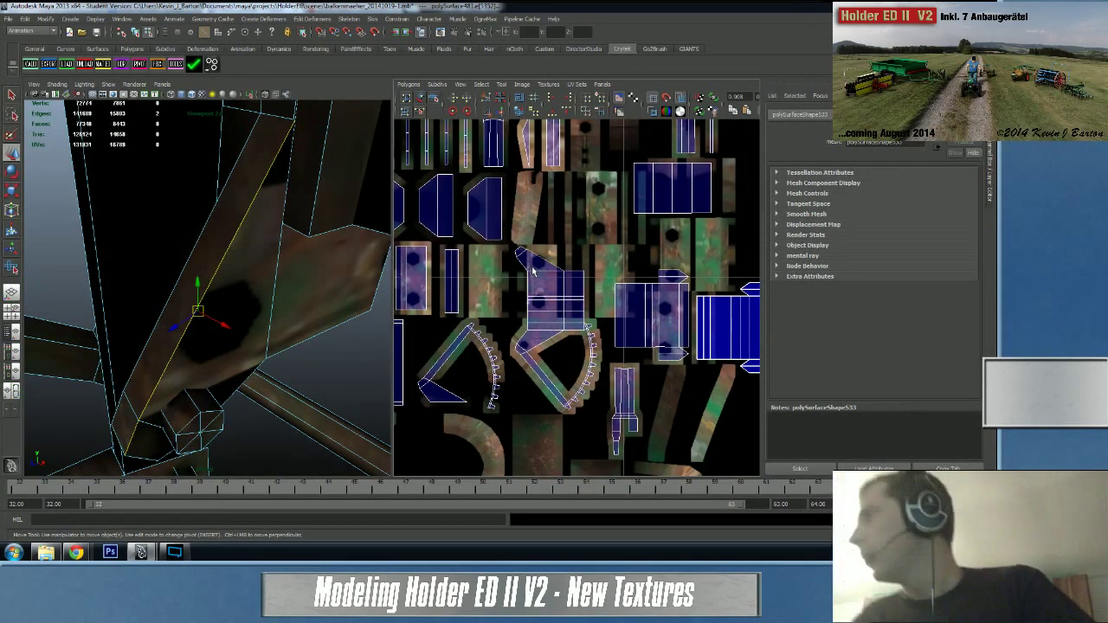
alt+right_drag(265, 270, 156, 288)
alt+drag(156, 288, 221, 270)
alt+right_drag(221, 270, 130, 275)
alt+drag(129, 275, 123, 248)
alt+middle_drag(123, 247, 134, 279)
alt+right_drag(134, 279, 227, 271)
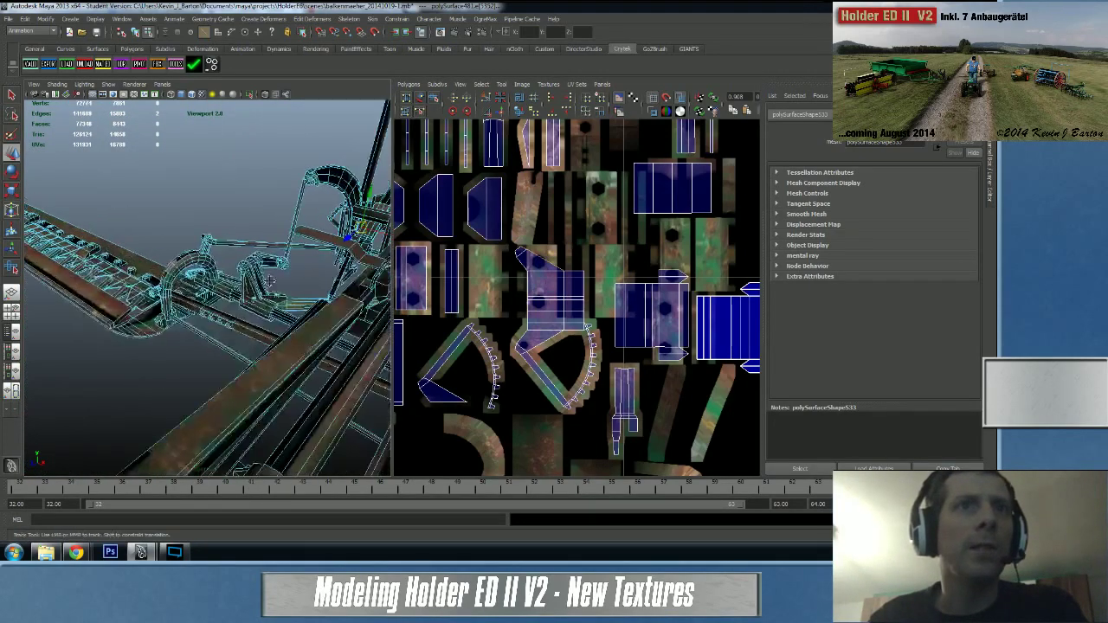
alt+drag(227, 270, 201, 236)
alt+middle_drag(201, 236, 230, 270)
alt+drag(229, 270, 264, 293)
alt+right_drag(264, 293, 216, 296)
mouse_move(216, 296)
alt+mouse_down()
mouse_move(26, 314)
mouse_move(117, 304)
mouse_move(186, 322)
mouse_move(203, 299)
alt+mouse_up()
alt+right_drag(204, 299, 236, 285)
alt+middle_drag(236, 284, 205, 272)
alt+right_drag(190, 276, 210, 277)
alt+drag(210, 277, 216, 283)
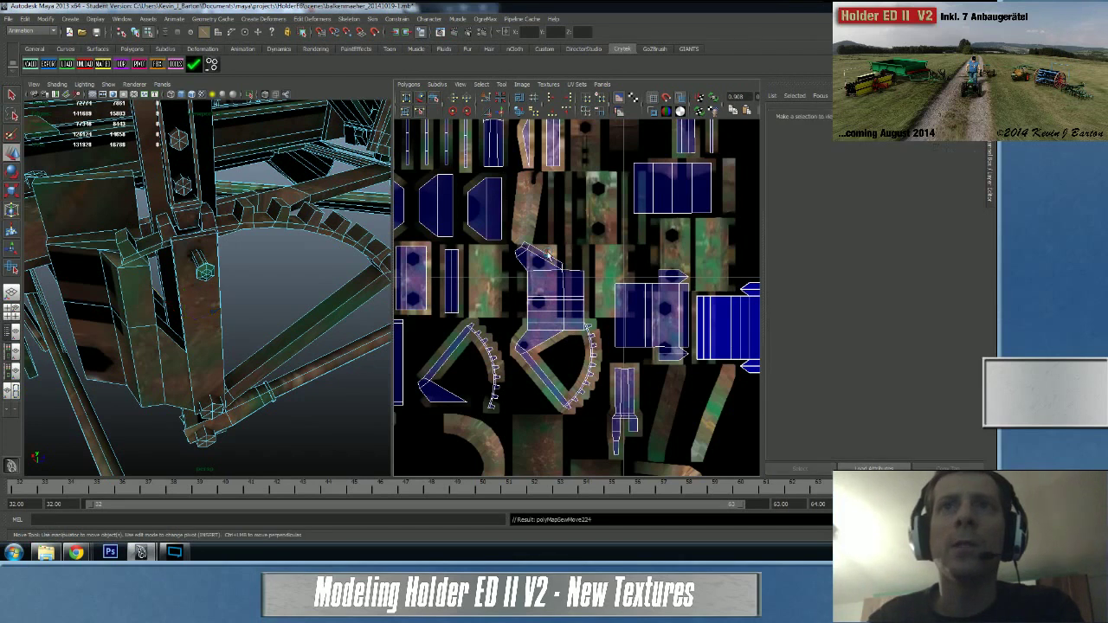
- Select the outer edge of the narrow strip on the angled plate and move and sew the next plate onto it
click(148, 287)
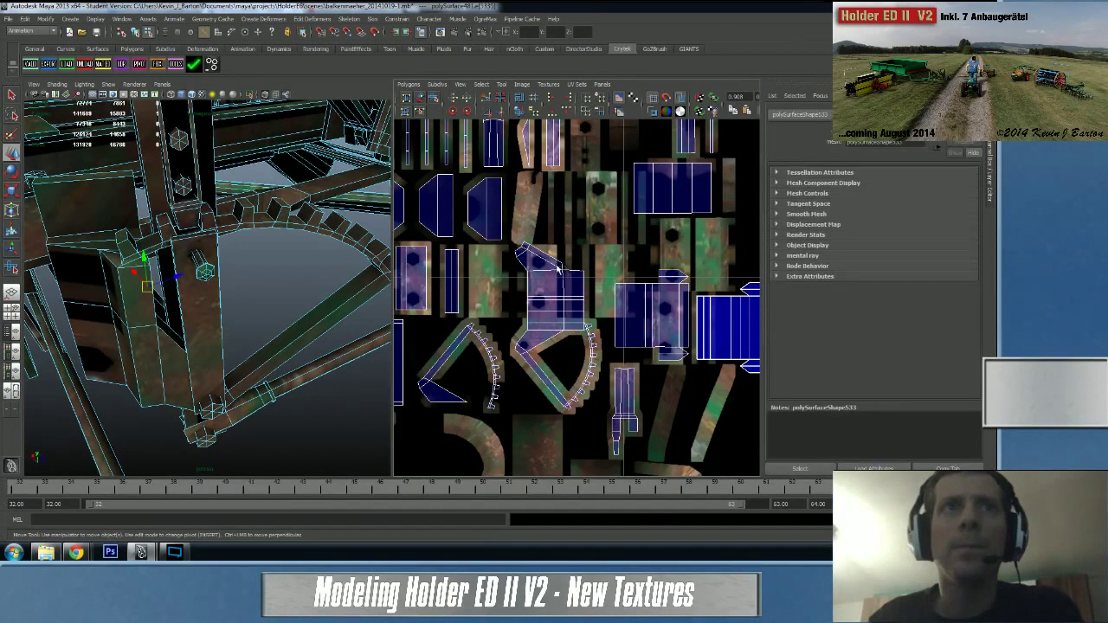
alt+drag(256, 292, 143, 270)
scroll(200, 314, up, 2)
key(f)
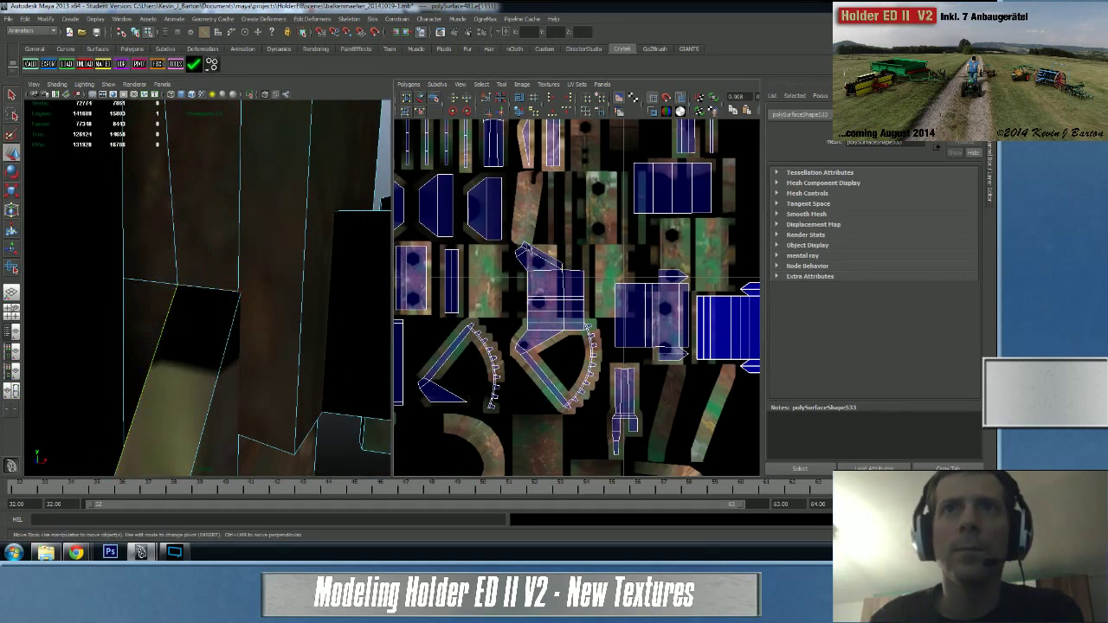
click(530, 253)
click(543, 282)
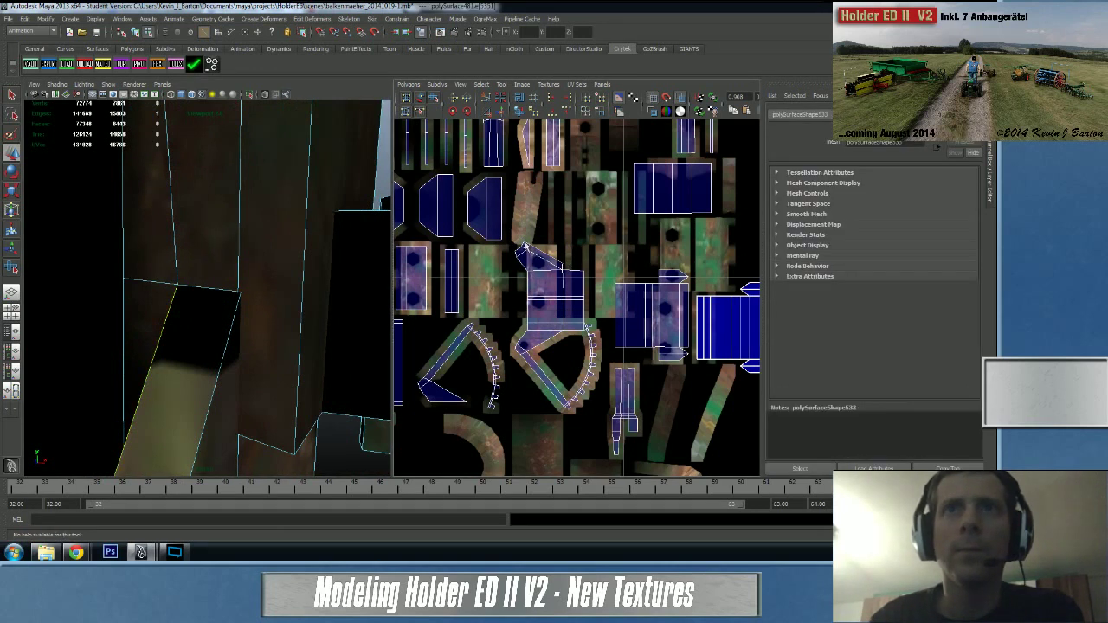
shift+right_click(546, 286)
shift+right_drag(548, 272, 545, 262)
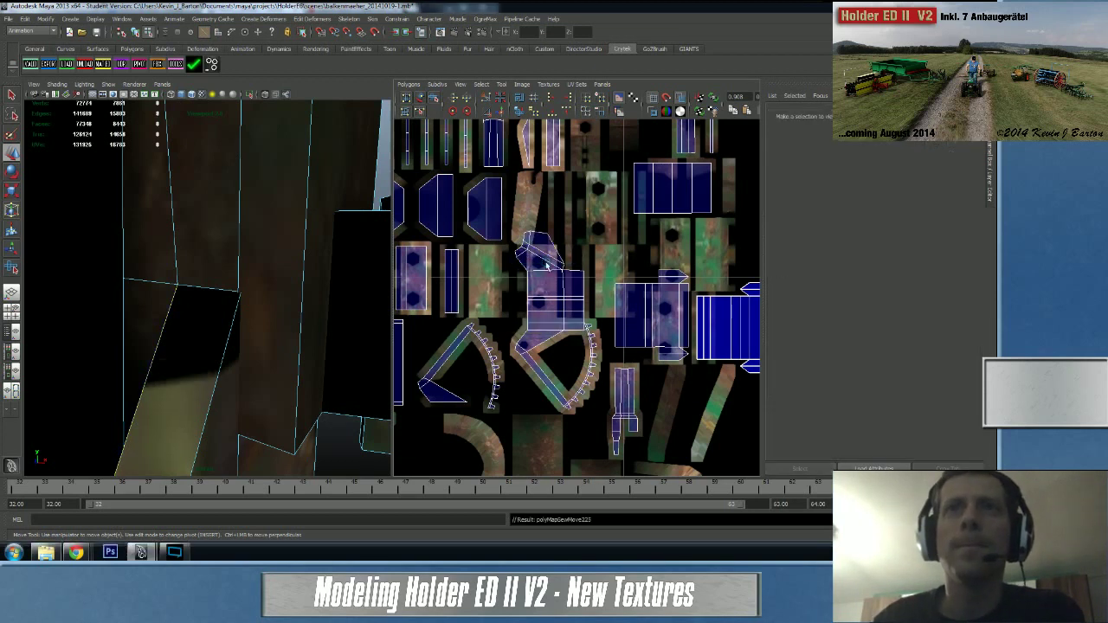
- Select the side edge of the newly attached upper plate and move and sew the neighbouring strips to it
click(554, 246)
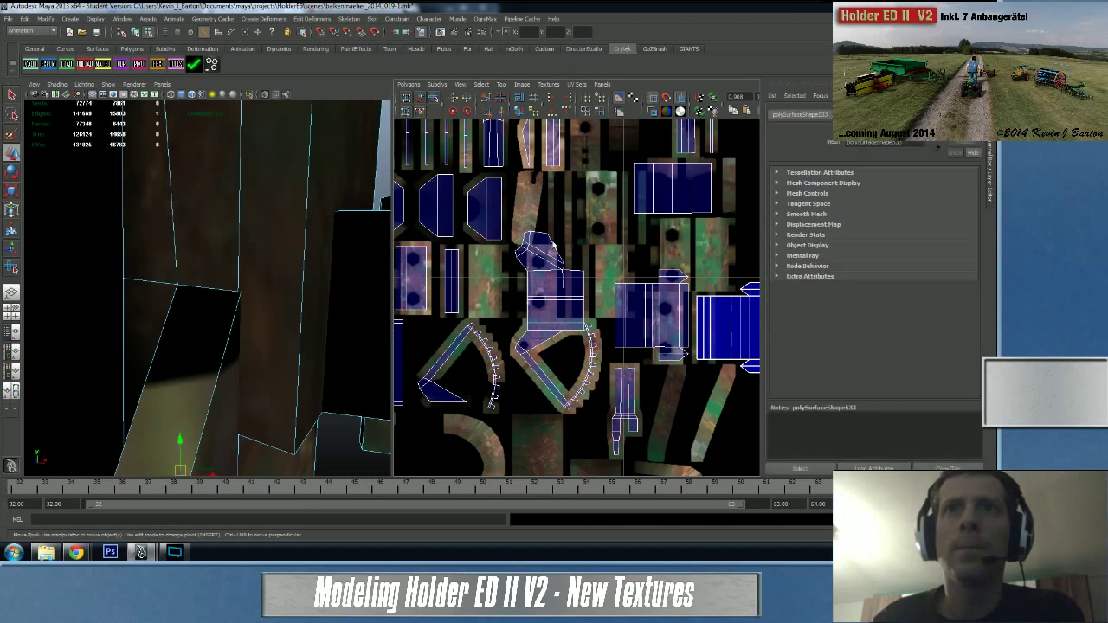
alt+drag(252, 347, 232, 377)
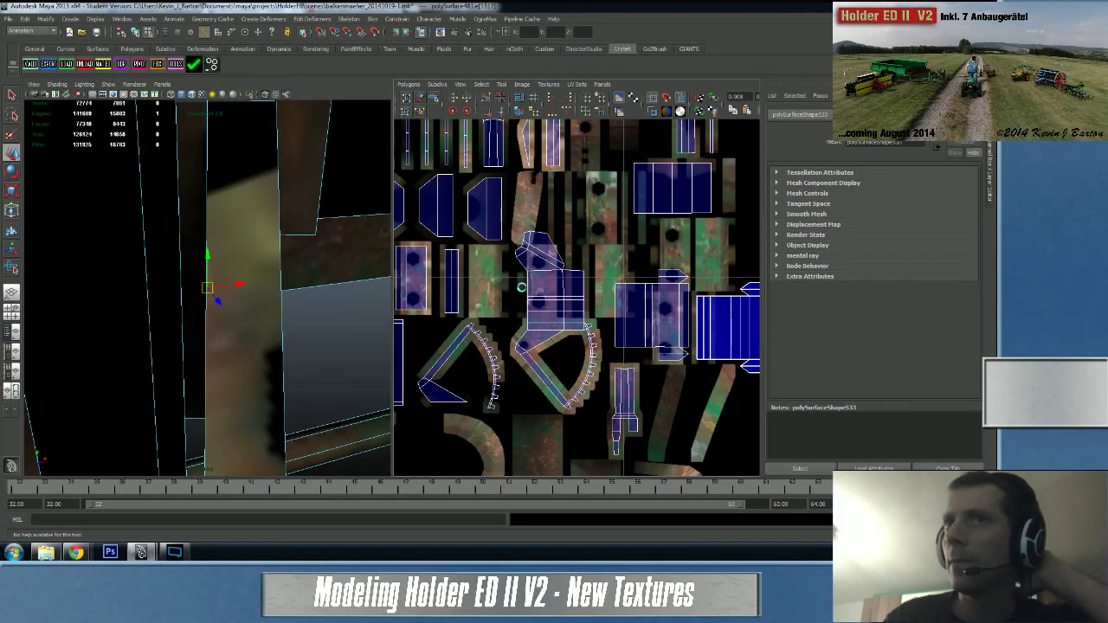
click(521, 287)
- Move and sew the edge where the slanted strip overlaps the bracket's main rectangular plate
scroll(554, 287, up, 5)
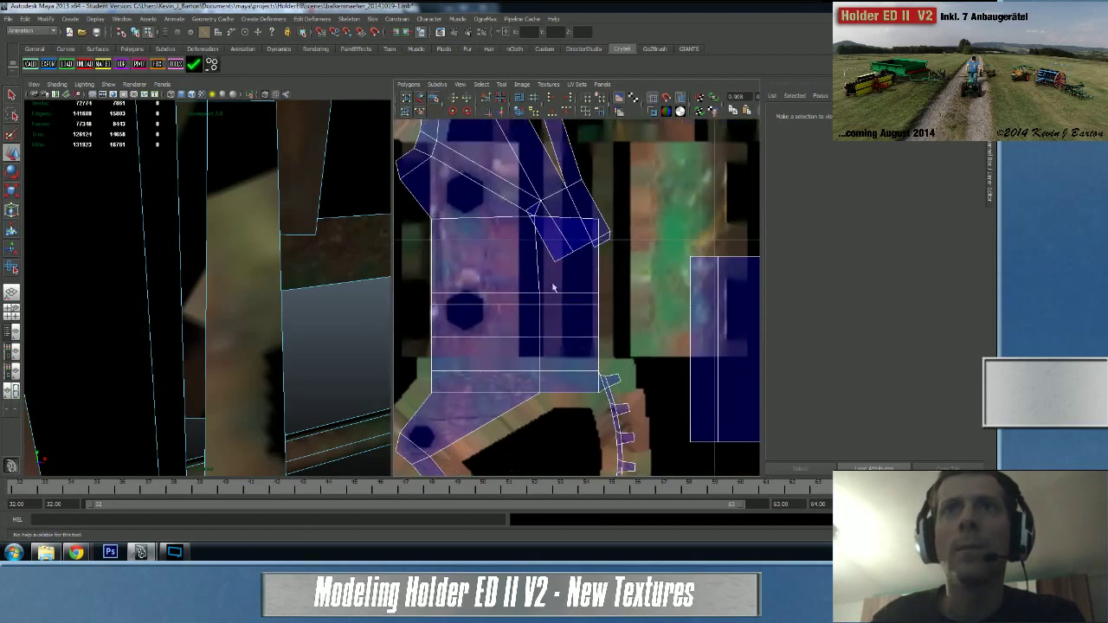
scroll(528, 303, up, 3)
click(539, 313)
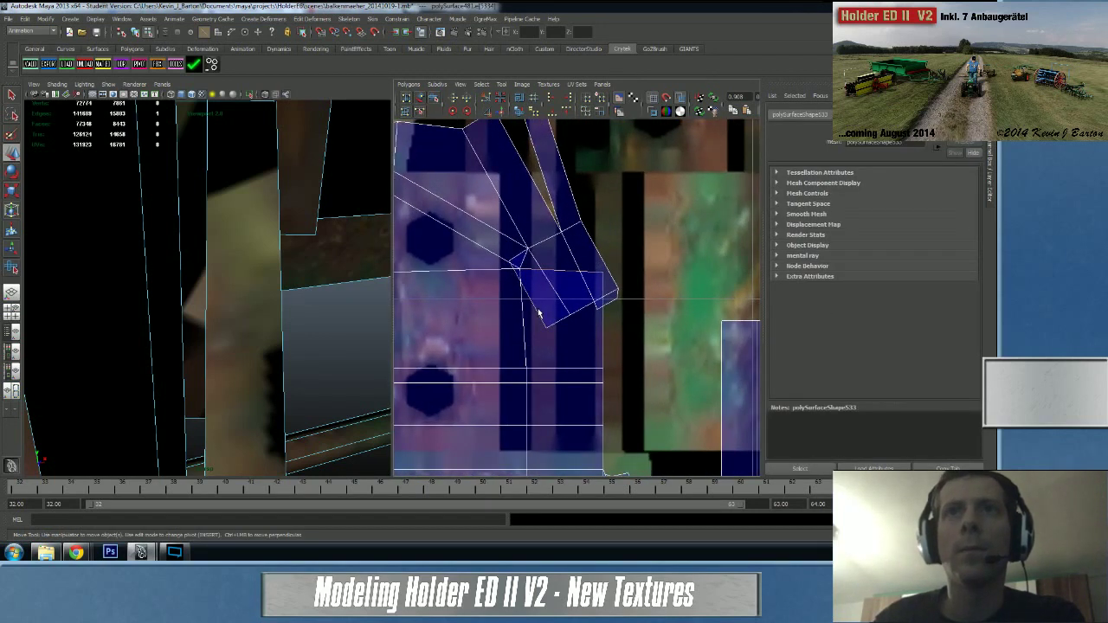
shift+right_drag(530, 313, 532, 290)
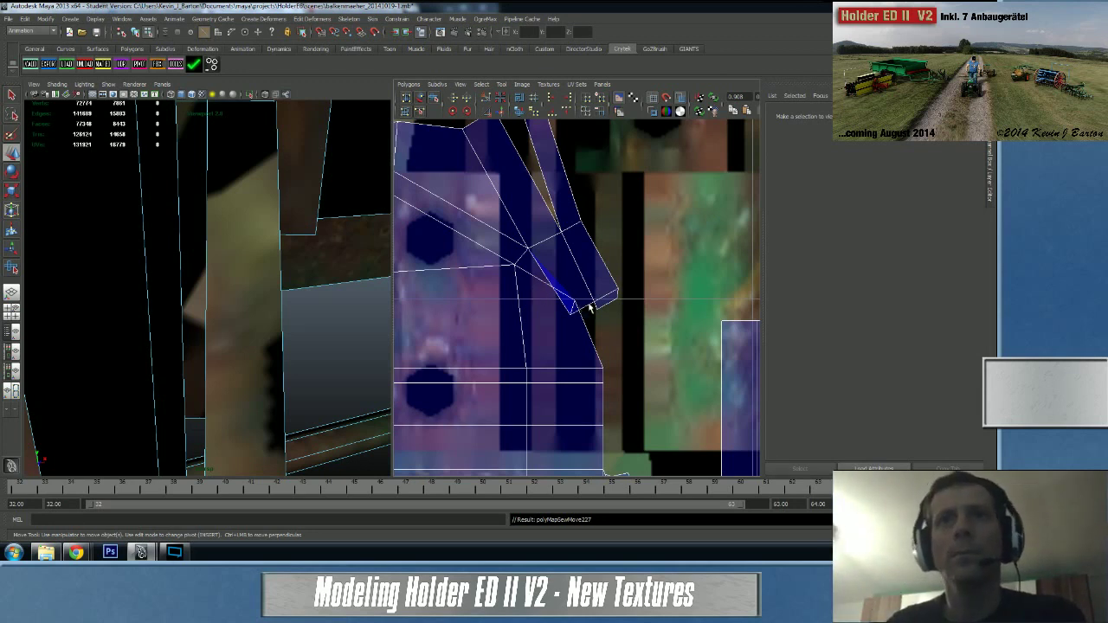
- Select the two corner UVs at the slanted plate's upper end and move them away from the narrow strip
alt+middle_drag(538, 229, 604, 287)
right_drag(521, 234, 520, 256)
click(517, 234)
alt+drag(200, 278, 226, 294)
right_drag(548, 213, 566, 208)
drag(511, 174, 556, 204)
drag(499, 148, 574, 209)
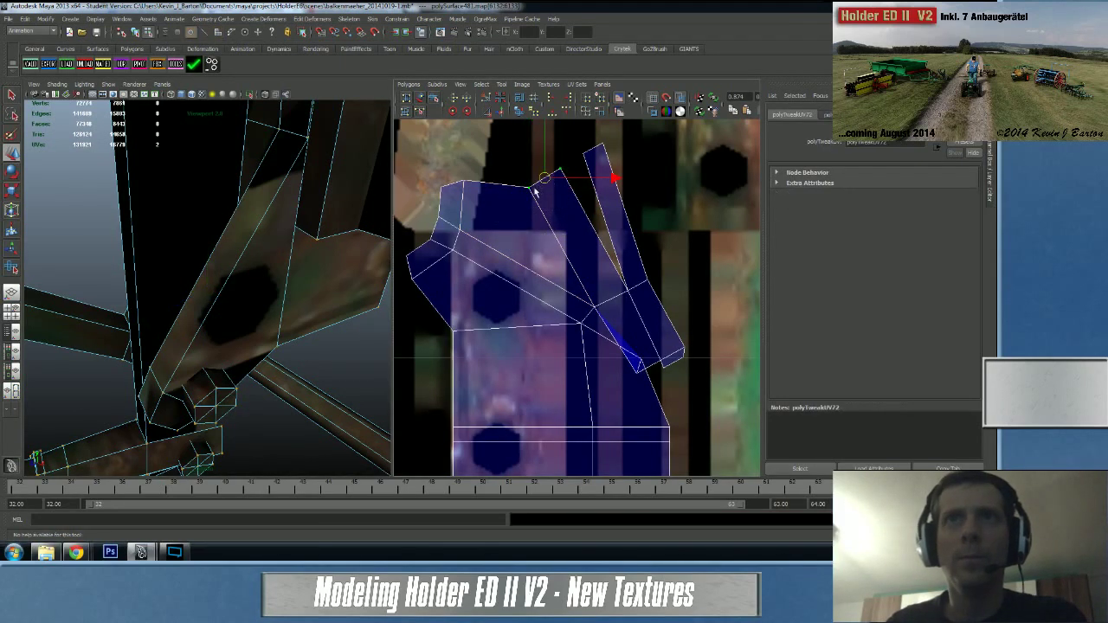
middle_drag(521, 186, 506, 199)
- Reposition the slanted plate's upper-end UVs and pull the narrow strip's overlapping lower-end UV clear of the main plate
click(503, 192)
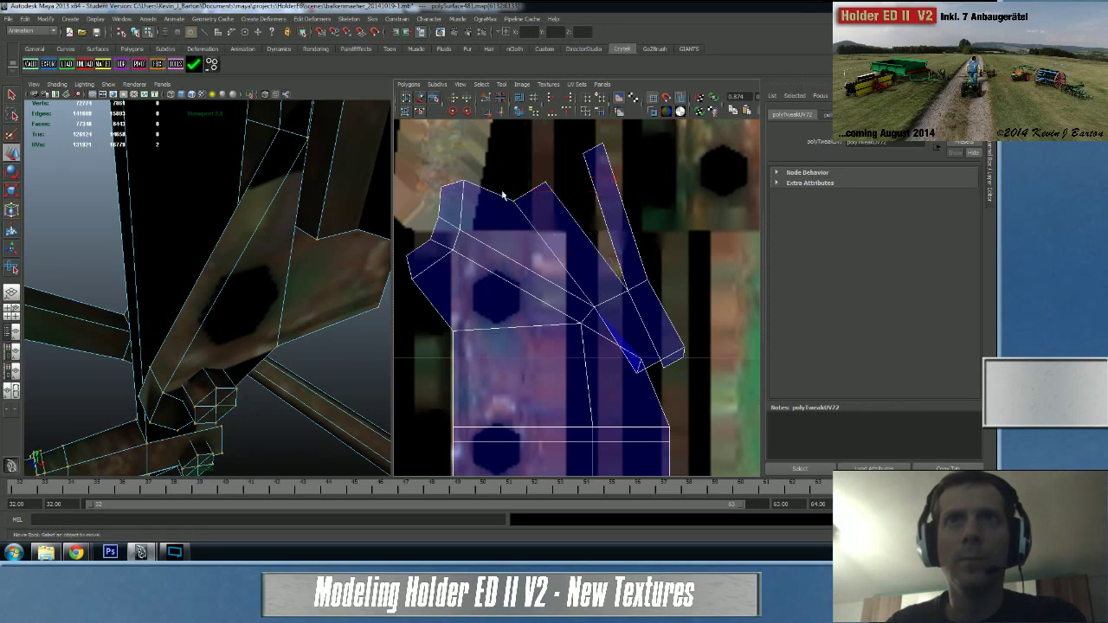
click(529, 191)
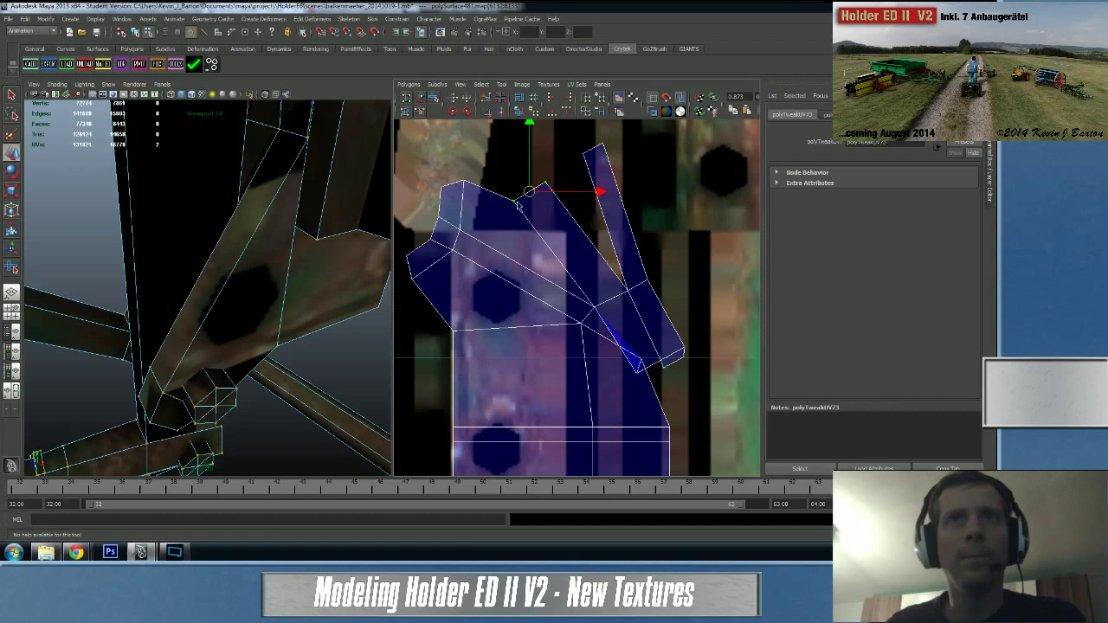
middle_drag(518, 204, 508, 176)
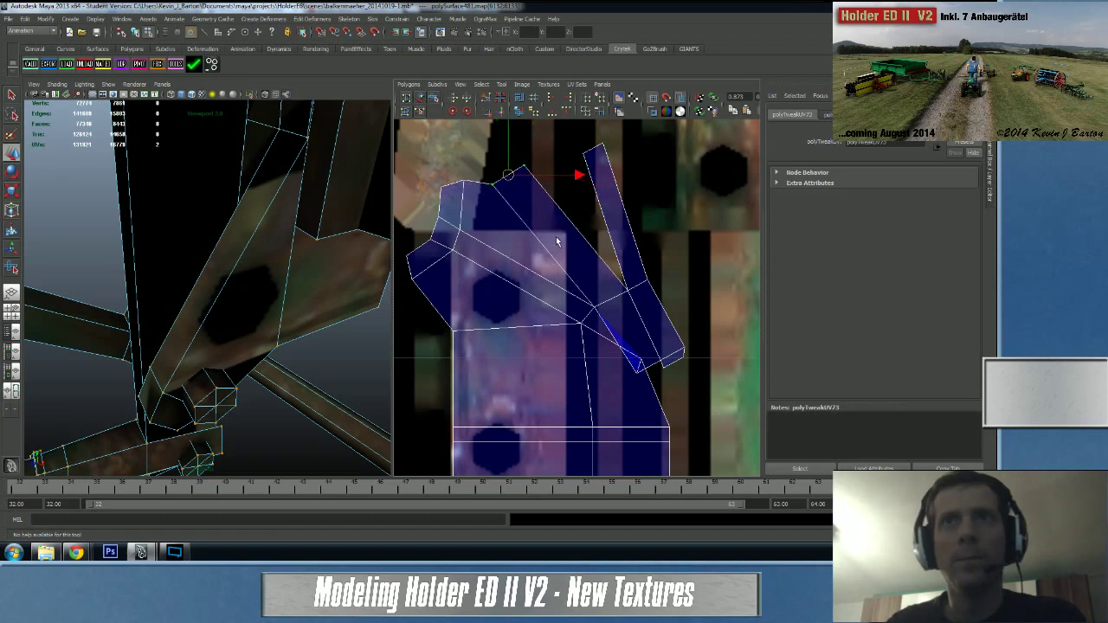
click(645, 374)
middle_drag(639, 370, 675, 330)
- Select the outer long edge of the slanted plate and move and sew the matching toothed-arc piece onto it
right_drag(565, 223, 568, 210)
click(567, 221)
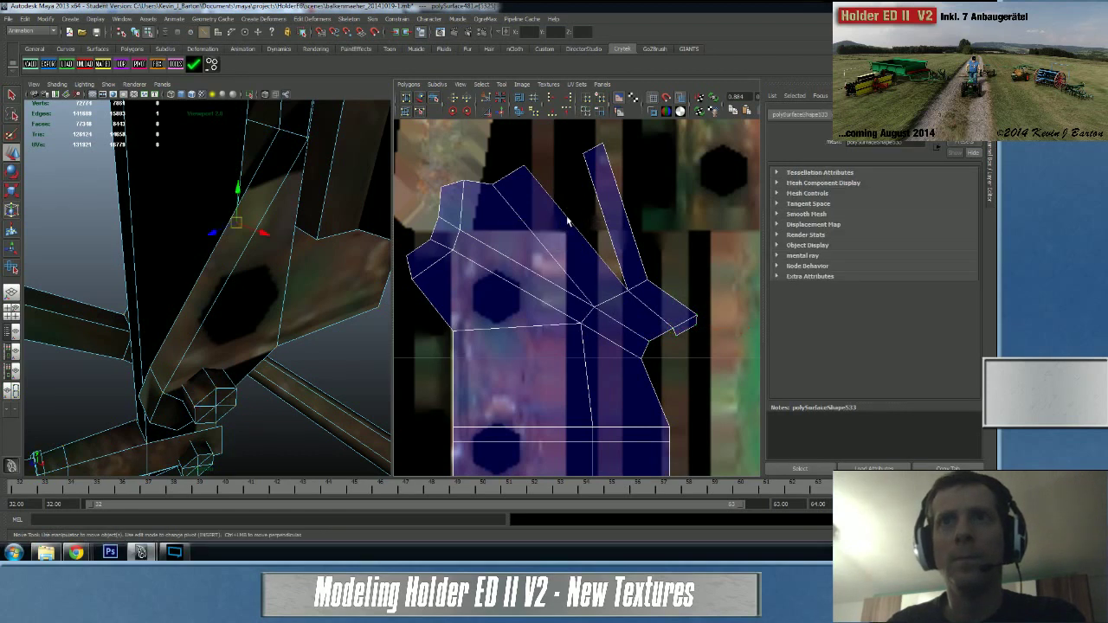
alt+drag(216, 294, 293, 301)
scroll(541, 362, down, 4)
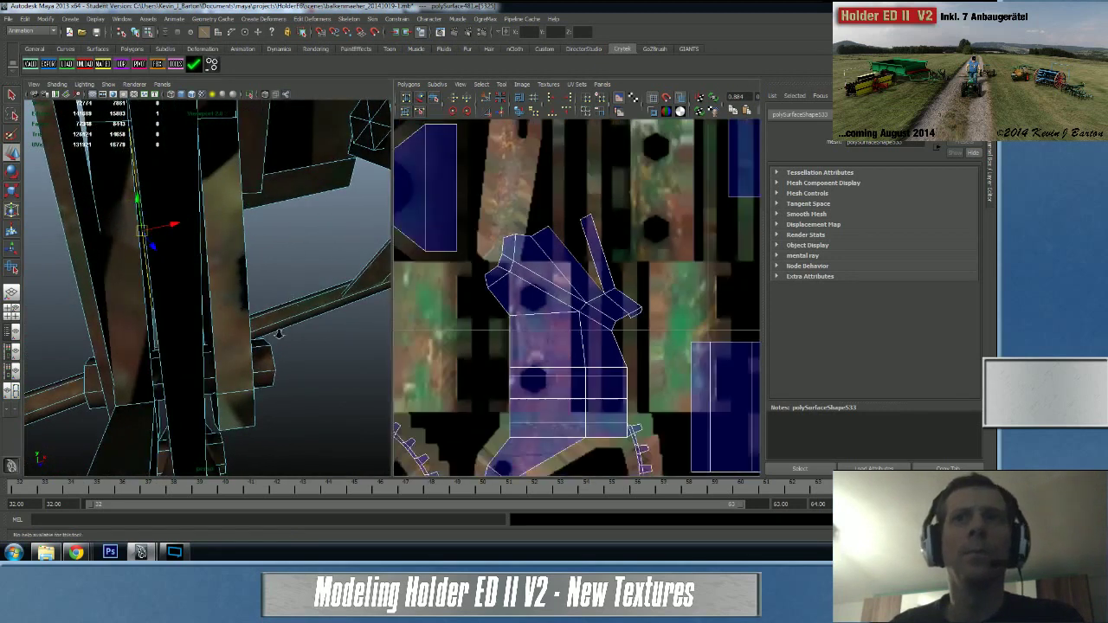
alt+middle_drag(541, 362, 522, 280)
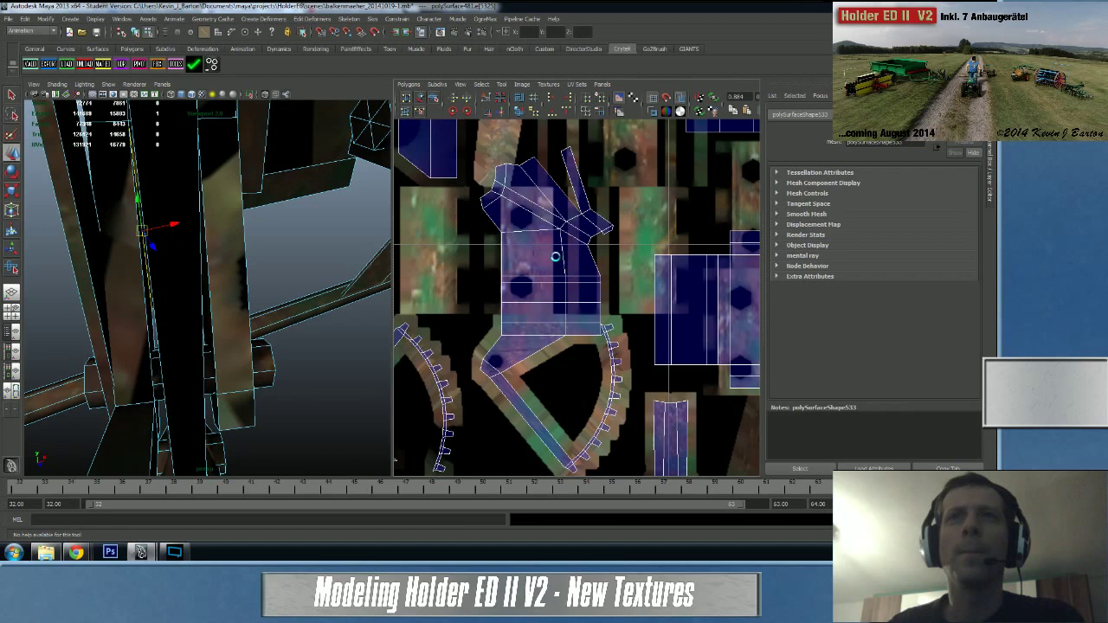
key(ctrl+alt+s)
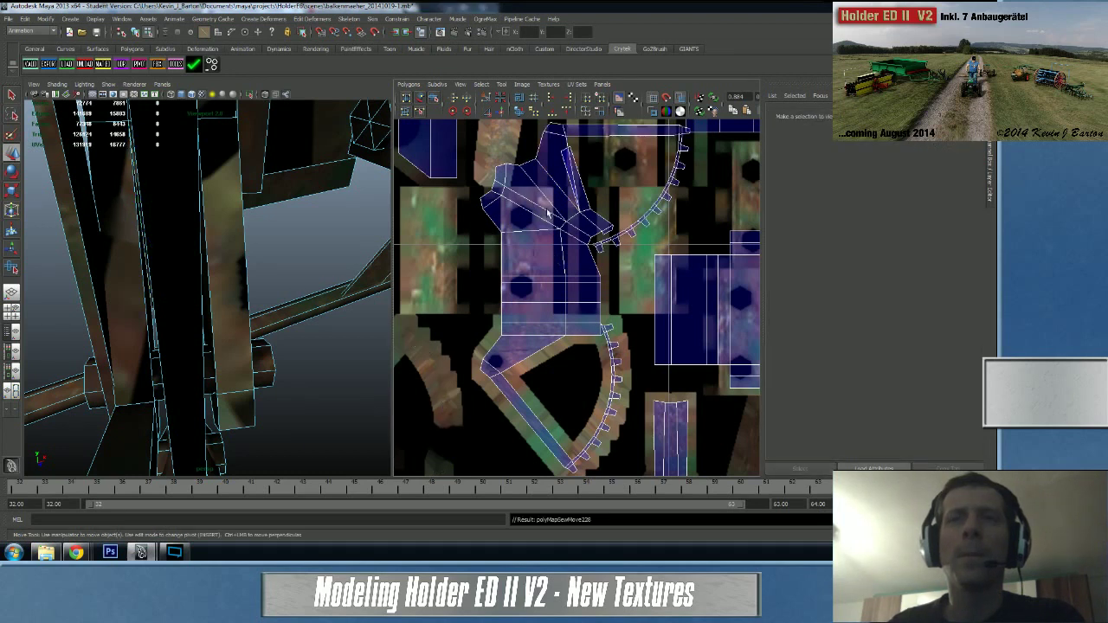
- Sew the narrow strip's long edge inside the slanted plate to close the gap between them
alt+middle_drag(547, 212, 561, 265)
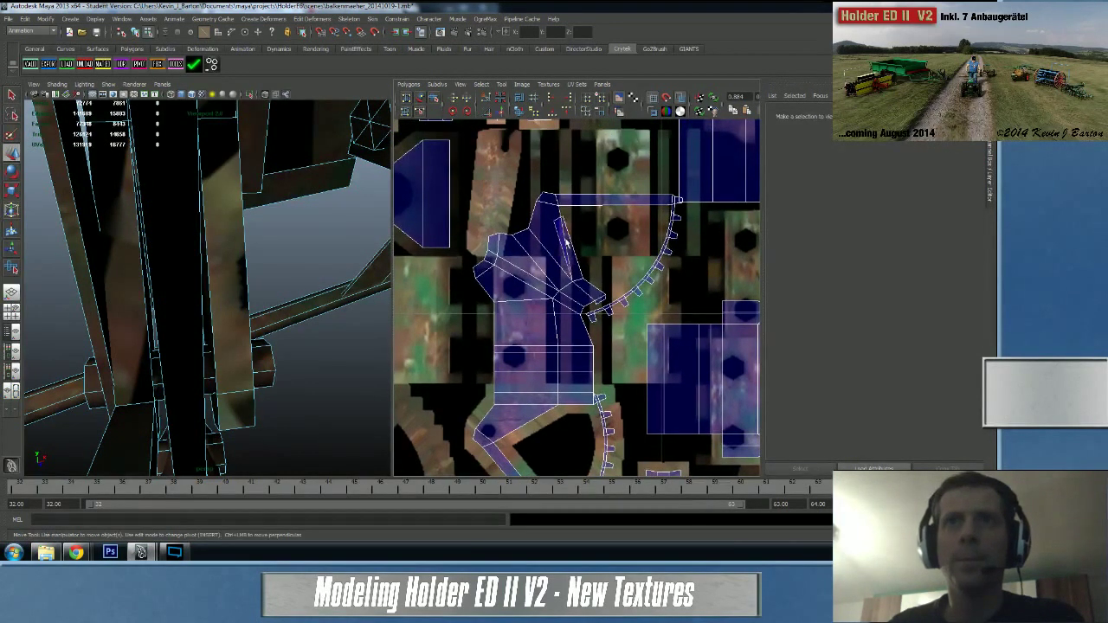
click(562, 249)
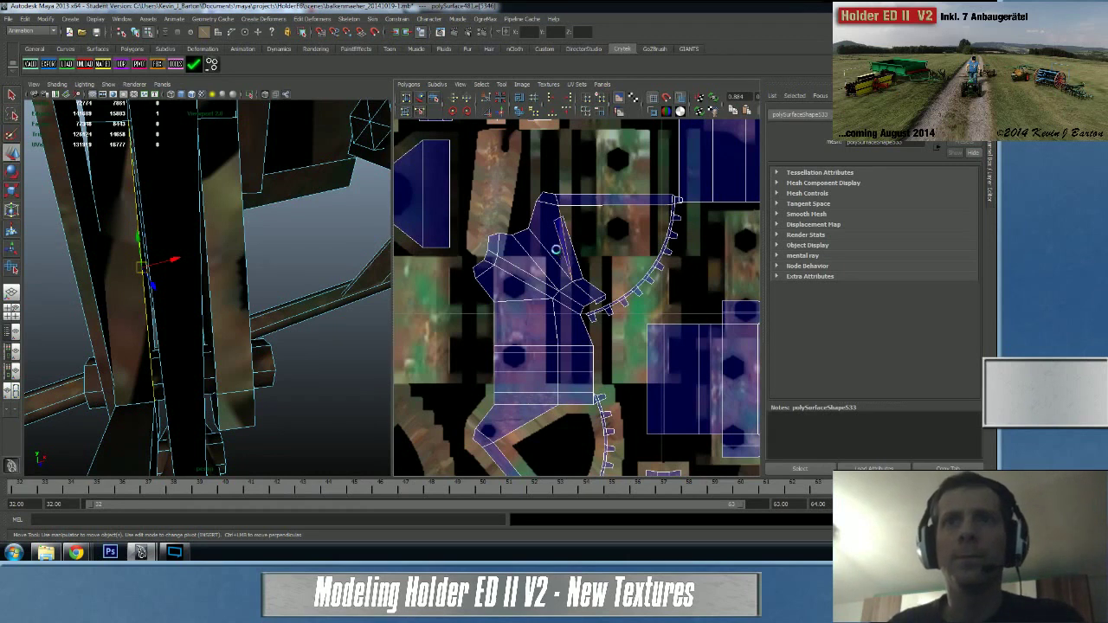
click(556, 250)
alt+middle_drag(555, 249, 523, 228)
alt+right_drag(523, 227, 600, 237)
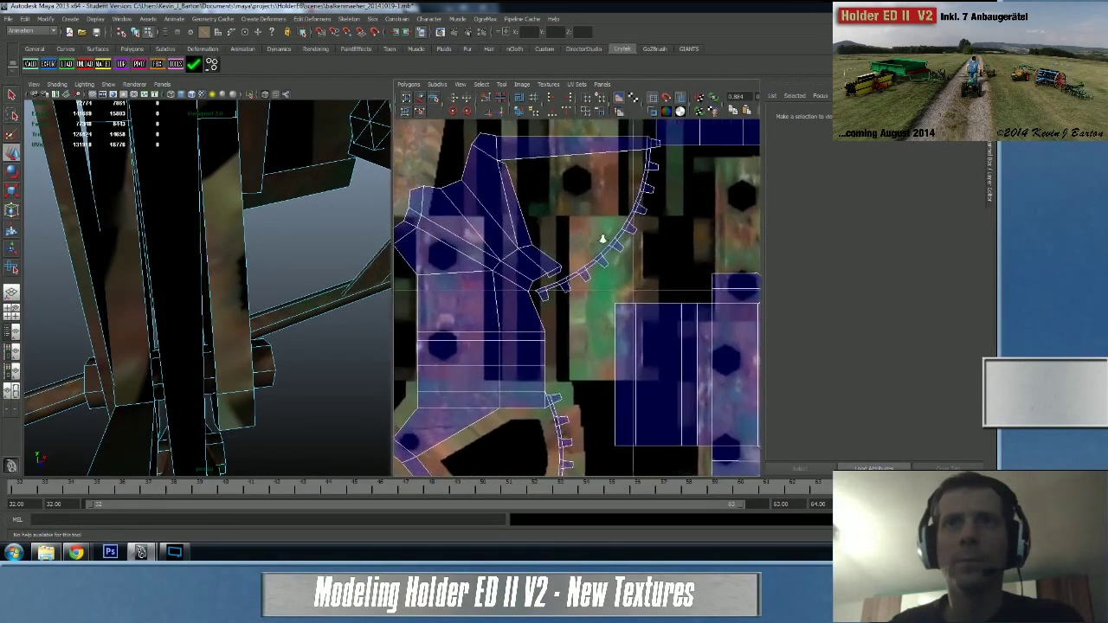
- Examine where the edge at the short strip's end beside the toothed arc lies on the 3D bracket
click(553, 279)
scroll(554, 279, up, 3)
scroll(557, 298, down, 2)
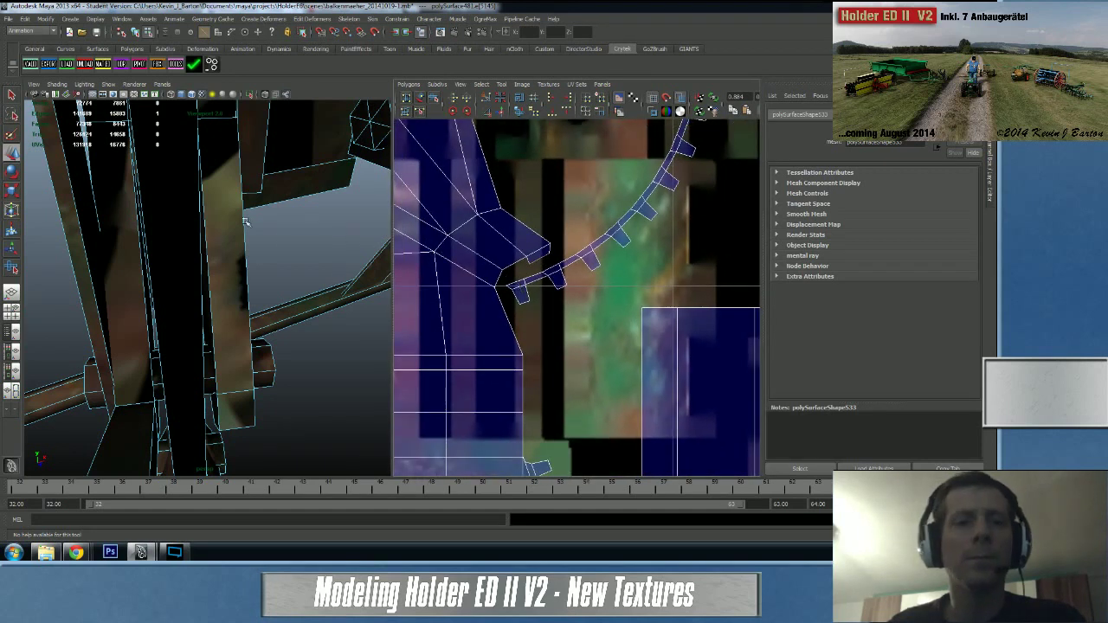
key(f)
key(w)
alt+drag(273, 249, 554, 277)
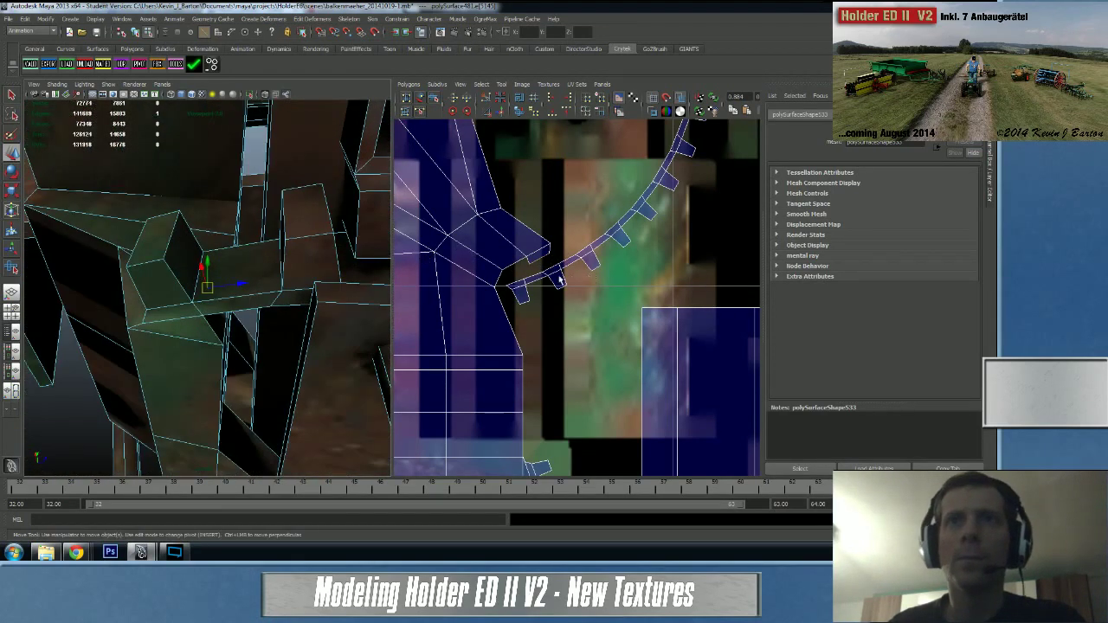
scroll(554, 279, down, 4)
scroll(546, 302, down, 3)
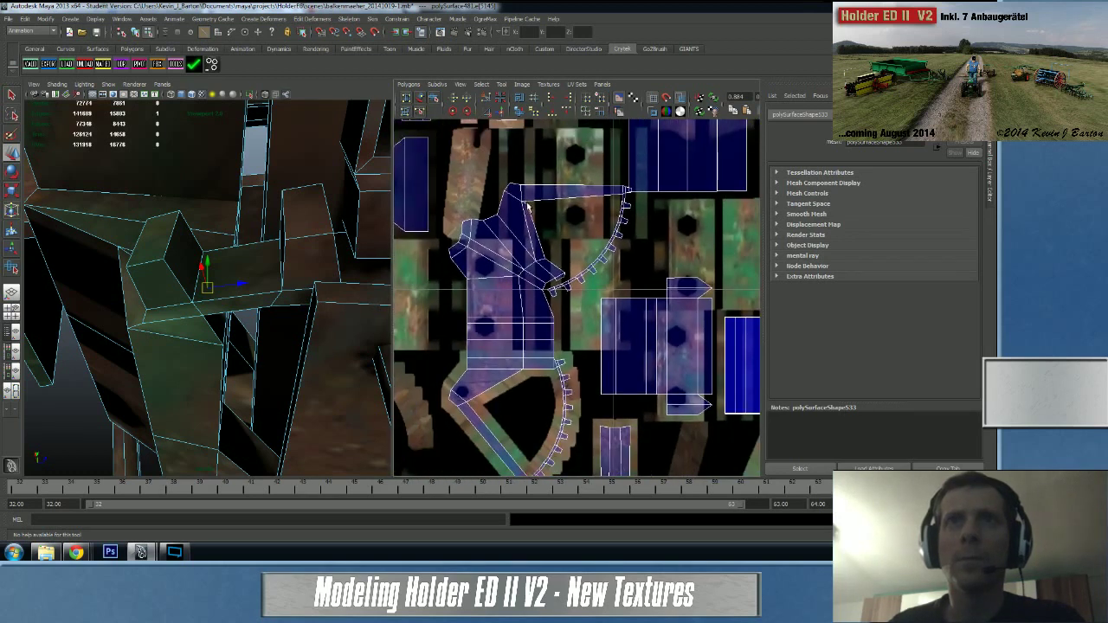
scroll(505, 275, up, 5)
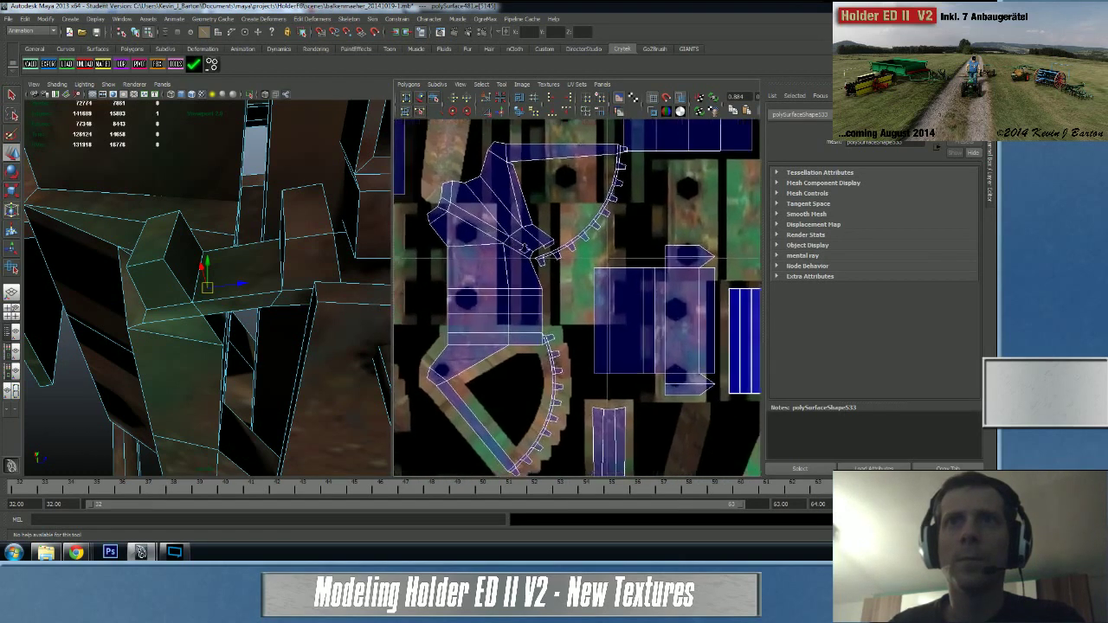
- Examine on the 3D bracket the edge at the notch between the main plate and the start of the toothed arc
click(527, 279)
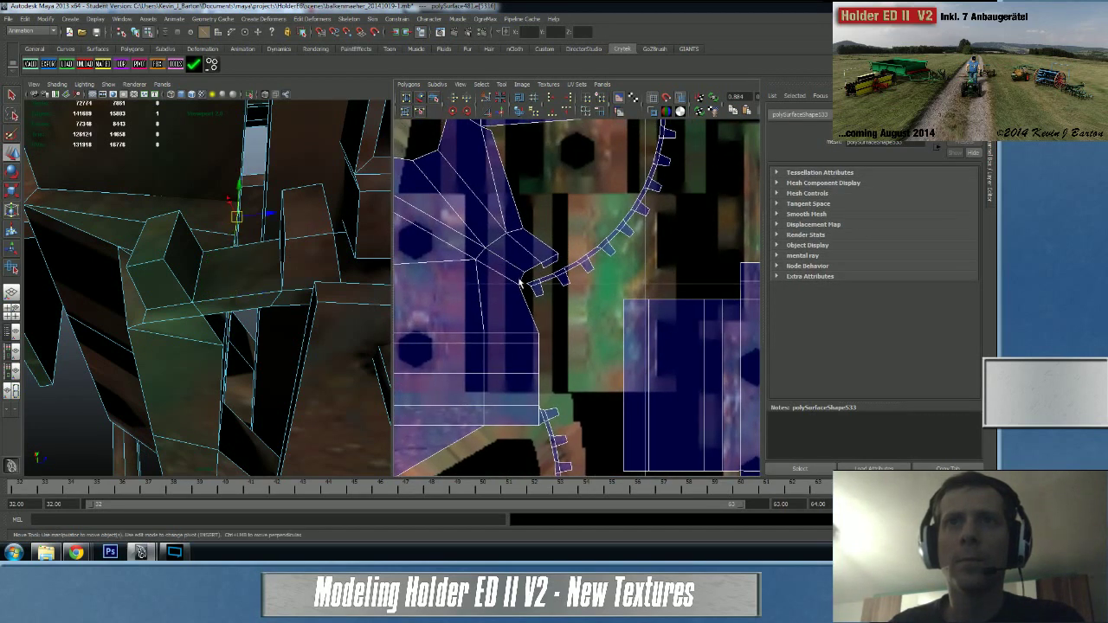
scroll(216, 257, up, 4)
scroll(210, 257, down, 2)
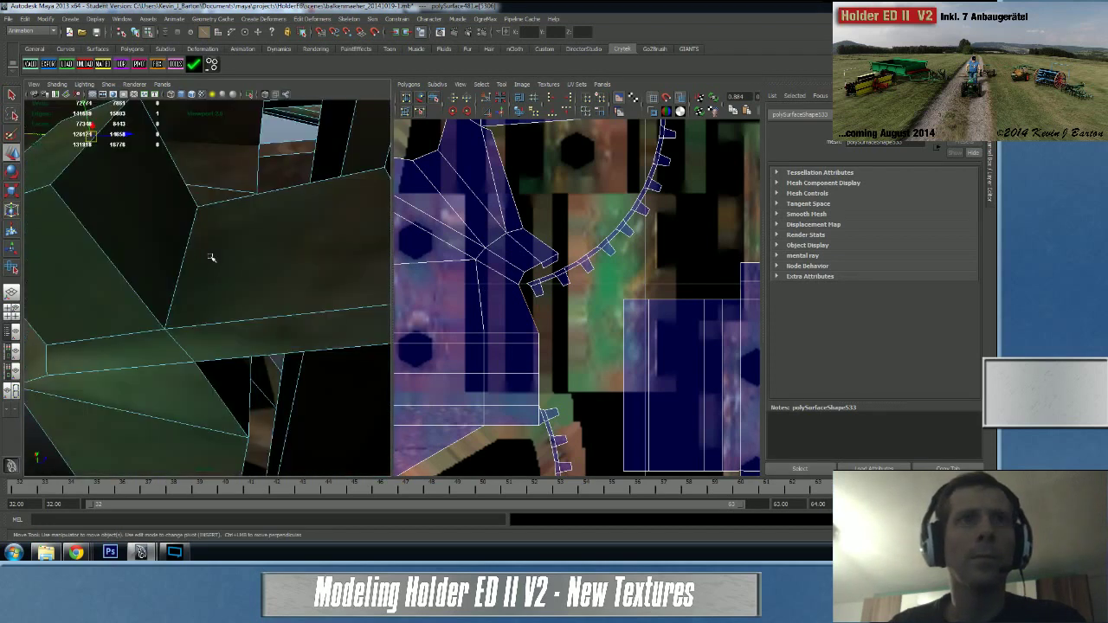
key(f)
alt+drag(210, 257, 269, 270)
alt+middle_drag(268, 270, 335, 265)
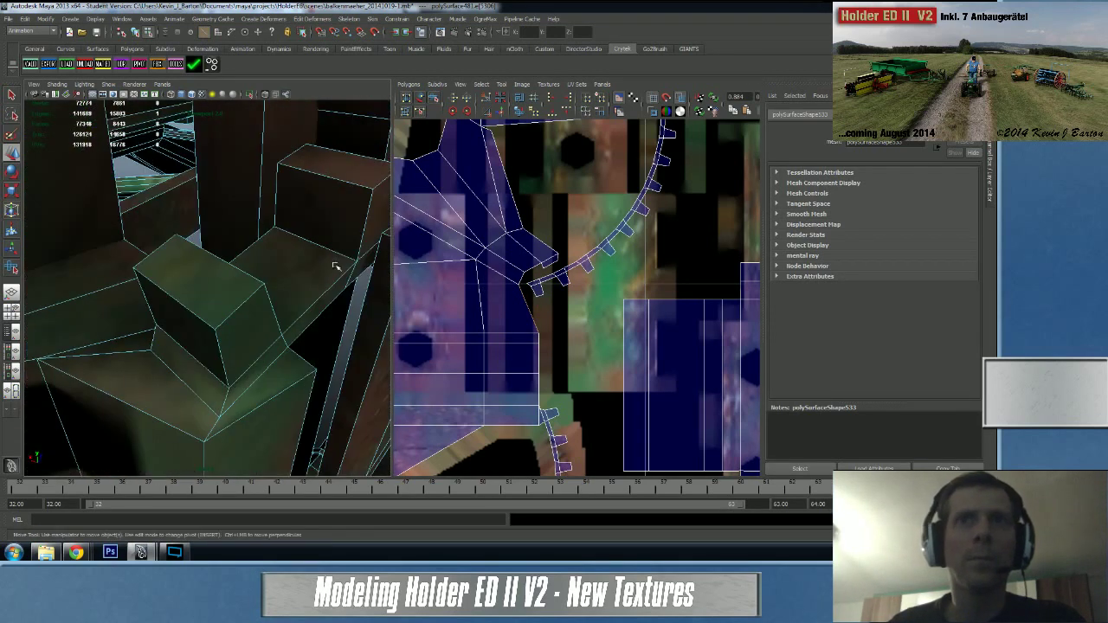
scroll(301, 273, down, 8)
alt+drag(301, 273, 268, 311)
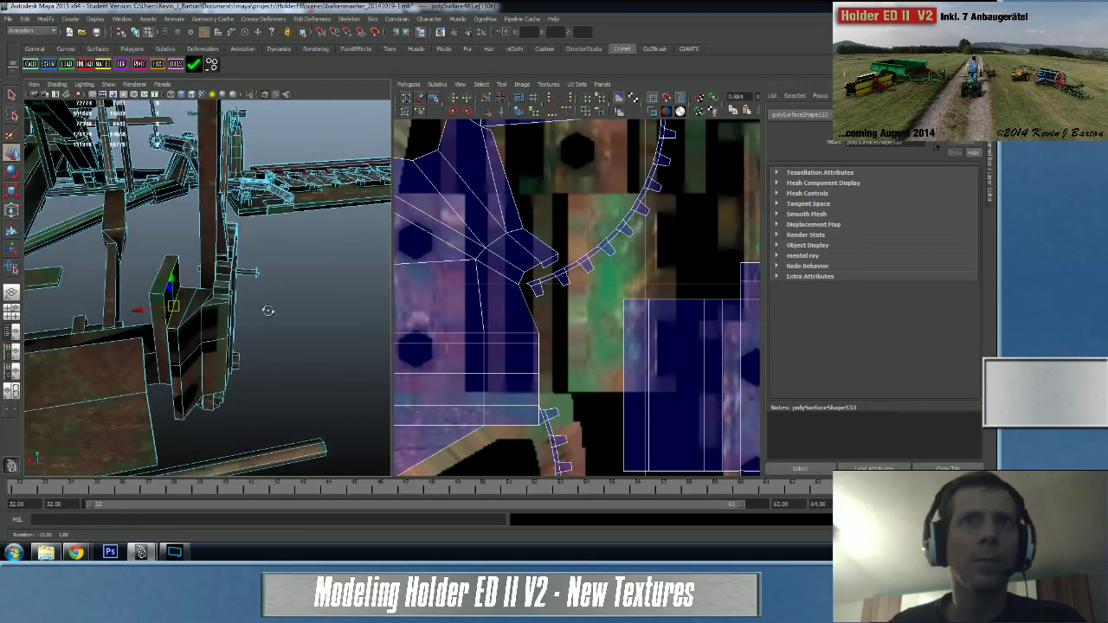
- Select the main plate's face beside the notch and examine its place on the 3D bracket
right_drag(500, 301, 499, 318)
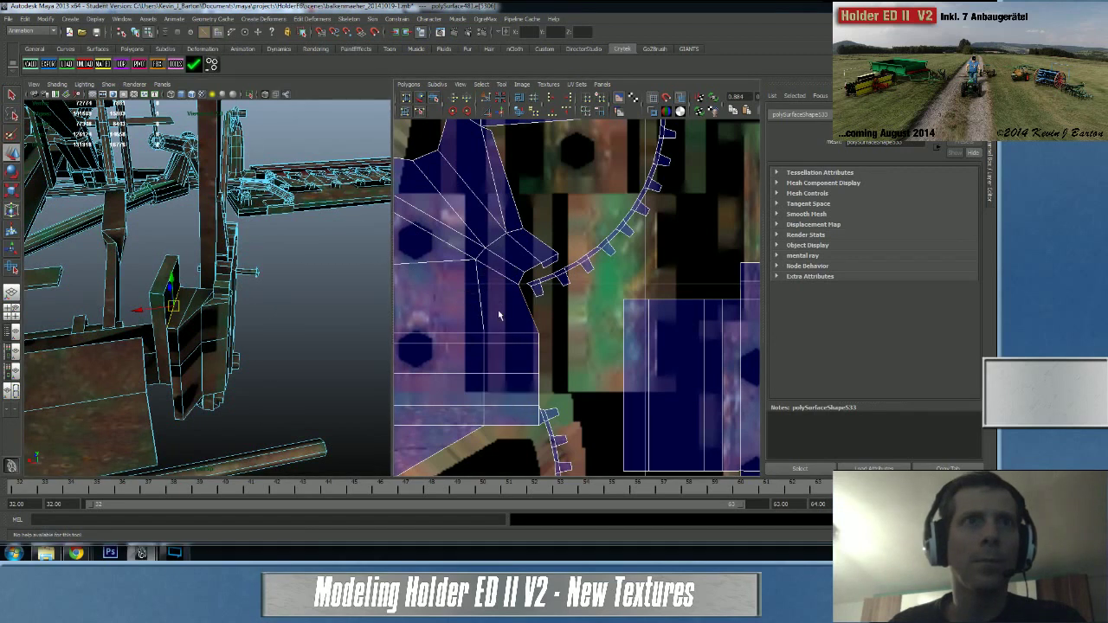
click(500, 315)
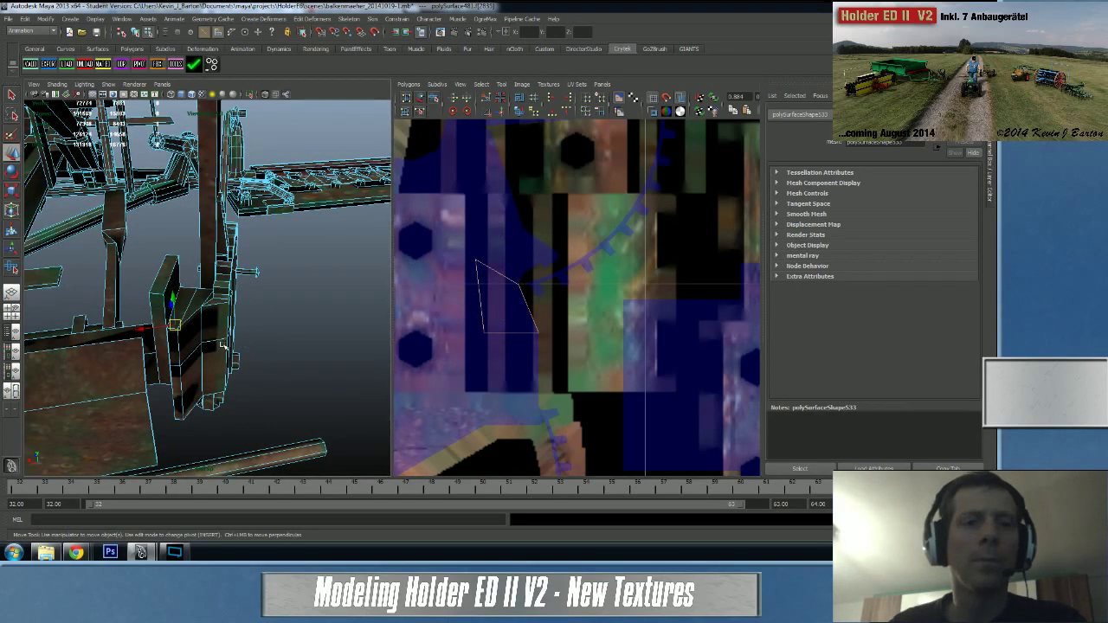
key(f)
alt+drag(224, 348, 378, 364)
click(587, 277)
- Select a UV at the bracket's notch, extend the selection to the whole shell and unfold it
alt+right_drag(507, 255, 431, 293)
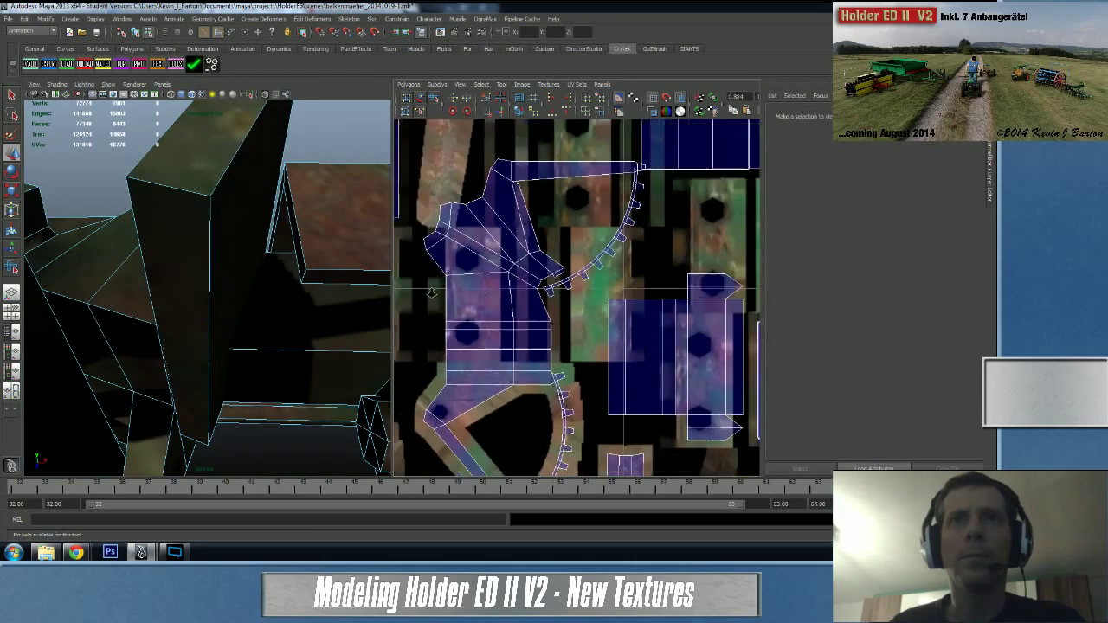
scroll(430, 292, down, 2)
right_drag(534, 308, 579, 306)
drag(524, 262, 561, 296)
ctrl+right_drag(531, 315, 556, 295)
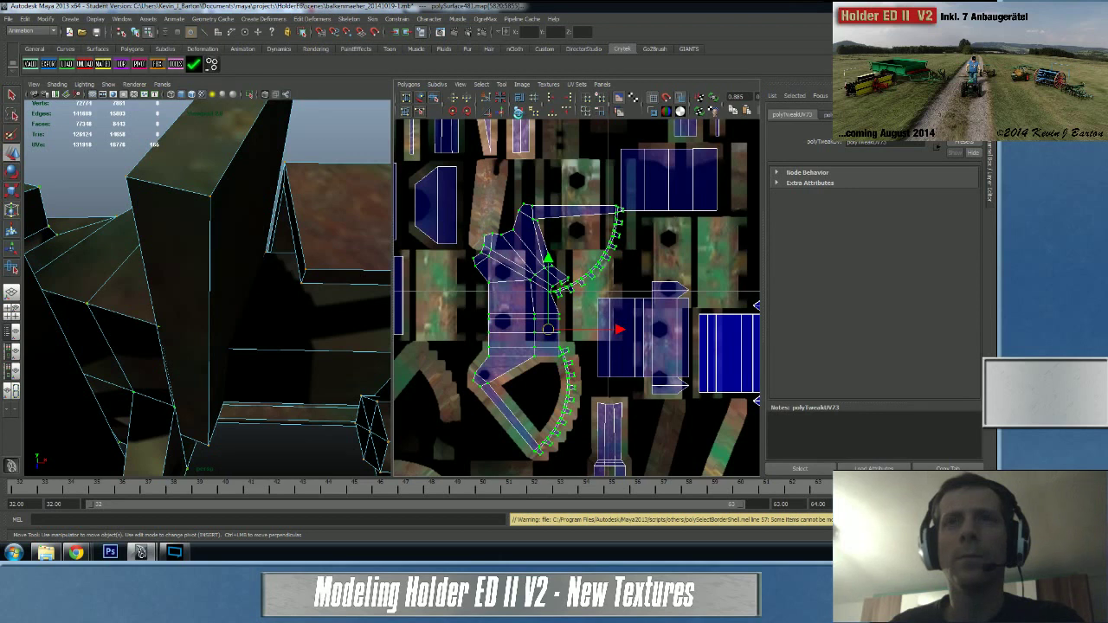
click(518, 113)
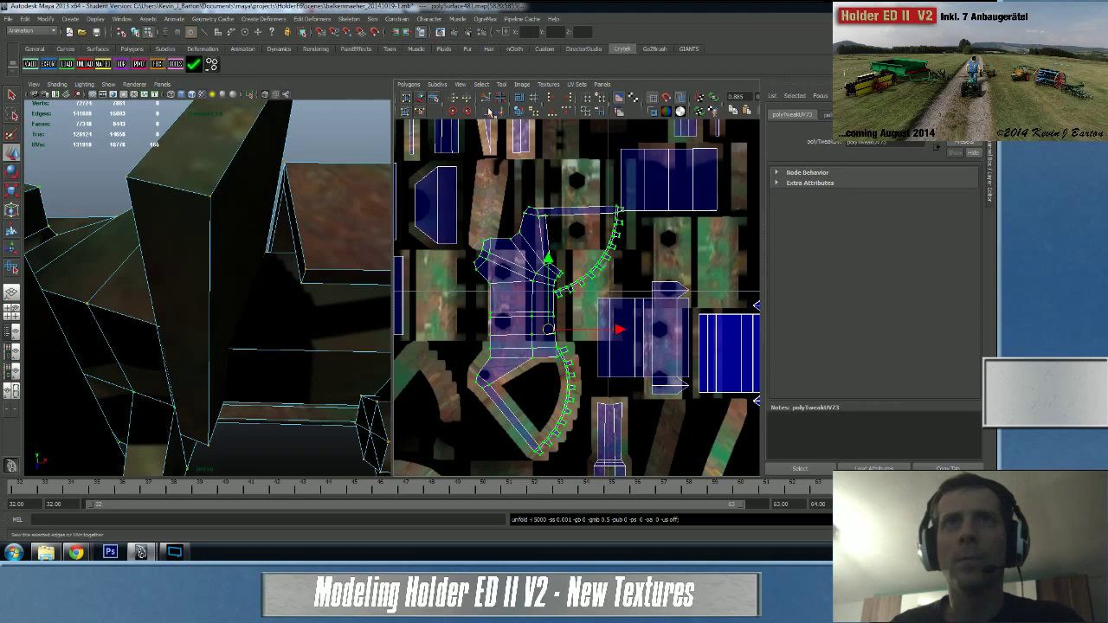
scroll(559, 275, up, 4)
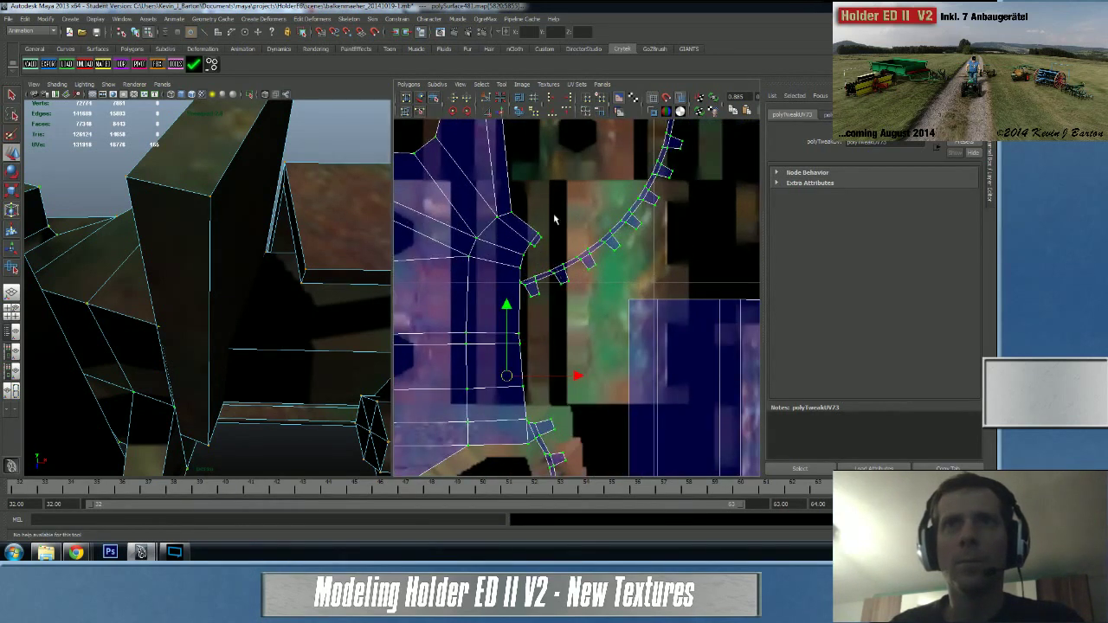
scroll(554, 219, down, 8)
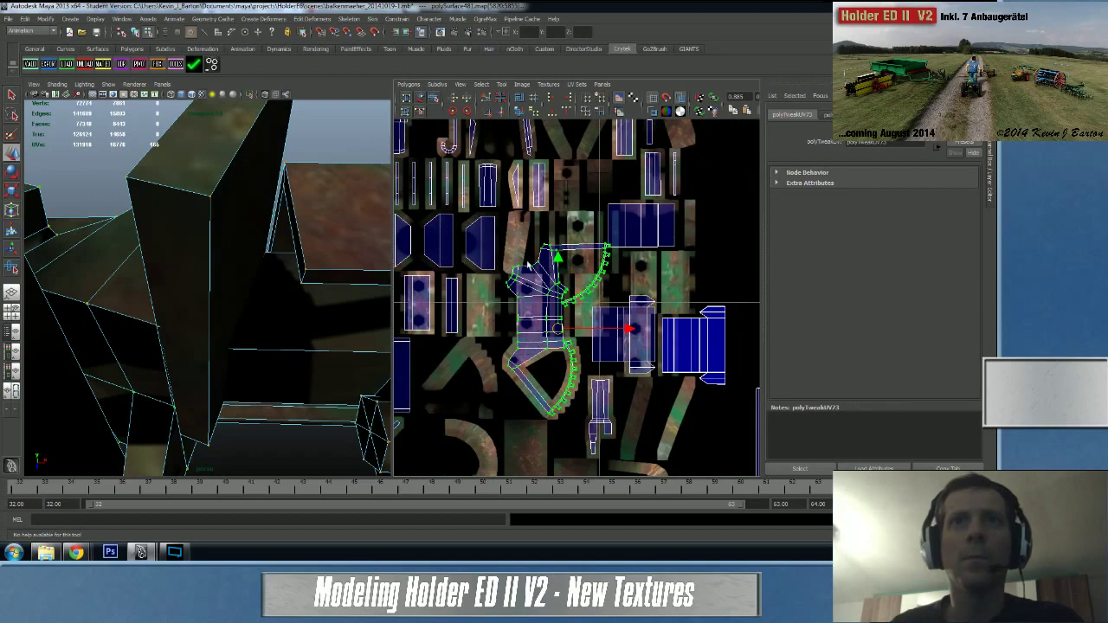
- Select the lower arm face of the toothed quadrant on the 3D model and extend the selection to its whole mesh shell
scroll(158, 308, down, 10)
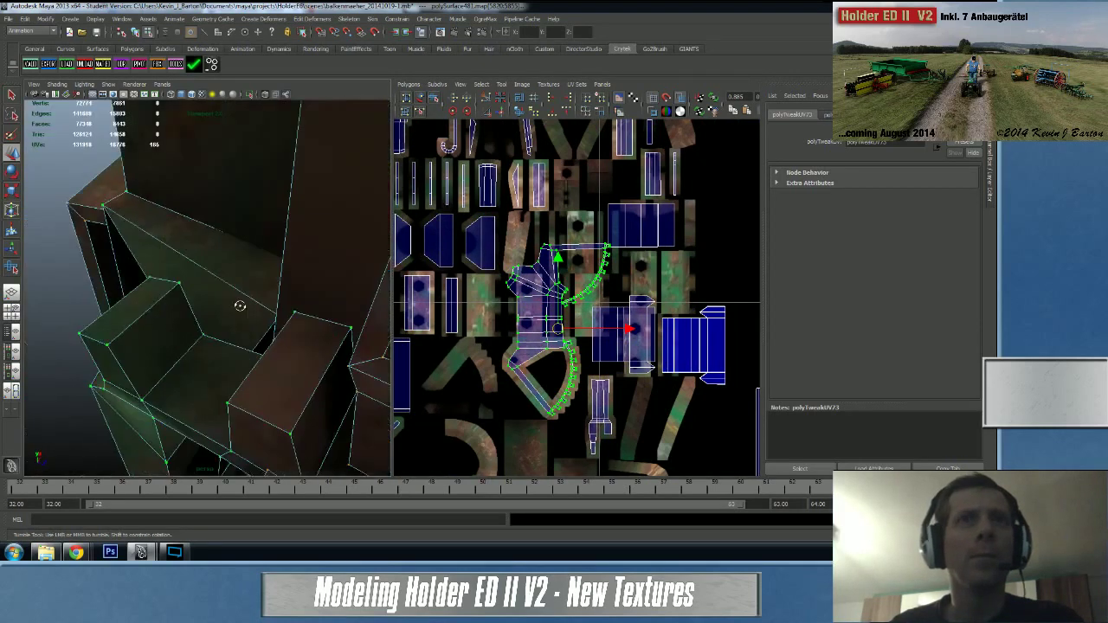
mouse_move(159, 308)
alt+mouse_down()
mouse_move(218, 315)
mouse_move(161, 303)
alt+mouse_up()
alt+right_drag(161, 303, 415, 298)
click(315, 354)
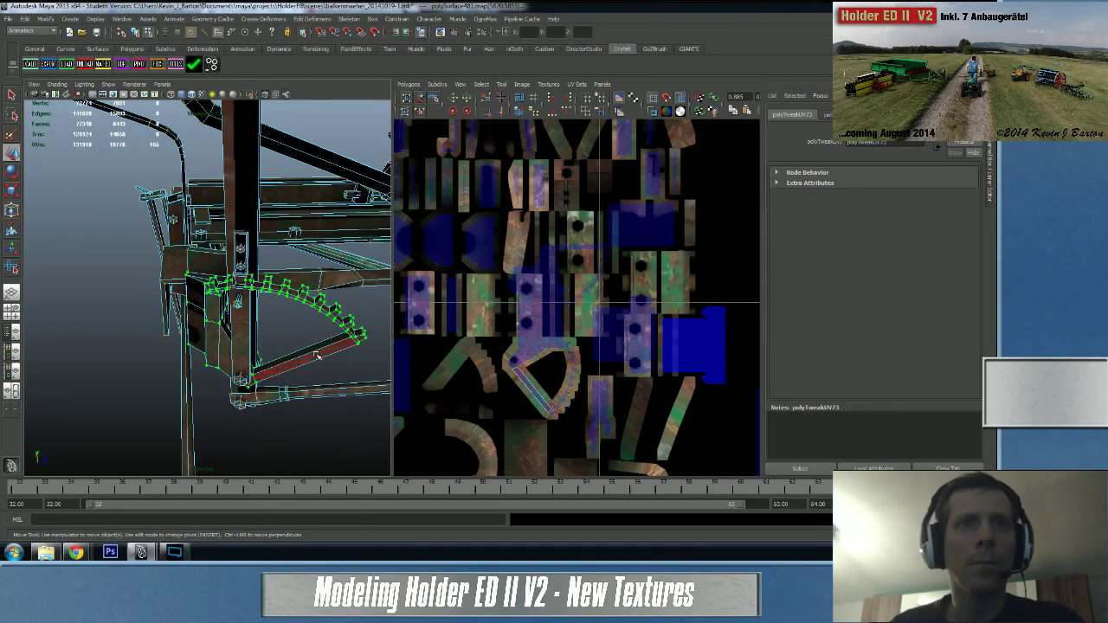
ctrl+right_click(318, 355)
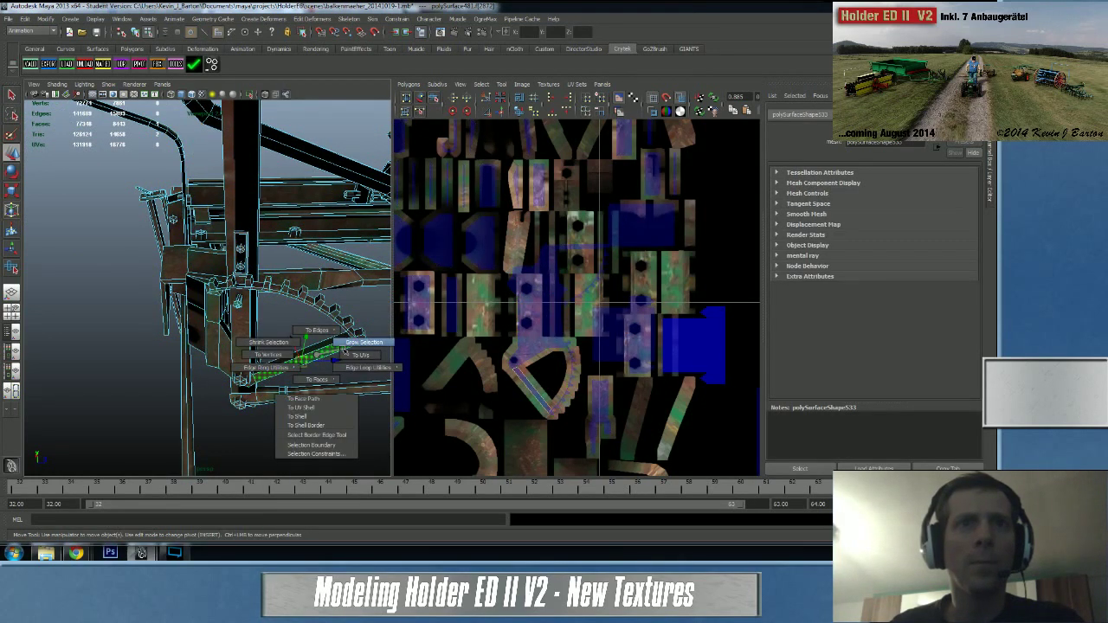
ctrl+right_drag(343, 346, 301, 408)
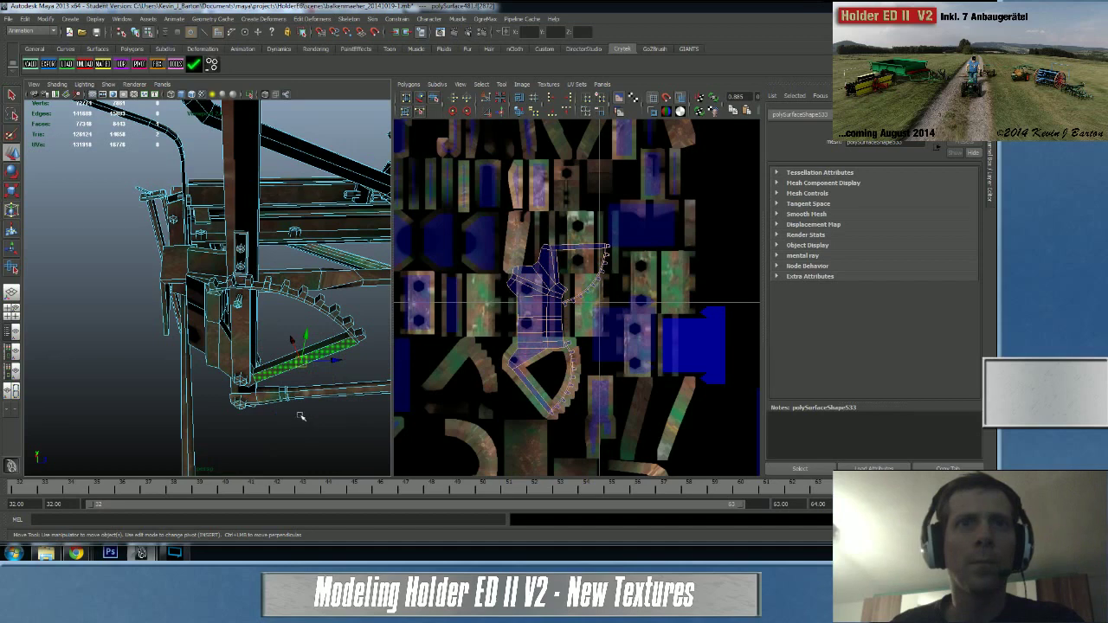
- Convert the quadrant's selected faces to UVs and move them diagonally up and out of the texture square
ctrl+right_click(545, 324)
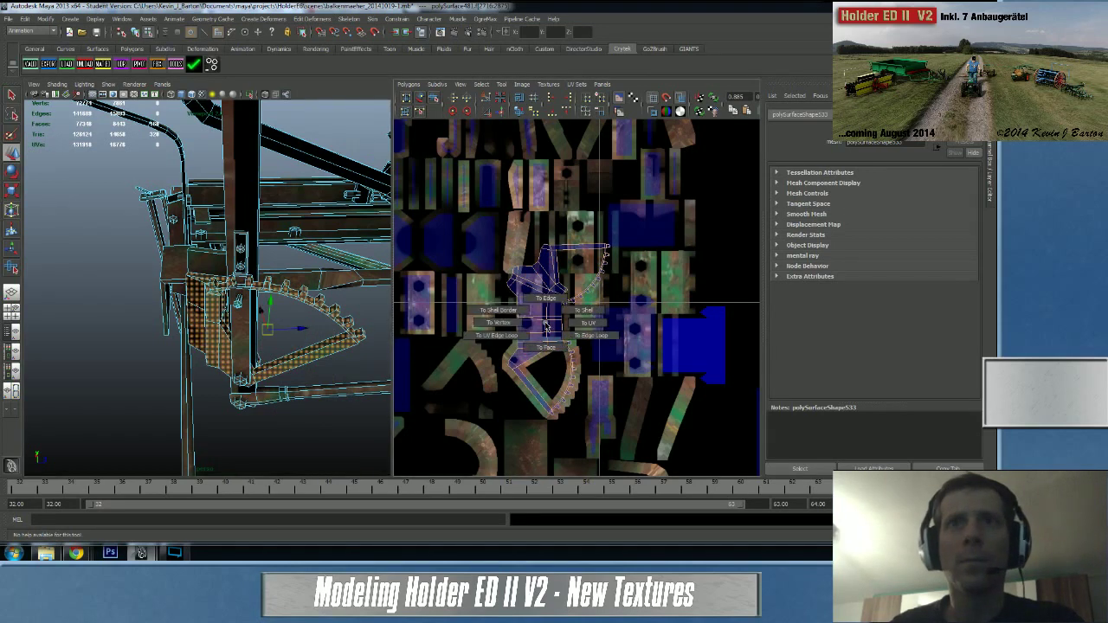
ctrl+right_drag(572, 326, 573, 326)
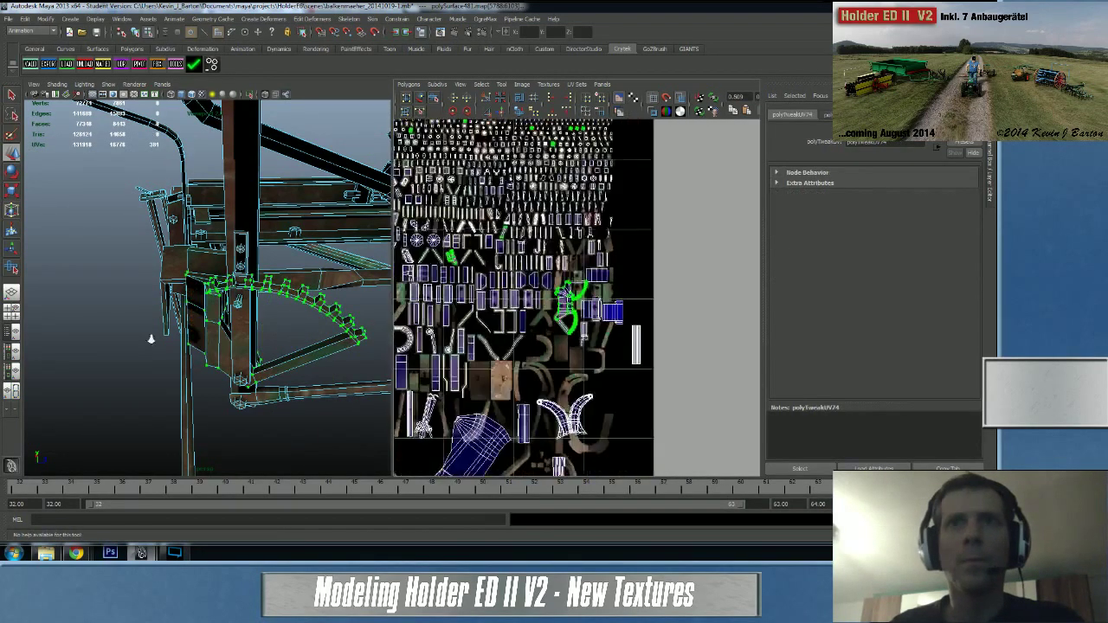
scroll(572, 299, down, 2)
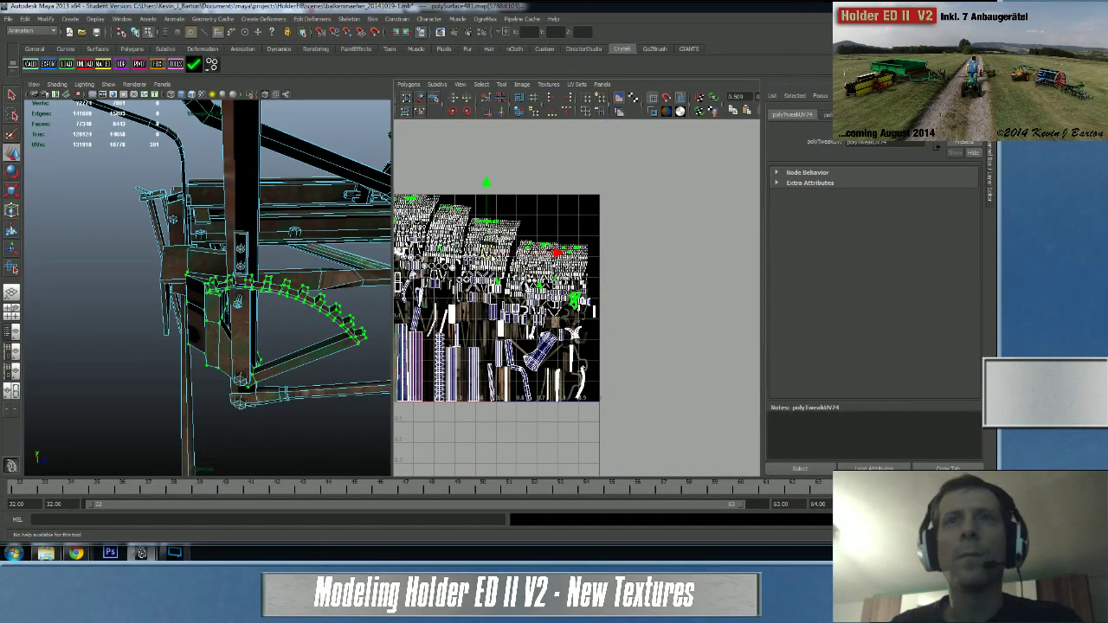
alt+middle_drag(572, 299, 634, 319)
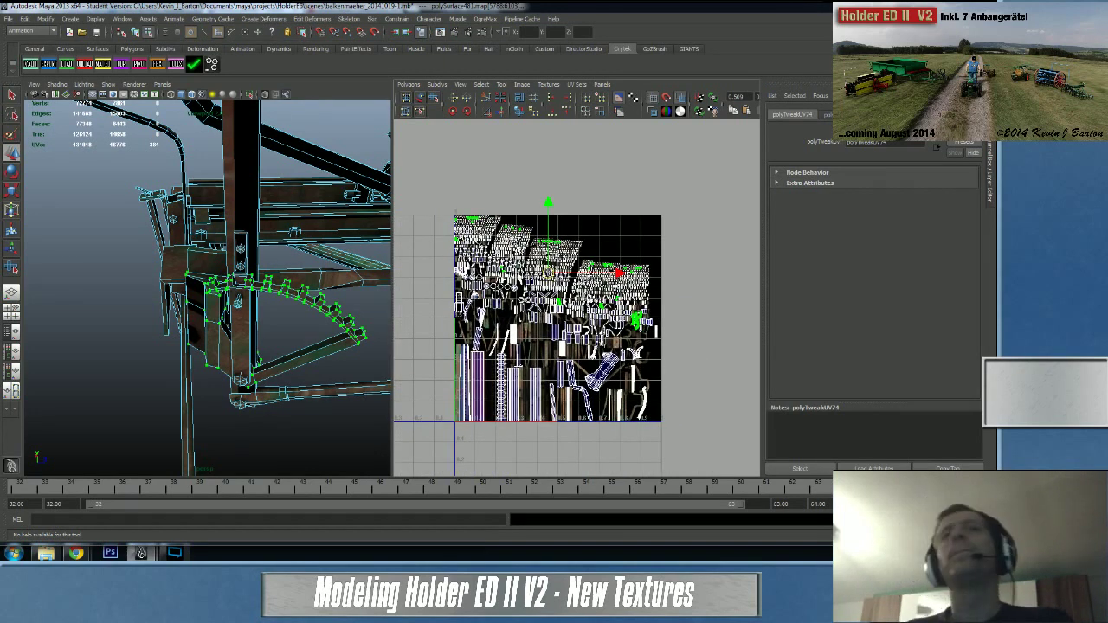
drag(547, 274, 644, 206)
alt+right_drag(632, 222, 699, 281)
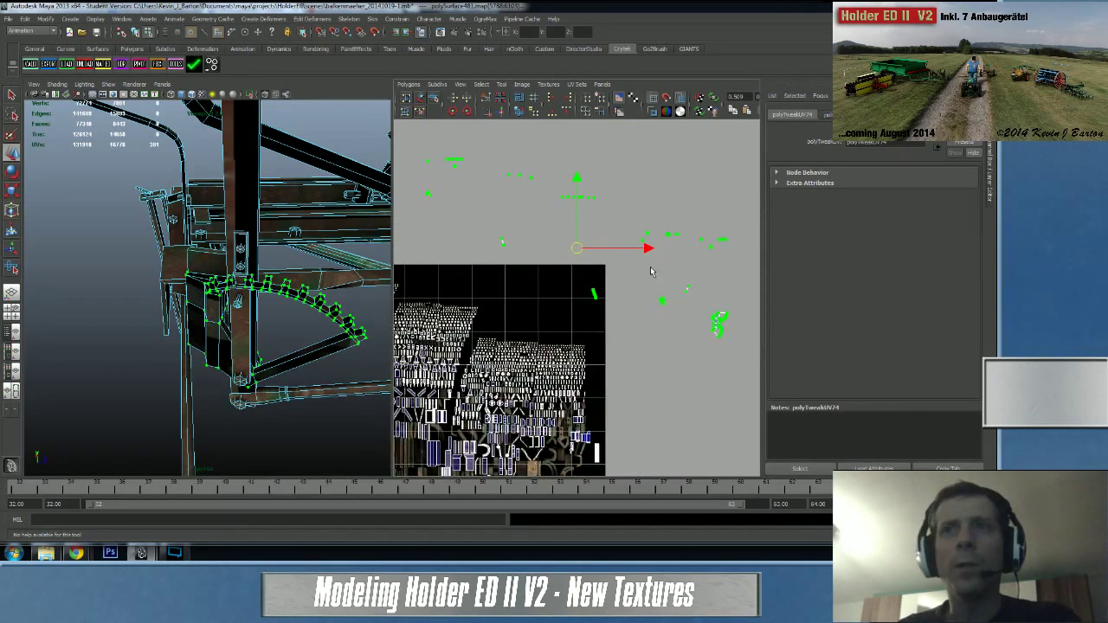
- Move and sew the adjoining side strip to the lower arm's outer edge in the toothed quadrant's UV shell
alt+middle_drag(633, 300, 533, 283)
alt+right_drag(533, 282, 900, 340)
alt+middle_drag(535, 289, 426, 243)
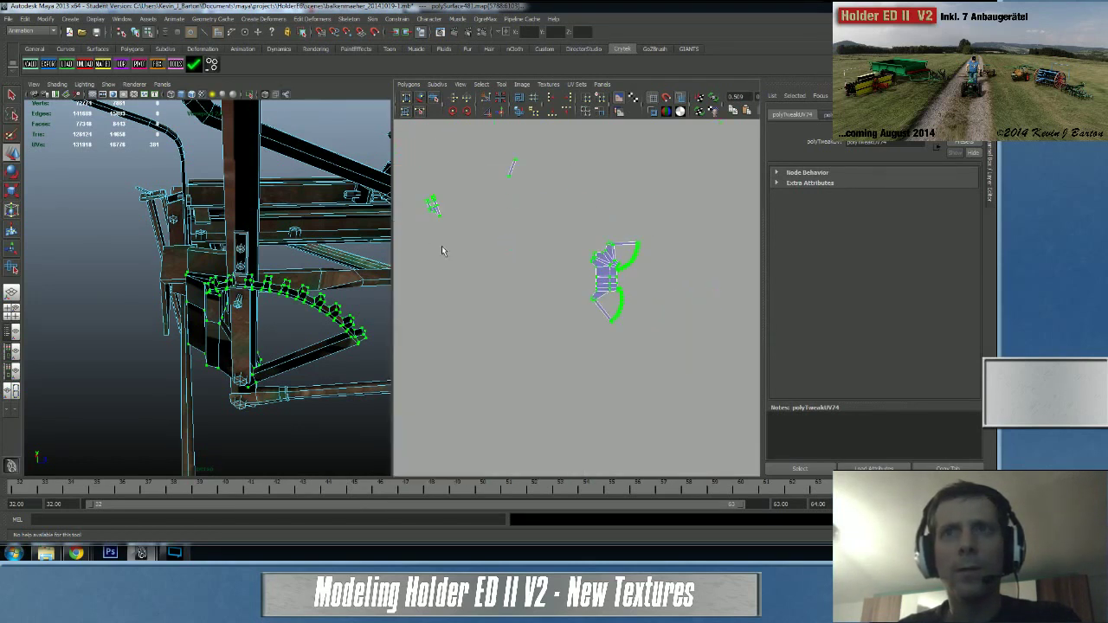
alt+middle_drag(572, 276, 520, 279)
alt+right_drag(519, 280, 547, 286)
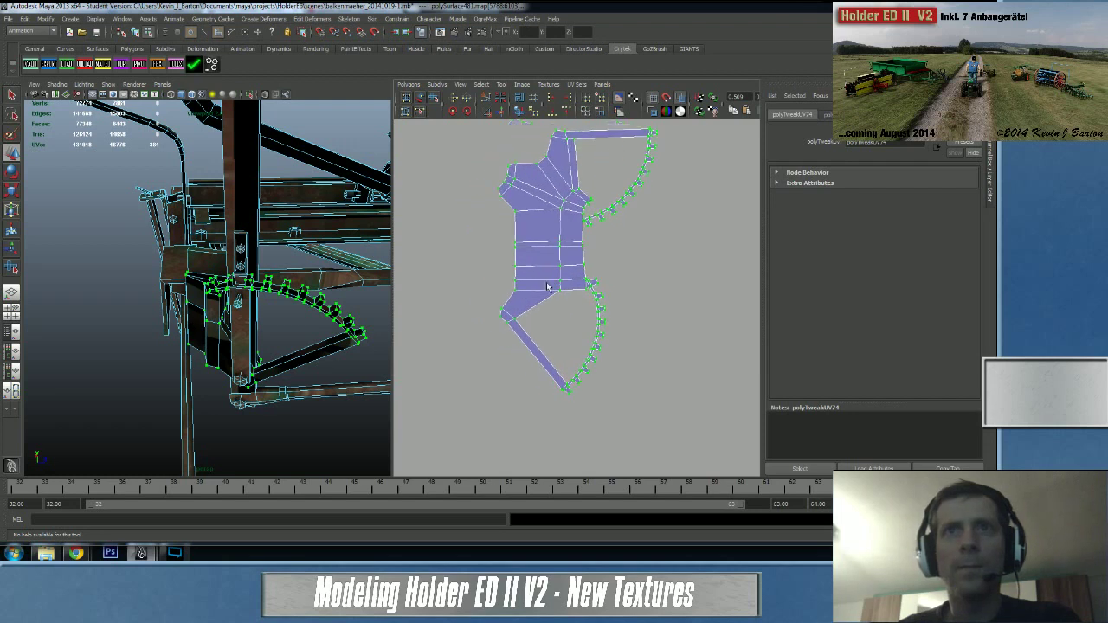
right_drag(528, 362, 524, 328)
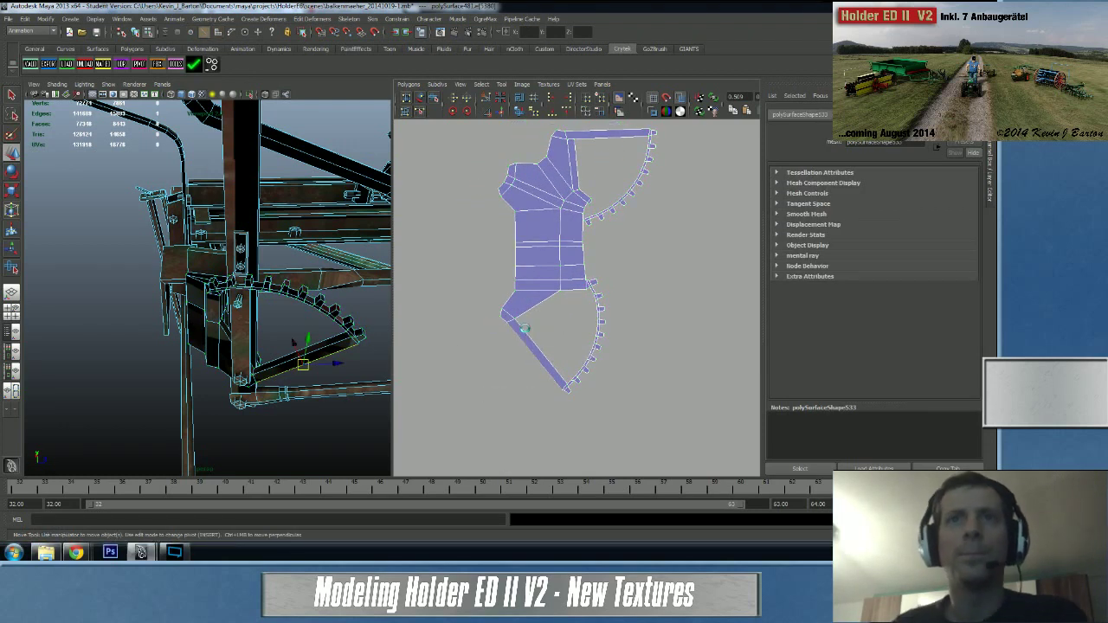
click(522, 364)
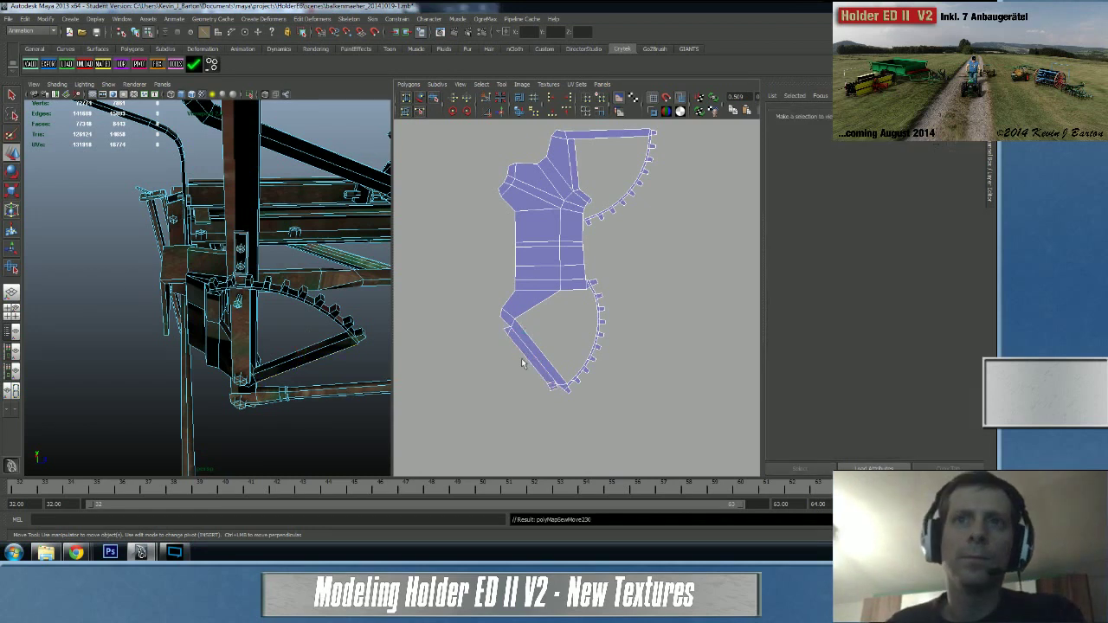
- Move and sew the bent side piece to the short upper end edge of the lower arm's side strip
click(526, 362)
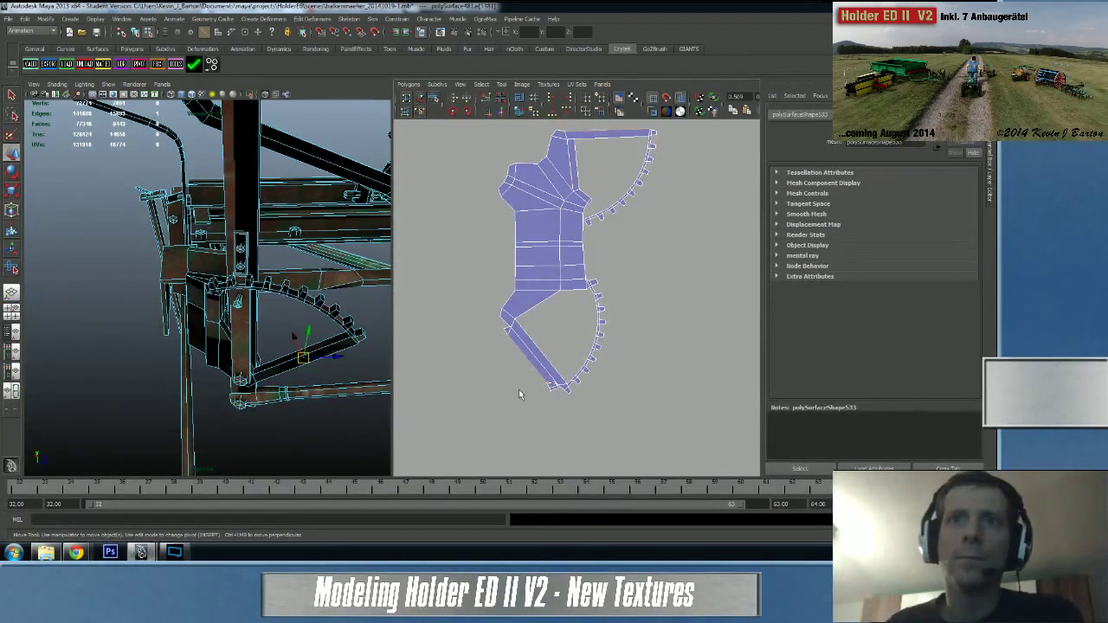
alt+right_drag(519, 394, 563, 381)
alt+middle_drag(563, 381, 656, 319)
click(503, 321)
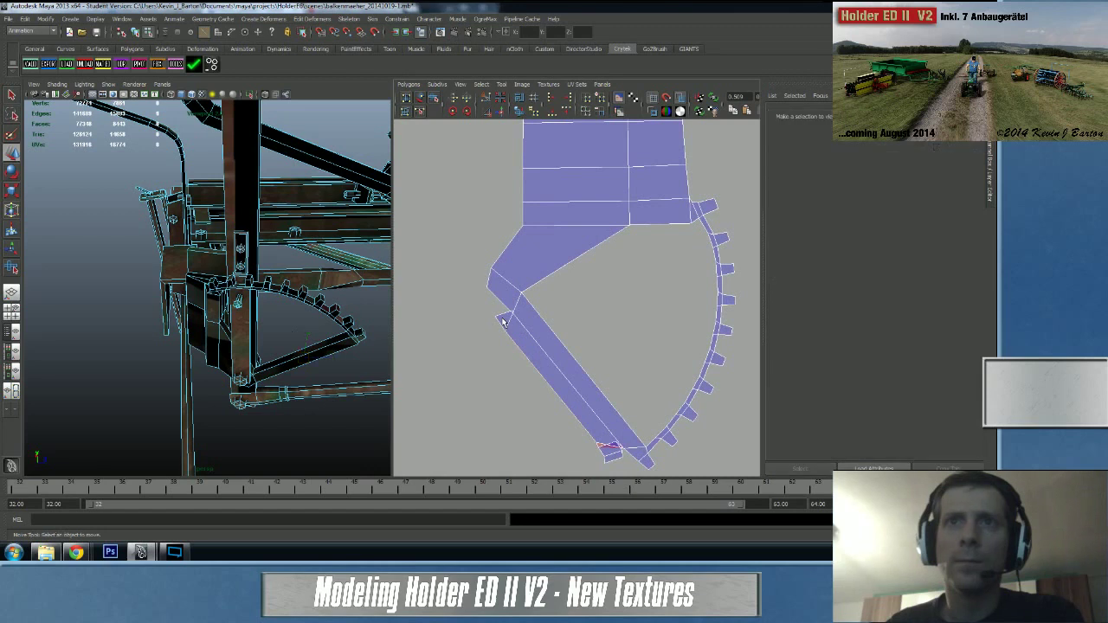
click(503, 322)
scroll(503, 319, down, 4)
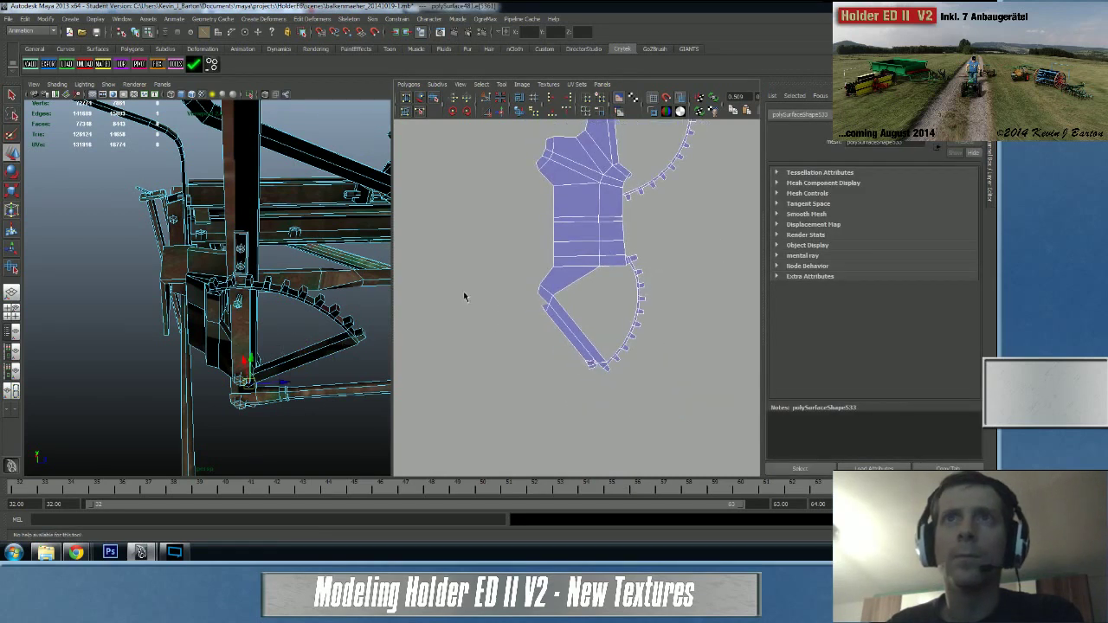
alt+middle_drag(464, 297, 472, 364)
right_drag(458, 360, 460, 330)
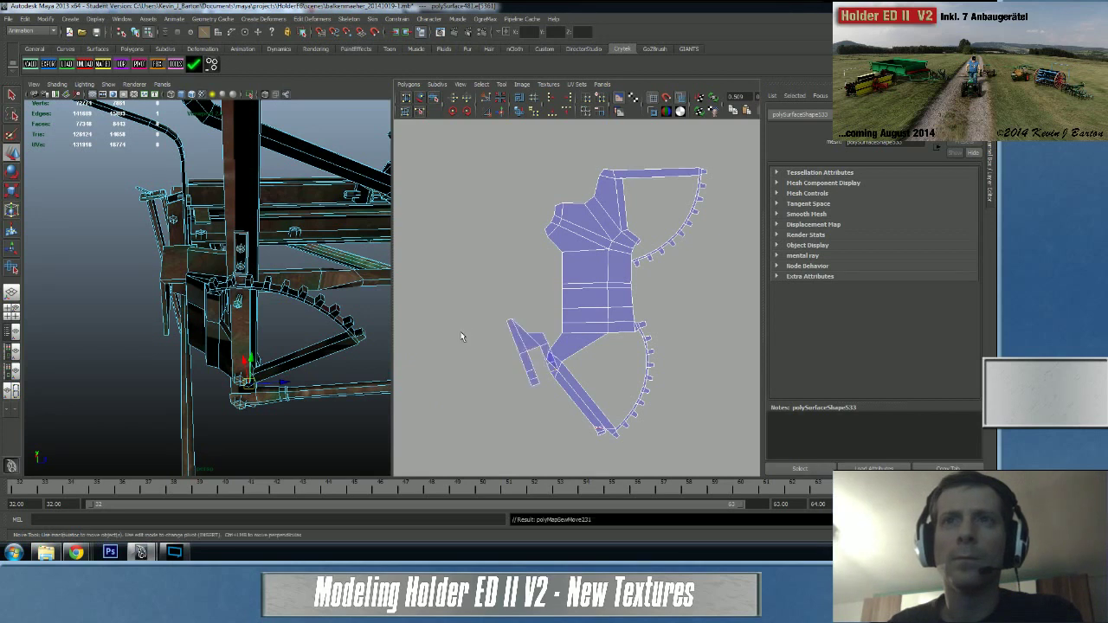
click(461, 331)
- Sew the short edge where the lower arm meets the plate to join the overlapping side faces there
scroll(591, 325, up, 4)
alt+middle_drag(650, 341, 638, 221)
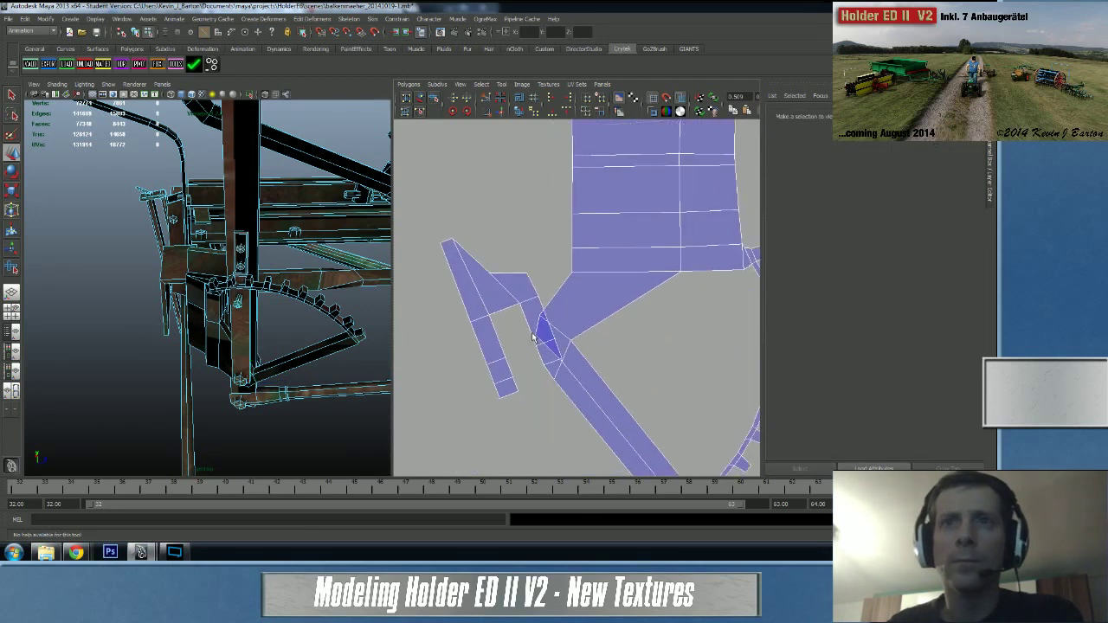
click(565, 355)
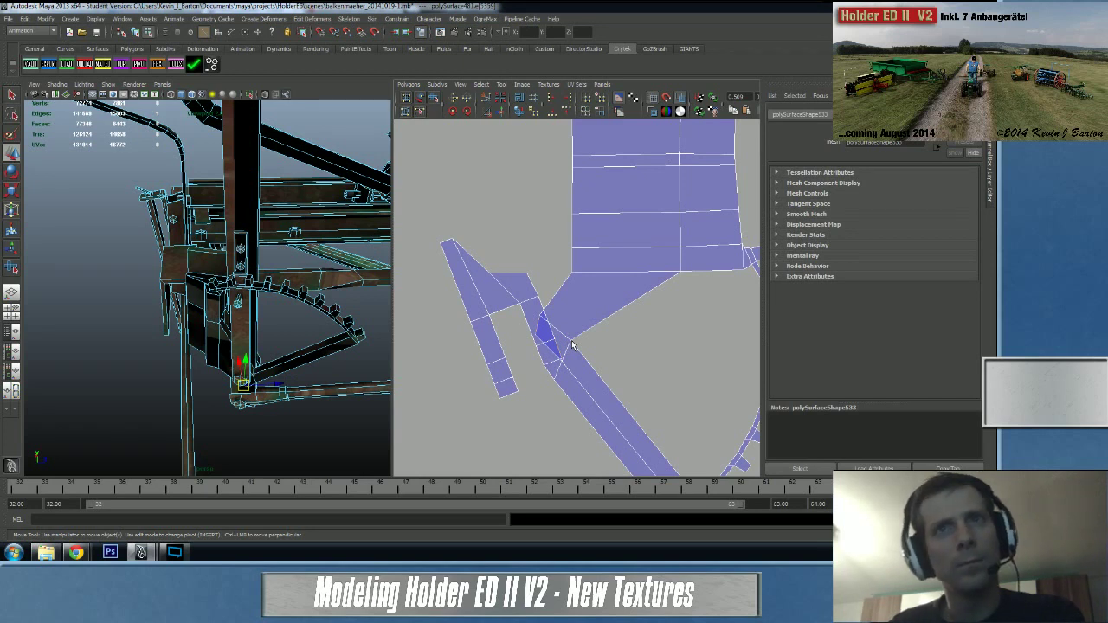
right_drag(572, 345, 571, 324)
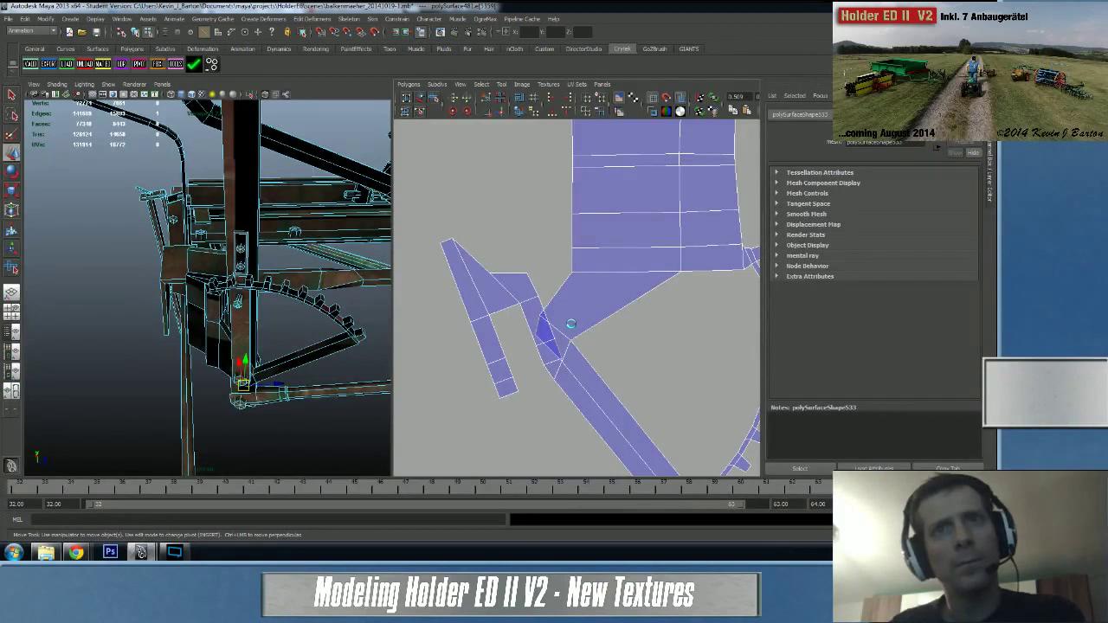
click(567, 322)
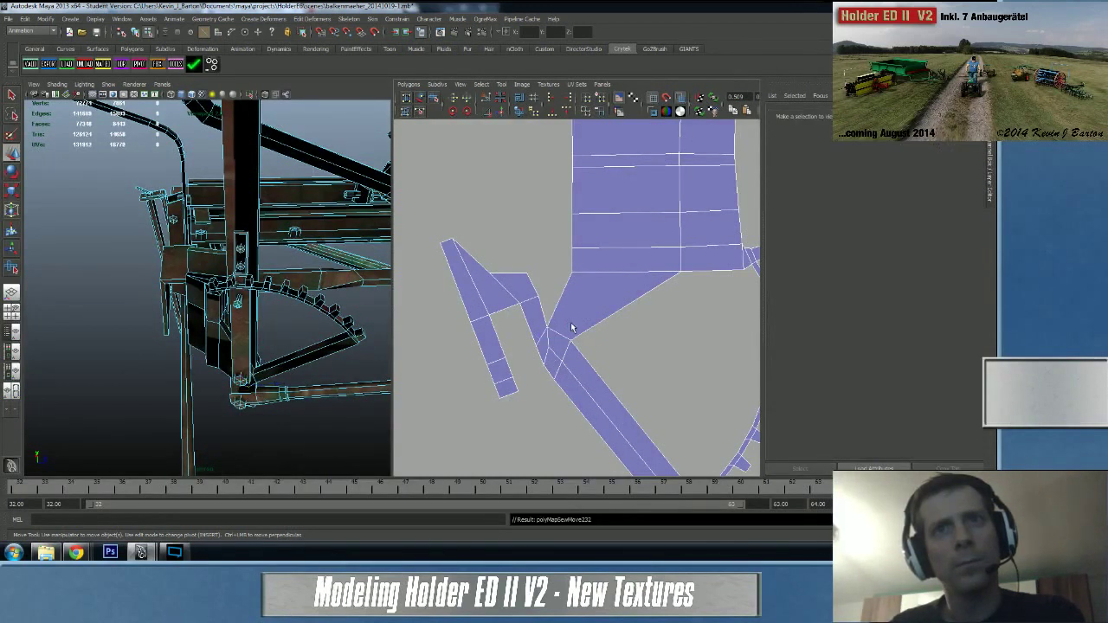
- Move and sew the facing edges between the bent side piece and the plate, working upward edge by edge
click(528, 290)
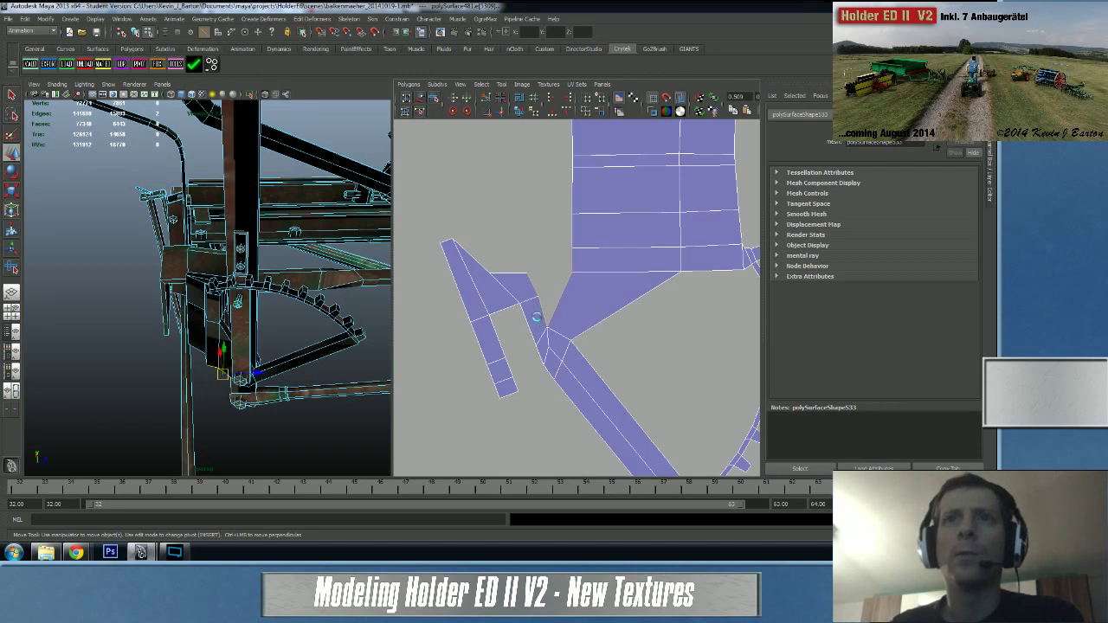
drag(536, 318, 522, 270)
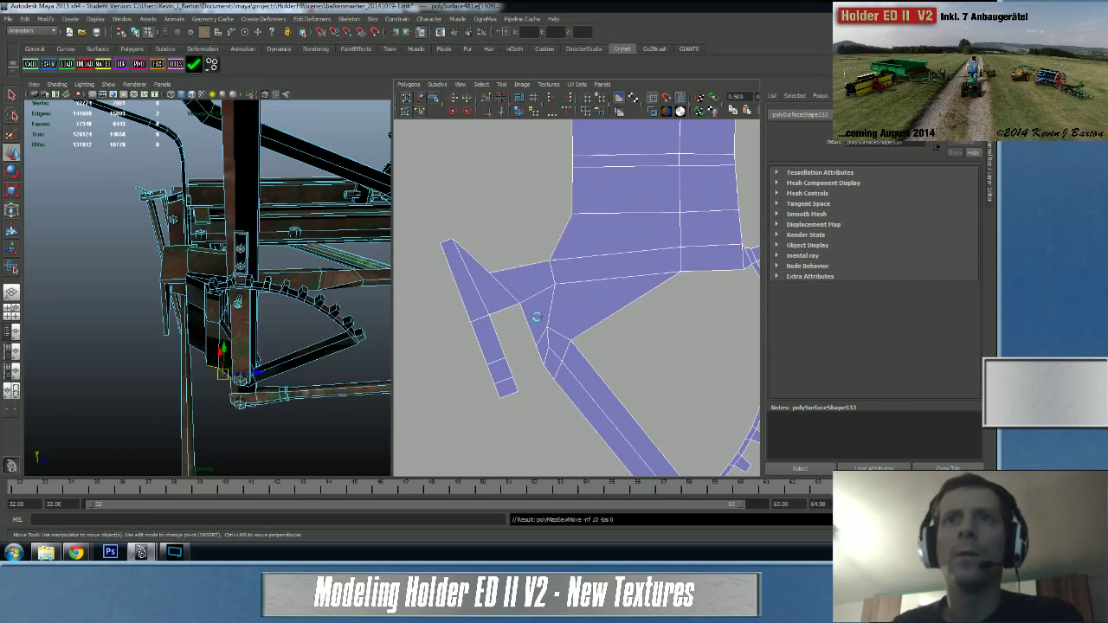
click(521, 267)
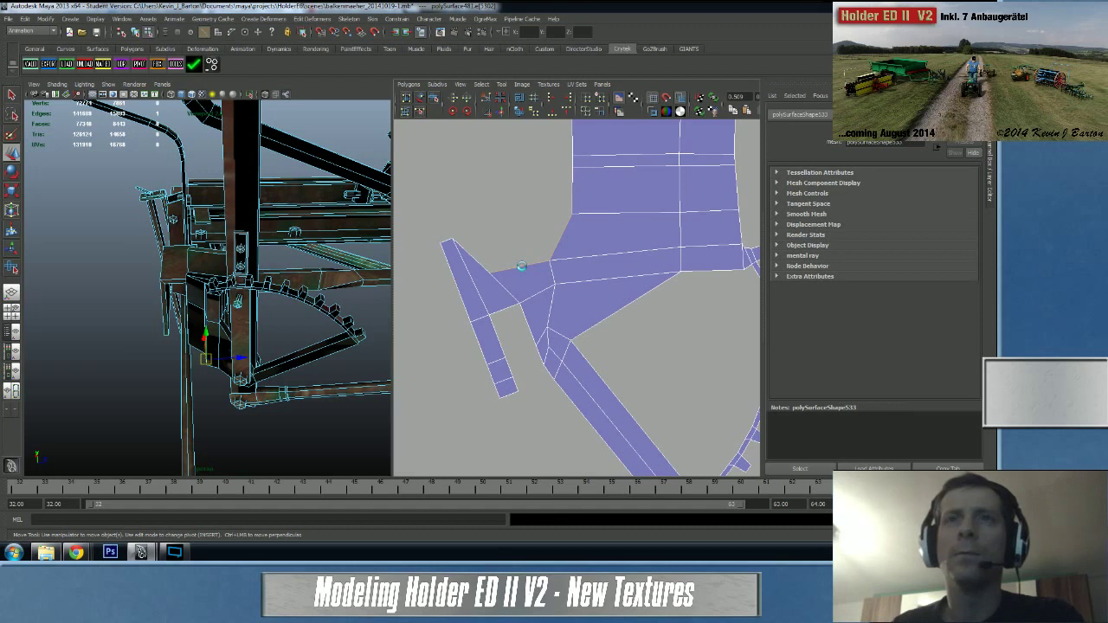
drag(521, 267, 511, 244)
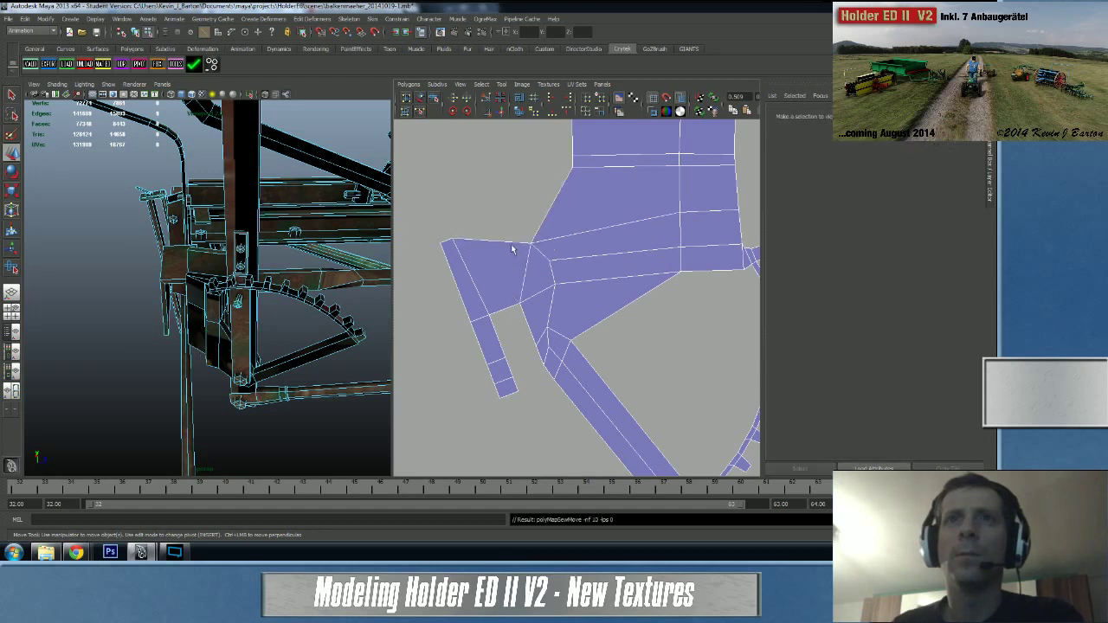
click(511, 244)
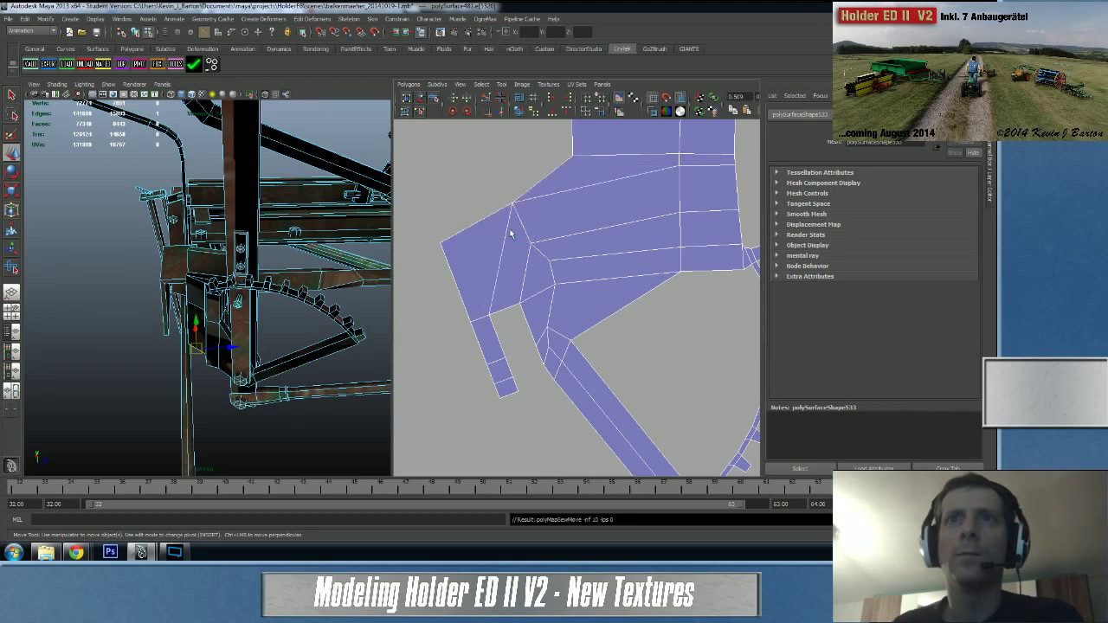
alt+middle_drag(506, 226, 522, 273)
click(511, 264)
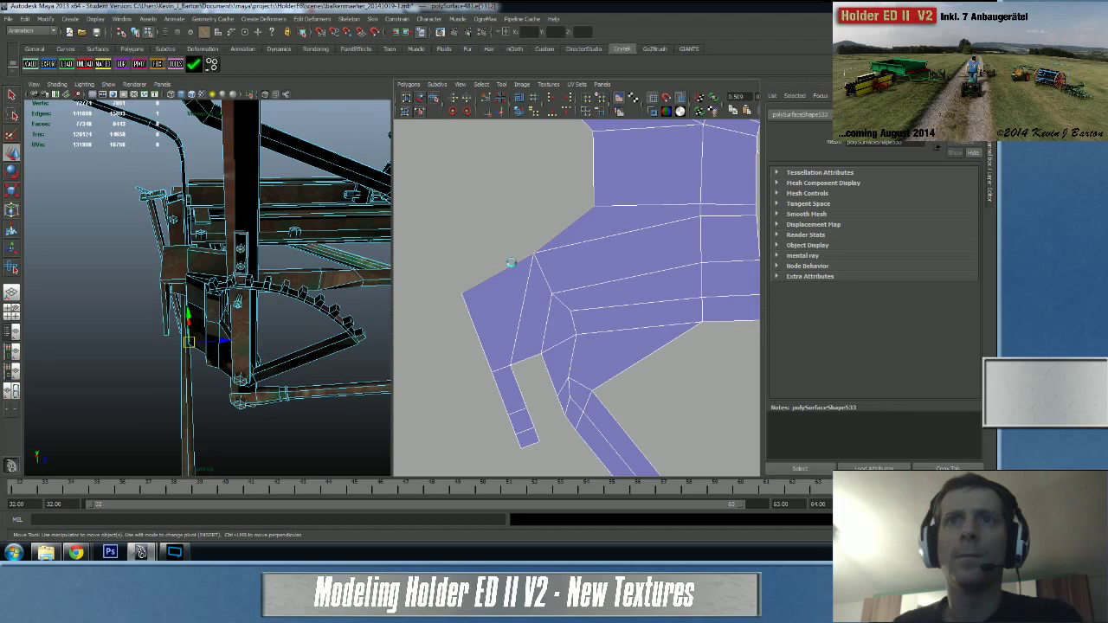
click(542, 226)
- Select the UVs of the narrow strip hanging off the side piece, then move and rotate it up beside the plate's edge
alt+right_drag(541, 227, 463, 277)
right_drag(530, 376, 568, 378)
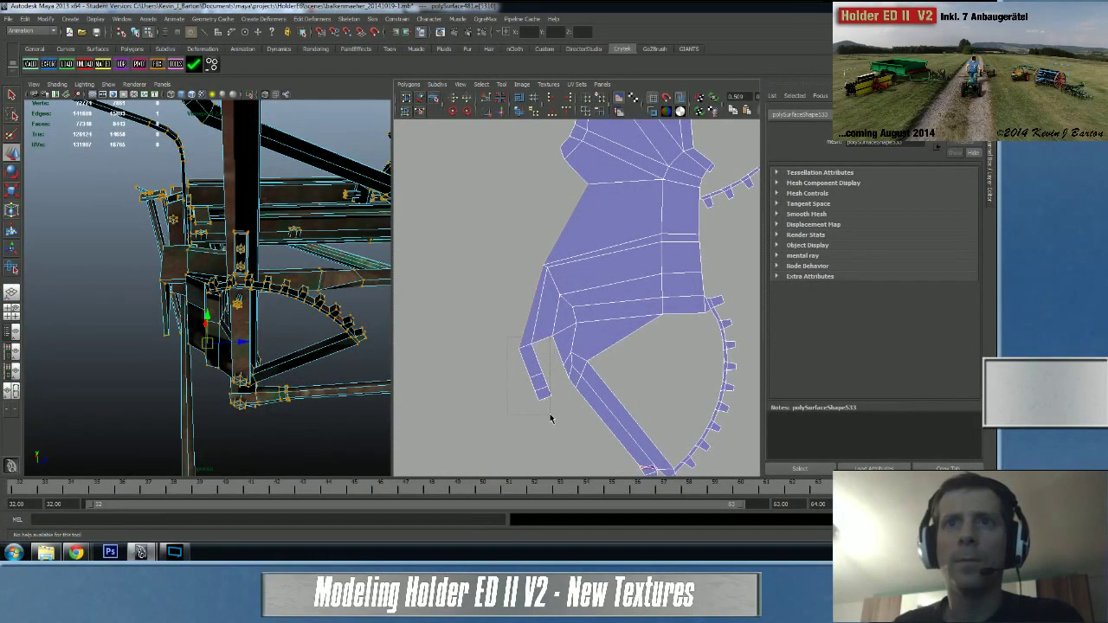
drag(507, 338, 554, 419)
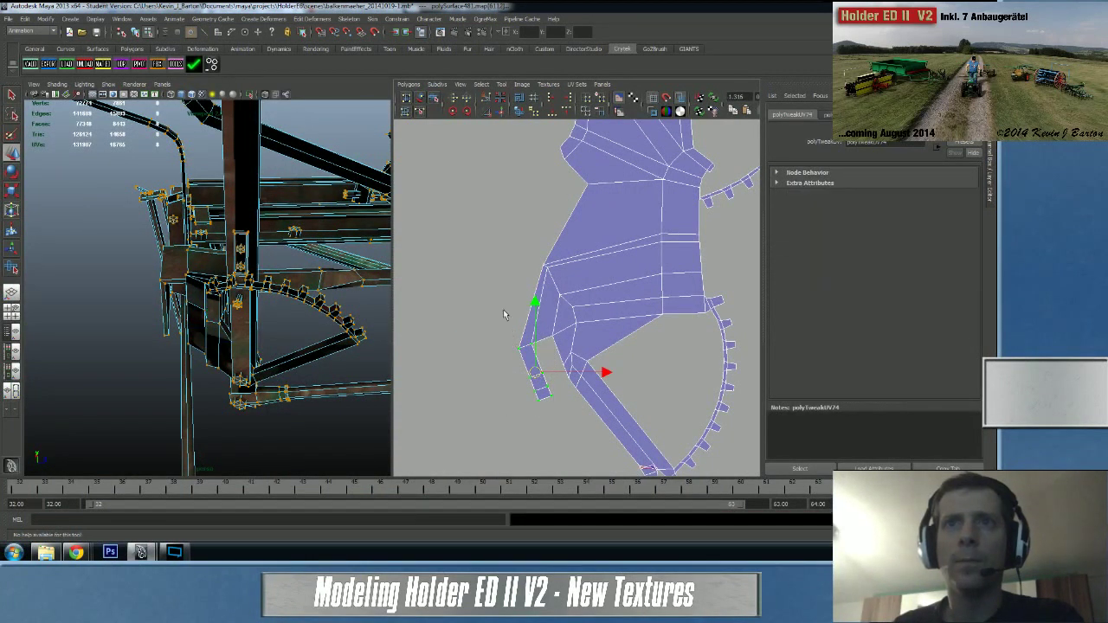
drag(527, 360, 493, 300)
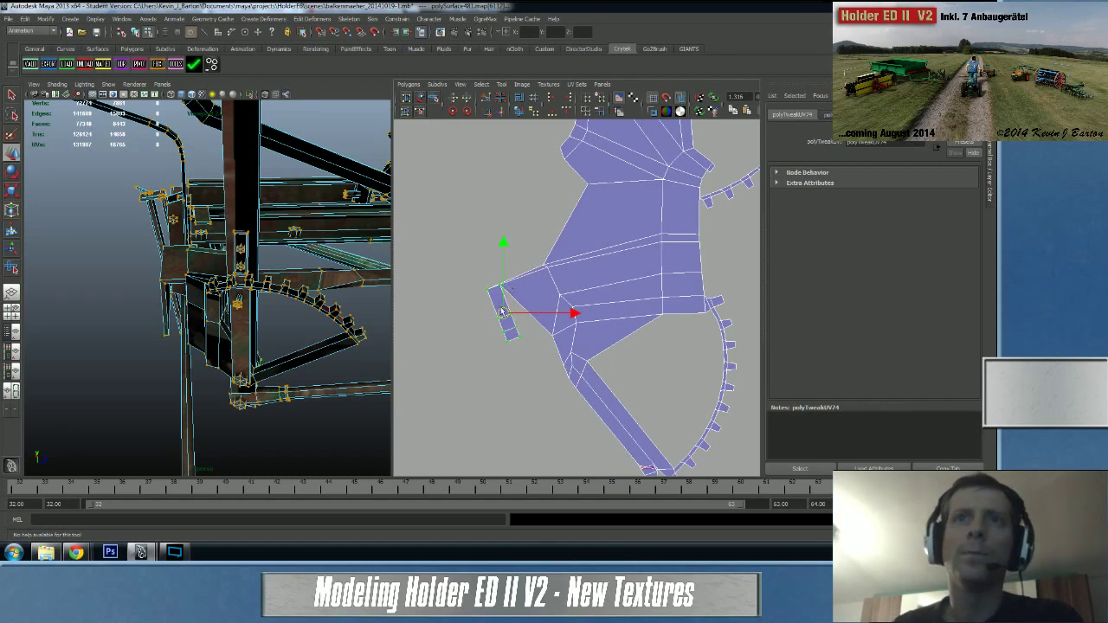
key(e)
drag(547, 366, 497, 242)
key(w)
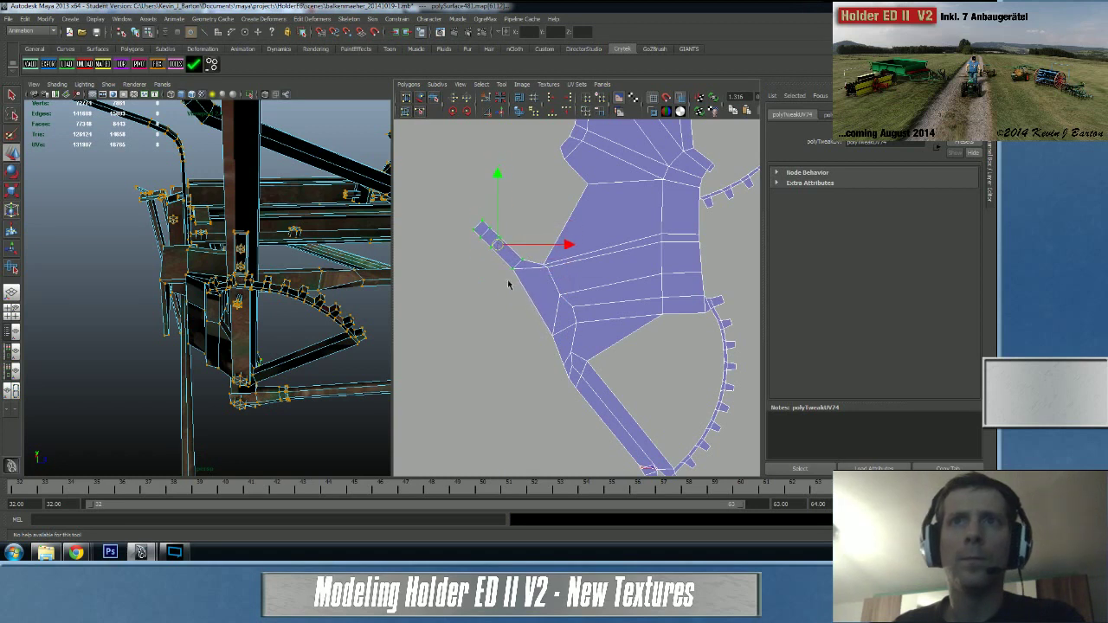
- Select the narrow strip's edges facing the plate and sew them to the plate's slanted outer edge
alt+right_drag(508, 282, 534, 238)
alt+middle_drag(534, 237, 607, 317)
right_drag(628, 269, 629, 248)
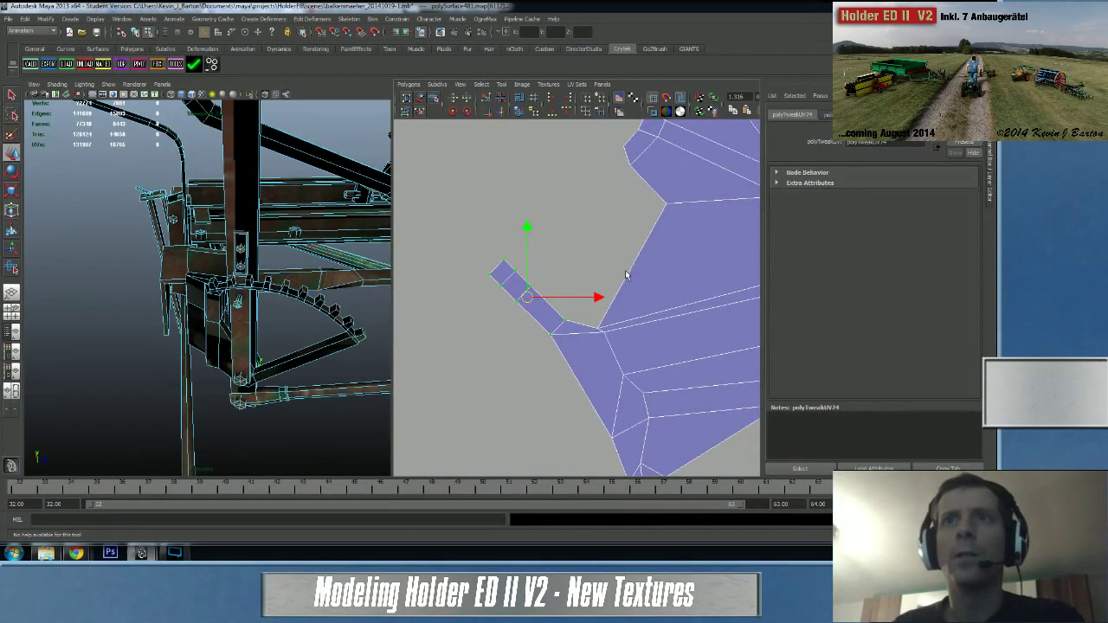
click(556, 310)
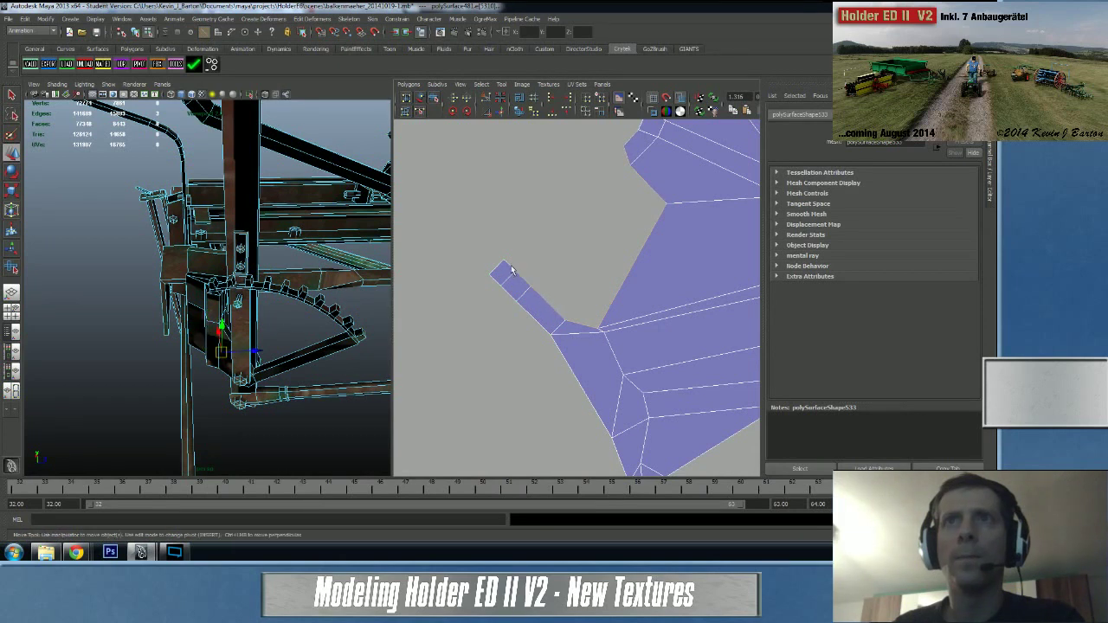
right_click(579, 248)
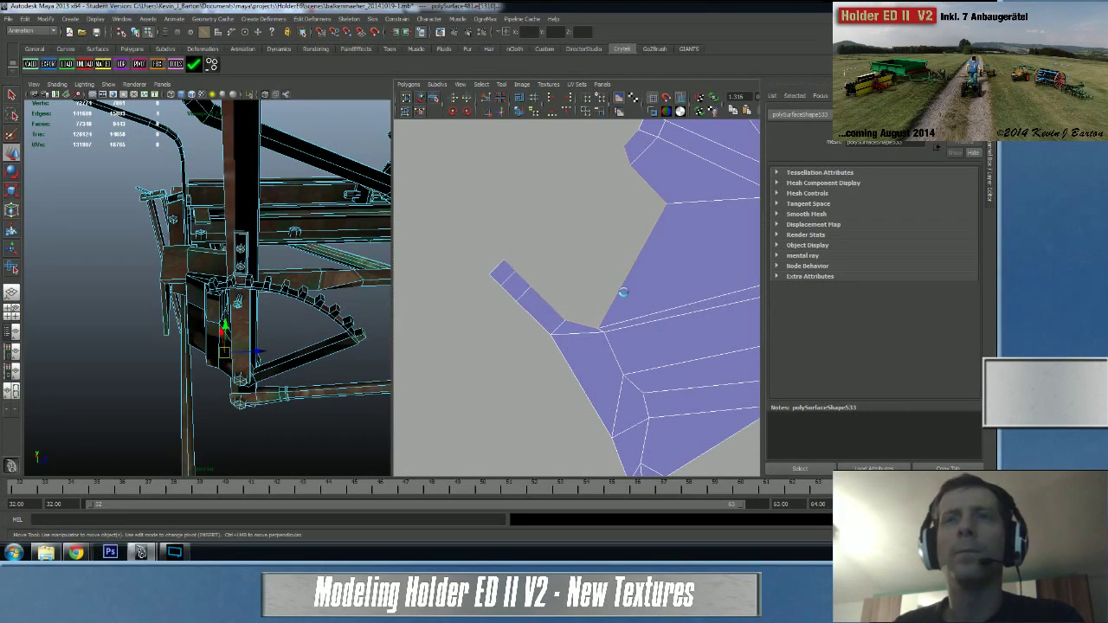
mouse_move(624, 293)
alt+right_down()
mouse_move(514, 324)
mouse_move(614, 297)
alt+right_up()
click(614, 296)
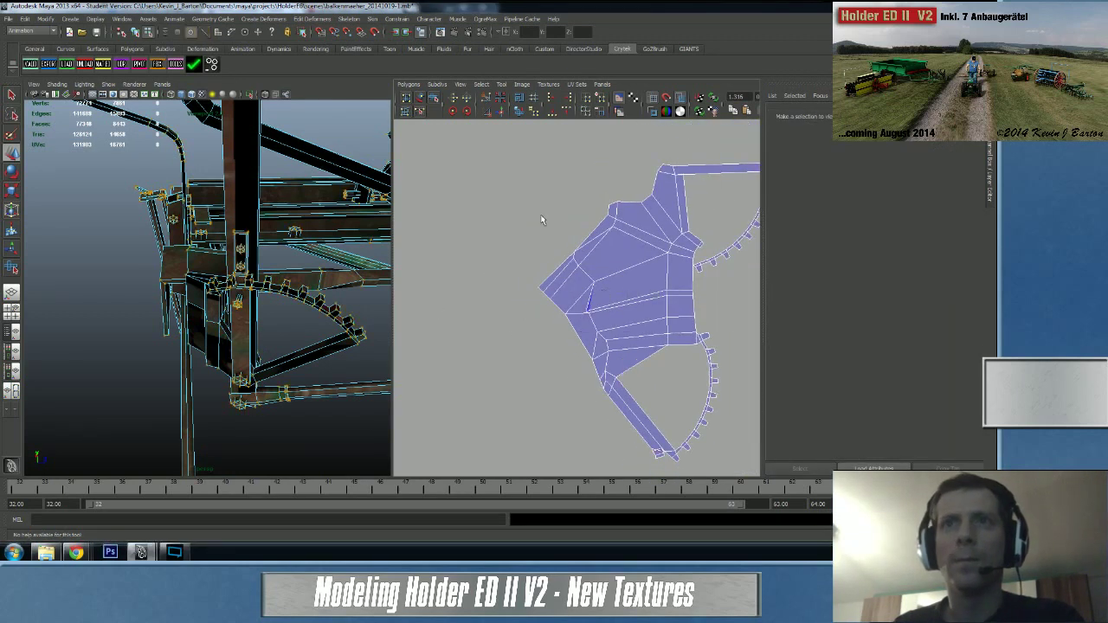
- Select the UVs along the newly sewn side faces and unfold them
drag(618, 383, 633, 399)
click(520, 110)
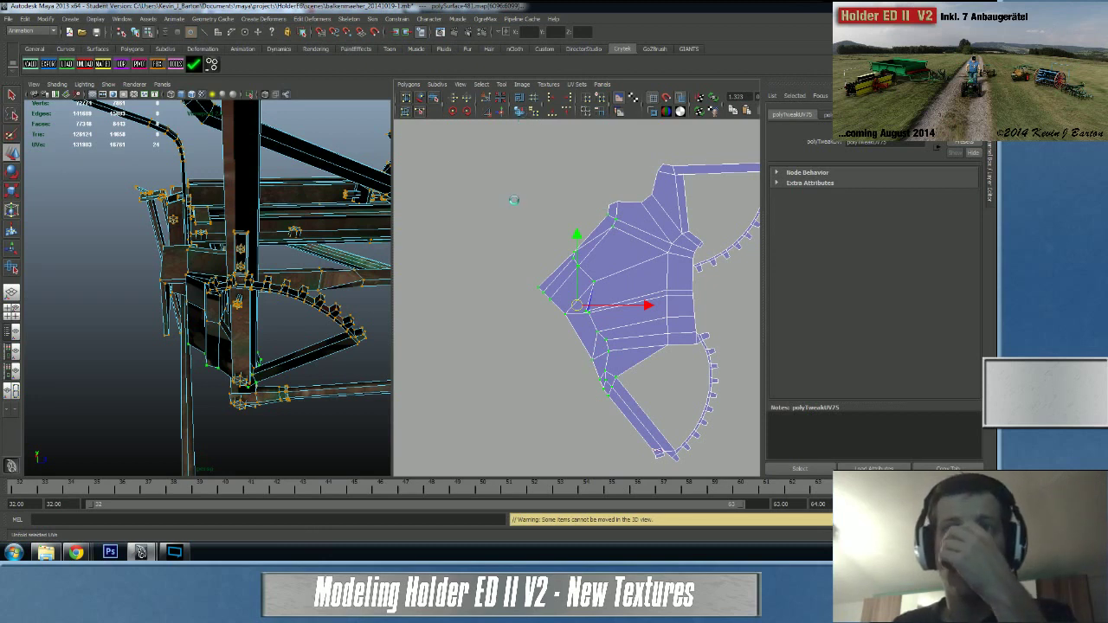
key(g)
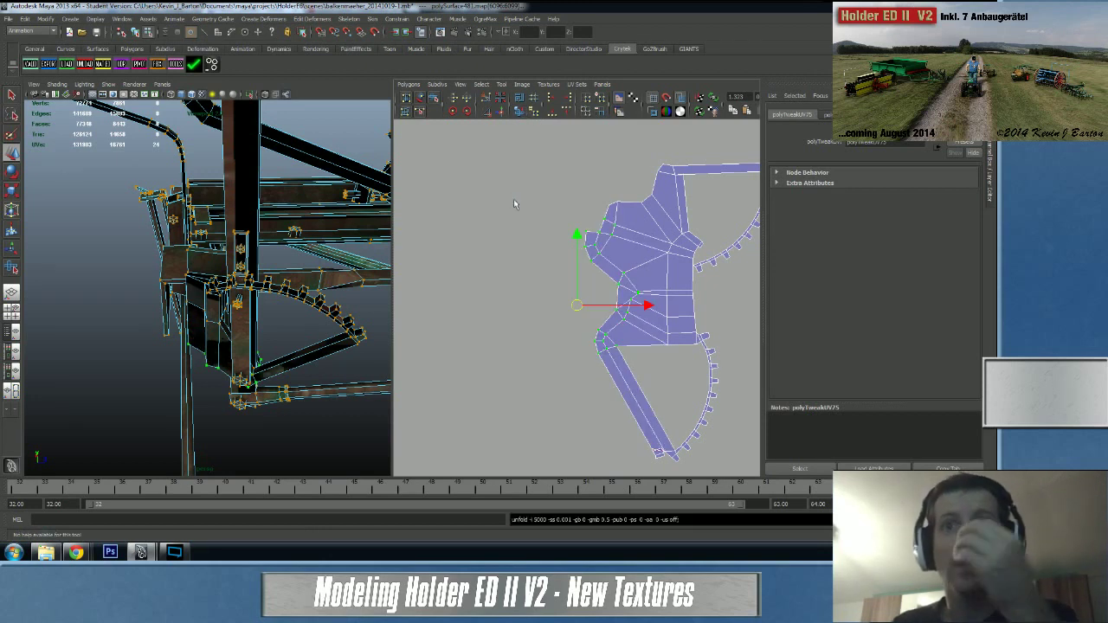
- Reposition single UVs on the inner side of the plate's notch to straighten the unfolded faces there
scroll(597, 199, up, 5)
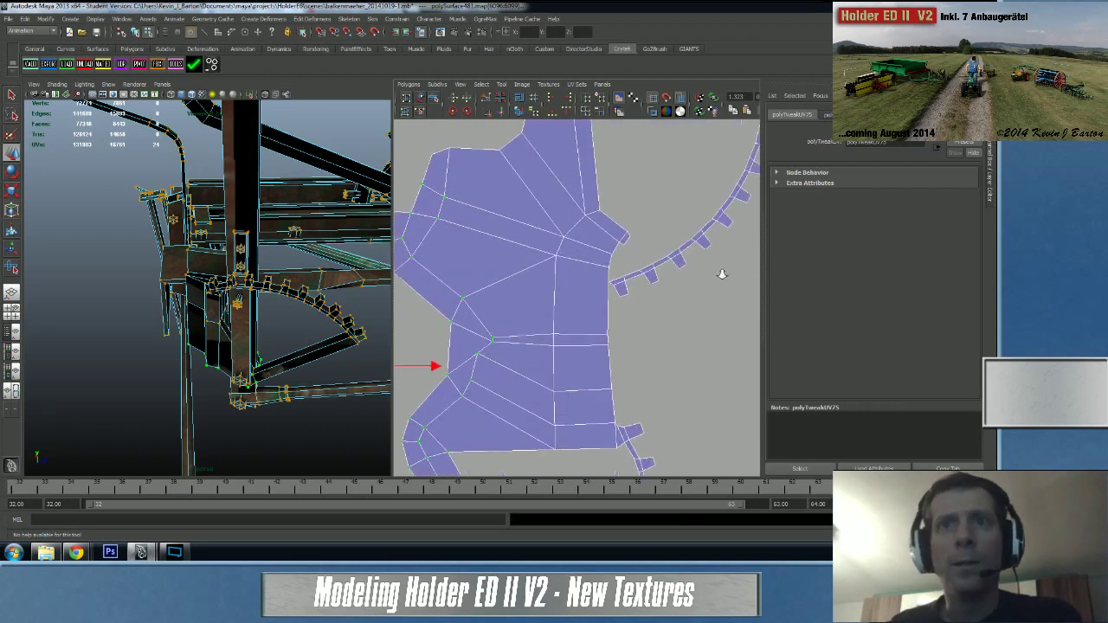
alt+middle_drag(596, 199, 615, 189)
click(558, 284)
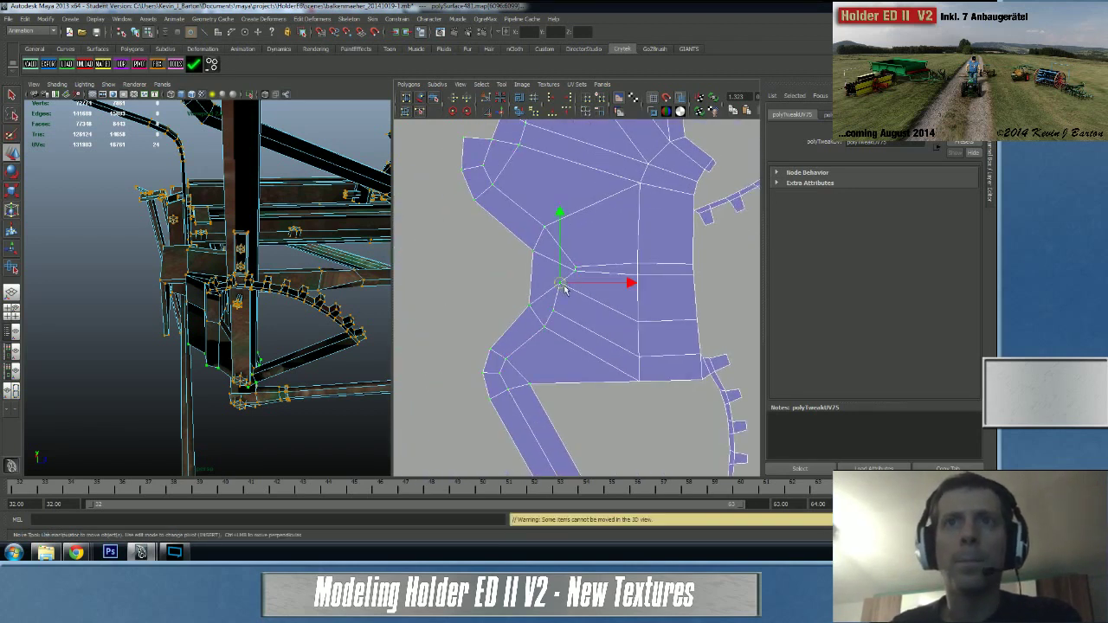
drag(562, 284, 579, 307)
click(559, 318)
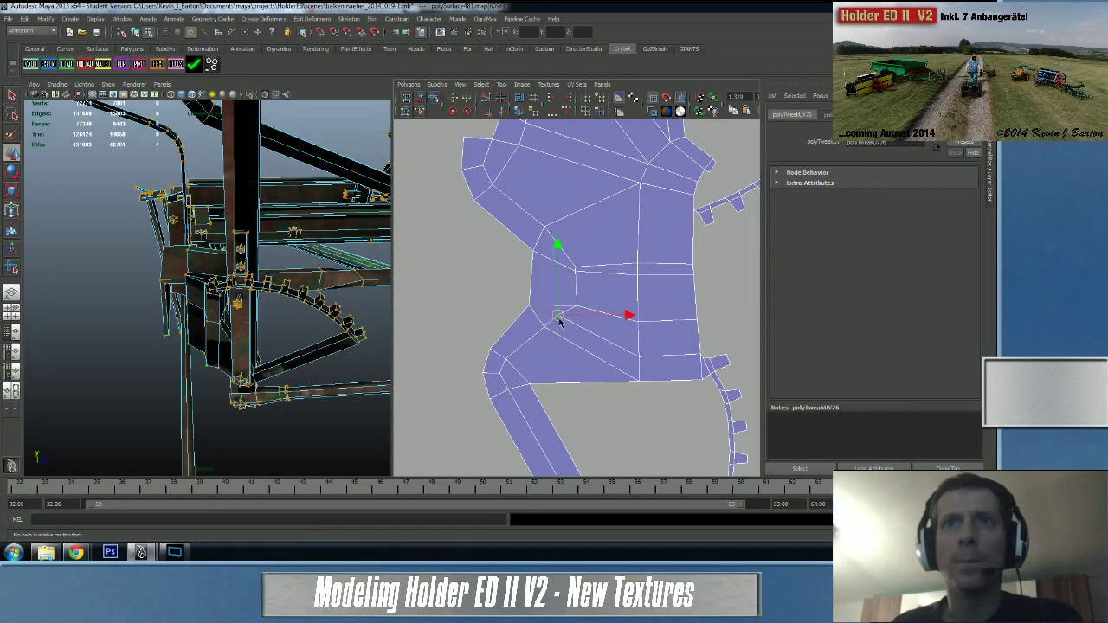
drag(568, 326, 564, 324)
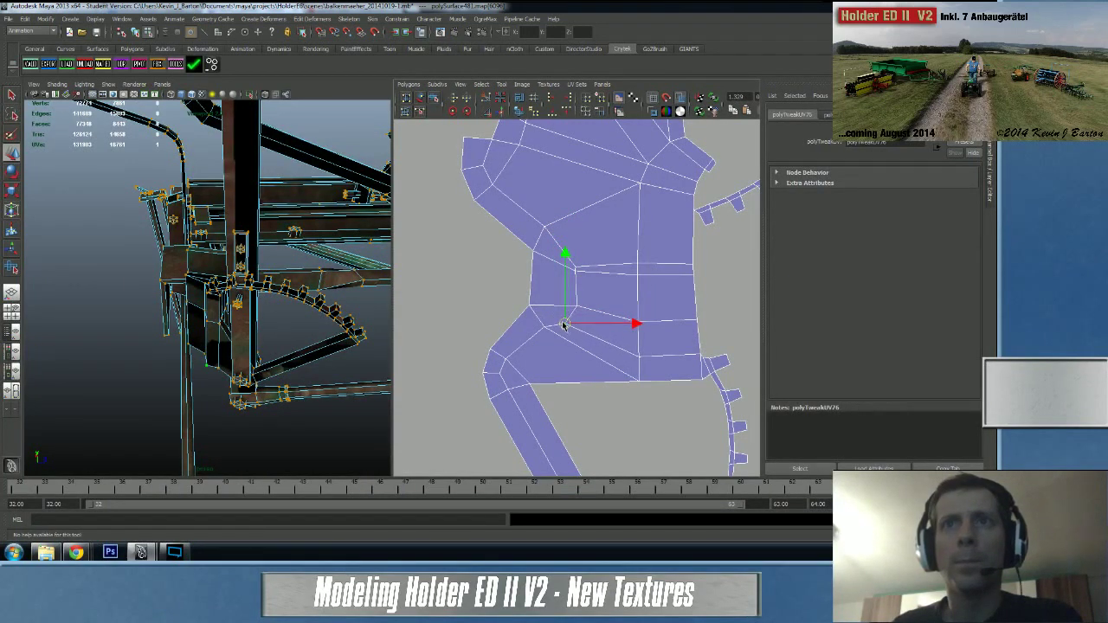
- Switch to edge selection and select the short outer edge at the tip of the shell's upper side lobe
alt+middle_drag(517, 230, 603, 341)
scroll(604, 339, down, 2)
right_drag(573, 259, 561, 236)
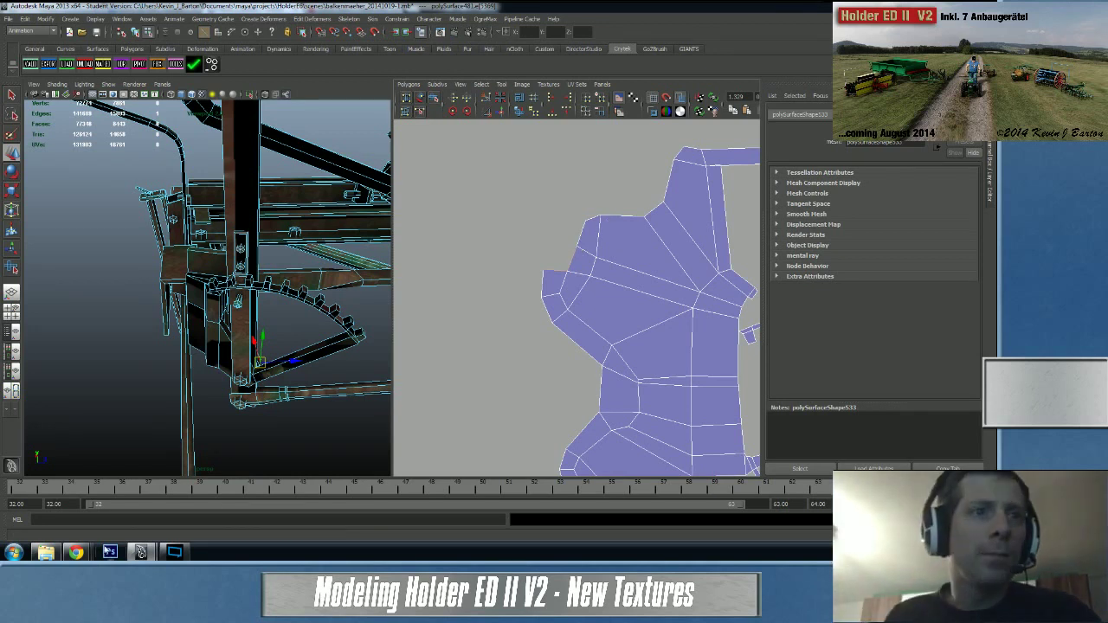
- Switch to the Twitch channel page in Chrome to check the live stream and chat, then return to Maya
mouse_move(76, 551)
click(66, 497)
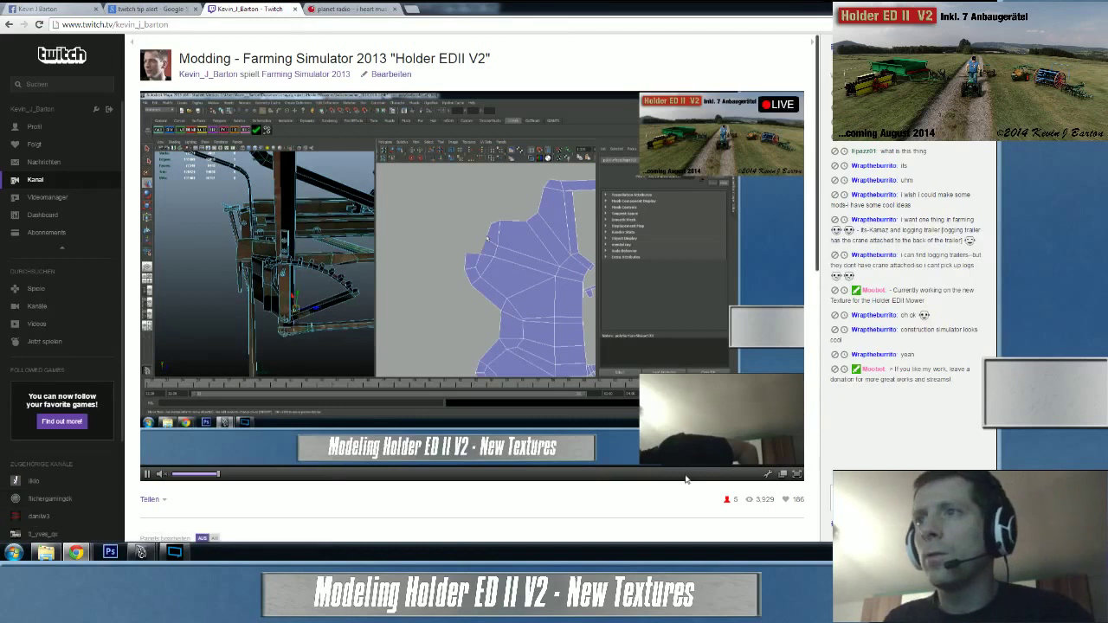
key(alt+Tab)
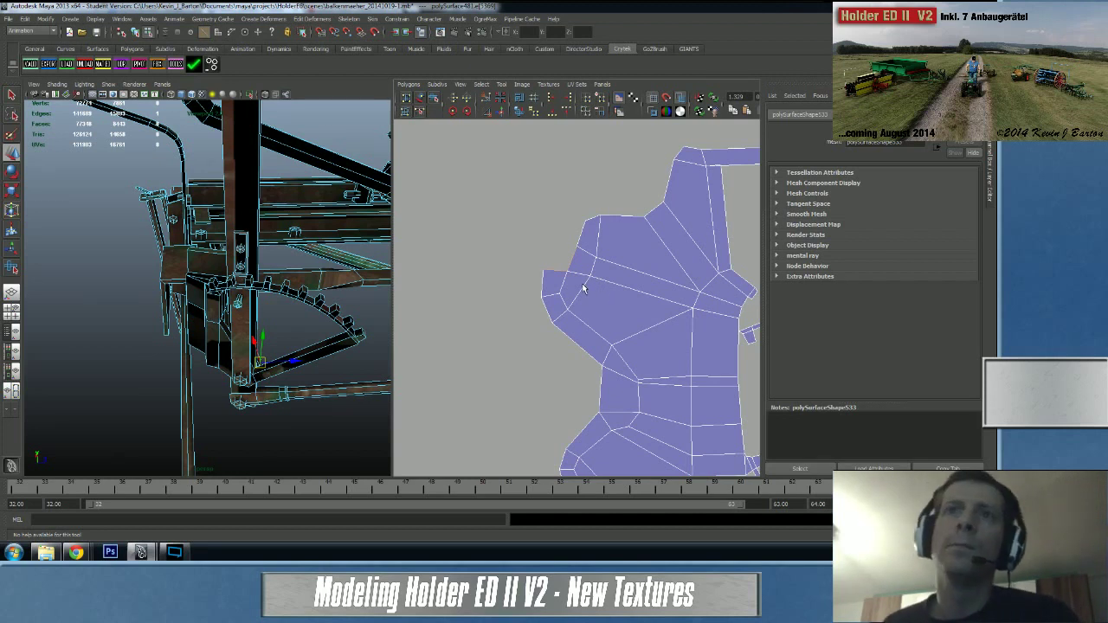
- Move and sew the selected short edge at the tip of the upper side lobe, and pick edges along the lobe's outer contour
shift+right_drag(578, 277, 587, 255)
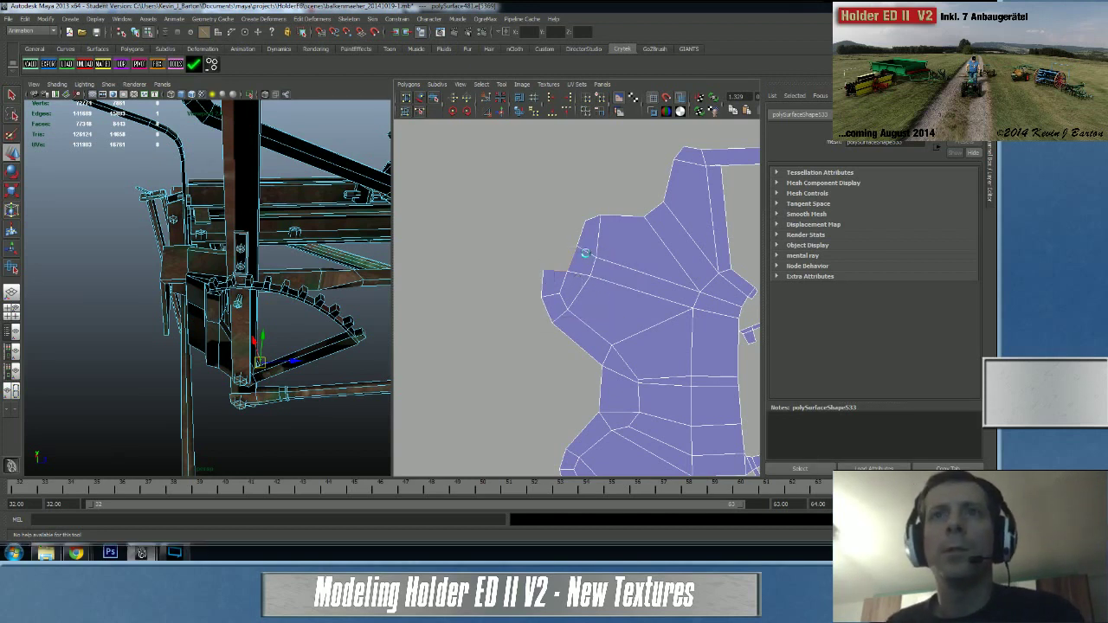
click(586, 257)
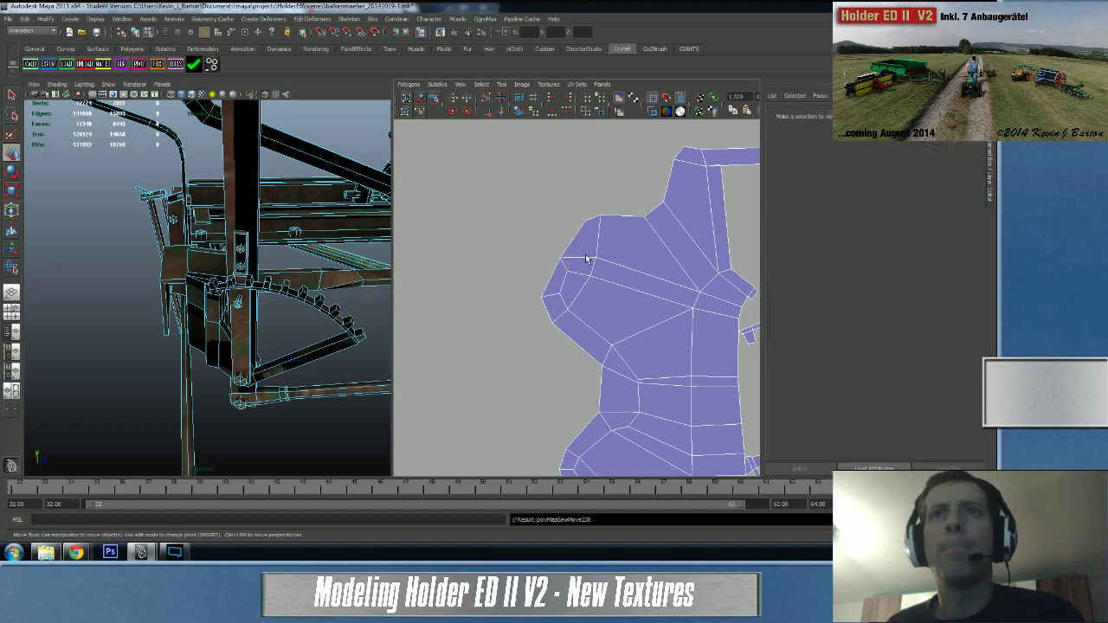
click(579, 241)
click(551, 305)
click(568, 336)
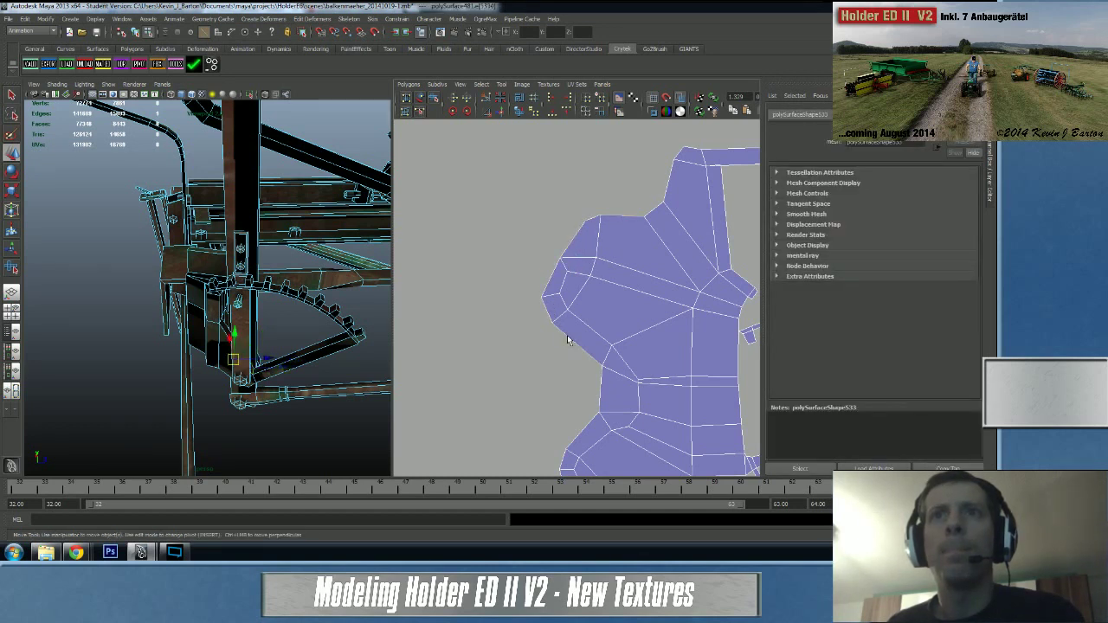
click(607, 372)
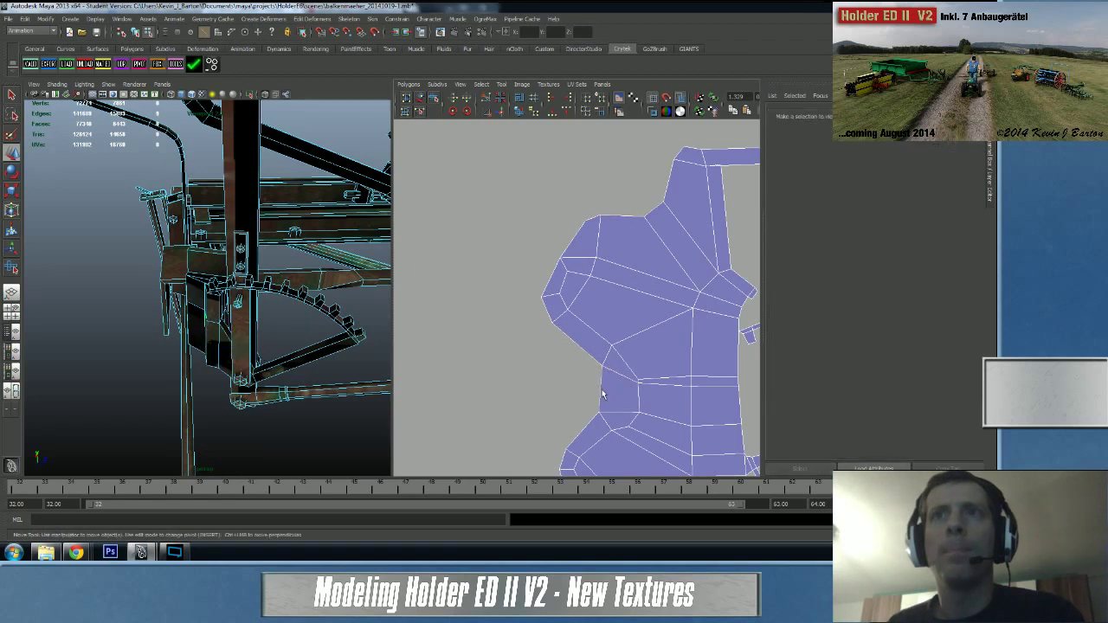
- Select single edges on the plate's side facing the toothed arcs to locate their counterparts on the model
alt+right_drag(675, 382, 293, 362)
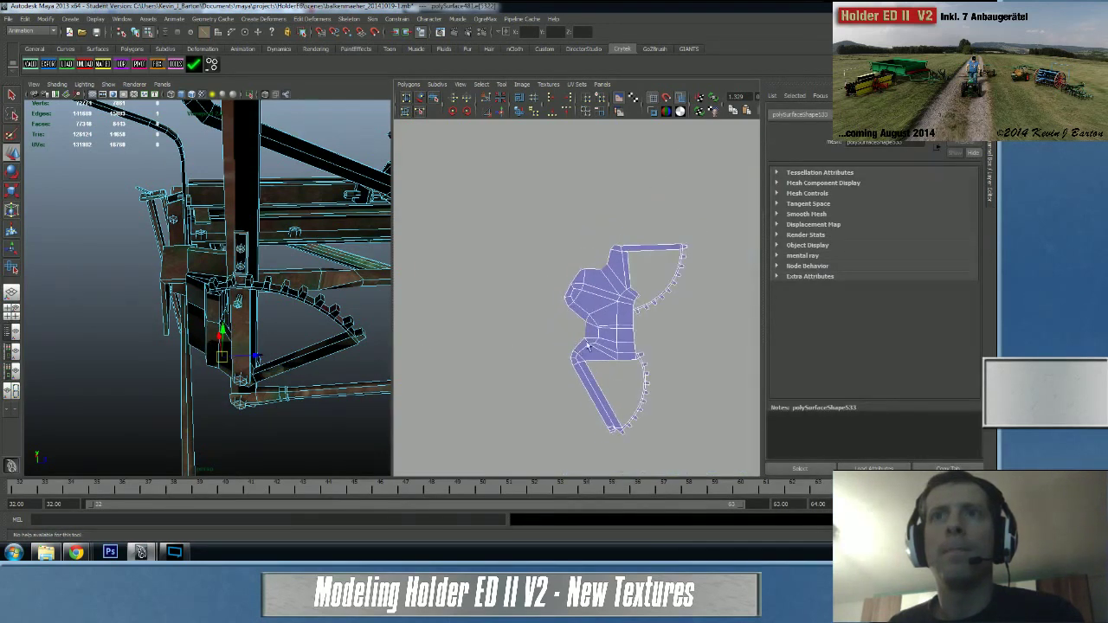
click(630, 274)
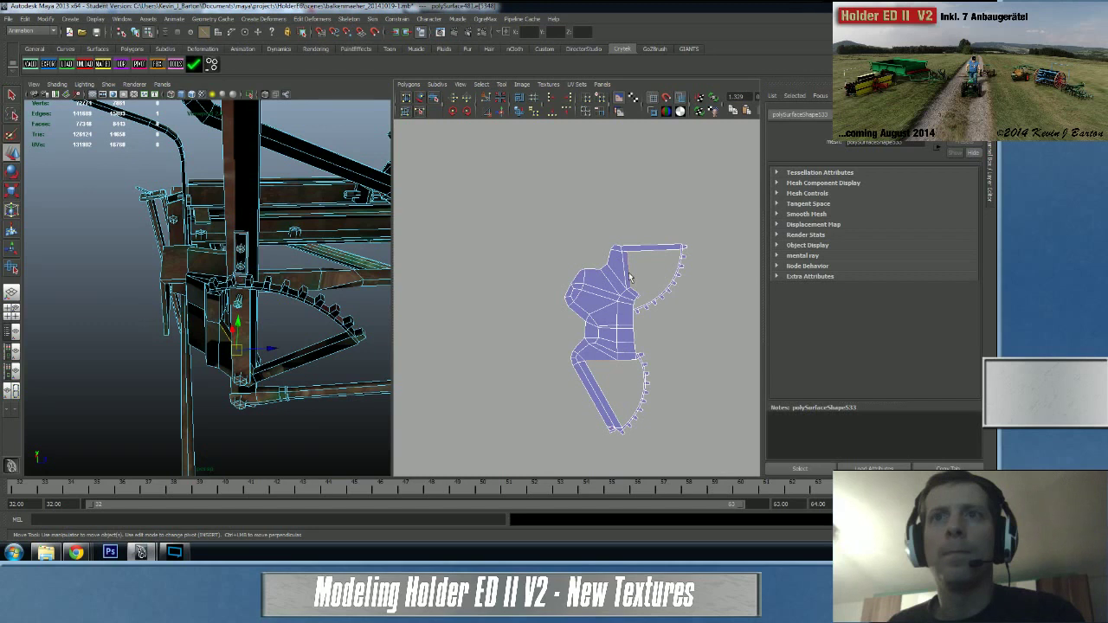
scroll(727, 384, up, 4)
key(w)
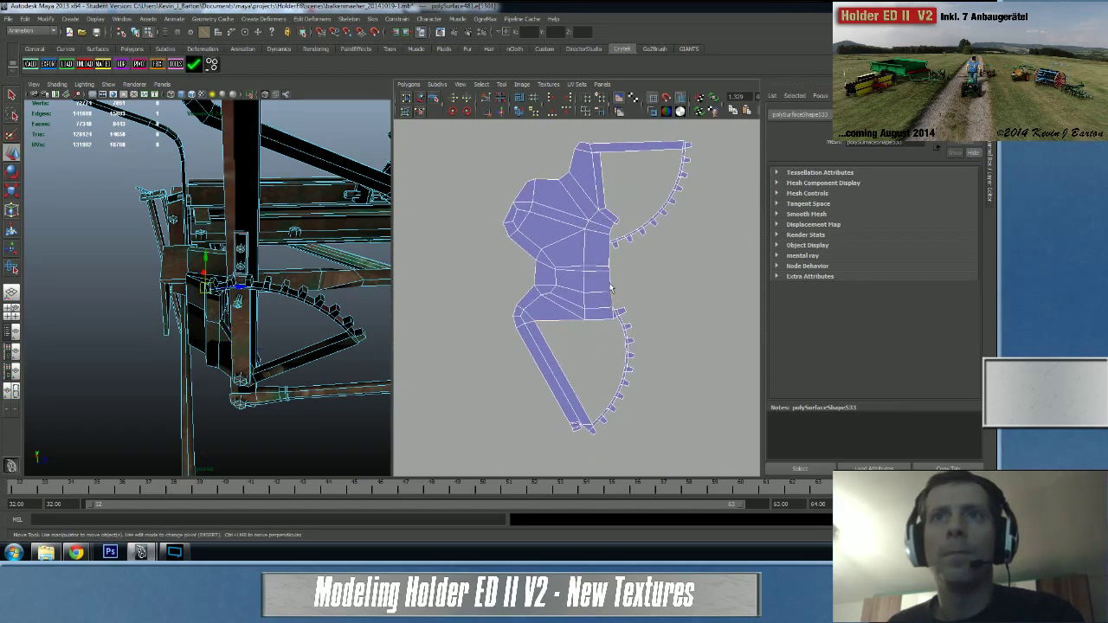
click(611, 273)
click(610, 264)
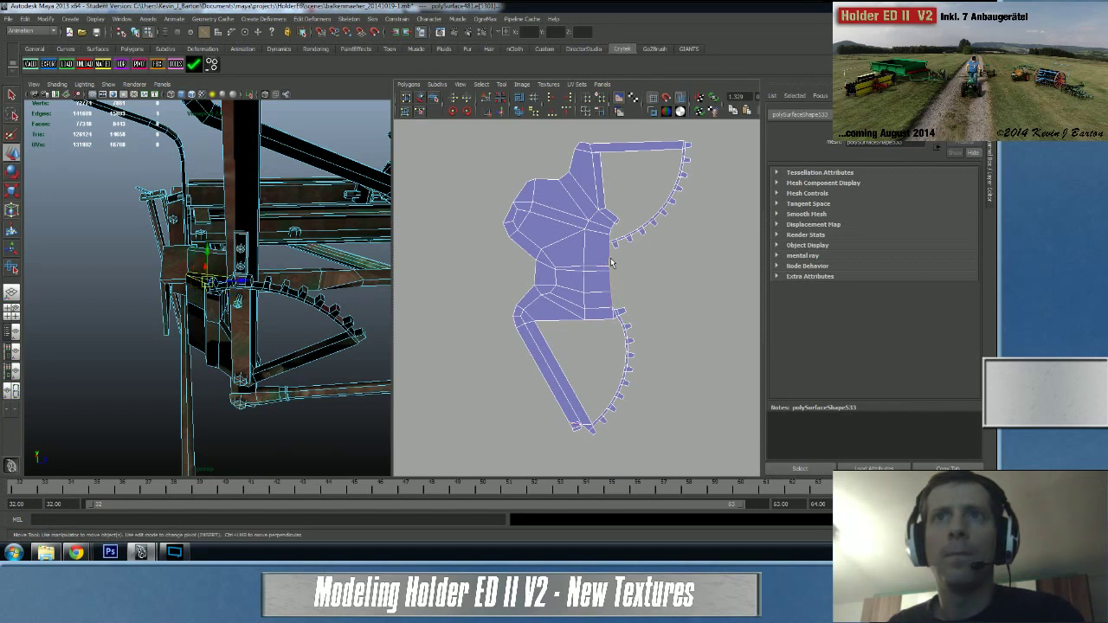
- Select the faces' edges on the plate's side between the two toothed arcs and move and sew them together
right_drag(684, 303, 690, 280)
alt+right_drag(602, 290, 657, 282)
alt+middle_drag(657, 282, 561, 344)
click(599, 287)
scroll(636, 320, down, 3)
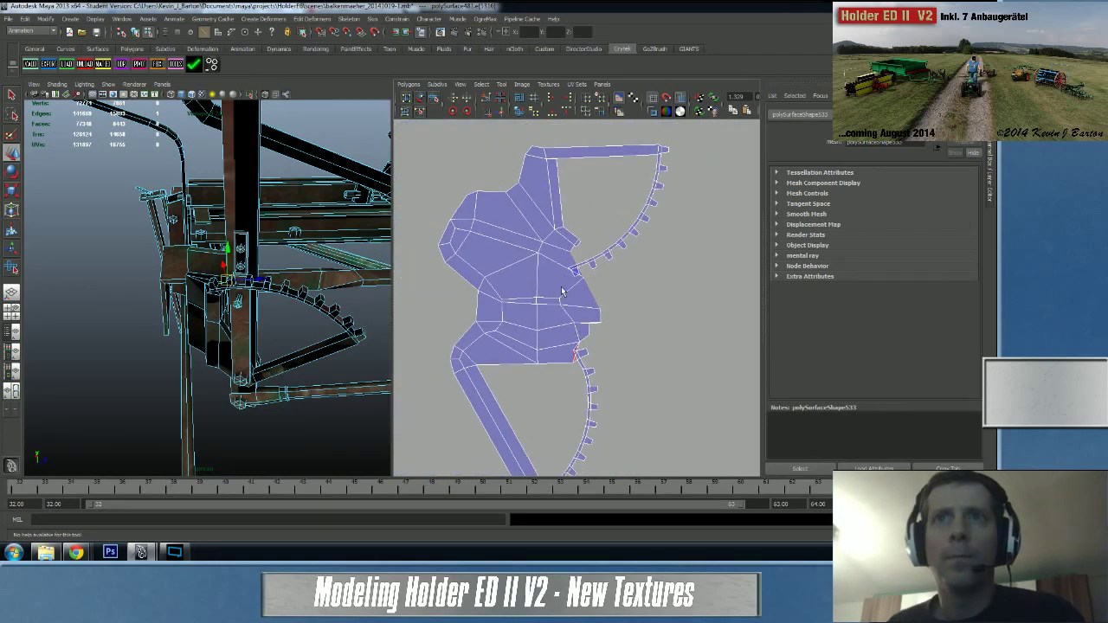
drag(616, 342, 616, 341)
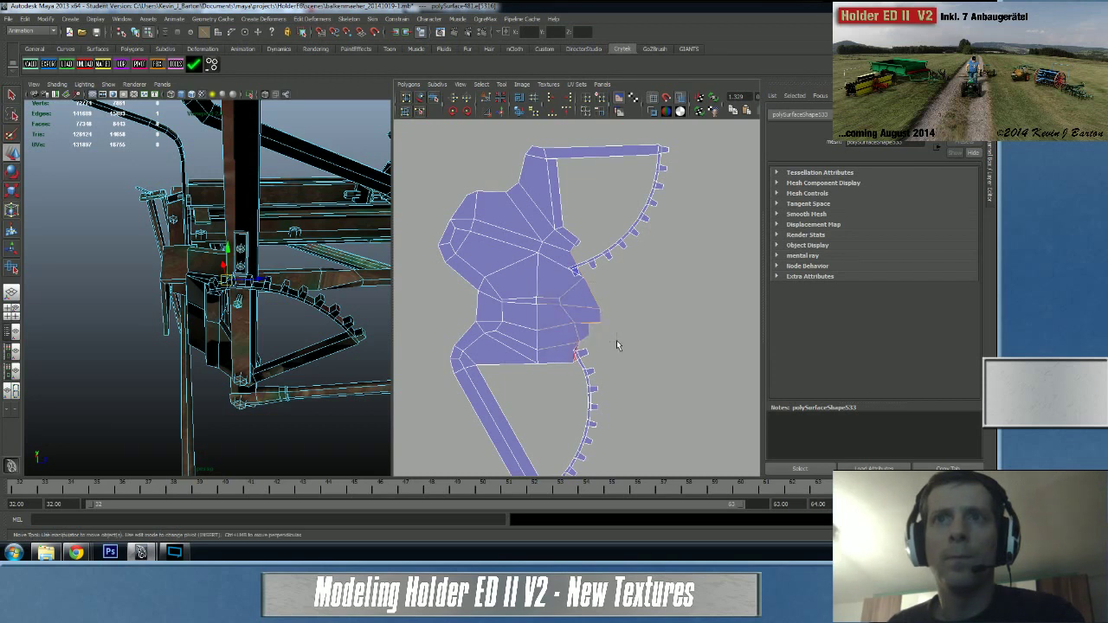
shift+right_drag(561, 307, 567, 288)
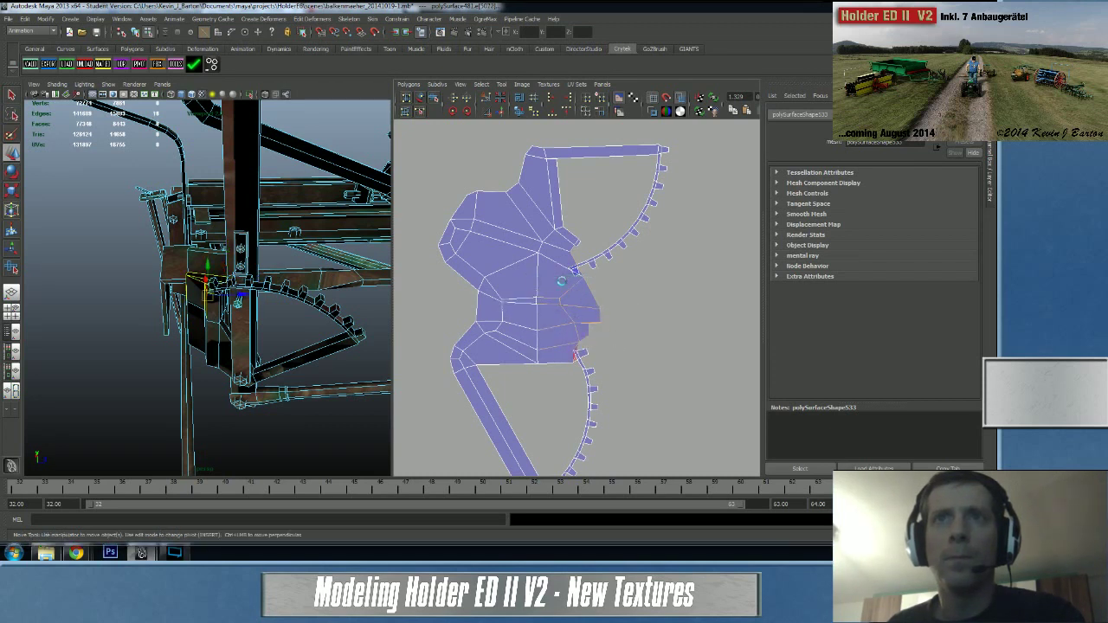
click(612, 314)
- Select the UVs of the overlapping faces where the upper toothed arc meets the plate and unfold them
alt+right_drag(548, 312, 955, 347)
alt+middle_drag(572, 243, 560, 288)
right_drag(566, 275, 581, 277)
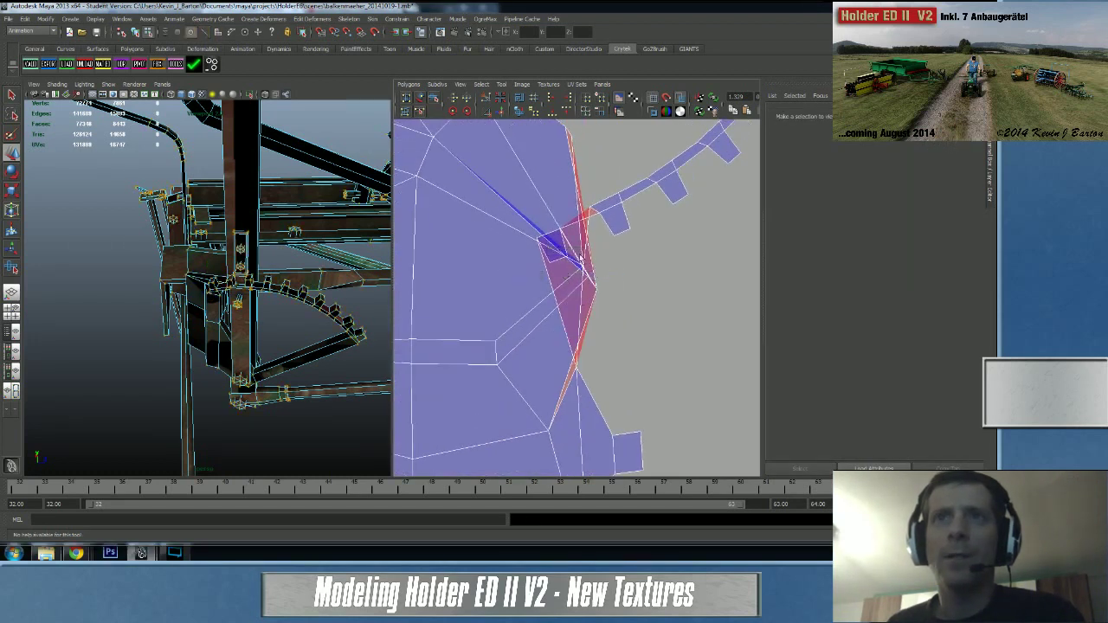
drag(605, 337, 606, 338)
click(518, 111)
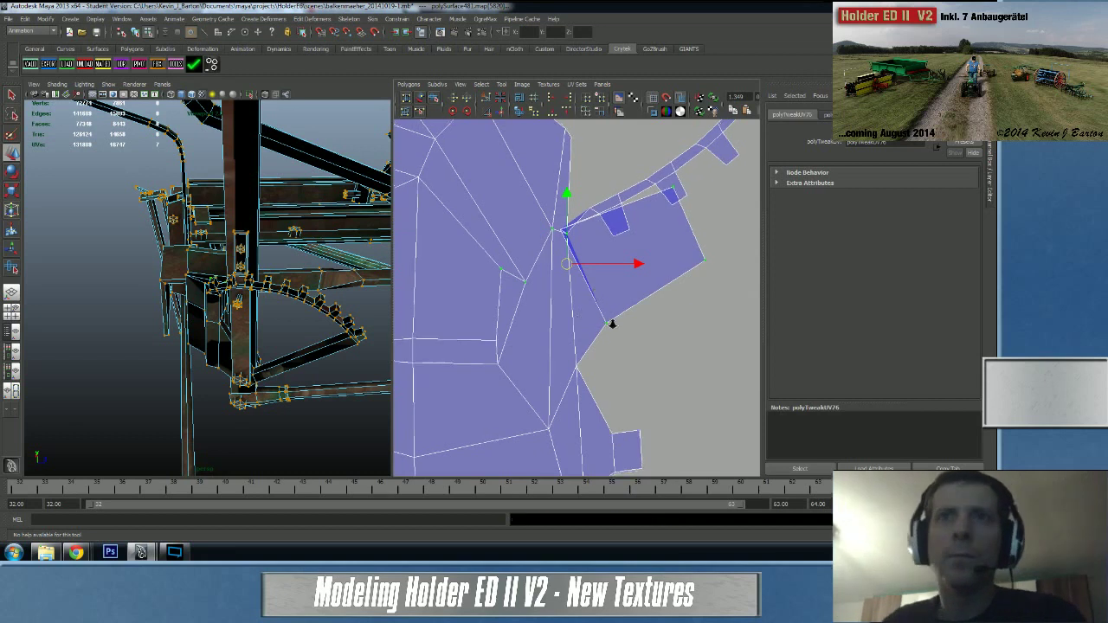
- Examine the separate UV pieces scattered outside the old layout around the quadrant shell
scroll(606, 311, down, 2)
alt+middle_drag(521, 312, 517, 269)
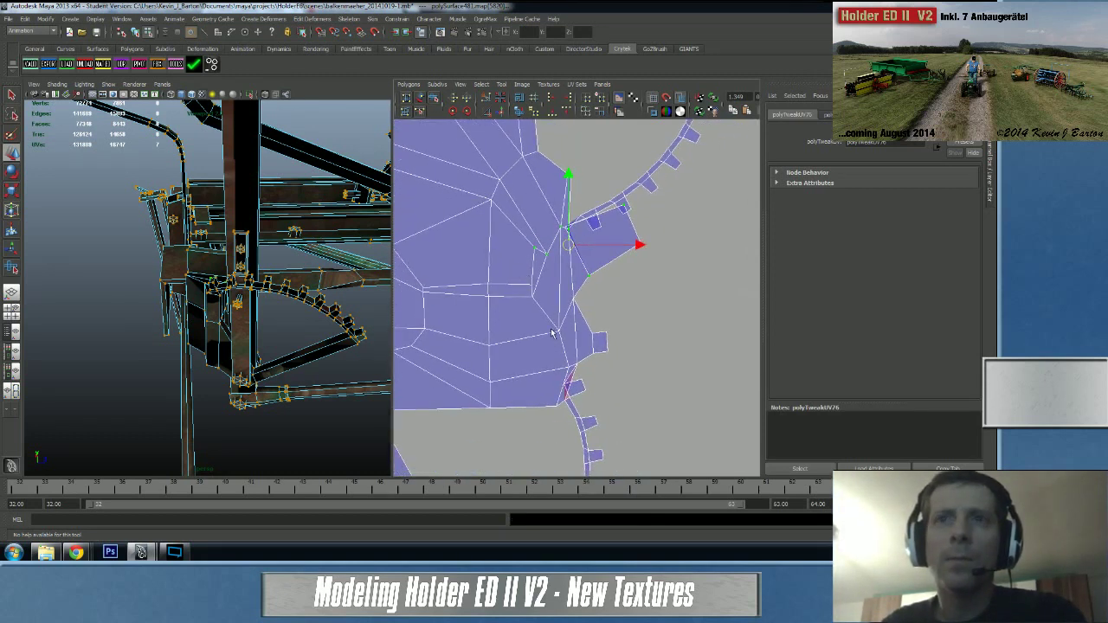
scroll(493, 348, down, 5)
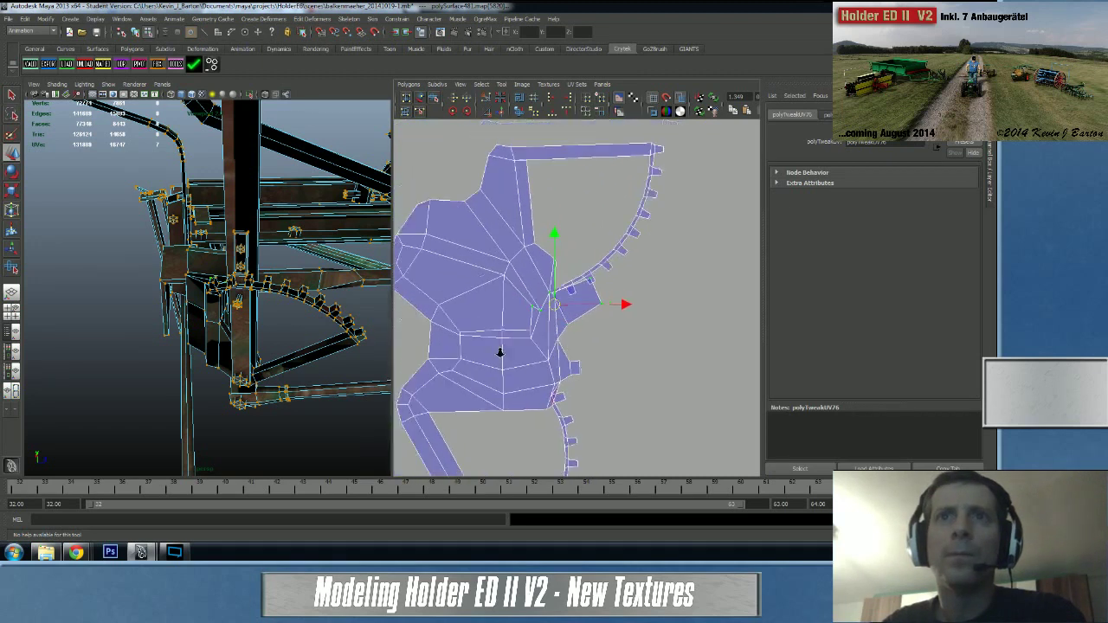
scroll(505, 344, down, 5)
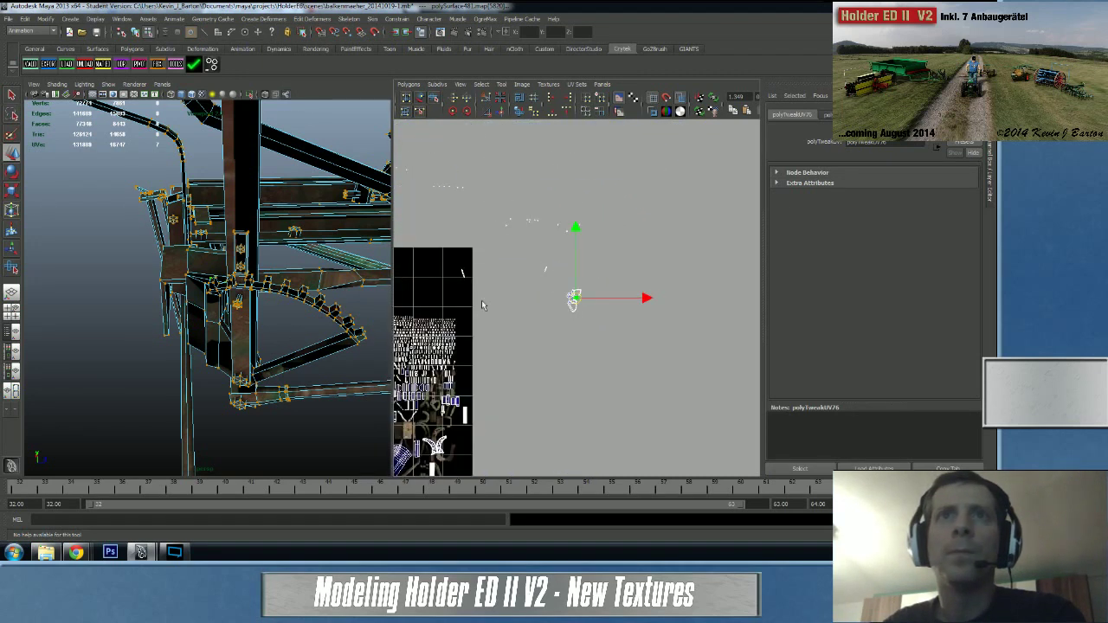
alt+middle_drag(546, 324, 588, 358)
alt+right_drag(589, 359, 808, 317)
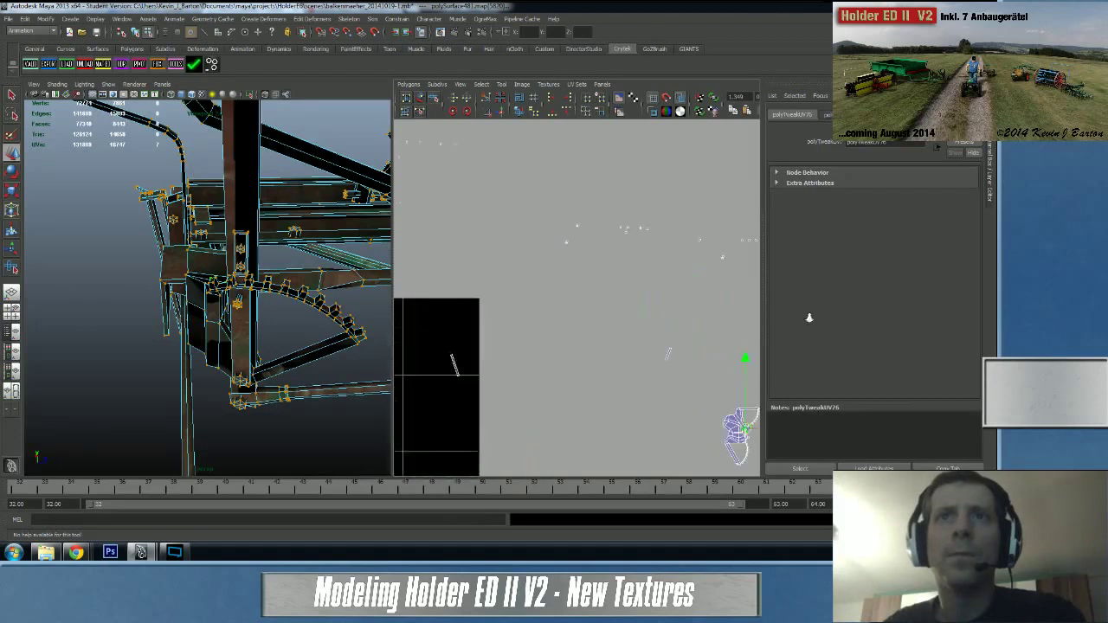
alt+middle_drag(409, 188, 565, 309)
scroll(567, 307, up, 3)
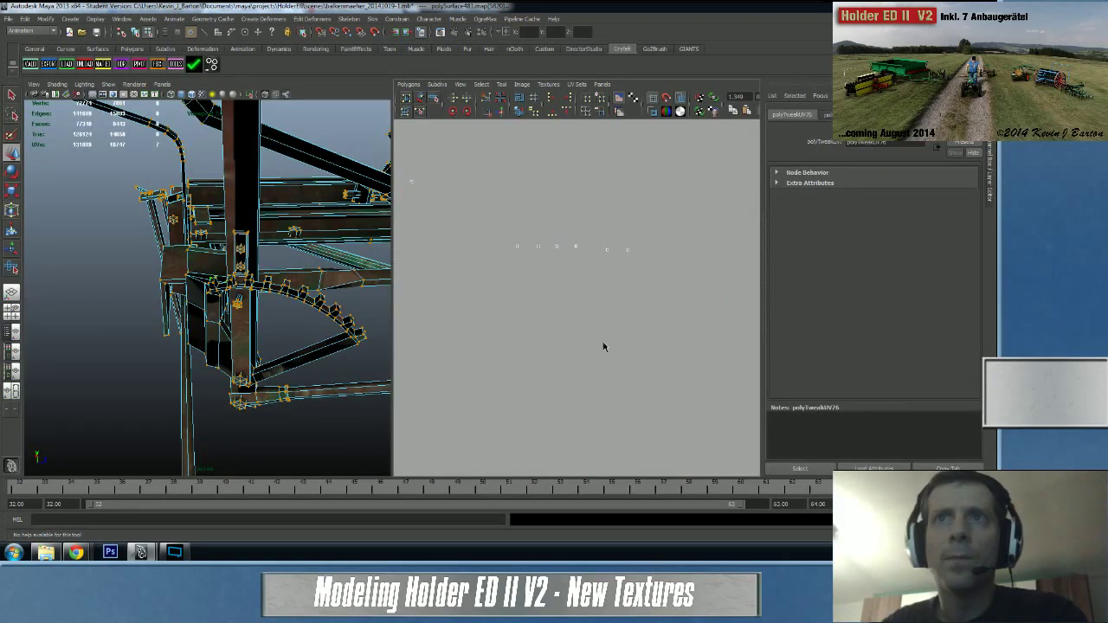
scroll(615, 307, down, 4)
scroll(594, 309, up, 4)
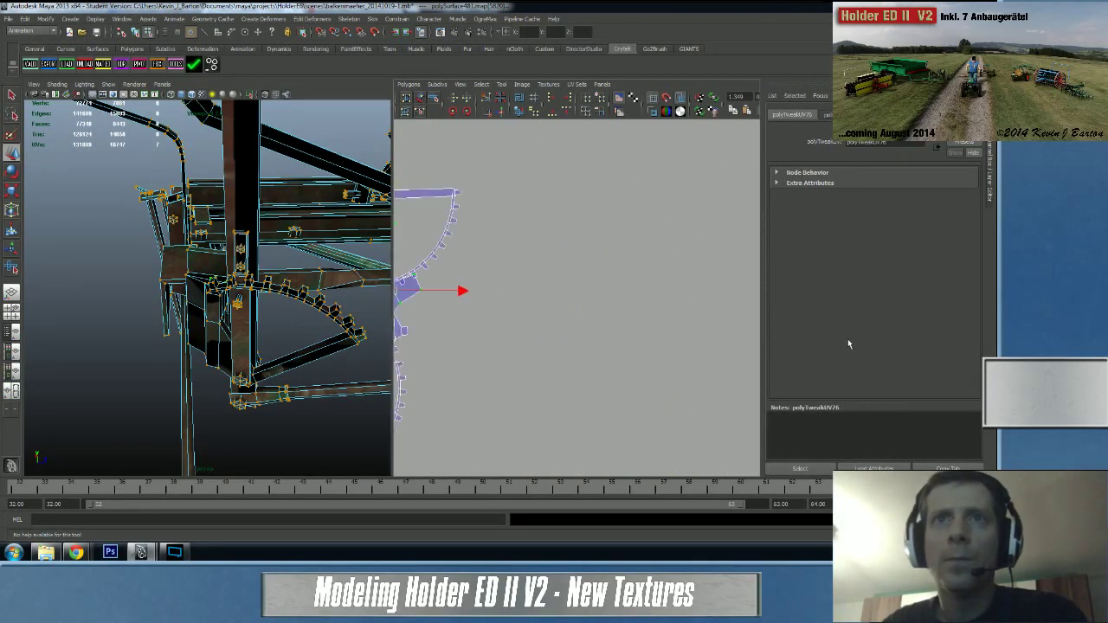
alt+middle_drag(483, 287, 646, 270)
alt+right_drag(518, 270, 773, 319)
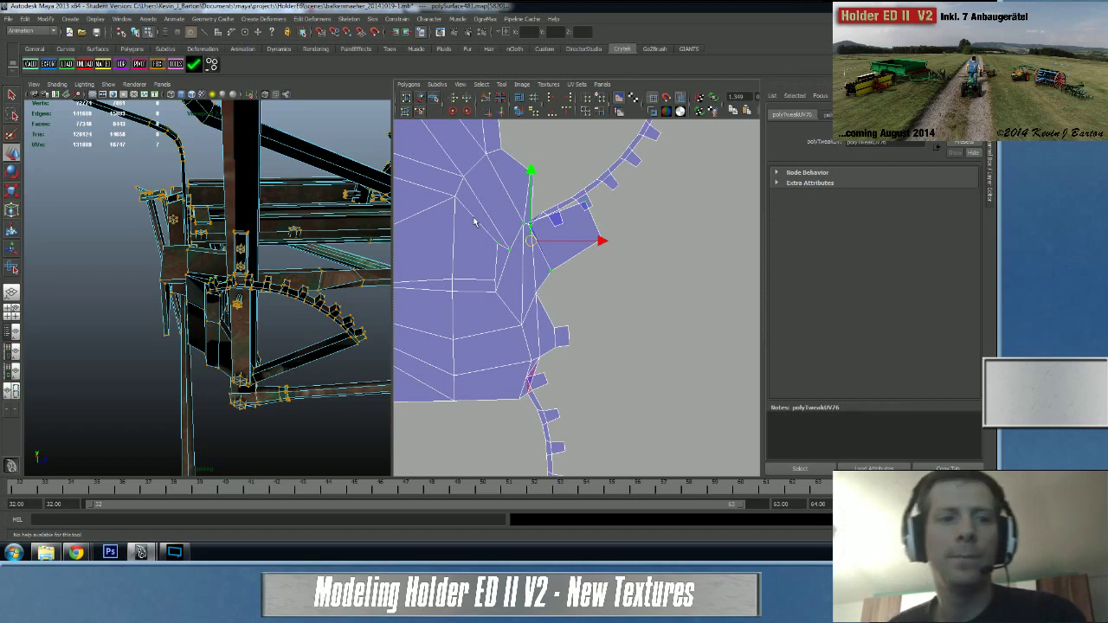
- Switch to Chrome, reload the crashed Twitch channel page, and return to Maya
key(alt+Tab)
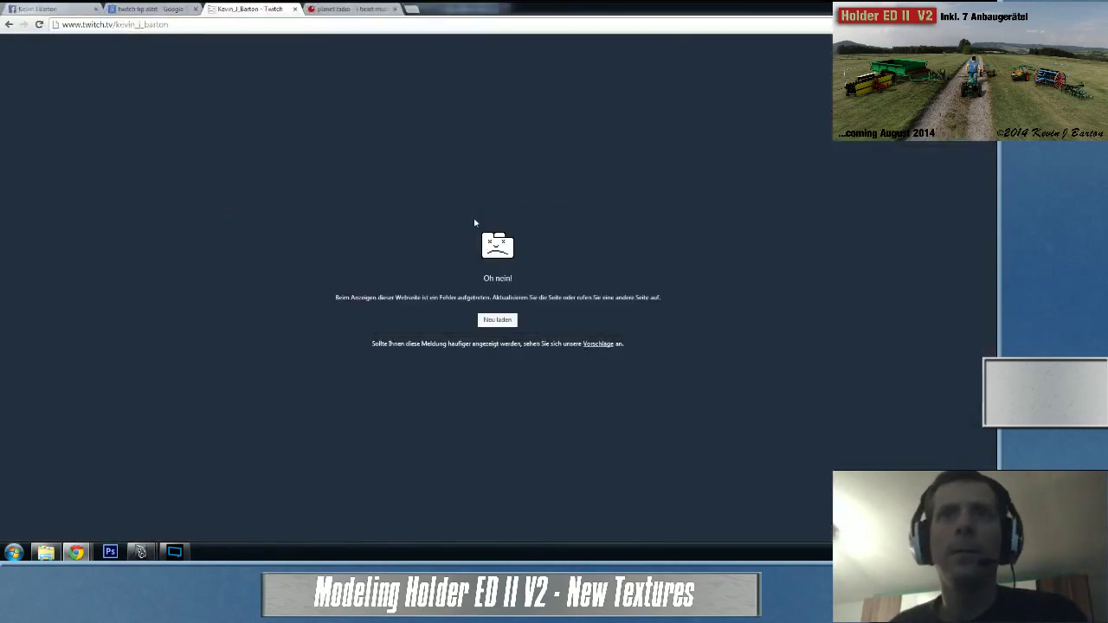
click(492, 319)
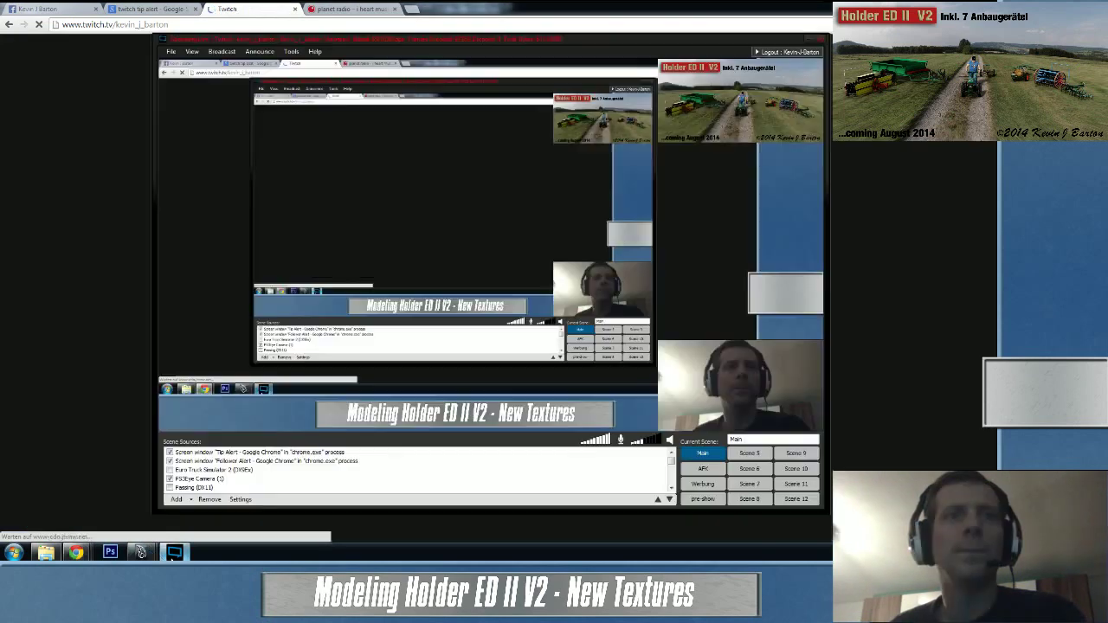
mouse_move(141, 551)
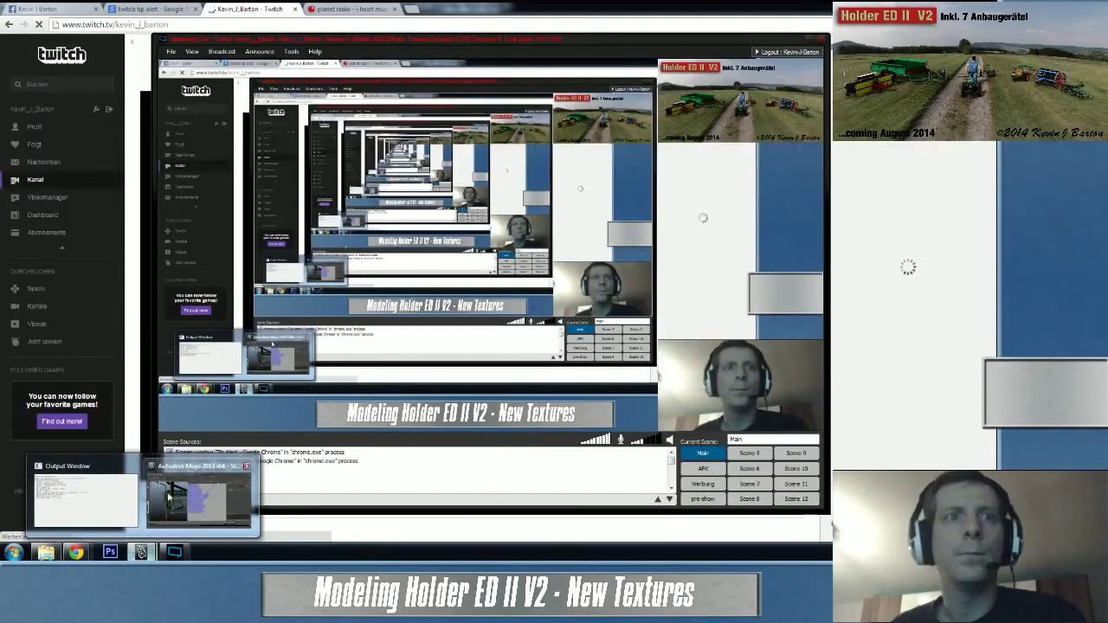
click(199, 492)
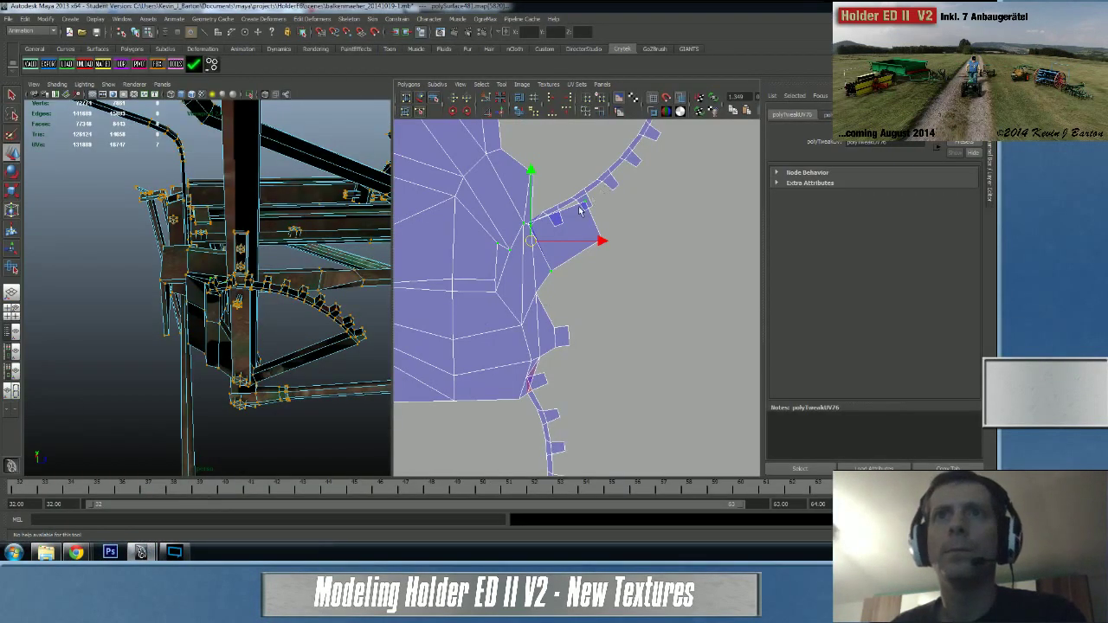
- Switch to edge selection and select edges of neighbouring teeth along the upper toothed arc in the UV layout
alt+middle_drag(580, 210, 666, 273)
alt+right_drag(666, 273, 737, 313)
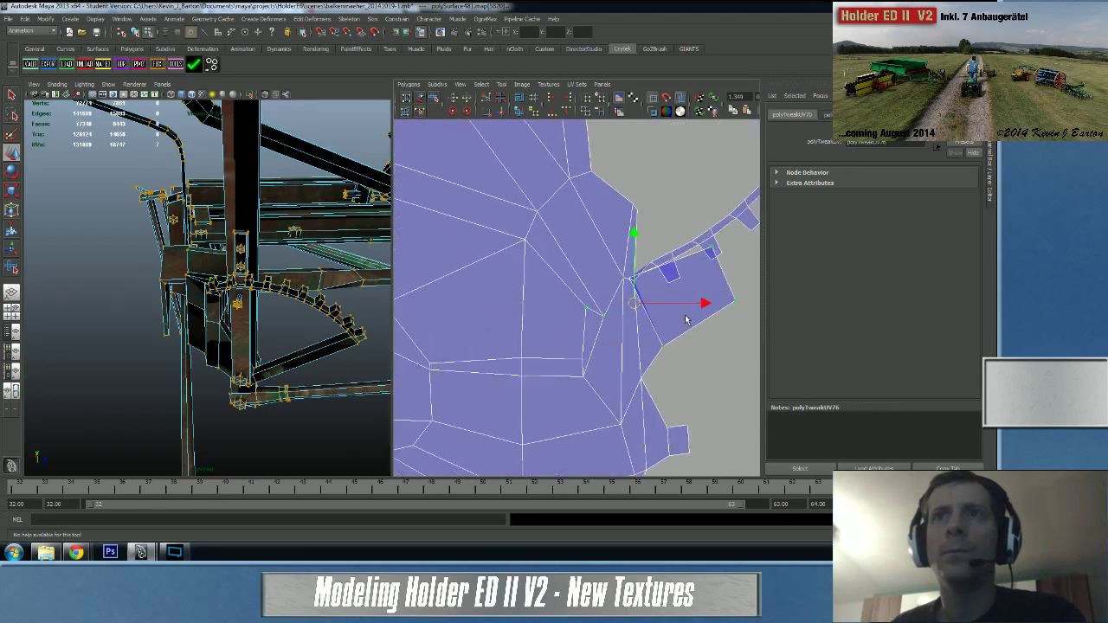
alt+middle_drag(685, 320, 539, 392)
right_drag(603, 301, 607, 273)
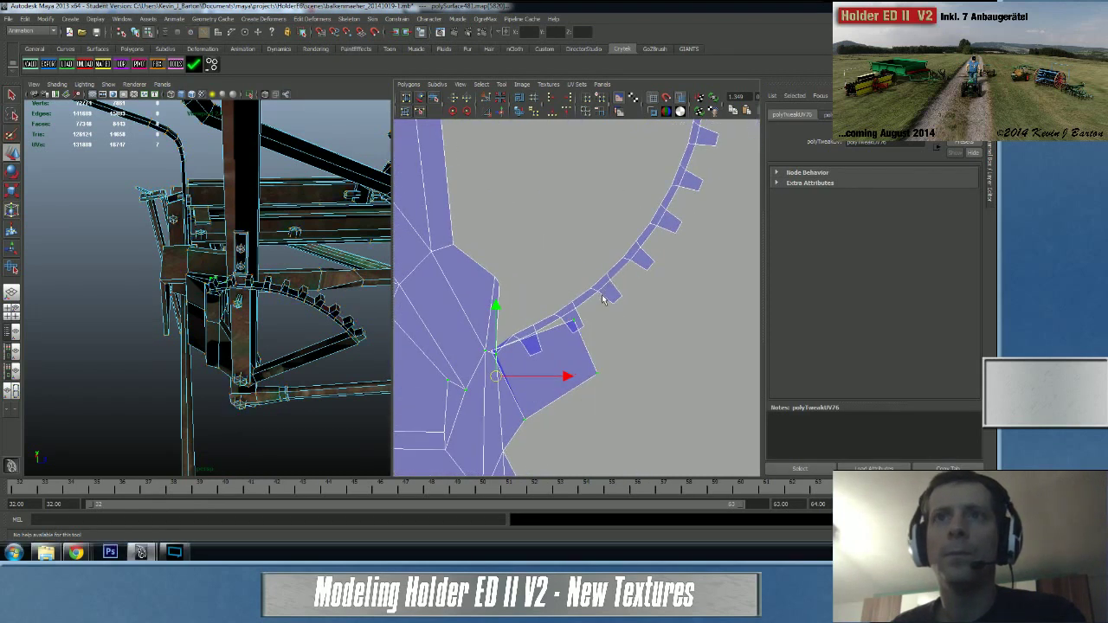
shift+click(649, 254)
shift+click(676, 221)
shift+click(696, 180)
- Select an edge between two teeth on the toothed quadrant's rim in the 3D view
mouse_move(249, 359)
alt+right_down()
mouse_move(304, 361)
mouse_move(270, 361)
alt+right_up()
alt+drag(286, 361, 143, 358)
alt+right_drag(143, 359, 197, 345)
alt+middle_drag(198, 344, 281, 282)
alt+drag(282, 281, 171, 367)
click(124, 361)
click(149, 309)
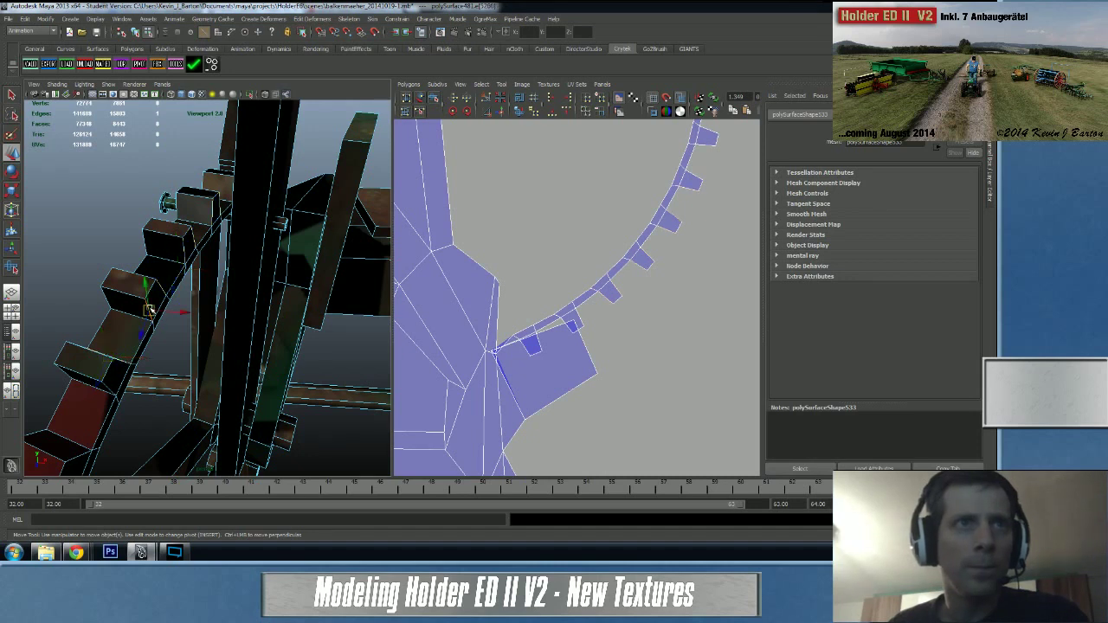
- Switch to the Twitch channel page in Chrome, mute the stream player, and return to Maya
mouse_move(76, 551)
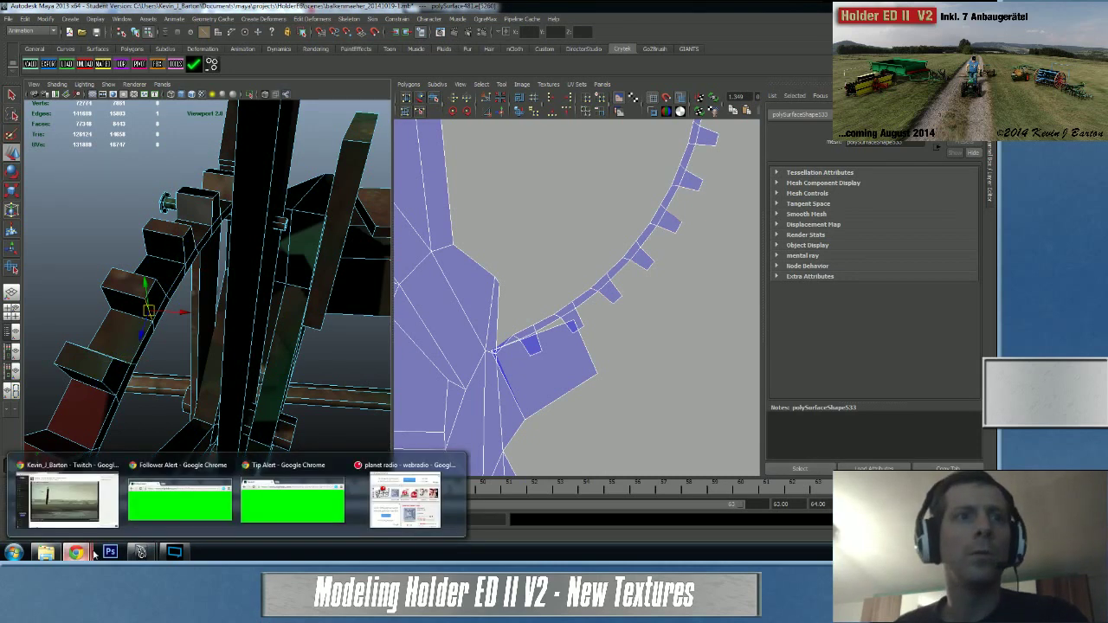
click(65, 495)
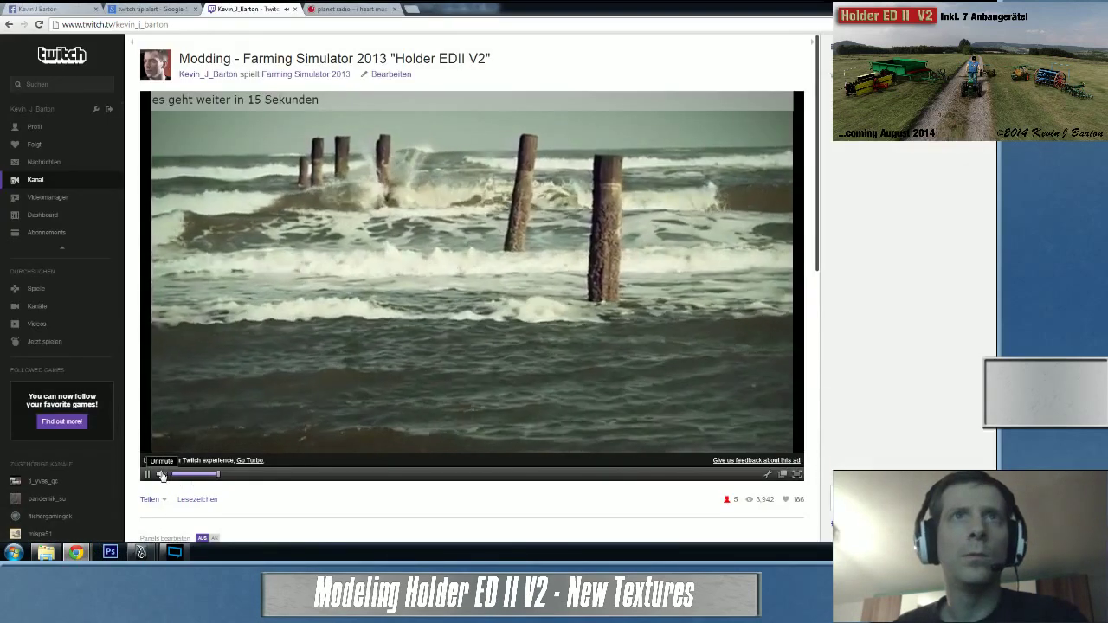
click(158, 475)
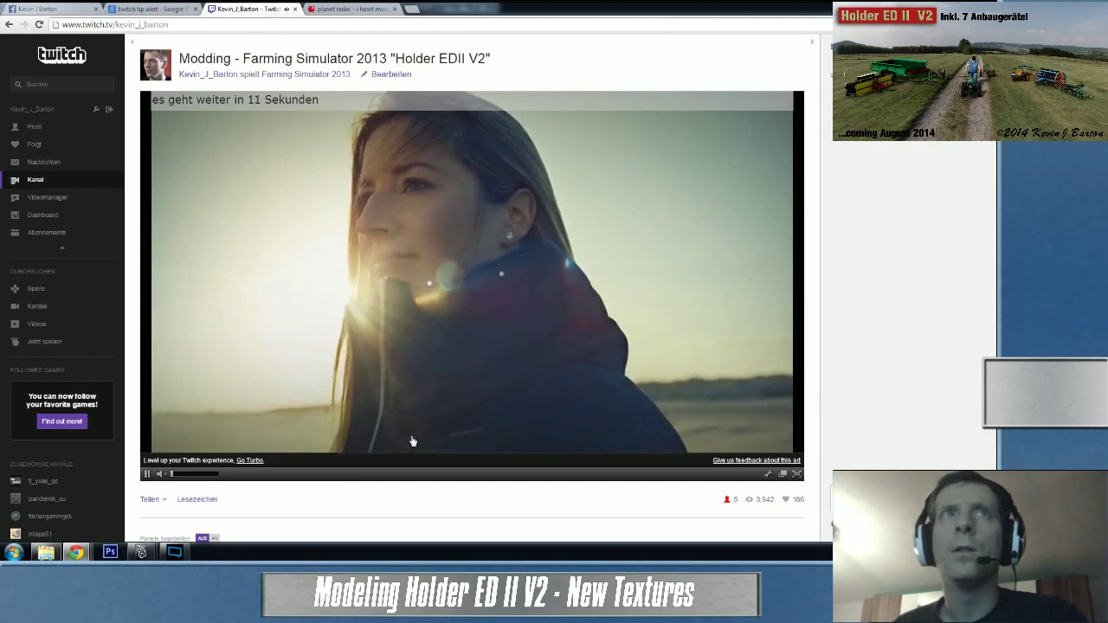
mouse_move(141, 551)
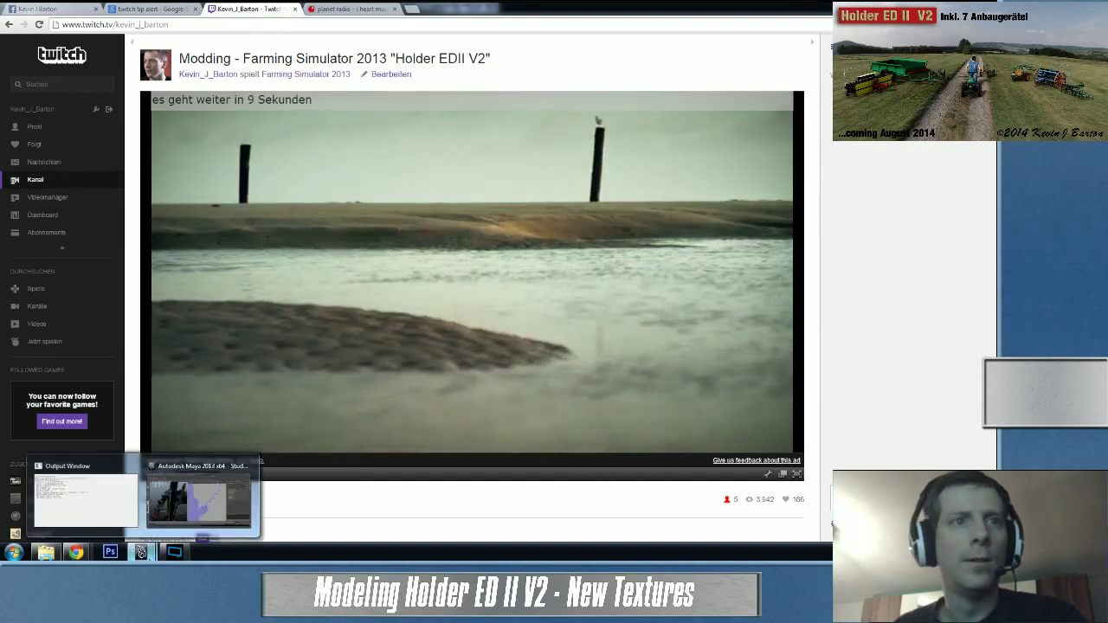
click(199, 493)
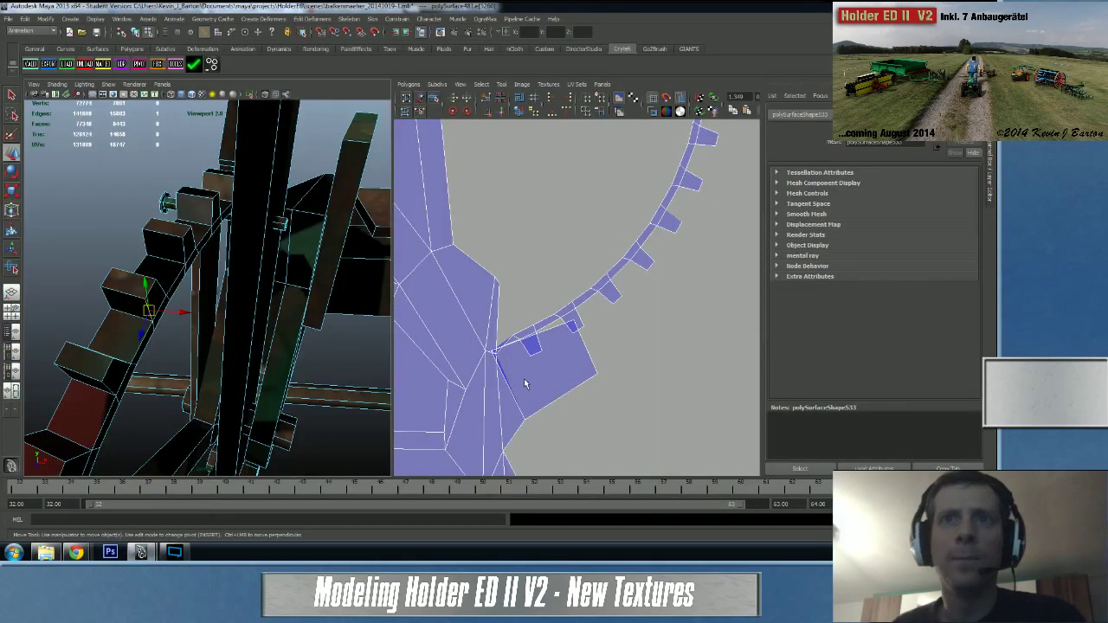
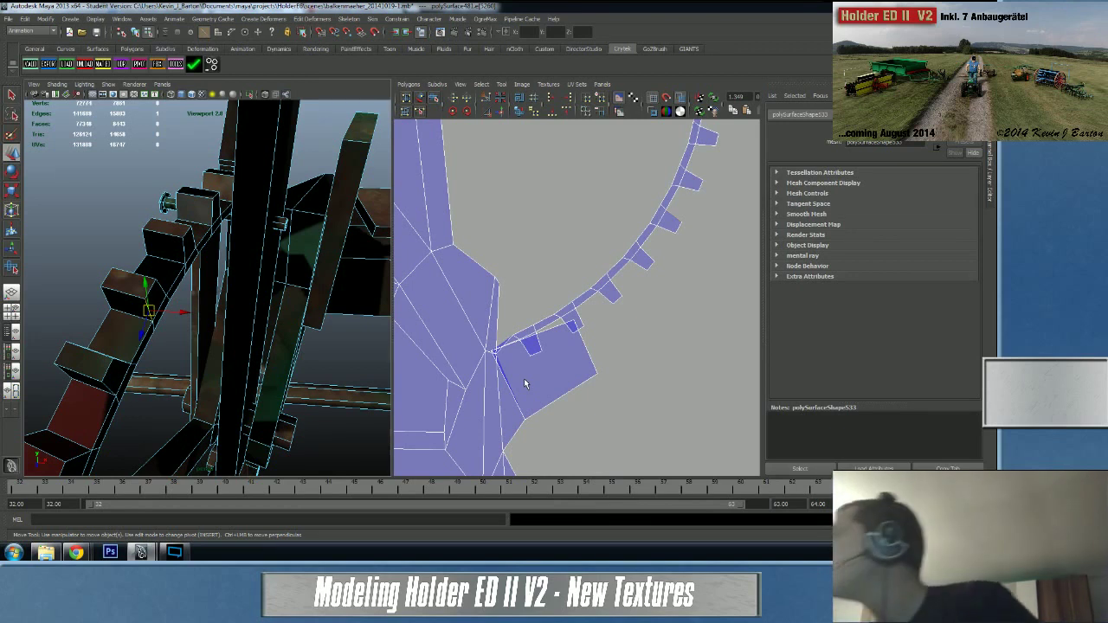
- Select the edges around the last teeth at the lower end of the quadrant's rim in the 3D view
alt+drag(275, 264, 206, 236)
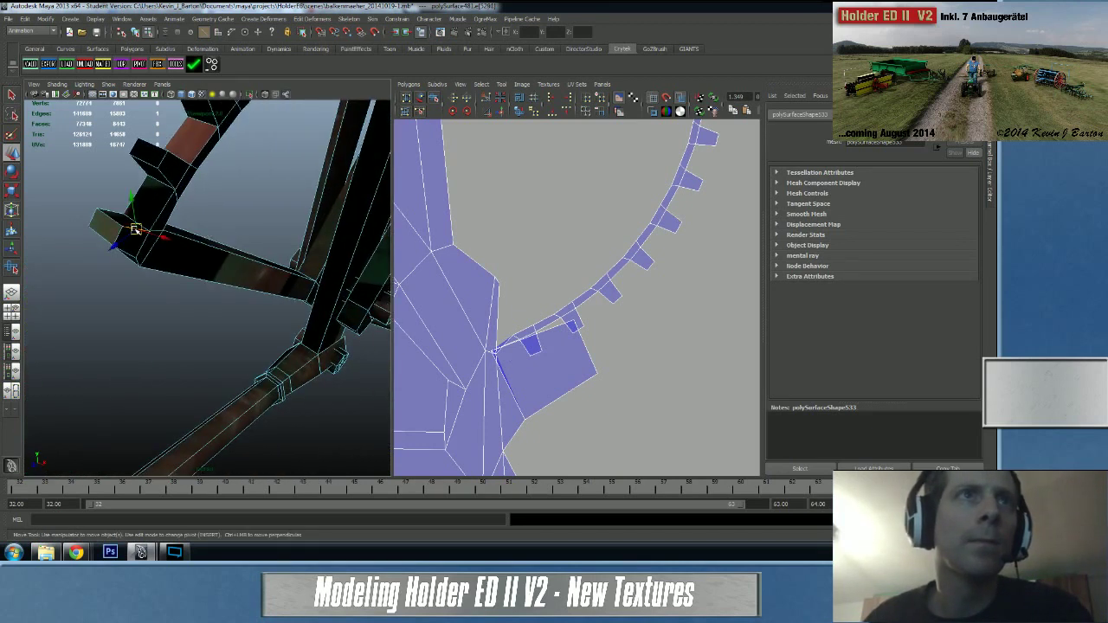
shift+click(159, 210)
shift+click(168, 181)
middle_drag(164, 161, 174, 155)
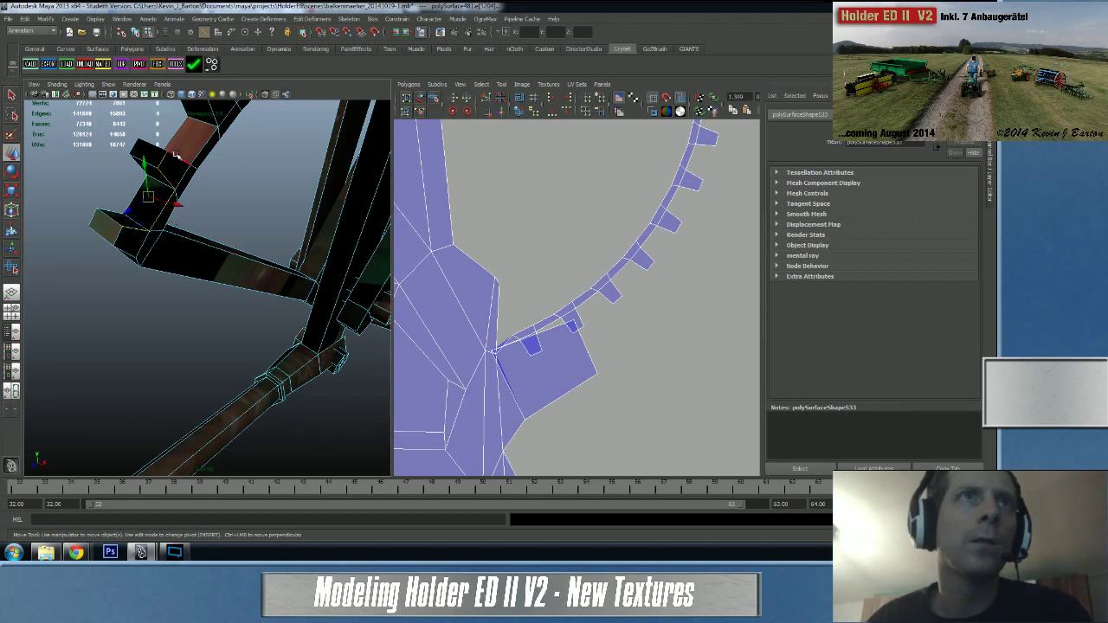
shift+click(198, 154)
shift+click(181, 191)
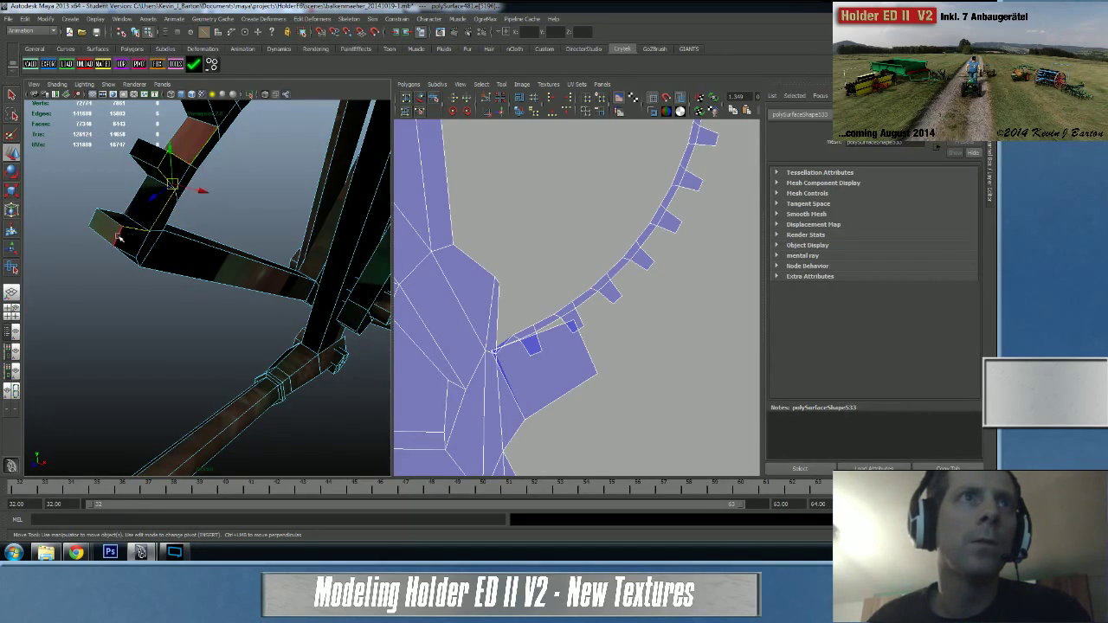
middle_drag(120, 240, 120, 260)
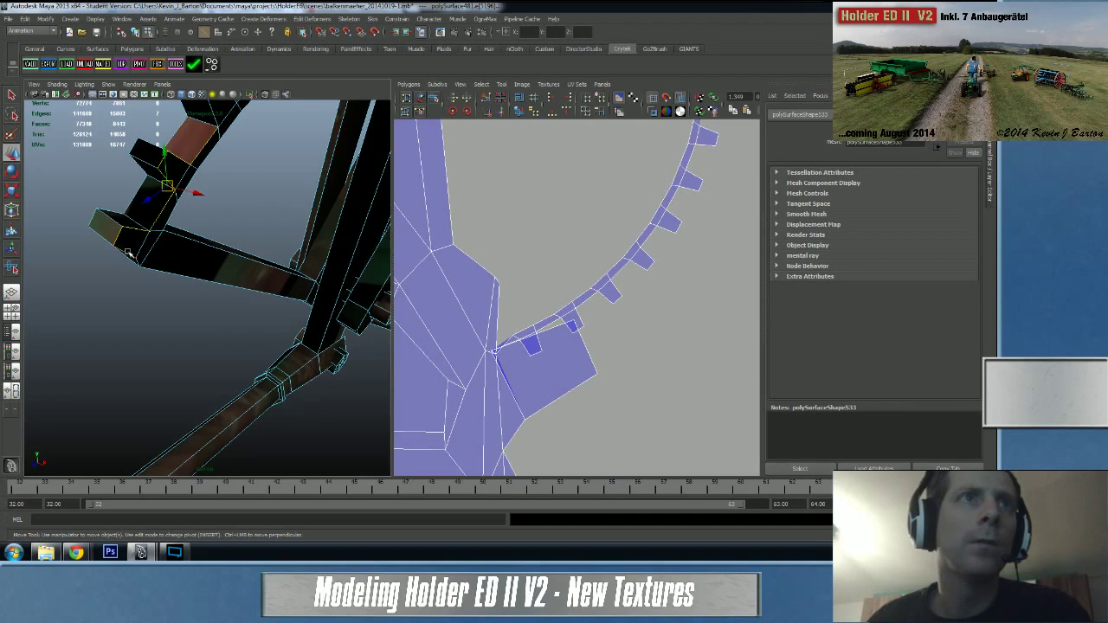
alt+drag(127, 251, 156, 228)
click(174, 205)
alt+drag(182, 198, 128, 355)
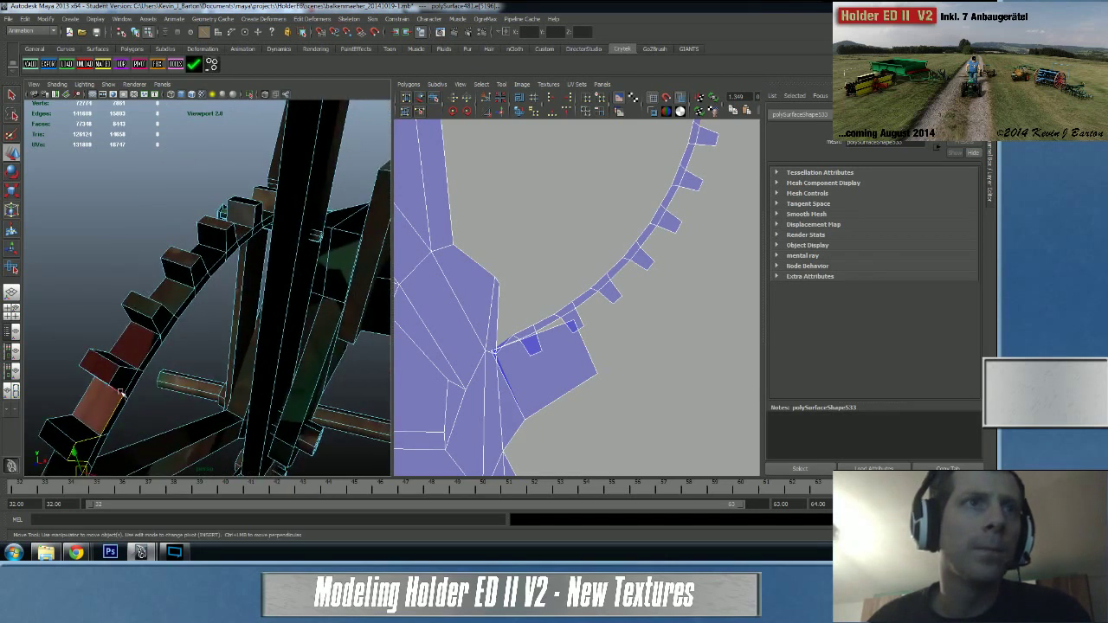
- Add the edges along the rim's middle teeth and the gaps between them to the selection in the 3D view
shift+click(126, 373)
shift+click(117, 372)
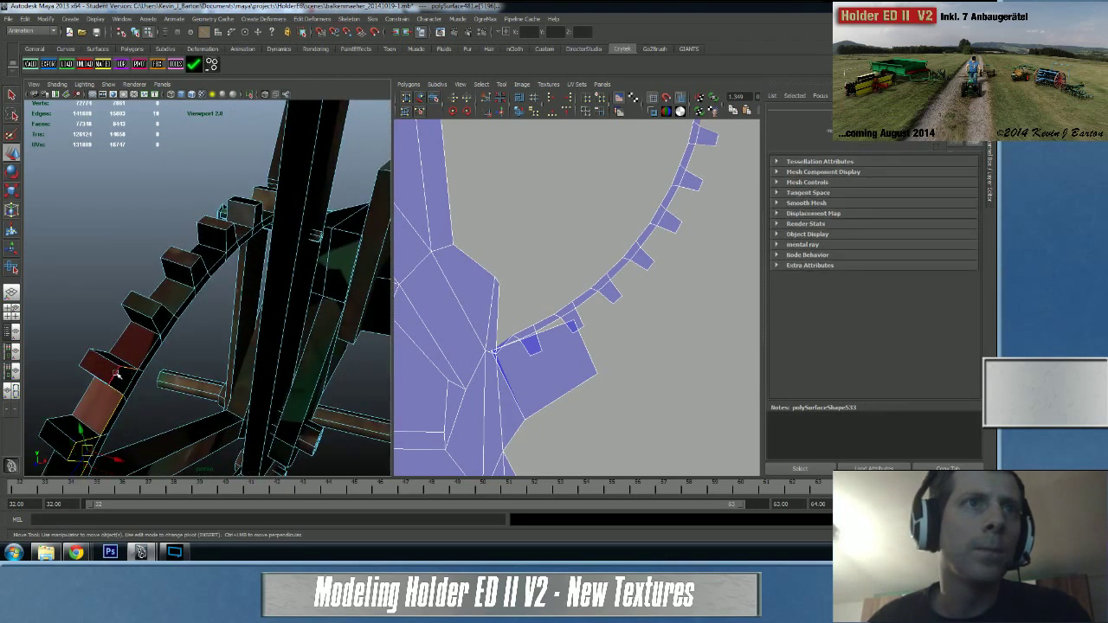
shift+click(157, 327)
shift+click(156, 310)
shift+click(166, 310)
shift+click(177, 307)
shift+click(194, 284)
shift+click(199, 271)
shift+click(205, 269)
shift+click(213, 261)
shift+click(224, 246)
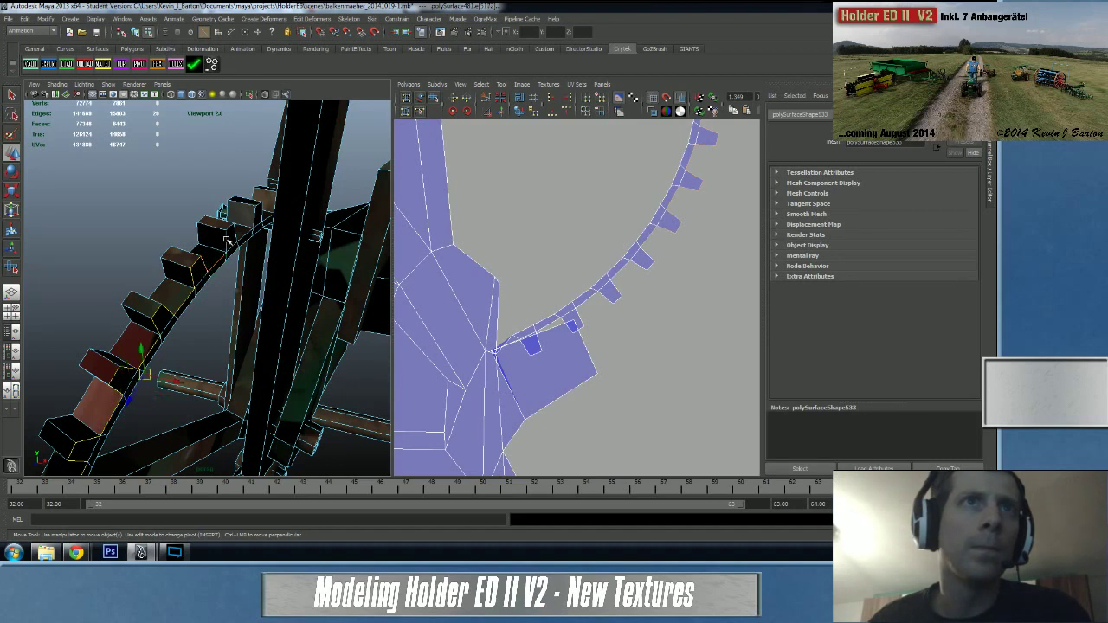
- Extend the edge selection over the remaining upper teeth of the rim in the 3D view
shift+click(228, 228)
shift+click(234, 231)
shift+click(235, 232)
scroll(199, 259, up, 5)
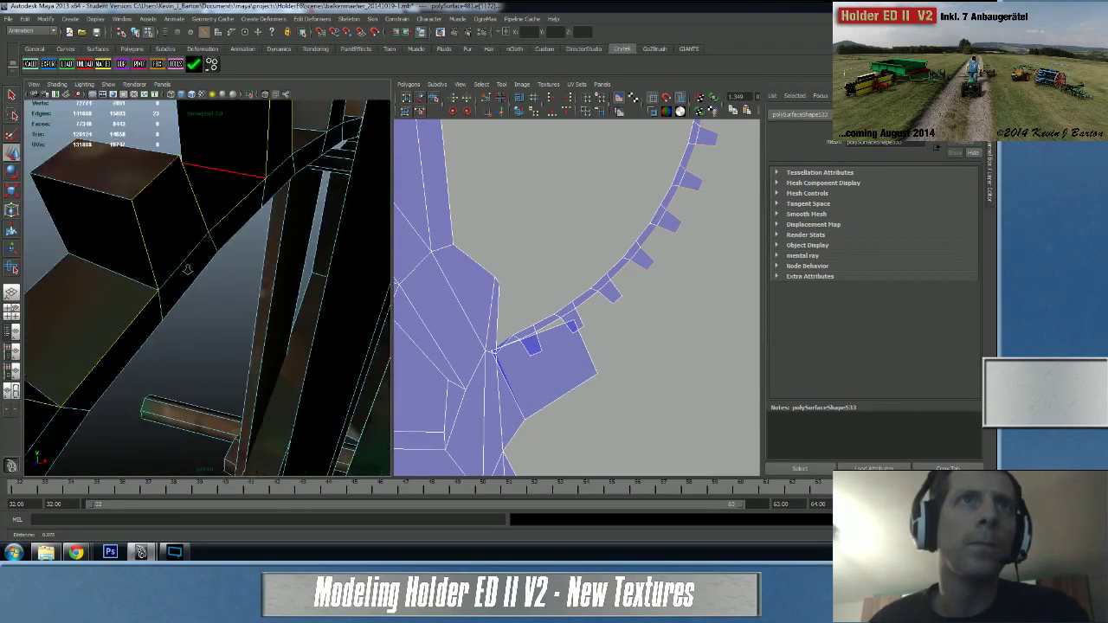
alt+drag(187, 269, 224, 291)
shift+click(222, 282)
shift+click(251, 242)
shift+click(260, 211)
shift+click(268, 235)
shift+click(275, 241)
alt+drag(276, 241, 307, 269)
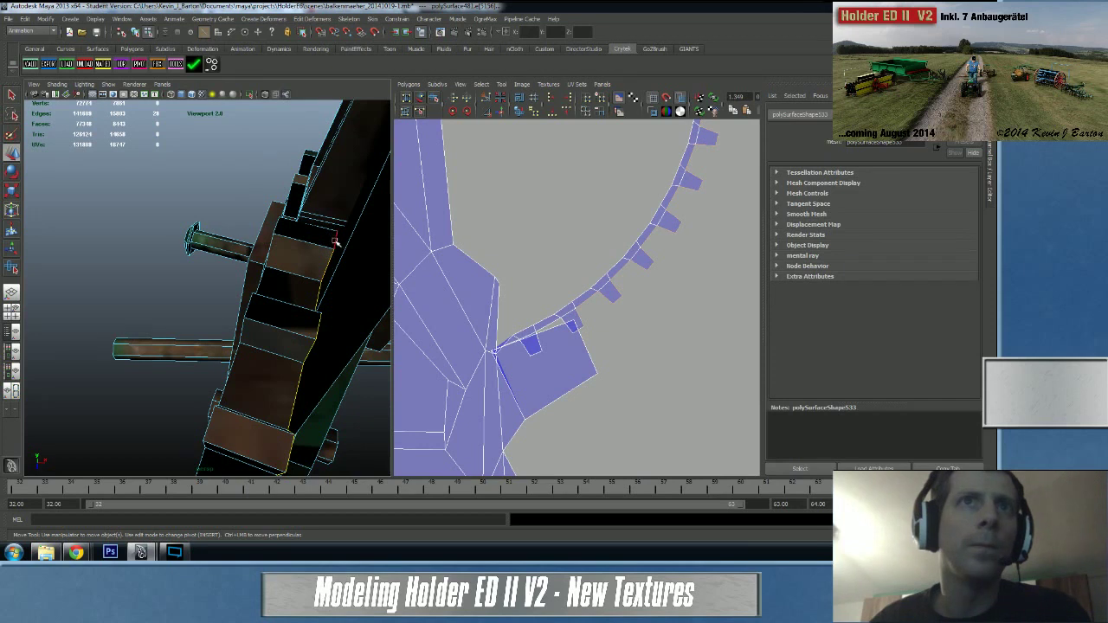
- Try to move and sew the selected rim edges in the UV layout and undo the sewing
alt+right_drag(624, 304, 372, 318)
alt+middle_drag(565, 302, 506, 330)
shift+right_drag(534, 290, 543, 271)
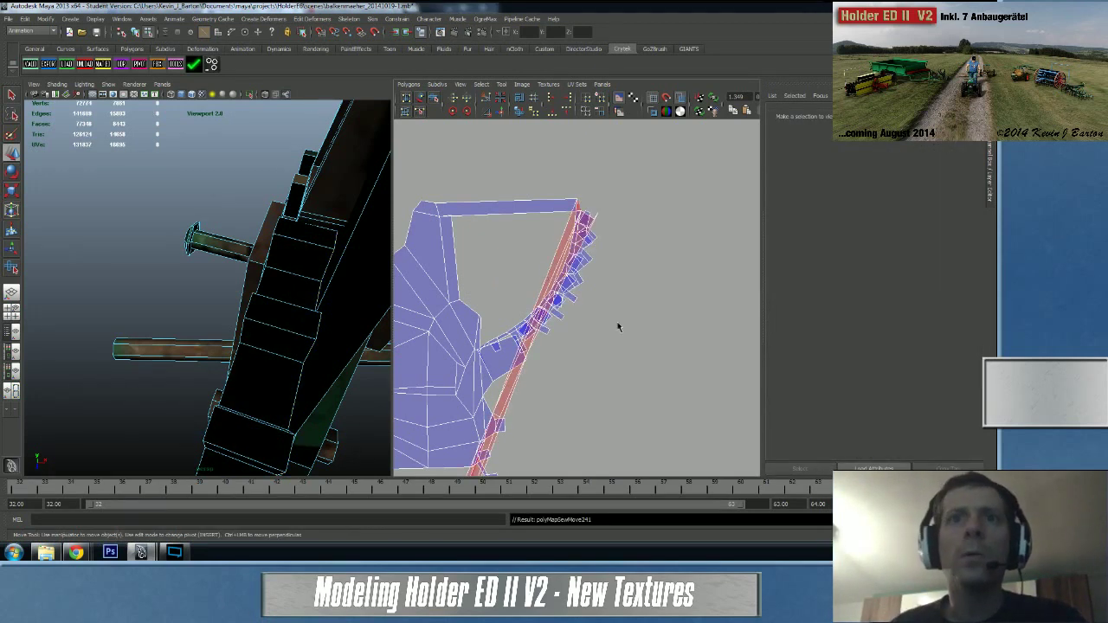
alt+right_drag(618, 327, 481, 348)
alt+middle_drag(481, 348, 489, 267)
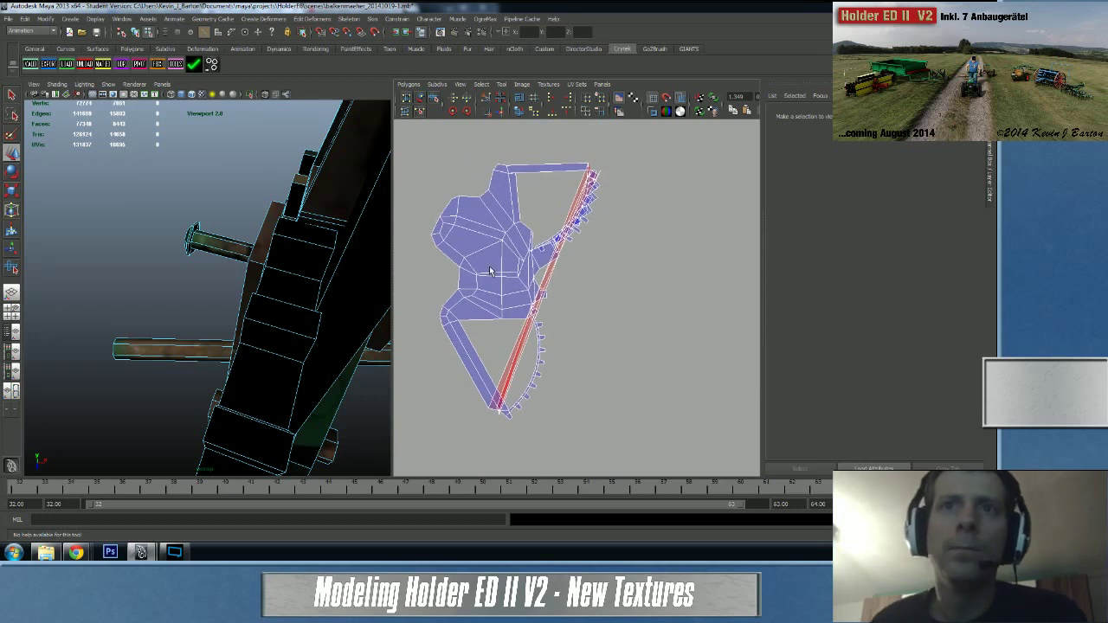
key(ctrl+z)
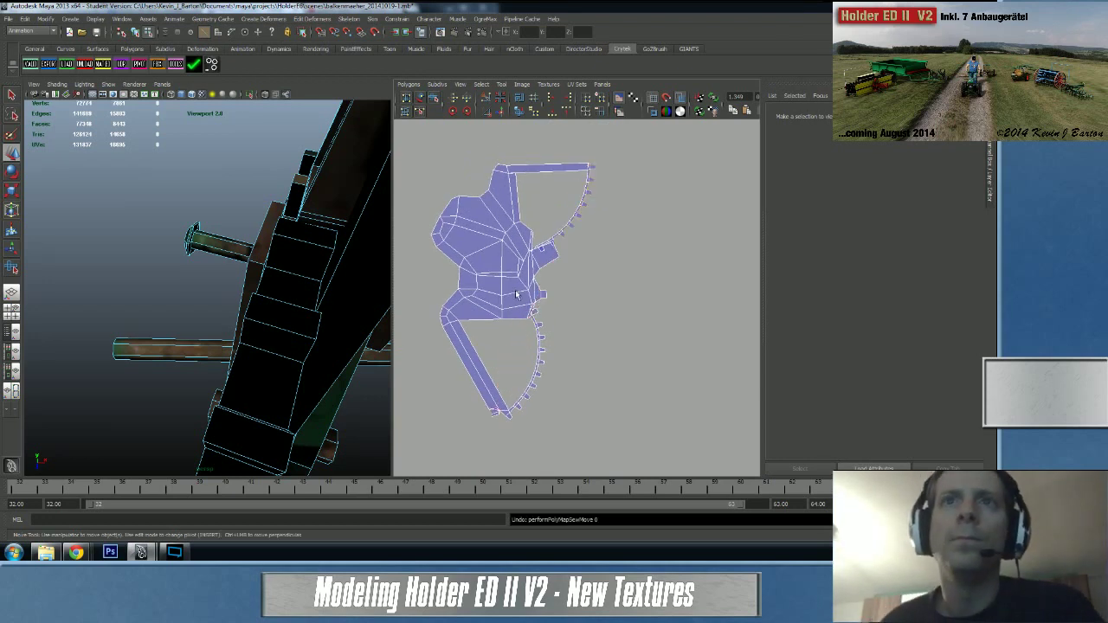
- Move and sew the separate tooth faces onto the upper toothed arc in the UV layout
alt+middle_drag(524, 341, 523, 253)
alt+right_drag(522, 305, 575, 312)
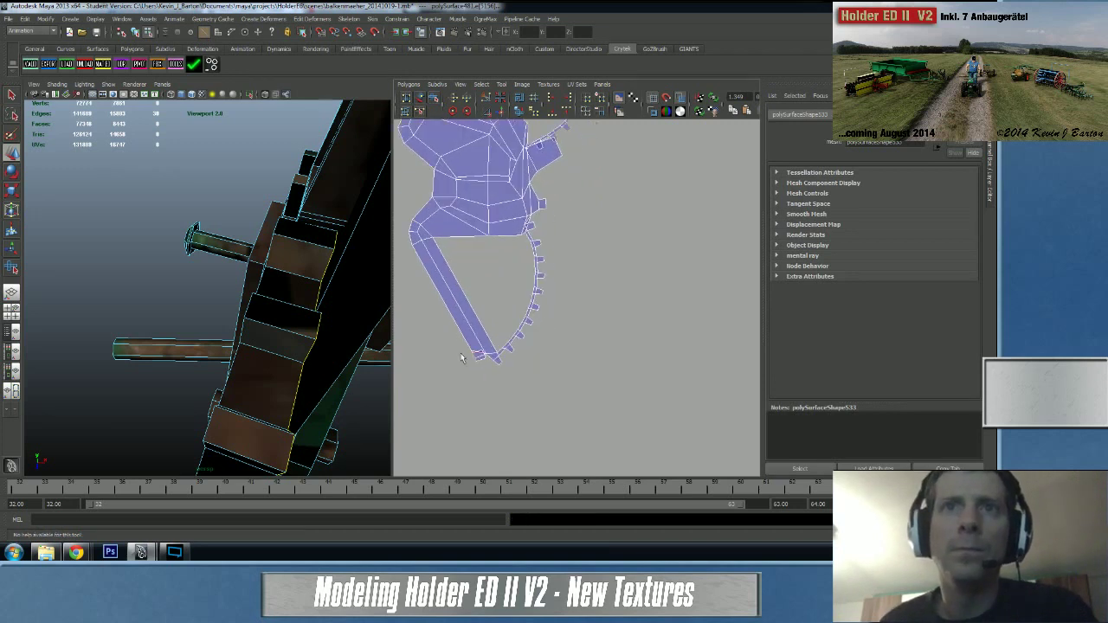
alt+middle_drag(581, 230, 609, 372)
scroll(573, 330, up, 1)
right_drag(556, 281, 565, 250)
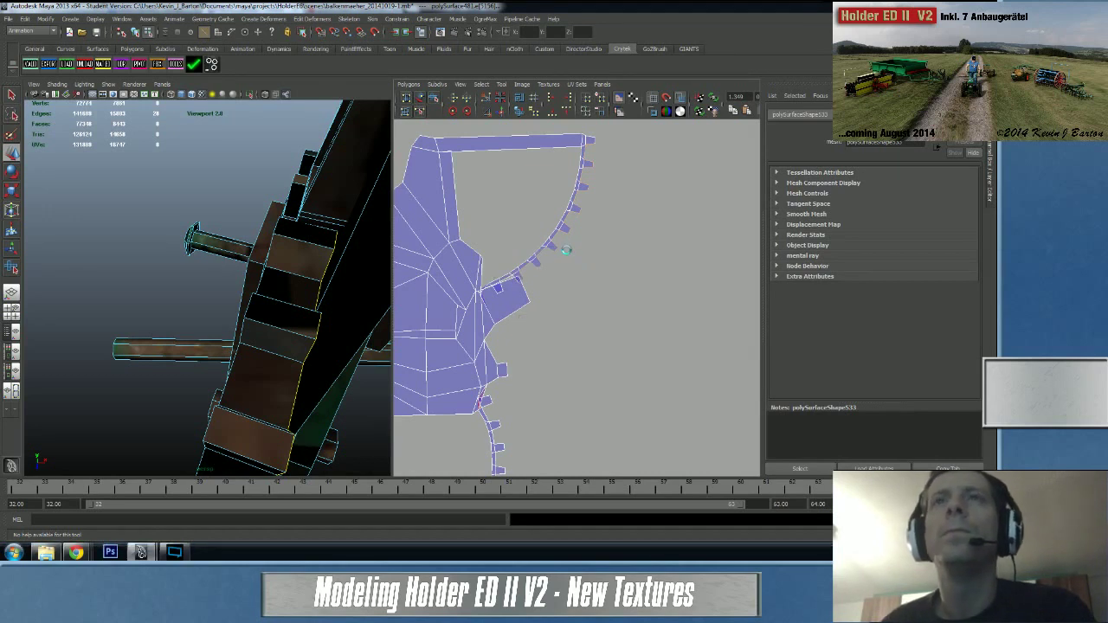
scroll(561, 273, down, 2)
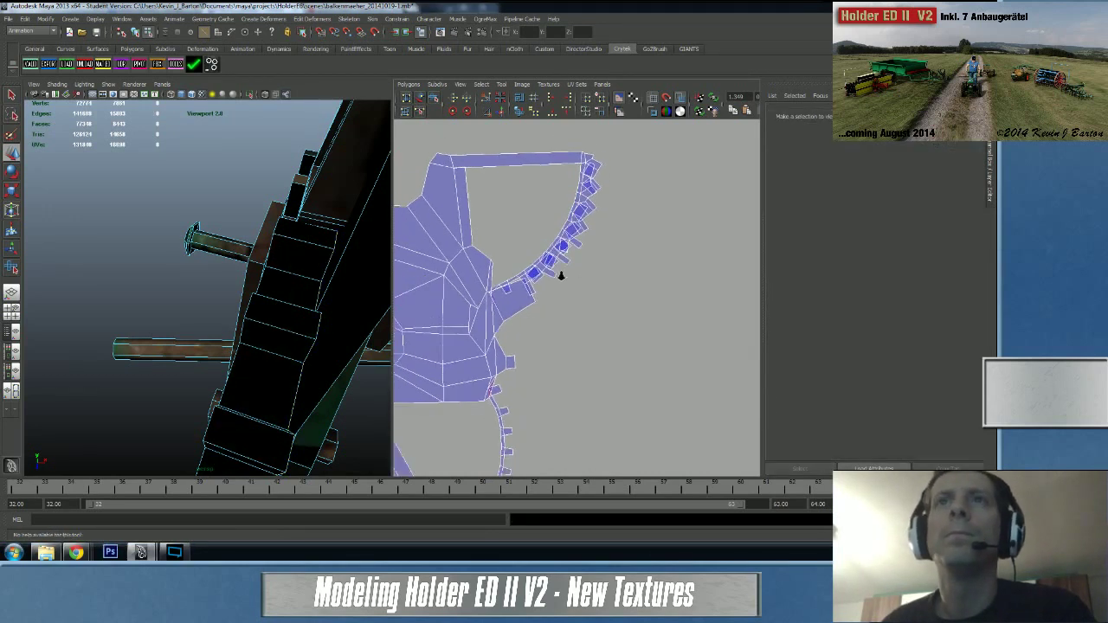
- Select the UVs of the sewn teeth along the upper arc and unfold them
alt+middle_drag(561, 273, 589, 264)
right_drag(576, 245, 591, 242)
drag(512, 154, 647, 317)
key(w)
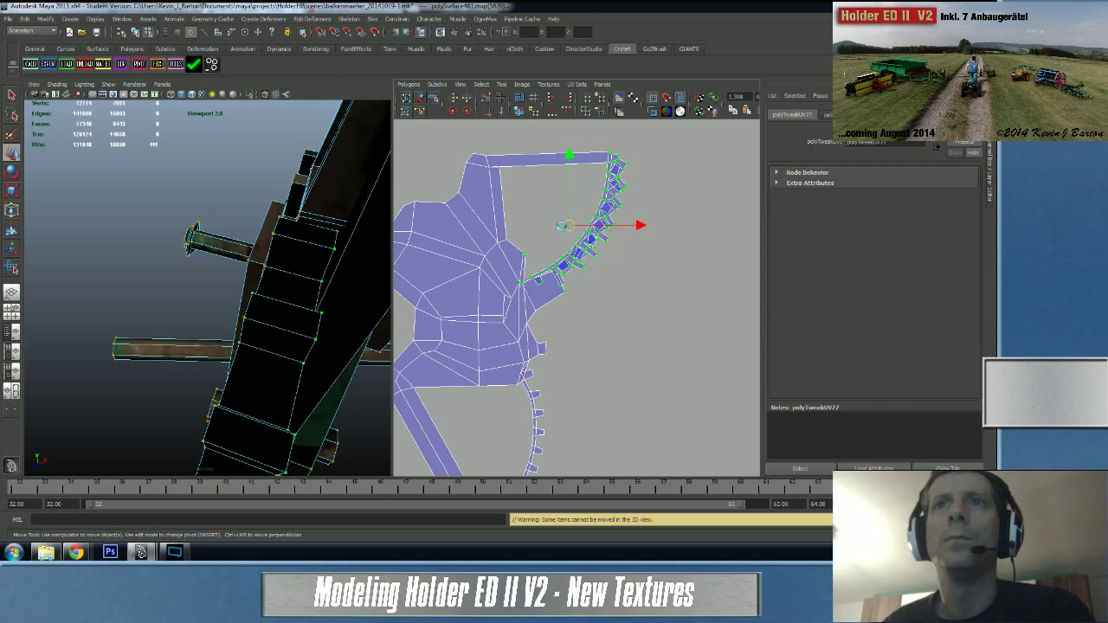
key(ctrl+u)
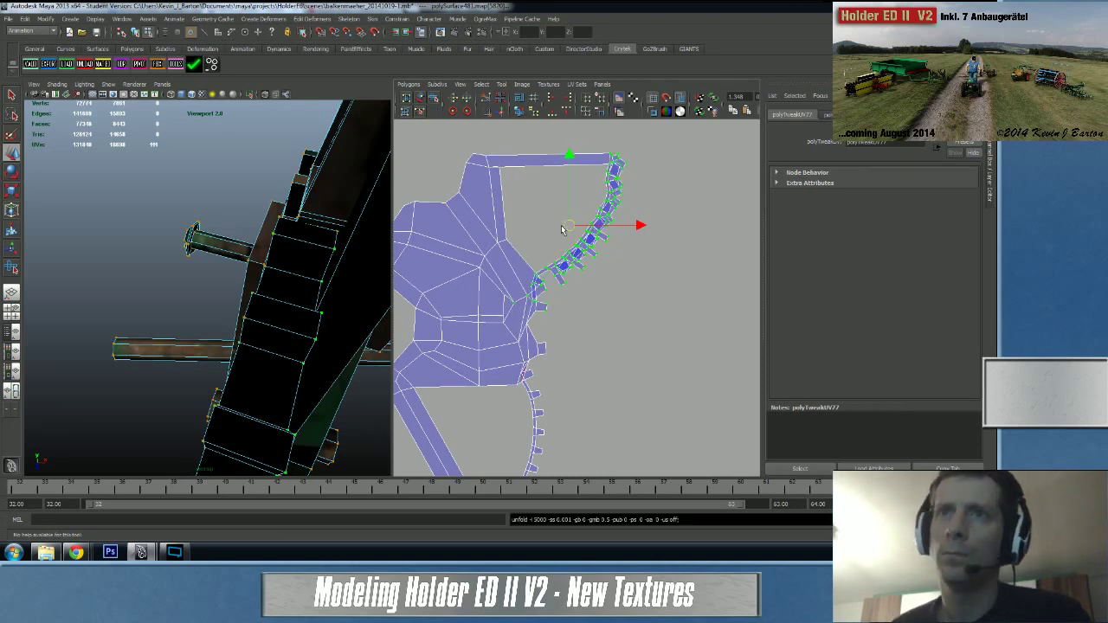
- Check the overlapping tooth UVs on the upper arc, and undo the unfold, the UV selection and the sewing
alt+right_drag(548, 255, 818, 285)
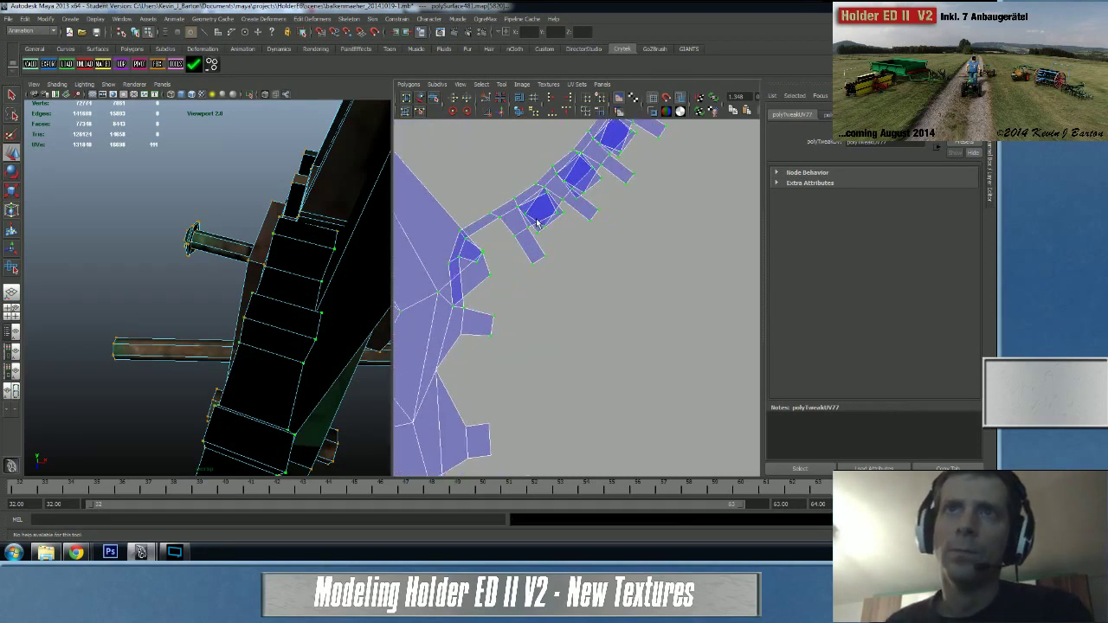
scroll(537, 226, up, 3)
alt+middle_drag(537, 227, 567, 251)
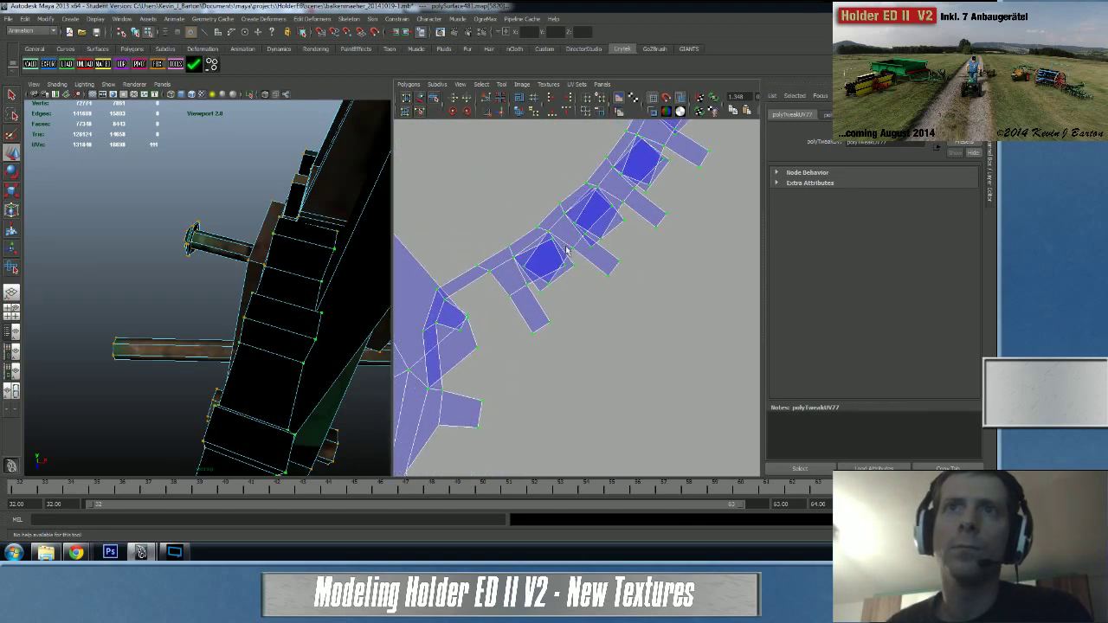
alt+drag(232, 335, 178, 342)
key(ctrl+z)
key(ctrl+z)
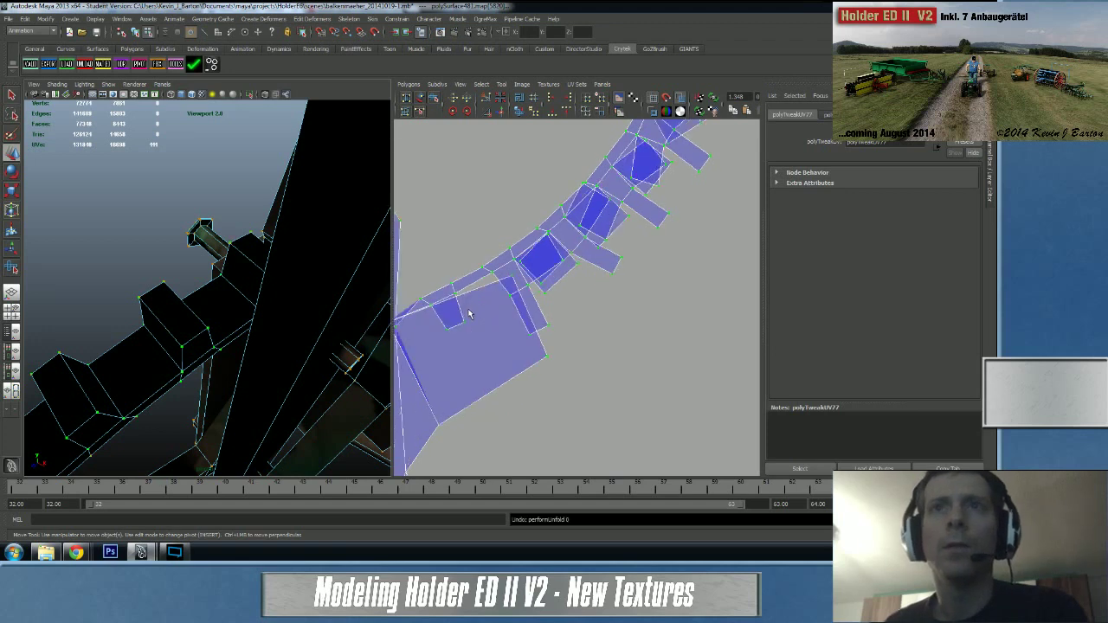
key(ctrl+z)
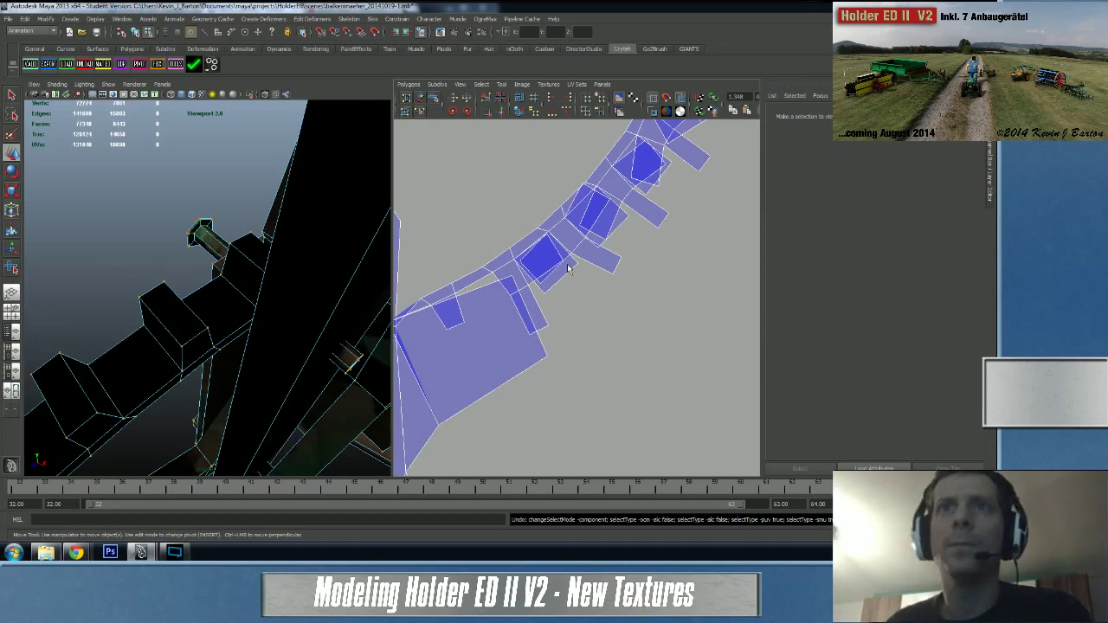
key(ctrl+z)
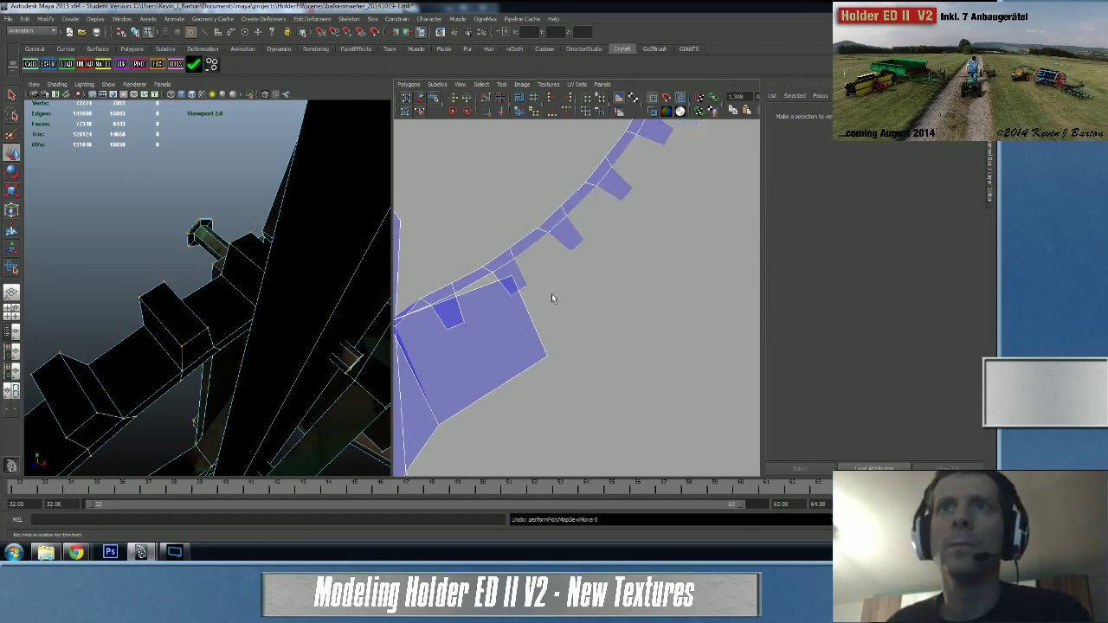
- Select an edge on one of the rim's teeth in the 3D view and extend the selection along the toothed side
alt+right_drag(576, 305, 522, 303)
alt+drag(51, 333, 207, 344)
alt+right_drag(207, 344, 223, 317)
alt+middle_drag(223, 317, 199, 315)
right_drag(152, 328, 152, 315)
click(151, 319)
ctrl+right_drag(307, 279, 236, 320)
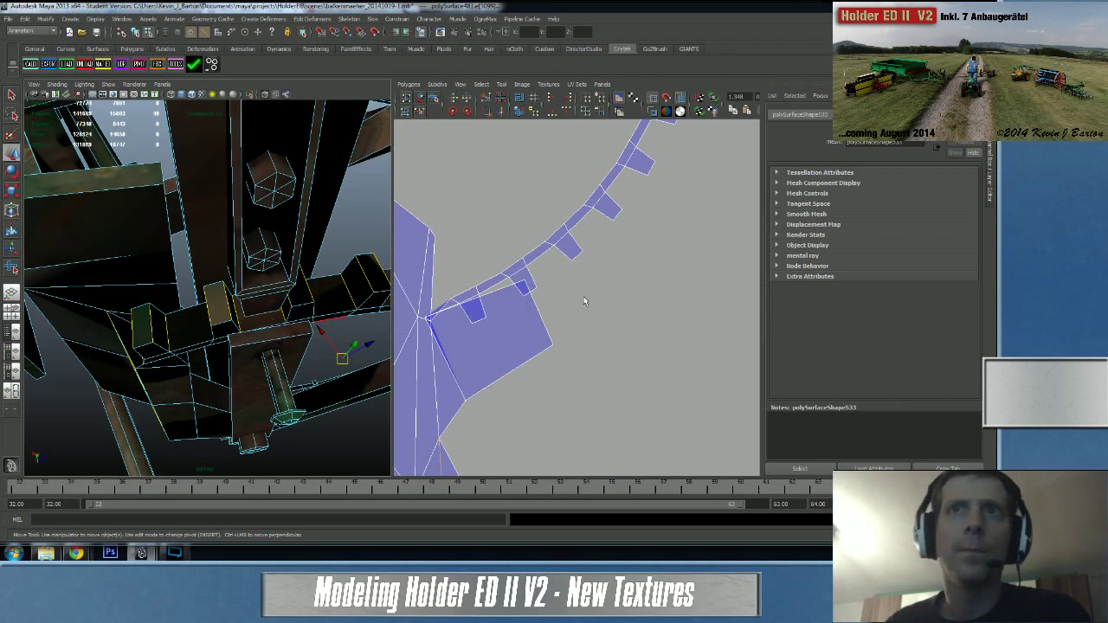
- Try to move and sew the selected tooth edges, inspect the resulting long strips, and undo the sewing
right_drag(620, 296, 620, 272)
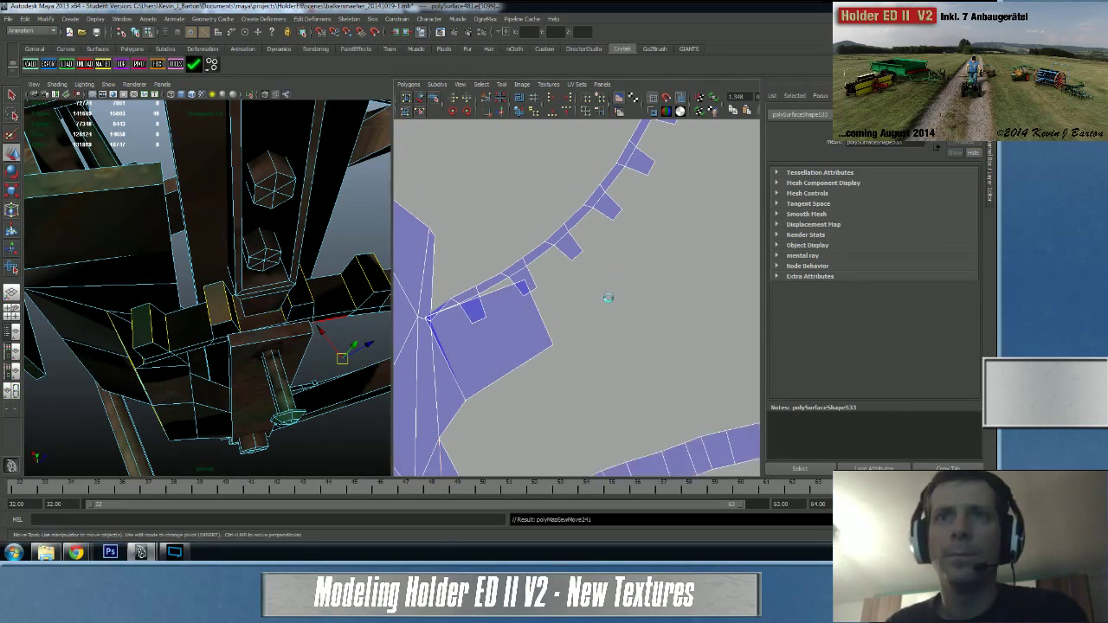
scroll(528, 333, down, 2)
alt+middle_drag(578, 330, 429, 316)
scroll(586, 322, down, 1)
alt+middle_drag(502, 318, 554, 223)
alt+middle_drag(558, 284, 585, 244)
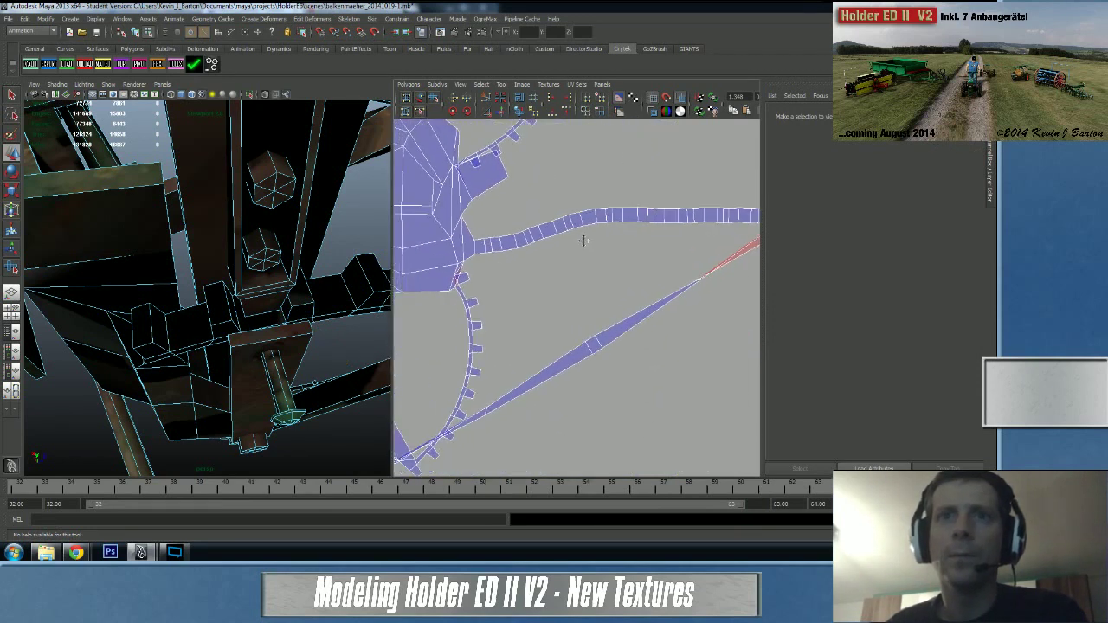
scroll(594, 272, down, 2)
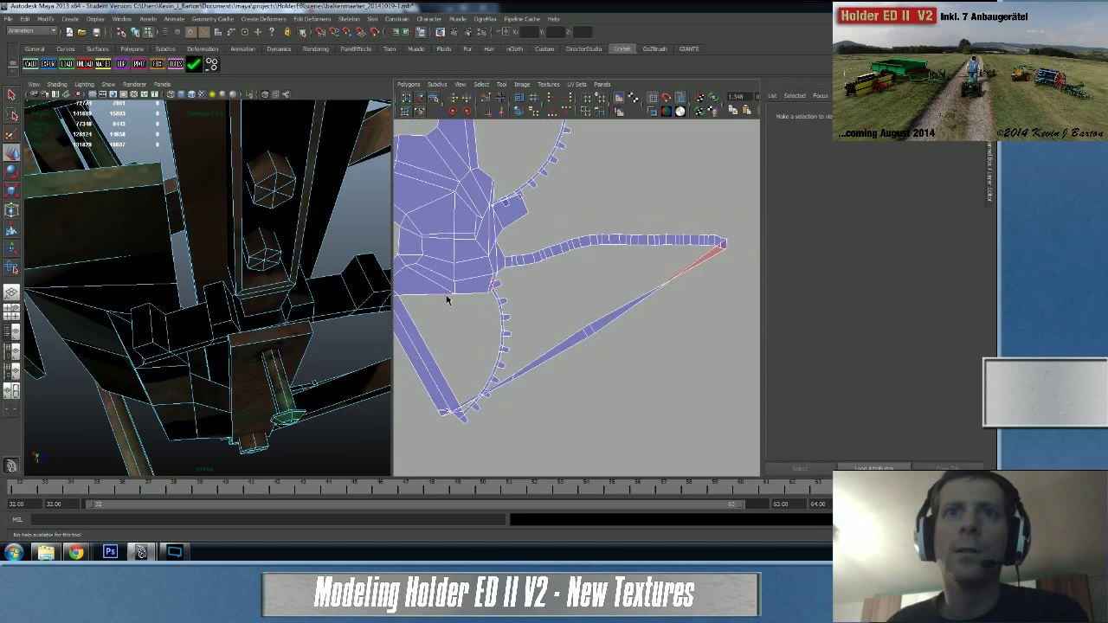
alt+middle_drag(447, 299, 468, 256)
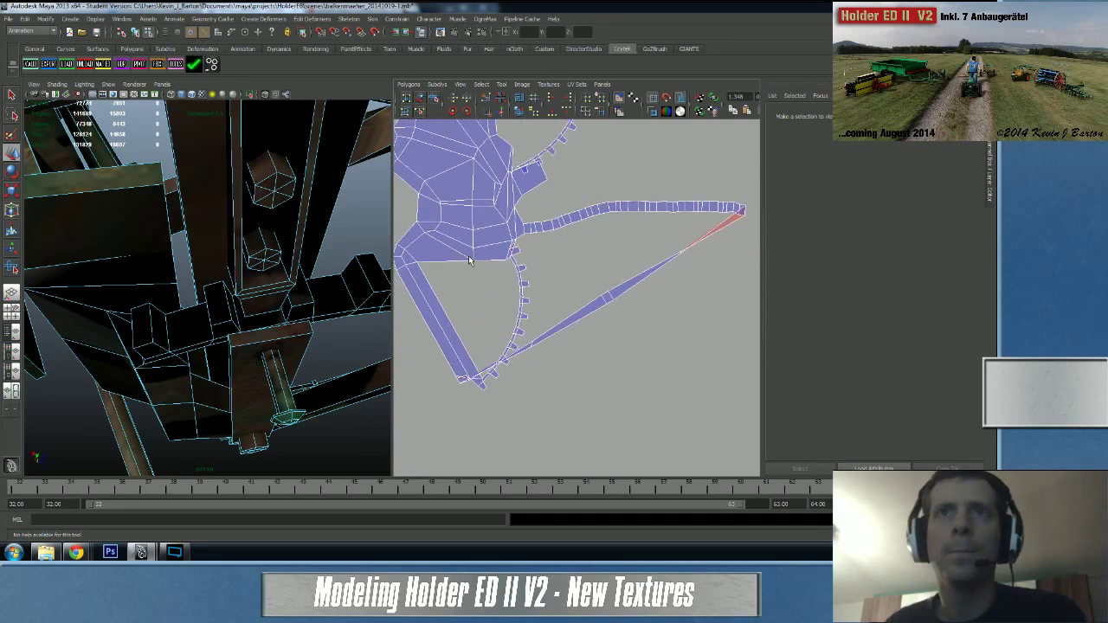
key(ctrl+z)
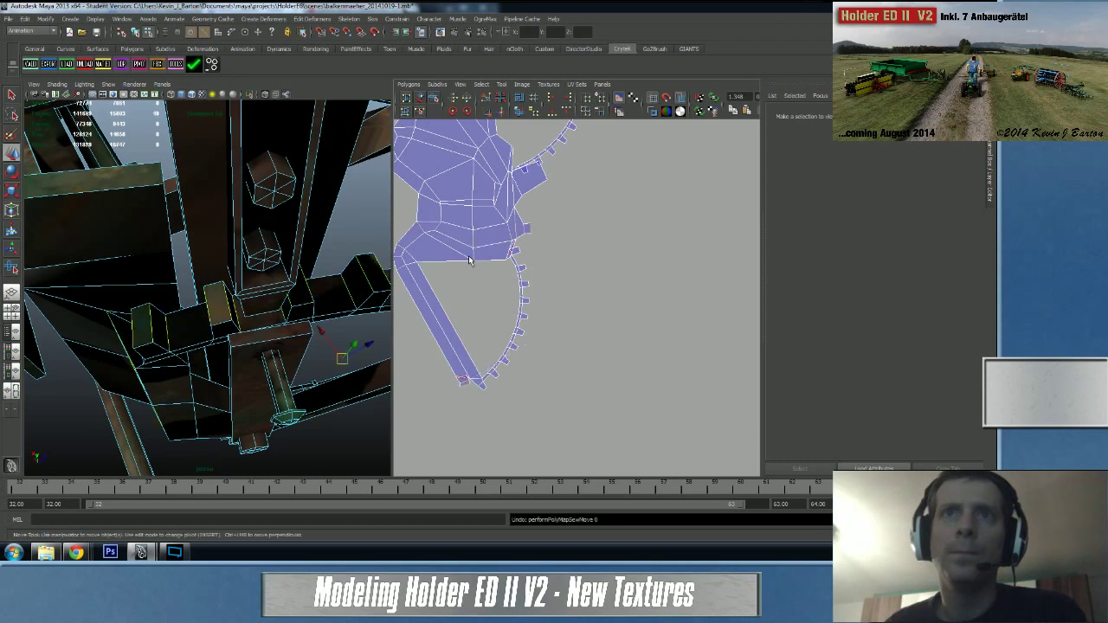
- Deselect the edges around the plate's lower side and lower arm, and move and sew the remaining tooth edges
alt+middle_drag(469, 257, 521, 265)
ctrl+drag(468, 298, 444, 253)
ctrl+drag(460, 213, 534, 273)
ctrl+drag(493, 358, 539, 419)
alt+middle_drag(561, 261, 499, 393)
shift+right_click(596, 337)
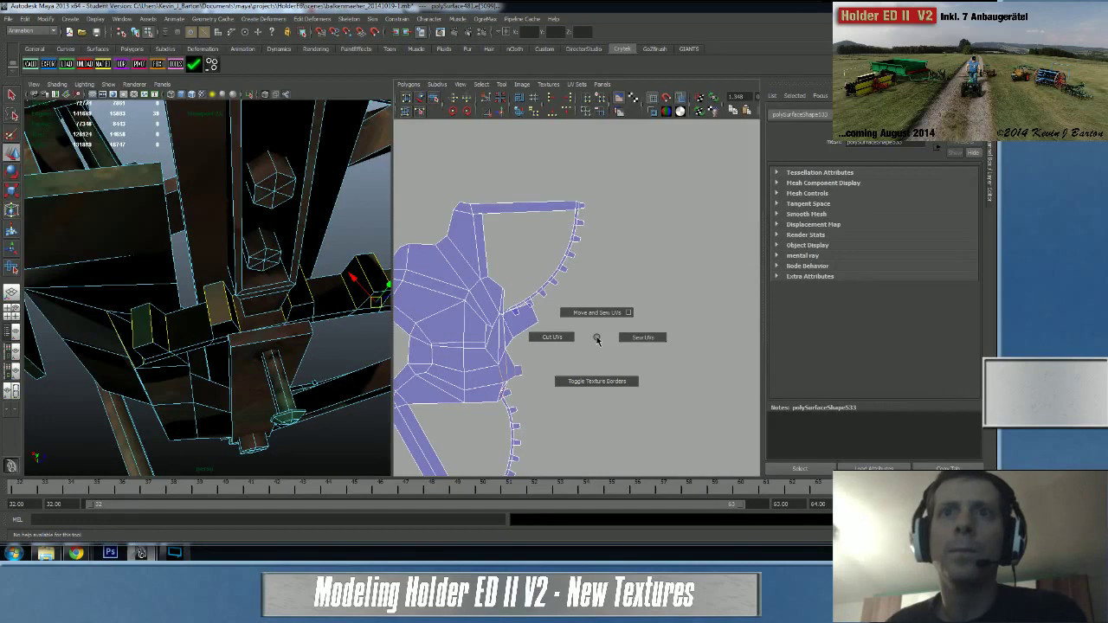
shift+right_drag(596, 337, 599, 317)
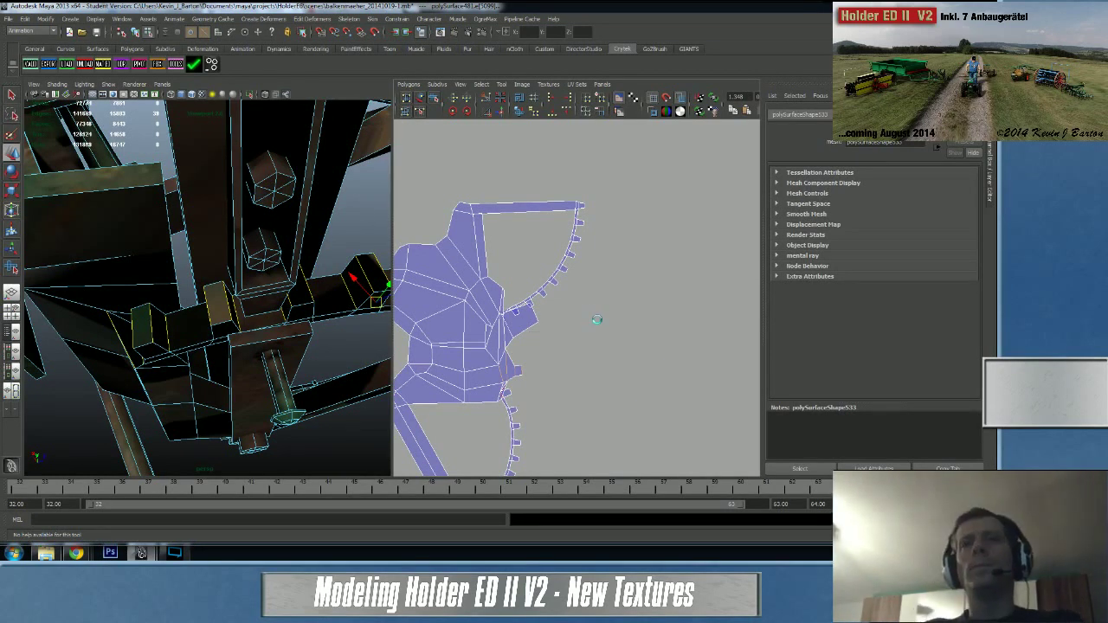
- Select an edge of the small detached UV strip away from the quadrant shell and move and sew it
alt+middle_drag(669, 321, 623, 243)
alt+right_drag(600, 276, 326, 301)
alt+middle_drag(444, 278, 425, 309)
alt+right_drag(425, 309, 770, 353)
alt+middle_drag(528, 294, 631, 317)
right_drag(448, 241, 453, 218)
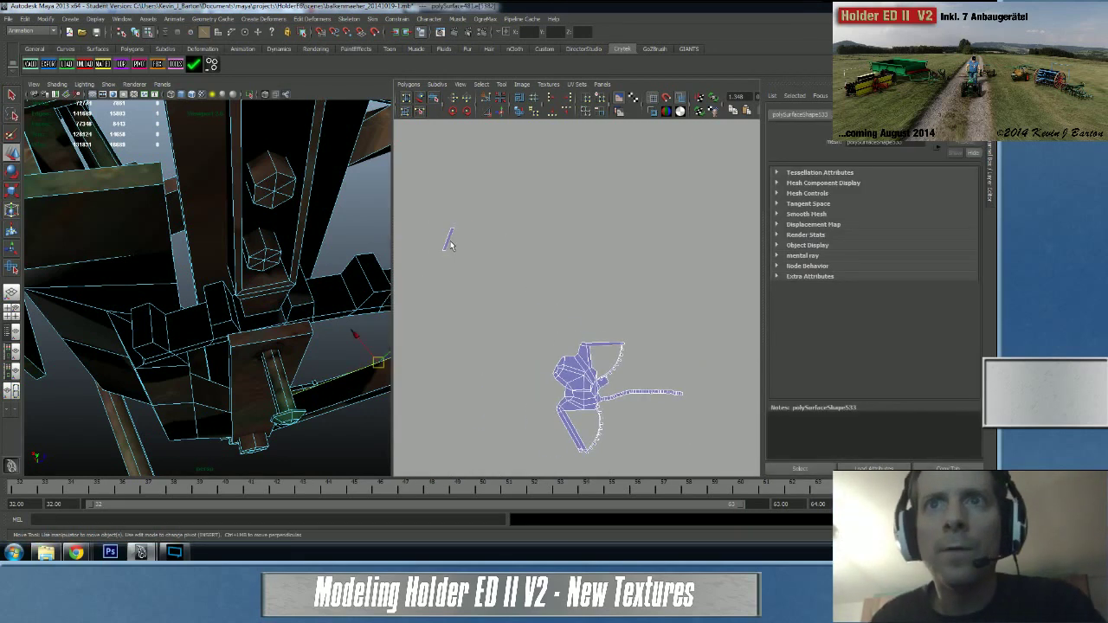
right_drag(496, 311, 499, 297)
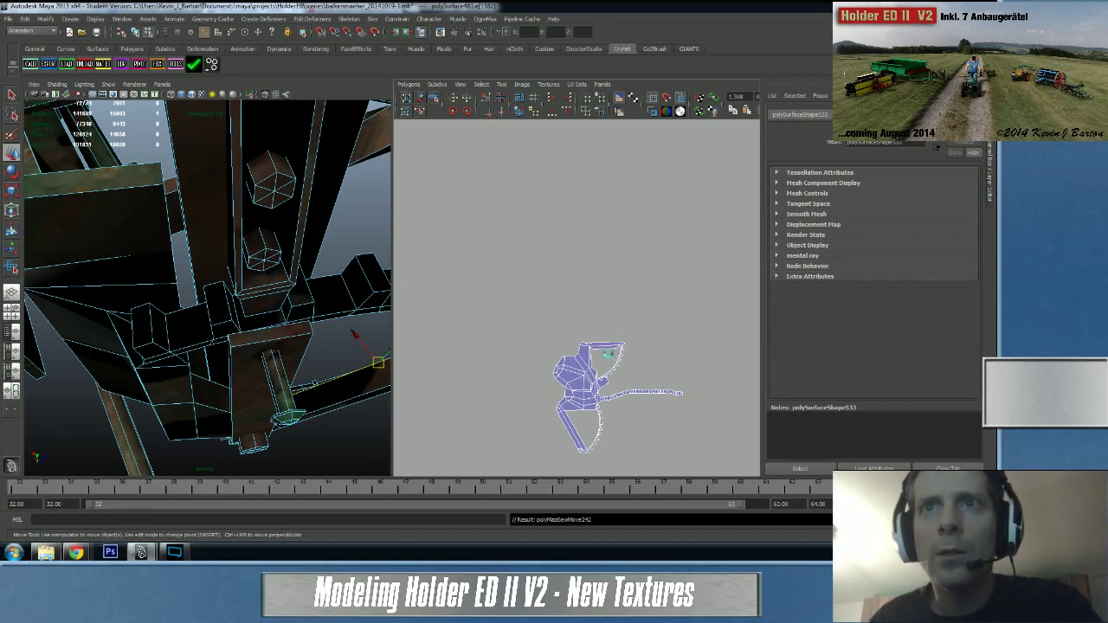
- Select all UVs of the detached ladder-like strip on the texture area and move them beside the quadrant shell's lower toothed rim
alt+middle_drag(496, 307, 602, 306)
alt+right_drag(601, 306, 459, 312)
scroll(459, 312, down, 3)
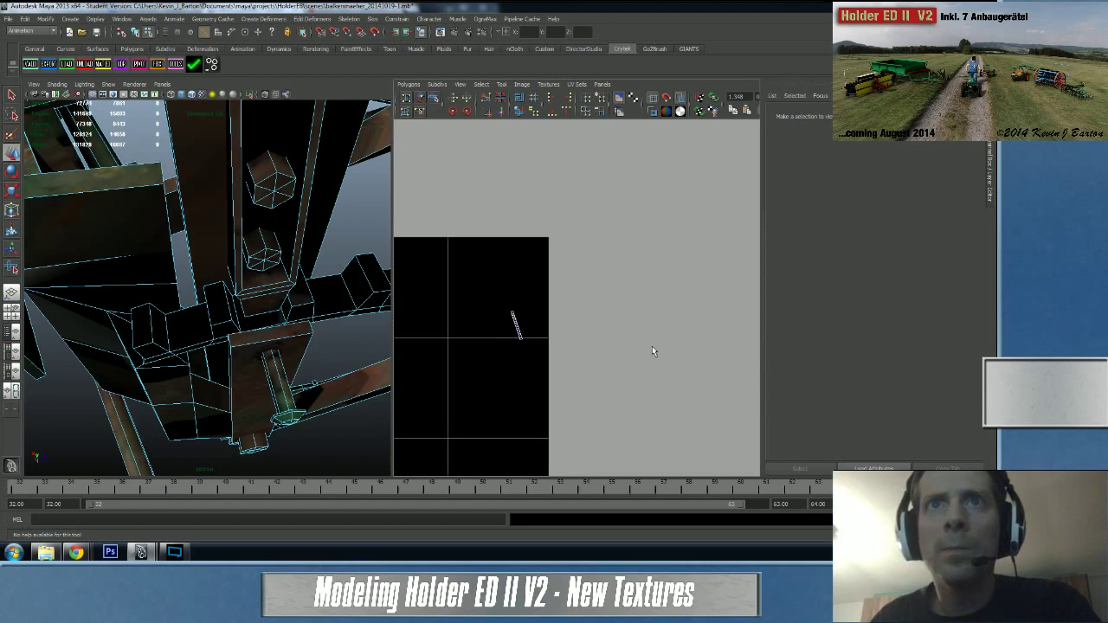
alt+right_drag(519, 333, 735, 350)
alt+middle_drag(522, 338, 606, 309)
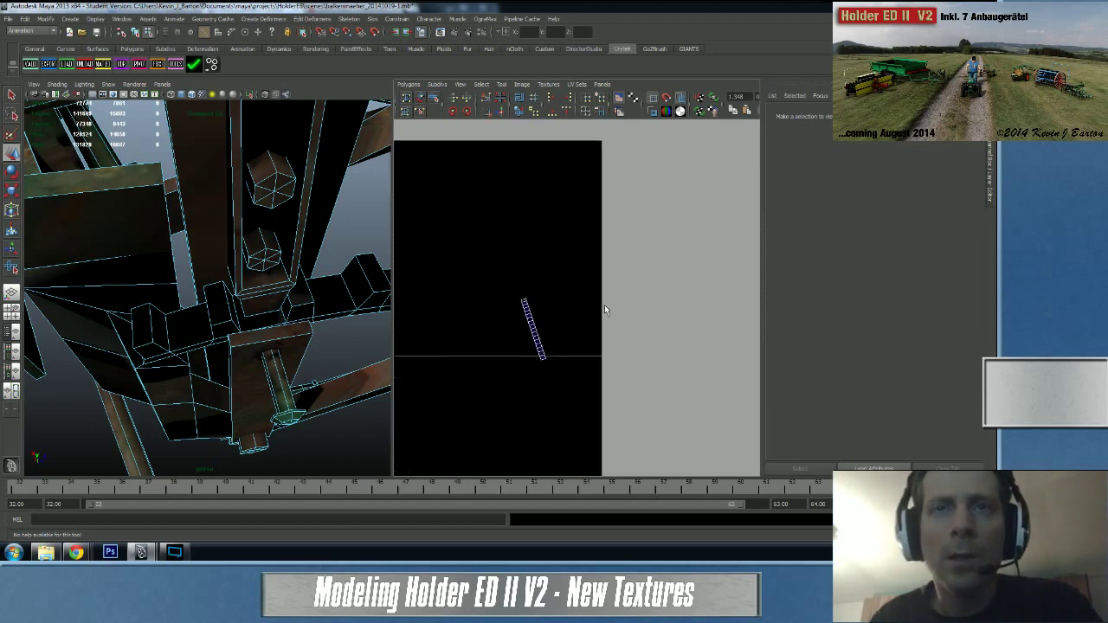
alt+right_drag(606, 309, 691, 337)
drag(444, 283, 524, 409)
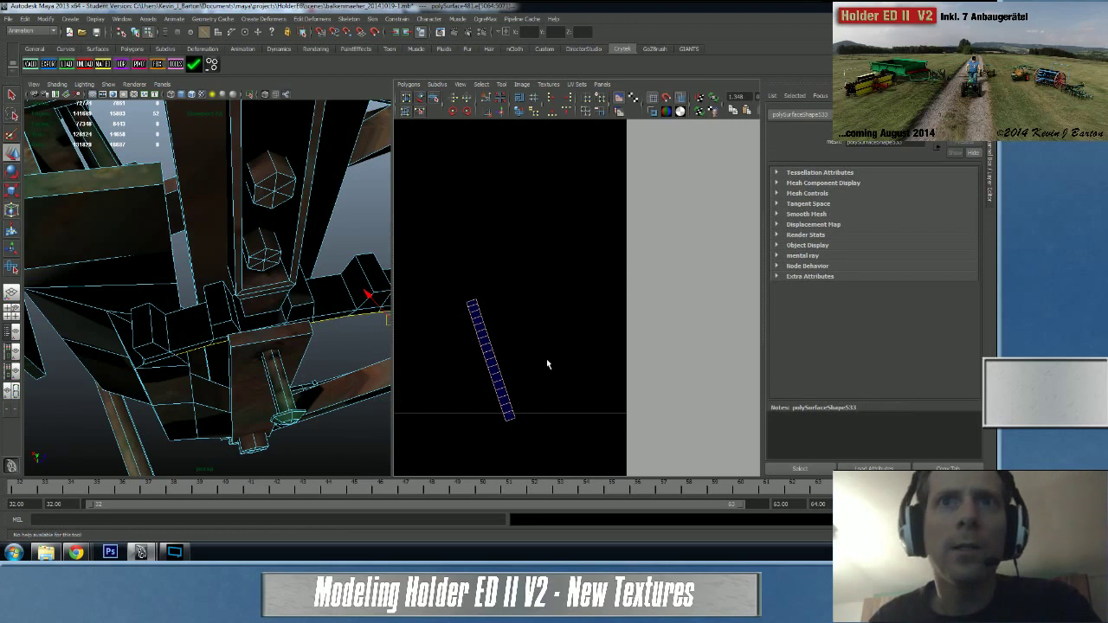
alt+right_drag(570, 358, 460, 336)
alt+right_drag(601, 350, 343, 327)
alt+middle_drag(546, 321, 337, 278)
alt+right_drag(572, 298, 331, 302)
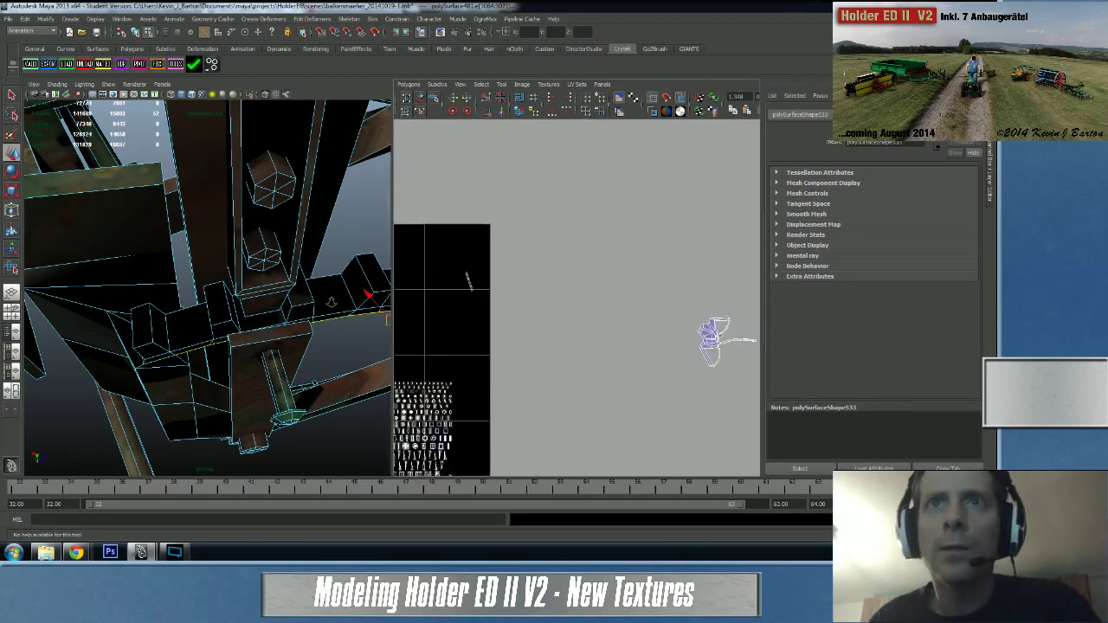
scroll(511, 289, up, 2)
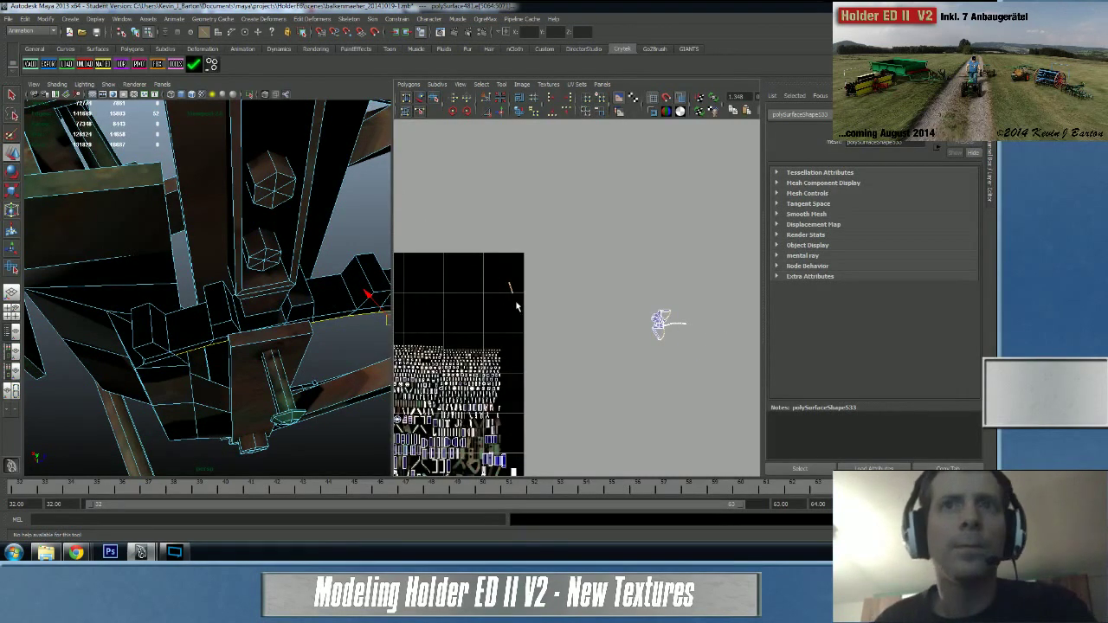
key(w)
middle_click(664, 318)
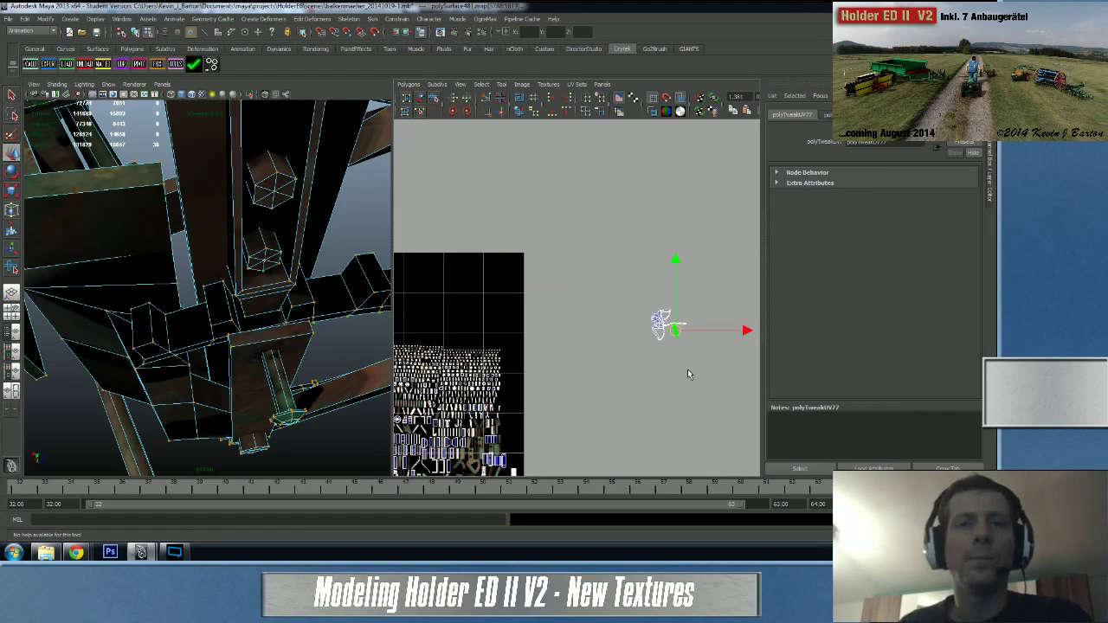
- Select an edge of the lower toothed rim next to the plate in the UV layout to locate it on the model
key(f)
alt+right_drag(620, 333, 505, 330)
alt+middle_drag(507, 330, 568, 342)
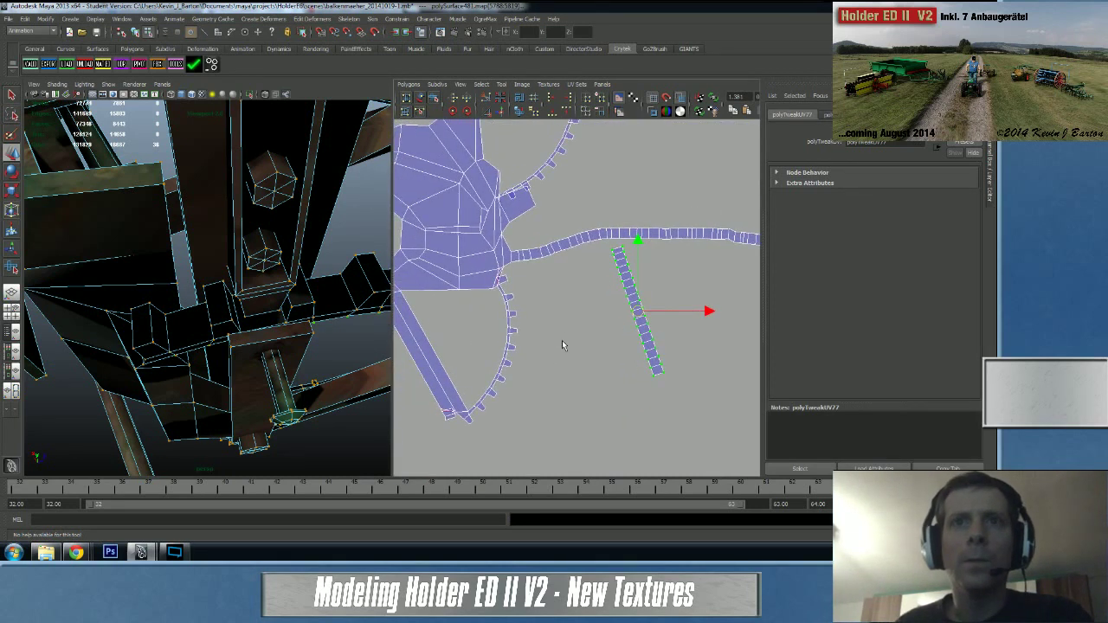
right_drag(510, 338, 514, 321)
click(503, 298)
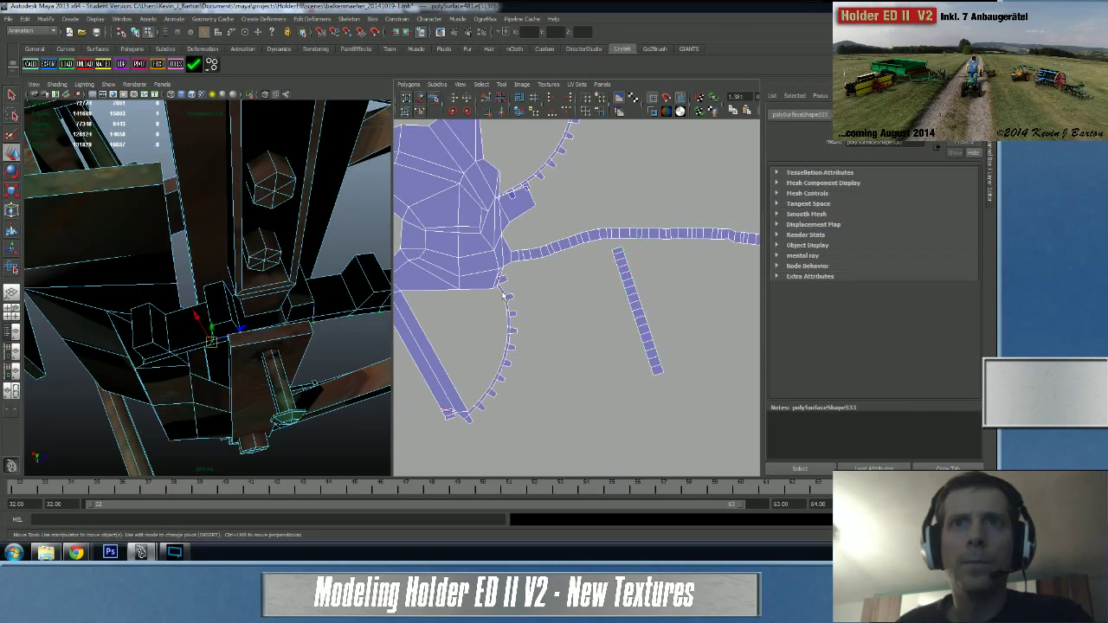
alt+right_drag(491, 338, 672, 373)
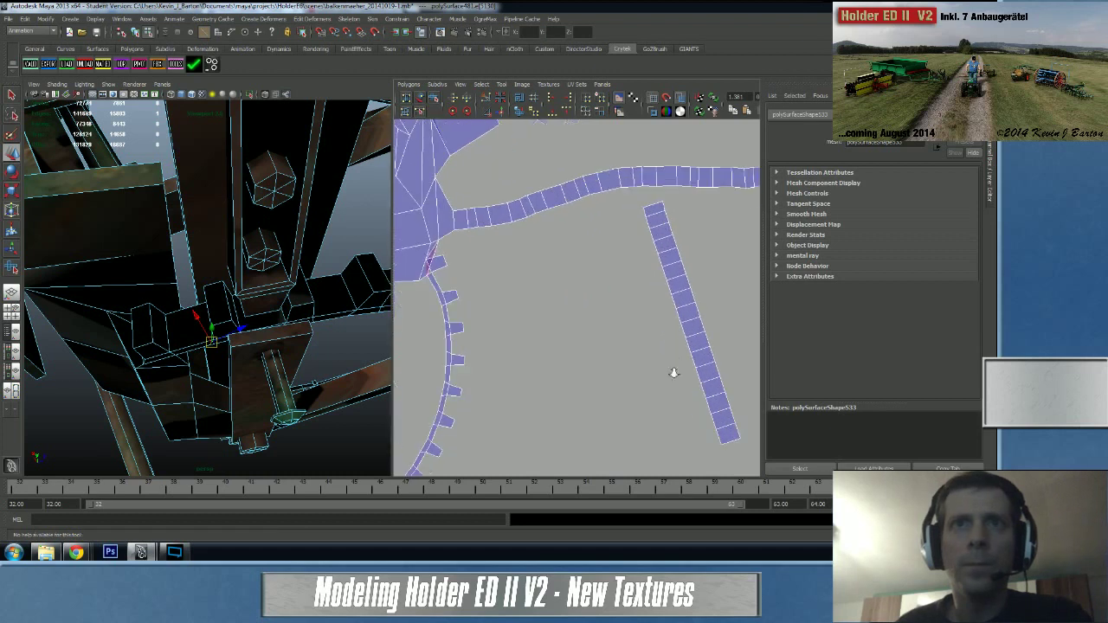
alt+middle_drag(554, 329, 668, 315)
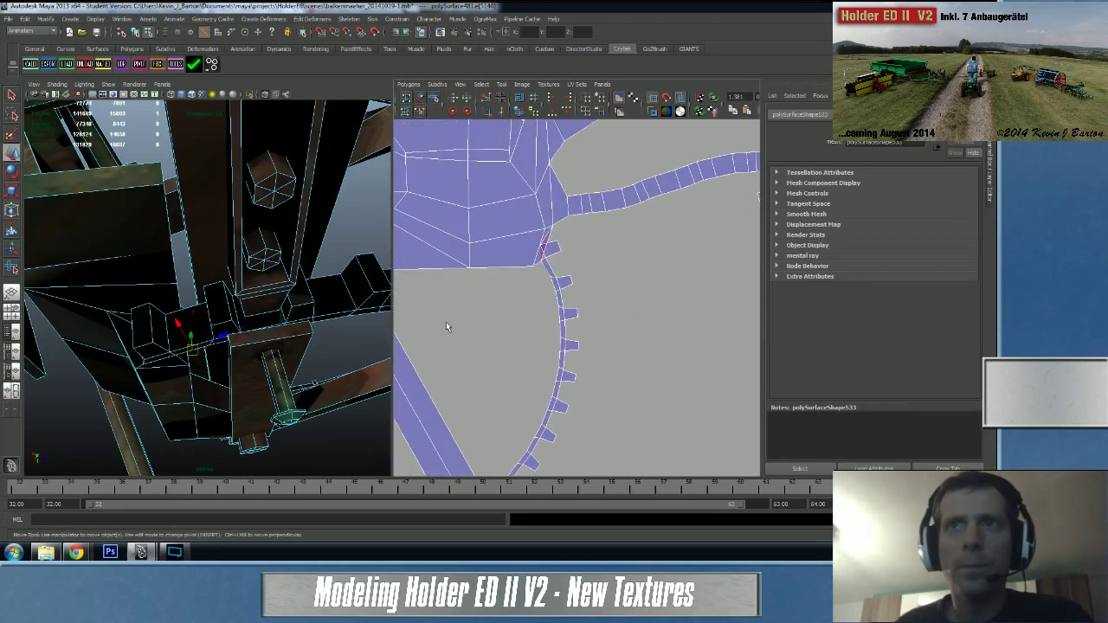
- Select the full edge loop along the rim below the teeth in the 3D view and move and sew the detached strip to it
scroll(638, 343, down, 3)
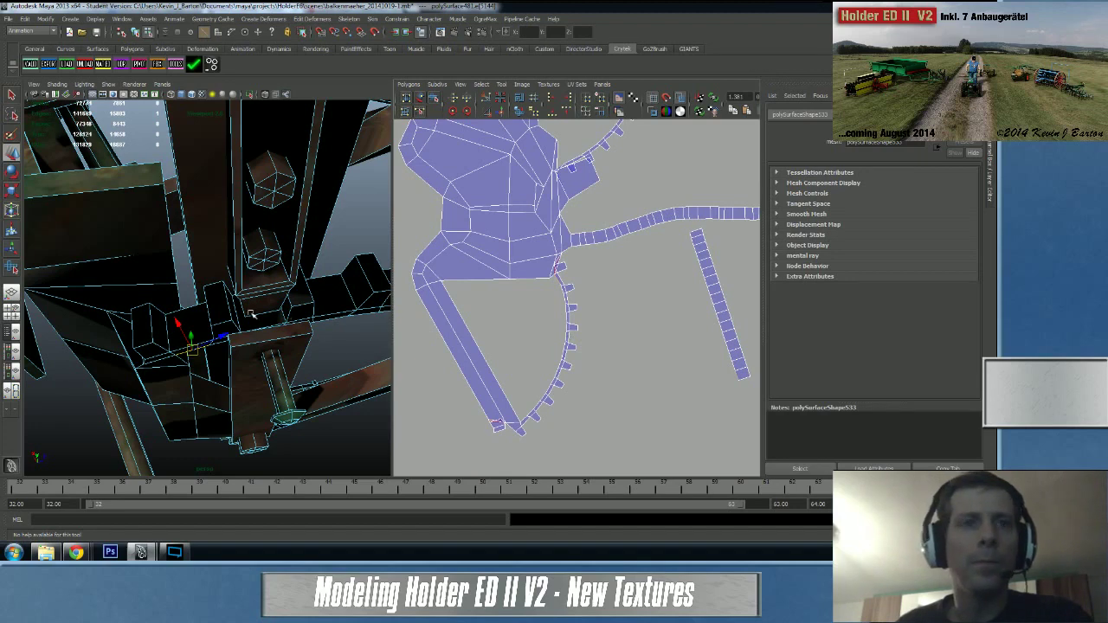
key(f)
alt+right_drag(325, 341, 278, 337)
scroll(278, 337, up, 6)
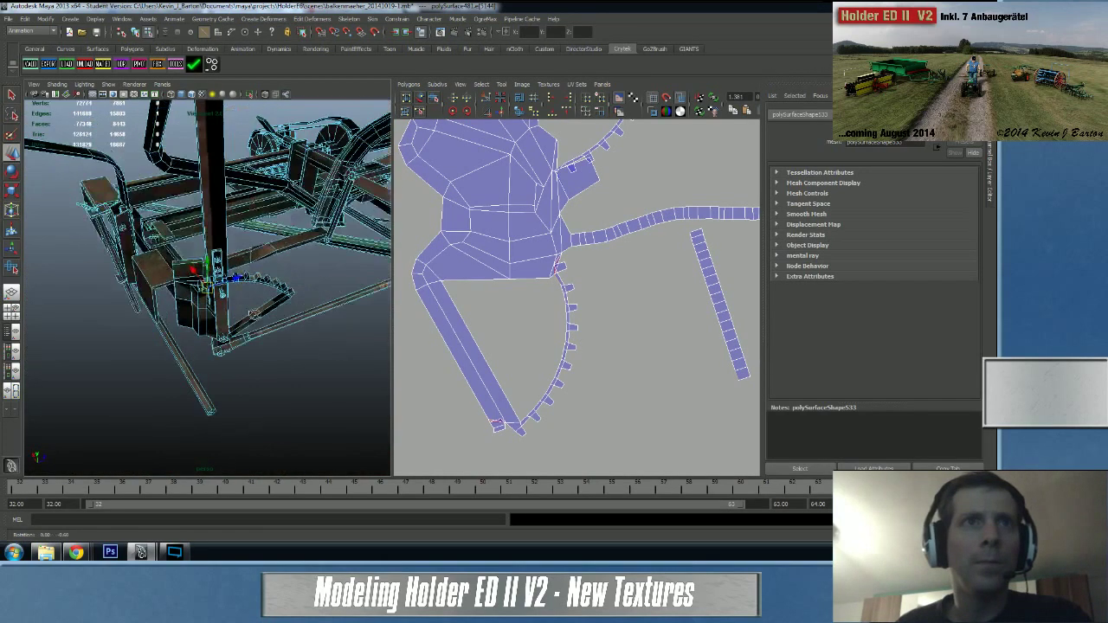
scroll(263, 334, up, 4)
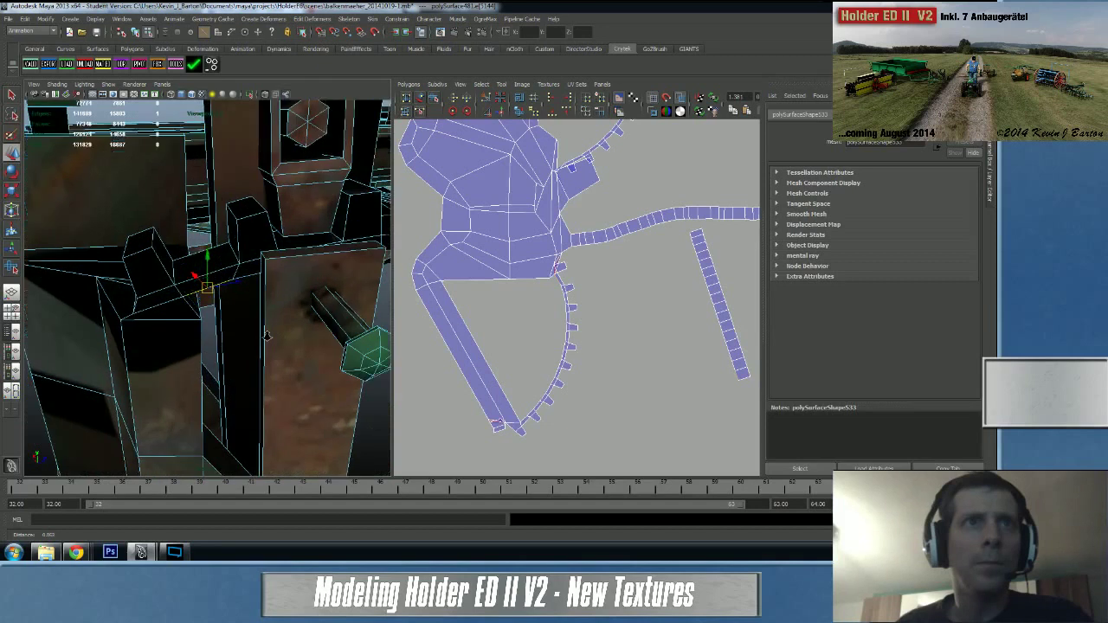
double_click(187, 295)
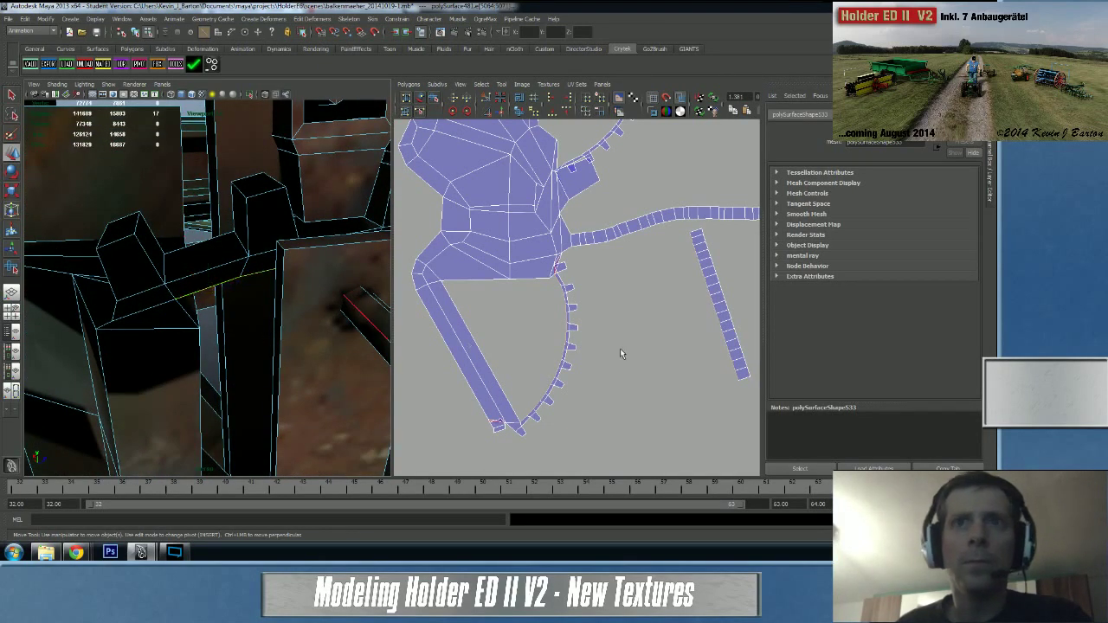
shift+right_drag(648, 349, 645, 329)
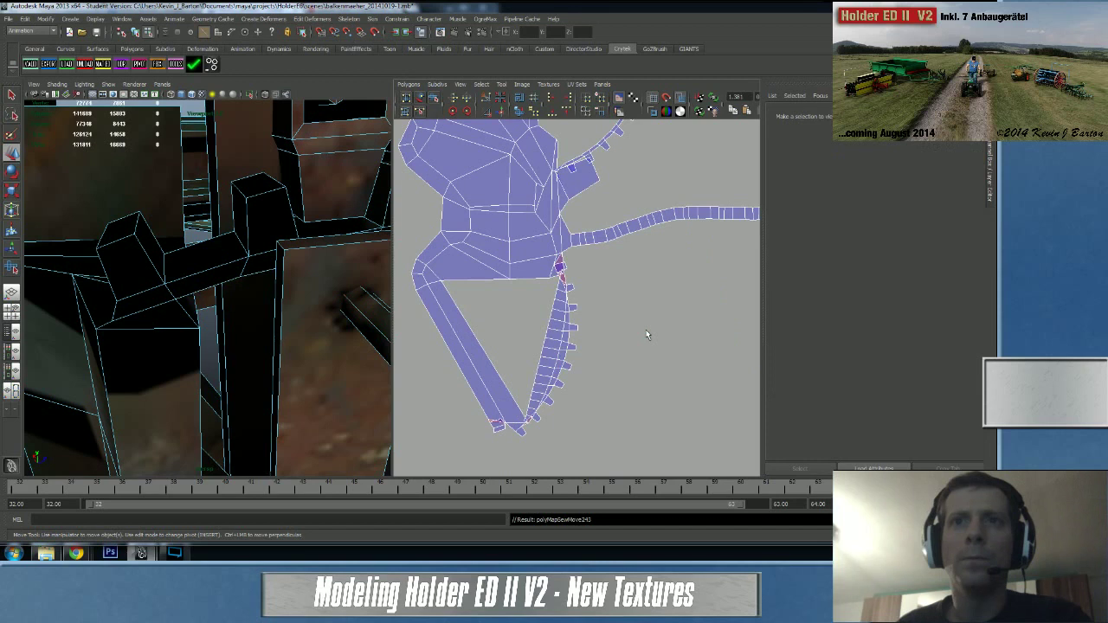
- Try to unfold all UVs of the quadrant shell at once and undo the result
alt+right_drag(646, 333, 403, 339)
right_drag(516, 287, 536, 288)
alt+right_drag(714, 316, 518, 318)
drag(477, 181, 727, 389)
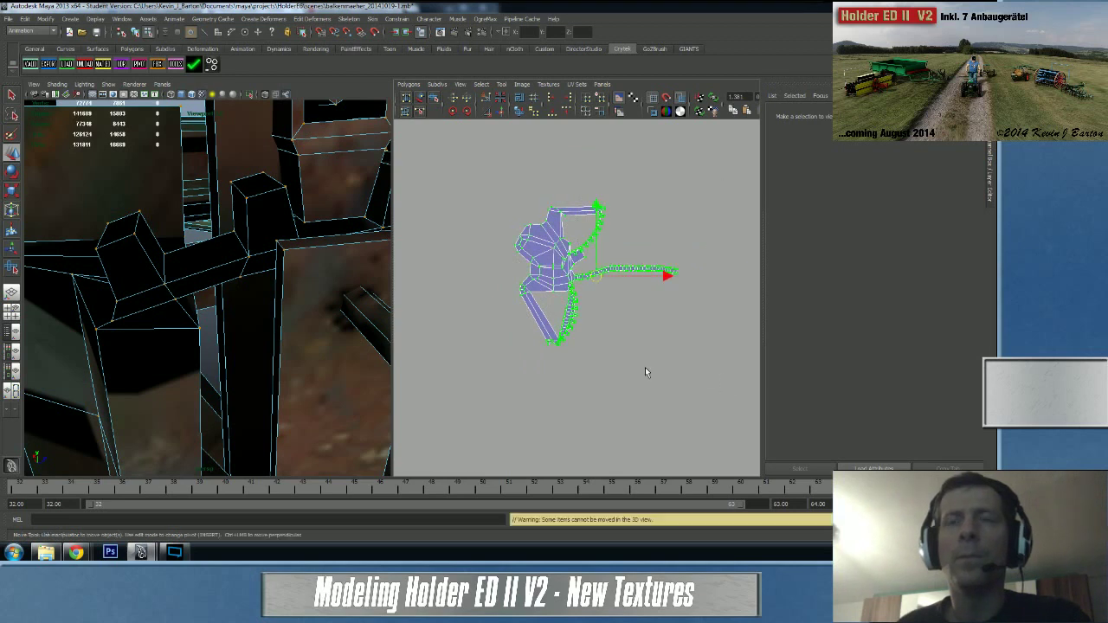
click(518, 112)
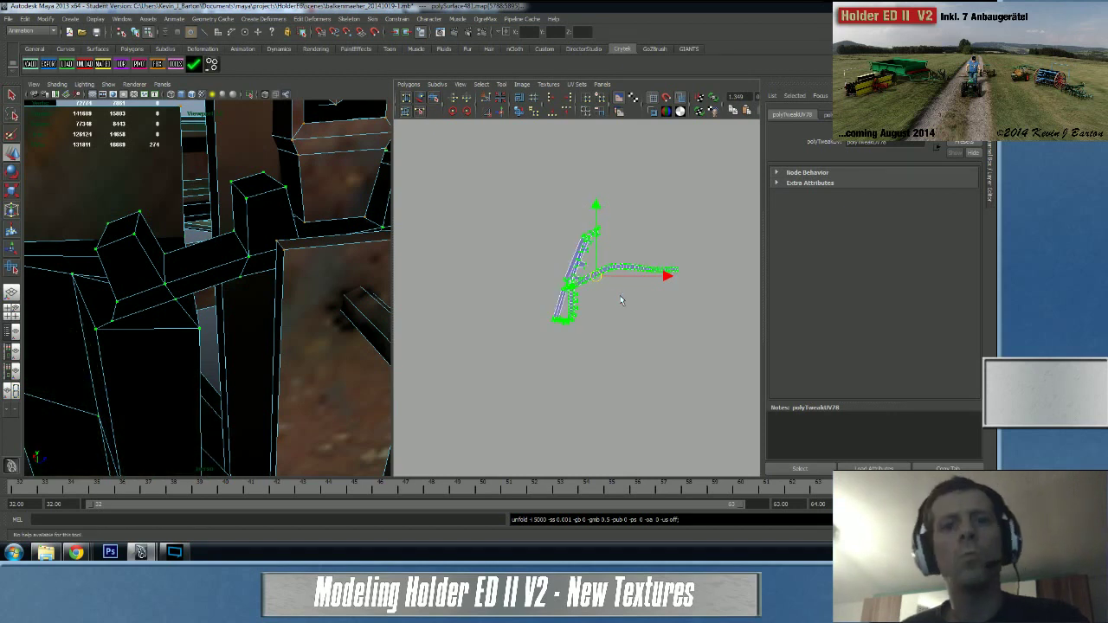
scroll(545, 341, up, 5)
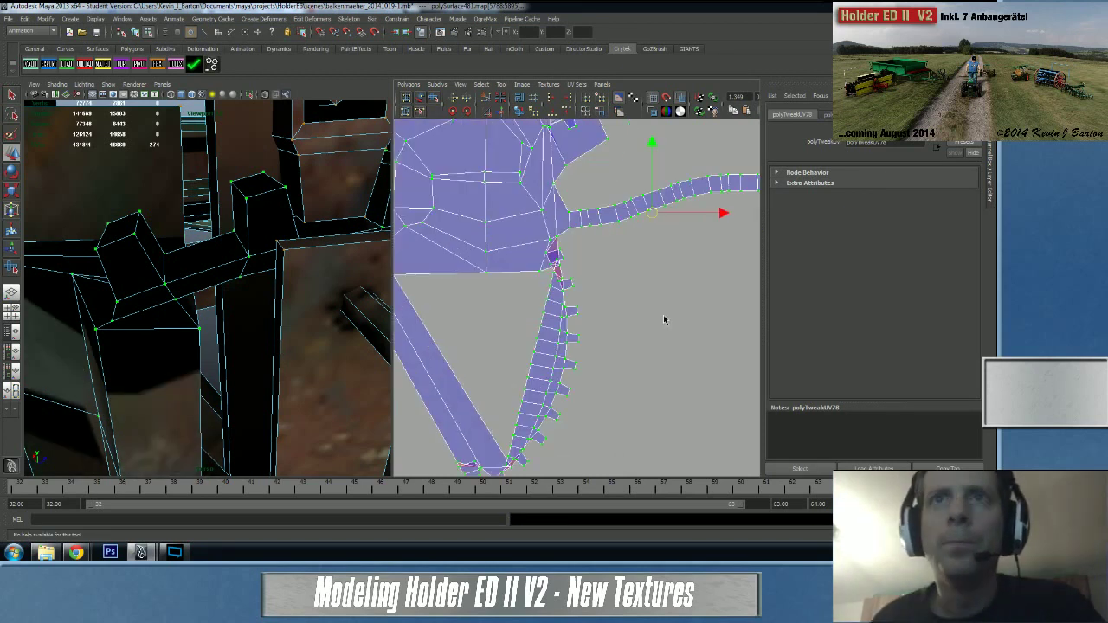
- Select the UVs of the shell's lower arm and lower toothed rim, including the newly sewn strip, and unfold them
alt+middle_drag(665, 320, 695, 254)
alt+right_drag(695, 254, 563, 279)
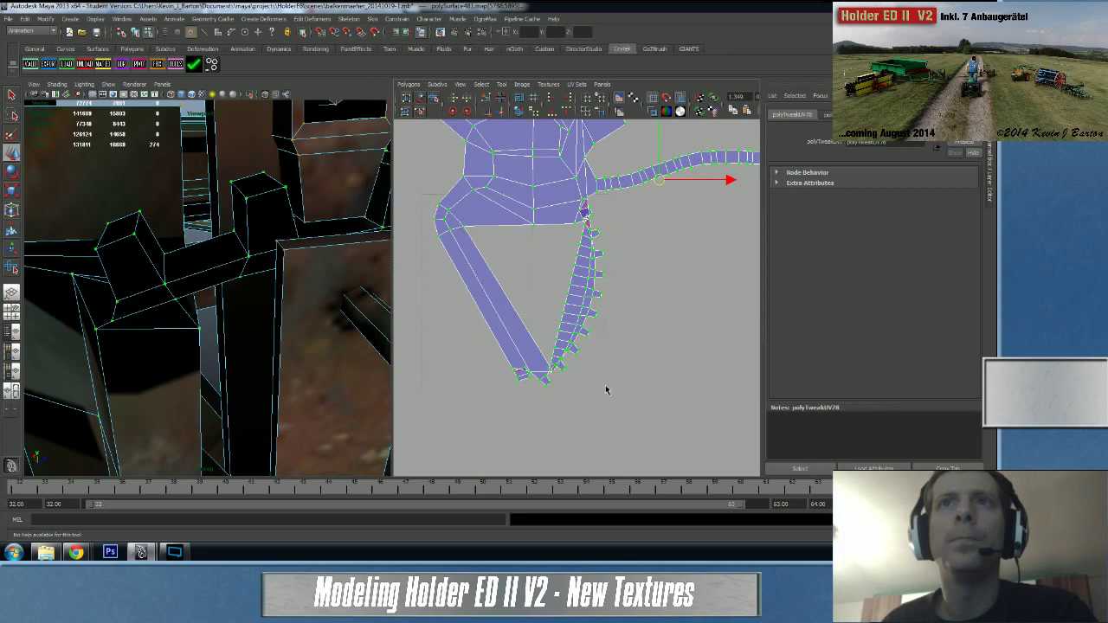
drag(606, 390, 617, 400)
click(519, 112)
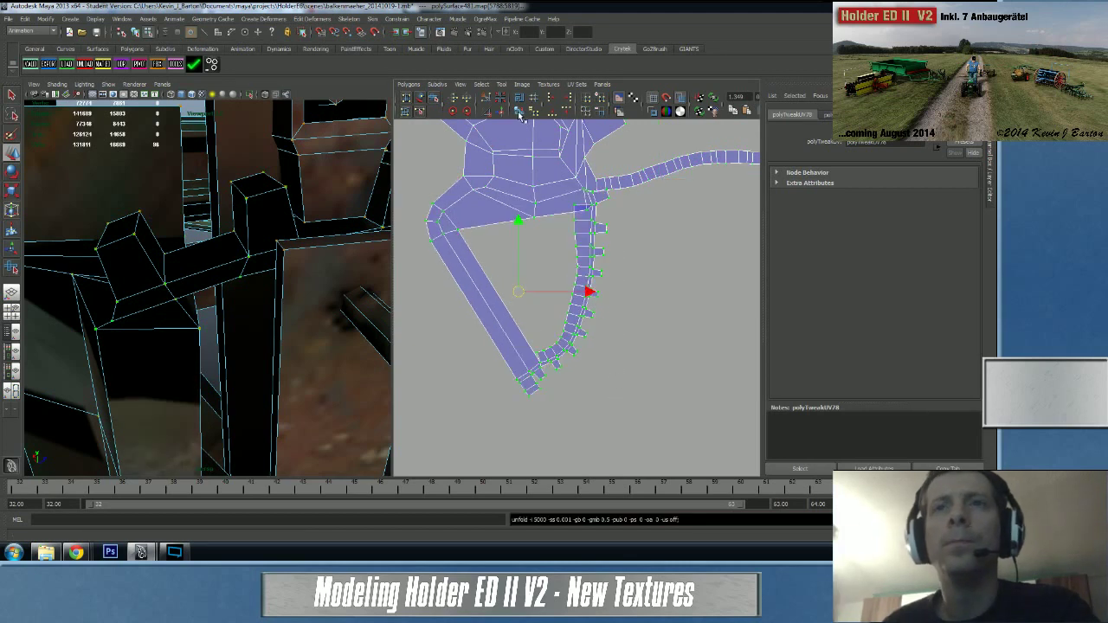
- Select the UVs where the toothed rims and long strip meet the plate and unfold that area repeatedly
alt+middle_drag(574, 205, 597, 308)
alt+right_drag(627, 300, 600, 293)
drag(586, 199, 650, 258)
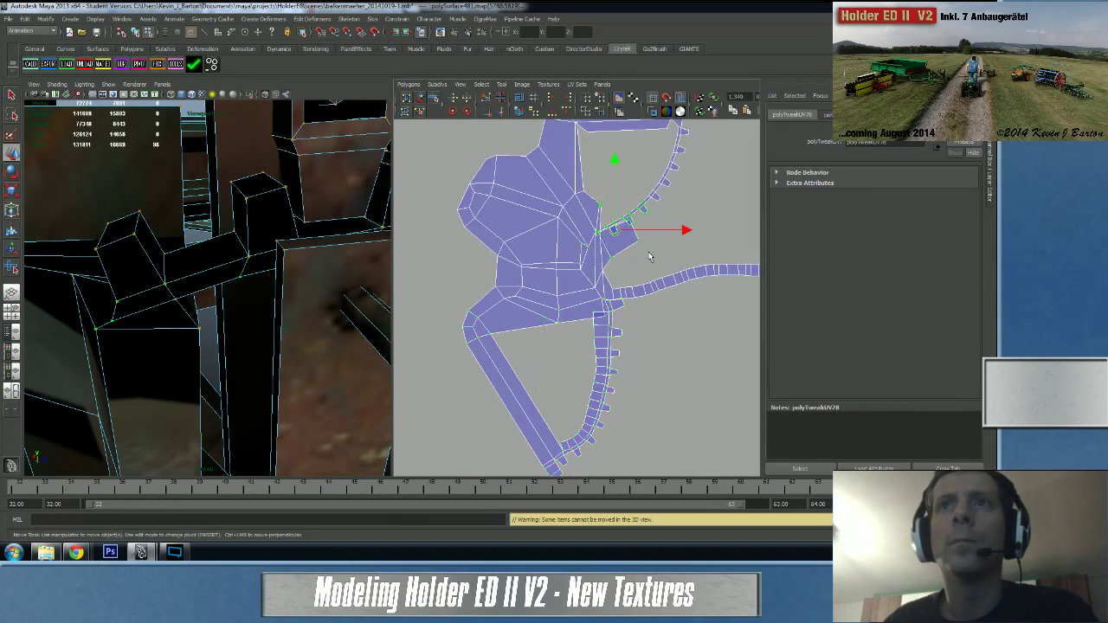
click(521, 113)
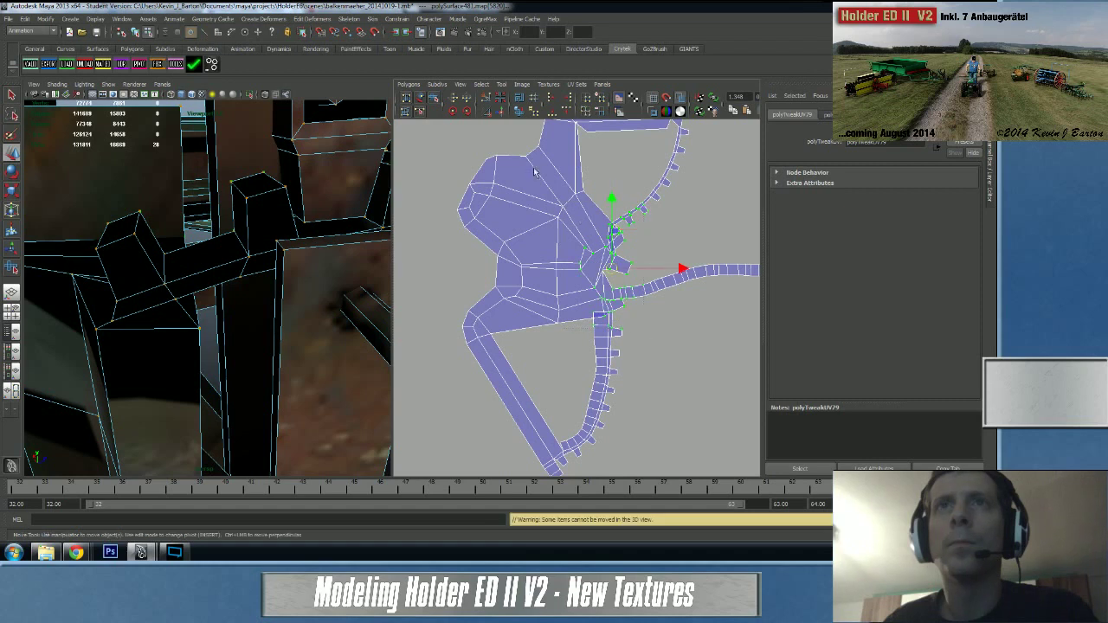
click(520, 113)
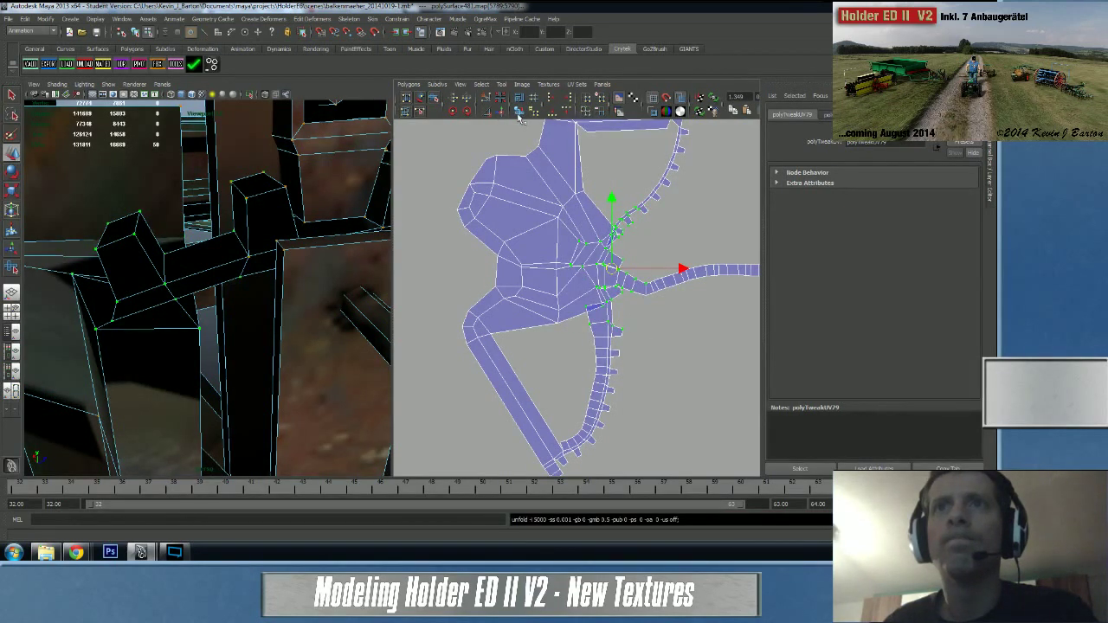
- Select every UV of the quadrant shell and unfold it interactively with the Smooth UV Tool
scroll(483, 252, down, 3)
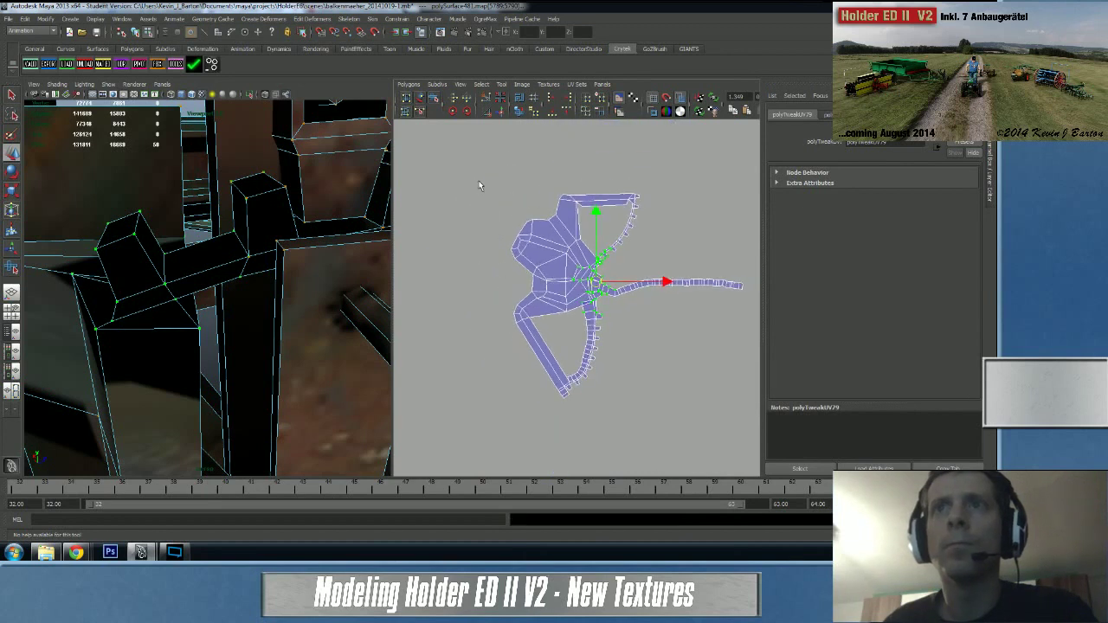
drag(478, 161, 509, 208)
drag(757, 468, 758, 466)
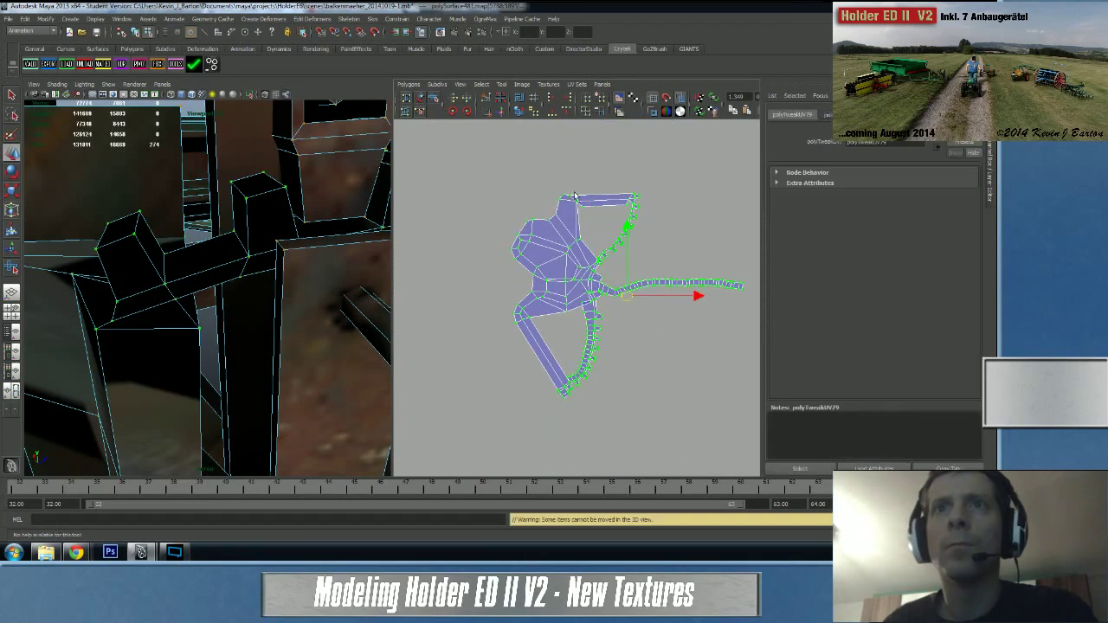
click(425, 102)
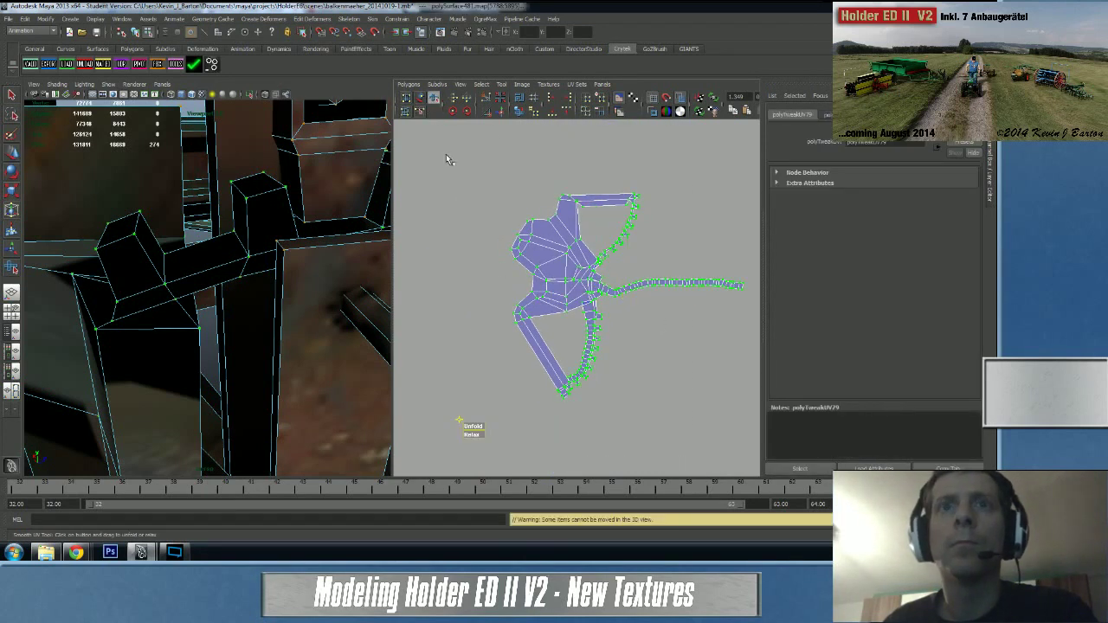
click(482, 428)
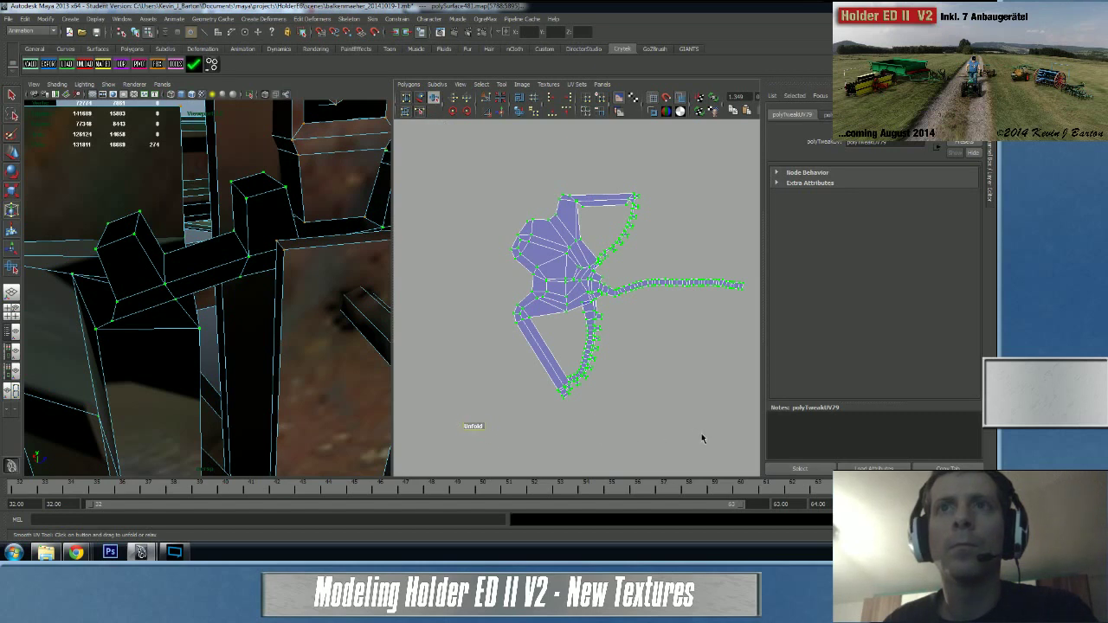
drag(724, 439, 622, 435)
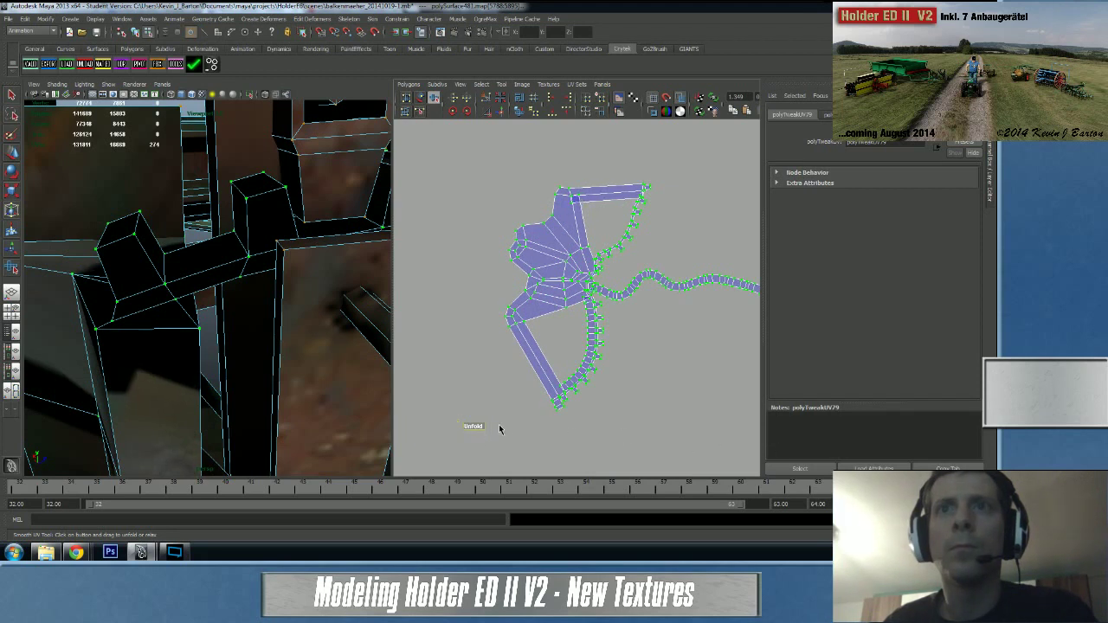
- Move the overlapping UVs at the plate end of the lower toothed rim clear of the plate's faces
alt+middle_drag(645, 338, 623, 325)
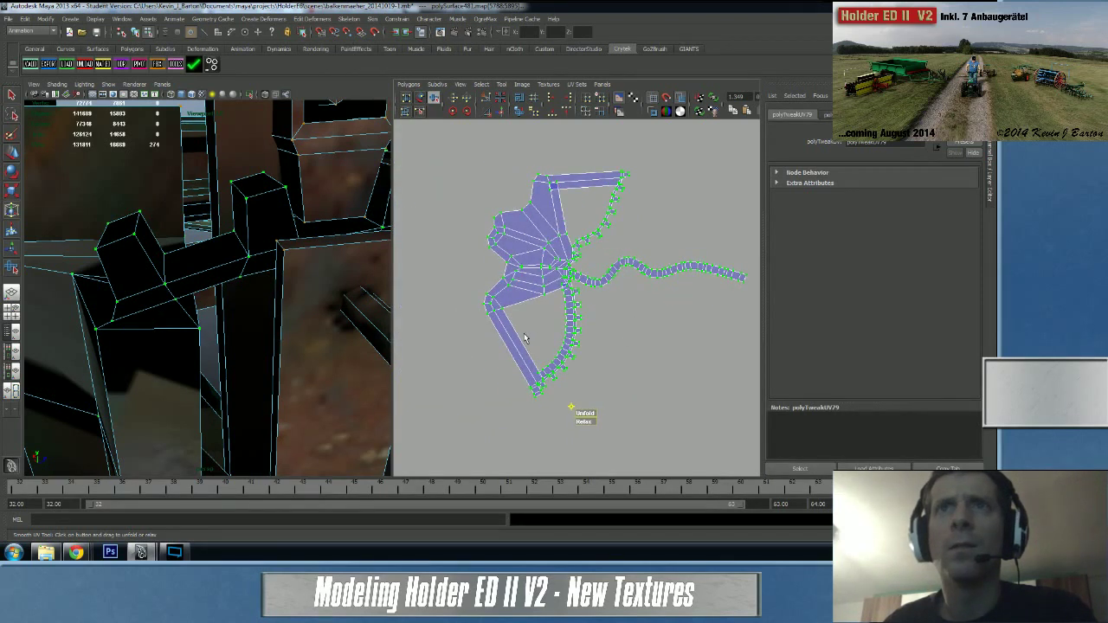
scroll(597, 349, up, 5)
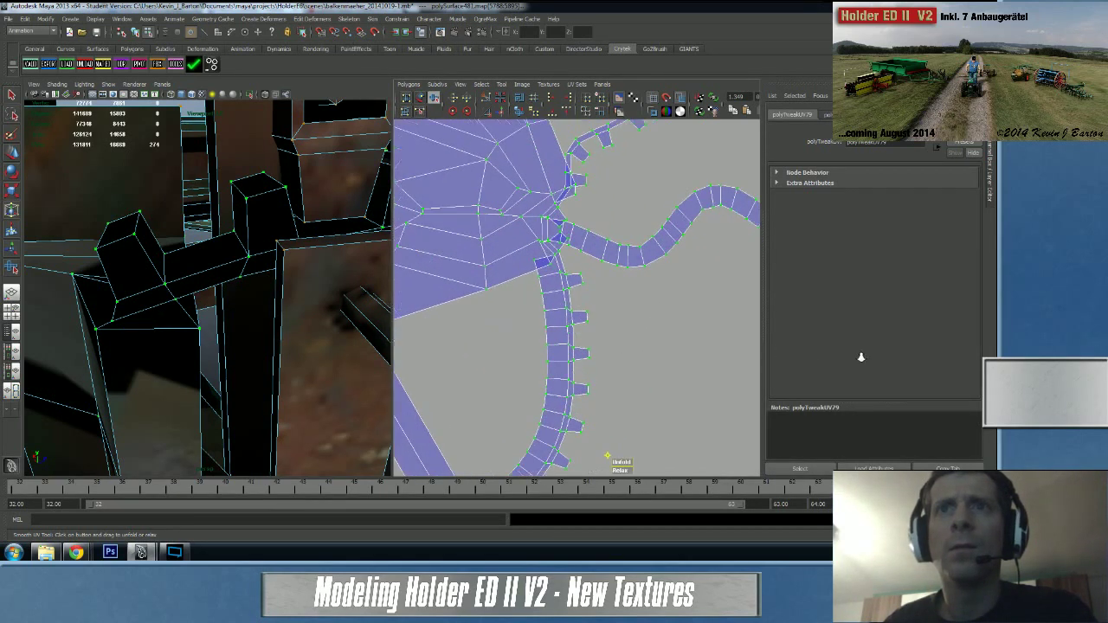
scroll(524, 323, up, 3)
alt+right_drag(719, 348, 749, 351)
alt+middle_drag(534, 275, 623, 336)
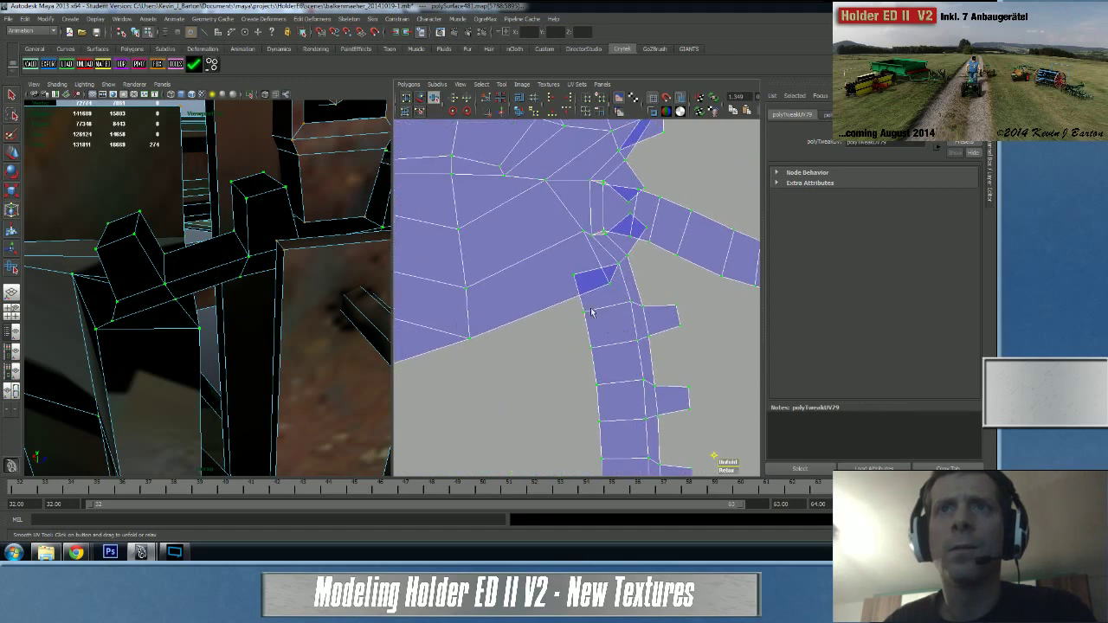
key(w)
right_drag(603, 310, 620, 279)
drag(564, 263, 614, 308)
click(609, 285)
drag(606, 300, 584, 289)
- Move the overlapping tooth UVs beside the start of the long strip to separate them from the neighbouring faces
alt+middle_drag(613, 254, 598, 288)
alt+right_drag(598, 288, 652, 295)
drag(615, 236, 623, 275)
click(638, 258)
alt+middle_drag(628, 245, 624, 272)
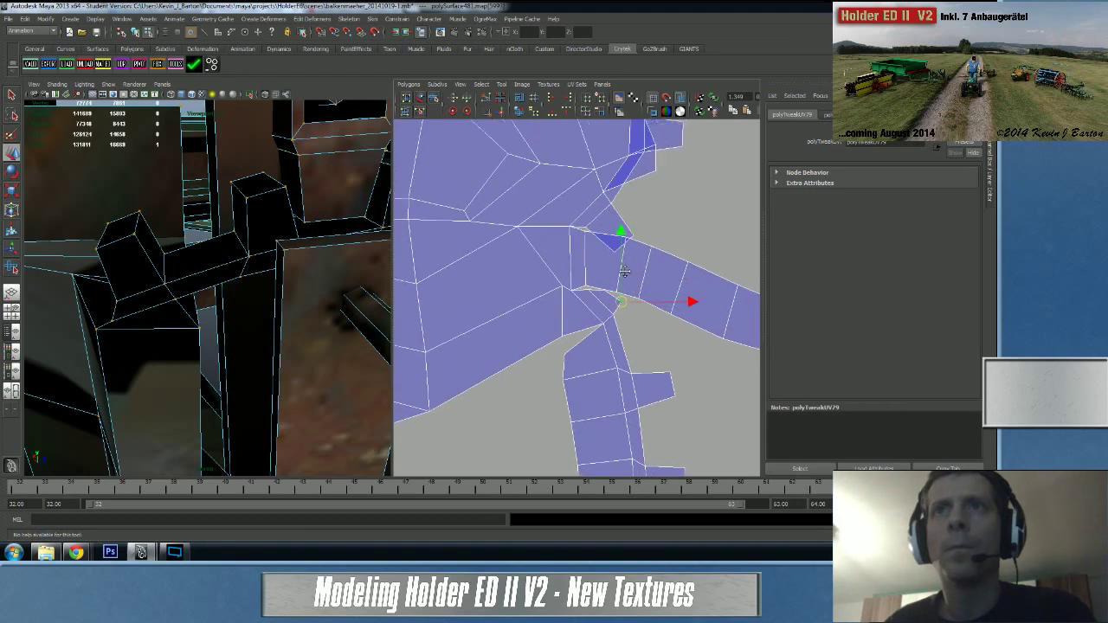
click(615, 254)
drag(614, 254, 630, 226)
click(633, 242)
- Move the UVs of the upper rim's teeth nearest the plate outward, clear of the plate's edge
alt+middle_drag(642, 202, 604, 258)
alt+middle_drag(628, 219, 625, 273)
alt+right_drag(625, 272, 527, 281)
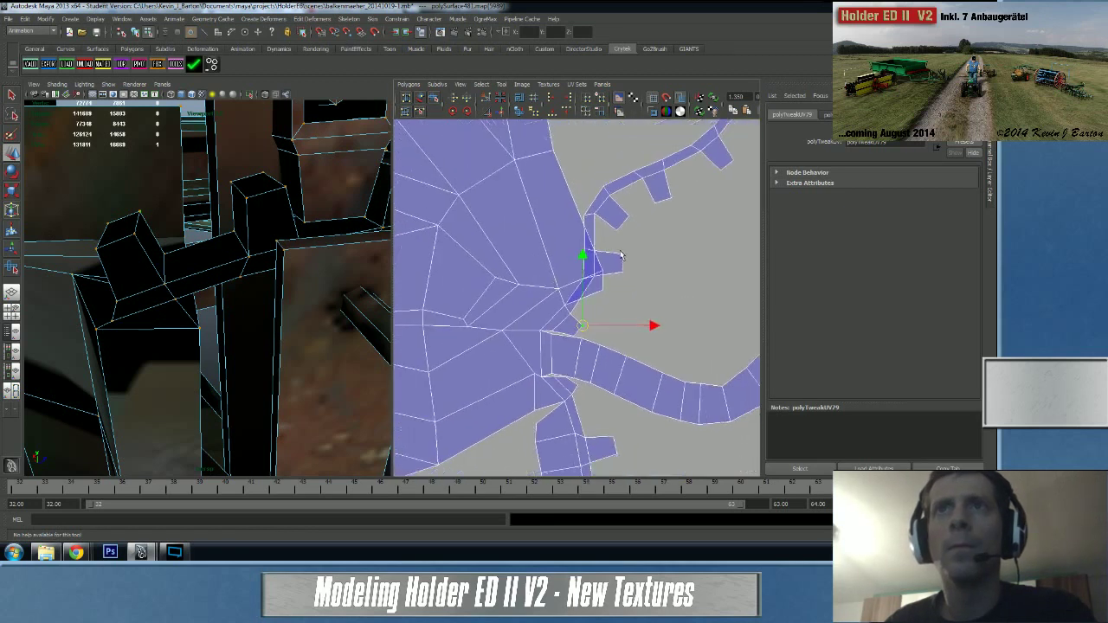
mouse_move(626, 231)
mouse_down()
mouse_move(640, 236)
mouse_move(625, 227)
mouse_up()
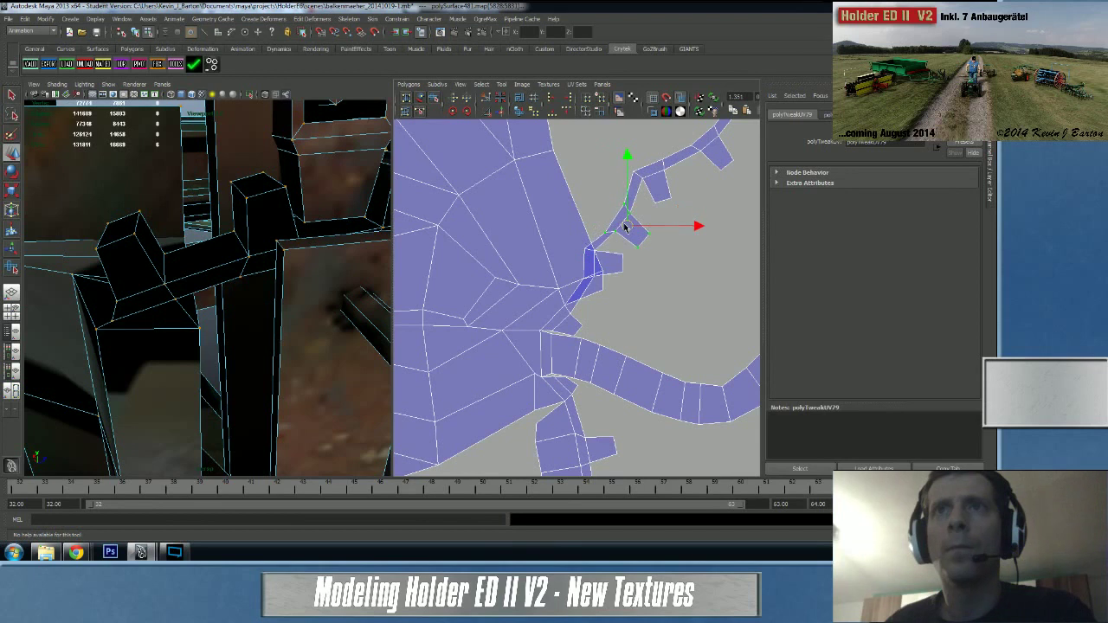
drag(632, 288, 628, 278)
right_drag(588, 302, 590, 300)
click(591, 298)
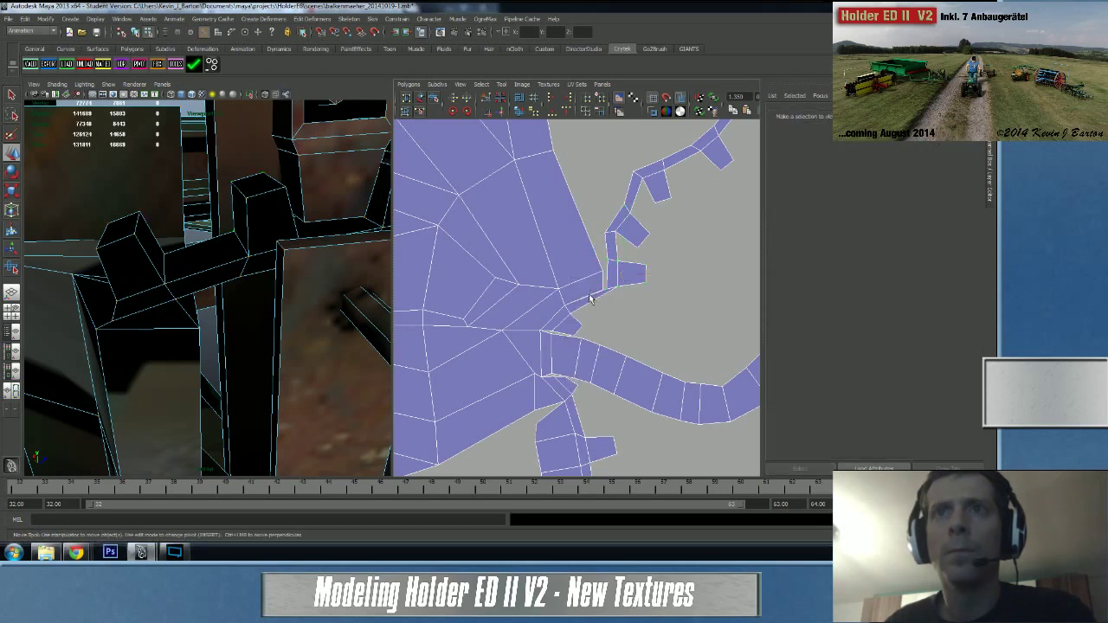
- Select the UVs of the upper toothed rim and unfold them interactively with the Smooth UV Tool
click(591, 298)
scroll(569, 302, up, 3)
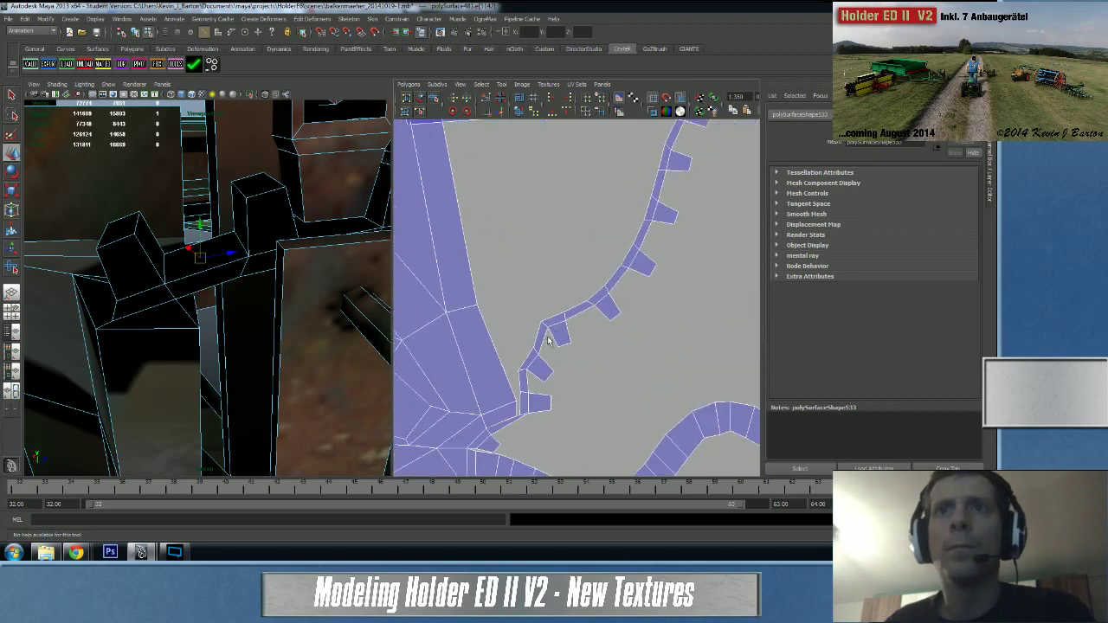
scroll(548, 341, down, 2)
right_click(580, 302)
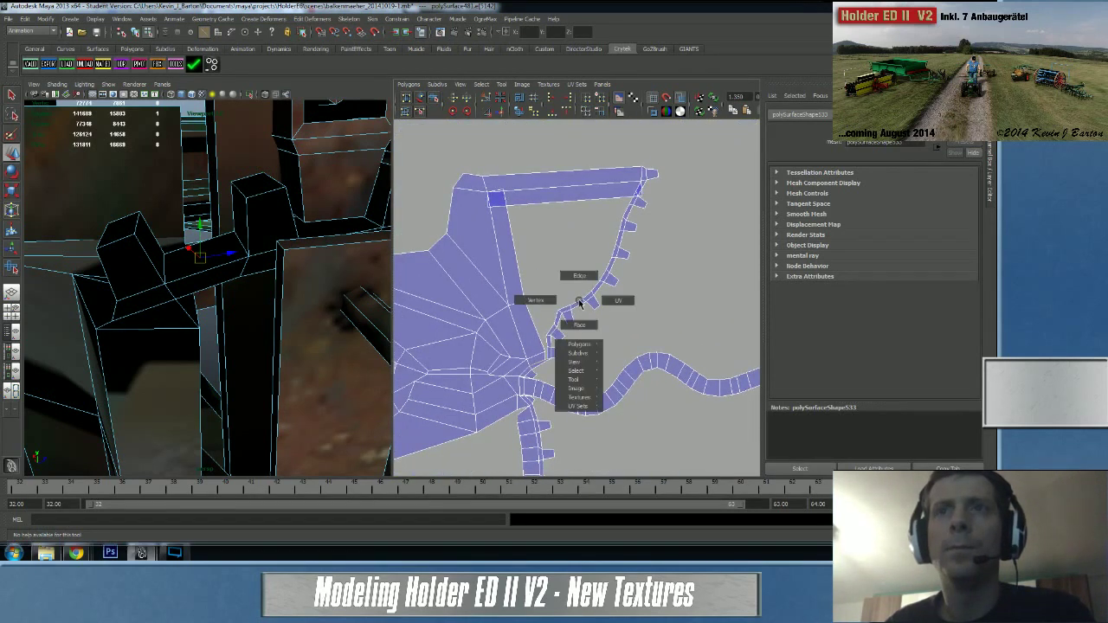
click(617, 301)
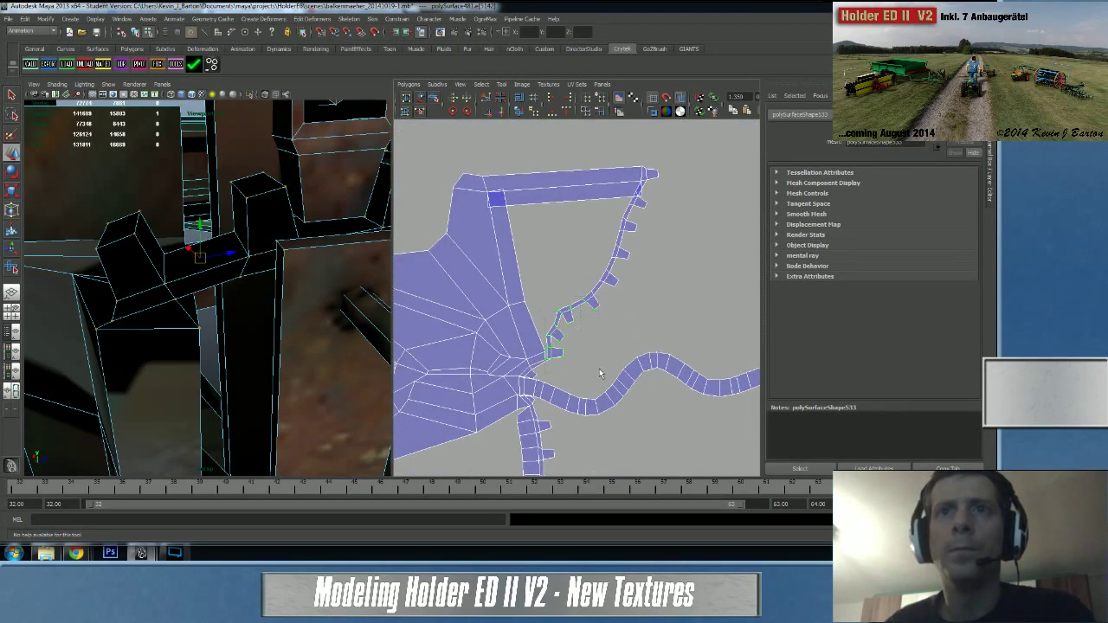
key(w)
shift+drag(579, 217, 682, 320)
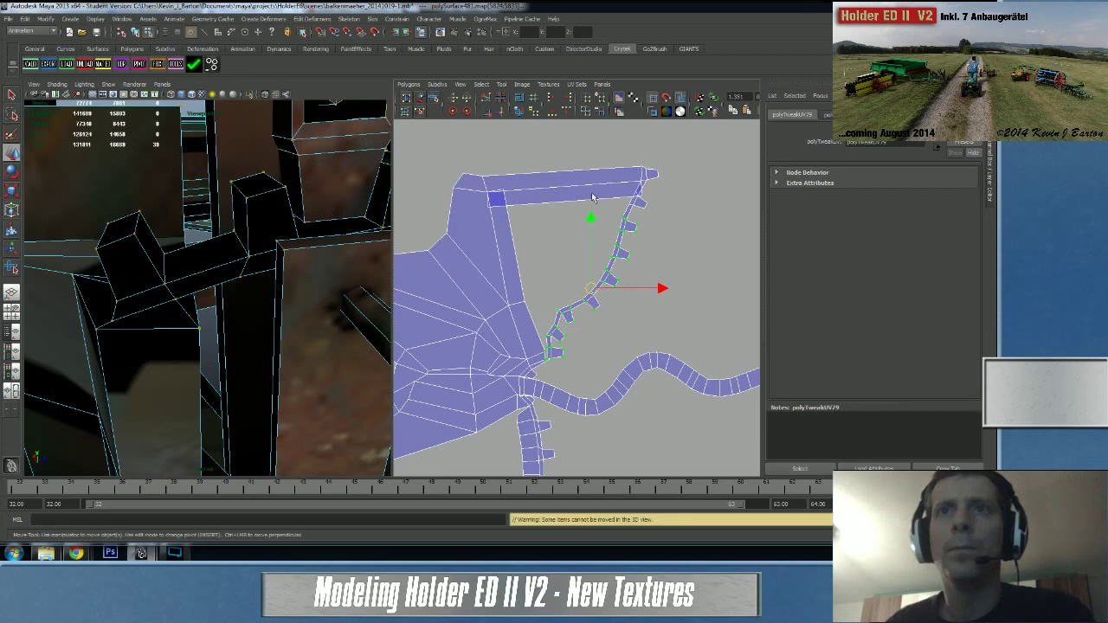
click(520, 110)
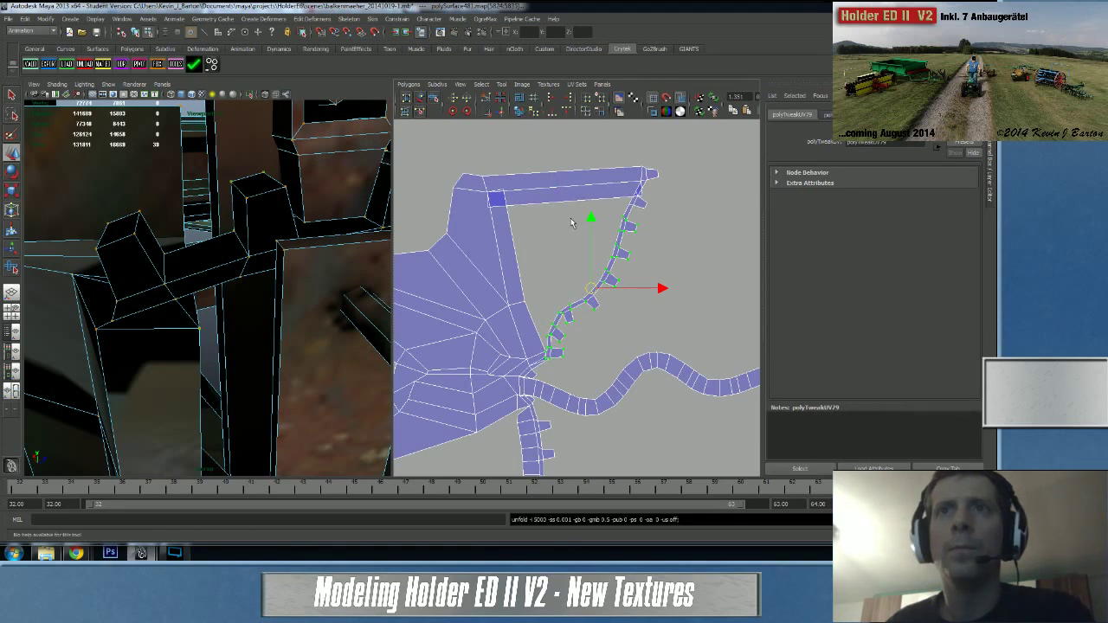
click(434, 98)
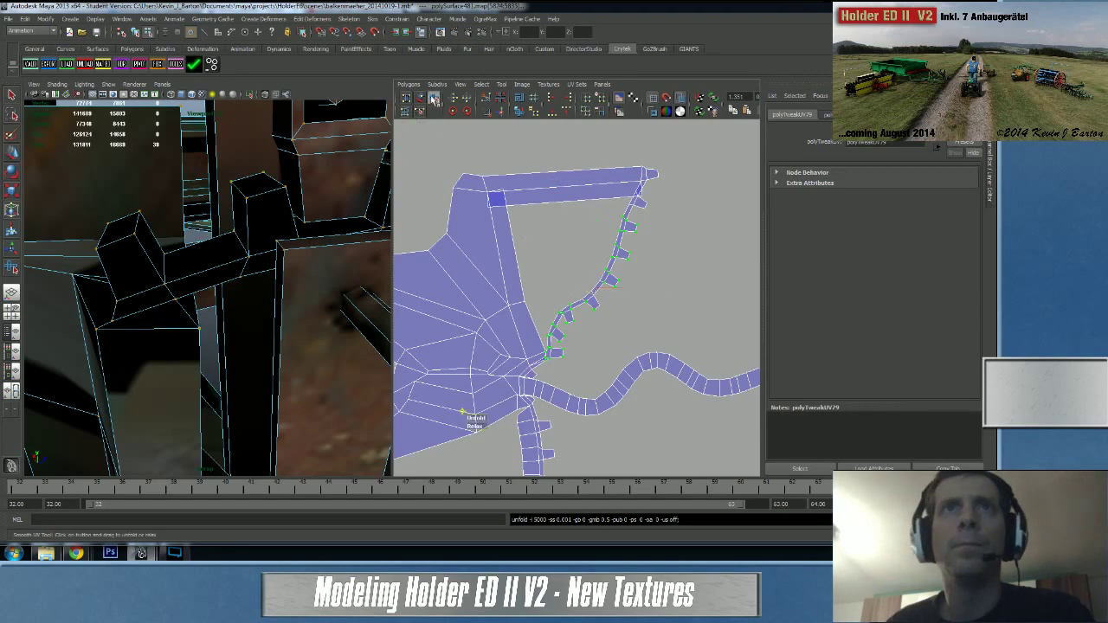
drag(475, 419, 476, 421)
drag(791, 417, 729, 422)
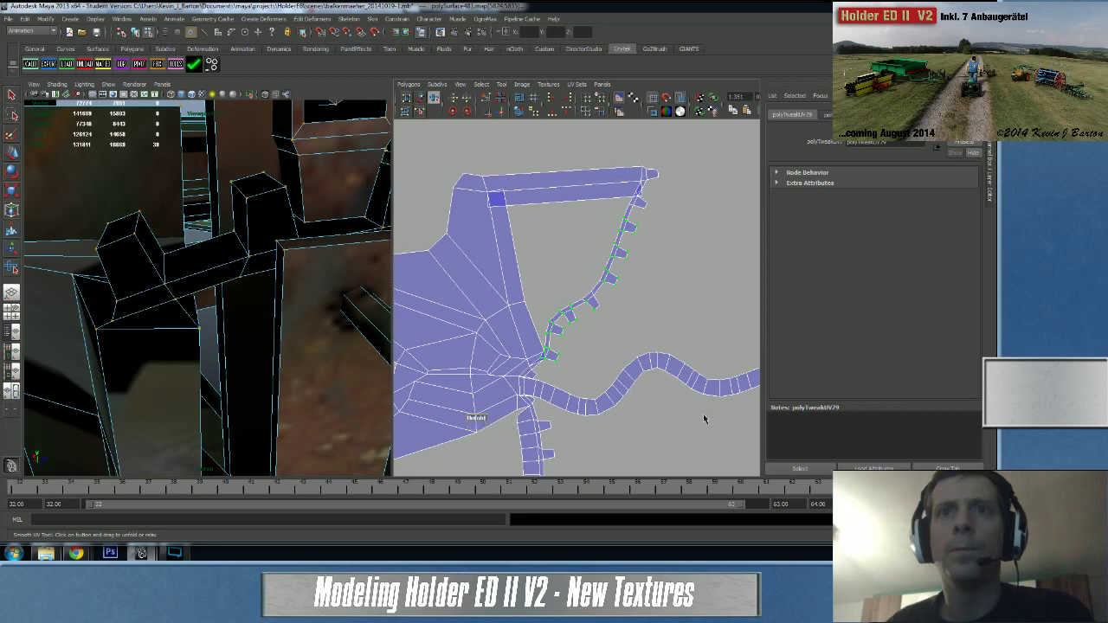
- Move the overlapping UVs at the junction of the upper toothed rim and the plate clear of each other
scroll(513, 374, up, 5)
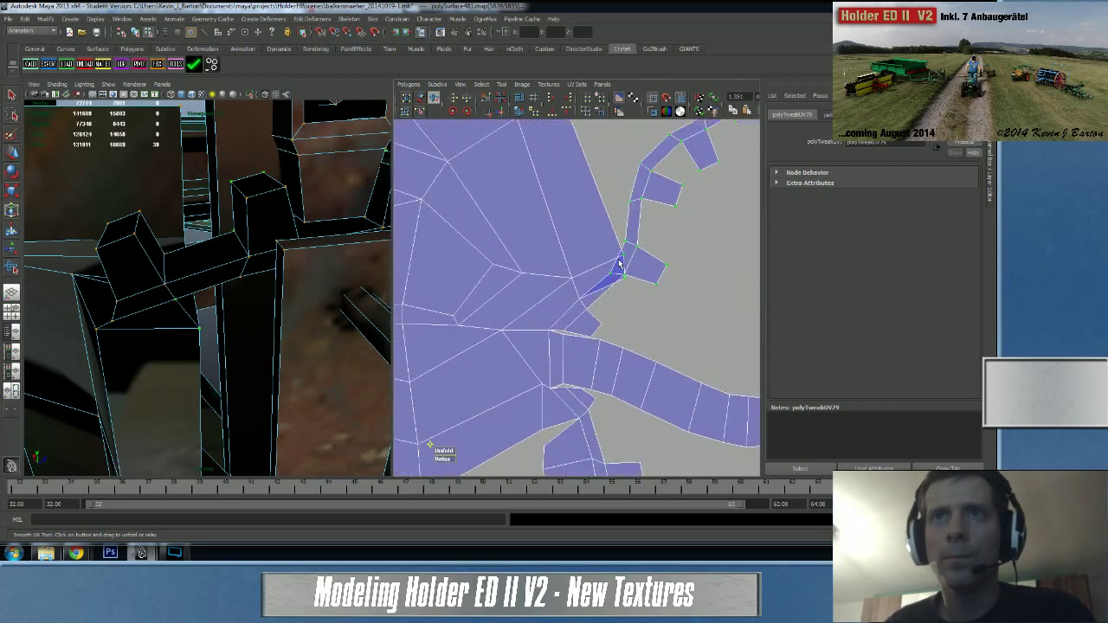
click(621, 281)
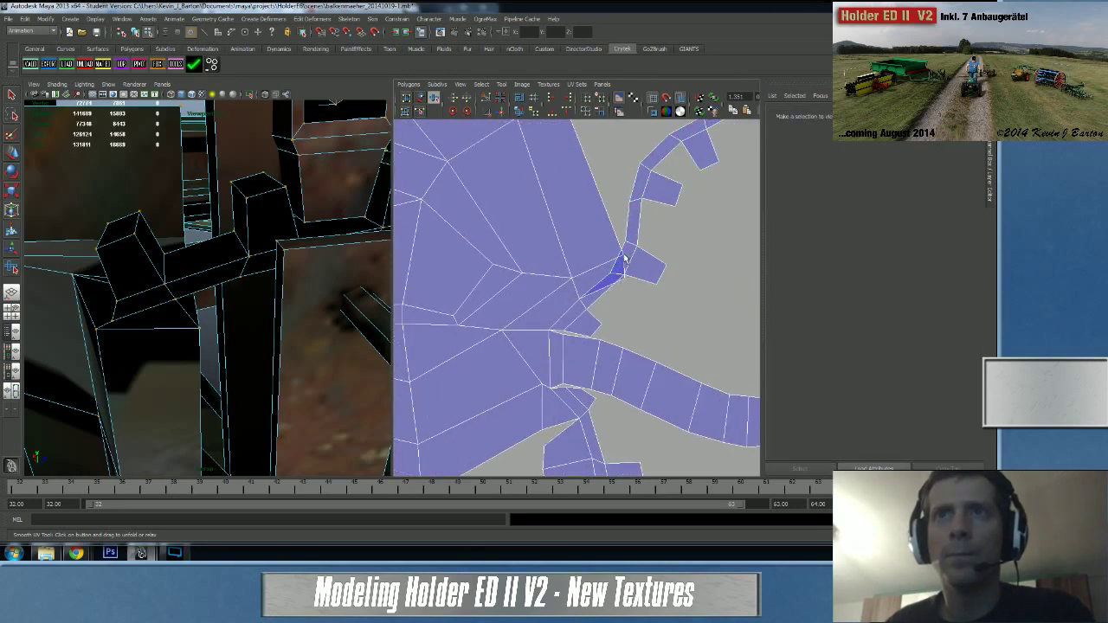
click(623, 258)
key(w)
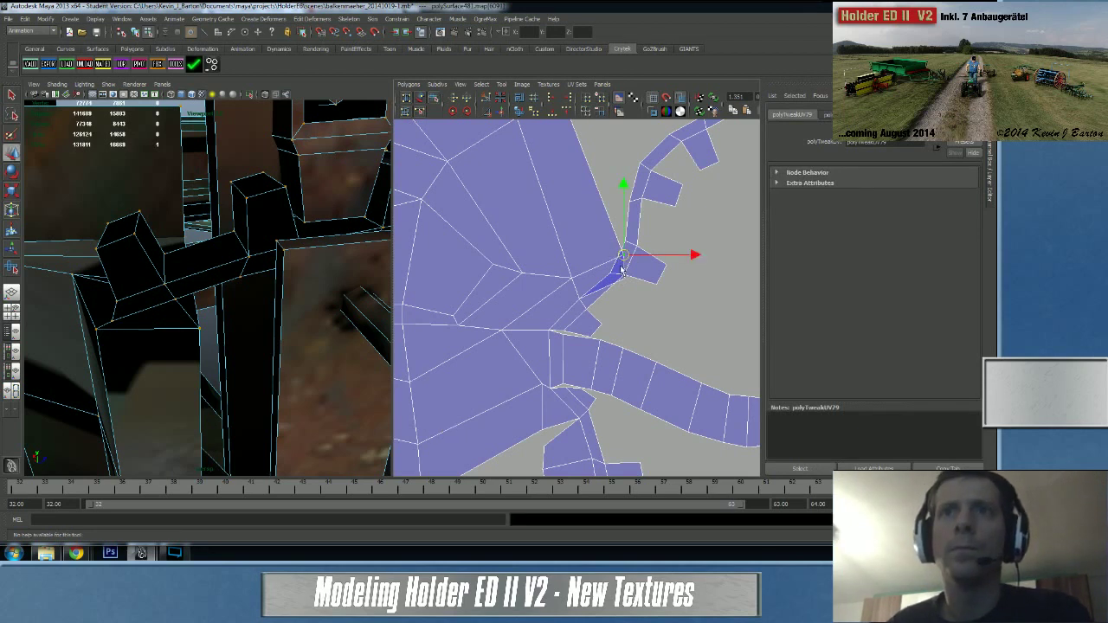
key(ctrl+z)
click(623, 279)
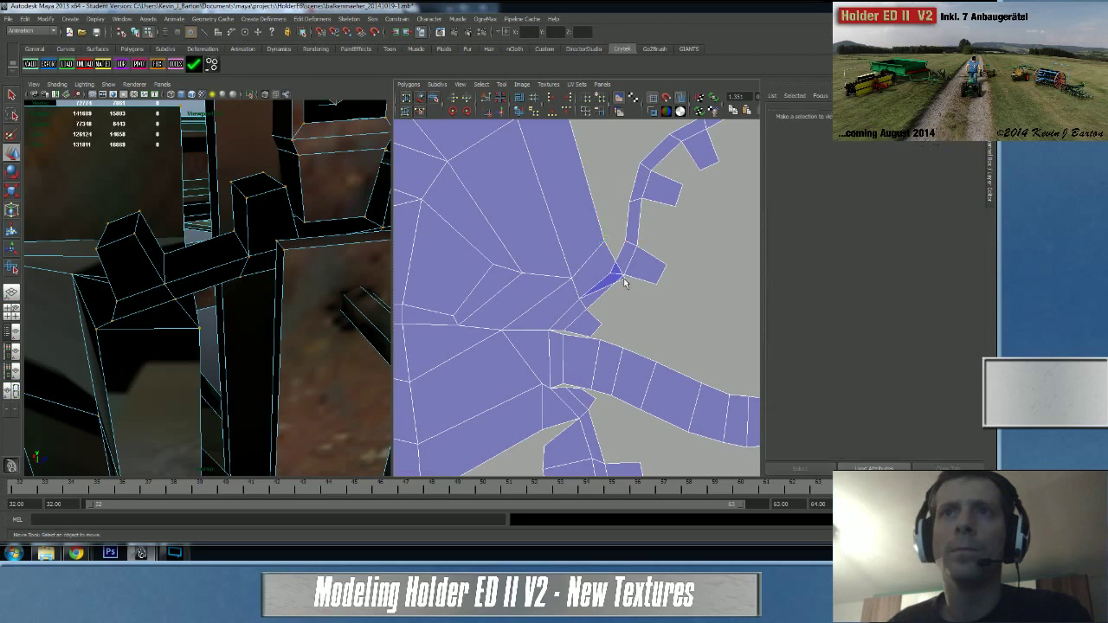
click(623, 279)
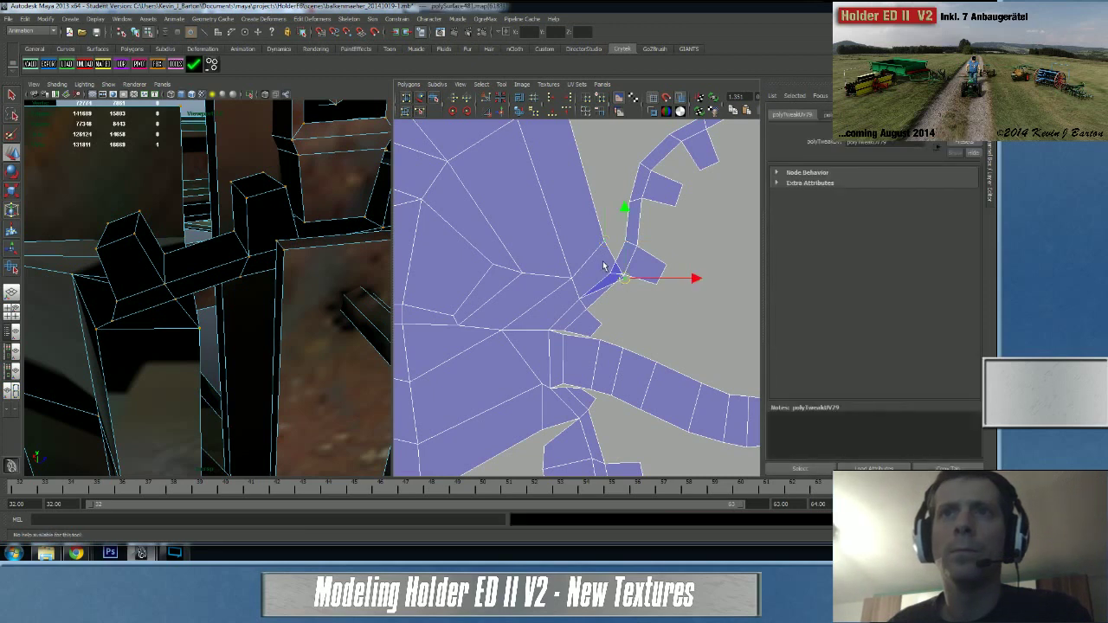
drag(625, 281, 607, 271)
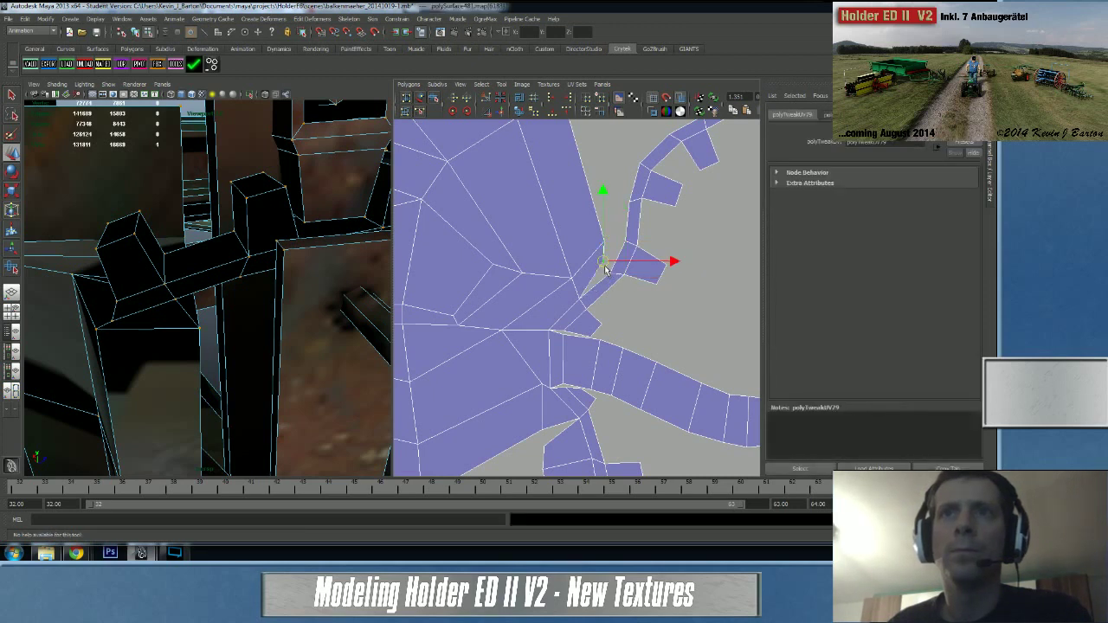
key(F10)
click(596, 287)
- Move the upper bar's corner UV inward, clear of the toothed rim segment at the bar's outer end
alt+middle_drag(699, 181, 593, 319)
alt+middle_drag(644, 204, 561, 356)
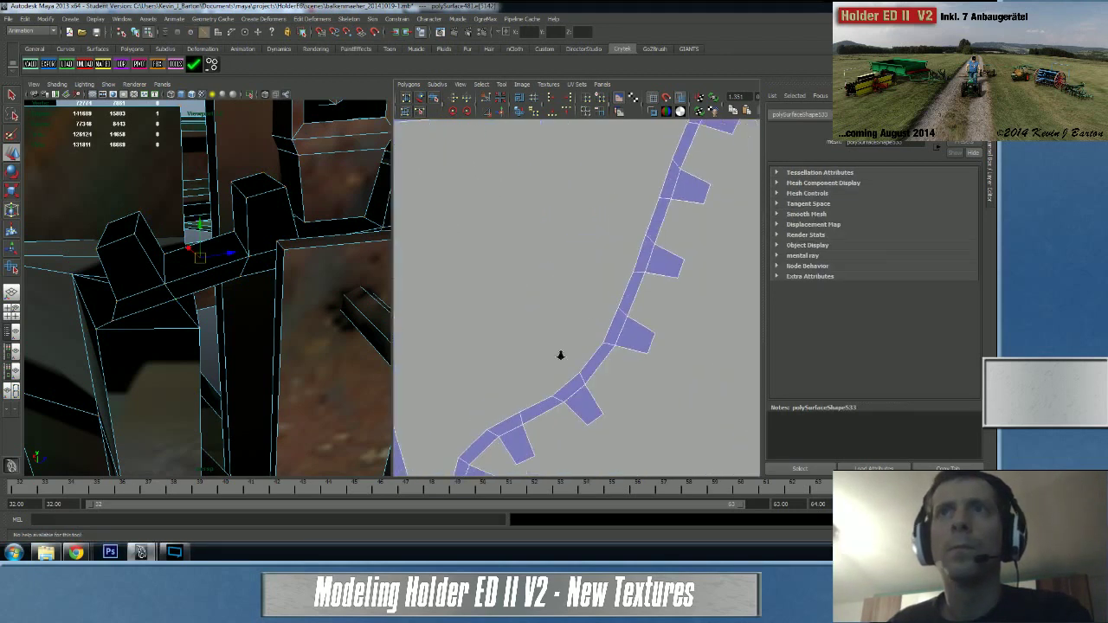
scroll(533, 283, down, 4)
alt+middle_drag(597, 221, 542, 320)
scroll(663, 263, up, 4)
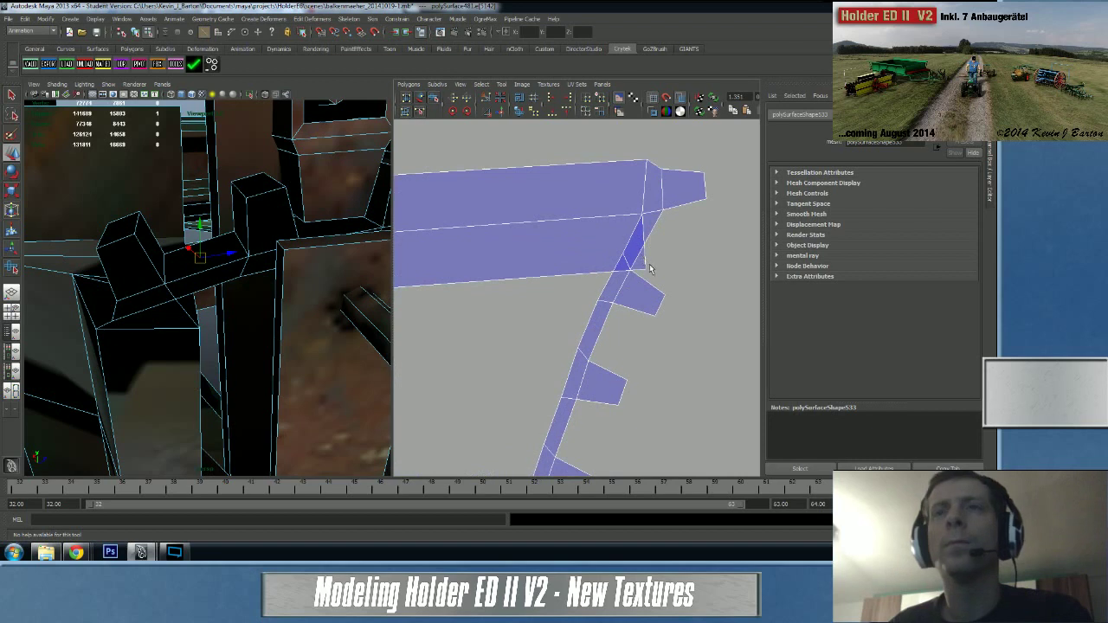
right_drag(638, 262, 639, 267)
click(644, 269)
mouse_move(645, 269)
mouse_down()
mouse_move(602, 270)
mouse_move(640, 276)
mouse_move(615, 276)
mouse_move(634, 260)
mouse_up()
- Reposition the overlapping UVs at the inner corner between the upper bar and the plate to separate the two faces
alt+middle_drag(502, 258, 745, 265)
alt+middle_drag(452, 262, 762, 262)
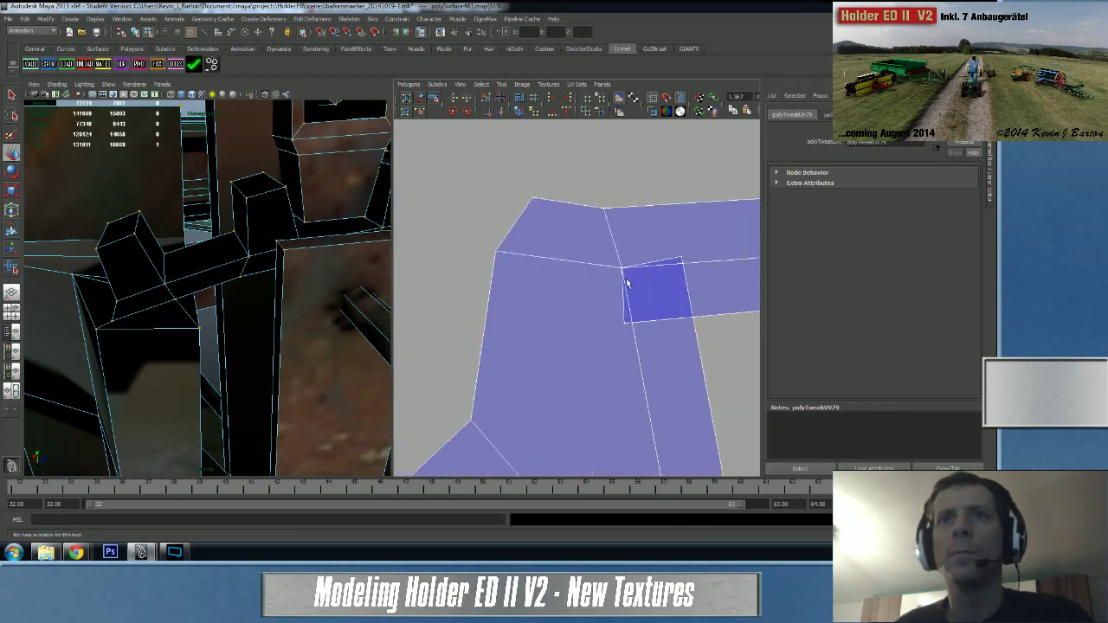
drag(640, 336, 679, 292)
middle_drag(680, 260, 678, 300)
scroll(452, 341, down, 8)
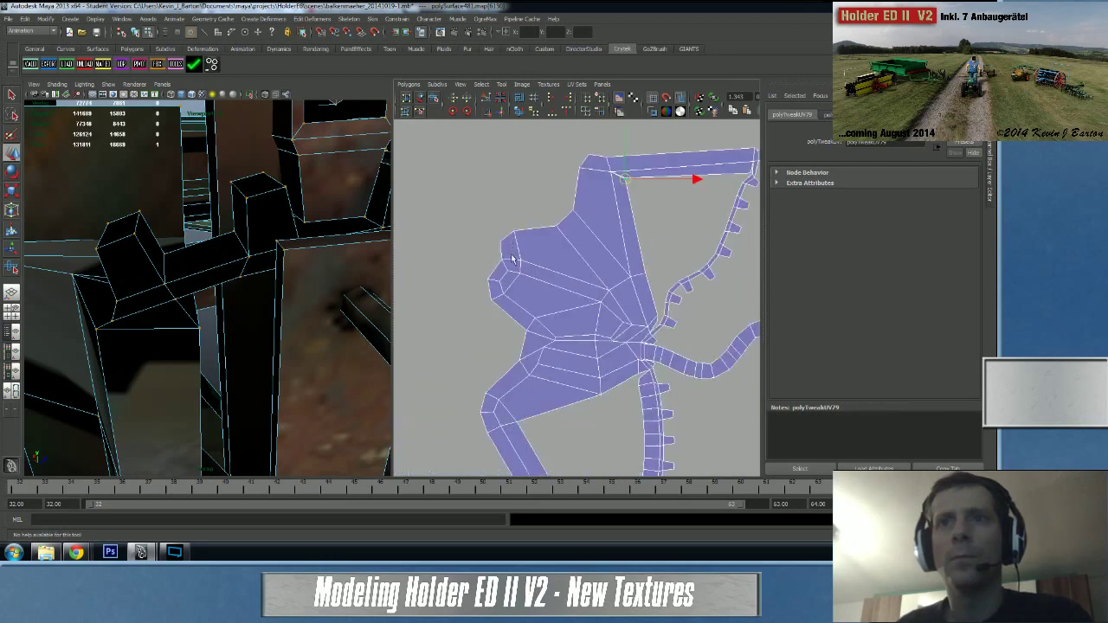
- Adjust the inner corner UV where the lower toothed rim meets the end of the lower bar
scroll(463, 277, down, 4)
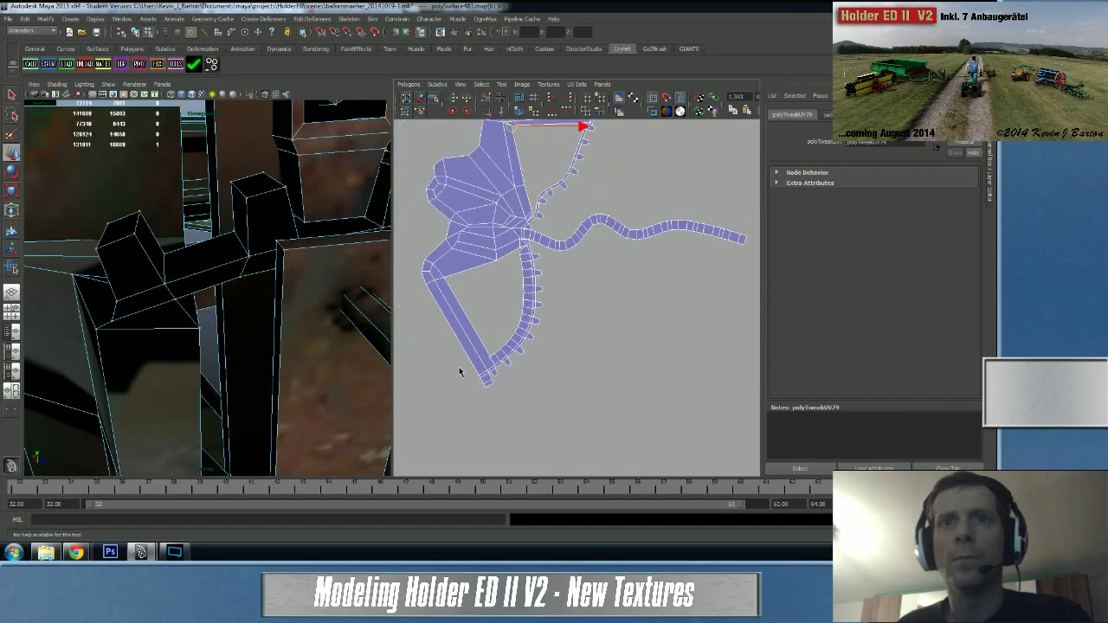
scroll(458, 367, up, 8)
click(624, 262)
scroll(453, 312, down, 8)
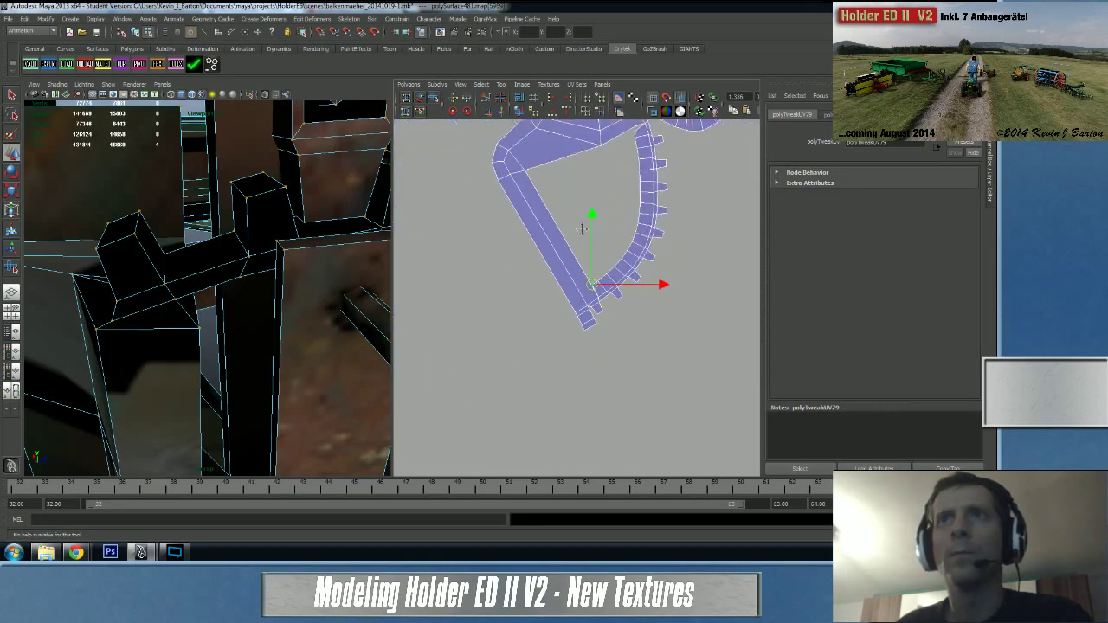
alt+middle_drag(546, 299, 576, 261)
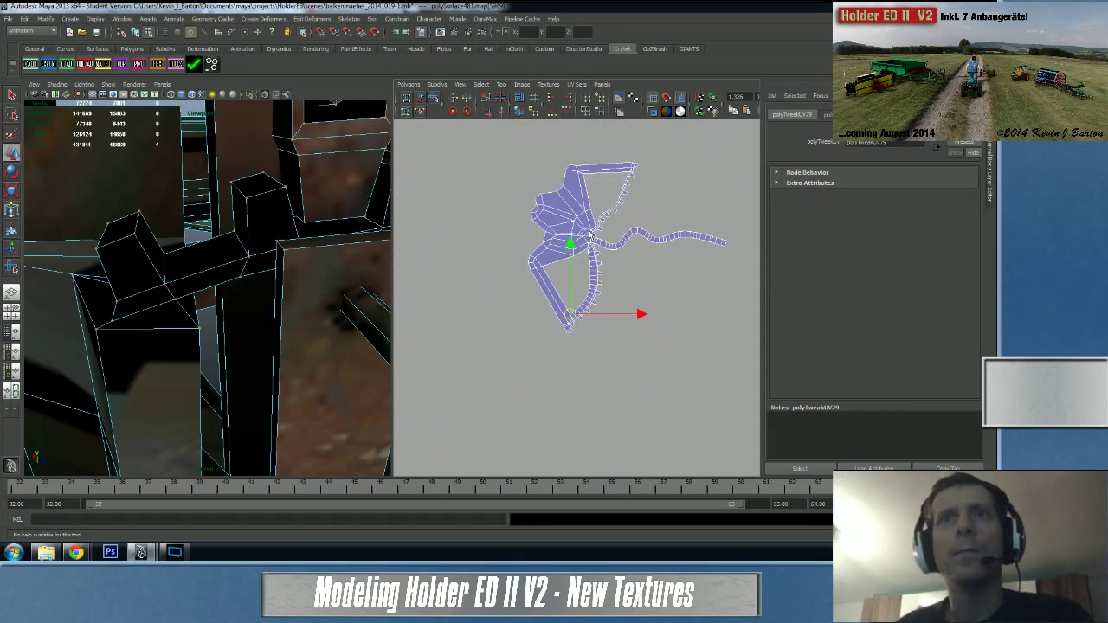
- Select all UVs of the quadrant shell and move the shell onto the texture layout
right_drag(552, 211, 575, 211)
drag(522, 157, 744, 399)
alt+right_drag(662, 369, 538, 365)
alt+middle_drag(538, 365, 665, 244)
drag(705, 172, 593, 265)
key(f)
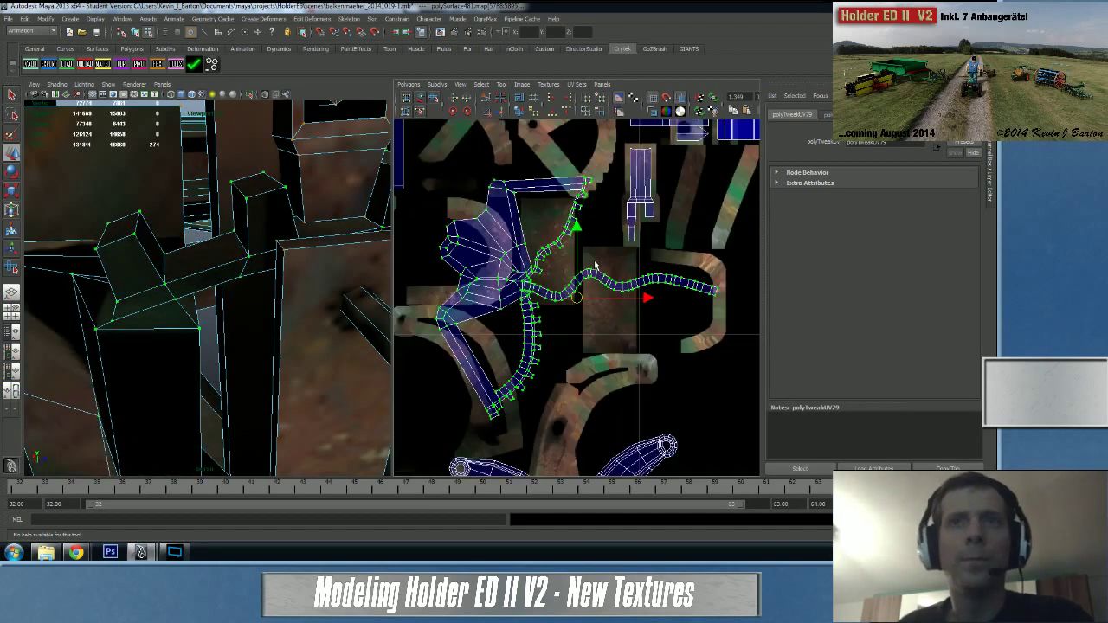
- Select an edge of the bent bracket and focus the 3D view on it
alt+middle_drag(581, 214, 598, 400)
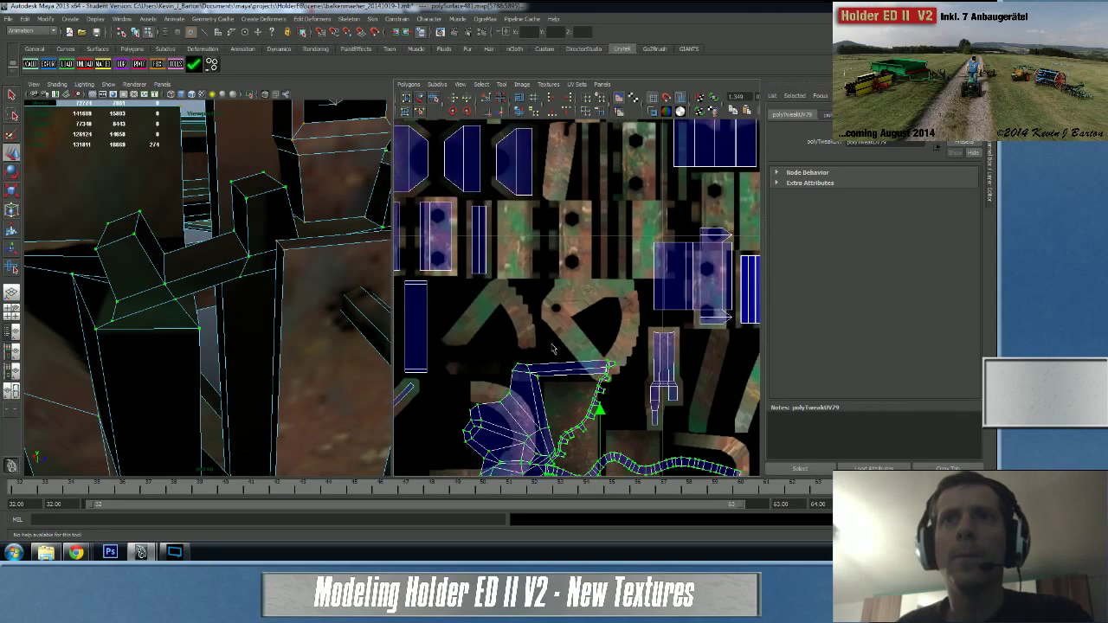
alt+middle_drag(495, 366, 593, 318)
alt+middle_drag(571, 243, 641, 160)
alt+middle_drag(502, 389, 579, 383)
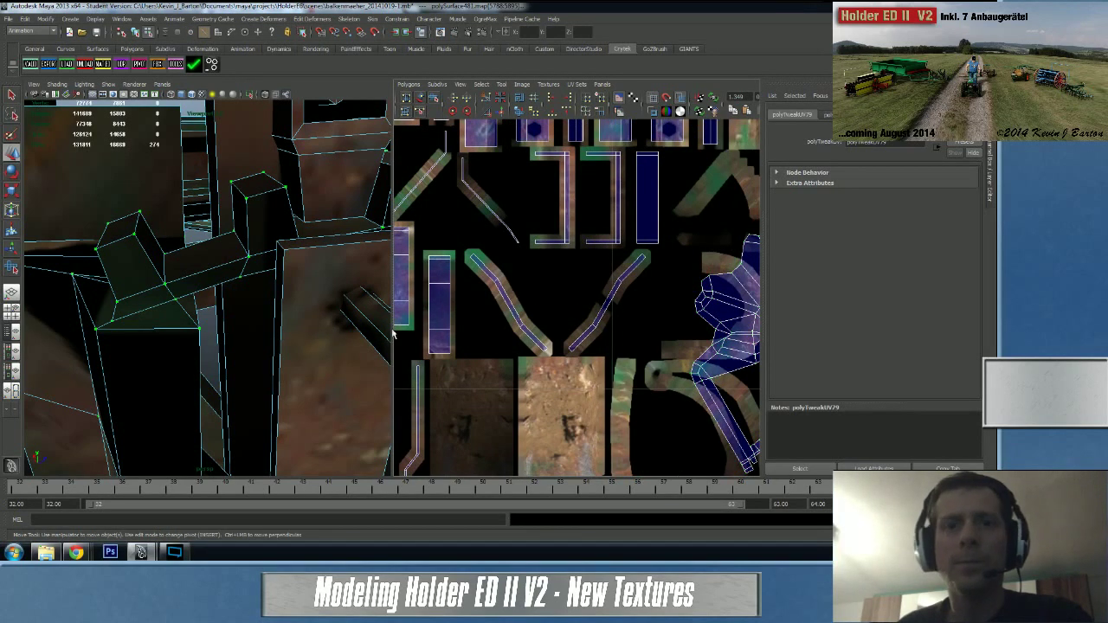
click(307, 325)
key(f)
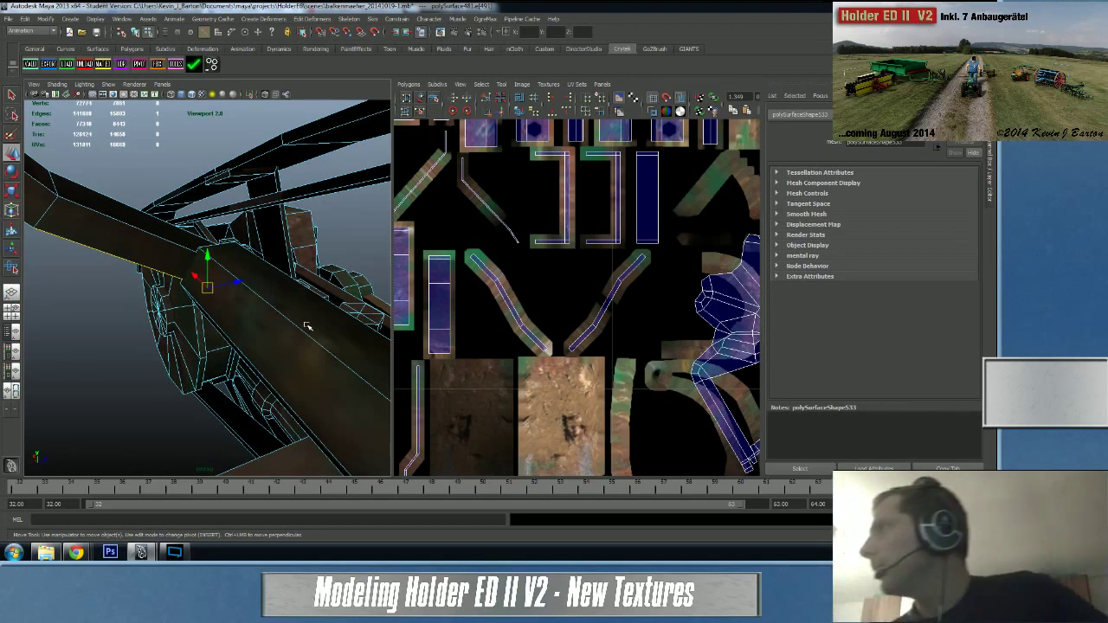
- Switch to Chrome, reload the Twitch channel page and return to Maya
key(alt+Tab)
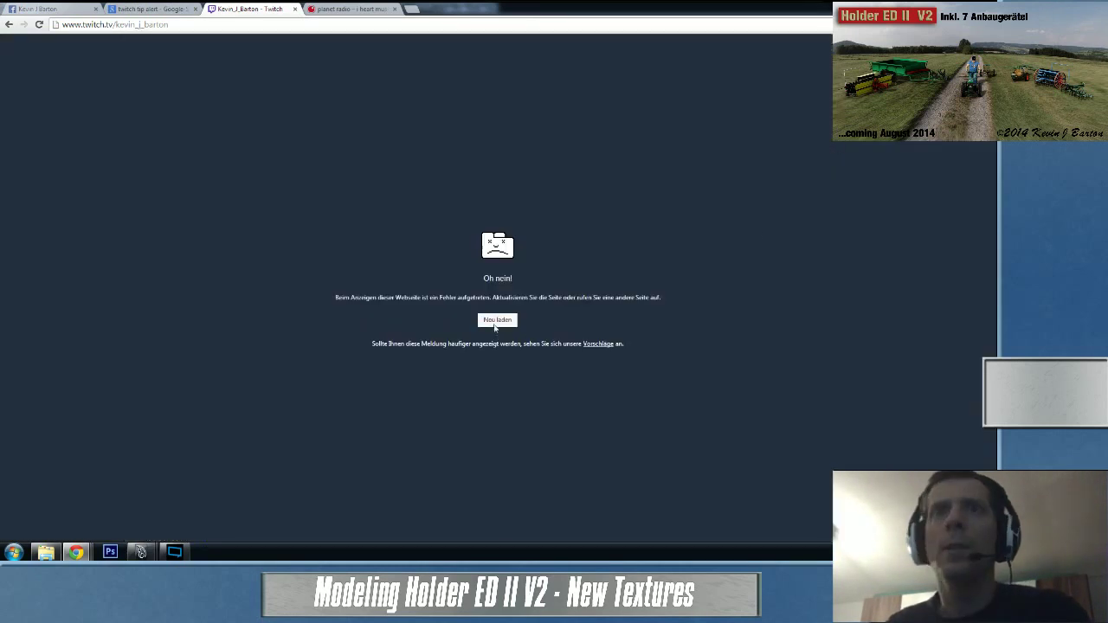
click(497, 321)
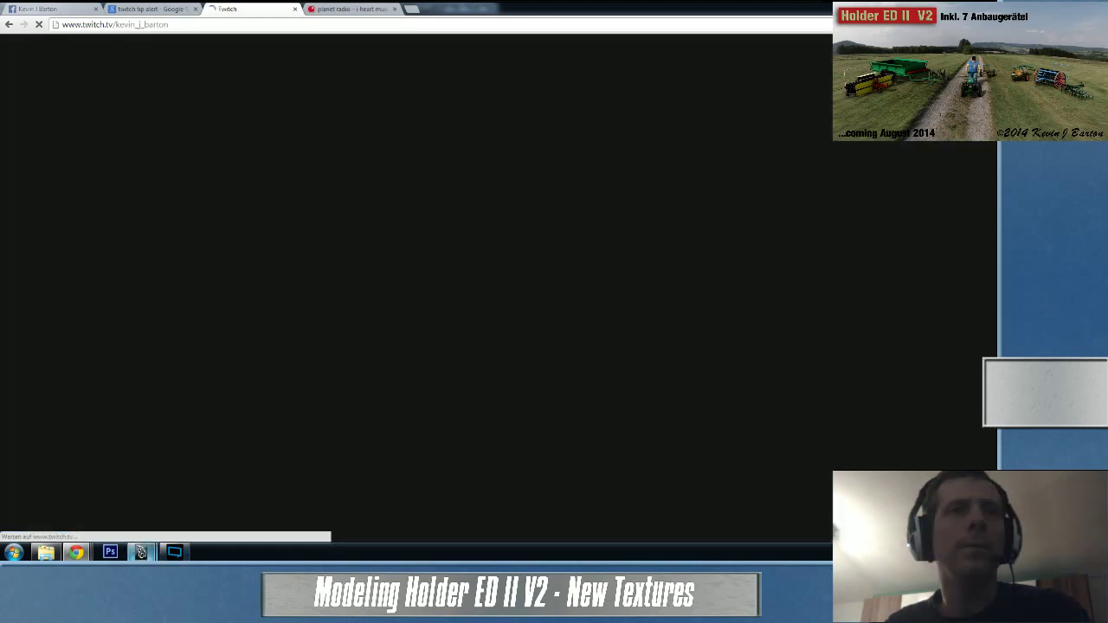
mouse_move(141, 552)
click(198, 497)
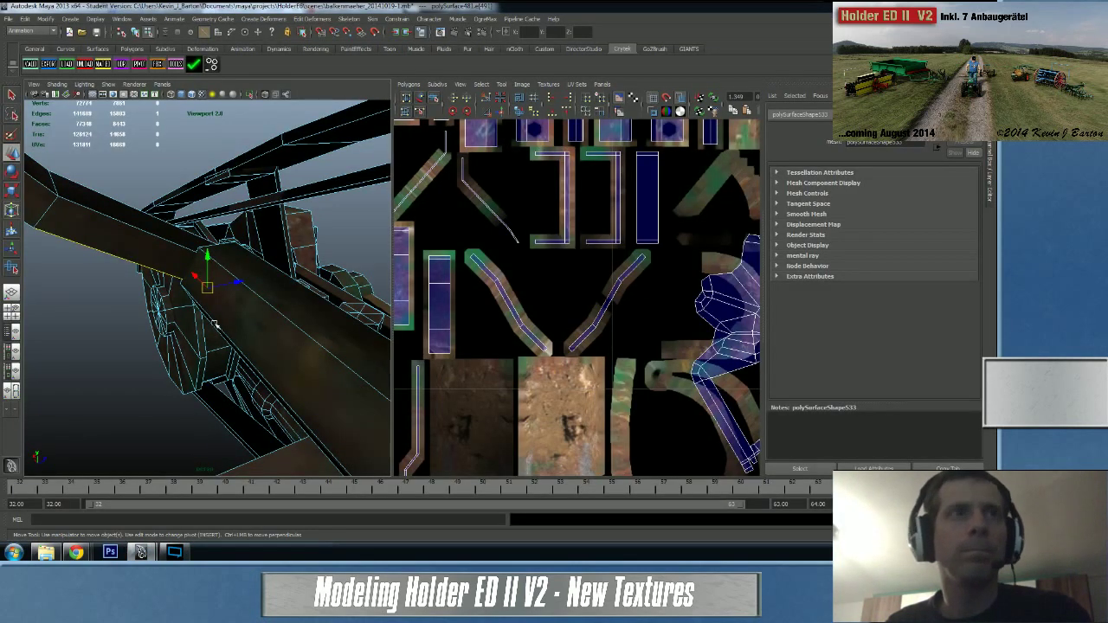
- Select three consecutive edges along the bent bracket's side and join its separate UV strips with Move and Sew
alt+drag(120, 337, 341, 354)
alt+right_drag(341, 354, 291, 369)
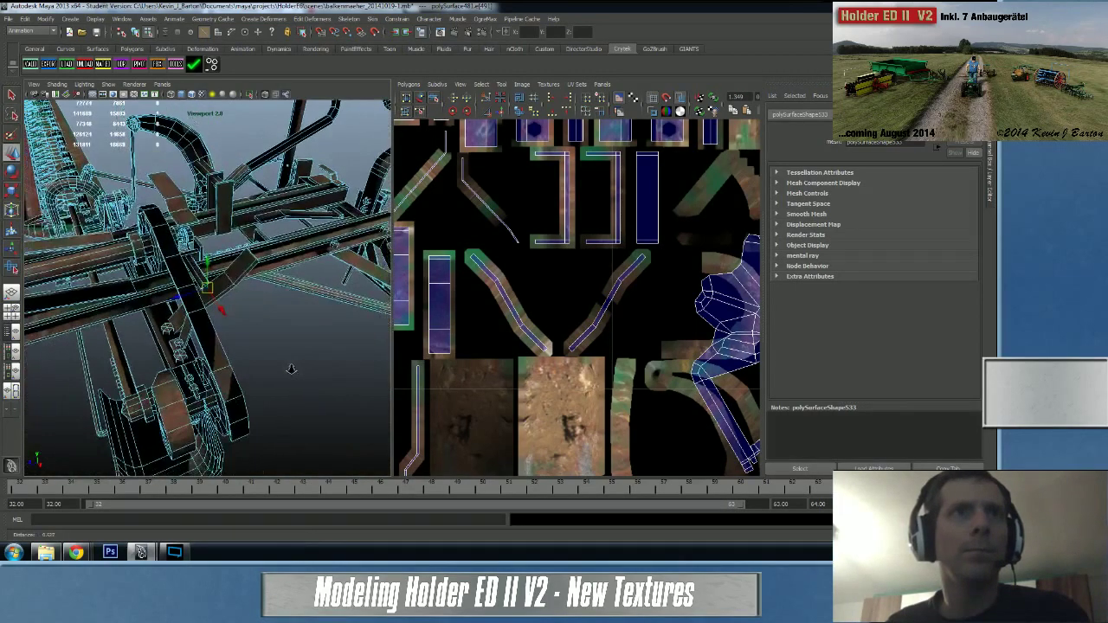
alt+drag(287, 370, 45, 397)
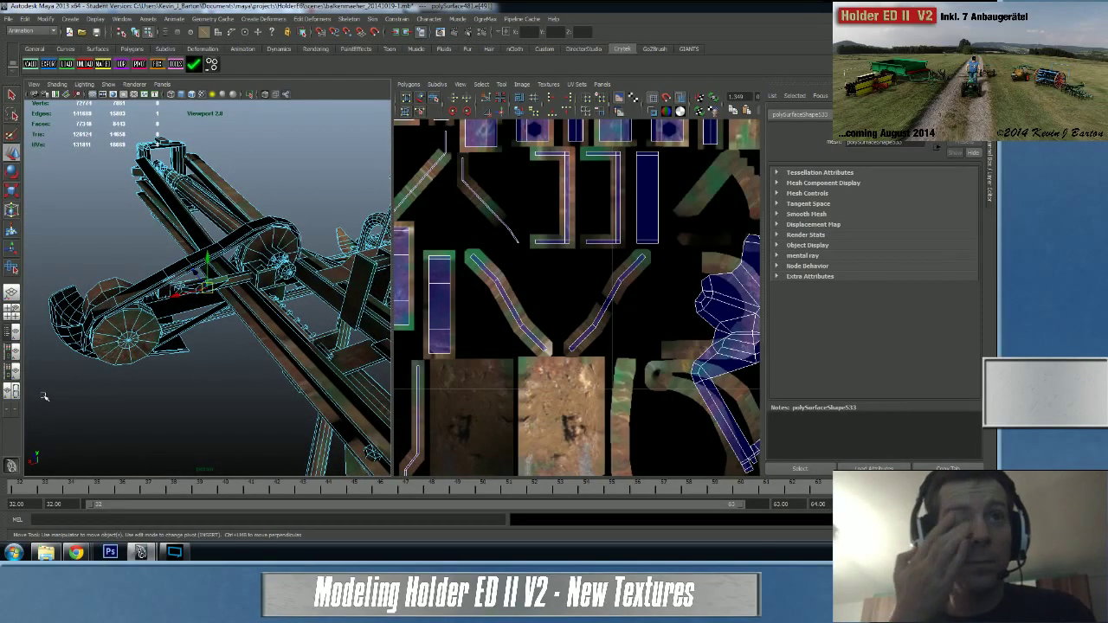
alt+drag(44, 397, 151, 385)
alt+drag(204, 357, 103, 378)
alt+right_drag(104, 378, 134, 382)
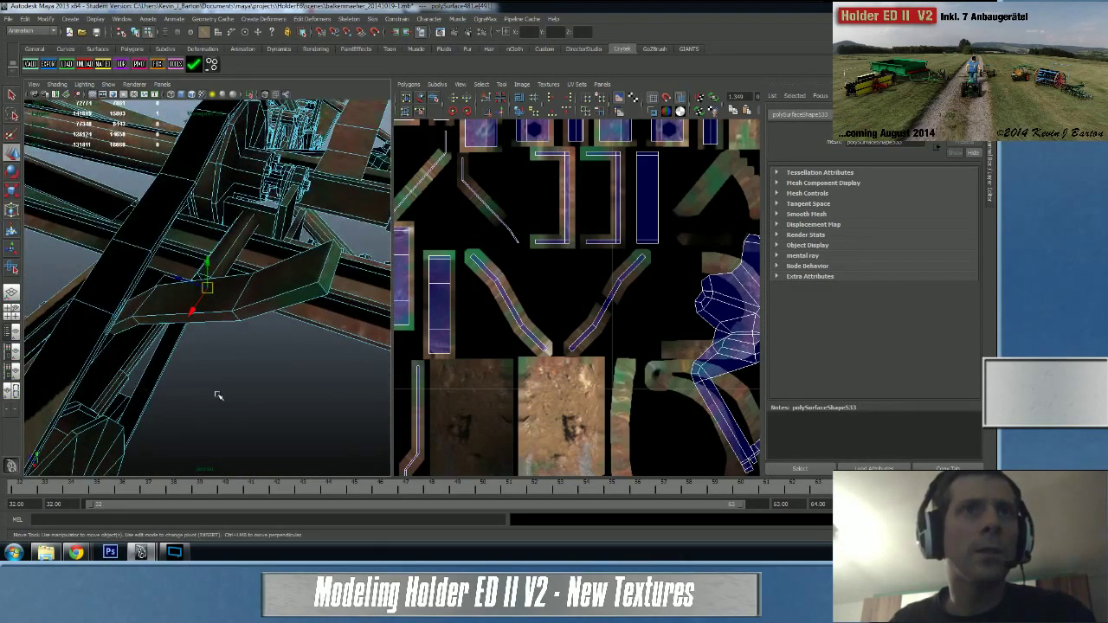
scroll(132, 383, down, 5)
alt+drag(134, 381, 253, 372)
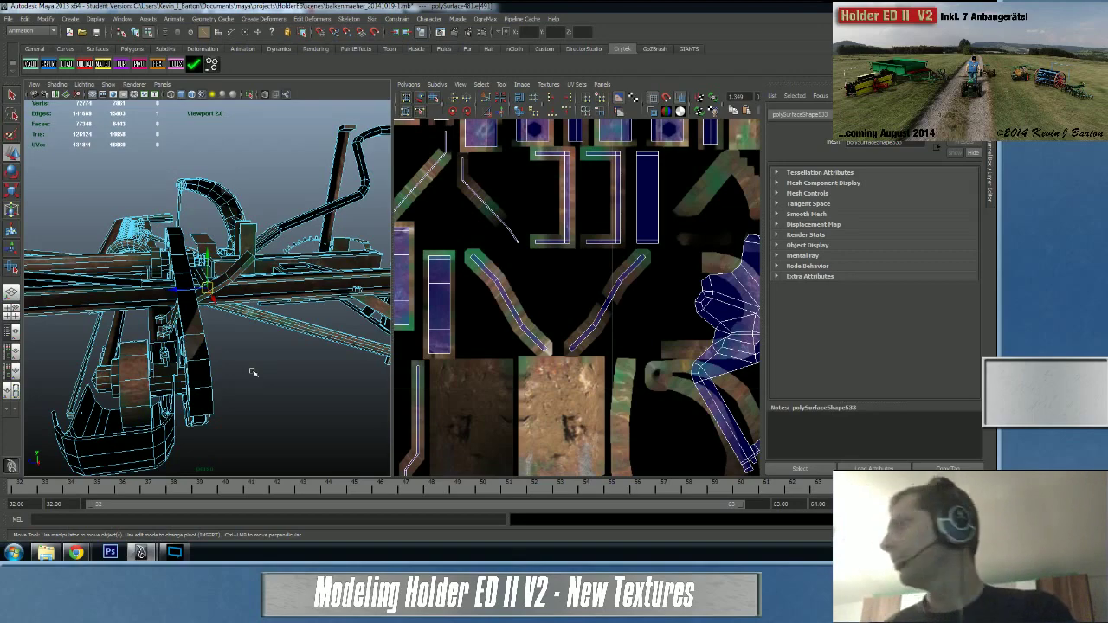
alt+drag(252, 372, 229, 353)
alt+right_drag(229, 352, 225, 379)
alt+drag(225, 378, 169, 340)
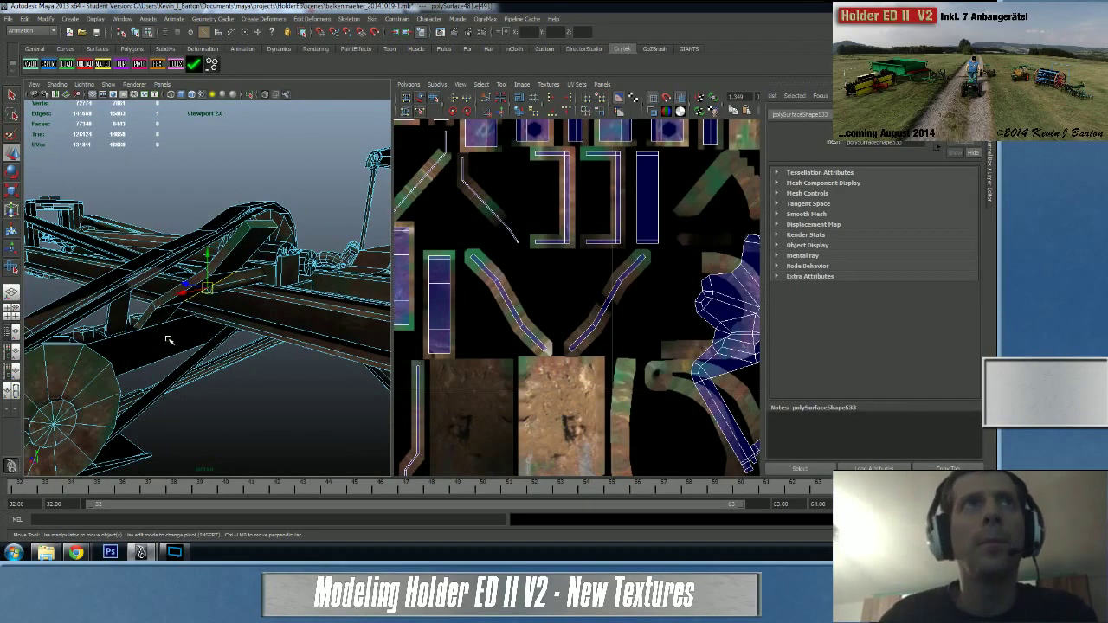
alt+drag(75, 365, 132, 359)
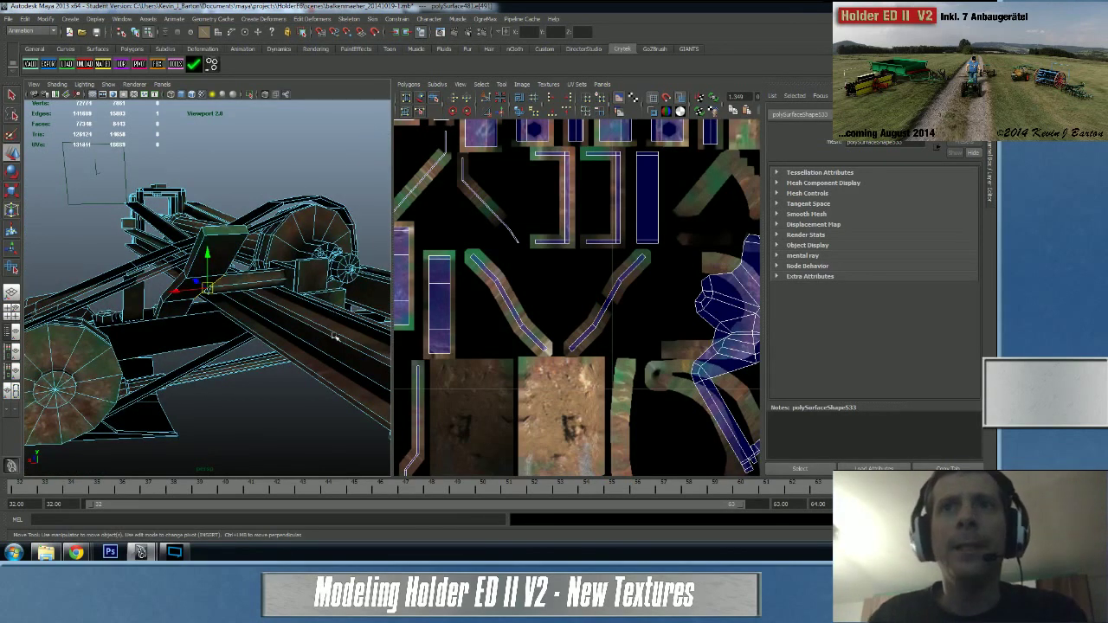
alt+drag(203, 310, 257, 172)
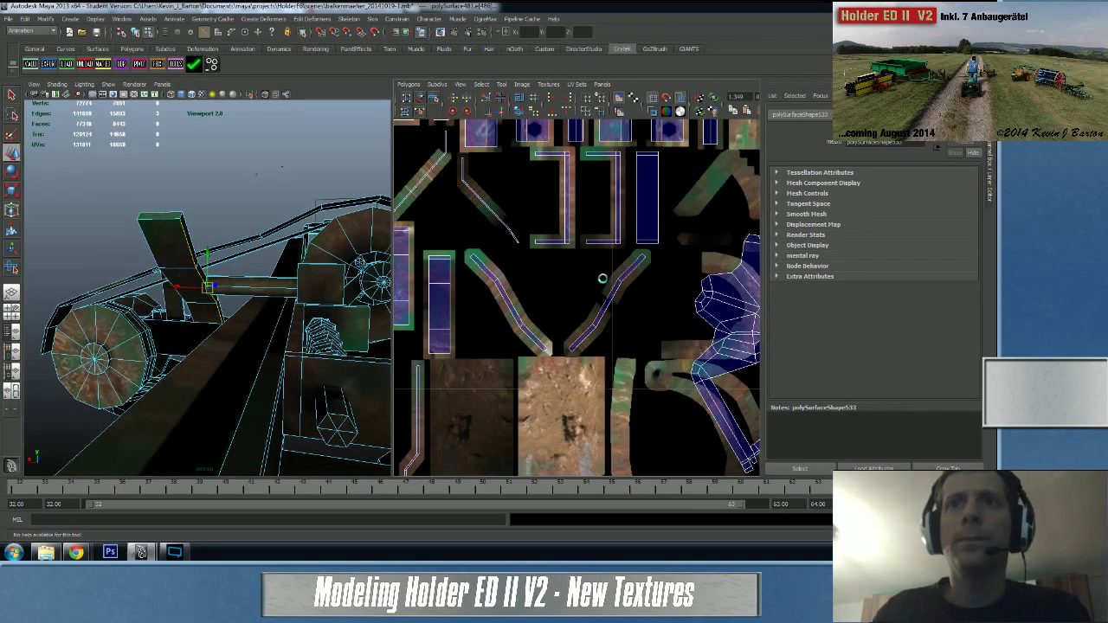
click(603, 280)
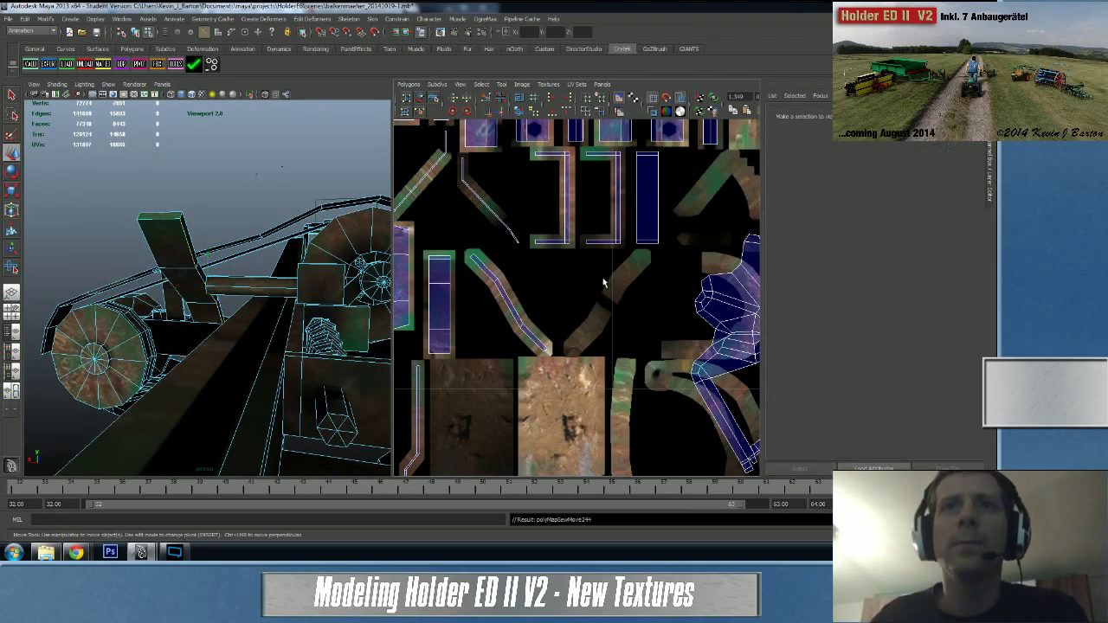
- Select three consecutive edges along the bent bracket's opposite side and join the second narrow strip to its wide strip with Move and Sew
click(514, 309)
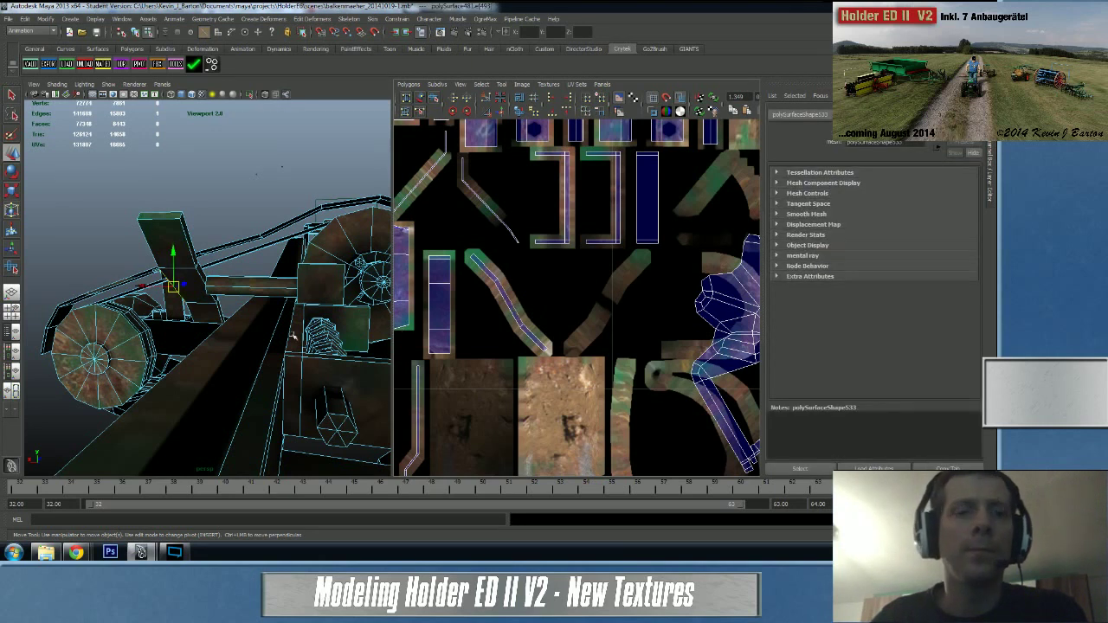
alt+drag(224, 337, 214, 298)
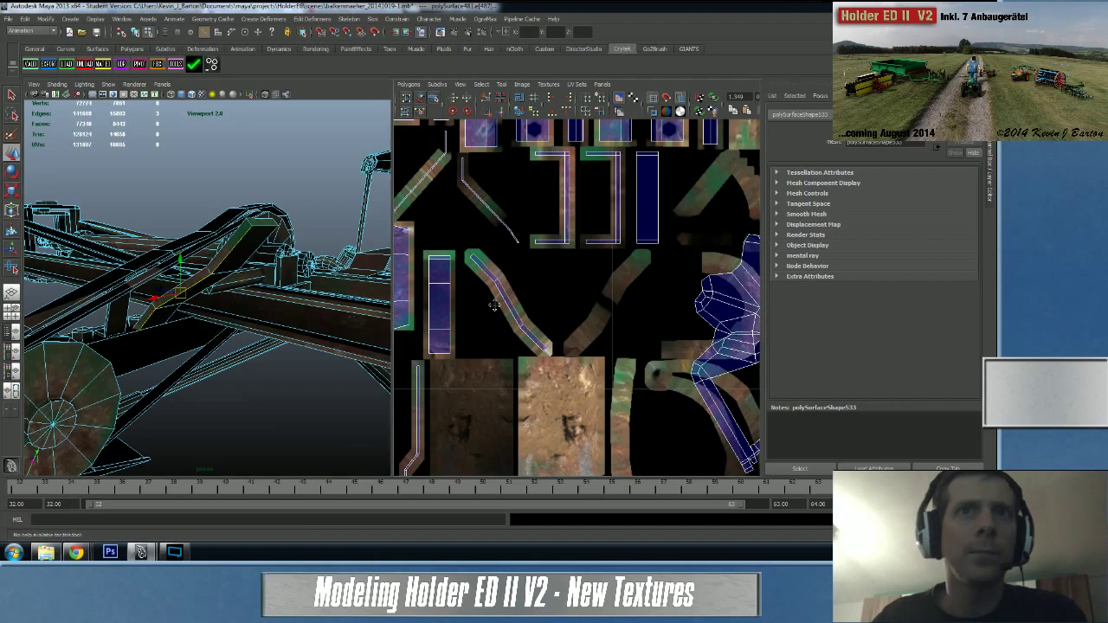
alt+middle_drag(490, 303, 631, 320)
scroll(609, 329, up, 4)
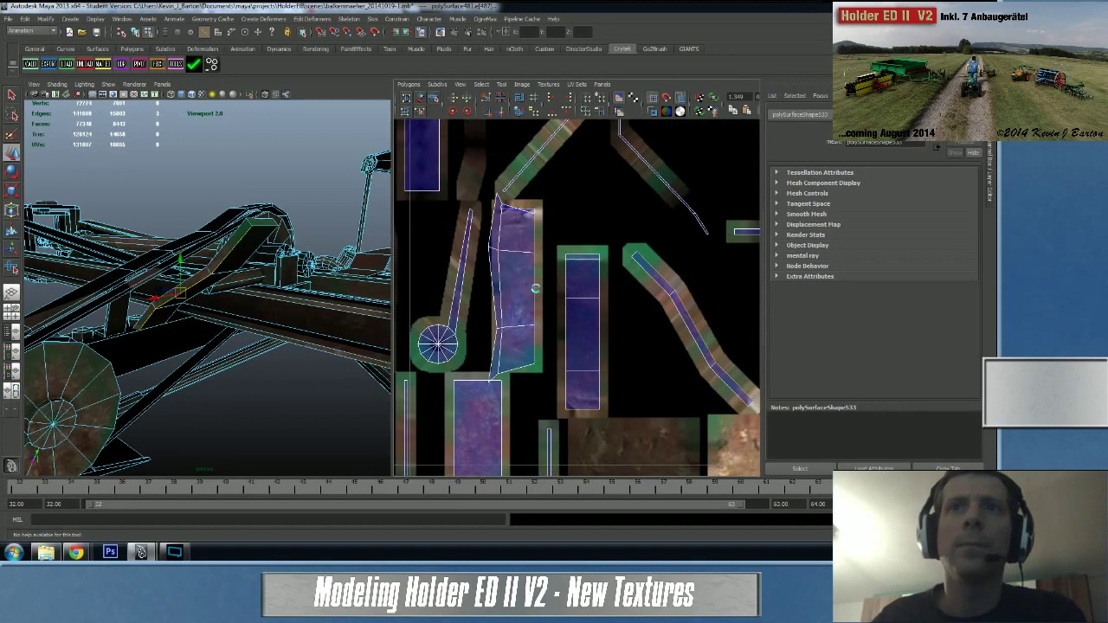
click(535, 289)
key(g)
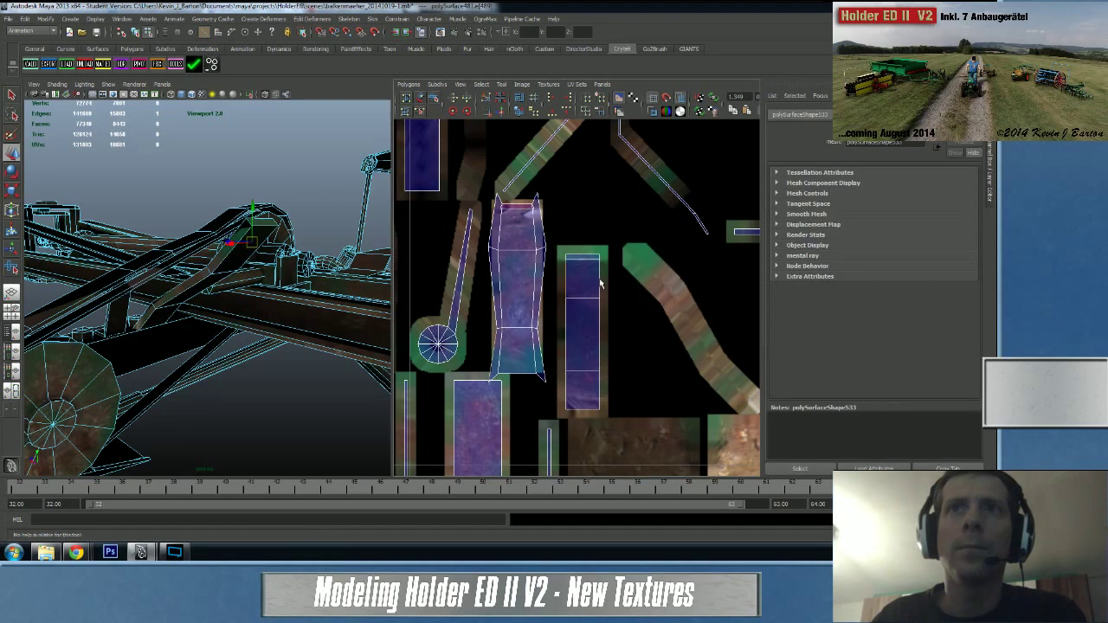
- Select the bracket's remaining long edges and attach its other wide strip to the joined shell with Move and Sew
click(599, 282)
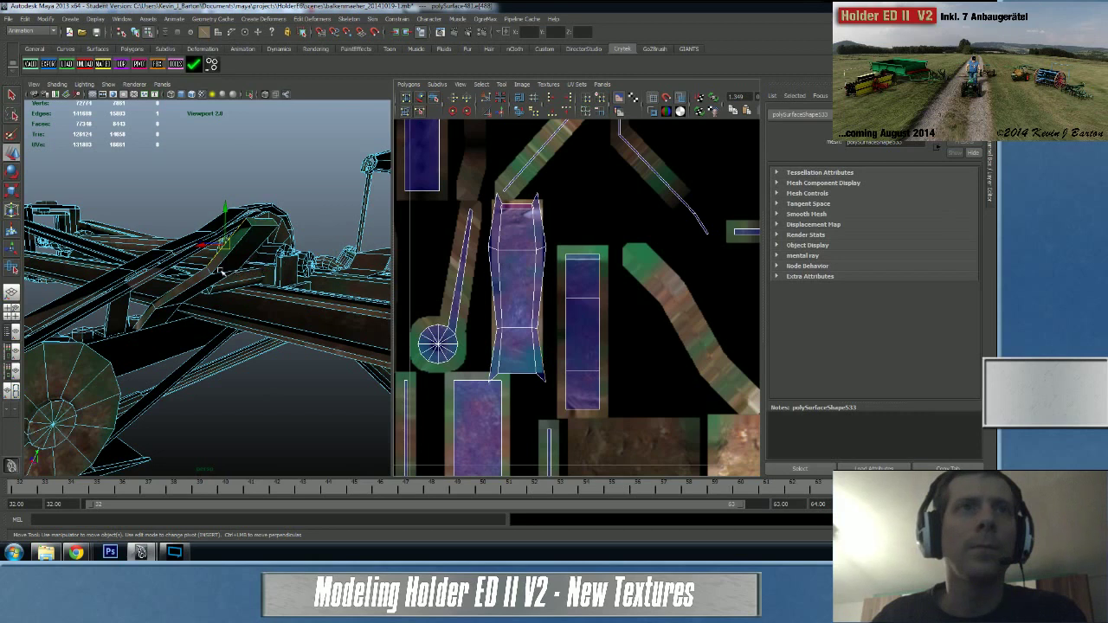
alt+drag(207, 275, 244, 279)
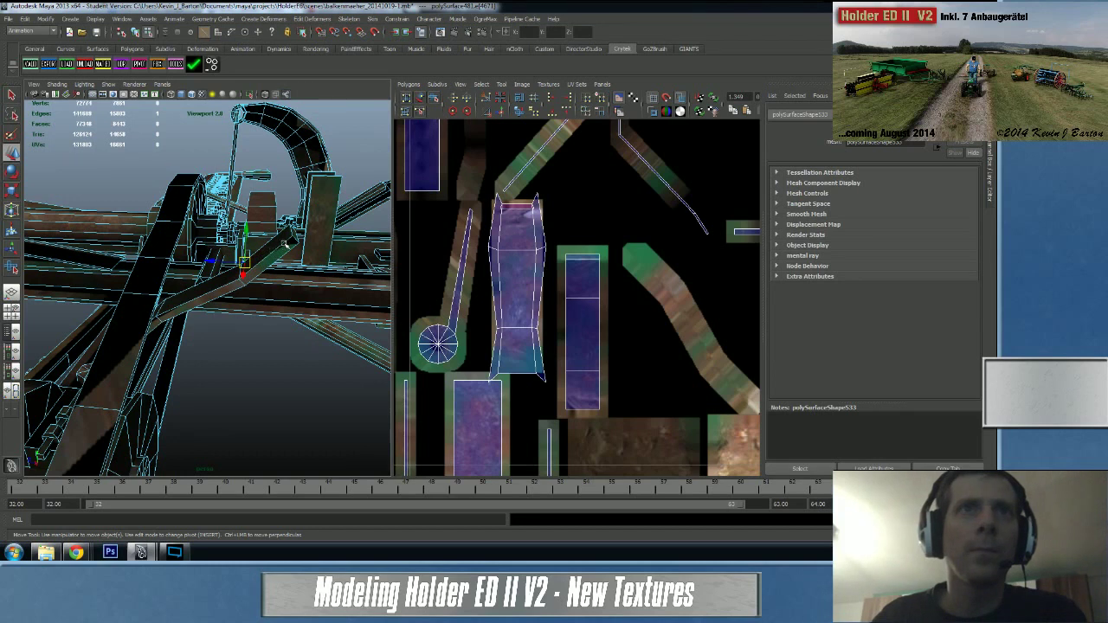
double_click(277, 252)
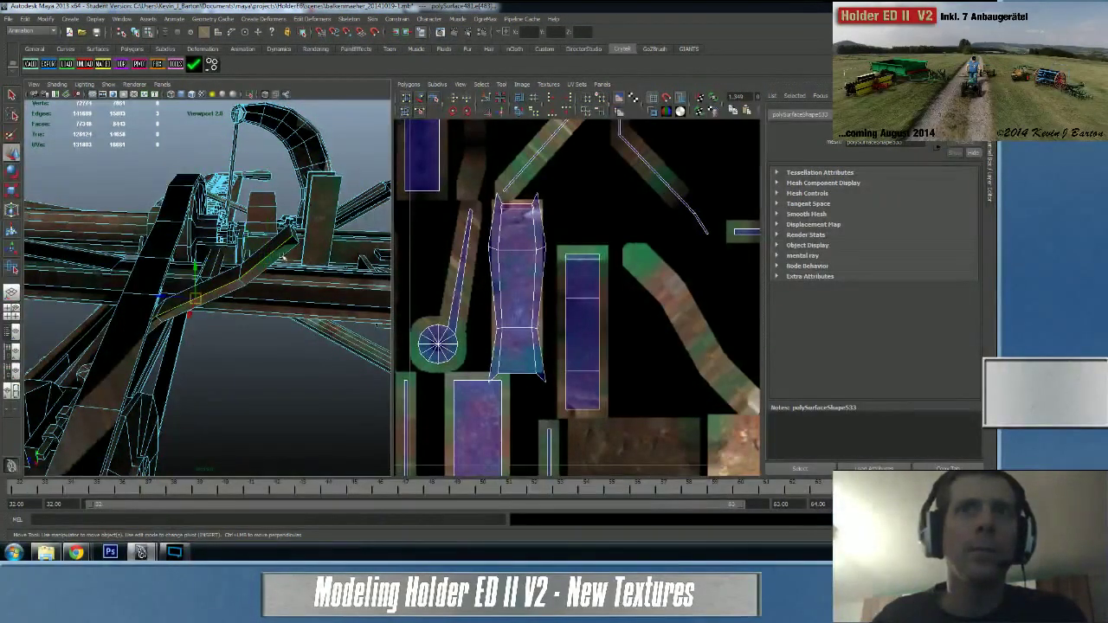
shift+right_click(583, 315)
right_drag(584, 317, 588, 296)
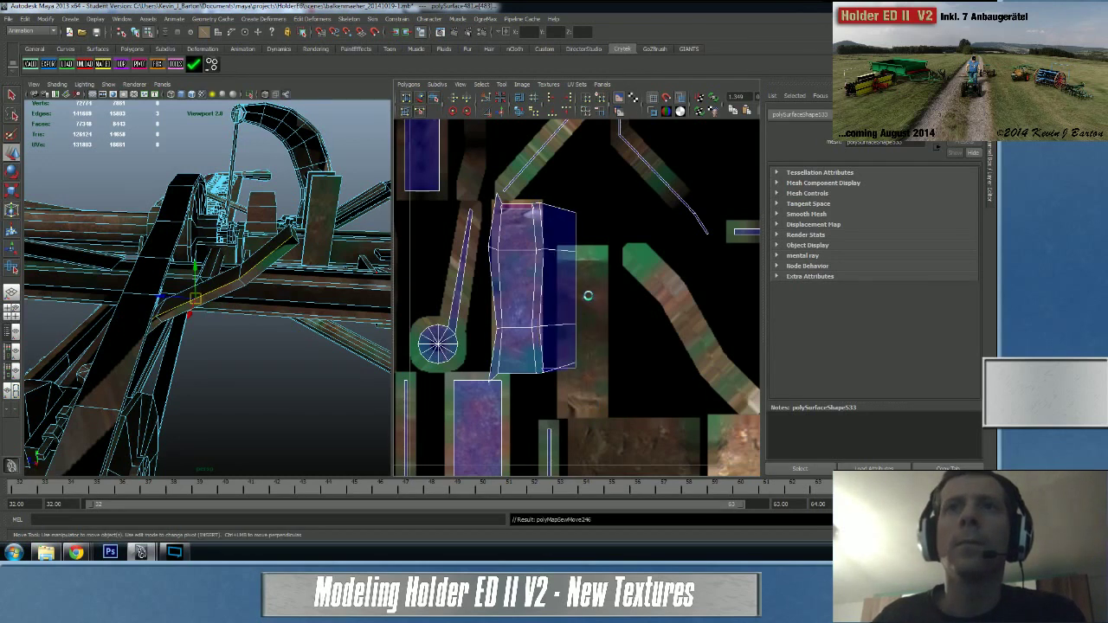
- Select the bracket's whole UV shell, unfold it and move it to a freer area beside its old position
drag(528, 315, 550, 331)
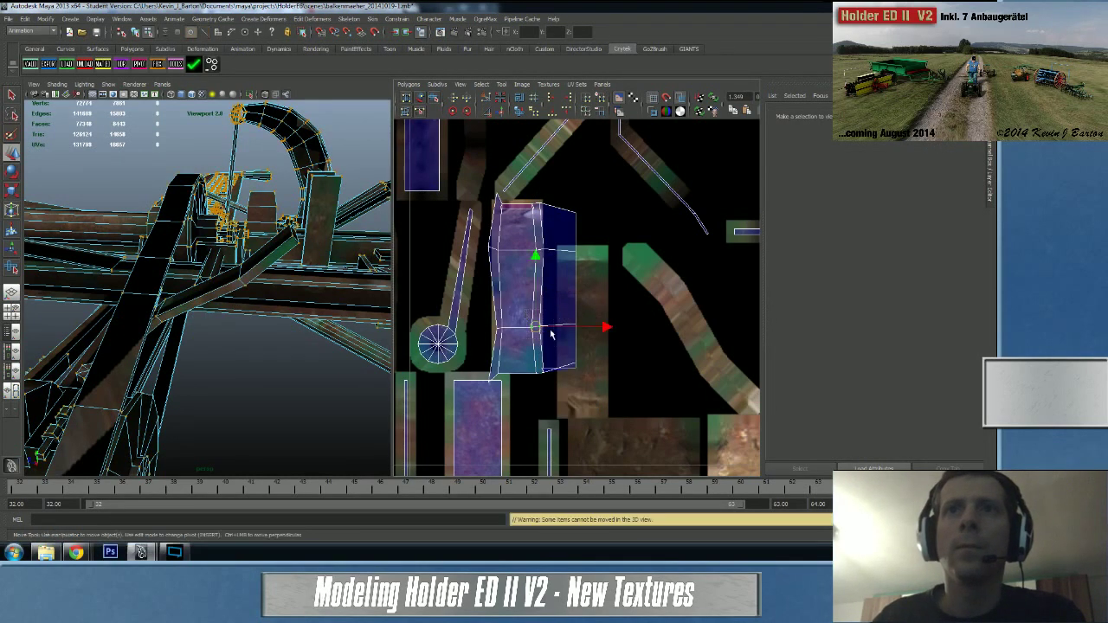
ctrl+right_drag(548, 294, 571, 272)
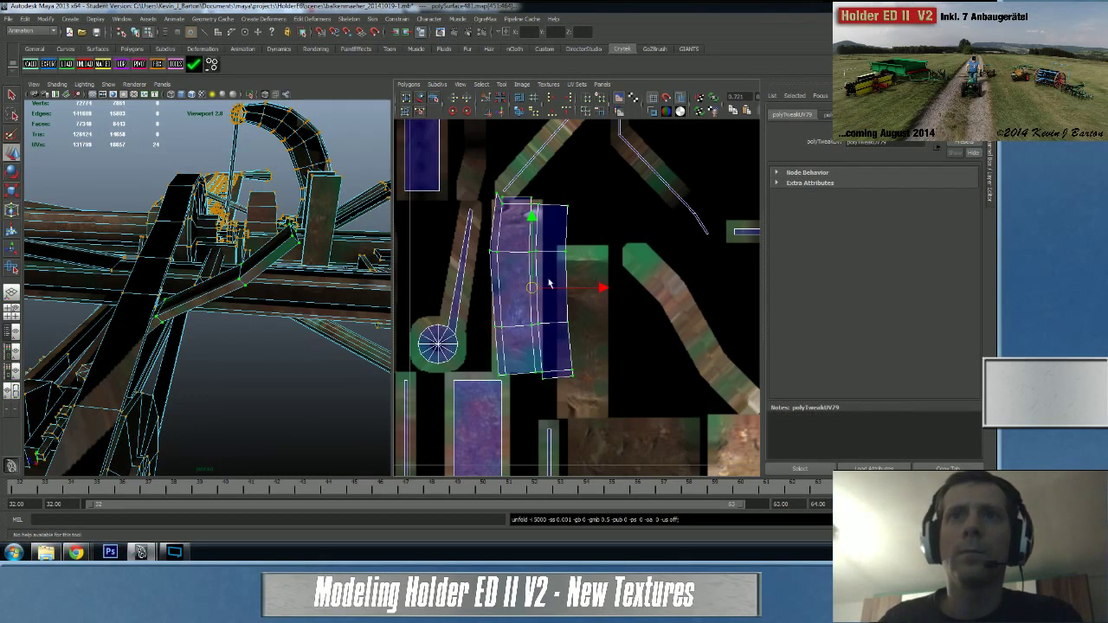
drag(536, 290, 598, 309)
- Select the beam's long edges and join its plain rectangular UV strip between the two C-shaped strips with Move and Sew
scroll(597, 303, down, 5)
alt+middle_drag(594, 290, 383, 300)
alt+middle_drag(519, 299, 566, 312)
alt+right_drag(566, 311, 621, 280)
alt+middle_drag(621, 280, 600, 332)
click(569, 268)
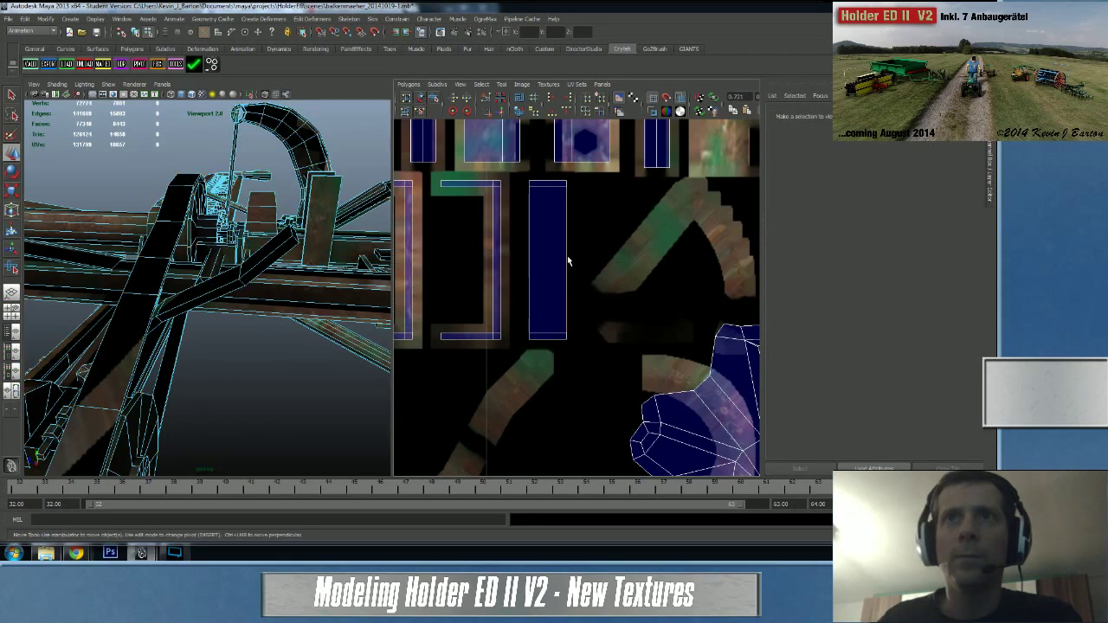
click(499, 268)
alt+middle_drag(504, 273, 543, 286)
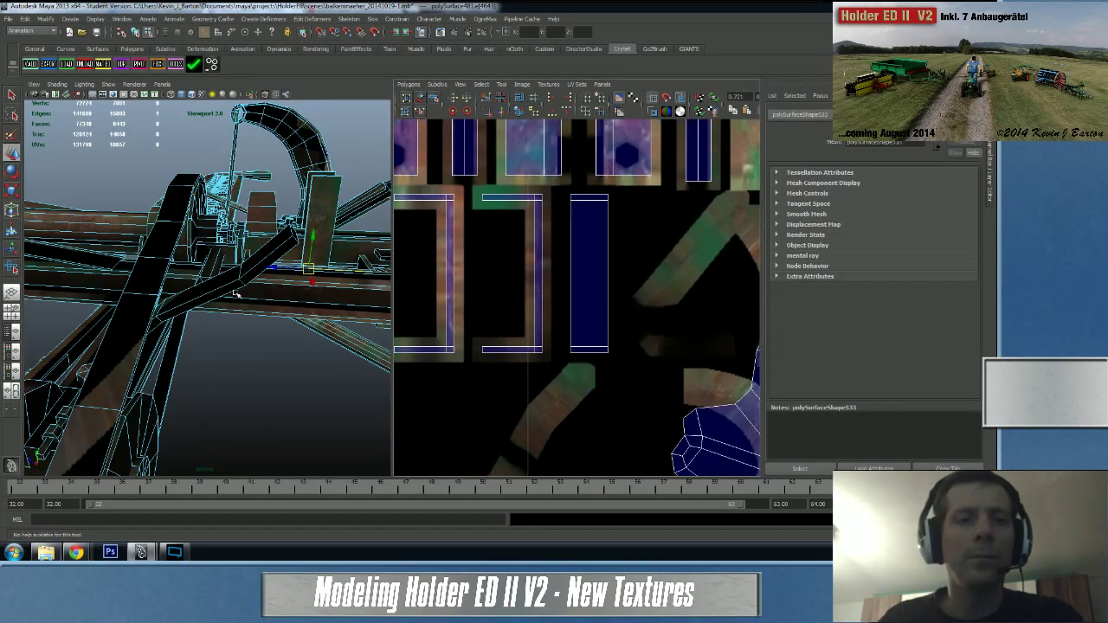
key(f)
alt+drag(260, 315, 217, 303)
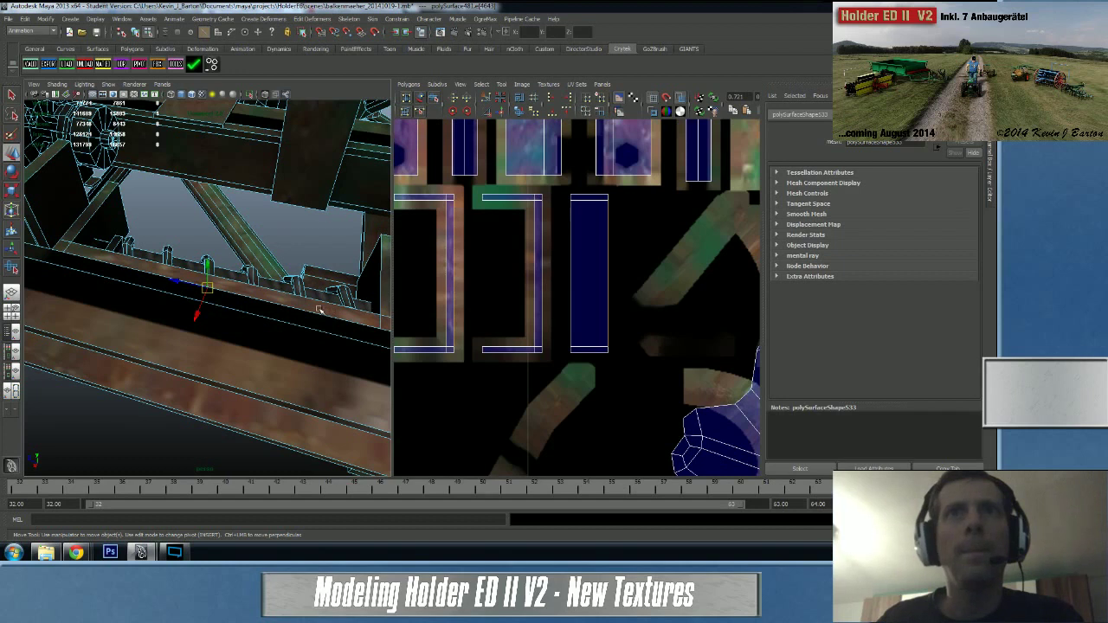
click(609, 203)
shift+click(612, 207)
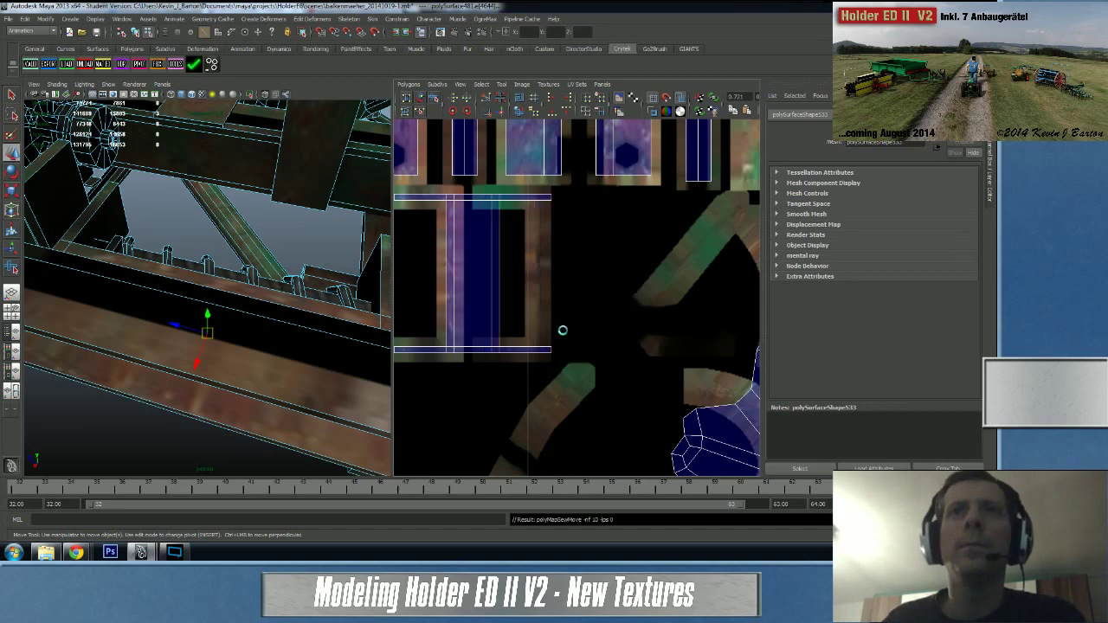
- Attach the beam's second rectangular strip to the outer long edge of the joined C-shaped shell with Move and Sew
alt+middle_drag(496, 301, 624, 332)
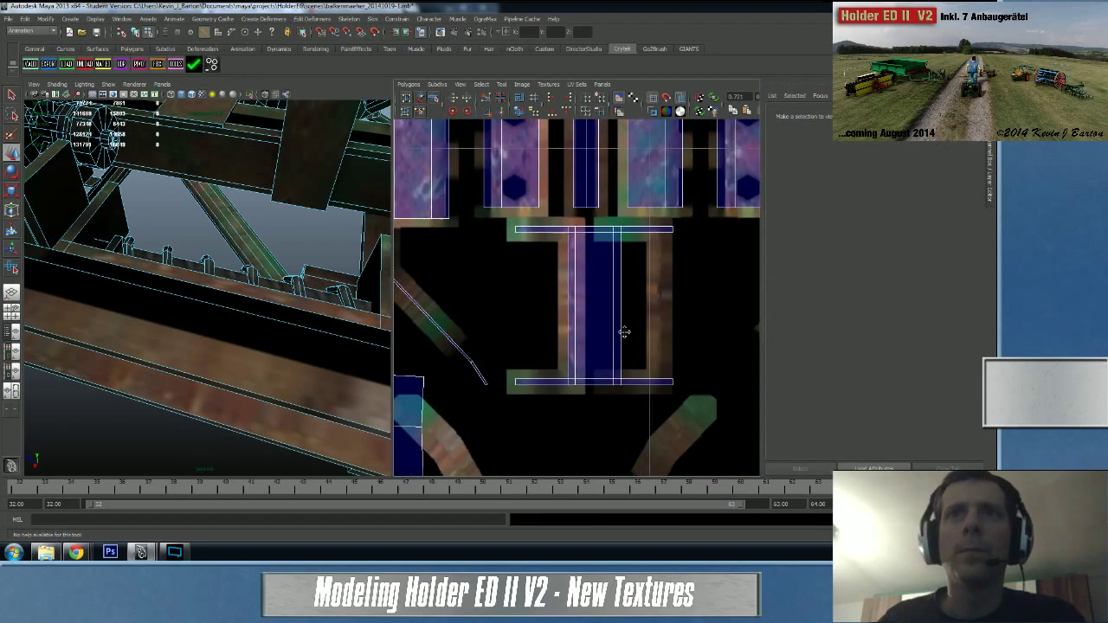
click(568, 318)
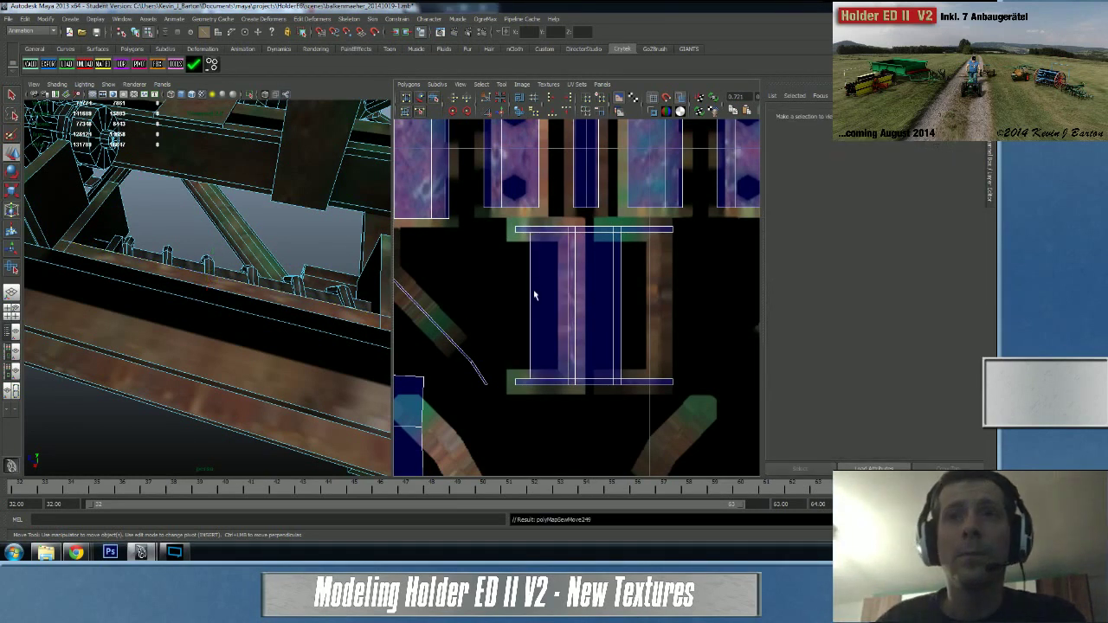
click(531, 299)
- Focus the 3D view on the diagonal brace, select its long edges and join its wide face to the narrow bent strip with Move and Sew
alt+right_drag(640, 317, 454, 321)
alt+middle_drag(572, 323, 403, 360)
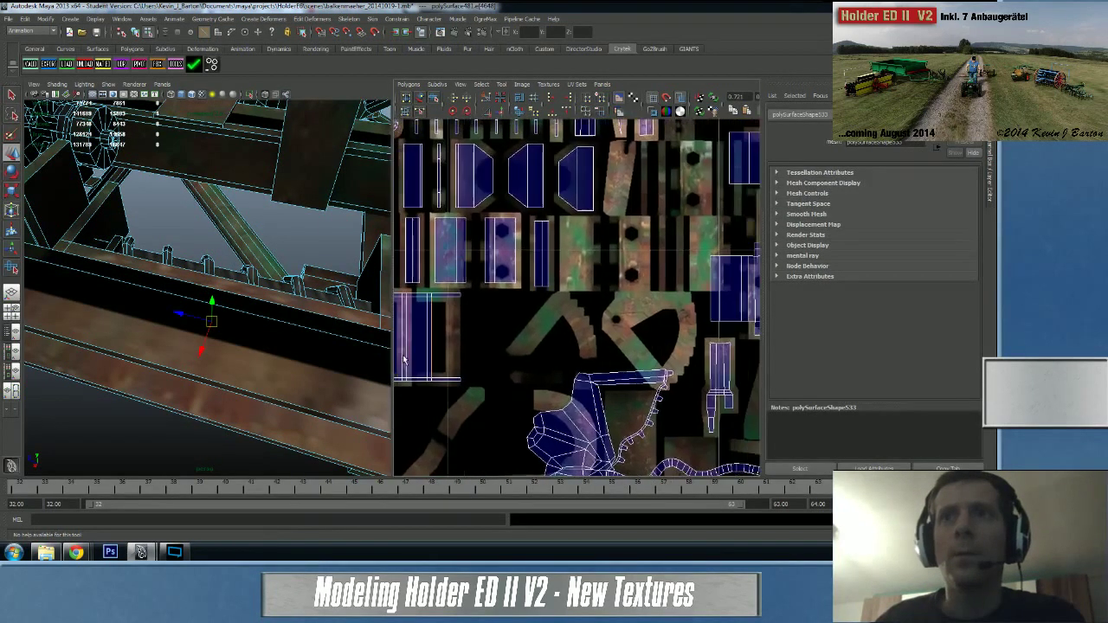
alt+middle_drag(538, 347, 653, 309)
alt+middle_drag(496, 299, 639, 312)
alt+right_drag(563, 323, 637, 340)
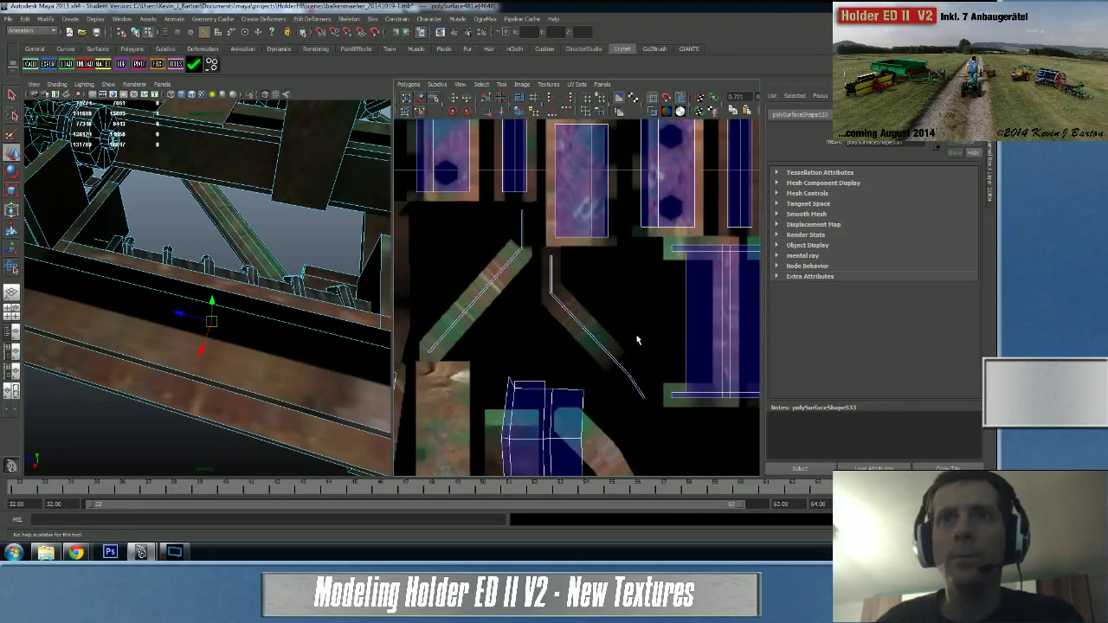
key(f)
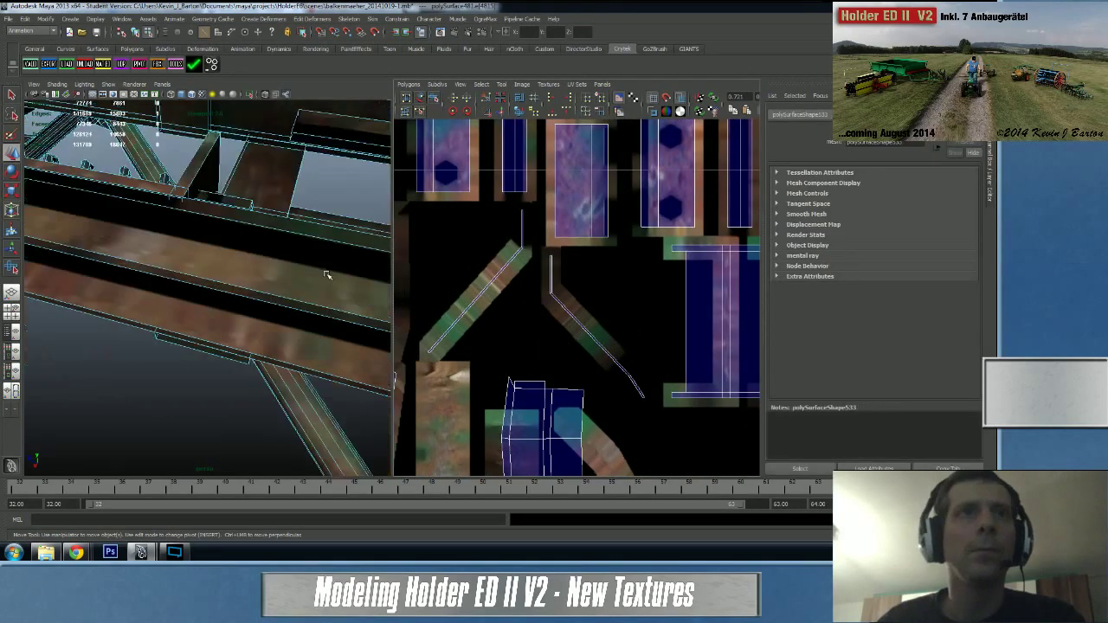
alt+drag(327, 275, 268, 277)
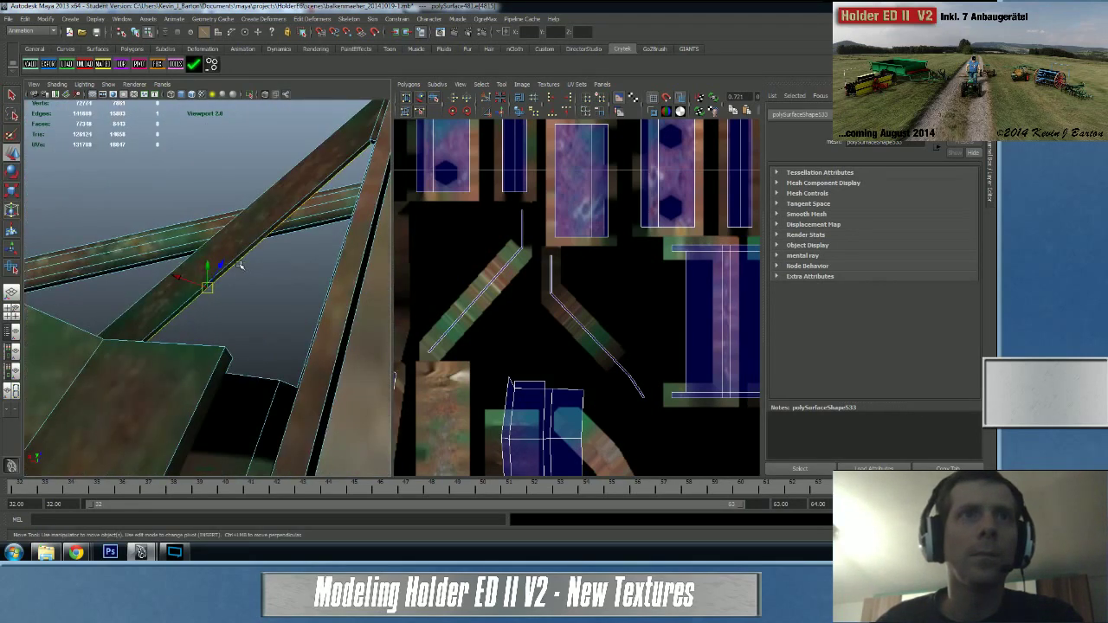
shift+click(237, 264)
shift+right_drag(568, 322, 576, 302)
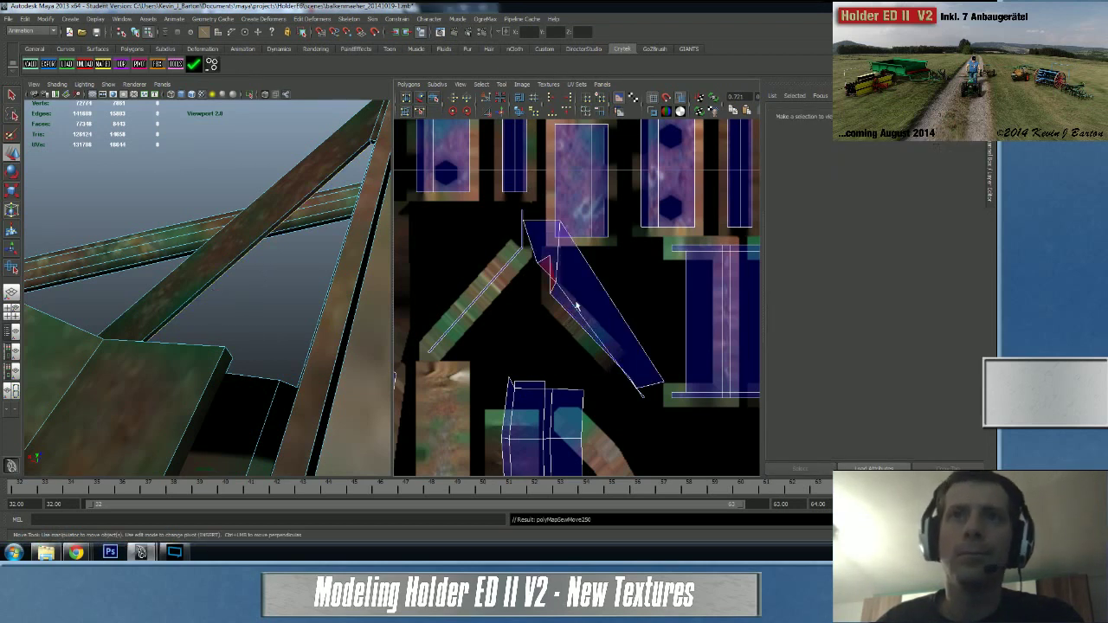
- Select the long lower edge of the brace and join its other narrow UV strip to the wide face with Move and Sew
click(484, 297)
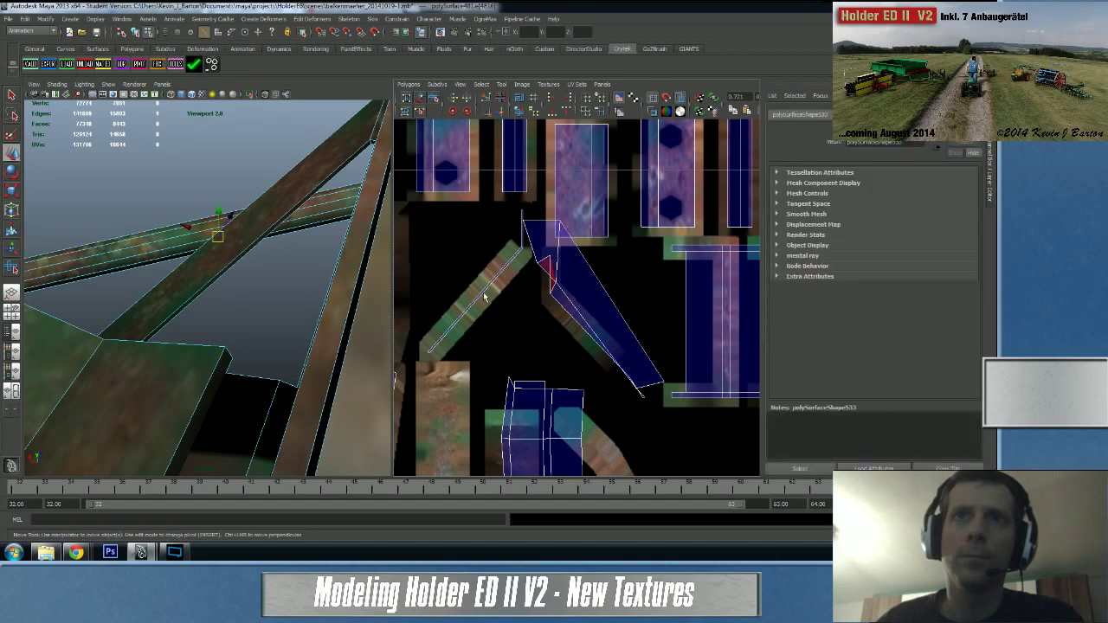
alt+drag(282, 287, 430, 285)
alt+drag(181, 368, 185, 340)
alt+drag(208, 299, 149, 336)
click(140, 332)
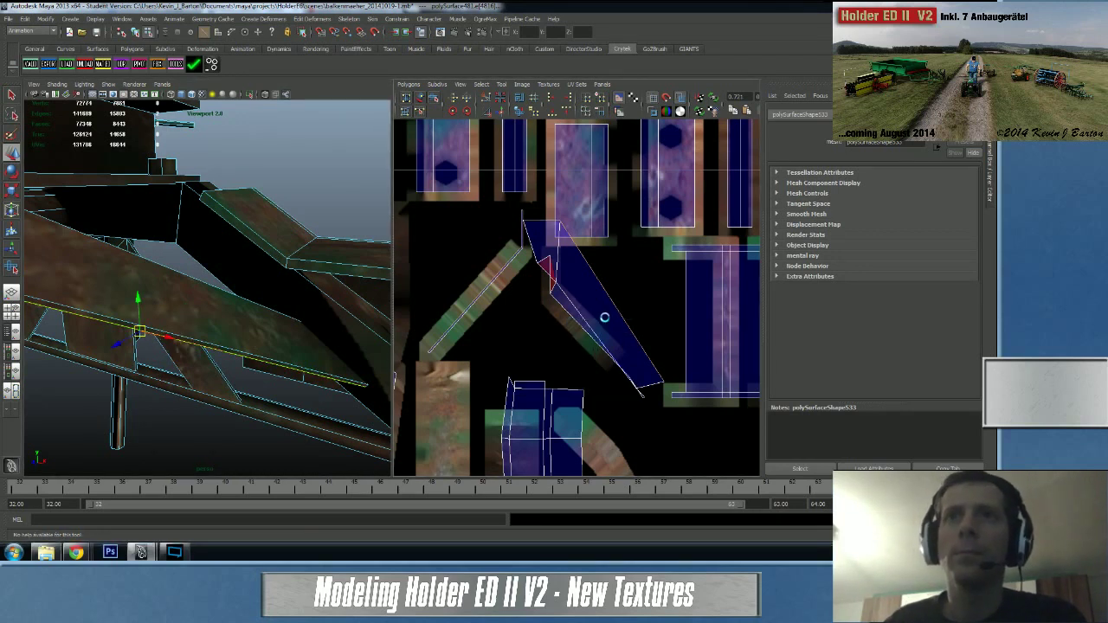
shift+right_click(605, 317)
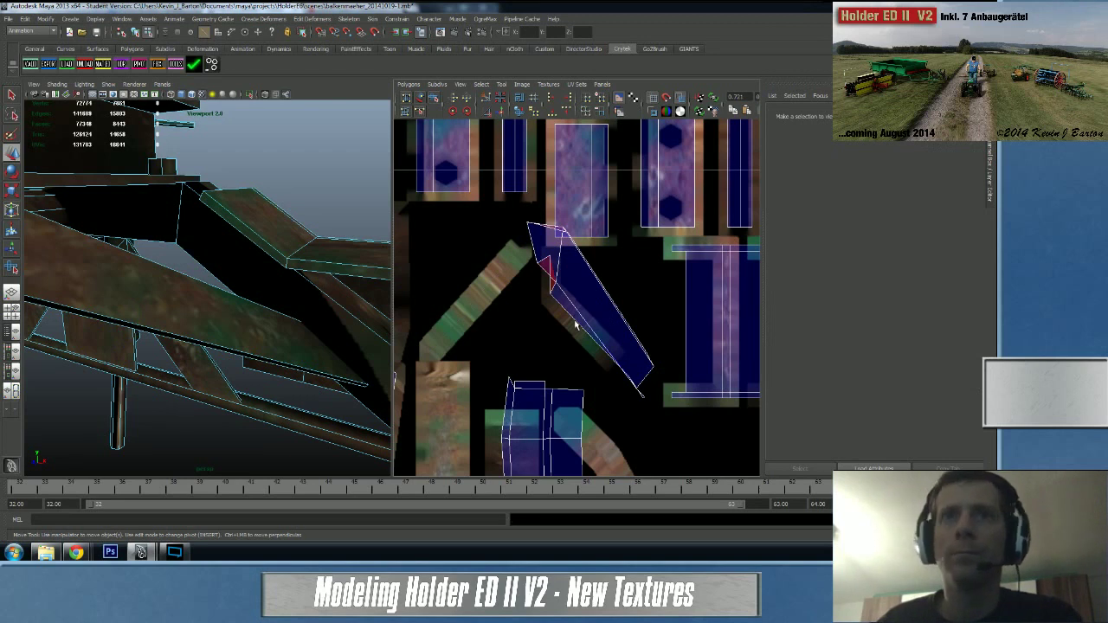
- Select the two edges along the brace's upper side and join its second wide face to the shell with Move and Sew
click(575, 325)
alt+drag(246, 309, 130, 264)
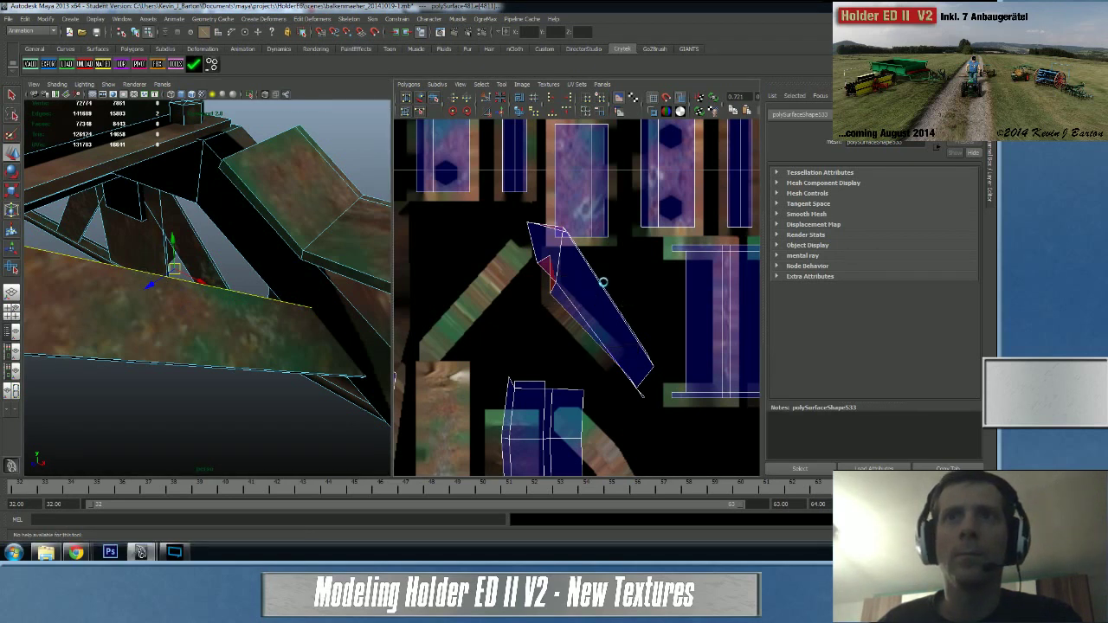
right_drag(565, 321, 613, 309)
- Select all UVs of the brace shell, unfold it and refine it further with the Smooth UV tool's Unfold
click(553, 290)
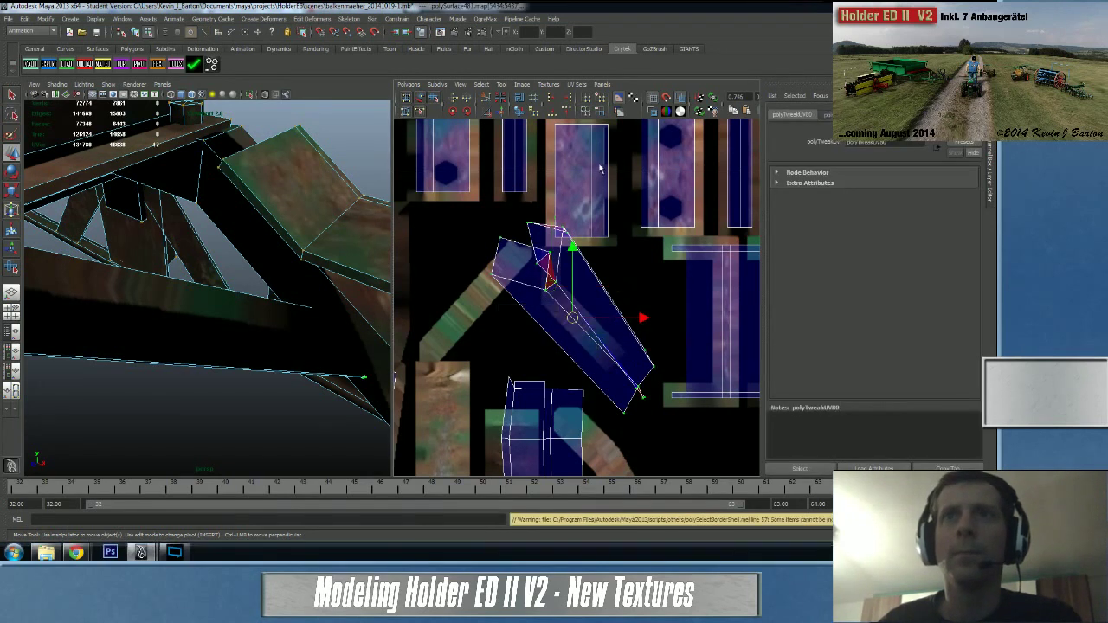
click(519, 113)
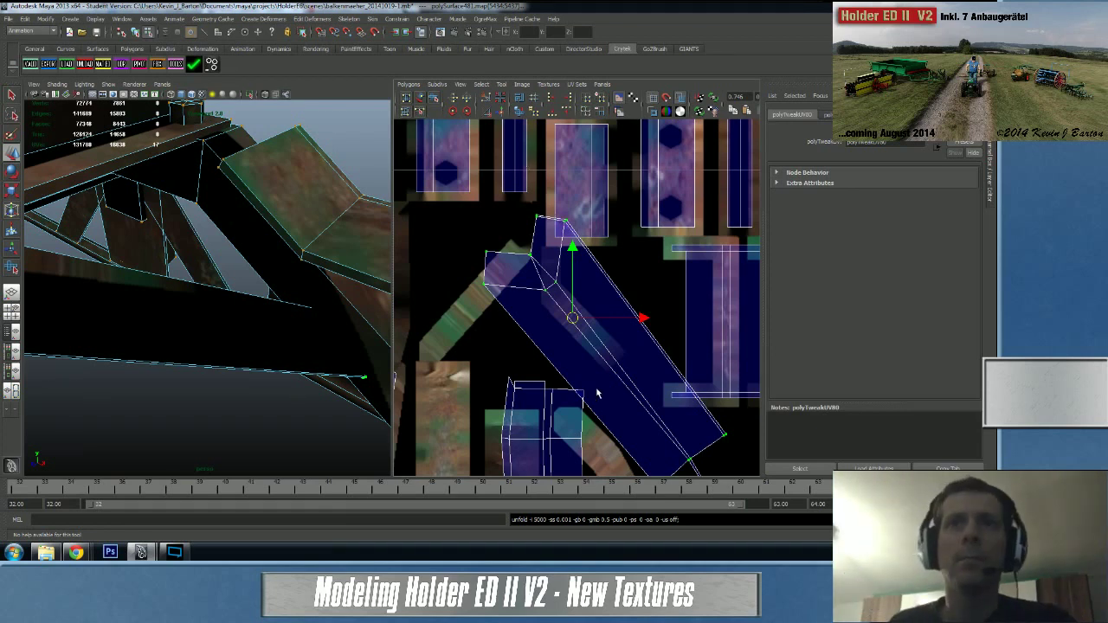
scroll(597, 394, down, 3)
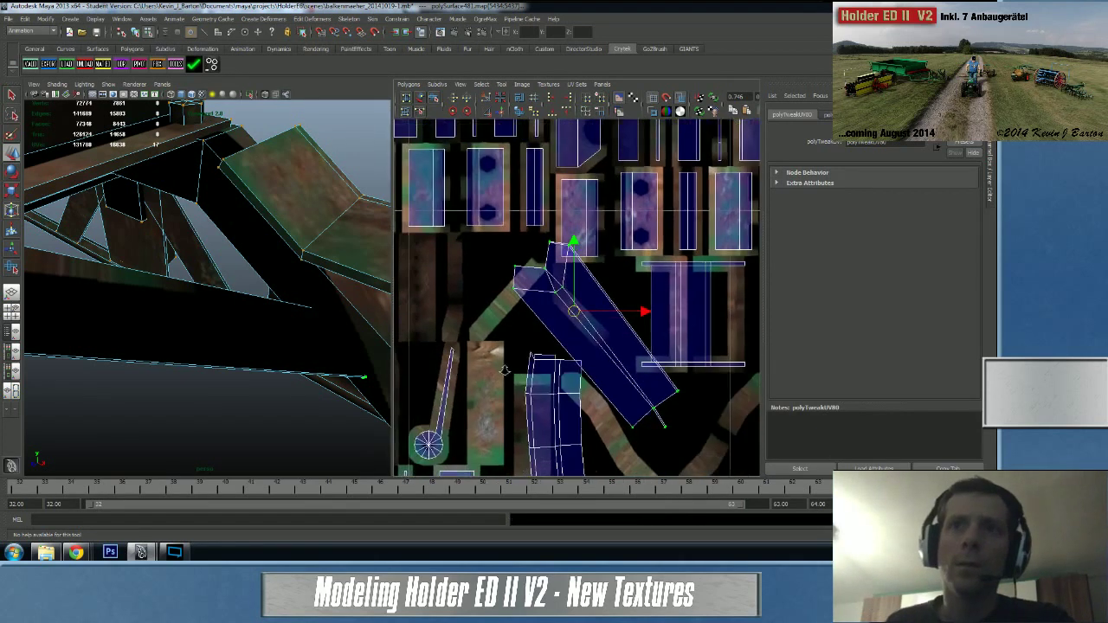
click(434, 99)
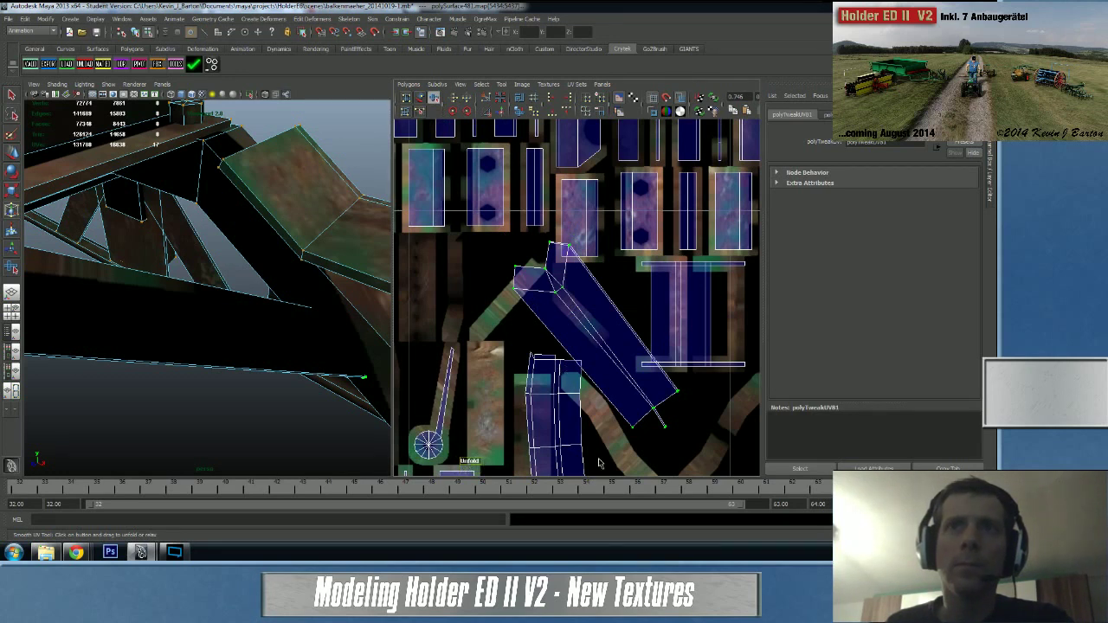
drag(599, 463, 725, 465)
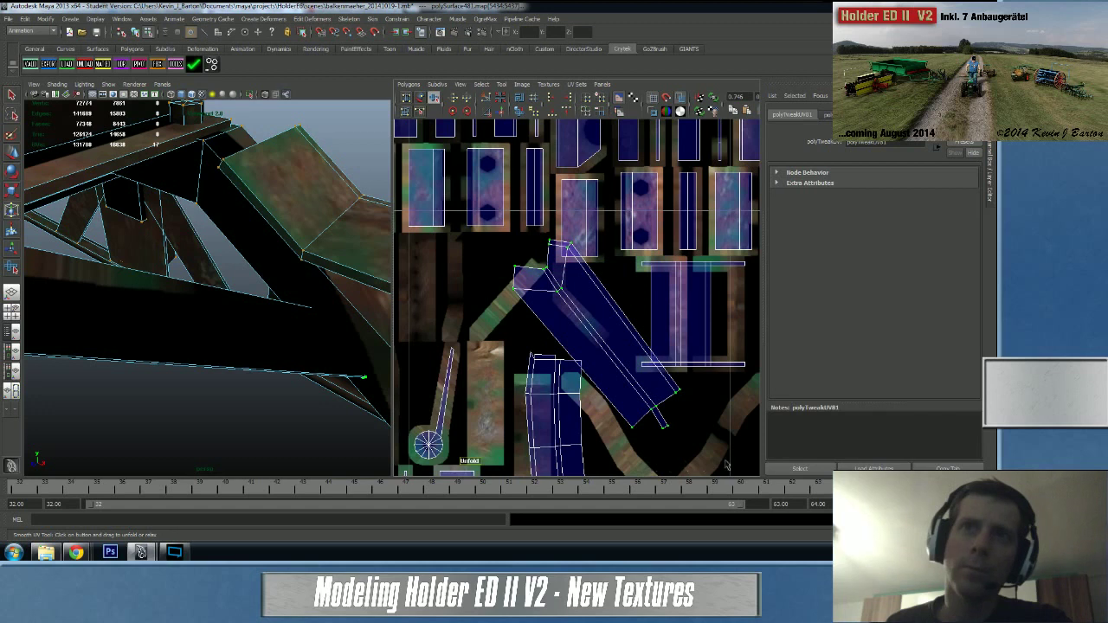
drag(476, 463, 594, 467)
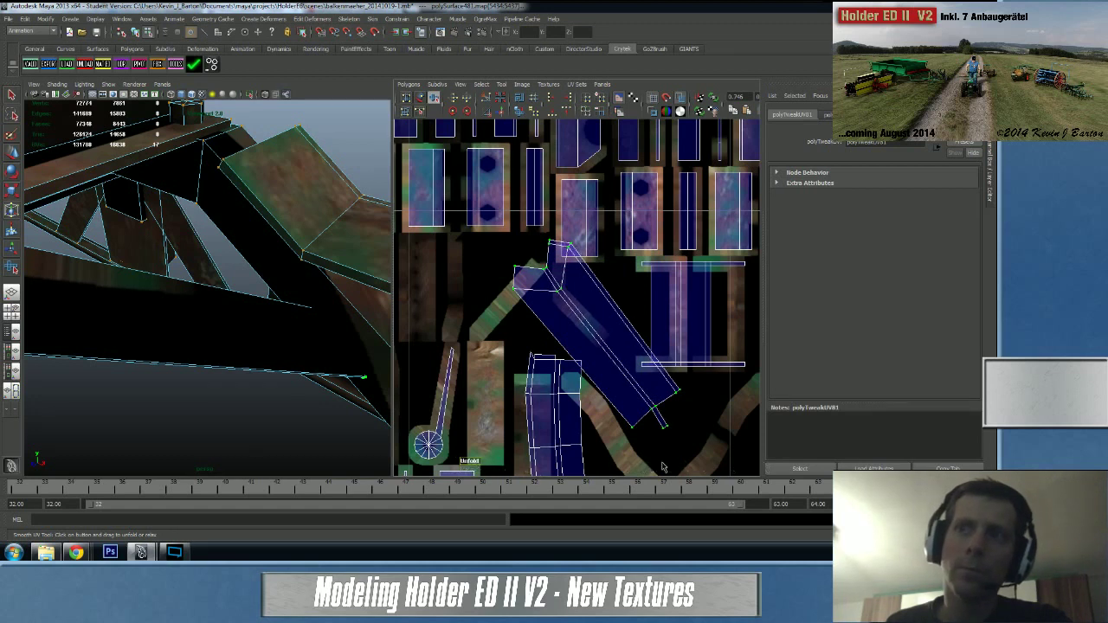
drag(744, 465, 733, 464)
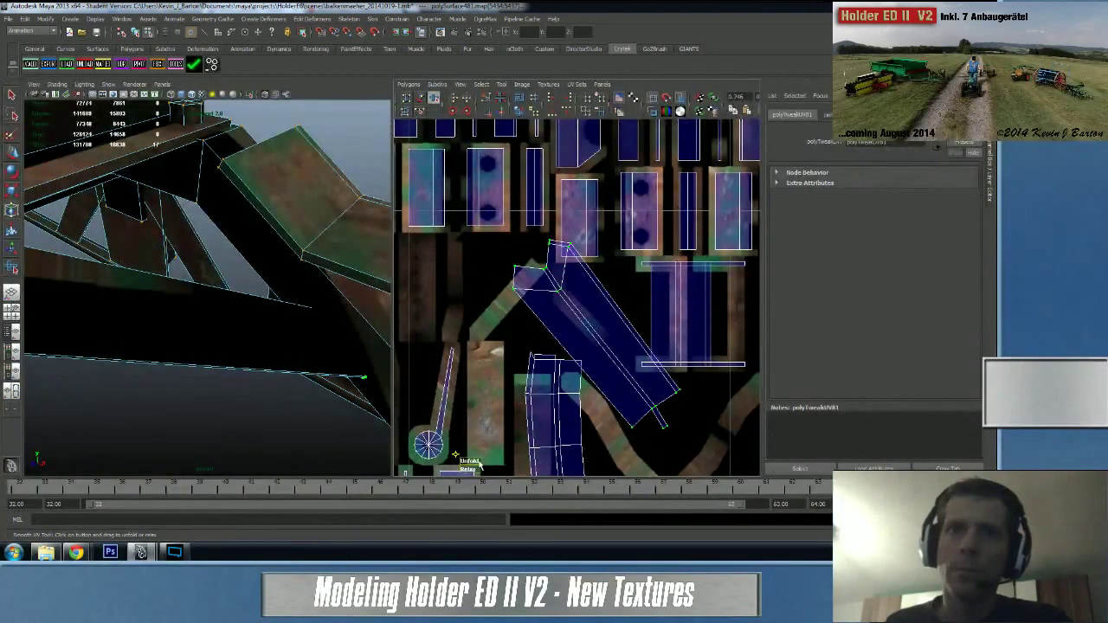
drag(480, 465, 735, 467)
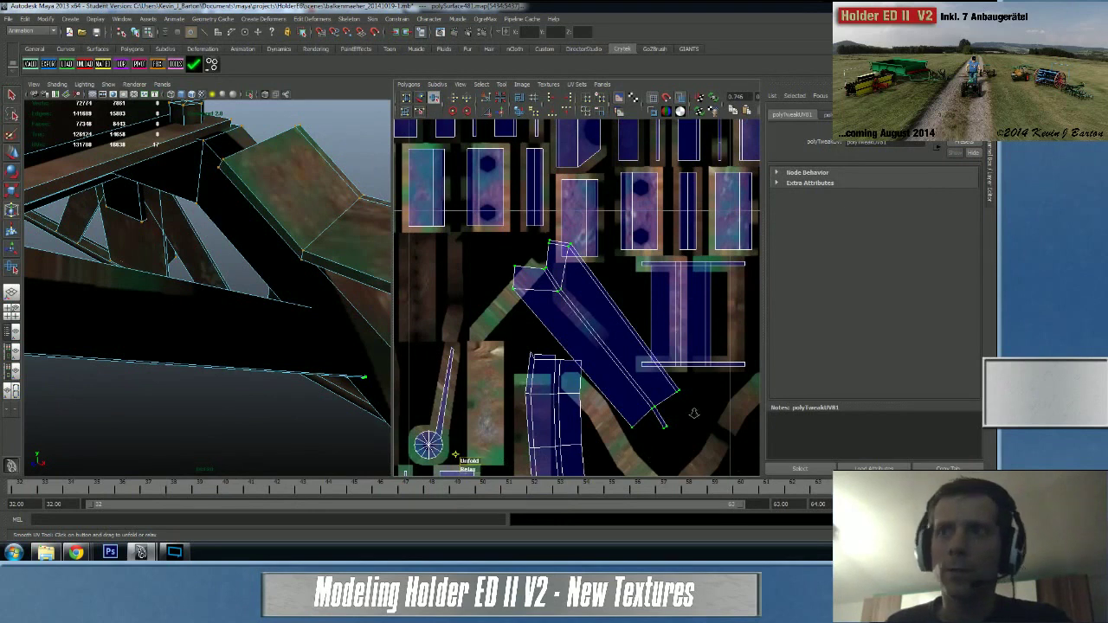
scroll(606, 407, down, 3)
scroll(590, 397, up, 2)
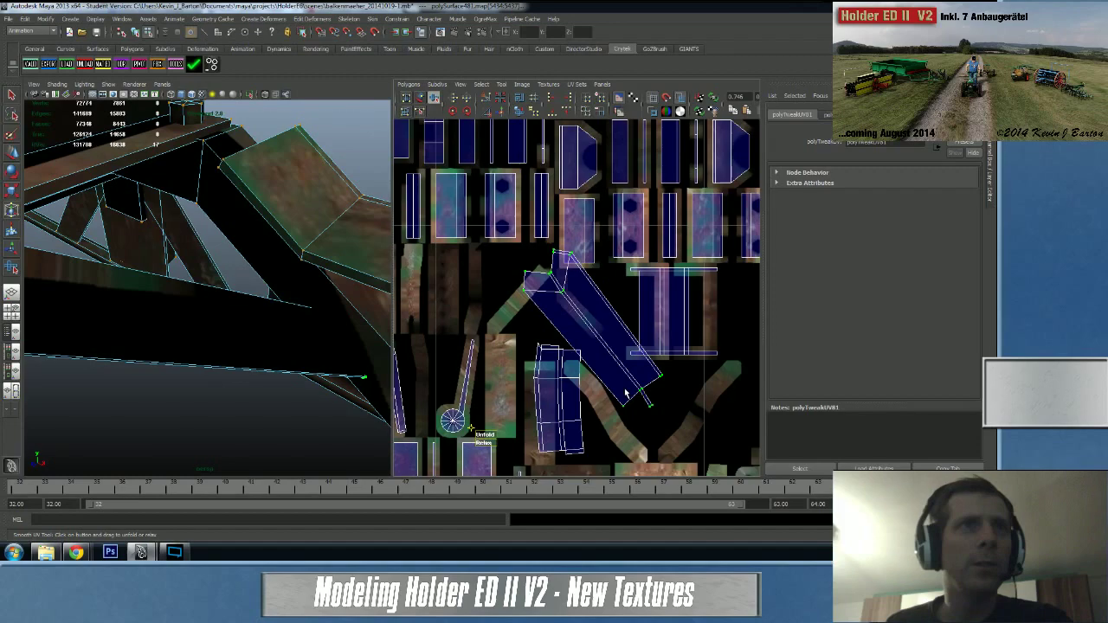
scroll(241, 360, down, 4)
alt+drag(241, 360, 56, 363)
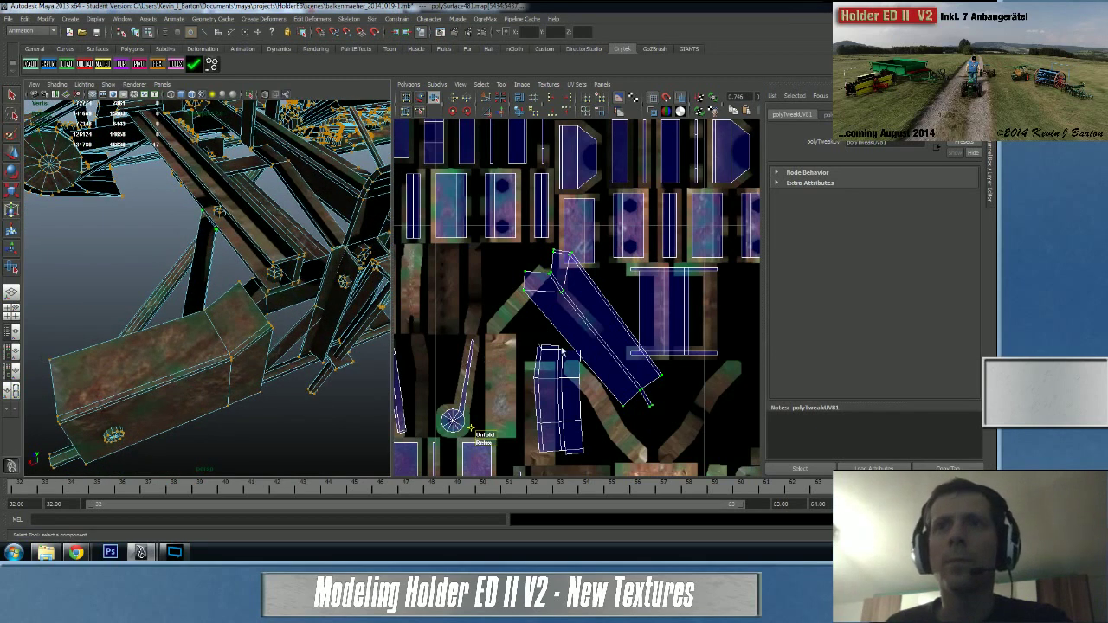
- Move the unfolded brace shell aside to another area of the UV layout
key(w)
drag(594, 330, 696, 348)
alt+middle_drag(687, 329, 503, 276)
scroll(544, 331, down, 3)
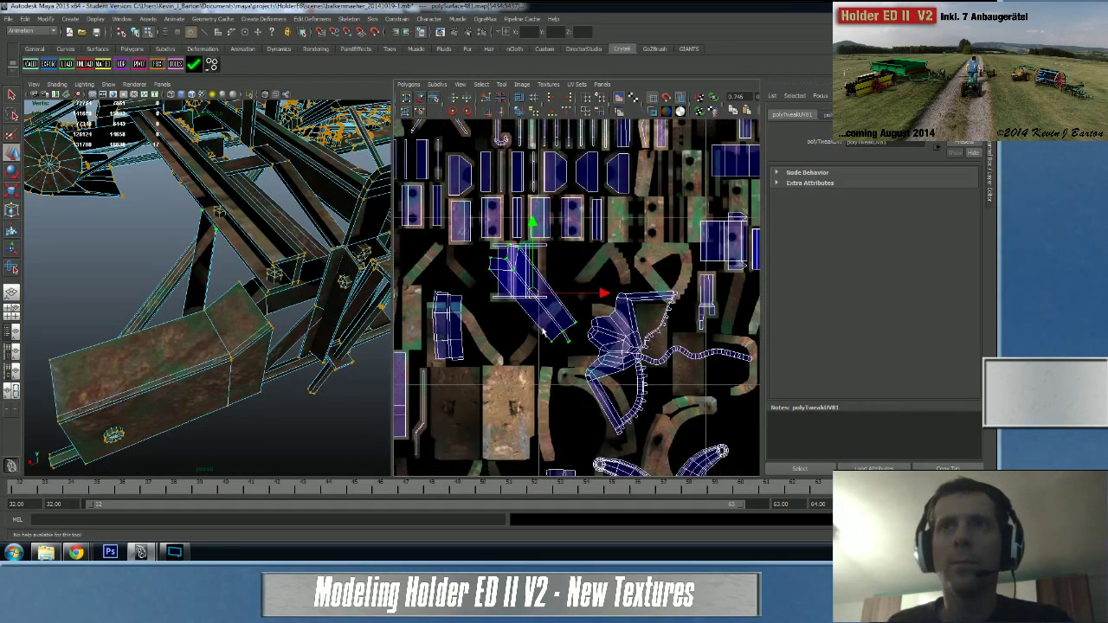
drag(542, 297, 660, 243)
- Select a long edge of the round-ended lever's UV piece and join its other disc-ended piece with Move and Sew
alt+middle_drag(412, 330, 509, 361)
alt+right_drag(479, 327, 776, 374)
click(640, 374)
right_drag(638, 374, 636, 349)
click(638, 365)
alt+middle_drag(549, 346, 631, 290)
alt+middle_drag(532, 355, 591, 329)
shift+right_drag(552, 315, 552, 291)
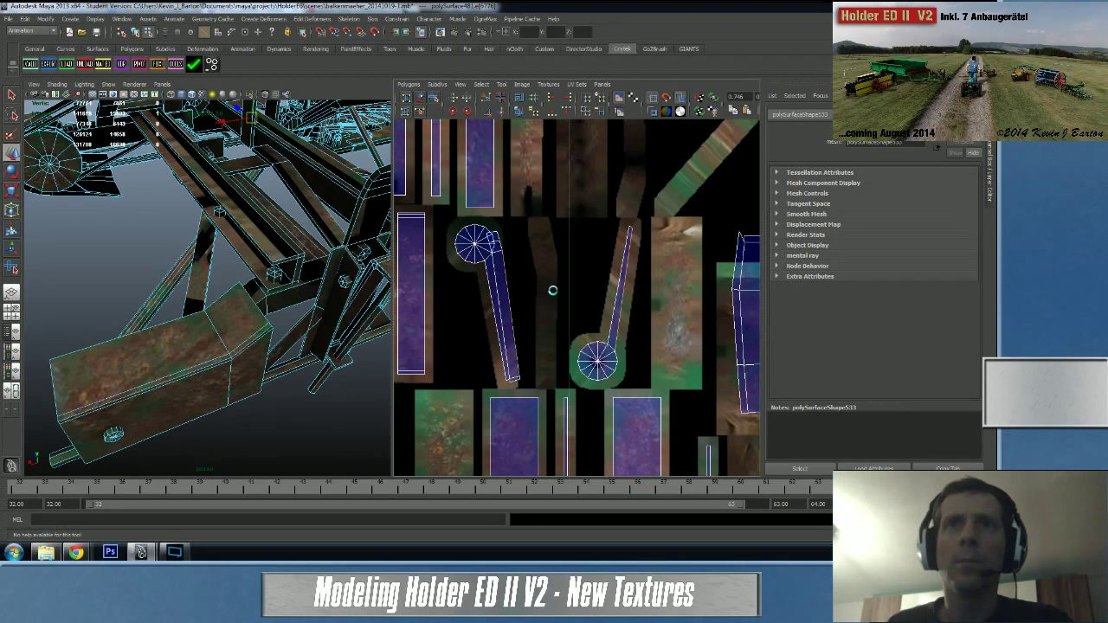
- Select the short open edges between the two discs and close both small gaps with Move and Sew
scroll(463, 291, up, 4)
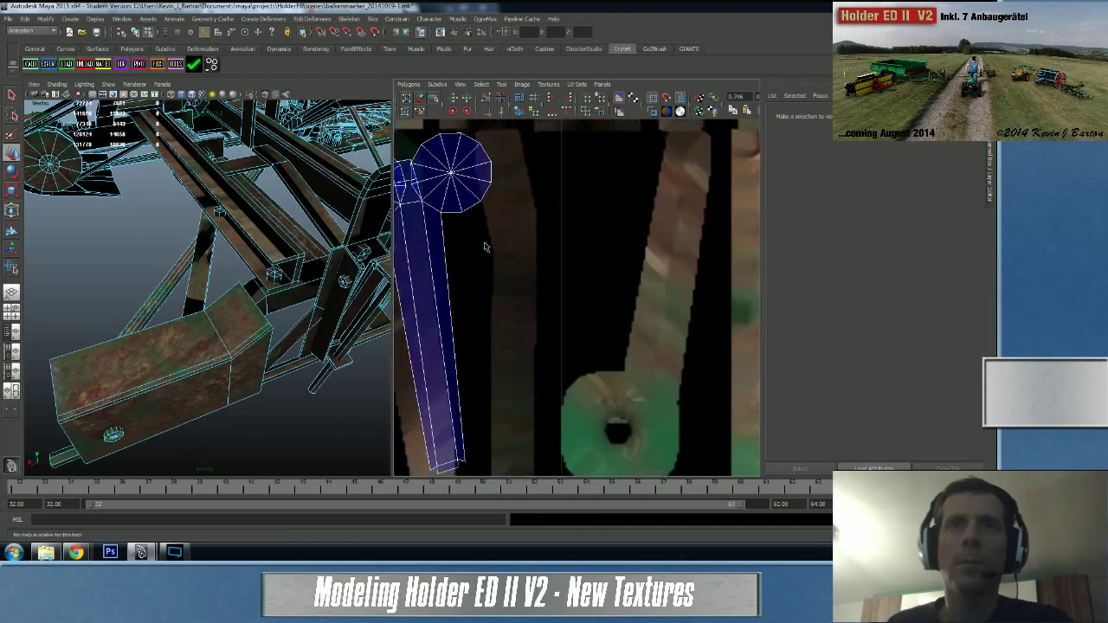
alt+middle_drag(487, 246, 621, 337)
scroll(576, 311, up, 3)
click(487, 281)
click(490, 284)
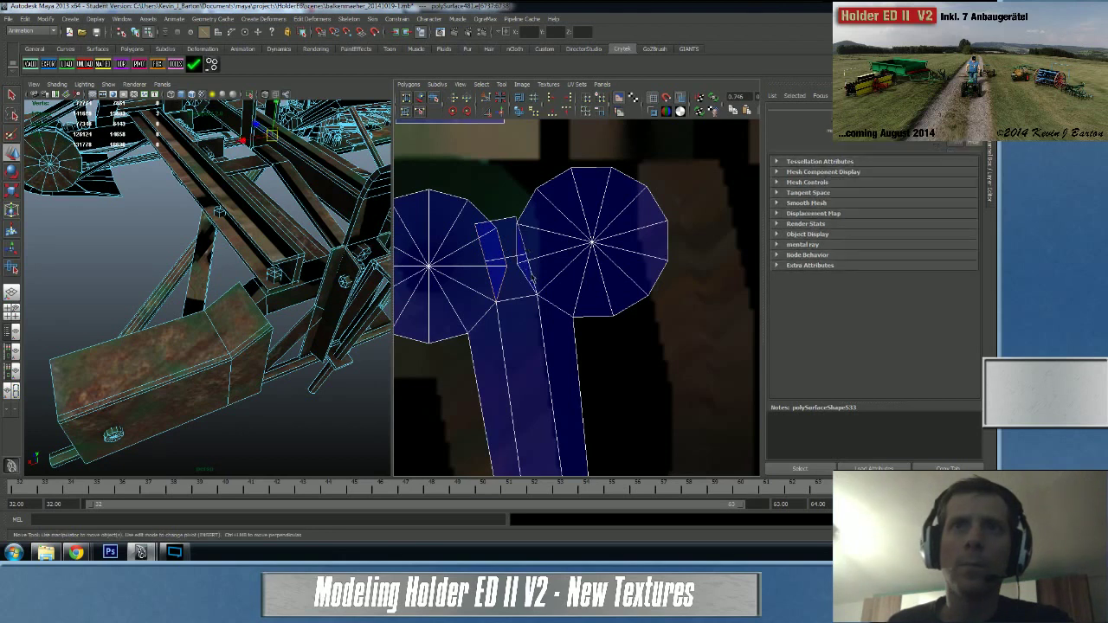
shift+right_click(529, 341)
shift+right_drag(529, 341, 527, 317)
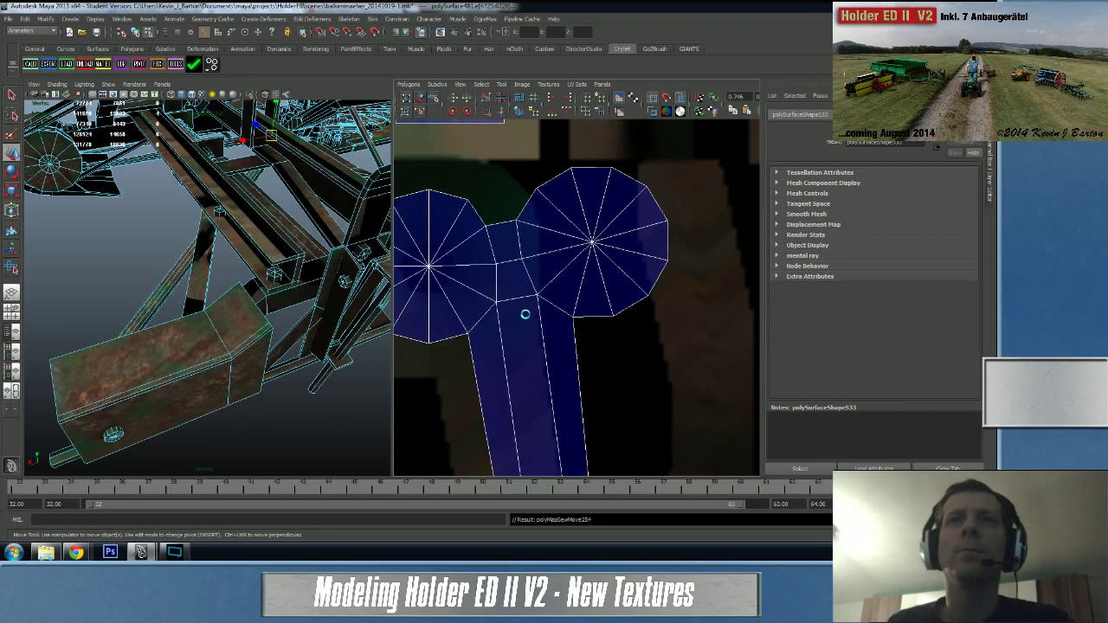
- Examine the lever's rounded end in the 3D view and its rim edges to identify the adjoining rim faces
click(494, 225)
click(344, 286)
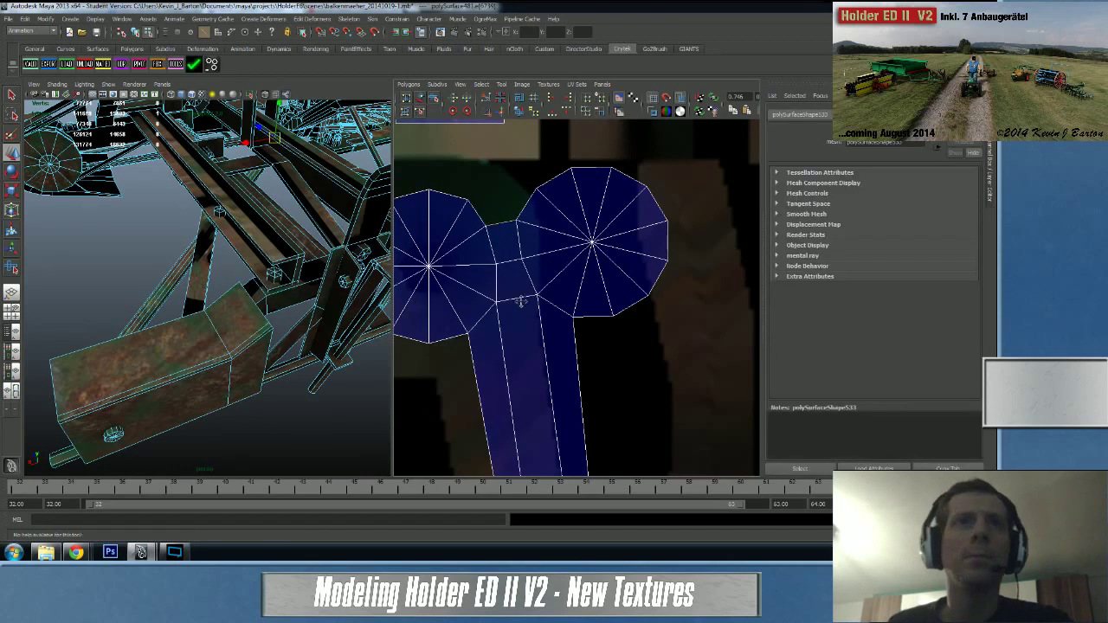
key(f)
alt+drag(297, 272, 295, 273)
alt+right_drag(294, 273, 289, 272)
alt+drag(289, 273, 235, 289)
double_click(241, 283)
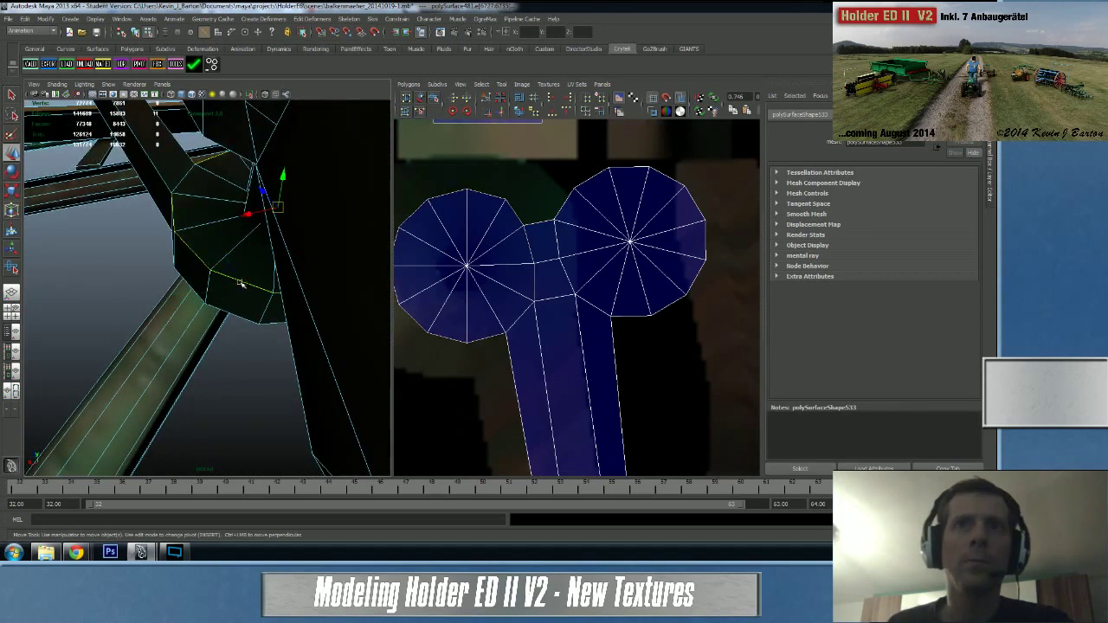
alt+right_drag(562, 328, 462, 336)
alt+middle_drag(462, 336, 487, 326)
alt+right_drag(568, 345, 559, 346)
scroll(558, 346, down, 6)
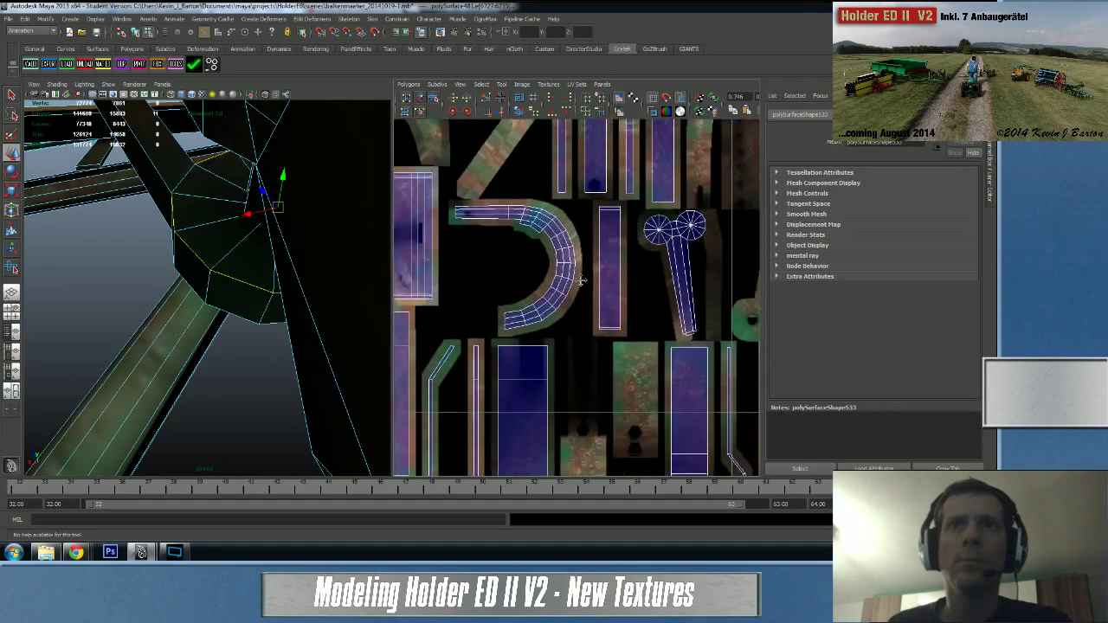
alt+middle_drag(503, 305, 501, 303)
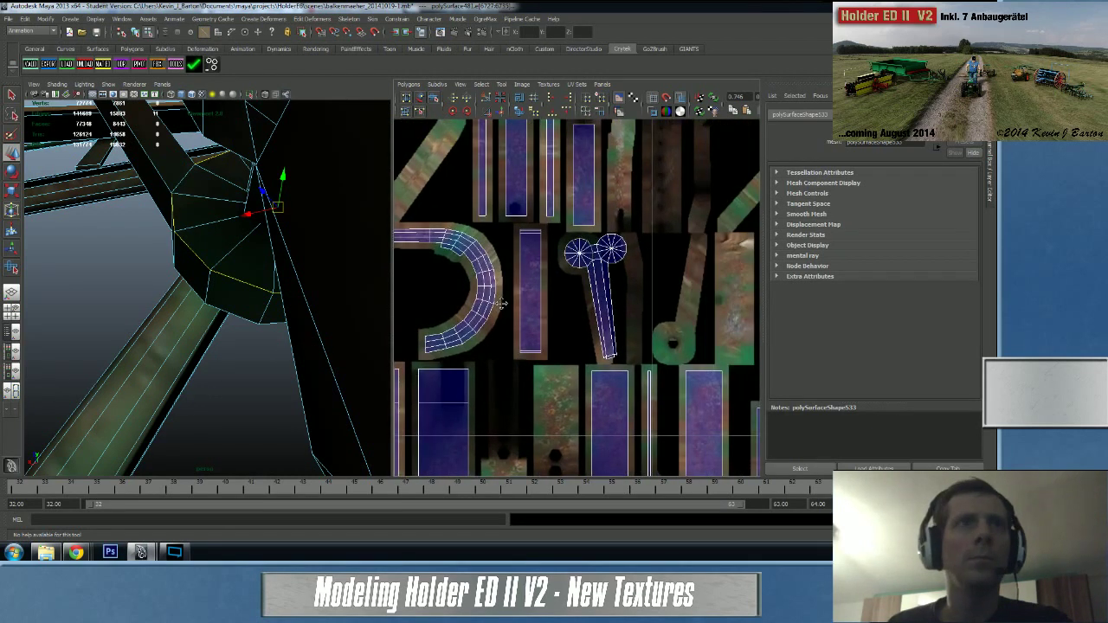
- Select the lever's rim face, locate its small bent UV strip and join it to the lever shell with Move and Sew
right_drag(228, 300, 226, 321)
click(228, 300)
key(f)
alt+right_drag(688, 353, 249, 344)
alt+right_drag(511, 349, 299, 349)
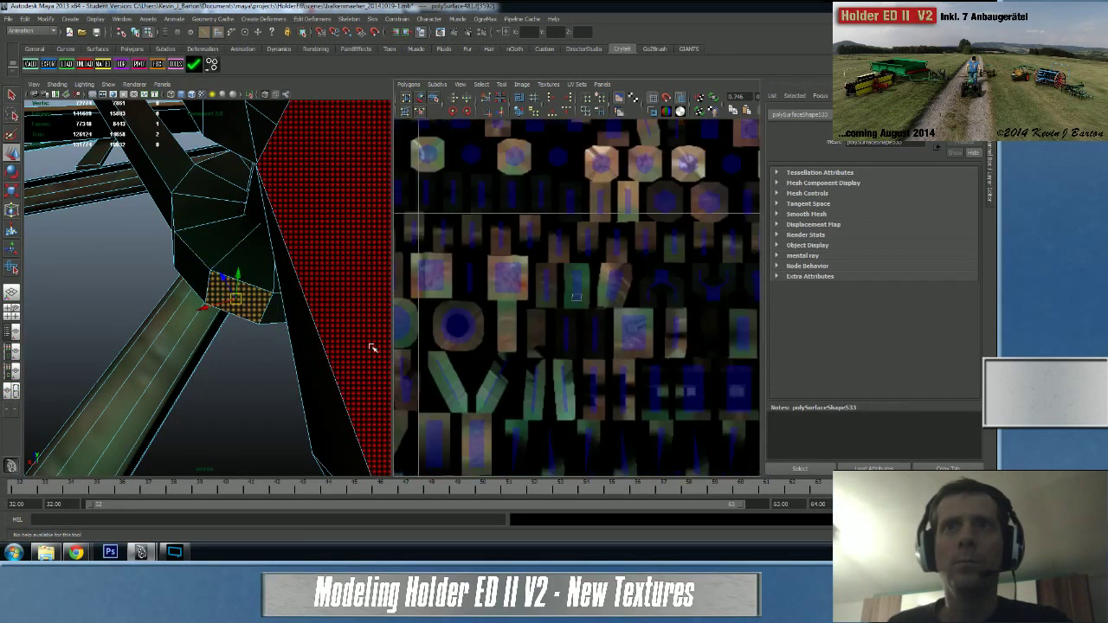
scroll(569, 297, up, 5)
mouse_move(580, 269)
right_down()
mouse_move(610, 272)
mouse_move(582, 256)
right_up()
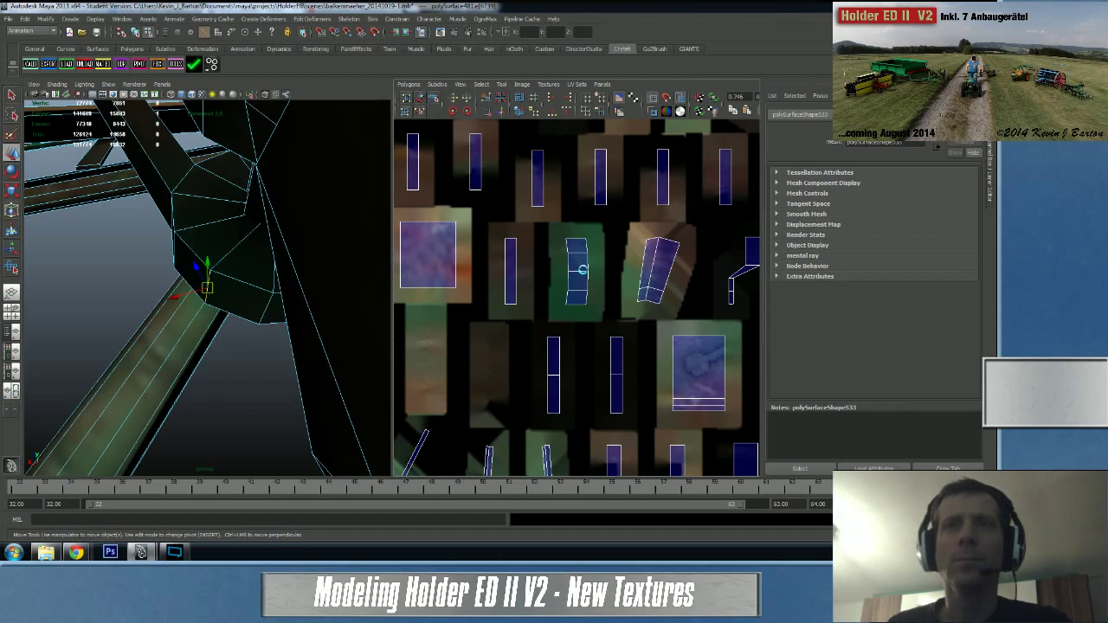
click(583, 268)
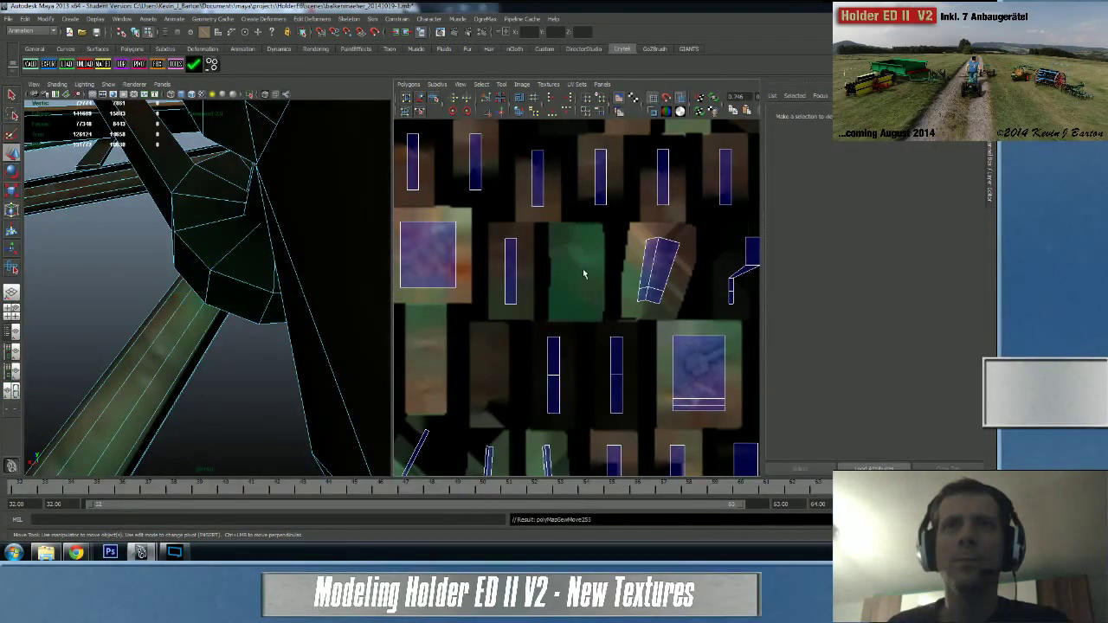
- Select the free end edge of the joined rim strip and attach the next bent rim strip with Move and Sew
alt+right_drag(597, 346, 593, 213)
alt+middle_drag(545, 317, 625, 191)
alt+middle_drag(564, 367, 556, 213)
alt+middle_drag(586, 271, 525, 292)
alt+right_drag(524, 292, 818, 306)
scroll(566, 267, up, 3)
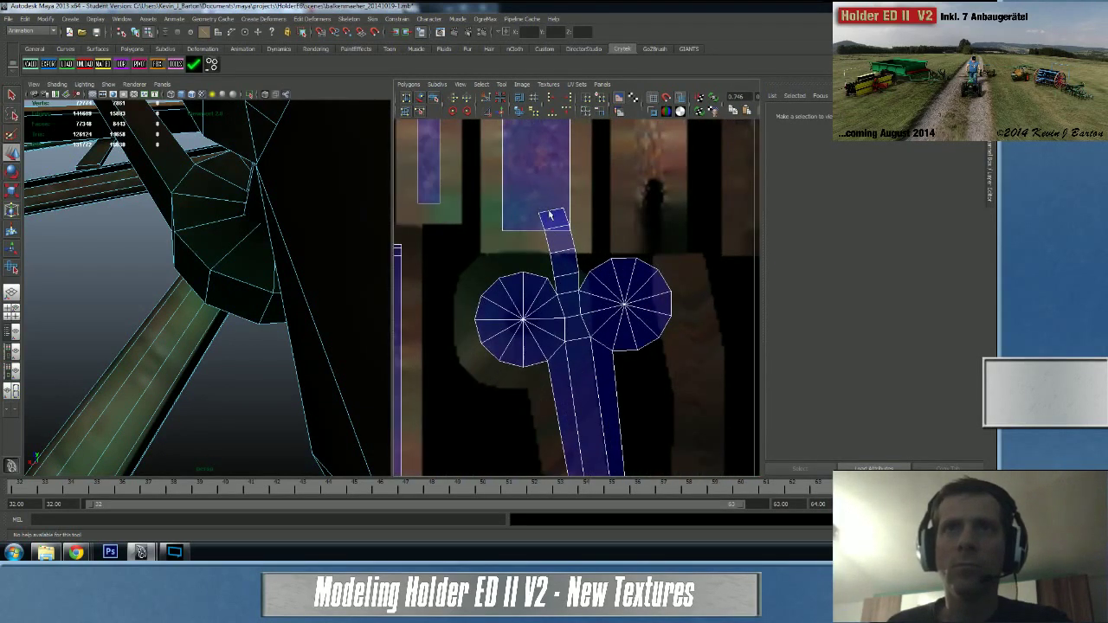
click(549, 215)
key(w)
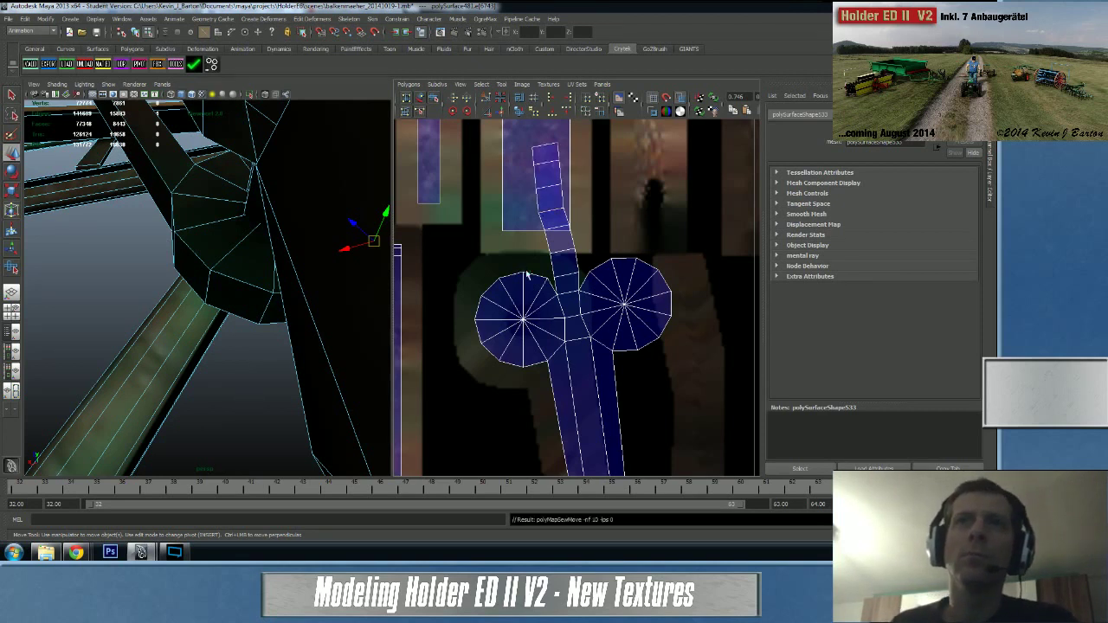
- Try to attach the lever's long narrow side strip to the free end of the rim strip with Move and Sew
click(527, 273)
click(546, 150)
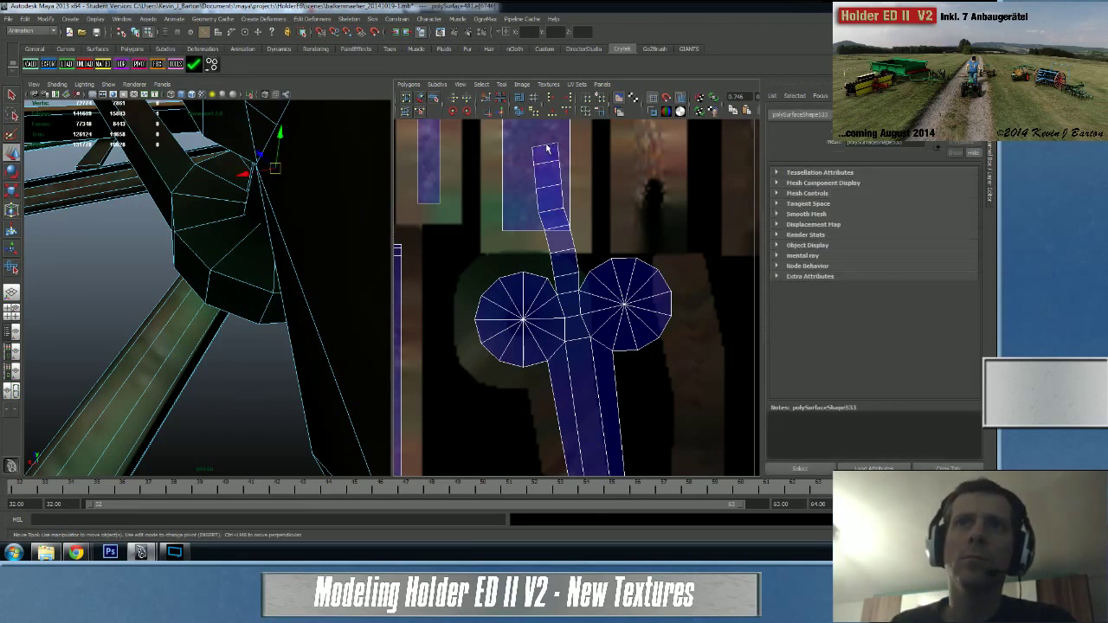
alt+right_drag(624, 364, 423, 371)
alt+middle_drag(524, 382, 543, 438)
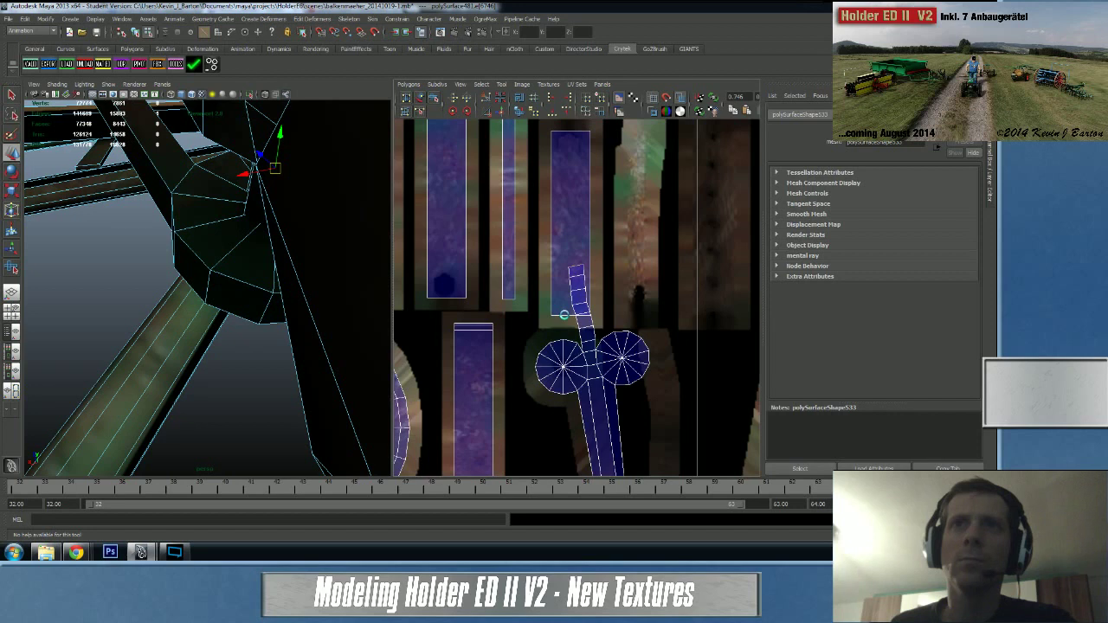
click(571, 240)
alt+right_drag(621, 358, 487, 375)
alt+middle_drag(487, 375, 490, 351)
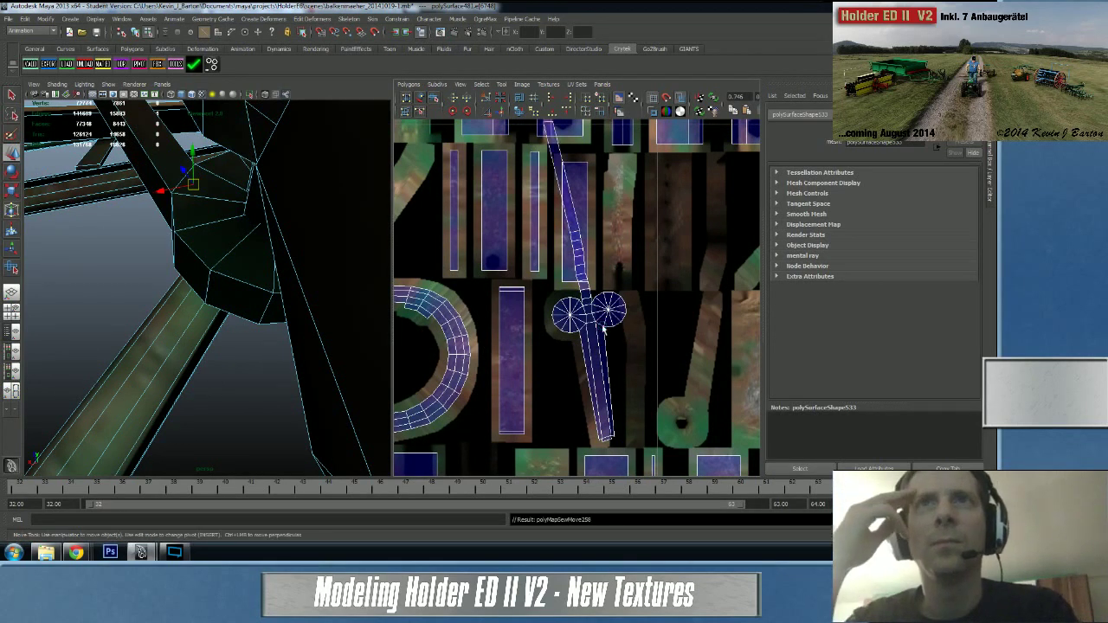
- Undo the sewing of the long narrow strip to the rim strip's end
click(604, 328)
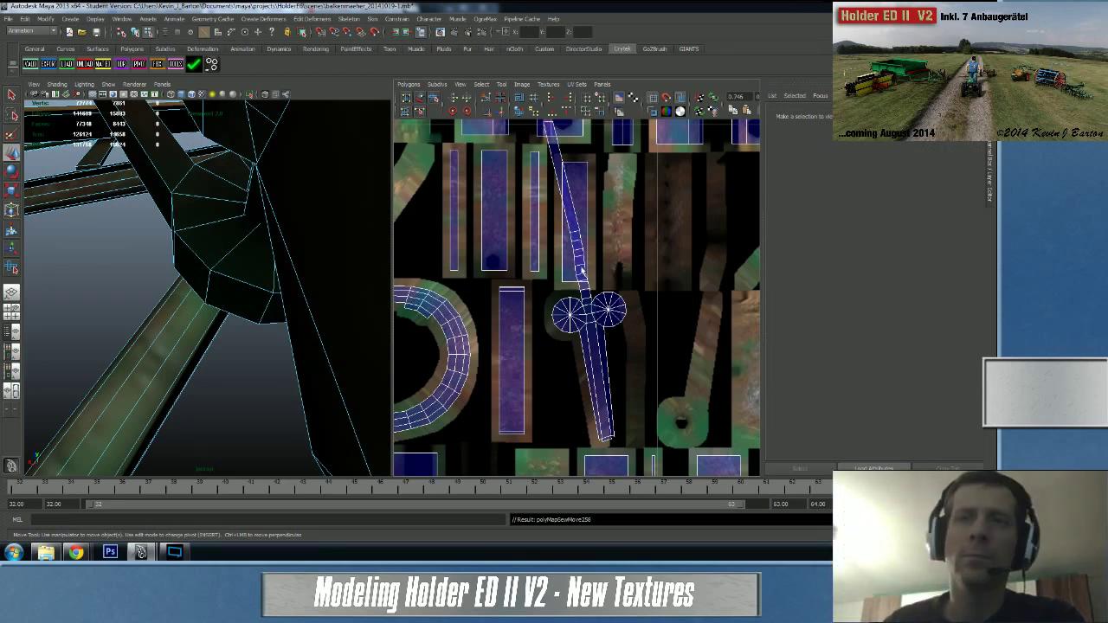
alt+middle_drag(600, 214, 616, 241)
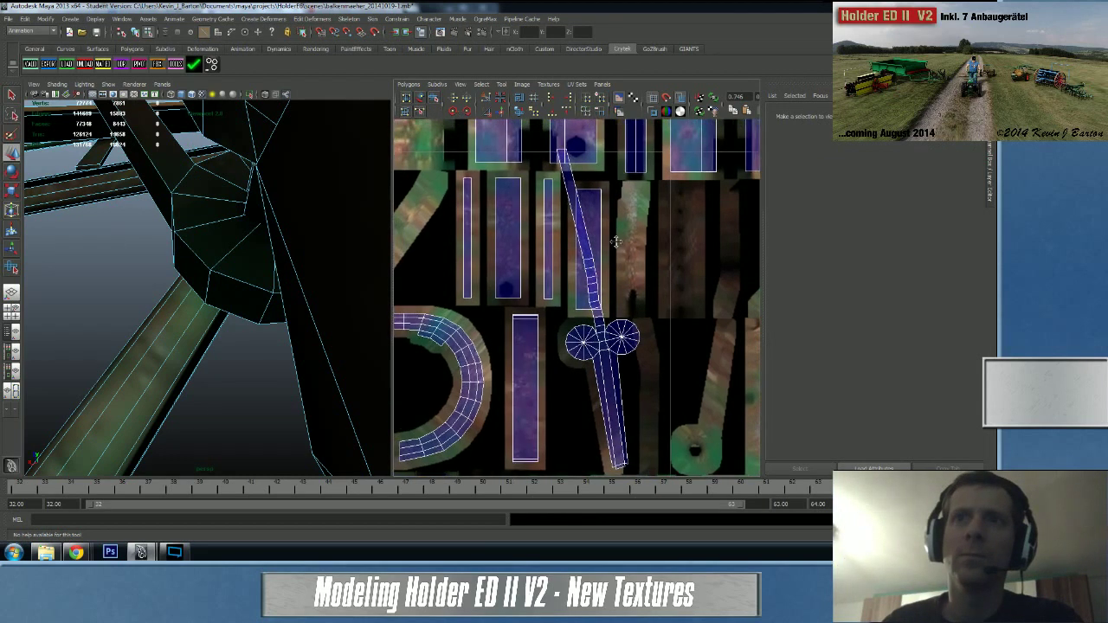
click(622, 401)
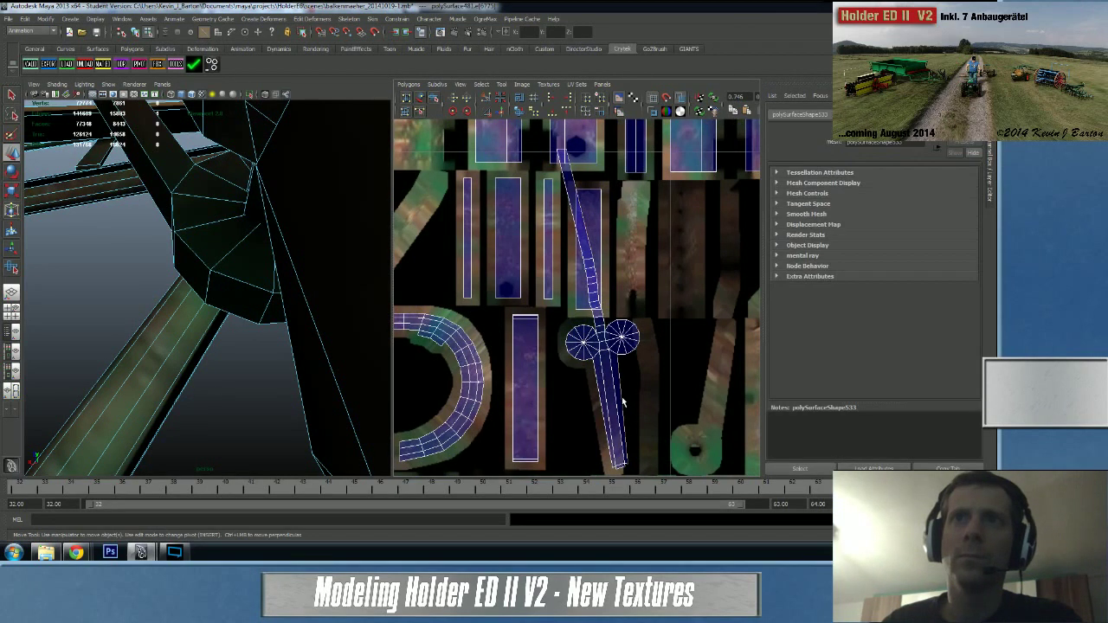
key(ctrl+z)
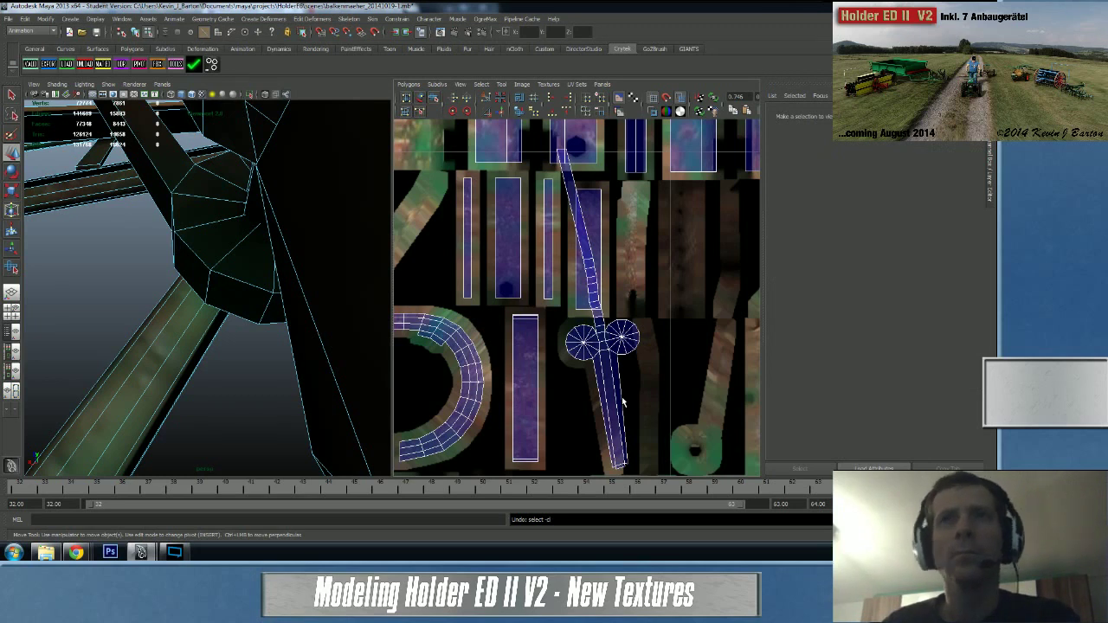
click(623, 400)
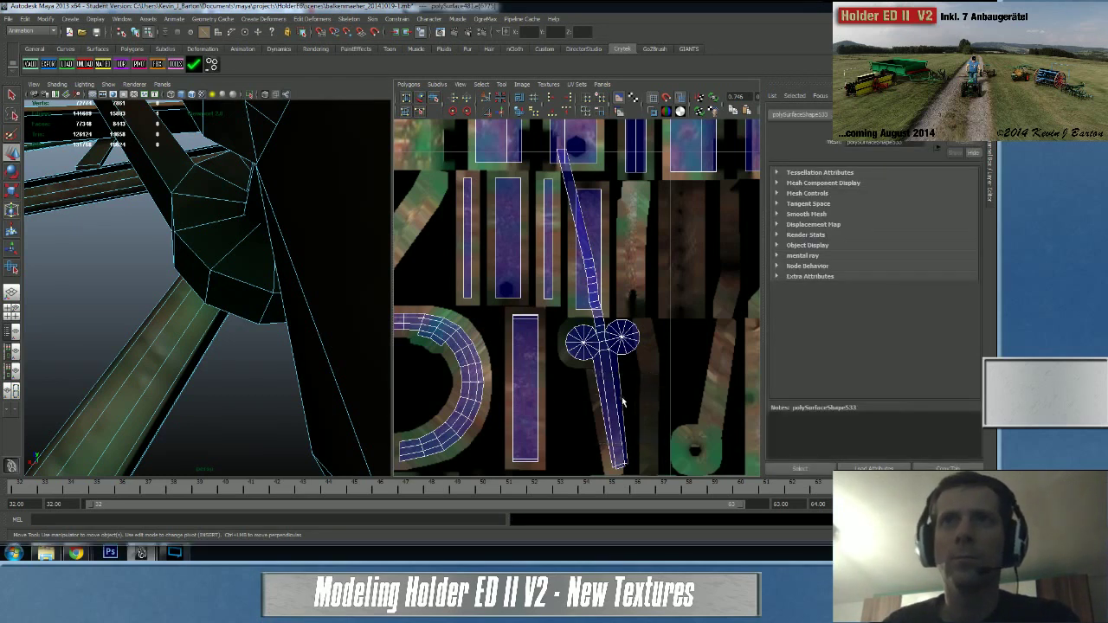
key(ctrl+z)
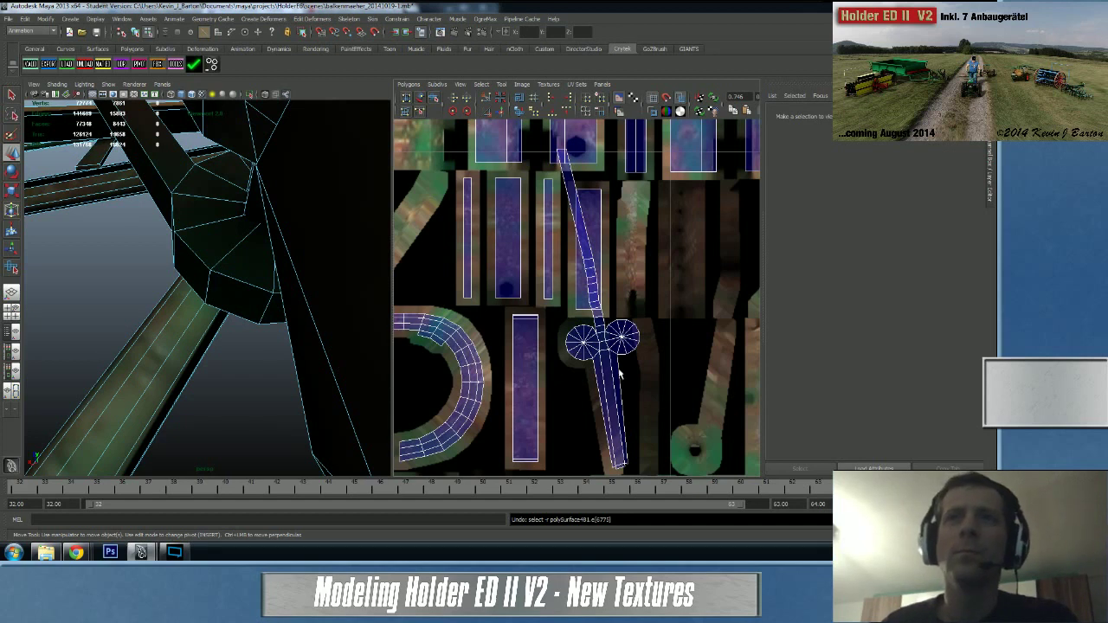
key(ctrl+z)
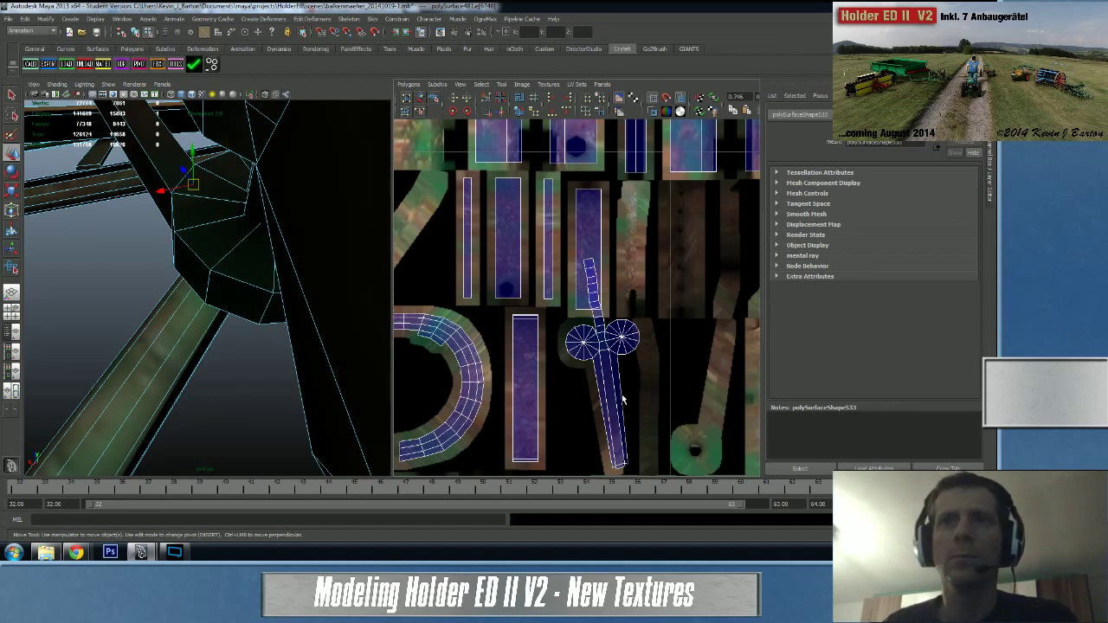
- Select the lever arm's long outer edge and join the long narrow side strip along it with Move and Sew
click(603, 398)
shift+right_drag(603, 400, 597, 373)
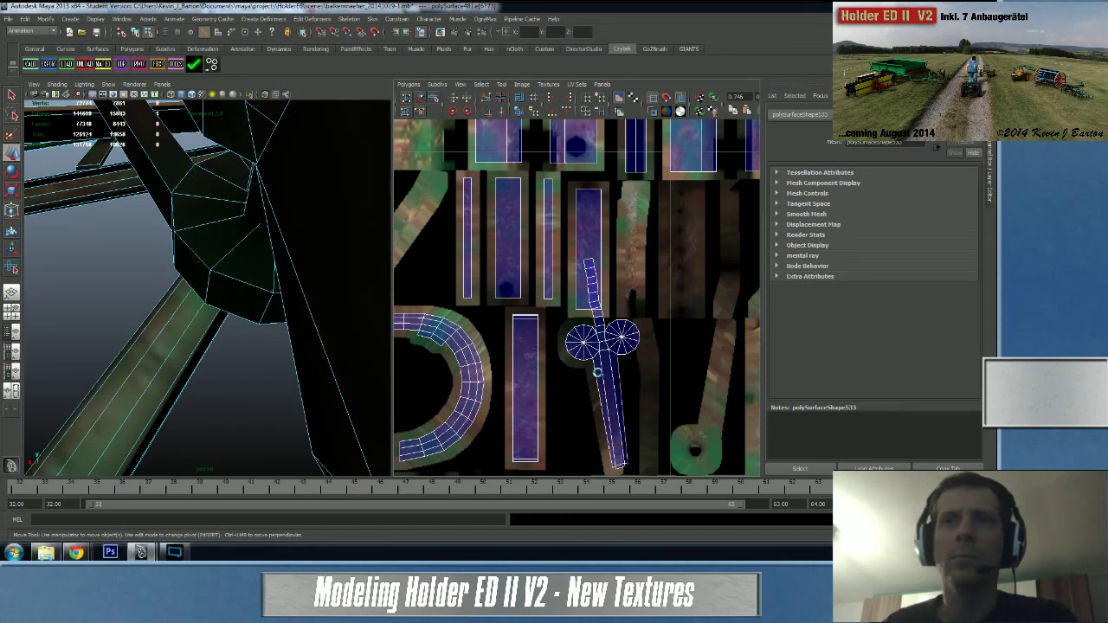
key(g)
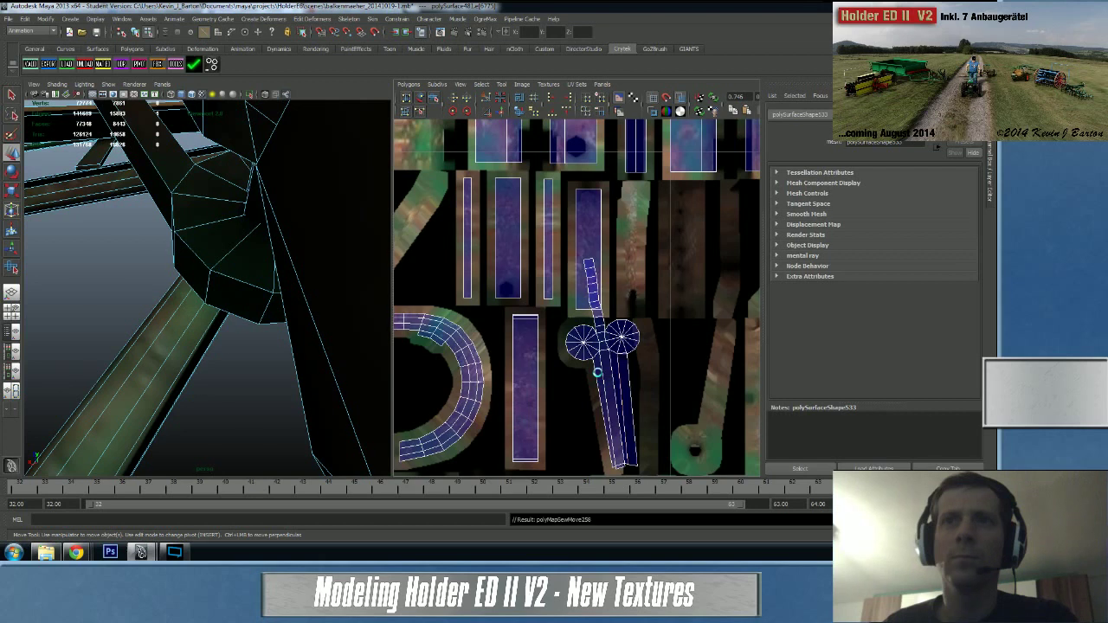
- Select the short open edge between the second disc and the newly joined side strip for sewing
scroll(599, 376, up, 3)
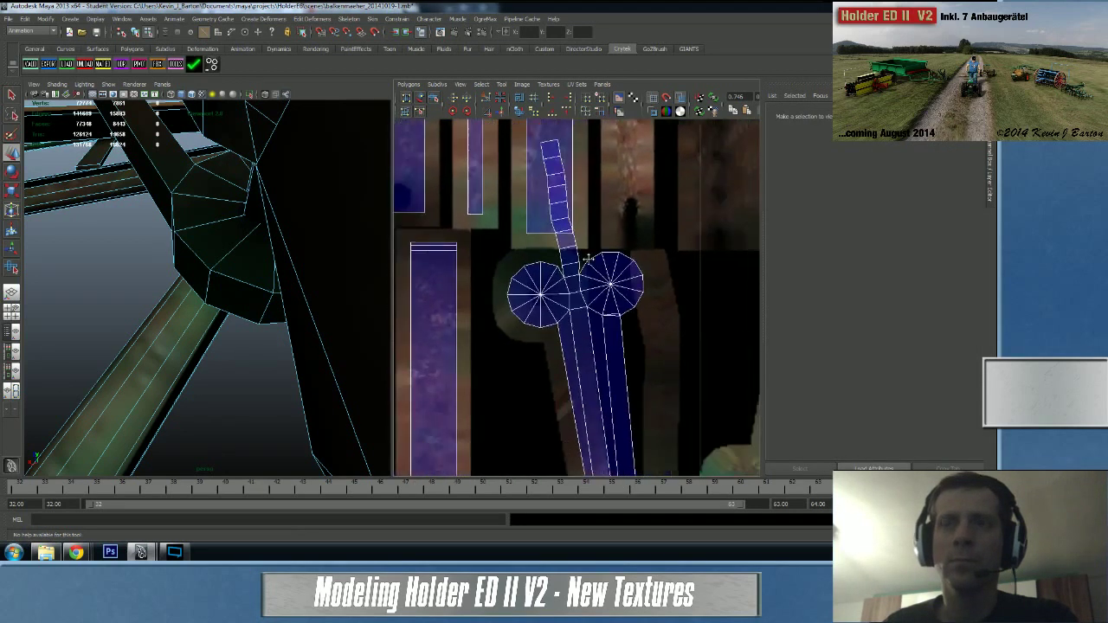
click(614, 319)
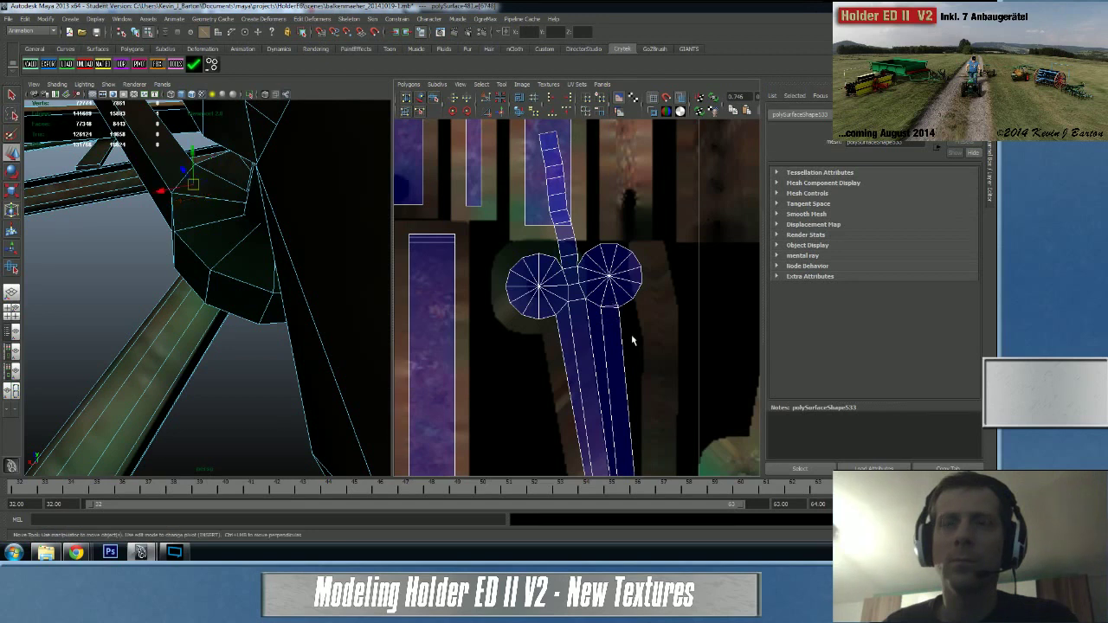
scroll(633, 340, up, 6)
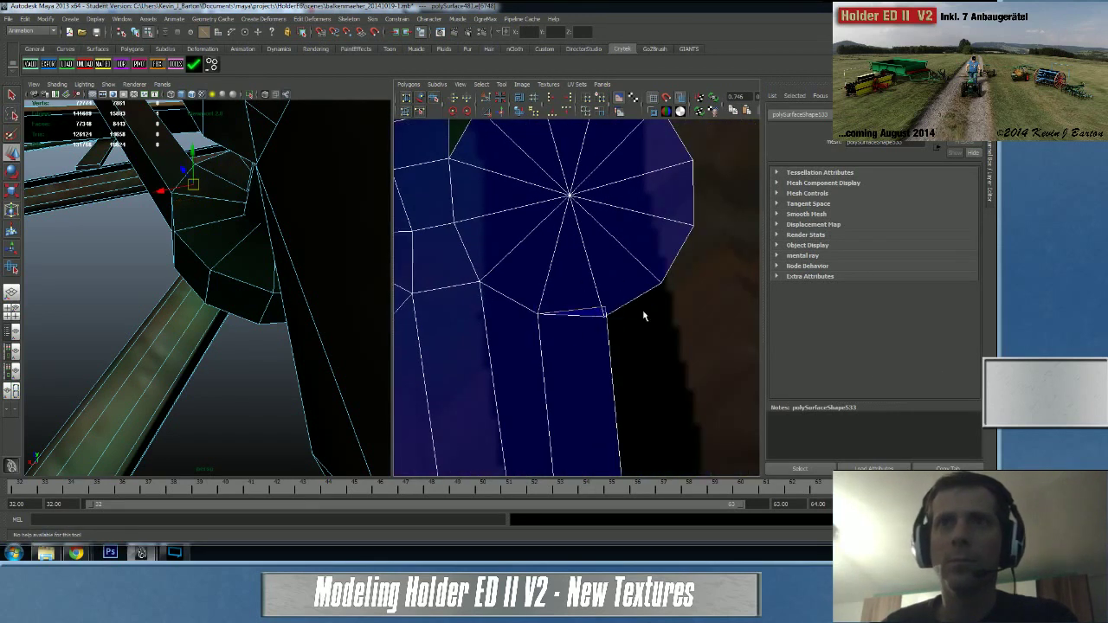
- Move the loose corner UV on the round cap's lower rim down toward the adjoining strip's corner
key(F12)
click(605, 308)
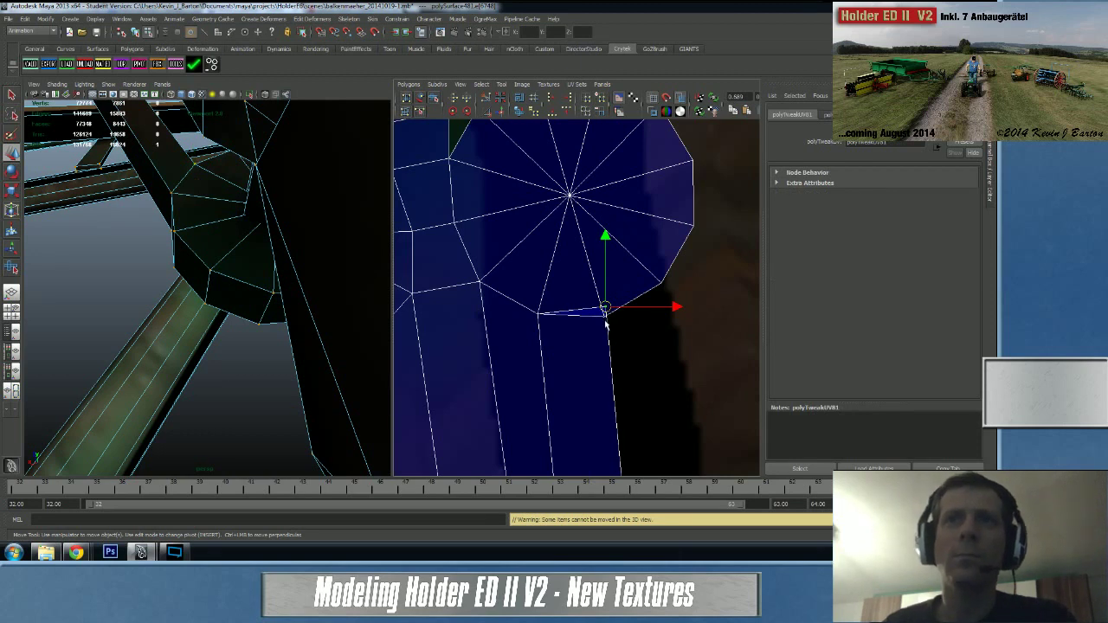
middle_drag(605, 321, 606, 319)
alt+right_drag(605, 321, 293, 384)
alt+middle_drag(513, 389, 520, 347)
scroll(597, 338, up, 3)
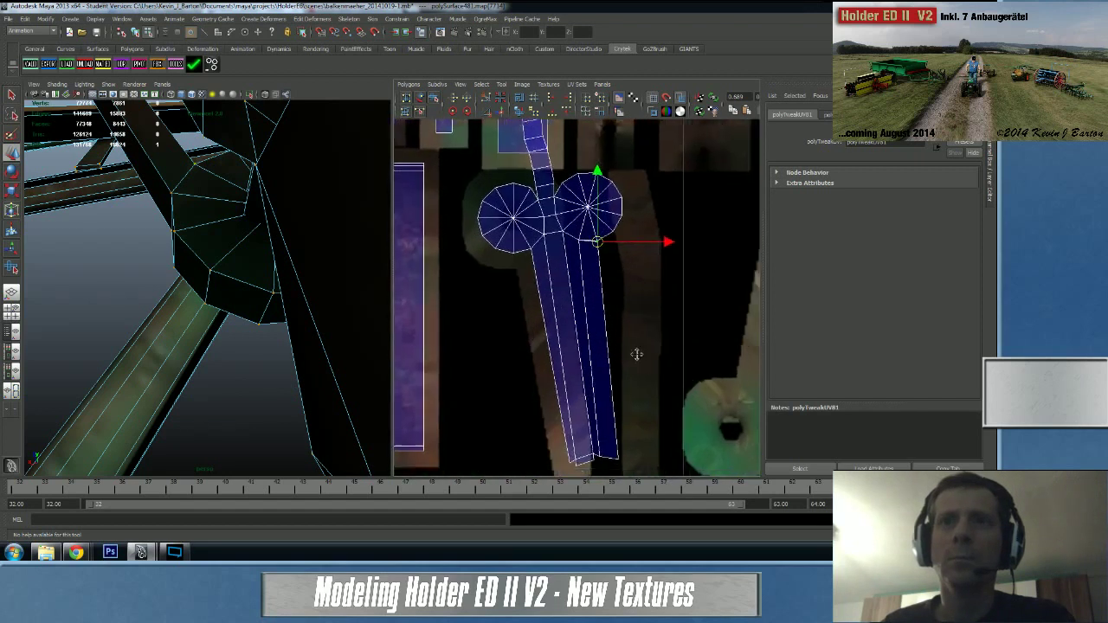
- Select the edge at the lower end of the two-capped arm's UV shell in edge mode
right_drag(596, 428, 595, 413)
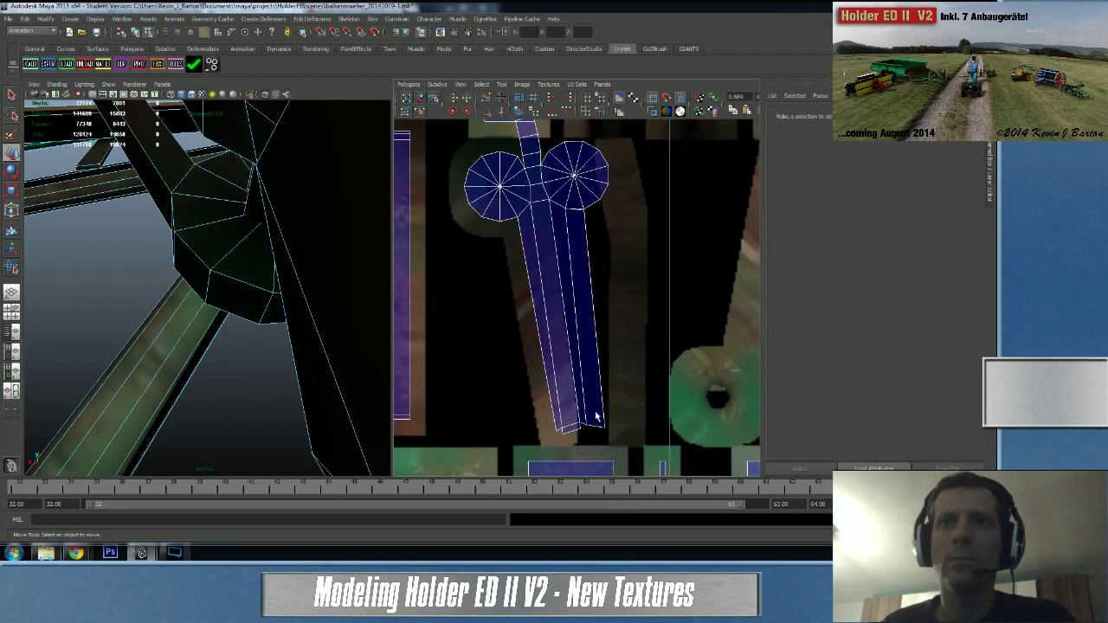
click(596, 429)
scroll(502, 329, down, 3)
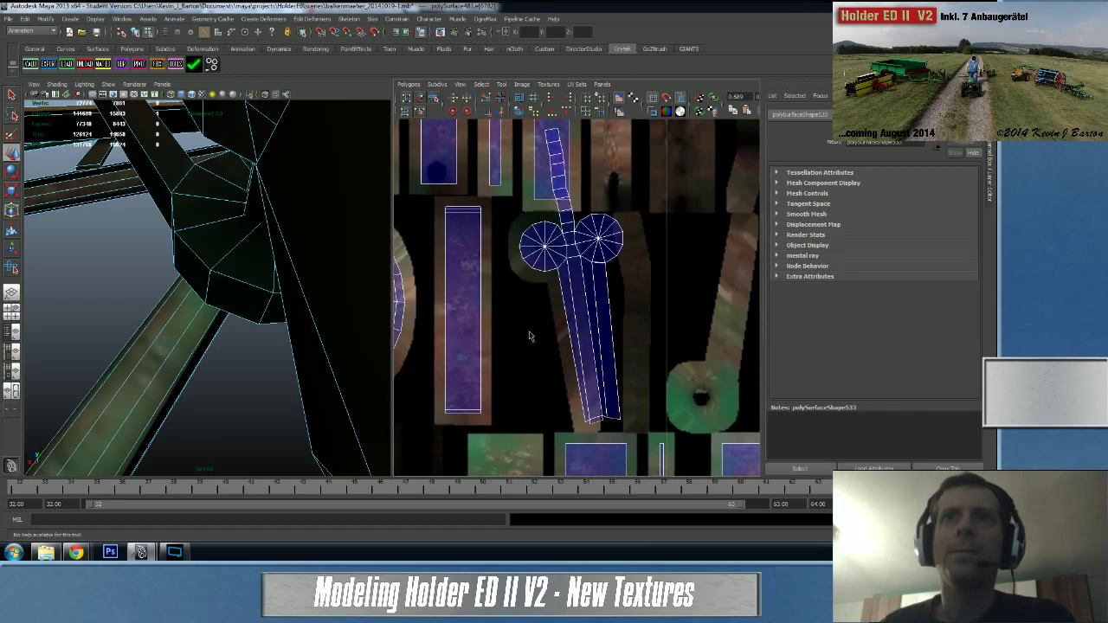
scroll(533, 355, down, 4)
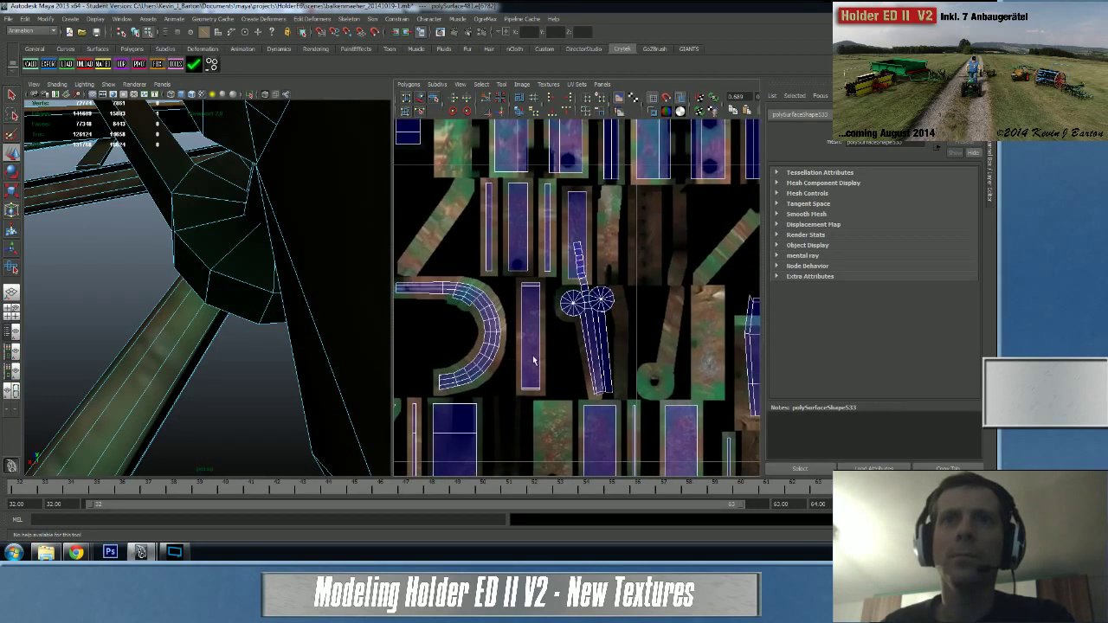
- Move and sew the matching pieces onto the upper end of the rectangular strip's UV shell beside the arm
key(w)
alt+drag(227, 299, 66, 328)
alt+drag(130, 287, 136, 291)
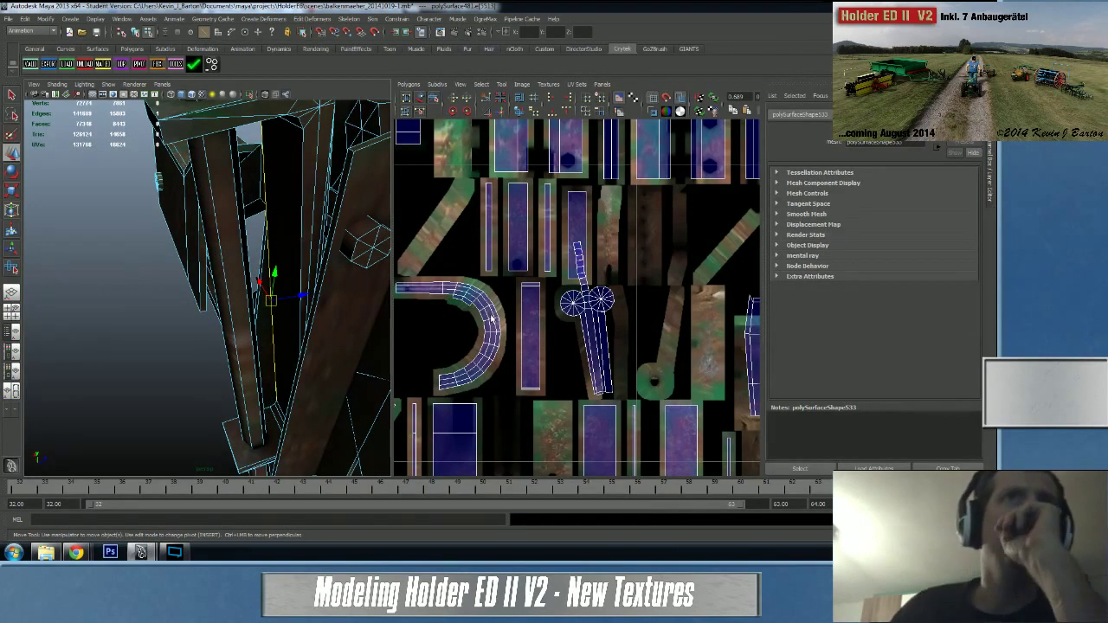
alt+middle_drag(512, 346, 497, 314)
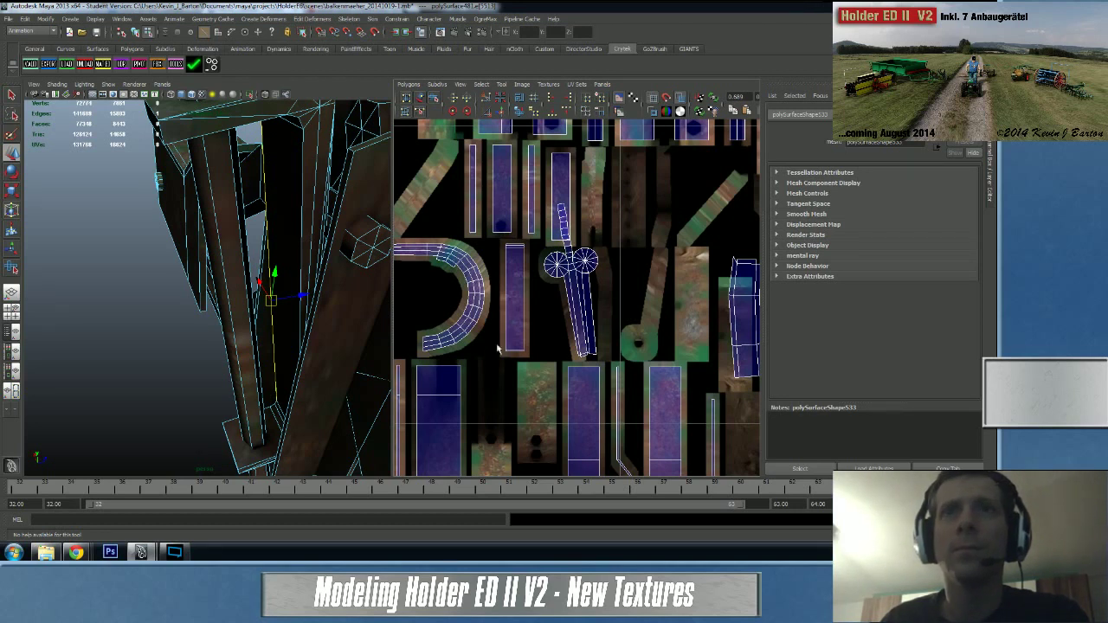
scroll(498, 349, up, 5)
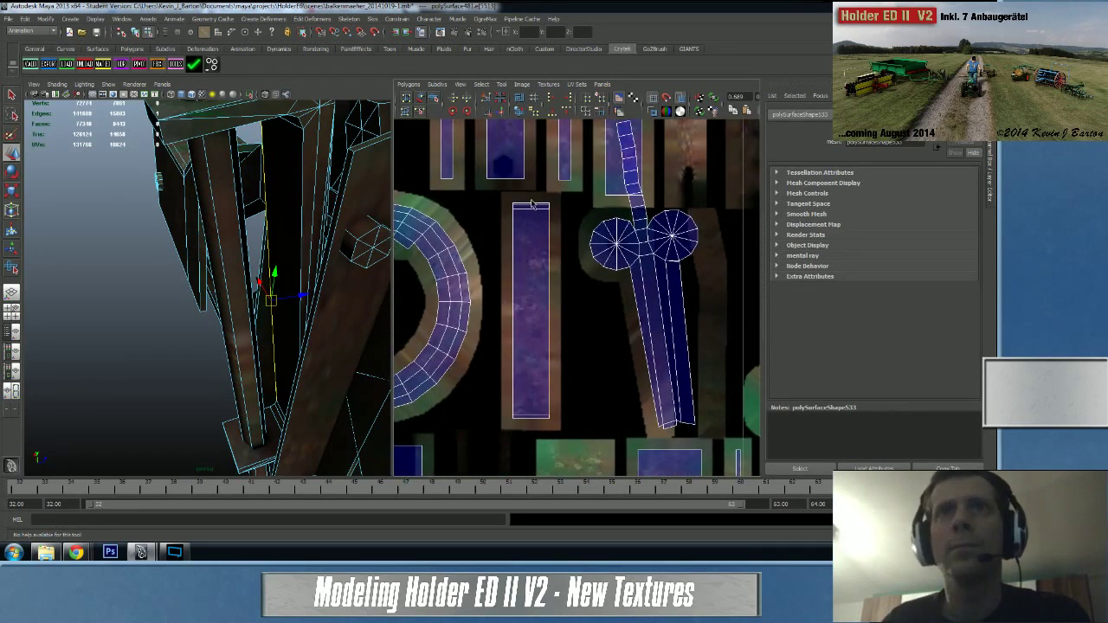
key(w)
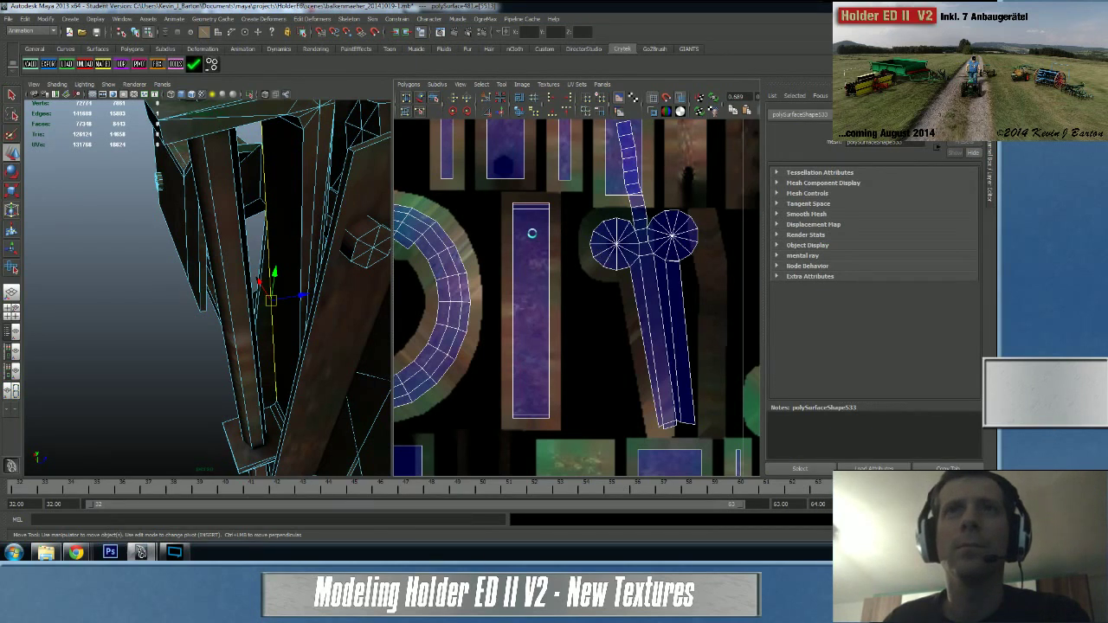
key(ctrl+alt+s)
click(538, 172)
click(539, 167)
shift+right_drag(526, 292, 523, 261)
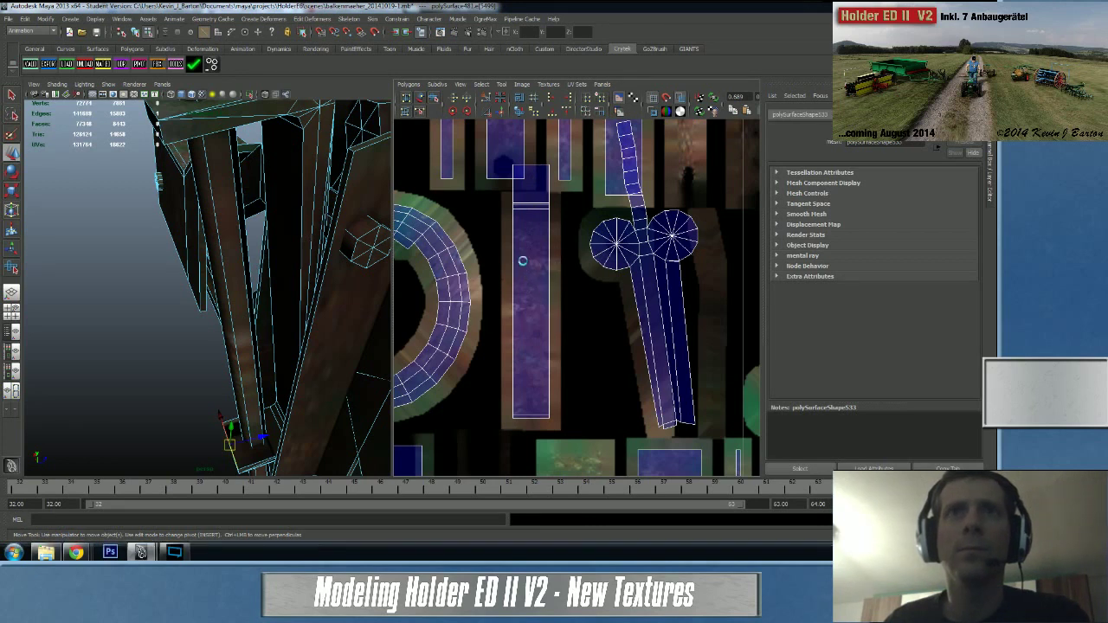
click(523, 263)
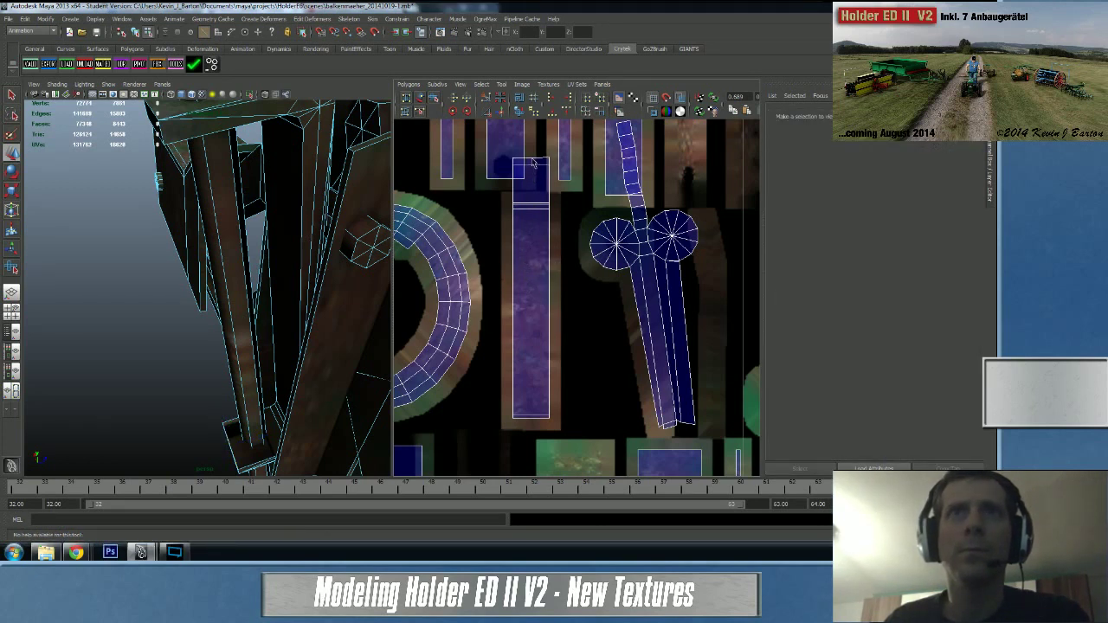
- Move and sew the matching pieces at the lower end and long side edge of the rectangular strip's UV shell
click(530, 203)
mouse_move(295, 337)
alt+mouse_down()
mouse_move(263, 337)
mouse_move(281, 334)
alt+mouse_up()
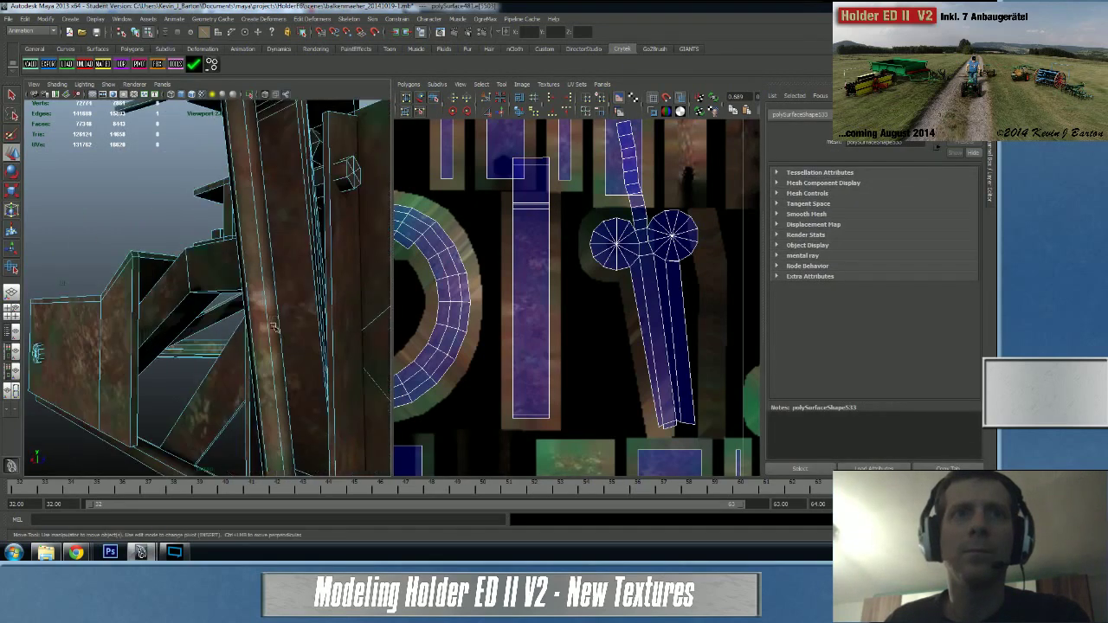
alt+middle_drag(282, 334, 277, 225)
alt+drag(277, 225, 258, 234)
alt+middle_drag(258, 234, 268, 301)
alt+drag(268, 301, 352, 307)
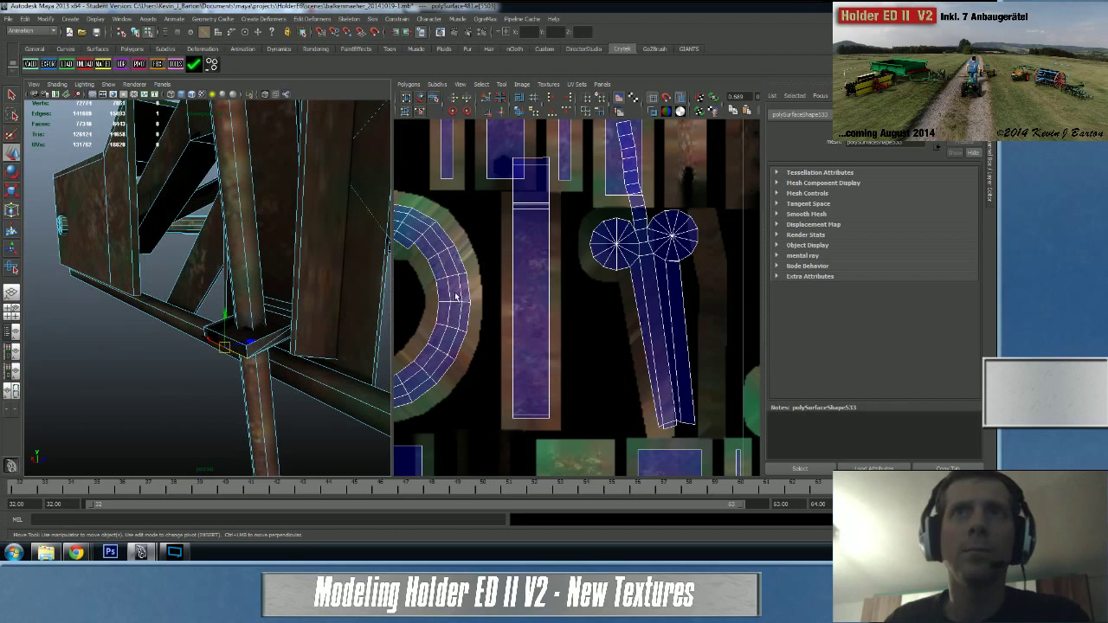
click(527, 422)
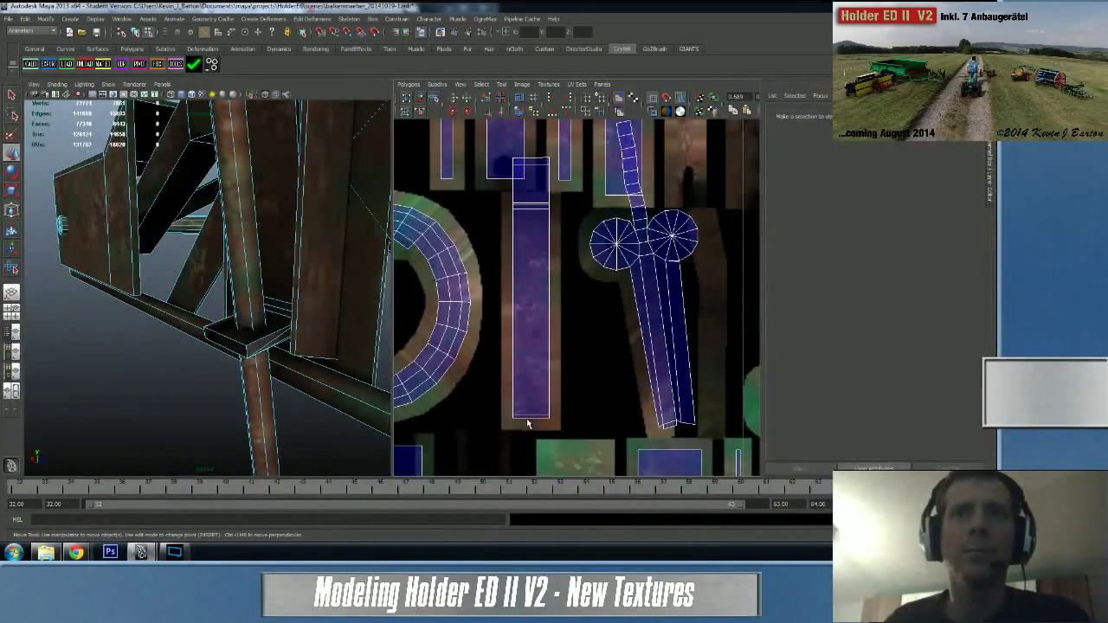
click(528, 419)
shift+right_drag(528, 345, 528, 321)
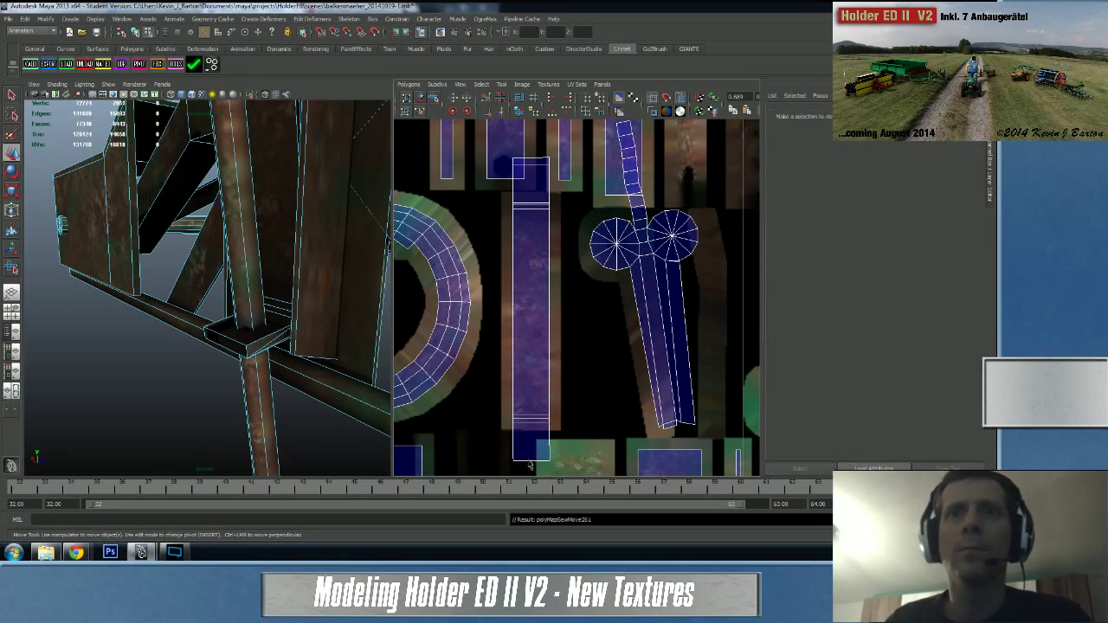
click(526, 417)
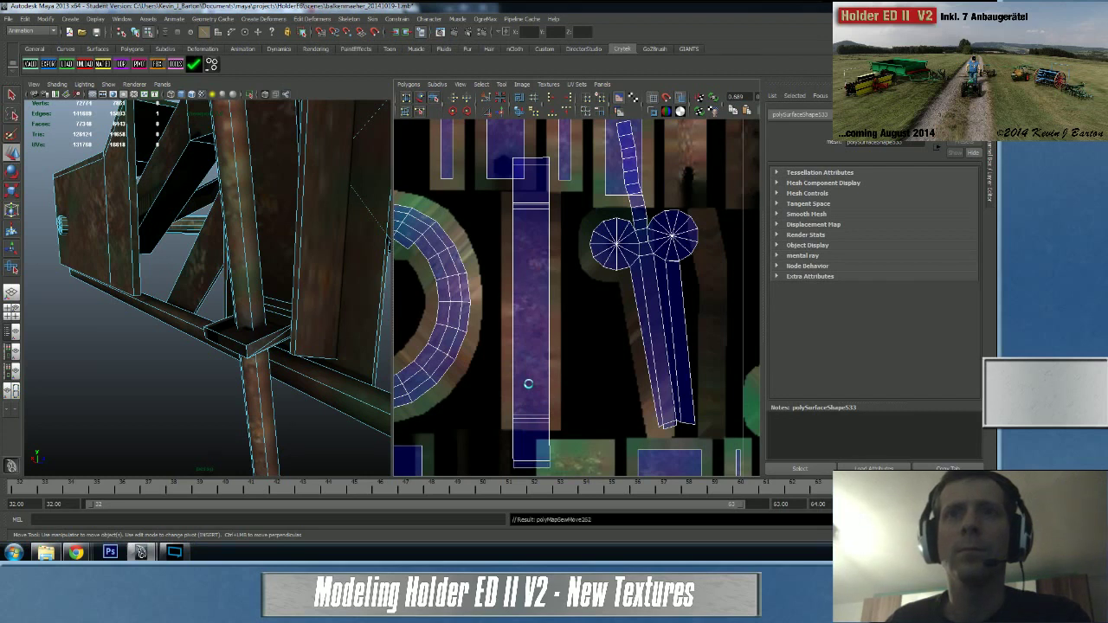
click(549, 359)
shift+right_drag(534, 359, 534, 330)
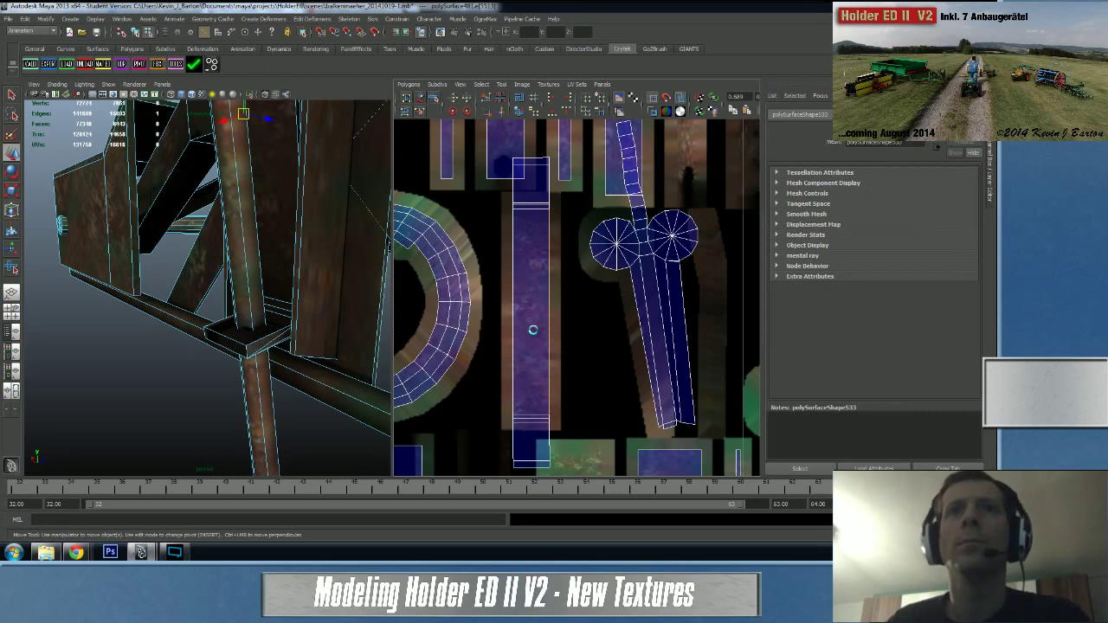
- Look through the UV layout for unsewn shells and select a long edge on the tall strip shell
alt+right_drag(609, 356, 203, 391)
alt+middle_drag(476, 366, 544, 362)
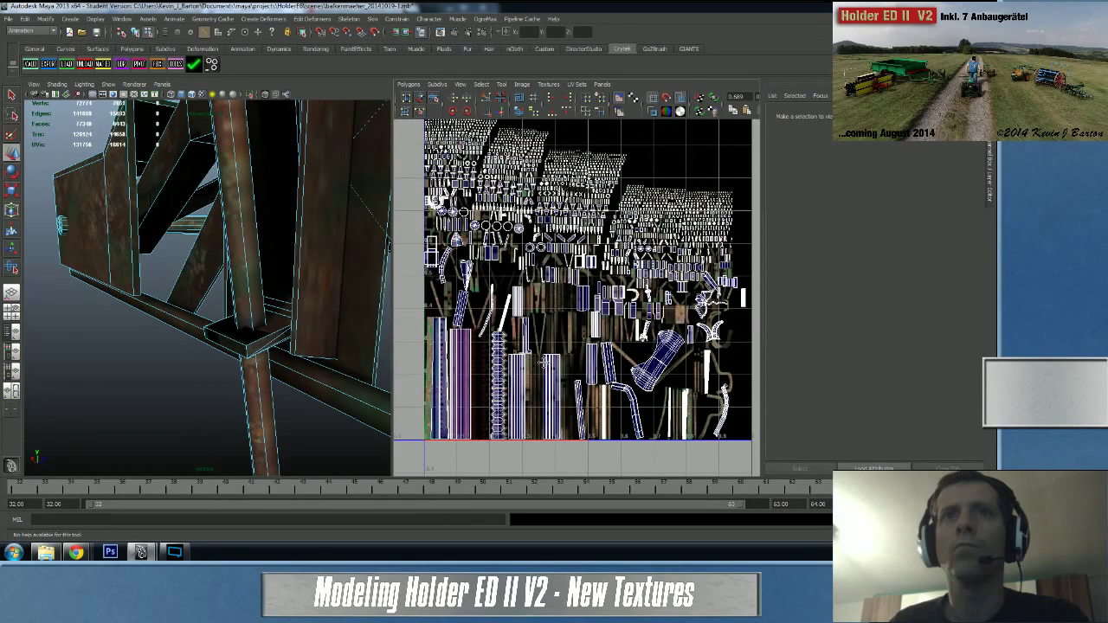
alt+middle_drag(544, 362, 546, 363)
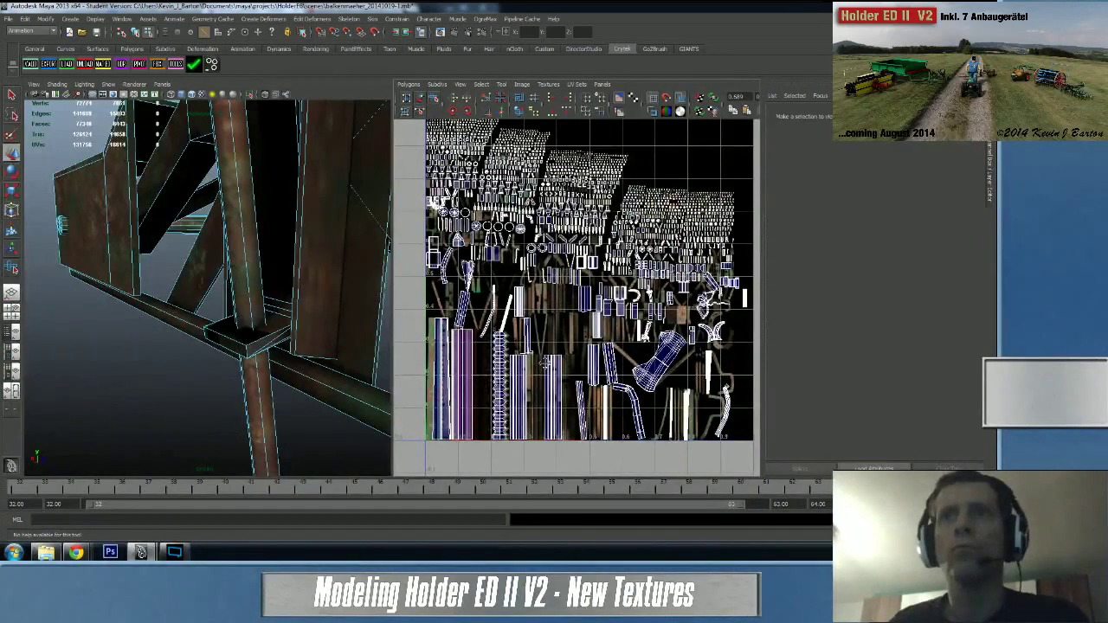
alt+right_drag(501, 371, 605, 380)
alt+right_drag(525, 381, 768, 369)
scroll(582, 282, up, 3)
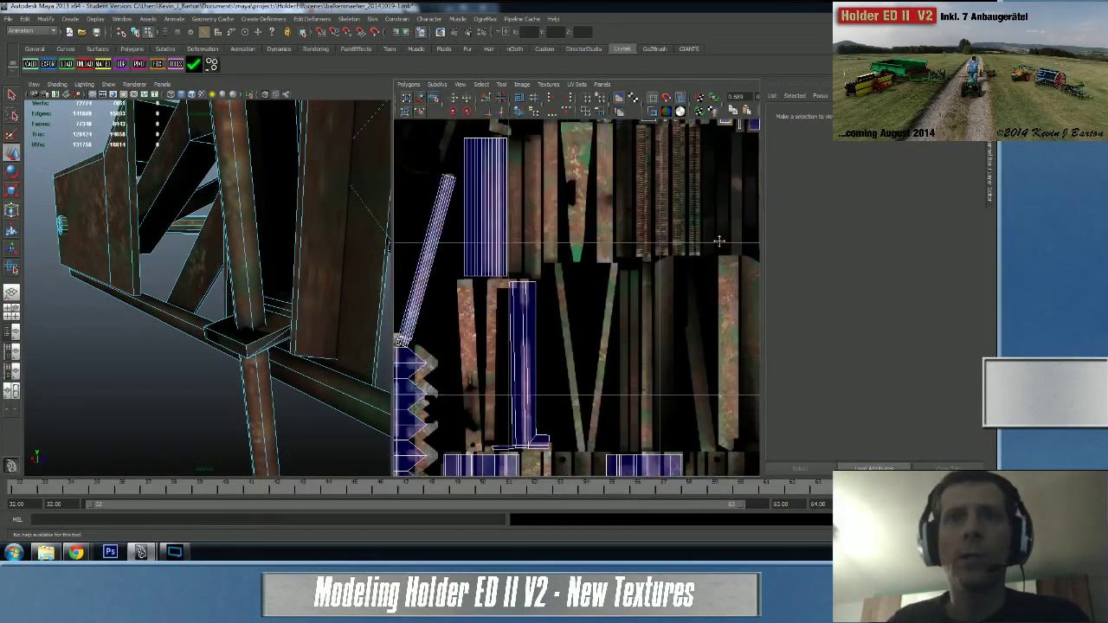
scroll(583, 279, up, 2)
scroll(606, 355, up, 3)
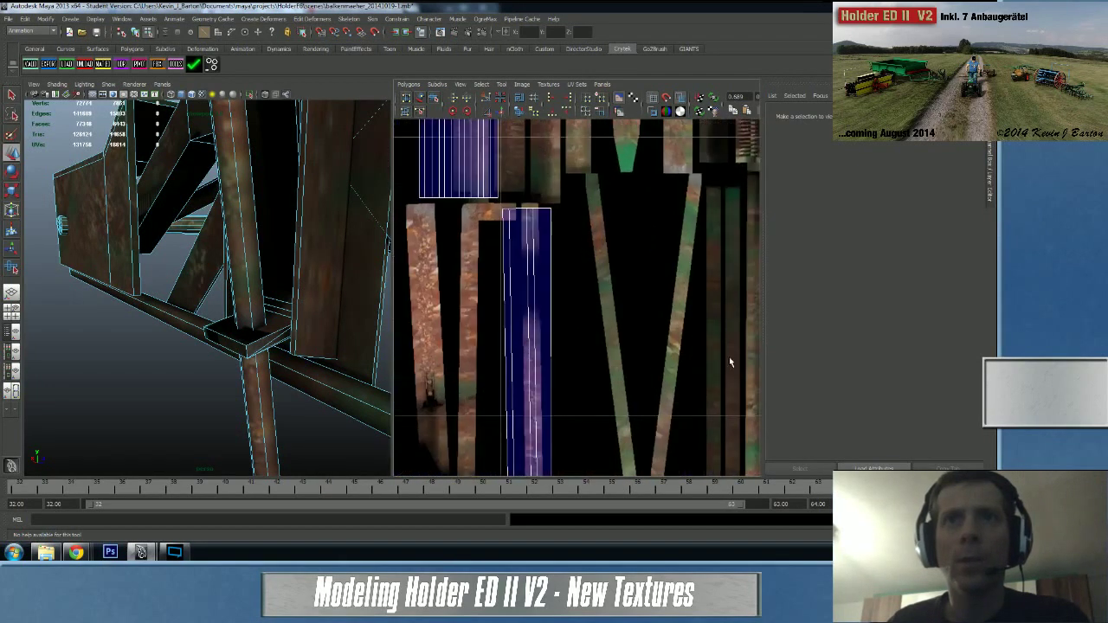
click(506, 395)
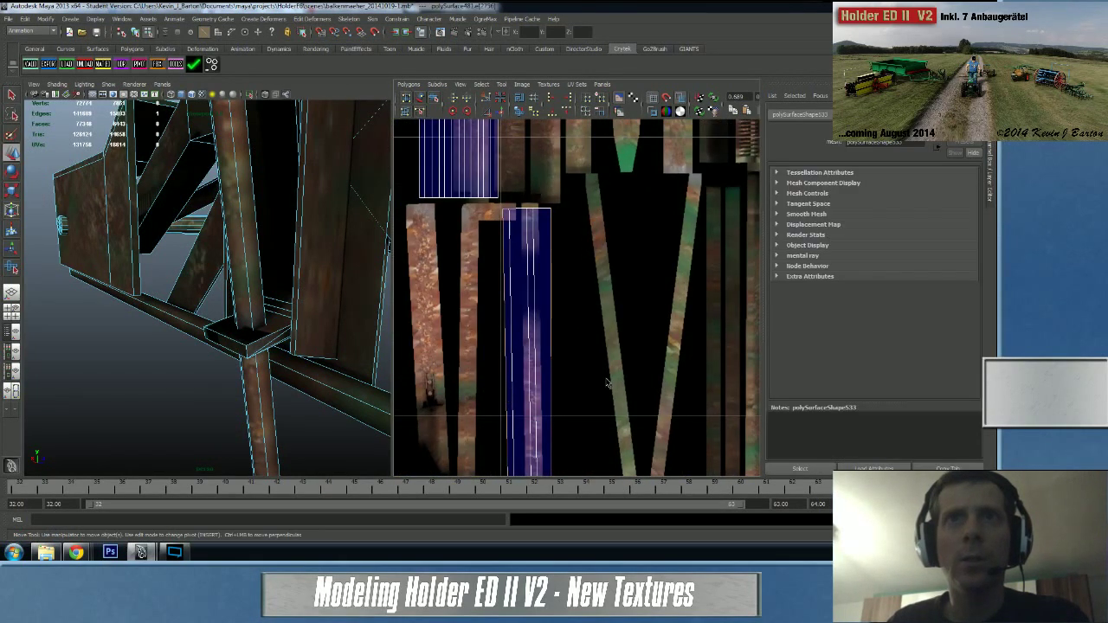
- Select a long edge of the thin hooked rod and frame it in the 3D view
scroll(607, 383, down, 3)
alt+middle_drag(579, 264, 419, 341)
mouse_move(630, 332)
alt+middle_down()
mouse_move(430, 328)
mouse_move(640, 317)
alt+middle_up()
scroll(574, 328, up, 3)
key(w)
alt+right_drag(535, 351, 756, 363)
alt+middle_drag(658, 336, 635, 321)
click(250, 320)
key(f)
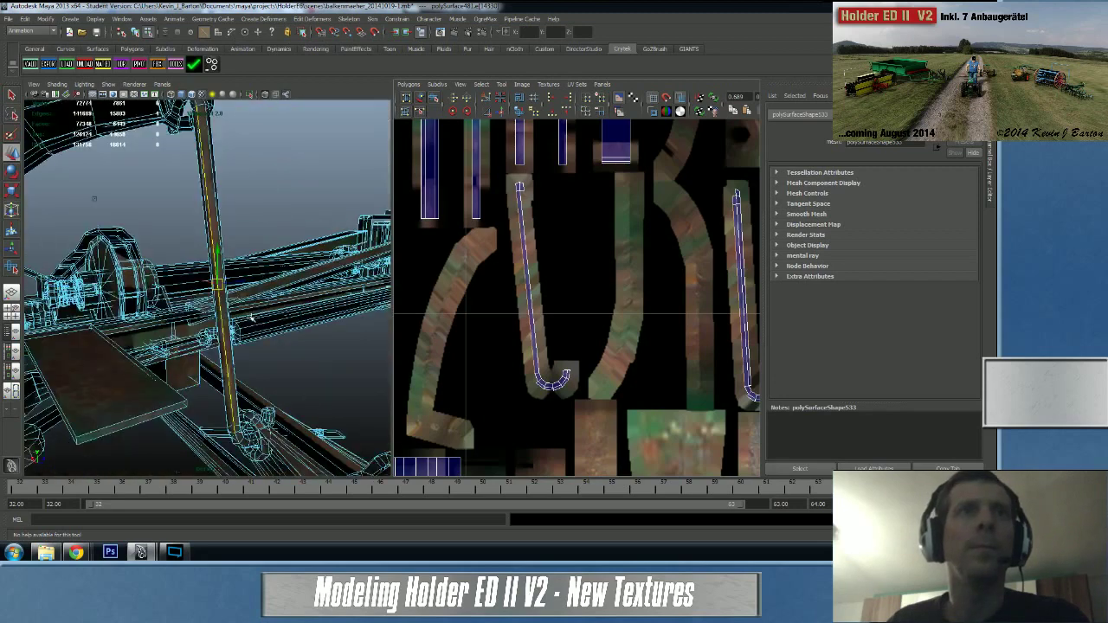
alt+drag(266, 277, 279, 292)
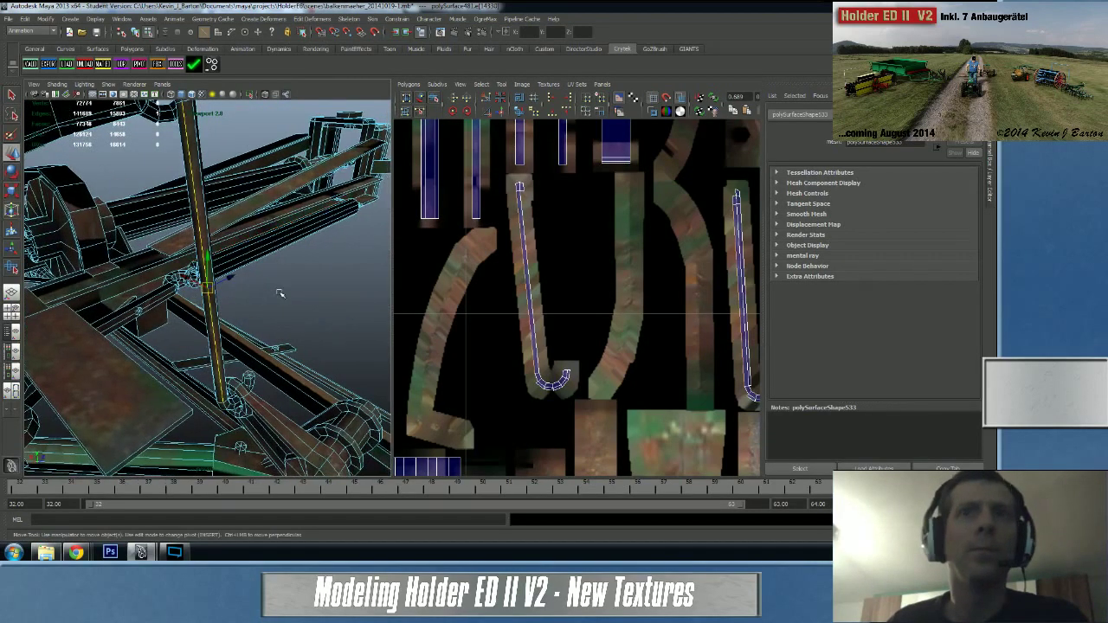
- Select the edge loop running along the hooked rod and move and sew its UVs together
double_click(197, 212)
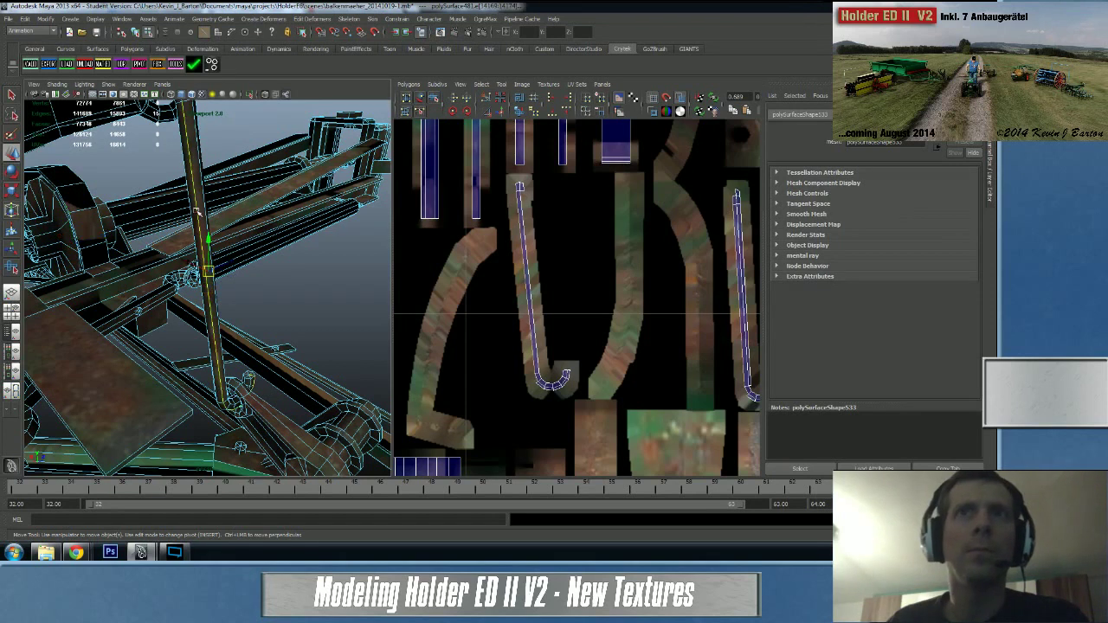
shift+right_click(645, 297)
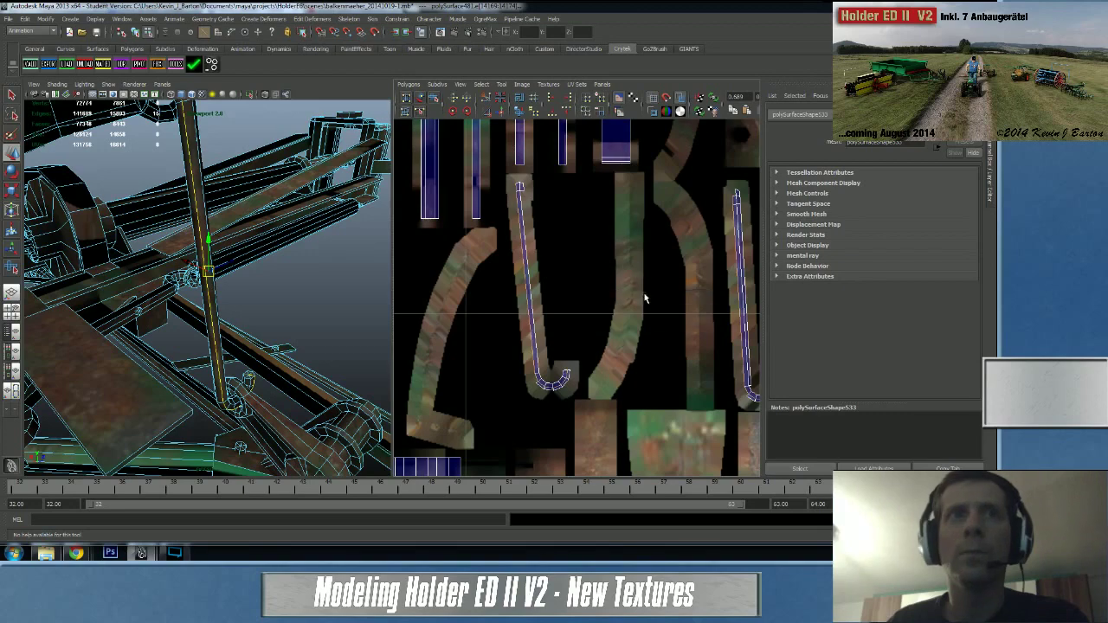
alt+drag(381, 347, 10, 296)
shift+right_click(614, 281)
click(624, 257)
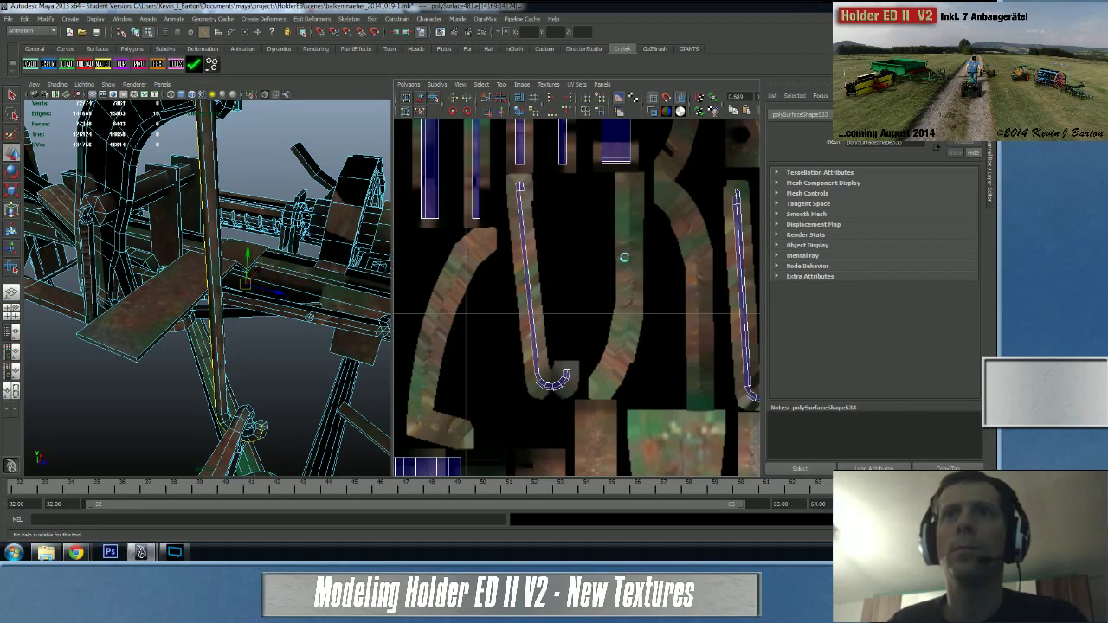
- Move and sew the rod's remaining long strips and hooked end pieces onto its combined UV shell
alt+middle_drag(746, 279, 567, 266)
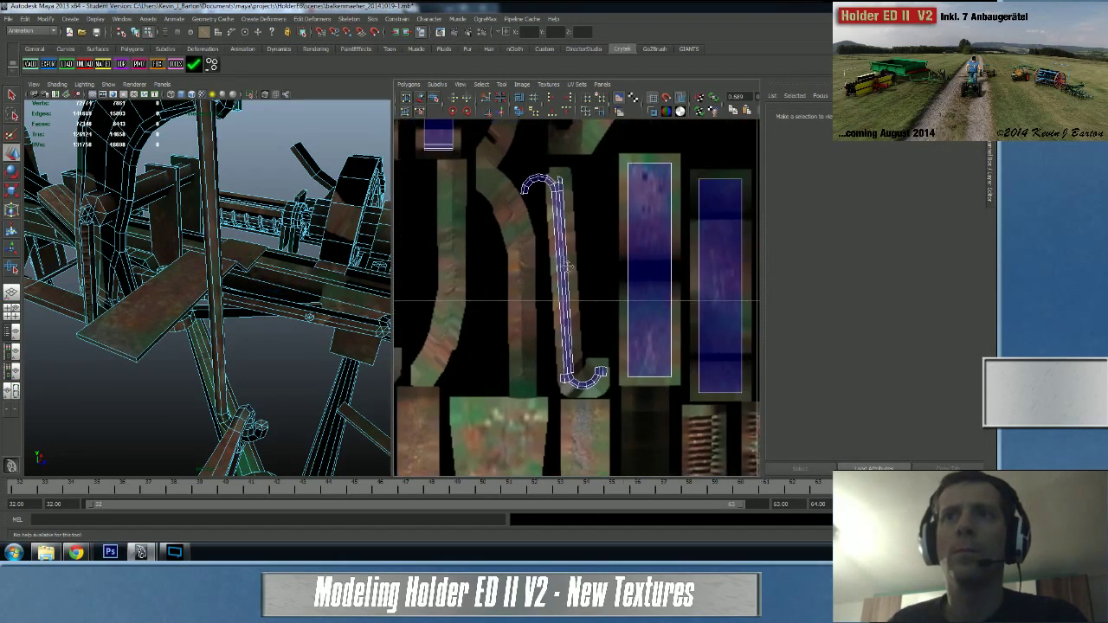
scroll(558, 290, up, 2)
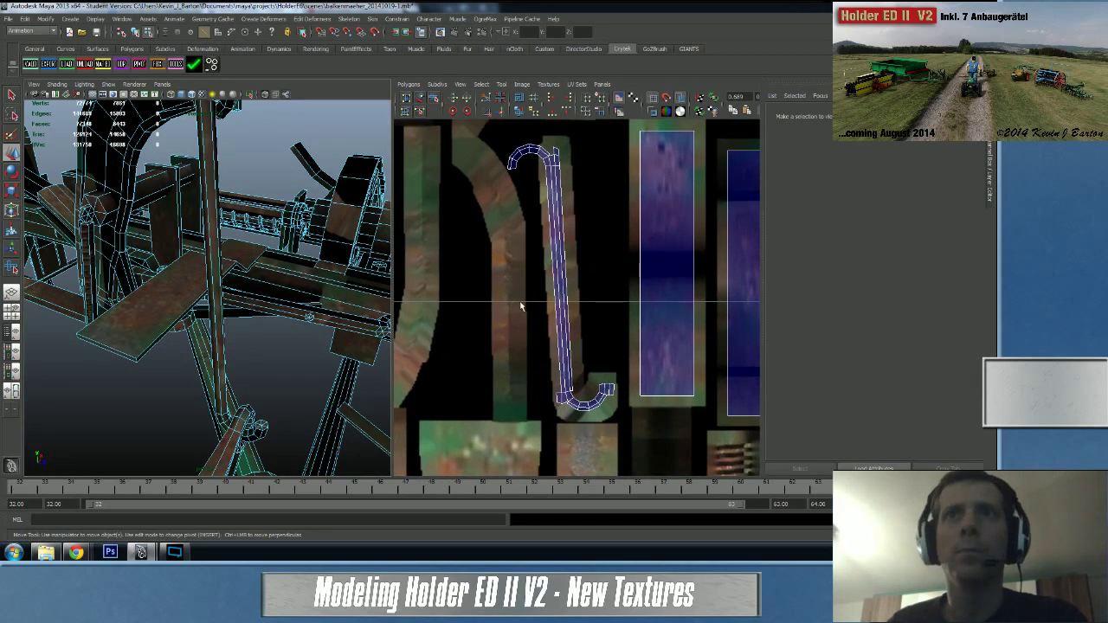
click(568, 312)
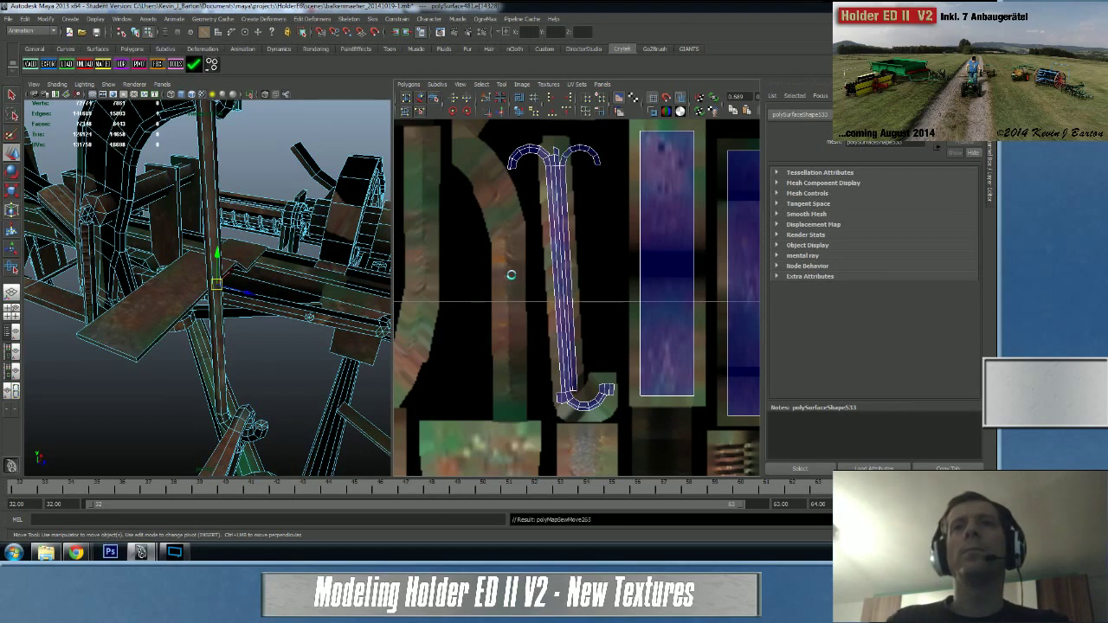
click(510, 275)
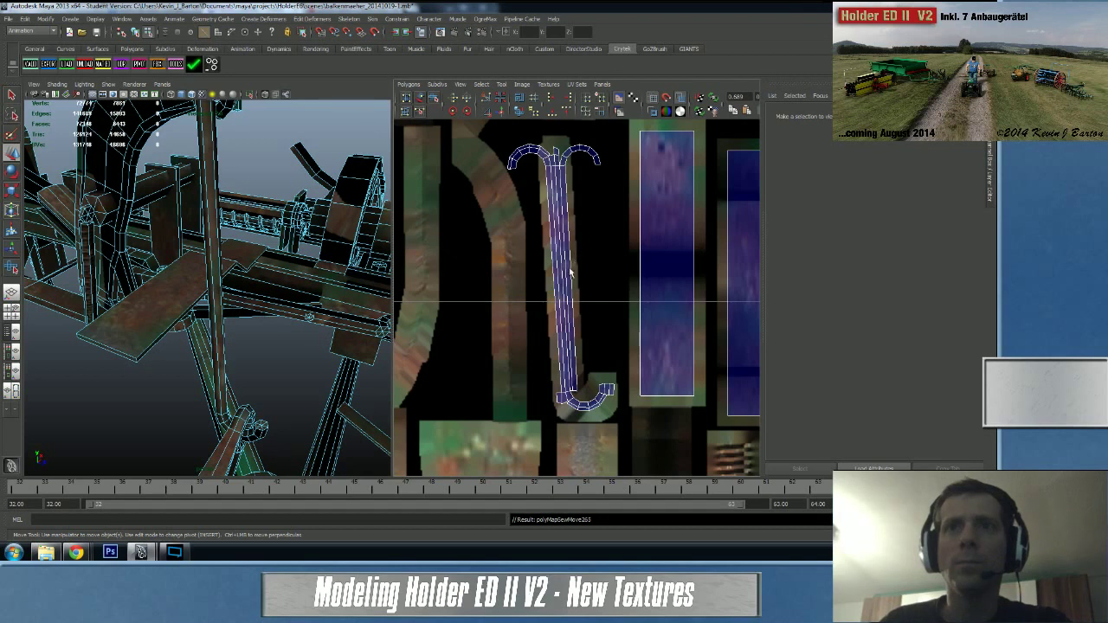
click(570, 274)
click(554, 280)
shift+right_drag(511, 296, 510, 270)
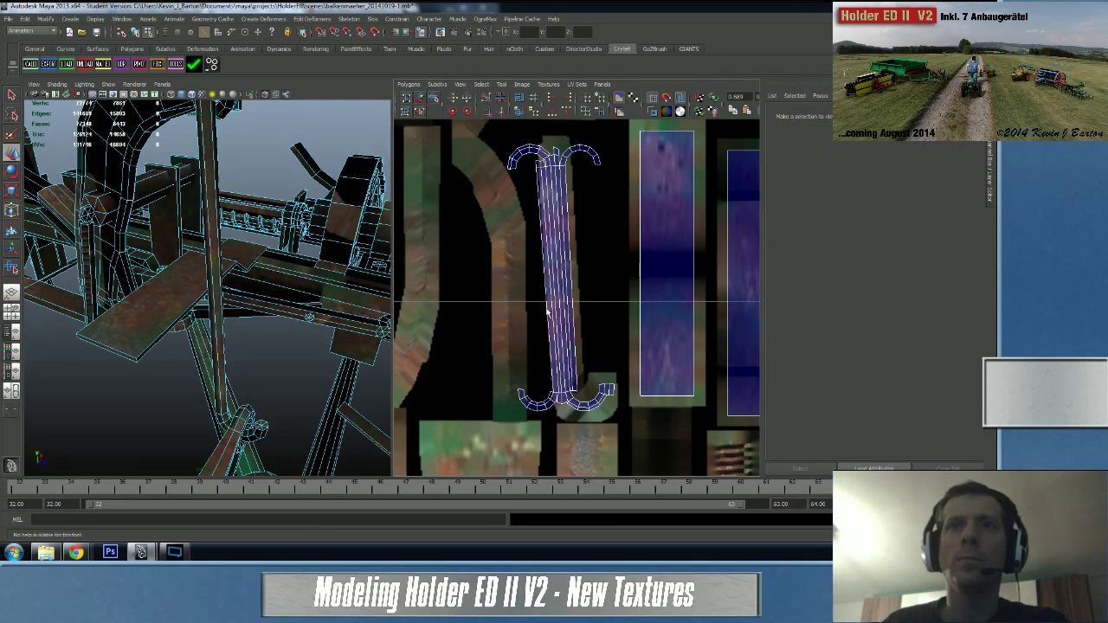
click(547, 312)
scroll(558, 368, up, 5)
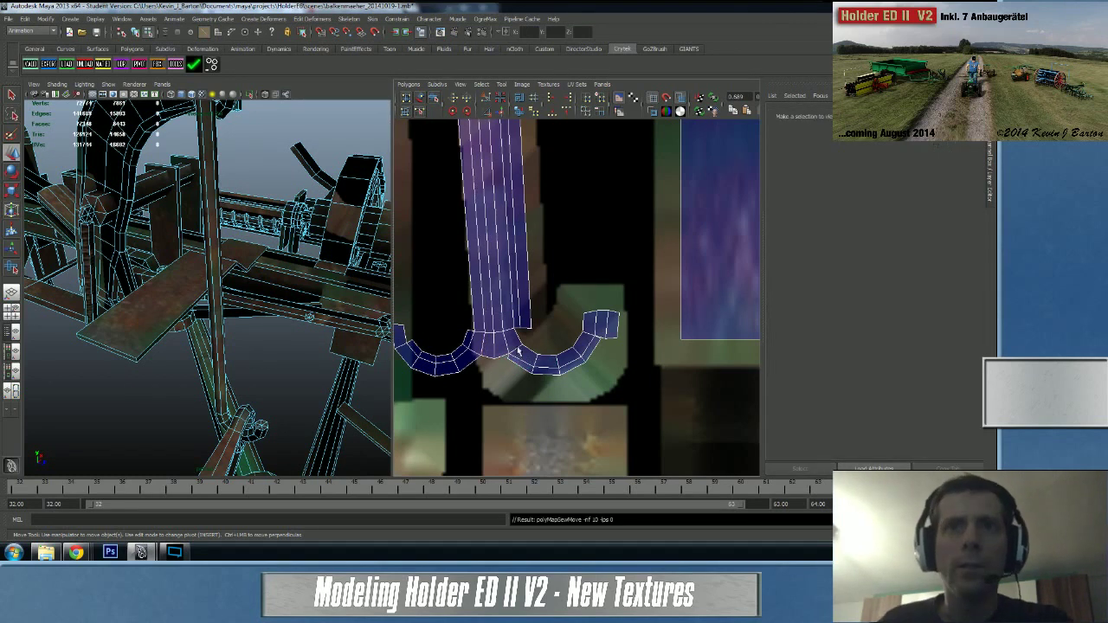
alt+middle_drag(482, 311, 499, 337)
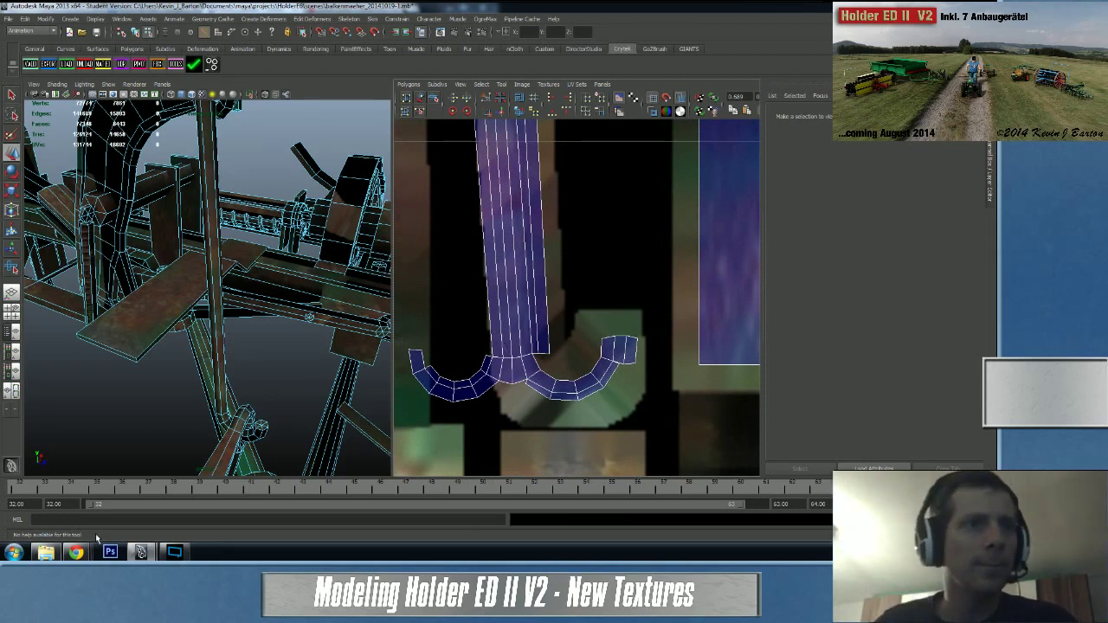
- Switch to the Twitch channel page in Chrome to check the live stream, and return to Maya
mouse_move(76, 552)
mouse_move(89, 512)
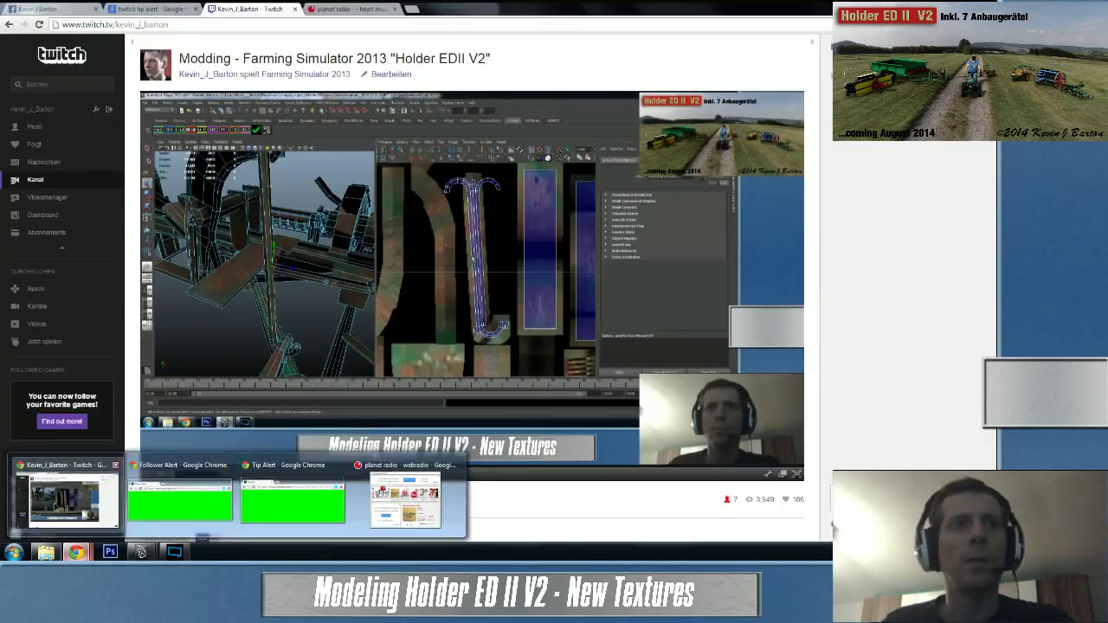
click(74, 497)
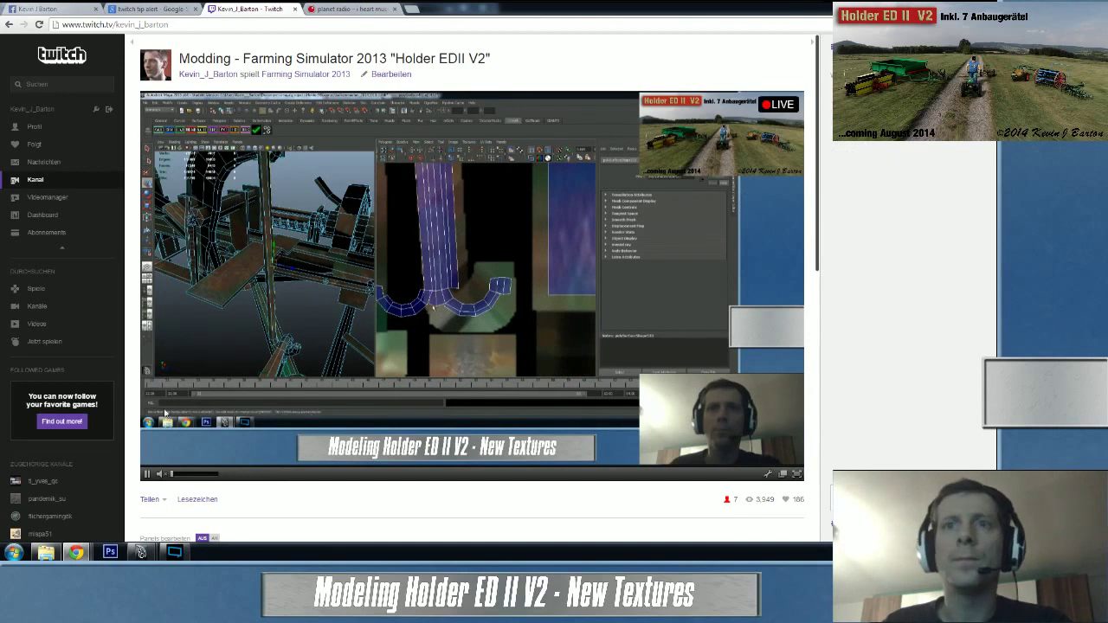
mouse_move(76, 551)
click(71, 511)
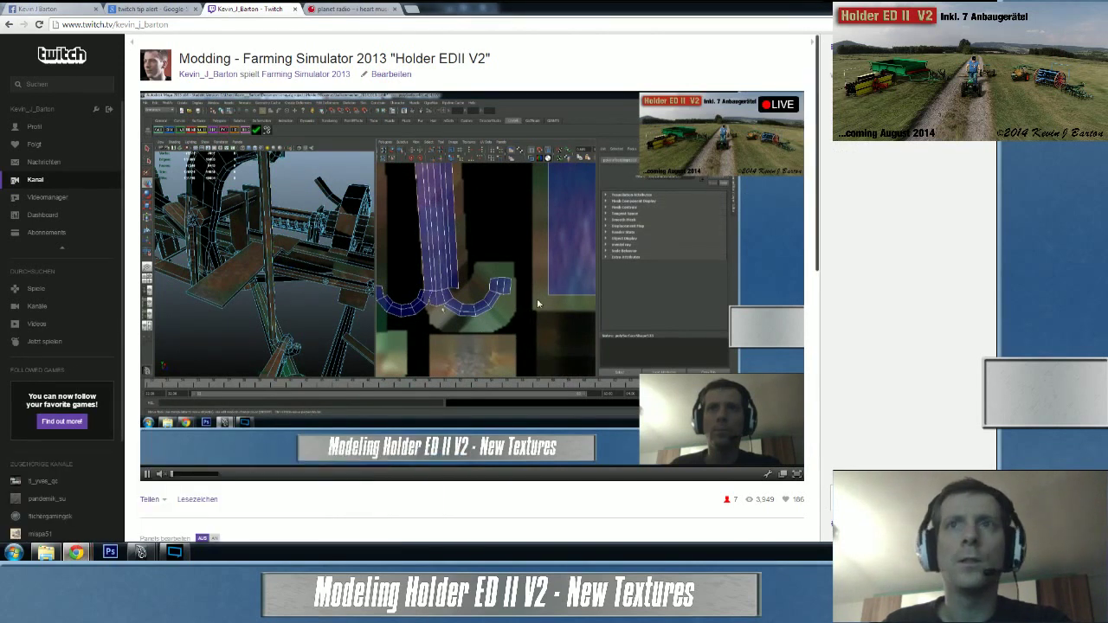
mouse_move(174, 551)
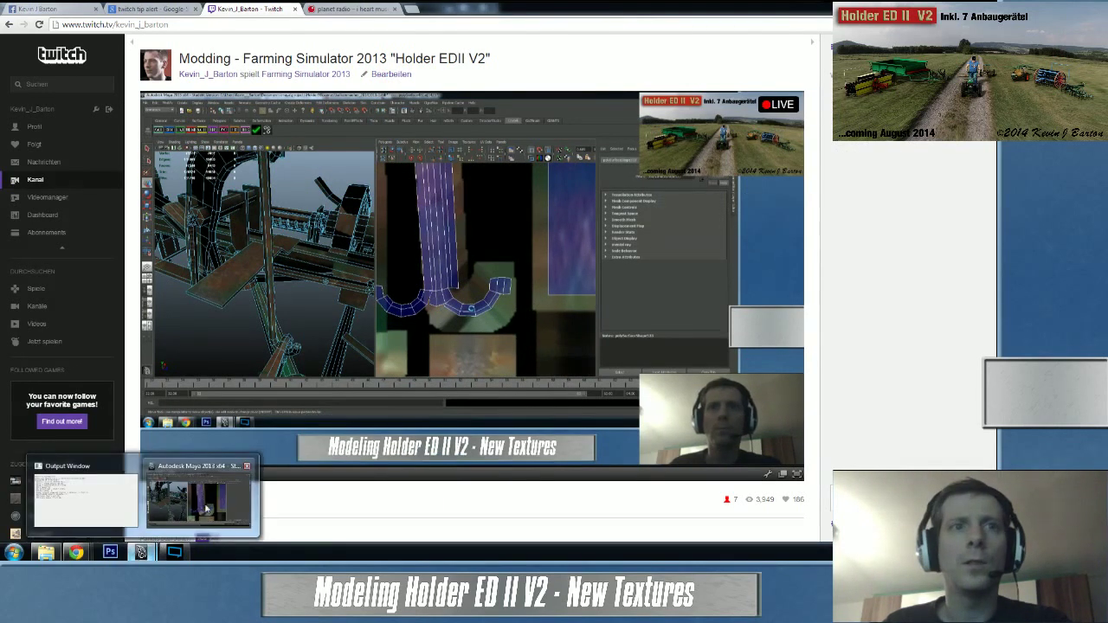
click(199, 497)
- Select an unsewn edge near the lower end of the hooked rod shell and frame it in the 3D view
alt+middle_drag(497, 303, 490, 373)
scroll(484, 308, down, 2)
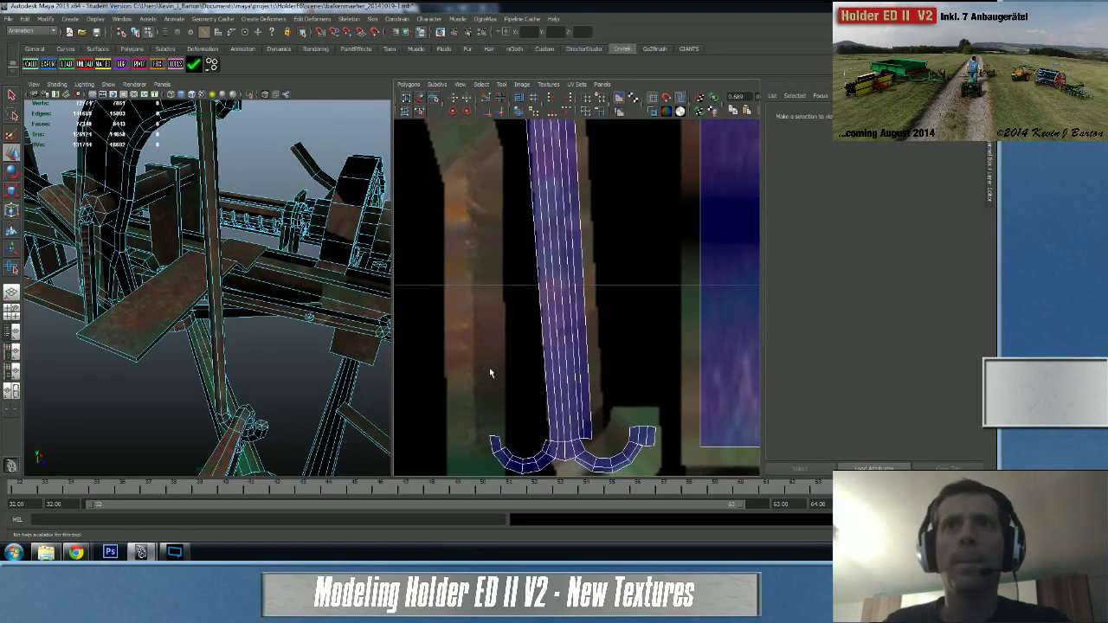
click(587, 439)
alt+middle_drag(519, 315, 601, 419)
click(595, 422)
alt+drag(236, 329, 158, 363)
key(f)
mouse_move(159, 364)
alt+right_down()
mouse_move(230, 378)
mouse_move(148, 379)
alt+right_up()
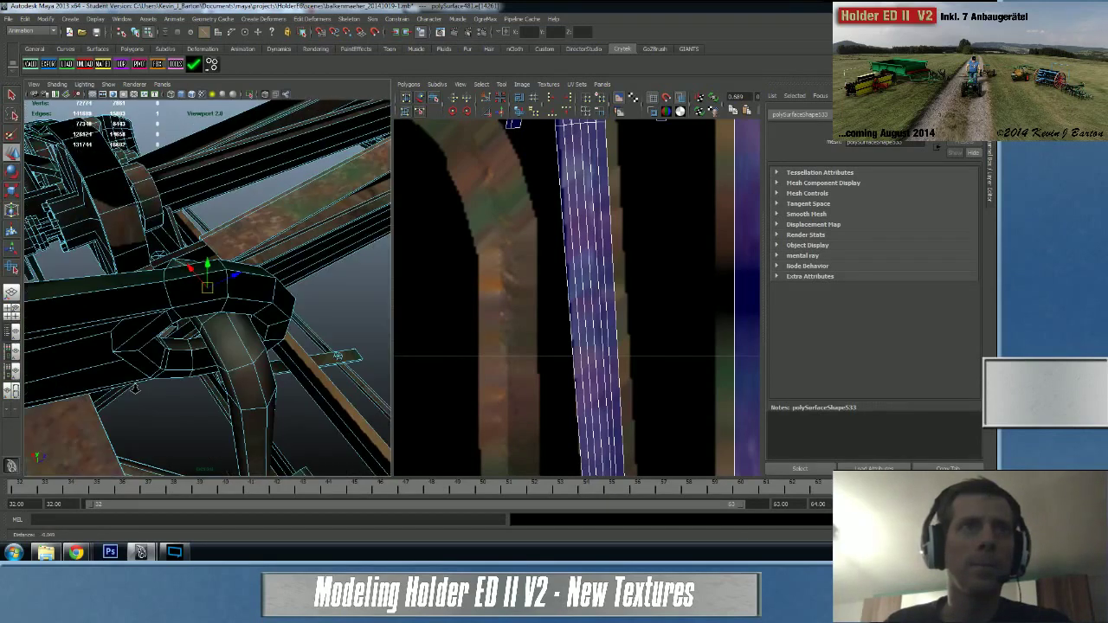
- Select the long edge loop around the hooked rod in the 3D view and move and sew its UVs together
click(247, 342)
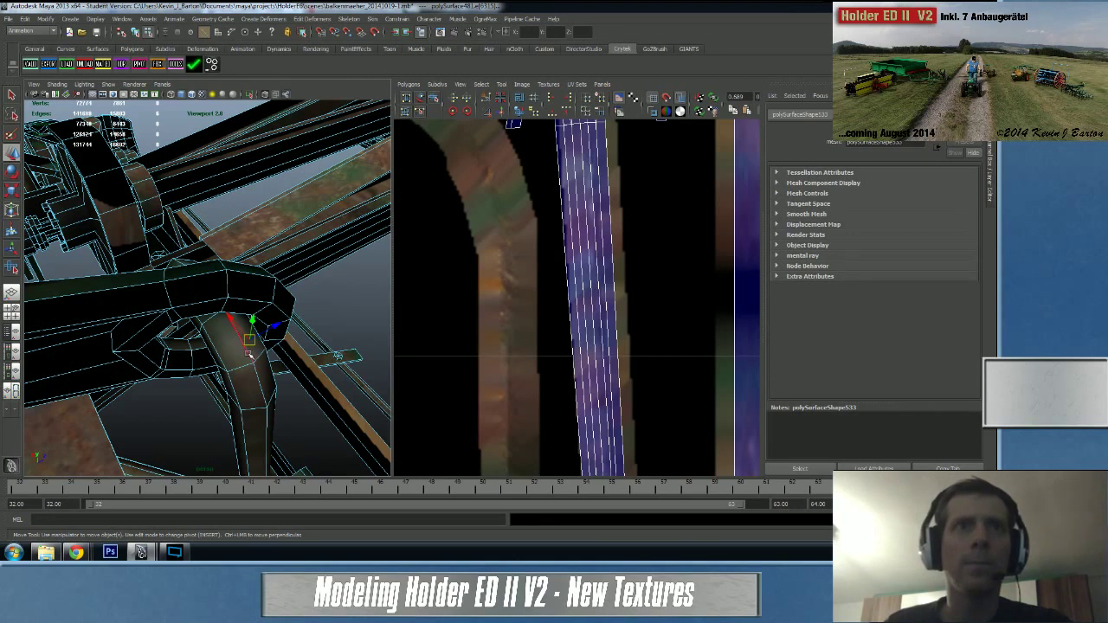
double_click(250, 355)
alt+right_drag(643, 321, 507, 321)
mouse_move(527, 313)
alt+middle_down()
mouse_move(533, 240)
mouse_move(532, 319)
mouse_move(535, 296)
alt+middle_up()
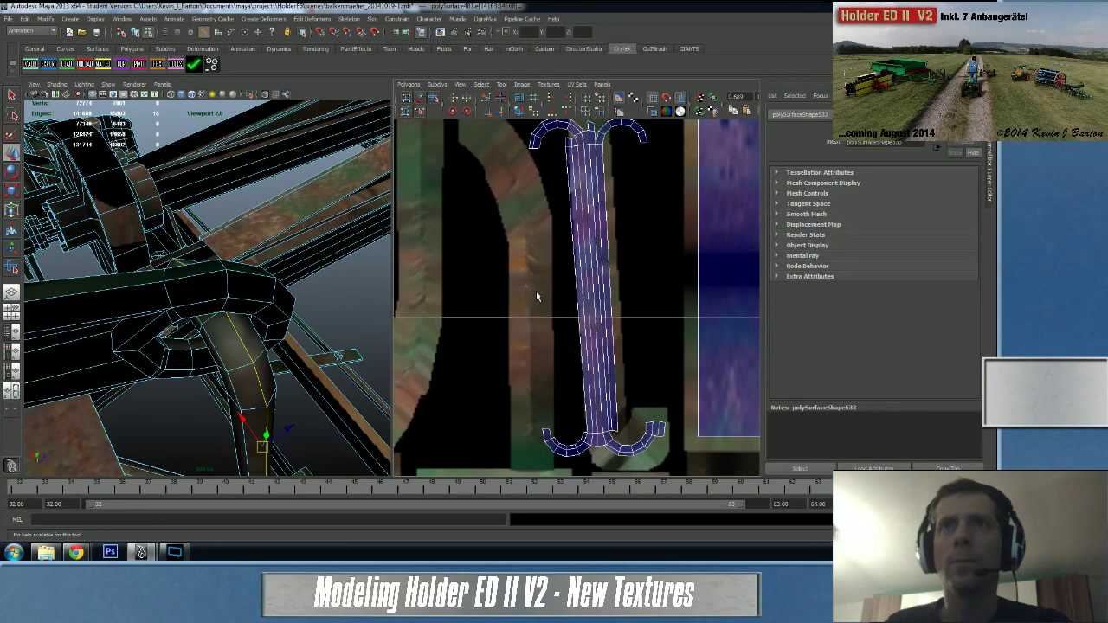
shift+right_drag(595, 298, 598, 267)
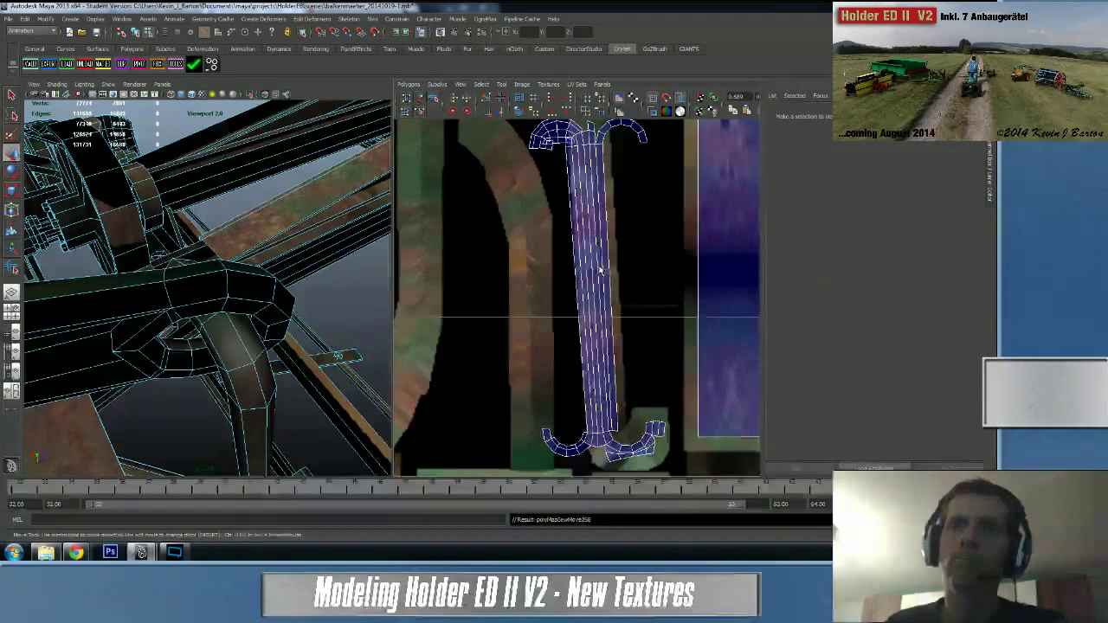
- Move and sew the short overlapping edges at the inner tip of the rod shell's wide upper hook
scroll(600, 271, up, 5)
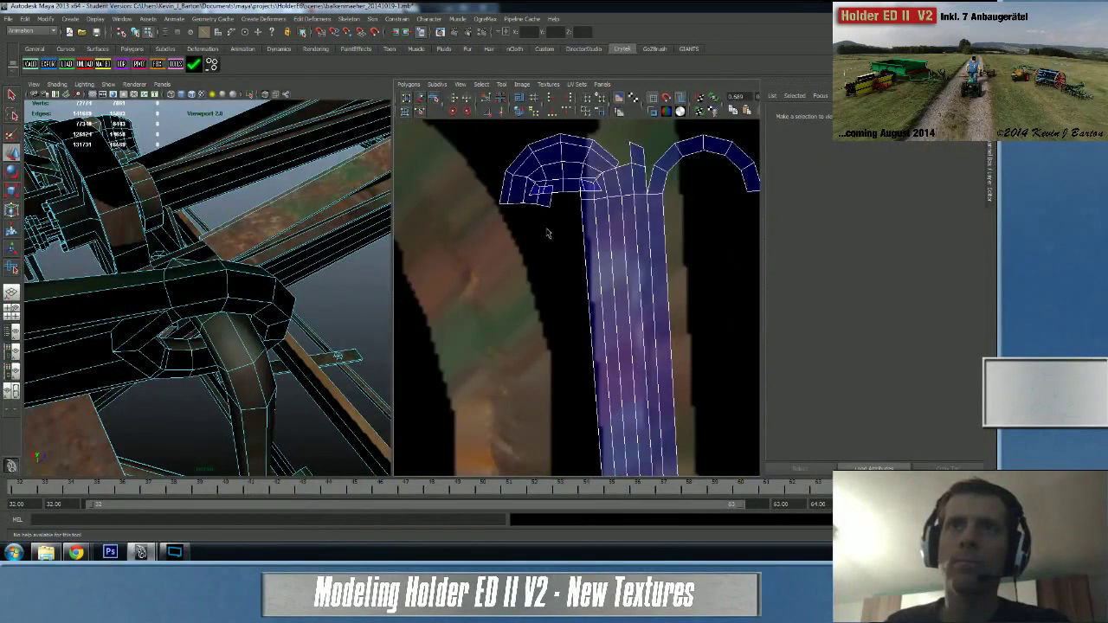
alt+right_drag(719, 313, 746, 313)
alt+middle_drag(606, 265, 610, 299)
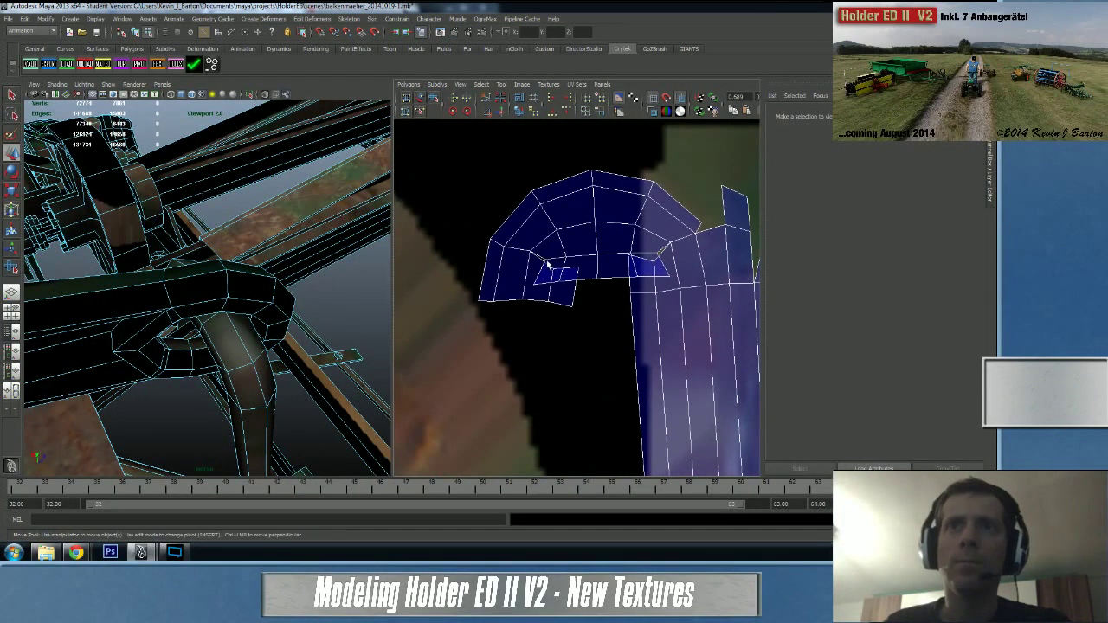
click(547, 268)
click(551, 269)
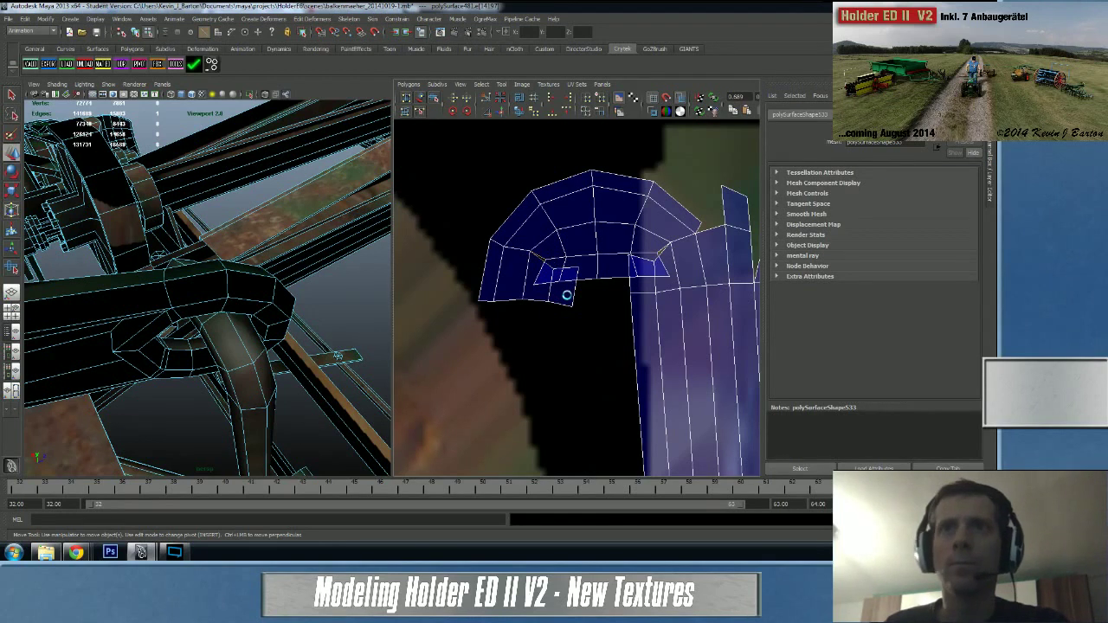
click(543, 279)
click(544, 279)
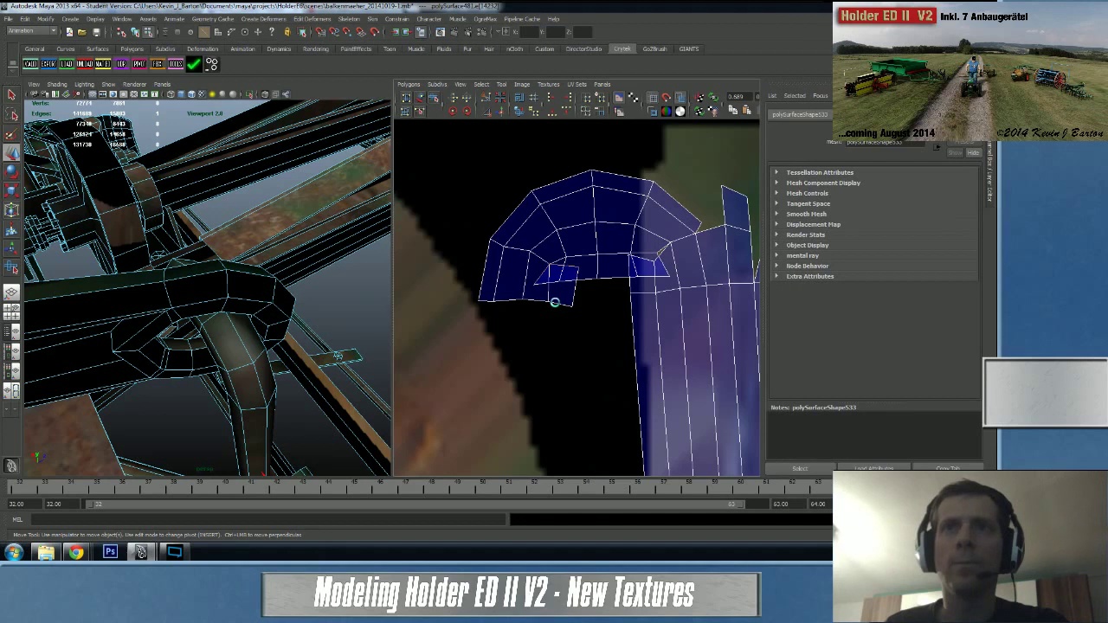
click(554, 301)
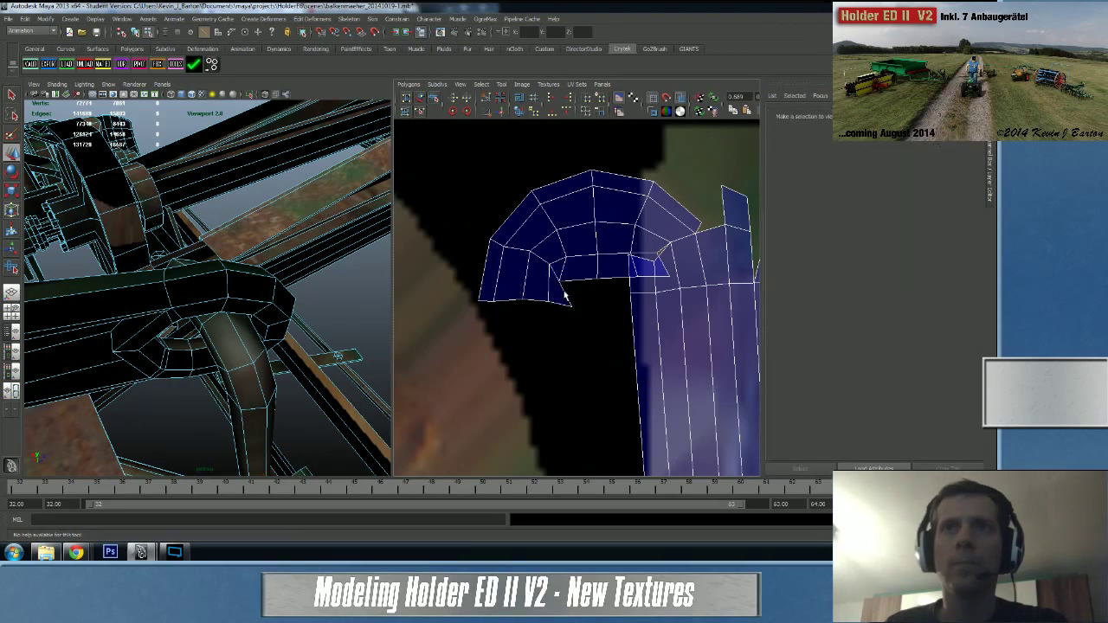
- Move the inner UV point near the wide upper hook's tip outward to even out its curve
click(565, 285)
right_click(564, 281)
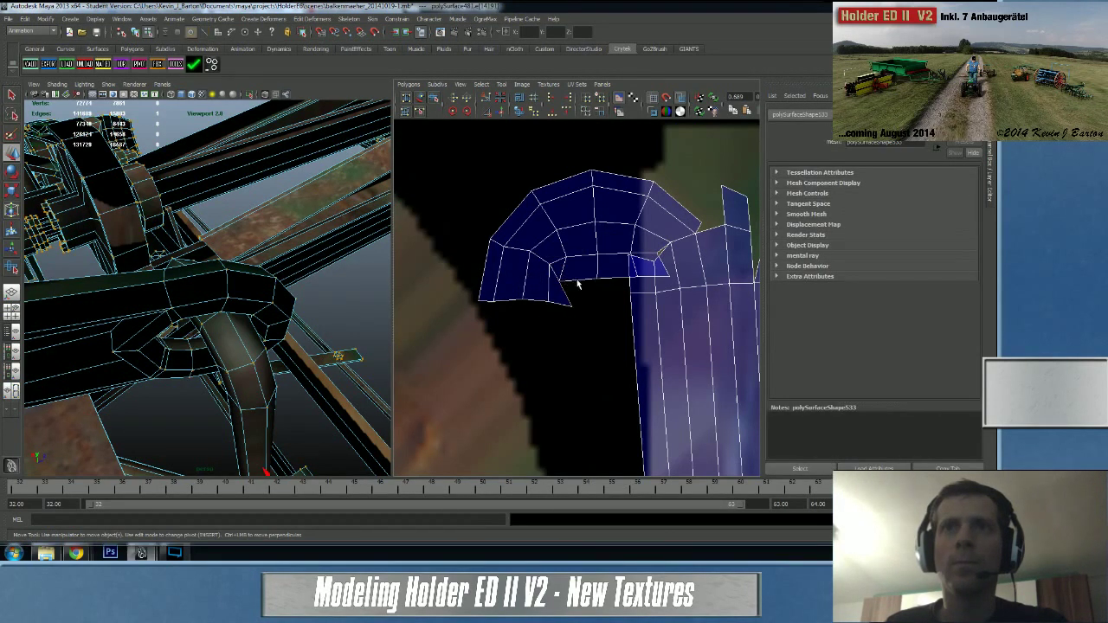
click(561, 282)
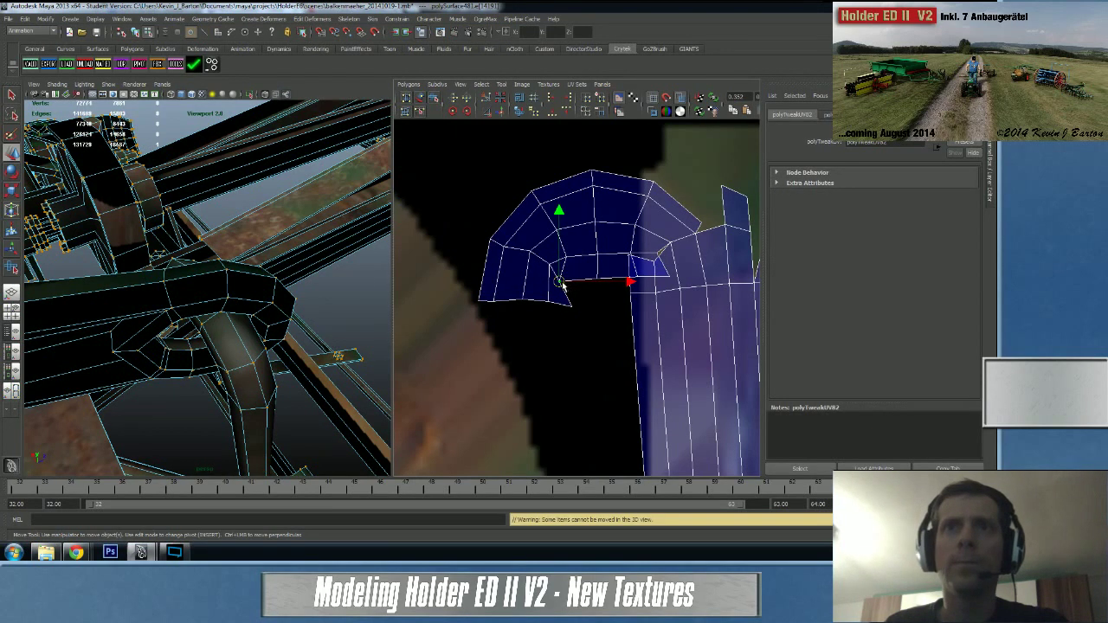
mouse_move(561, 283)
mouse_down()
mouse_move(578, 279)
mouse_move(574, 270)
mouse_move(572, 287)
mouse_up()
click(557, 278)
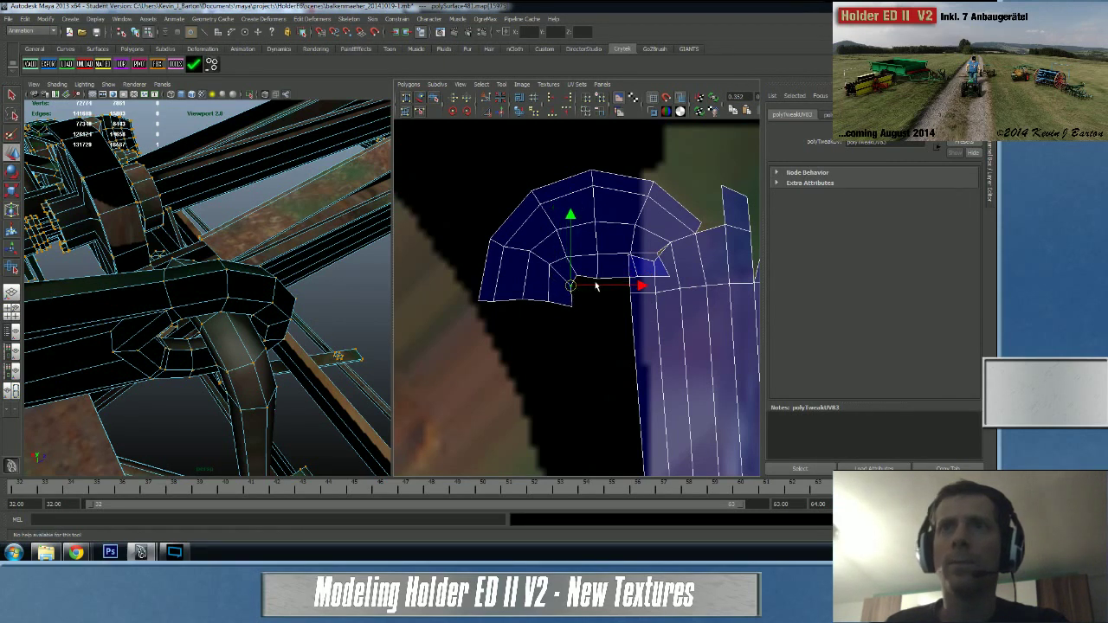
- Move and sew the overlapping edges where the wide upper hook's inner side meets the rod shell
click(664, 254)
right_drag(661, 267, 664, 250)
click(664, 256)
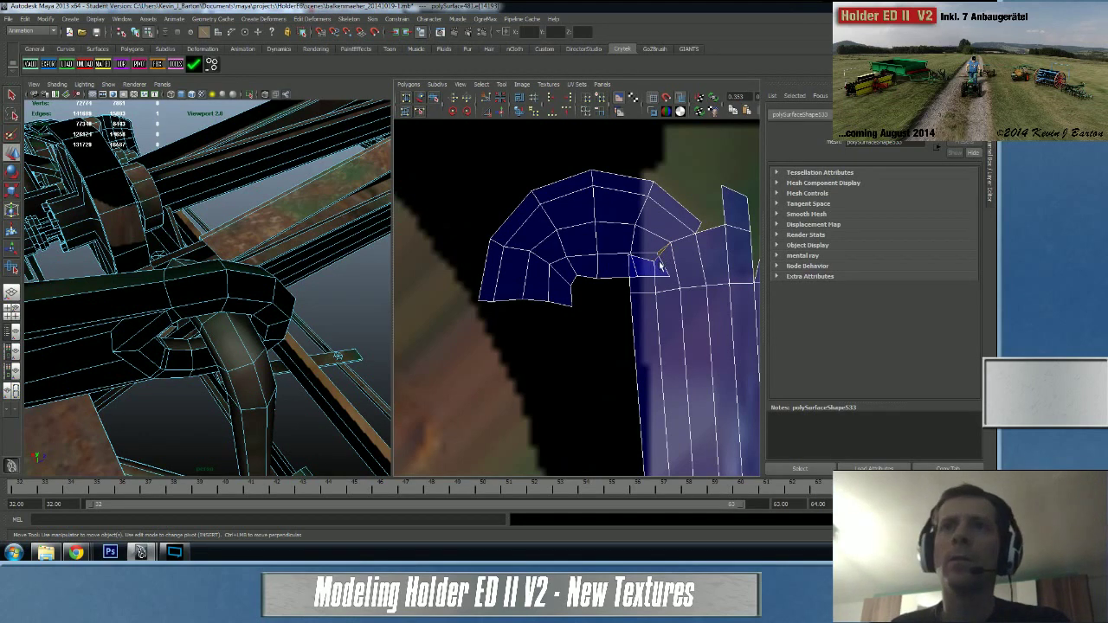
right_drag(664, 255, 664, 244)
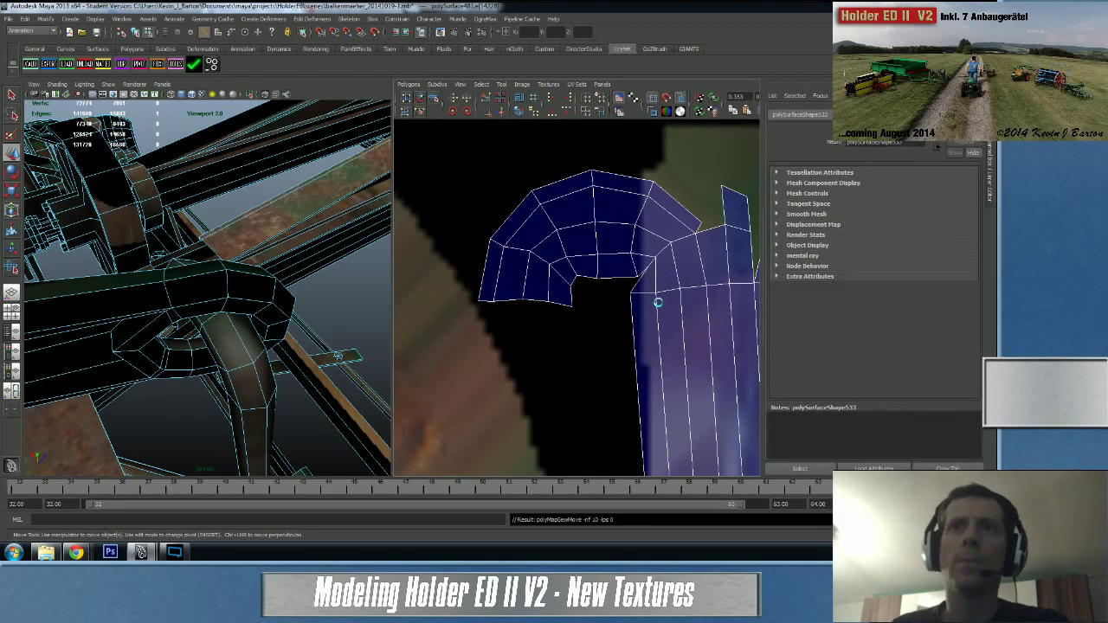
click(658, 299)
click(641, 285)
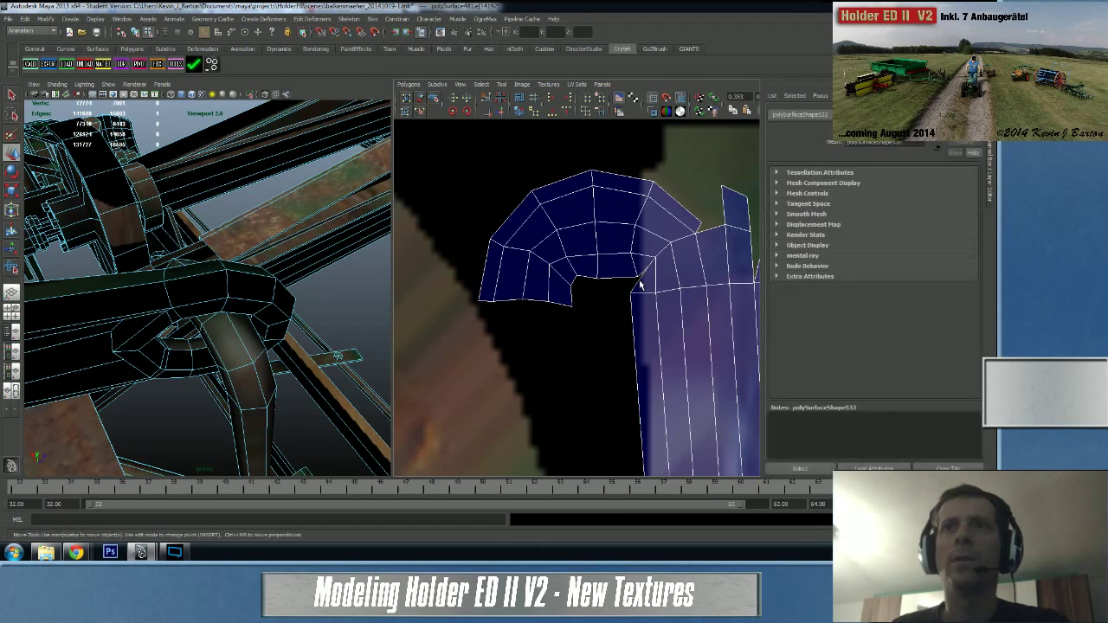
- Reposition the UV points on the wide hook's inner edge beside the rod to smooth its curve
right_drag(648, 274, 689, 271)
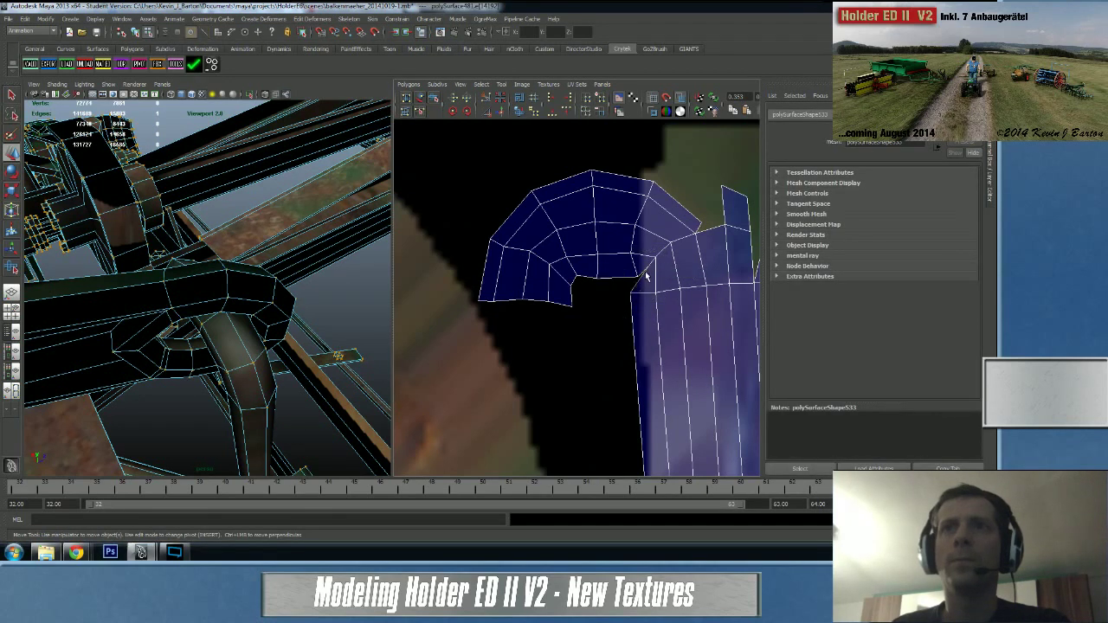
click(637, 277)
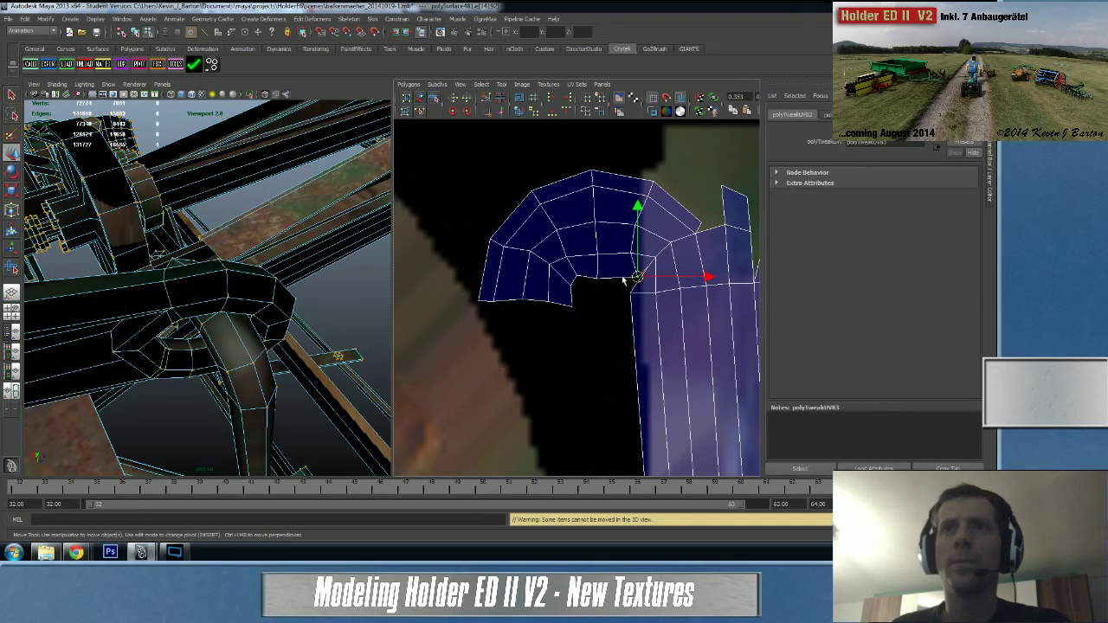
mouse_move(638, 278)
mouse_down()
mouse_move(595, 268)
mouse_move(645, 268)
mouse_move(633, 277)
mouse_up()
click(598, 277)
click(647, 267)
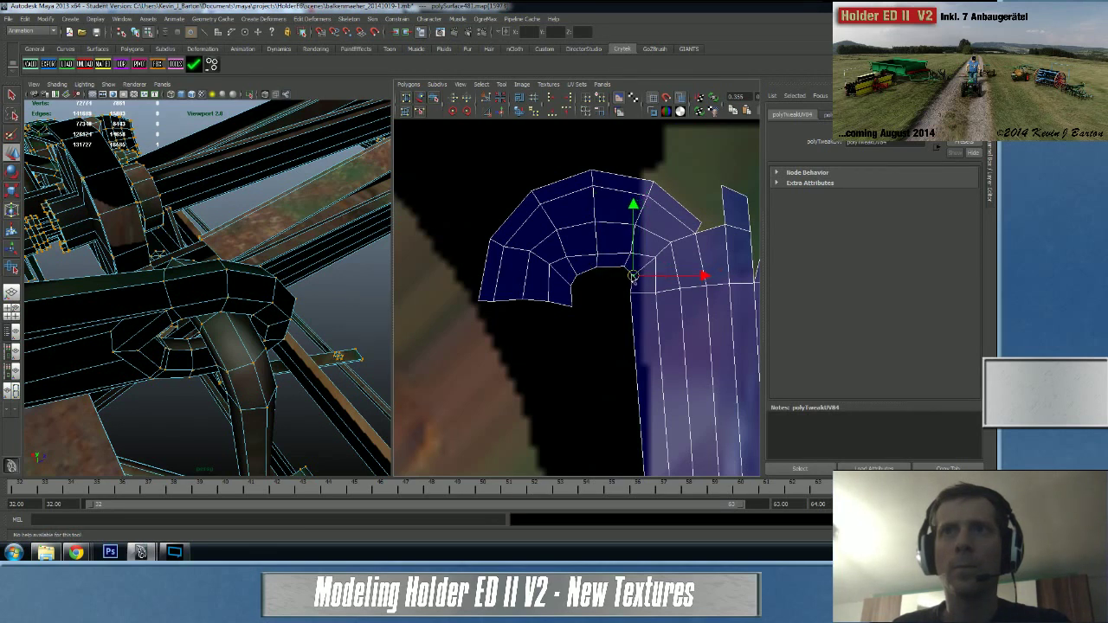
- Move and sew the open edges between the strips at the rod shell's upper end
alt+middle_drag(633, 277, 557, 300)
right_drag(583, 266, 585, 244)
click(581, 264)
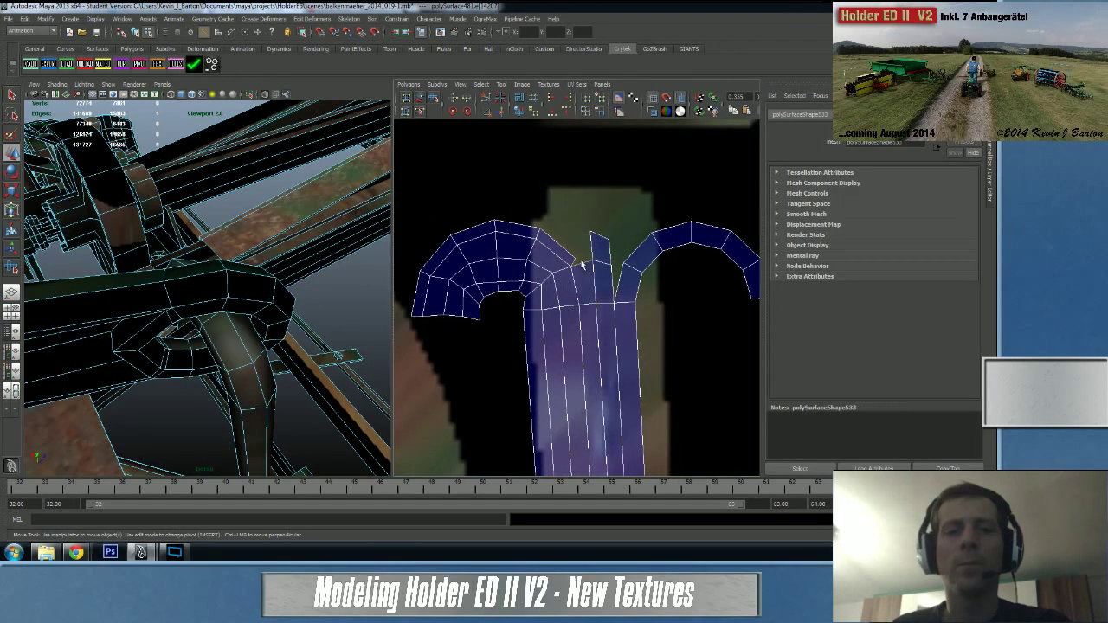
shift+right_drag(586, 279, 583, 262)
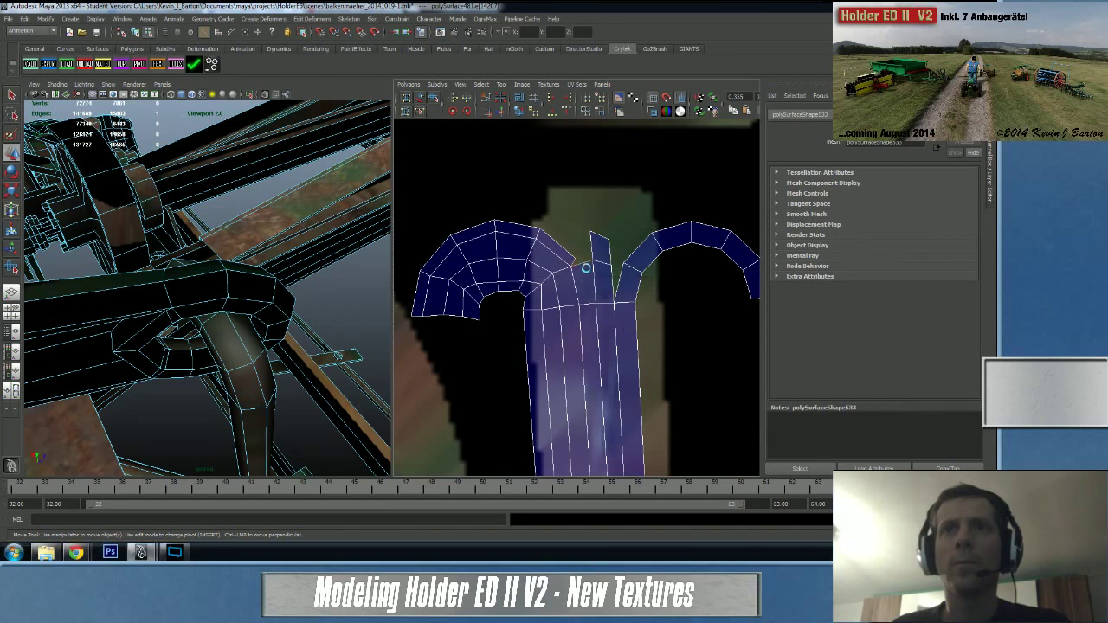
click(613, 282)
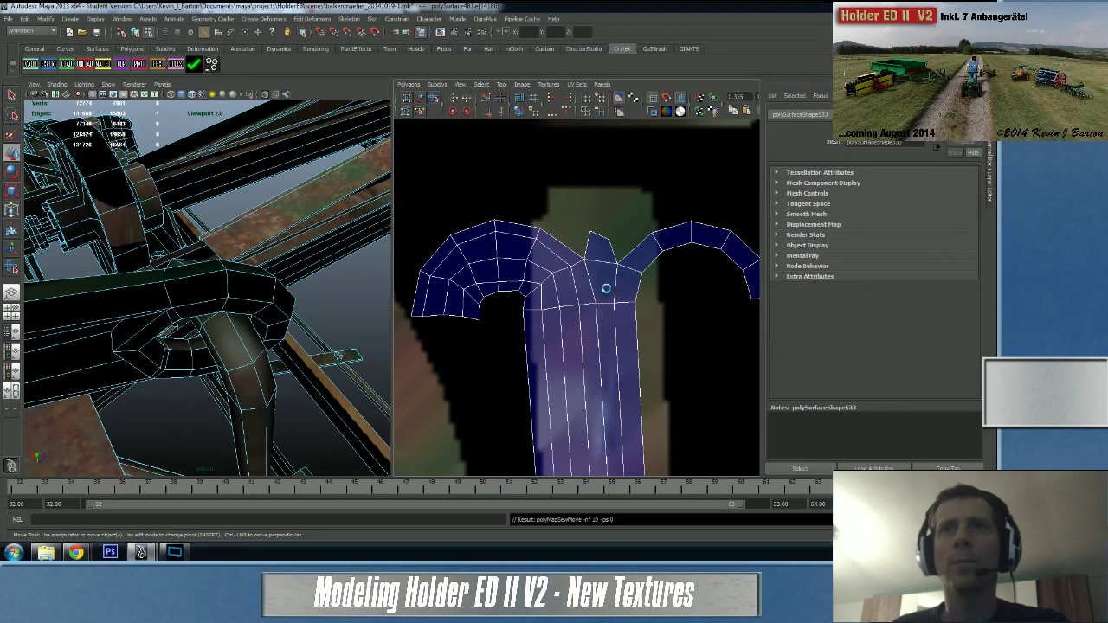
- Move and sew the missing segments onto the short middle strip at the rod shell's upper end
scroll(606, 289, down, 6)
alt+middle_drag(528, 320, 524, 289)
alt+right_drag(524, 289, 715, 312)
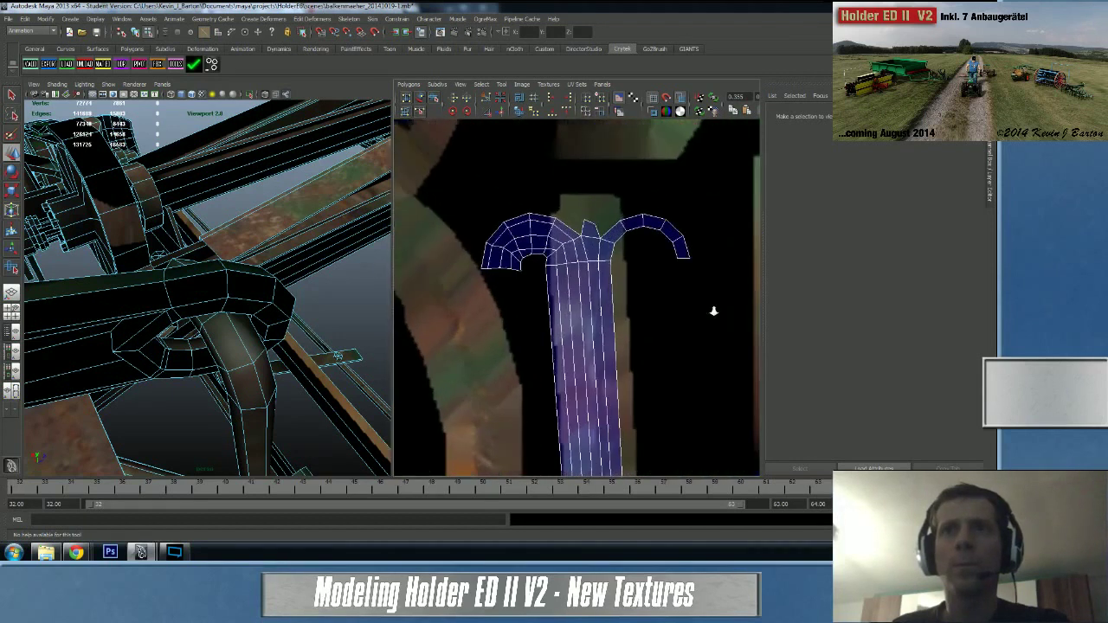
click(595, 230)
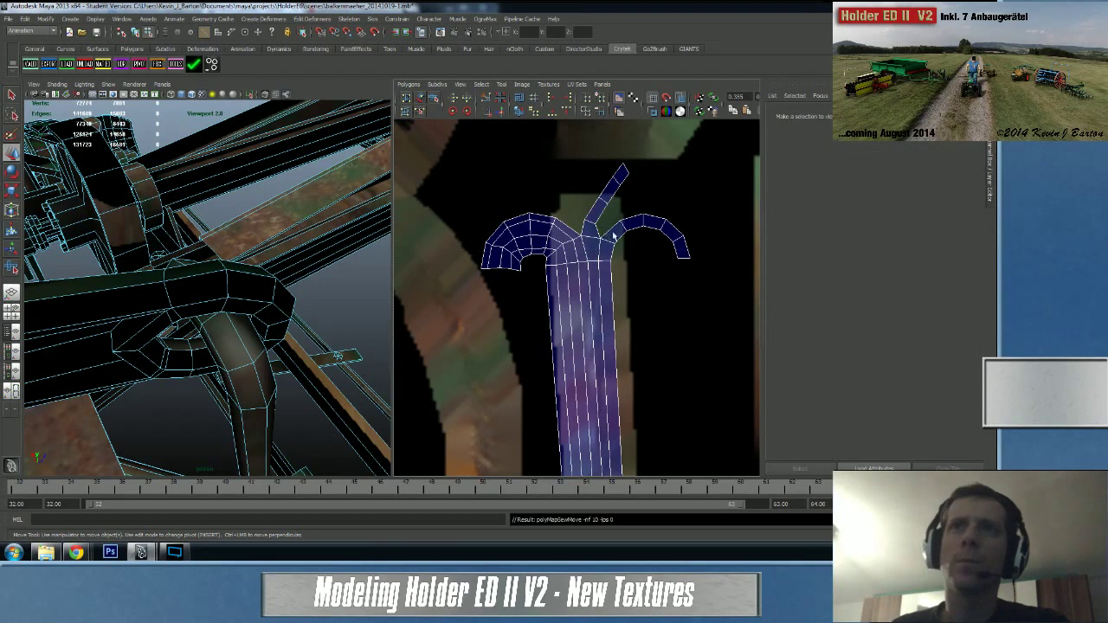
click(625, 170)
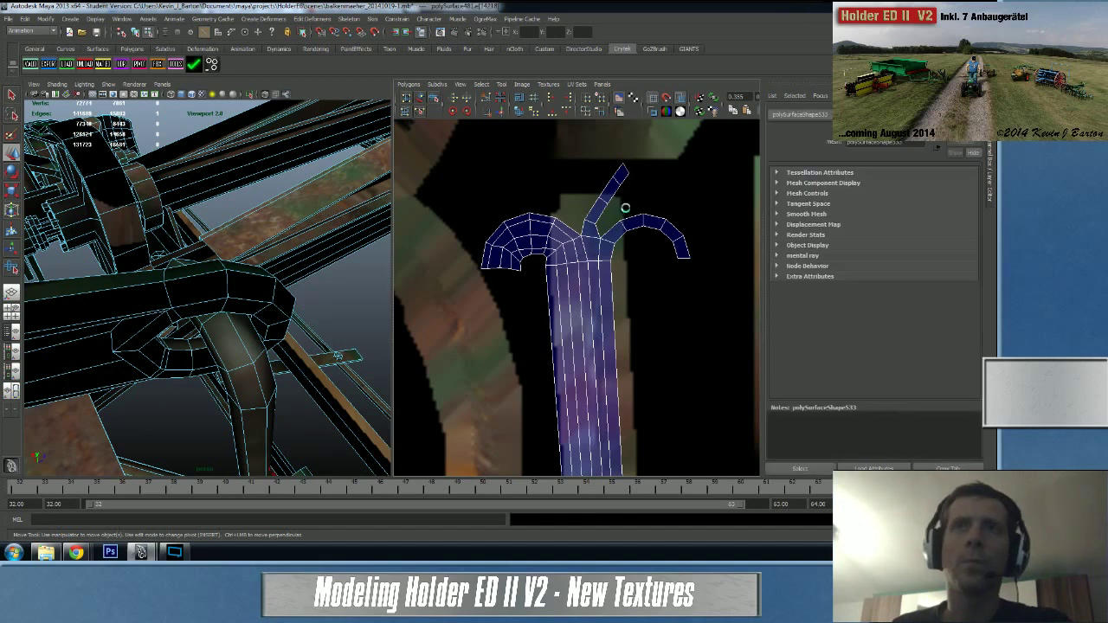
click(622, 253)
scroll(623, 269, down, 1)
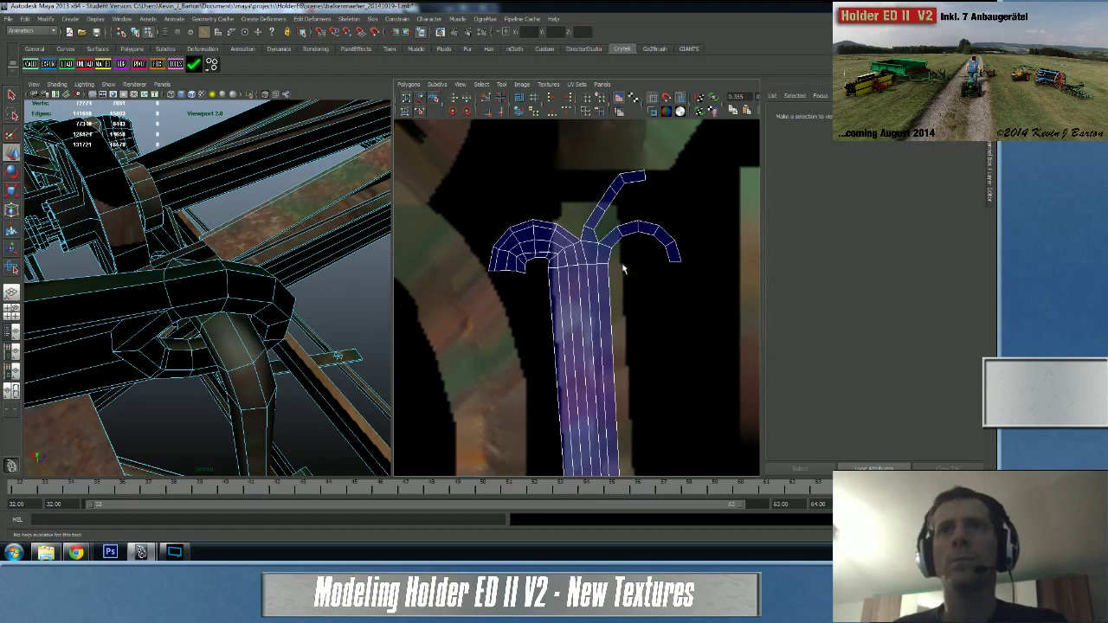
- Move and sew the small round cap onto the tip of the rod's upper middle strip
click(643, 178)
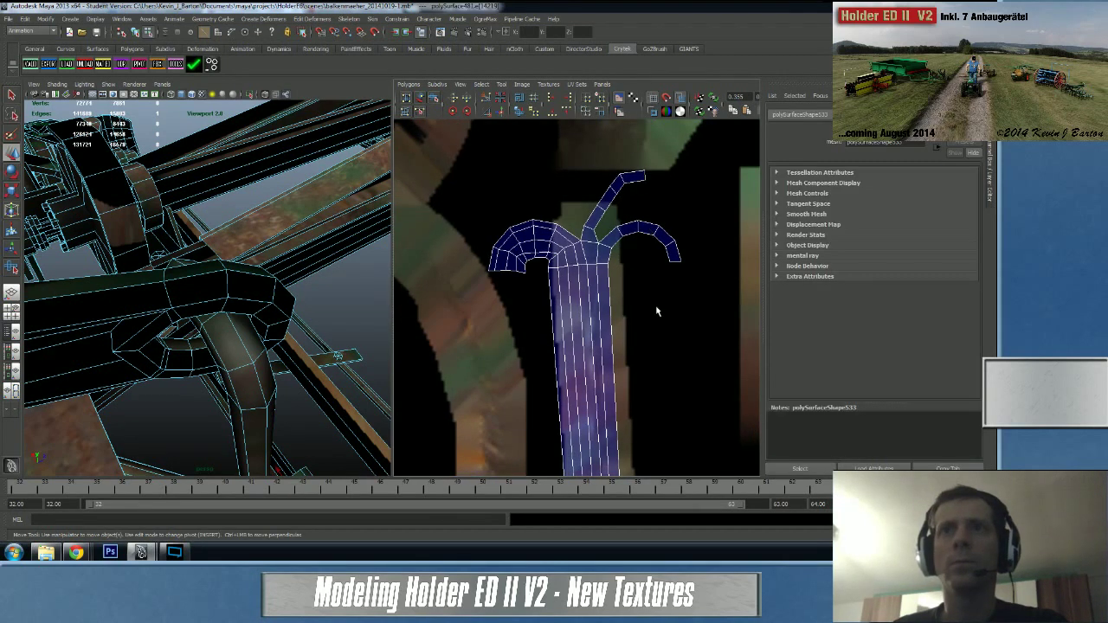
scroll(667, 334, down, 2)
mouse_move(577, 450)
alt+middle_down()
mouse_move(542, 220)
mouse_move(585, 448)
alt+middle_up()
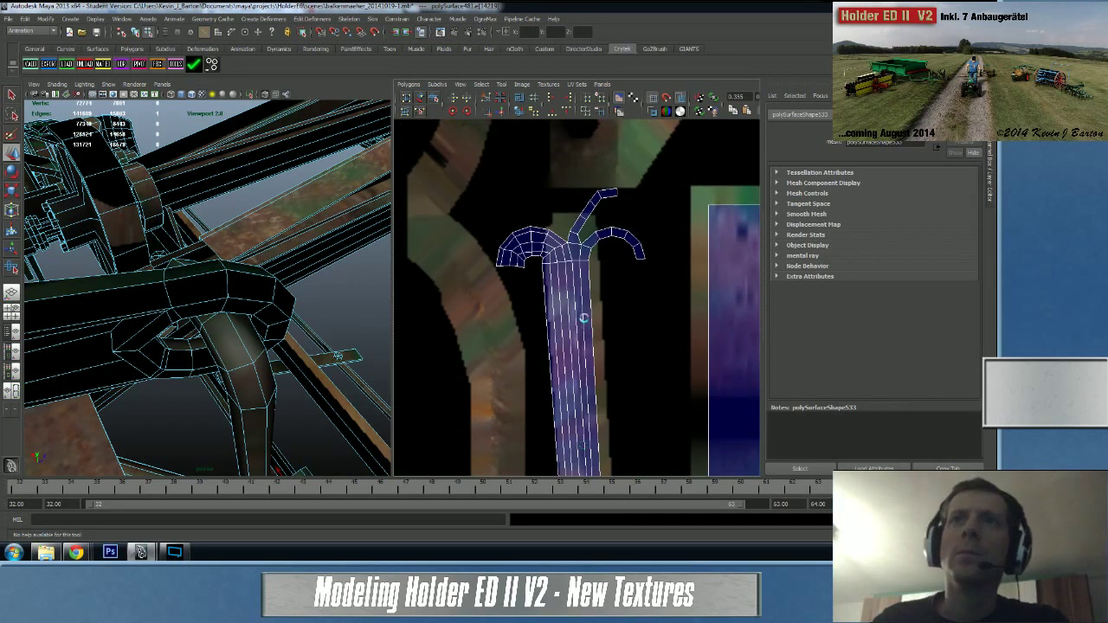
click(603, 285)
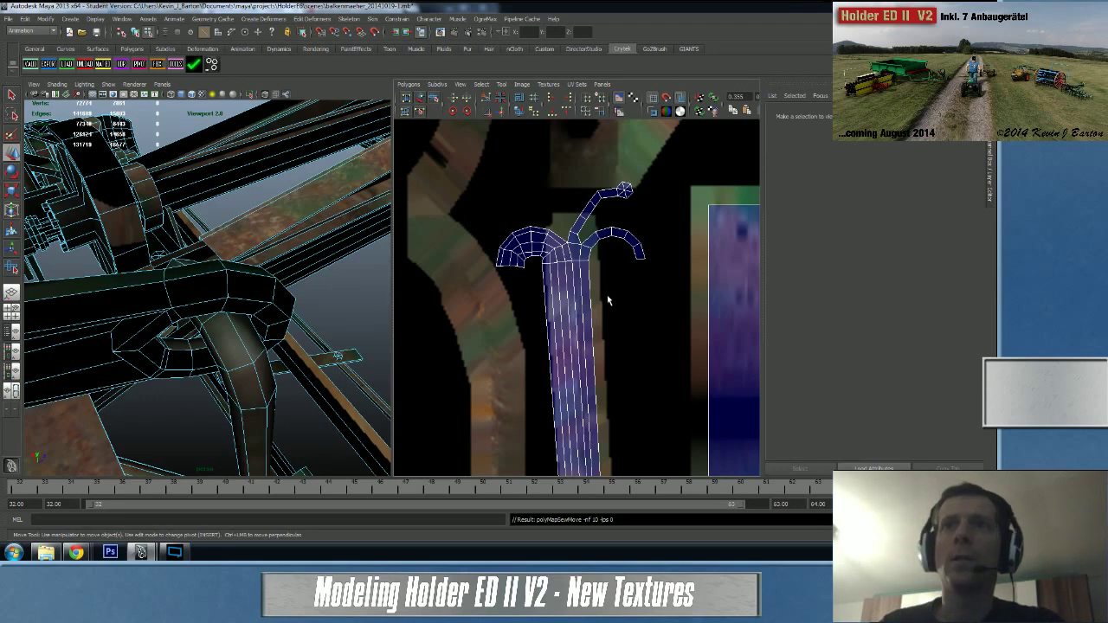
- Examine the rod's edge loop in the model together with both ends of its UV shell
alt+middle_drag(618, 335, 606, 292)
click(582, 199)
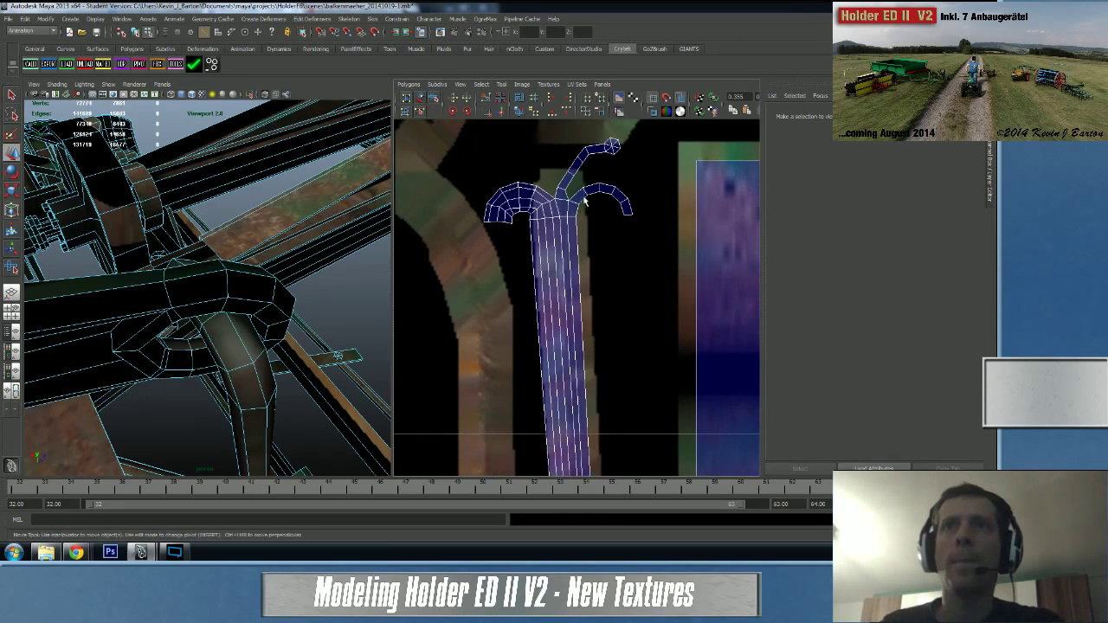
alt+right_drag(554, 285, 464, 307)
alt+middle_drag(496, 297, 504, 172)
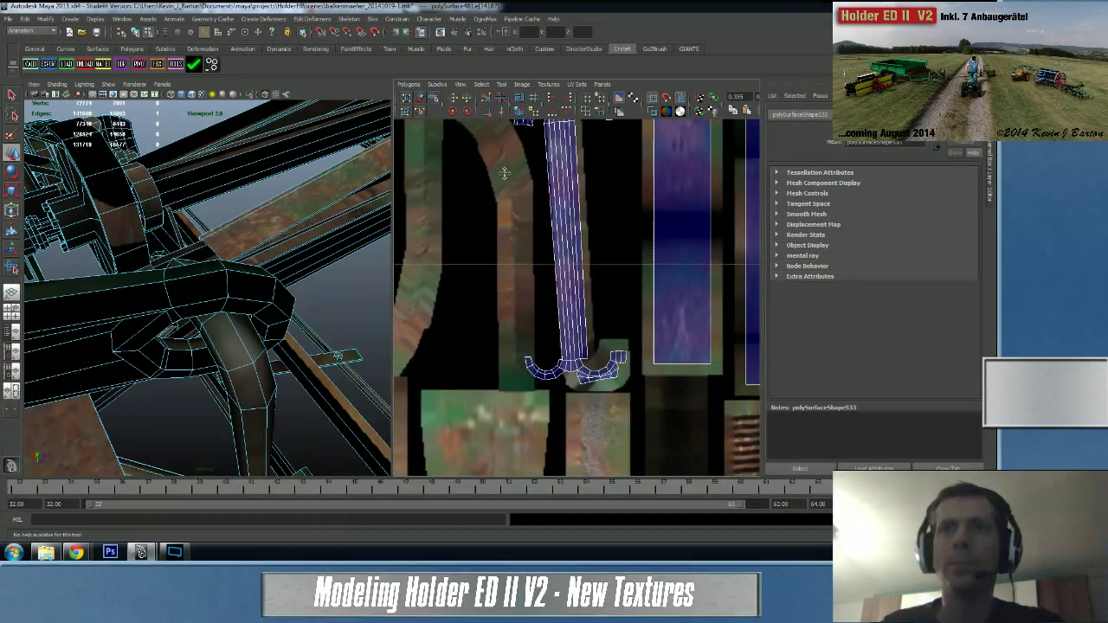
key(f)
alt+drag(224, 211, 148, 344)
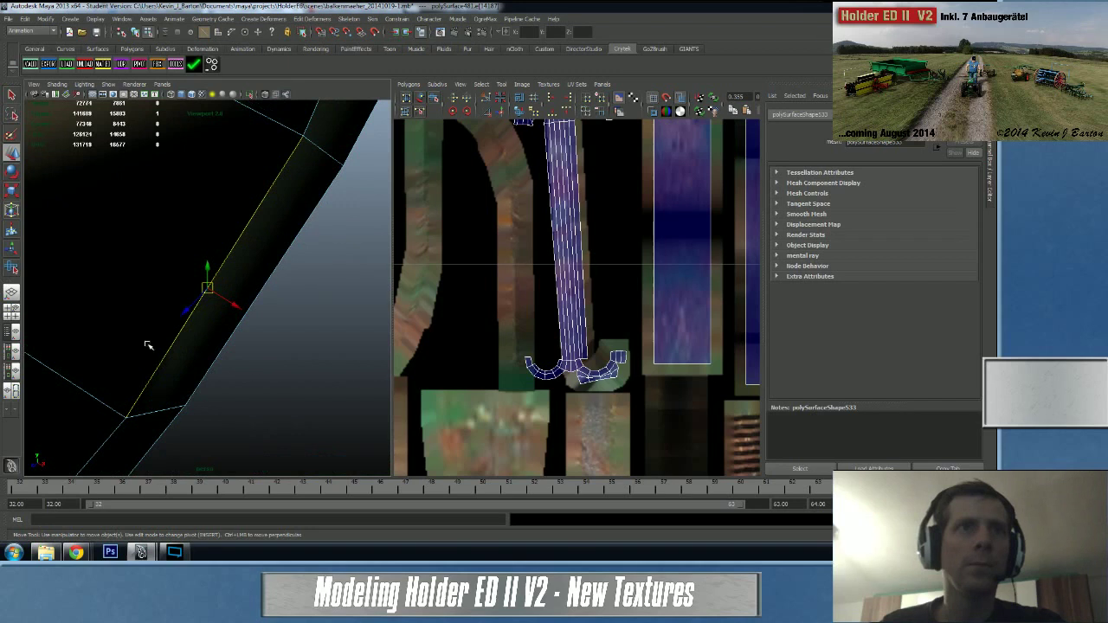
double_click(165, 356)
alt+middle_drag(552, 229, 527, 270)
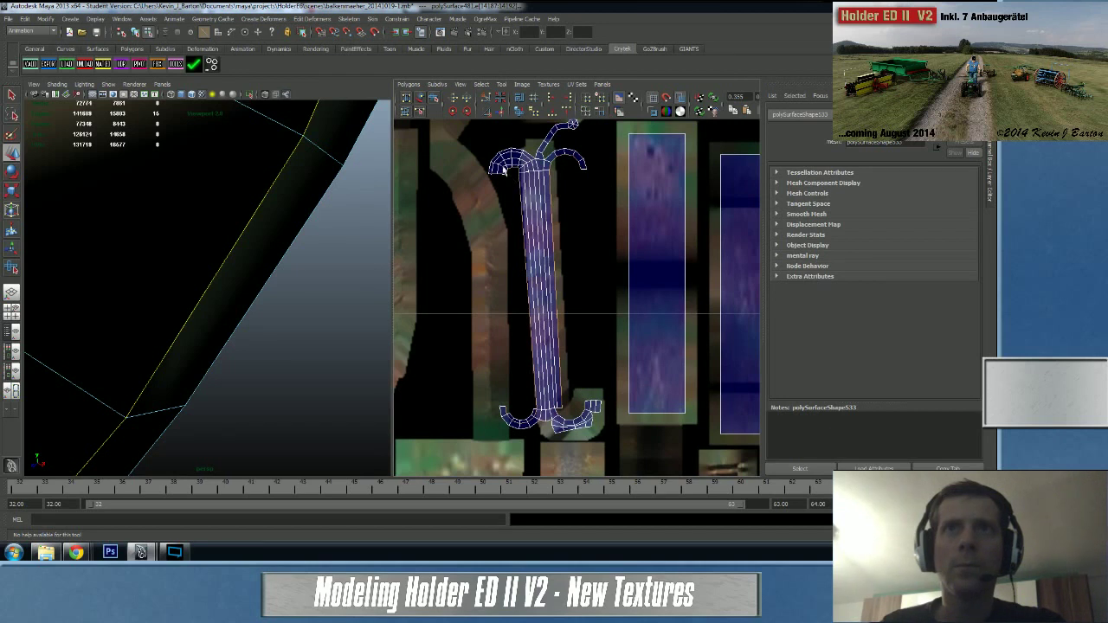
- Move and sew the missing outer segments onto the left hook at the rod shell's lower end
drag(520, 196, 522, 199)
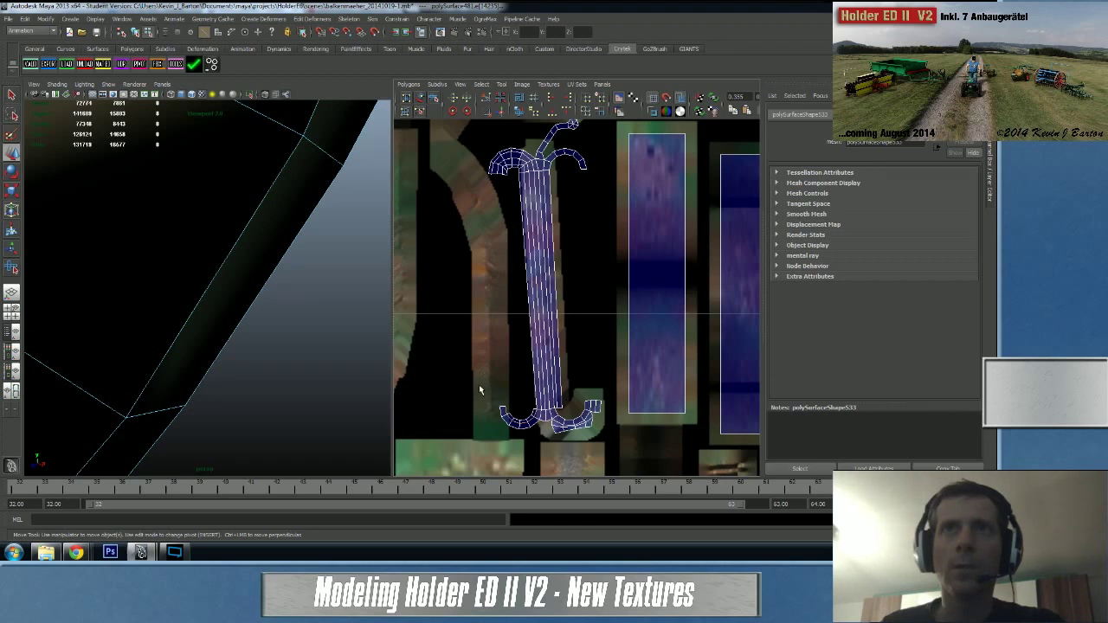
right_drag(551, 357, 555, 325)
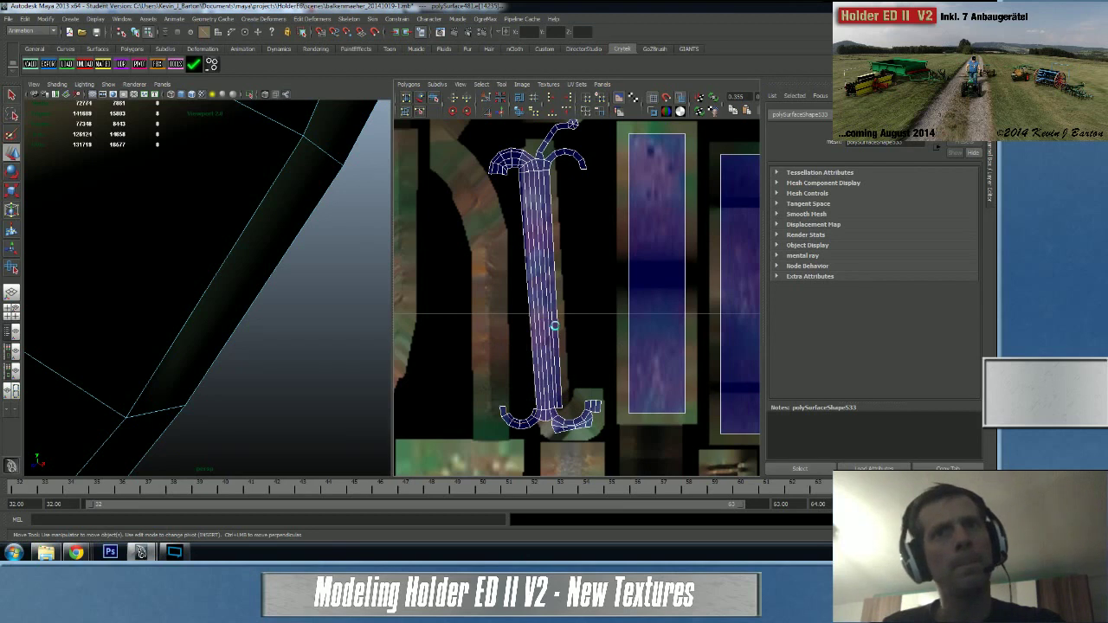
click(527, 345)
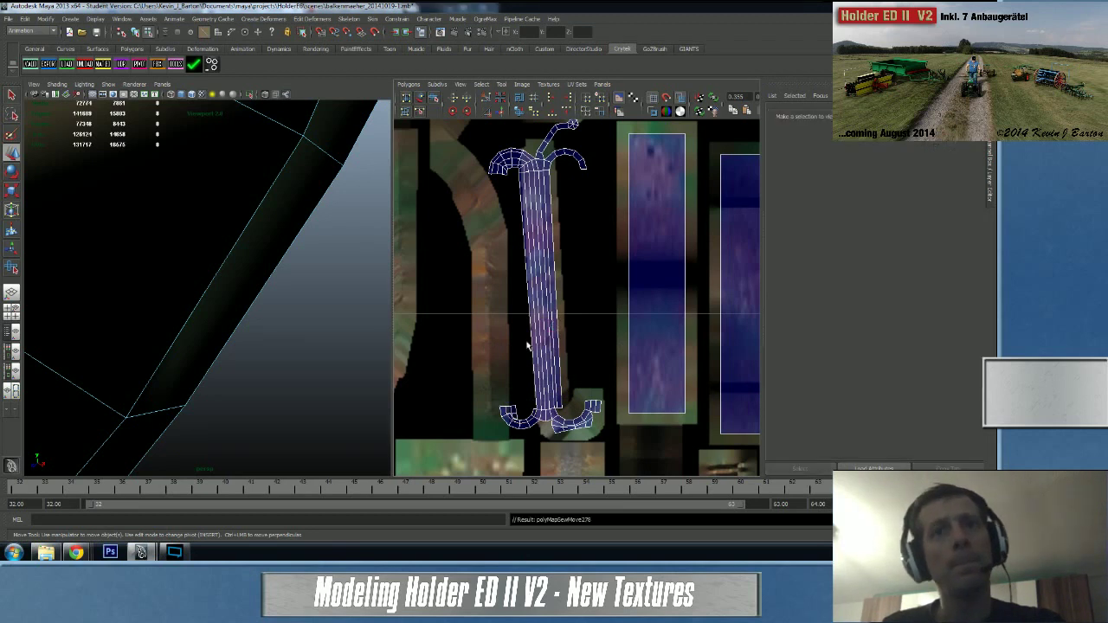
- Move and sew the overlapping inner edges near the tip of the rod shell's lower left hook
alt+middle_drag(527, 345, 533, 197)
alt+right_drag(523, 286, 566, 309)
scroll(566, 308, up, 5)
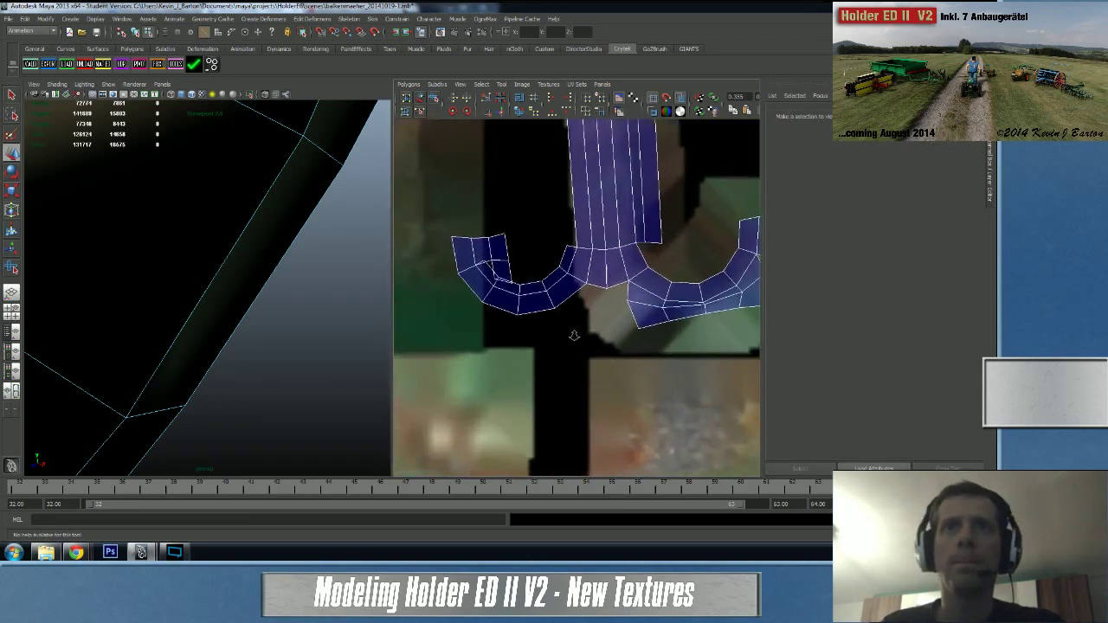
key(w)
click(510, 260)
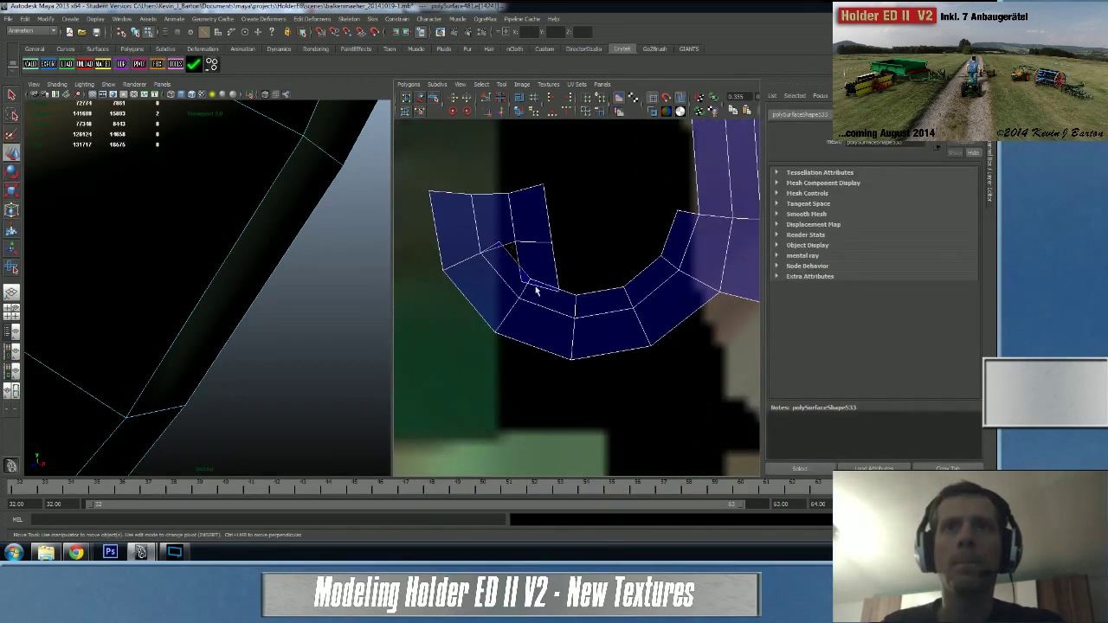
shift+right_drag(491, 279, 490, 255)
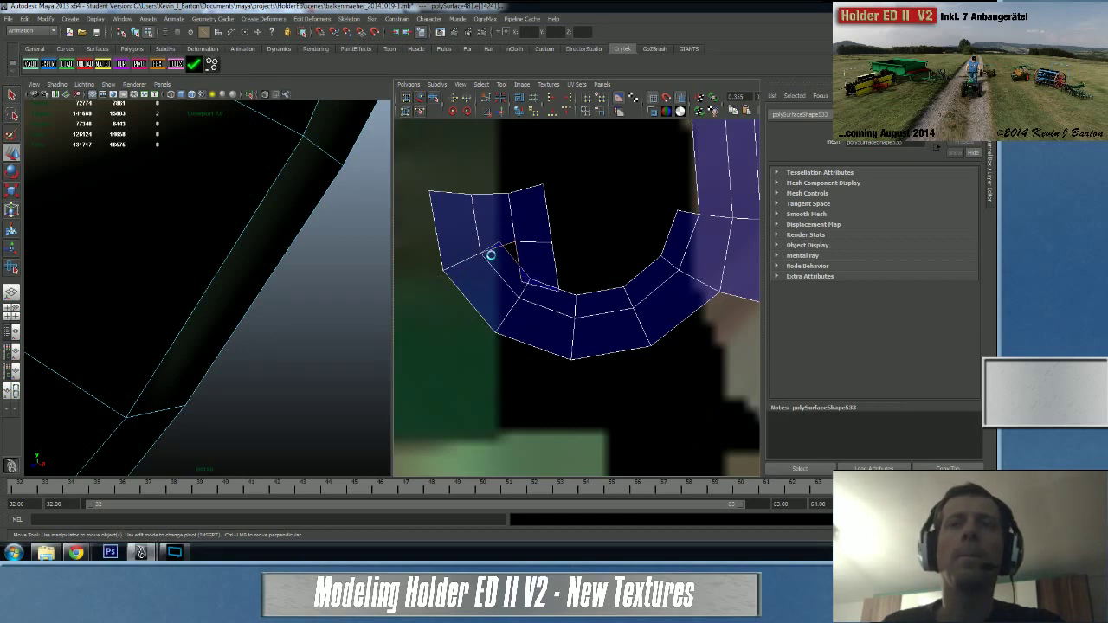
- Reposition the UV points on the inner segments of the lower left hook to follow its curve
right_drag(554, 286, 590, 289)
drag(554, 283, 565, 302)
click(562, 296)
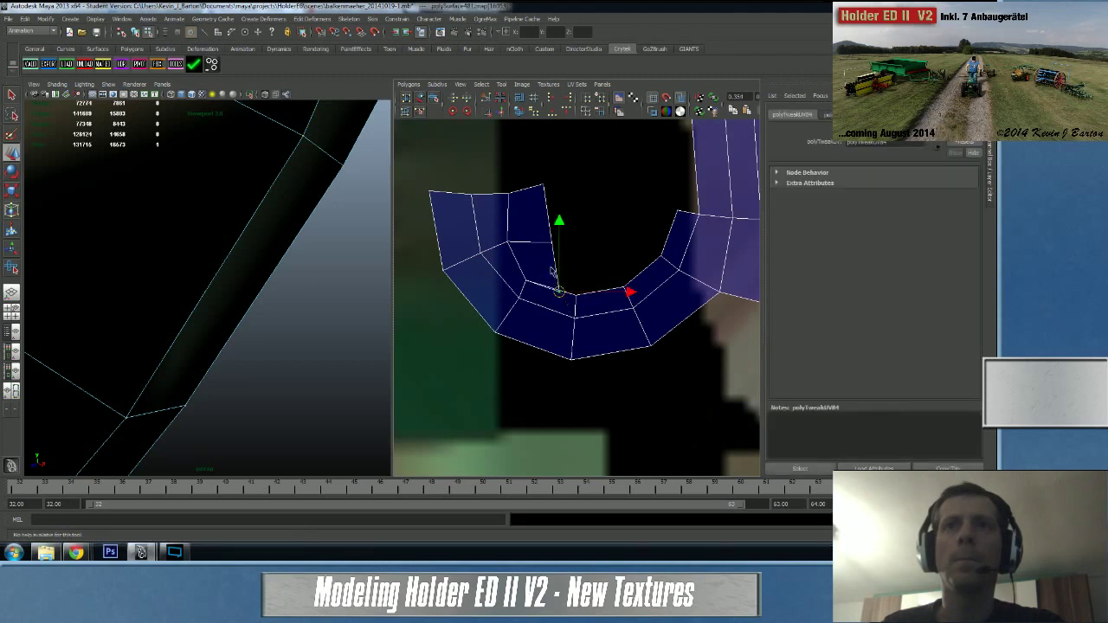
drag(557, 288, 528, 241)
key(w)
click(551, 290)
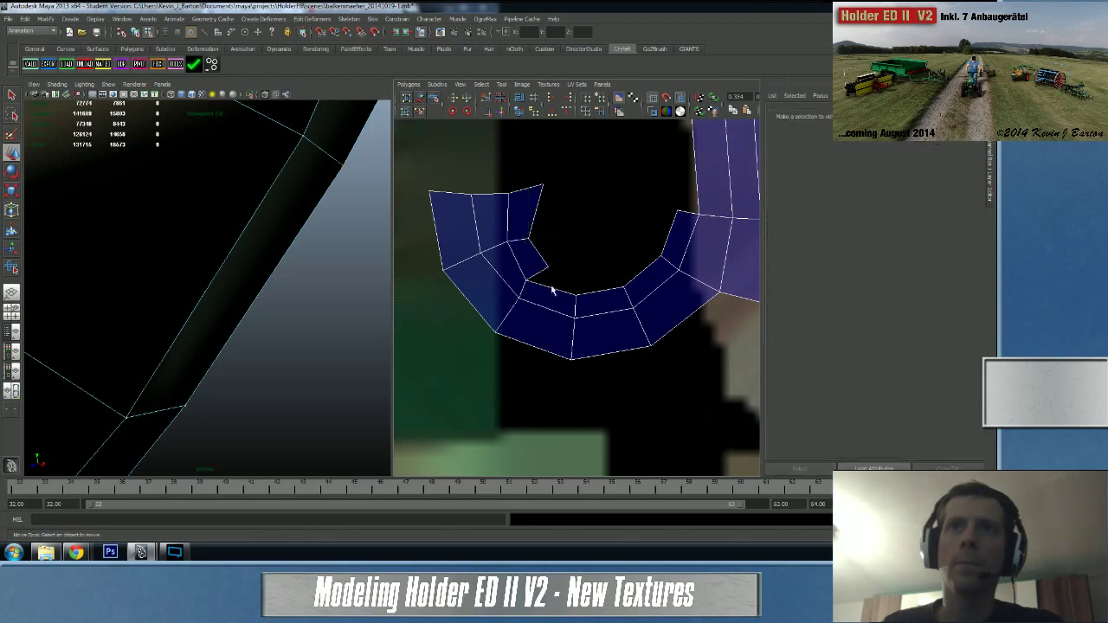
- Select the edges along the inner curve of the lower left hook, then move and sew their missing segments
click(563, 292)
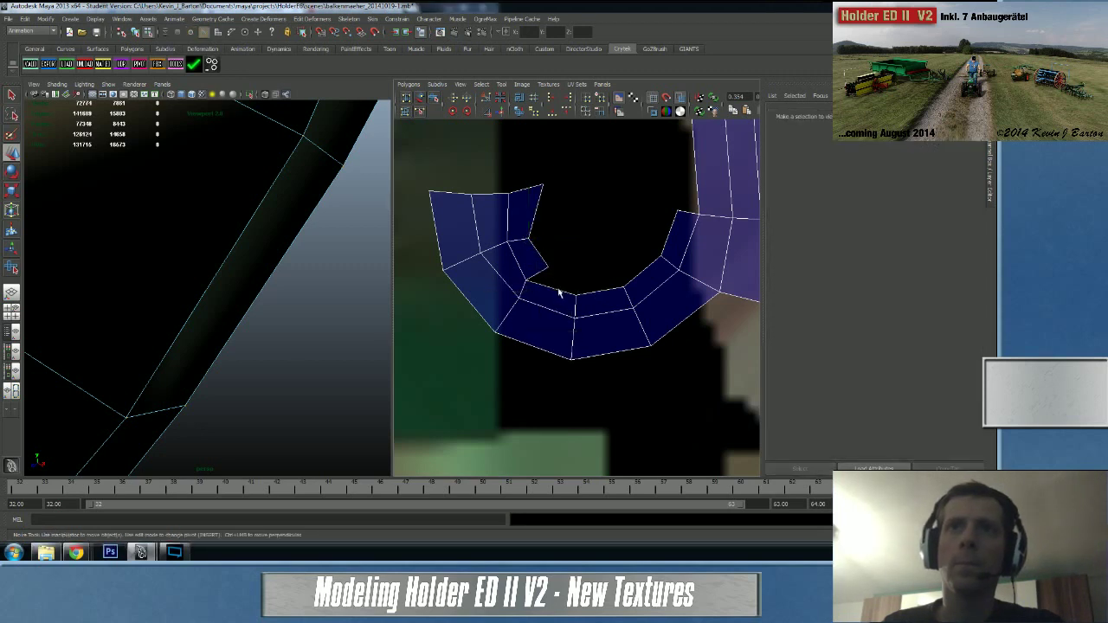
shift+click(633, 273)
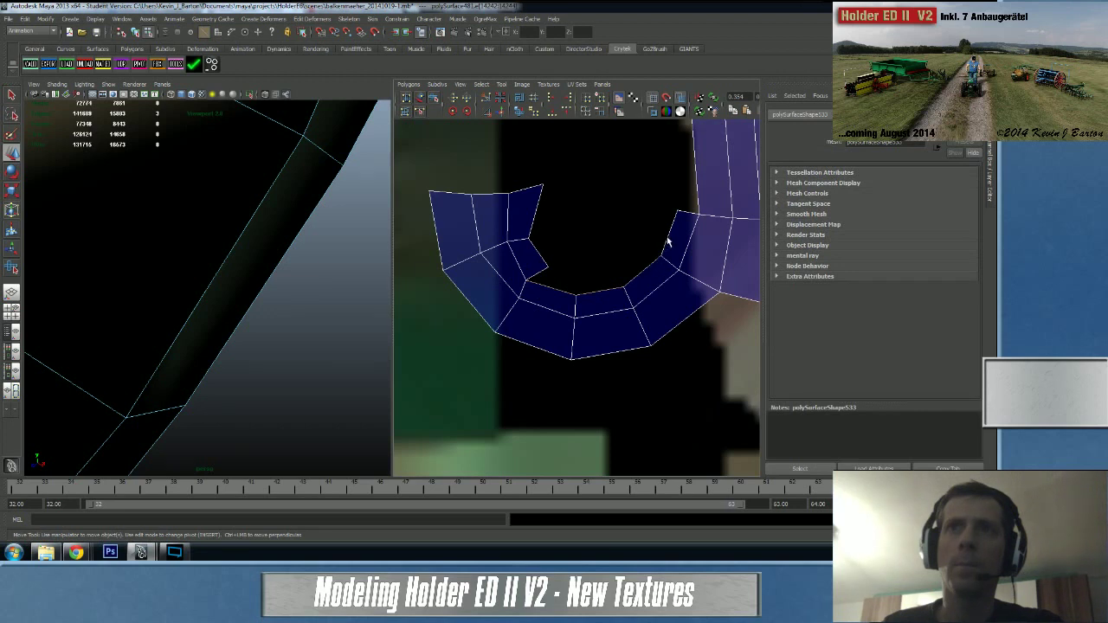
scroll(641, 258, down, 5)
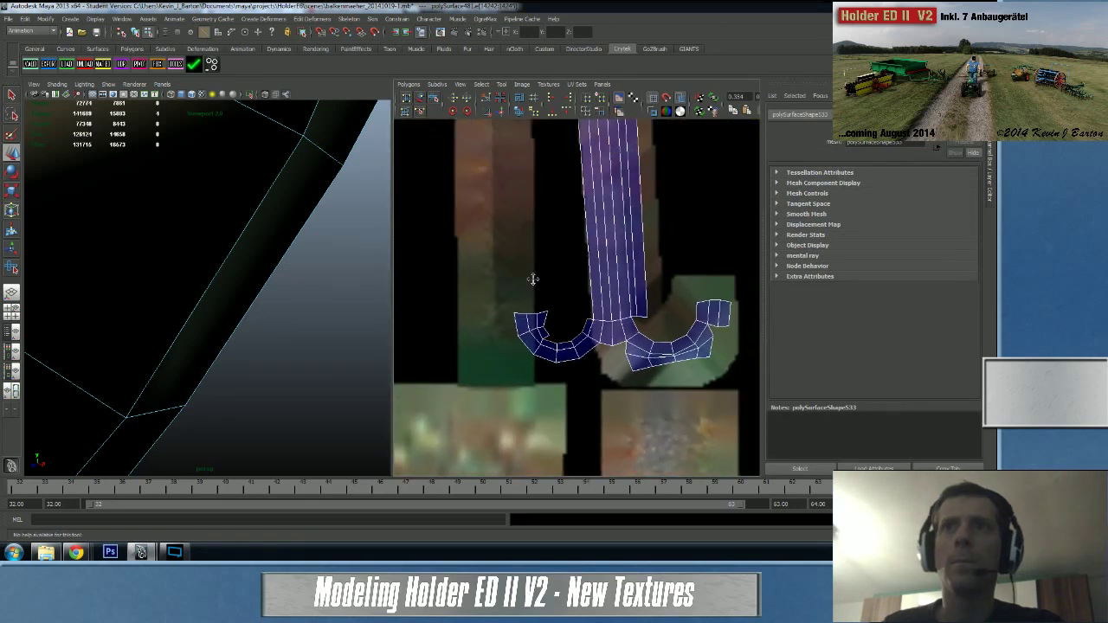
scroll(614, 260, down, 3)
alt+middle_drag(572, 148, 597, 335)
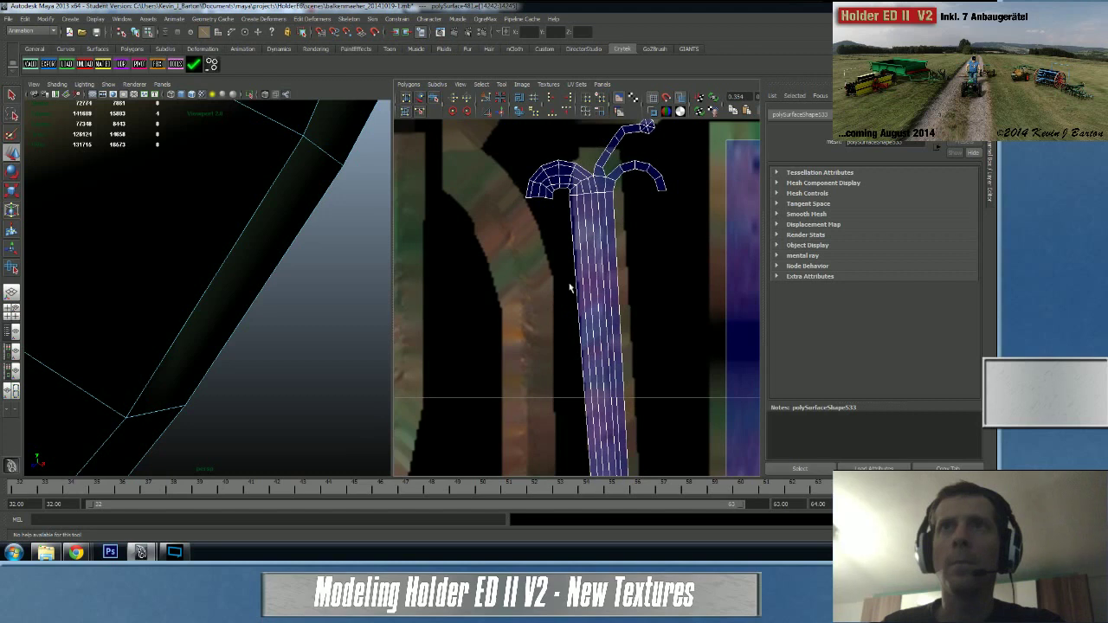
shift+right_click(603, 286)
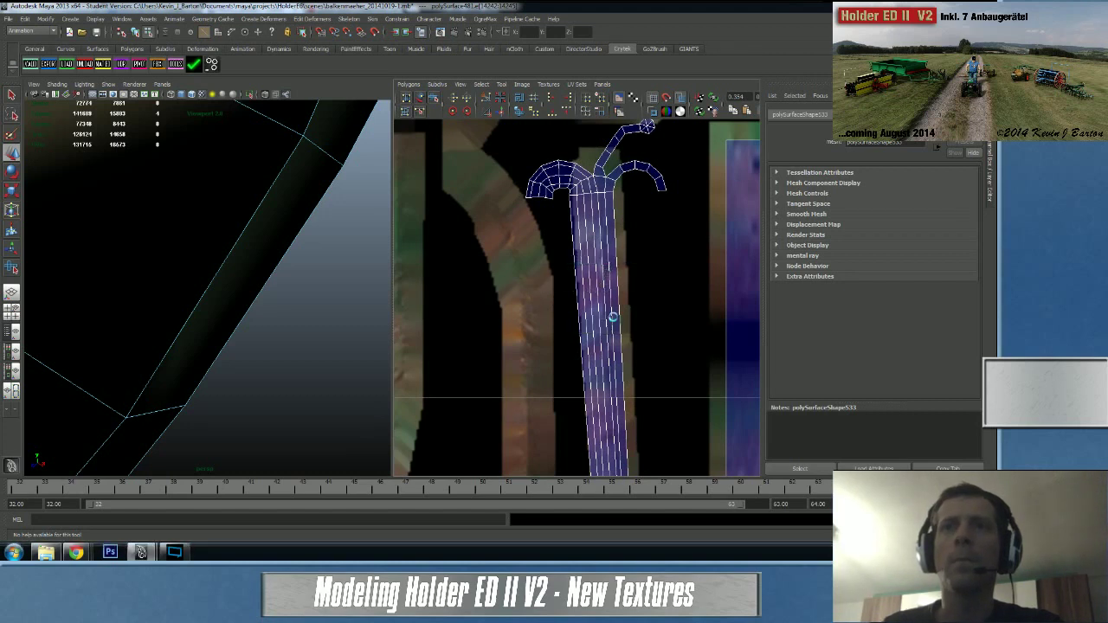
- Move and sew the two overlapping joints on the inner strip of the lower left hook
alt+right_drag(613, 317, 511, 316)
alt+middle_drag(512, 316, 516, 203)
alt+right_drag(516, 202, 650, 288)
scroll(649, 288, up, 6)
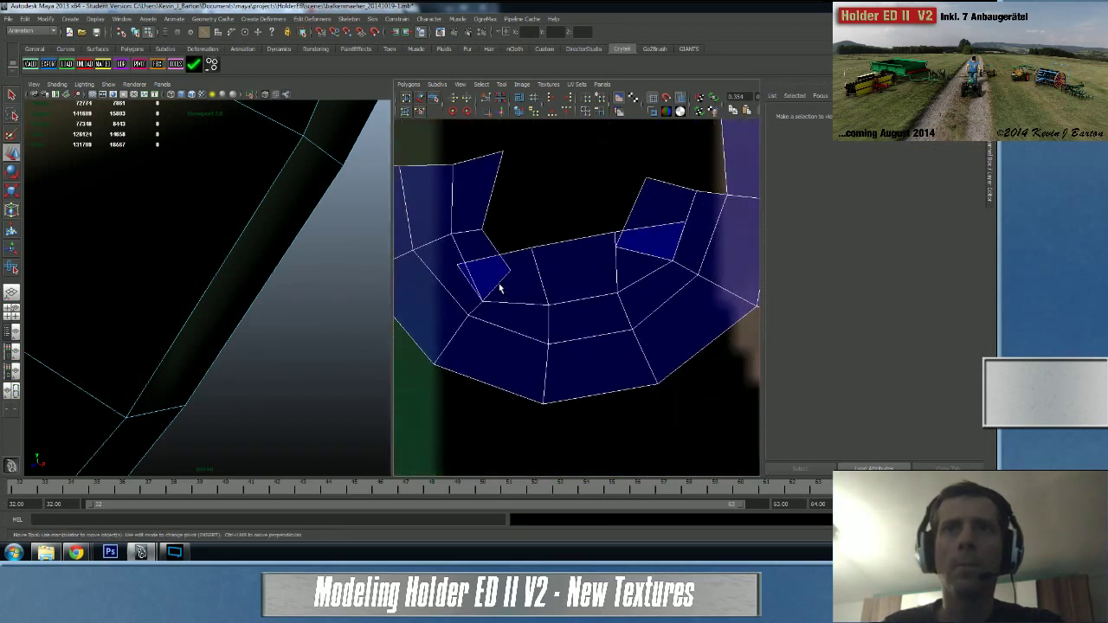
click(499, 286)
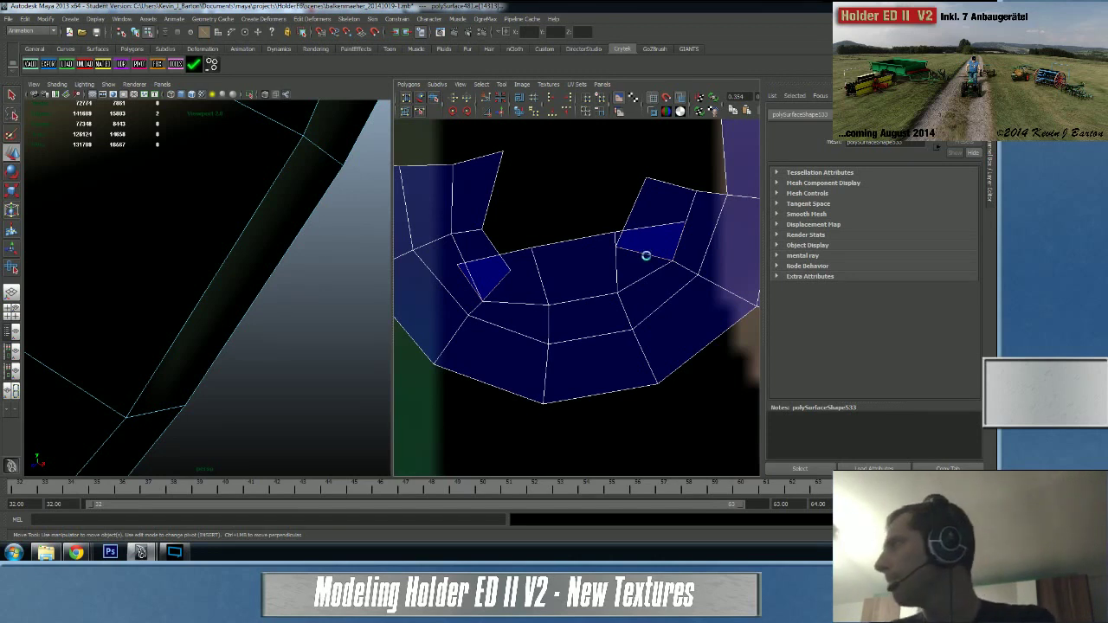
key(shift+s)
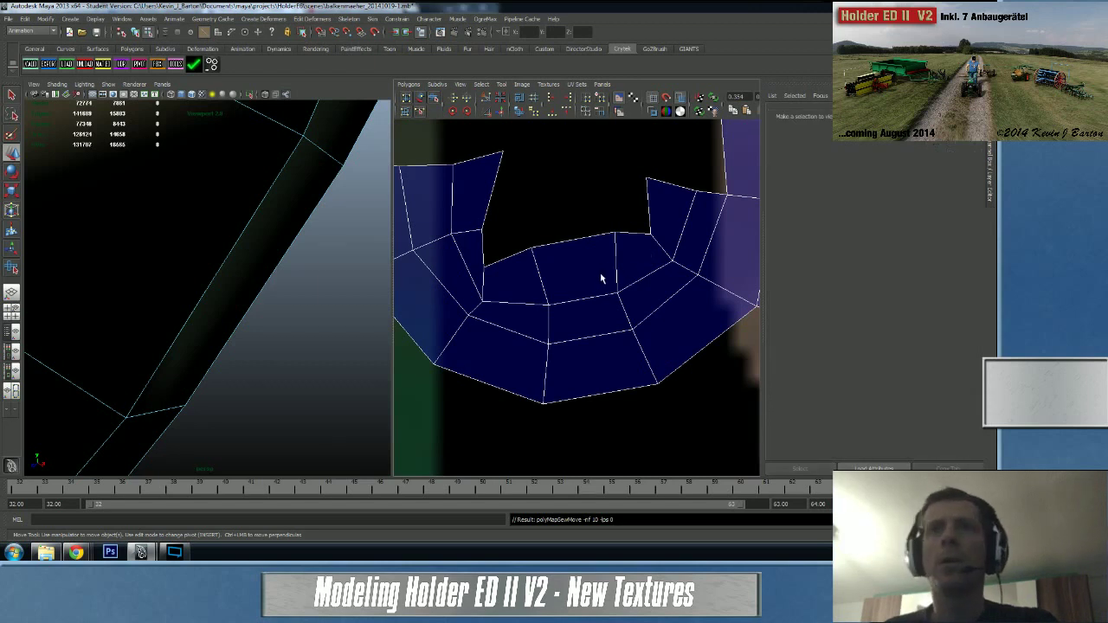
- Move and sew the separated end piece along the outer segments of the rod shell's lower right hook
alt+right_drag(608, 258, 554, 267)
alt+middle_drag(554, 266, 474, 313)
alt+right_drag(541, 307, 516, 306)
alt+middle_drag(516, 306, 431, 280)
alt+right_drag(556, 266, 541, 265)
alt+middle_drag(541, 265, 494, 275)
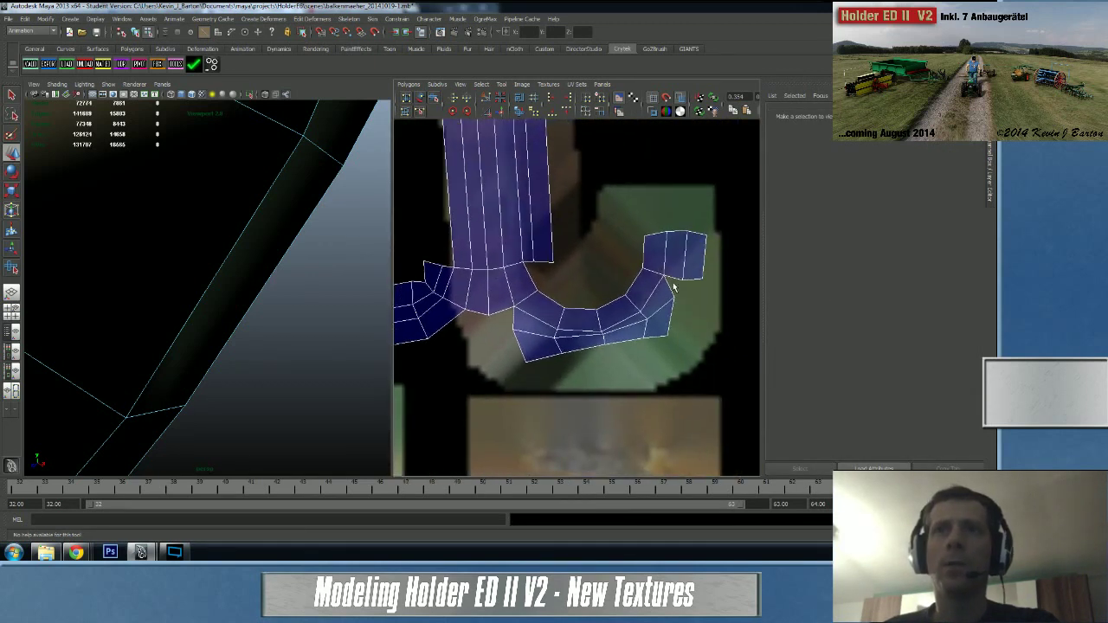
click(673, 316)
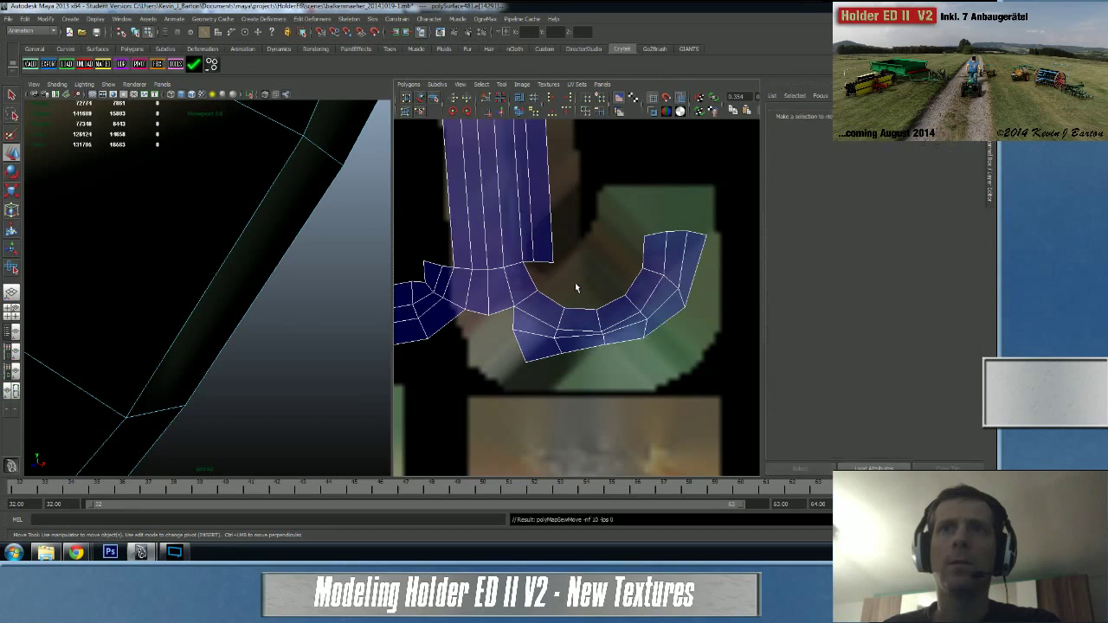
- Select all UVs of the rod piece and move them up to the empty area above the small shells
alt+middle_drag(555, 271, 643, 358)
alt+middle_drag(621, 244, 622, 390)
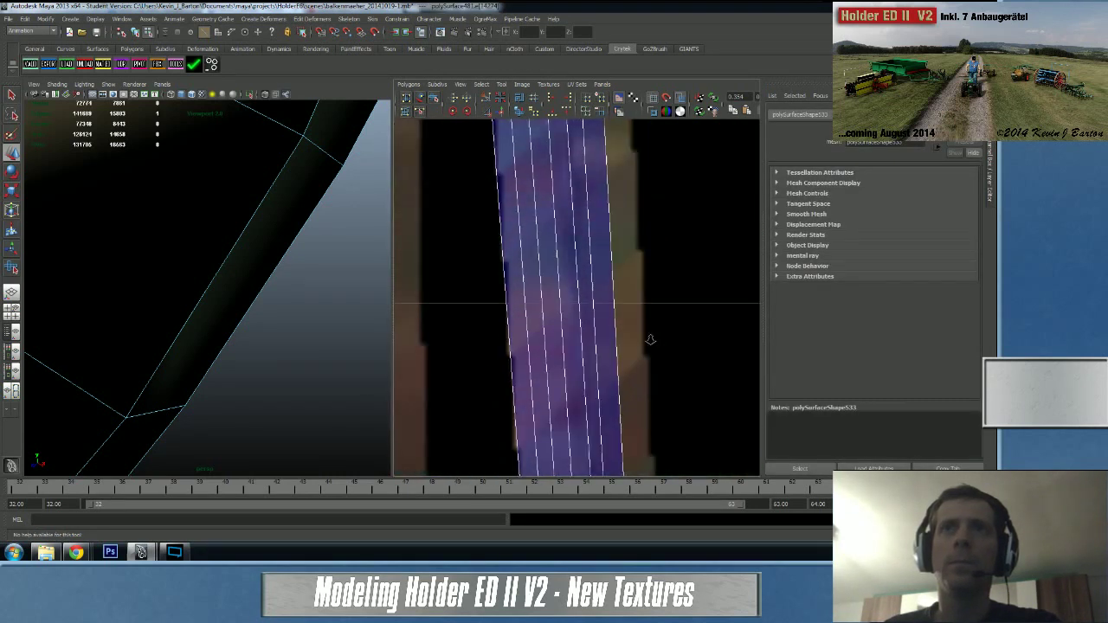
scroll(520, 333, down, 3)
click(197, 250)
ctrl+right_drag(198, 249, 199, 312)
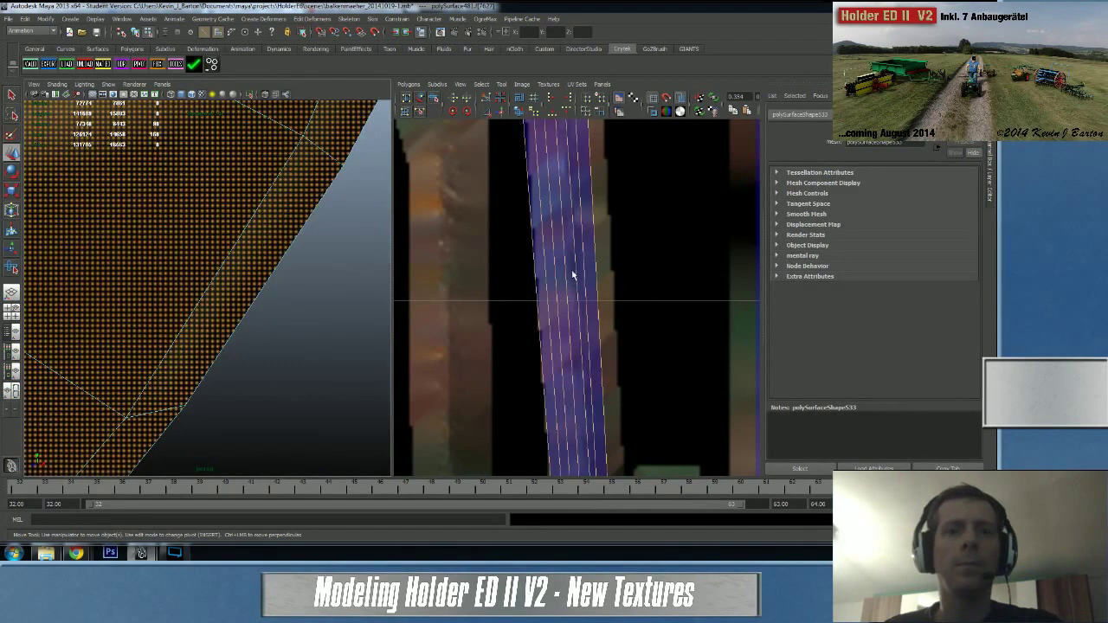
scroll(571, 272, down, 10)
alt+right_drag(634, 305, 569, 303)
alt+middle_drag(568, 303, 513, 244)
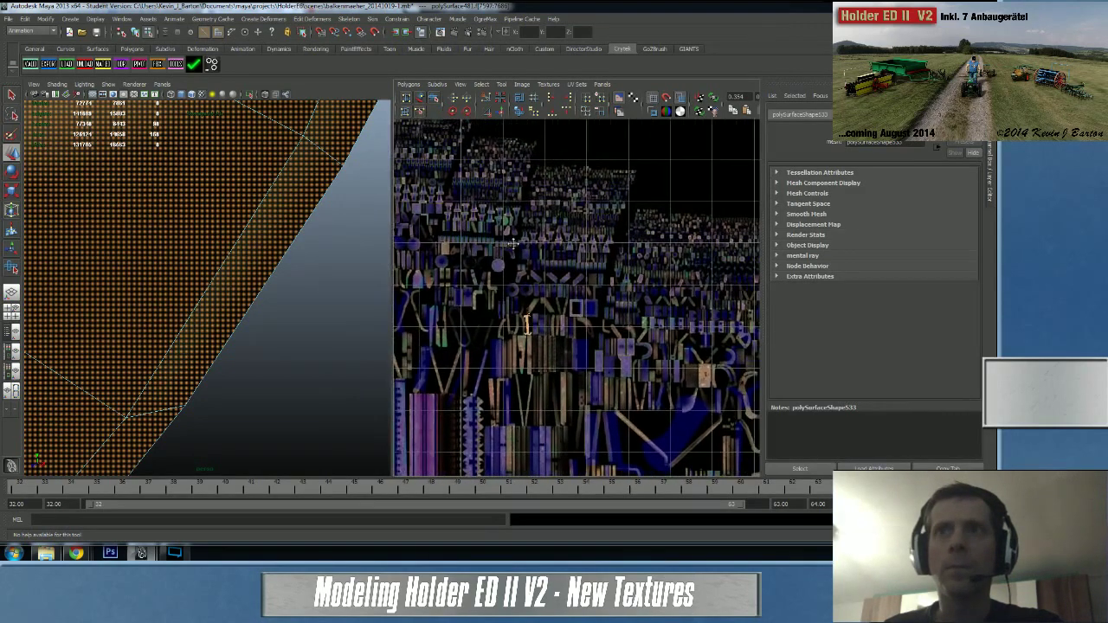
ctrl+right_drag(517, 248, 562, 254)
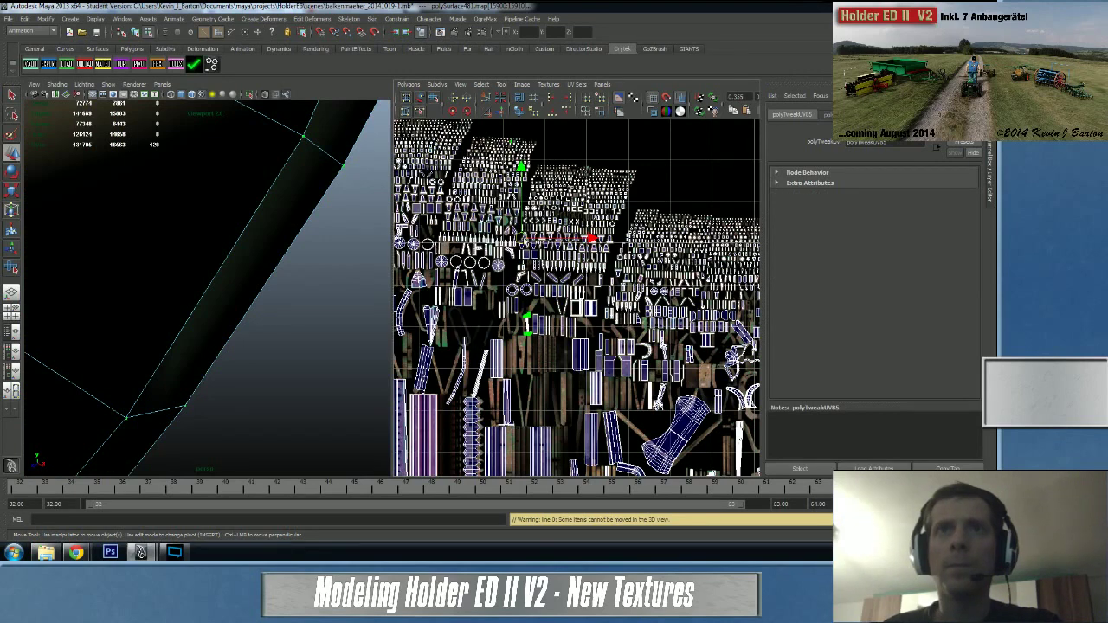
alt+middle_drag(550, 206, 507, 266)
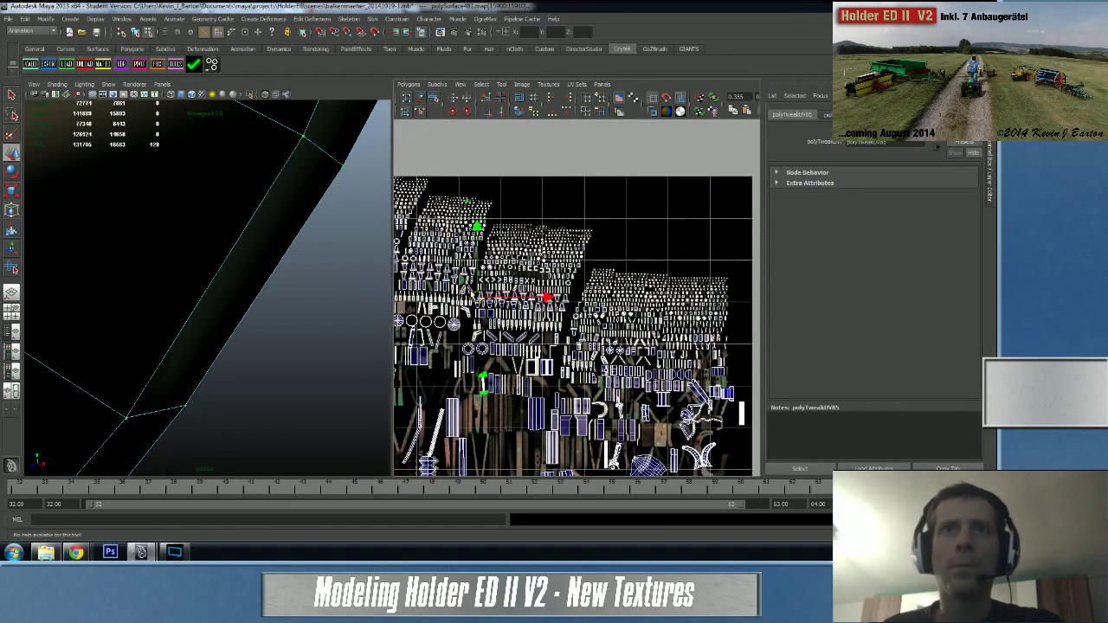
click(659, 175)
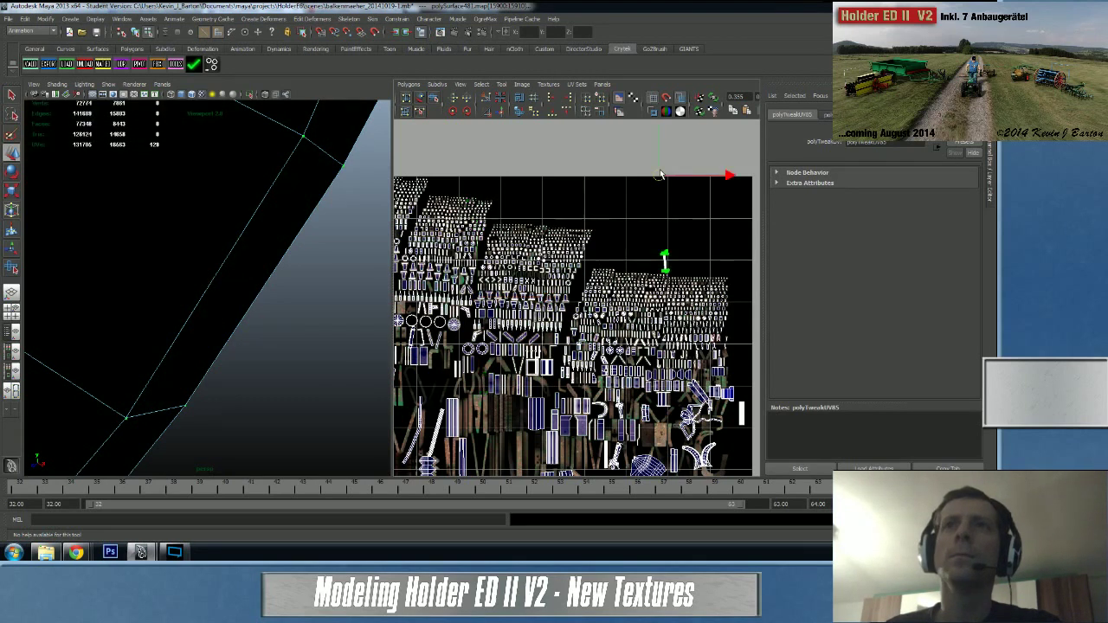
- Select the stray round cap's UVs above the texture area and move them down beside the rod shell's upper end
alt+middle_drag(660, 175, 593, 273)
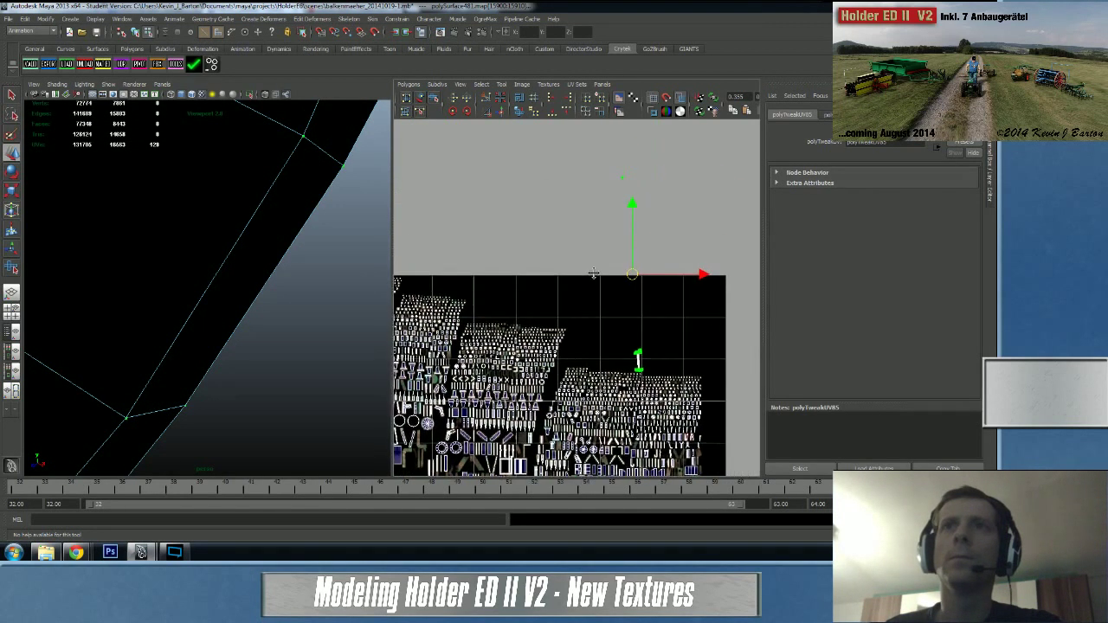
scroll(606, 216, up, 5)
alt+middle_drag(636, 190, 561, 329)
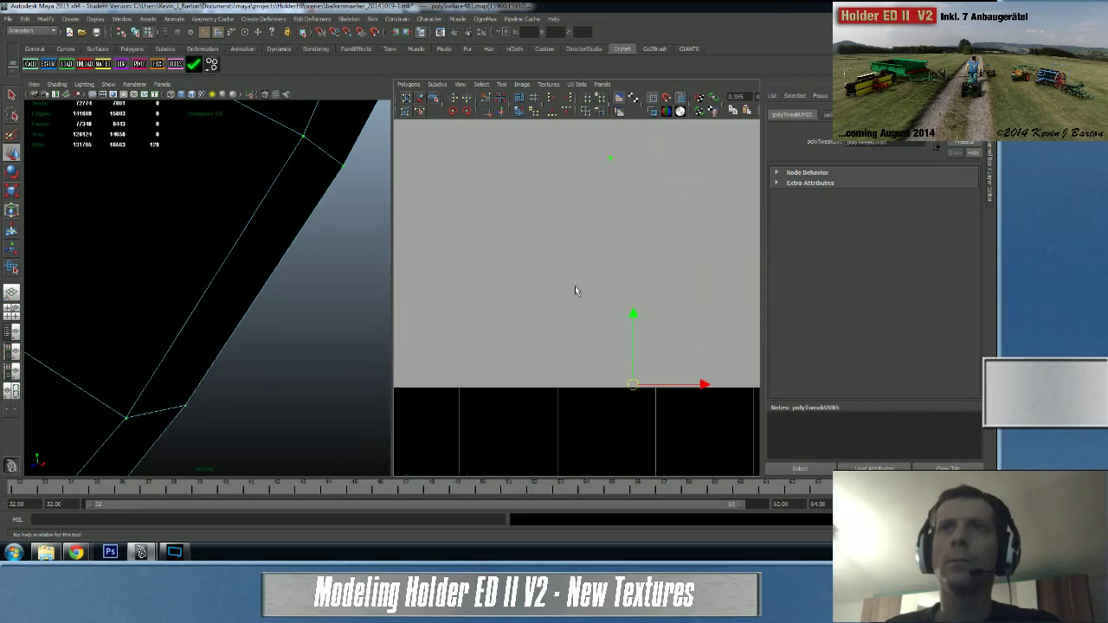
click(617, 198)
drag(593, 143, 610, 159)
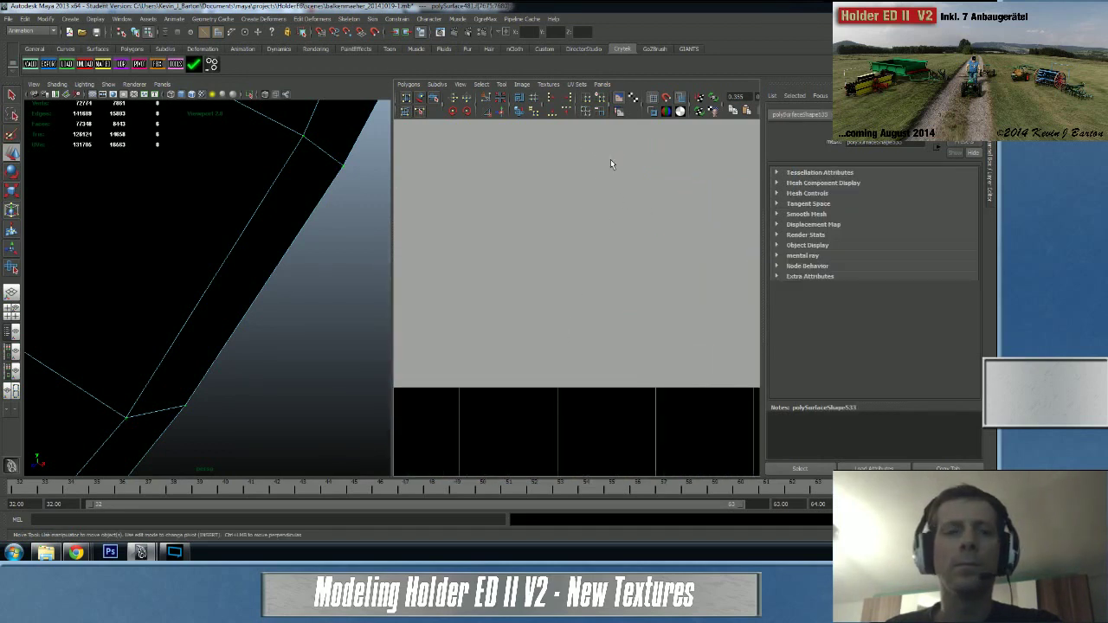
right_drag(608, 159, 618, 154)
click(610, 158)
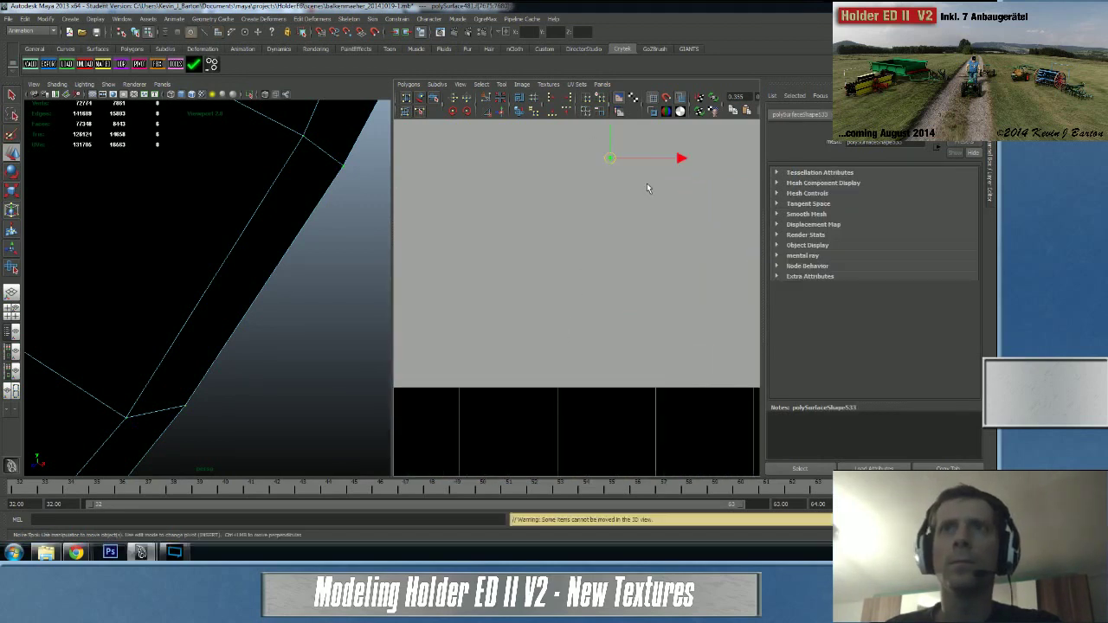
middle_click(623, 412)
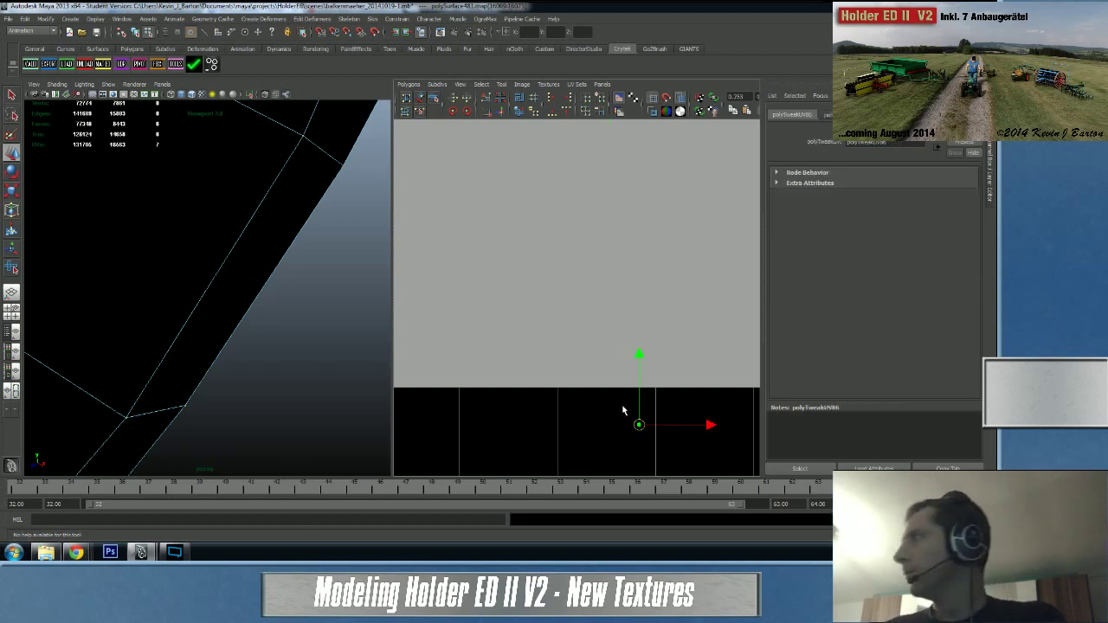
alt+middle_drag(599, 372, 591, 201)
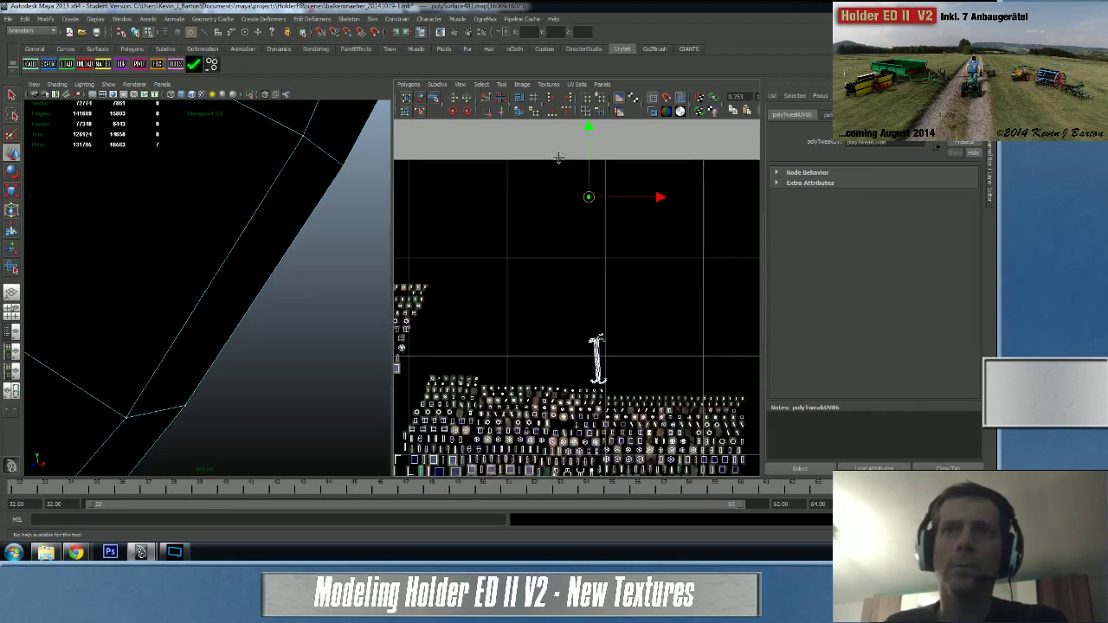
drag(591, 202, 600, 335)
- Move and sew the stray round cap onto the end of the rod shell's lower left hook
key(f)
alt+right_drag(602, 334, 85, 338)
alt+middle_drag(468, 343, 534, 183)
alt+right_drag(532, 190, 366, 291)
alt+middle_drag(500, 338, 507, 131)
alt+middle_drag(566, 258, 545, 116)
alt+right_drag(546, 116, 530, 220)
alt+middle_drag(552, 164, 512, 377)
right_drag(532, 162, 542, 144)
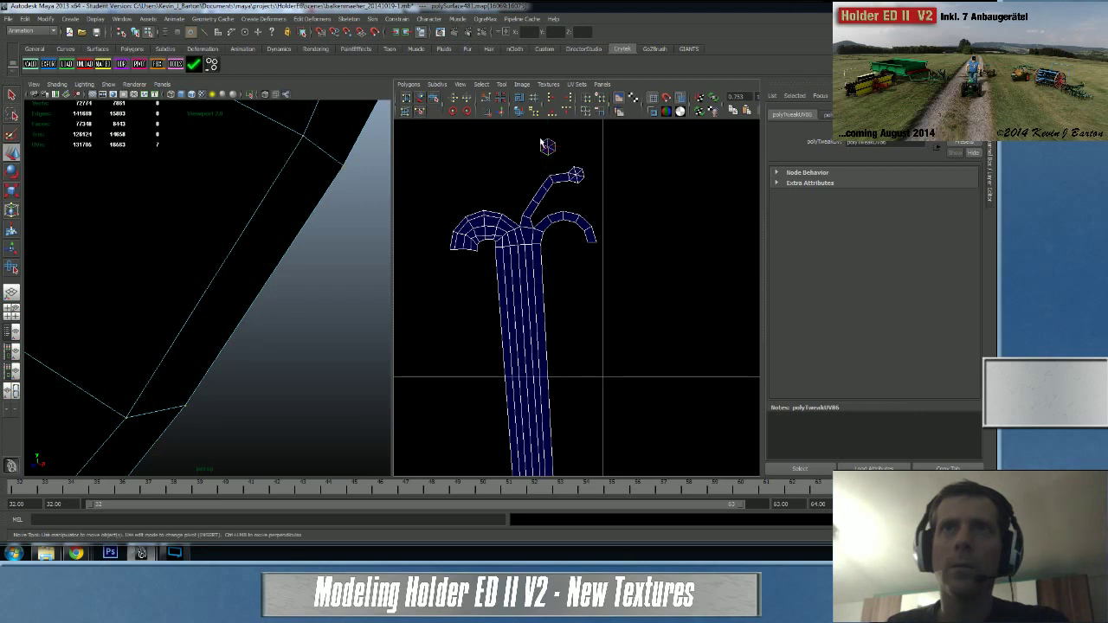
alt+middle_drag(593, 323, 579, 127)
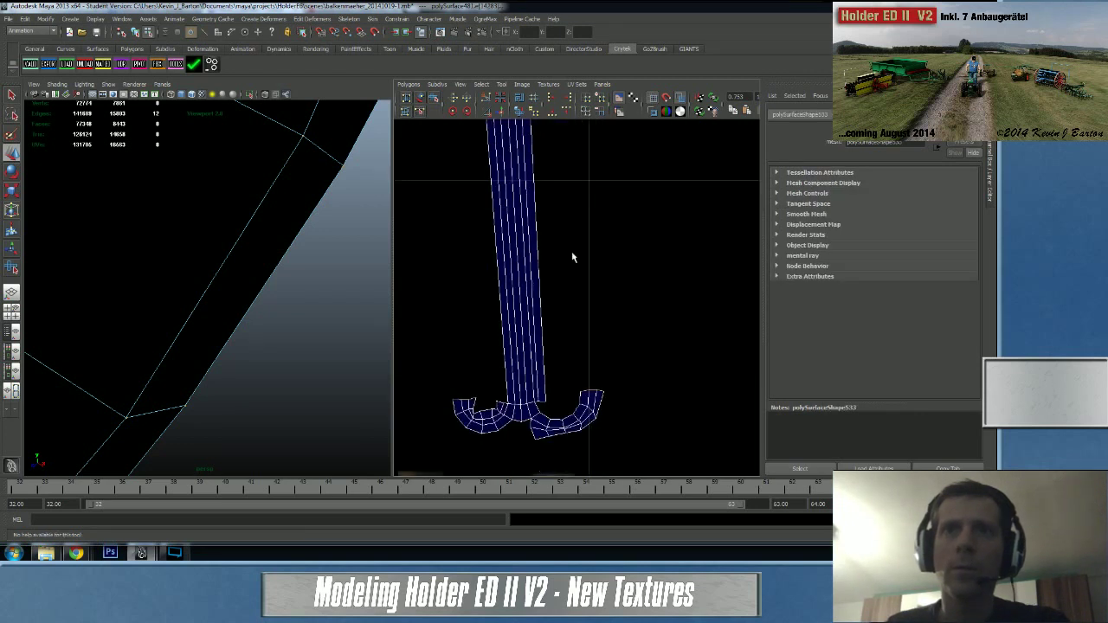
click(467, 402)
right_drag(459, 406, 456, 381)
click(458, 403)
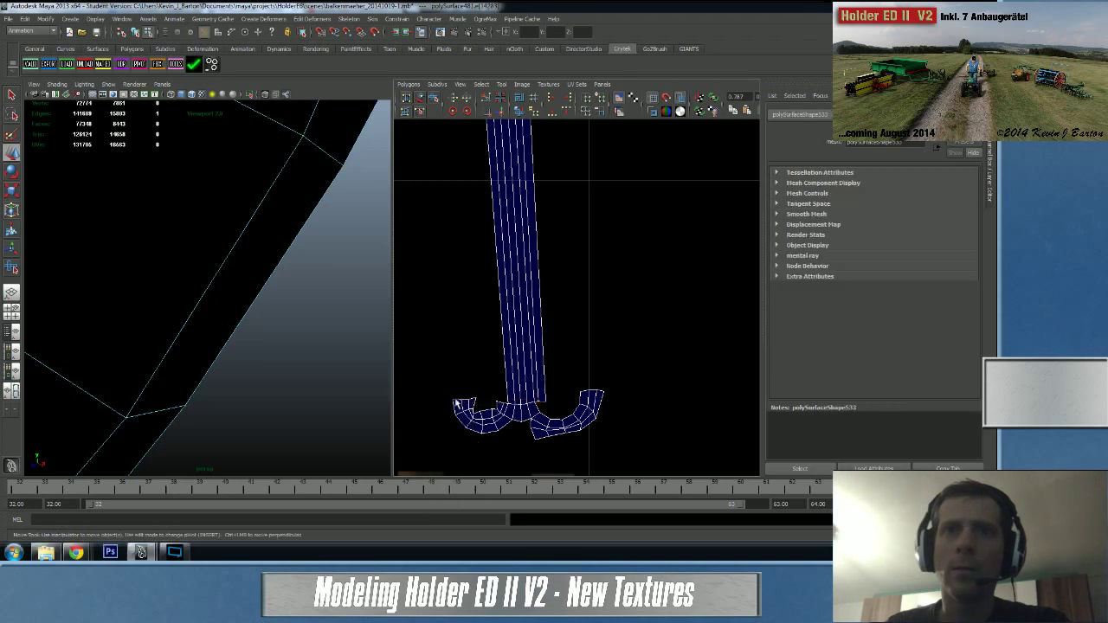
shift+right_drag(446, 341, 444, 317)
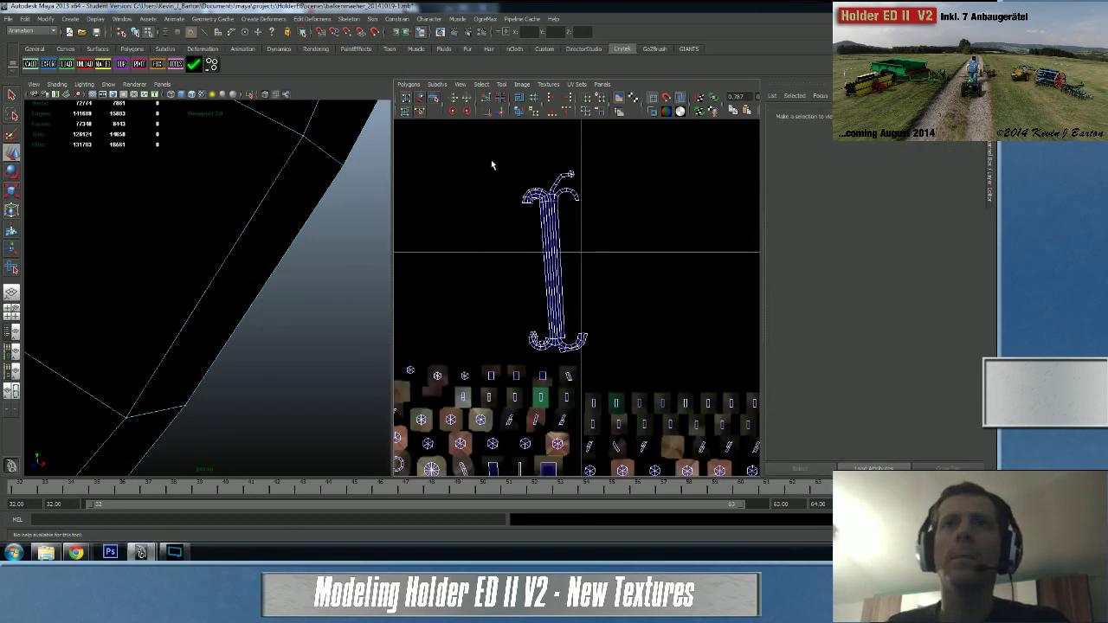
- Move and sew the outer edges of the rod shell's upper right curved strip to the adjacent capped strip
alt+right_drag(490, 163, 553, 162)
alt+middle_drag(554, 162, 527, 333)
alt+right_drag(527, 332, 649, 306)
right_drag(477, 248, 477, 221)
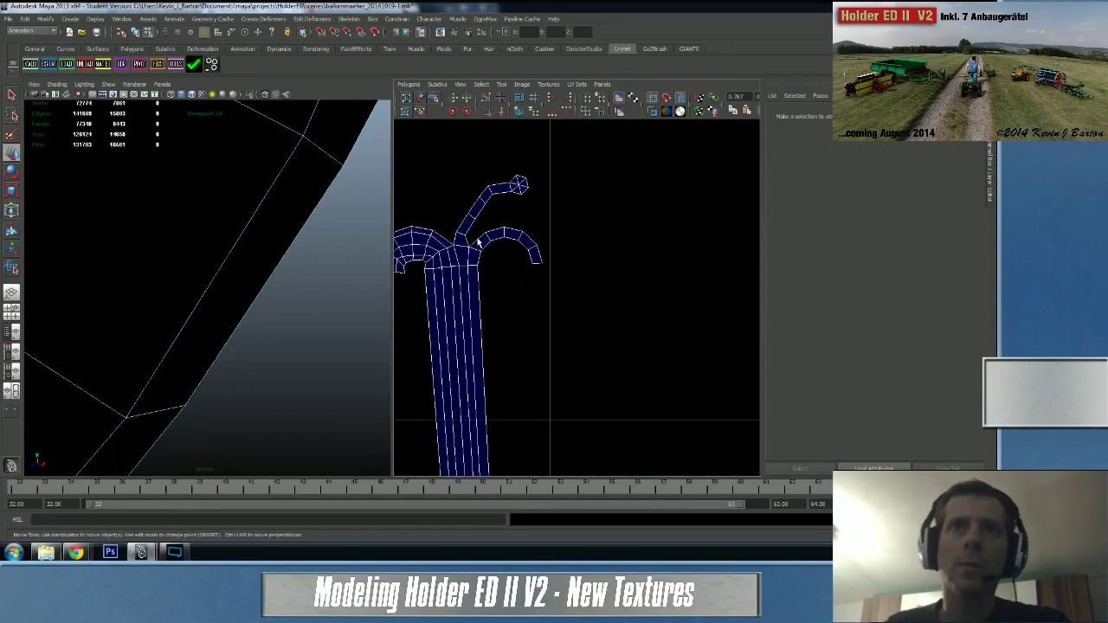
click(493, 234)
shift+click(509, 232)
click(516, 232)
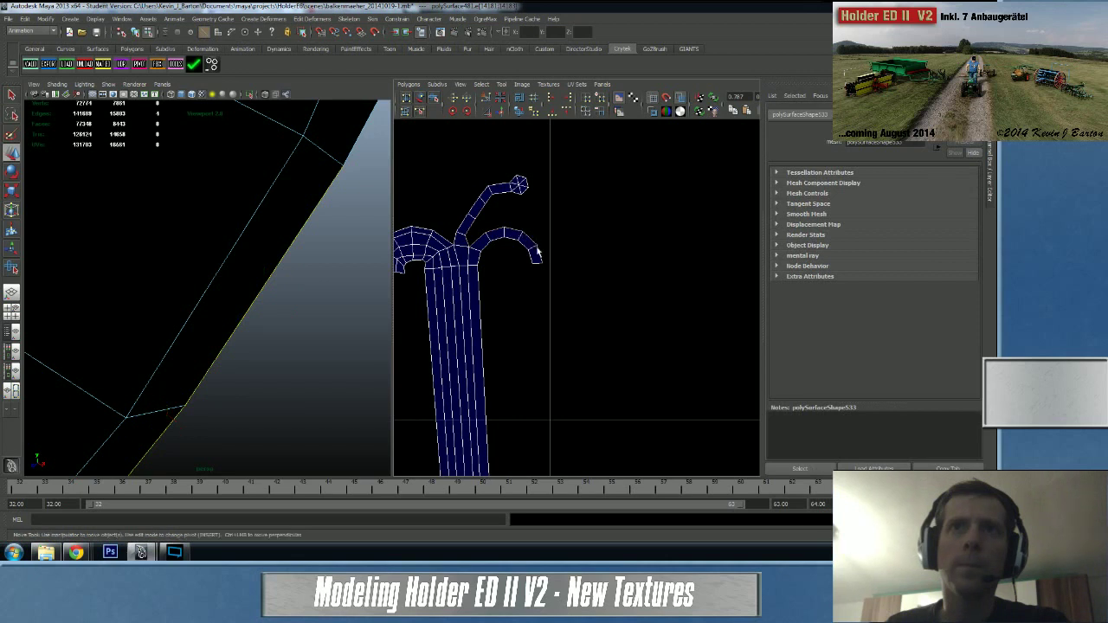
shift+right_drag(523, 277, 517, 253)
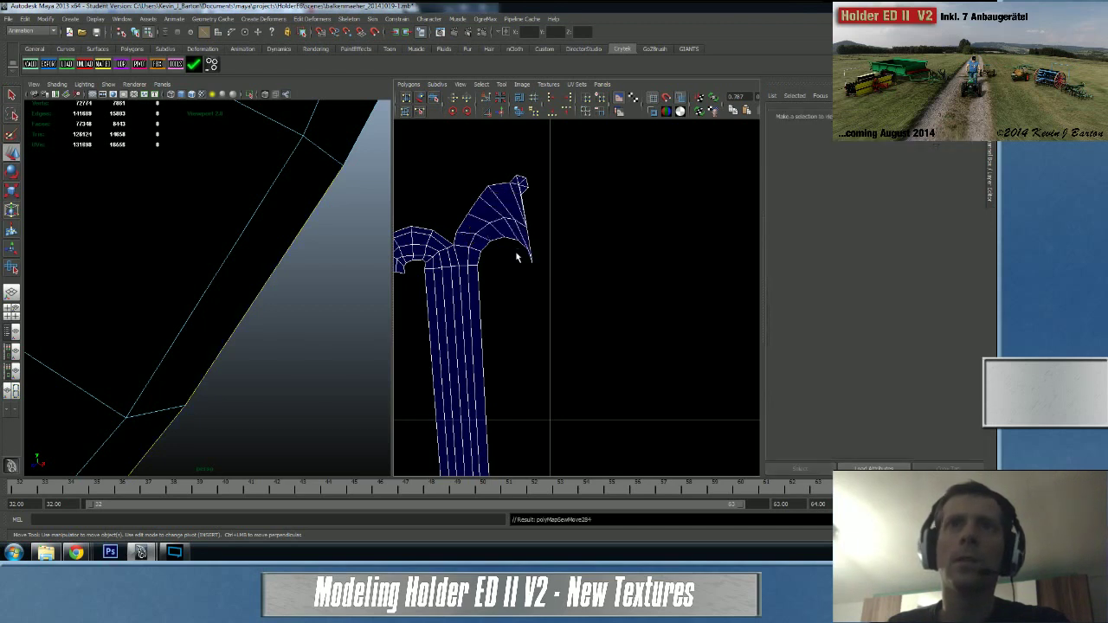
- Select all UVs of the rod shell and unfold them
scroll(499, 210, down, 3)
right_drag(497, 287, 520, 243)
click(517, 111)
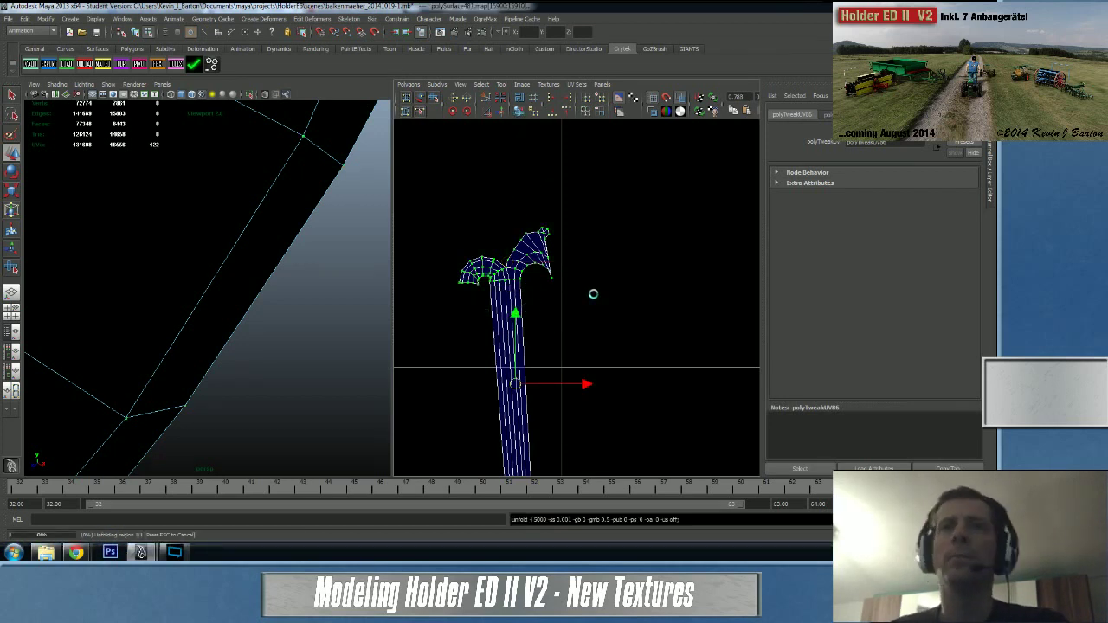
- Move and sew the separate narrow side strips onto the long rectangular plate shell above the spring textures
alt+right_drag(400, 327, 377, 328)
alt+middle_drag(483, 329, 480, 223)
scroll(547, 276, down, 5)
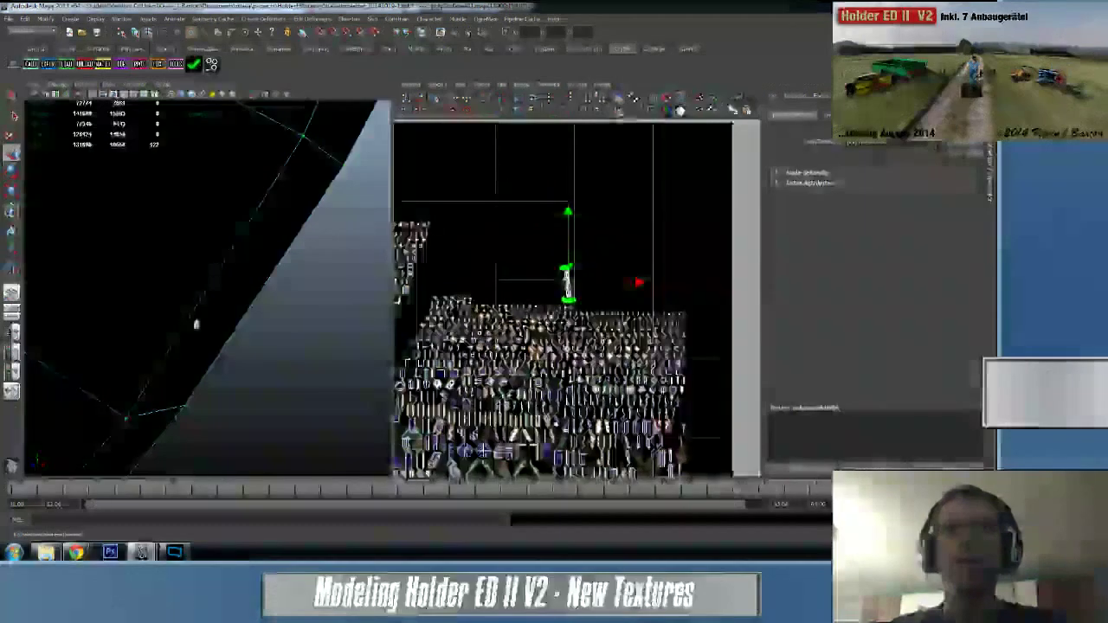
scroll(528, 277, up, 8)
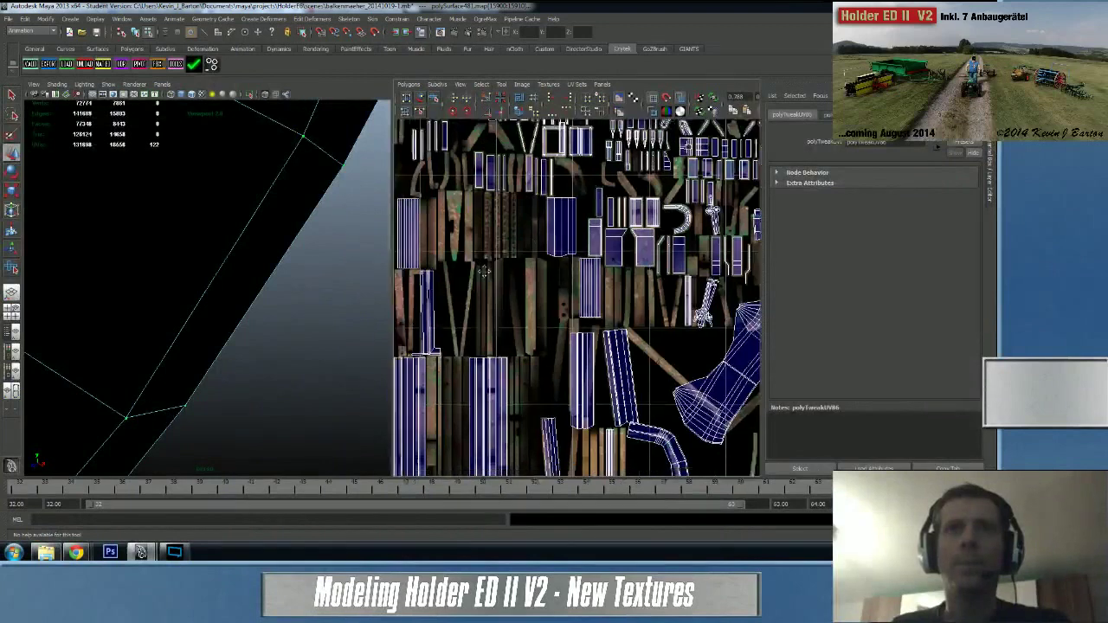
scroll(544, 248, down, 4)
scroll(586, 314, up, 5)
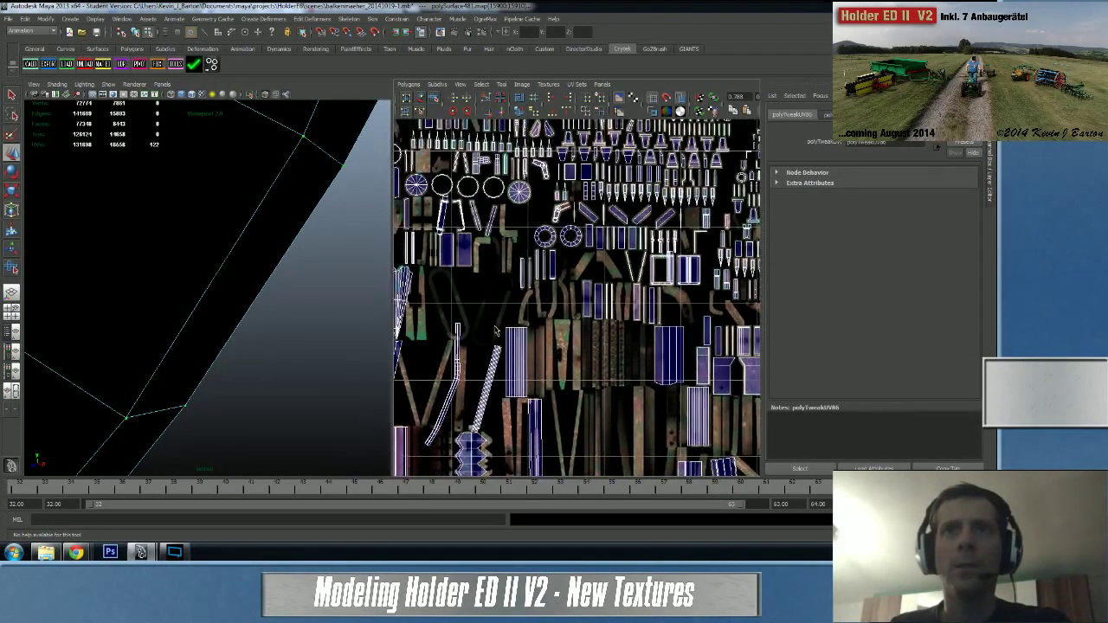
key(w)
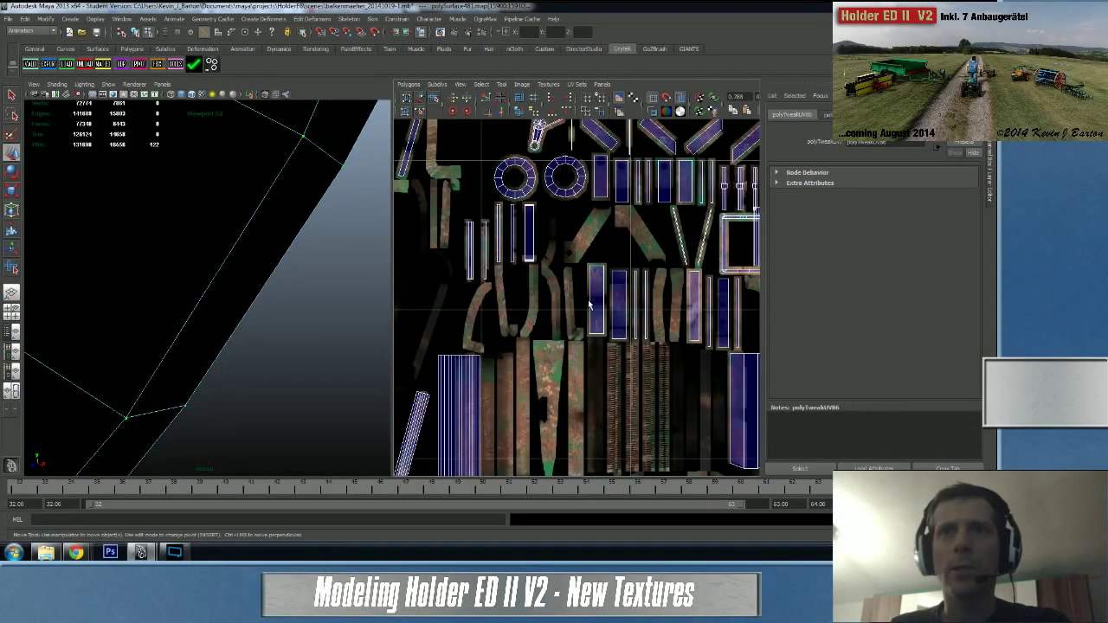
key(ctrl+z)
key(f)
scroll(299, 295, down, 3)
alt+drag(246, 282, 124, 227)
alt+right_drag(433, 313, 602, 299)
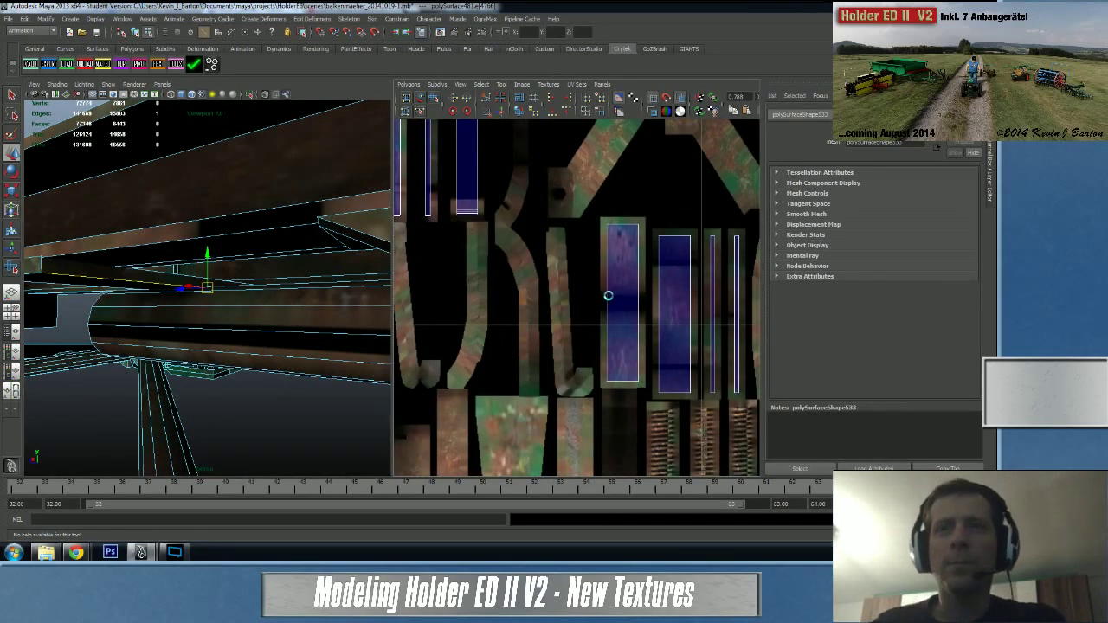
alt+middle_drag(654, 291, 504, 306)
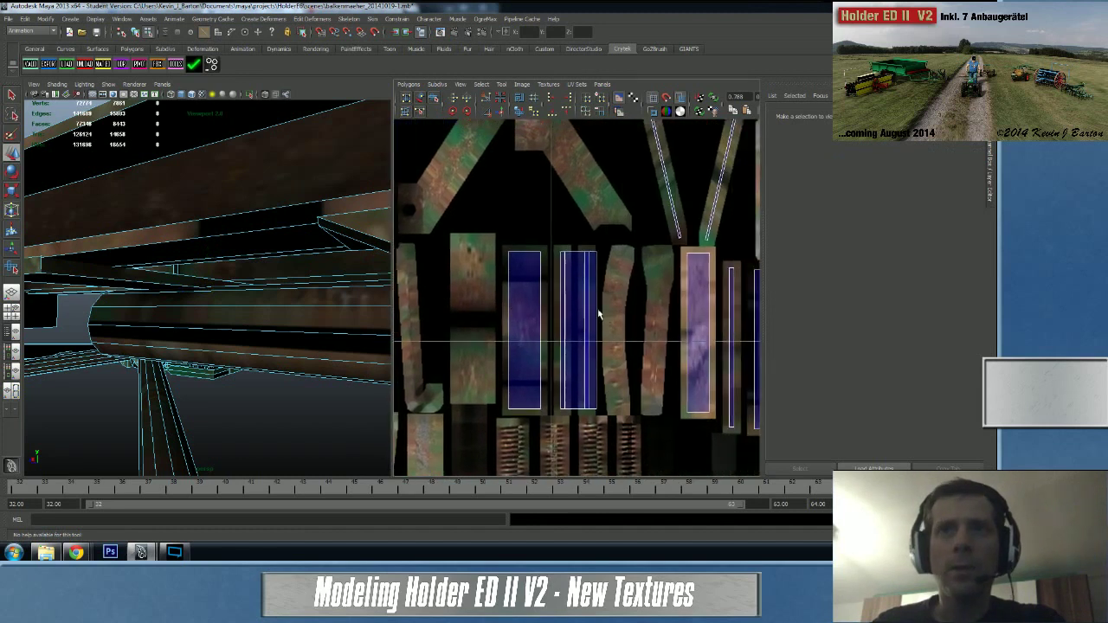
click(588, 318)
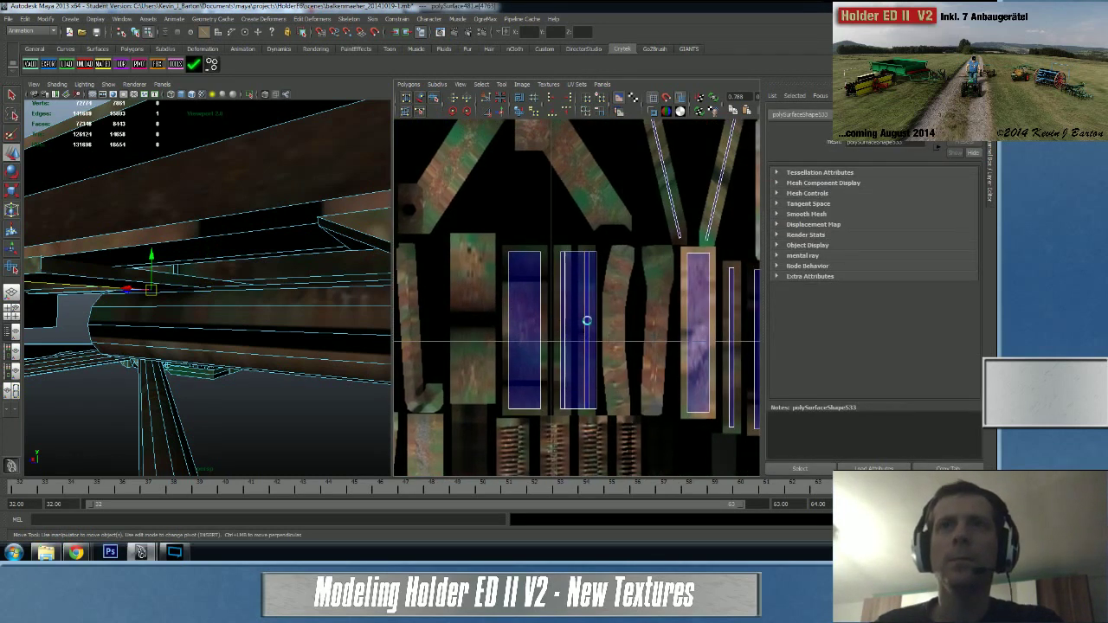
- Move and sew the neighbouring wide plate onto the strip shell's outer long edge and attach the end pieces along its short edge
click(603, 319)
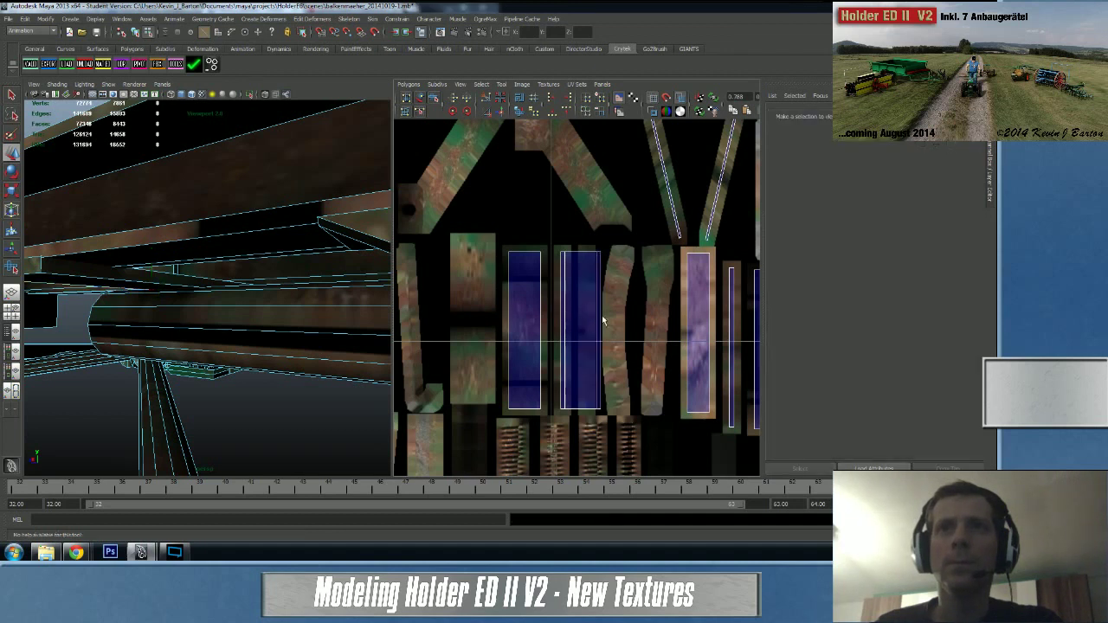
right_drag(589, 335, 591, 307)
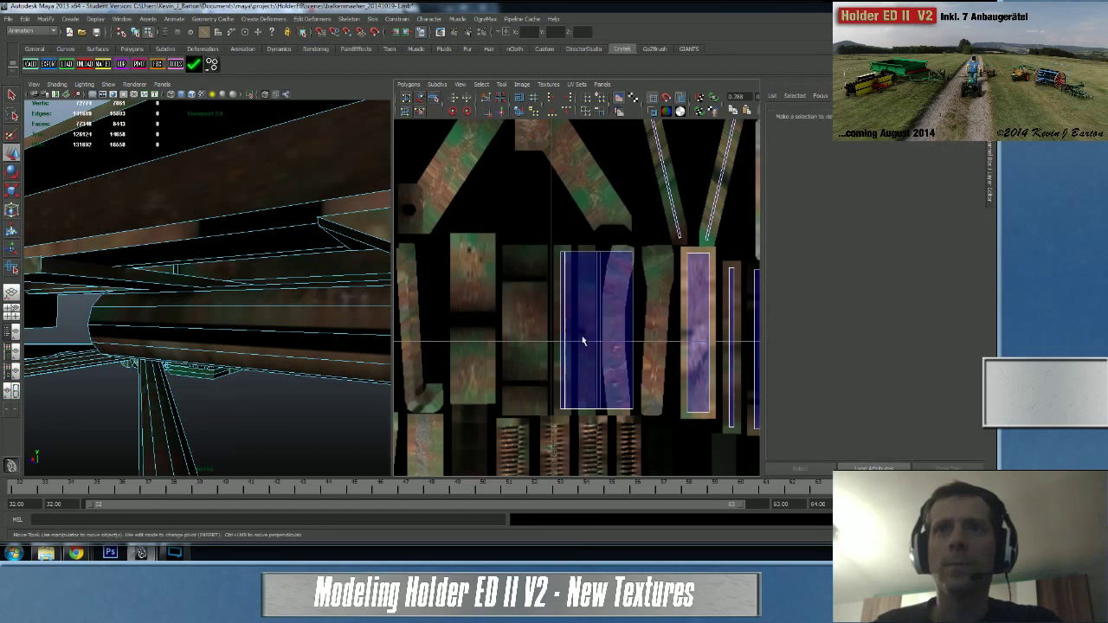
click(584, 408)
shift+click(586, 409)
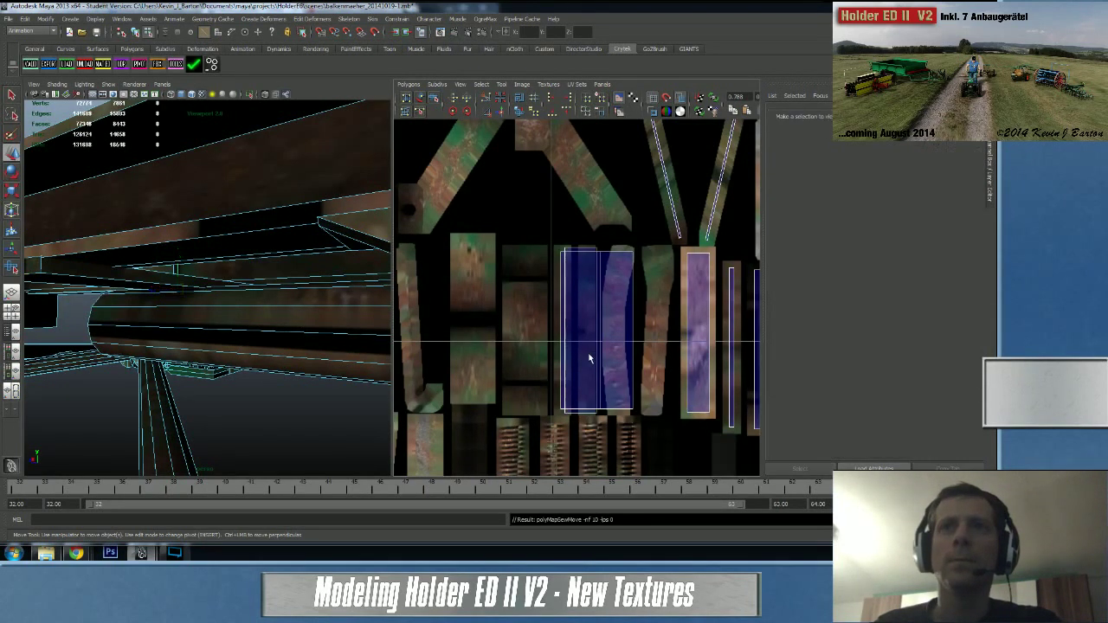
- Select the protruding beam's long lower edge in the 3D view and move and sew its light brown plate shell to the neighbouring plate
scroll(598, 338, down, 3)
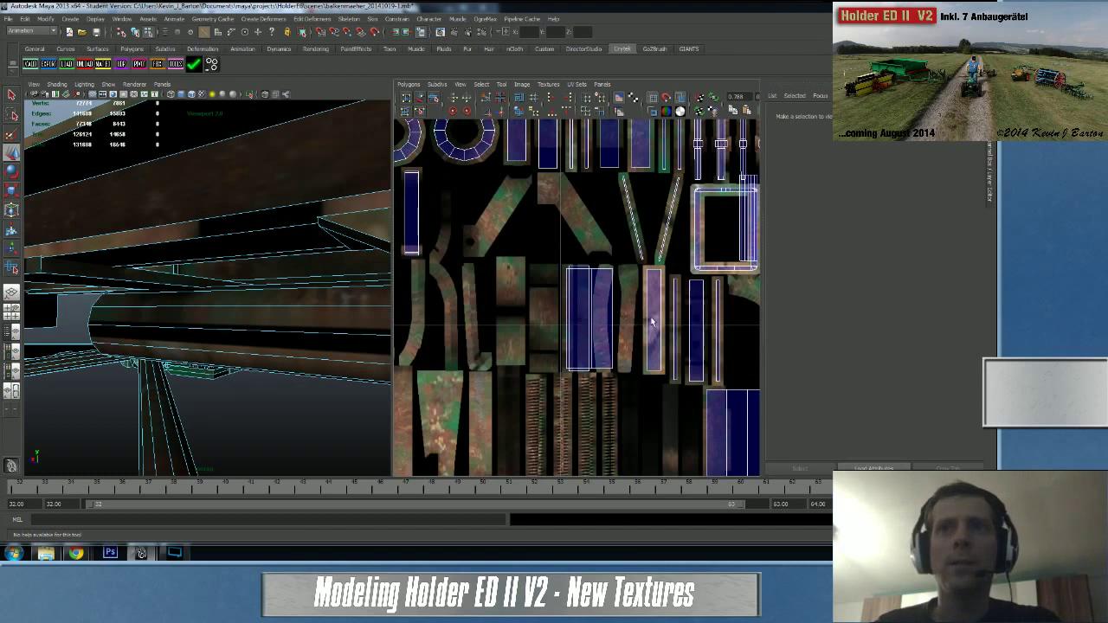
click(350, 303)
key(f)
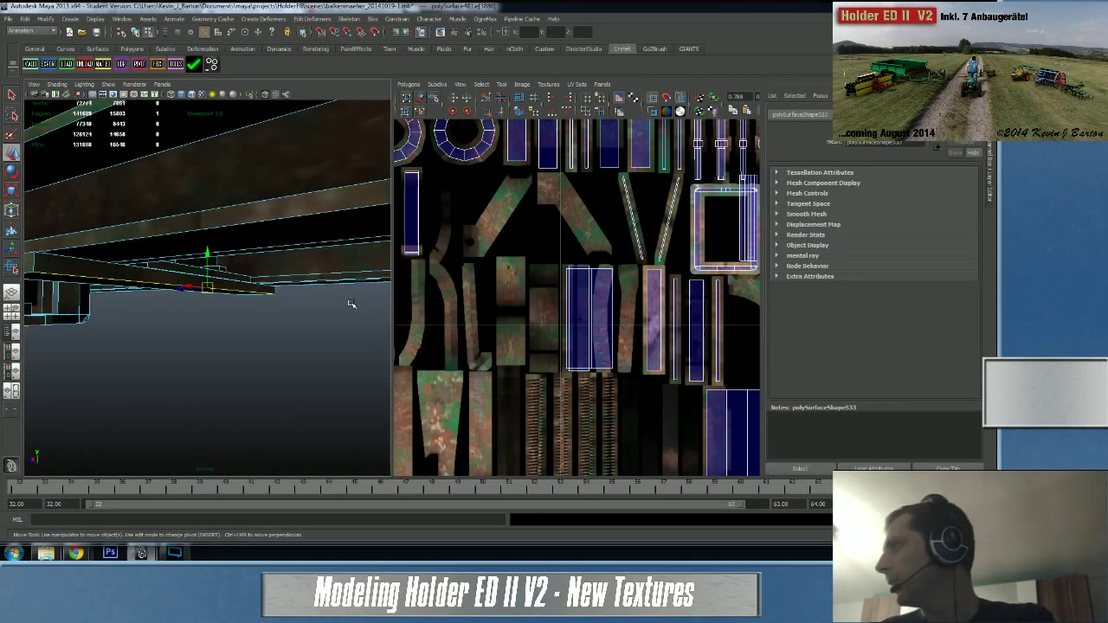
alt+drag(312, 315, 220, 318)
scroll(538, 317, up, 4)
shift+right_click(538, 318)
shift+right_drag(539, 318, 539, 311)
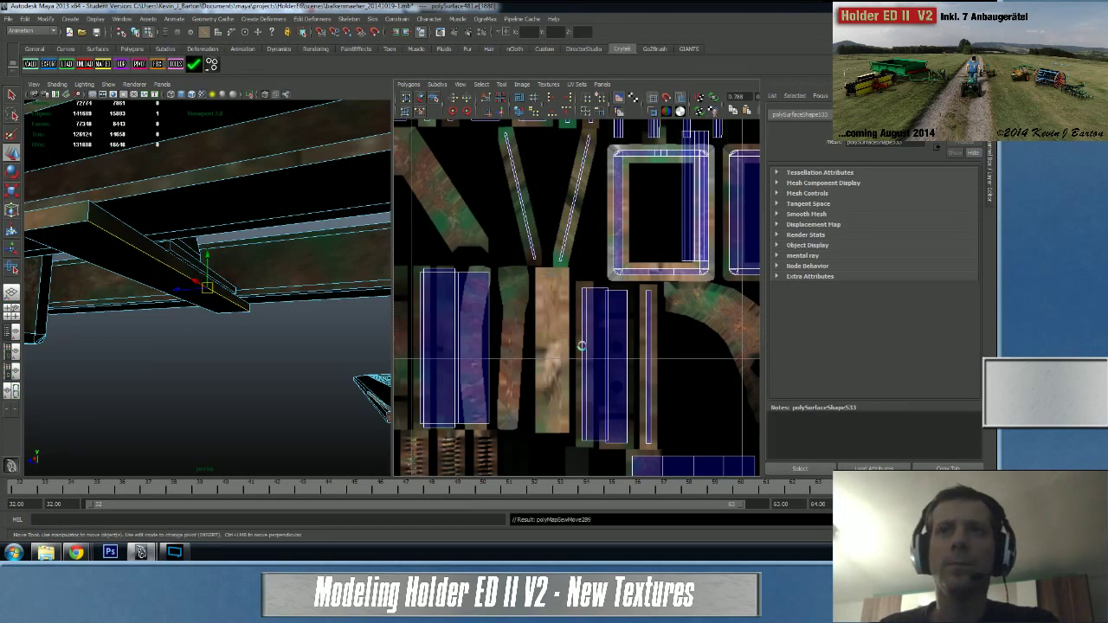
- Move and sew the beam's remaining narrow strip and its small end piece onto the combined plate shell
click(607, 356)
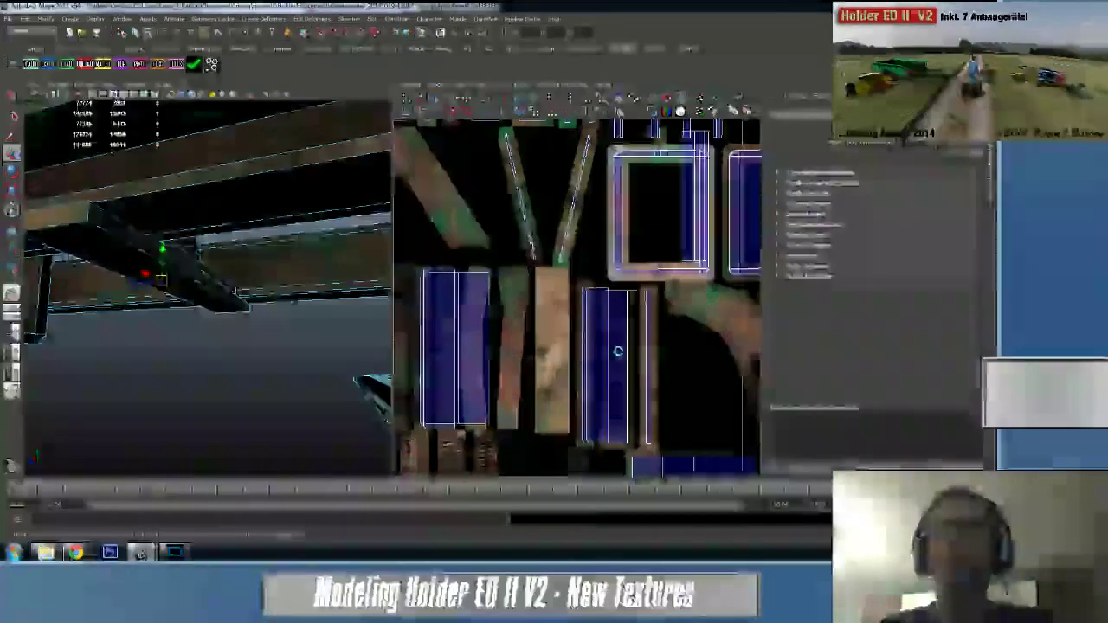
click(610, 350)
shift+right_drag(597, 361, 596, 338)
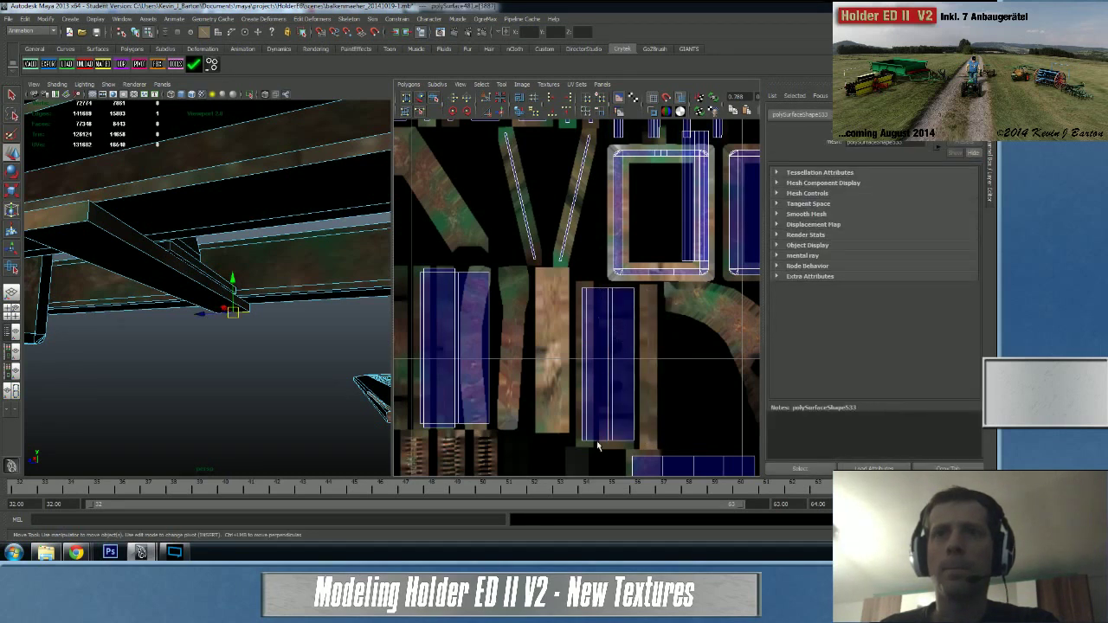
shift+right_drag(594, 394, 595, 370)
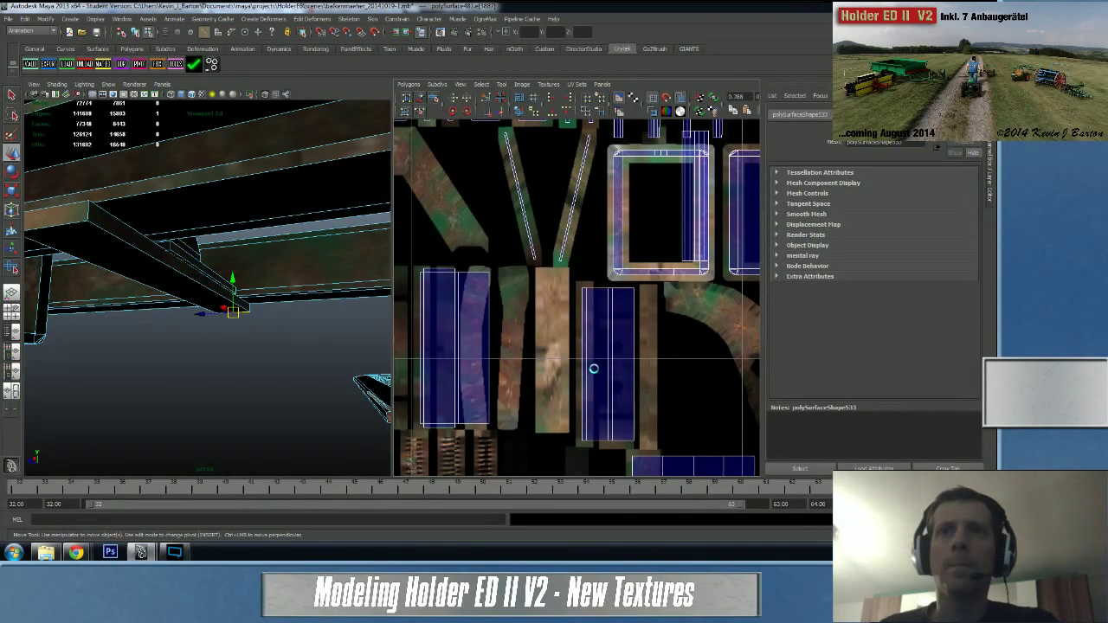
- Move and sew the side panel and the second rounded rectangle onto the left edge of the rounded rectangular box shell
alt+middle_drag(639, 355, 519, 421)
alt+right_drag(519, 421, 594, 415)
alt+middle_drag(483, 266, 580, 302)
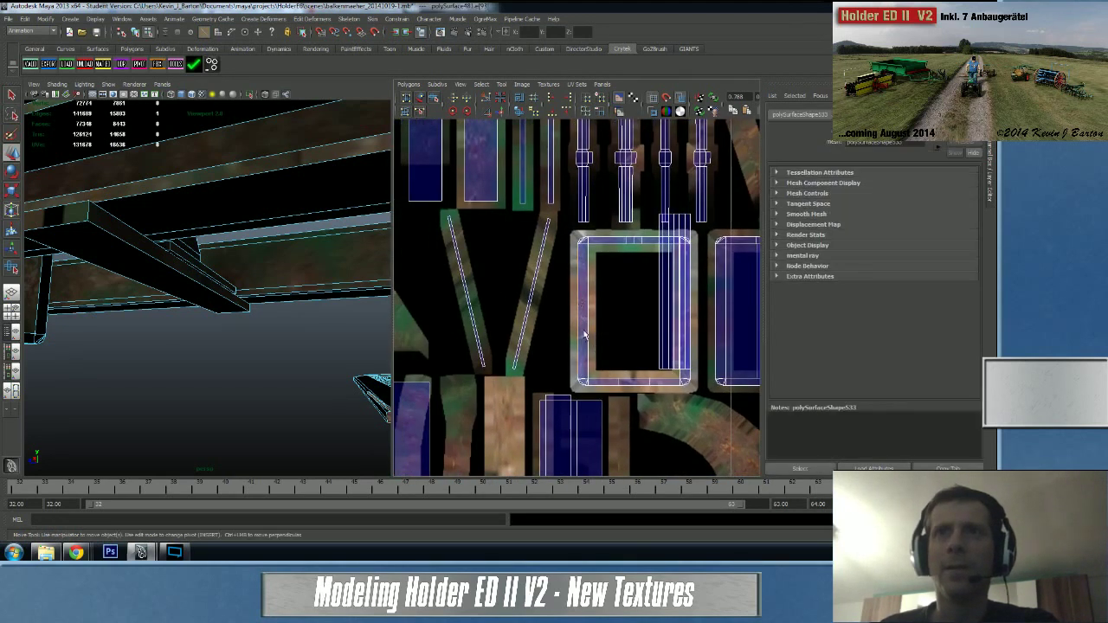
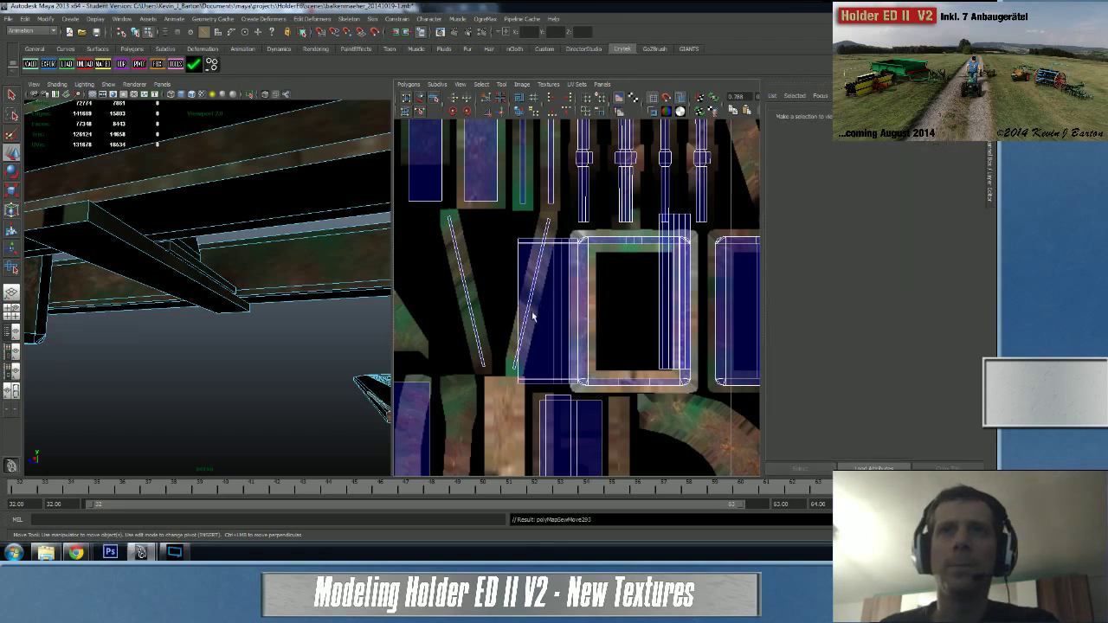
click(519, 314)
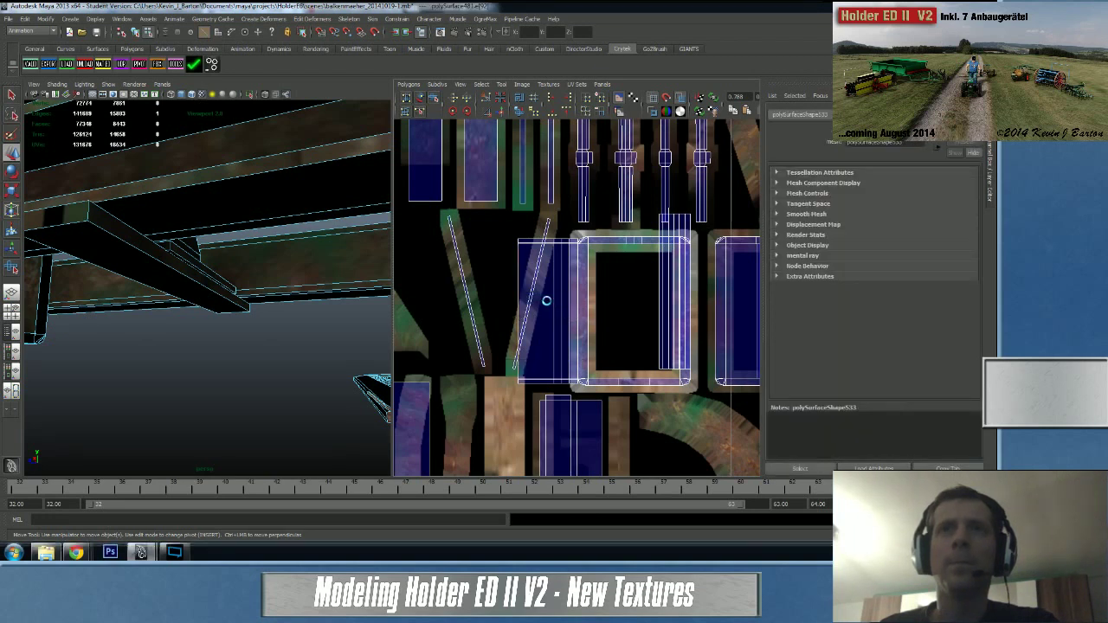
shift+right_drag(546, 301, 547, 305)
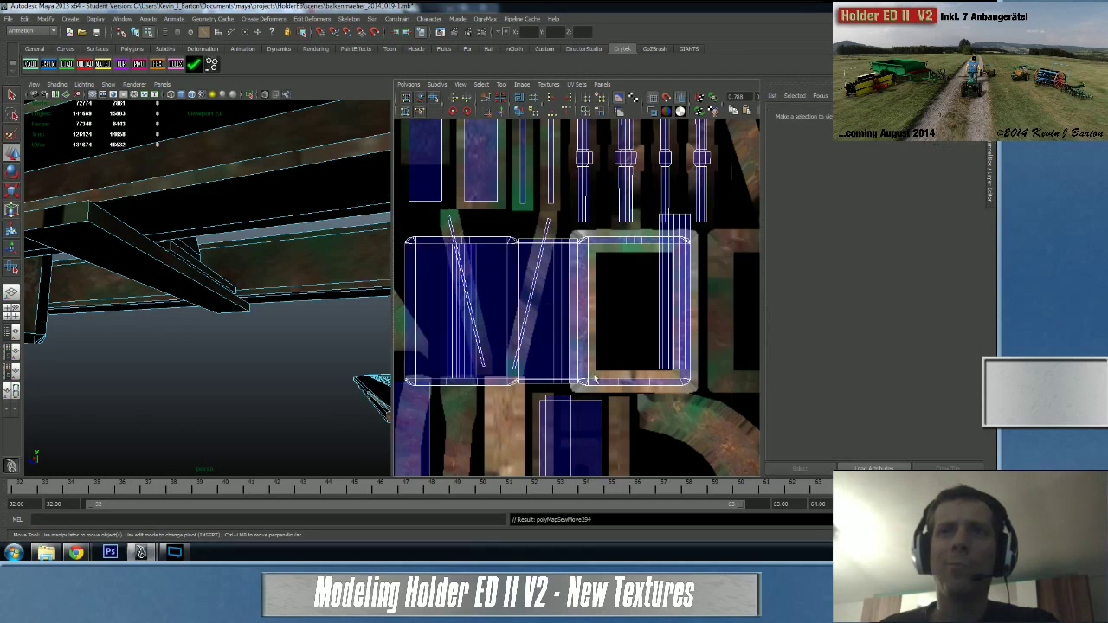
- Move and sew the separate panels onto the bottom and top edges of the first rounded rectangle in the box shell
alt+middle_drag(574, 364, 613, 329)
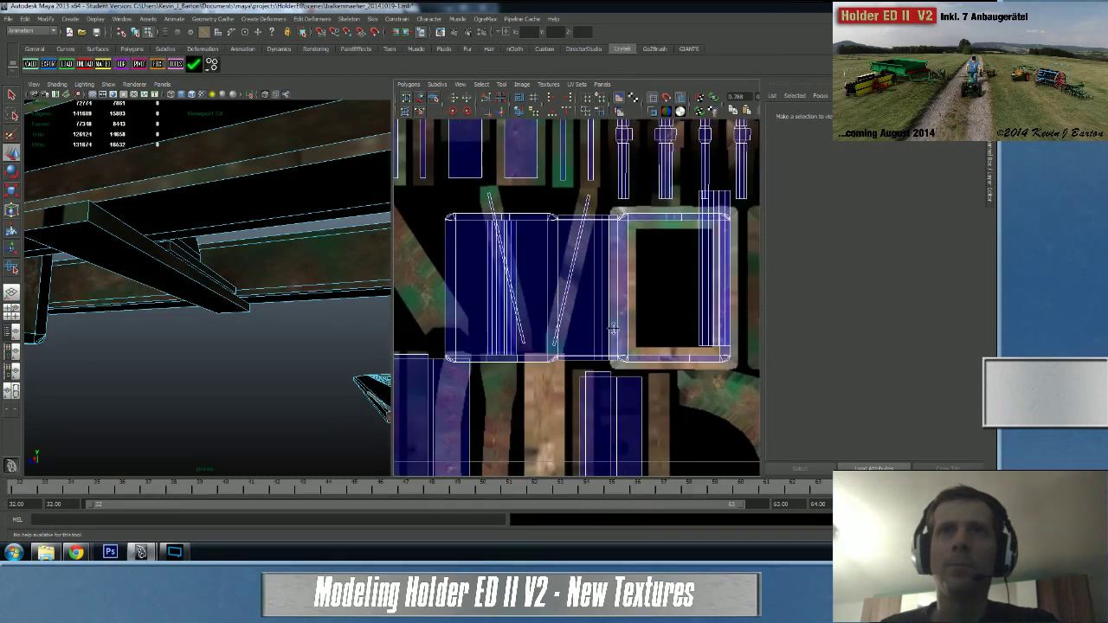
click(646, 367)
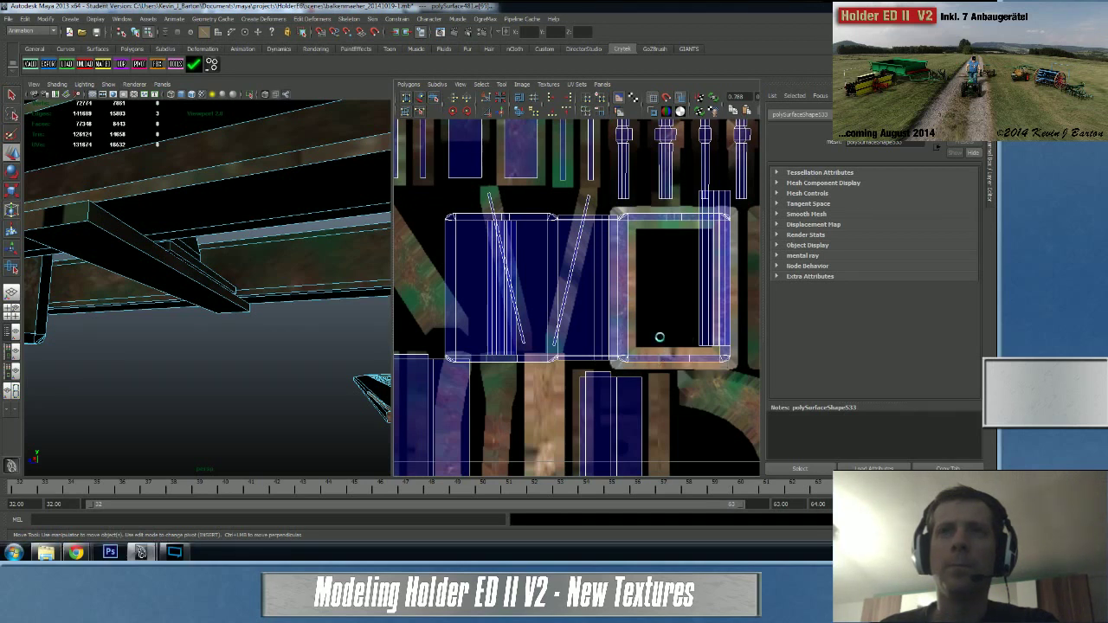
click(683, 422)
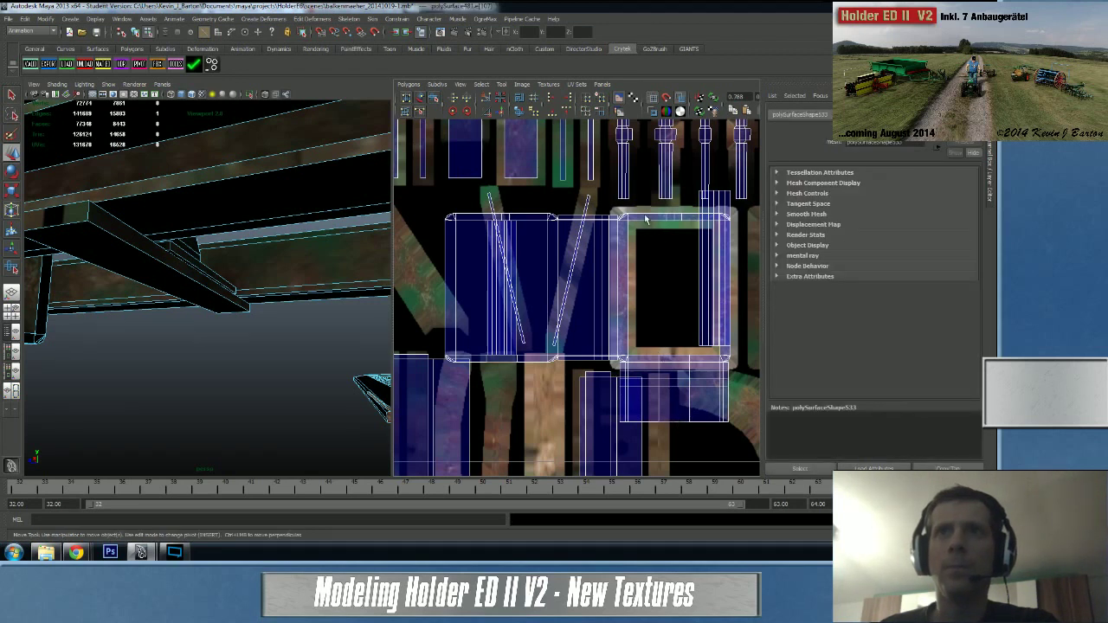
click(672, 218)
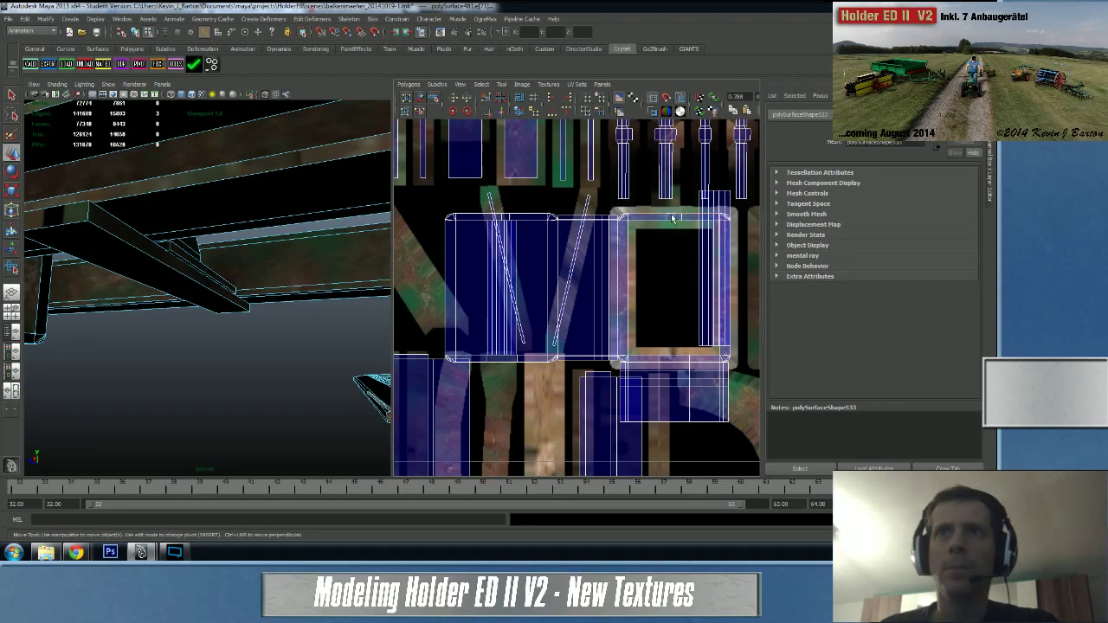
shift+right_drag(656, 223, 661, 200)
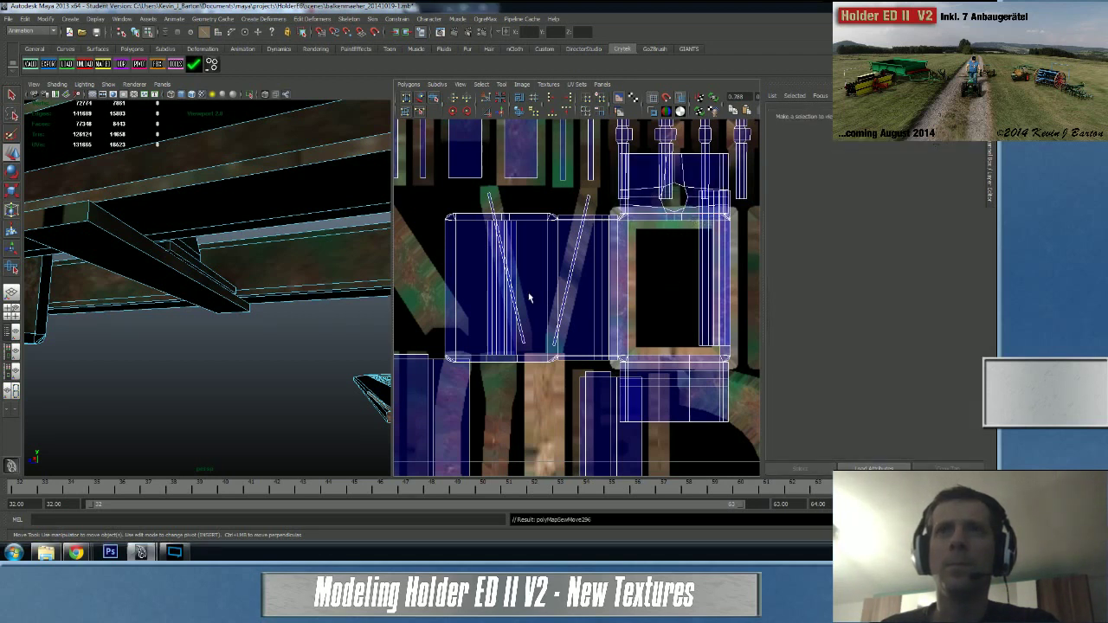
- Move and sew the remaining side panel onto the outer left edge of the box shell's second rounded rectangle
click(446, 300)
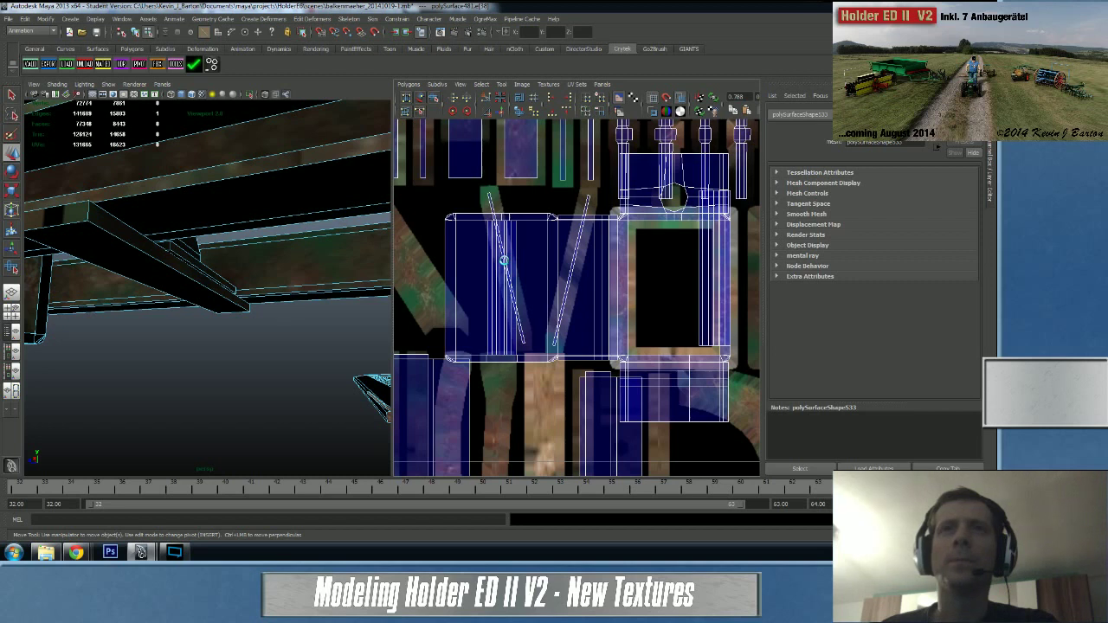
alt+right_drag(575, 284, 438, 317)
key(w)
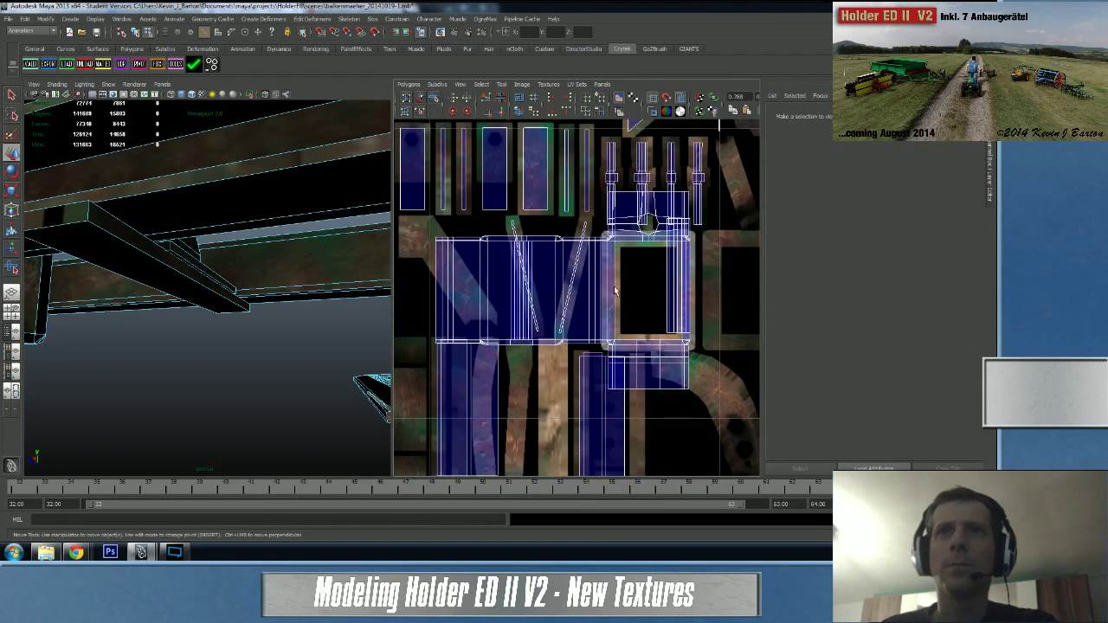
- Undo the last sew on the box shell, then select the whole shell and move it down and to the right
click(615, 291)
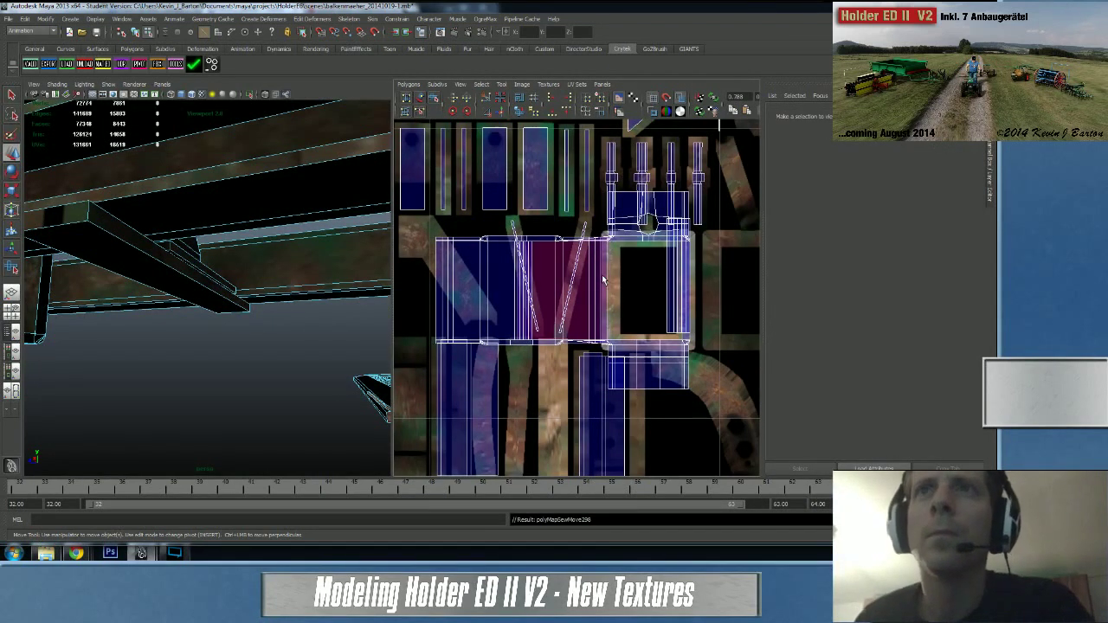
key(ctrl+z)
right_drag(647, 371, 679, 367)
drag(678, 351, 695, 378)
right_drag(675, 367, 702, 360)
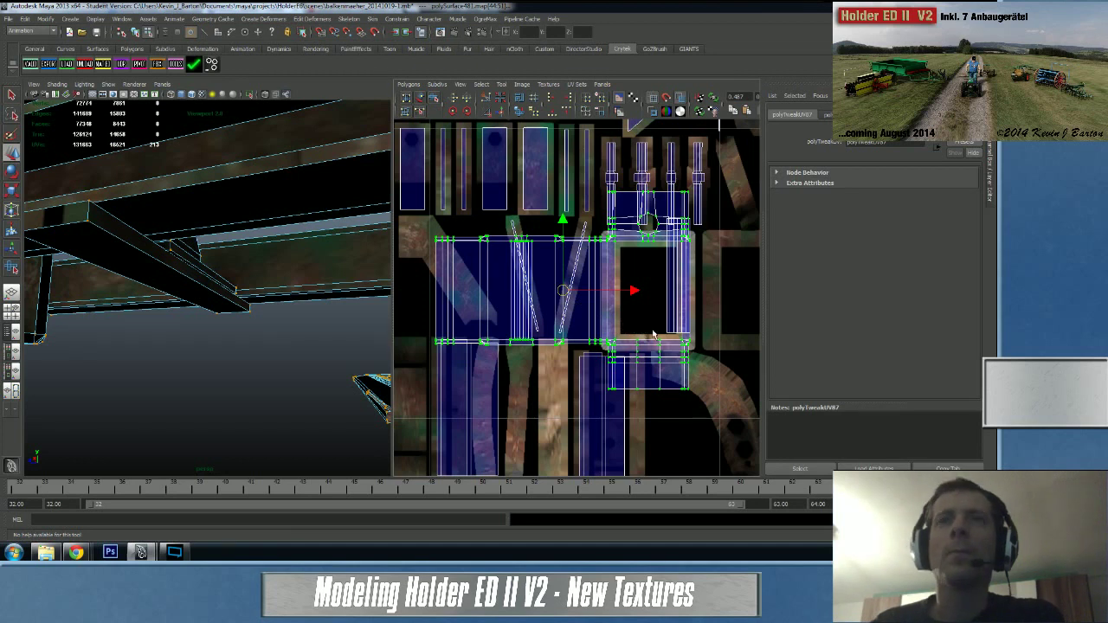
drag(563, 291, 652, 331)
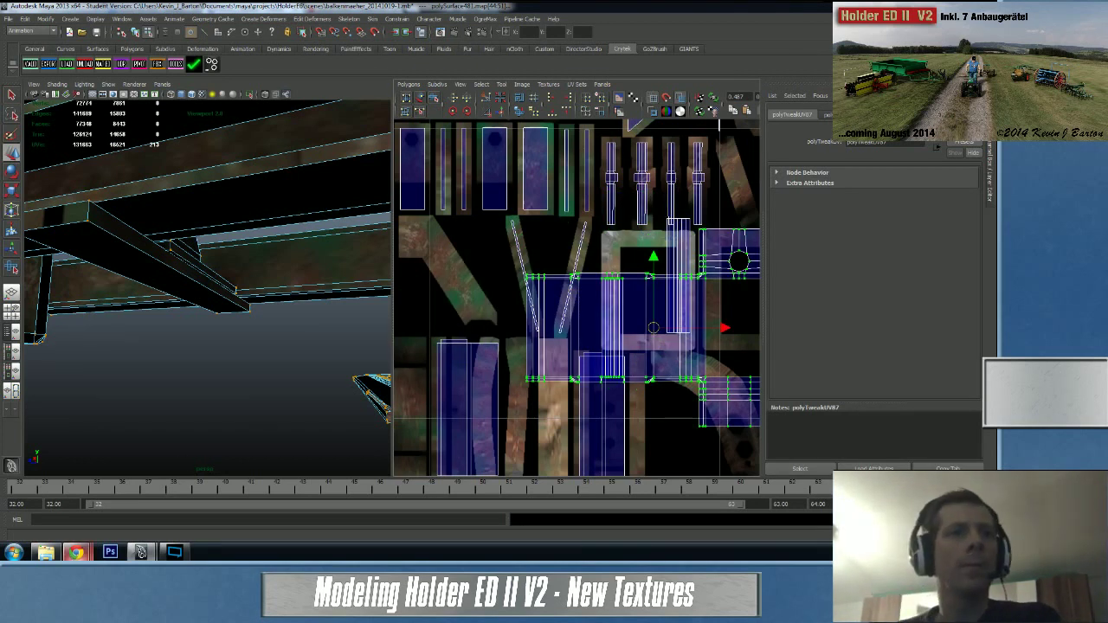
- Switch to Chrome to check the Twitch channel page, then return to Maya
mouse_move(77, 551)
click(83, 520)
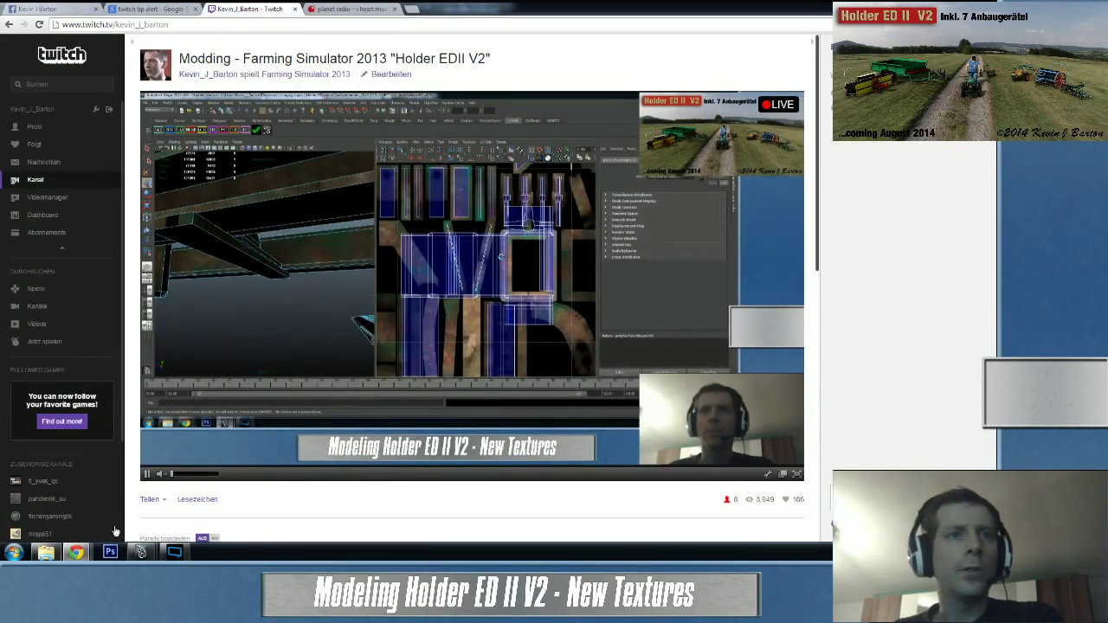
click(186, 517)
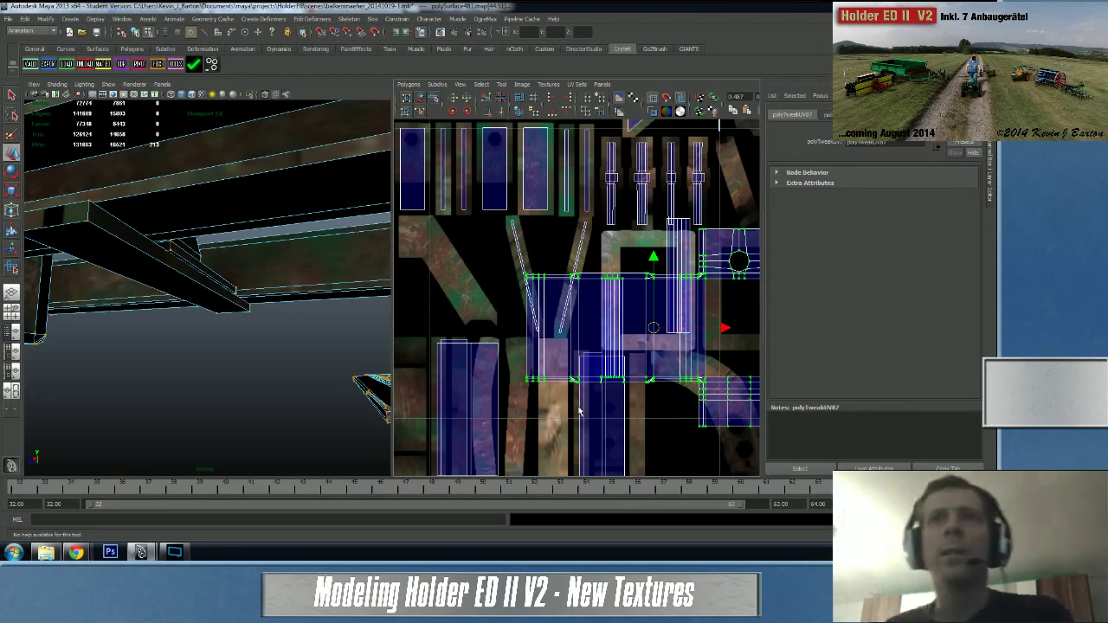
- Relocate the selected box shell farther down the UV layout, between the long beam and strip shells
alt+right_drag(616, 455, 654, 402)
alt+middle_drag(655, 402, 535, 398)
alt+right_drag(535, 398, 535, 339)
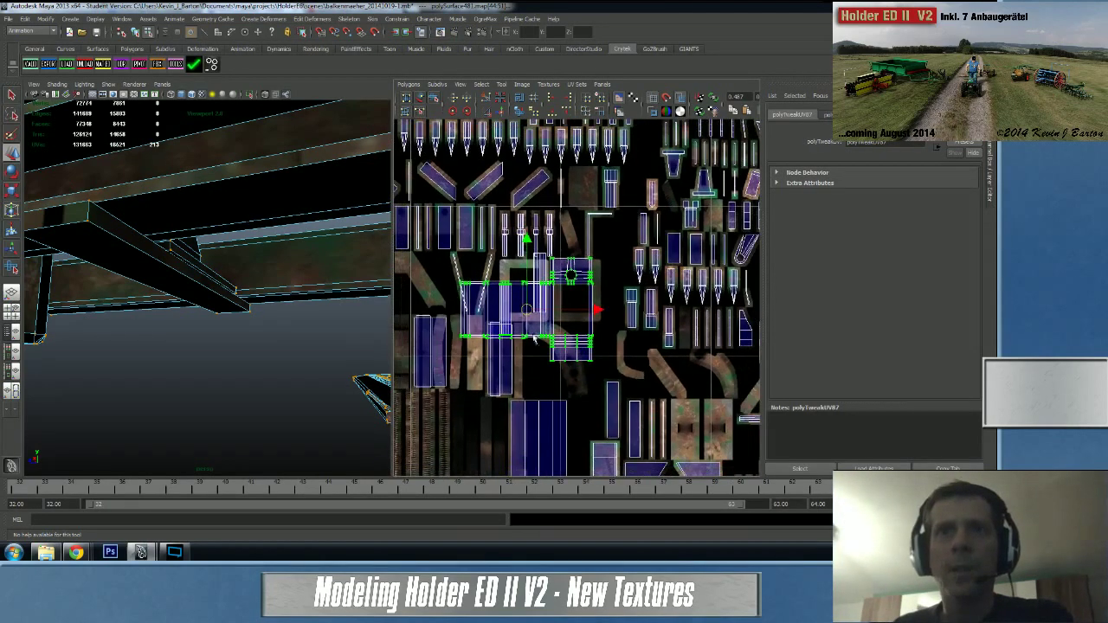
drag(529, 311, 672, 380)
alt+middle_drag(625, 364, 433, 340)
alt+right_drag(433, 339, 328, 386)
alt+middle_drag(535, 337, 601, 307)
drag(612, 284, 546, 349)
alt+right_drag(546, 349, 511, 377)
scroll(510, 378, up, 6)
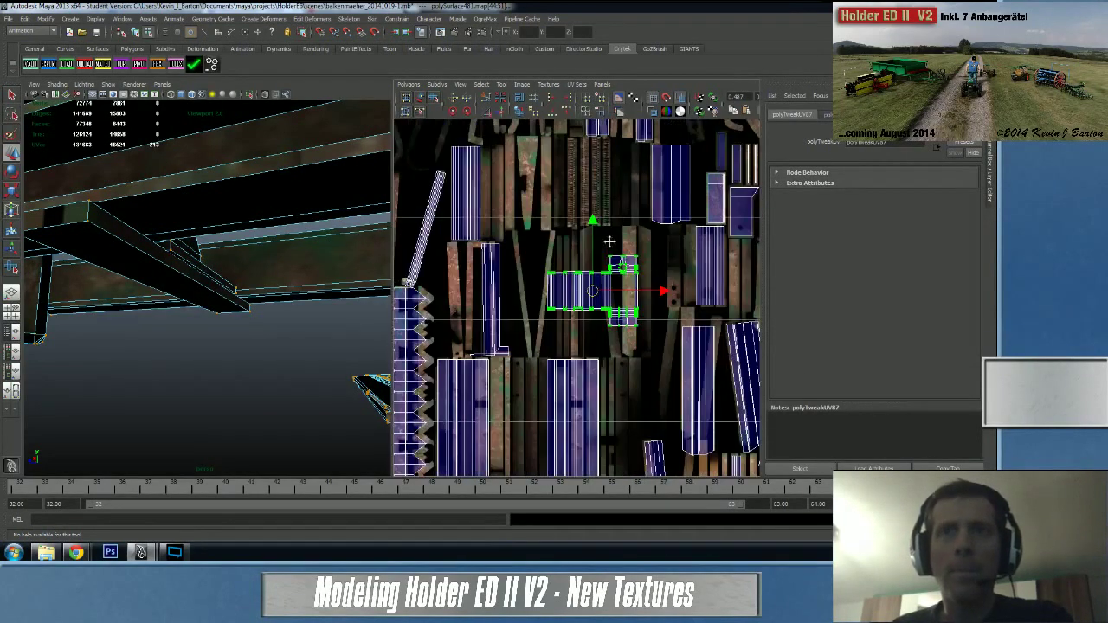
- Try to move and sew the outer left edge of the box shell's narrow strips
alt+right_drag(593, 291, 792, 295)
right_drag(546, 304, 548, 284)
click(550, 288)
alt+right_drag(649, 337, 425, 341)
alt+middle_drag(556, 328, 523, 359)
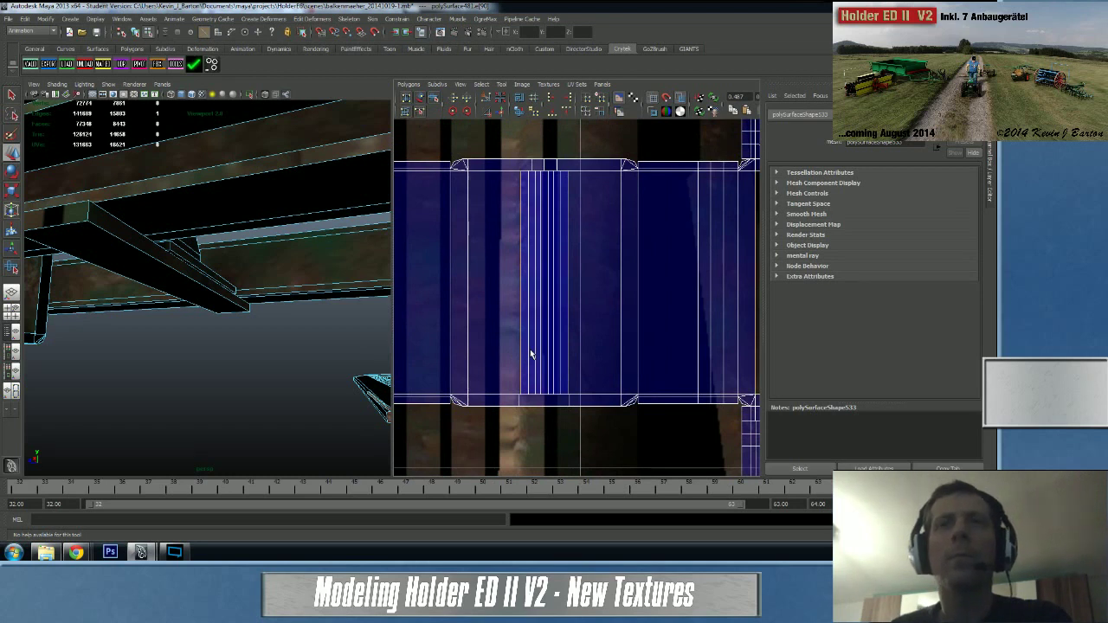
shift+right_drag(493, 302, 492, 284)
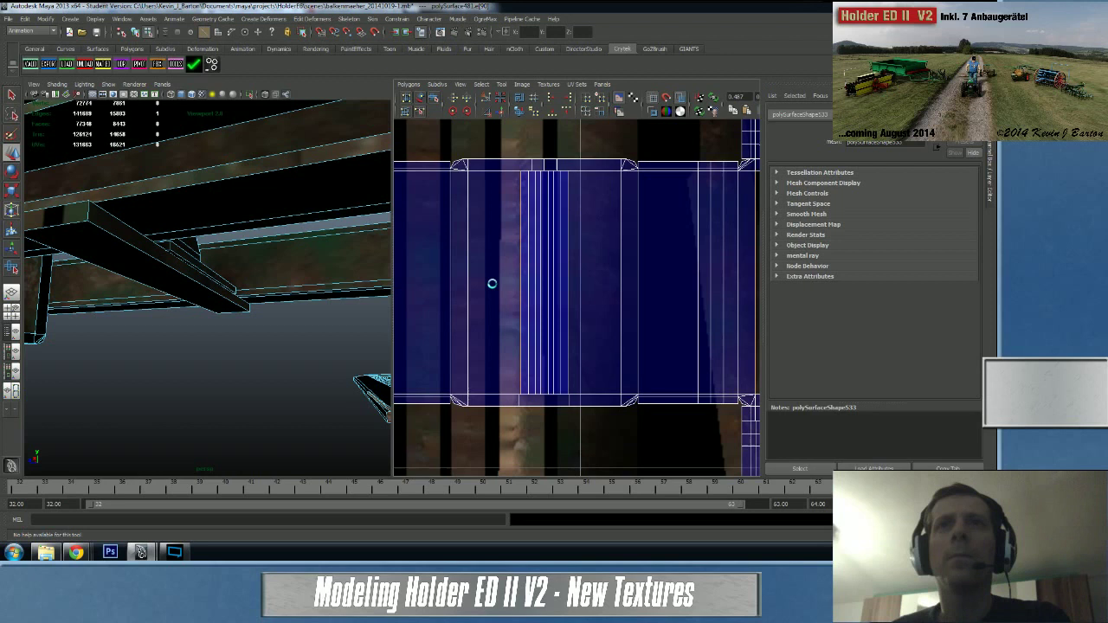
click(492, 283)
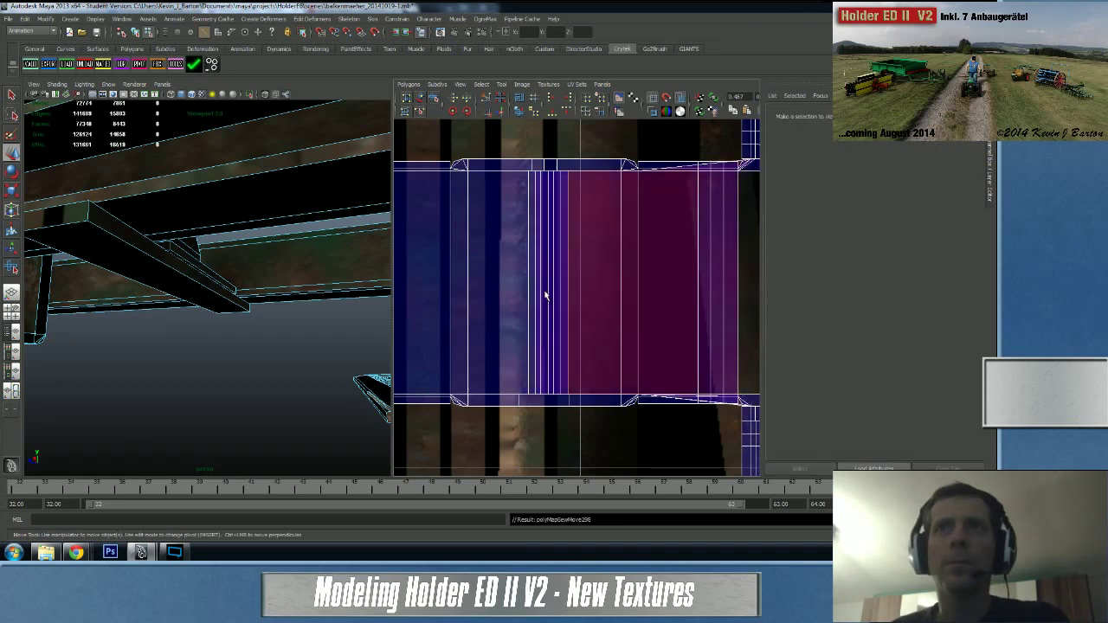
key(ctrl+z)
- Try to move and sew the right edge of the box shell's narrow strips
click(570, 282)
click(568, 279)
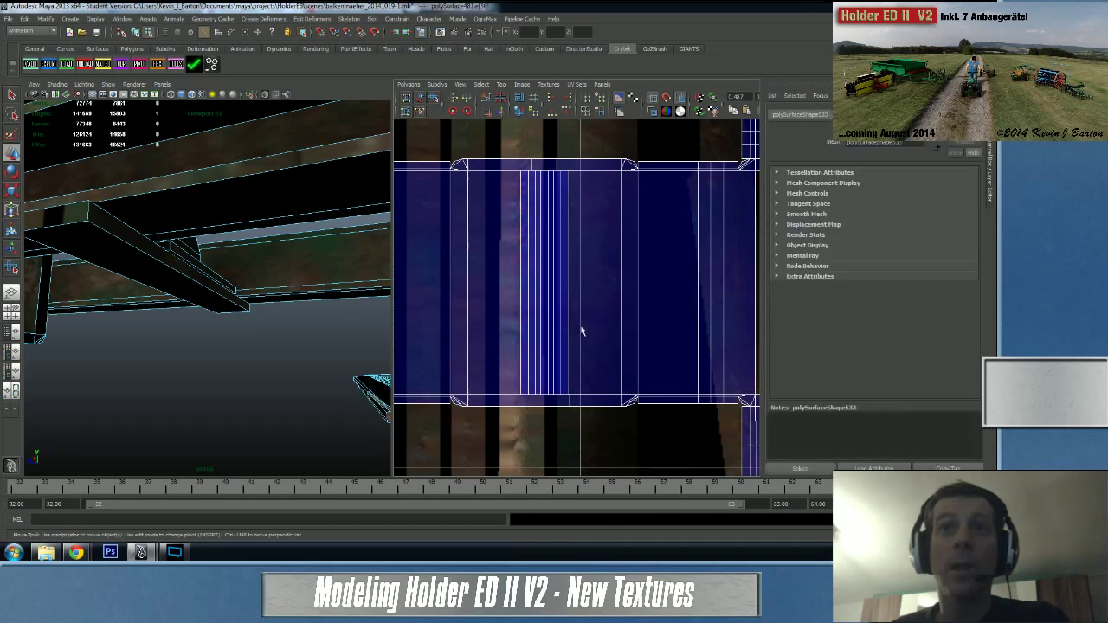
scroll(582, 332, down, 2)
alt+middle_drag(588, 324, 546, 322)
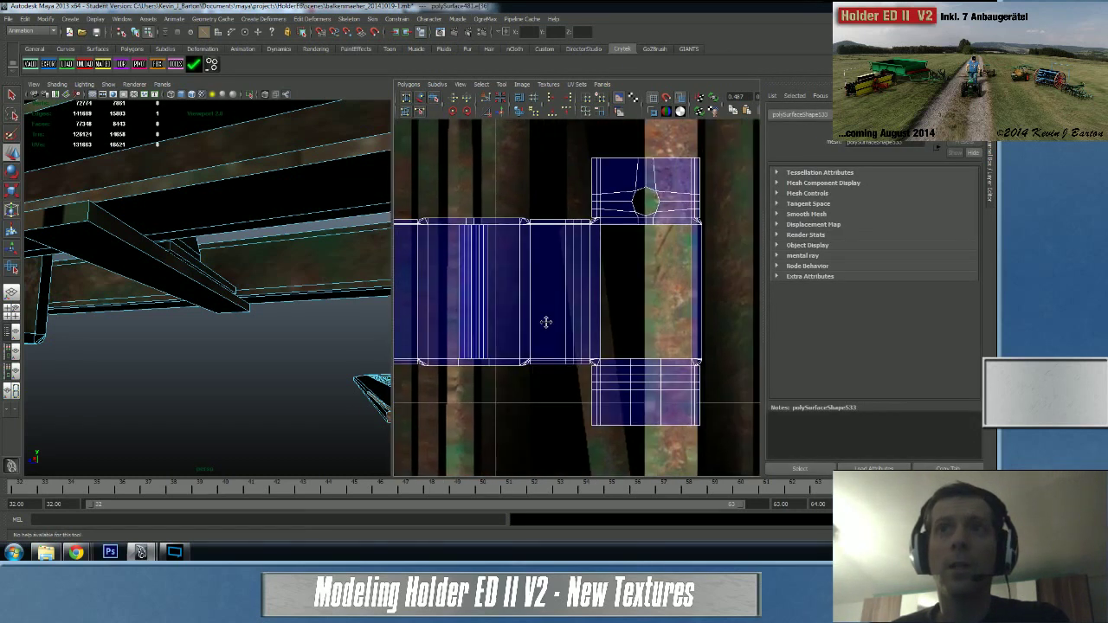
right_drag(513, 301, 514, 275)
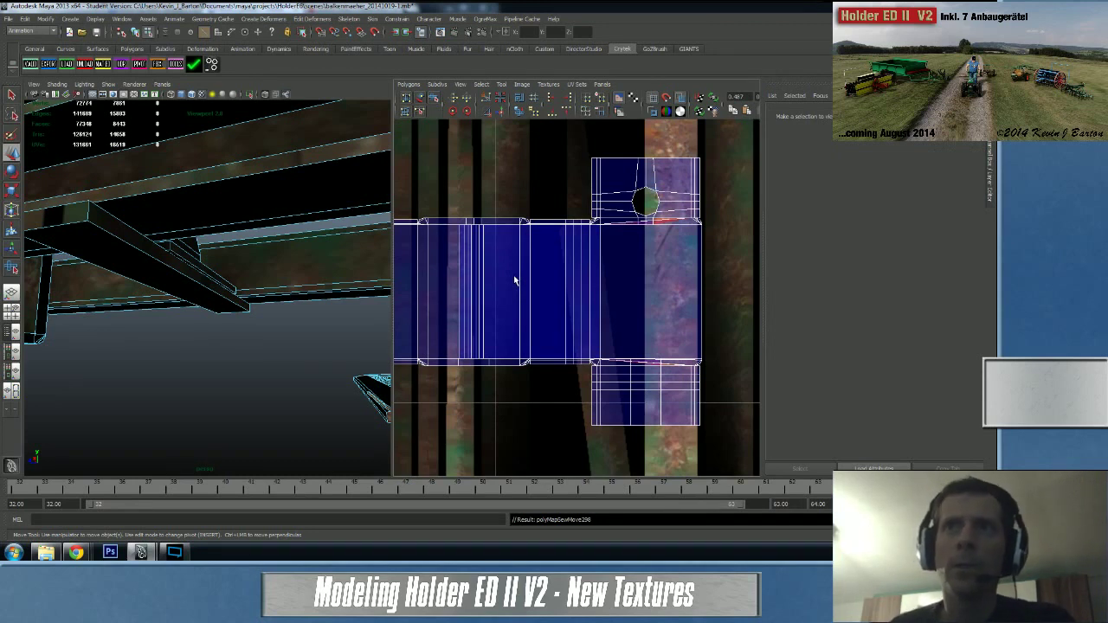
key(ctrl+z)
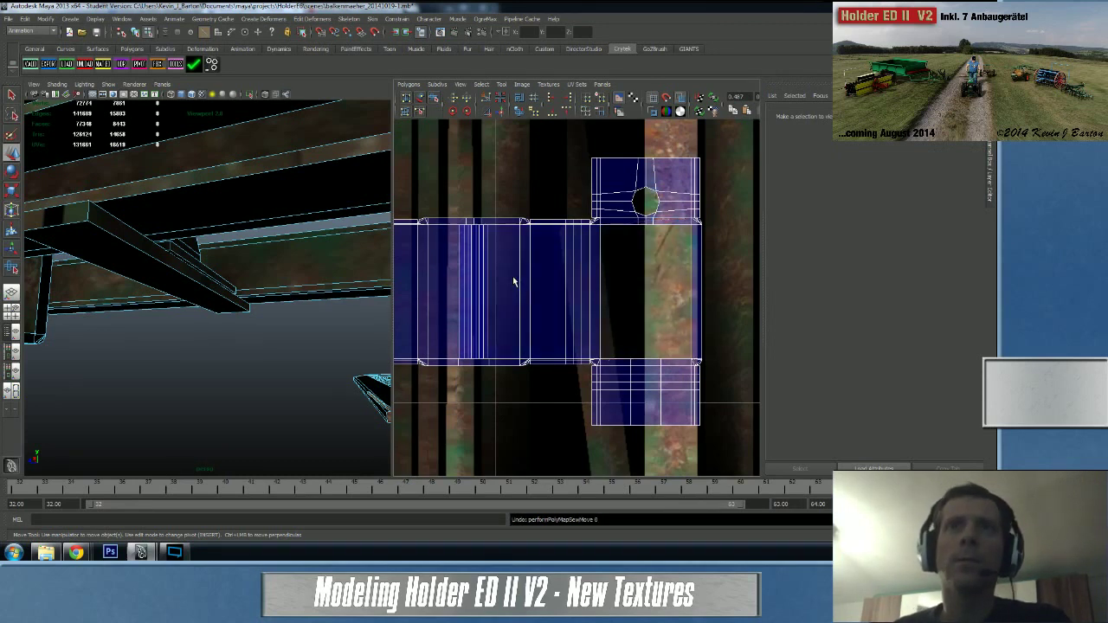
- Select the UVs along both ends of the box shell's narrow strips and unfold them
alt+middle_drag(490, 280, 549, 260)
alt+right_drag(549, 260, 757, 331)
alt+middle_drag(554, 317, 592, 315)
alt+right_drag(617, 329, 589, 331)
drag(530, 130, 609, 437)
key(w)
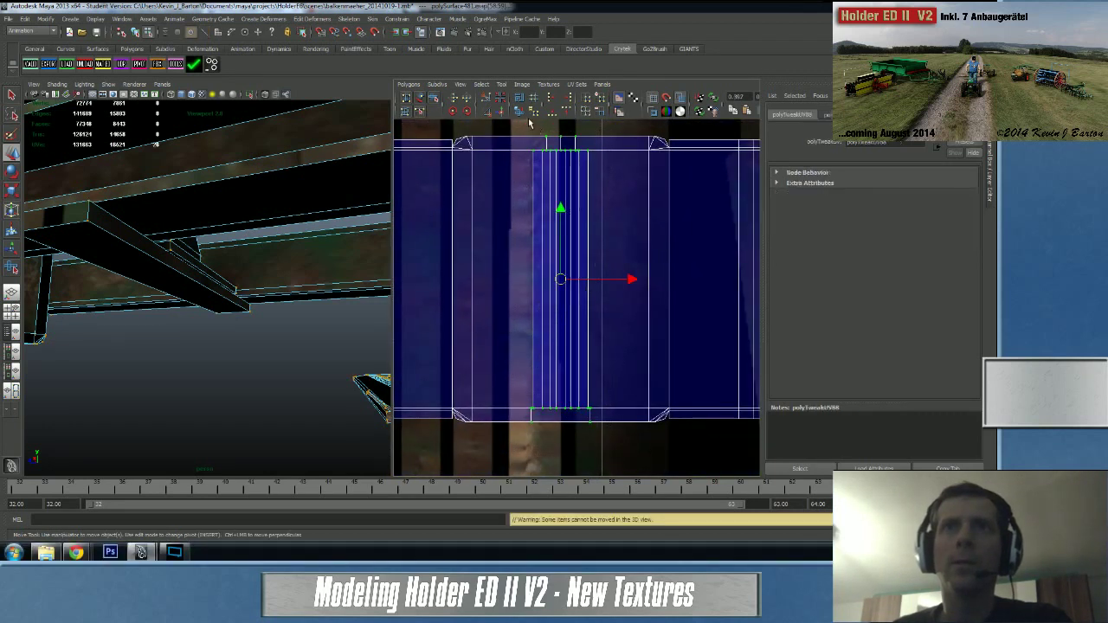
- Switch to Chrome to read the viewer questions in the Twitch chat, then return to Maya
mouse_move(76, 551)
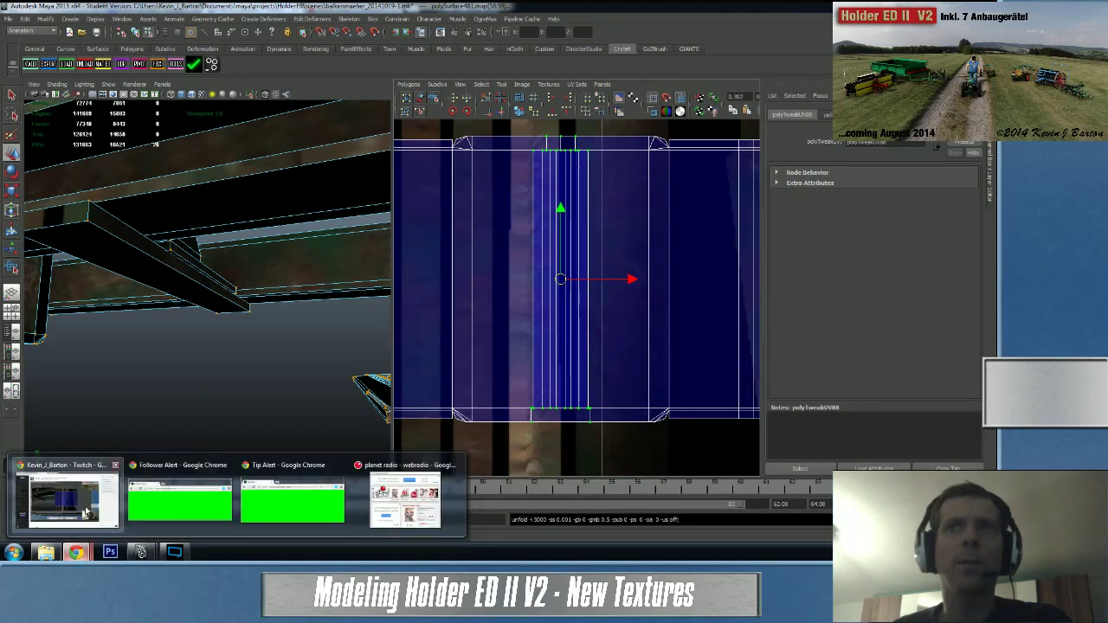
mouse_move(86, 513)
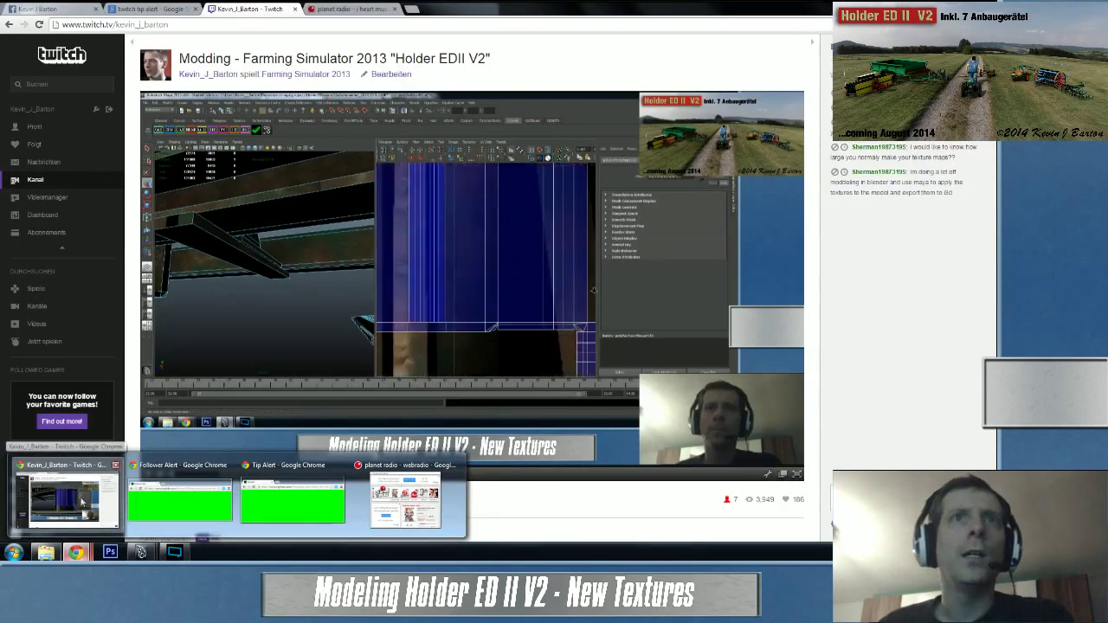
click(82, 502)
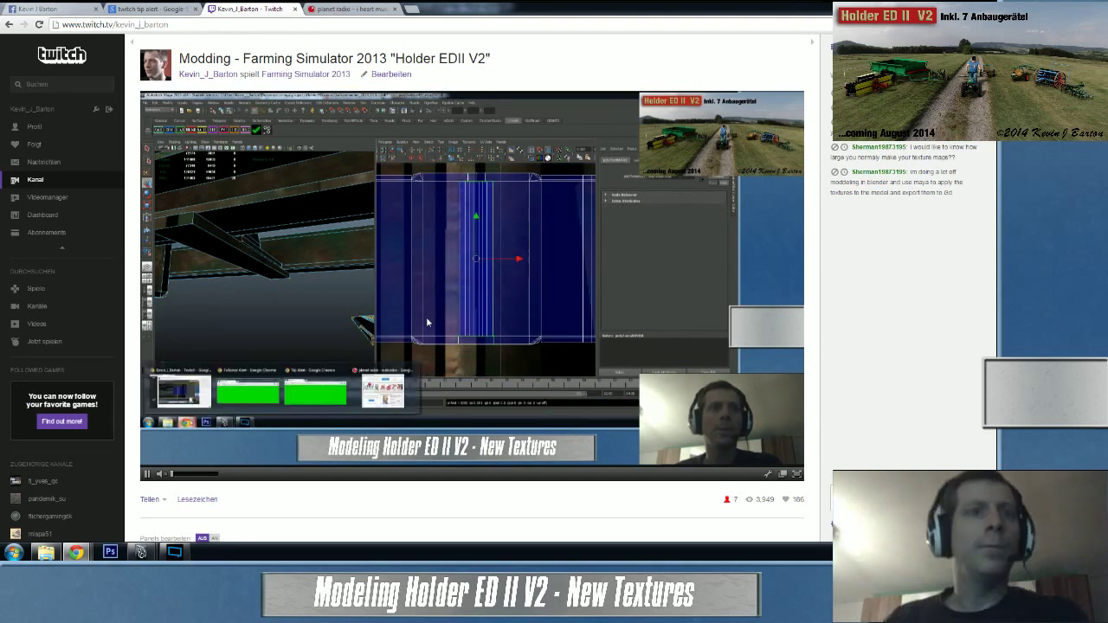
click(143, 555)
click(203, 500)
- Examine the whole mower model from several angles, including its square end housing, main beams and cutter bar
alt+right_drag(433, 445, 227, 336)
alt+right_drag(366, 317, 73, 301)
alt+right_drag(242, 304, 261, 339)
alt+drag(261, 340, 312, 358)
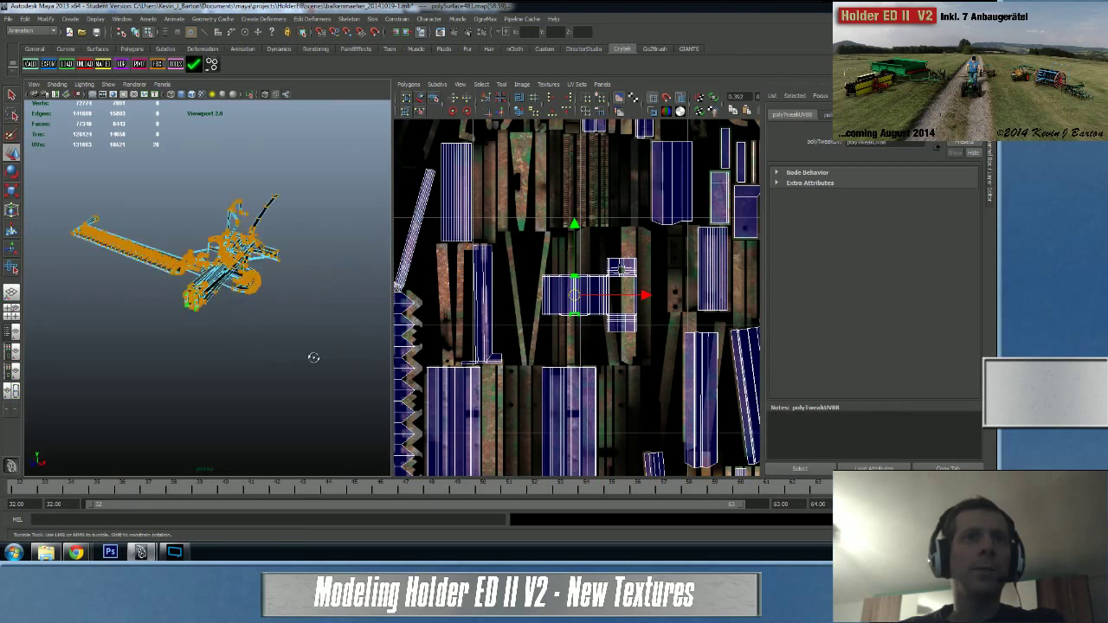
alt+right_drag(313, 358, 342, 342)
alt+drag(341, 342, 300, 339)
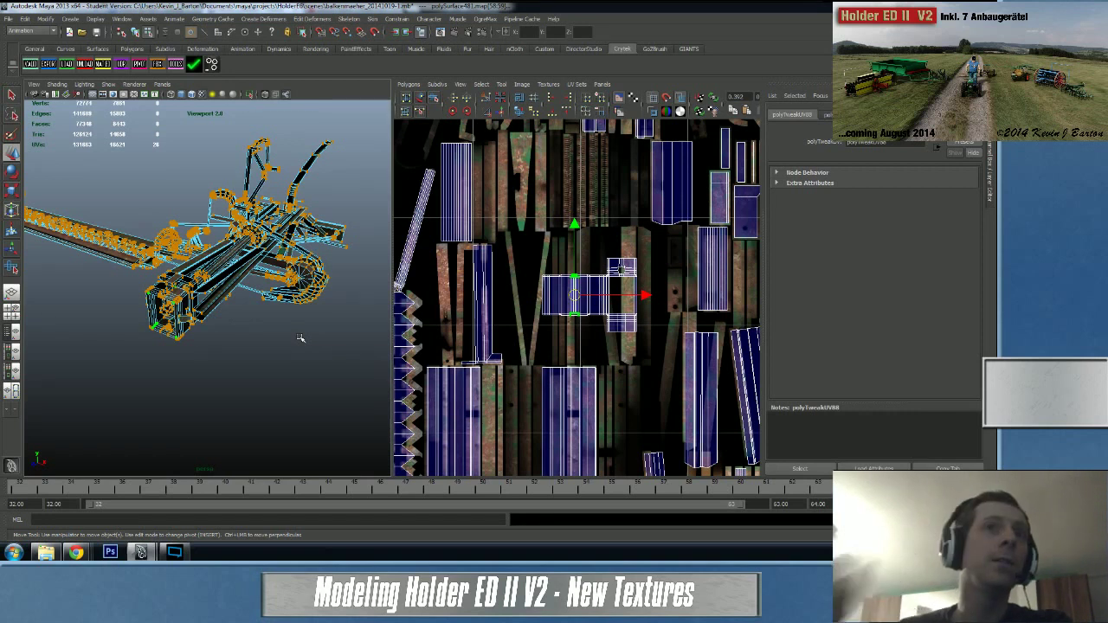
mouse_move(292, 381)
alt+right_down()
mouse_move(257, 378)
mouse_move(281, 377)
alt+right_up()
alt+drag(281, 376, 227, 357)
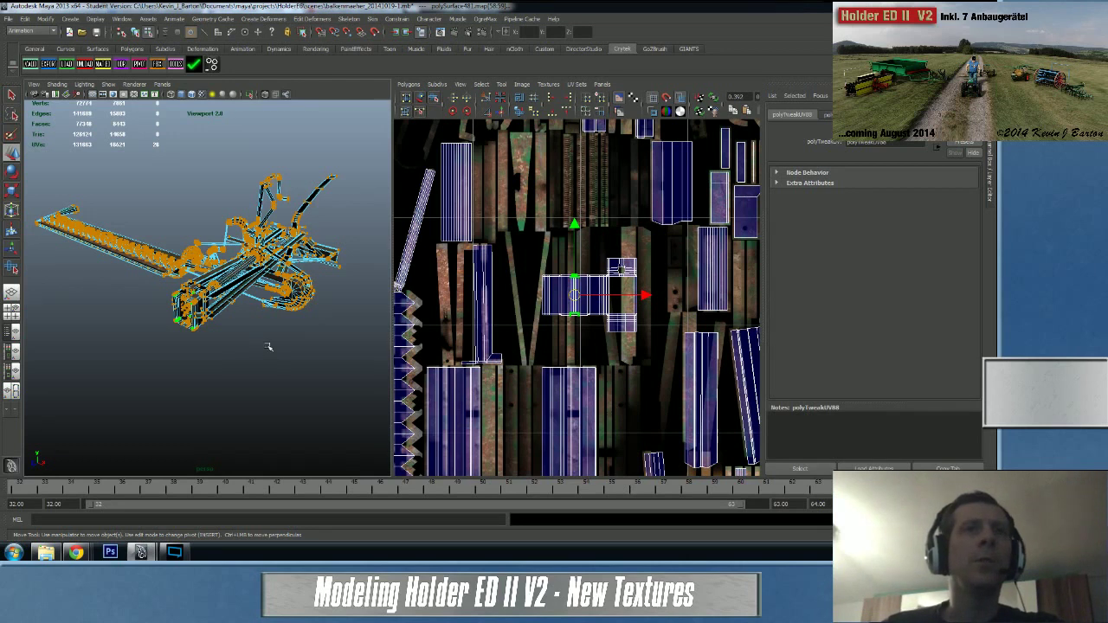
alt+drag(251, 358, 235, 327)
alt+right_drag(236, 327, 233, 336)
alt+drag(233, 336, 207, 343)
alt+middle_drag(207, 344, 228, 332)
alt+right_drag(228, 332, 216, 342)
alt+drag(215, 342, 173, 355)
alt+right_drag(173, 356, 275, 339)
alt+drag(274, 338, 244, 348)
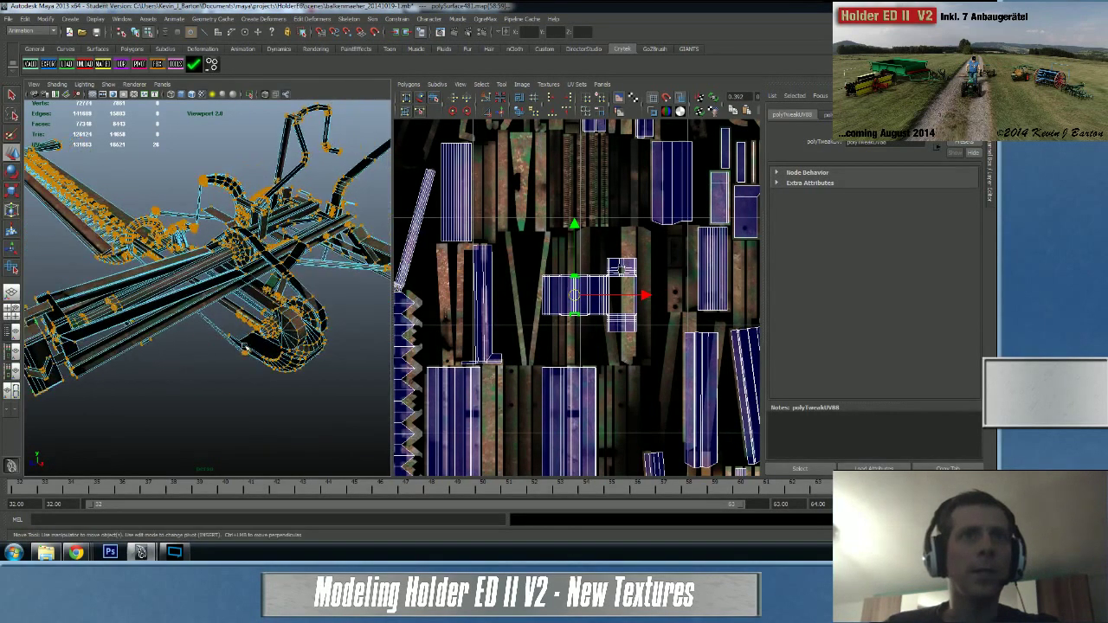
alt+right_drag(263, 330, 192, 344)
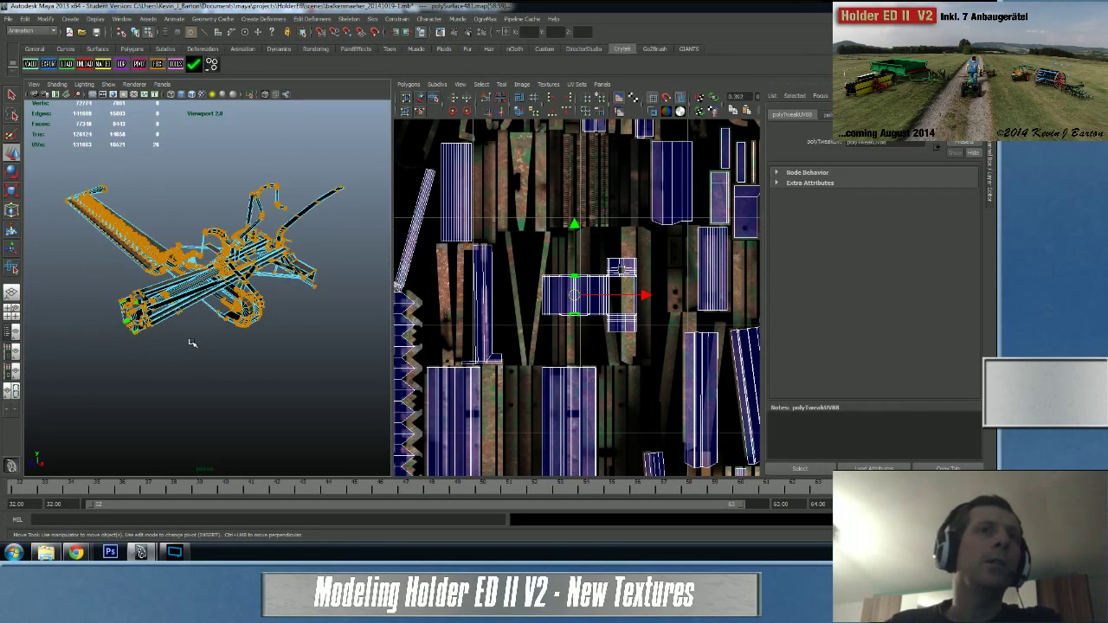
mouse_move(192, 343)
alt+mouse_down()
mouse_move(234, 340)
mouse_move(207, 339)
alt+mouse_up()
alt+right_drag(207, 340, 247, 367)
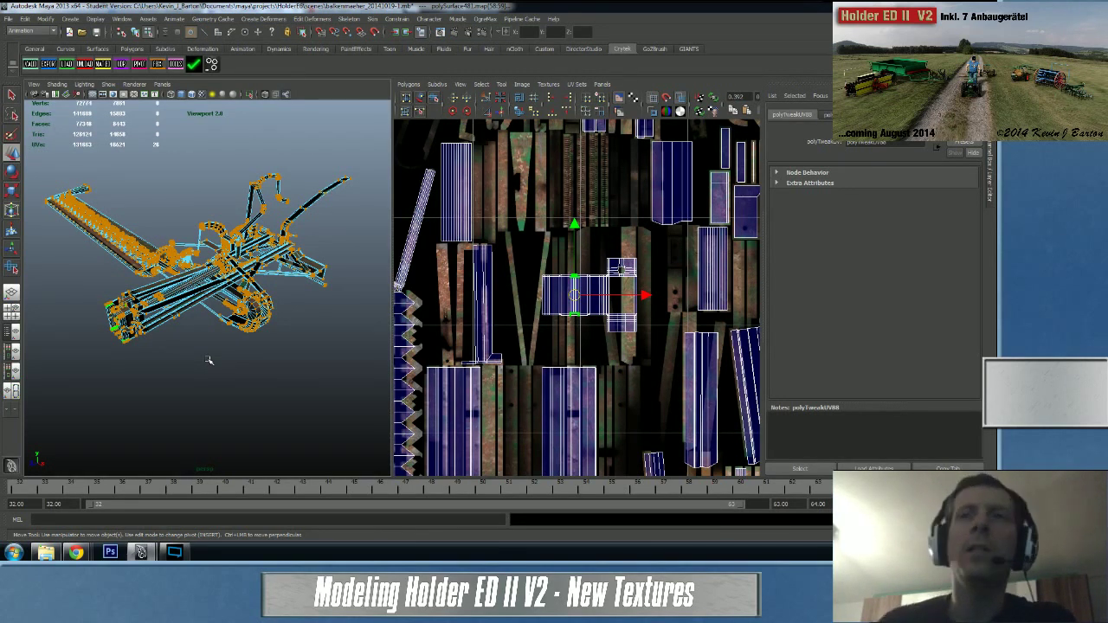
- Run Unfold once more on the selected narrow strip UVs of the box shell
scroll(564, 256, up, 10)
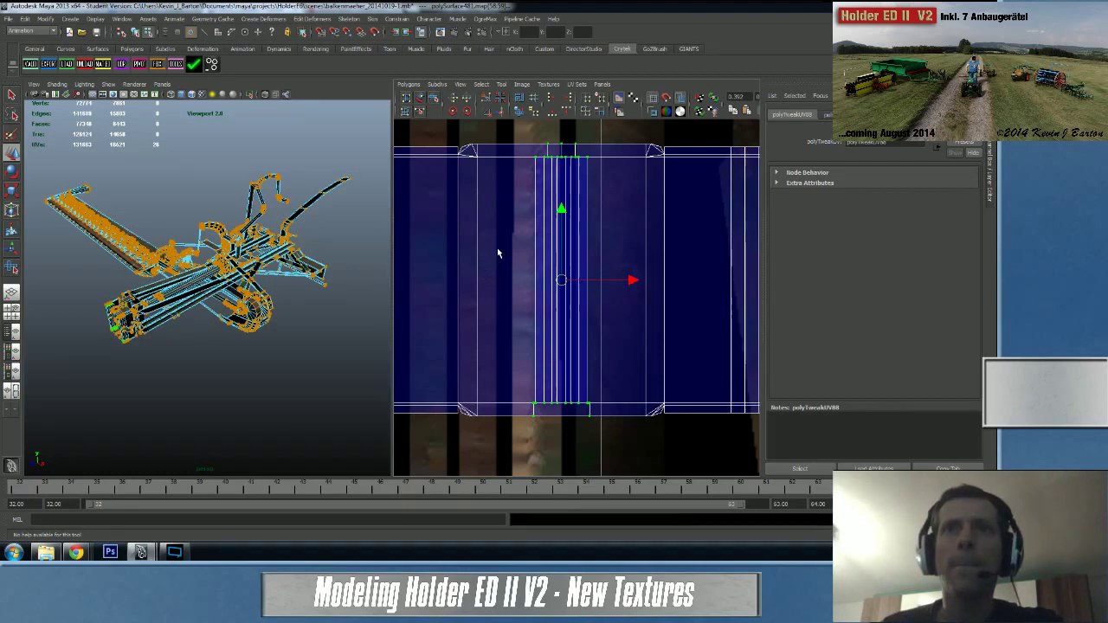
click(519, 111)
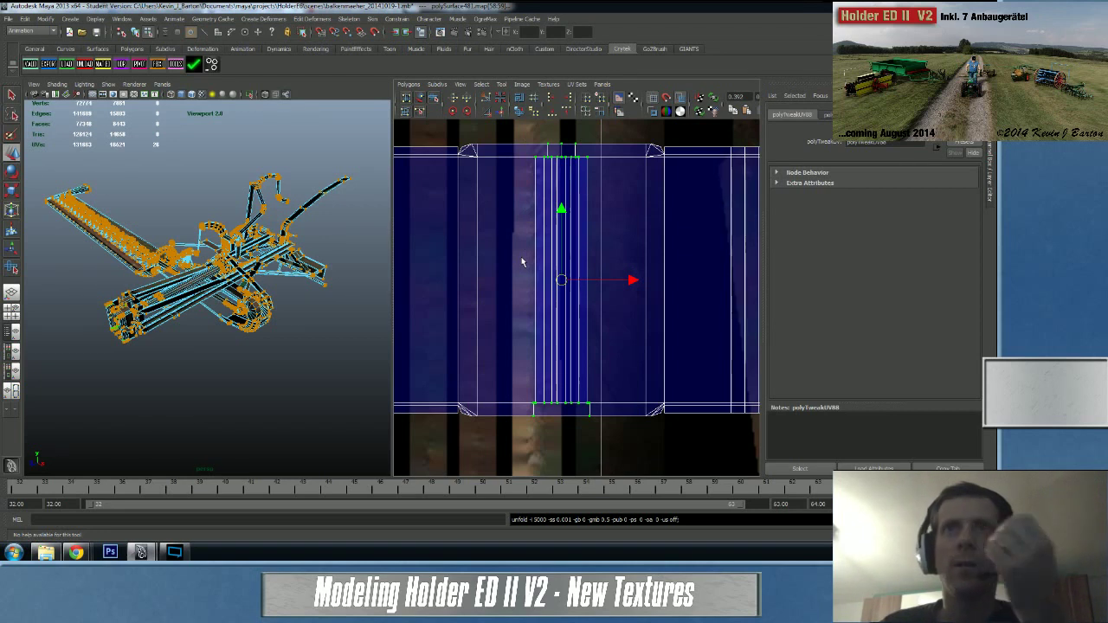
- Inspect where the narrow strips' long edges lie on the square end housing in the 3D model
right_drag(522, 261, 523, 239)
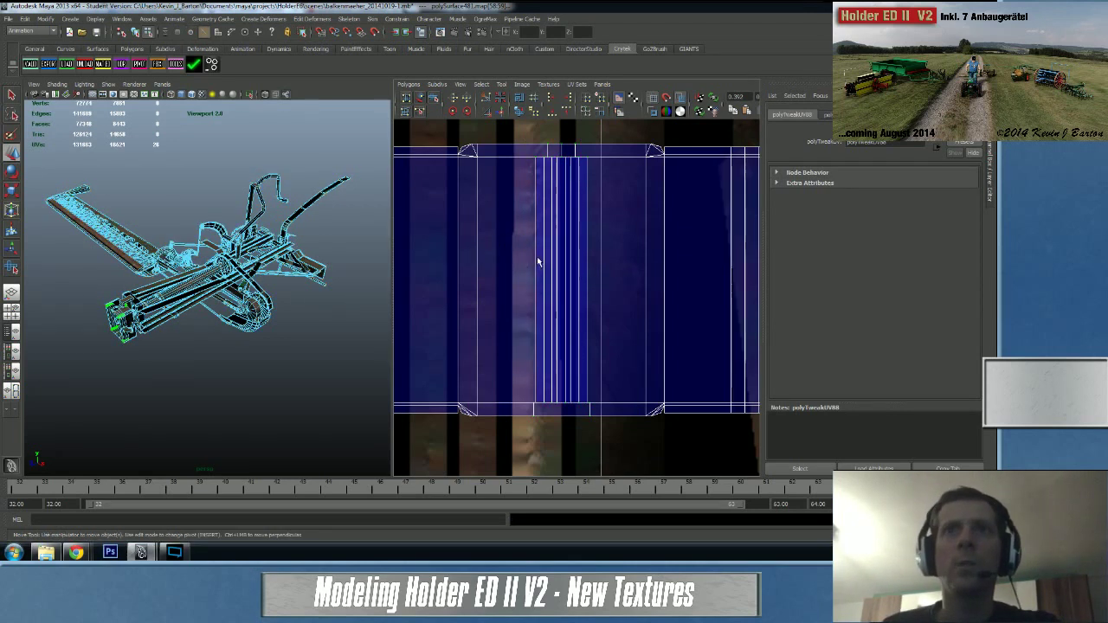
click(536, 258)
key(f)
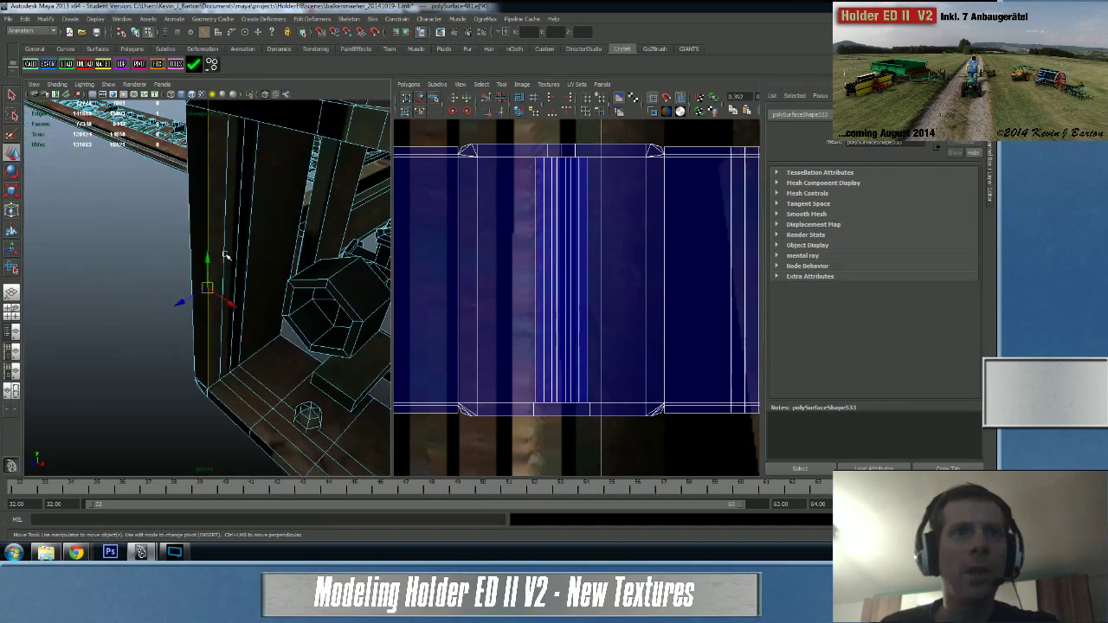
click(544, 263)
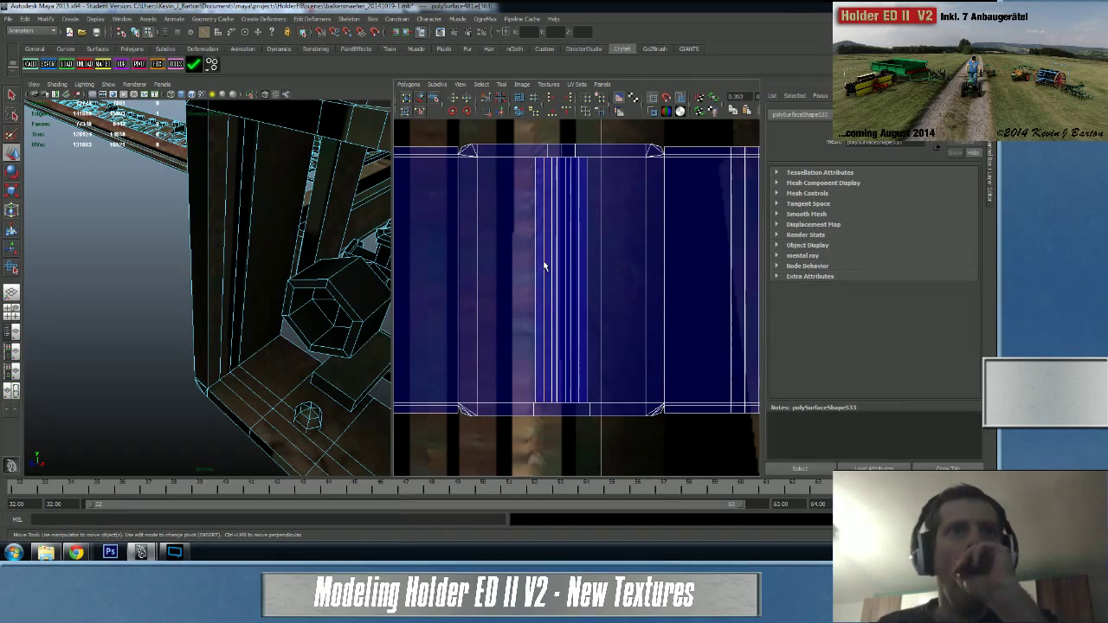
alt+drag(268, 251, 273, 285)
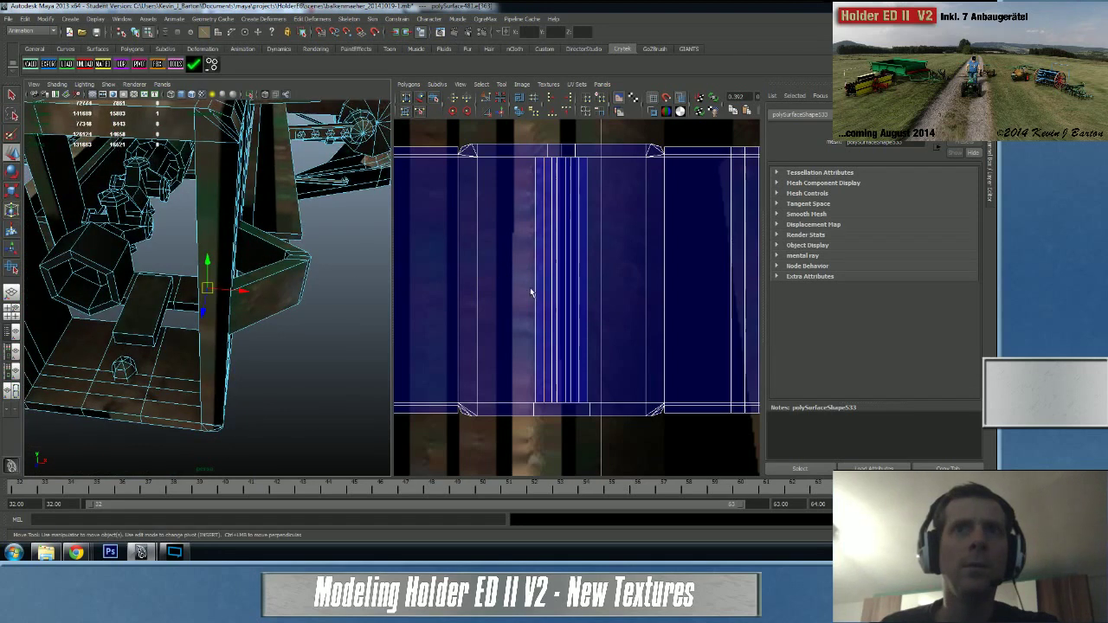
alt+drag(381, 312, 369, 311)
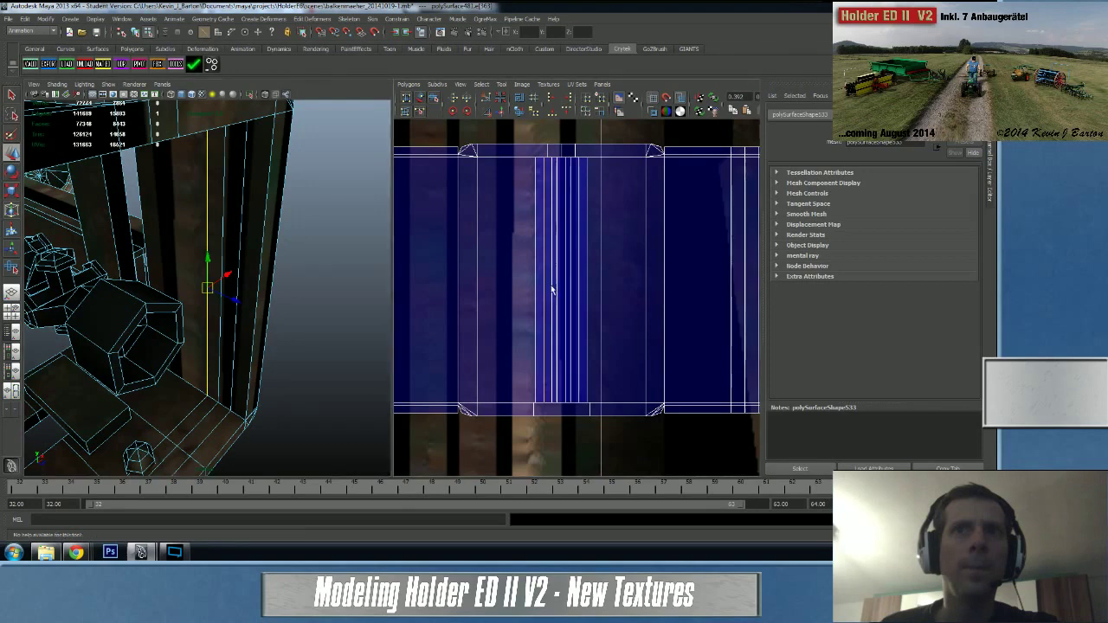
click(552, 288)
alt+drag(225, 291, 149, 296)
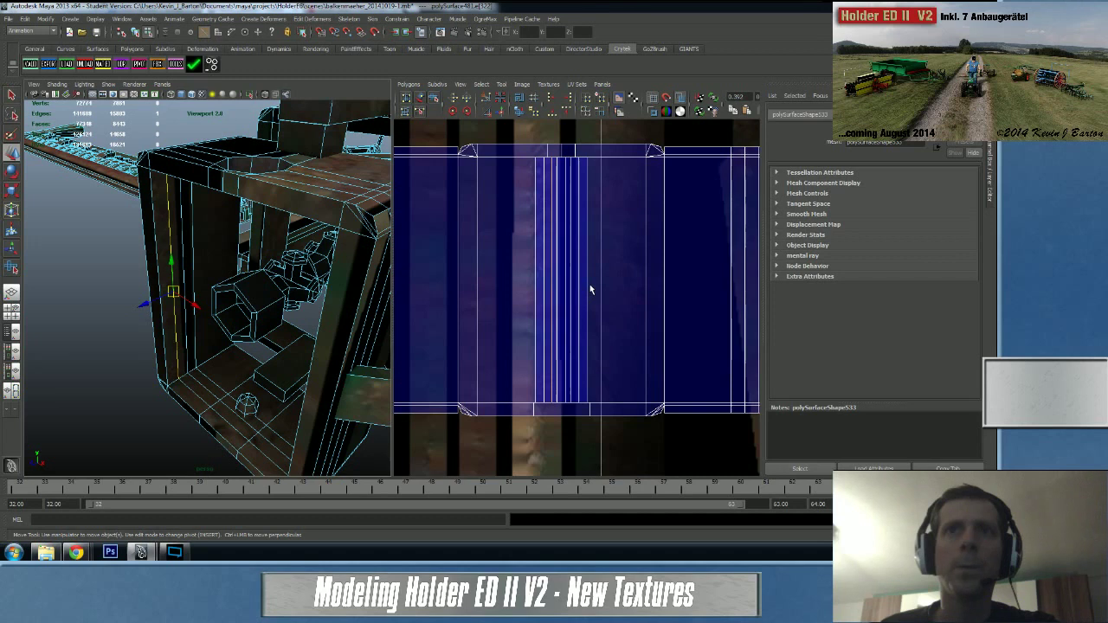
- Move the two end UVs of the narrow strips' outer long edge slightly outward along U, widening the outermost strip
click(537, 296)
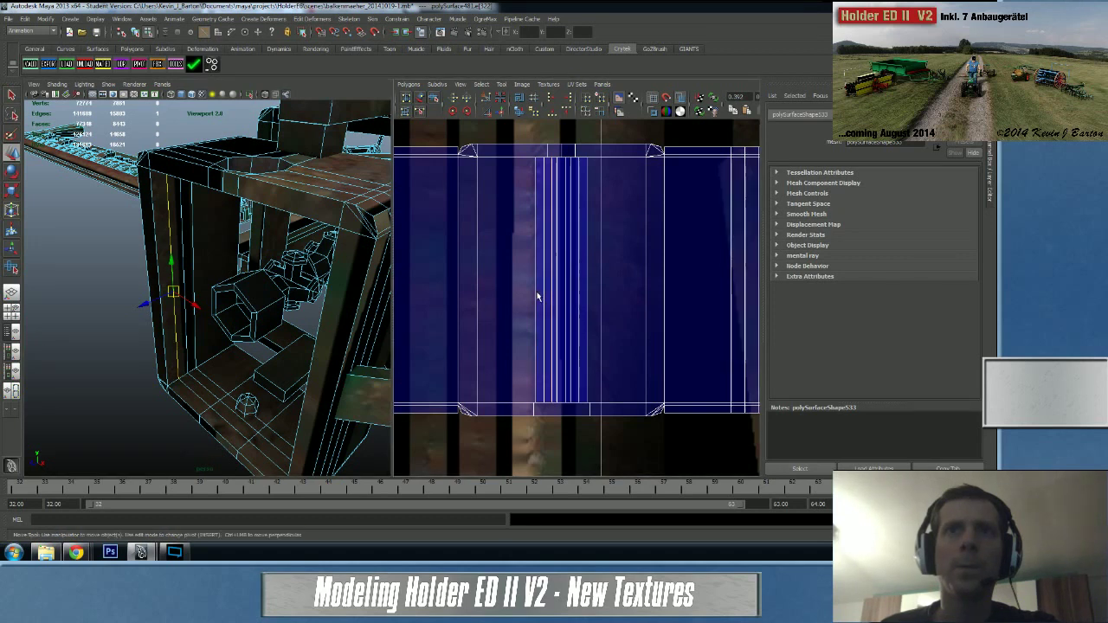
ctrl+right_drag(537, 296, 565, 295)
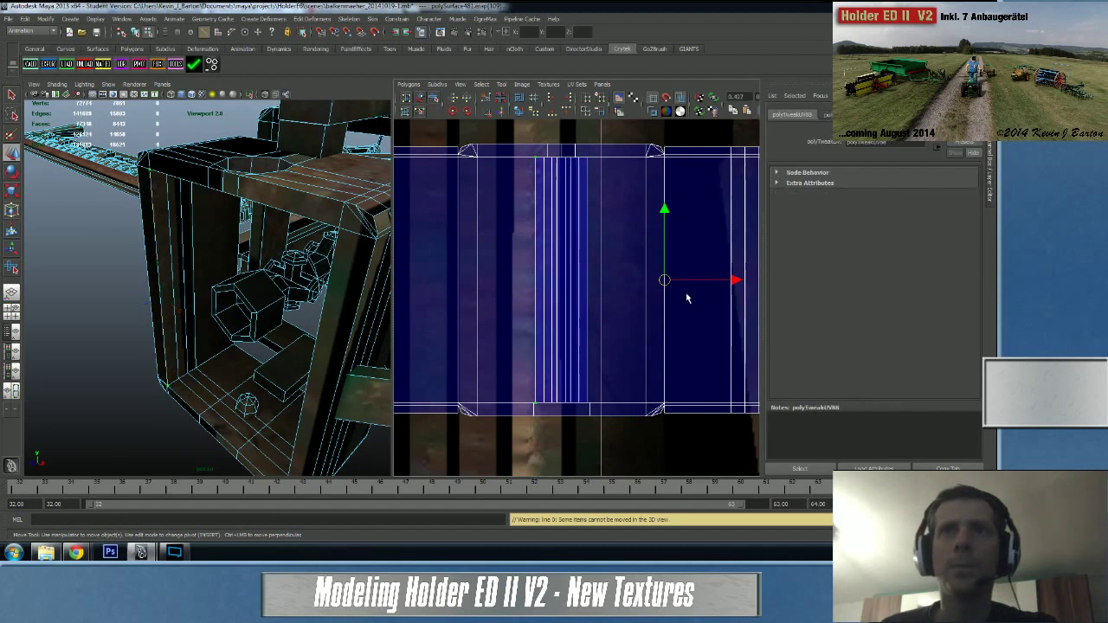
right_drag(533, 409, 540, 404)
click(536, 402)
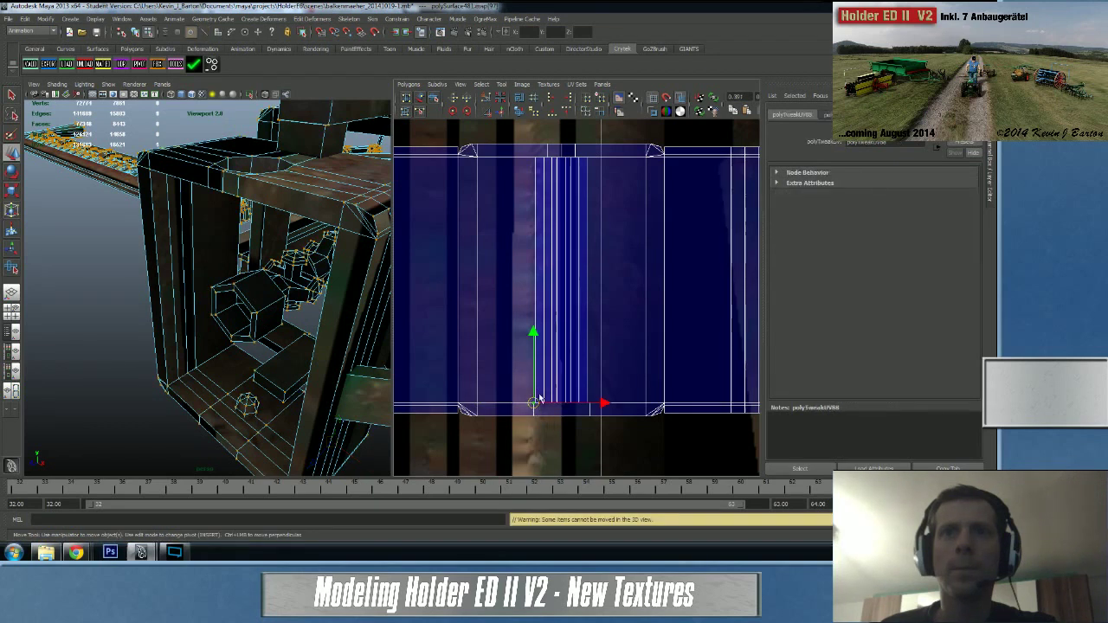
click(533, 398)
click(536, 404)
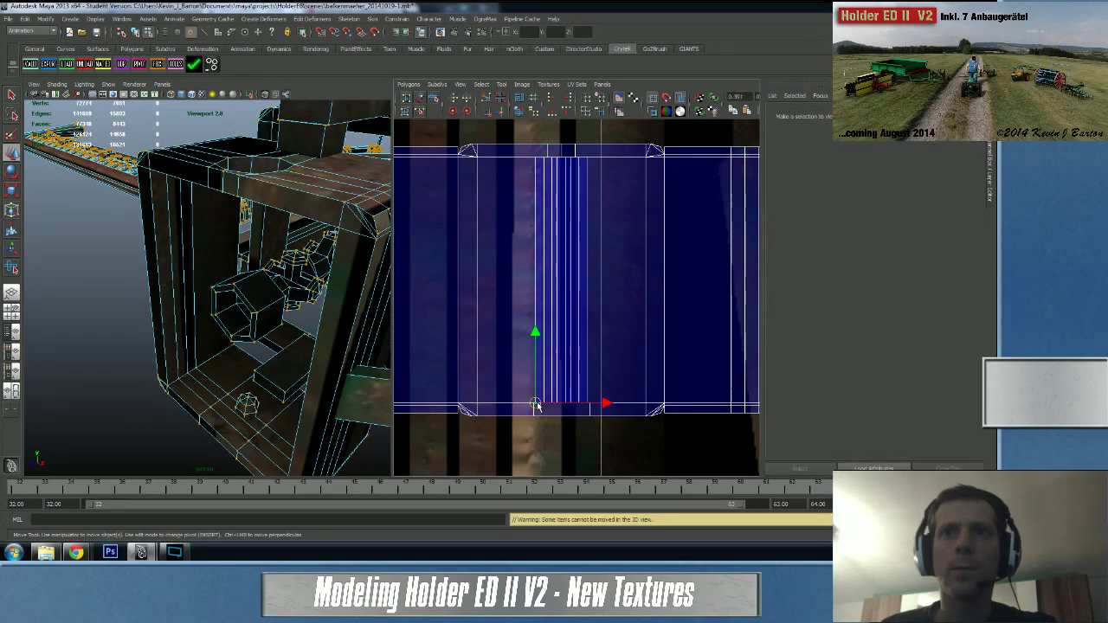
shift+click(537, 160)
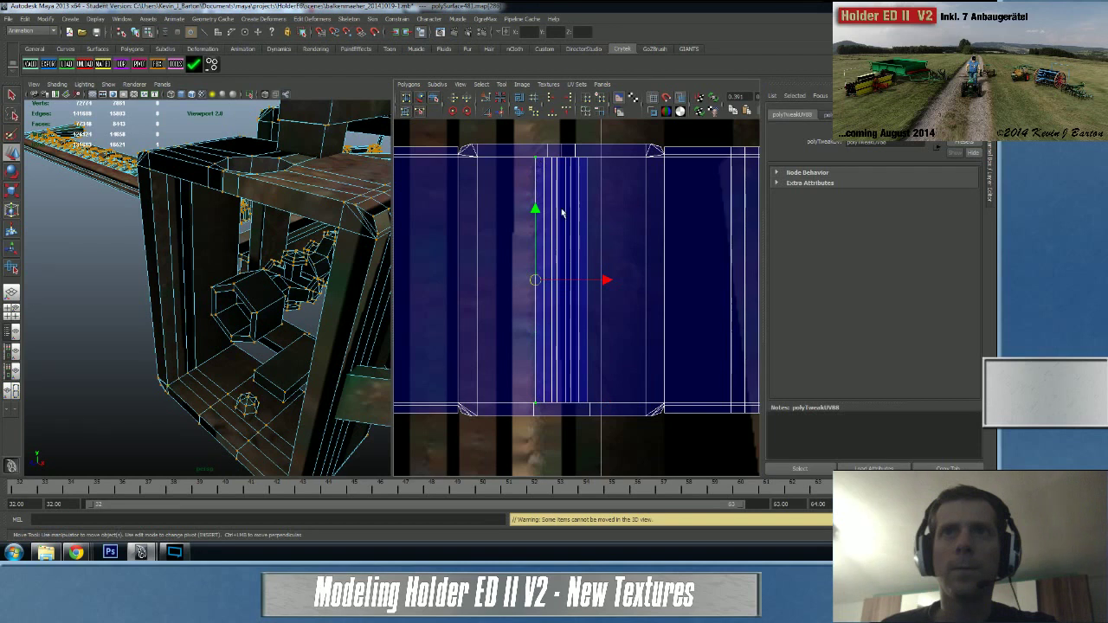
click(606, 282)
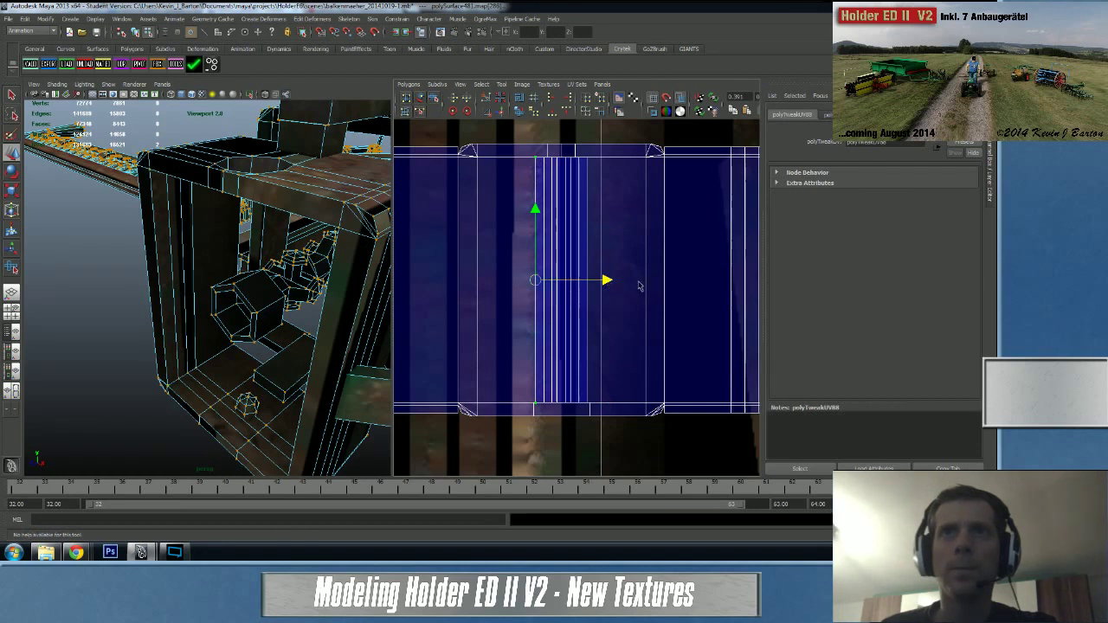
middle_drag(643, 285, 603, 291)
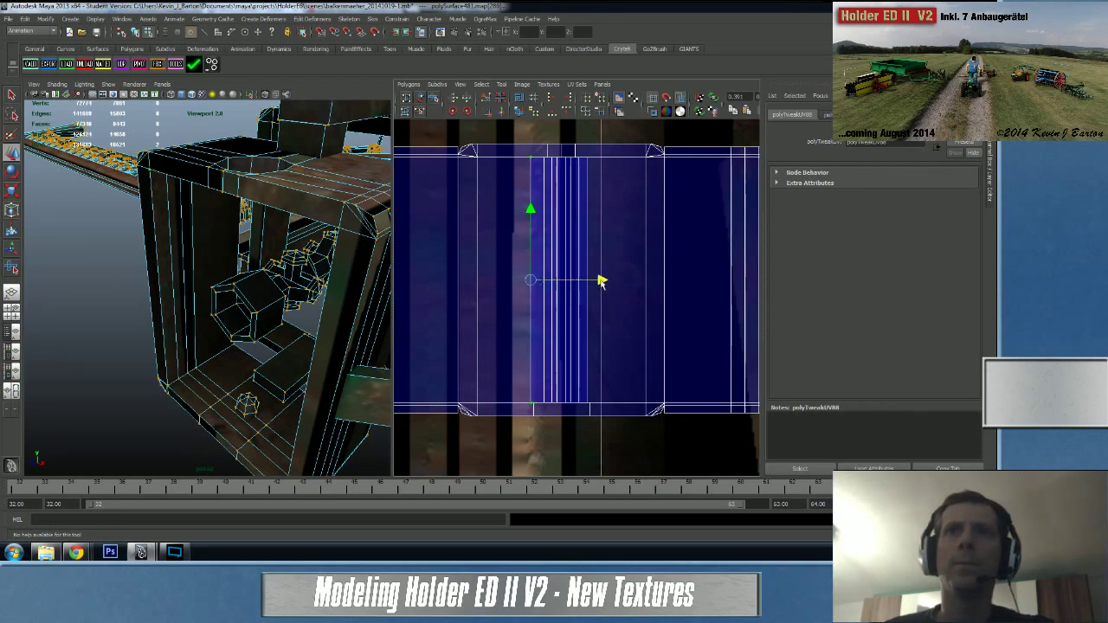
- Unfold and relax all UVs of the box shell's narrow strips with the Smooth UV Tool
drag(505, 154, 616, 413)
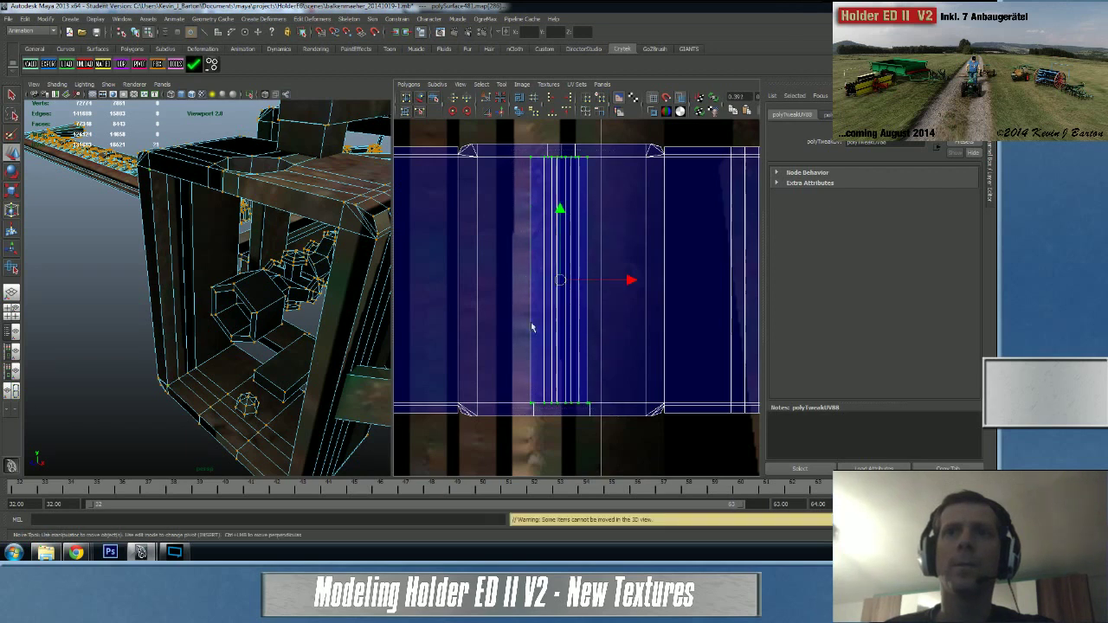
click(432, 97)
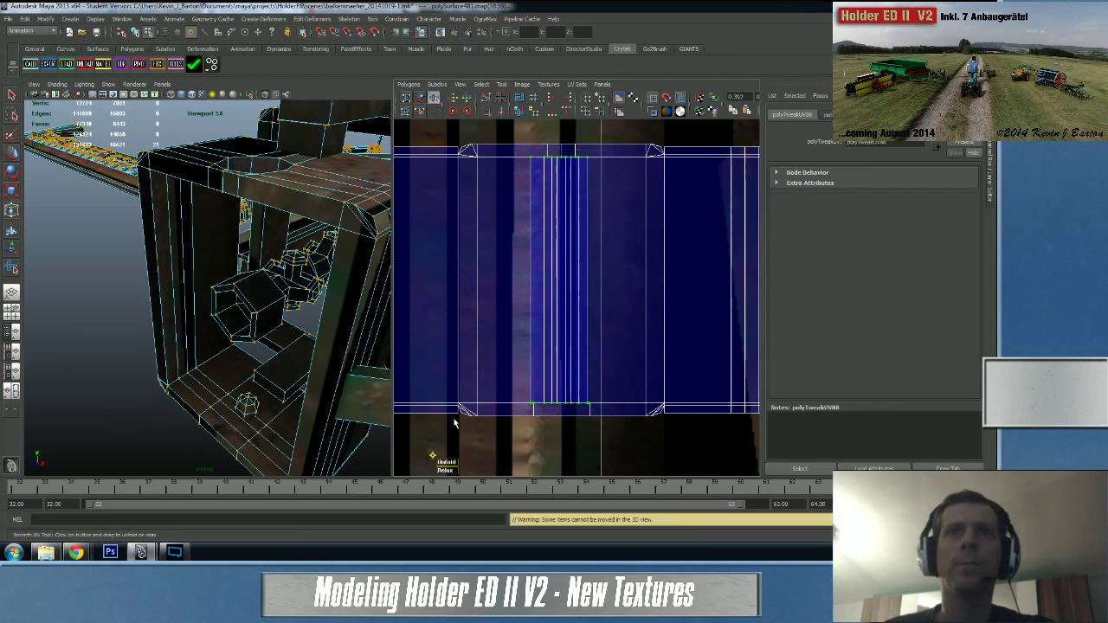
drag(445, 462, 590, 464)
drag(785, 453, 785, 452)
drag(449, 463, 801, 455)
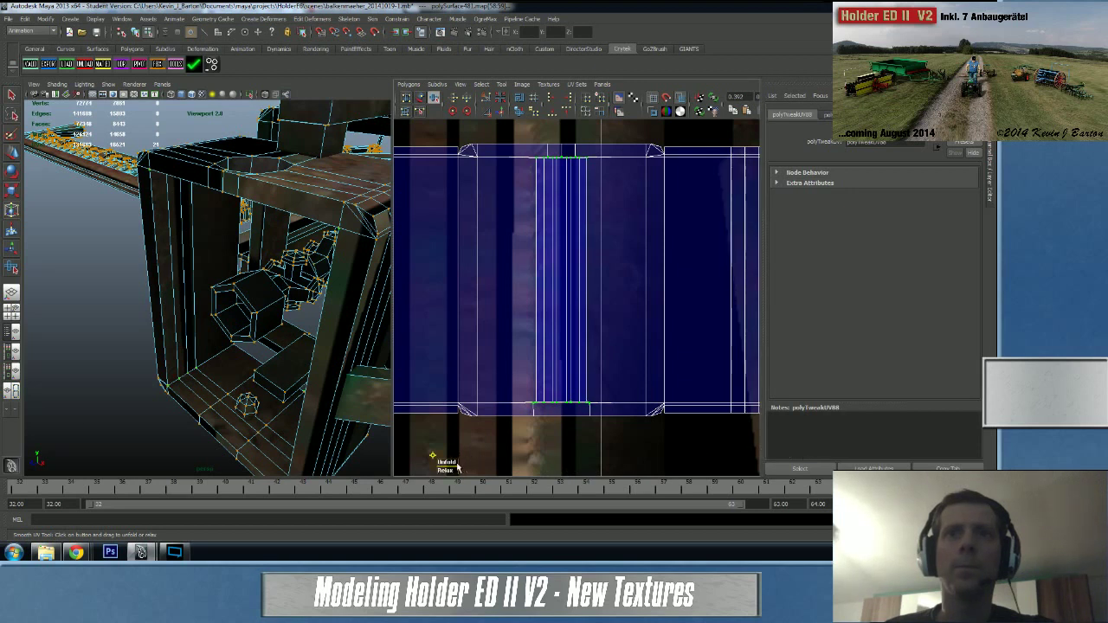
mouse_move(448, 470)
mouse_down()
mouse_move(568, 465)
mouse_move(463, 464)
mouse_up()
drag(463, 466, 453, 465)
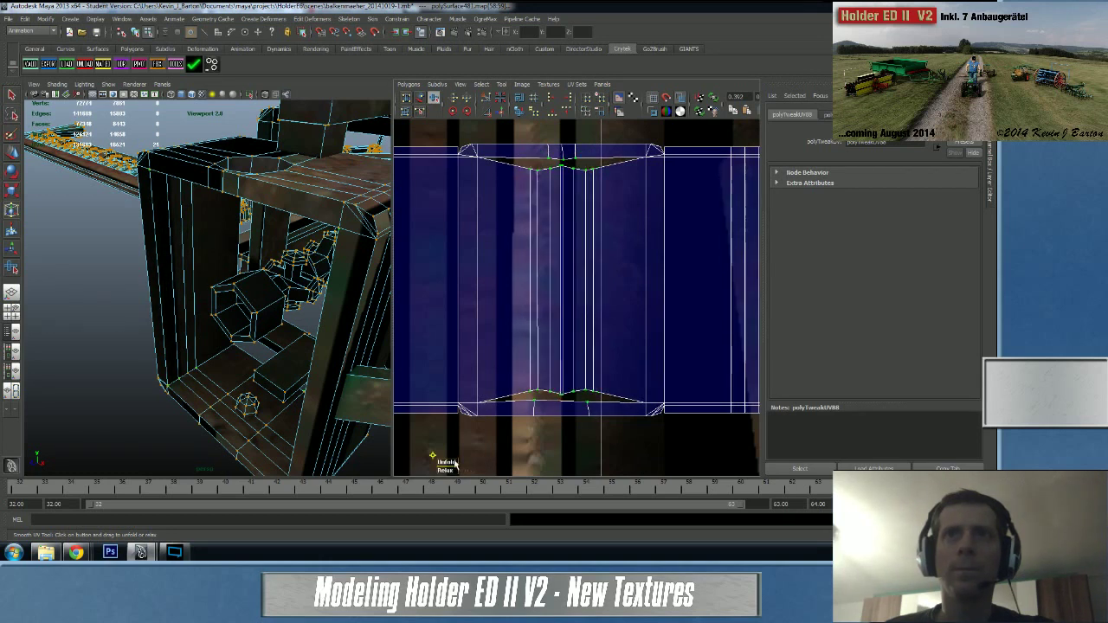
- Select the border edge beside the gap above the narrow strips and bring the adjoining box shell sections into view
mouse_move(514, 171)
right_down()
mouse_move(517, 154)
mouse_move(507, 170)
right_up()
click(515, 170)
key(w)
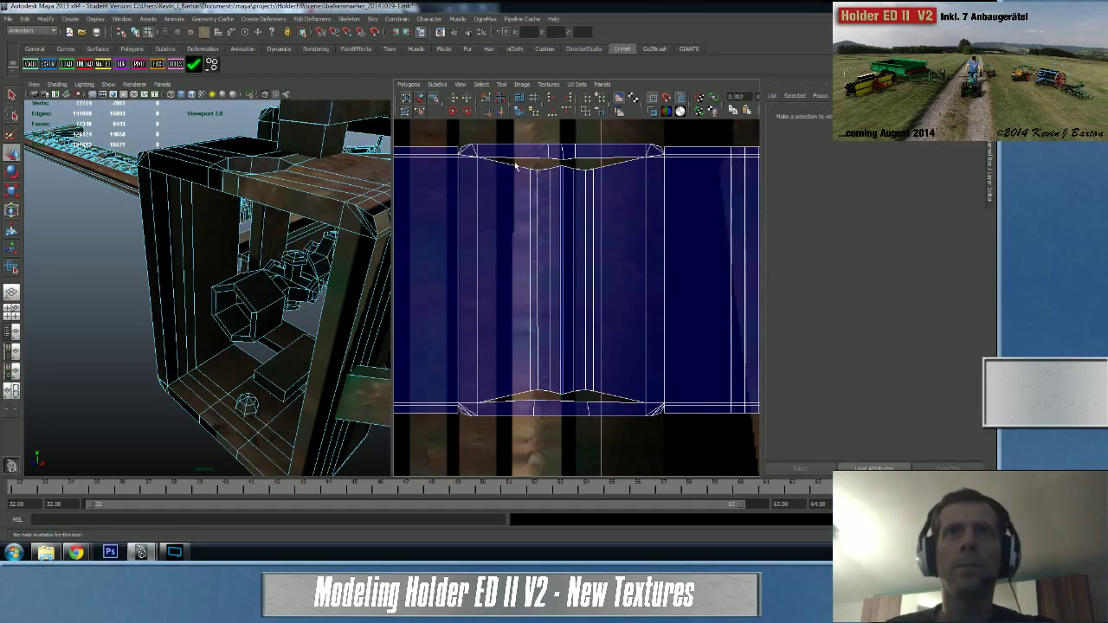
click(513, 170)
alt+right_drag(606, 258, 475, 305)
alt+middle_drag(554, 297, 439, 277)
scroll(524, 252, up, 4)
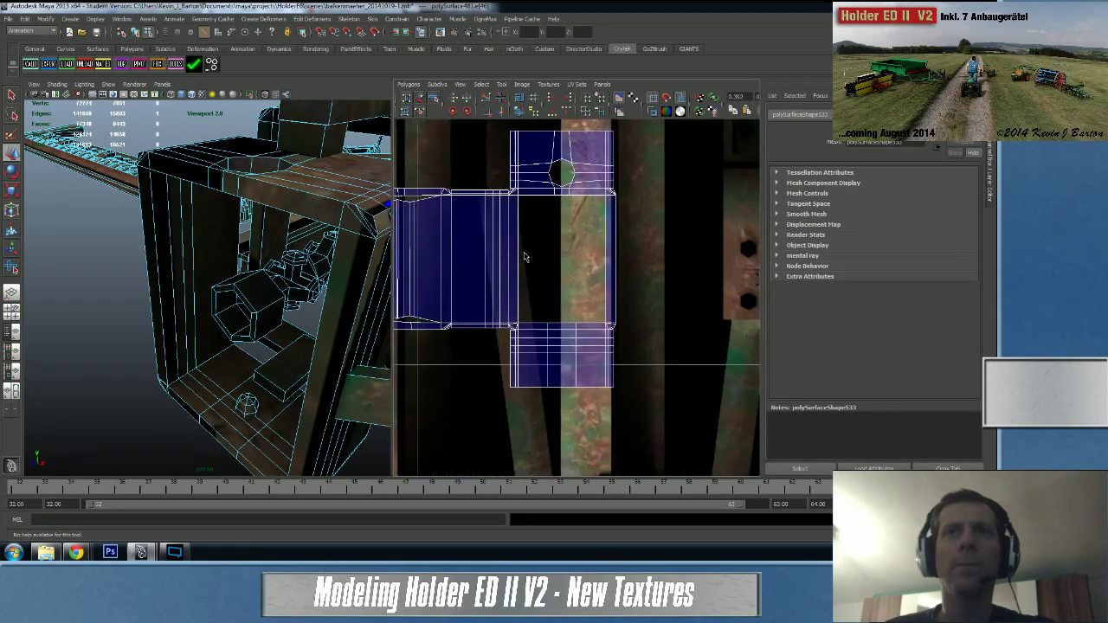
mouse_move(76, 552)
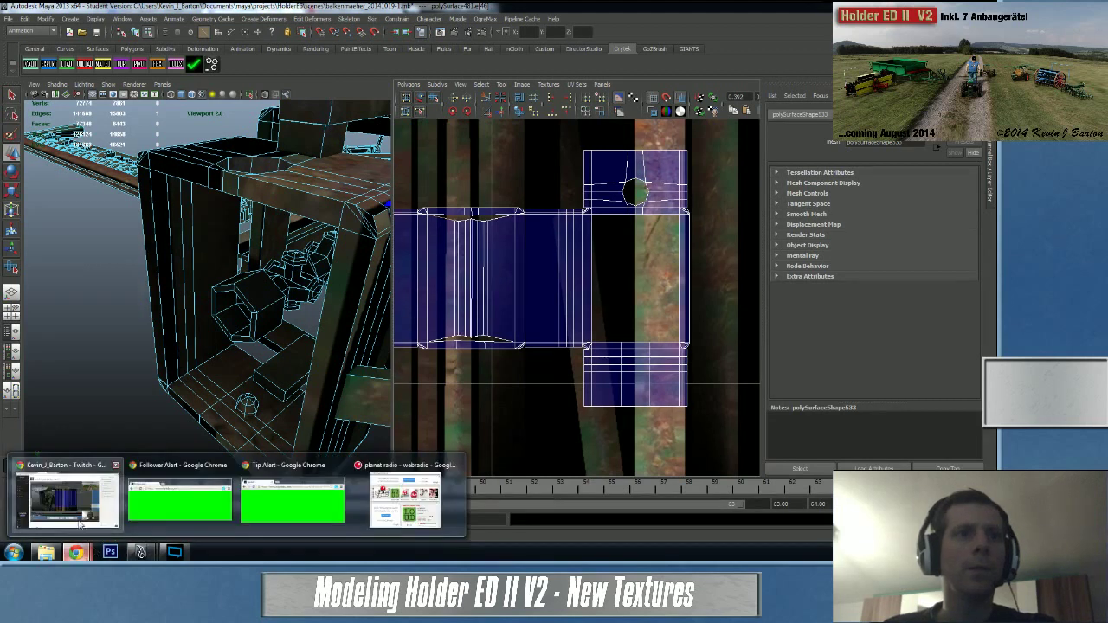
mouse_move(82, 519)
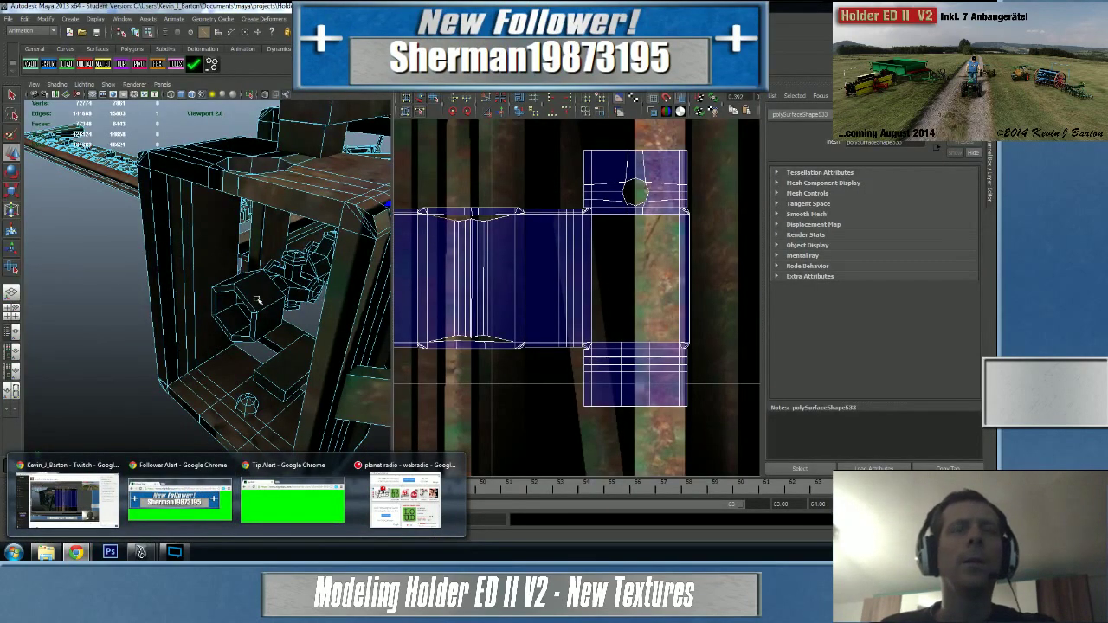
- Switch the mower to object selection, examine it from several angles, and deselect it to view the textured model
scroll(269, 312, down, 10)
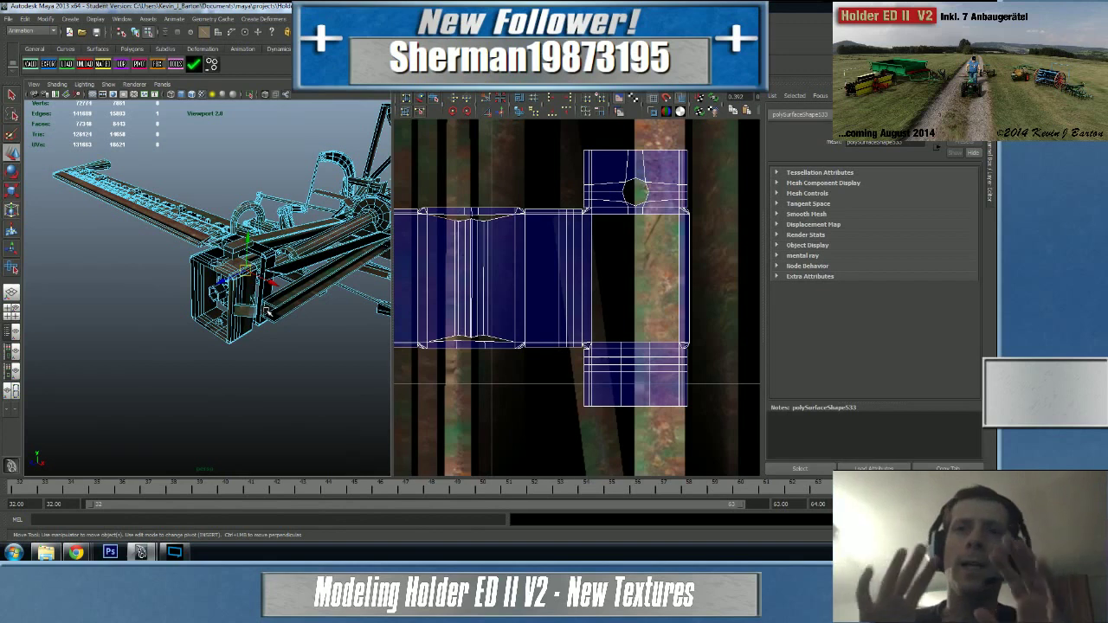
right_drag(317, 261, 345, 251)
click(334, 227)
mouse_move(334, 227)
alt+mouse_down()
mouse_move(277, 234)
mouse_move(290, 220)
mouse_move(316, 226)
alt+mouse_up()
right_drag(268, 249, 222, 283)
scroll(227, 267, down, 1)
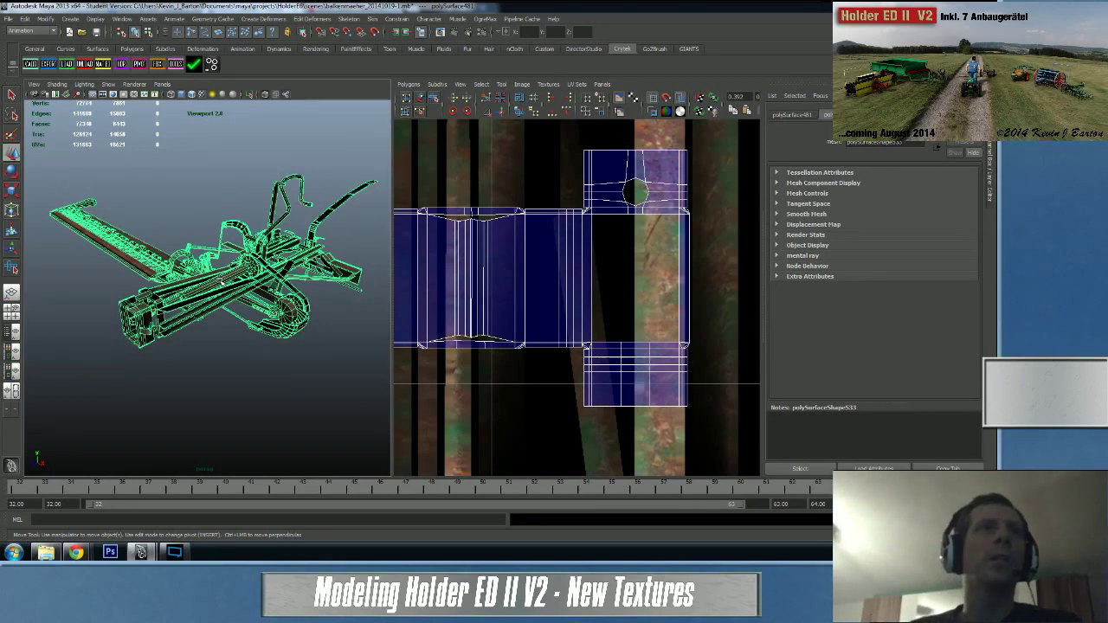
alt+drag(173, 294, 91, 272)
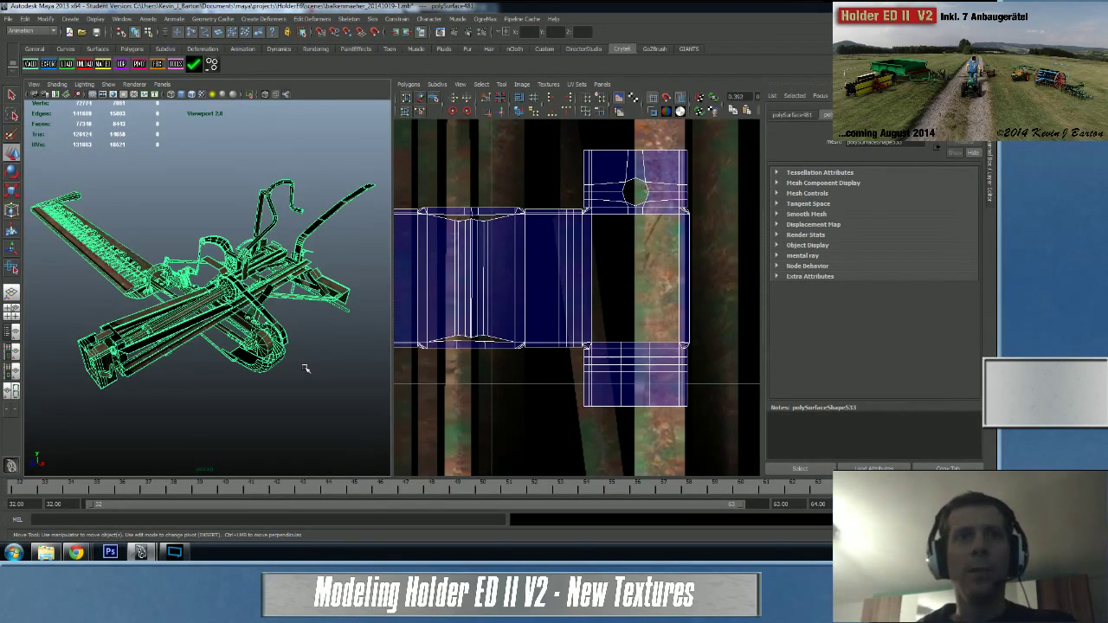
alt+drag(272, 383, 314, 374)
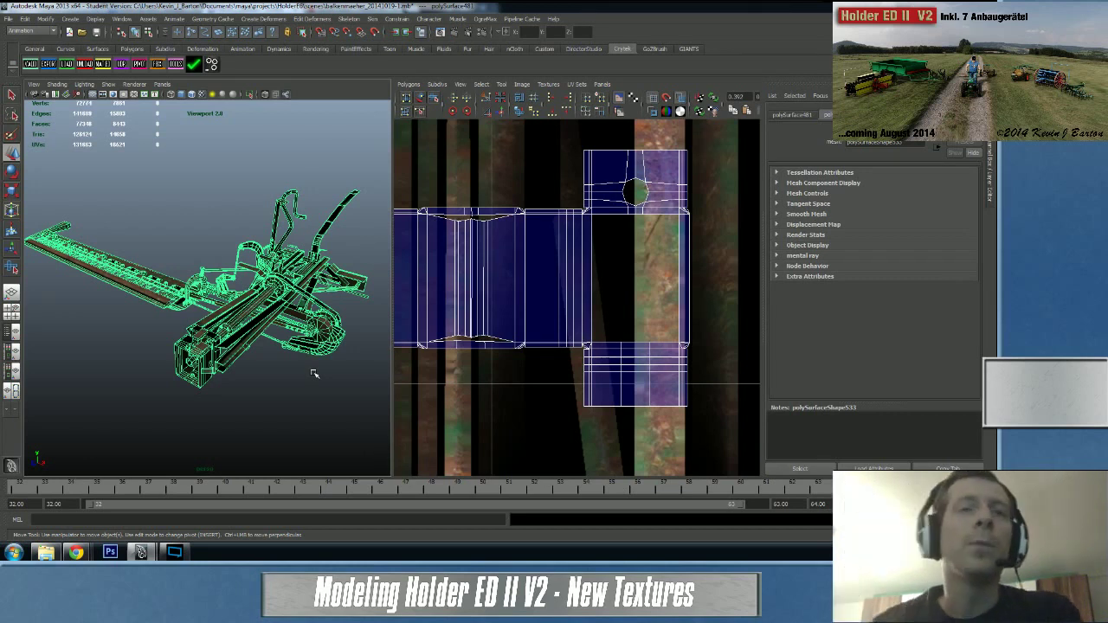
alt+drag(314, 374, 227, 330)
right_drag(204, 343, 220, 318)
click(168, 214)
alt+right_drag(224, 263, 141, 316)
mouse_move(142, 317)
alt+mouse_down()
mouse_move(82, 319)
mouse_move(127, 312)
alt+mouse_up()
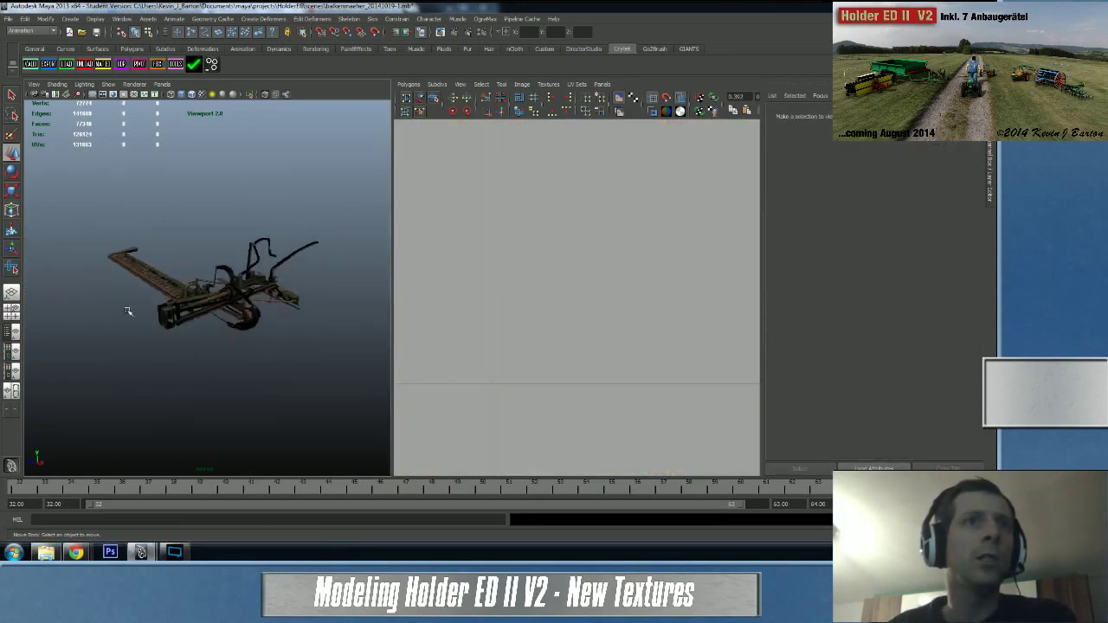
- Show the Outliner beside the perspective view and unhide the mower's two wheels and seat, maeher_rad_l, maeher_rad_r and maeher_sitz
click(13, 333)
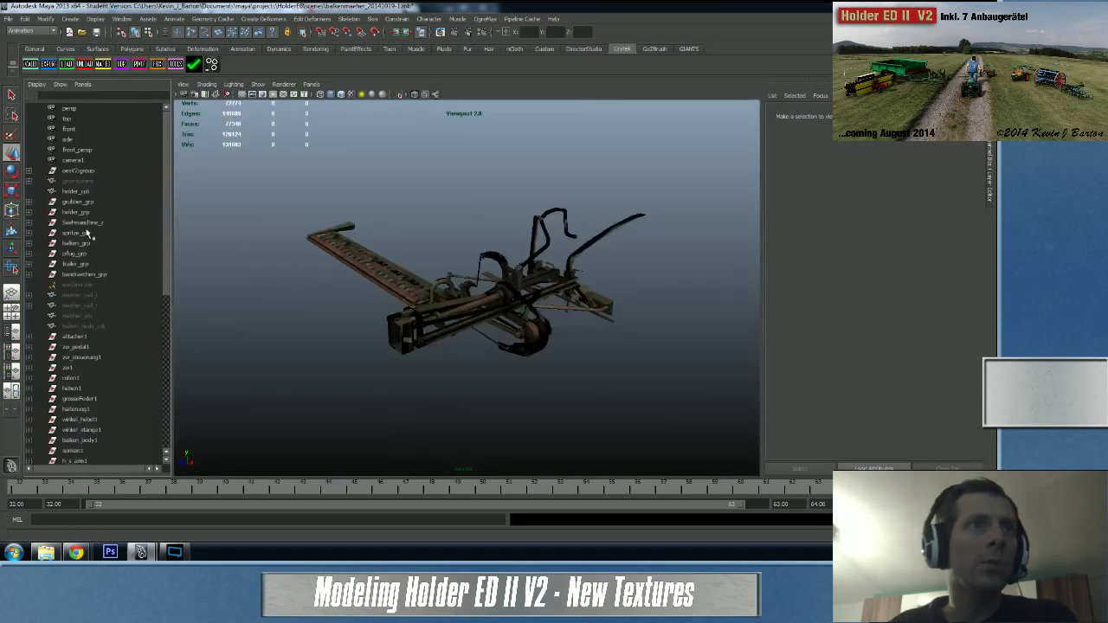
click(80, 295)
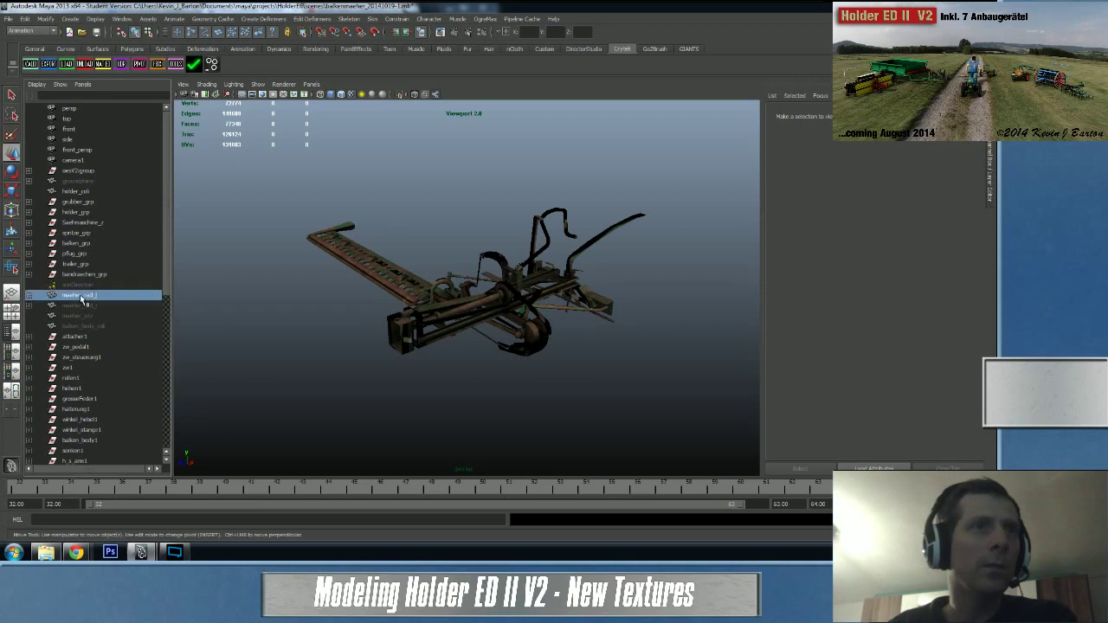
ctrl+click(84, 306)
ctrl+click(94, 317)
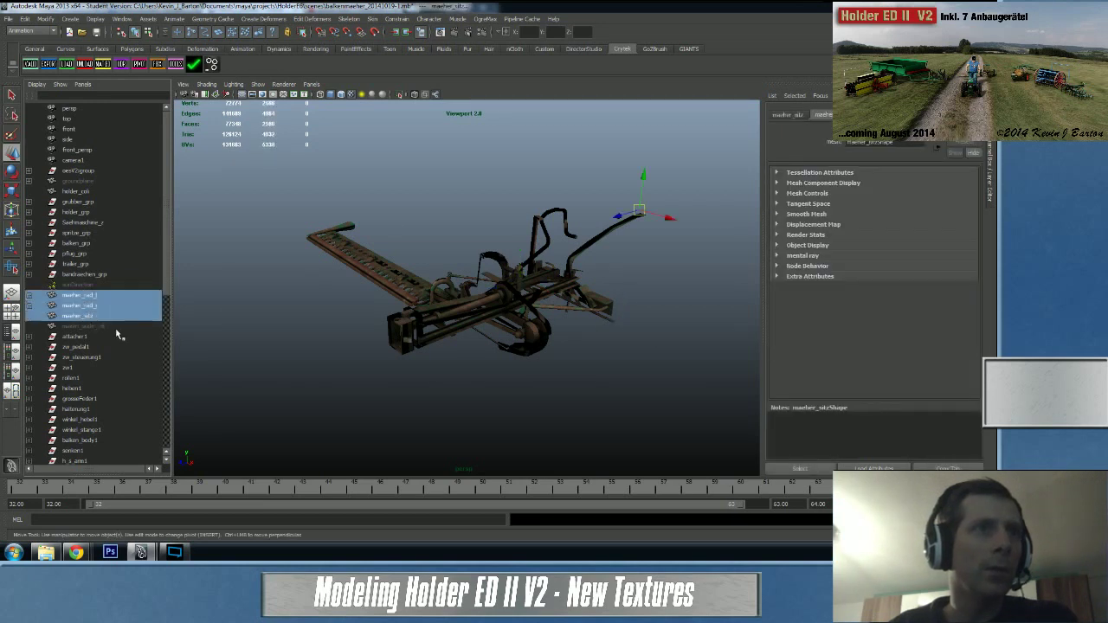
key(shift+h)
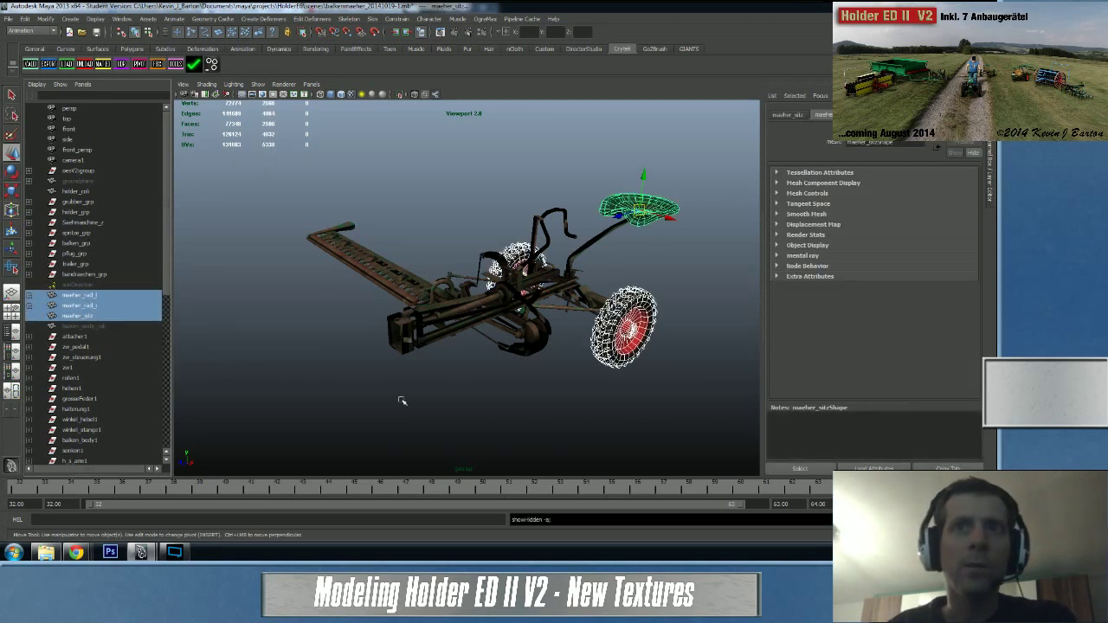
click(450, 387)
mouse_move(458, 386)
alt+mouse_down()
mouse_move(438, 386)
mouse_move(452, 387)
alt+mouse_up()
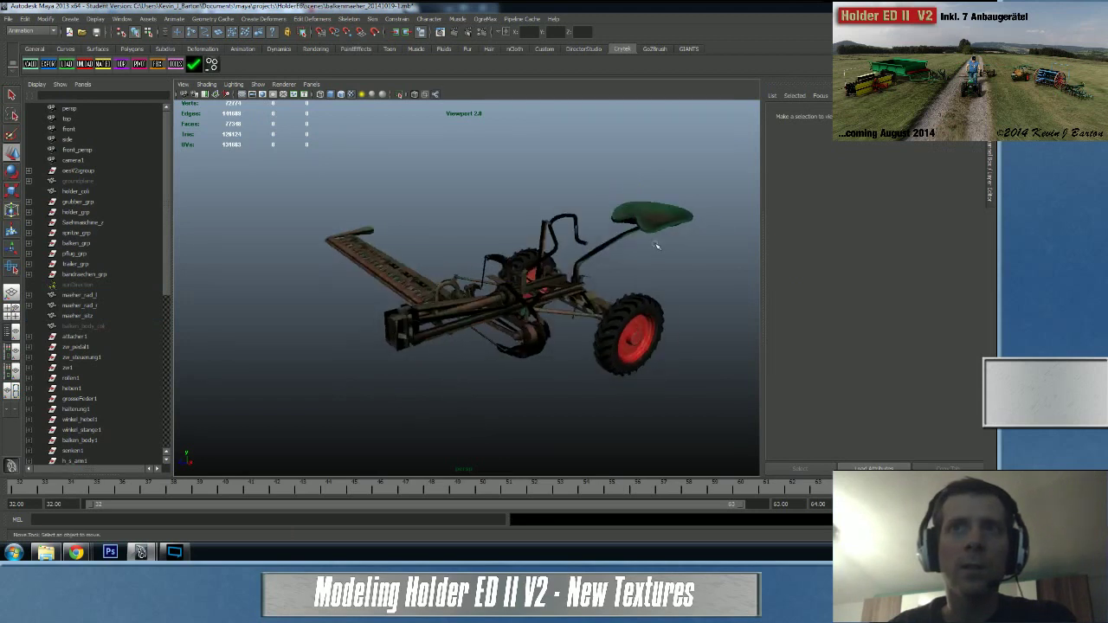
- Look through the contents of holder_grp in the Outliner
drag(163, 289, 194, 169)
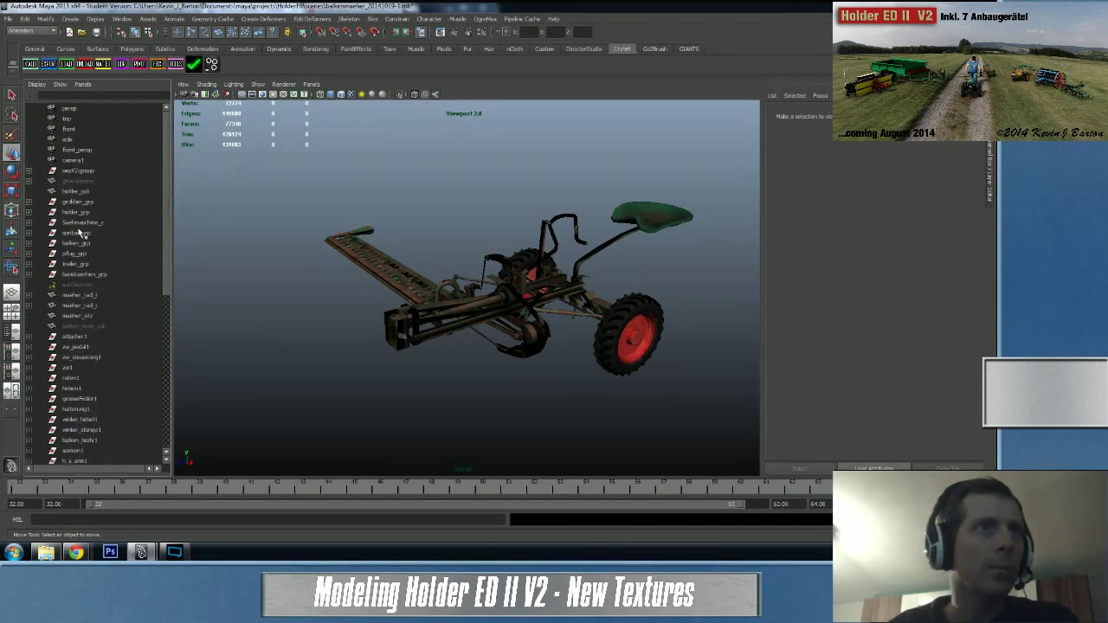
click(29, 212)
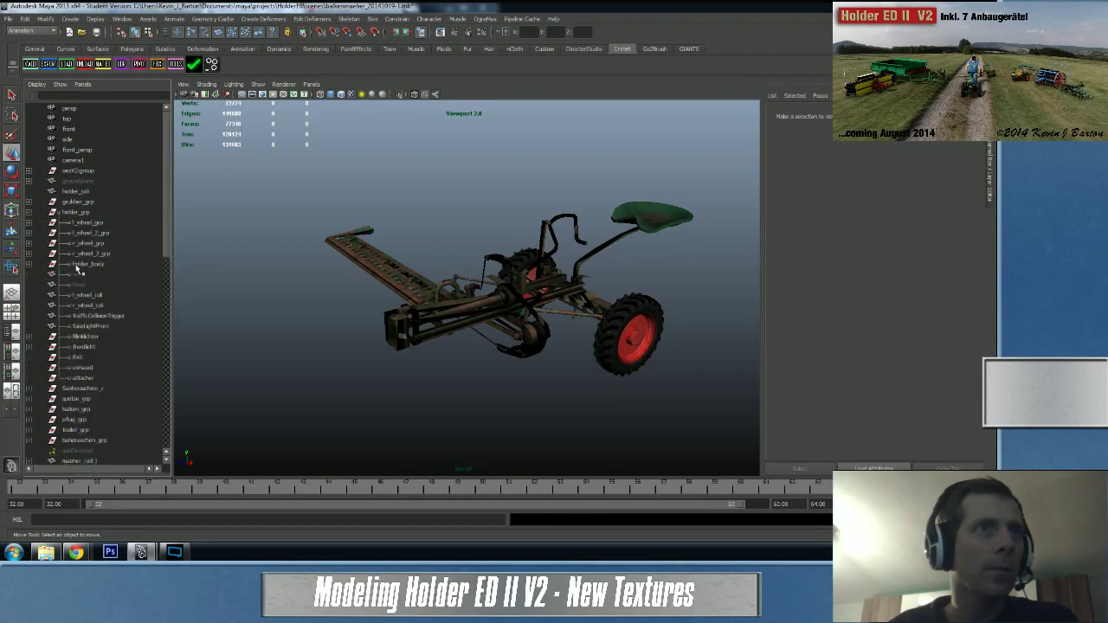
click(29, 213)
scroll(423, 344, down, 5)
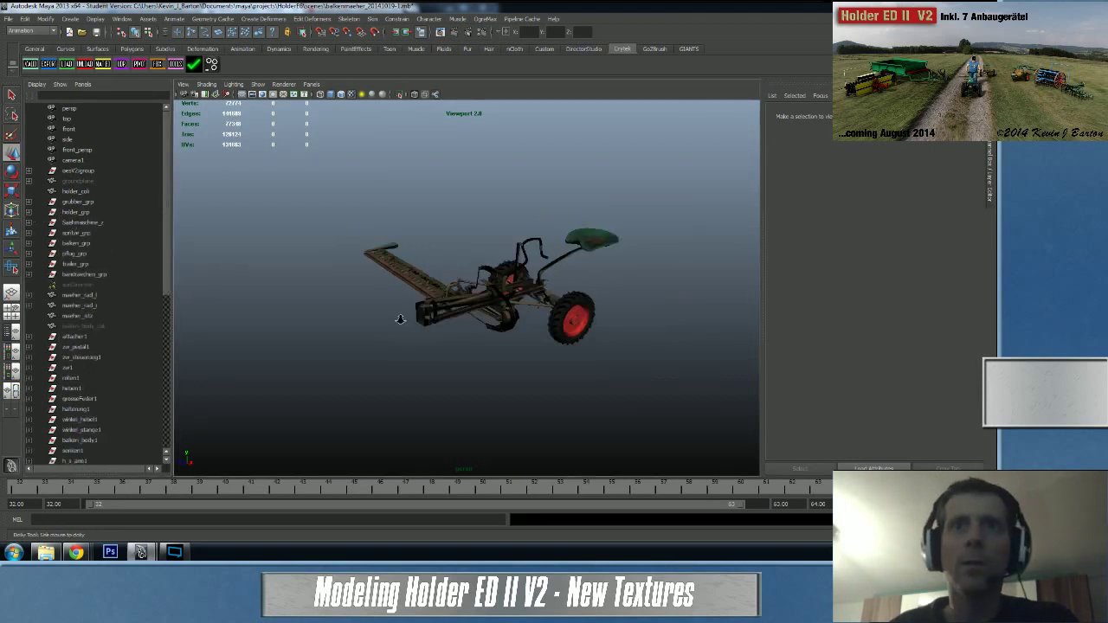
- Select all objects on the holder display layer and unhide them
click(991, 163)
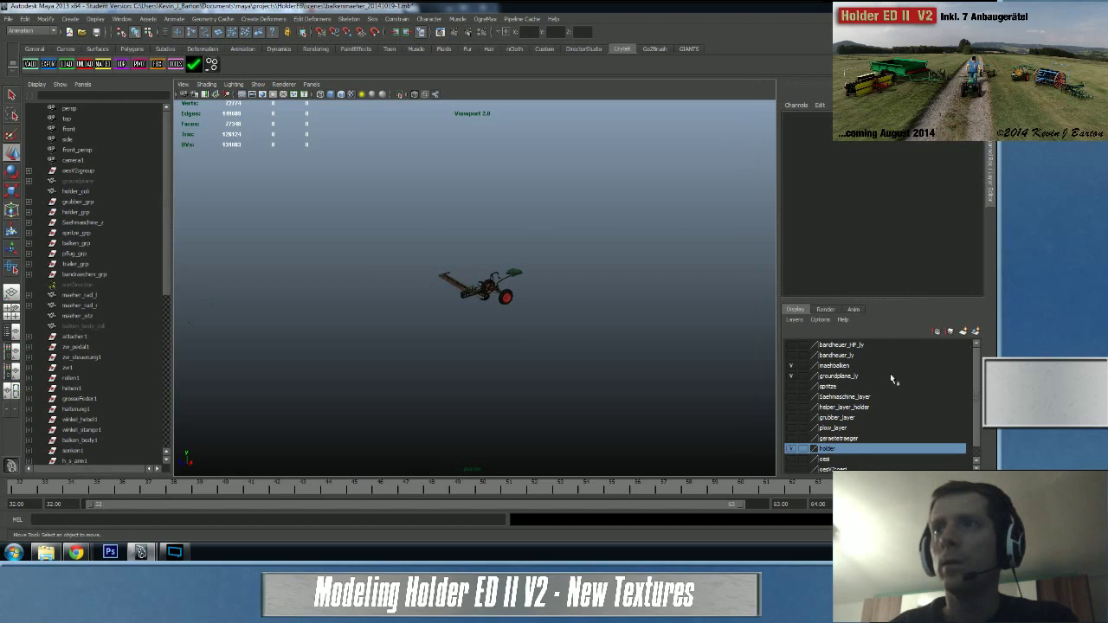
right_click(832, 451)
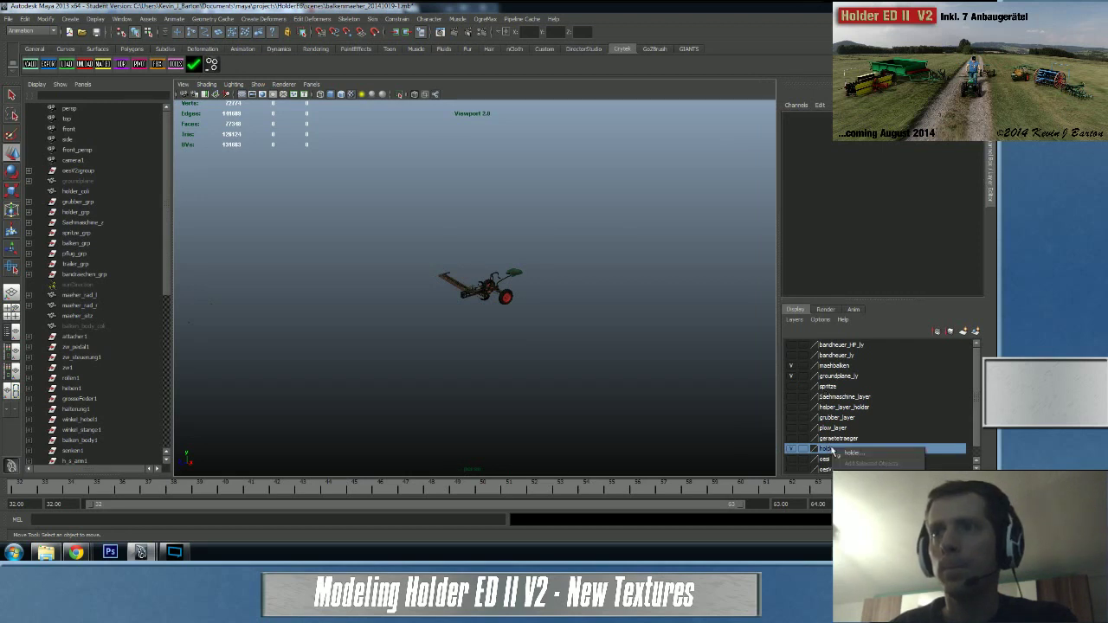
click(857, 484)
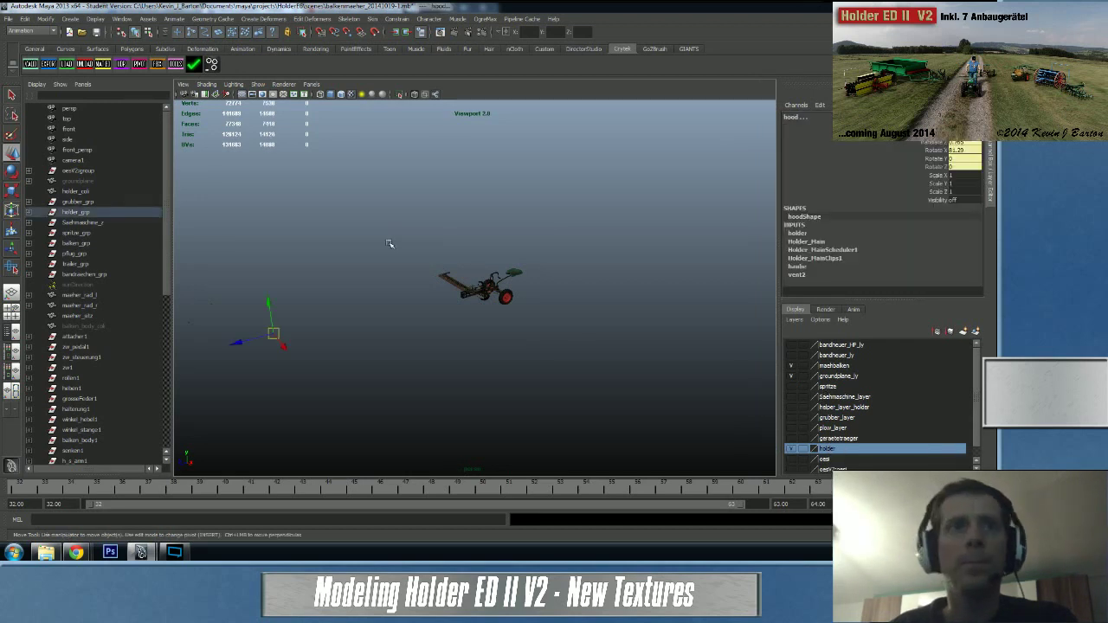
key(shift+h)
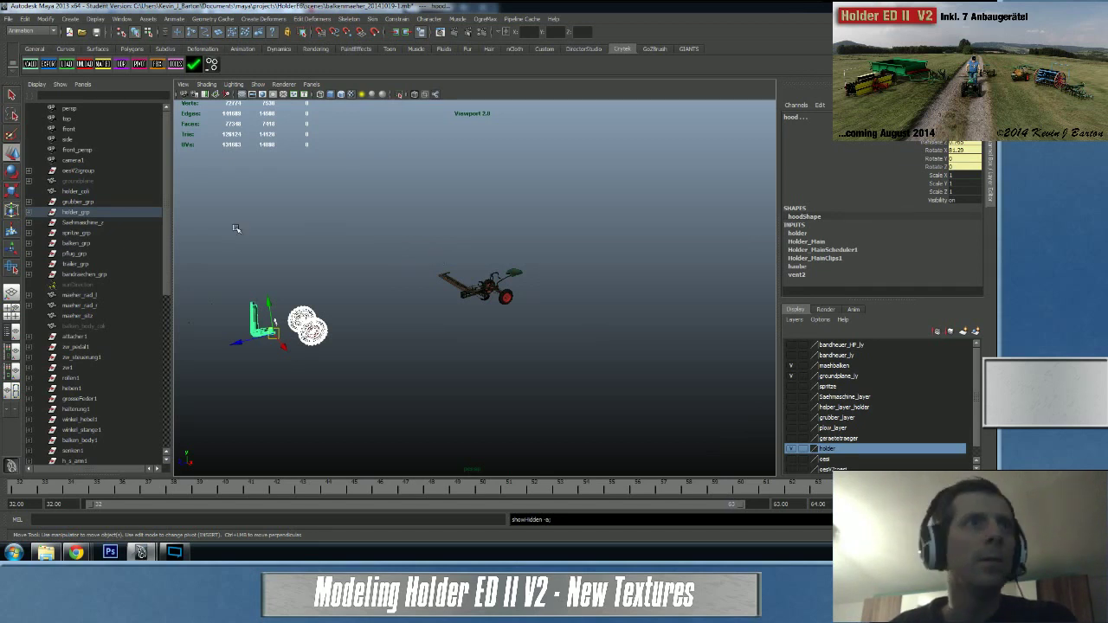
- Inspect the tractor's hood and wheels from a closer angle and select the l_wheel object
scroll(59, 234, down, 9)
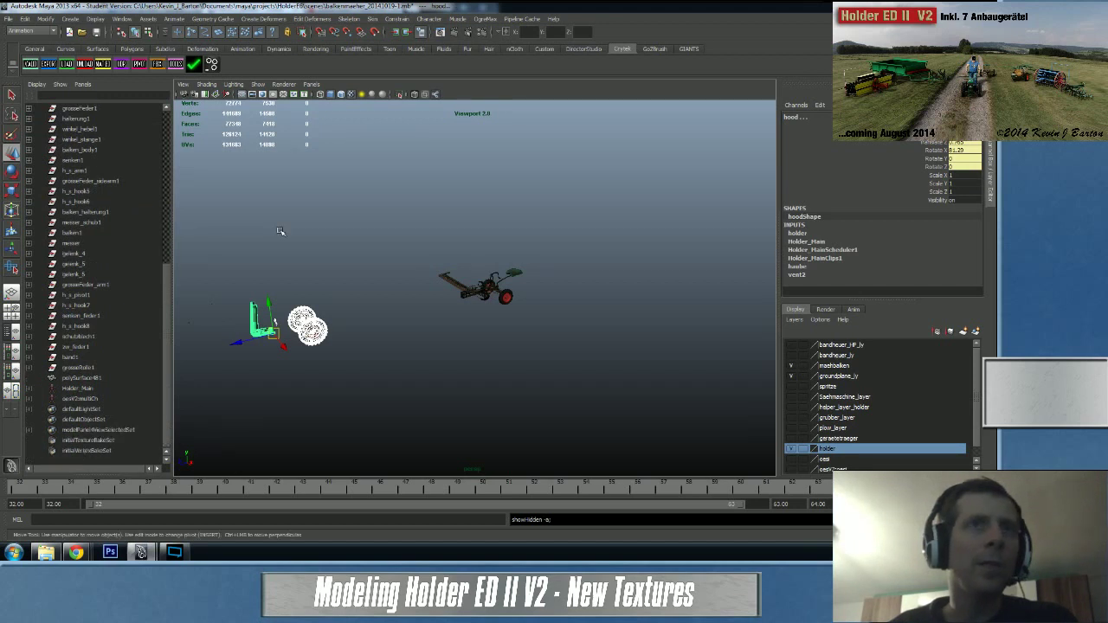
alt+drag(354, 268, 398, 302)
alt+right_drag(398, 301, 624, 306)
alt+middle_drag(623, 306, 521, 250)
alt+right_drag(521, 249, 492, 260)
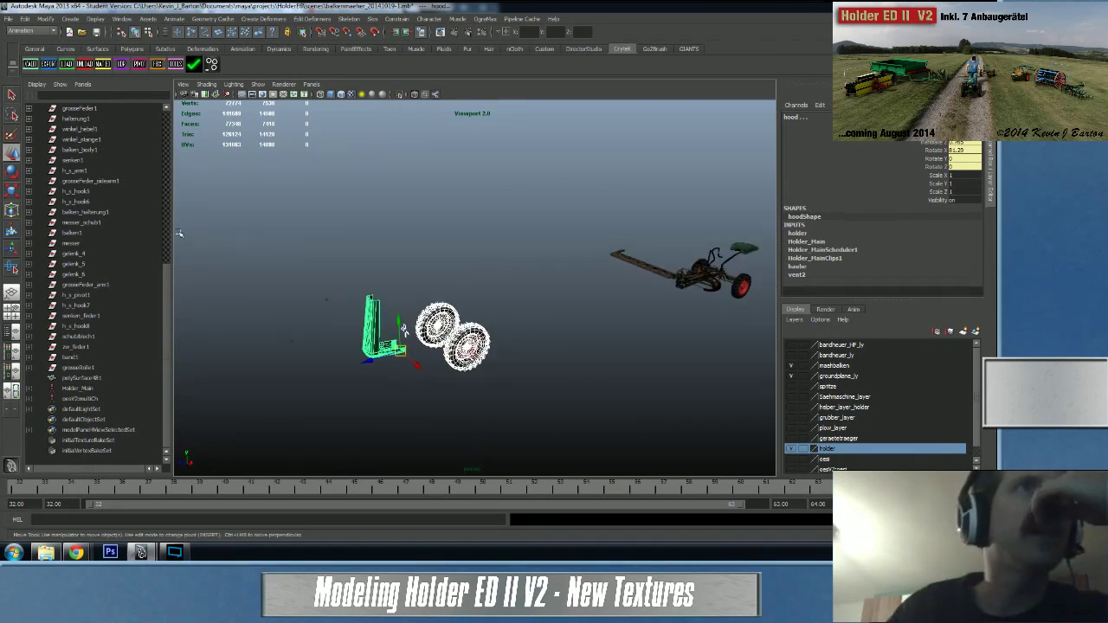
click(472, 348)
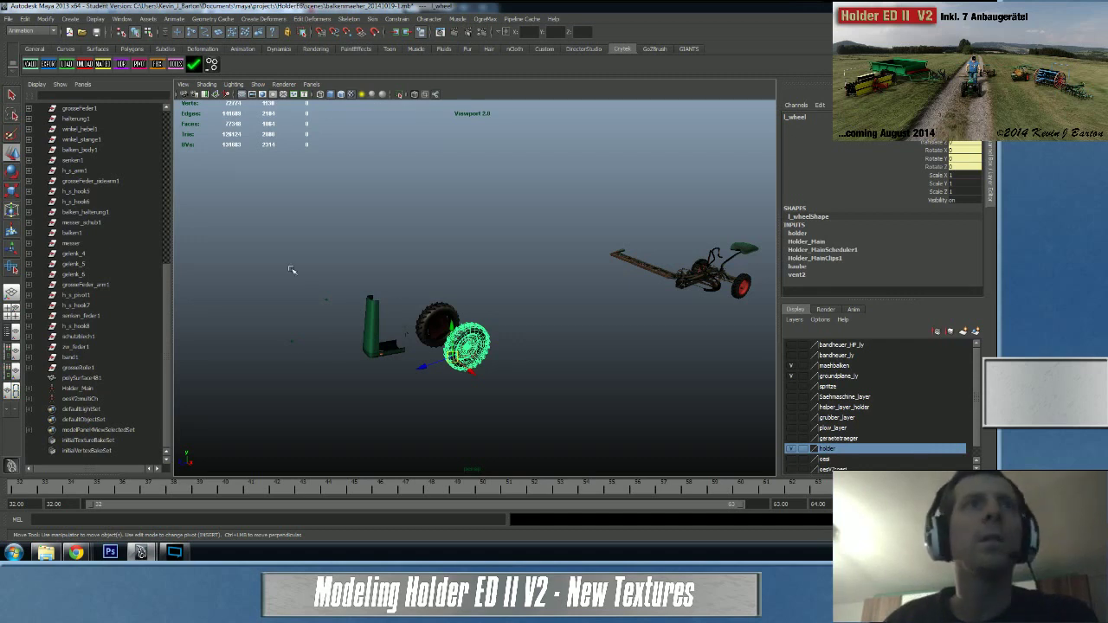
- Unhide holder_body and all its child parts, from hebel2 through zuendung
key(f)
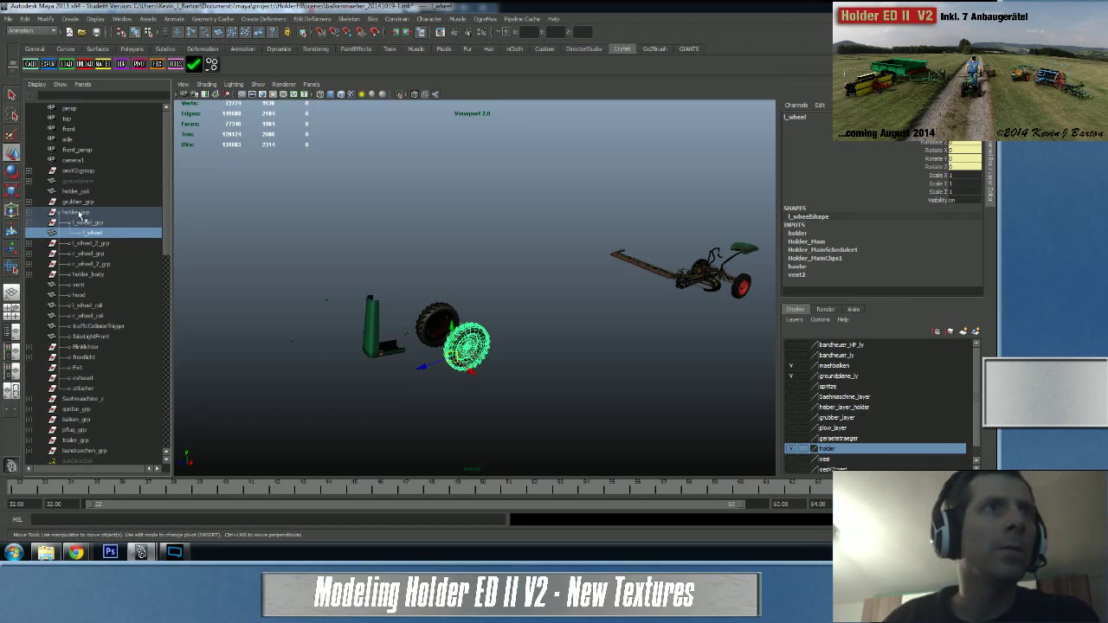
click(28, 274)
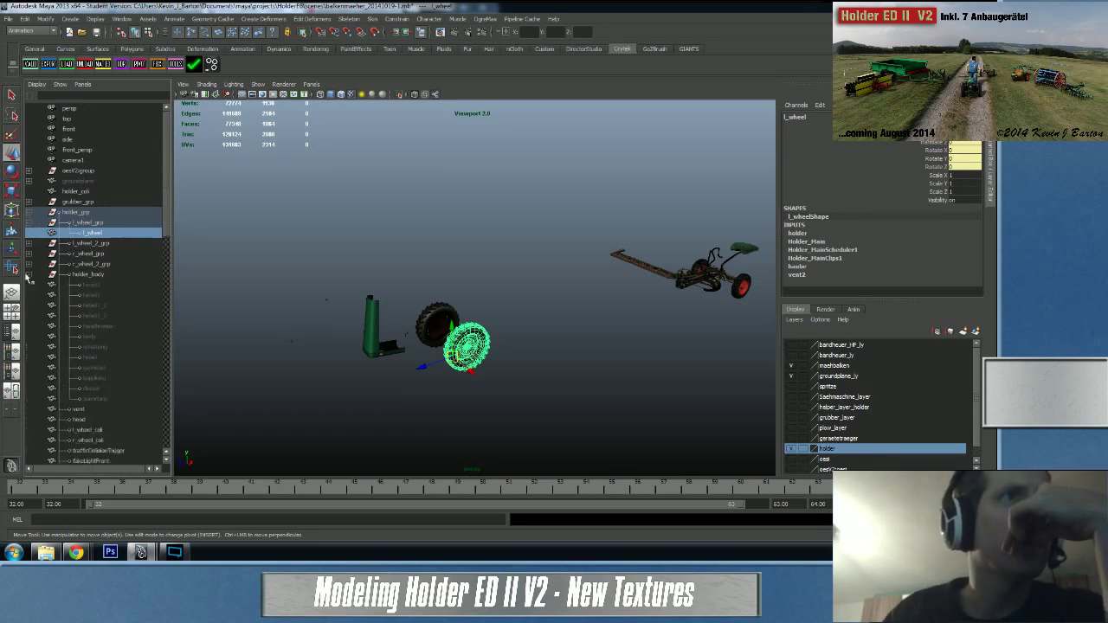
click(97, 277)
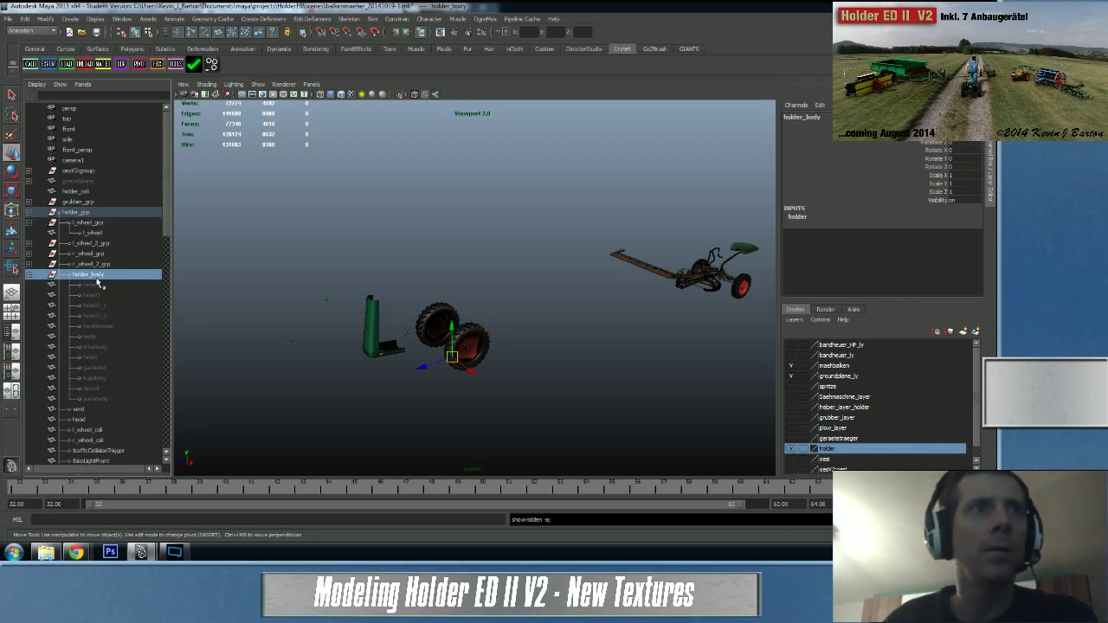
shift+click(100, 399)
key(shift+h)
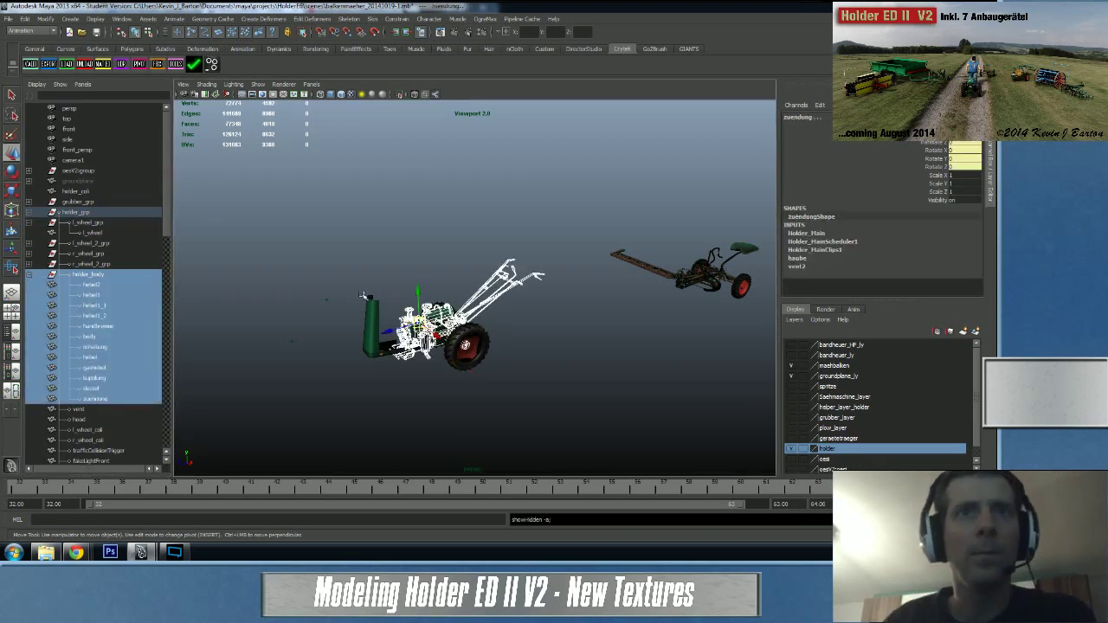
click(362, 296)
scroll(470, 303, up, 5)
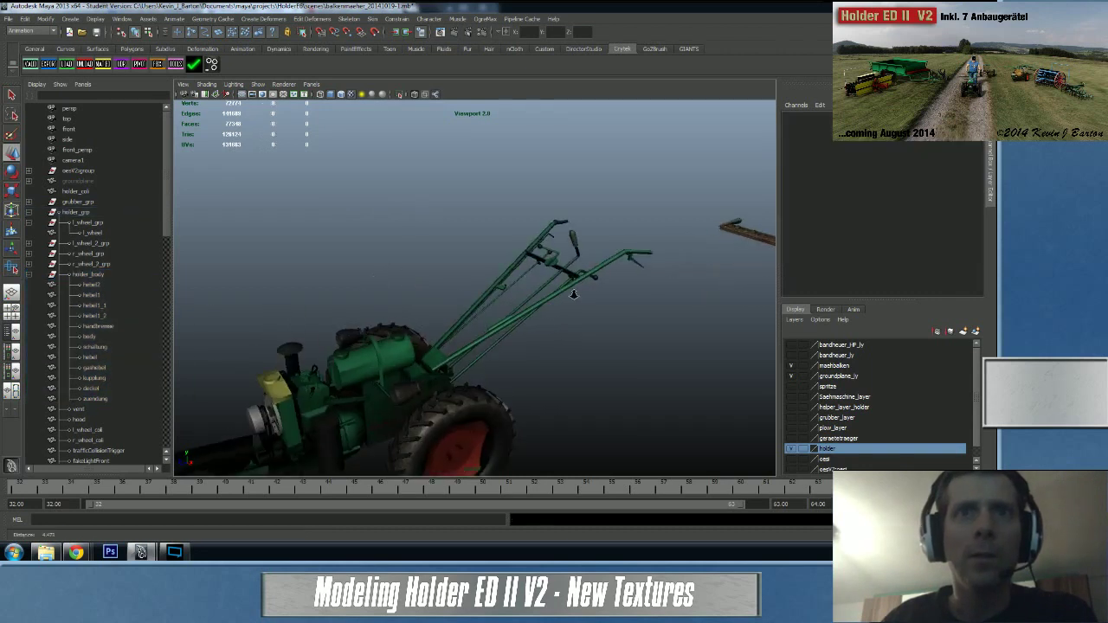
alt+drag(470, 303, 428, 305)
alt+middle_drag(428, 305, 434, 283)
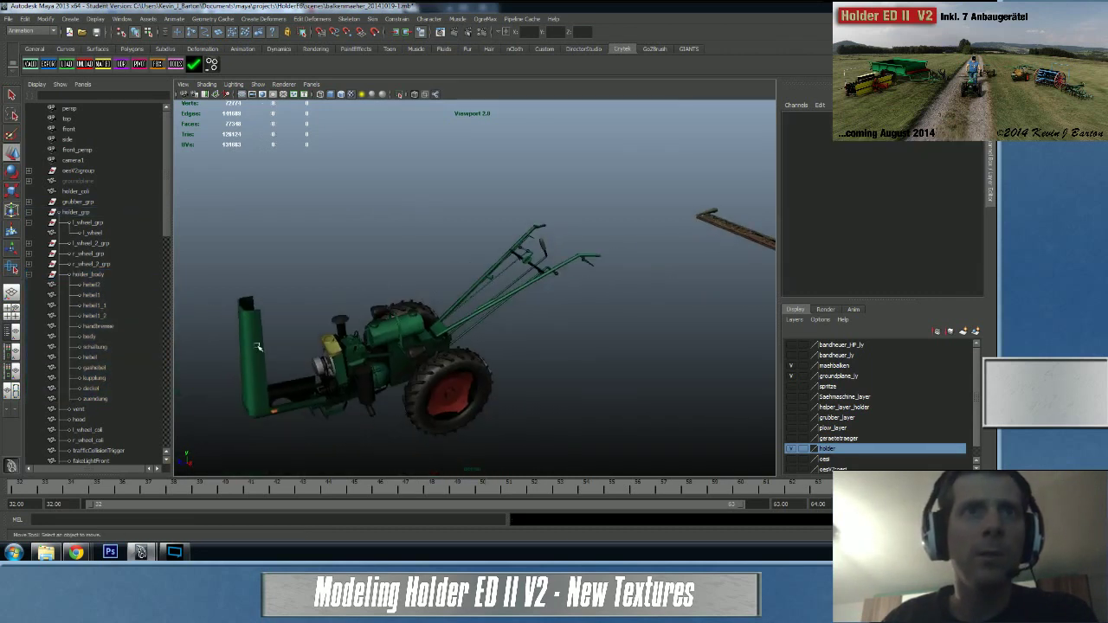
- Rotate the tractor's hood closed over the engine, set its Rotate X to 0 and deselect it
click(256, 348)
key(e)
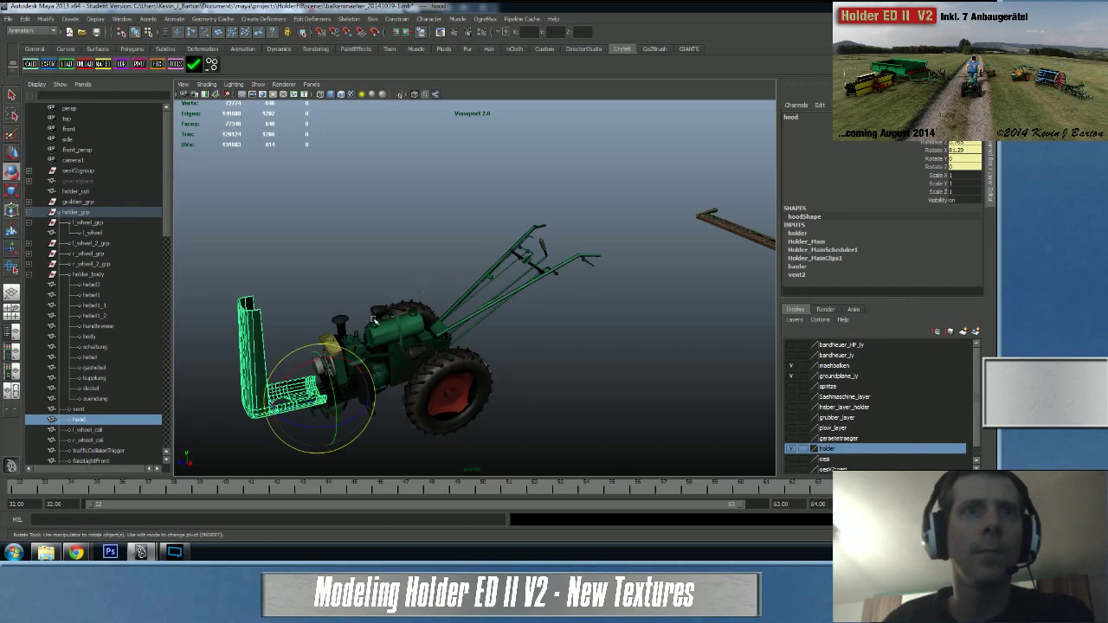
alt+drag(424, 284, 387, 271)
drag(339, 310, 431, 293)
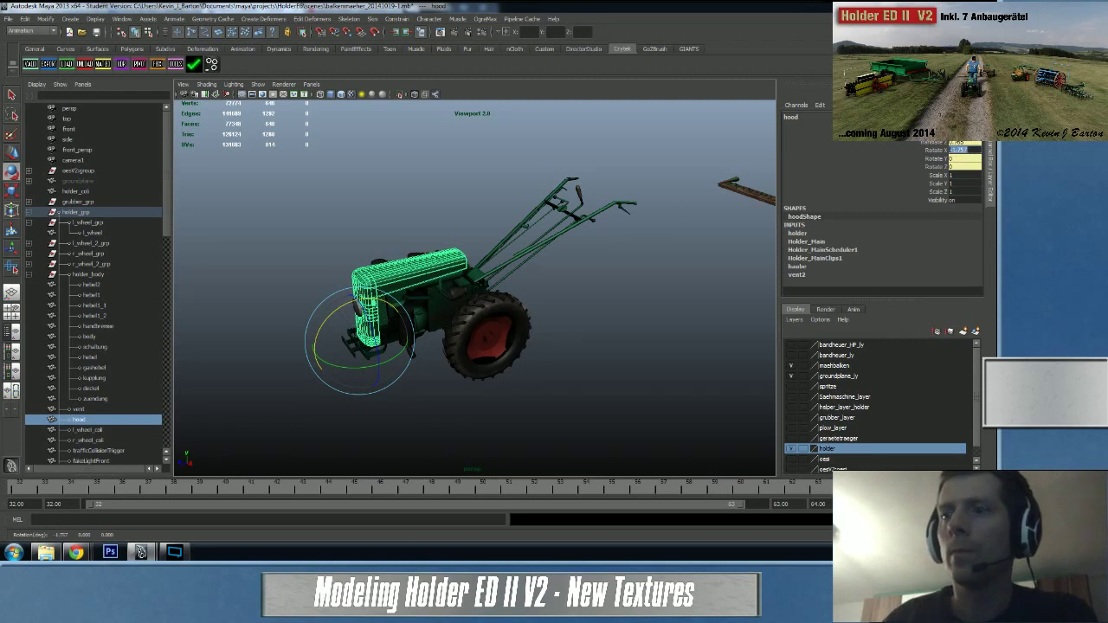
text(0)
key(Return)
click(357, 236)
alt+drag(301, 280, 386, 268)
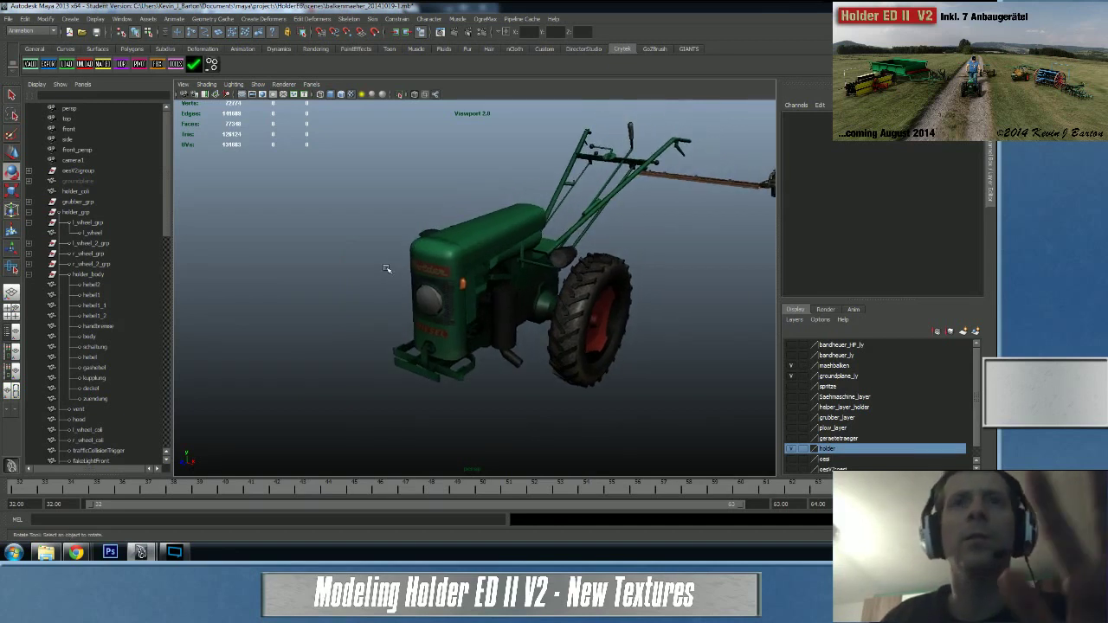
alt+drag(307, 271, 285, 286)
- Check the streaming software and the Twitch channel page in Chrome, and return to the tractor scene in Maya
click(175, 552)
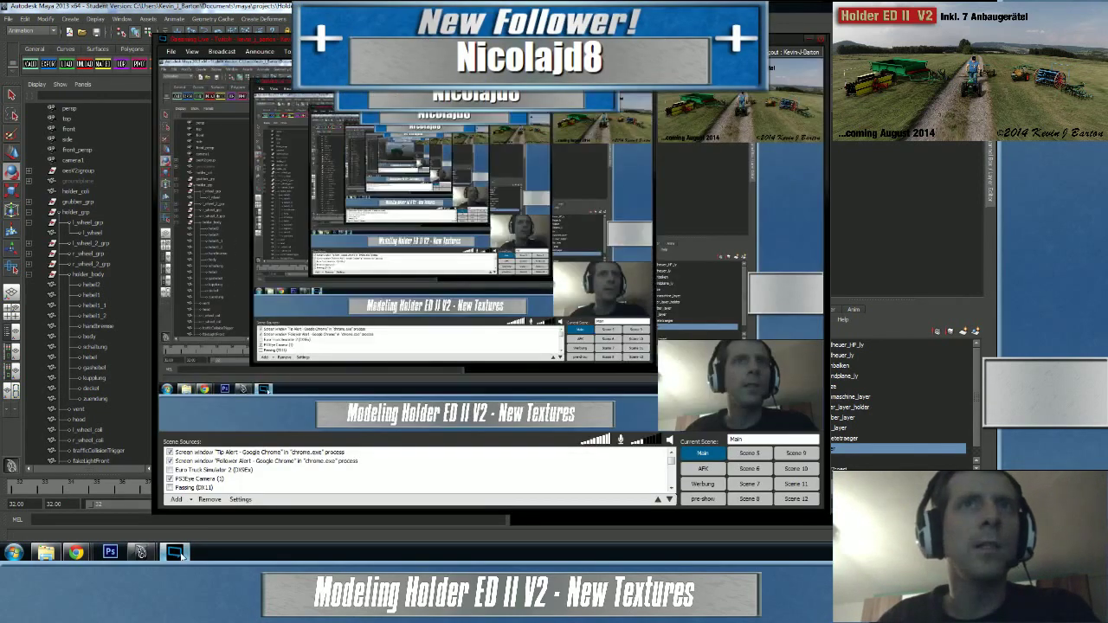
mouse_move(76, 553)
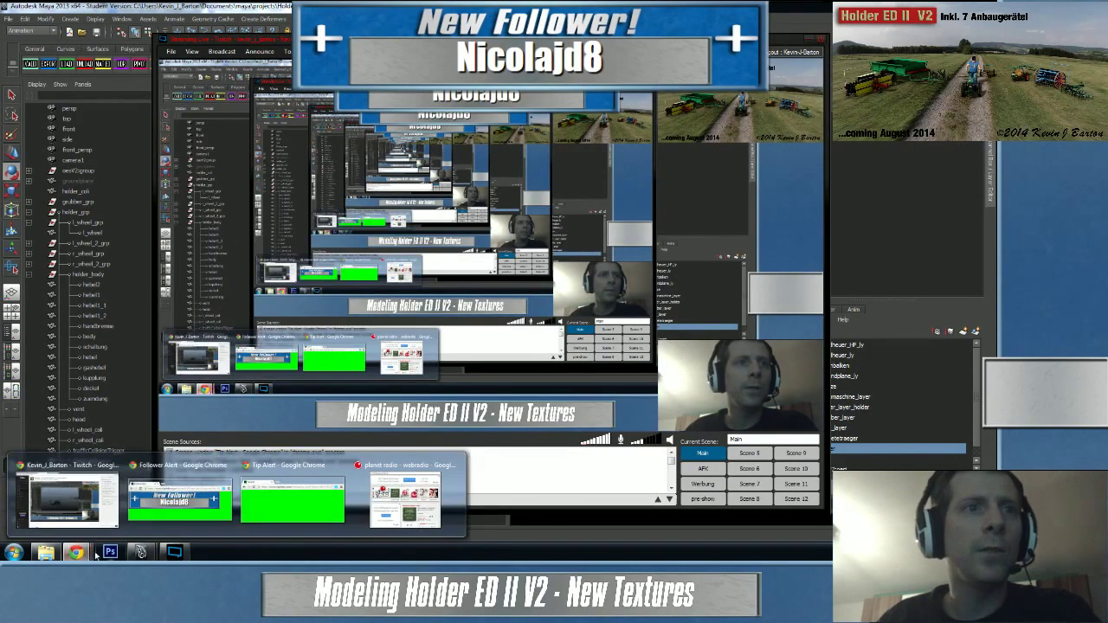
click(178, 502)
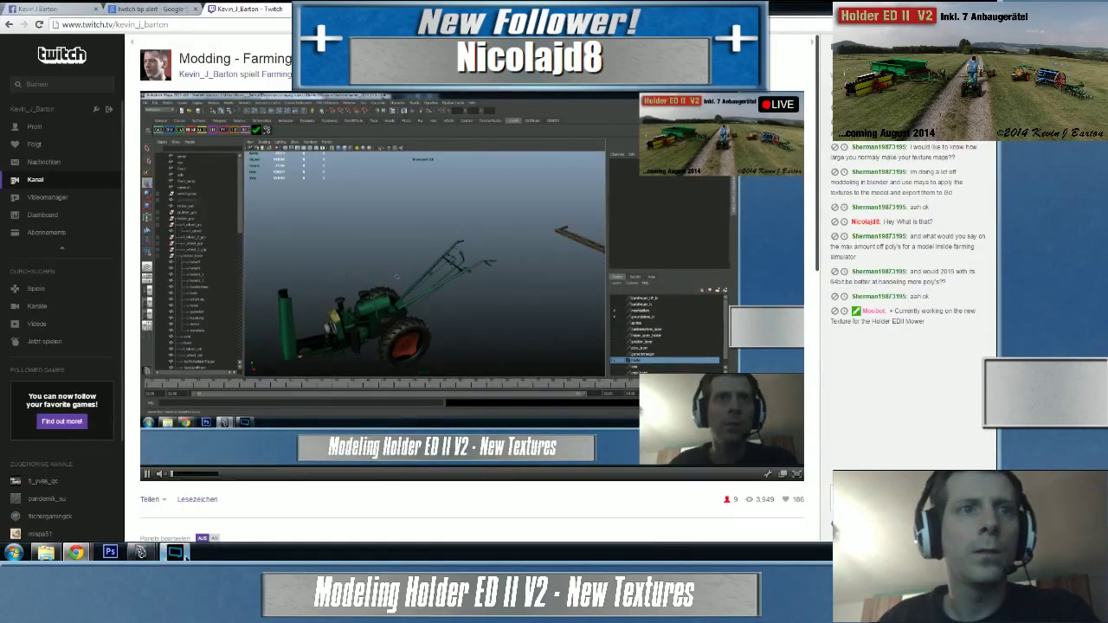
click(175, 552)
mouse_move(142, 552)
click(199, 498)
alt+drag(559, 255, 515, 268)
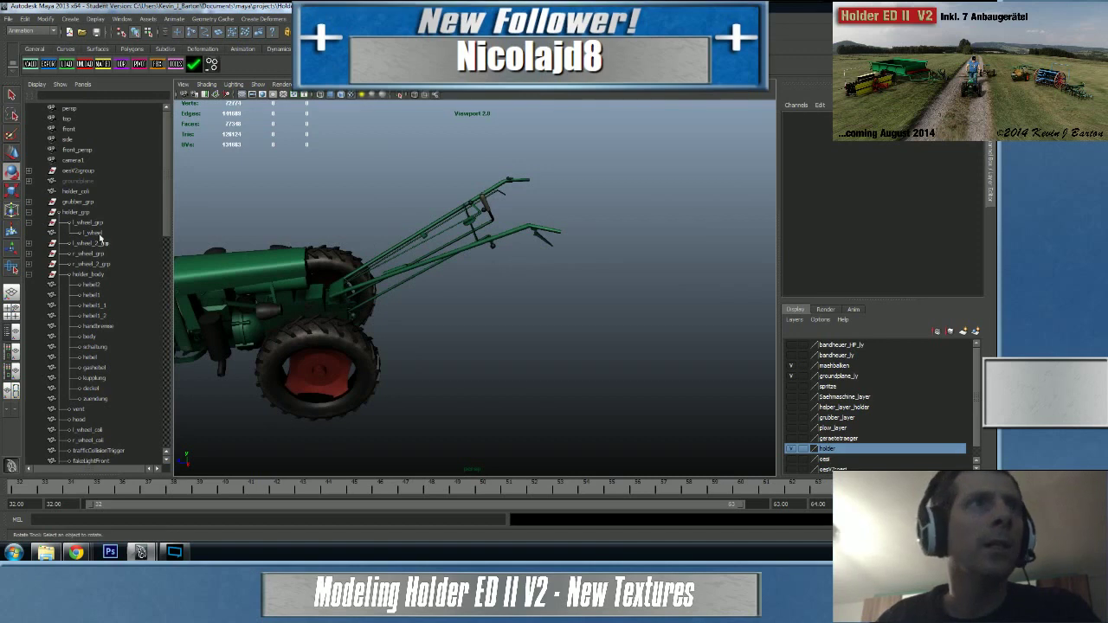
- Examine the contents of oesV2:group in the Outliner and the oesi display layer for the driver figure
click(29, 171)
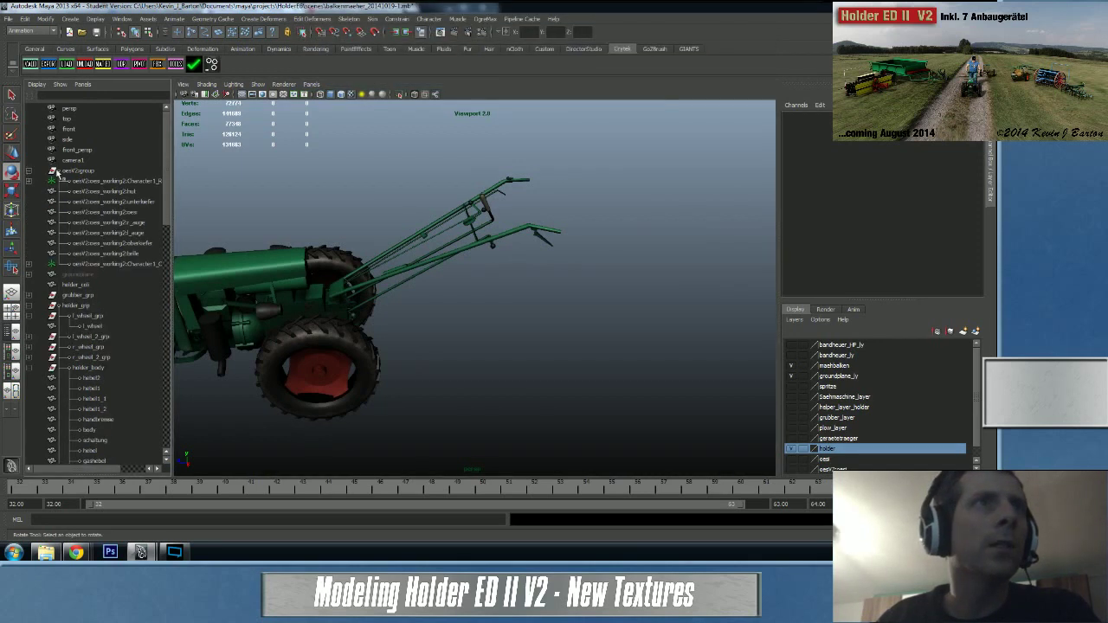
scroll(831, 402, down, 1)
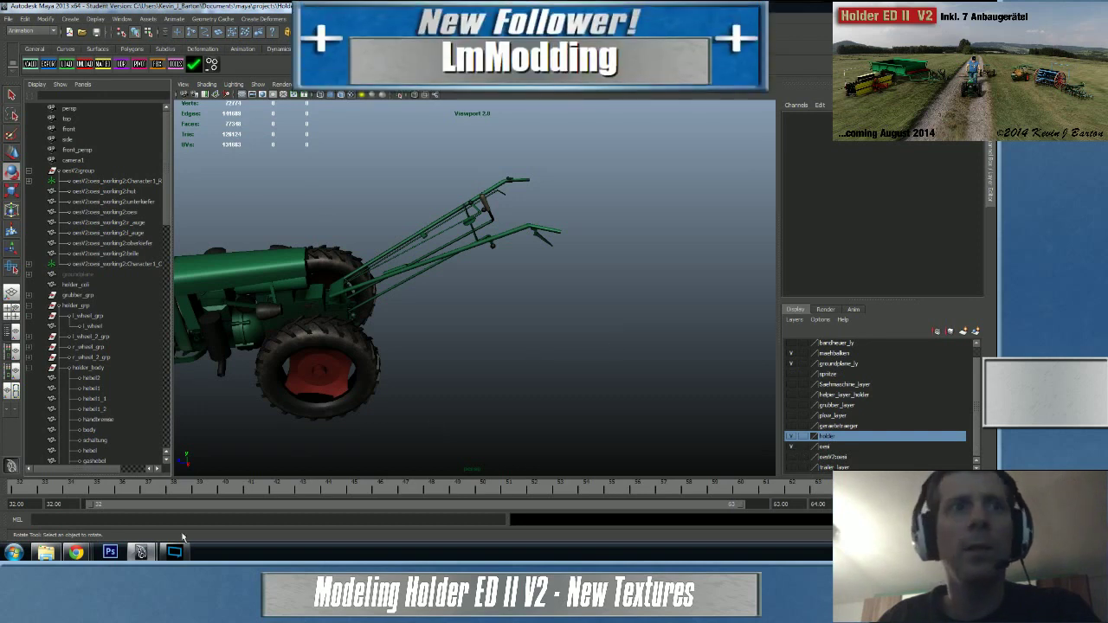
mouse_move(169, 557)
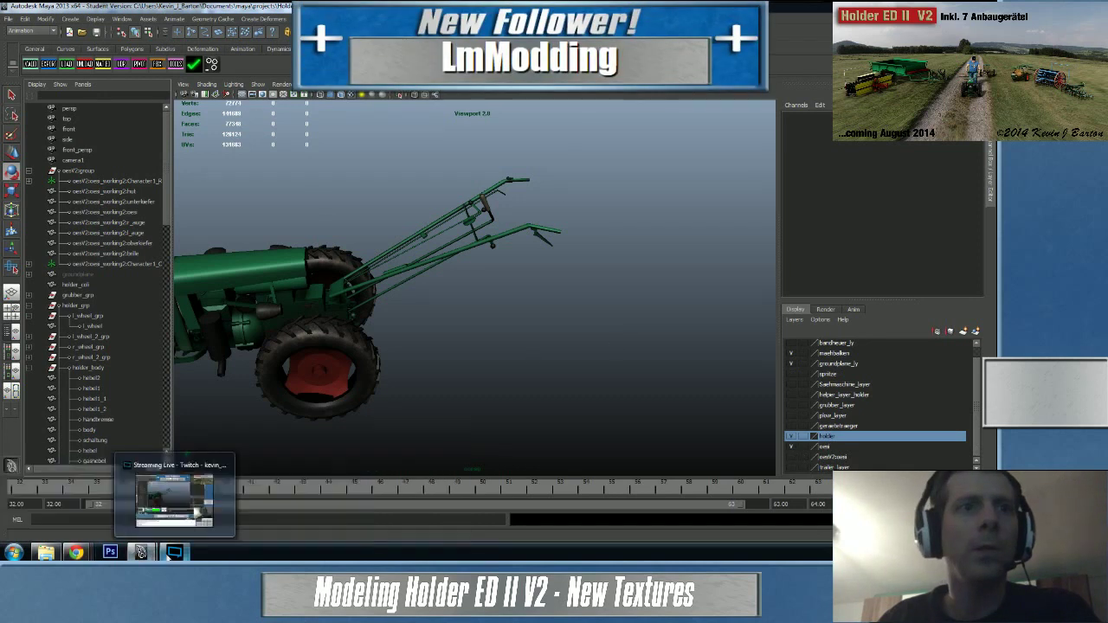
mouse_move(76, 553)
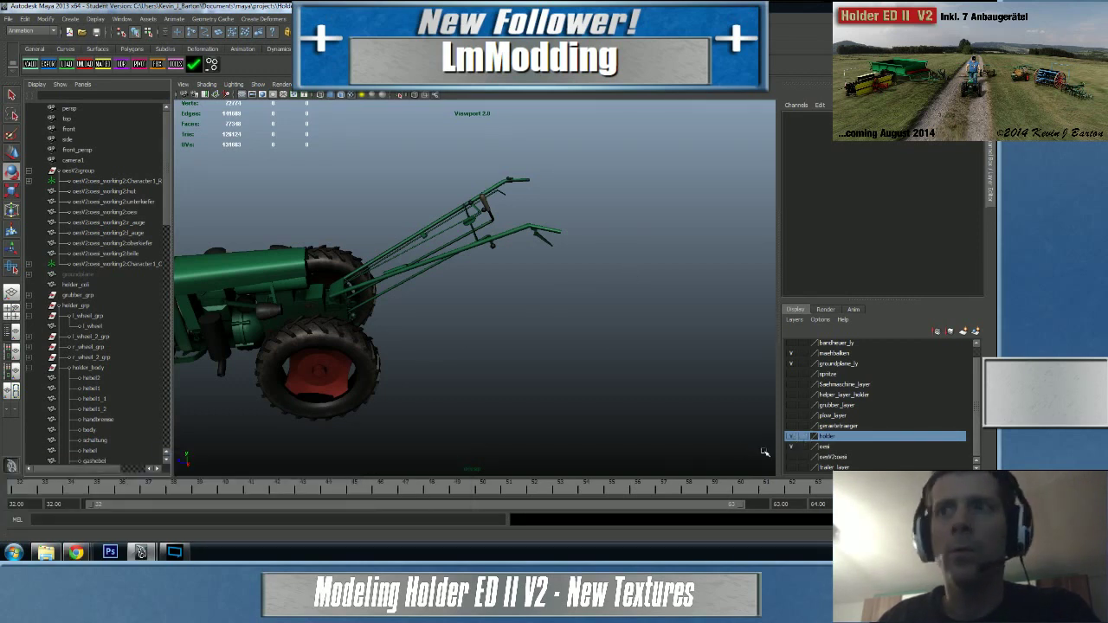
click(821, 446)
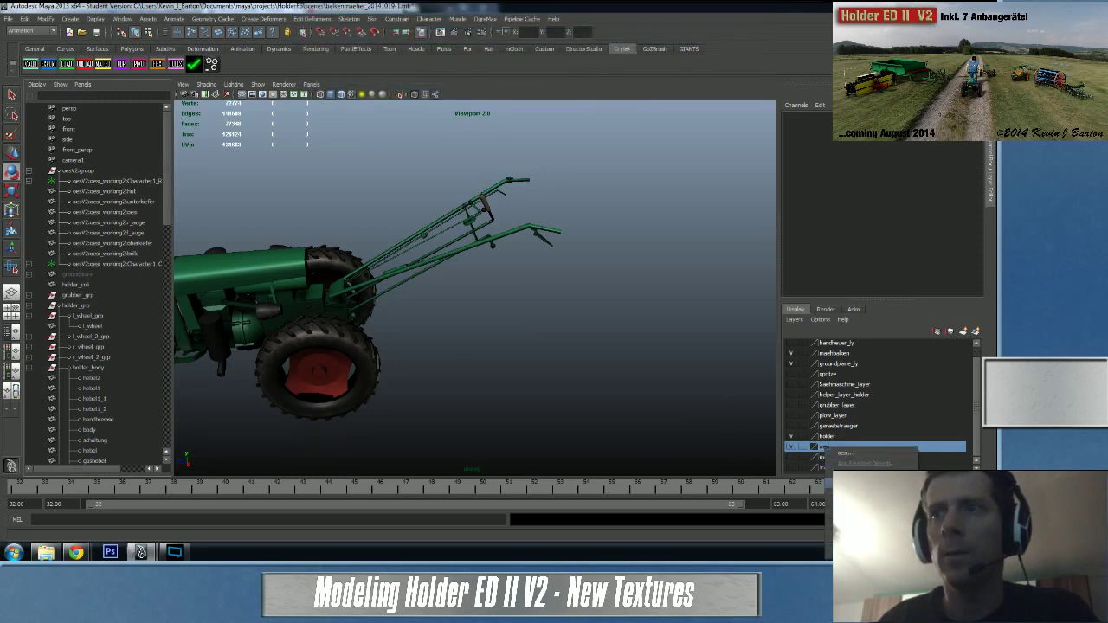
click(585, 319)
scroll(585, 319, down, 2)
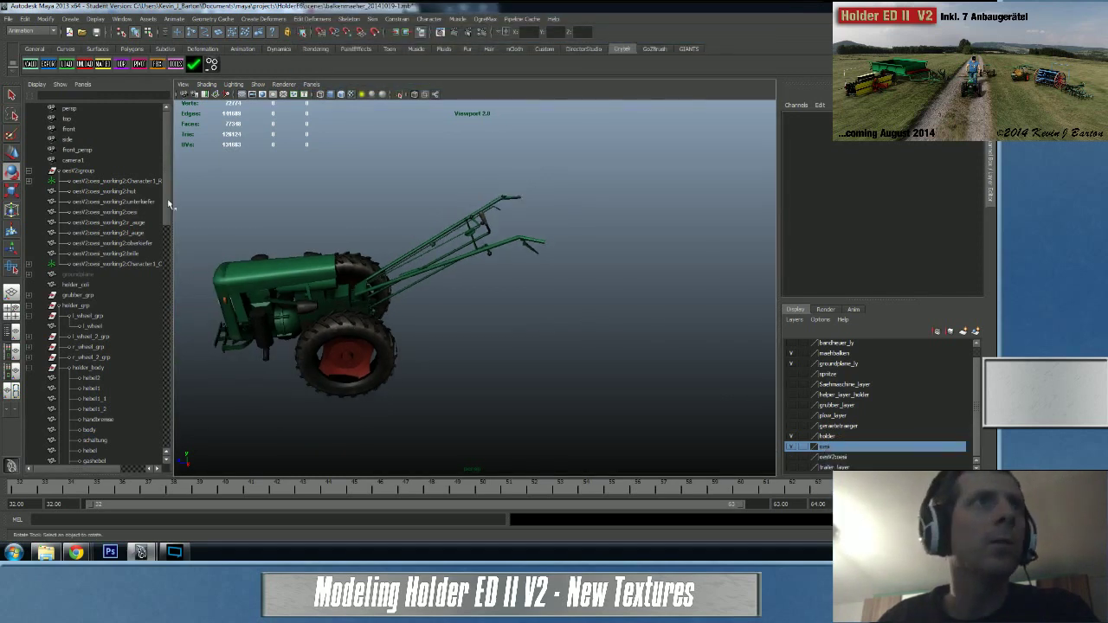
- Inspect oesV2:group, its Character1 reference node and the oesi mesh to locate the driver figure in the scene
click(78, 170)
alt+drag(363, 328, 402, 336)
alt+right_drag(403, 336, 230, 324)
alt+drag(230, 325, 373, 319)
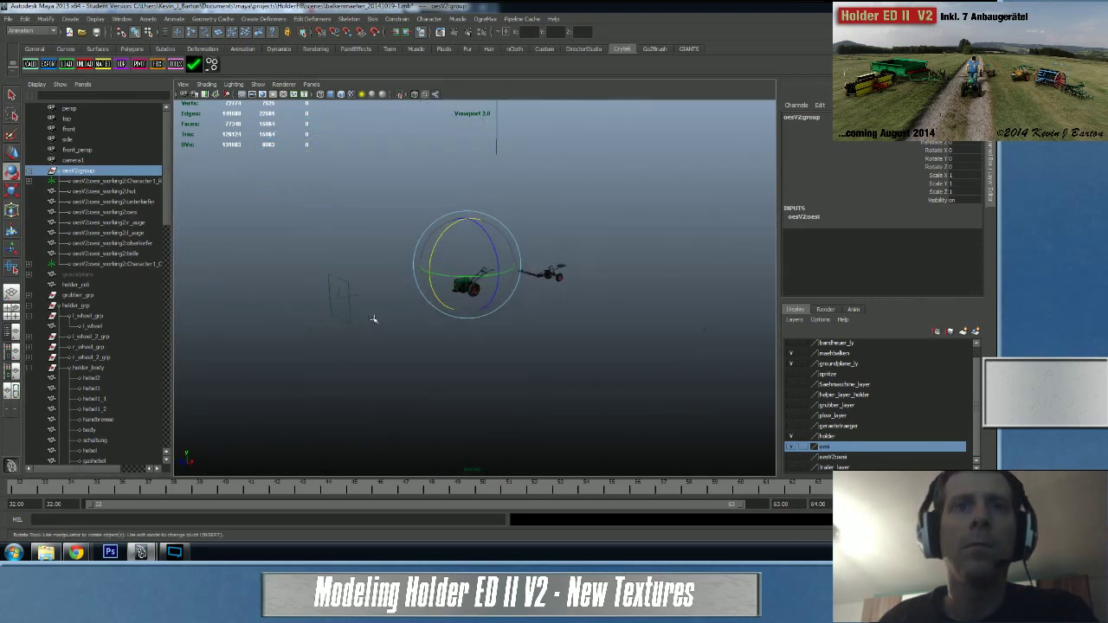
alt+right_drag(374, 319, 498, 316)
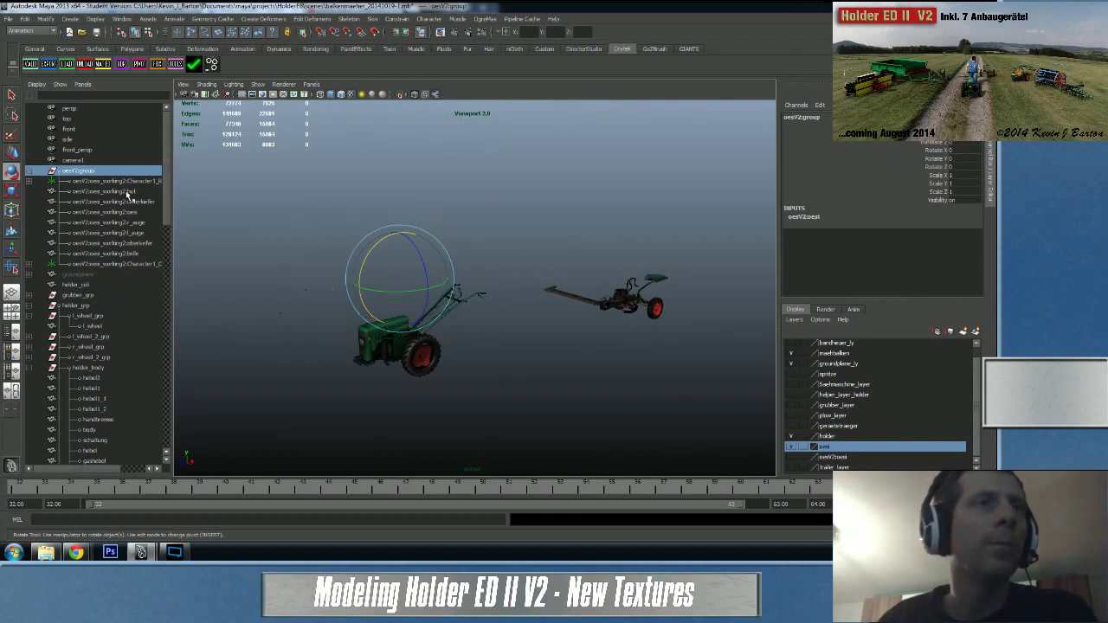
click(86, 181)
click(29, 182)
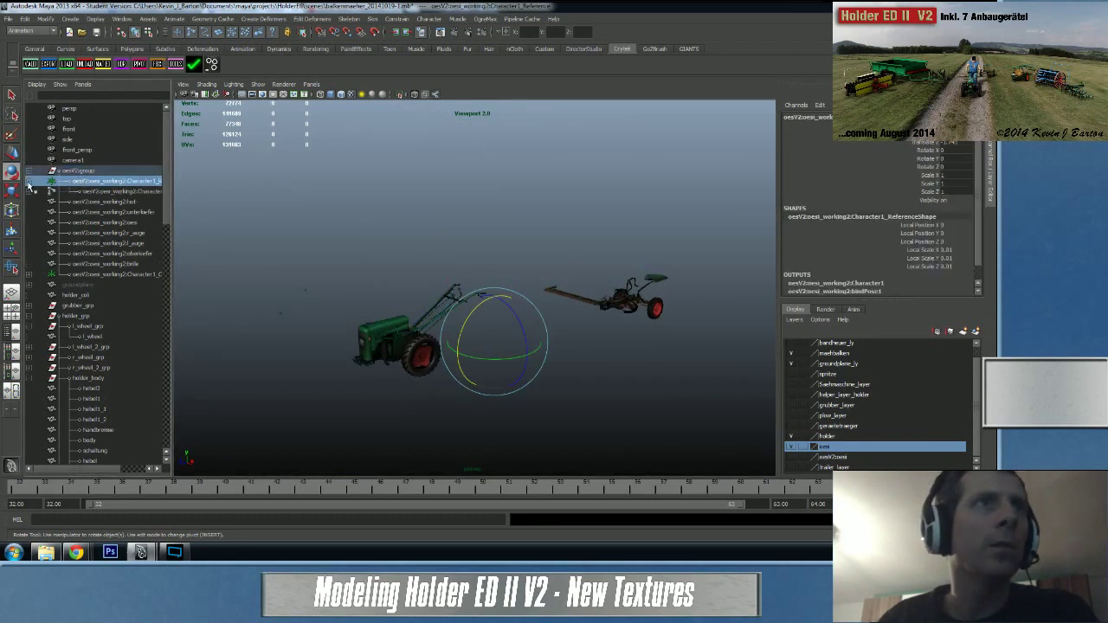
click(29, 181)
click(105, 213)
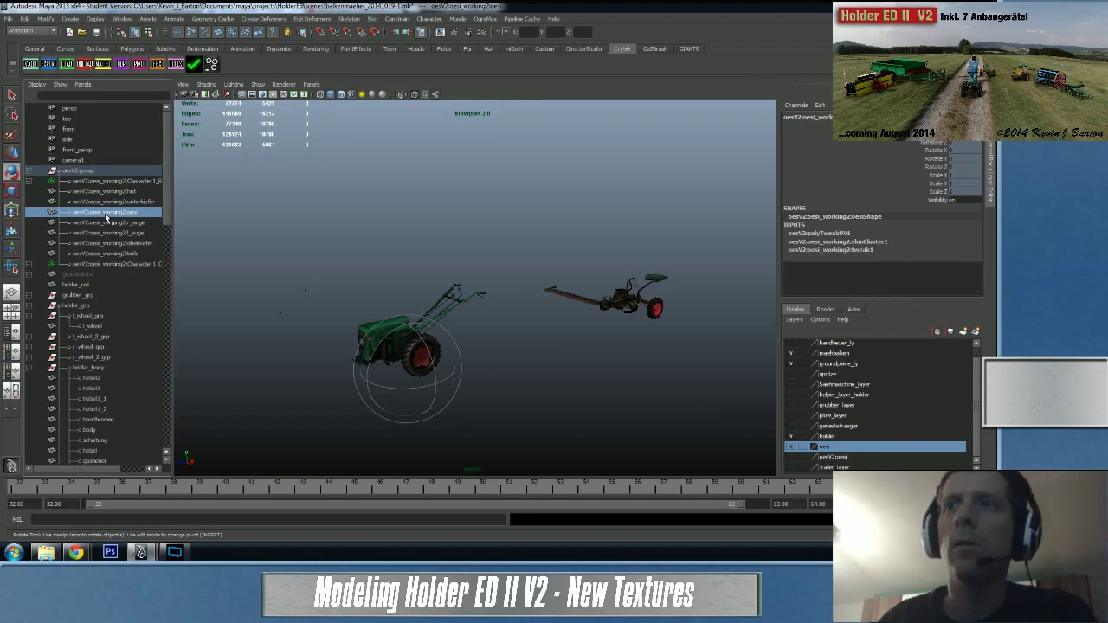
- Make the oesV2:oesi display layer visible and view the driver figure at the tractor's handlebars
click(800, 447)
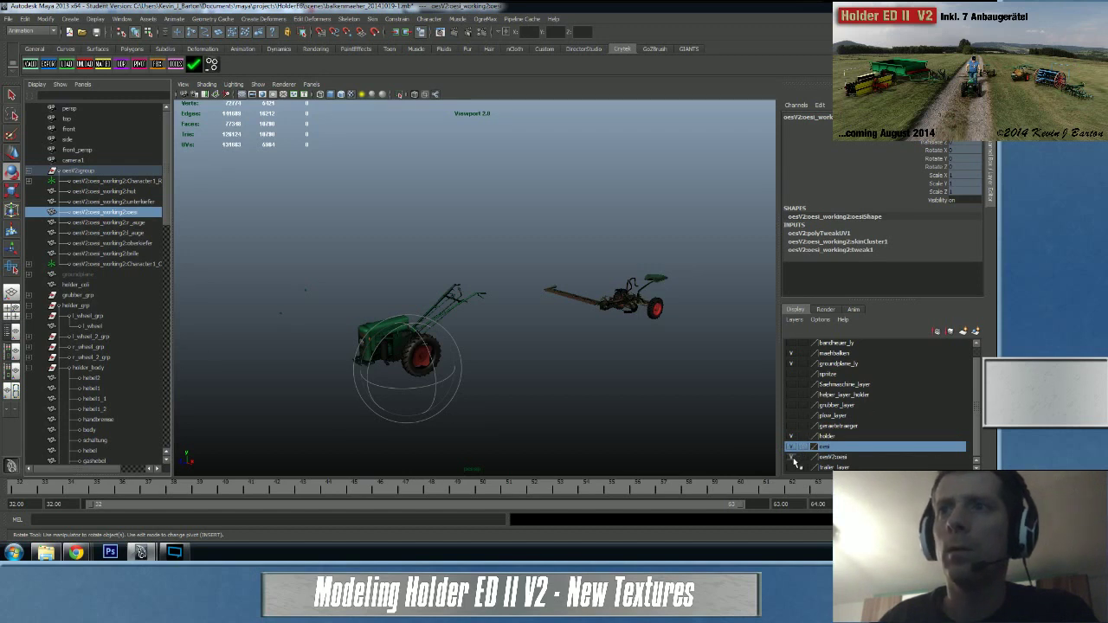
alt+drag(647, 374, 516, 370)
click(530, 211)
alt+right_drag(519, 341, 698, 330)
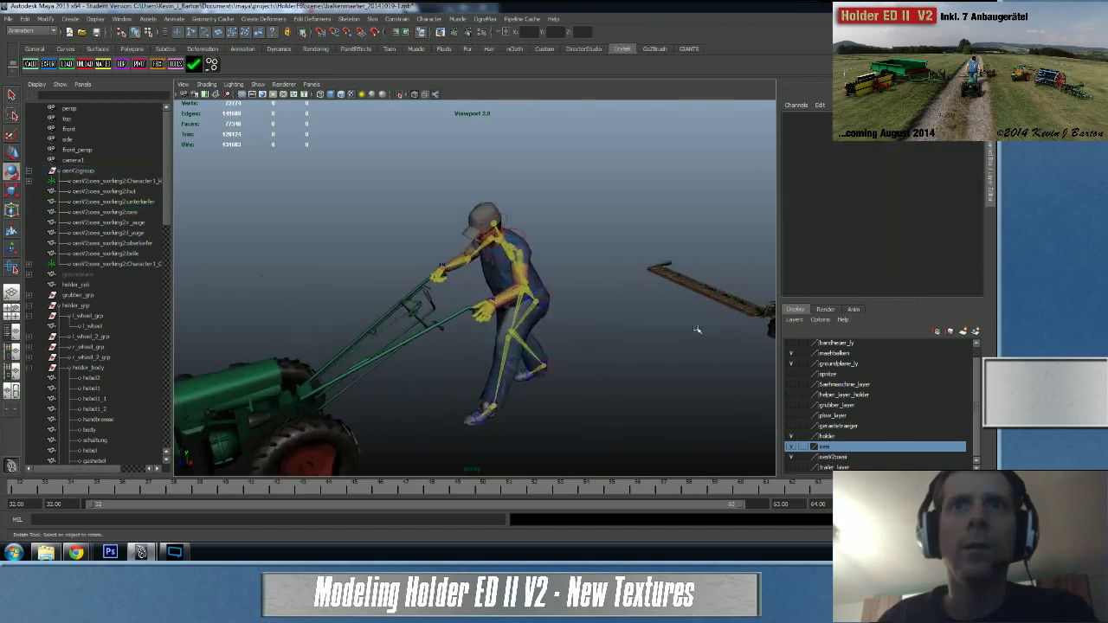
mouse_move(554, 316)
alt+mouse_down()
mouse_move(516, 323)
mouse_move(468, 306)
mouse_move(566, 309)
mouse_move(542, 333)
alt+mouse_up()
alt+right_drag(578, 239, 458, 343)
alt+drag(459, 343, 423, 321)
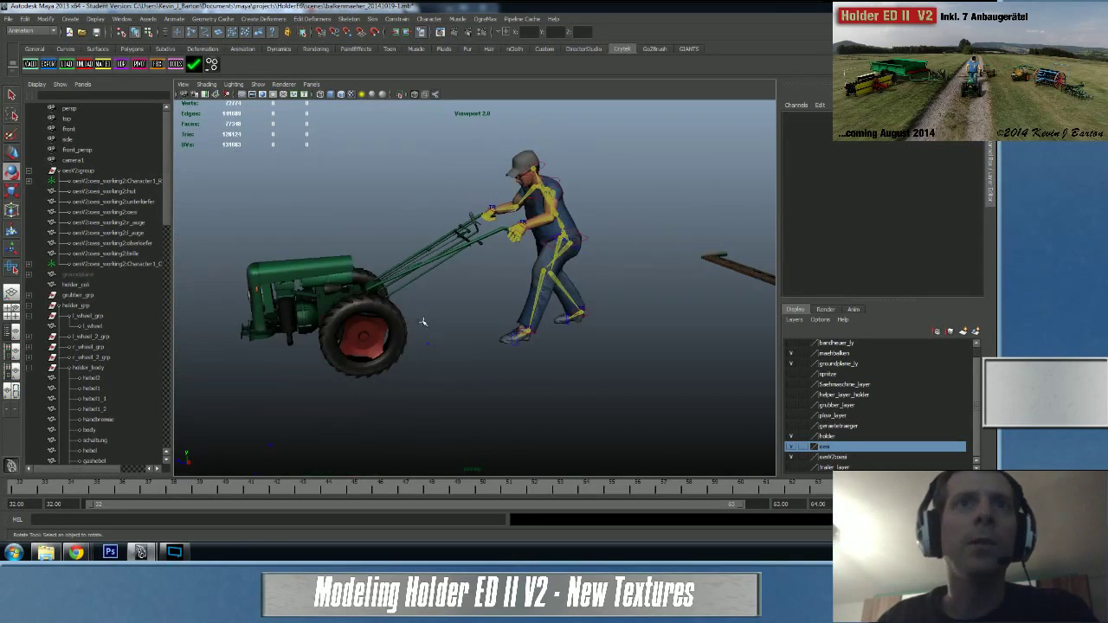
alt+drag(519, 295, 500, 305)
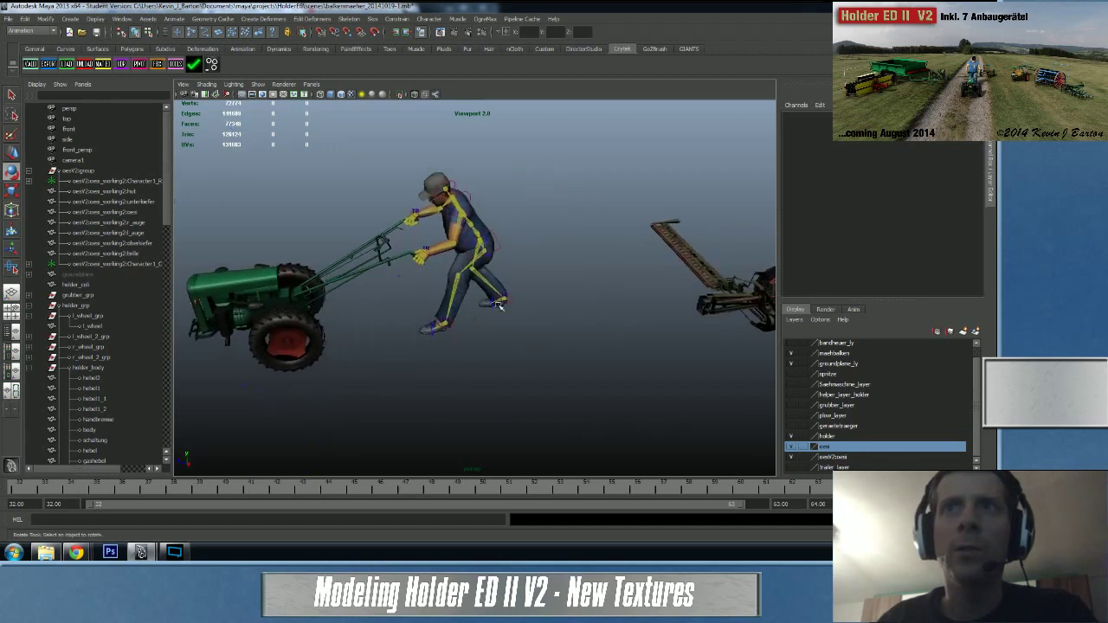
- Select the mower body and examine it beside the tractor and driver, first from several sides and finally up close
click(703, 305)
alt+drag(327, 317, 407, 294)
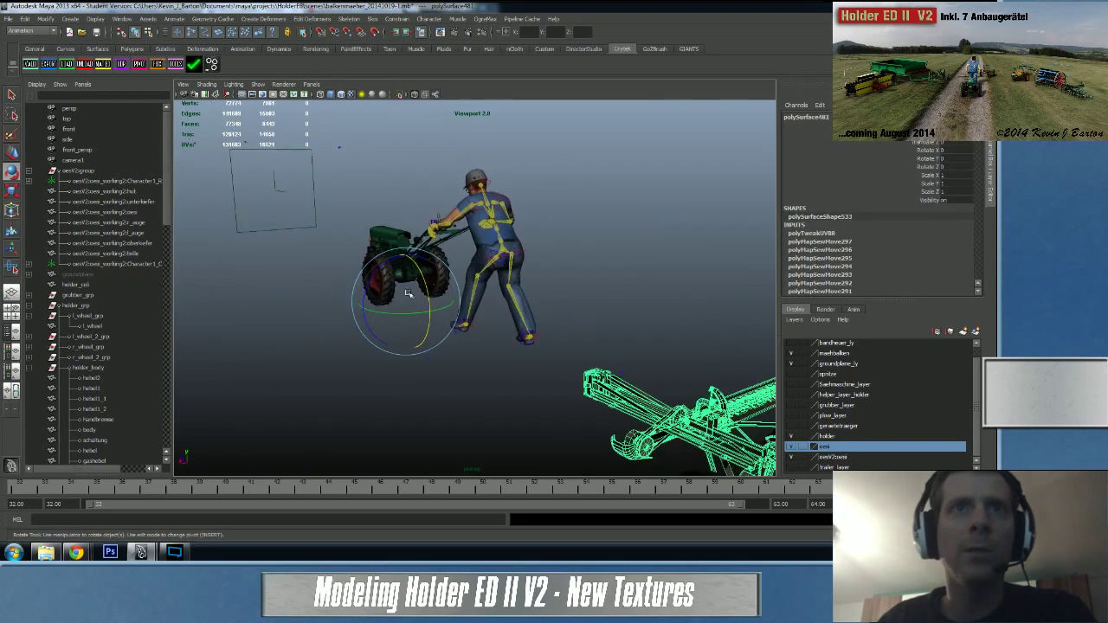
alt+right_drag(582, 301, 525, 299)
alt+drag(652, 371, 732, 398)
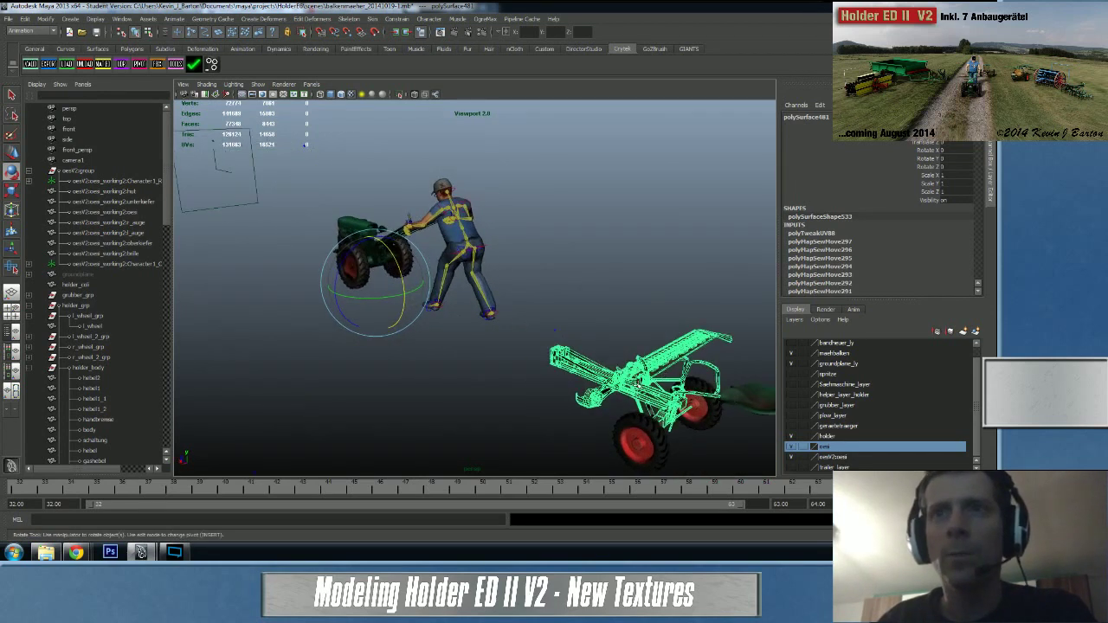
alt+drag(509, 356, 573, 370)
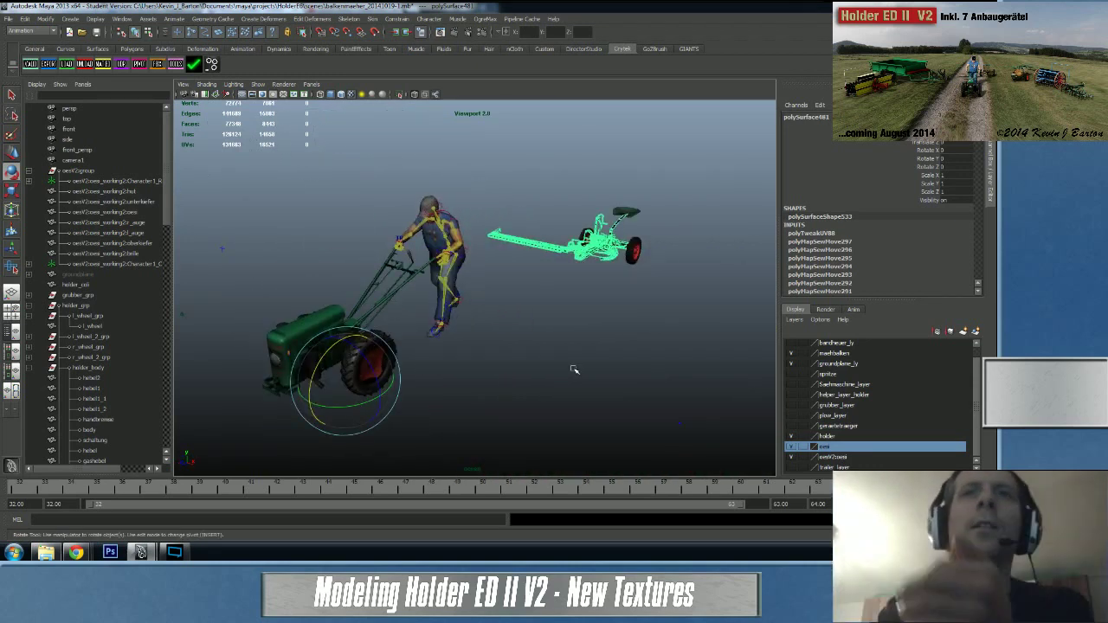
alt+drag(566, 302, 564, 307)
scroll(564, 307, up, 2)
alt+middle_drag(564, 307, 482, 349)
scroll(483, 346, up, 3)
scroll(483, 335, up, 3)
alt+drag(481, 335, 542, 336)
alt+middle_drag(542, 336, 264, 300)
alt+middle_drag(396, 298, 227, 276)
scroll(475, 287, up, 3)
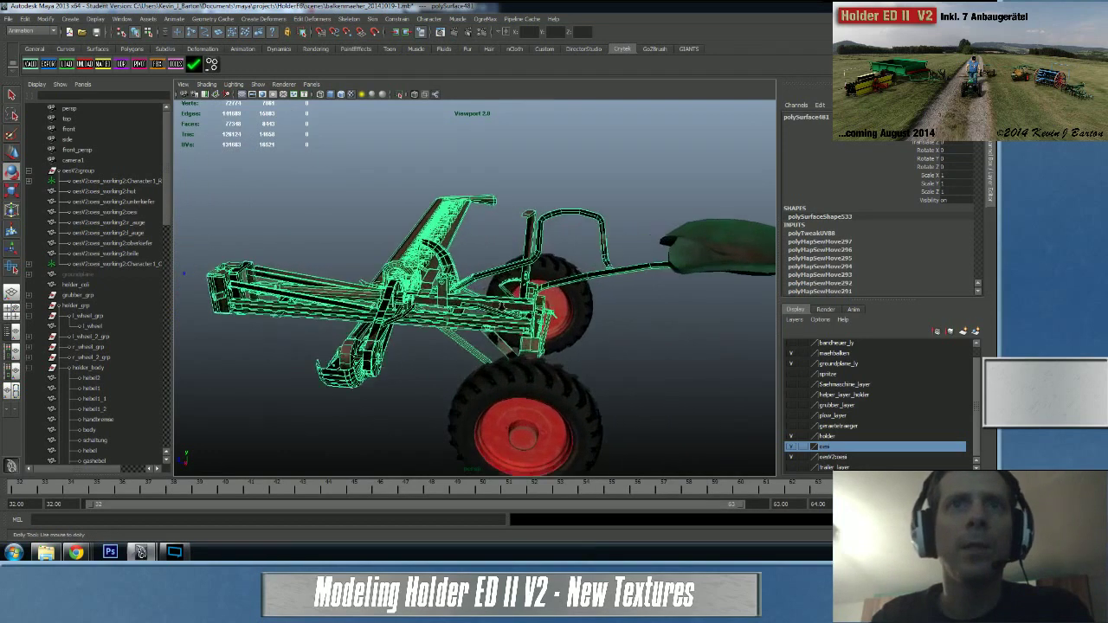
- Deselect the mower body and inspect the textured mower without its wireframe highlight
scroll(499, 305, up, 1)
right_drag(350, 308, 398, 299)
click(341, 205)
alt+drag(343, 208, 391, 283)
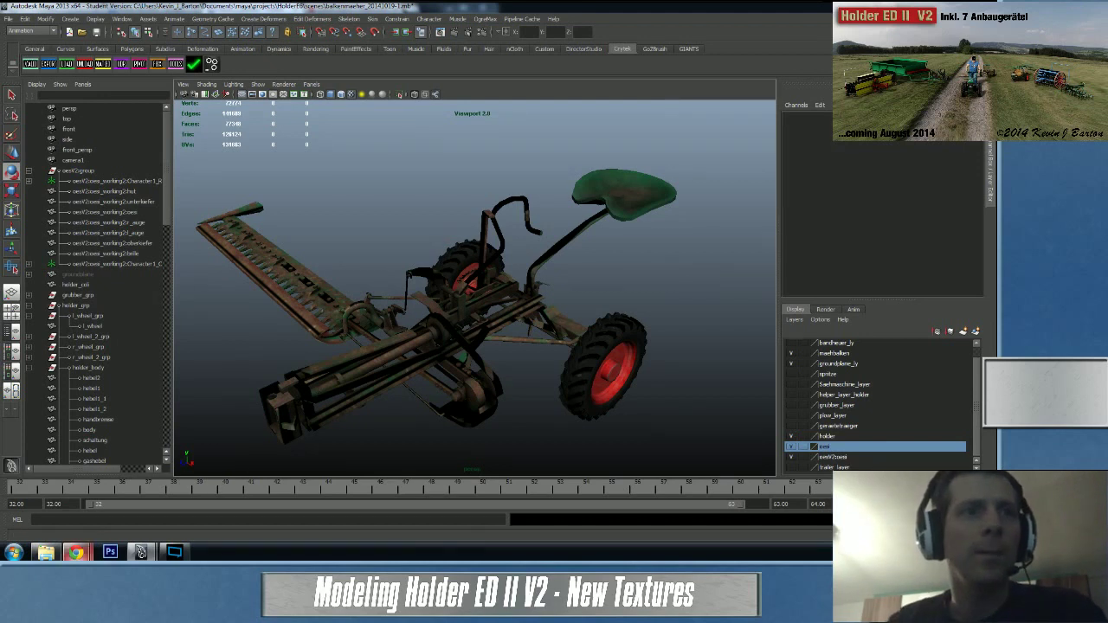
- Frame the whole mower in the perspective view and switch to the Twitch channel page in Chrome to read the chat
mouse_move(77, 551)
mouse_move(77, 503)
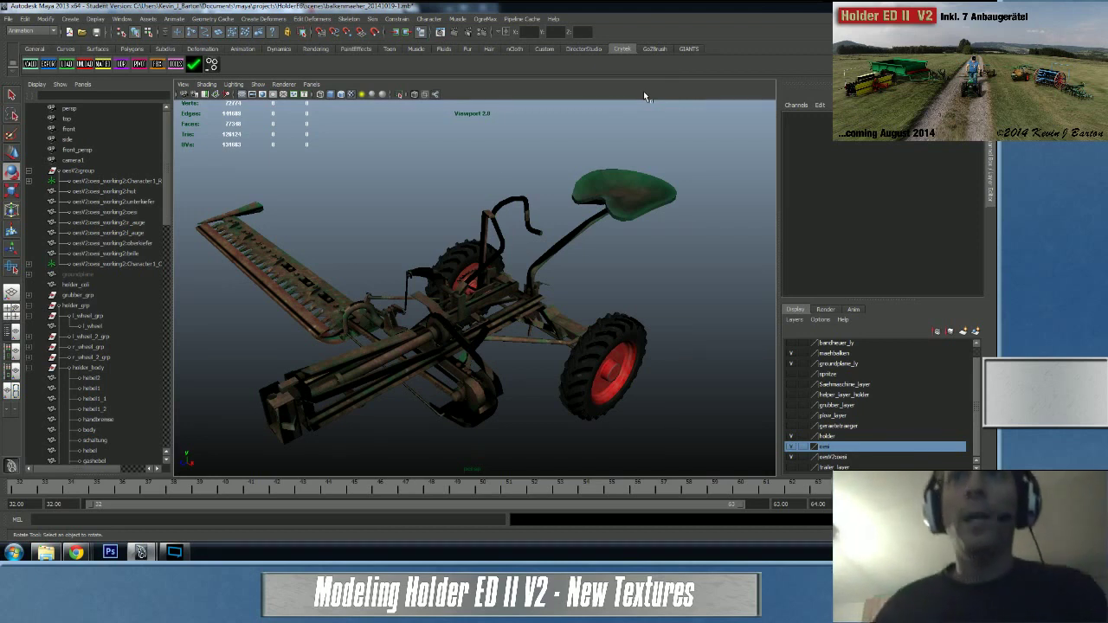
alt+right_drag(602, 300, 546, 294)
mouse_move(546, 294)
alt+mouse_down()
mouse_move(580, 299)
mouse_move(531, 283)
alt+mouse_up()
alt+drag(330, 377, 376, 388)
mouse_move(76, 552)
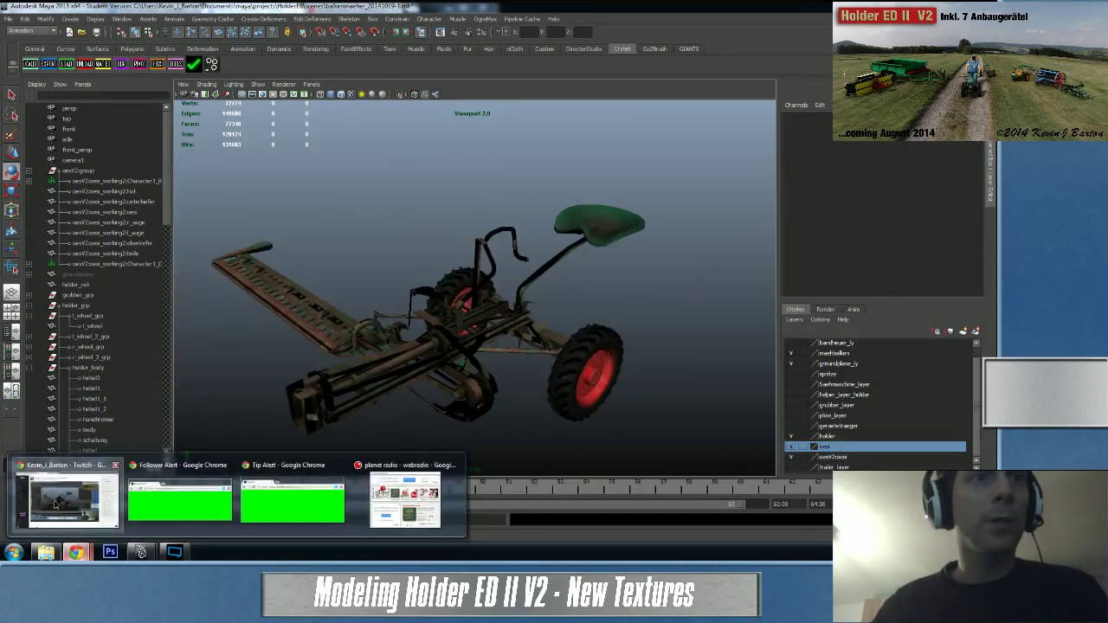
click(55, 503)
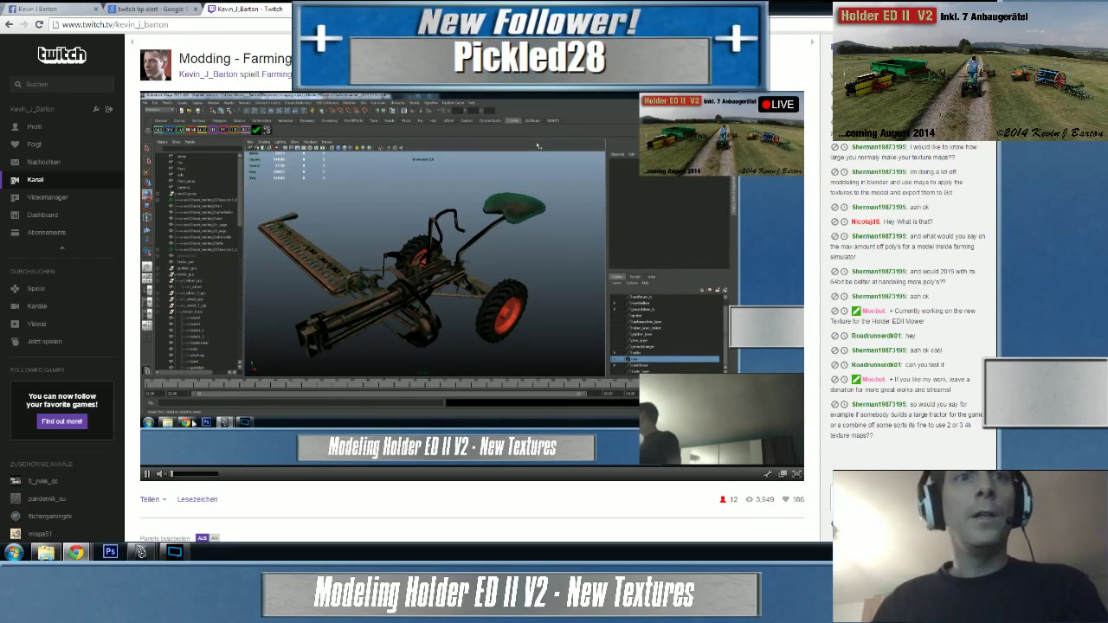
- Check the broadcasting software and the Twitch channel page, and return to the mower scene in Maya
click(165, 554)
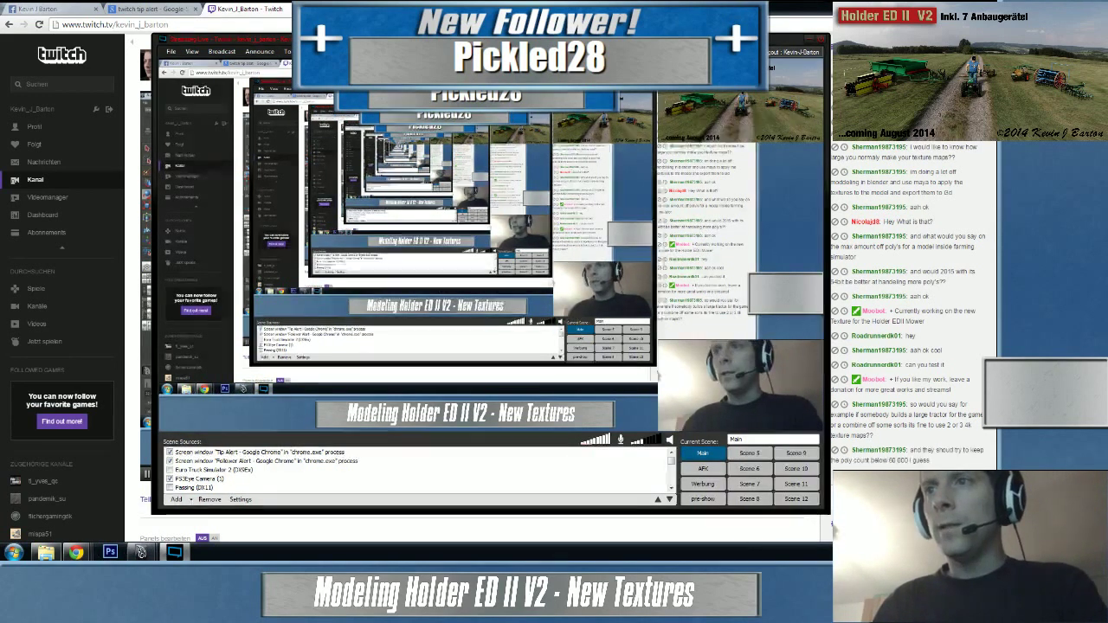
click(76, 552)
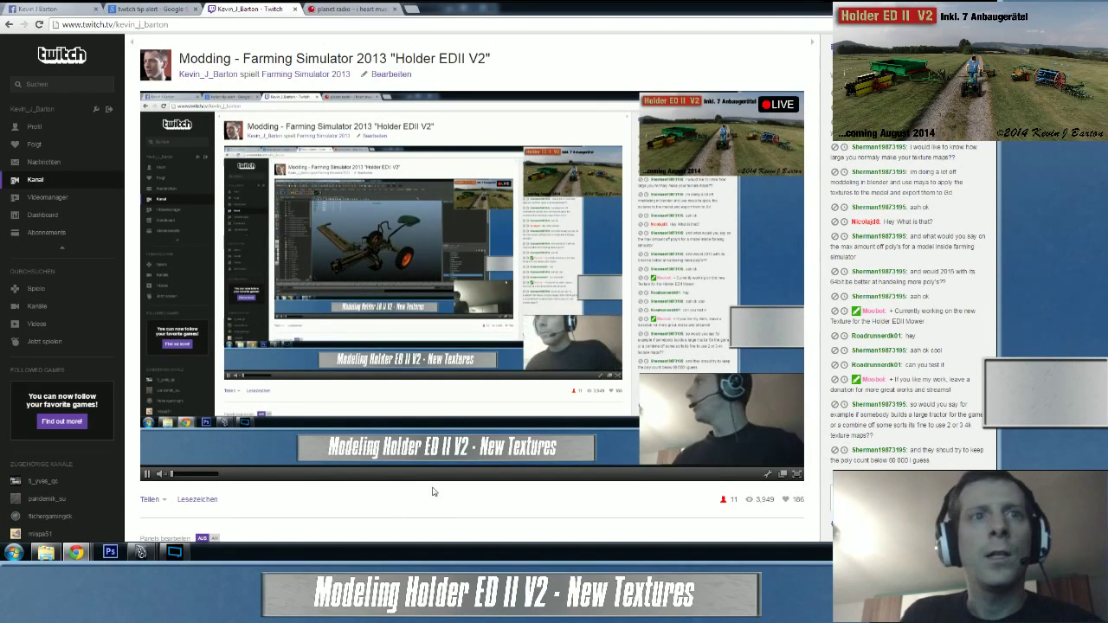
click(141, 552)
click(208, 504)
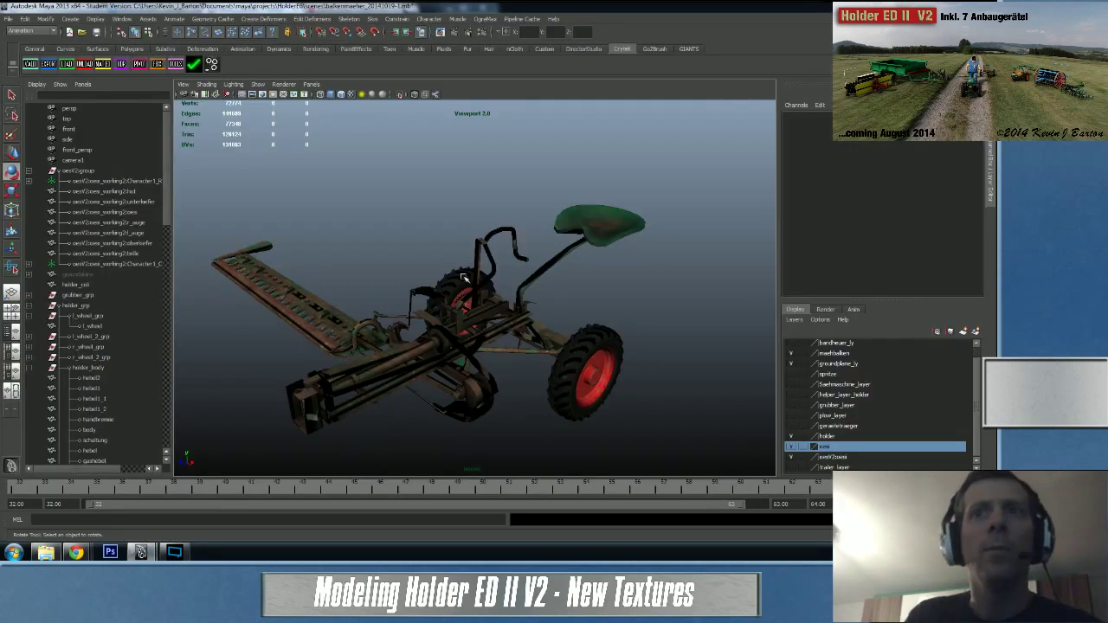
- Save the mower scene in the HolderE6 project's scenes folder under the new file name balkenmaeher_20141027-1.mb
click(8, 19)
click(39, 76)
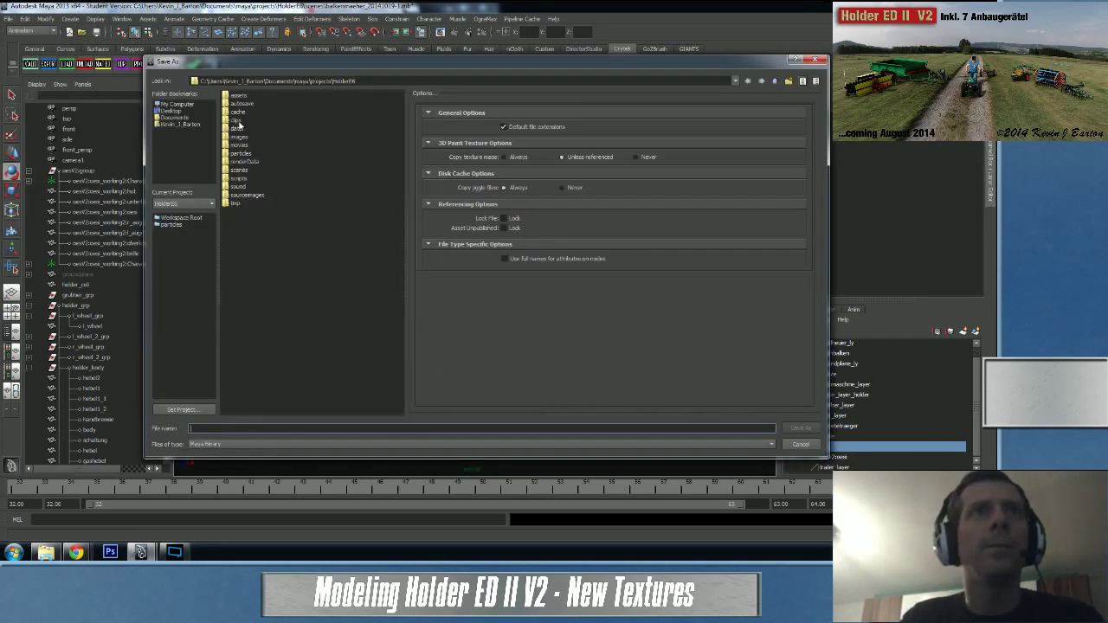
double_click(240, 171)
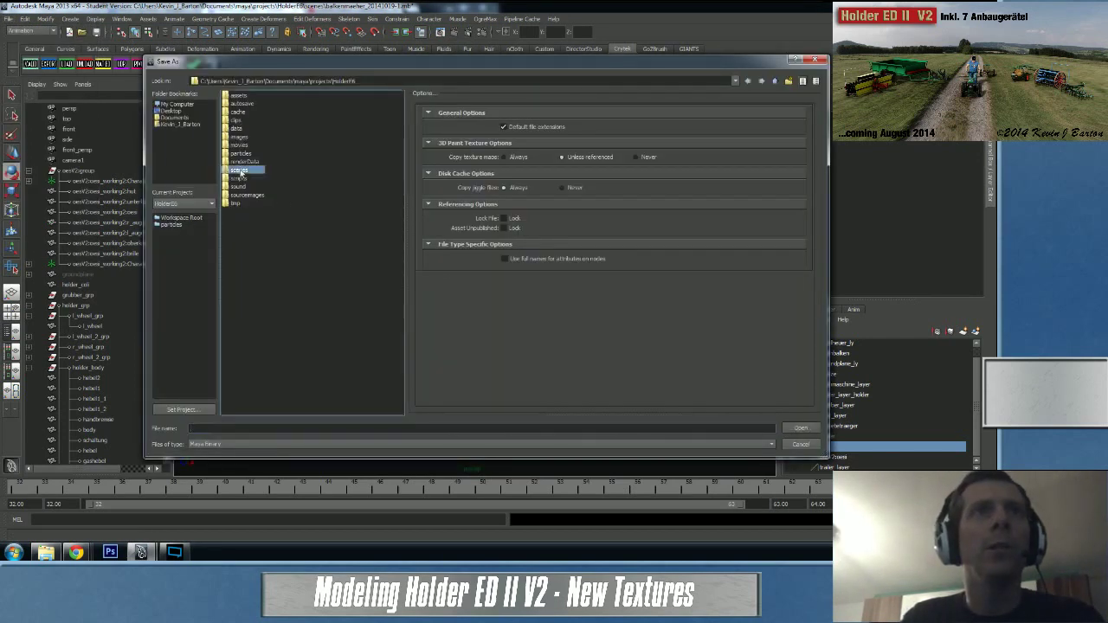
click(240, 412)
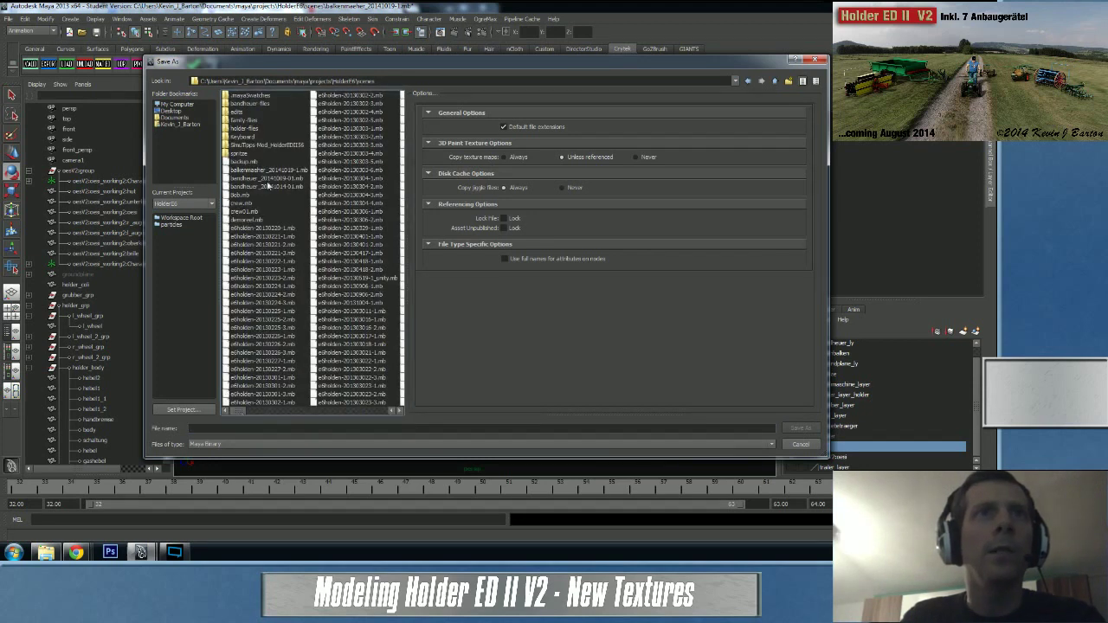
click(257, 171)
click(262, 429)
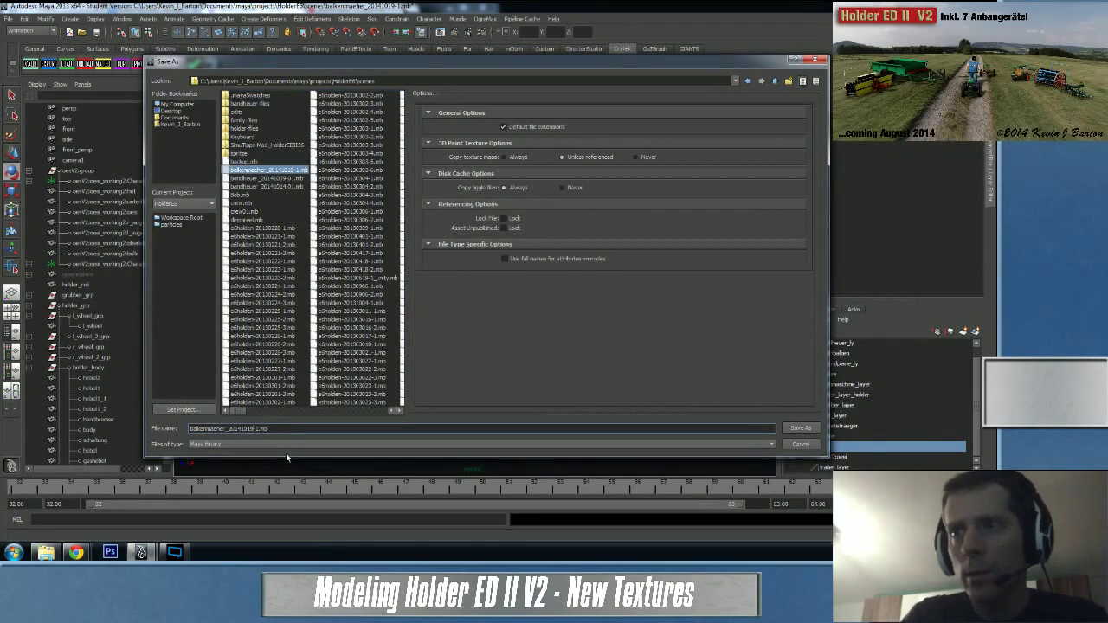
key(BackSpace)
key(BackSpace)
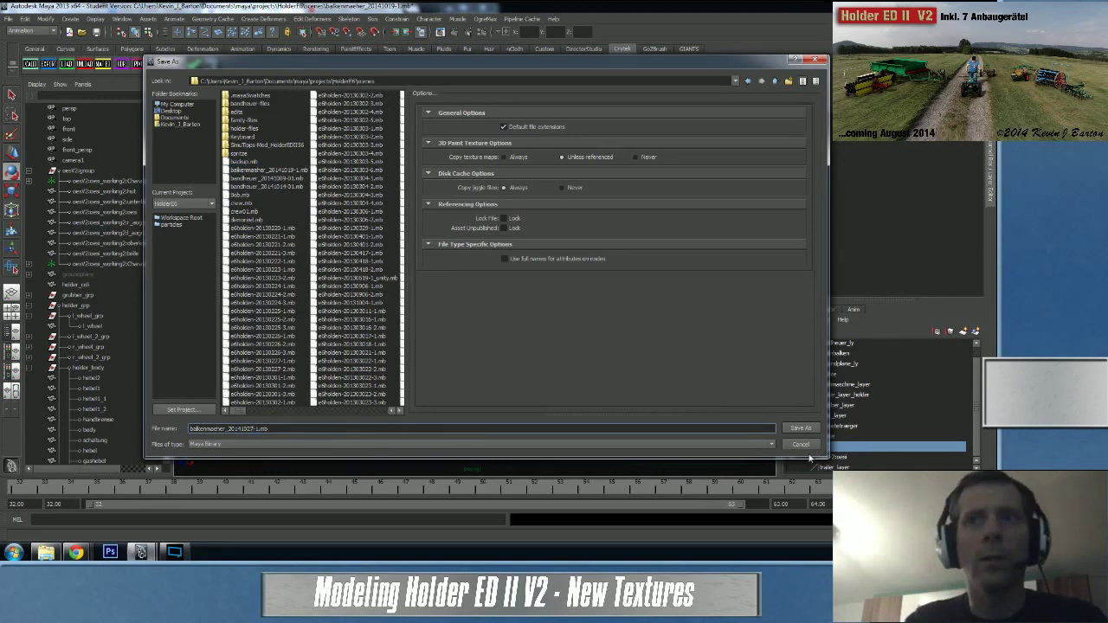
click(801, 429)
click(467, 277)
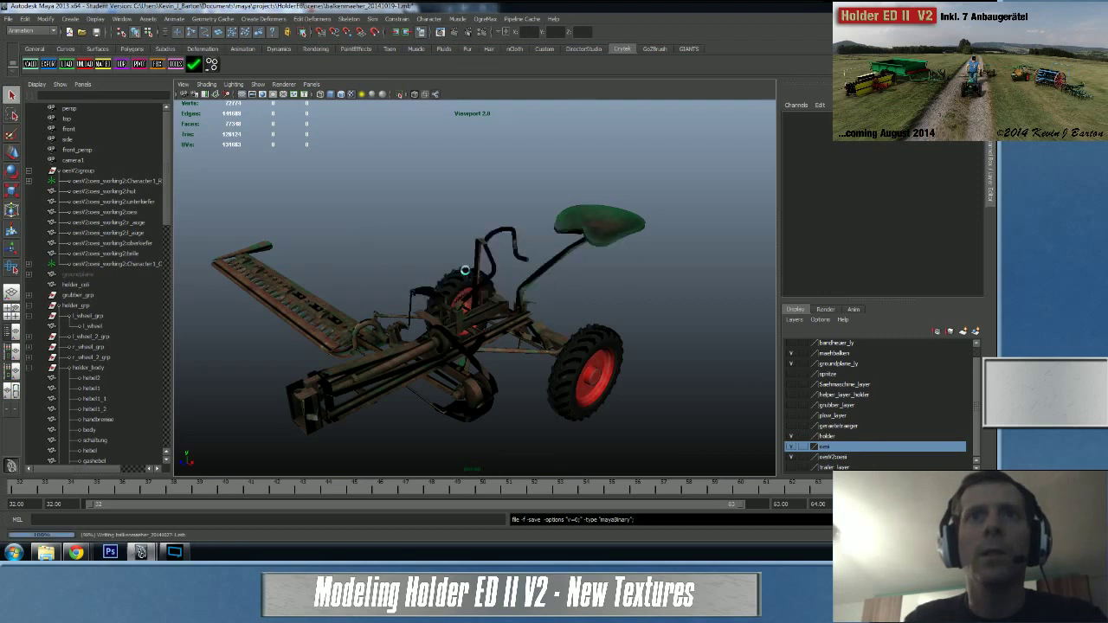
- Start opening another scene and browse out of the current project to the F: drive
click(8, 18)
click(29, 44)
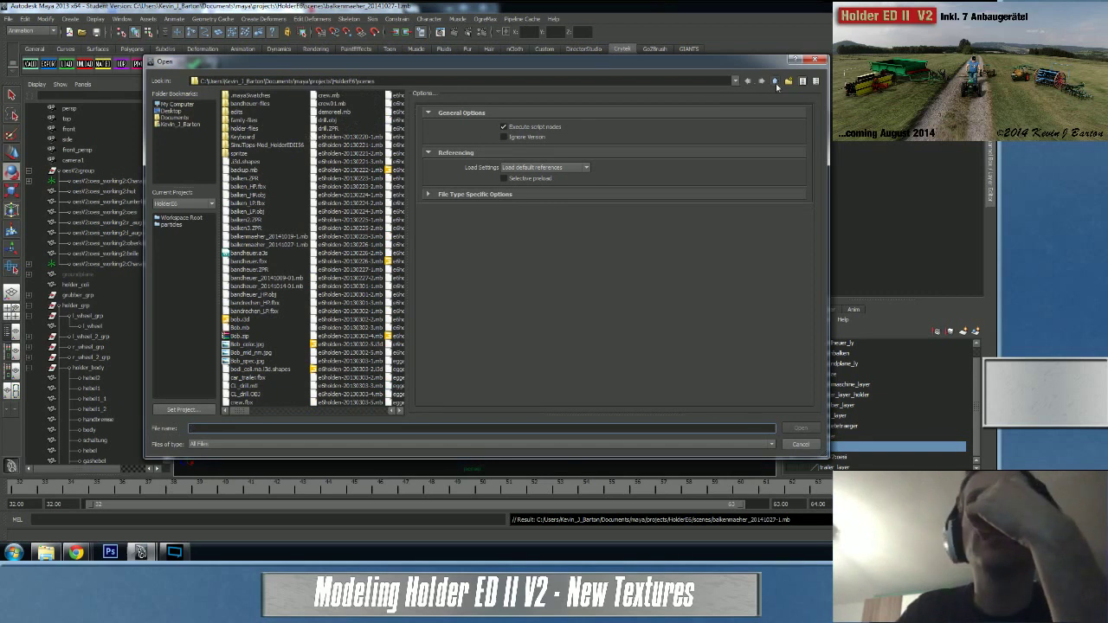
click(775, 82)
click(775, 82)
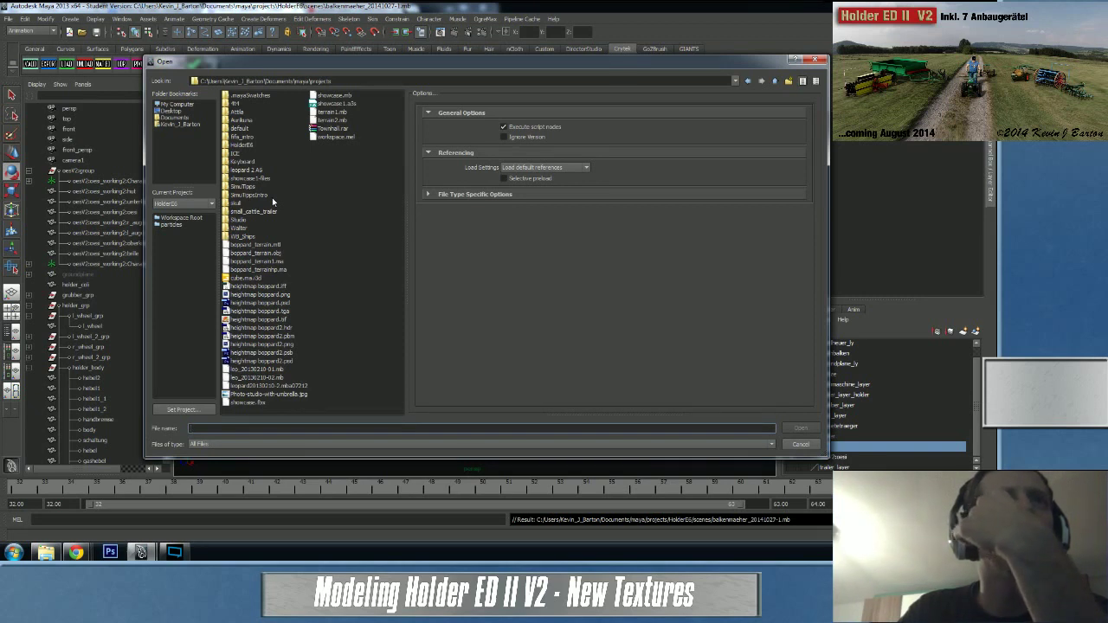
click(165, 105)
double_click(232, 123)
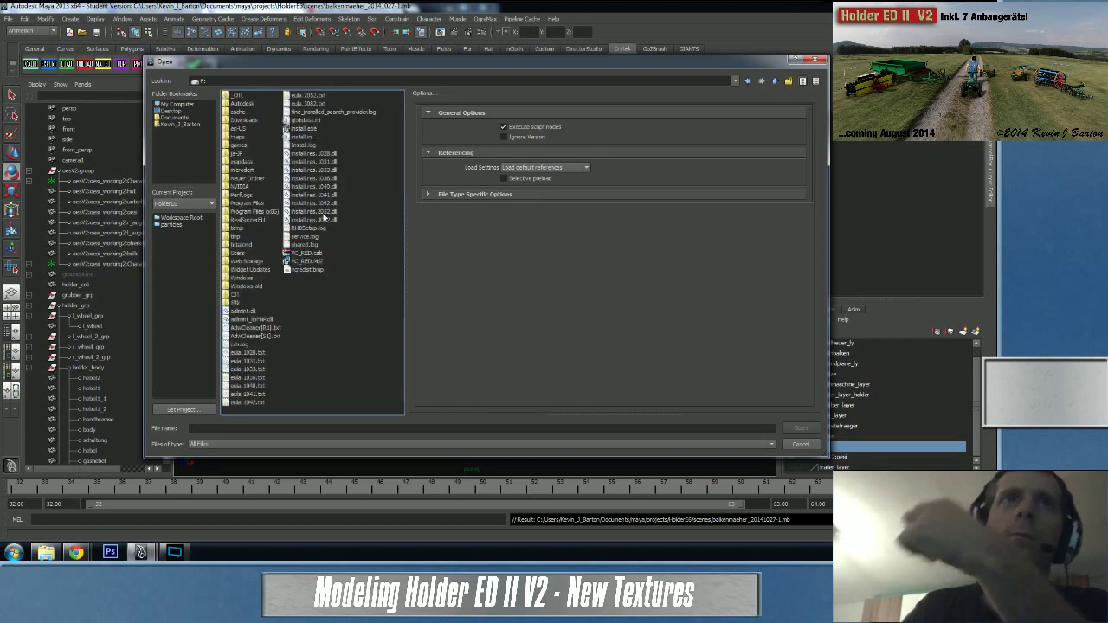
- Browse through the user's Documents and maya projects on the F: drive to the Muli T10 X project's scenes folder
double_click(246, 252)
click(239, 96)
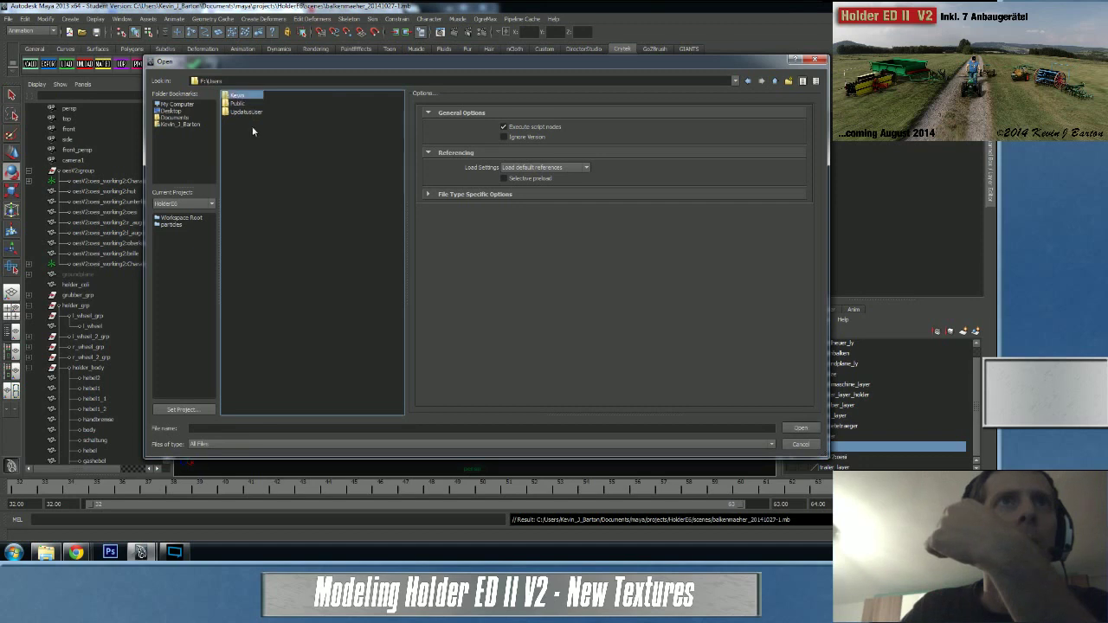
double_click(243, 219)
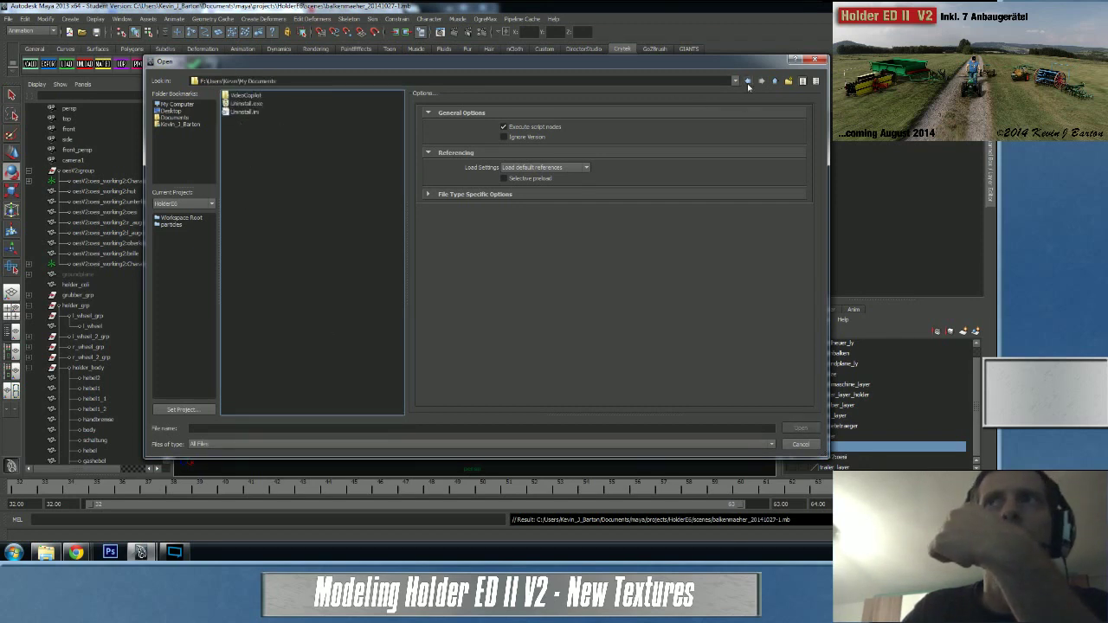
click(777, 82)
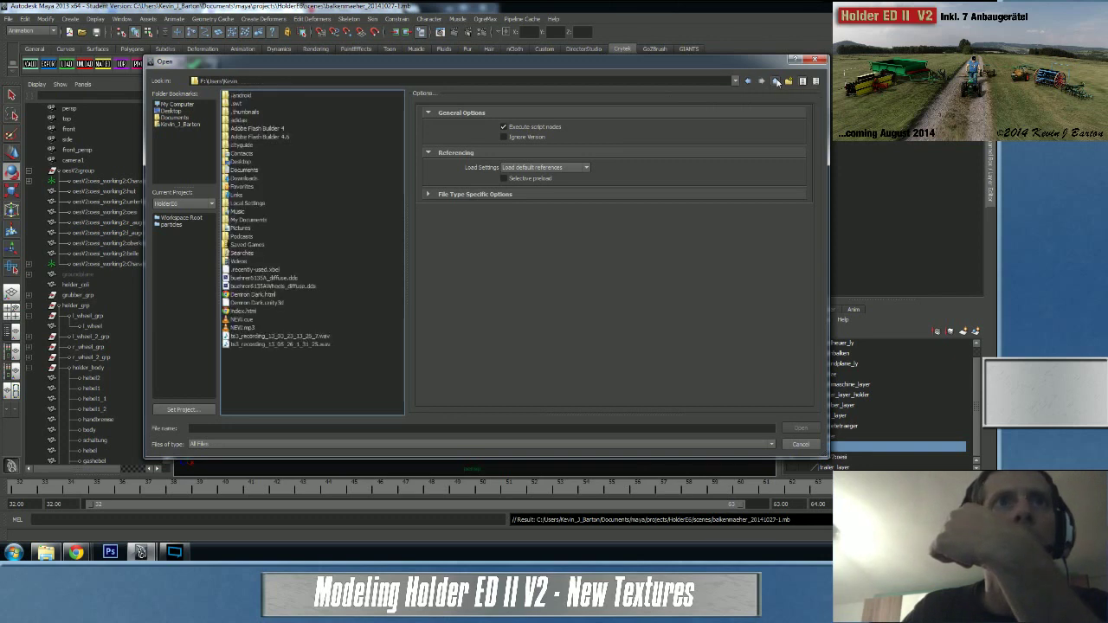
double_click(244, 169)
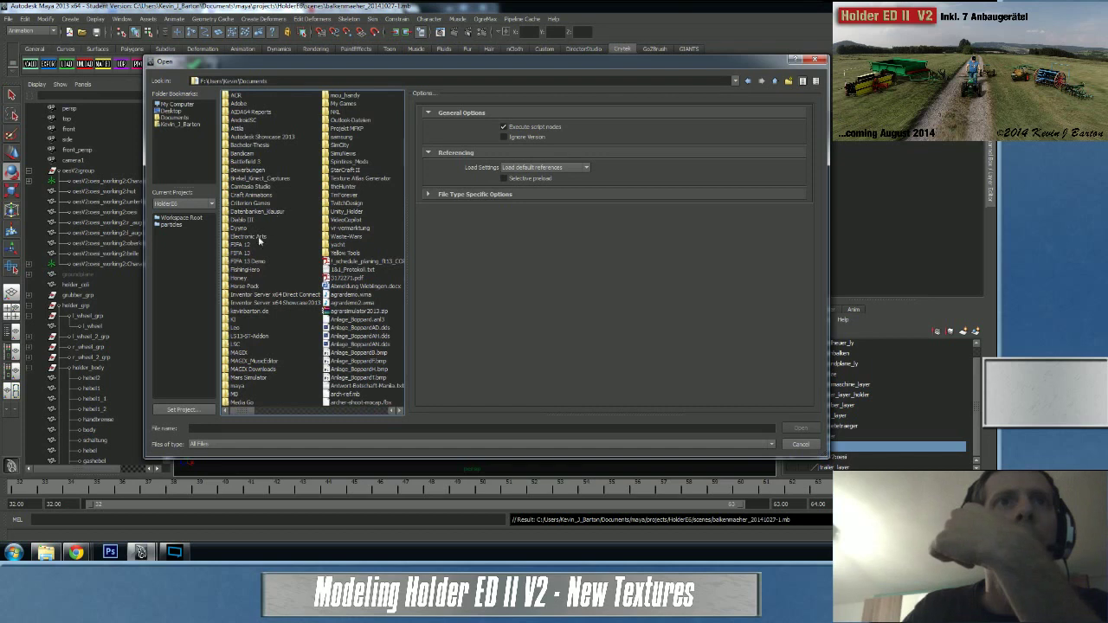
double_click(239, 384)
double_click(248, 139)
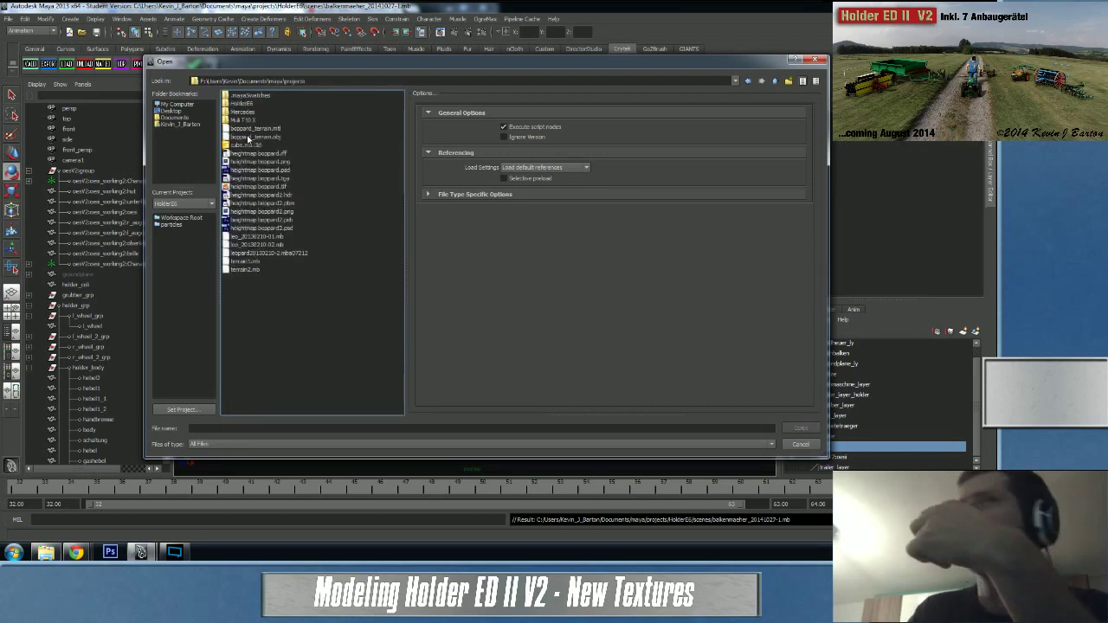
double_click(244, 120)
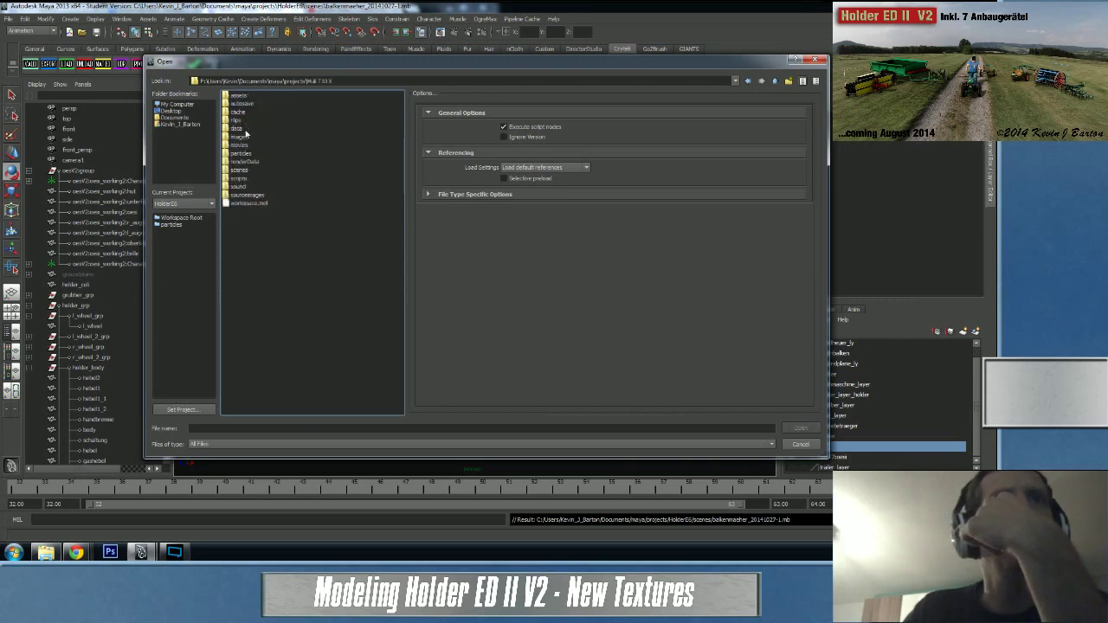
double_click(241, 174)
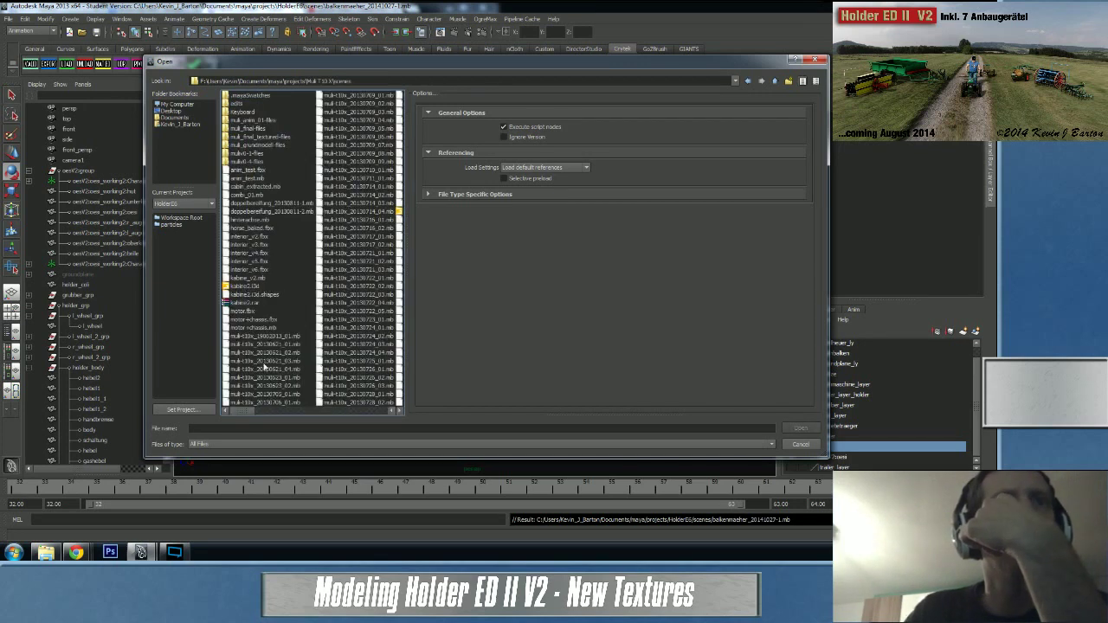
- Look through the Muli scene files and open muli_anim_20130730-5.mb
drag(245, 412, 348, 422)
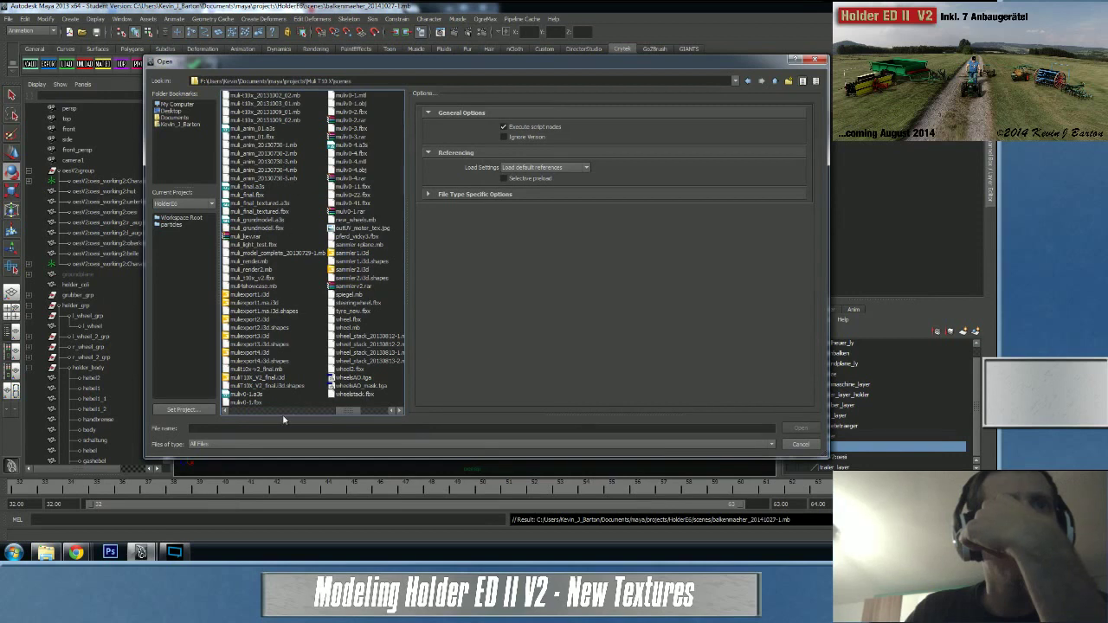
drag(350, 414, 307, 407)
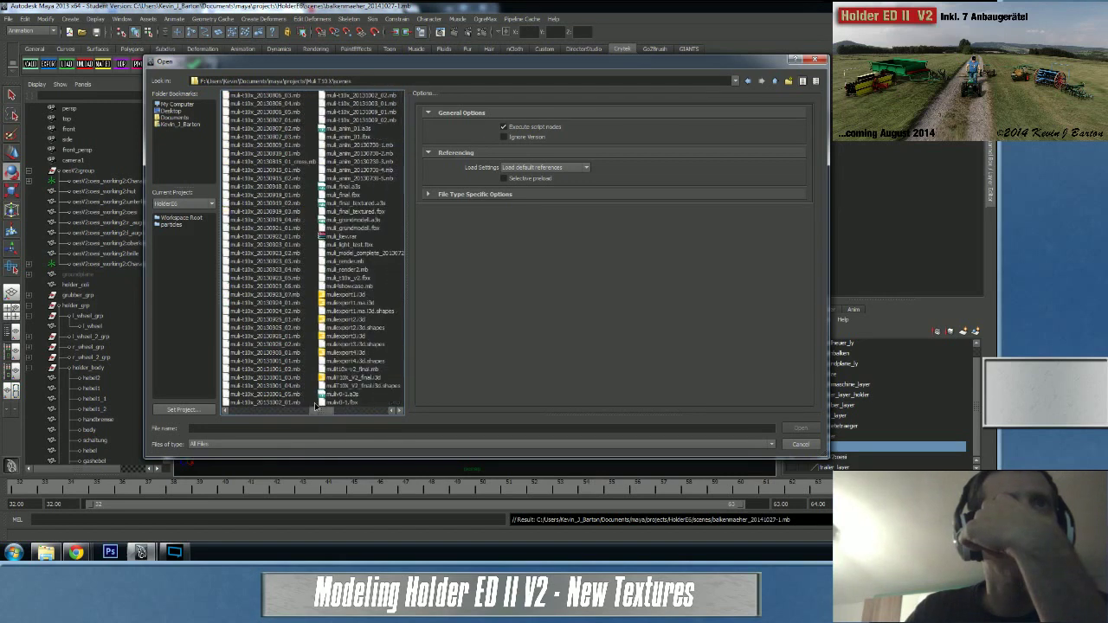
right_click(397, 293)
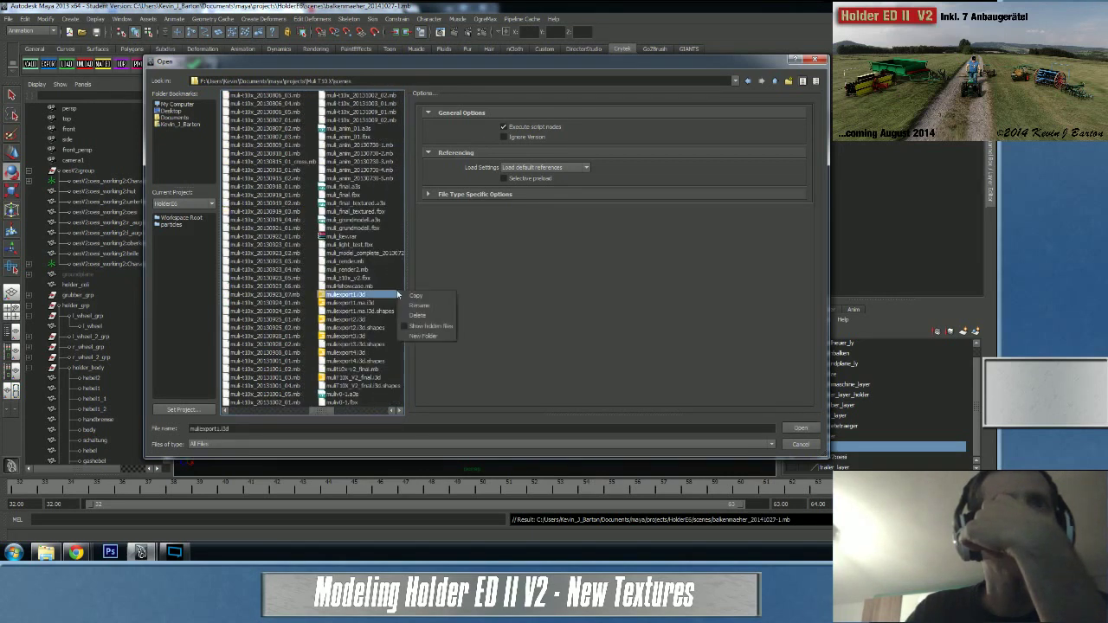
right_click(322, 403)
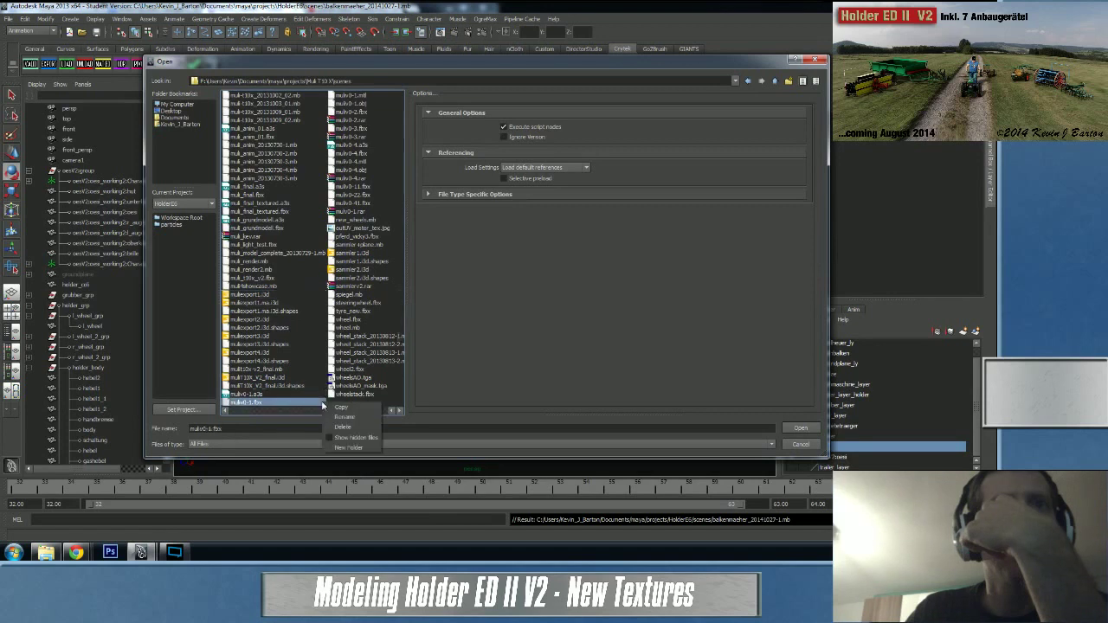
right_click(398, 404)
click(379, 405)
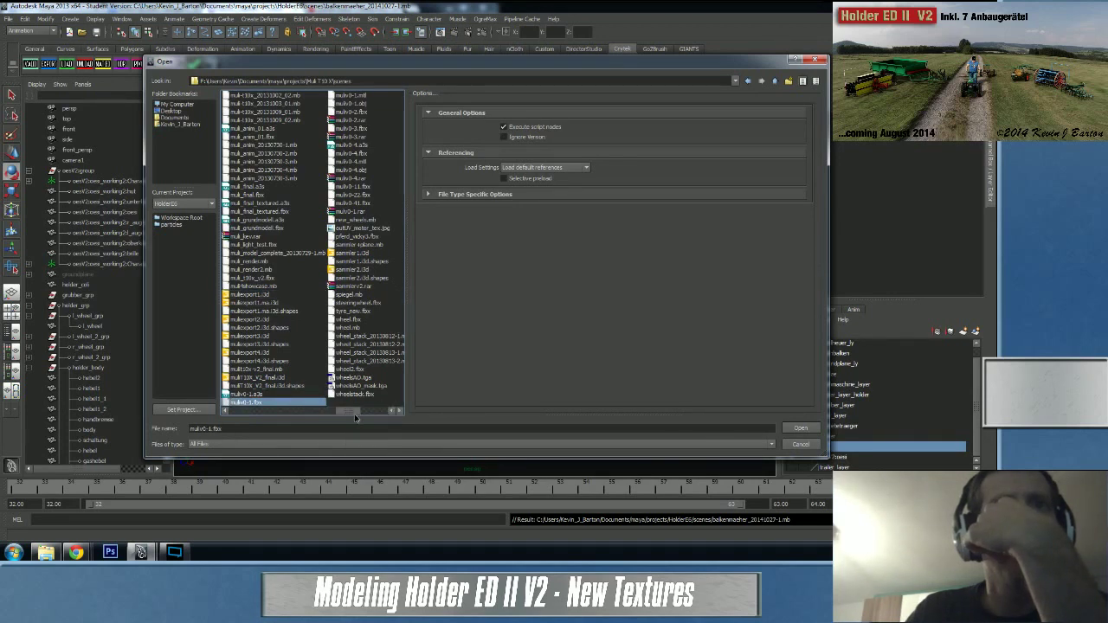
click(369, 411)
drag(369, 413, 364, 412)
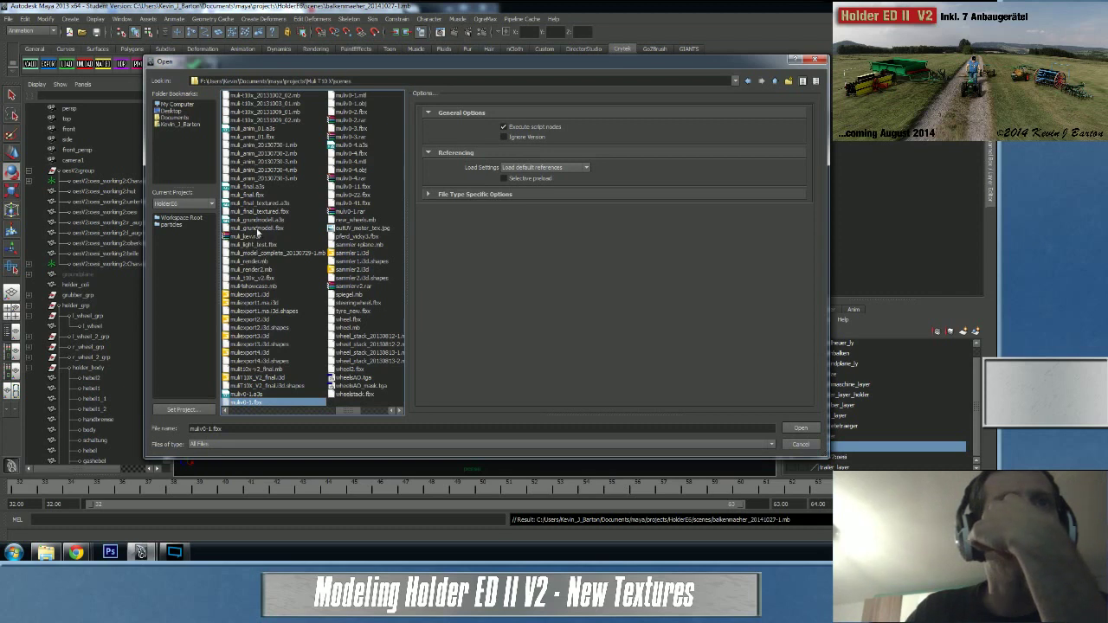
double_click(274, 181)
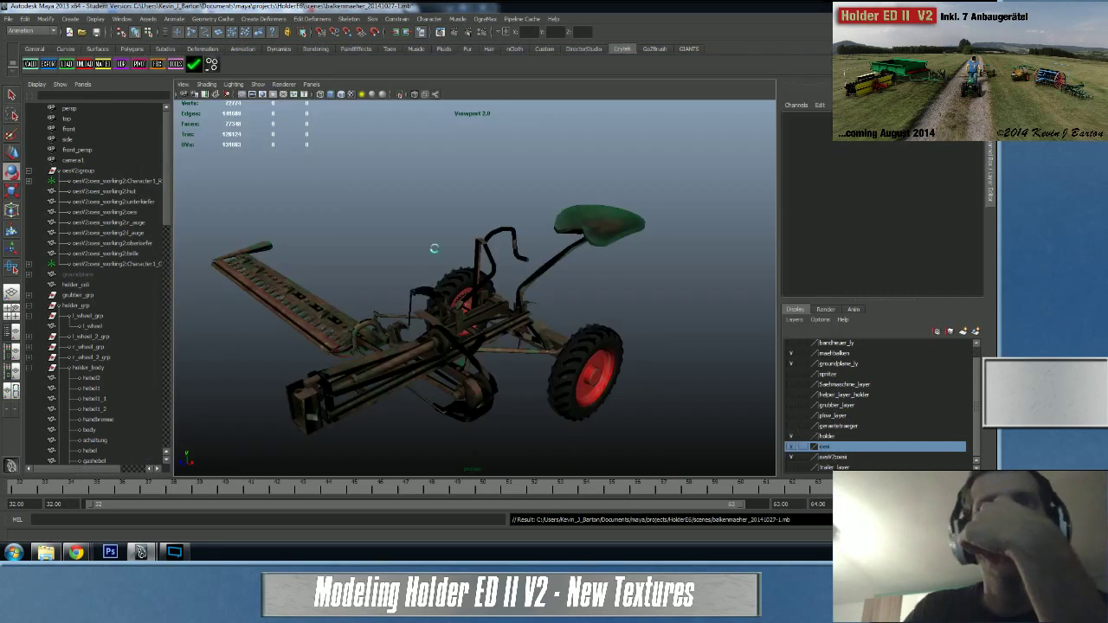
- Check the Twitch channel page in Chrome while the scene loads and return to Maya
click(76, 552)
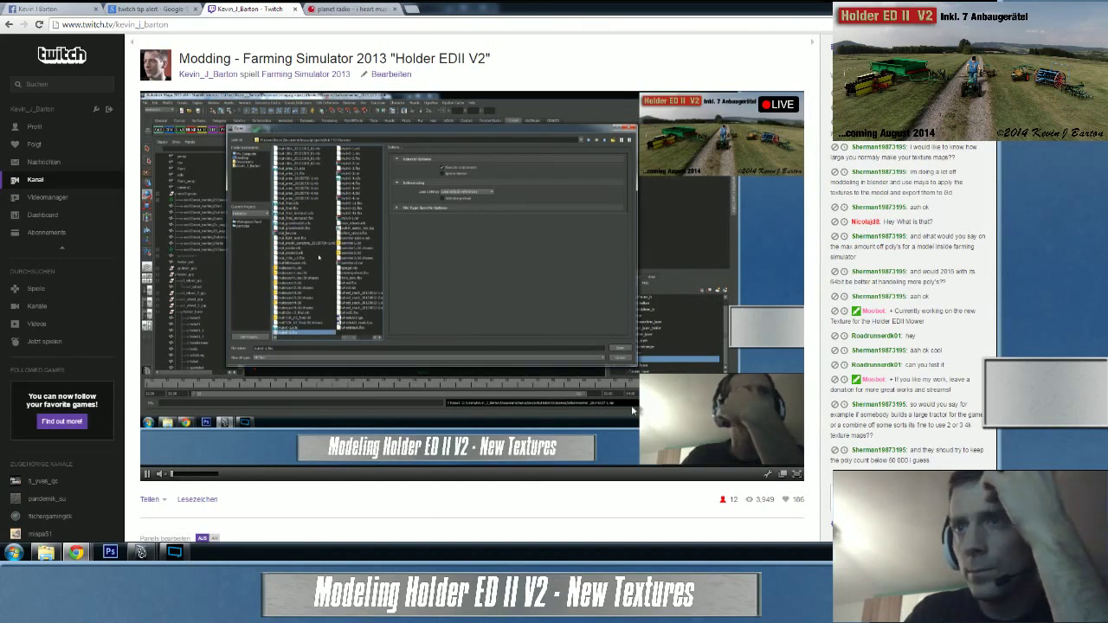
click(149, 554)
click(216, 507)
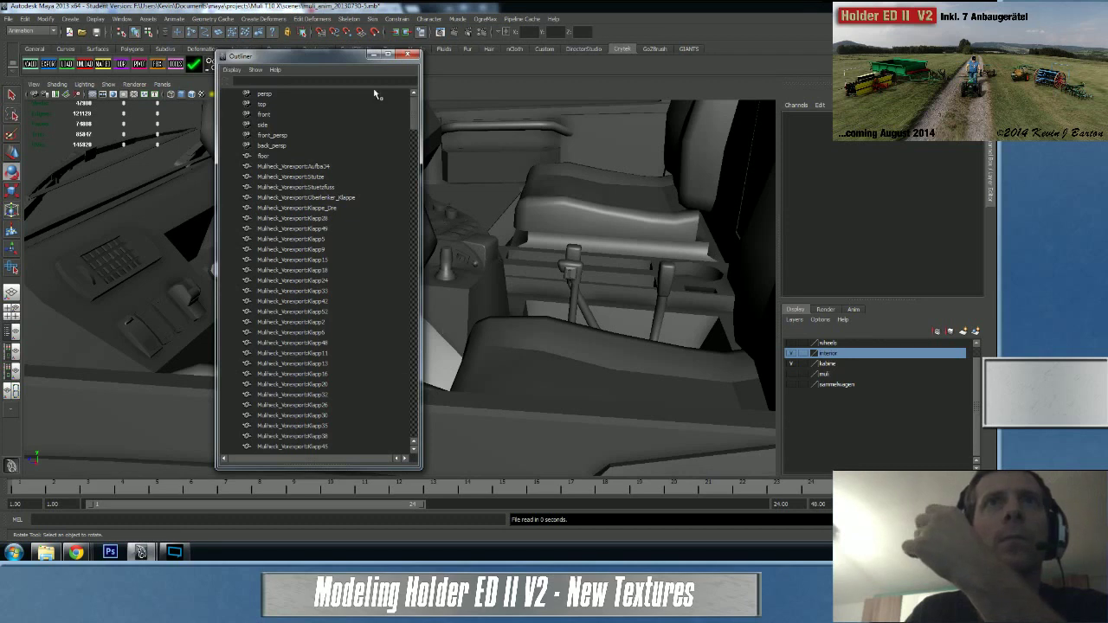
- Minimise the Outliner, select the Muli's left front wheel and examine the untextured cab from the outside and above
click(373, 56)
alt+right_drag(549, 278, 117, 296)
alt+drag(284, 314, 346, 306)
alt+drag(419, 259, 378, 292)
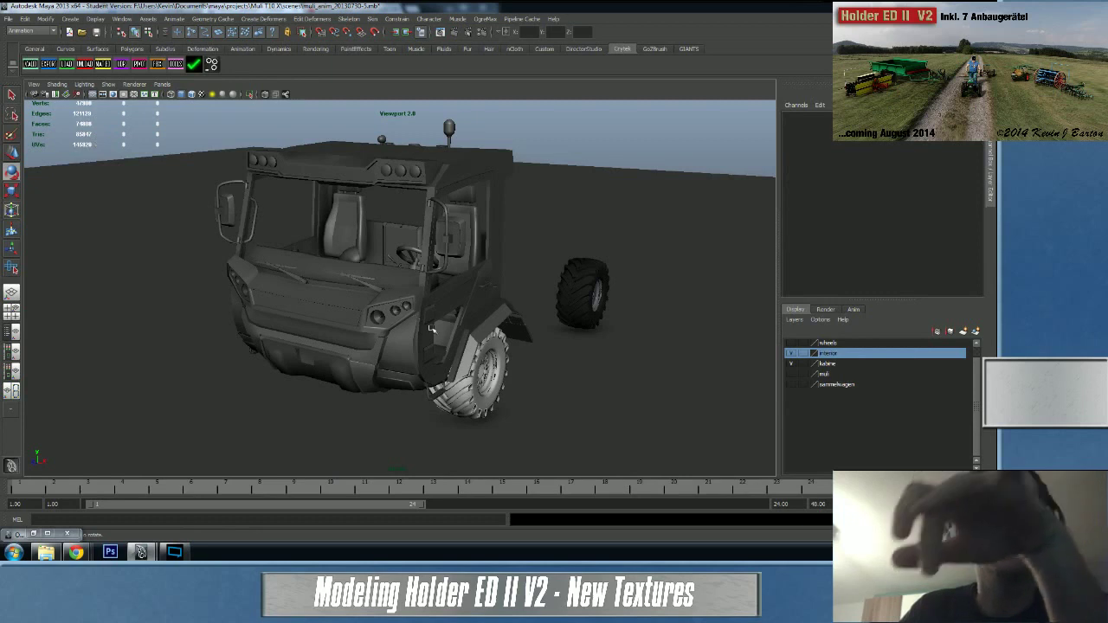
click(476, 372)
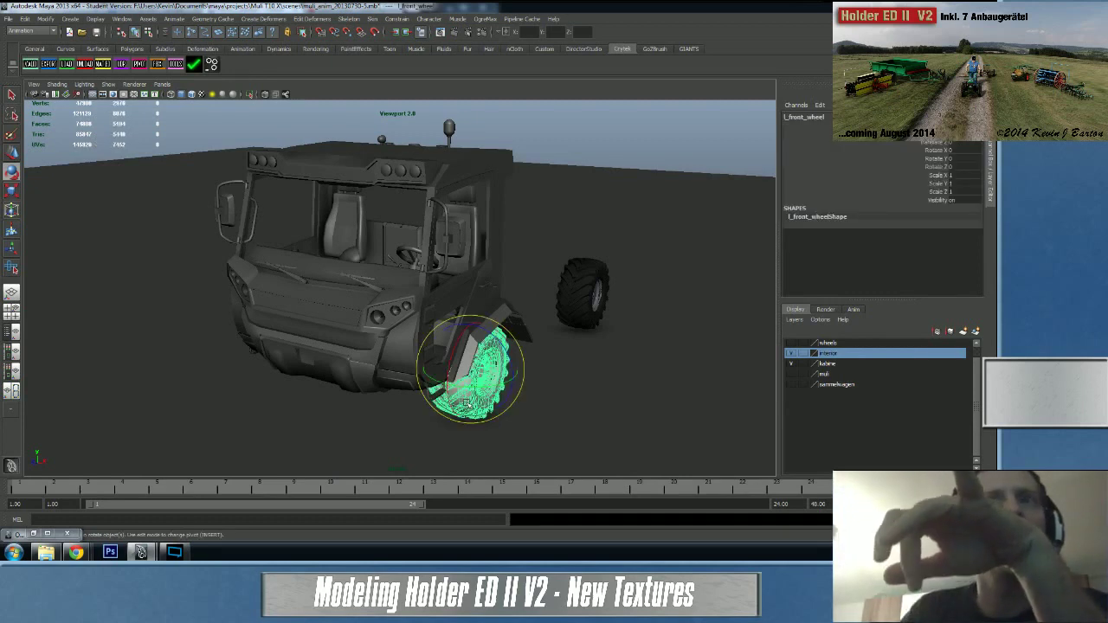
alt+right_drag(447, 307, 490, 291)
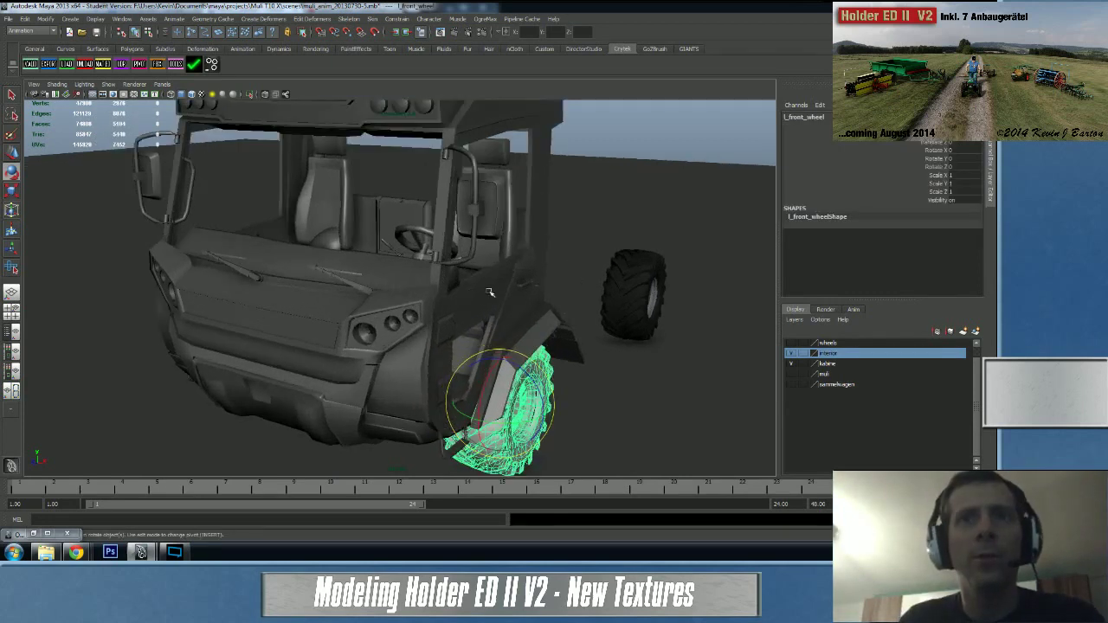
alt+middle_drag(490, 292, 454, 259)
alt+drag(453, 258, 190, 291)
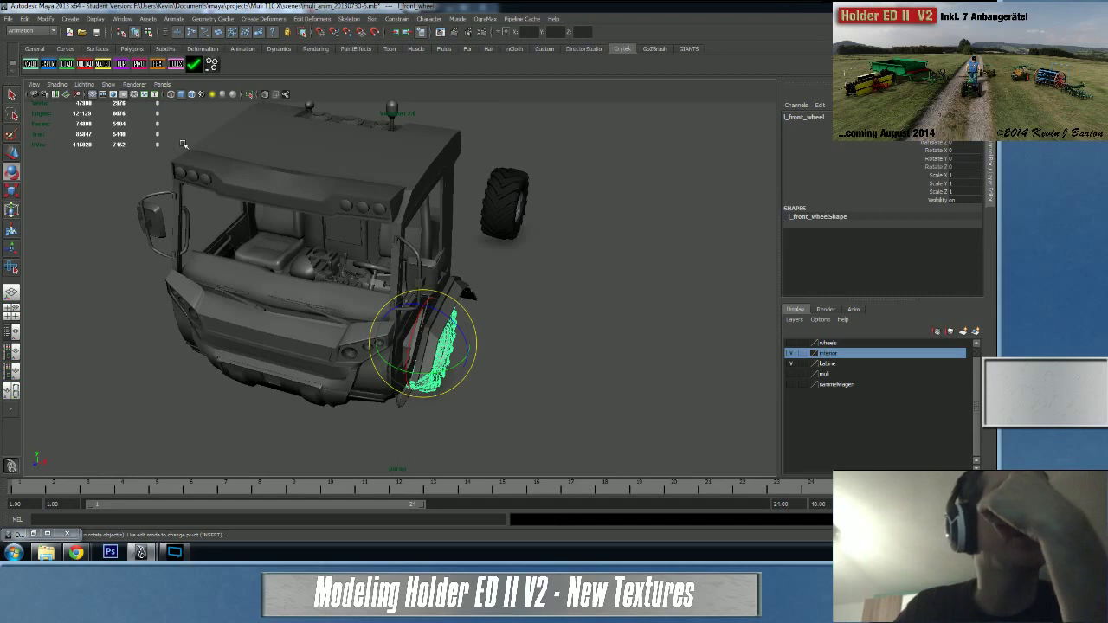
- Open the scene muli-t10x_20131009_02.mb from the Muli T10 X project's scenes folder
click(12, 18)
click(35, 36)
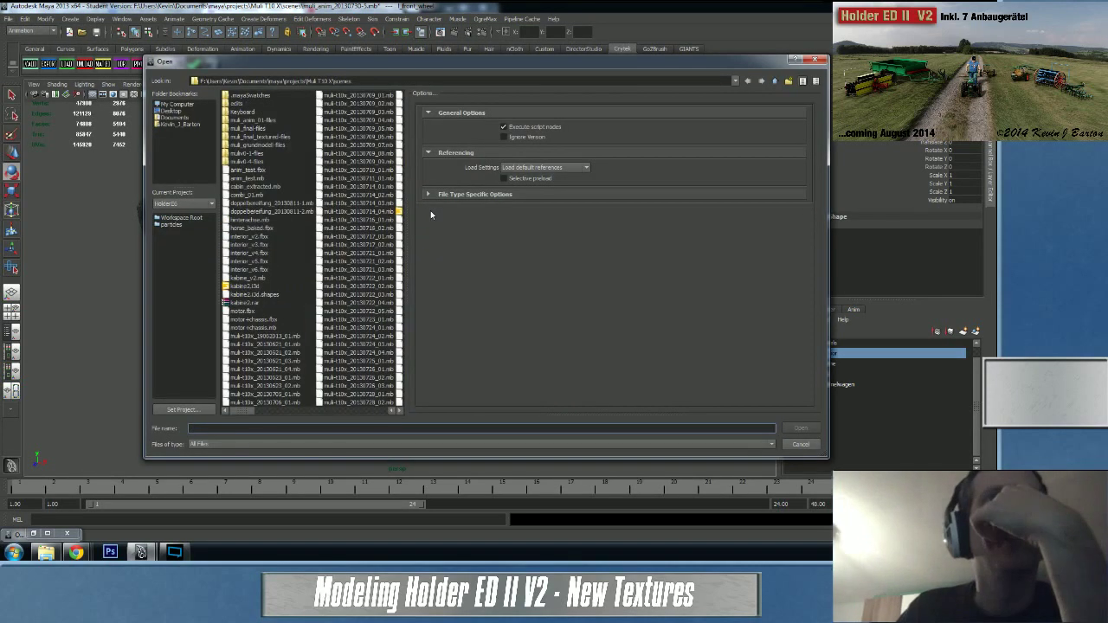
click(250, 412)
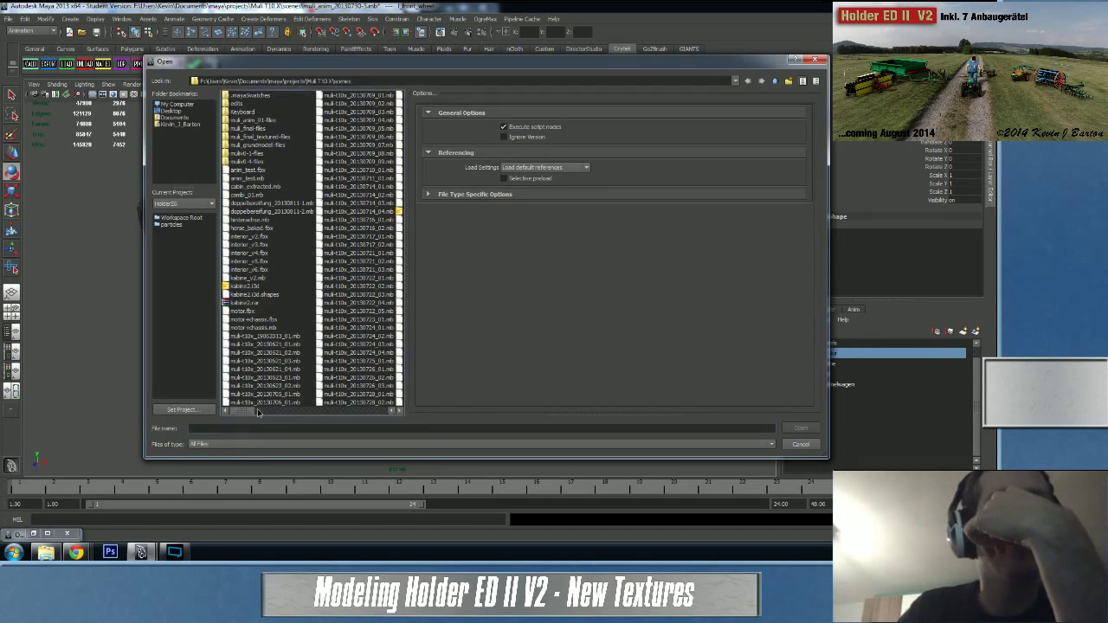
drag(259, 412, 319, 412)
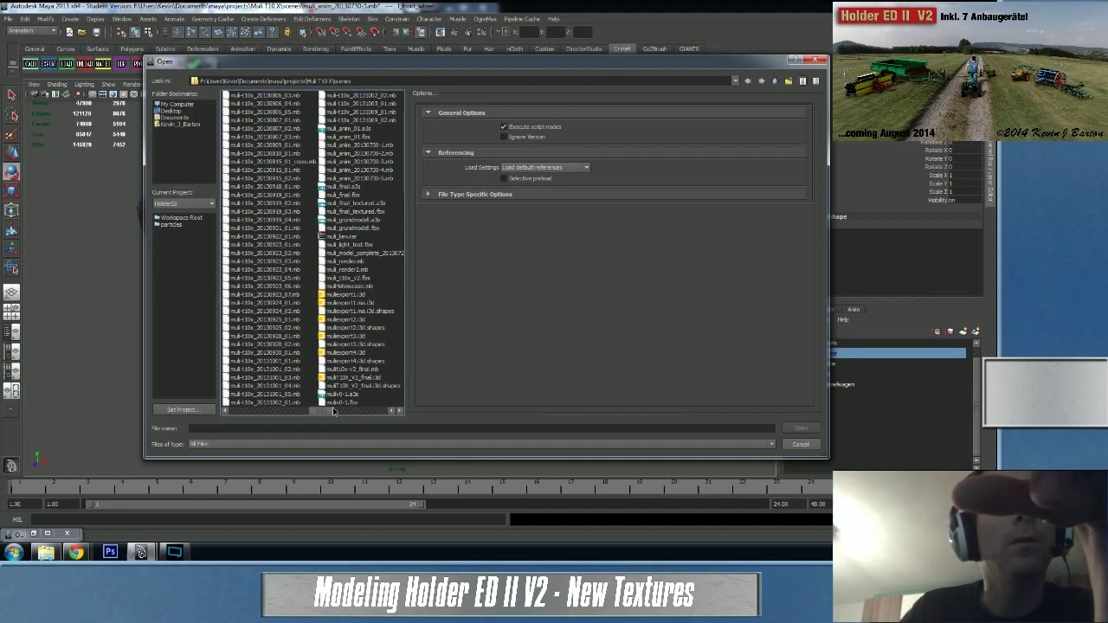
click(348, 120)
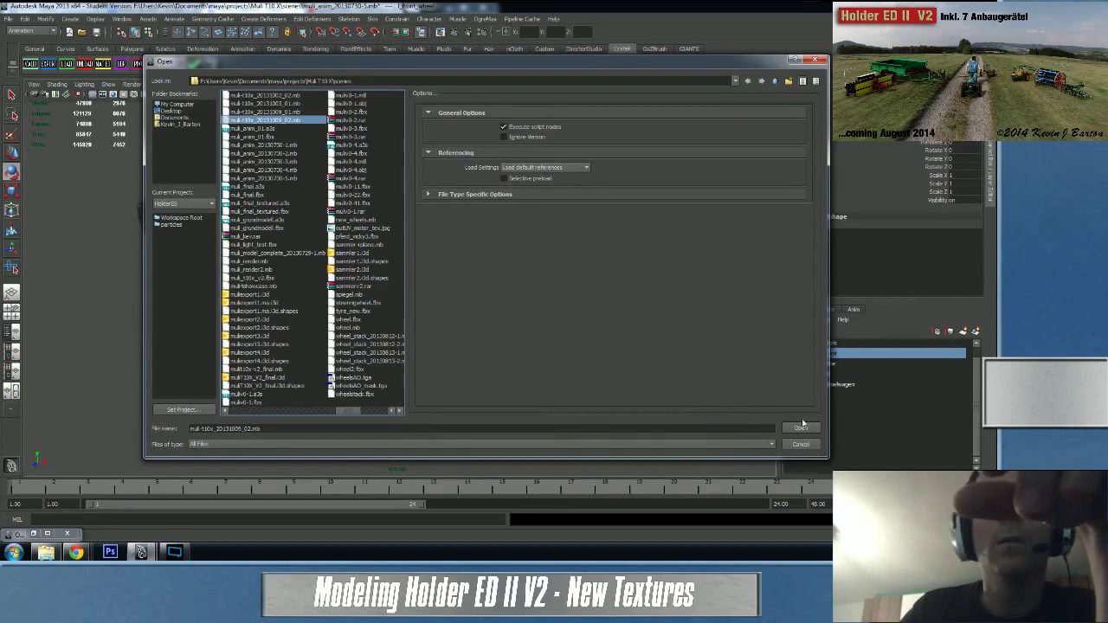
click(801, 427)
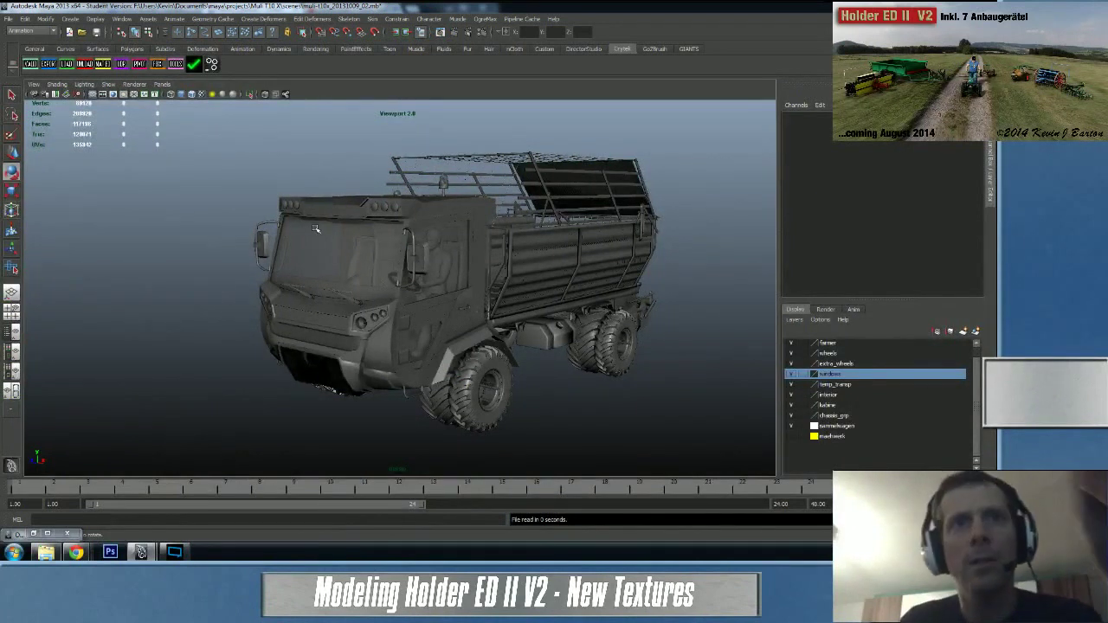
- Examine the complete Muli truck from the front and side, briefly selecting its cab
mouse_move(275, 281)
alt+mouse_down()
mouse_move(367, 278)
mouse_move(251, 280)
mouse_move(278, 279)
alt+mouse_up()
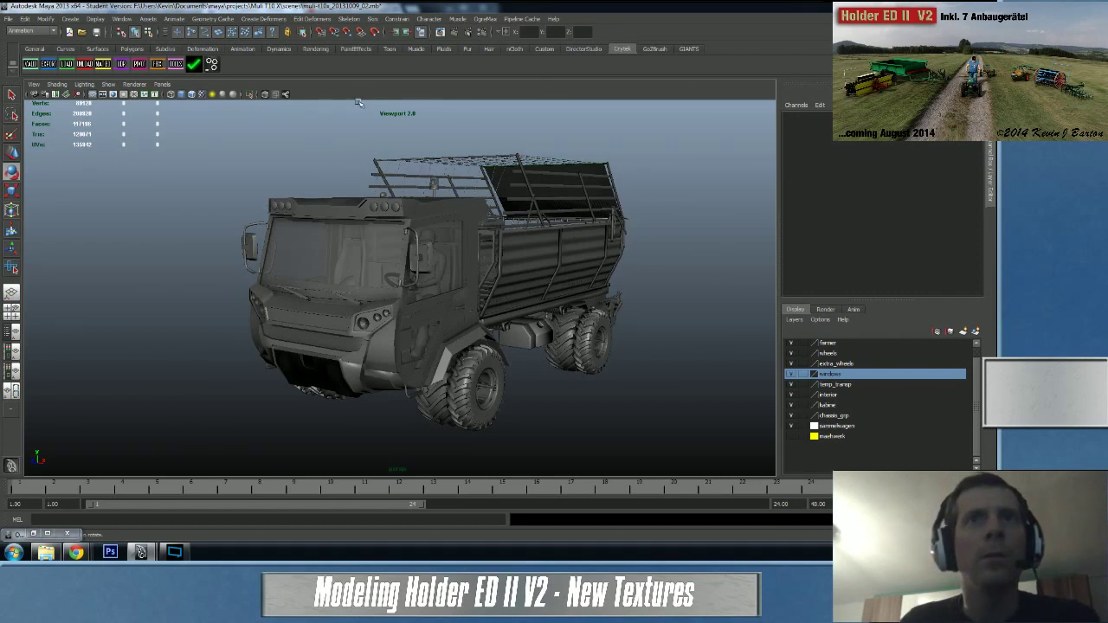
click(393, 314)
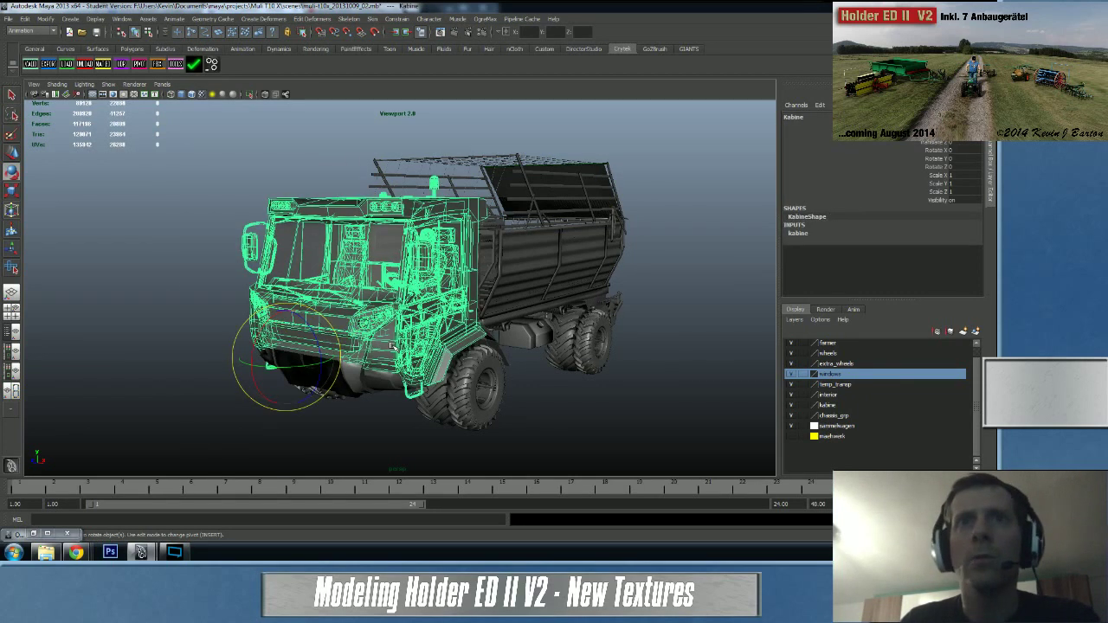
click(167, 211)
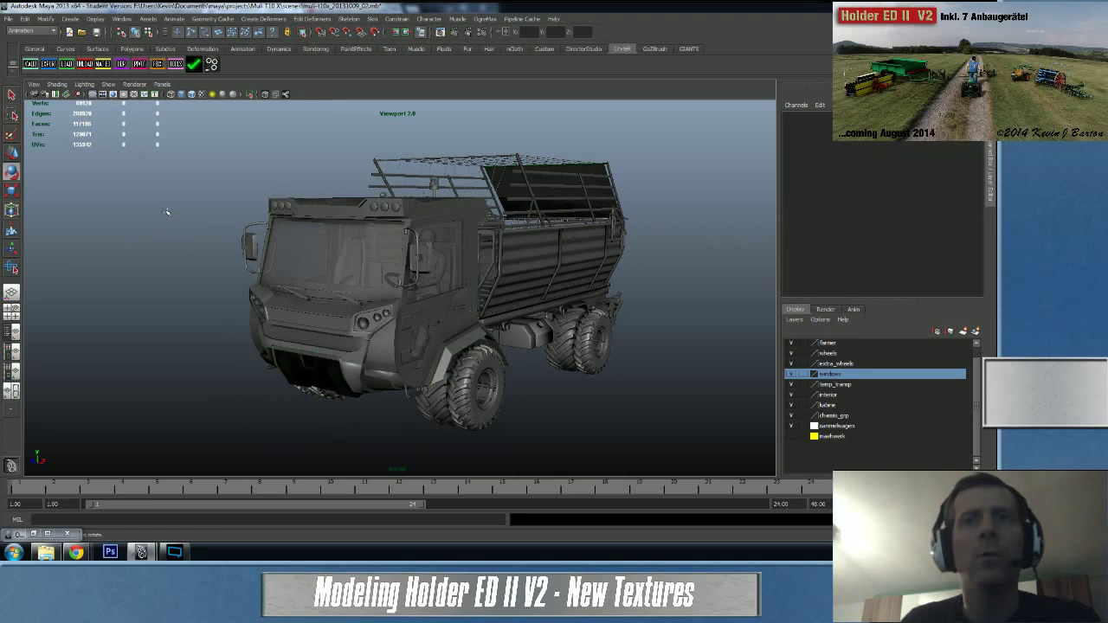
alt+drag(167, 211, 142, 194)
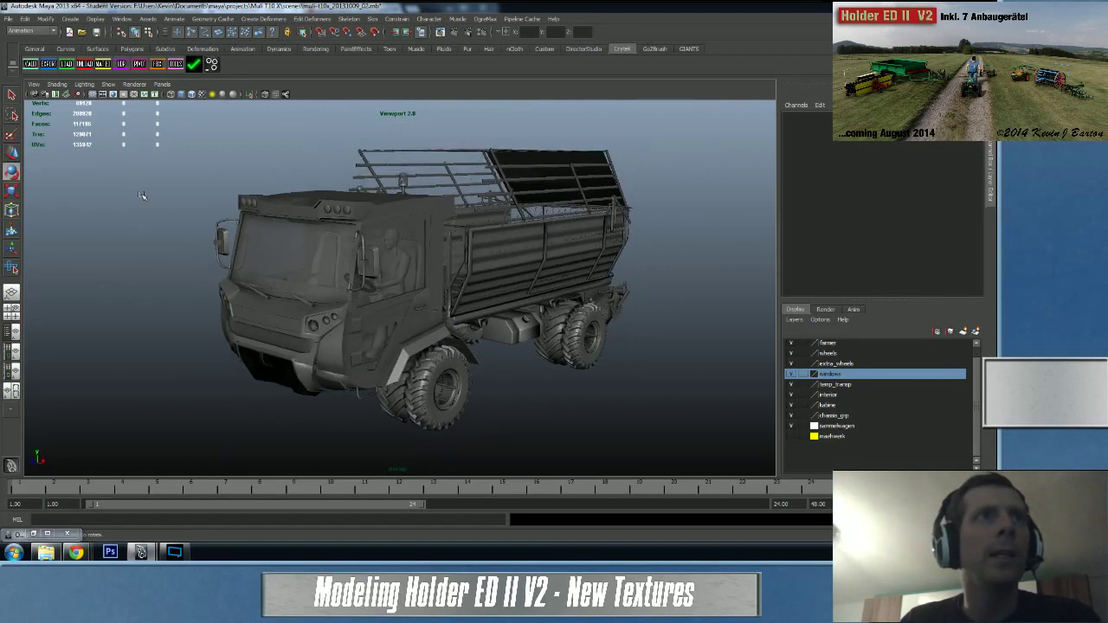
- Check the Twitch channel page and chat in Chrome and return to Maya
mouse_move(90, 555)
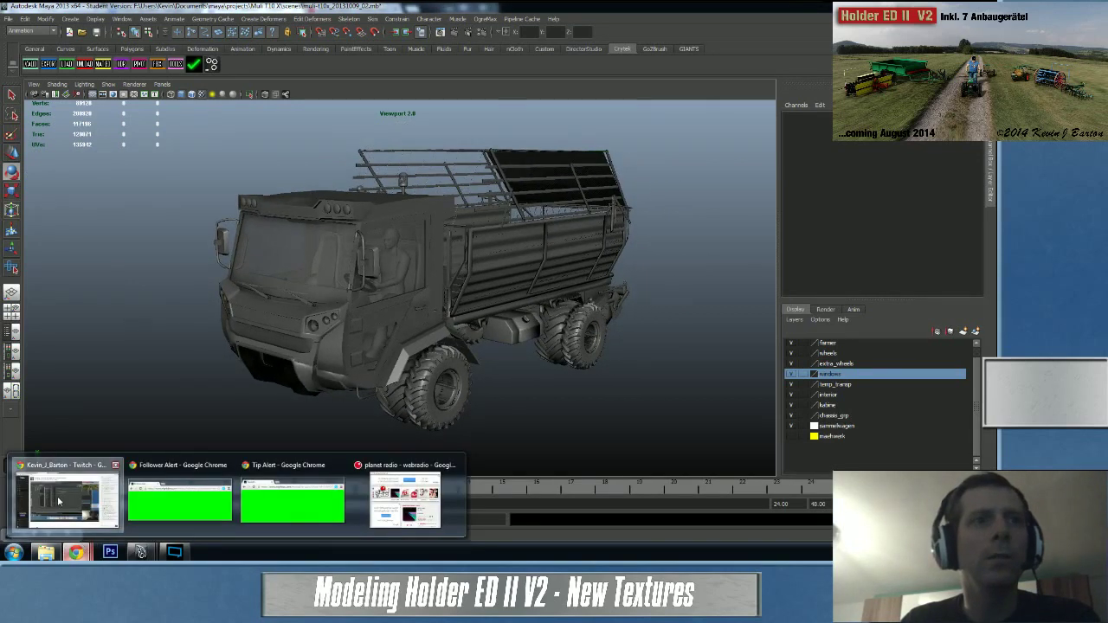
click(59, 500)
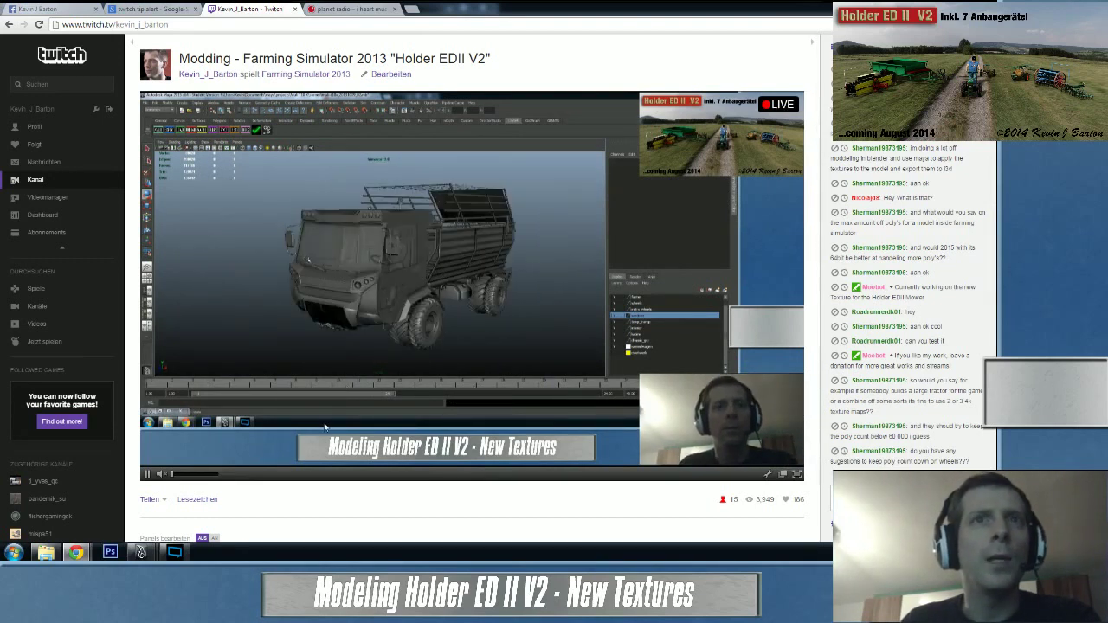
click(207, 489)
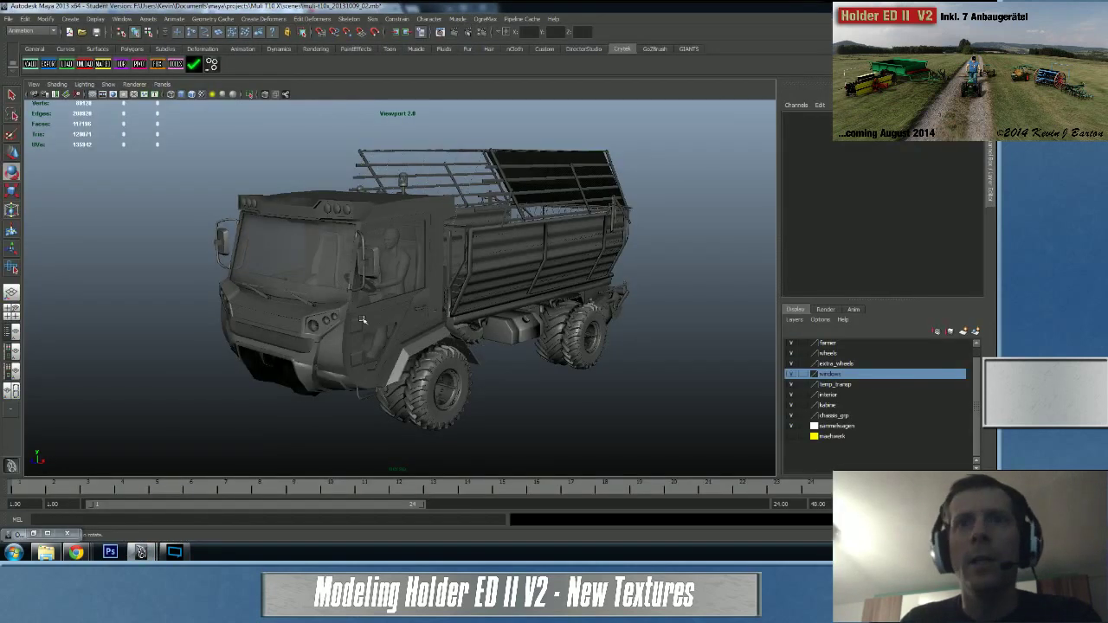
- Hide the farmer, wheels, extra_wheels, temp_transp and sammelwagen layers so only the Muli's cab and chassis are displayed
click(793, 359)
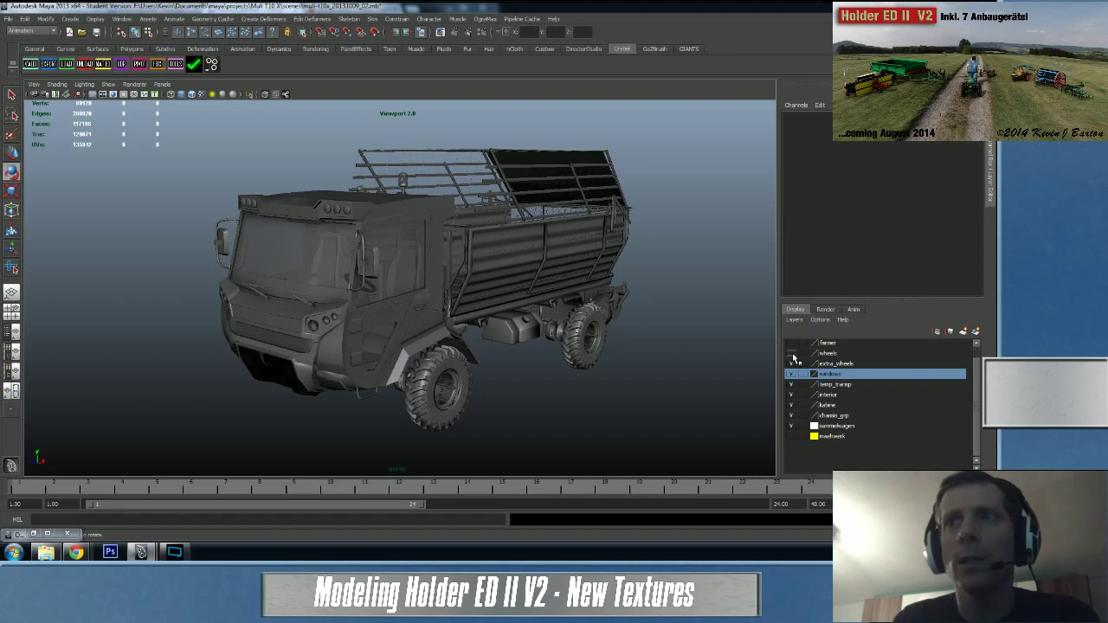
click(793, 364)
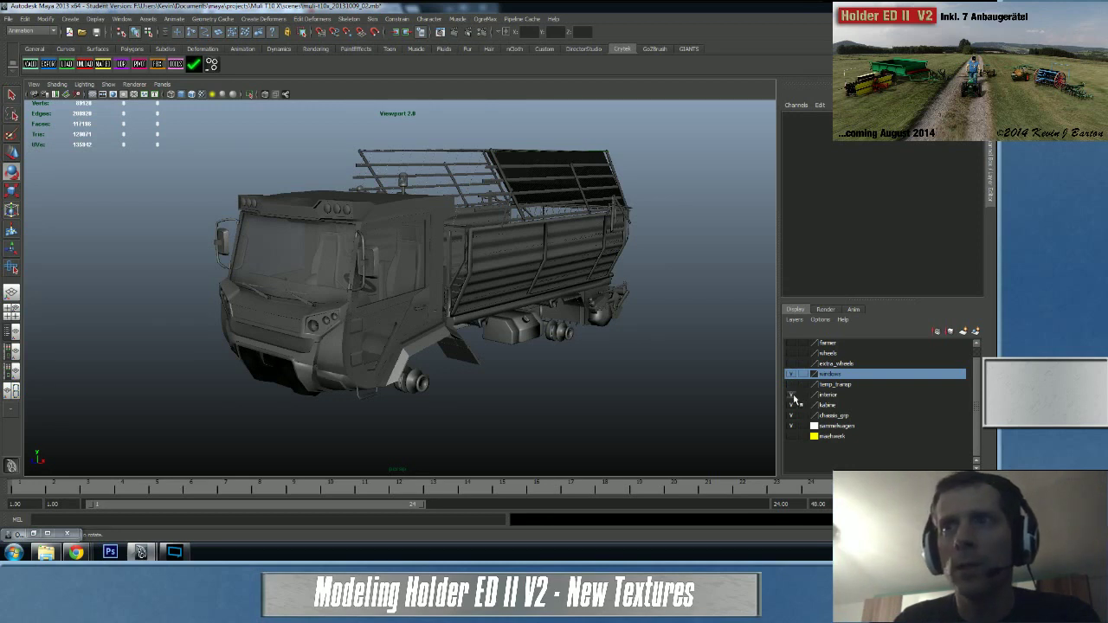
click(793, 426)
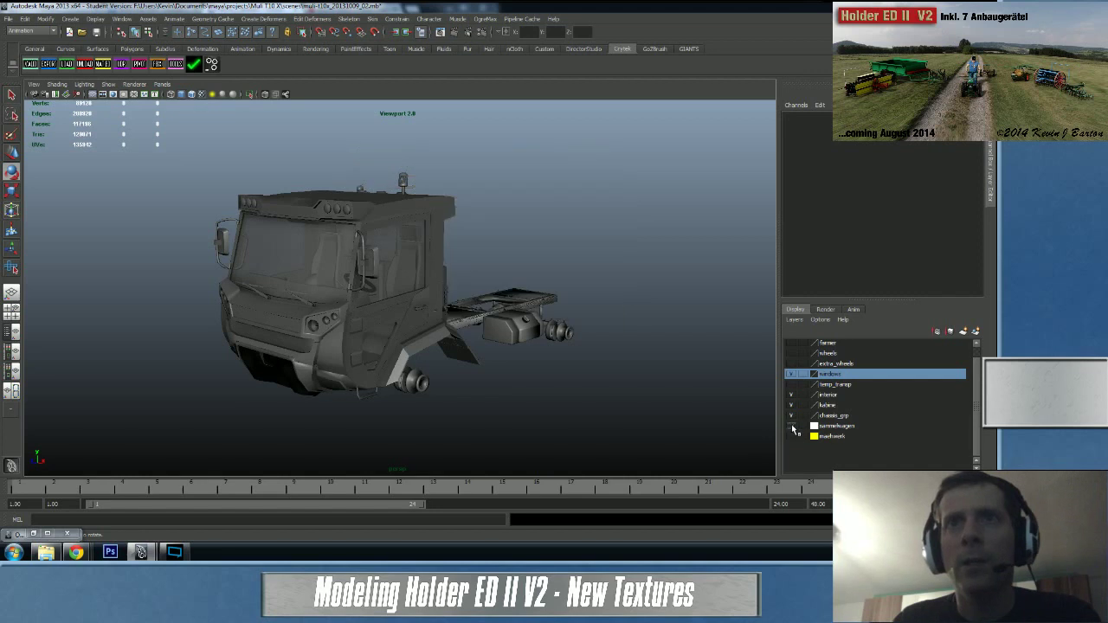
alt+drag(681, 374, 665, 437)
mouse_move(479, 424)
alt+mouse_down()
mouse_move(564, 415)
mouse_move(463, 413)
mouse_move(435, 431)
mouse_move(545, 424)
mouse_move(516, 417)
mouse_move(431, 346)
alt+mouse_up()
click(545, 424)
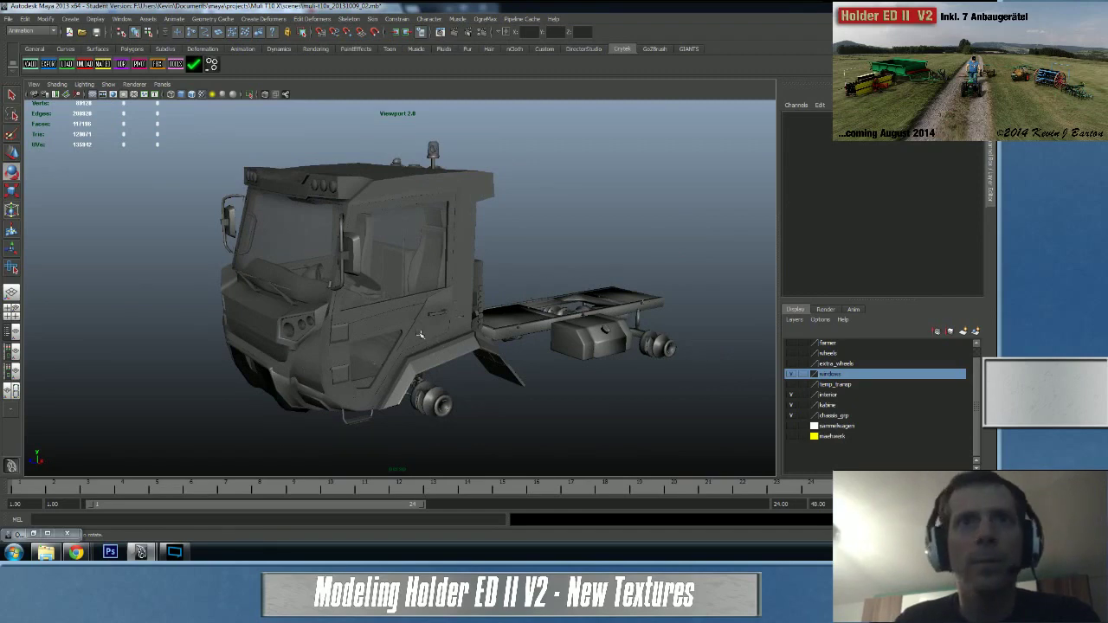
- Tilt the Muli's cab forward about 42° around Z, examine the engine bay underneath and undo the rotation
click(309, 374)
alt+drag(281, 379, 302, 323)
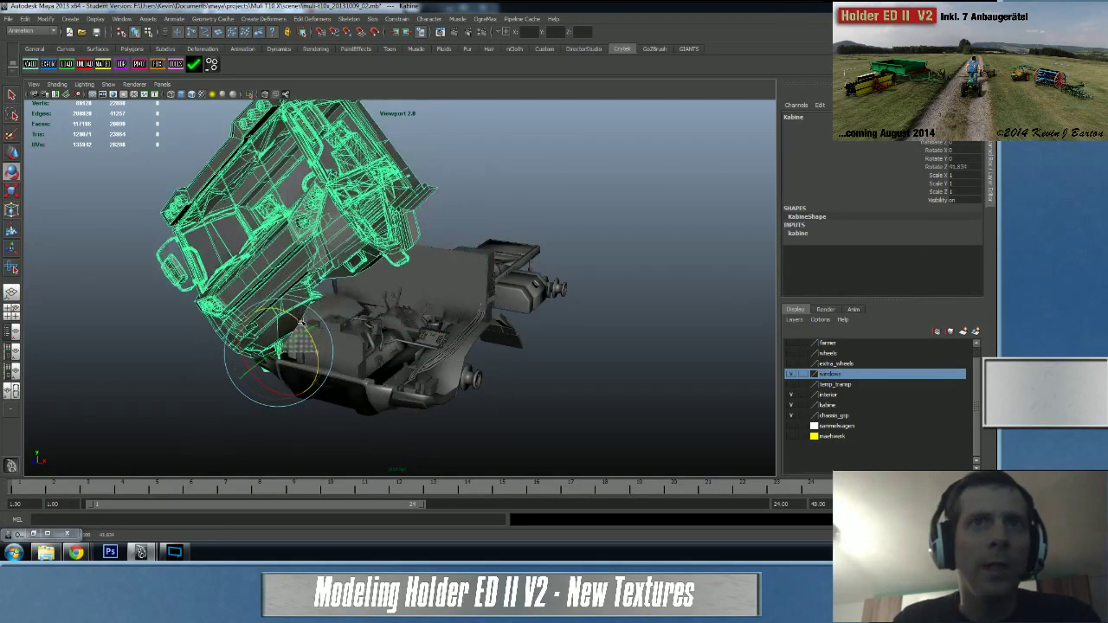
alt+drag(399, 345, 443, 350)
alt+right_drag(444, 349, 504, 374)
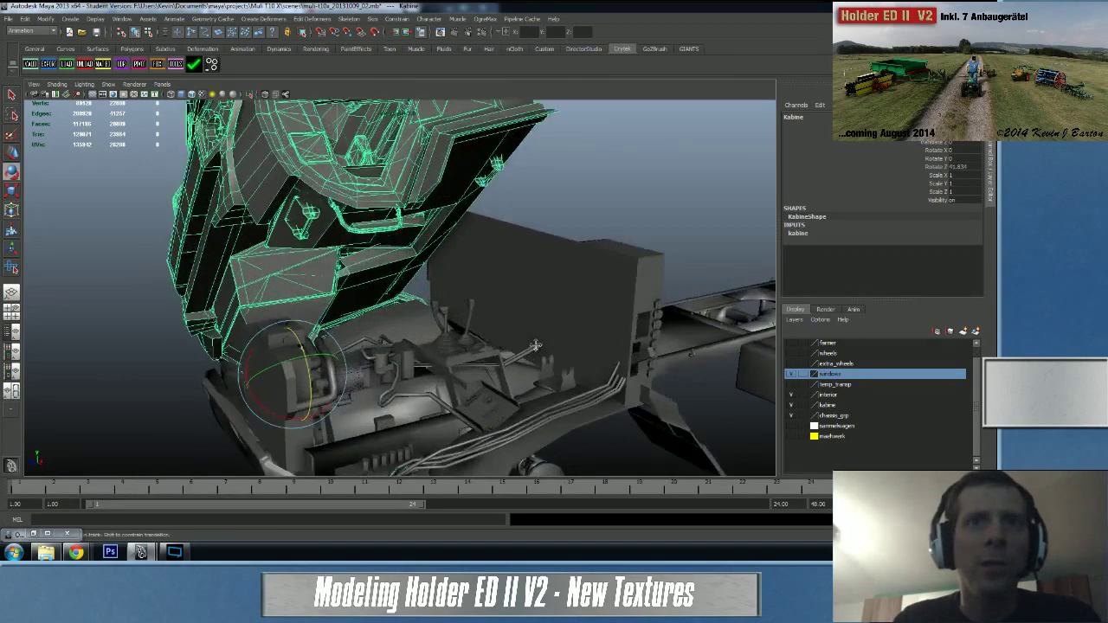
alt+middle_drag(504, 374, 563, 330)
alt+drag(564, 330, 596, 361)
alt+right_drag(595, 361, 531, 351)
alt+drag(545, 344, 456, 362)
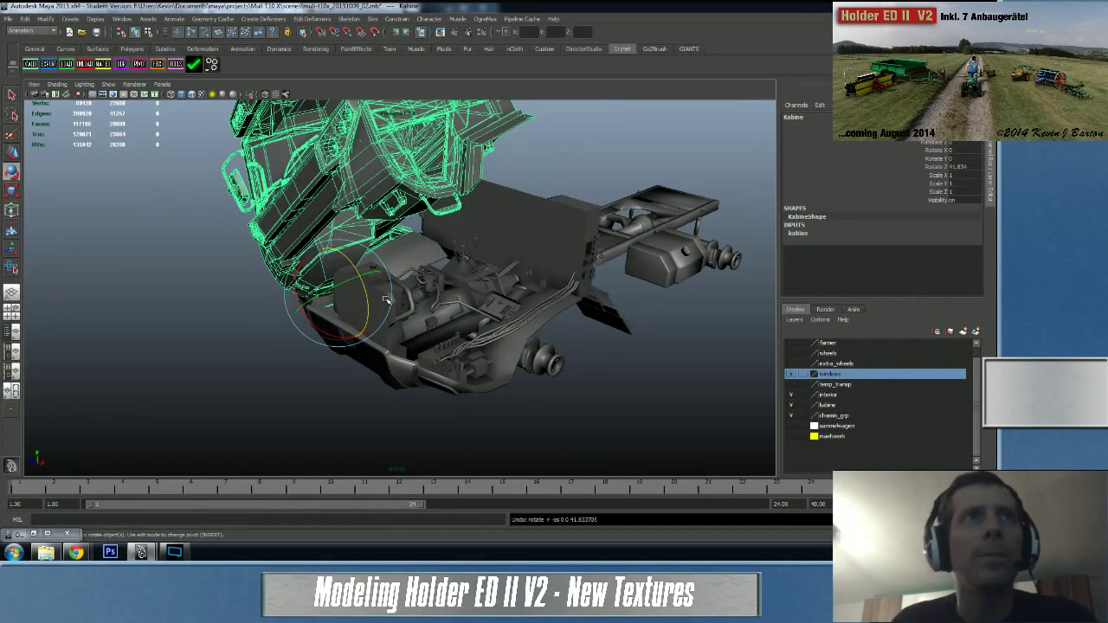
key(ctrl+z)
alt+right_drag(593, 359, 276, 157)
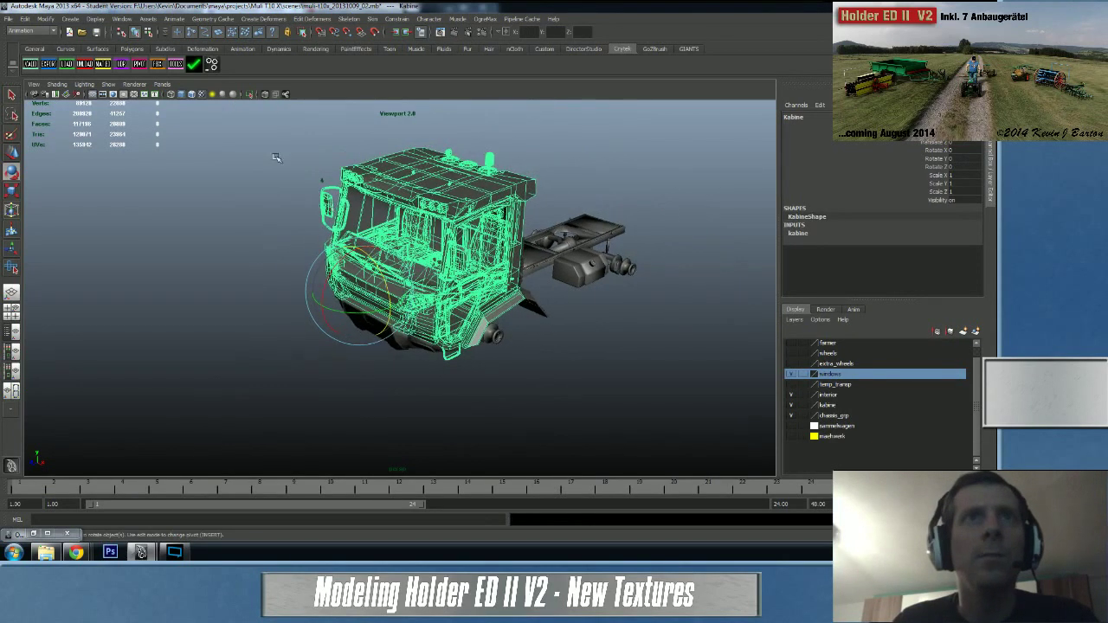
- Examine the cab and rear frame up close, briefly selecting the rear chassis
alt+drag(322, 181, 741, 397)
alt+right_drag(605, 354, 524, 348)
alt+middle_drag(524, 348, 446, 345)
alt+right_drag(446, 344, 744, 368)
click(566, 322)
click(560, 306)
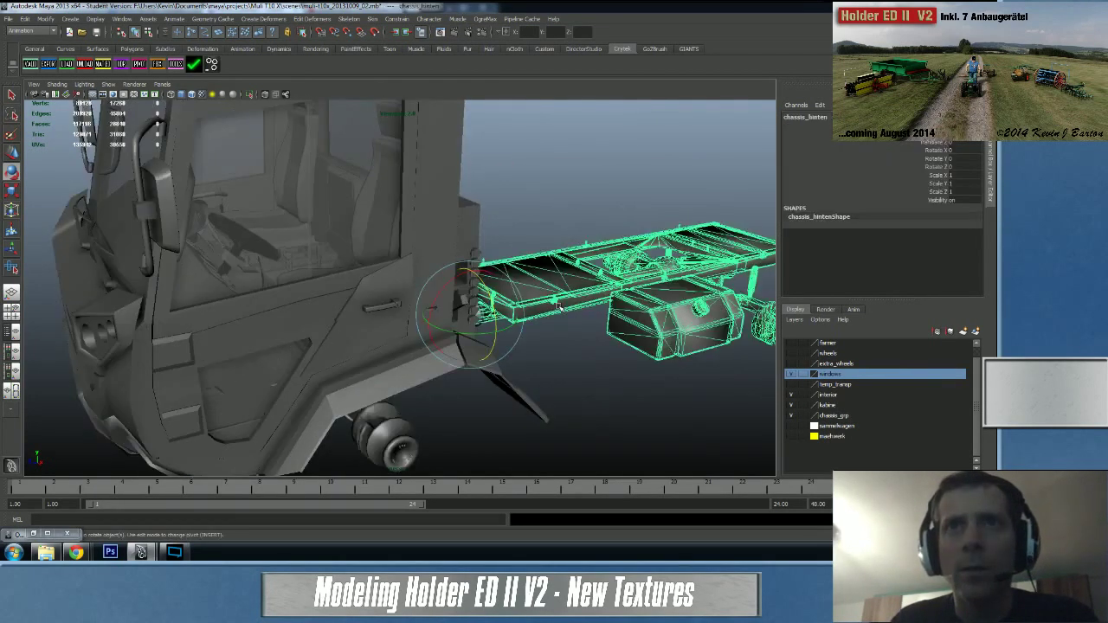
click(568, 360)
alt+drag(603, 374, 752, 396)
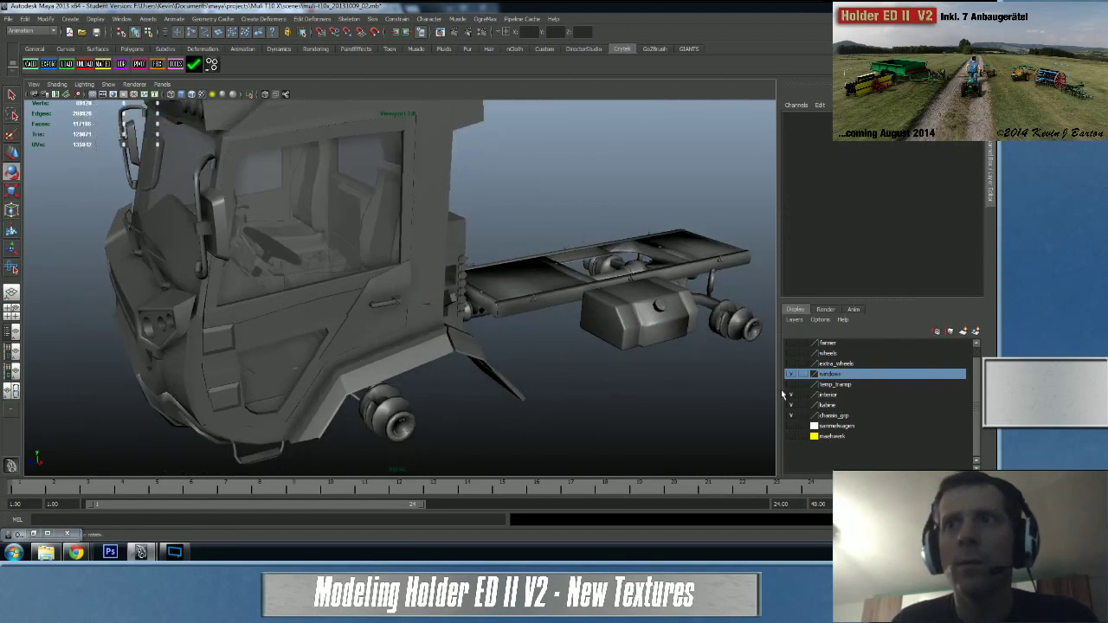
- Toggle the interior, kabine and chassis_grp layers off and on again to check which parts they hold
click(789, 396)
click(789, 396)
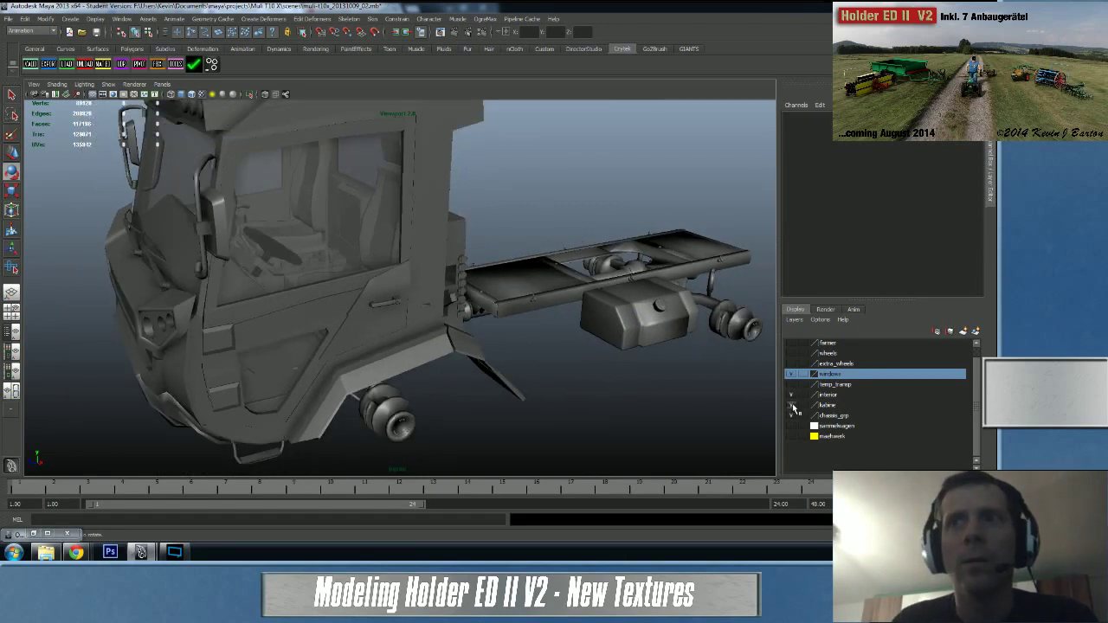
click(790, 405)
click(791, 405)
click(791, 416)
click(791, 416)
- Select the whole displayed truck, the cab alone and the rear chassis alone to compare their polygon counts
alt+drag(623, 384, 383, 303)
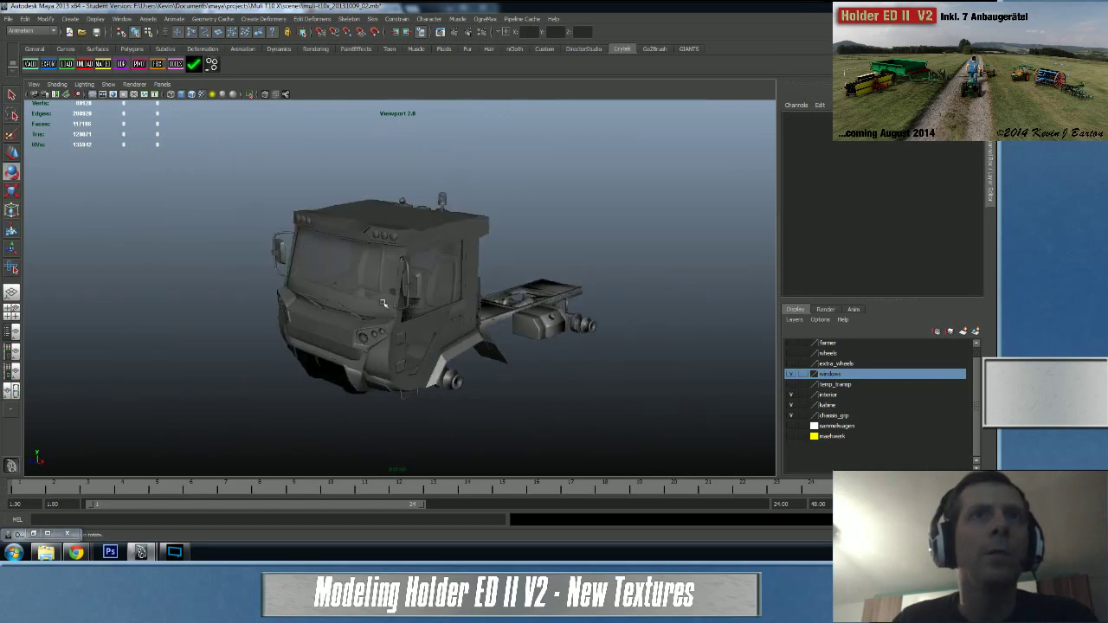
drag(280, 228, 580, 417)
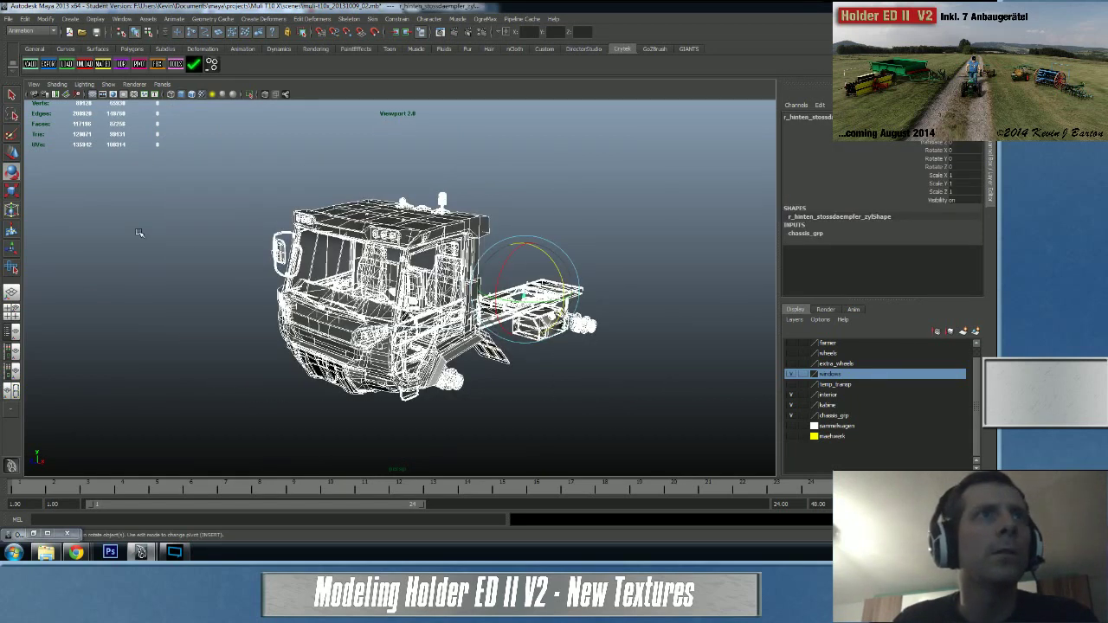
mouse_move(138, 233)
alt+mouse_down()
mouse_move(208, 226)
mouse_move(279, 182)
mouse_move(333, 232)
mouse_move(265, 222)
mouse_move(124, 231)
mouse_move(205, 230)
mouse_move(148, 236)
alt+mouse_up()
click(186, 239)
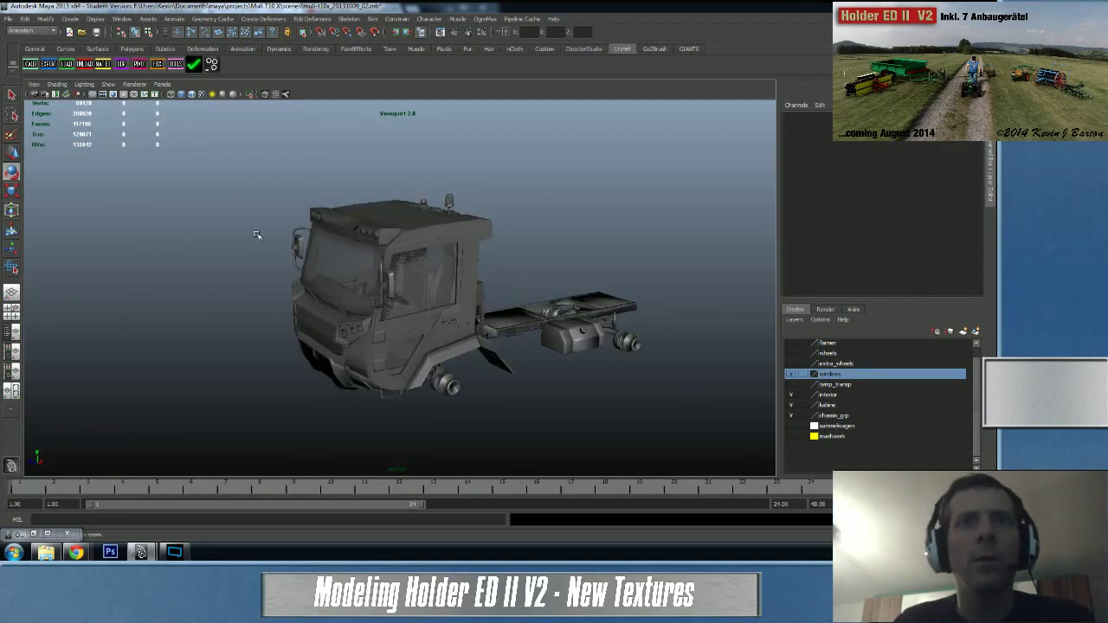
click(398, 234)
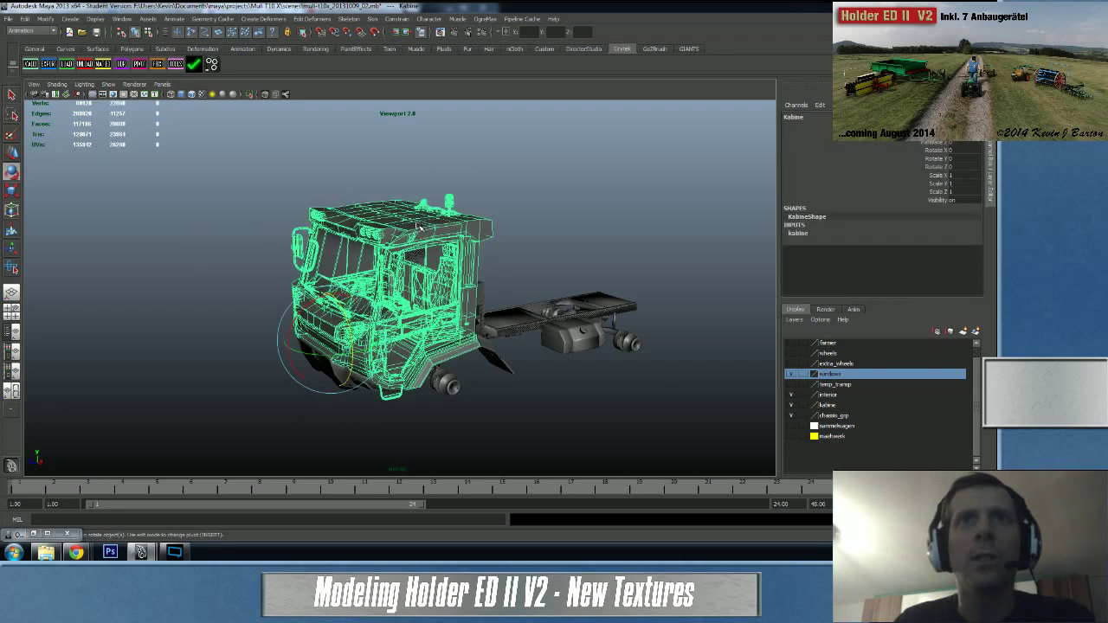
click(584, 240)
click(537, 315)
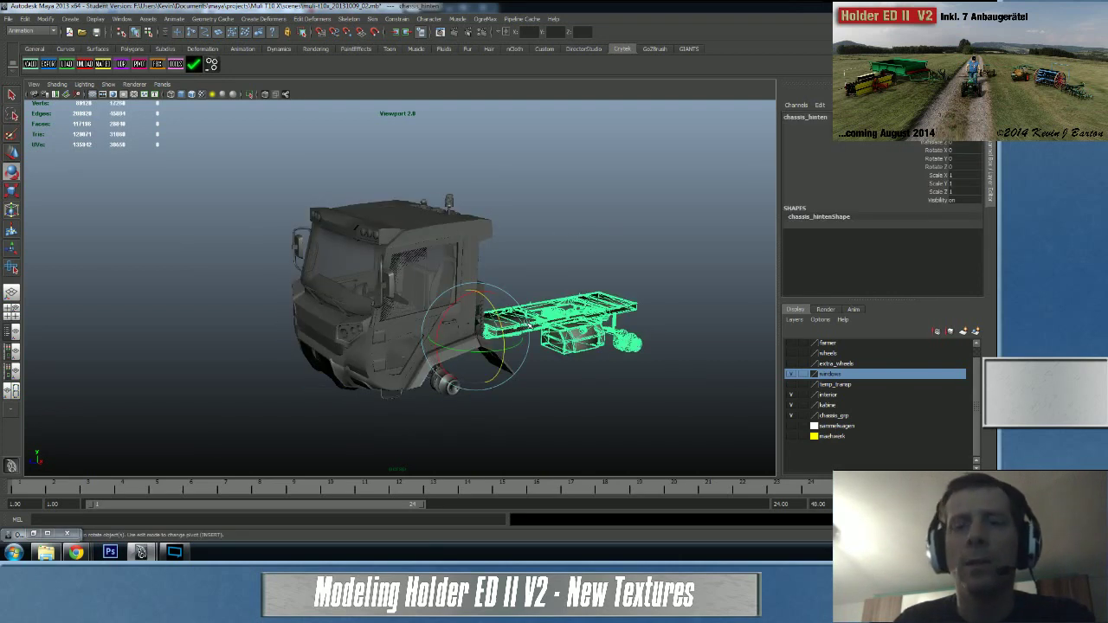
- Frame the rear chassis, inspect its frame, axle and wireframe up close, and clear the selection
key(f)
alt+drag(528, 324, 238, 330)
alt+right_drag(238, 329, 502, 335)
alt+drag(503, 335, 413, 337)
alt+right_drag(413, 337, 393, 329)
alt+middle_drag(414, 321, 352, 275)
alt+right_drag(364, 286, 305, 317)
alt+drag(304, 317, 343, 250)
alt+middle_drag(342, 249, 419, 351)
alt+drag(419, 350, 293, 238)
click(546, 380)
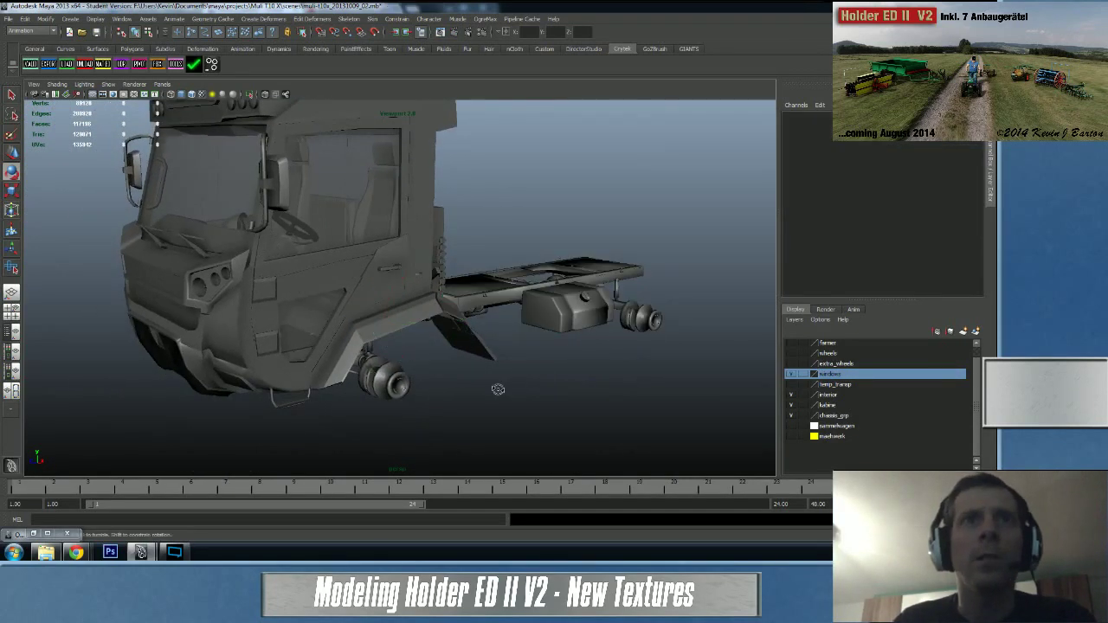
alt+drag(494, 388, 449, 383)
- Read the new chat messages on the Twitch channel page in Chrome and switch back to the Maya scene
mouse_move(87, 554)
click(66, 507)
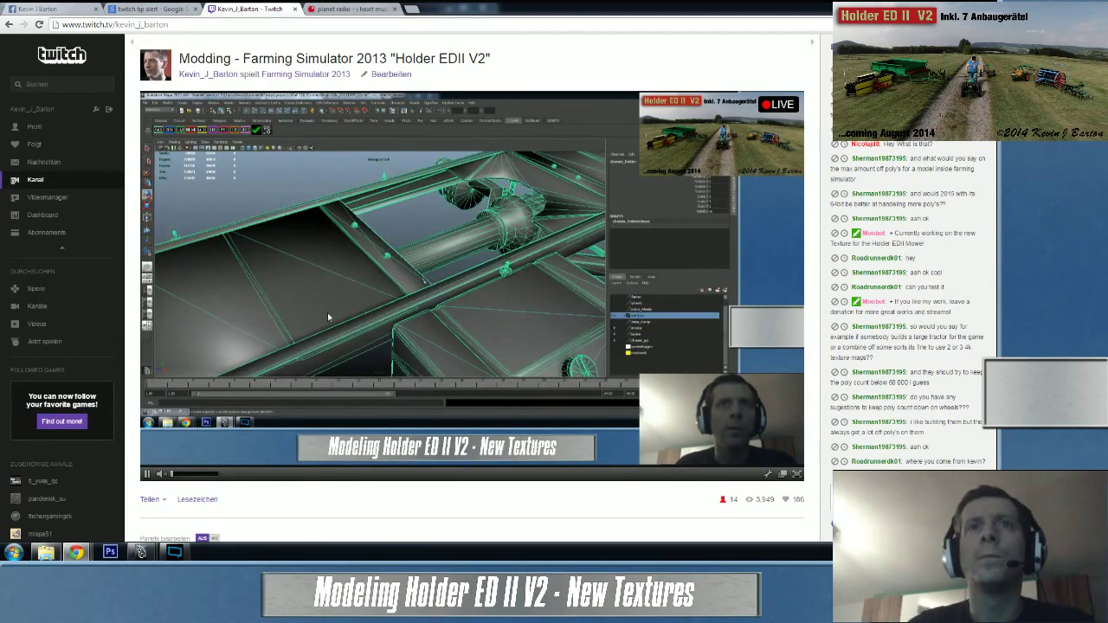
click(142, 553)
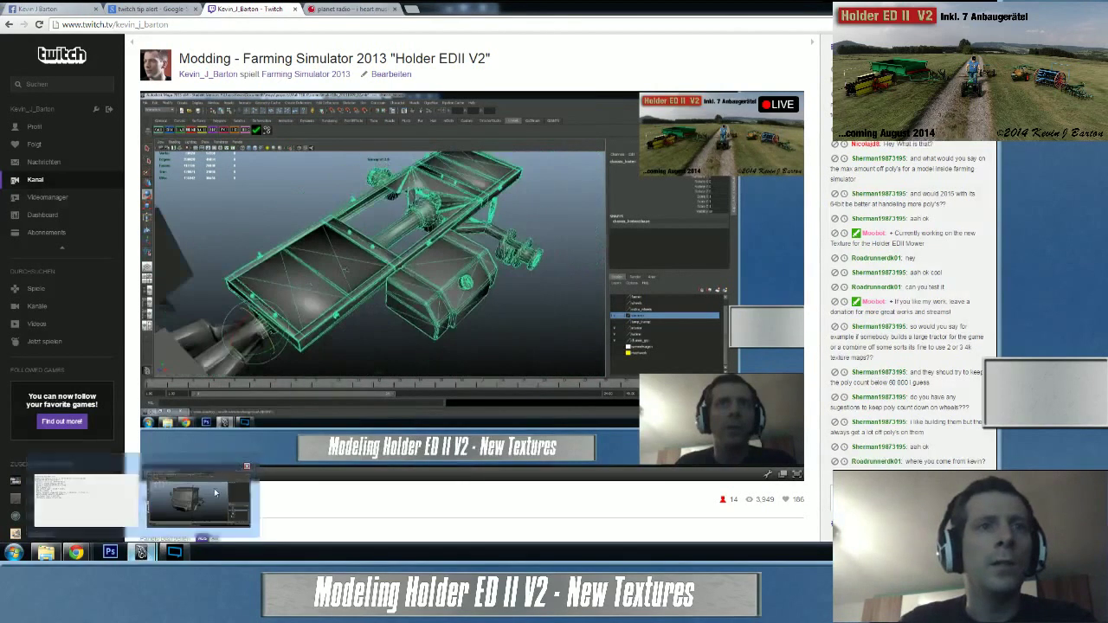
click(215, 491)
- Take a last look at the Muli's cab and reopen the latest balkenmaeher scene from the recent files
scroll(545, 343, down, 3)
alt+drag(444, 346, 428, 396)
scroll(468, 331, up, 2)
alt+drag(475, 394, 559, 374)
click(8, 19)
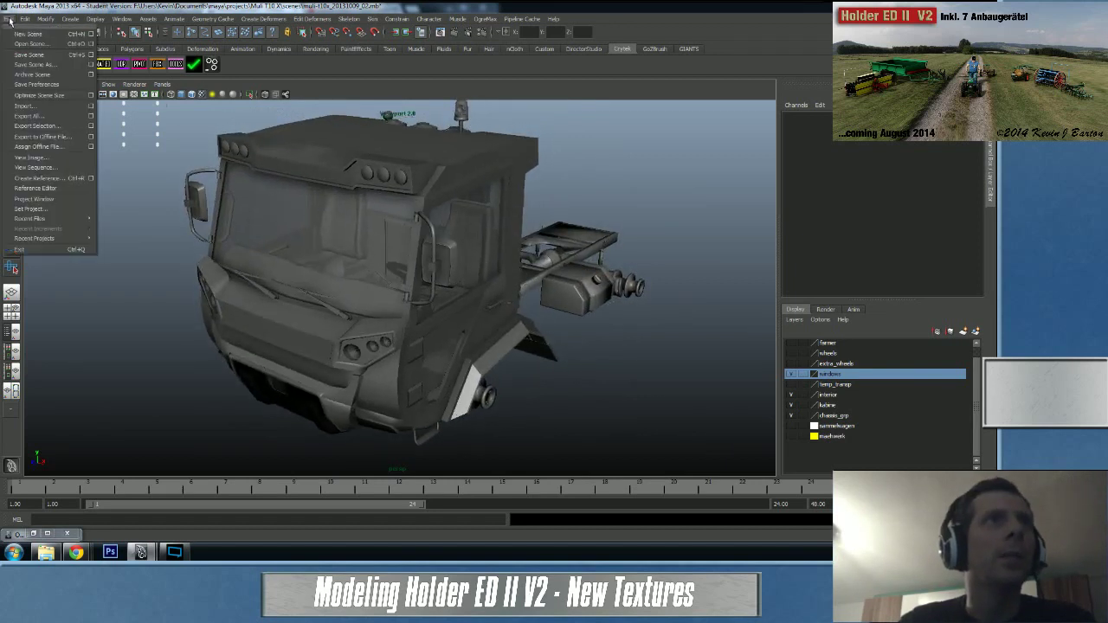
mouse_move(66, 240)
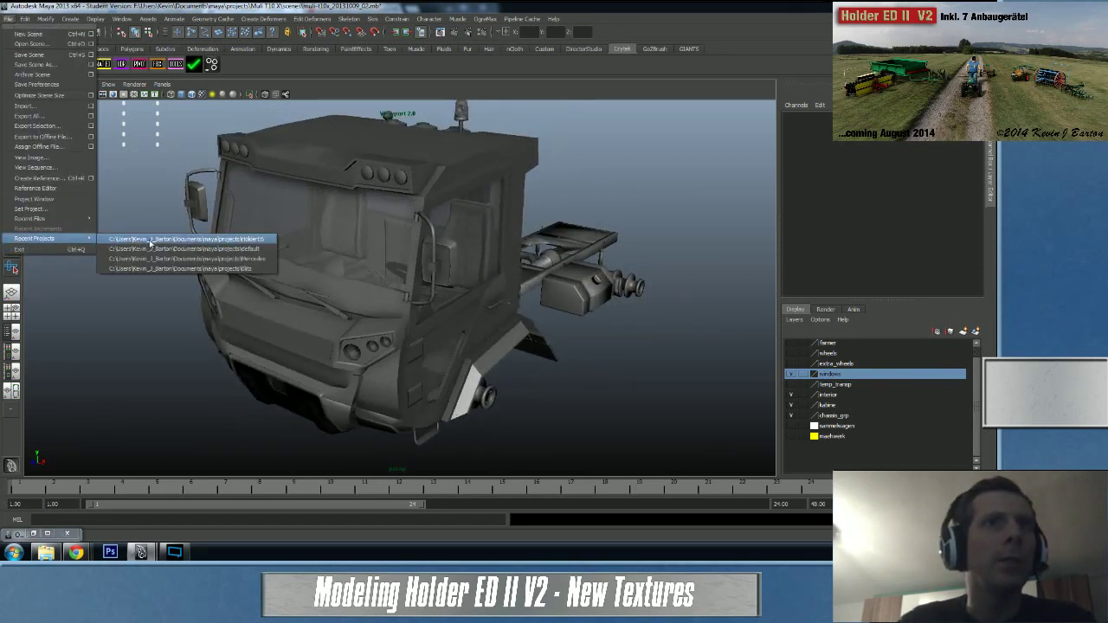
mouse_move(35, 218)
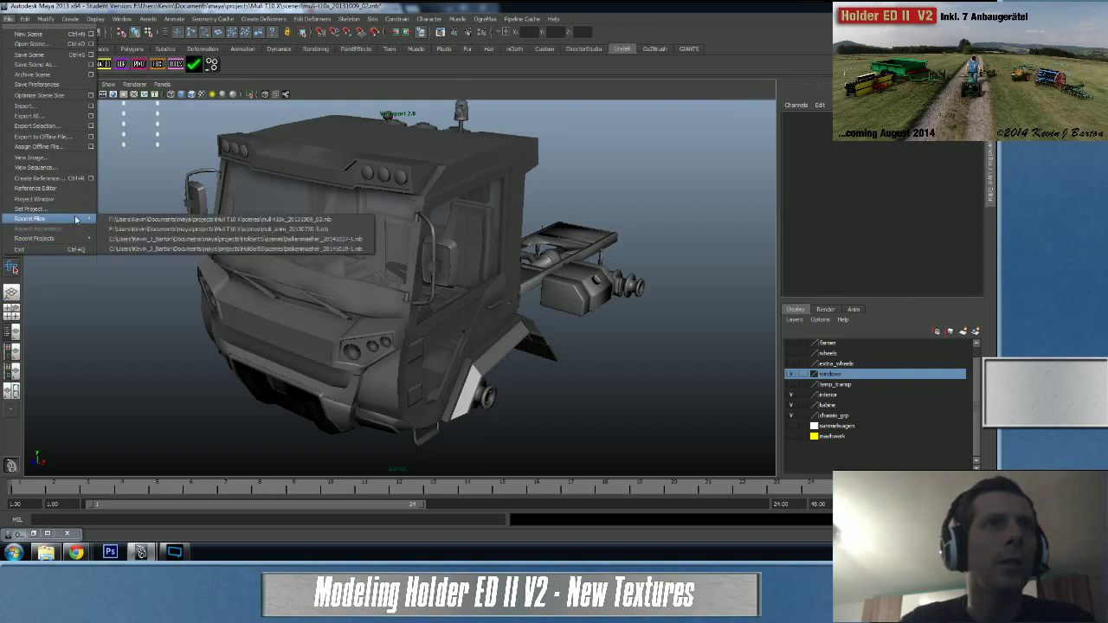
click(176, 239)
click(499, 285)
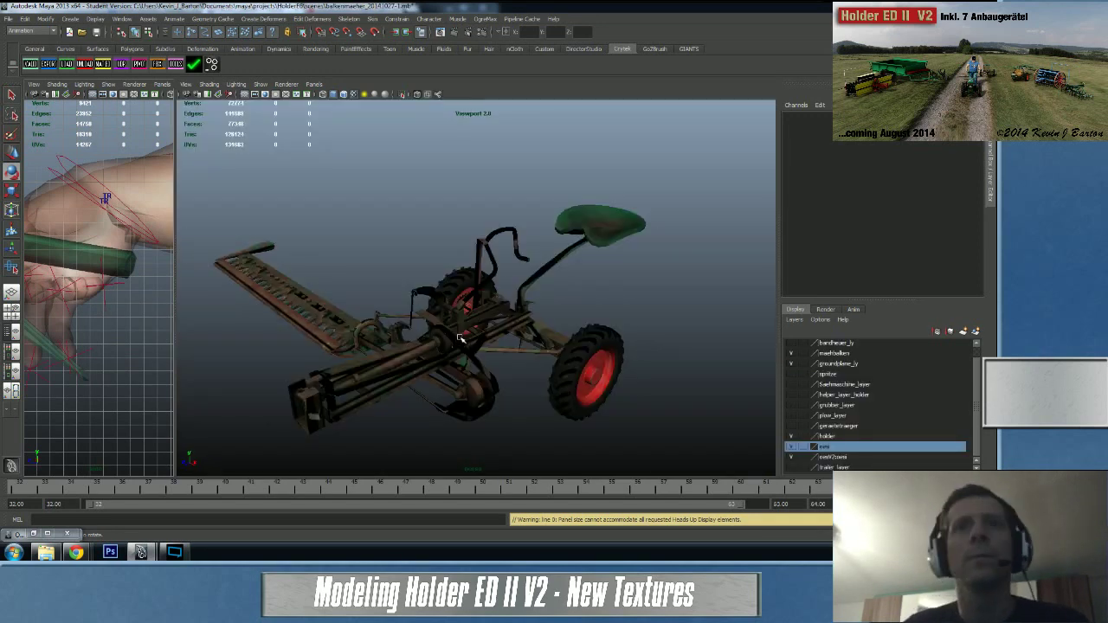
- Close the minimized floating window and switch to the Outliner and perspective layout with the tractor, driver and mower in view
scroll(227, 272, down, 1)
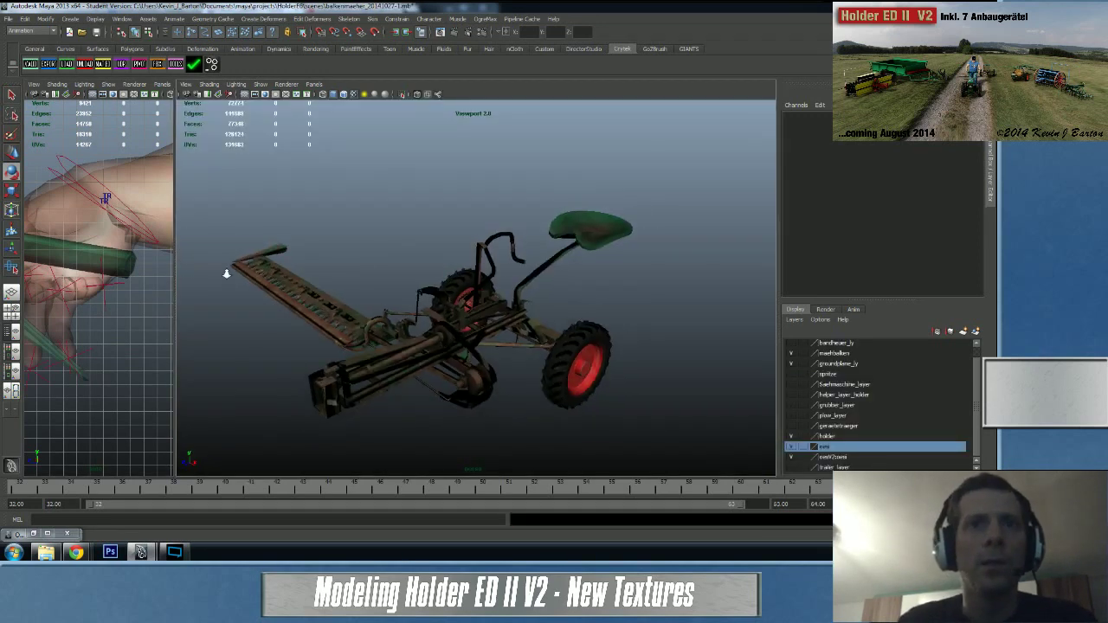
click(67, 534)
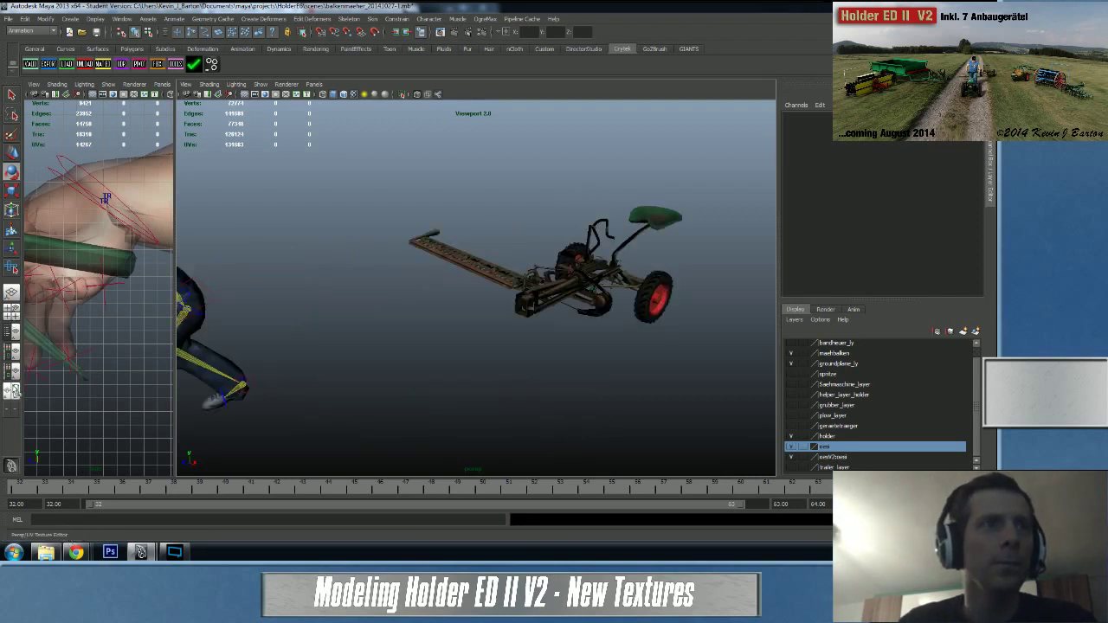
click(13, 334)
alt+right_drag(381, 285, 235, 285)
alt+middle_drag(383, 357, 462, 326)
alt+right_drag(433, 307, 337, 261)
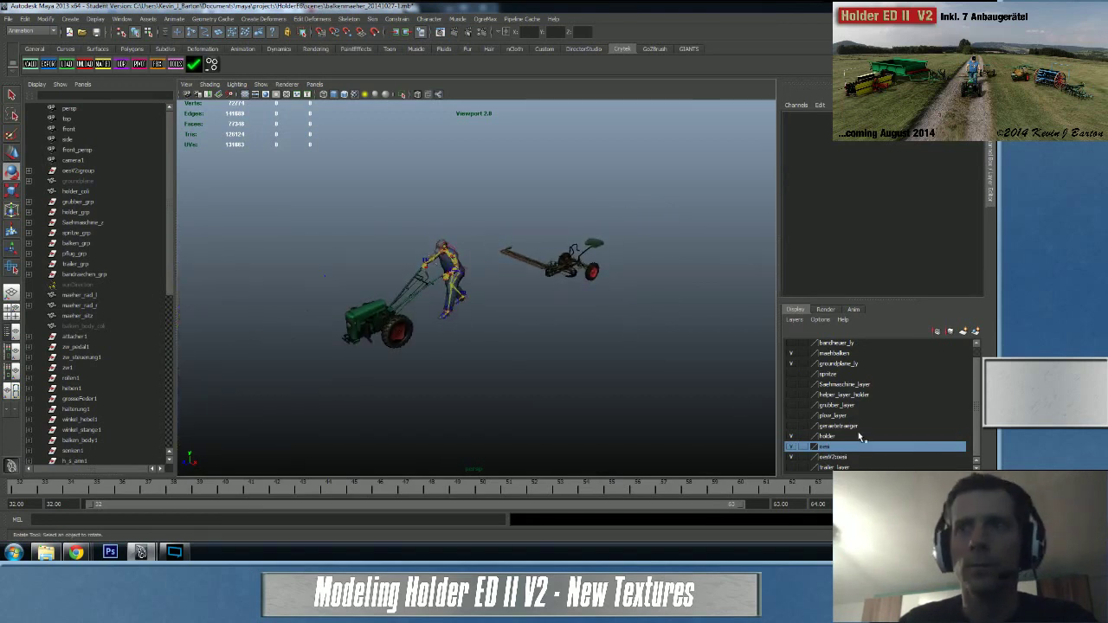
- Hide the driver's two display layers and the holder layer so only the mower is displayed
click(793, 457)
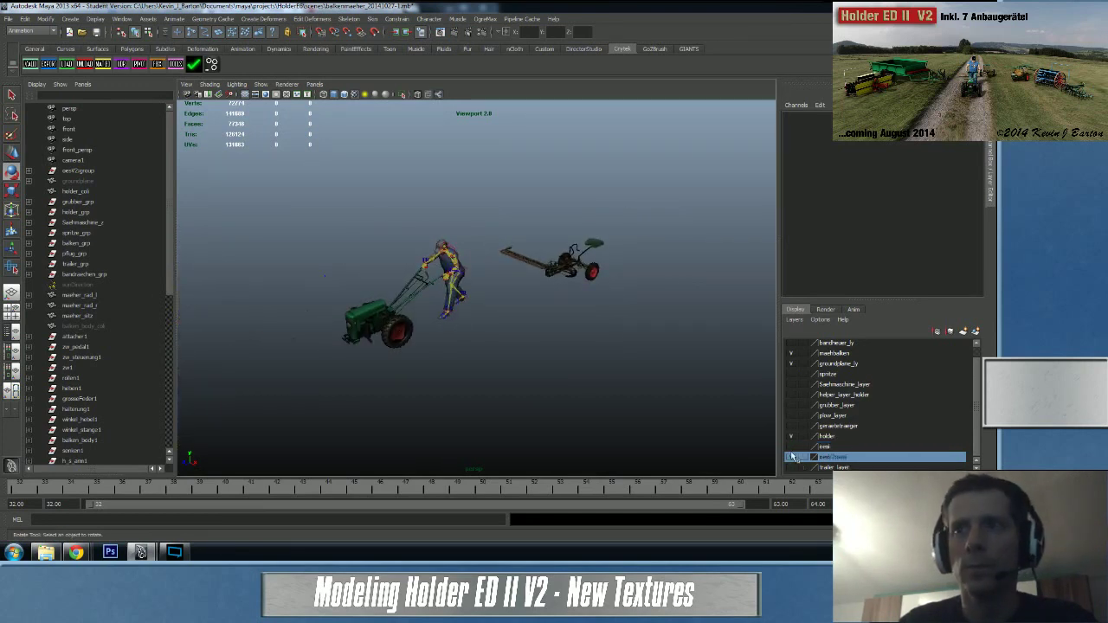
click(793, 458)
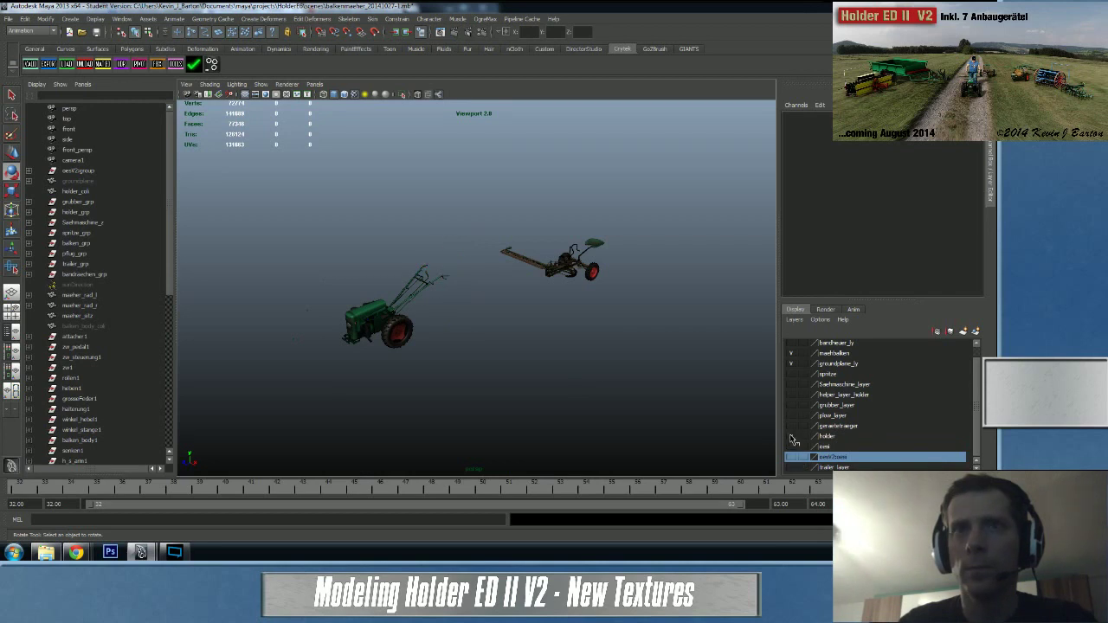
click(793, 438)
- Examine the isolated mower and the tyre tread and red rim of its near wheel up close
alt+drag(606, 322, 422, 378)
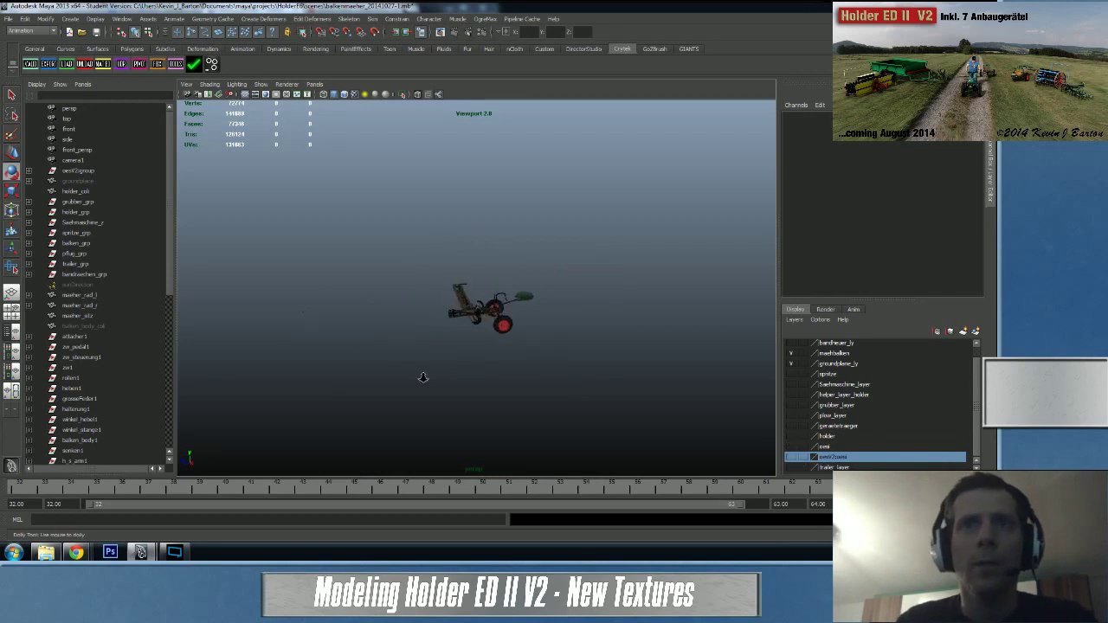
alt+right_drag(423, 378, 575, 350)
alt+middle_drag(575, 350, 573, 309)
alt+drag(423, 354, 455, 340)
alt+middle_drag(455, 339, 422, 297)
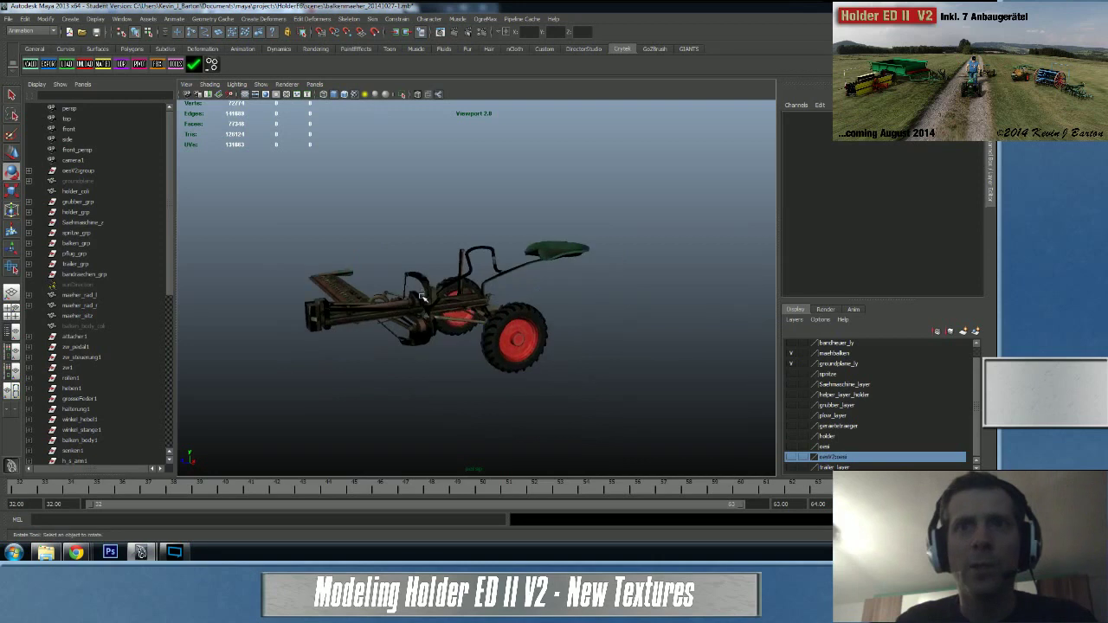
alt+right_drag(408, 329, 514, 349)
alt+middle_drag(572, 325, 470, 244)
alt+drag(470, 243, 422, 308)
alt+right_drag(423, 308, 584, 312)
alt+middle_drag(583, 311, 604, 329)
alt+right_drag(603, 329, 604, 333)
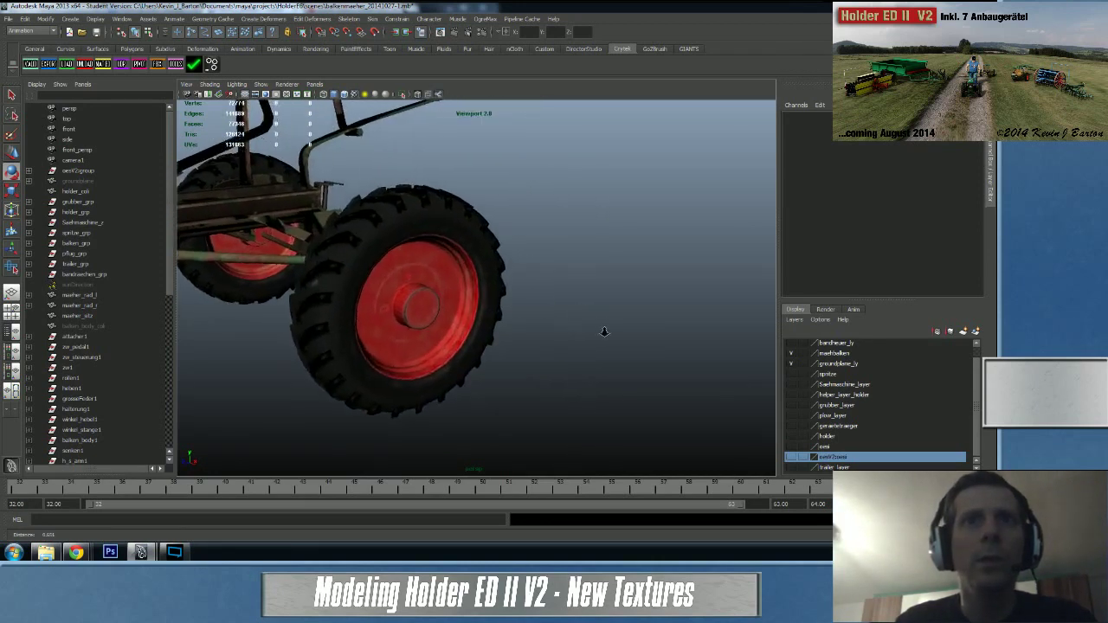
scroll(604, 331, up, 2)
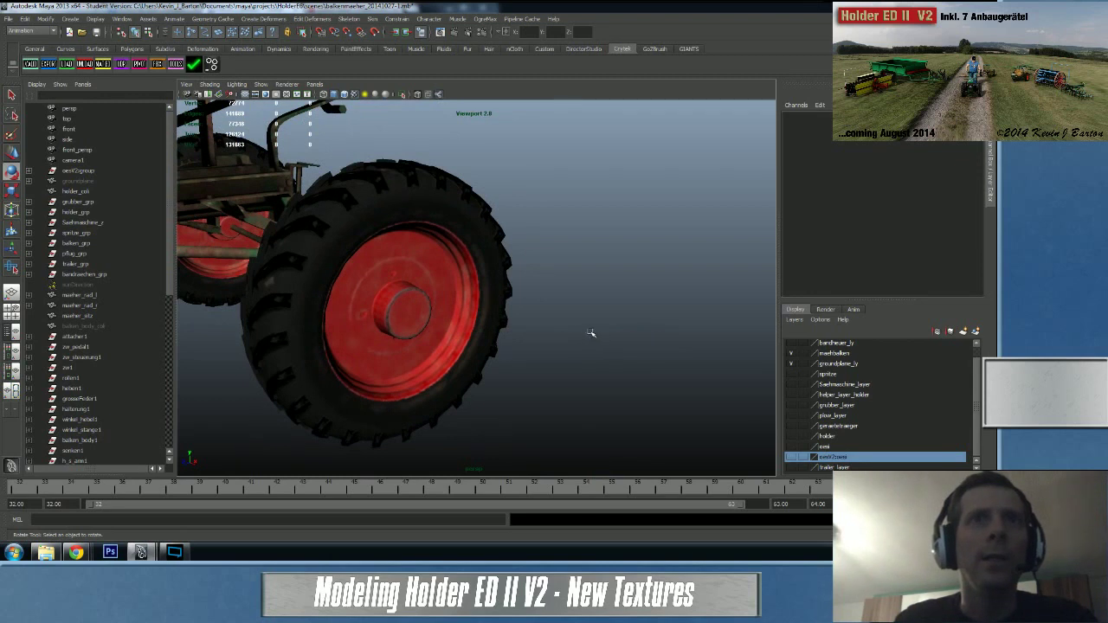
mouse_move(591, 333)
alt+mouse_down()
mouse_move(604, 324)
mouse_move(581, 335)
alt+mouse_up()
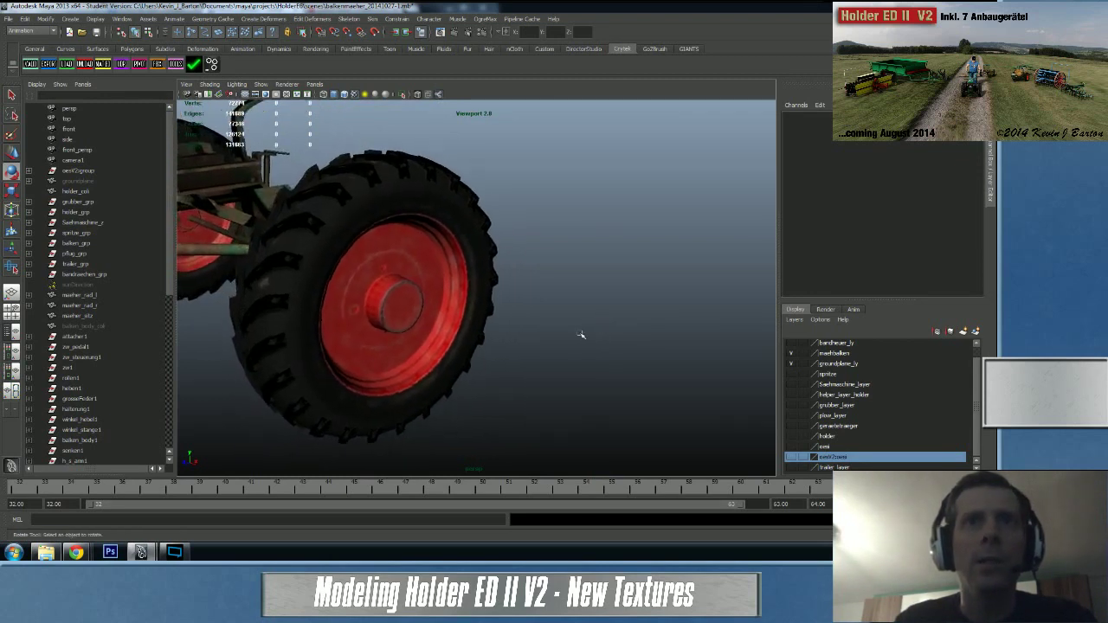
- Select the mower's near wheel, maeher_rad_l, and examine its wireframe and polygon count from several angles
click(440, 345)
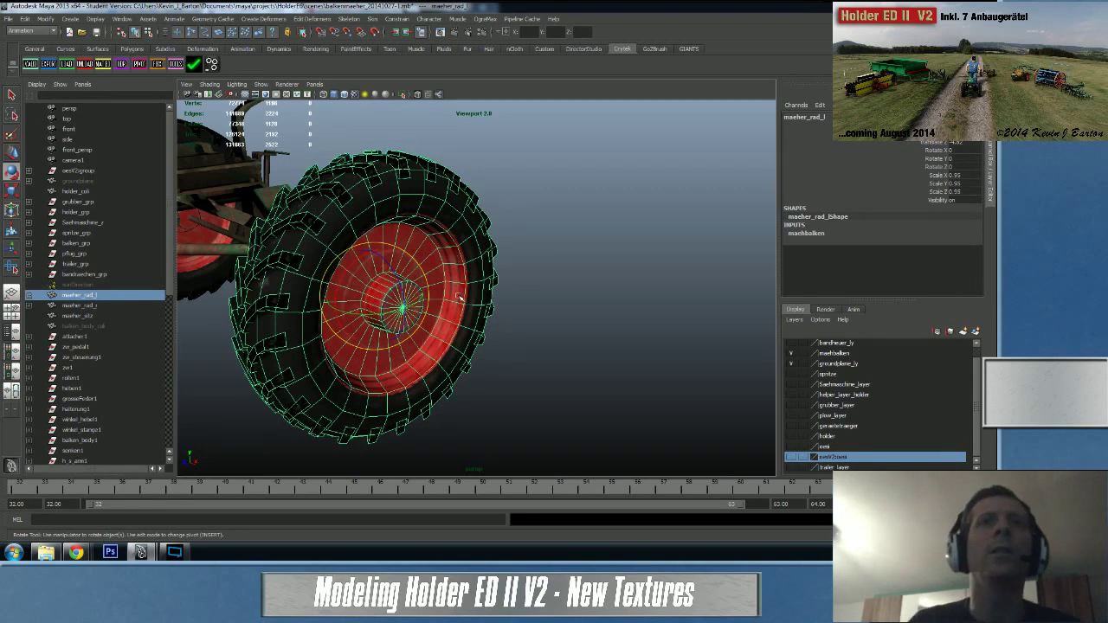
alt+drag(471, 205, 490, 230)
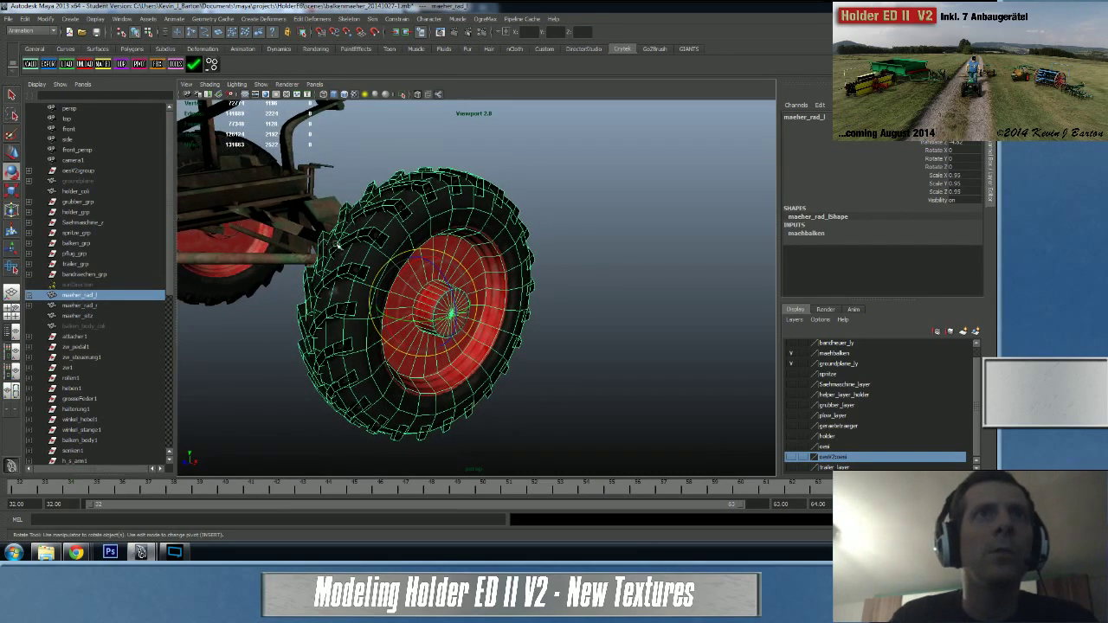
mouse_move(316, 288)
alt+mouse_down()
mouse_move(380, 293)
mouse_move(320, 302)
mouse_move(317, 279)
alt+mouse_up()
alt+middle_drag(428, 243, 425, 241)
alt+drag(425, 241, 327, 263)
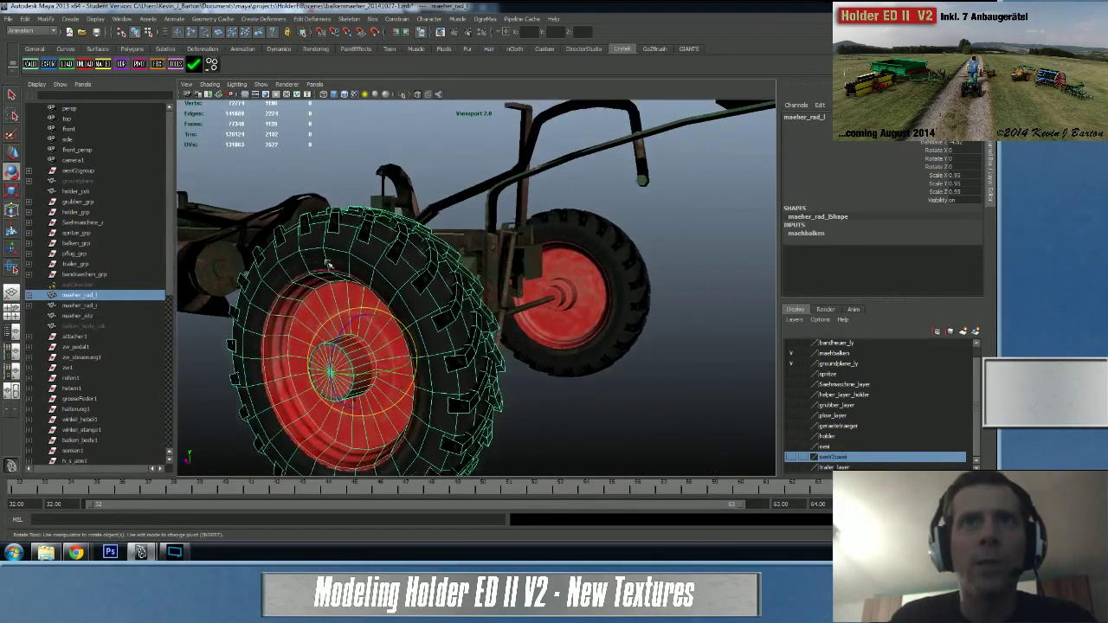
alt+drag(434, 271, 325, 335)
alt+right_drag(326, 335, 203, 336)
alt+drag(203, 336, 392, 288)
alt+right_drag(328, 309, 293, 305)
alt+drag(293, 305, 342, 176)
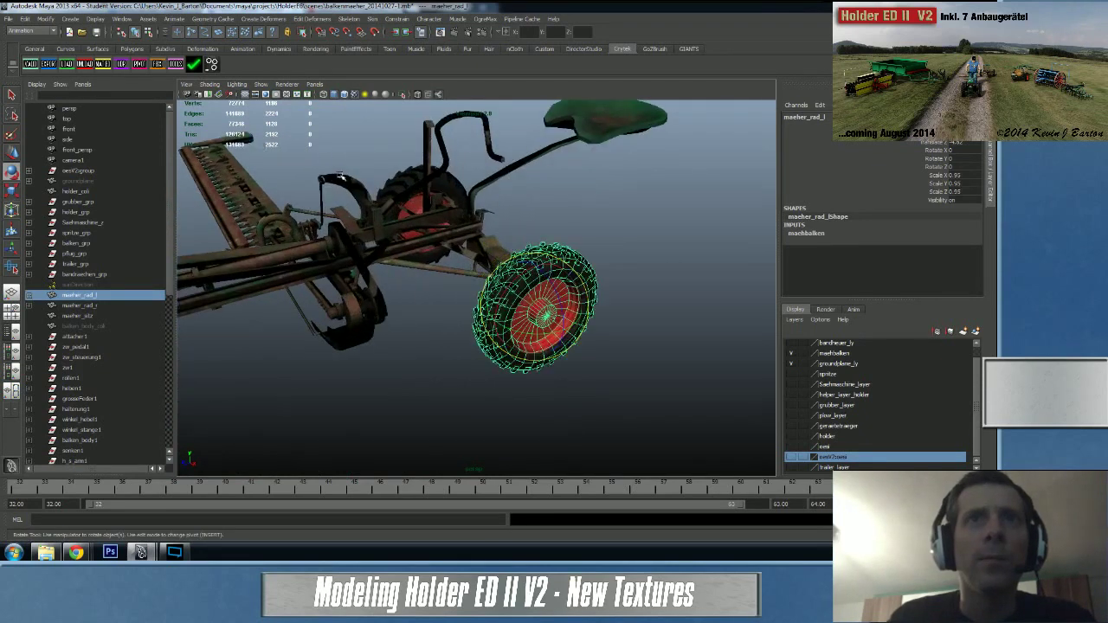
- Clear the wheel selection and examine the mower's textured frame, axle and wheel, briefly checking the wheel in component mode
click(327, 151)
alt+right_drag(519, 274, 419, 242)
alt+middle_drag(419, 242, 438, 252)
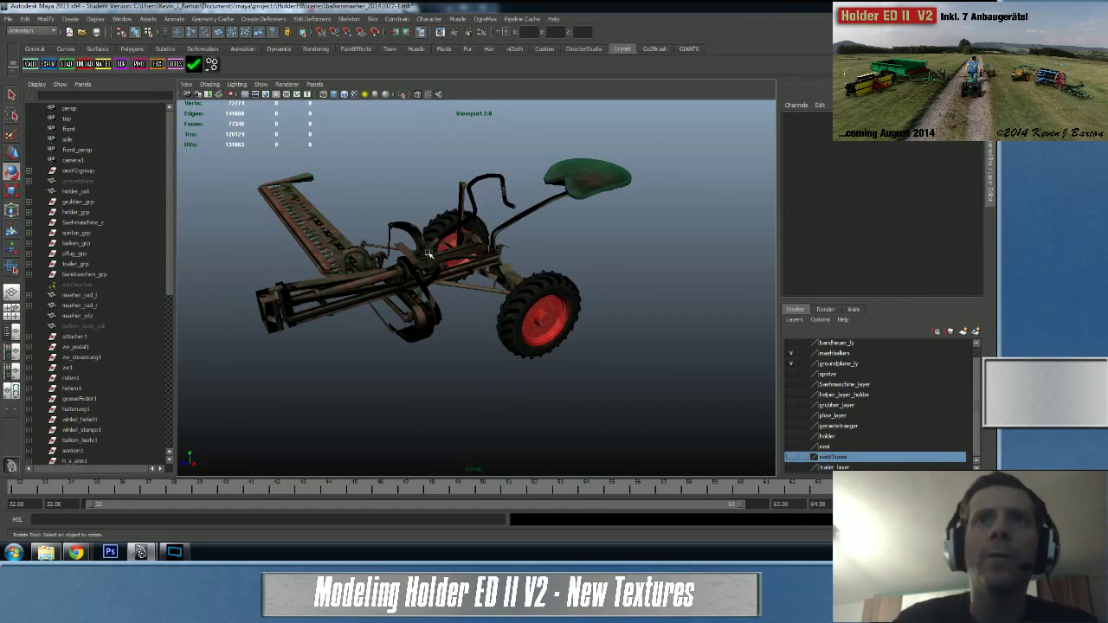
alt+right_drag(532, 292, 655, 305)
alt+middle_drag(655, 304, 587, 279)
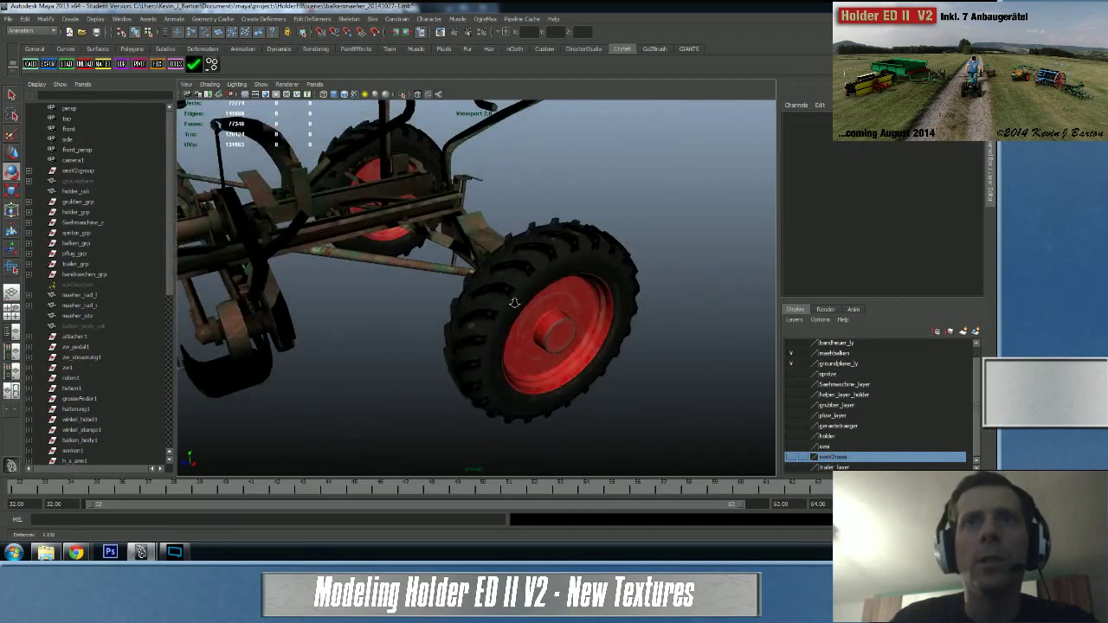
alt+right_drag(516, 302, 577, 305)
alt+drag(414, 315, 458, 321)
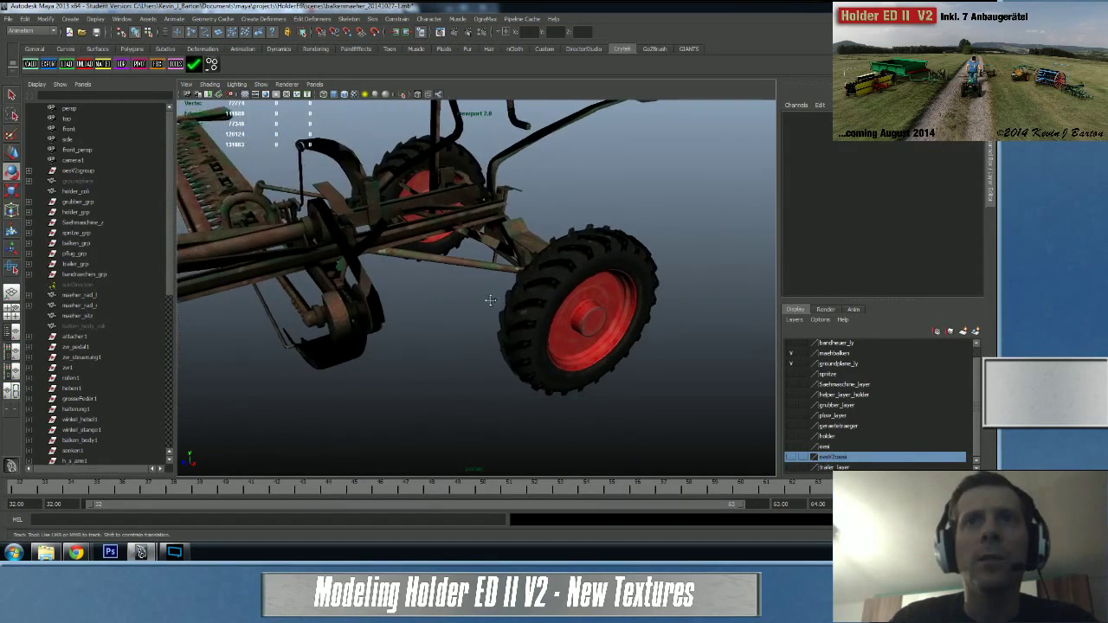
right_drag(476, 341, 430, 342)
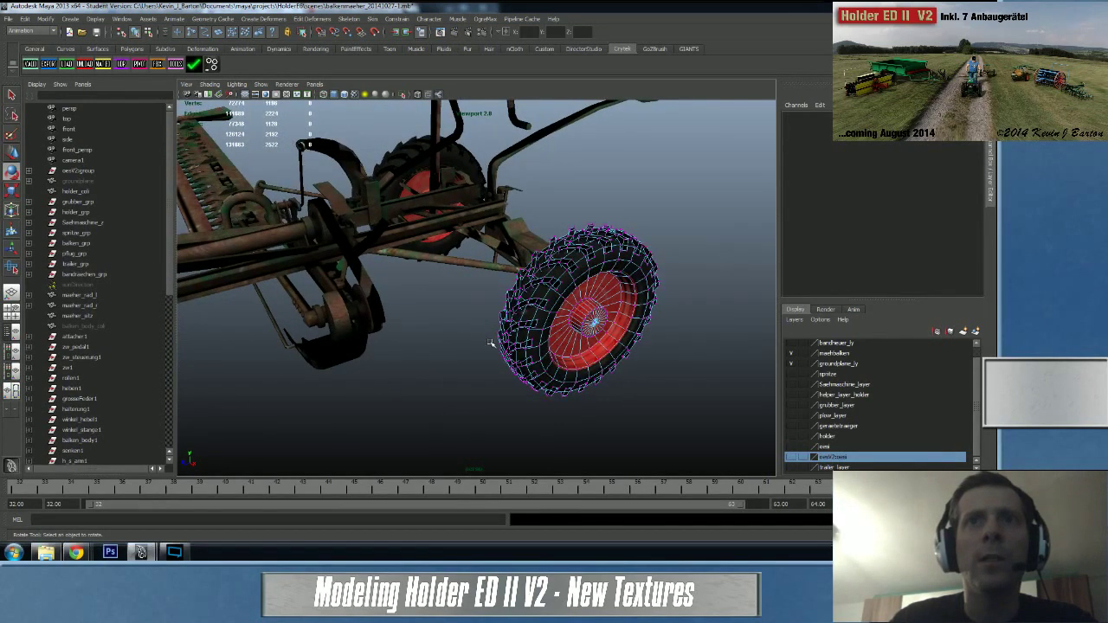
right_drag(554, 335, 598, 301)
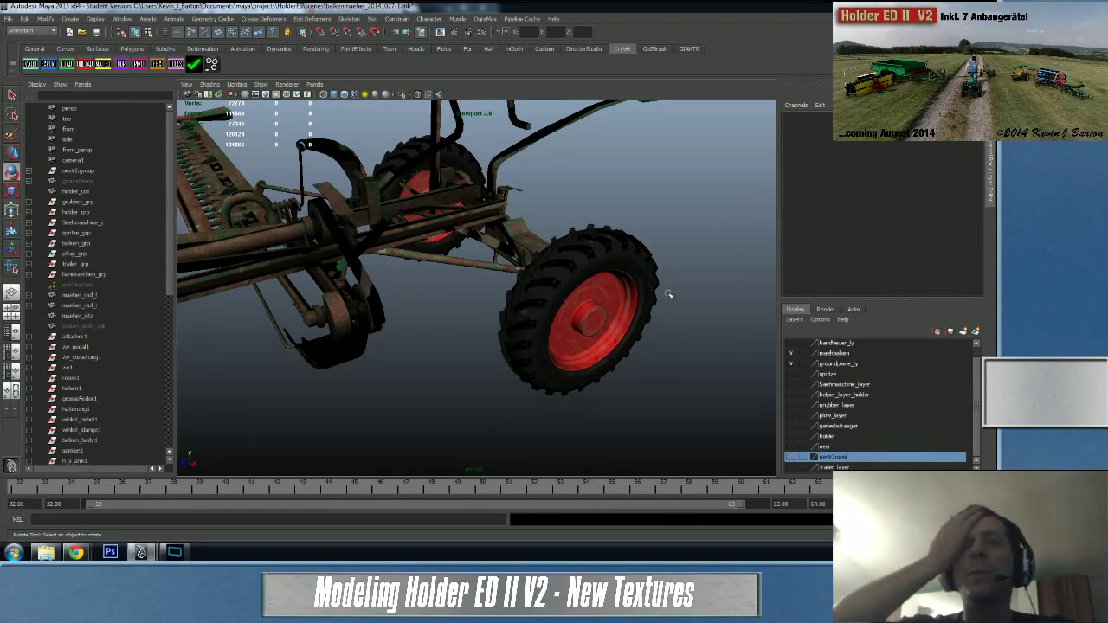
alt+drag(535, 327, 485, 345)
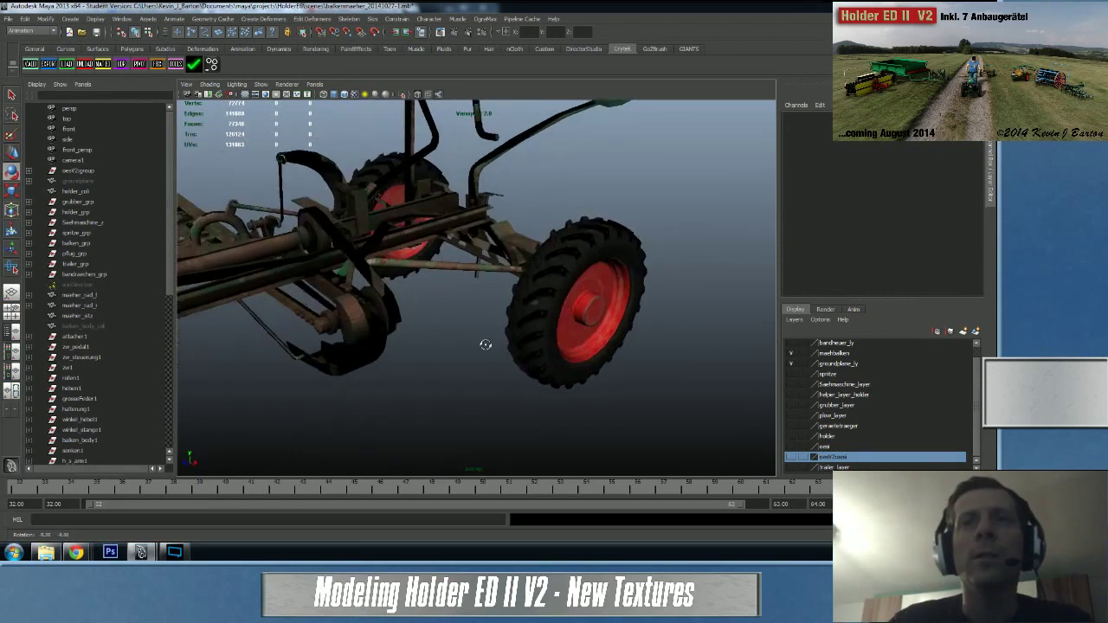
alt+right_drag(486, 345, 543, 354)
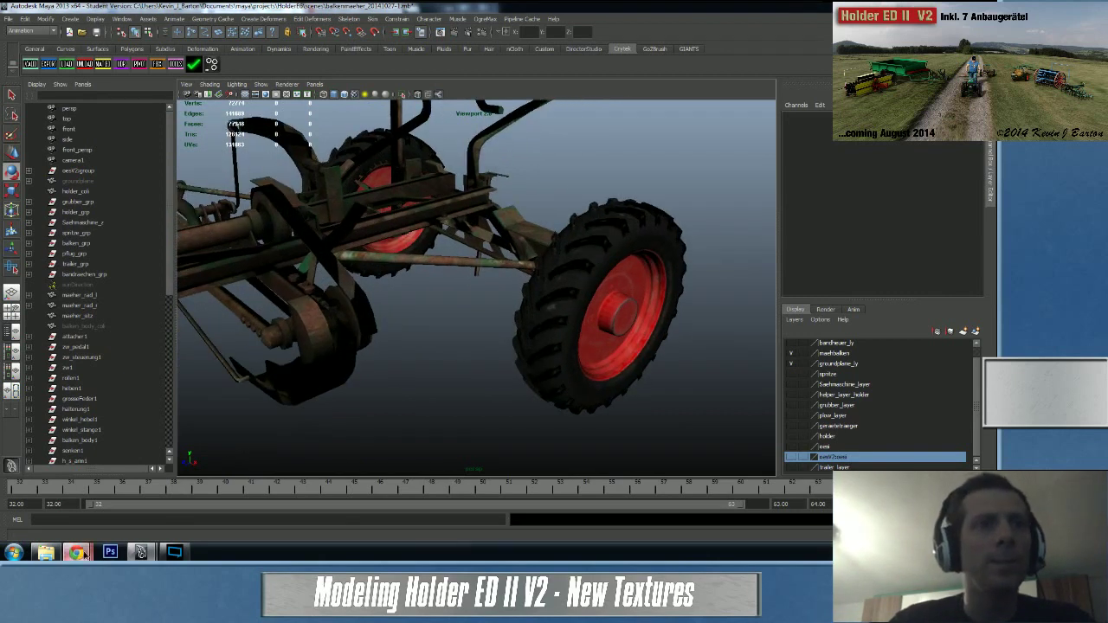
mouse_move(76, 551)
mouse_move(76, 514)
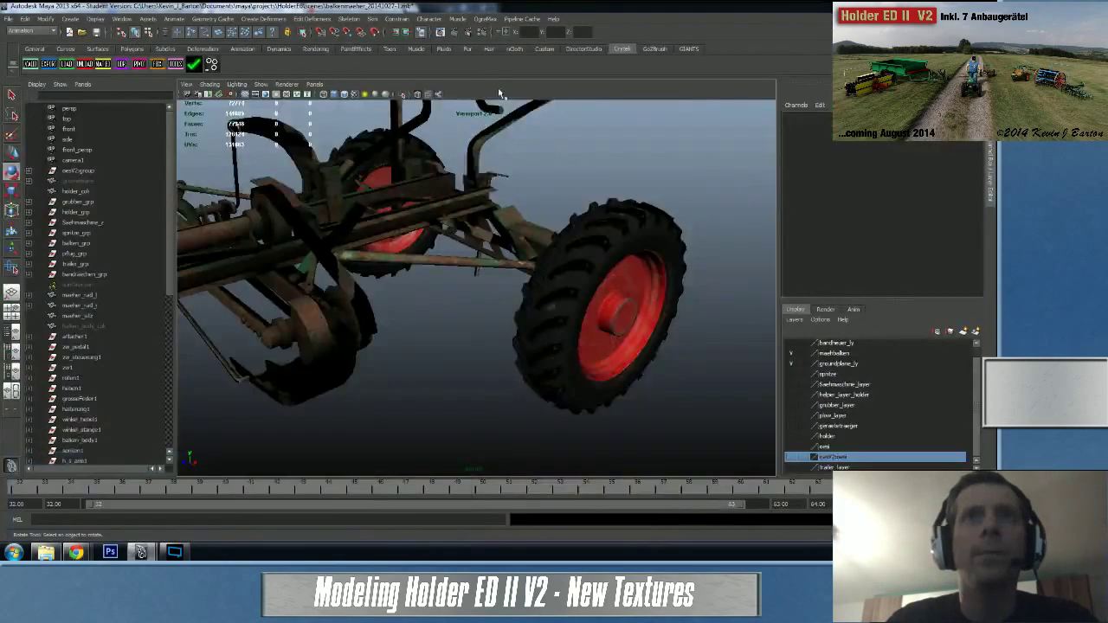
- Select the mower's main body and show its UVs in the perspective and UV Texture Editor layout, framing one shell up close
alt+right_drag(469, 268, 403, 299)
alt+drag(404, 300, 209, 397)
click(439, 315)
click(12, 391)
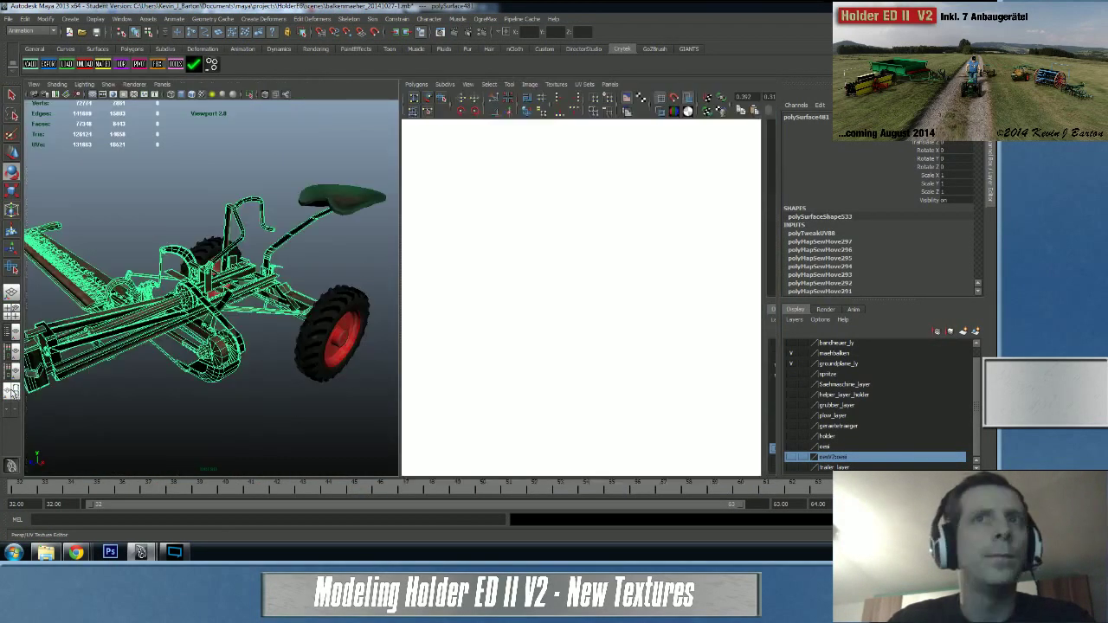
scroll(727, 329, up, 3)
alt+right_drag(727, 329, 544, 304)
alt+middle_drag(544, 305, 586, 324)
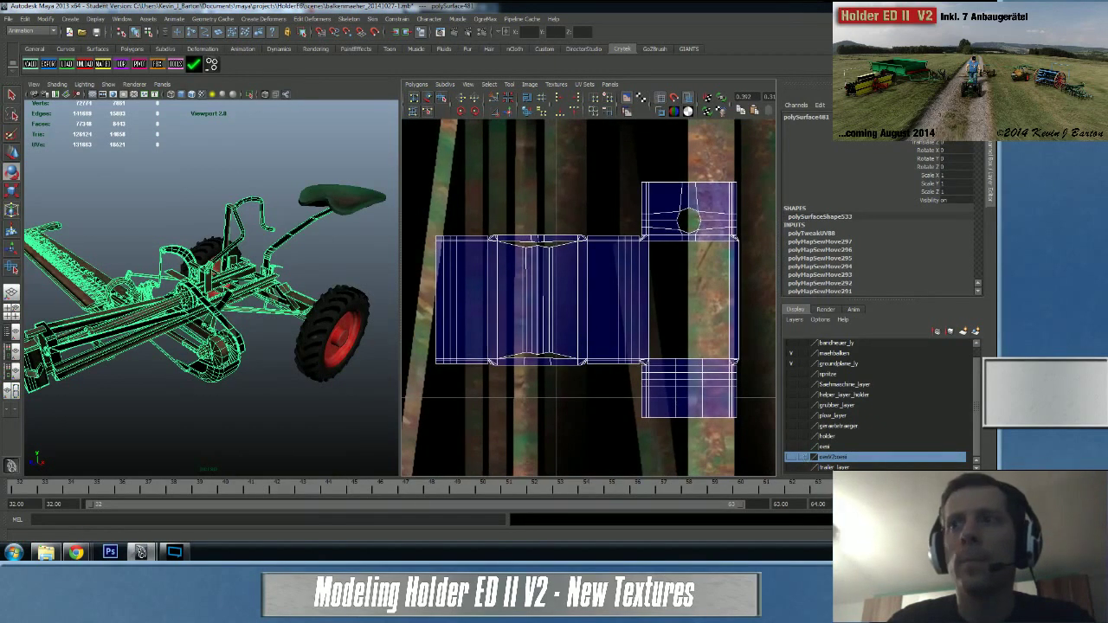
- Switch to Steam and show the Construction Simulator 2015 page in the game library
click(891, 551)
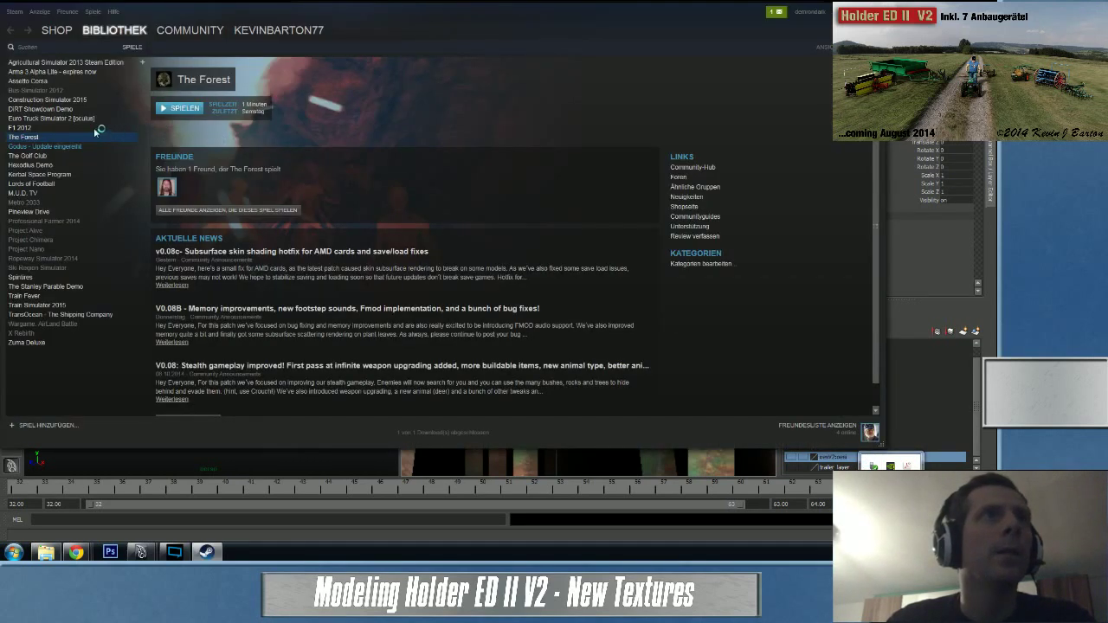
click(71, 100)
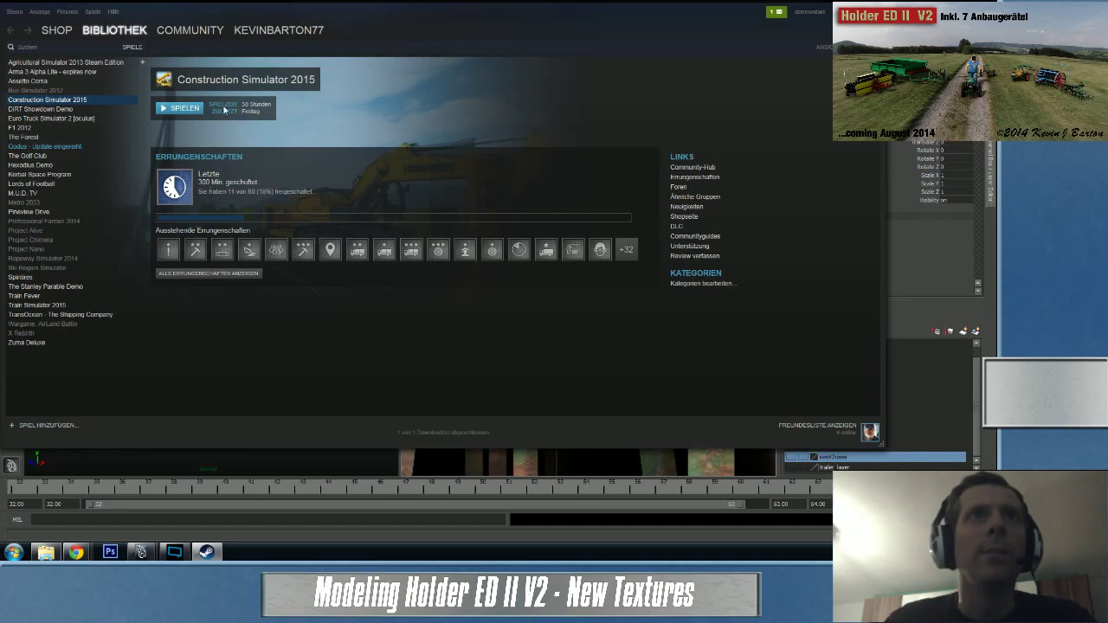
- Accept the pending friend request from the Steam invitations and close the Steam window to return to Maya
click(776, 15)
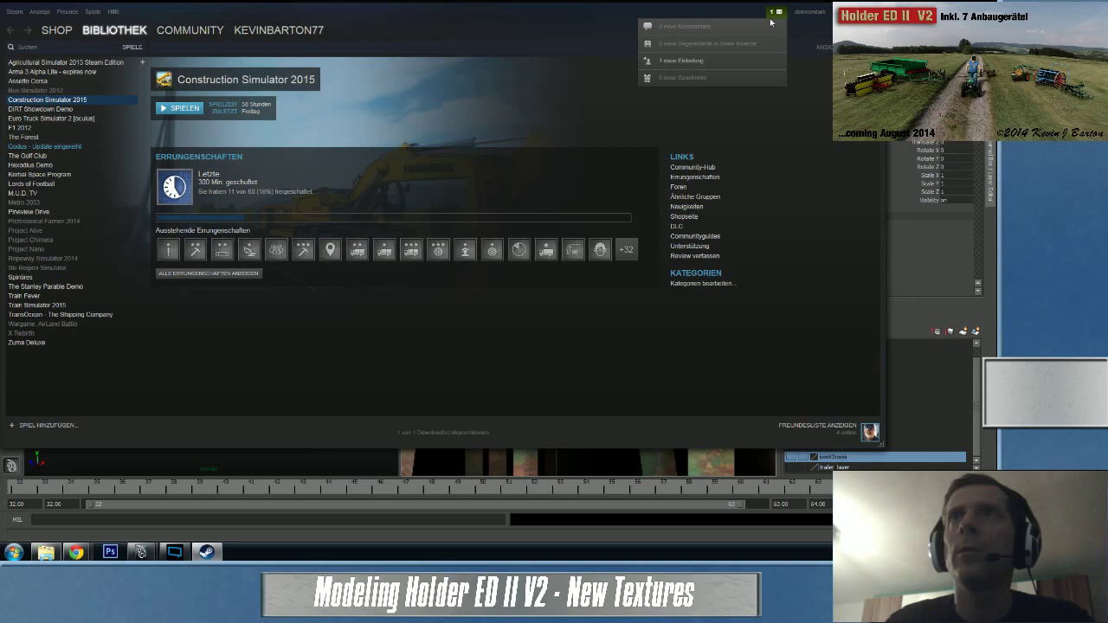
click(708, 61)
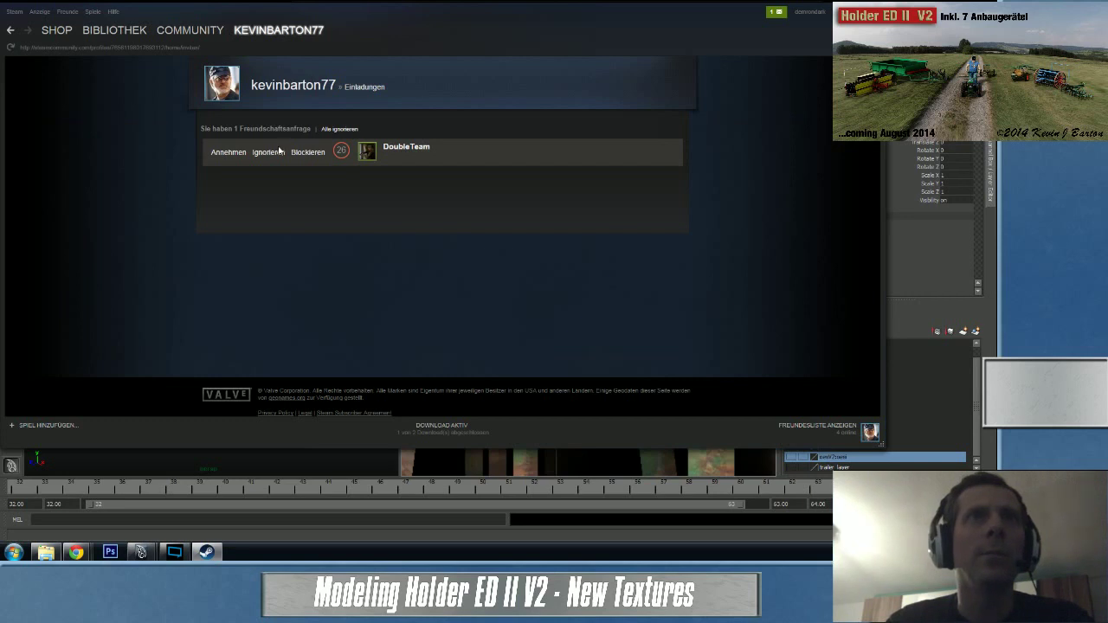
click(219, 153)
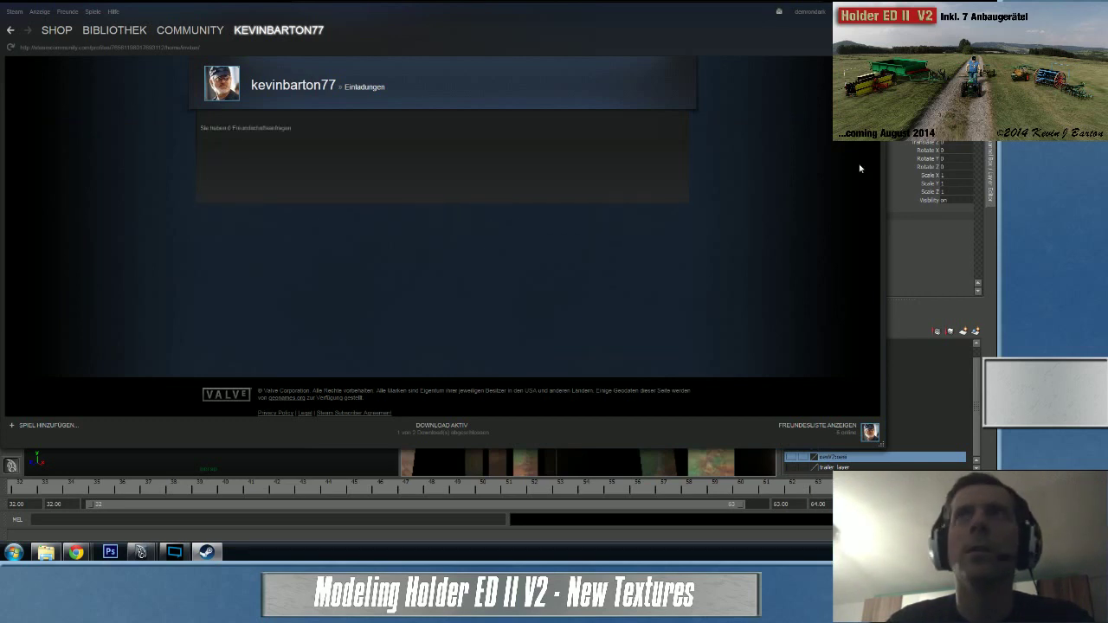
click(874, 9)
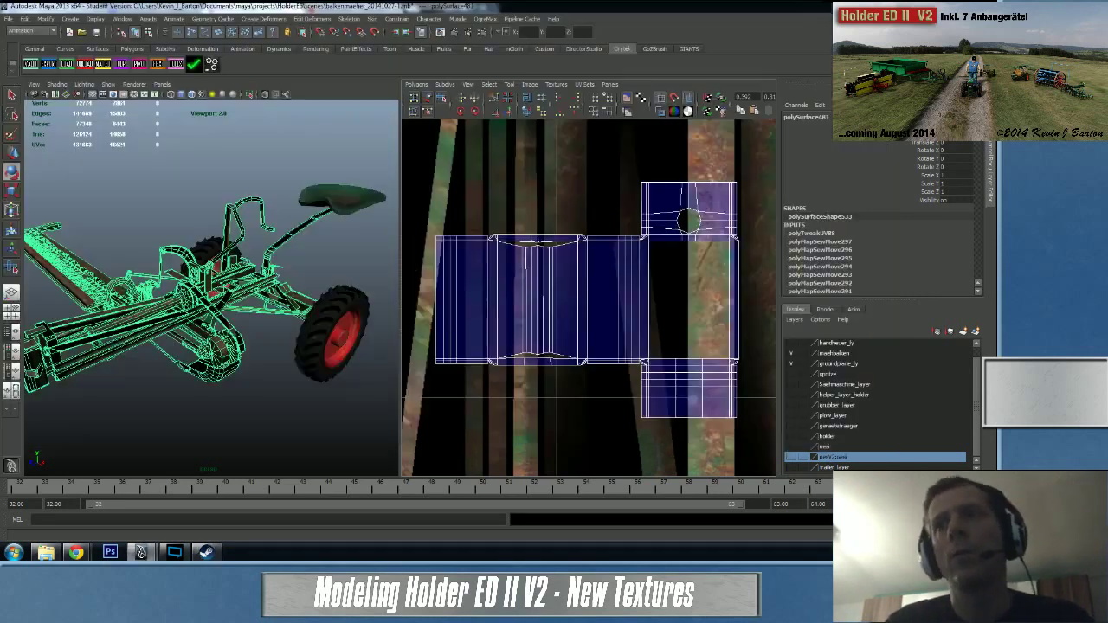
- Move and sew the narrow bent side strip onto one long side of the three-segment plate's UV shell, selecting that side's border edges
scroll(583, 243, down, 8)
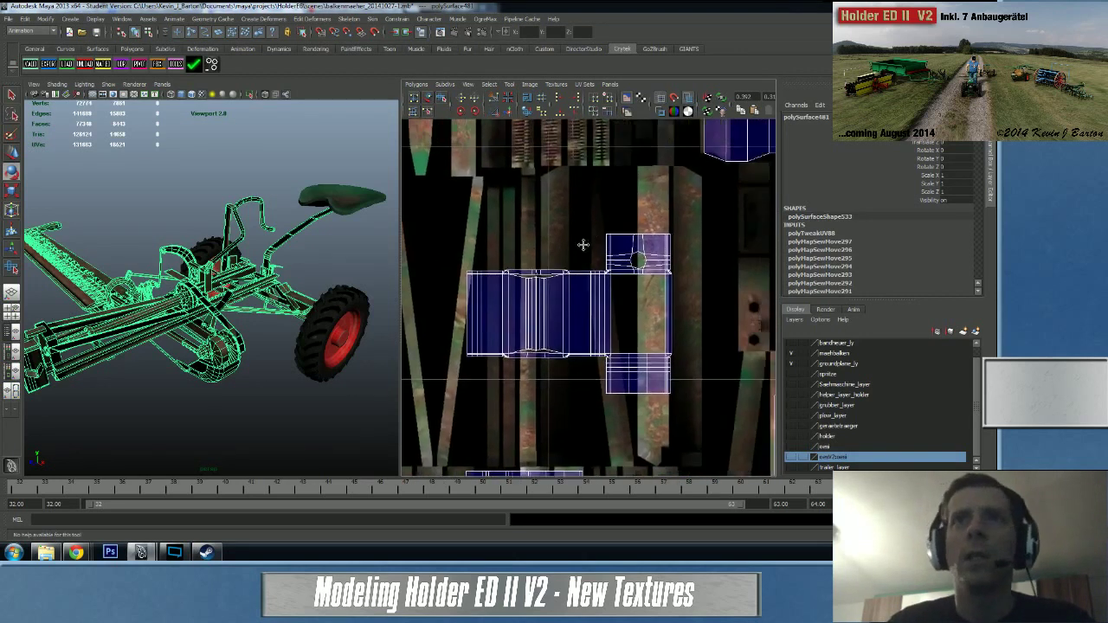
scroll(570, 264, down, 6)
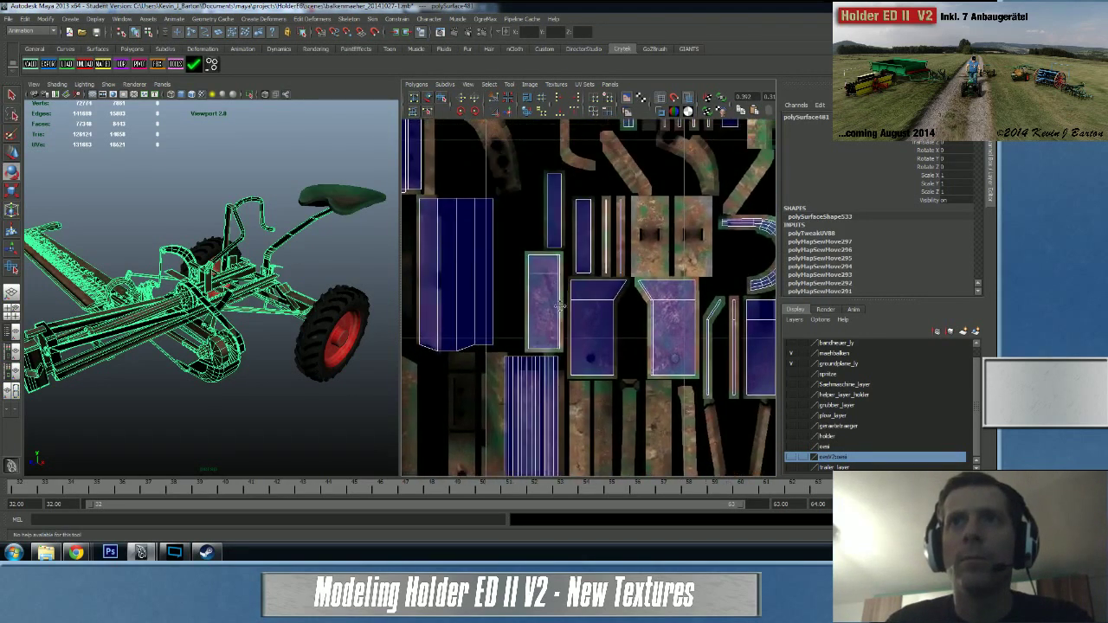
scroll(578, 301, up, 6)
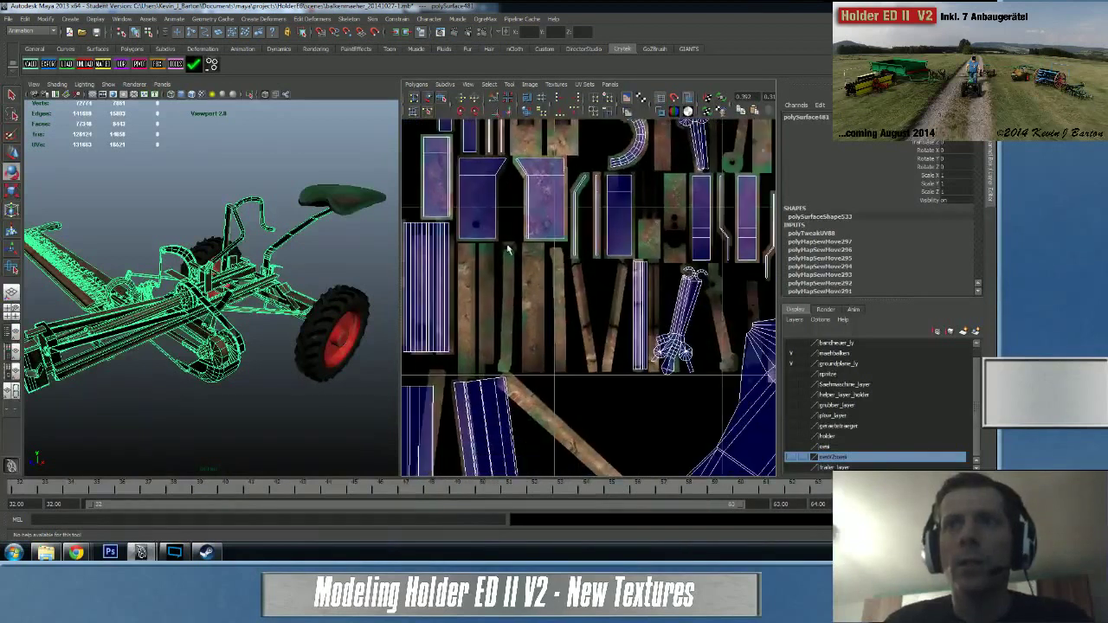
right_drag(650, 286, 655, 269)
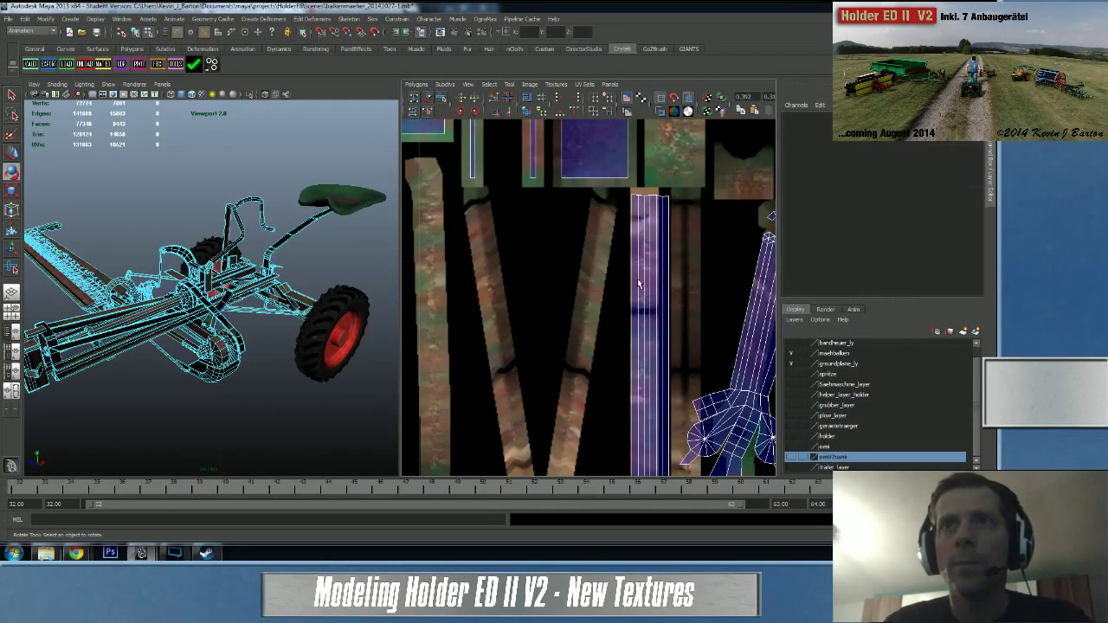
click(632, 286)
alt+middle_drag(631, 206, 661, 335)
alt+right_drag(660, 335, 389, 300)
alt+middle_drag(606, 407, 450, 269)
alt+middle_drag(555, 279, 435, 287)
alt+middle_drag(513, 284, 644, 295)
alt+right_drag(599, 291, 682, 294)
key(e)
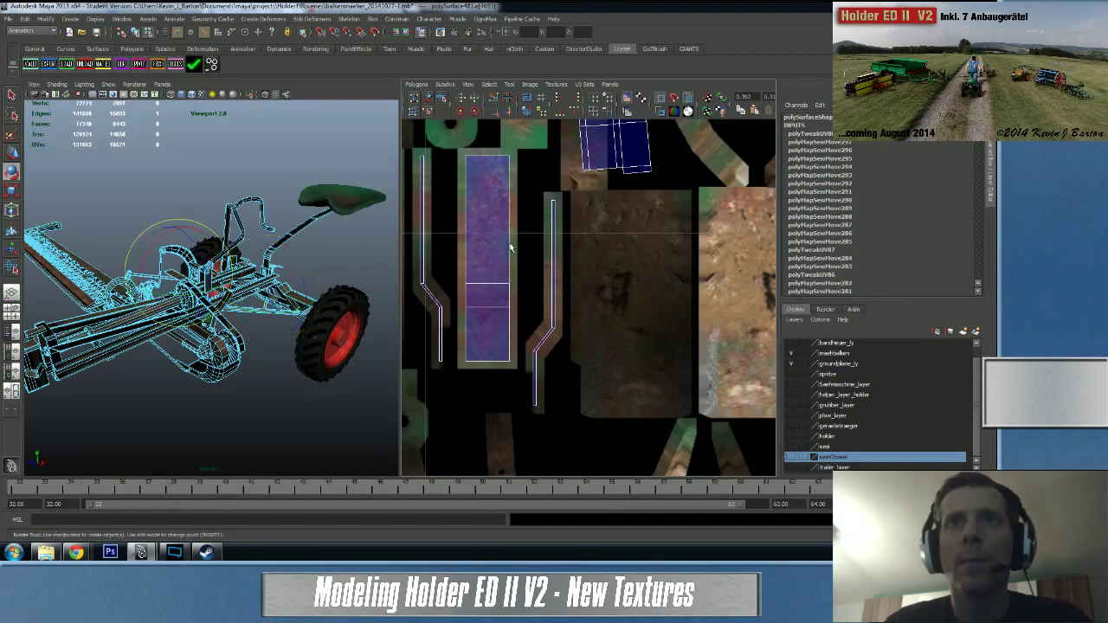
shift+click(509, 298)
shift+click(509, 332)
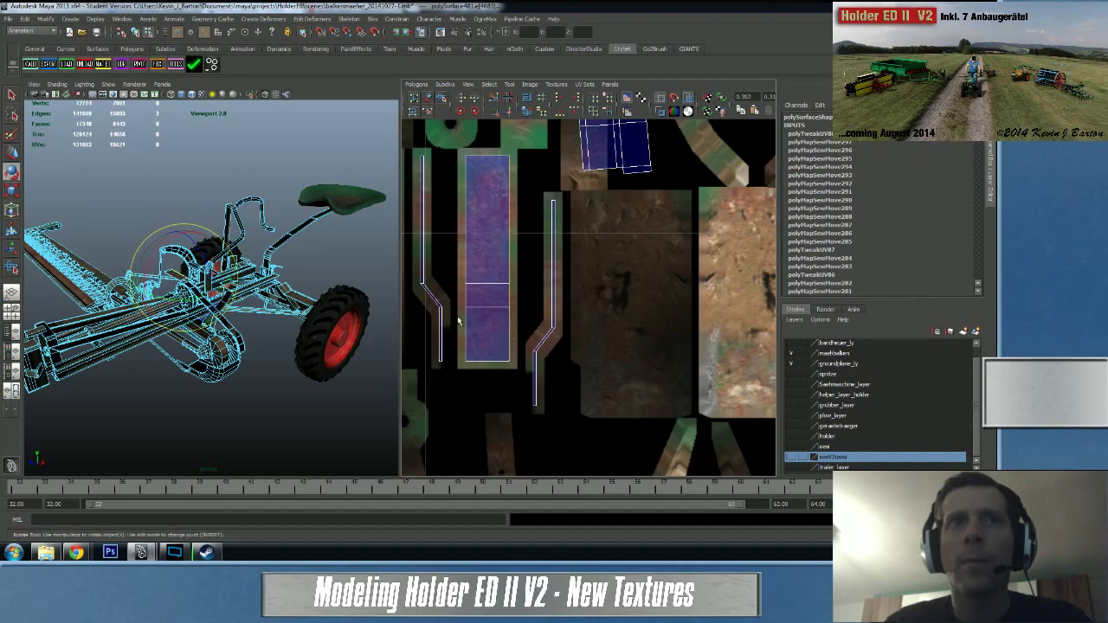
key(f)
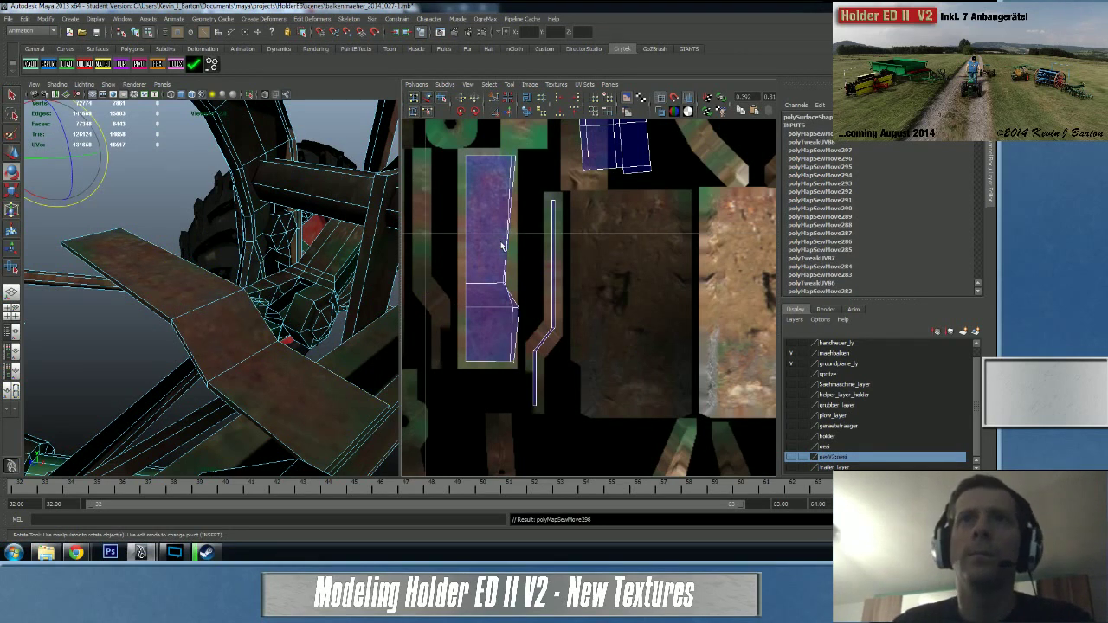
- Move and sew the second bent strip onto the opposite long side of the same three-segment plate shell
click(467, 253)
shift+click(469, 327)
shift+click(465, 332)
shift+right_drag(482, 339, 480, 303)
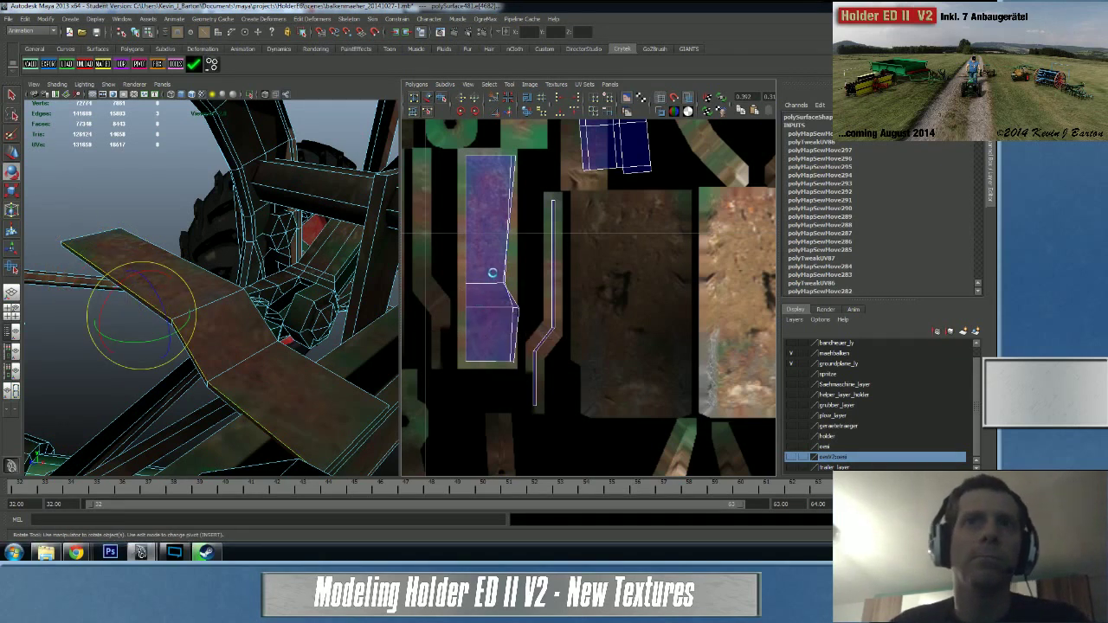
alt+middle_drag(504, 250, 617, 251)
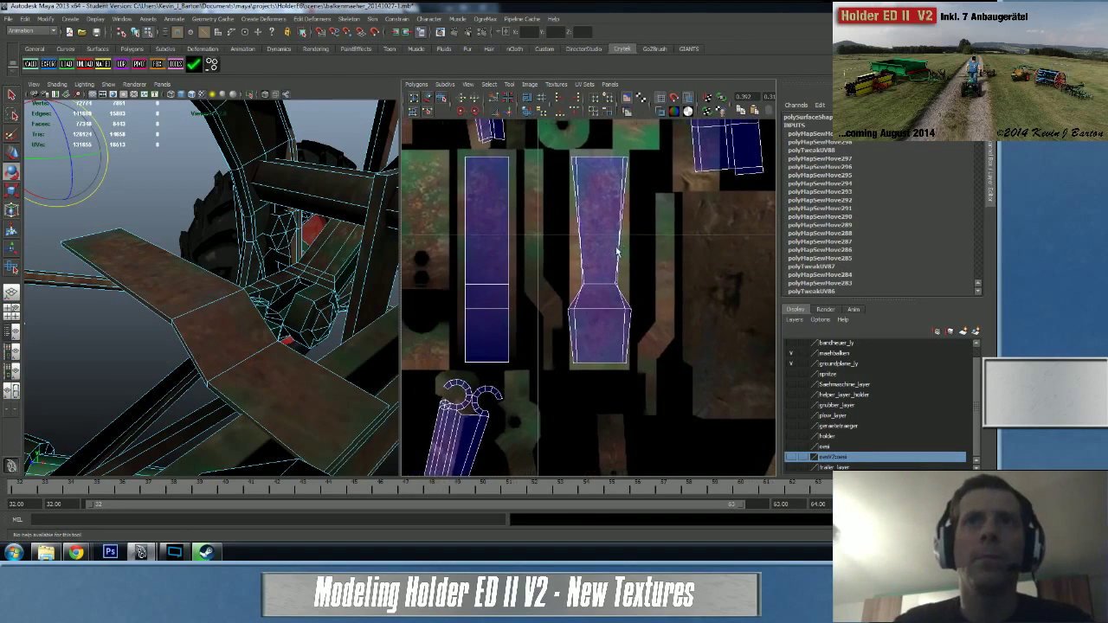
- Sew the matching three-segment plate shell onto the strip's free side and unfold the UVs of the combined shell
click(509, 295)
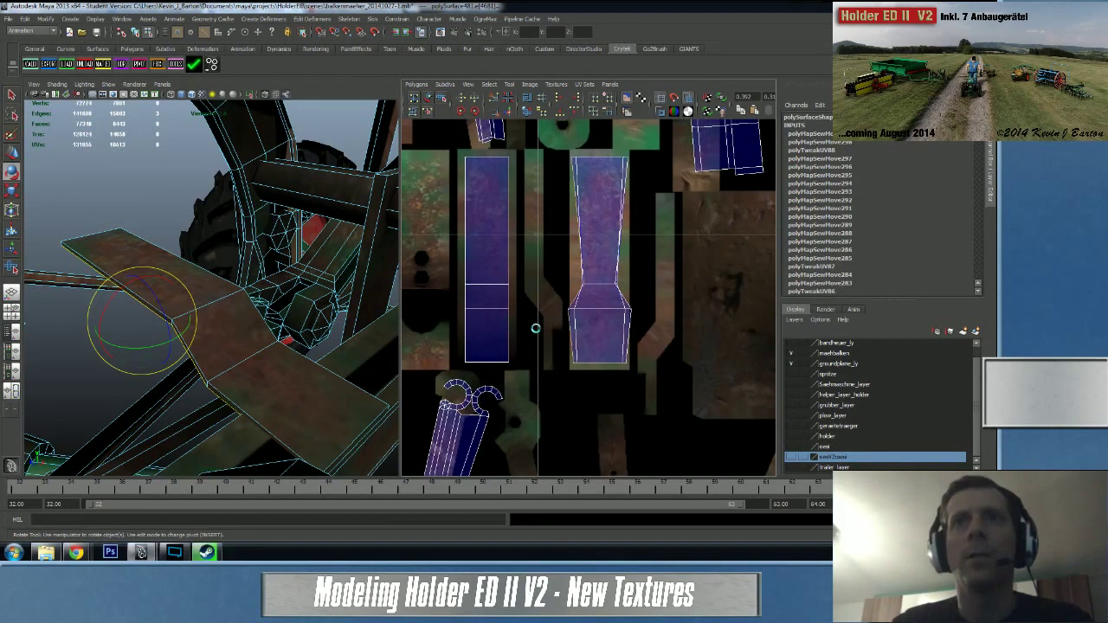
right_drag(567, 315, 604, 316)
drag(520, 151, 661, 379)
click(529, 111)
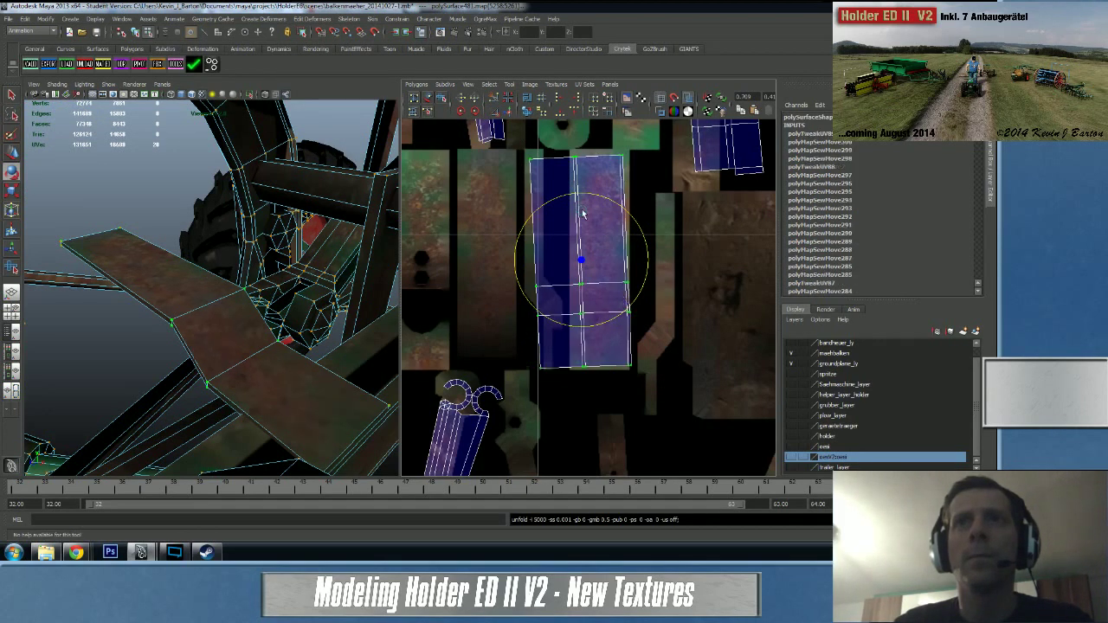
- Select the longer segment's side edge on the dark two-segment plate shell and frame it in the 3D view
scroll(647, 274, down, 4)
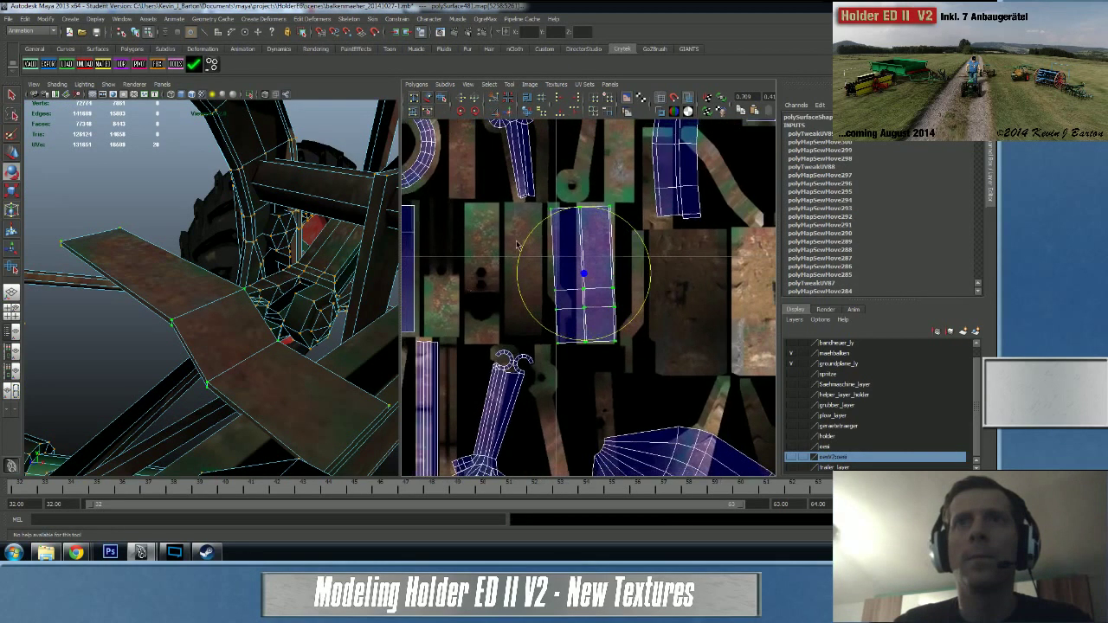
alt+middle_drag(423, 261, 541, 310)
click(533, 313)
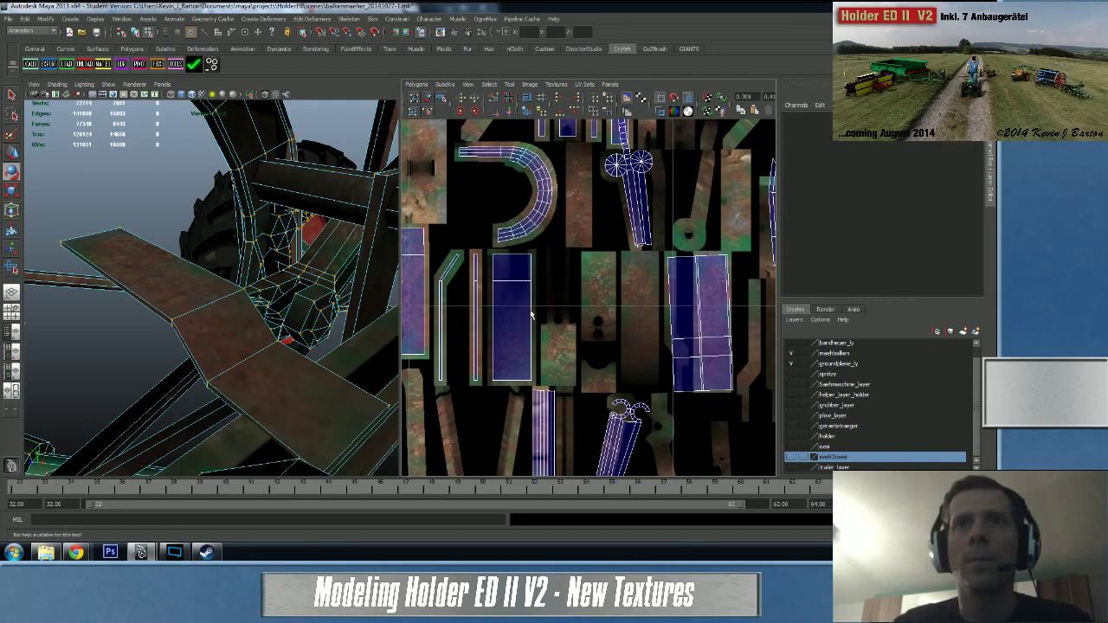
click(532, 315)
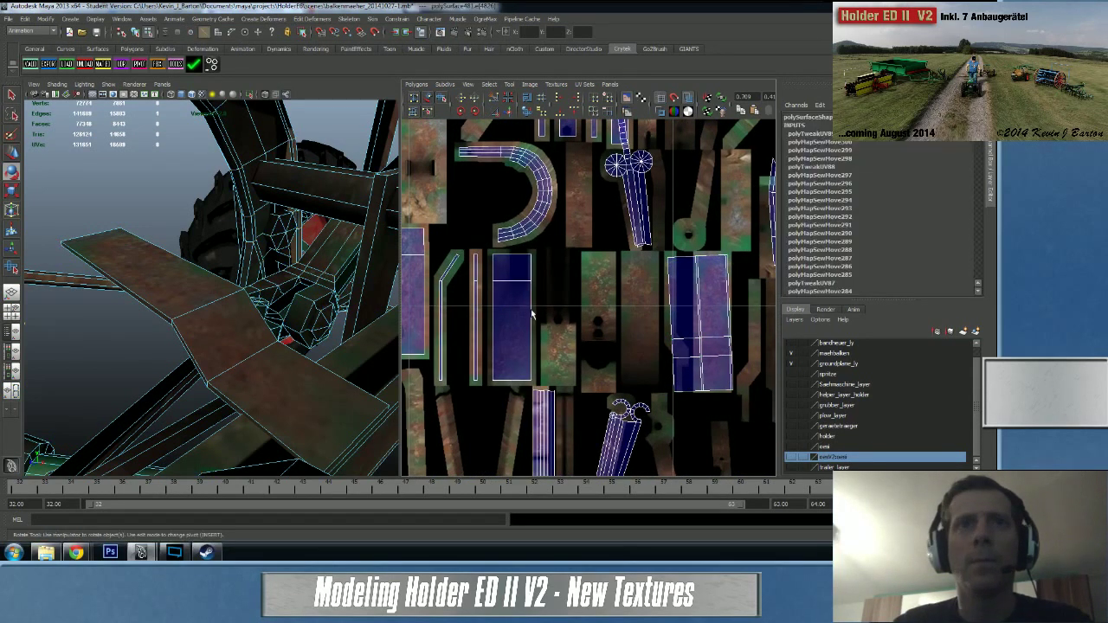
middle_click(240, 288)
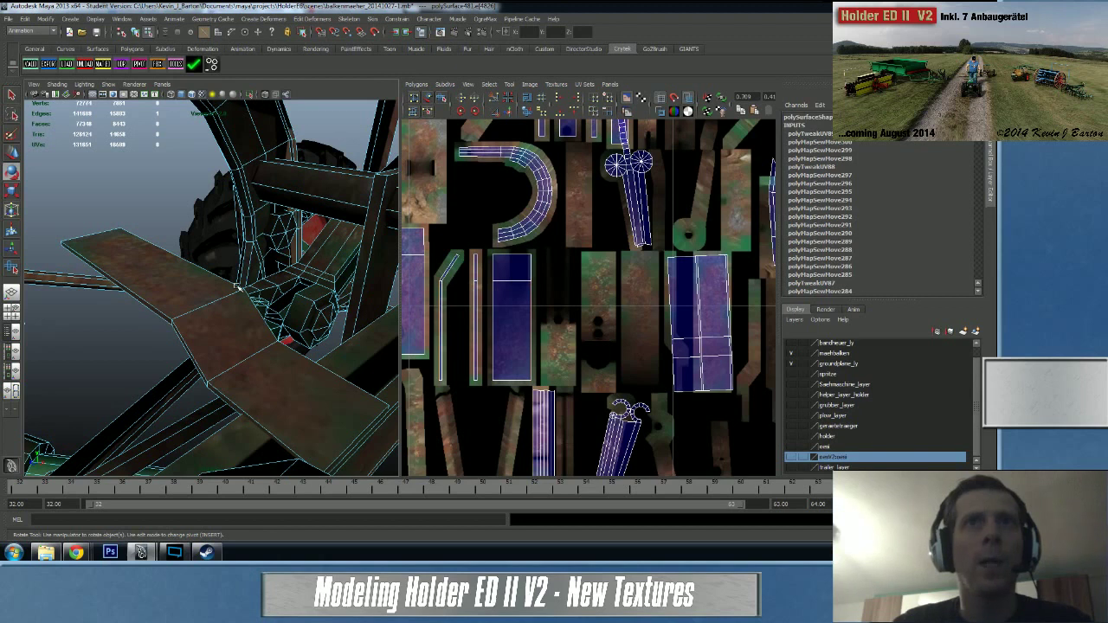
key(ctrl+z)
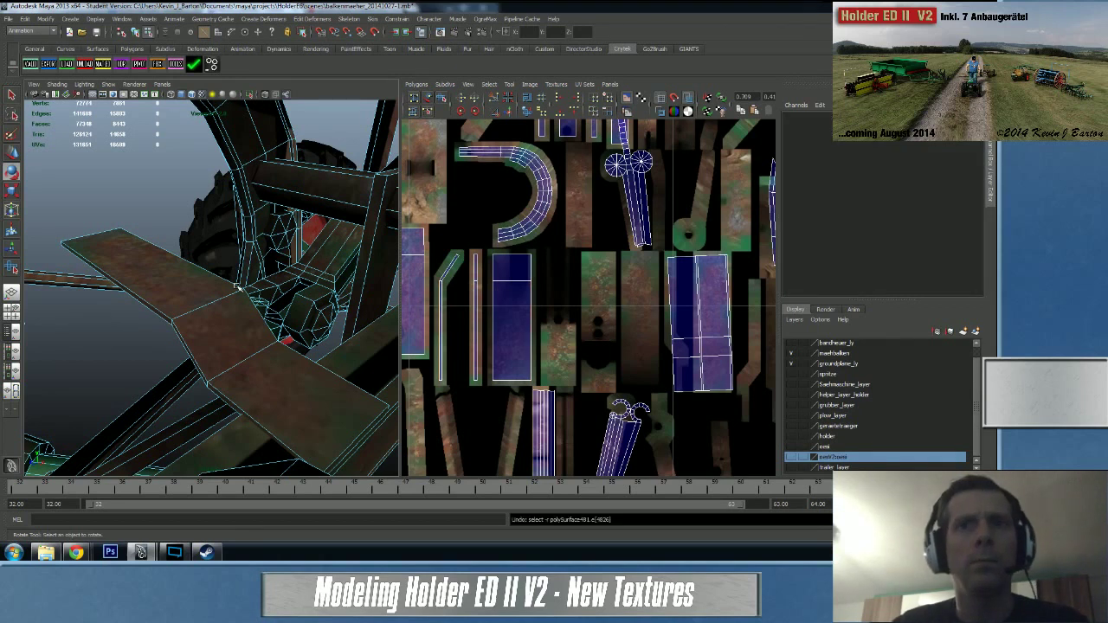
click(532, 325)
key(f)
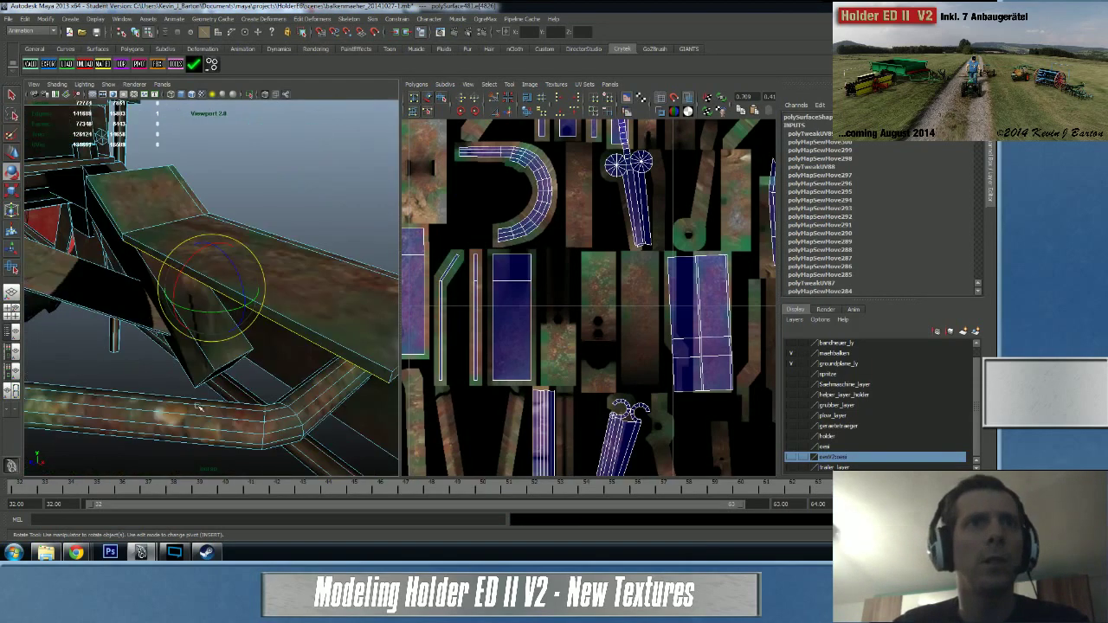
- Switch to Chrome and check the chat on the Twitch channel page
mouse_move(78, 546)
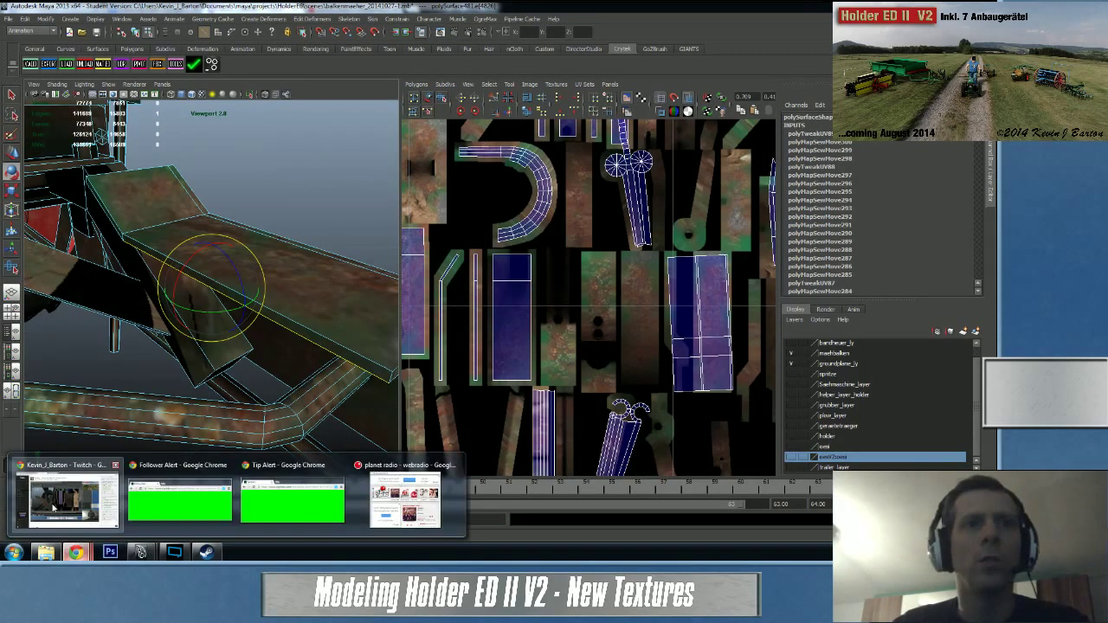
click(54, 508)
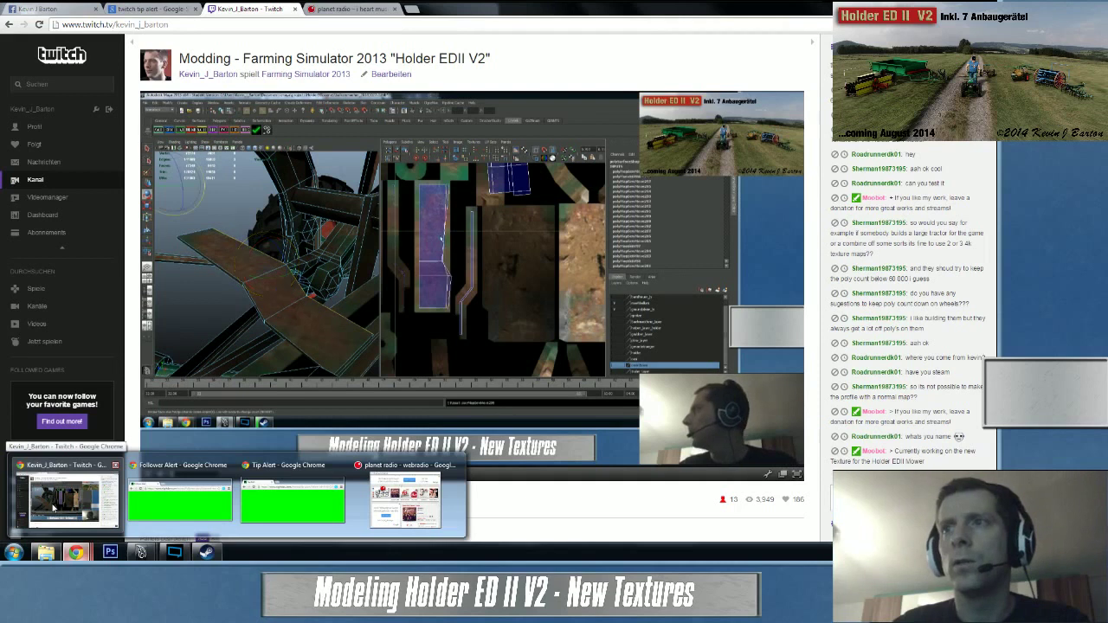
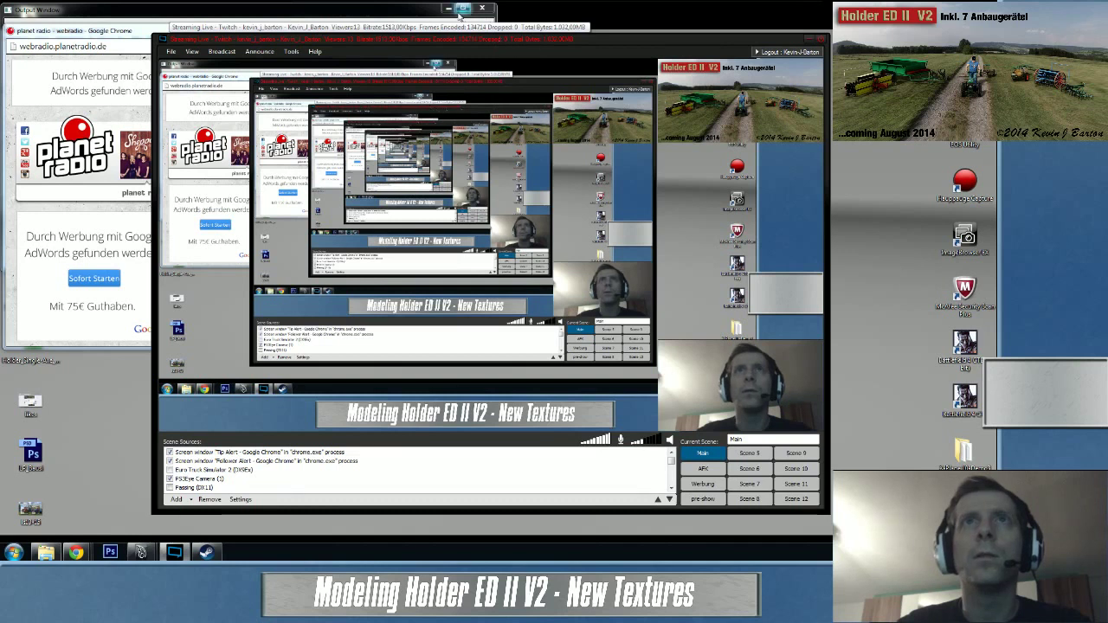
- Clear the streaming, web radio, alert and Explorer windows off the desktop and switch back to Maya
click(808, 39)
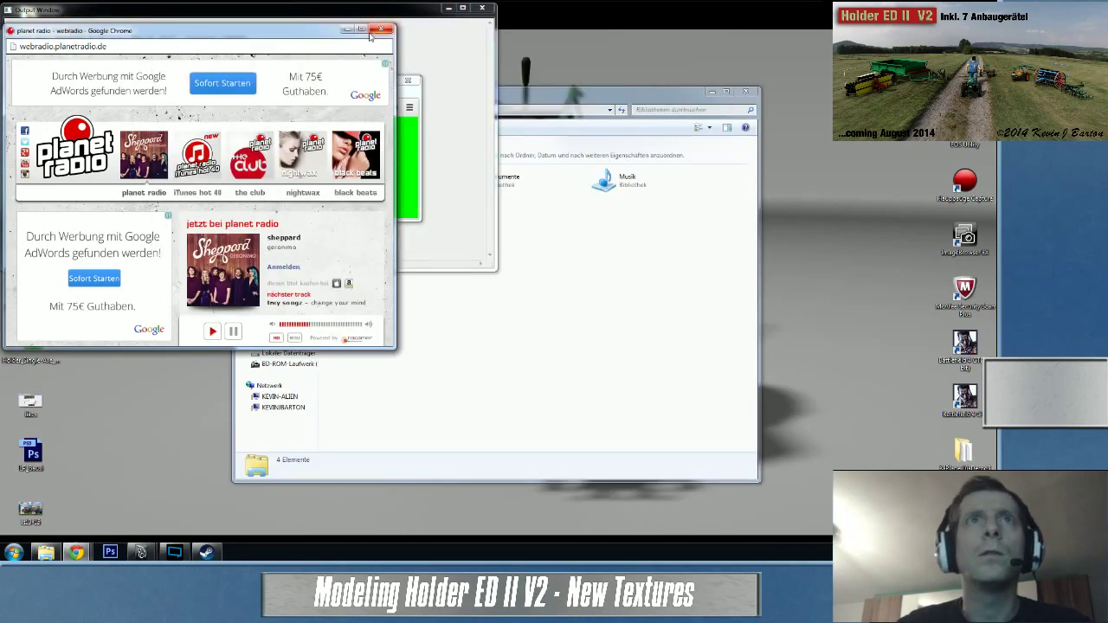
click(382, 29)
click(472, 8)
click(485, 9)
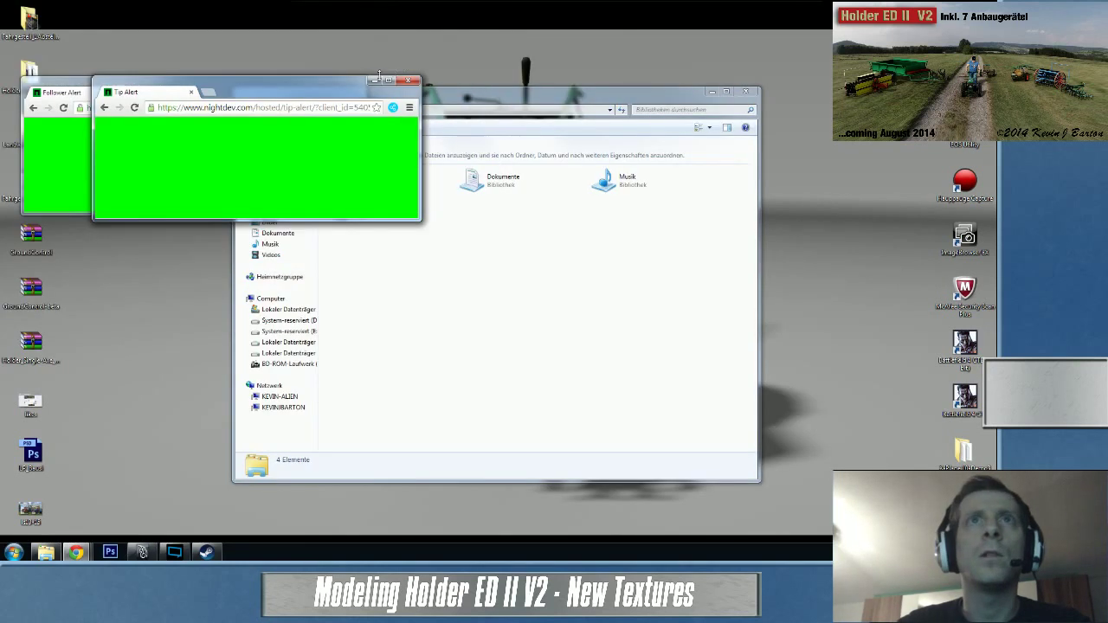
click(374, 82)
click(320, 82)
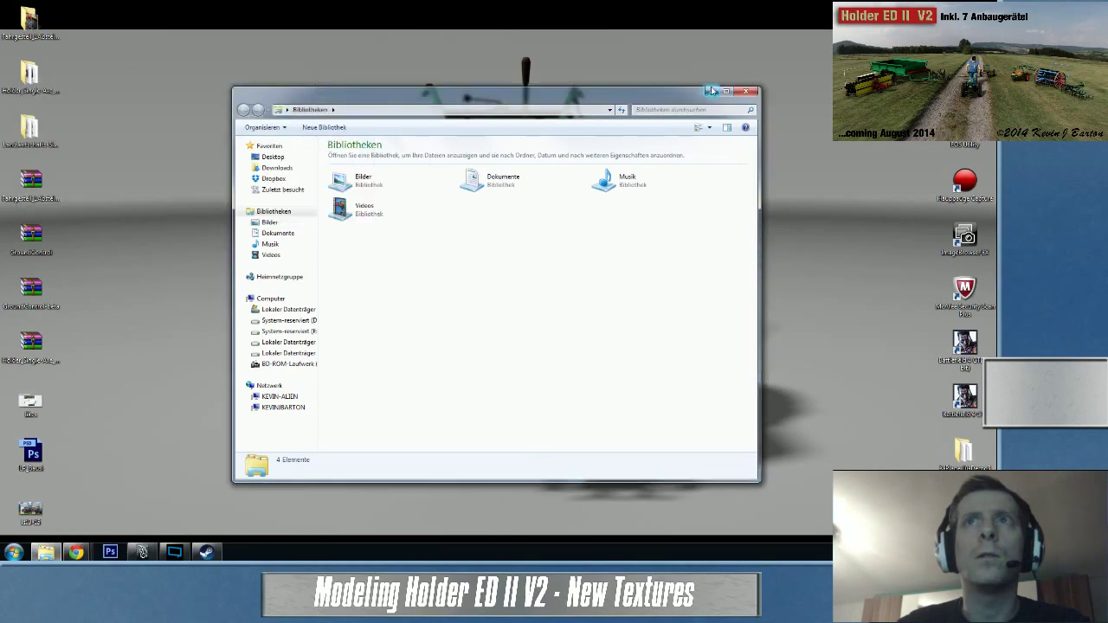
click(713, 92)
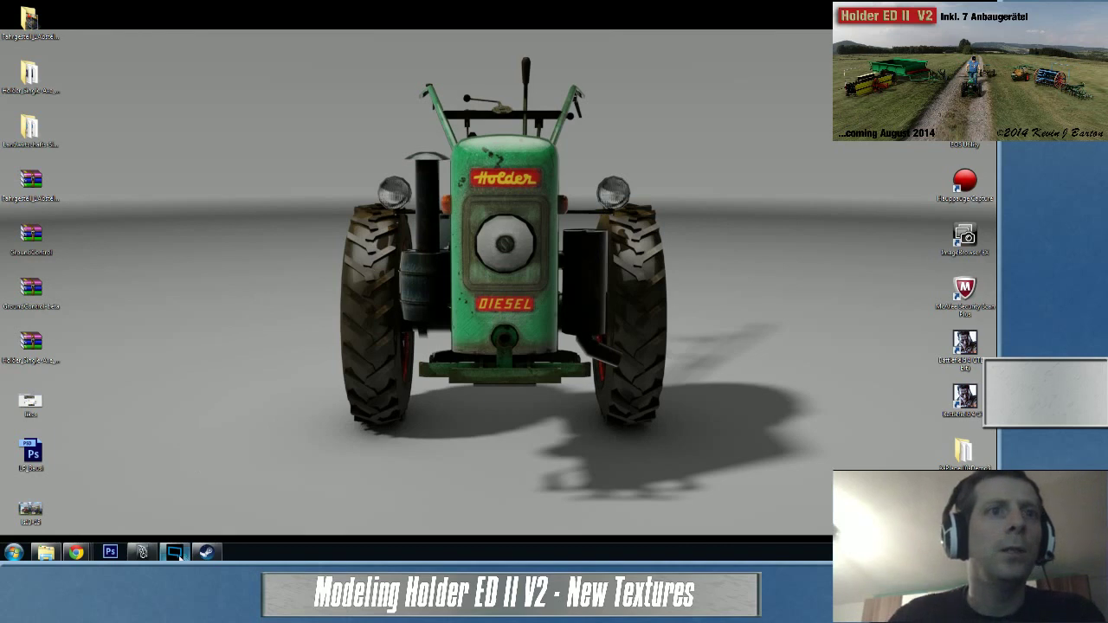
mouse_move(144, 554)
click(151, 508)
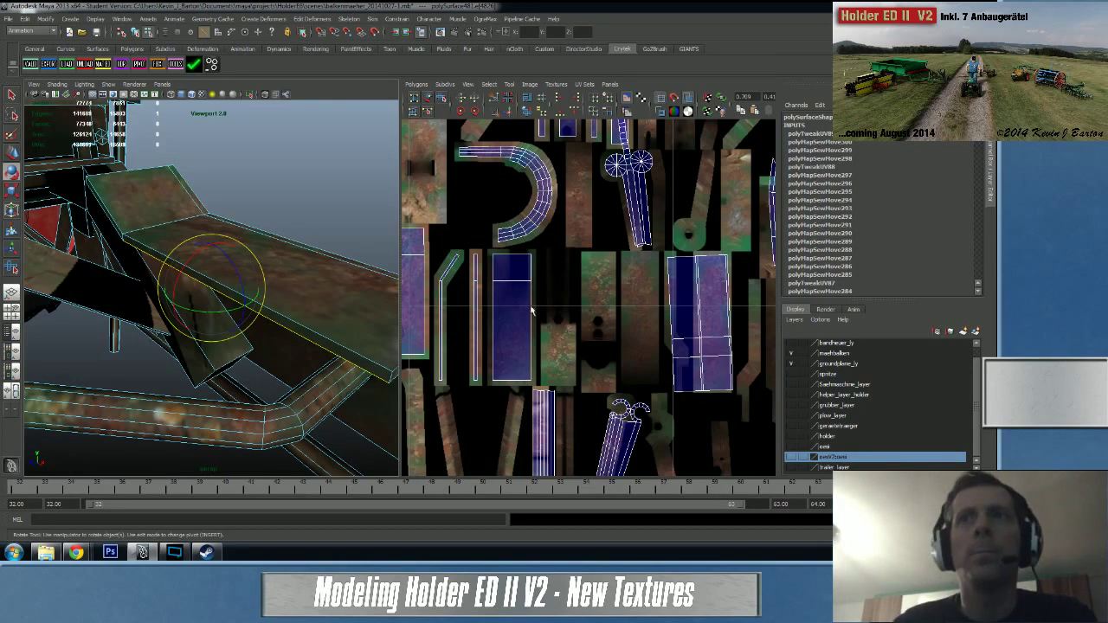
- Add the short segment's side edge to the selection and move and sew the thin bent strip onto the two-segment plate shell
key(f)
alt+right_drag(645, 270, 392, 274)
scroll(610, 291, down, 1)
shift+click(653, 211)
shift+right_drag(627, 287, 629, 264)
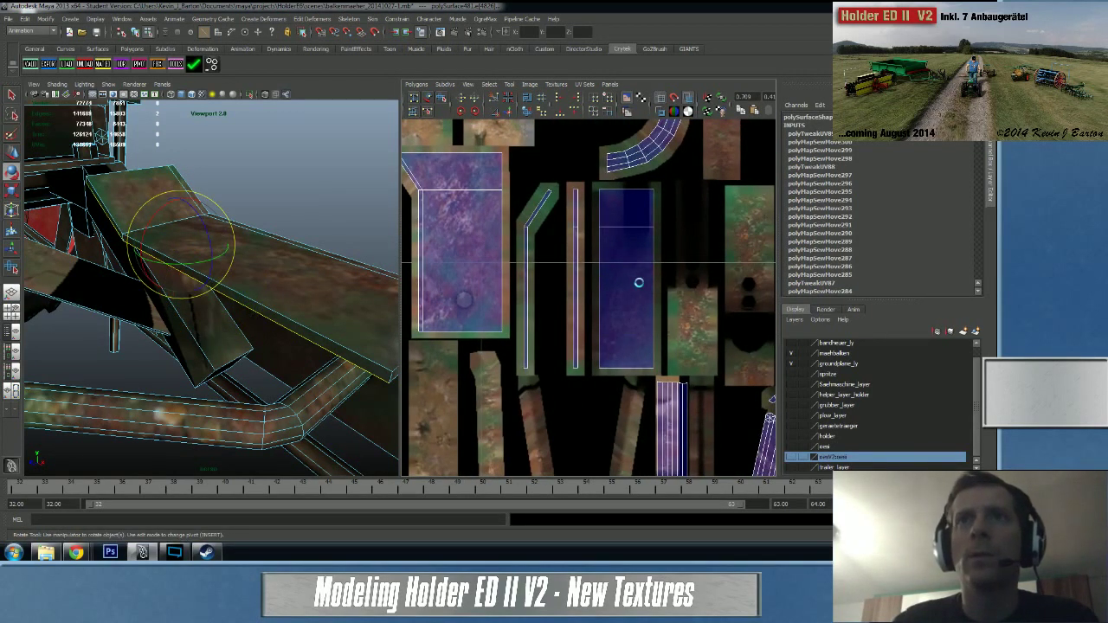
key(m)
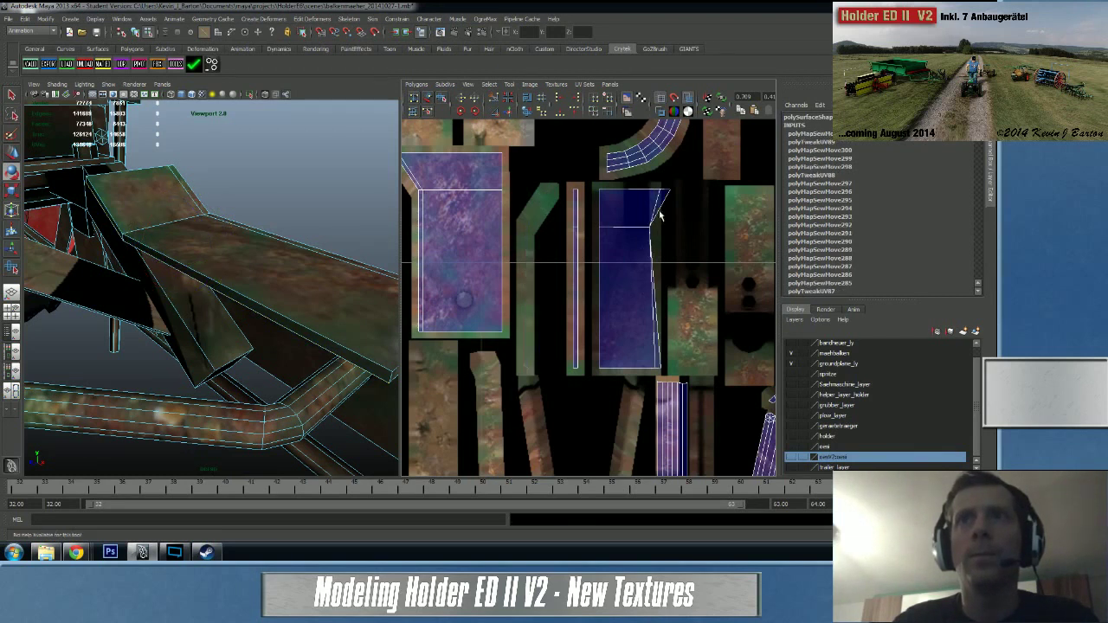
- Move and sew the adjoining two-segment plate face onto the free side of the newly attached bent strip
click(655, 251)
shift+right_click(631, 303)
click(631, 291)
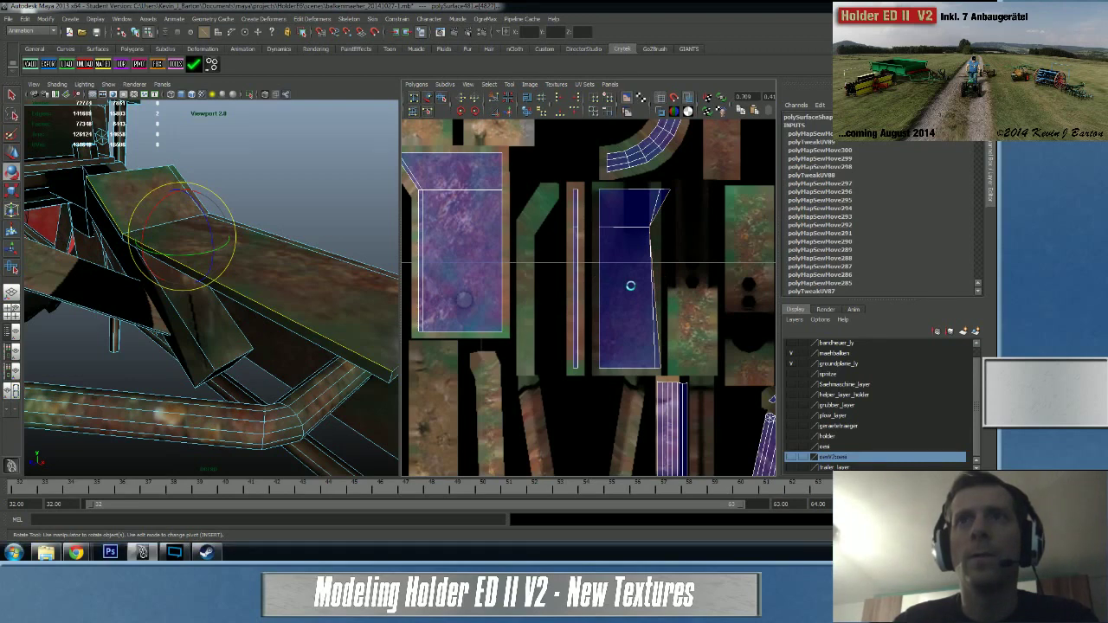
- Move and sew the large side panel of the sheet-metal box onto the shell along its two free side edges
alt+drag(300, 272, 201, 288)
scroll(205, 270, down, 5)
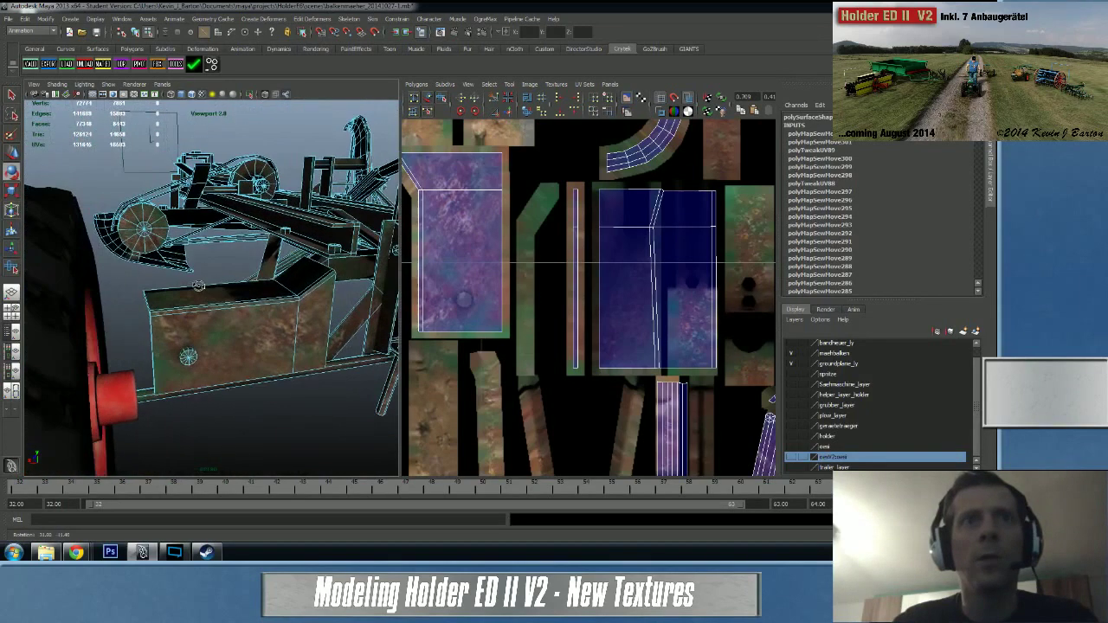
click(717, 271)
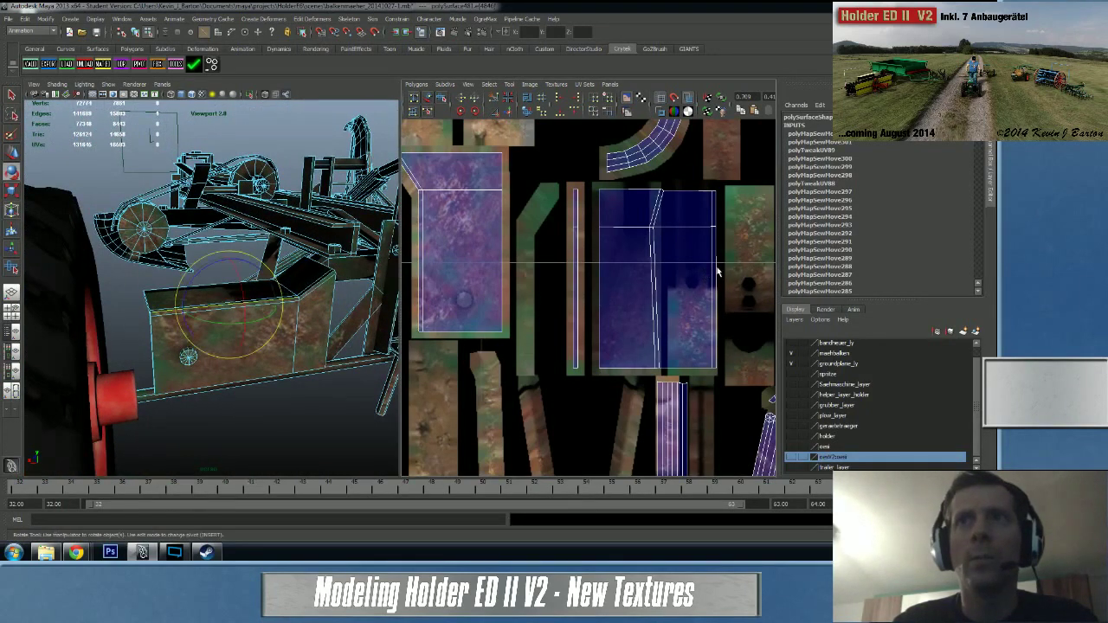
click(718, 216)
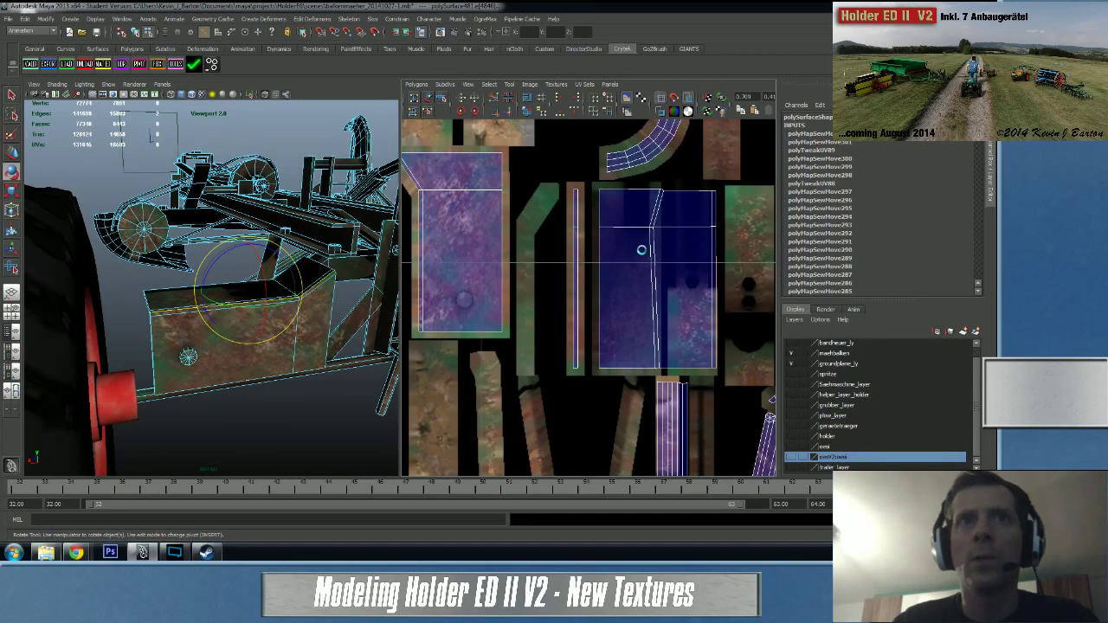
alt+middle_drag(741, 245, 605, 245)
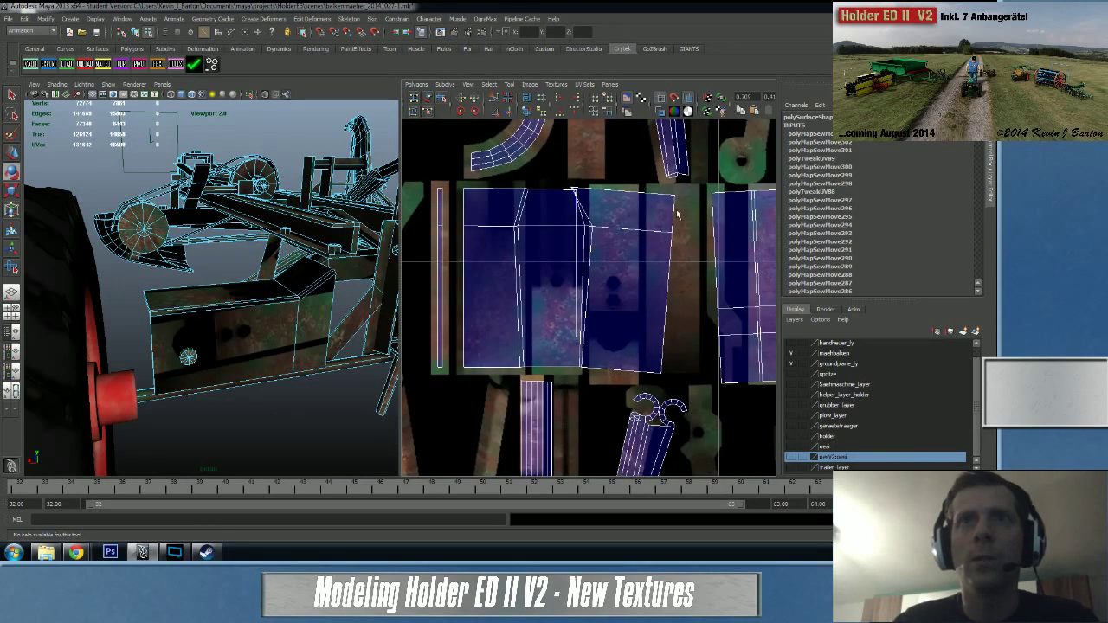
- Select the large side panel's free outer edges and repeat Move and Sew to attach the adjoining face
key(e)
click(668, 267)
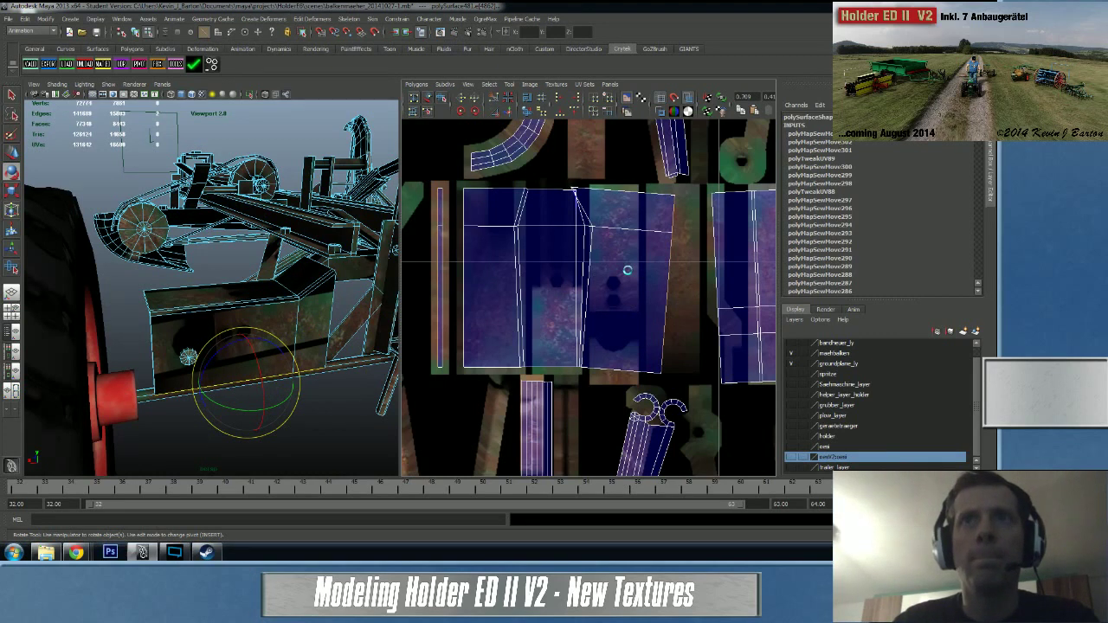
key(g)
- Select the lower end edges across the combined box shell and move and sew the connecting end faces onto them
alt+middle_drag(577, 309, 566, 258)
click(474, 320)
shift+click(513, 320)
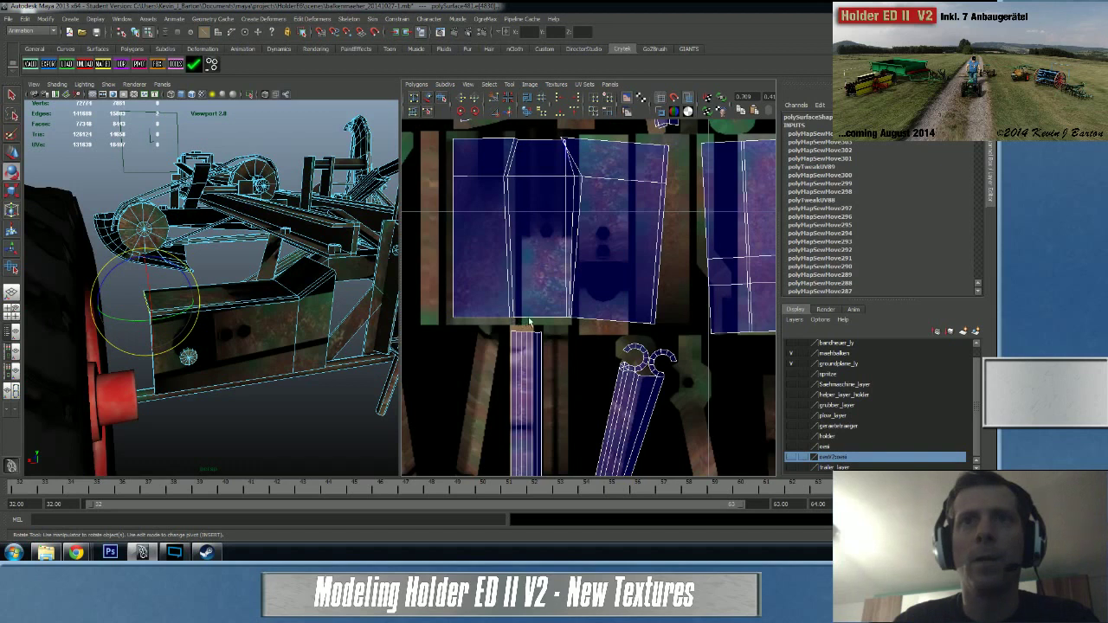
shift+click(585, 321)
shift+right_drag(613, 285, 613, 264)
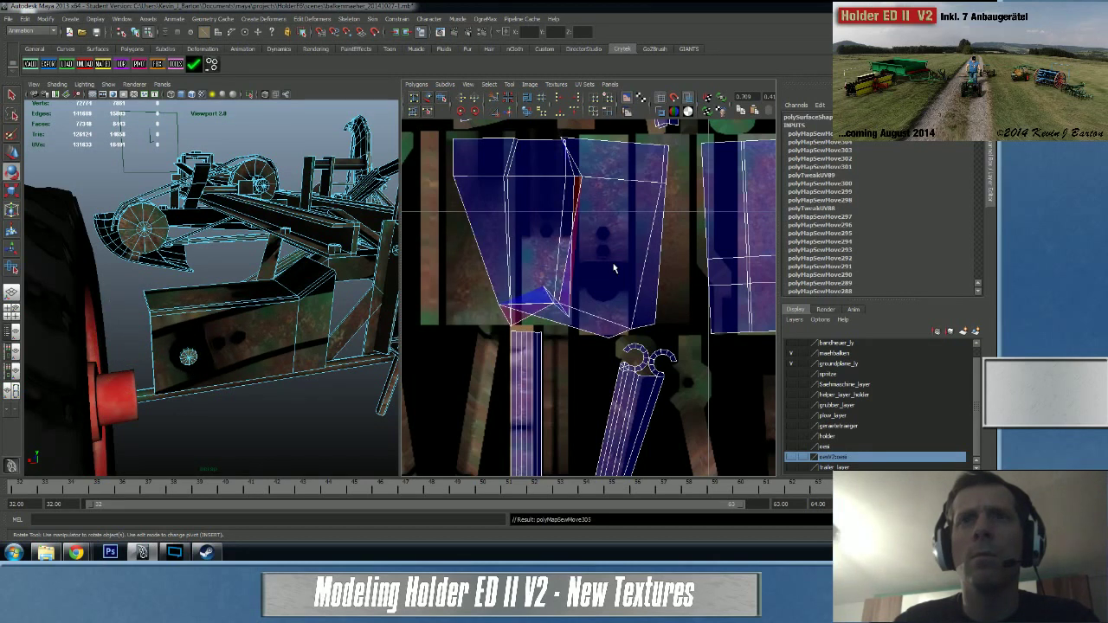
- Try to unfold the combined sheet-metal box shell with its sewn end faces
right_drag(536, 299, 573, 301)
drag(473, 286, 674, 350)
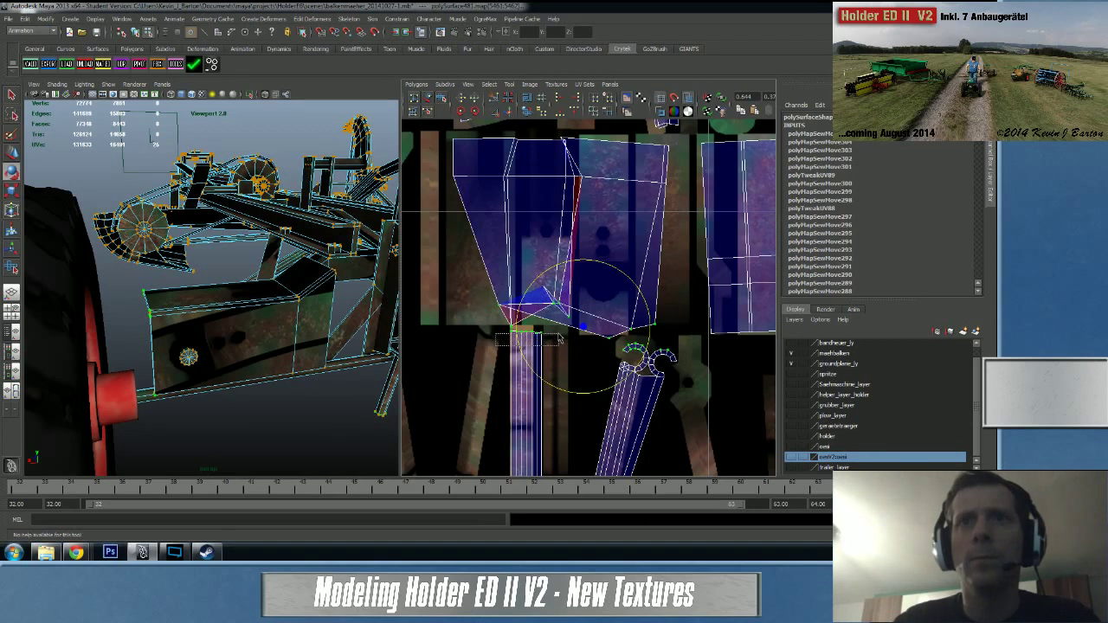
ctrl+drag(603, 356, 697, 340)
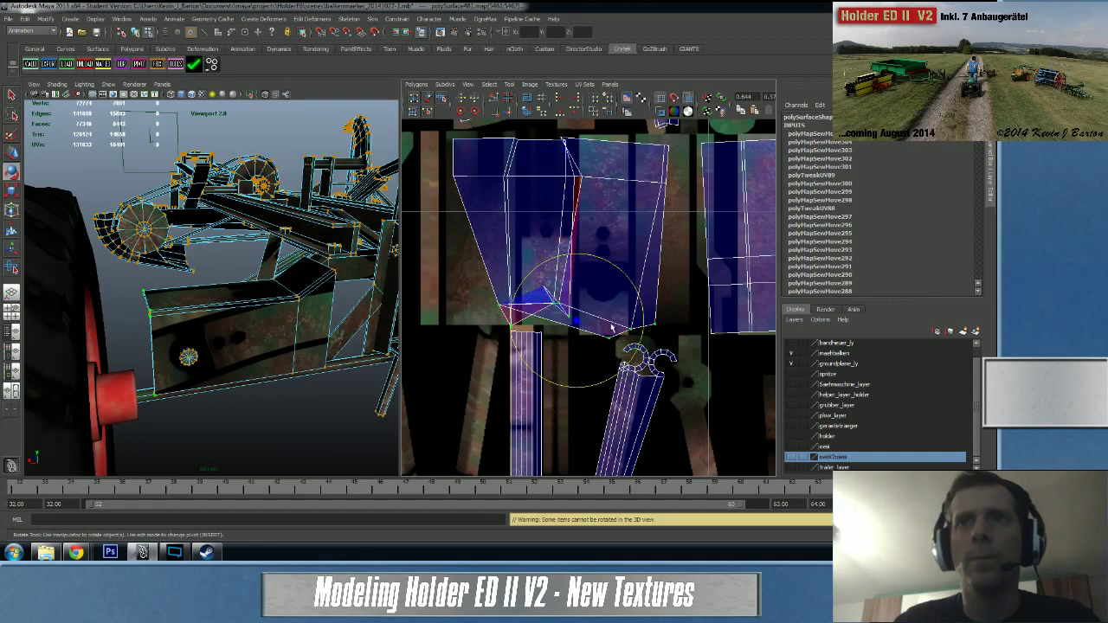
key(w)
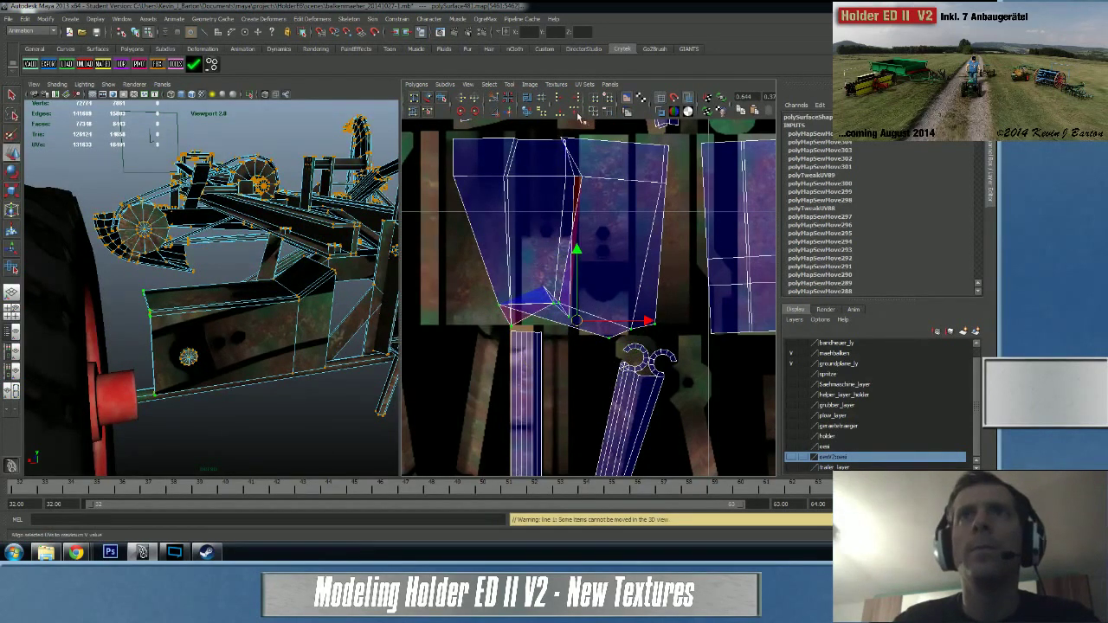
click(528, 111)
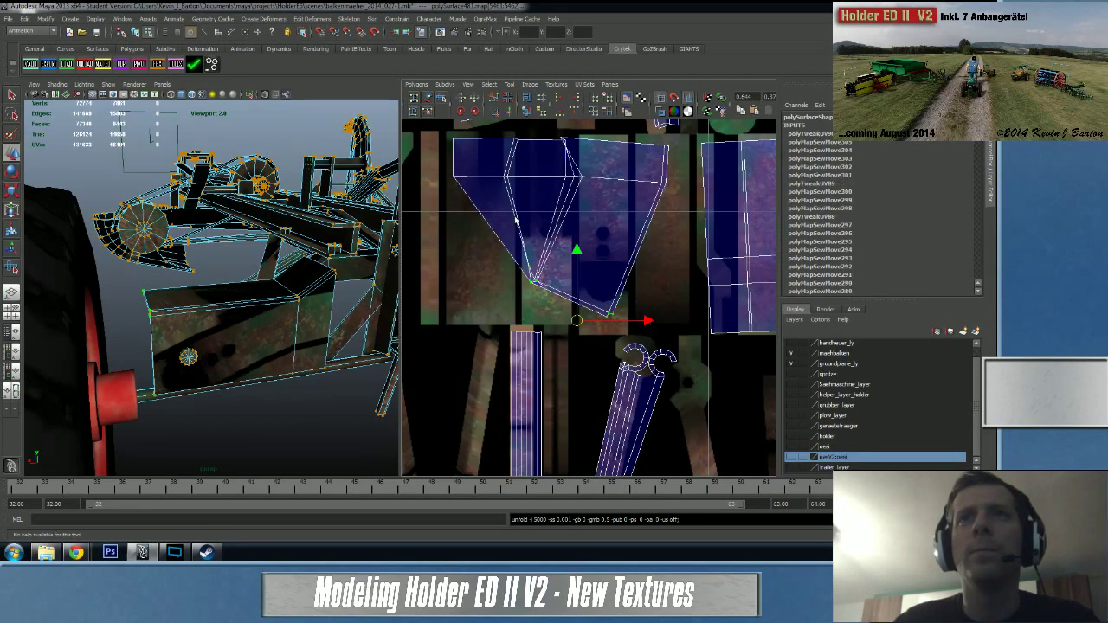
- Undo the unfold and the preceding Move and Sew of the end faces on the box shell
key(ctrl+z)
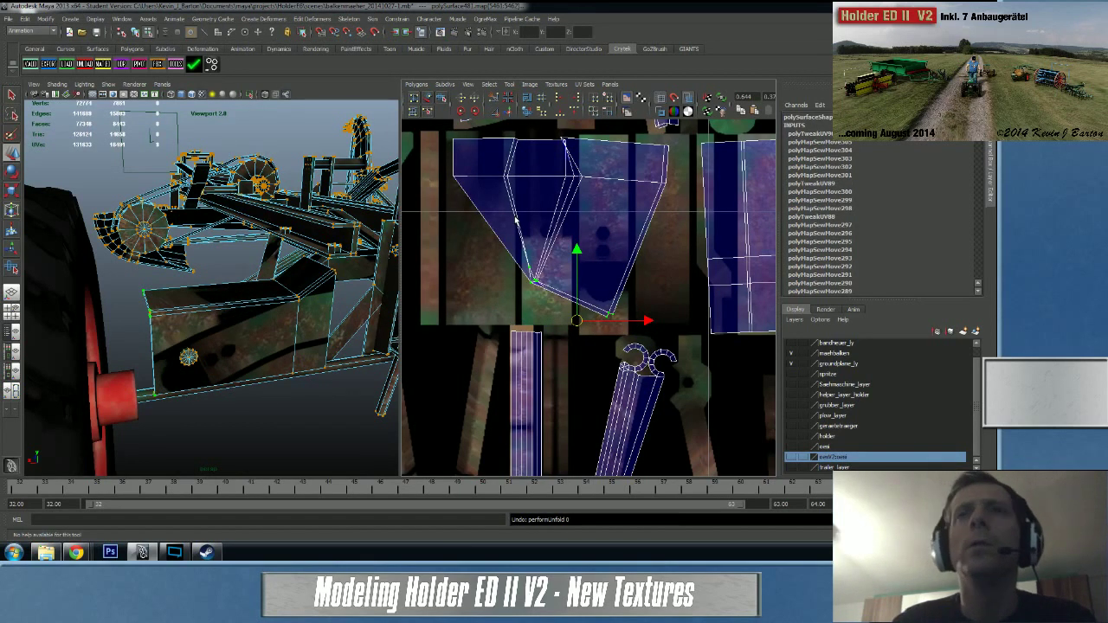
key(ctrl+z)
key(ctrl+z)
key(ctrl+z)
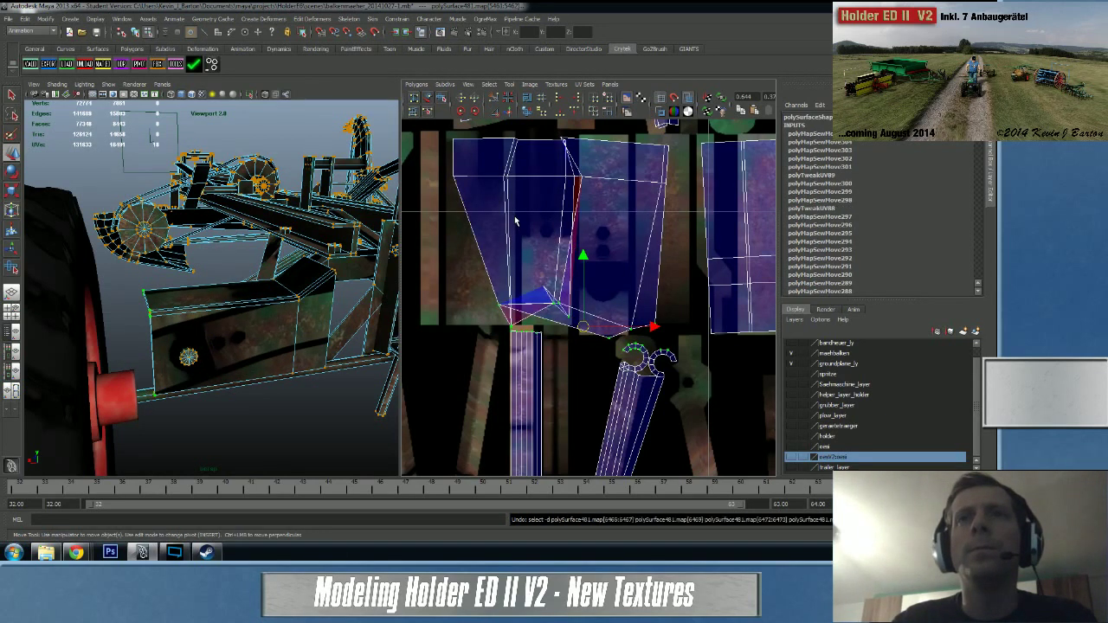
key(ctrl+z)
key(ctrl+z)
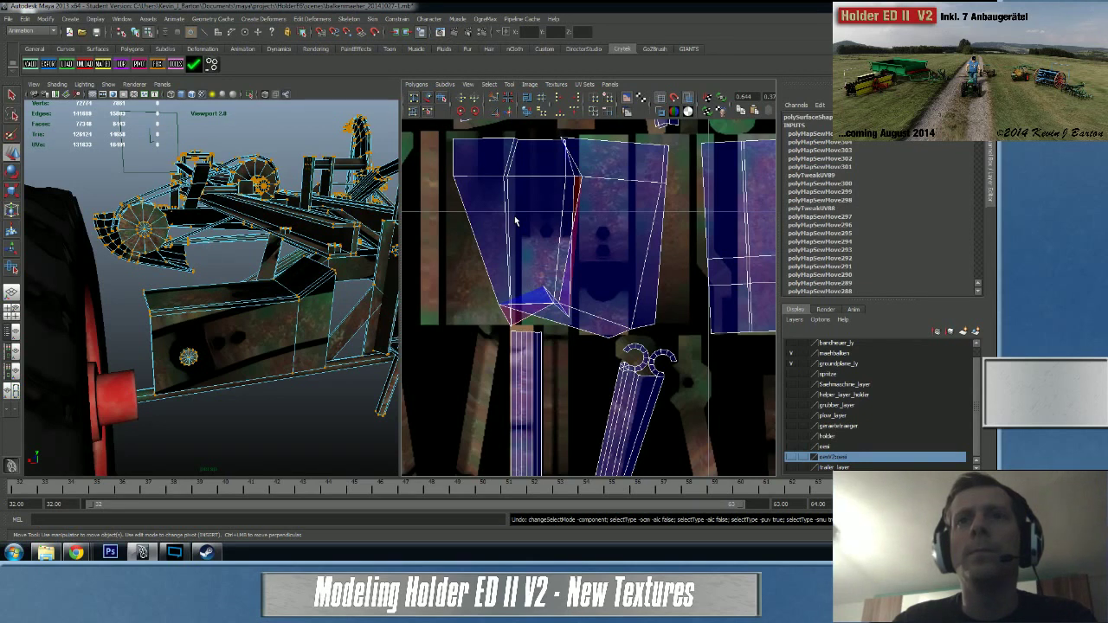
key(ctrl+z)
- Move and sew the narrow strip onto the middle face's lower edge, and attach the end face along the adjoining side panel edges
right_drag(545, 314, 553, 290)
click(555, 320)
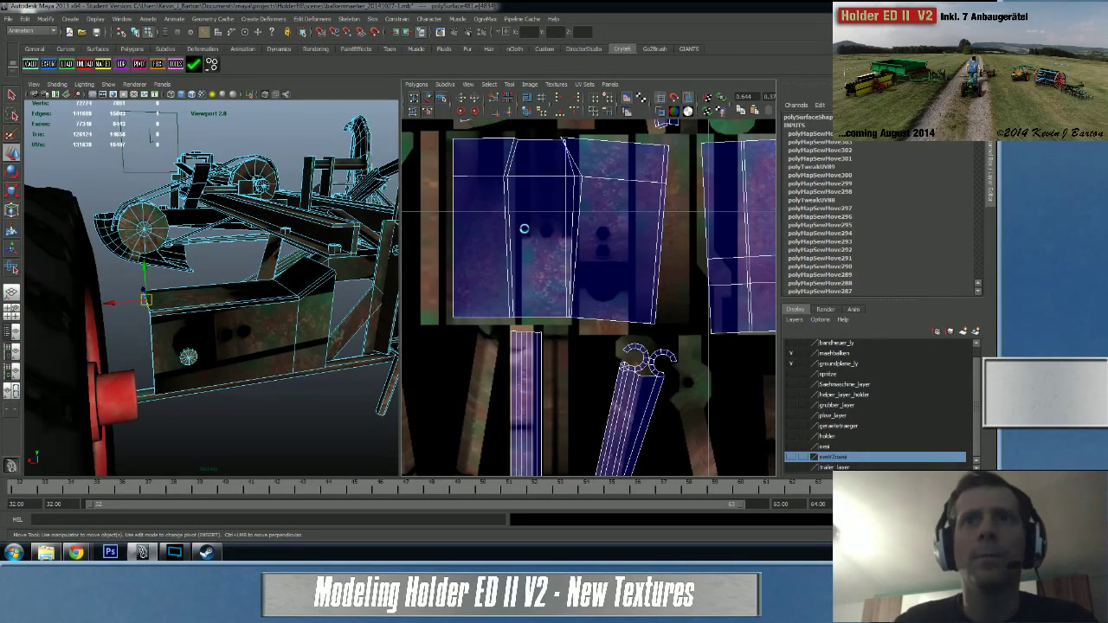
alt+middle_drag(525, 238, 508, 192)
alt+right_drag(508, 192, 858, 295)
alt+middle_drag(637, 254, 723, 258)
click(561, 219)
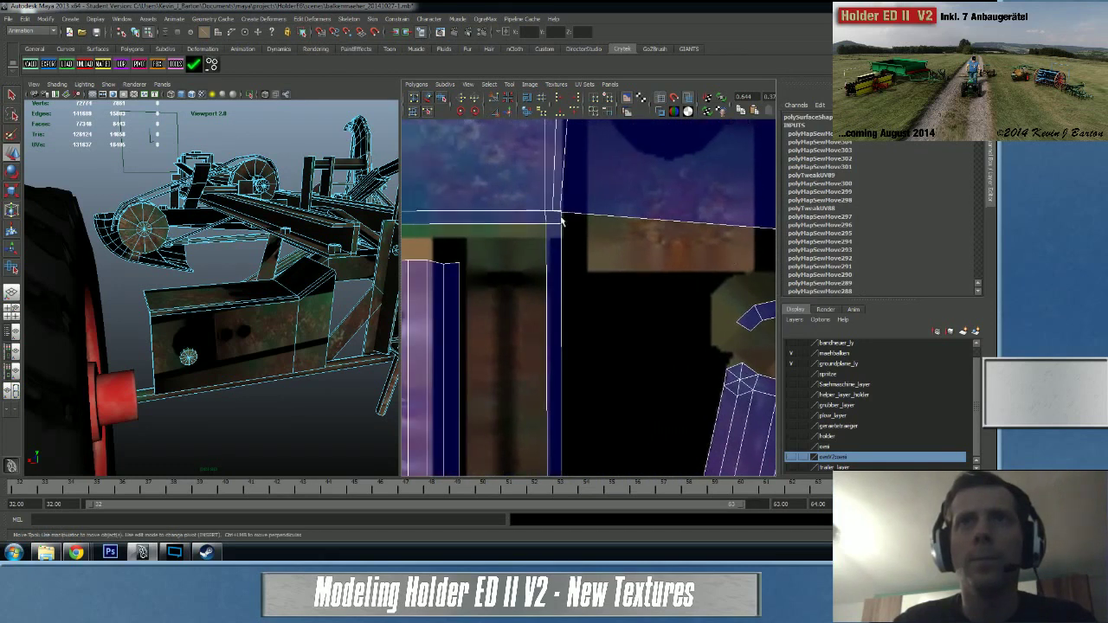
shift+click(562, 256)
shift+right_drag(553, 262, 551, 244)
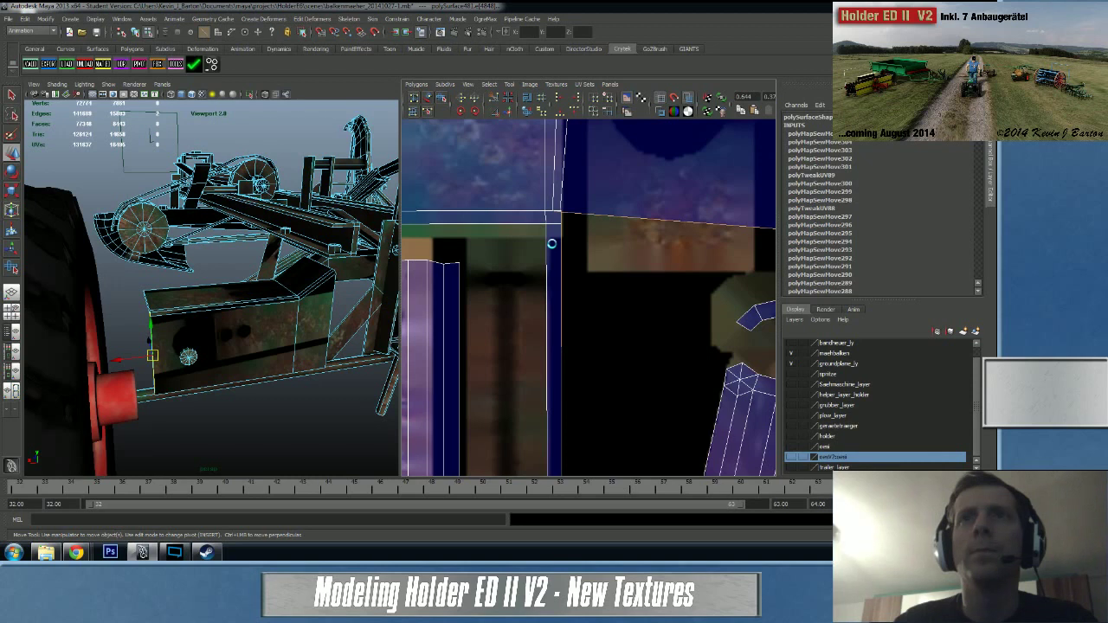
- Move and sew the narrow strip onto the middle face's upper edge and the adjoining end face onto the large side panel
alt+right_drag(618, 293, 552, 262)
alt+middle_drag(569, 273, 563, 316)
alt+middle_drag(623, 293, 728, 308)
alt+middle_drag(569, 272, 546, 414)
click(569, 329)
click(571, 215)
shift+right_drag(573, 258, 571, 228)
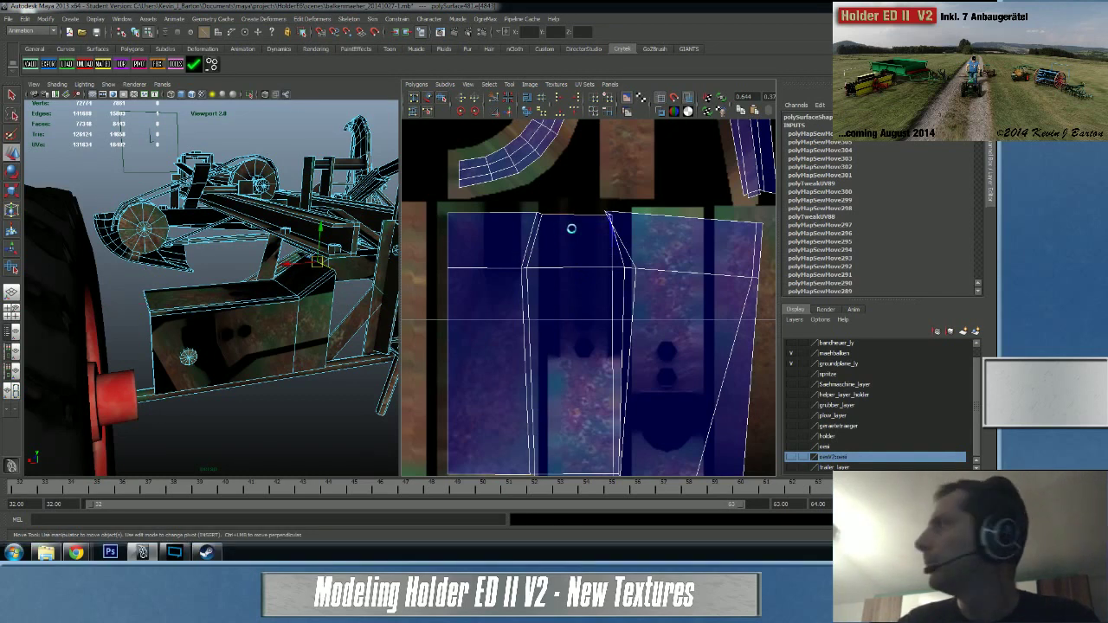
alt+middle_drag(571, 232, 504, 308)
alt+right_drag(503, 308, 742, 297)
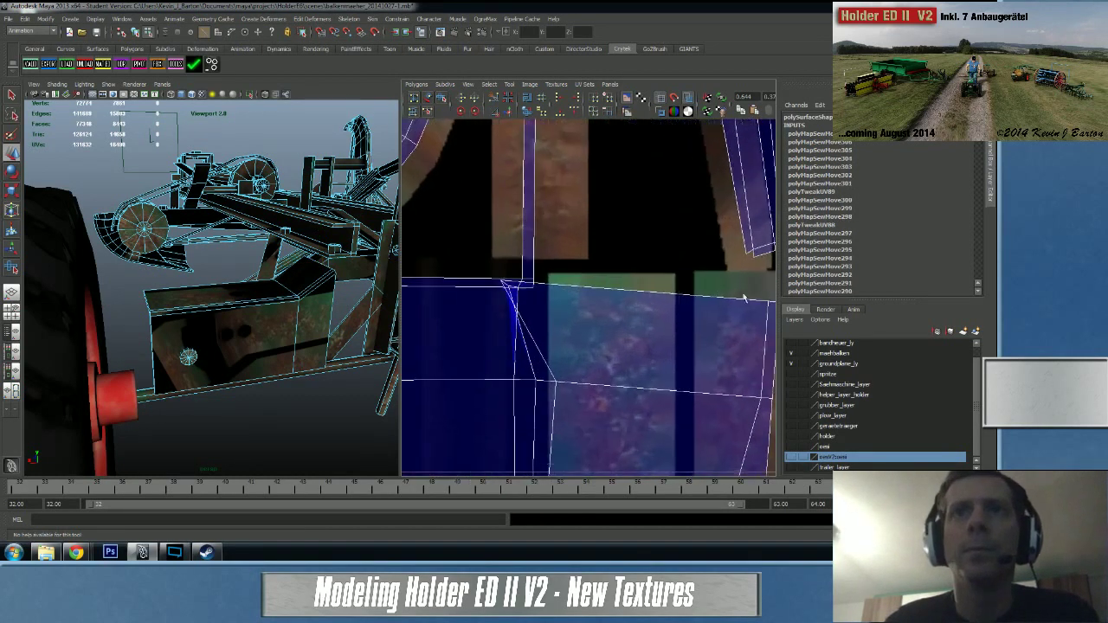
click(534, 269)
shift+right_drag(585, 317, 585, 294)
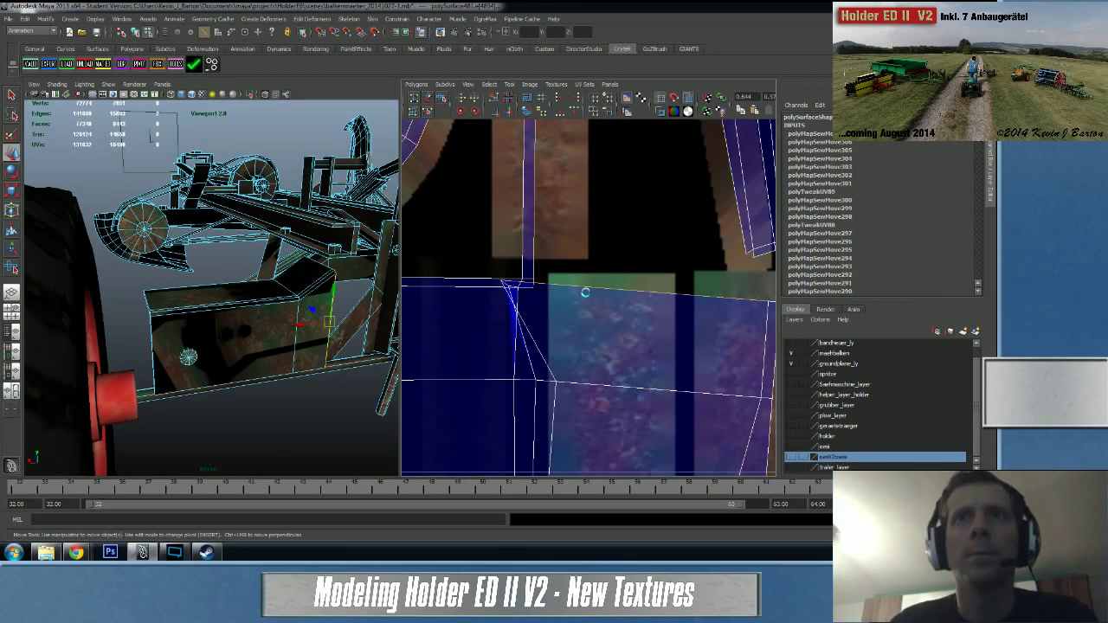
- Select all UVs of the box shell with its newly attached end faces and unfold it
scroll(585, 291, down, 4)
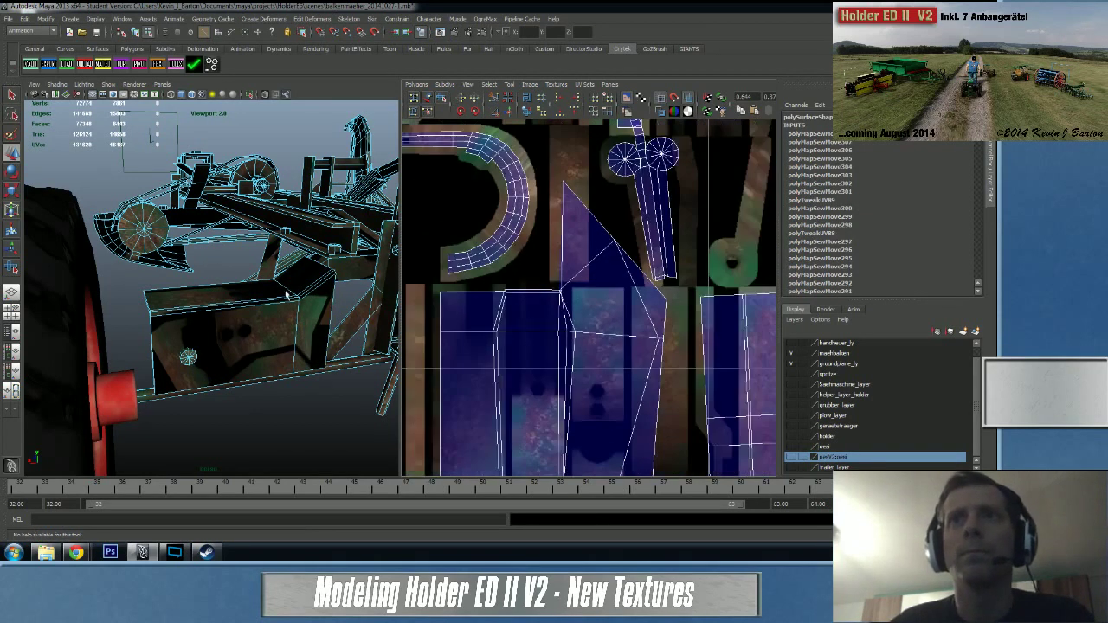
scroll(583, 317, down, 3)
alt+middle_drag(582, 317, 586, 298)
right_drag(531, 312, 558, 311)
drag(532, 286, 563, 312)
key(w)
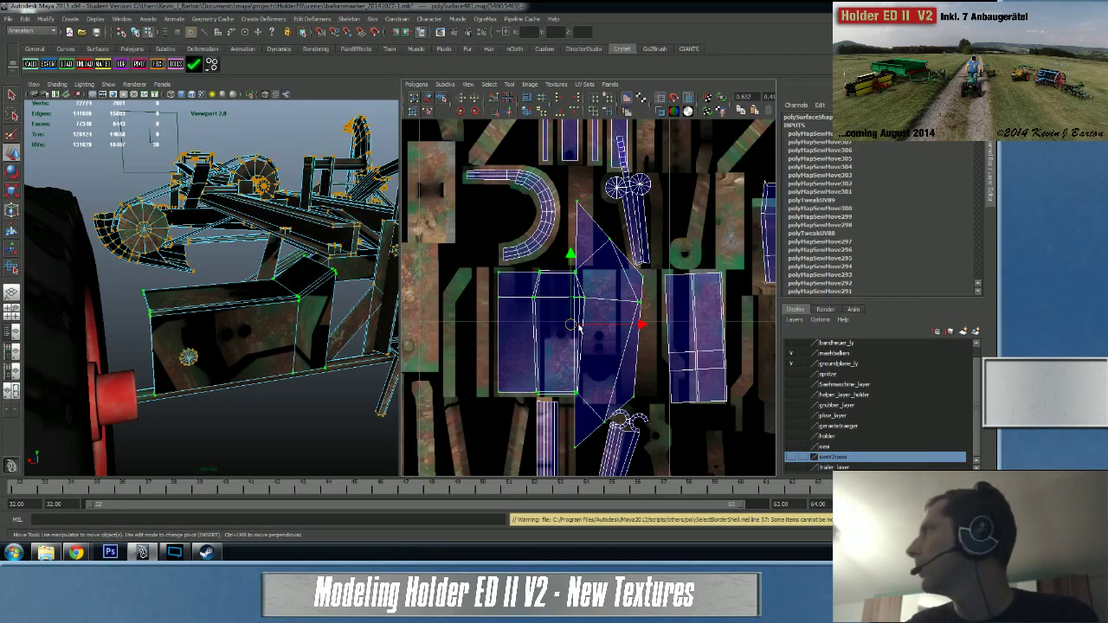
click(527, 112)
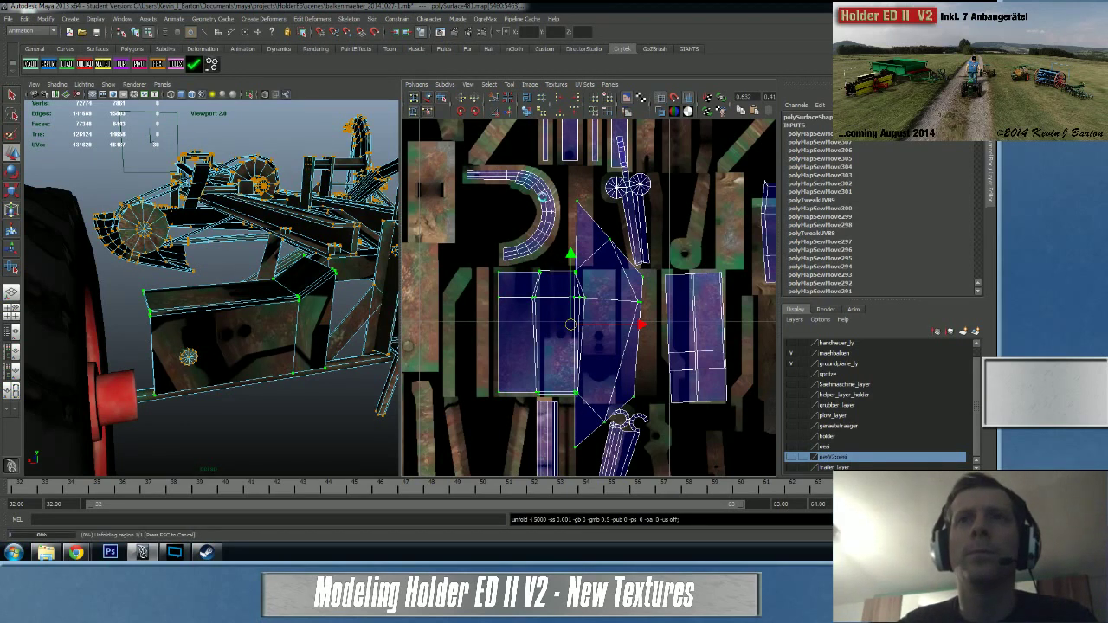
scroll(516, 272, up, 8)
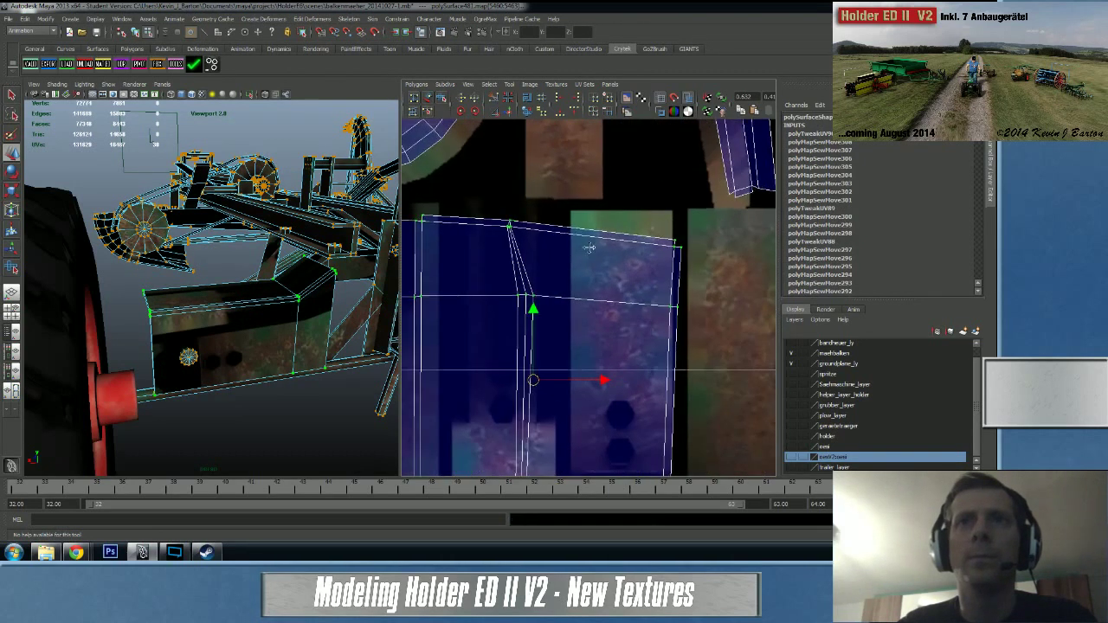
alt+middle_drag(616, 277, 619, 311)
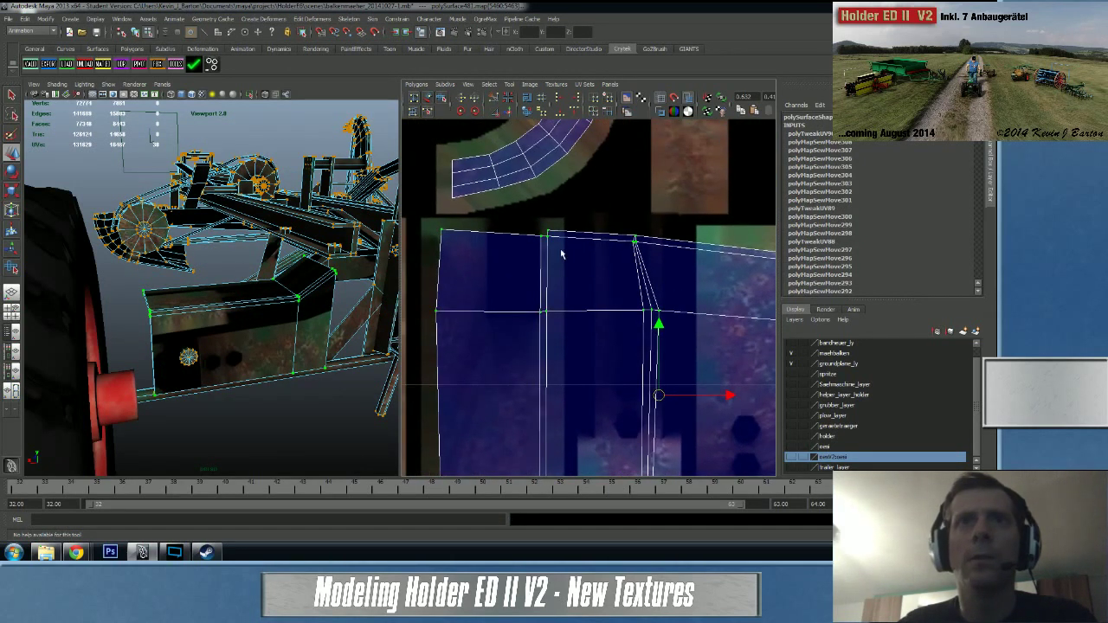
- Switch to Steam, view the game library, and return to Maya
mouse_move(76, 552)
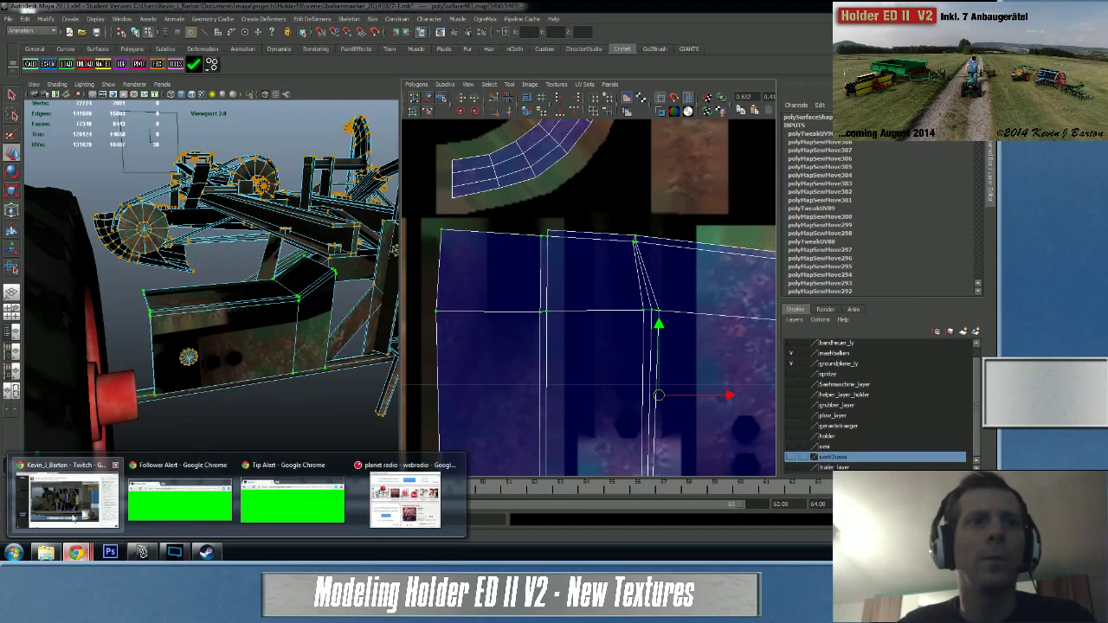
mouse_move(73, 517)
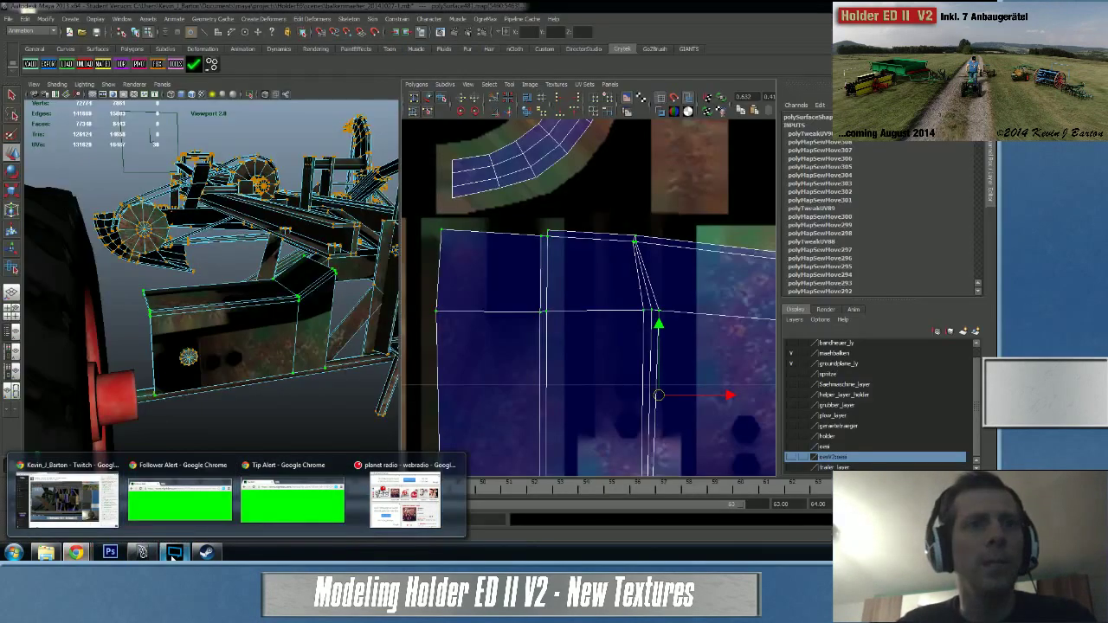
click(206, 552)
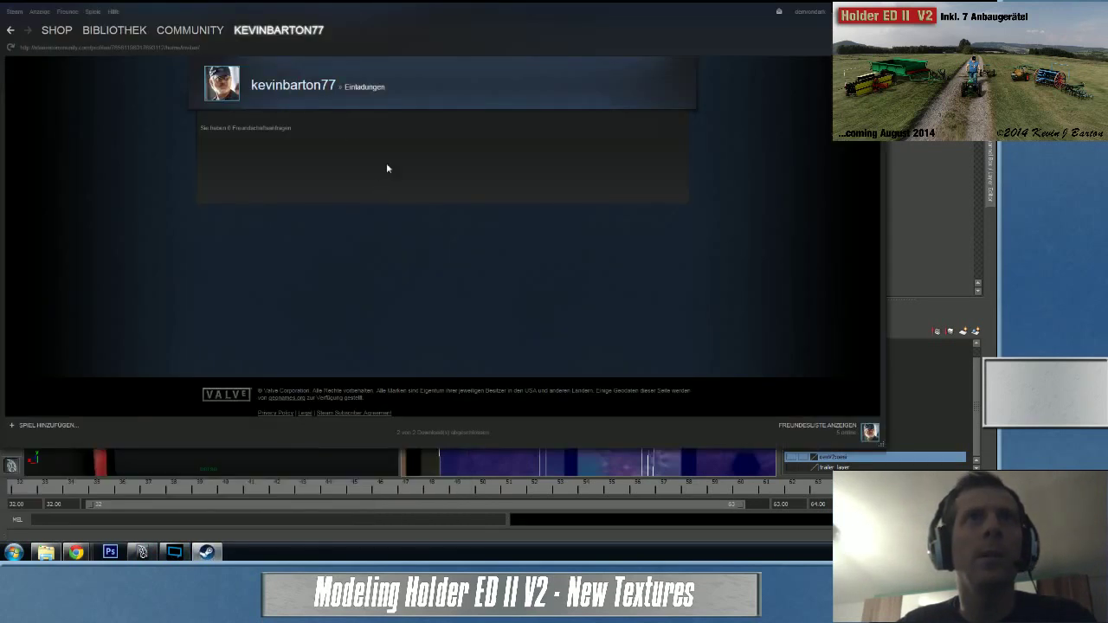
mouse_move(68, 35)
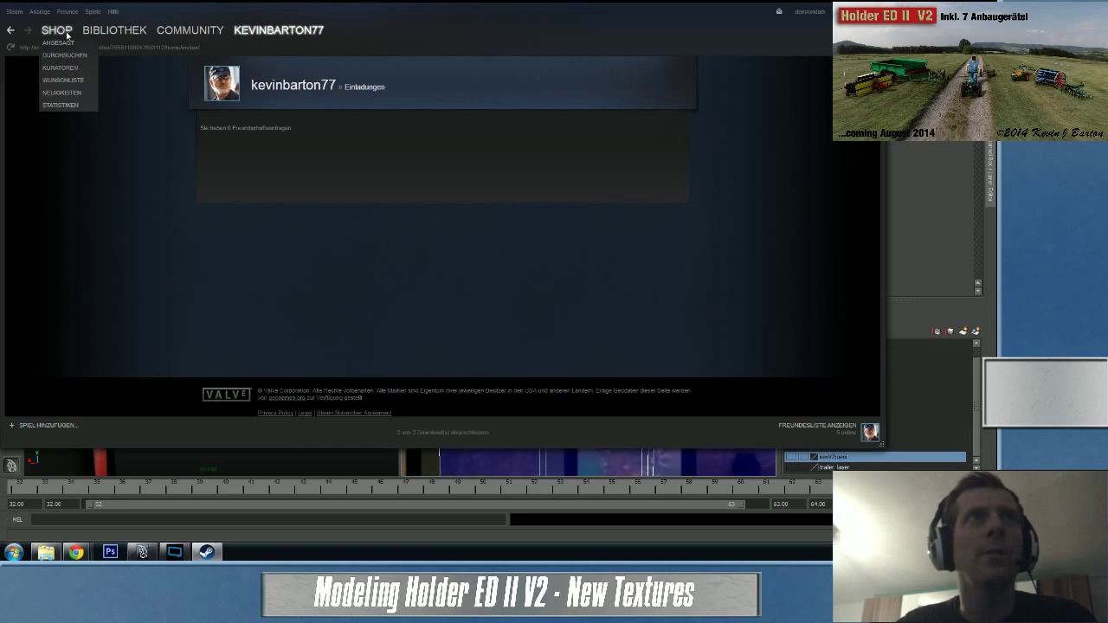
click(106, 32)
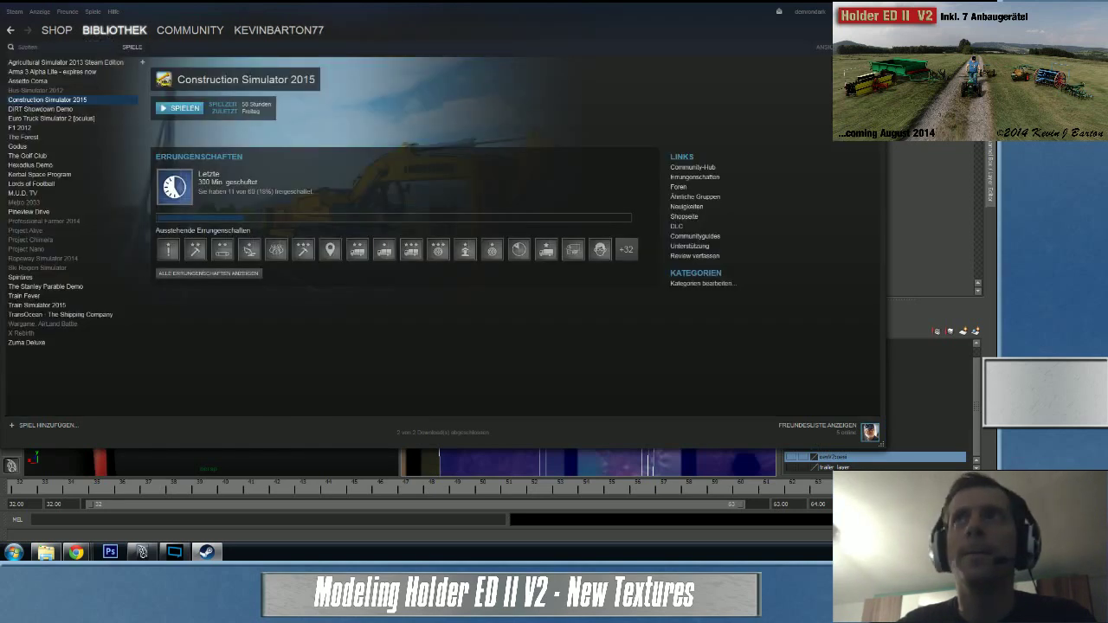
click(875, 10)
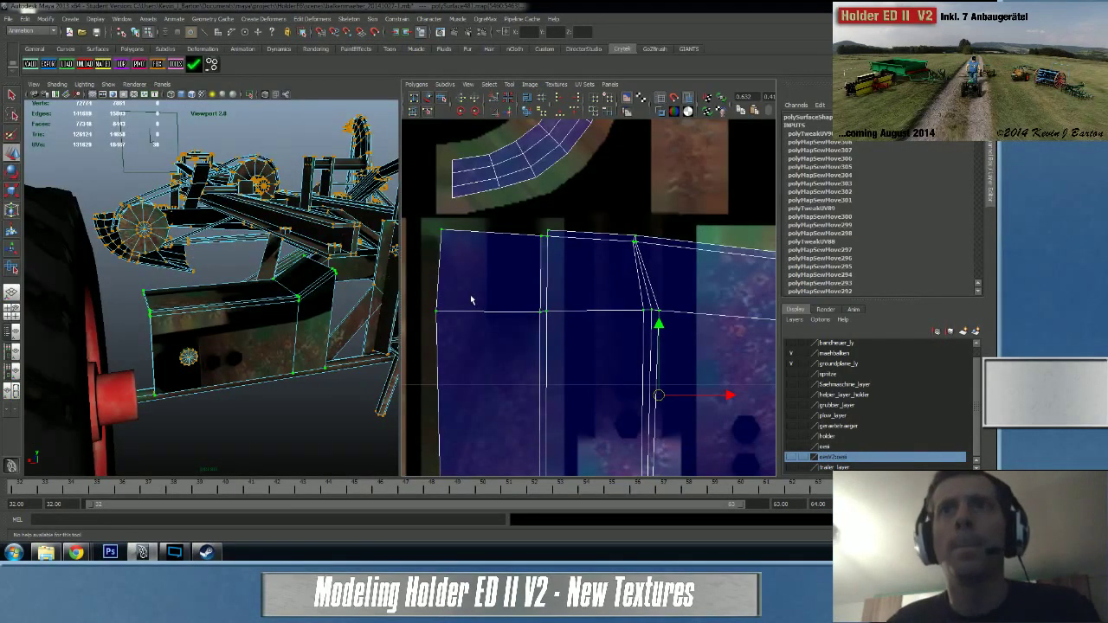
- Move and sew the adjoining side face onto the large side panel's two free outer edges
alt+right_drag(611, 272, 617, 254)
alt+middle_drag(617, 254, 580, 190)
right_drag(686, 227, 687, 201)
click(727, 227)
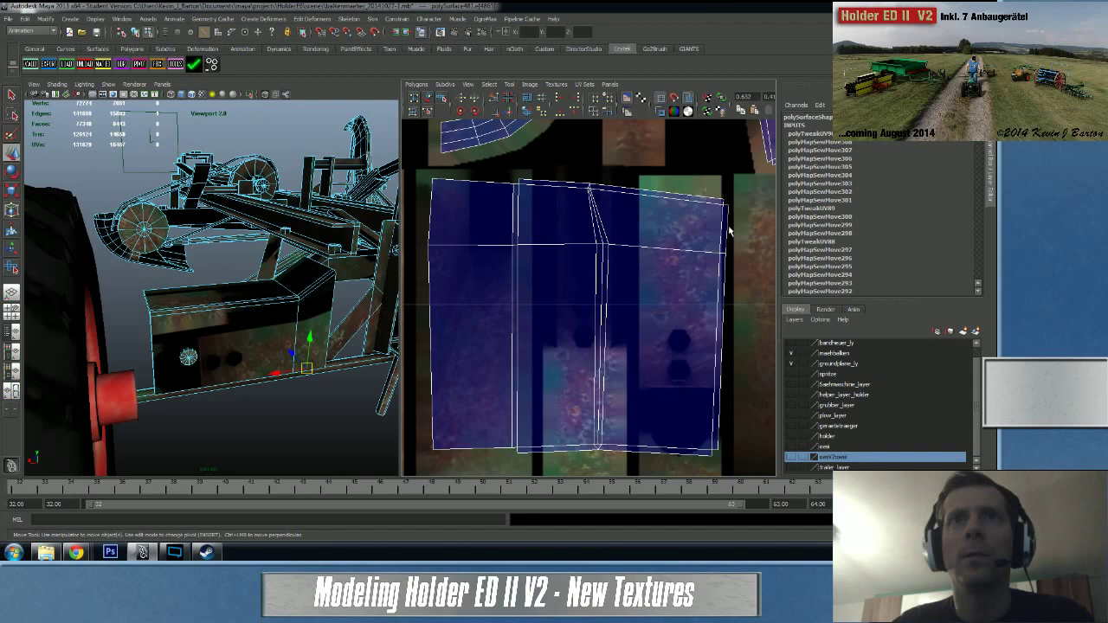
shift+click(725, 285)
shift+right_drag(665, 292, 661, 268)
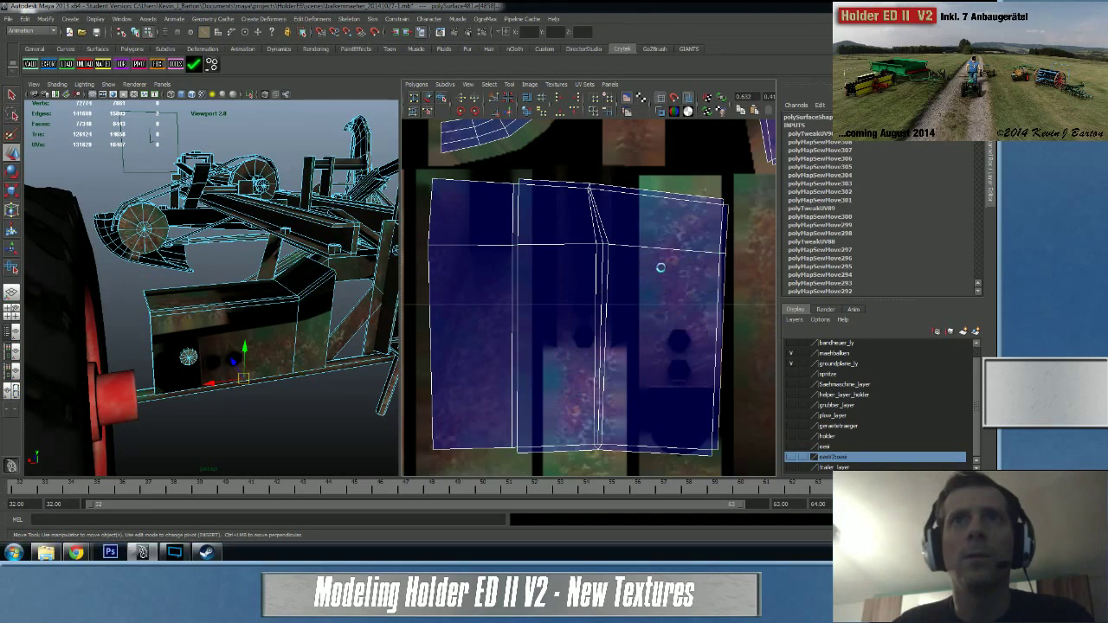
click(662, 268)
alt+middle_drag(663, 270, 522, 240)
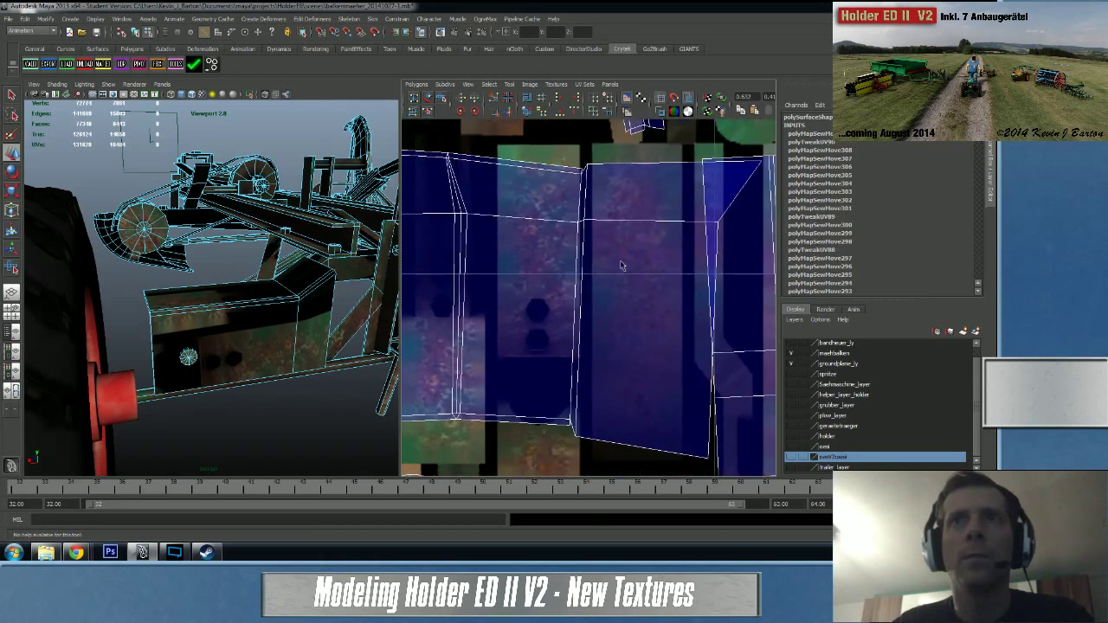
- Select the extended box shell's UVs and unfold it to straighten the newly attached side face
alt+right_drag(620, 265, 476, 259)
alt+right_drag(580, 268, 456, 291)
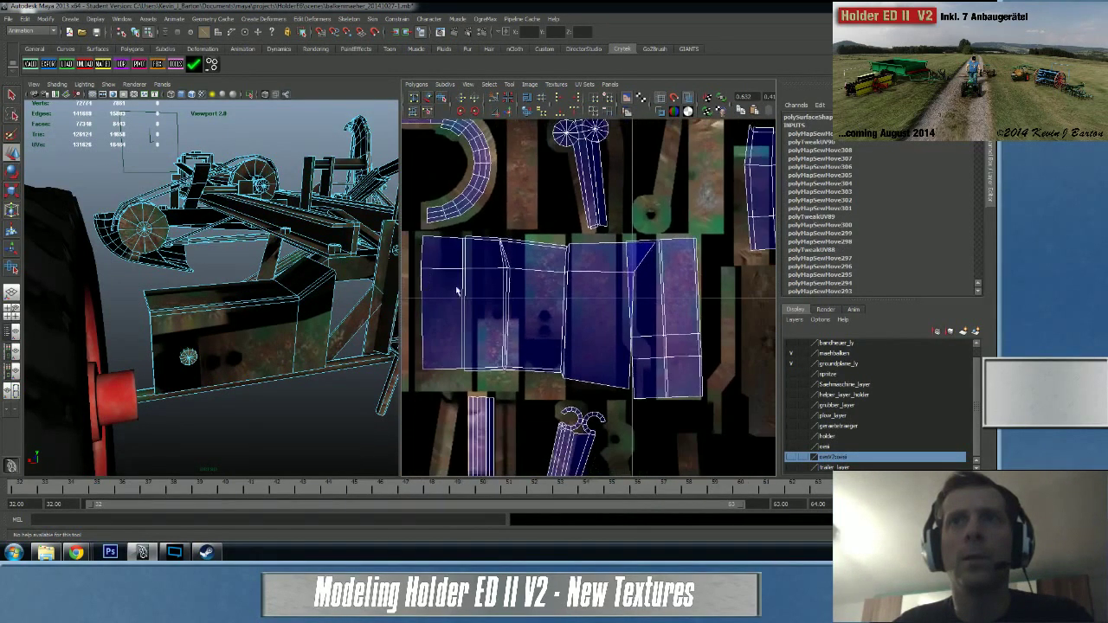
key(w)
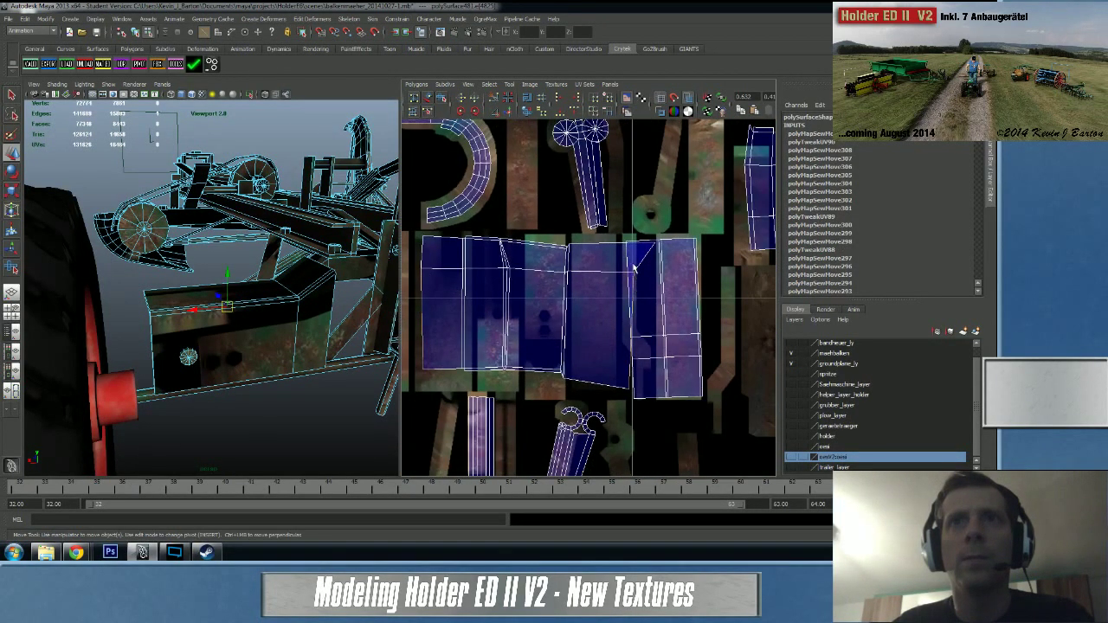
alt+right_drag(472, 277, 589, 404)
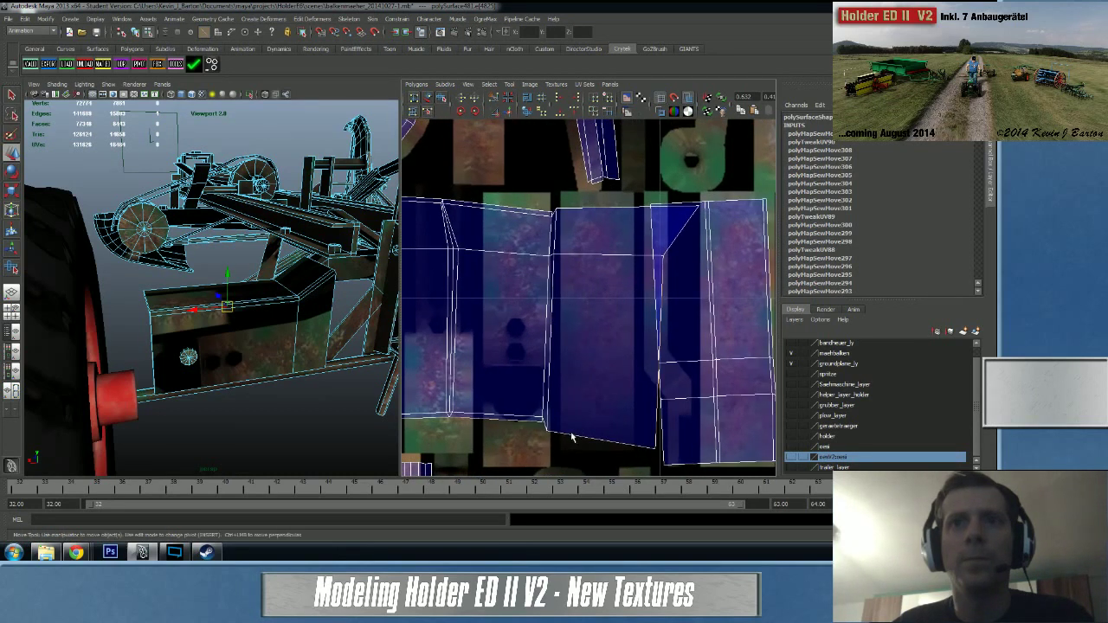
click(586, 209)
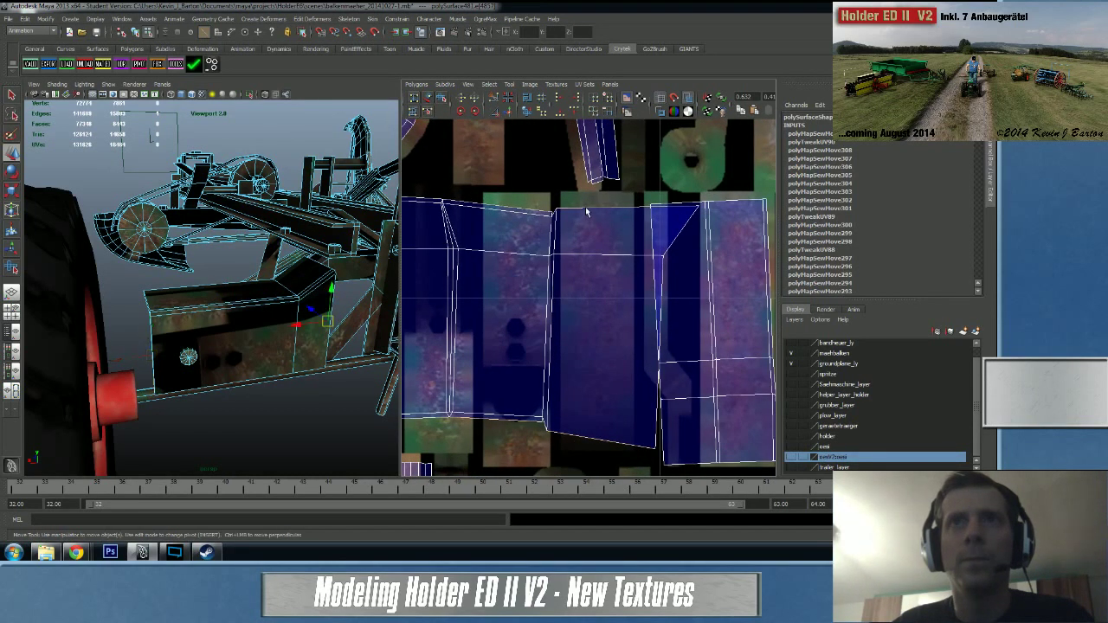
alt+right_drag(614, 297, 545, 324)
drag(484, 335, 525, 374)
ctrl+right_drag(500, 323, 530, 310)
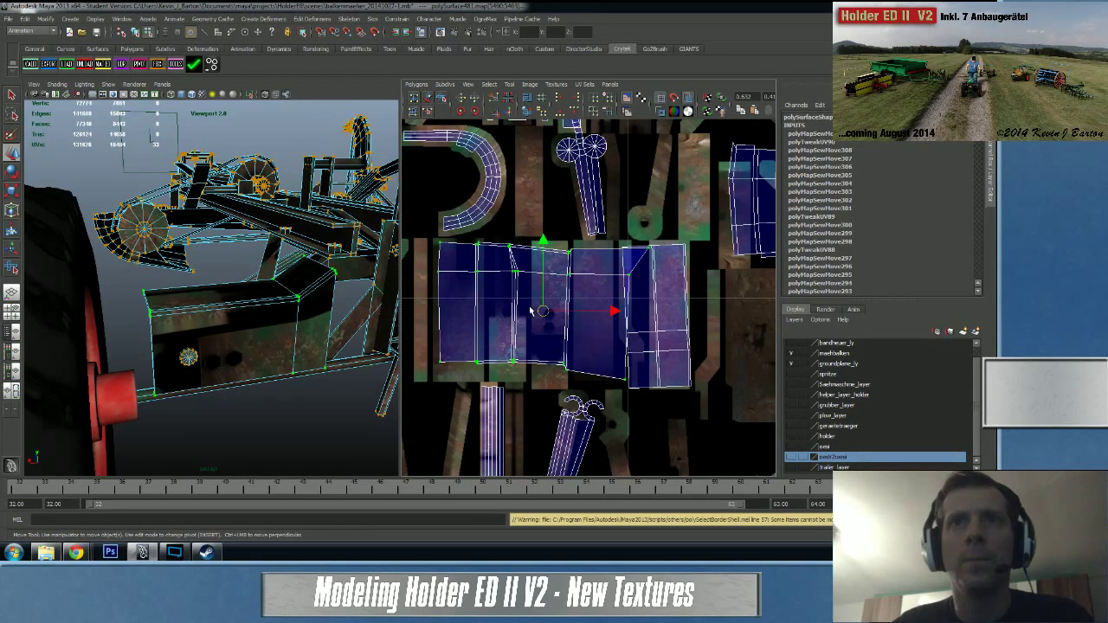
click(527, 112)
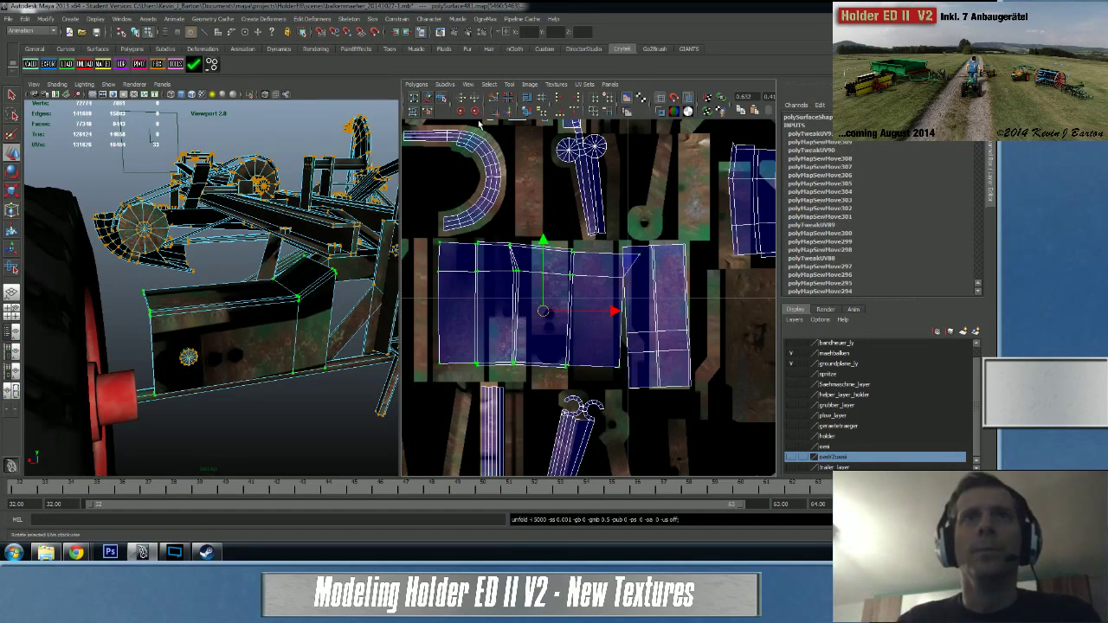
- Unfold and relax the extended box shell with the Smooth UV Tool and shift it slightly off the neighbouring shell
click(440, 98)
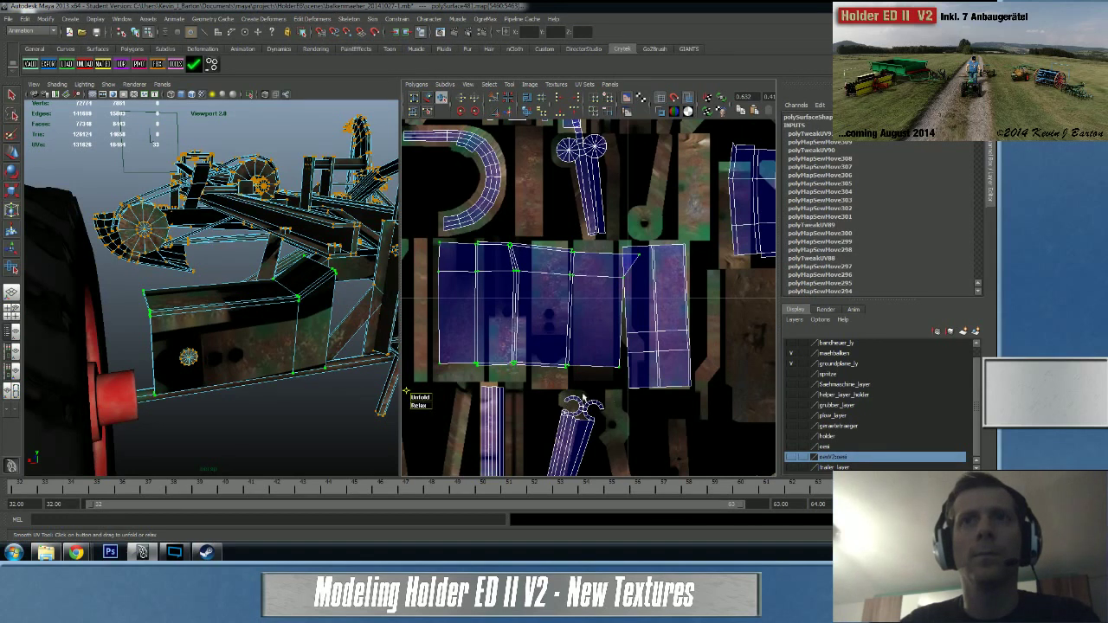
drag(418, 408, 412, 407)
click(531, 408)
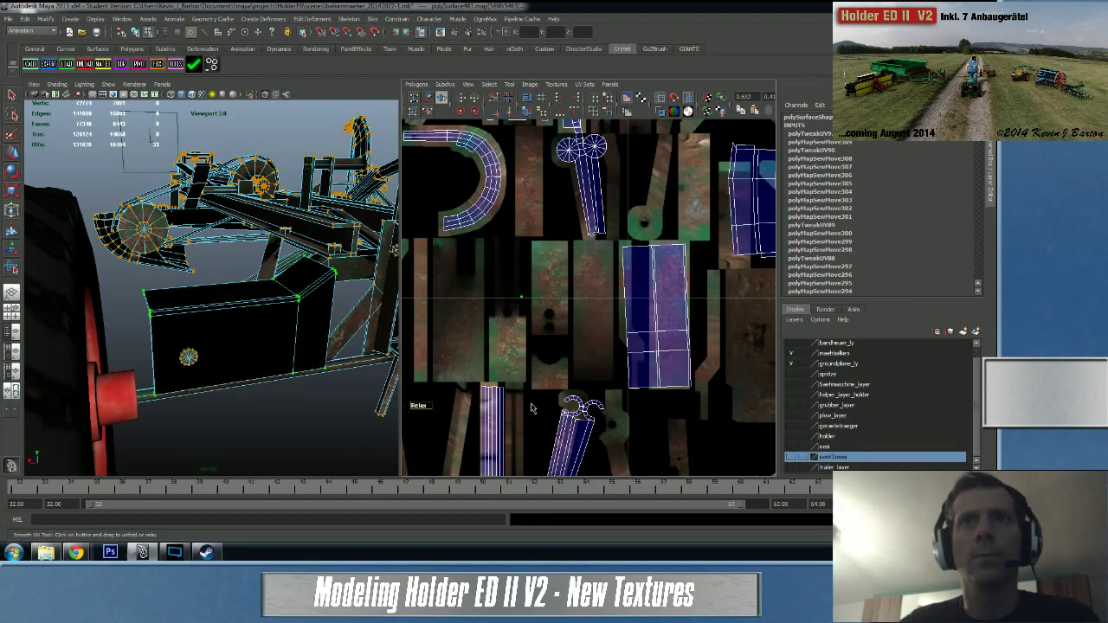
drag(637, 406, 596, 394)
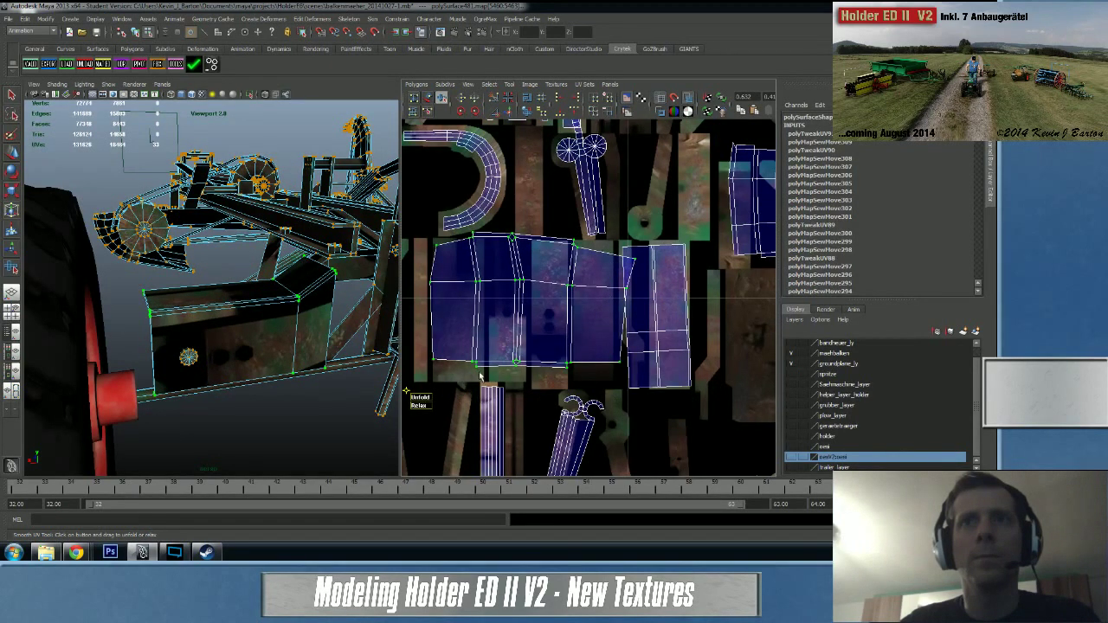
scroll(481, 375, down, 3)
key(w)
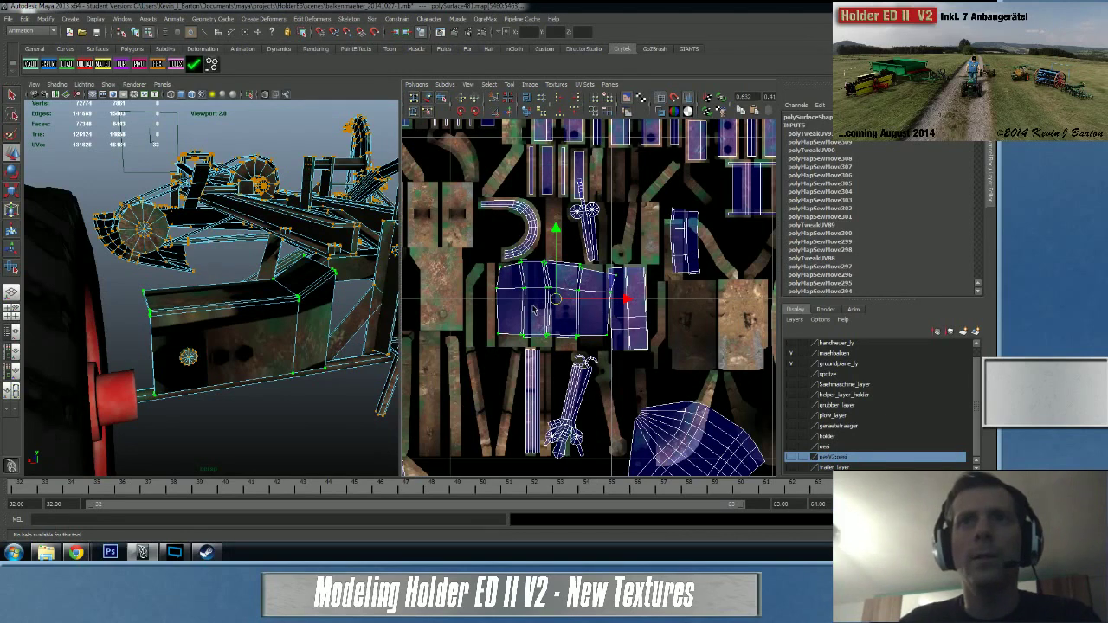
drag(555, 298, 536, 306)
- Switch the hook-shaped pipe shell to edge selection and select an edge at its free end
alt+middle_drag(528, 273, 731, 284)
scroll(588, 251, up, 2)
alt+middle_drag(588, 235, 462, 279)
scroll(592, 290, up, 2)
scroll(591, 288, up, 3)
alt+middle_drag(611, 260, 499, 241)
scroll(571, 279, up, 4)
click(567, 373)
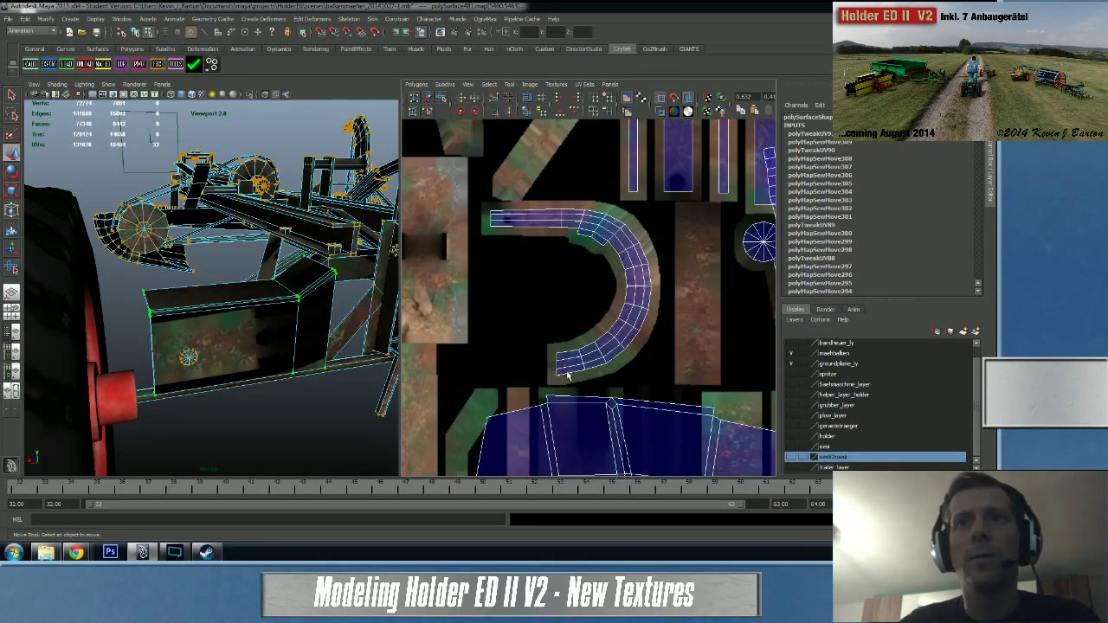
right_click(568, 372)
right_drag(568, 373, 568, 348)
click(557, 363)
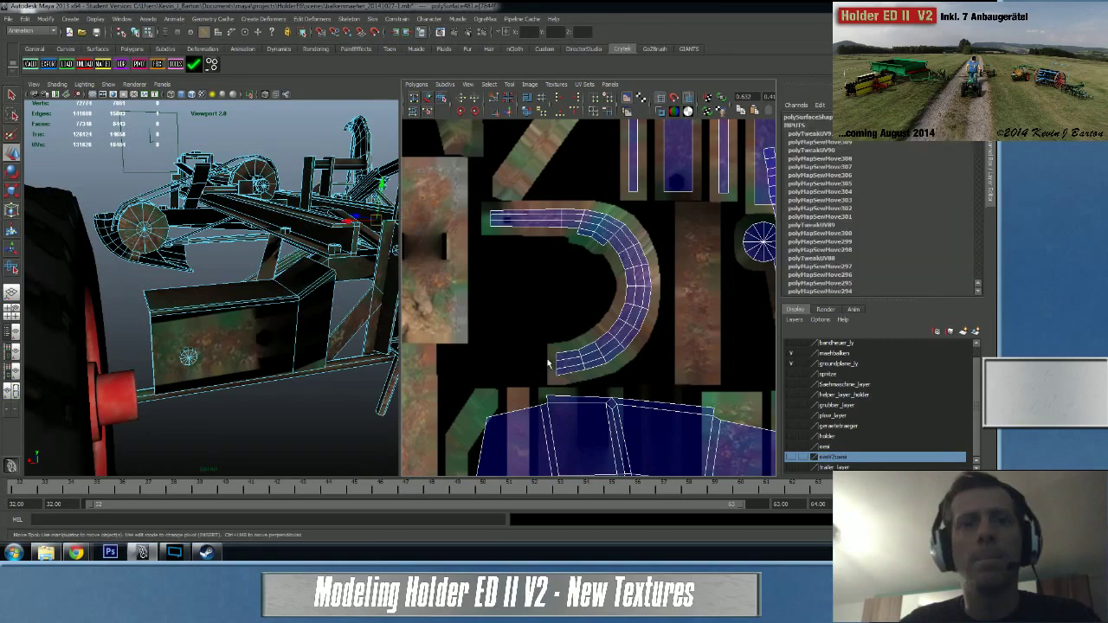
- Frame the selected edge on the model and extend the selection to the full lengthwise edge loop of the curved pipe
scroll(318, 300, up, 5)
key(f)
scroll(319, 279, down, 6)
mouse_move(271, 292)
alt+mouse_down()
mouse_move(247, 298)
mouse_move(262, 304)
alt+mouse_up()
scroll(262, 303, up, 7)
scroll(262, 304, down, 1)
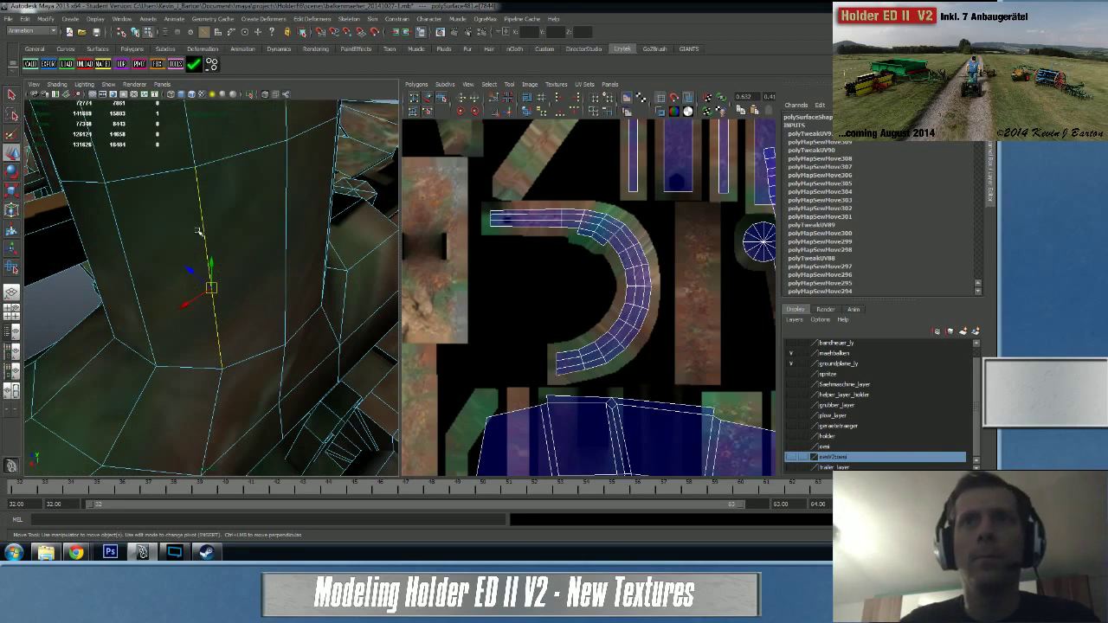
double_click(198, 195)
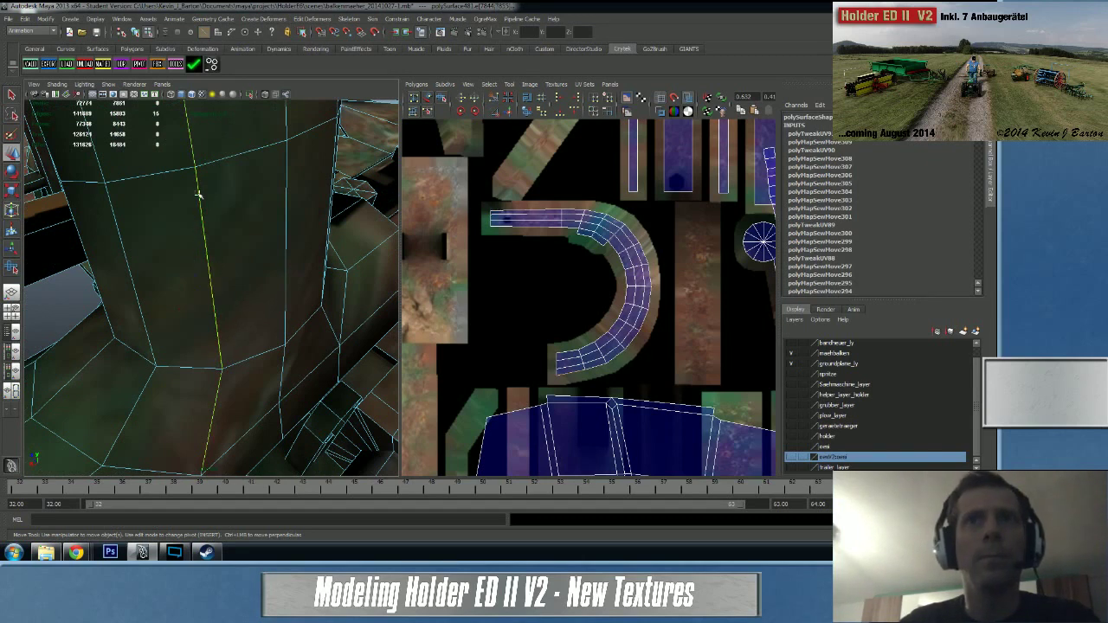
alt+drag(231, 316, 248, 282)
scroll(230, 298, up, 3)
scroll(229, 281, down, 3)
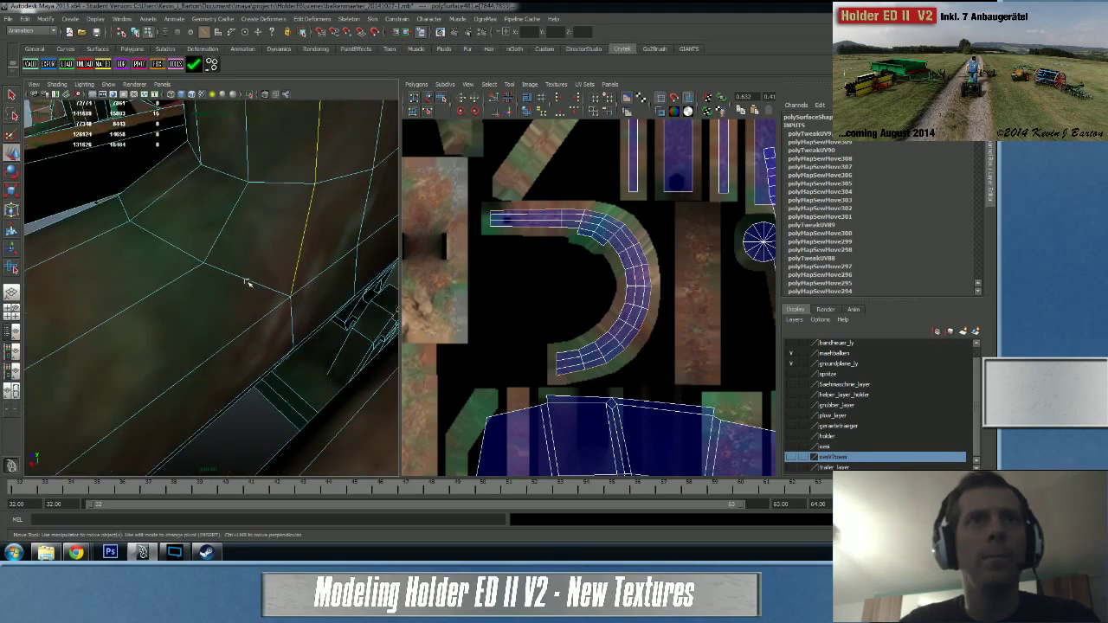
right_drag(288, 248, 287, 232)
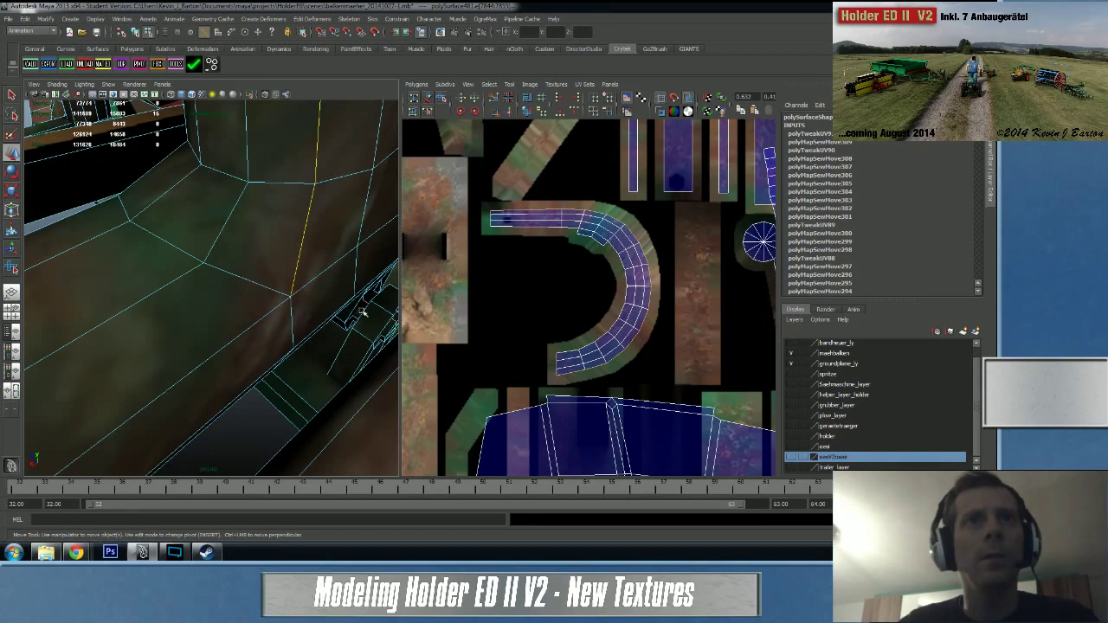
scroll(313, 243, down, 5)
alt+drag(313, 243, 267, 256)
scroll(268, 256, up, 3)
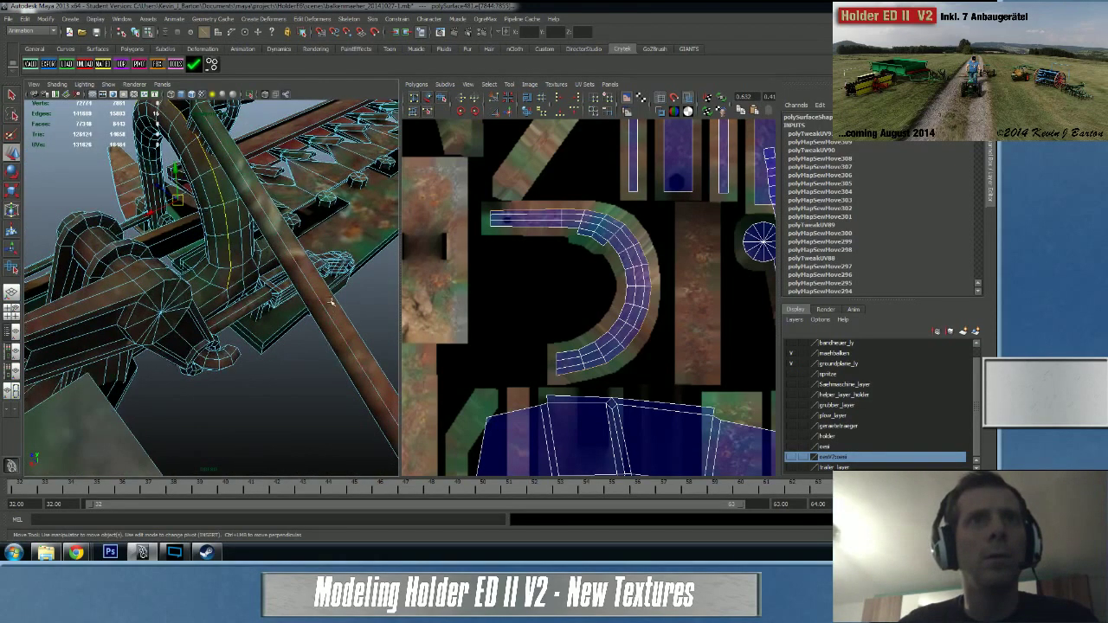
click(94, 185)
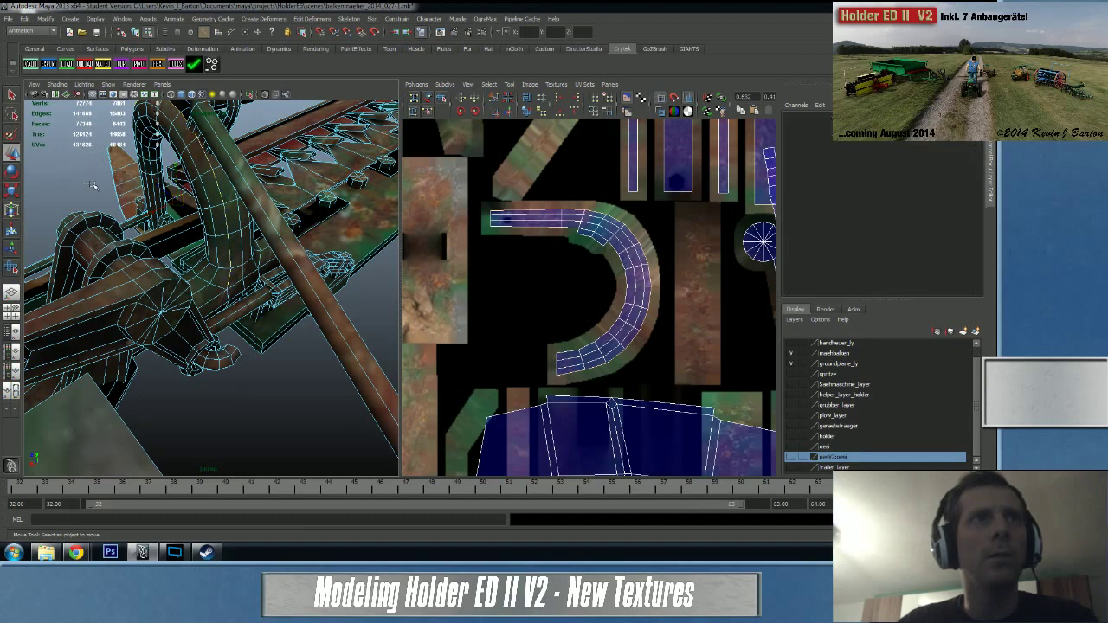
click(230, 250)
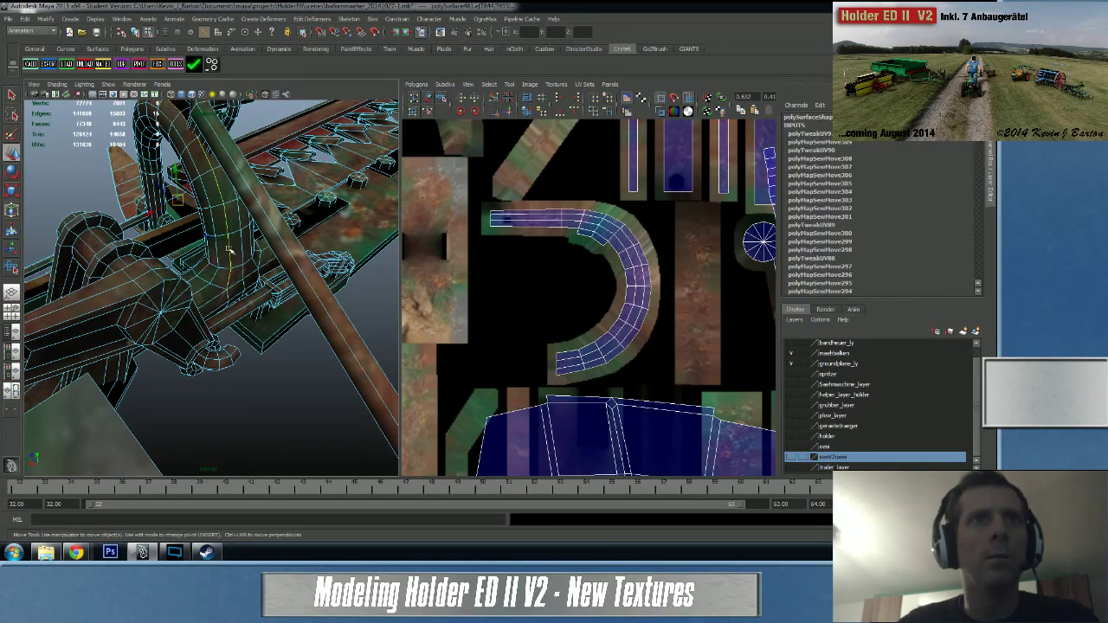
double_click(248, 302)
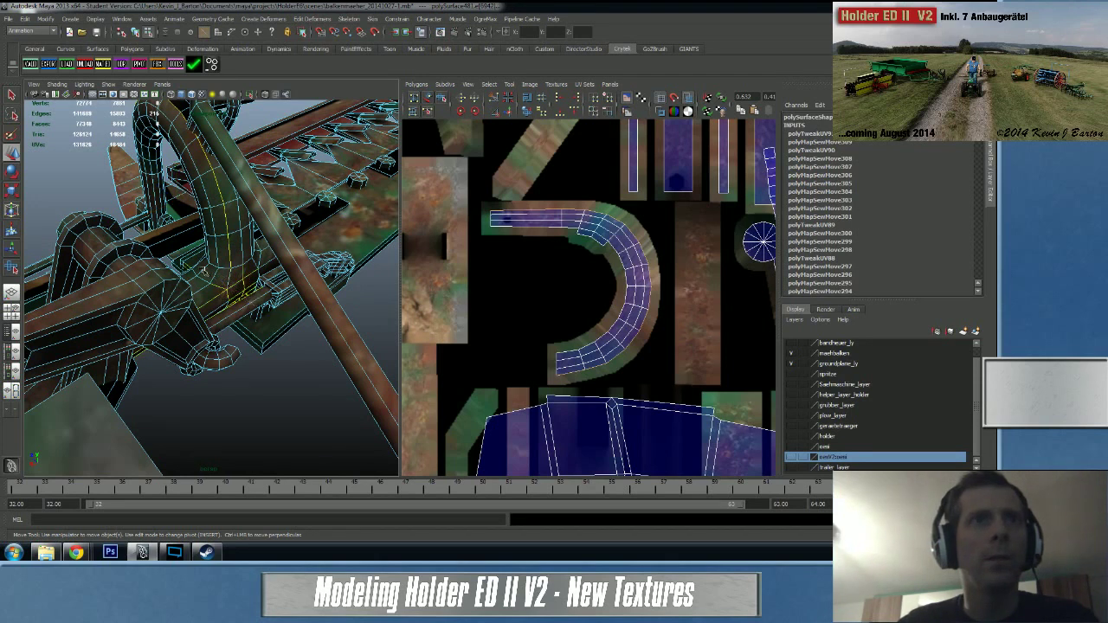
key(ctrl+z)
key(ctrl+z)
key(ctrl+z)
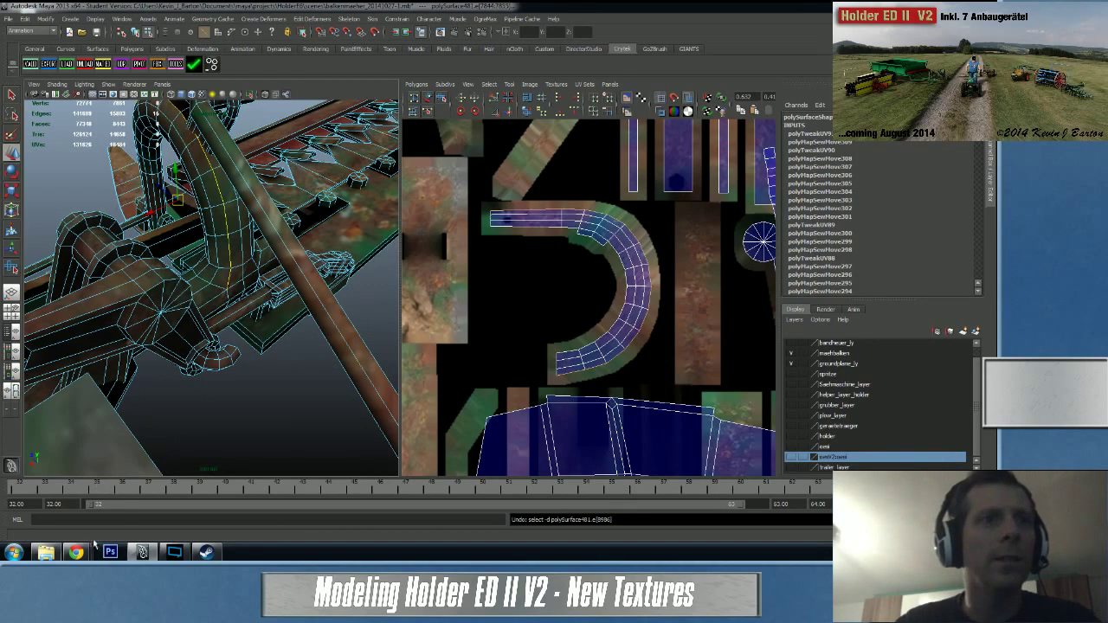
mouse_move(78, 549)
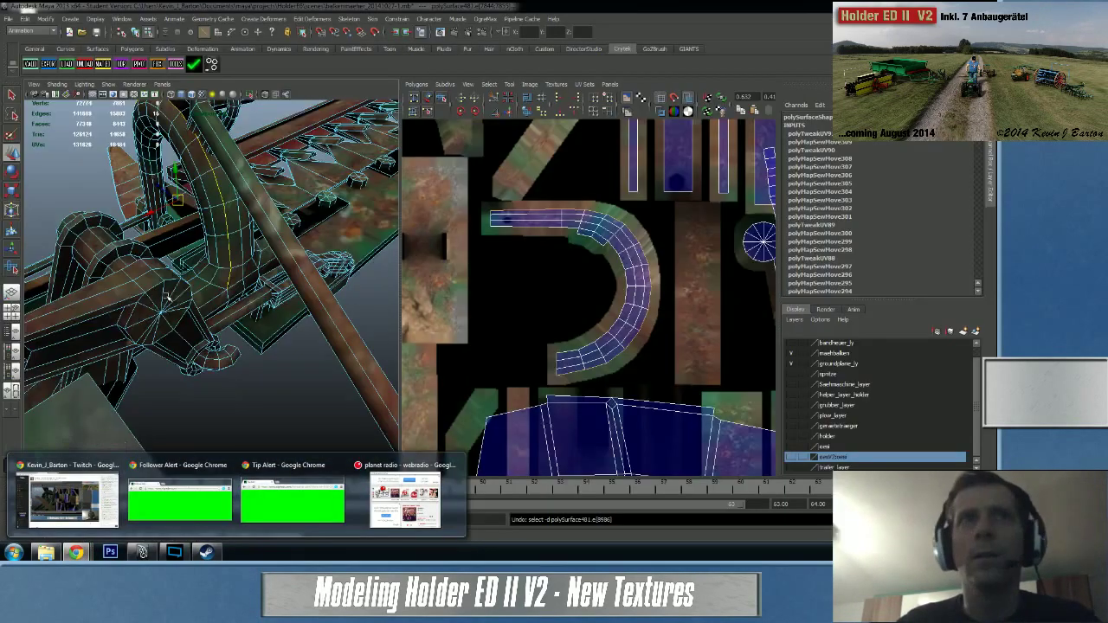
alt+drag(147, 270, 202, 291)
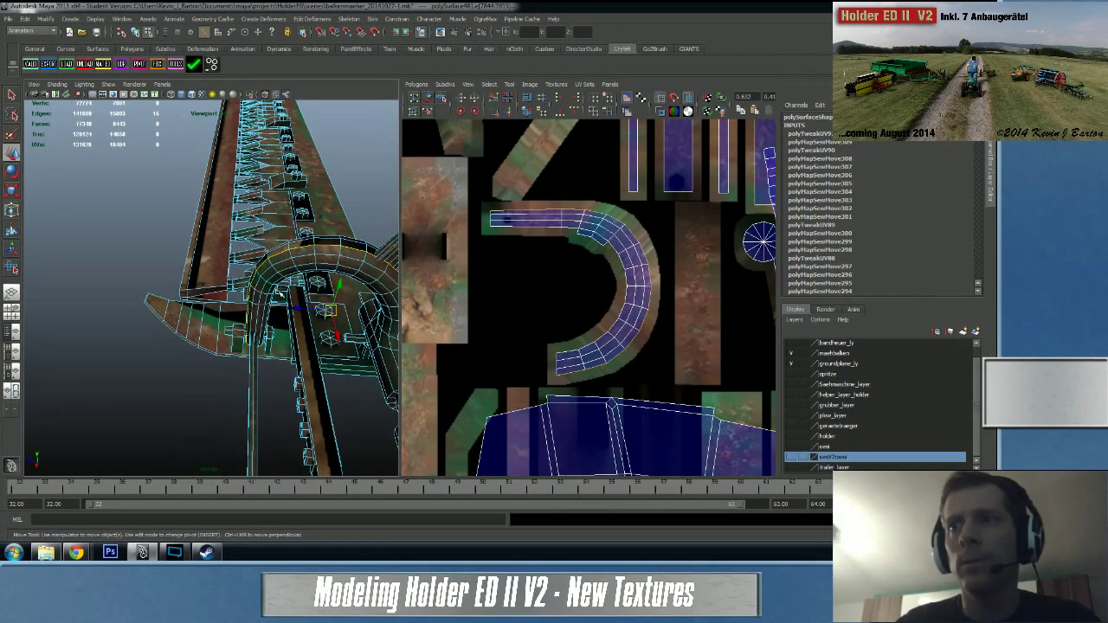
alt+drag(246, 305, 186, 268)
alt+middle_drag(199, 269, 212, 258)
alt+right_drag(212, 257, 237, 264)
alt+middle_drag(236, 264, 243, 266)
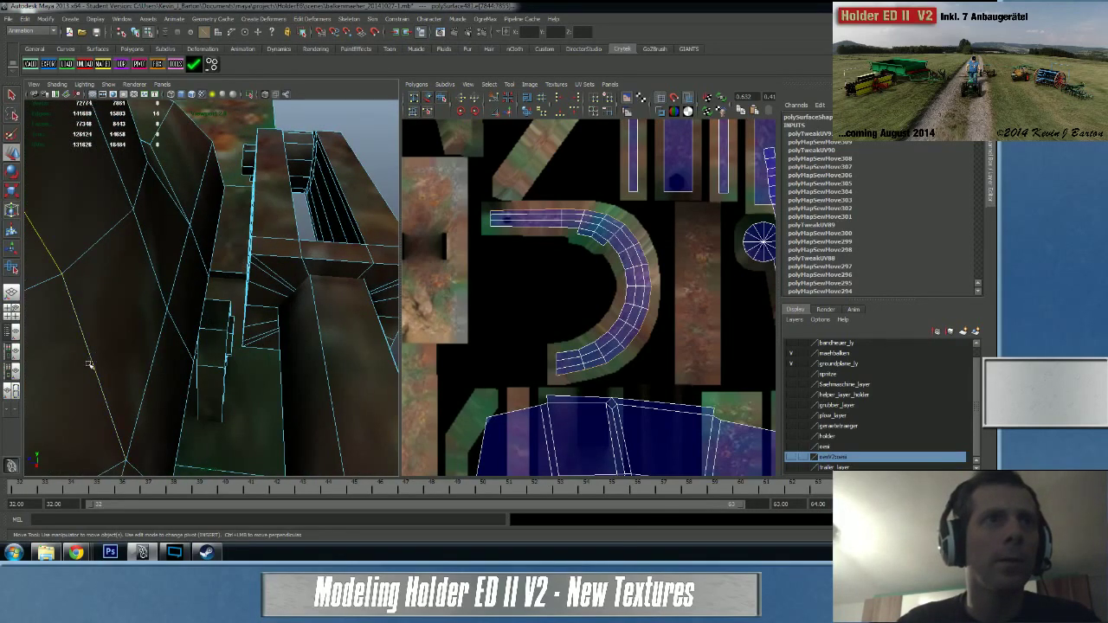
key(f)
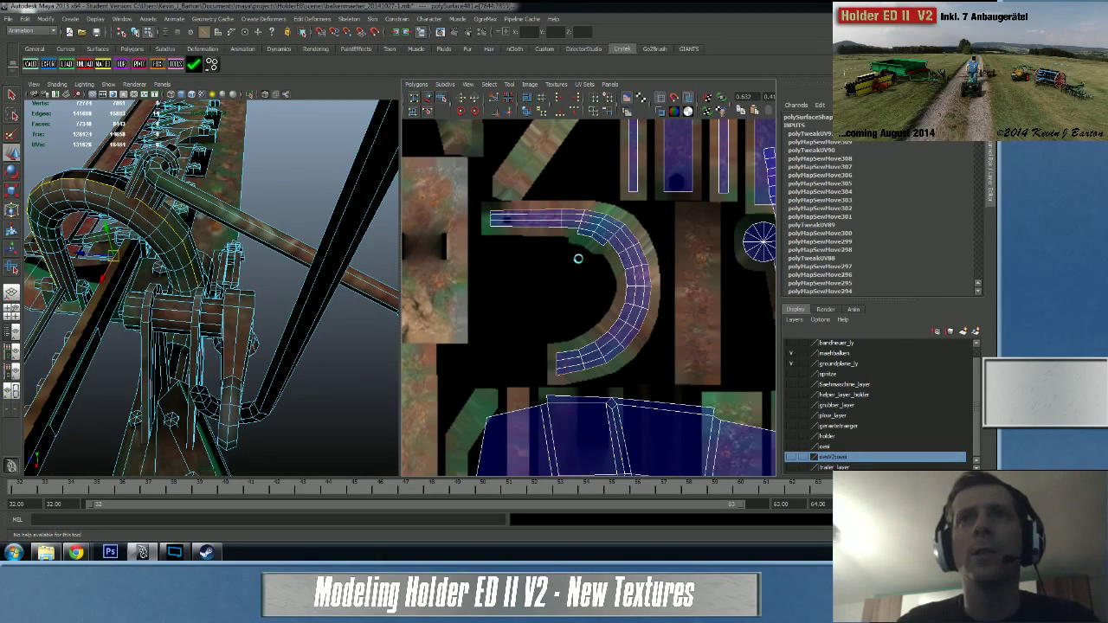
- Try to move and sew the UVs along the curved pipe's lengthwise edge loop, and undo the sew
key(ctrl+m)
alt+right_drag(581, 263, 250, 291)
alt+right_drag(473, 270, 359, 278)
alt+right_drag(494, 253, 327, 263)
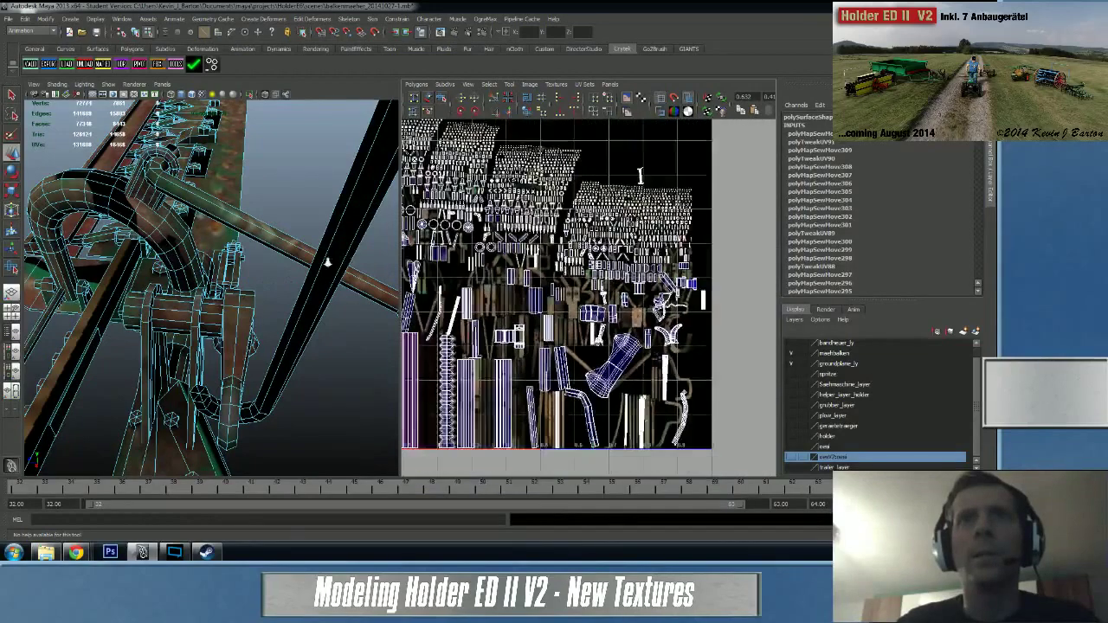
scroll(328, 262, down, 3)
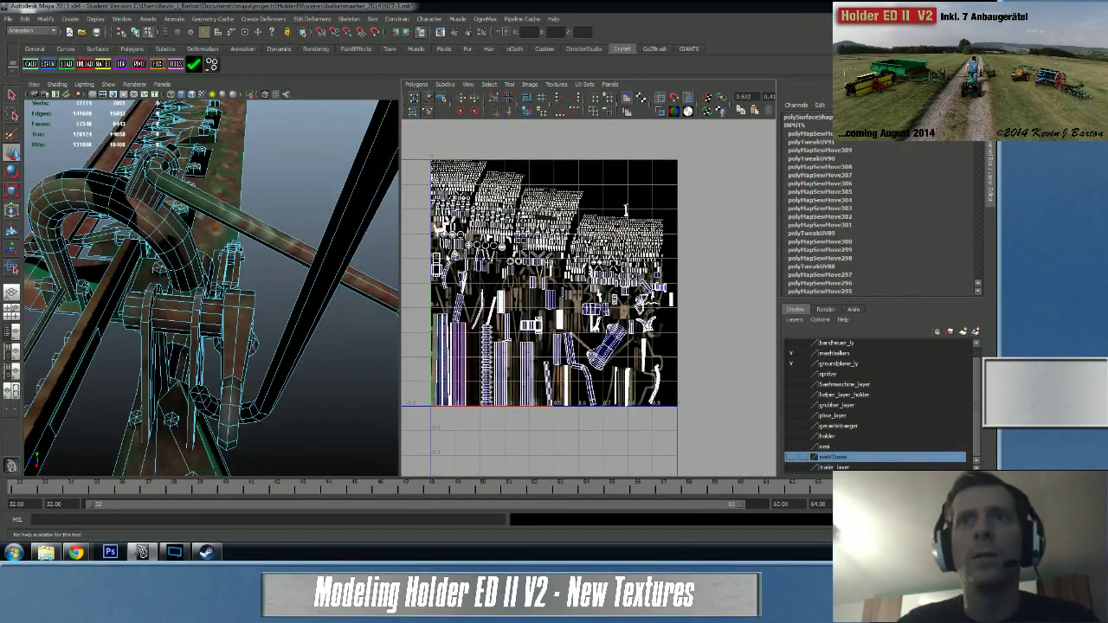
alt+middle_drag(626, 210, 723, 245)
alt+right_drag(514, 272, 667, 273)
alt+middle_drag(554, 225, 667, 290)
alt+right_drag(493, 273, 652, 275)
scroll(651, 273, up, 6)
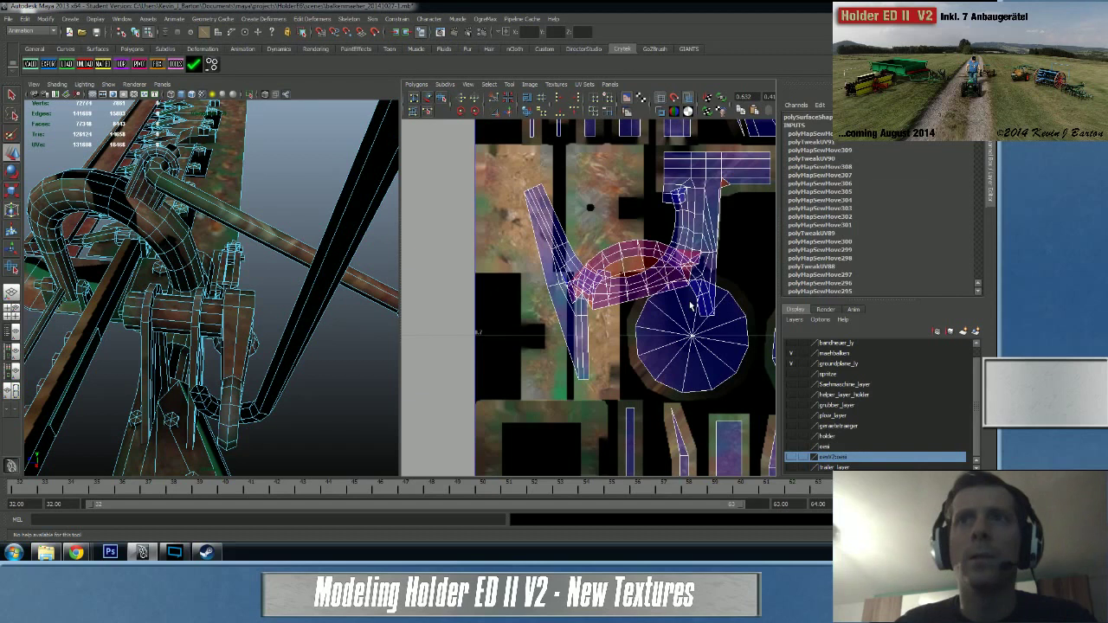
key(ctrl+z)
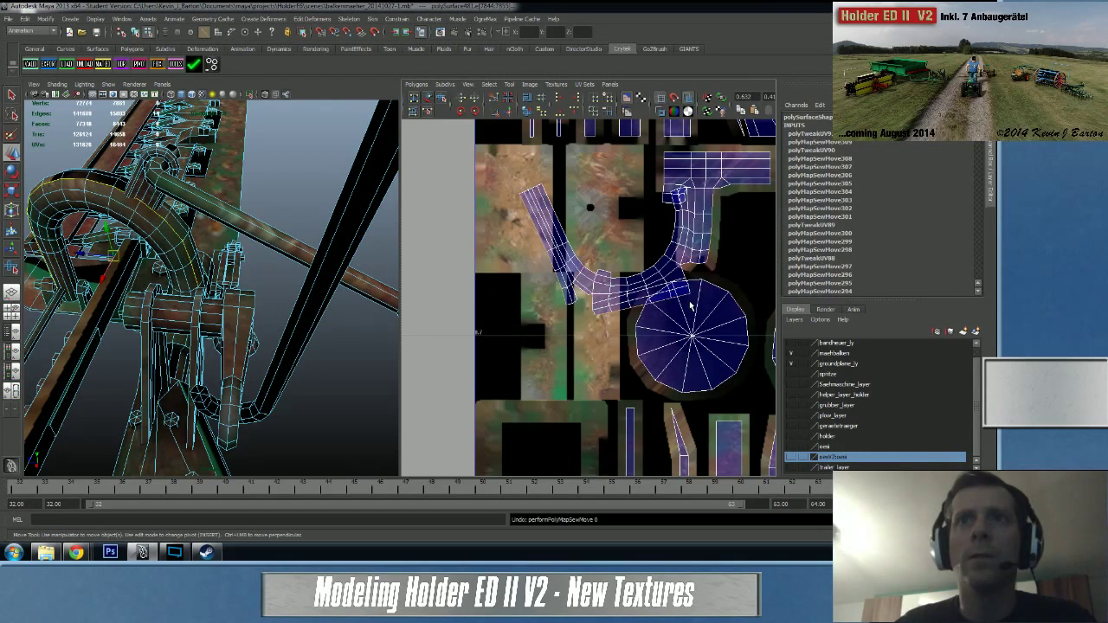
- Move and sew the split edges at the bend of the U-shaped pipe shell to join its strip pieces
scroll(690, 304, up, 5)
click(567, 293)
key(w)
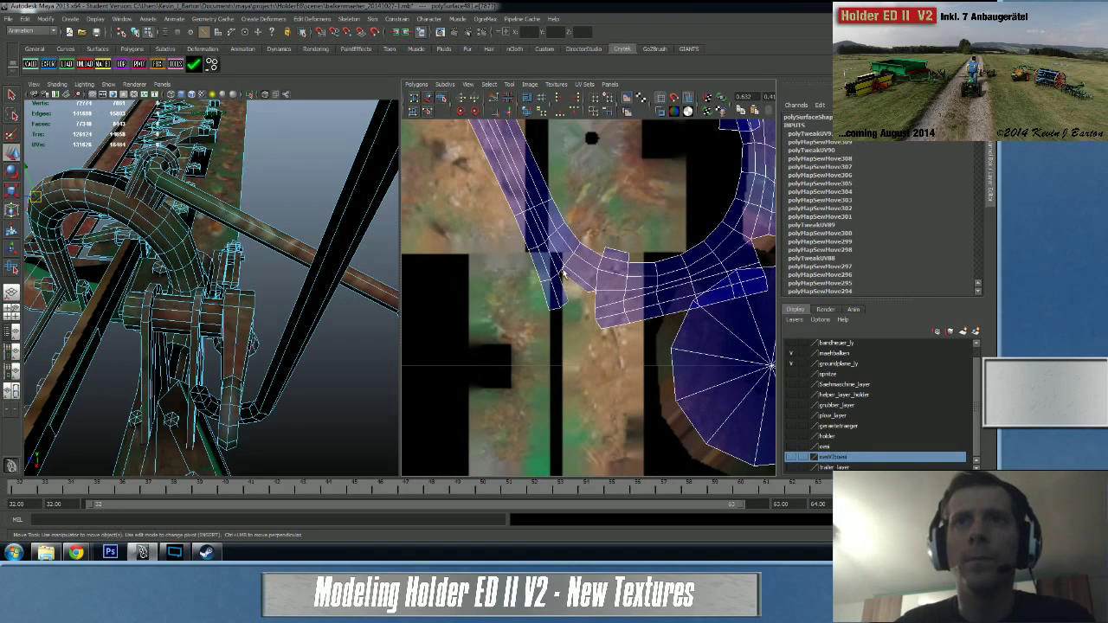
click(563, 273)
scroll(552, 294, up, 5)
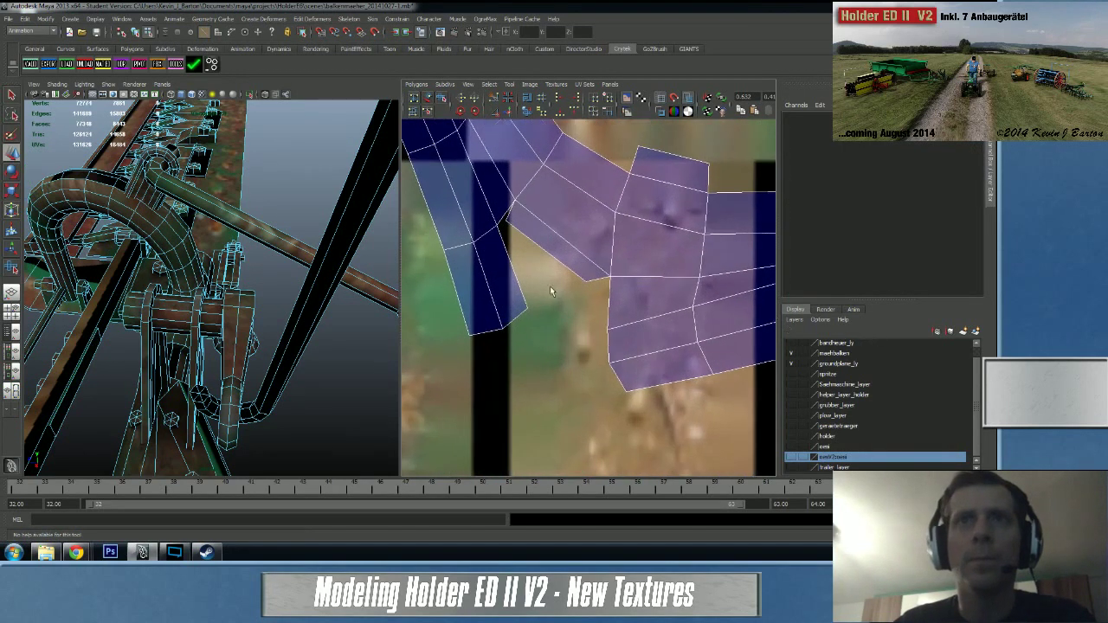
click(539, 253)
click(597, 280)
shift+right_drag(628, 319, 628, 299)
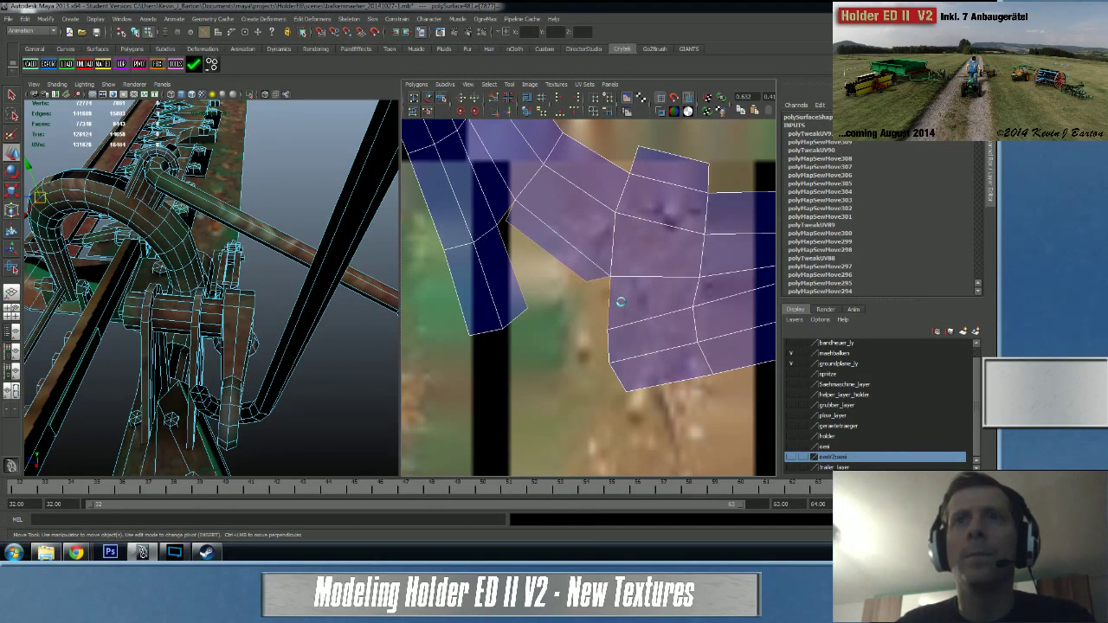
click(620, 301)
alt+right_drag(625, 304, 545, 299)
alt+middle_drag(613, 306, 573, 309)
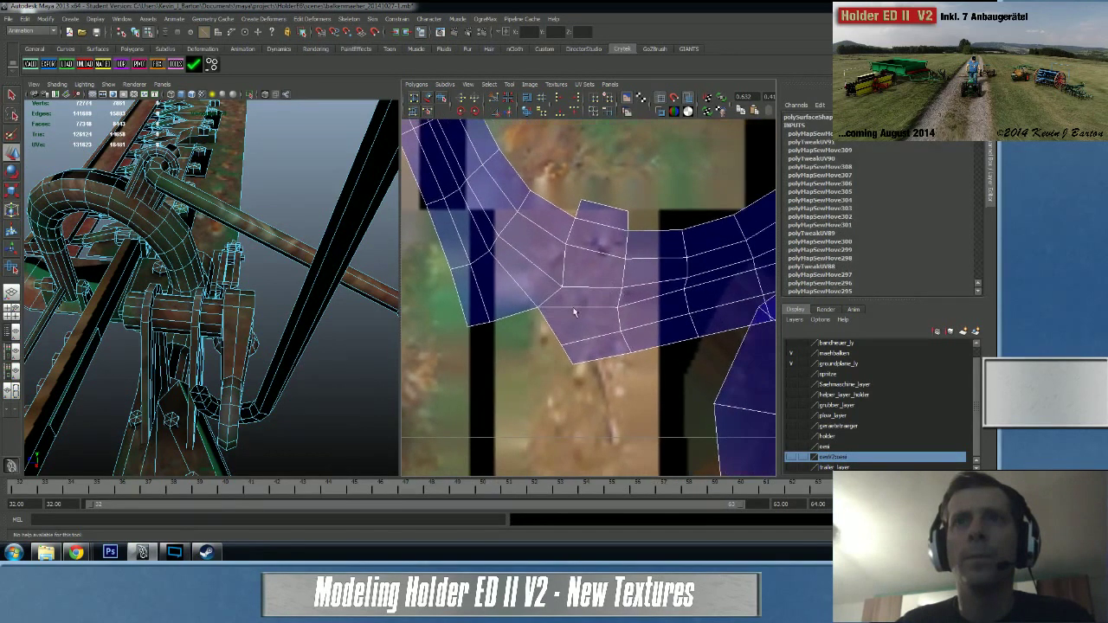
click(552, 326)
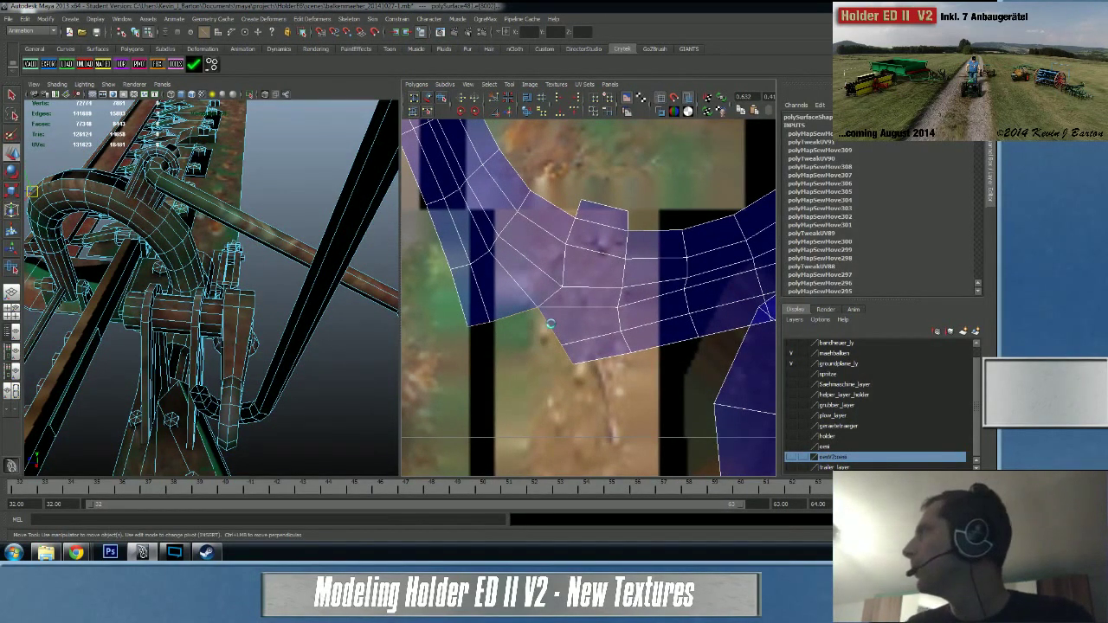
click(606, 297)
- Move and sew the open edge between the U-shaped pipe shell's curved section and its straight section beside the round cap
alt+middle_drag(702, 257, 452, 292)
key(w)
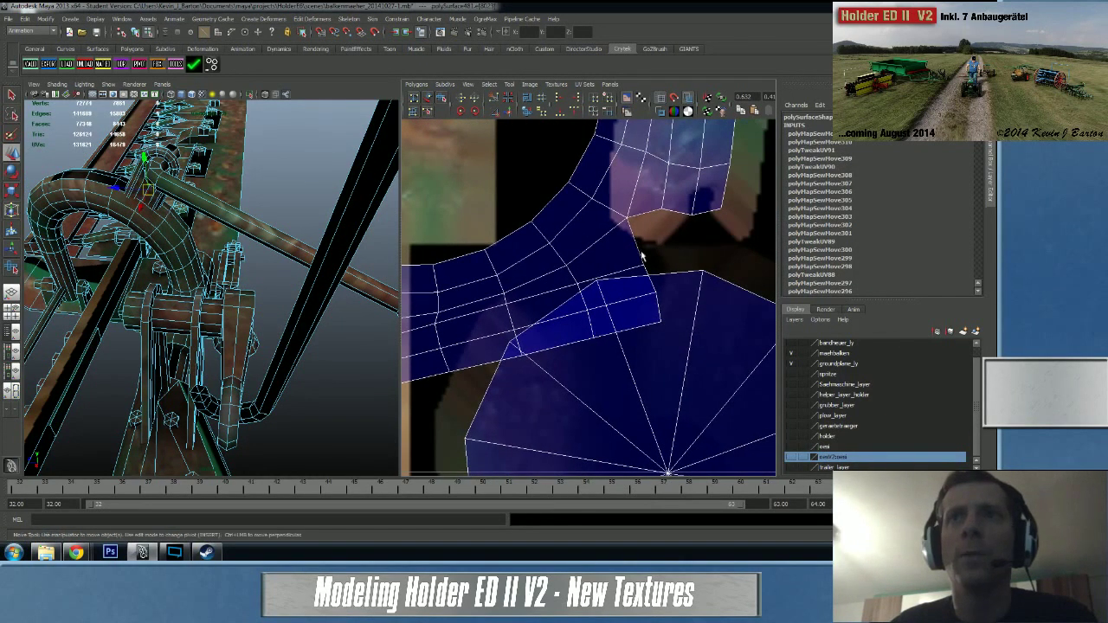
click(702, 216)
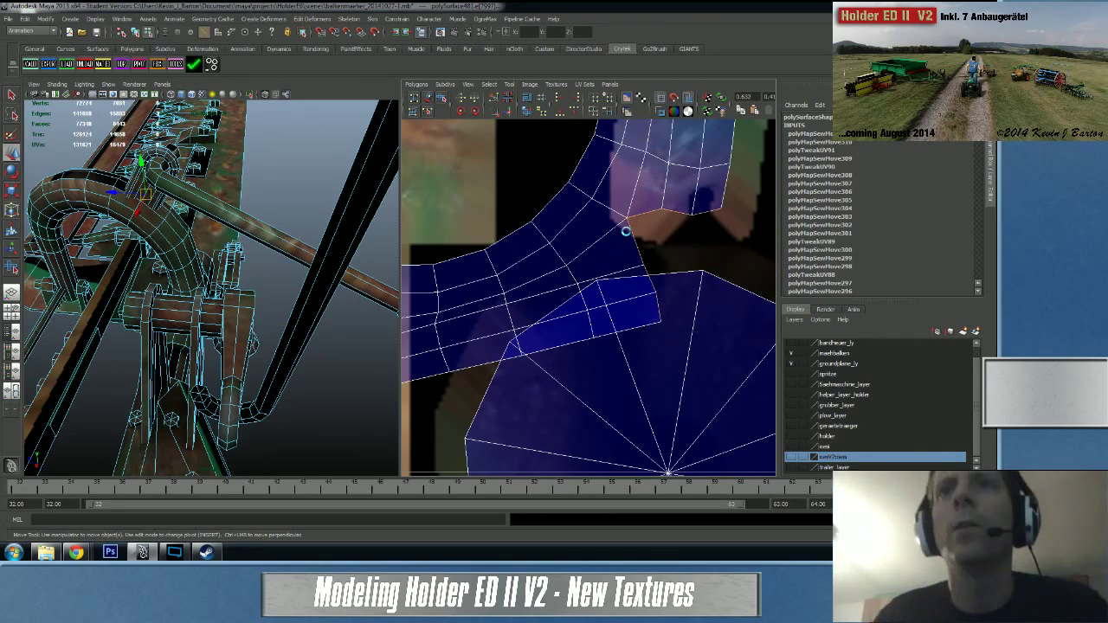
alt+middle_drag(704, 134, 632, 336)
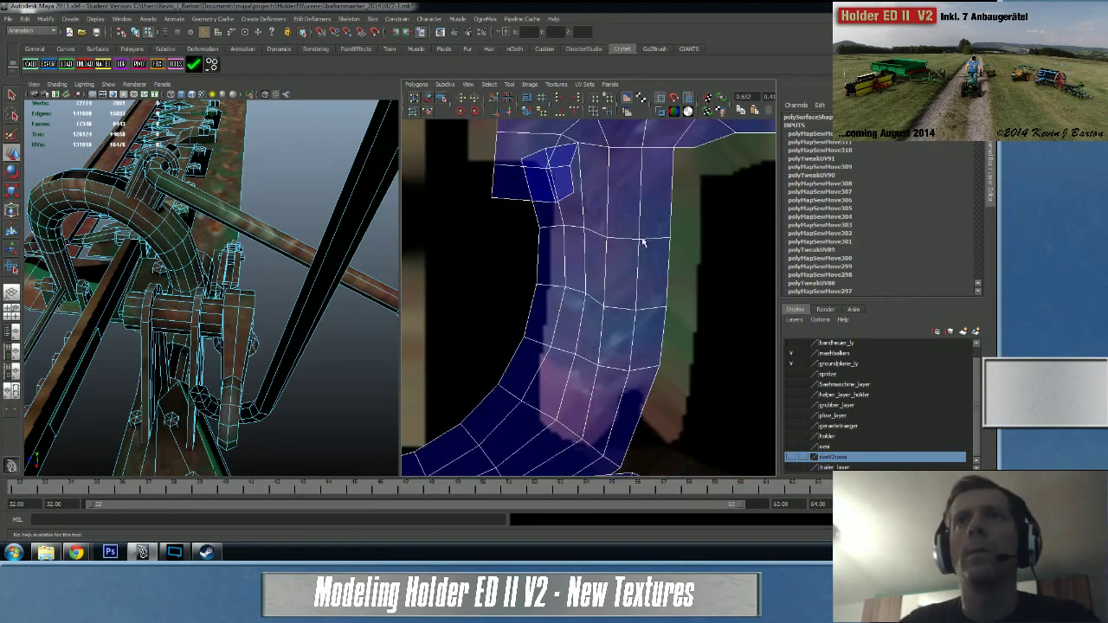
alt+middle_drag(627, 225, 629, 308)
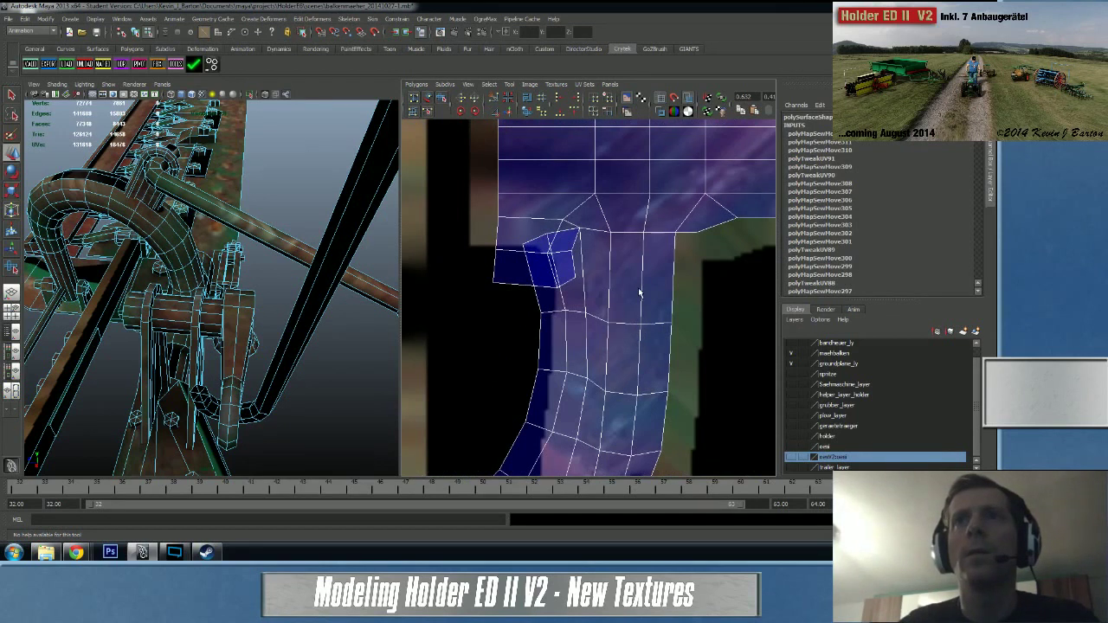
alt+right_drag(641, 292, 347, 304)
alt+middle_drag(575, 288, 681, 234)
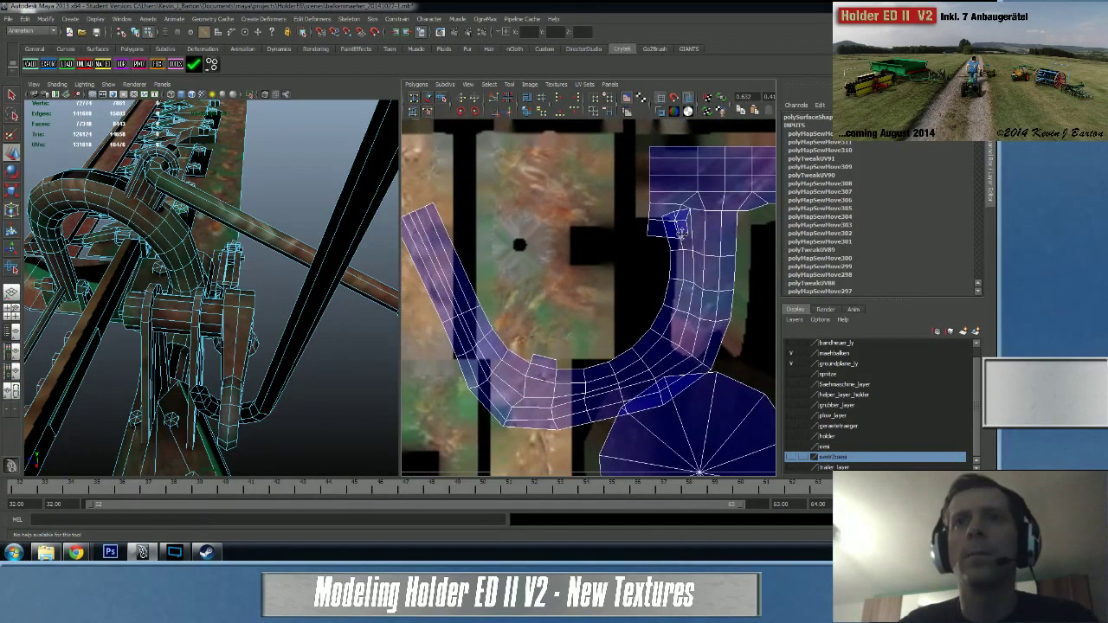
- Pick an edge on the small tab of the U-shaped pipe shell, locate it on the model and select the pipe's matching lengthwise edge loop
key(w)
click(543, 365)
click(520, 365)
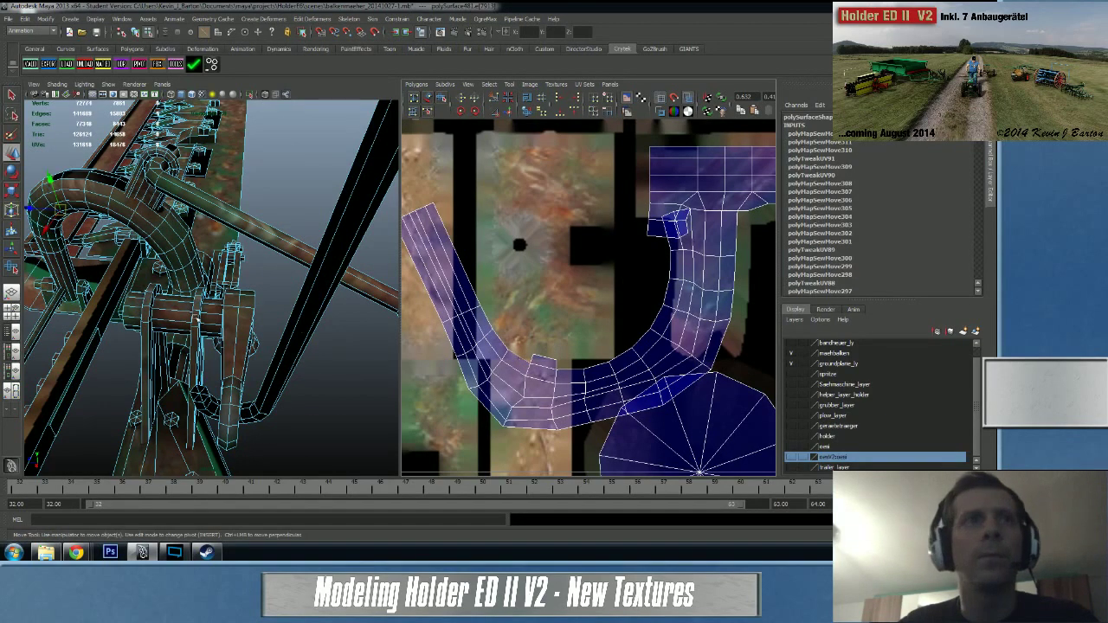
key(f)
alt+drag(178, 287, 52, 312)
scroll(153, 314, down, 8)
mouse_move(153, 314)
alt+mouse_down()
mouse_move(108, 305)
mouse_move(146, 296)
alt+mouse_up()
double_click(197, 271)
alt+drag(183, 309, 137, 281)
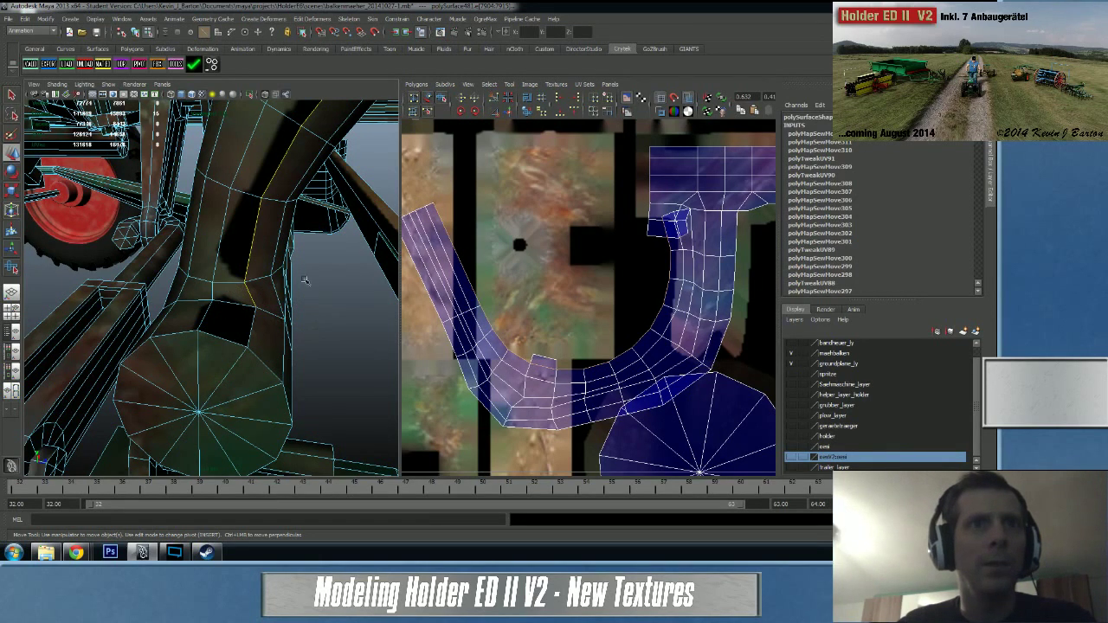
- Move and sew the UVs along the curved pipe's selected lengthwise edge loop
click(253, 243)
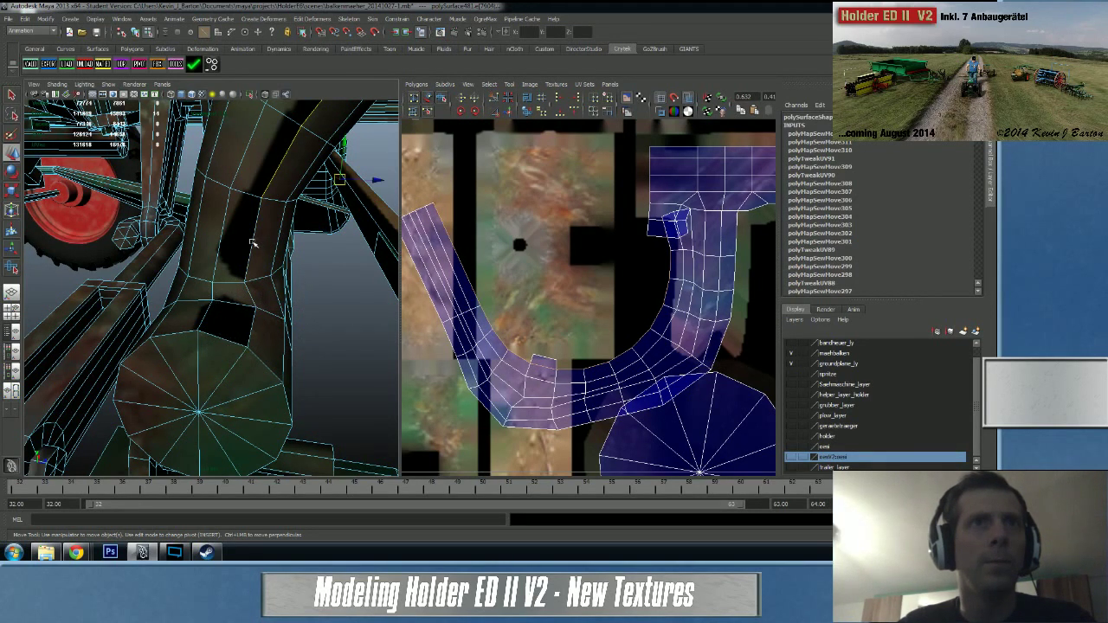
key(ctrl+z)
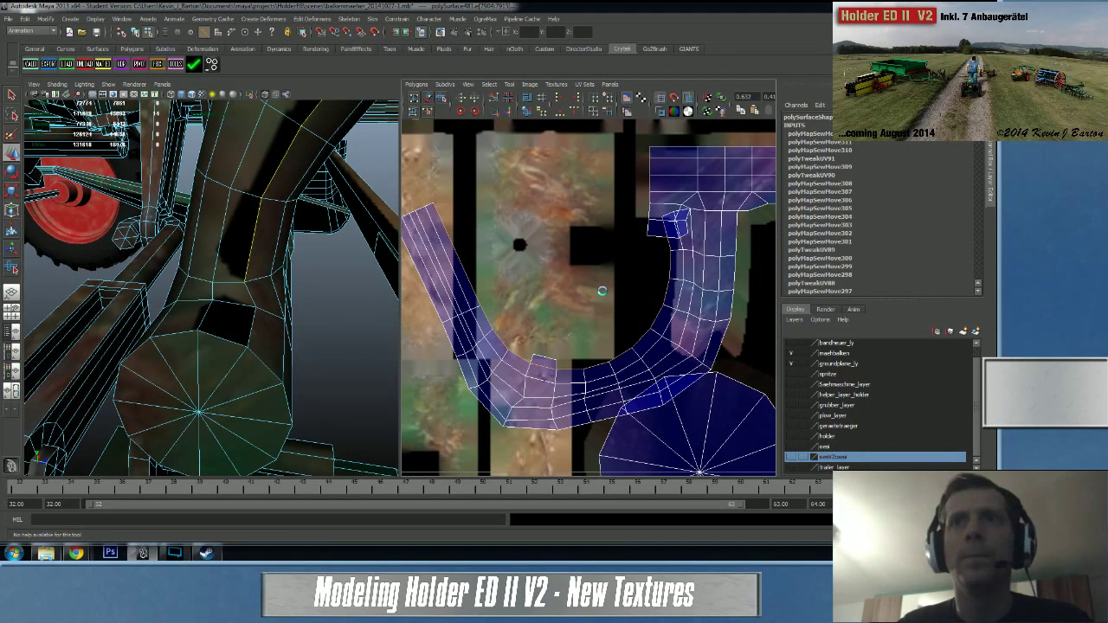
key(g)
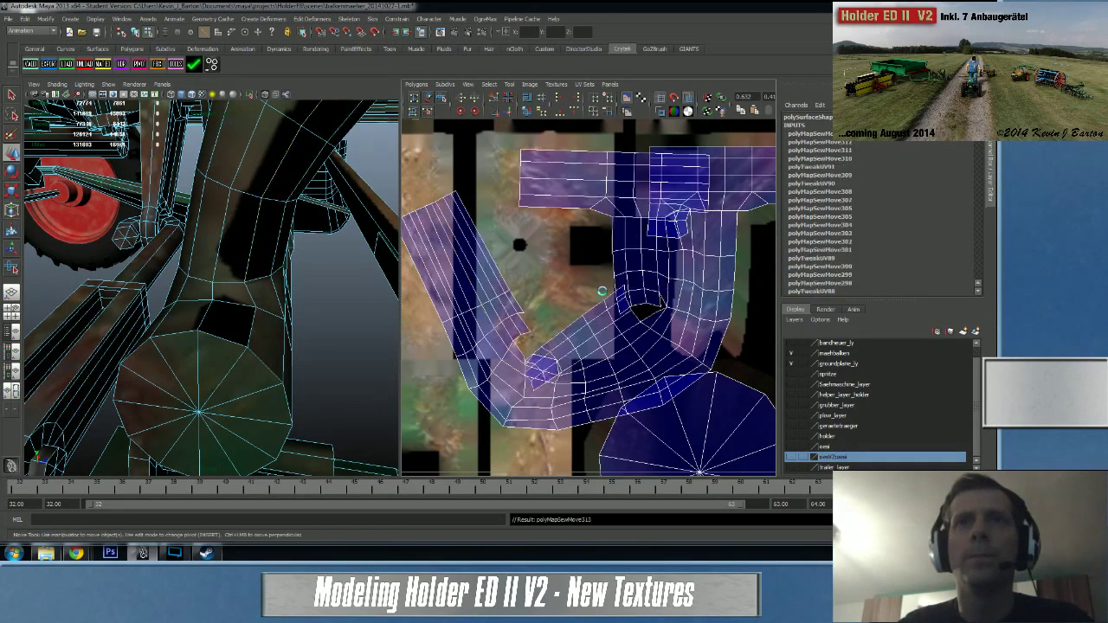
- Try to move and sew the open edge at the notch in the pipe shell's inner bend, and undo the sew
scroll(508, 322, up, 3)
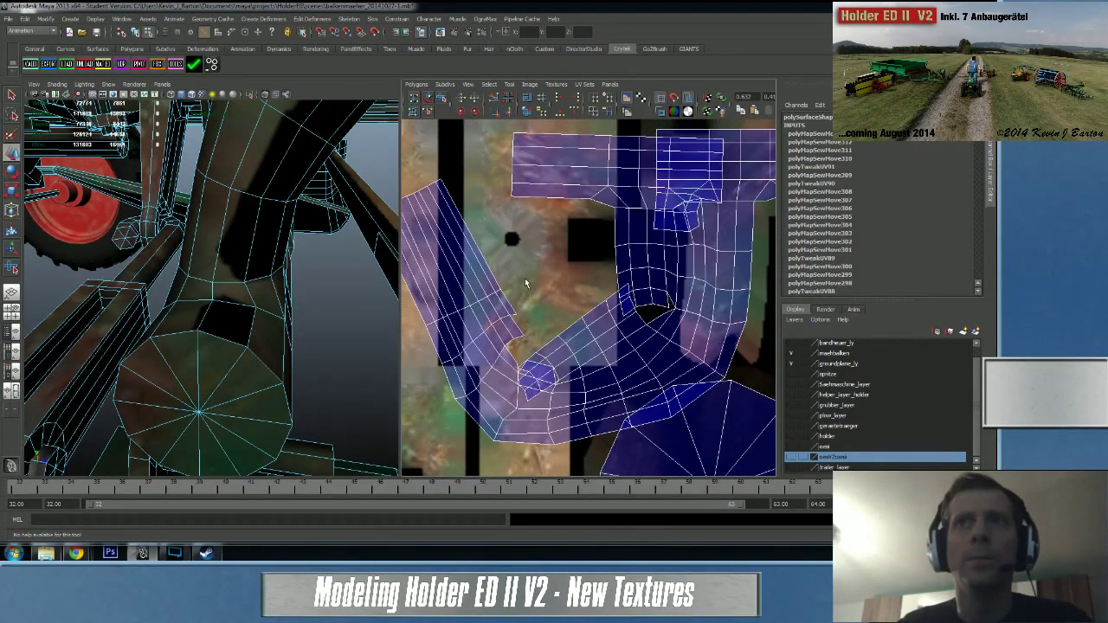
scroll(525, 279, down, 3)
scroll(516, 316, up, 5)
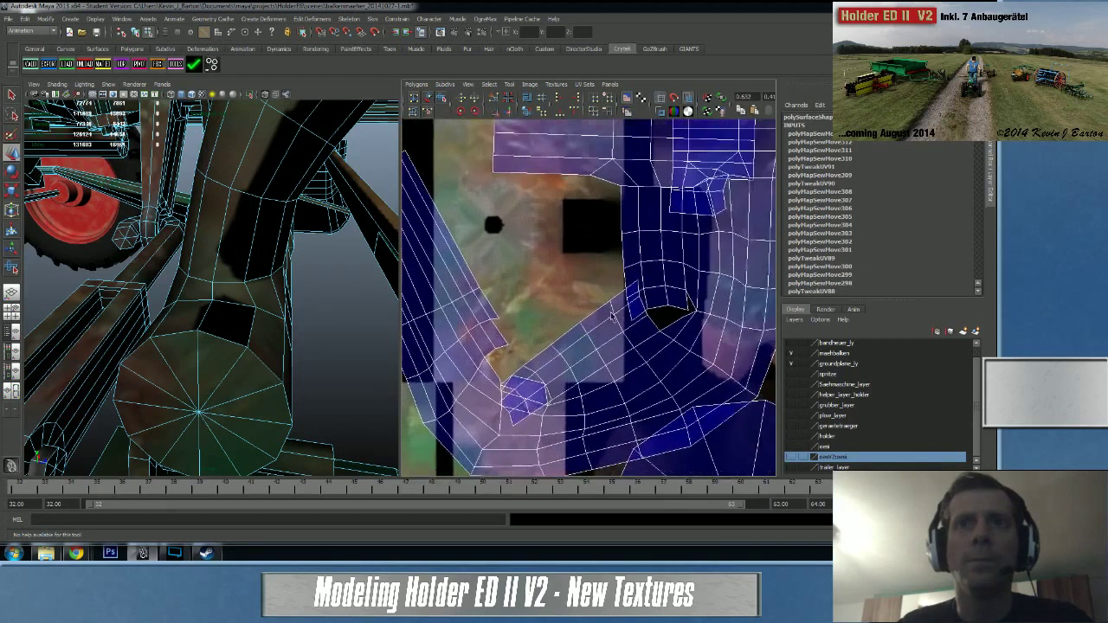
alt+middle_drag(505, 341, 572, 279)
click(564, 262)
click(568, 276)
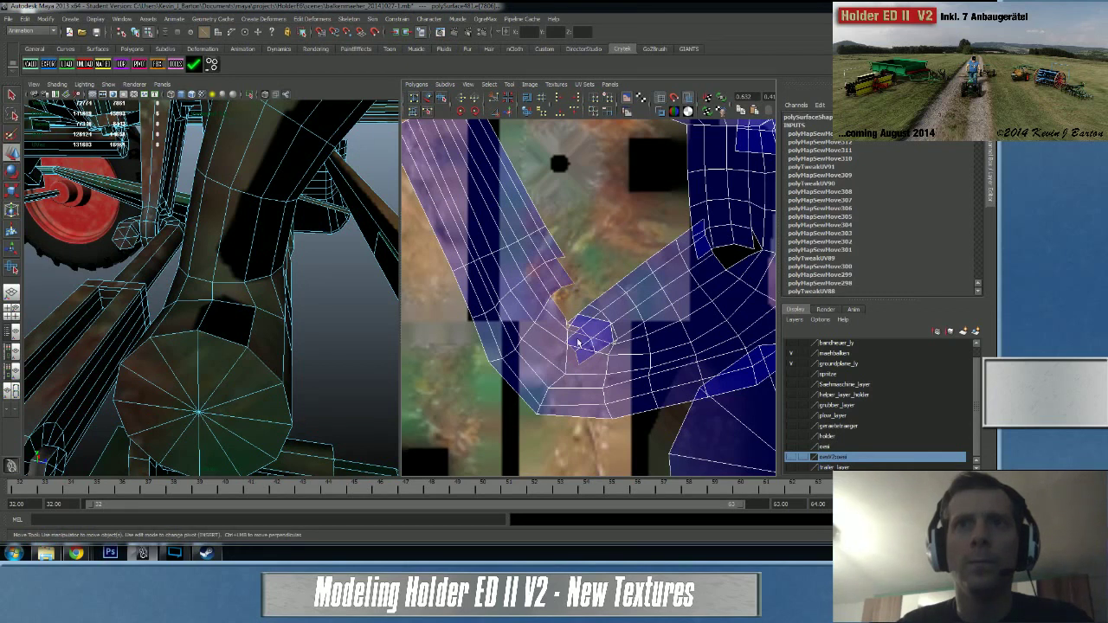
shift+right_click(528, 319)
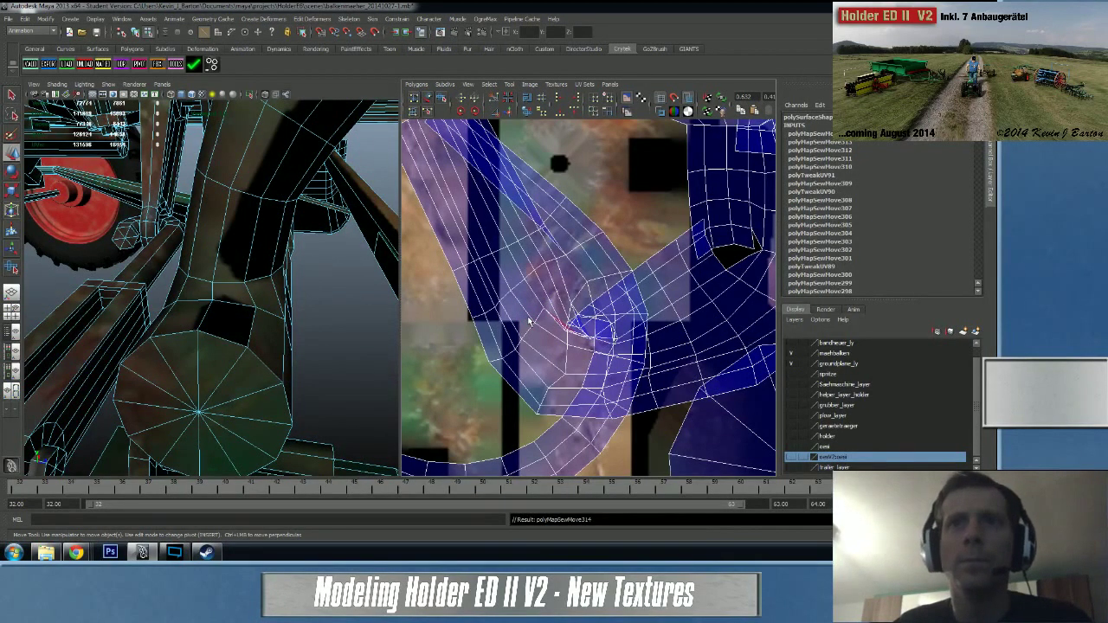
key(ctrl+z)
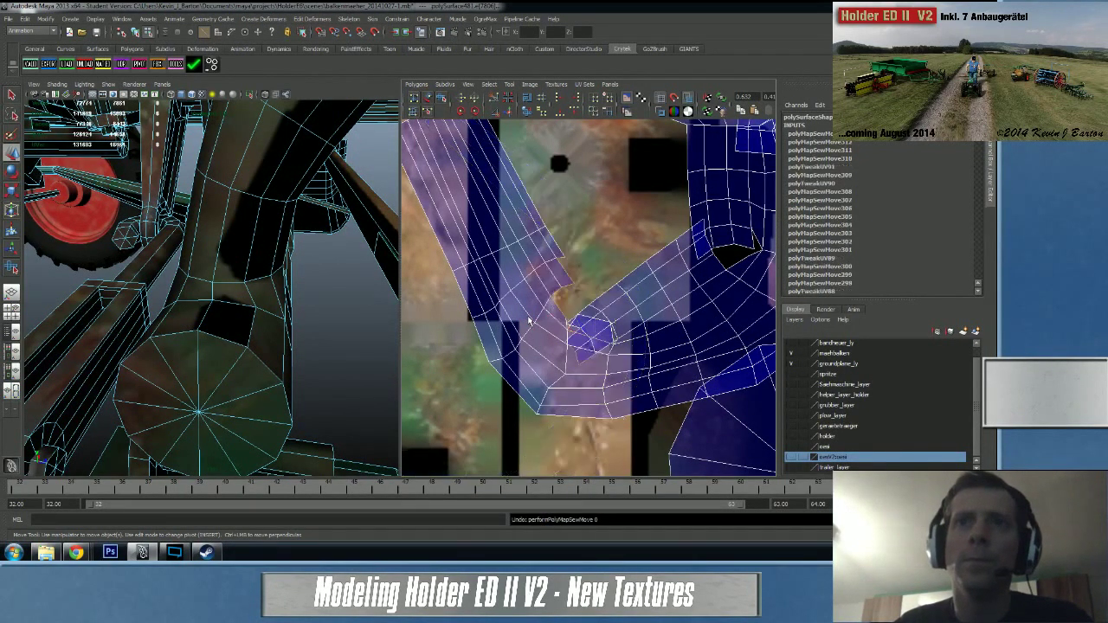
- Unfold the UVs around the small tab and notch at the pipe shell's inner bend
right_drag(541, 275, 582, 271)
drag(513, 219, 664, 370)
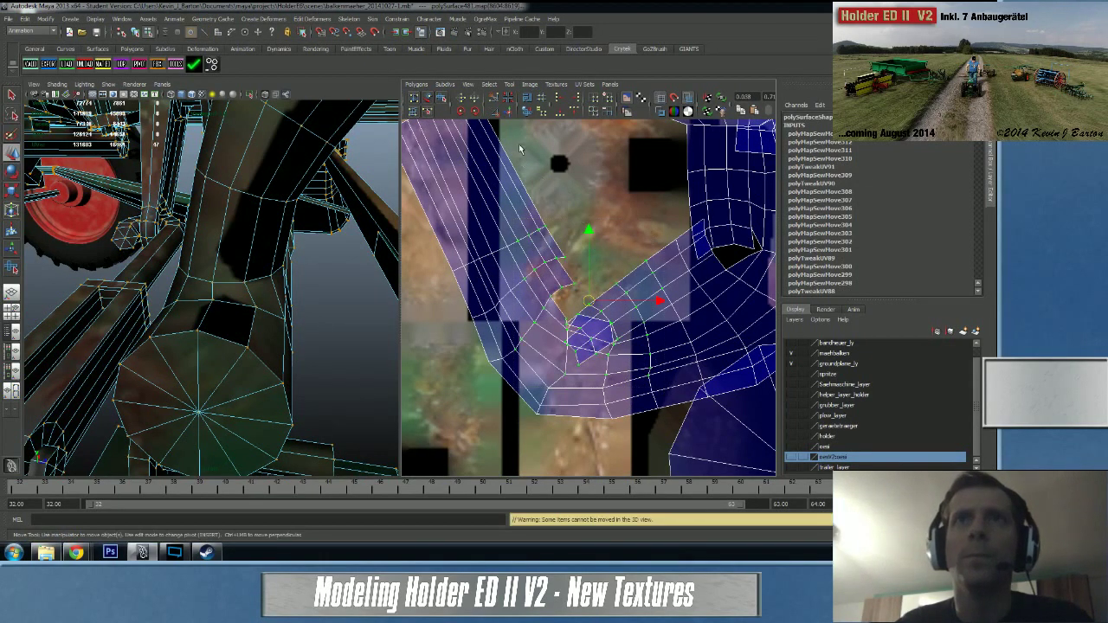
click(526, 111)
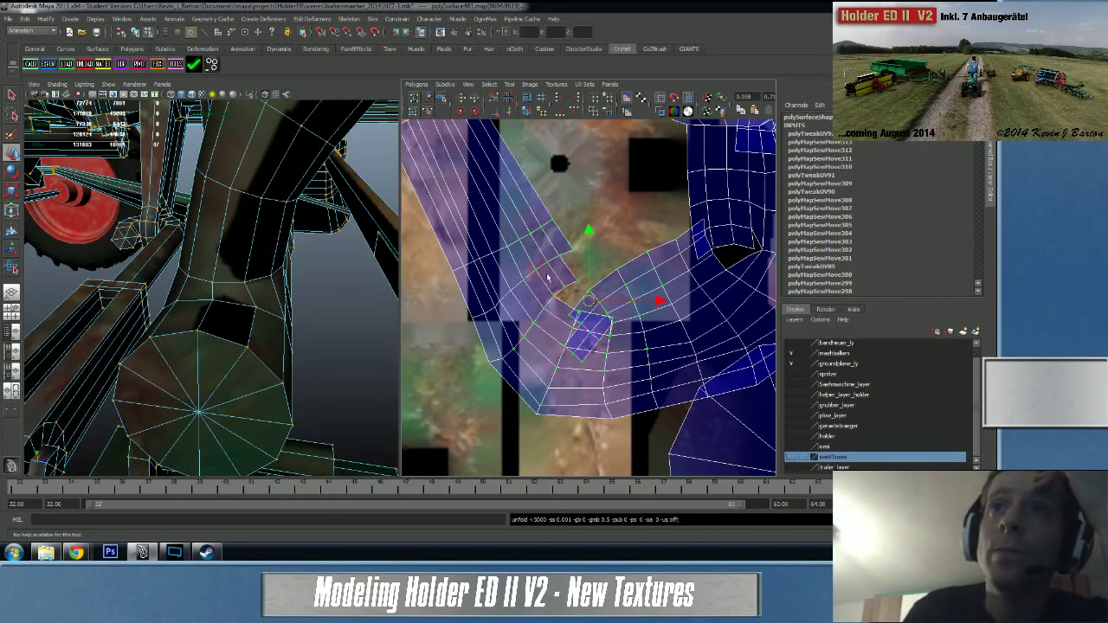
right_click(501, 324)
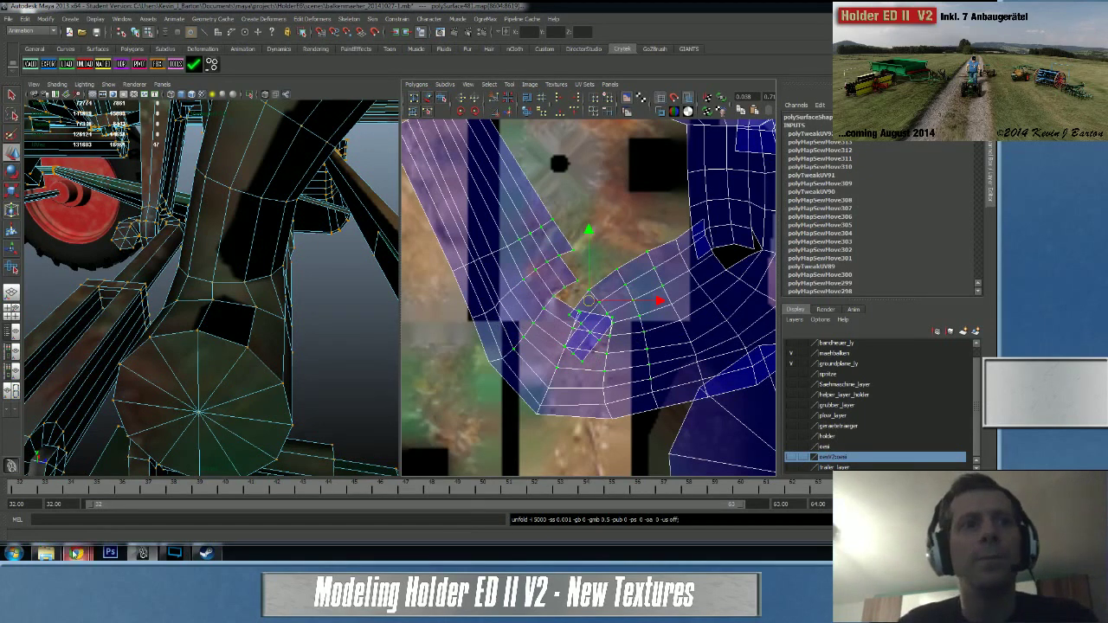
mouse_move(76, 552)
mouse_move(78, 511)
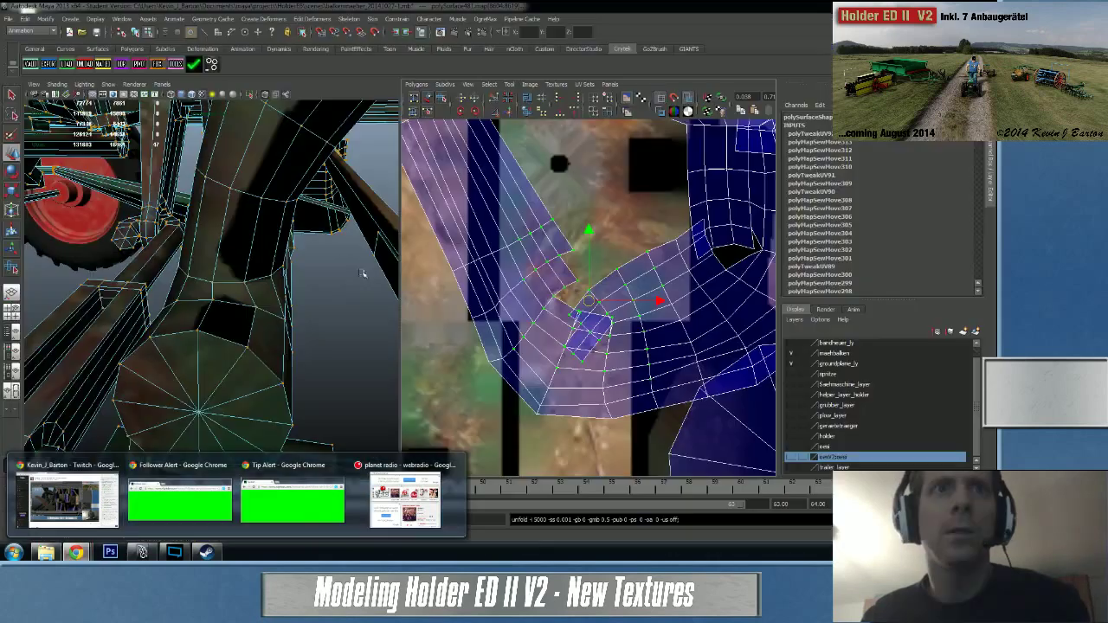
- Move and sew the open edges around the small overlapping tab at the pipe shell's inner bend, and unfold the surrounding UVs
scroll(562, 315, up, 5)
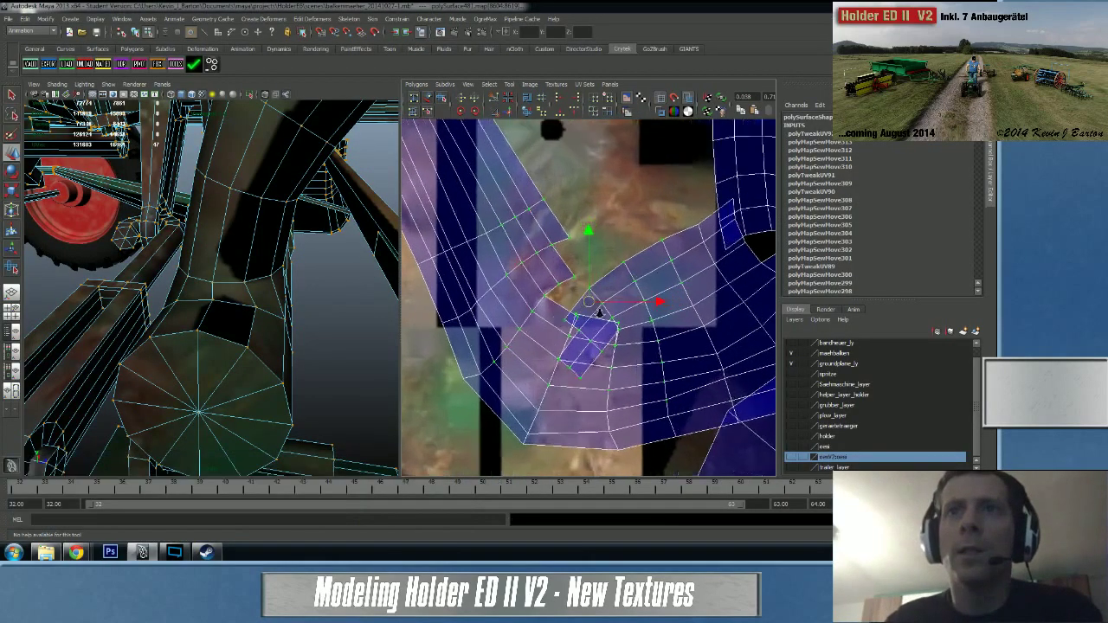
right_drag(548, 337, 550, 313)
click(563, 319)
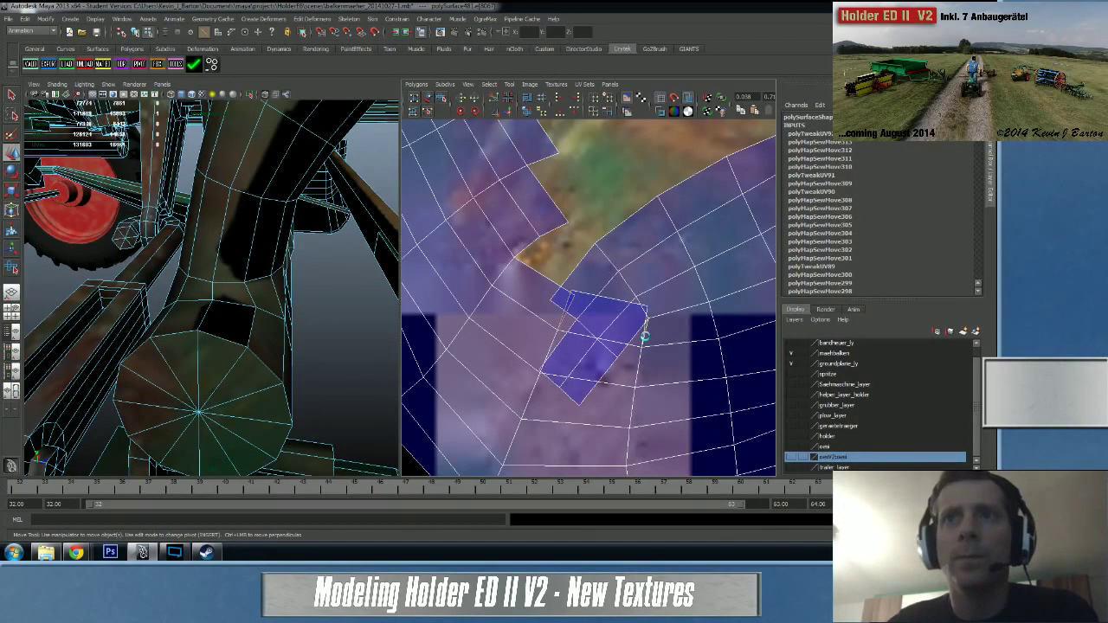
click(645, 336)
shift+right_drag(598, 352, 597, 335)
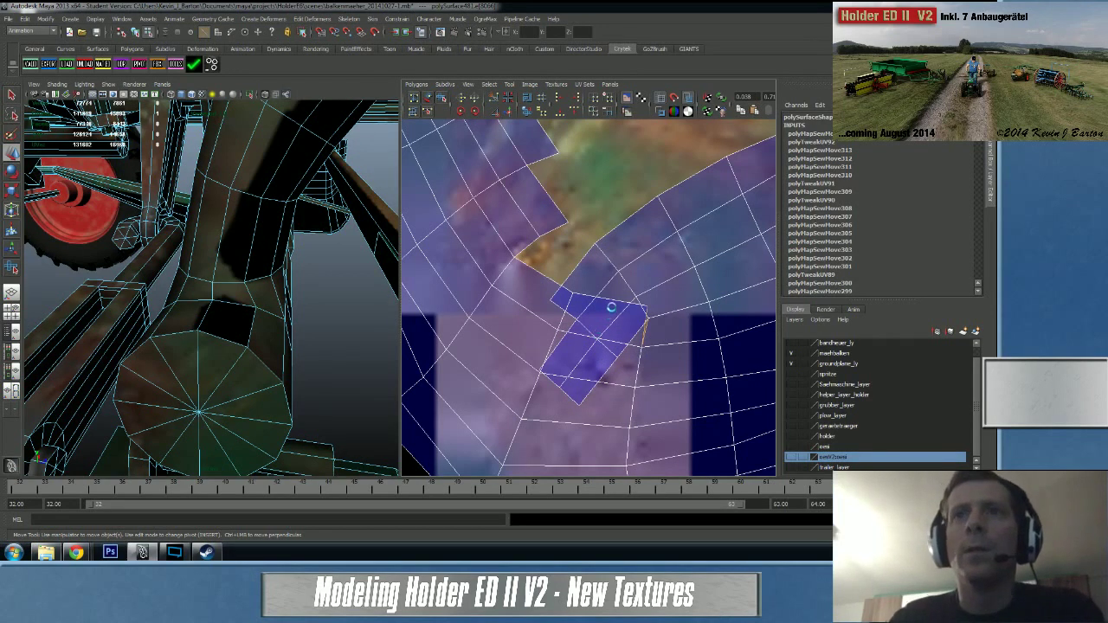
click(612, 303)
shift+right_drag(596, 345, 595, 315)
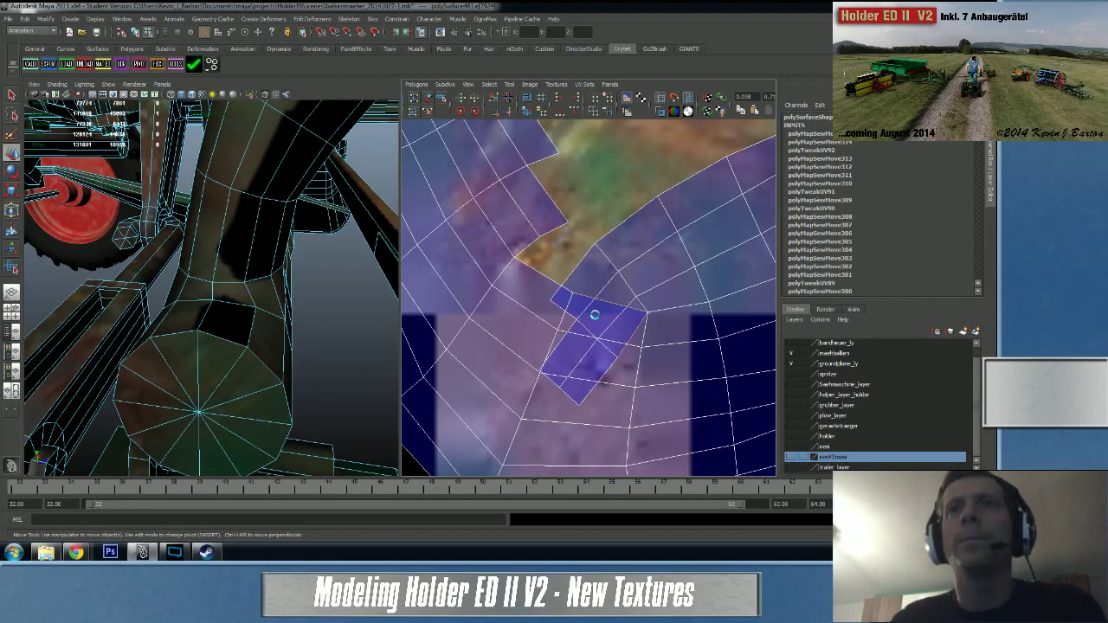
click(542, 280)
shift+right_drag(510, 324, 512, 295)
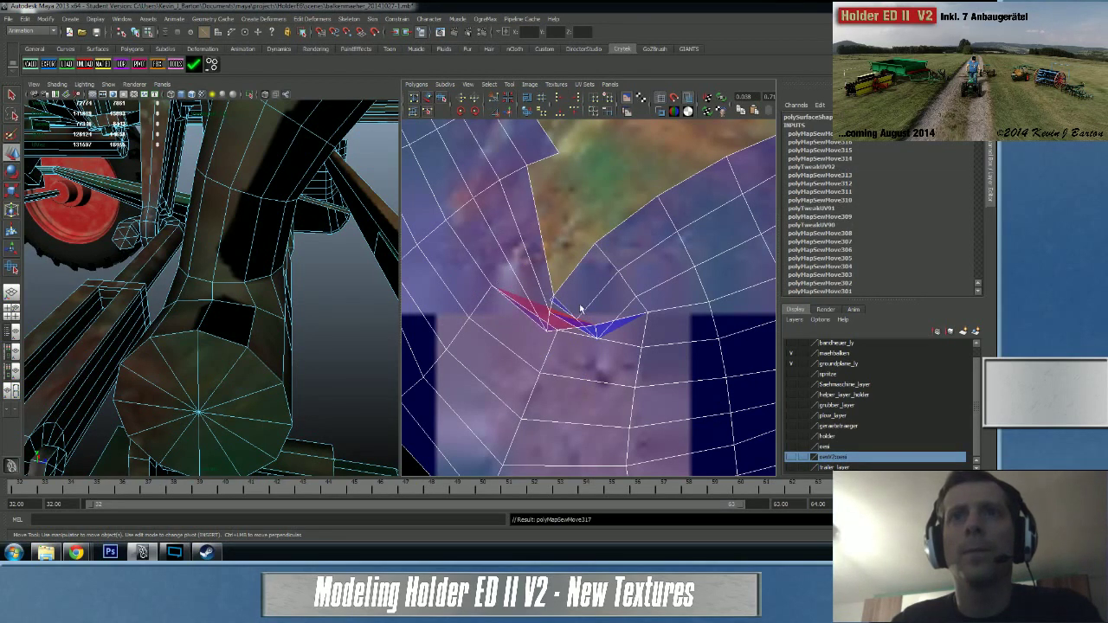
right_drag(549, 314, 585, 312)
drag(482, 260, 667, 383)
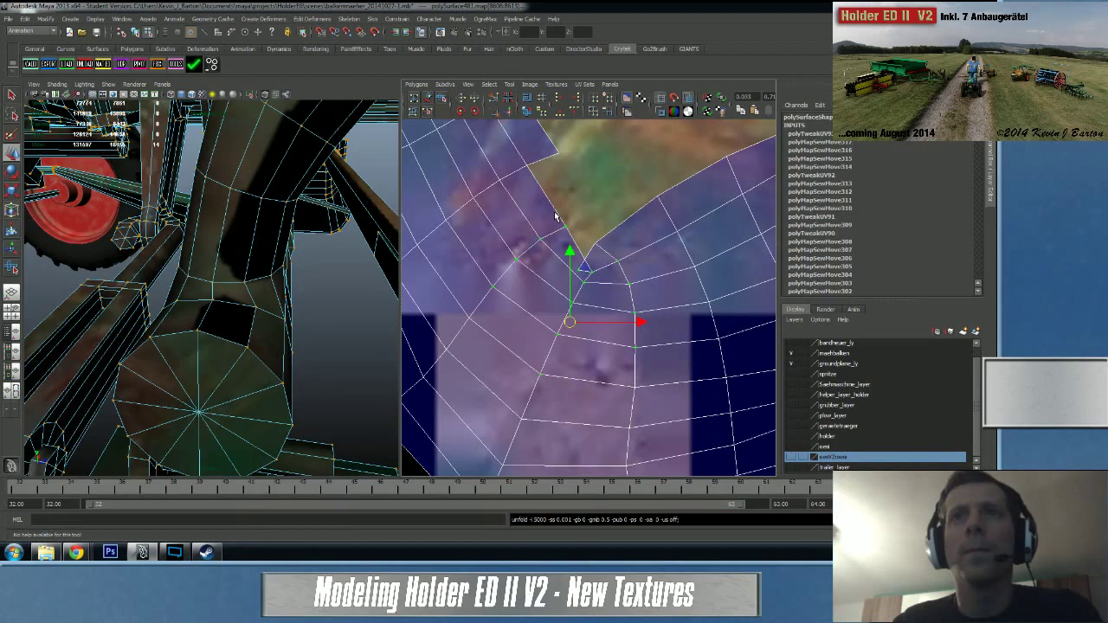
- Try to move and sew the short edge of the tiny folded face at the notch's tip, and undo the sew
right_drag(598, 262, 601, 237)
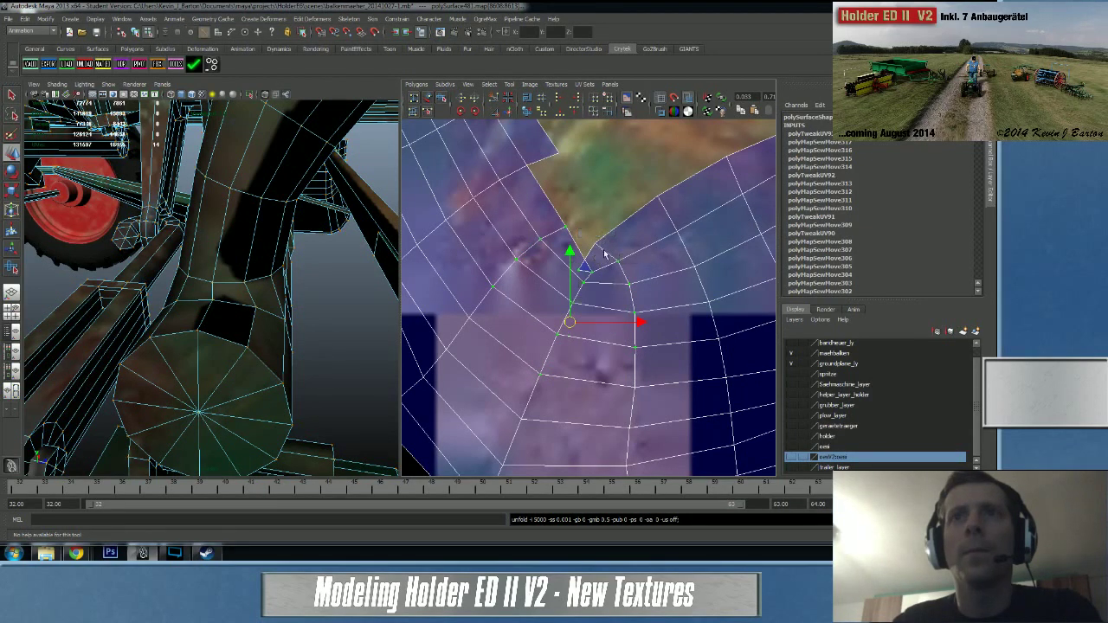
click(585, 272)
shift+right_drag(601, 287, 603, 267)
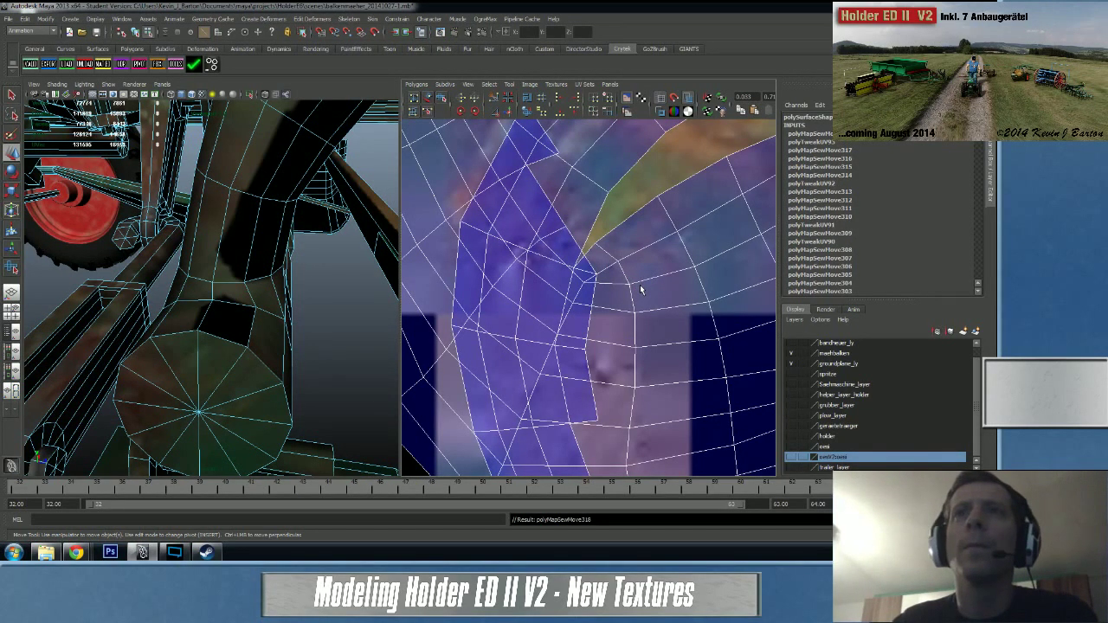
key(ctrl+z)
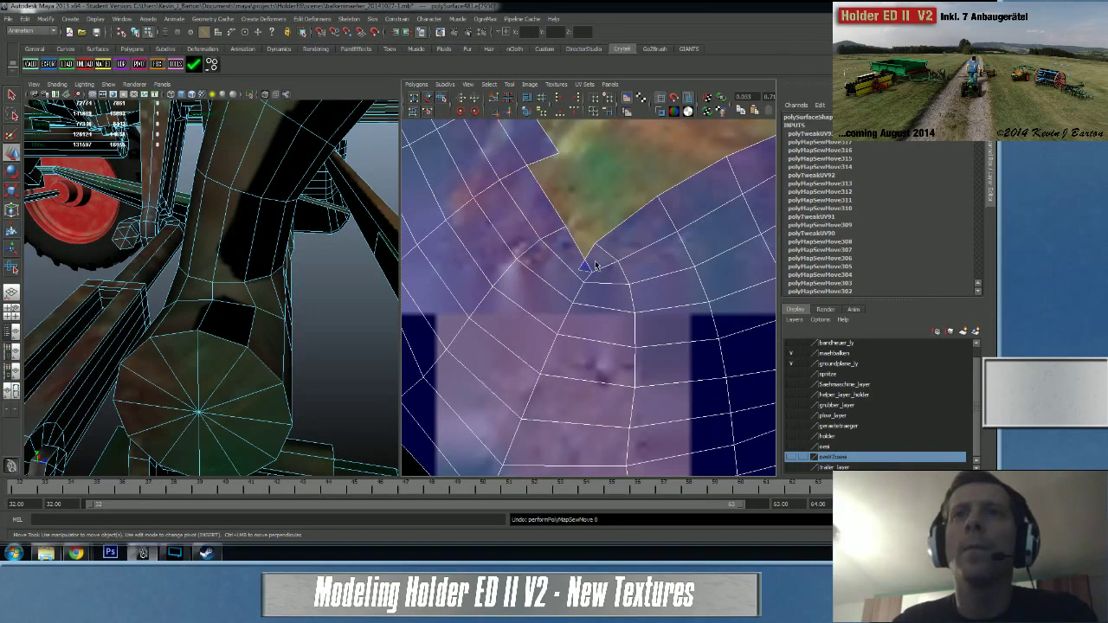
- Reposition the corner UVs of the tiny folded face at the notch's tip to open out the overlap
click(582, 268)
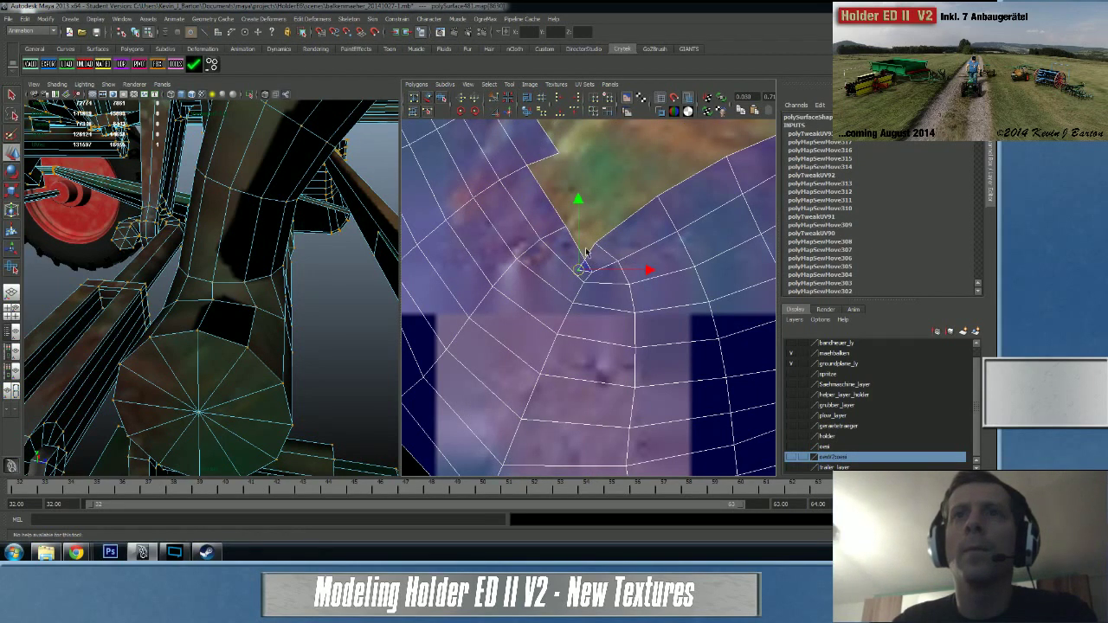
drag(579, 269, 631, 215)
click(593, 250)
drag(593, 248, 605, 237)
- Move and sew the edge beside the black gap between the pipe shell's bend and its upright section
scroll(606, 241, down, 6)
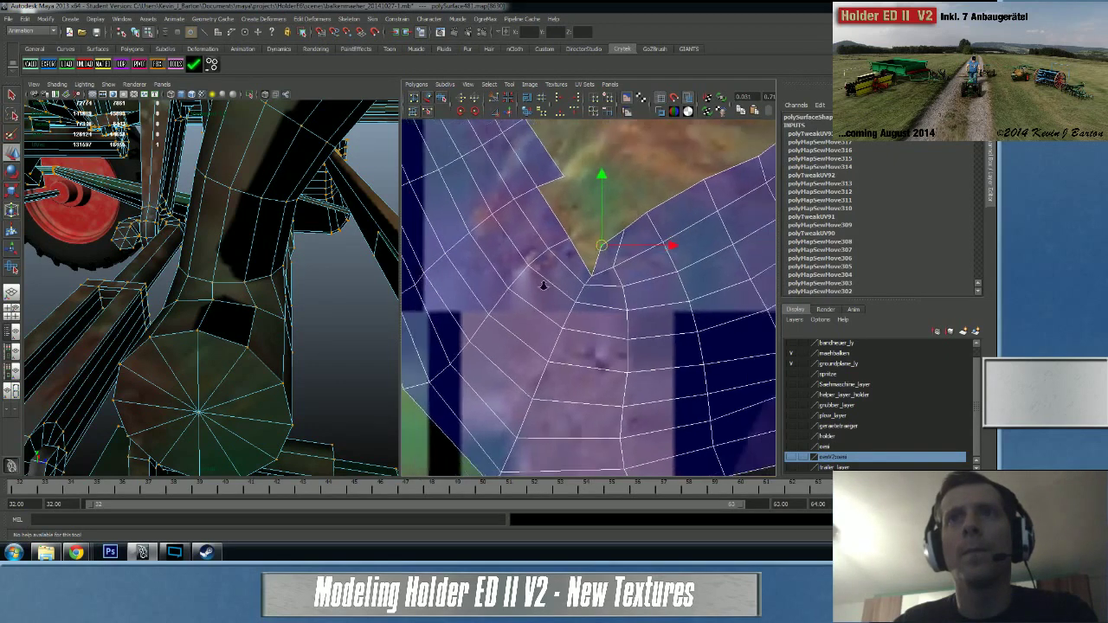
alt+middle_drag(551, 290, 549, 290)
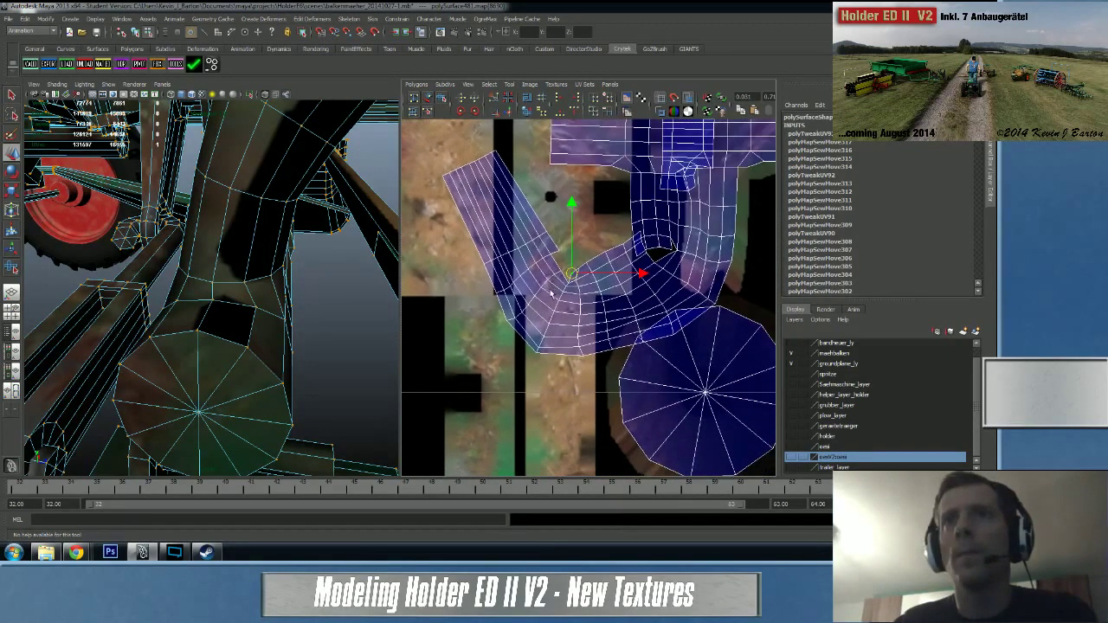
alt+right_drag(641, 303, 673, 246)
alt+middle_drag(673, 246, 593, 272)
scroll(592, 273, up, 3)
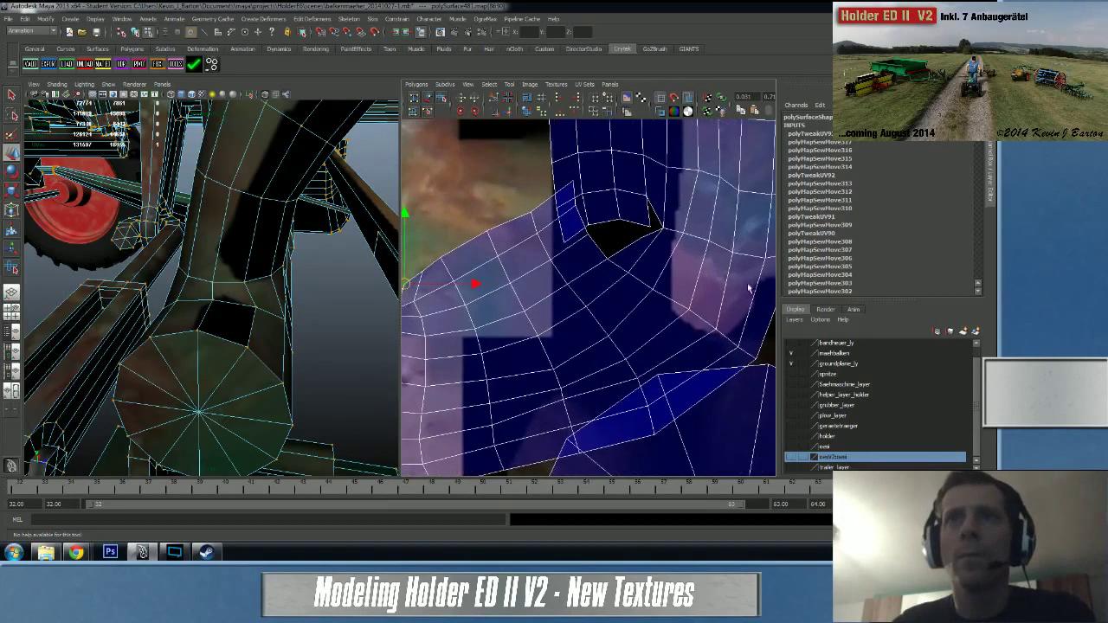
right_click(574, 192)
right_drag(575, 192, 576, 184)
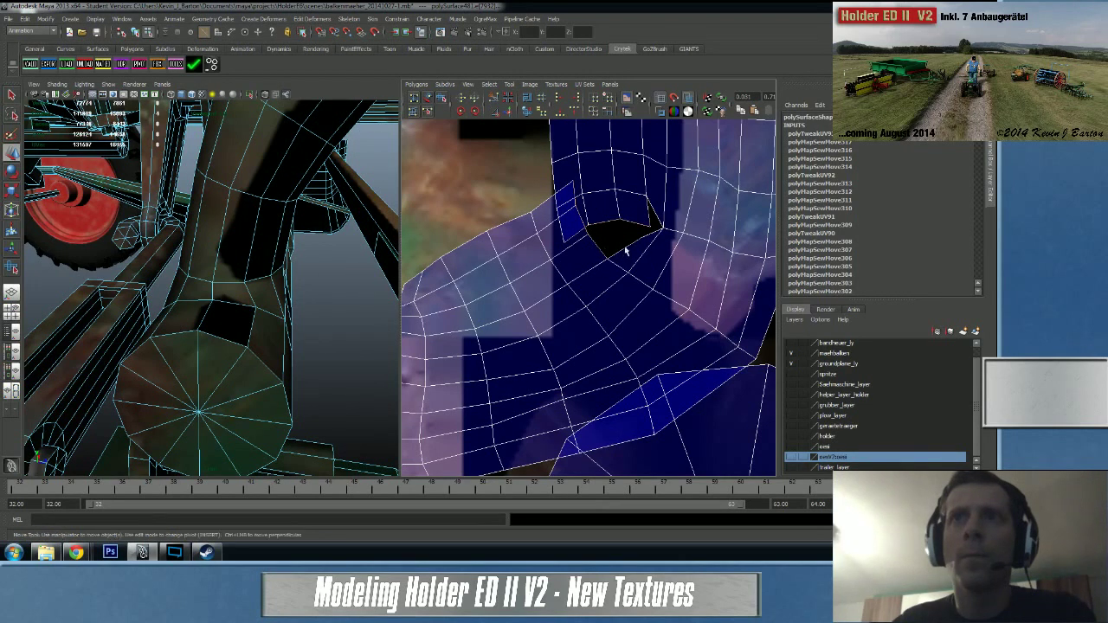
shift+right_drag(628, 257, 629, 236)
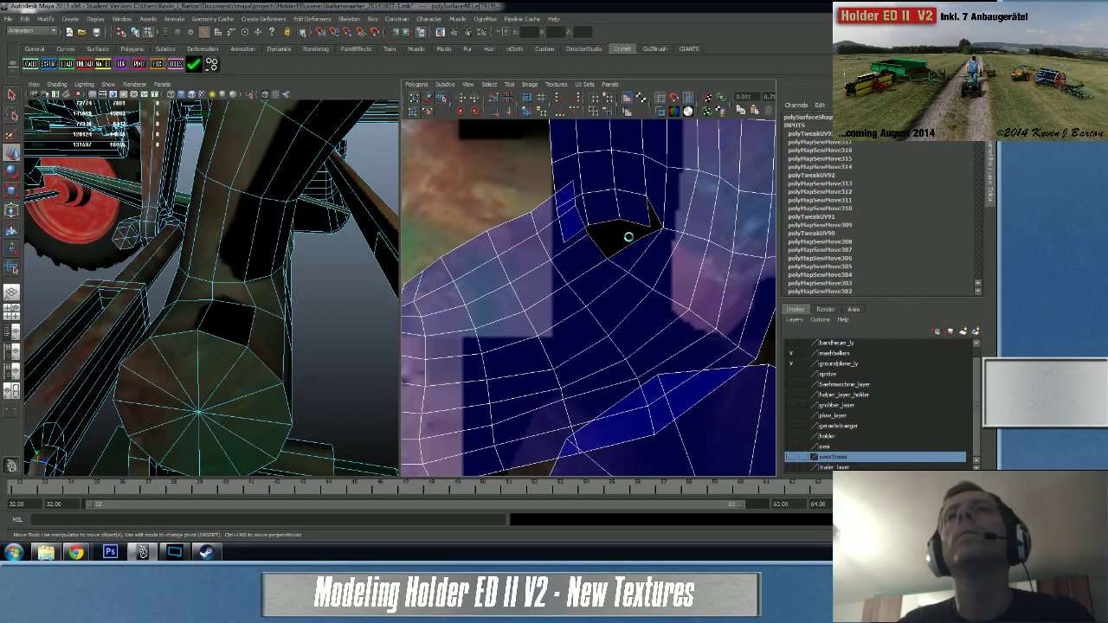
- Unfold the UVs of the whole joined U-shaped pipe shell
alt+right_drag(633, 241, 345, 274)
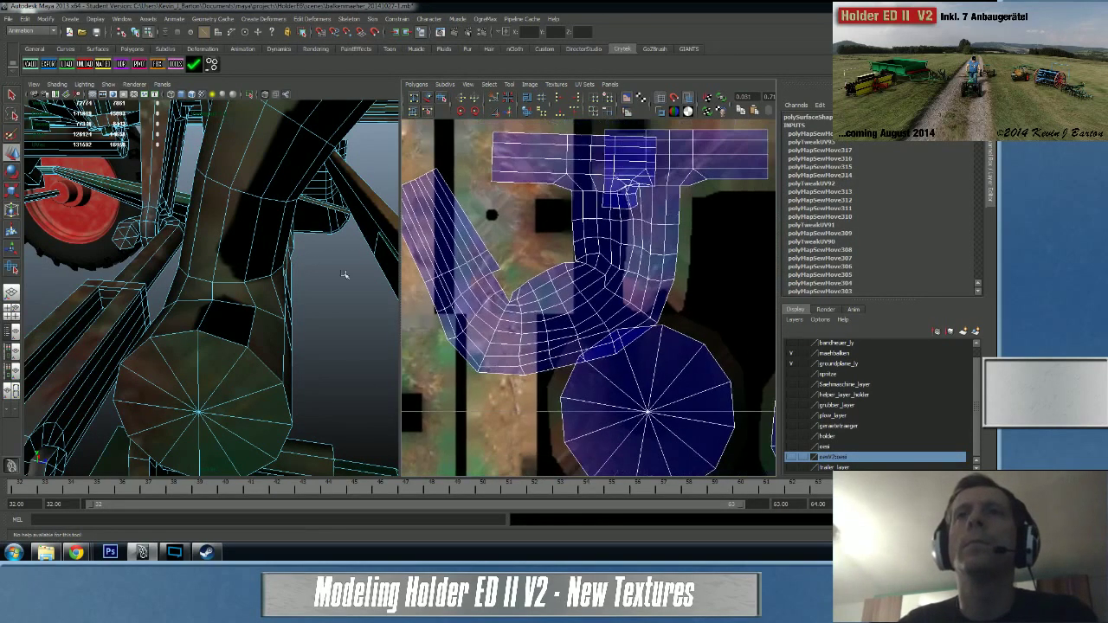
scroll(586, 287, down, 1)
alt+middle_drag(600, 267, 550, 296)
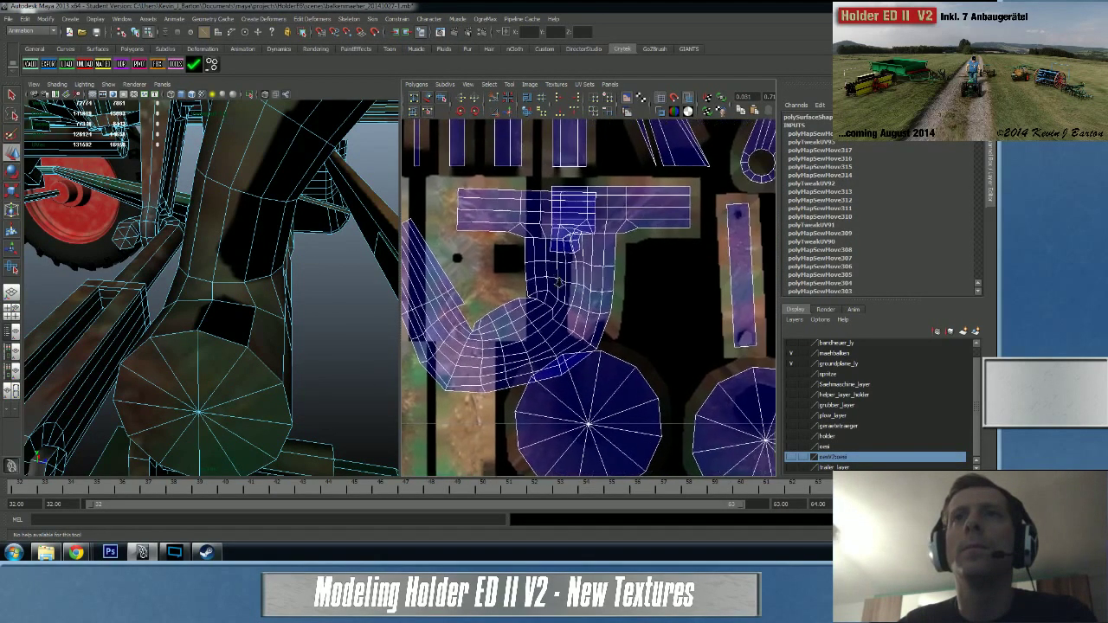
scroll(563, 294, up, 1)
mouse_move(587, 287)
right_down()
mouse_move(608, 286)
mouse_move(600, 295)
right_up()
click(527, 113)
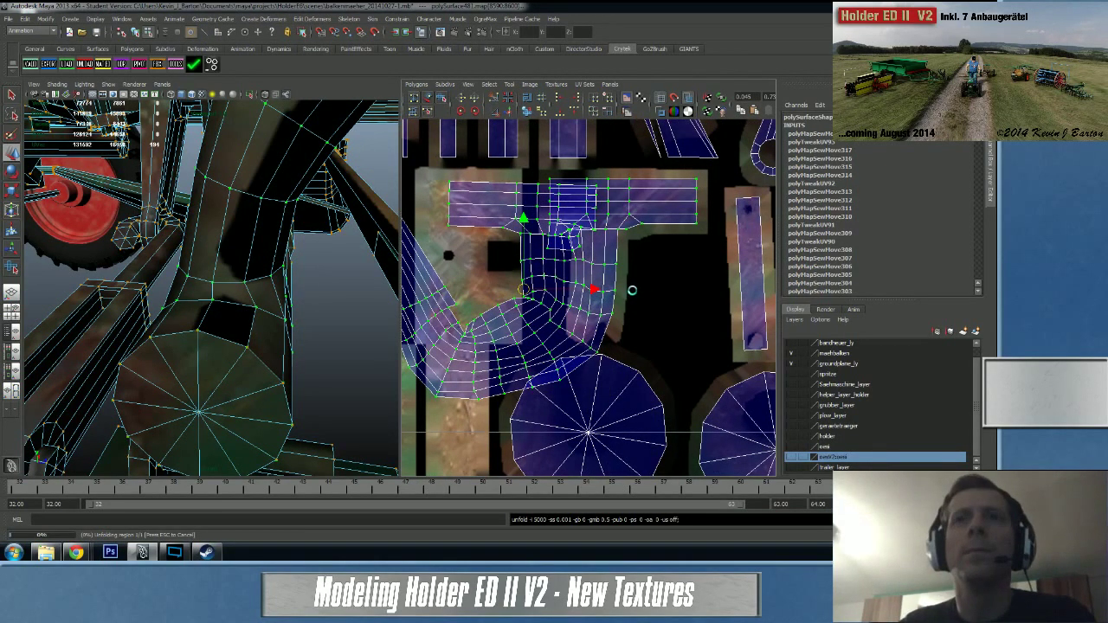
- Cut the UVs along the edges where the U-shaped pipe section meets the wide crosspiece of the shell
scroll(630, 294, down, 5)
alt+right_drag(379, 329, 370, 328)
mouse_move(544, 290)
alt+middle_down()
mouse_move(513, 297)
mouse_move(534, 290)
alt+middle_up()
scroll(554, 289, up, 5)
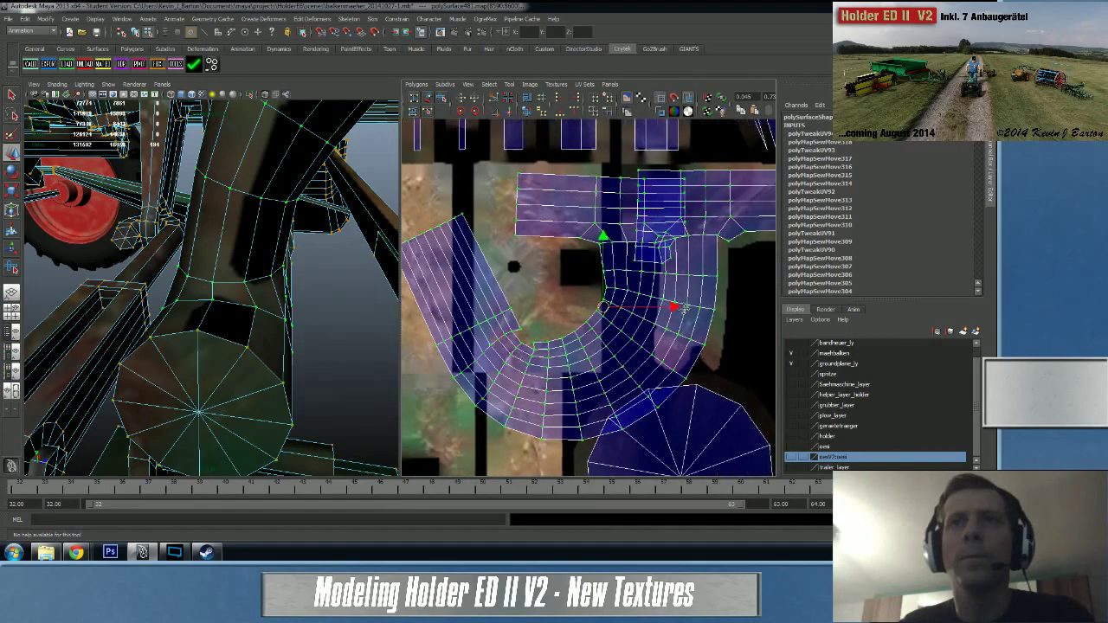
scroll(645, 294, up, 3)
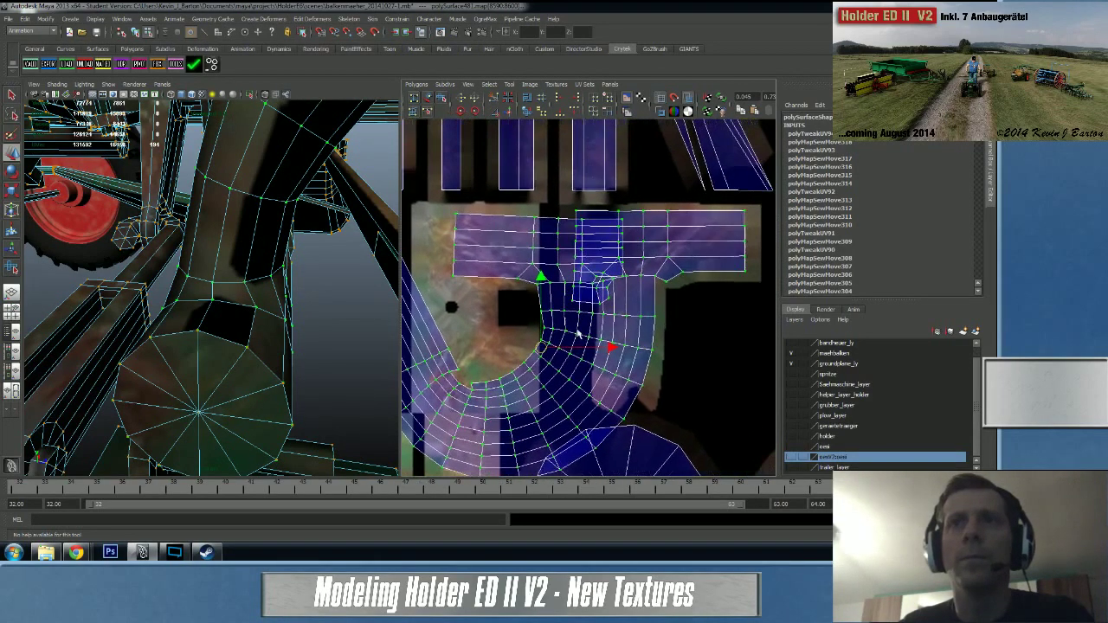
key(F8)
shift+click(582, 273)
shift+click(615, 268)
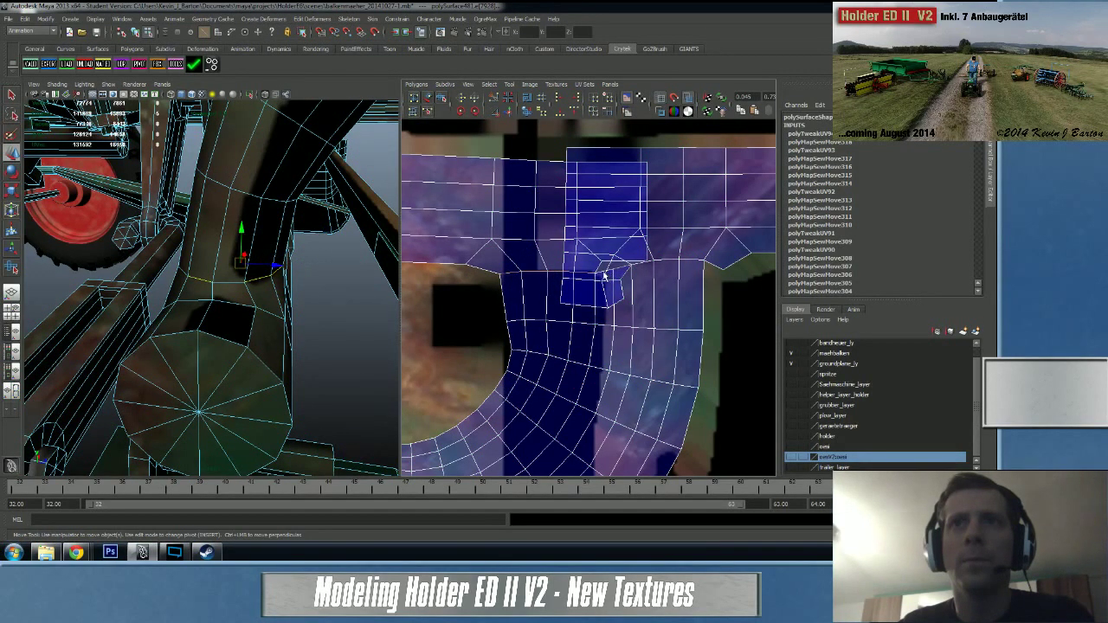
shift+click(641, 263)
shift+click(667, 261)
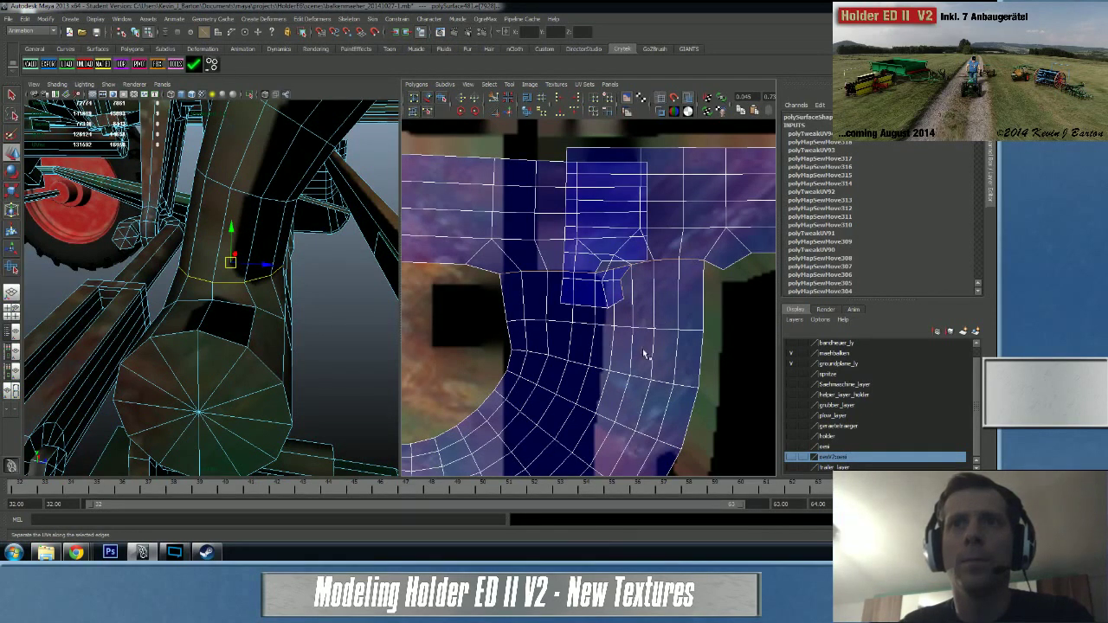
- Unfold the UVs of the whole U-shaped pipe shell now separated from the wide crosspiece
scroll(571, 357, down, 6)
right_drag(549, 326, 581, 326)
drag(549, 317, 570, 337)
ctrl+right_drag(551, 348, 573, 339)
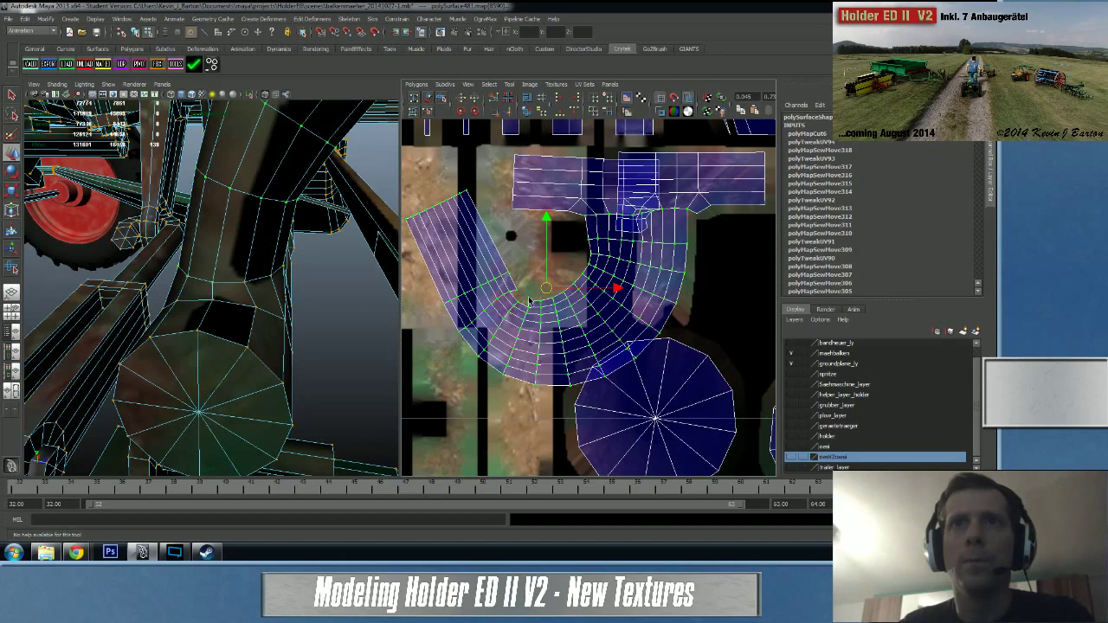
scroll(520, 308, down, 8)
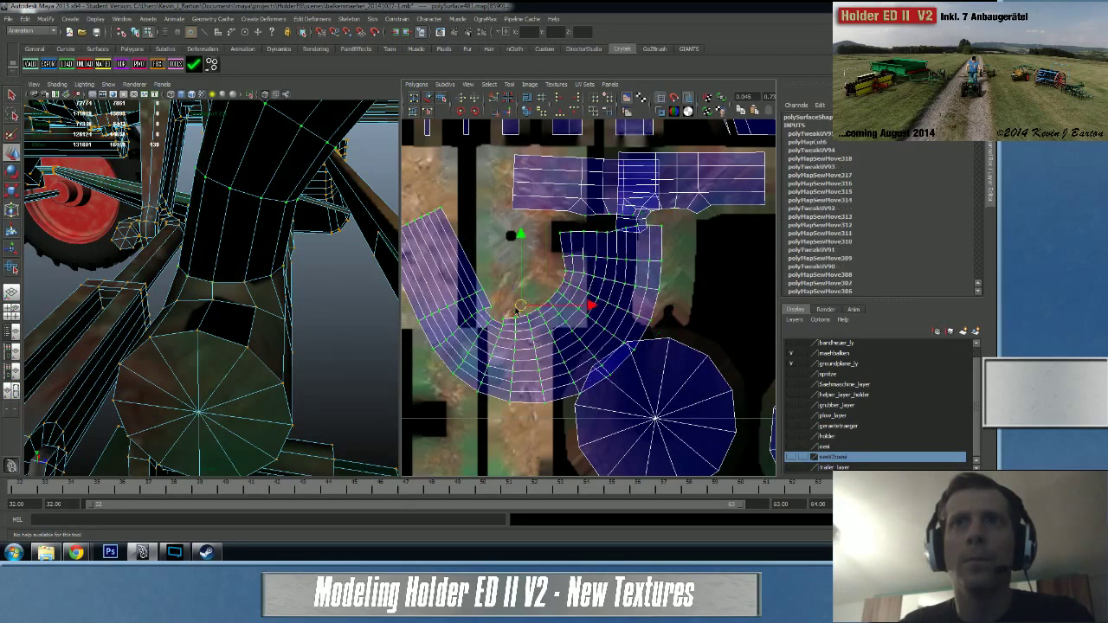
alt+right_drag(559, 355, 420, 354)
click(526, 112)
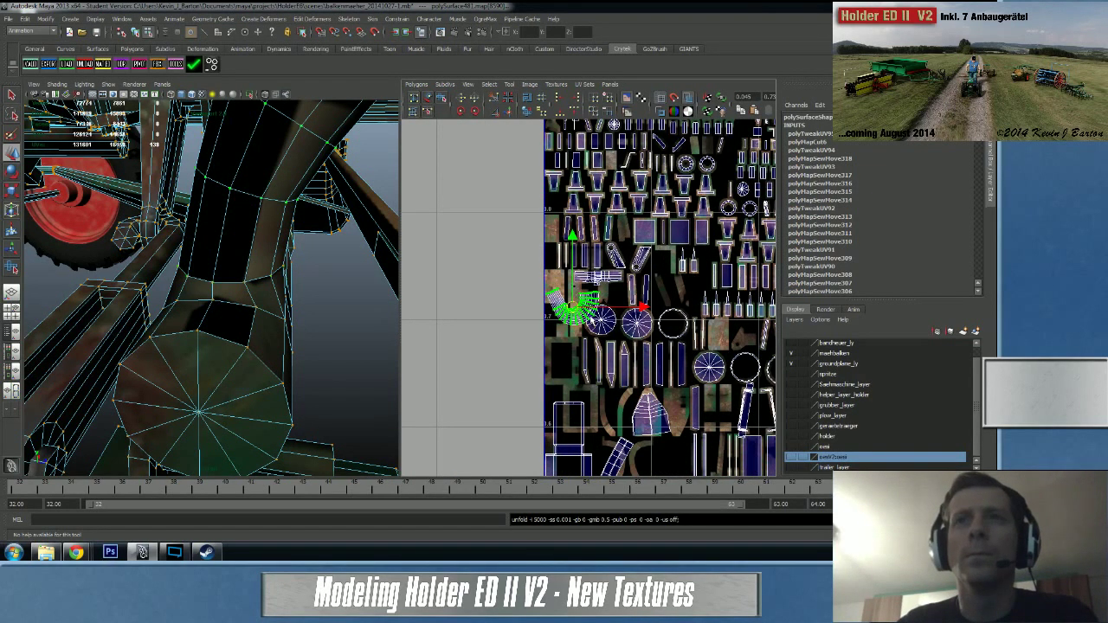
- Move the U-shaped pipe shell into the empty area beside the texture and unfold it further with the Smooth UV Tool
drag(571, 297, 495, 295)
scroll(559, 277, up, 3)
alt+middle_drag(558, 277, 765, 257)
click(442, 98)
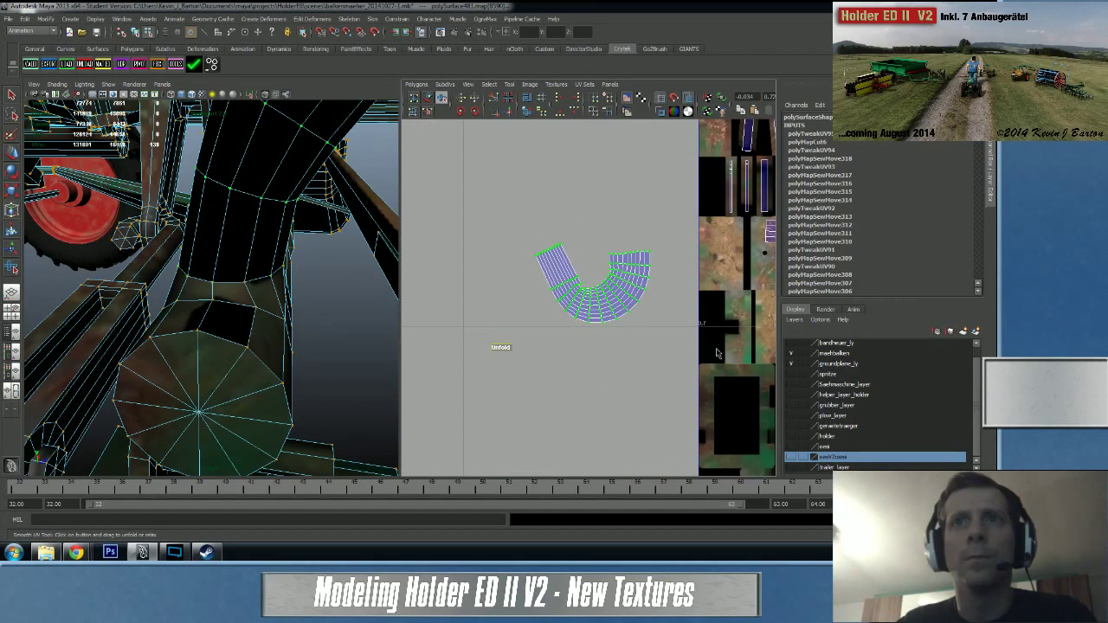
drag(507, 349, 505, 350)
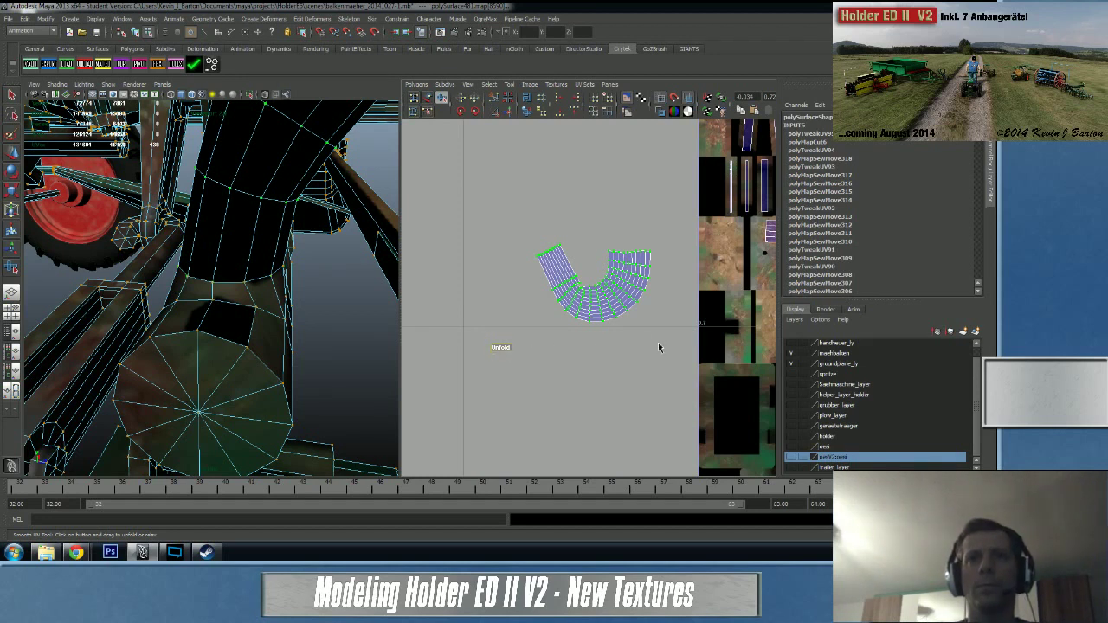
click(472, 278)
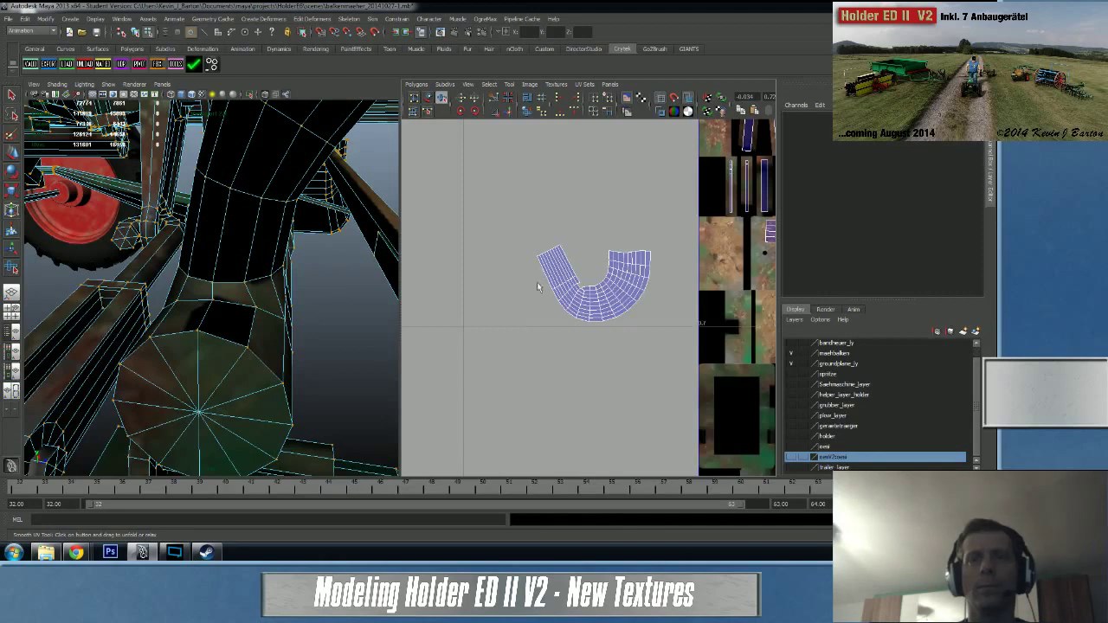
alt+right_drag(539, 286, 312, 341)
alt+middle_drag(534, 284, 509, 295)
scroll(469, 290, up, 4)
alt+drag(397, 279, 187, 251)
- Switch to the browser to check the Twitch channel's chat, and return to Maya
click(76, 552)
click(74, 498)
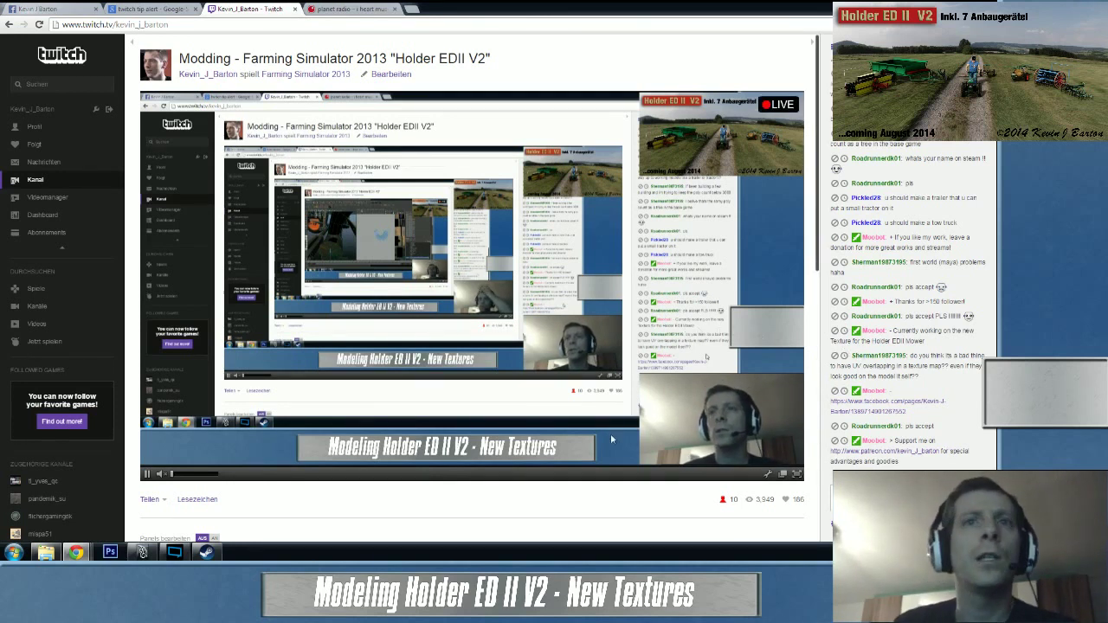
click(145, 552)
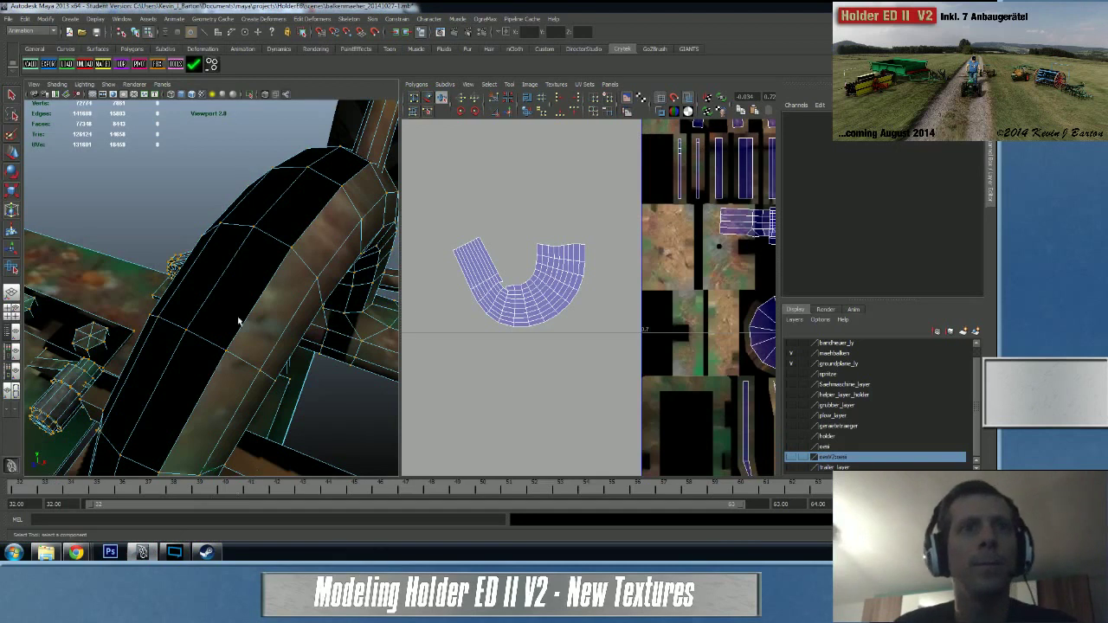
- Select the whole mower and examine its UV layout for the curved pipe strip with extra faces inside its bend
alt+right_drag(295, 317, 97, 343)
alt+right_drag(182, 337, 299, 296)
click(282, 310)
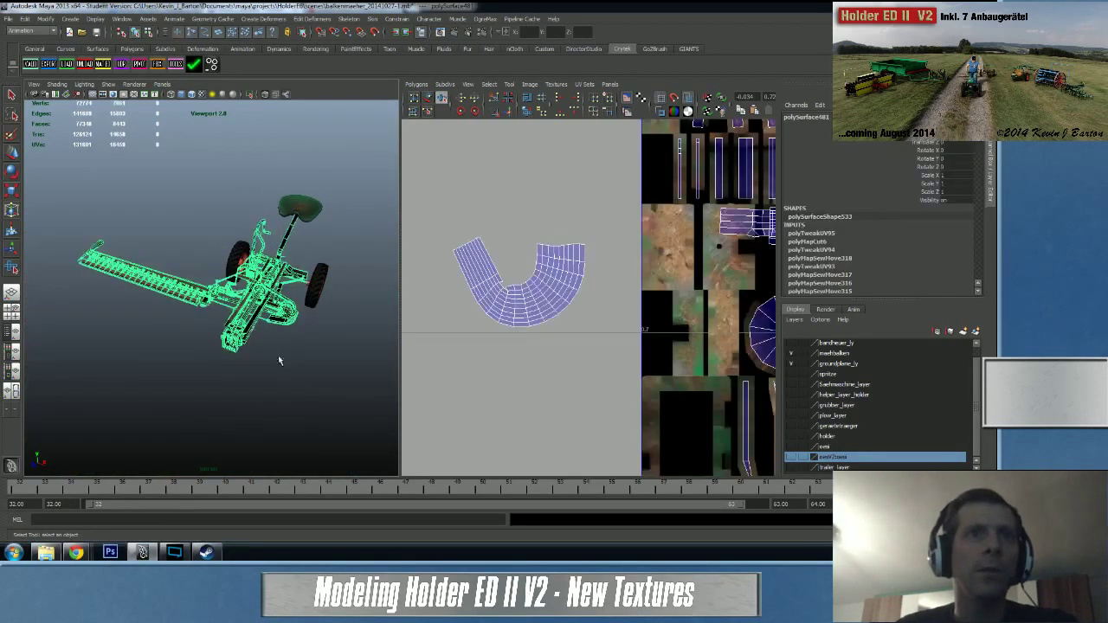
alt+drag(279, 357, 250, 358)
alt+right_drag(606, 299, 530, 301)
alt+middle_drag(598, 307, 422, 381)
alt+right_drag(426, 385, 308, 401)
alt+middle_drag(713, 430, 630, 488)
alt+right_drag(630, 485, 580, 333)
alt+middle_drag(672, 350, 500, 288)
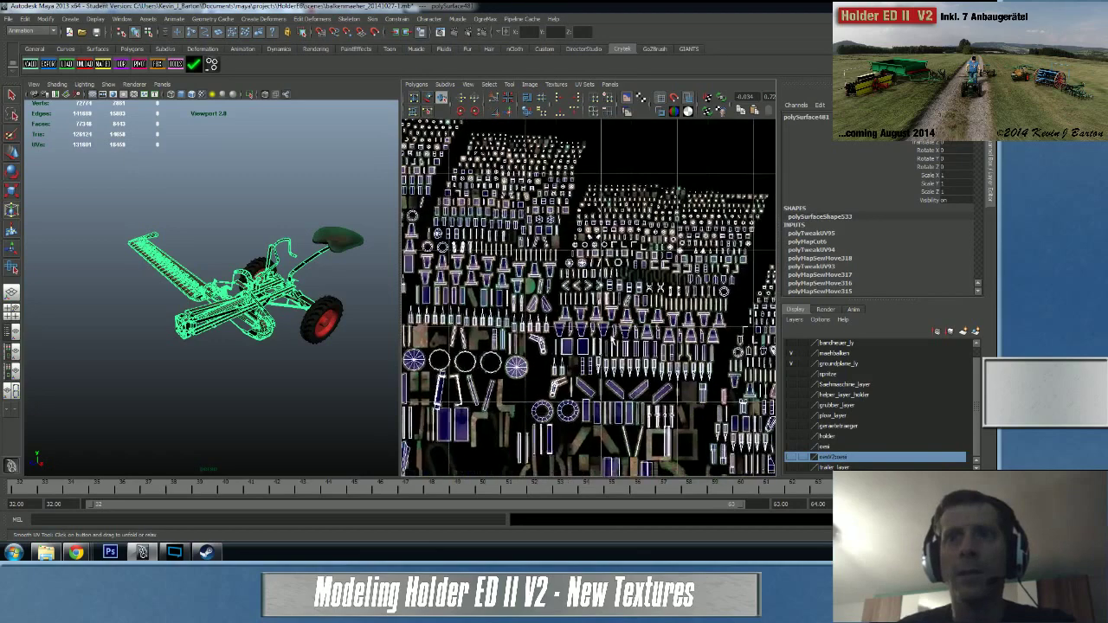
alt+middle_drag(649, 336, 575, 222)
alt+middle_drag(615, 281, 614, 277)
scroll(614, 277, up, 6)
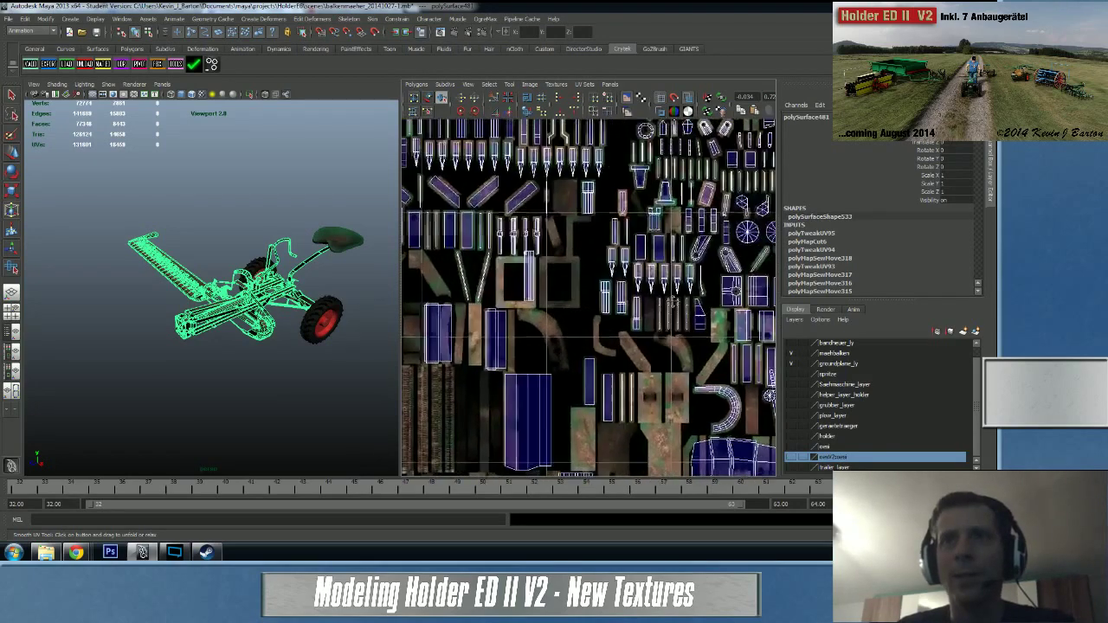
scroll(609, 290, up, 5)
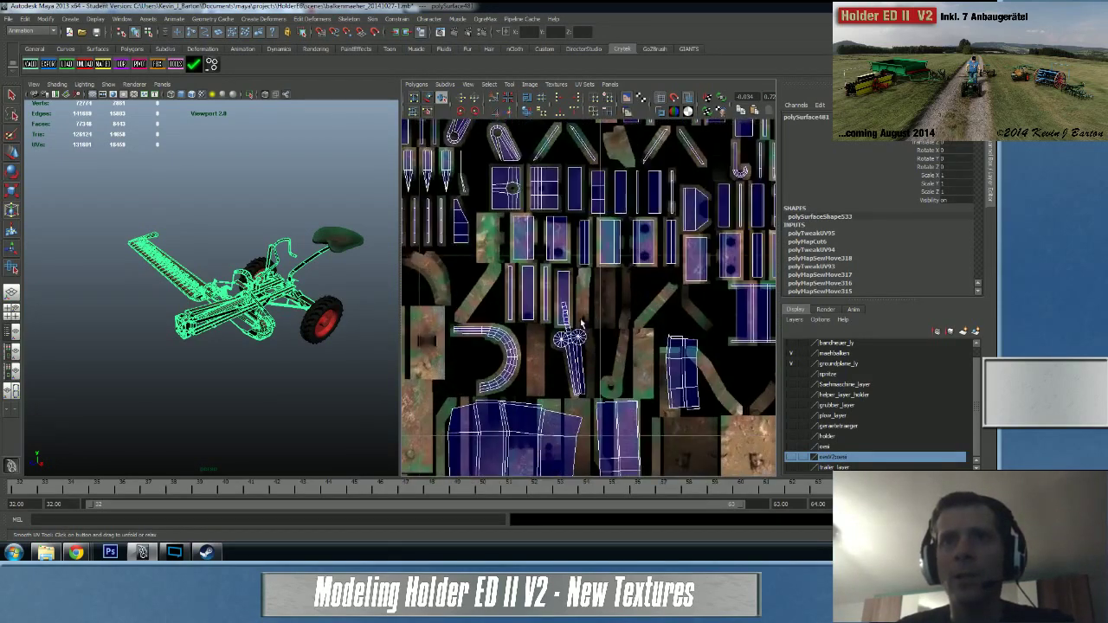
scroll(522, 308, up, 8)
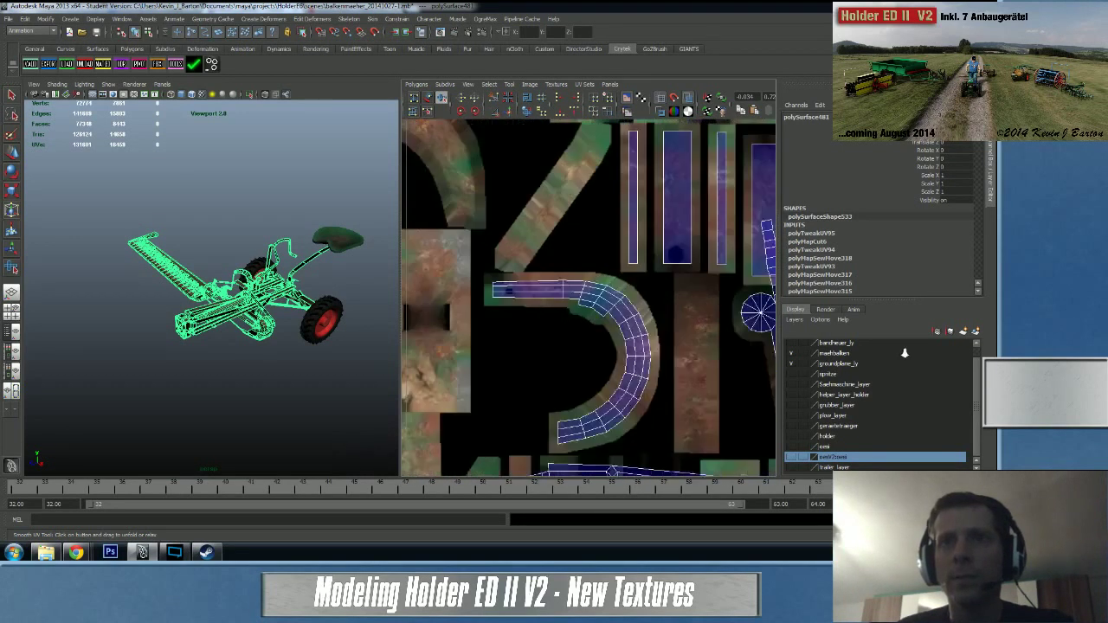
- Cut the UVs along the two edges joining the protruding inner faces to the bend of the curved pipe strip
right_drag(604, 317, 601, 297)
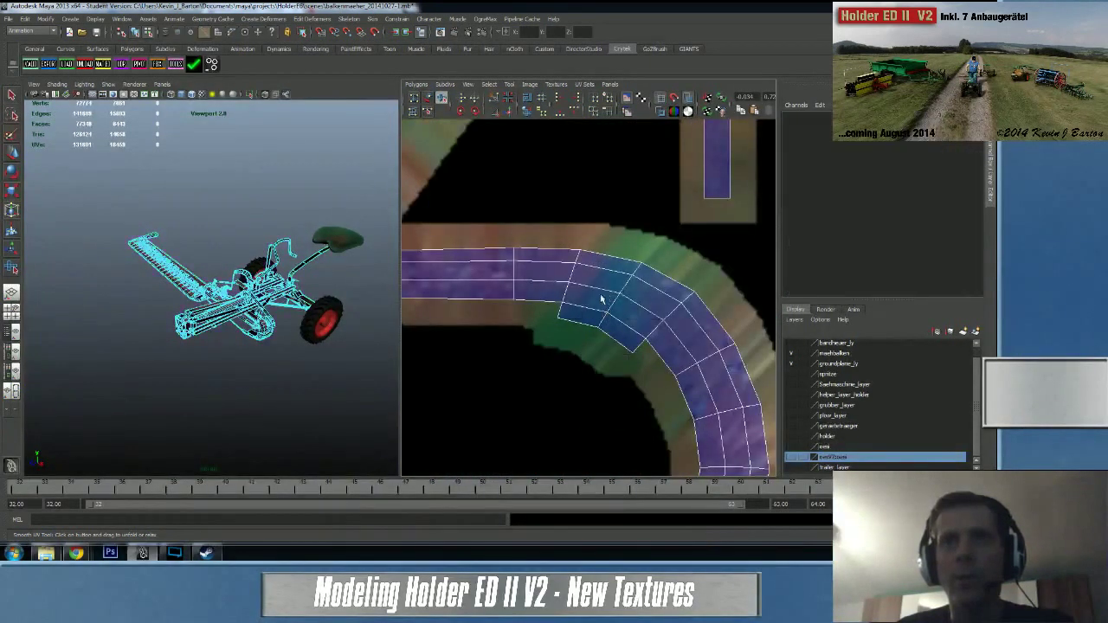
key(w)
click(590, 313)
shift+click(623, 327)
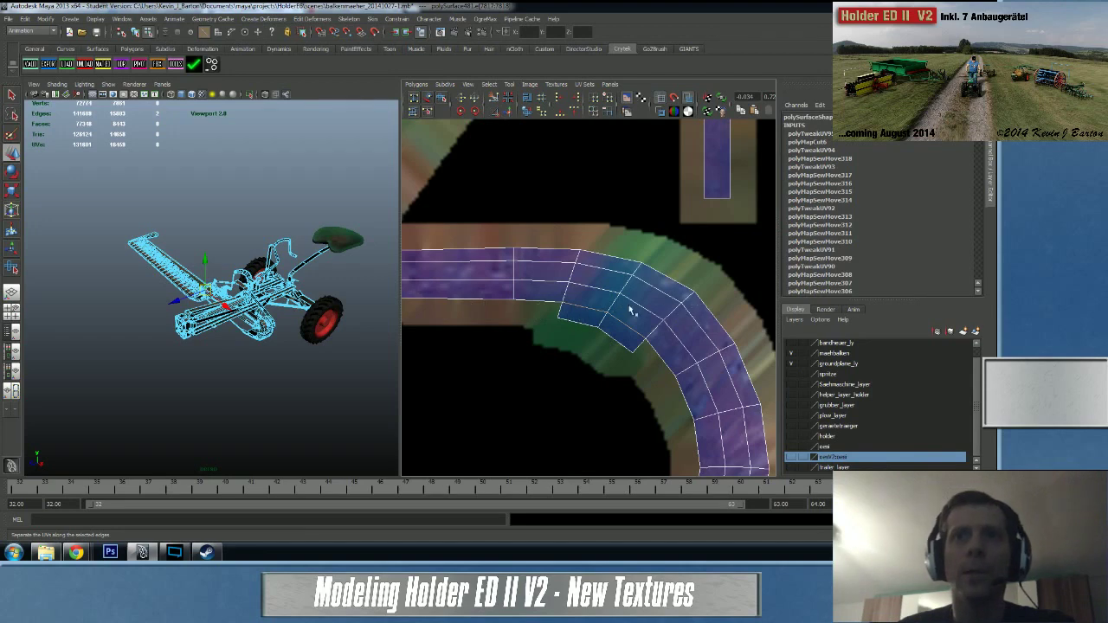
- Move and sew the edges at the notch on the inner bend of the U-shaped pipe shell
scroll(552, 264, down, 5)
scroll(553, 263, down, 8)
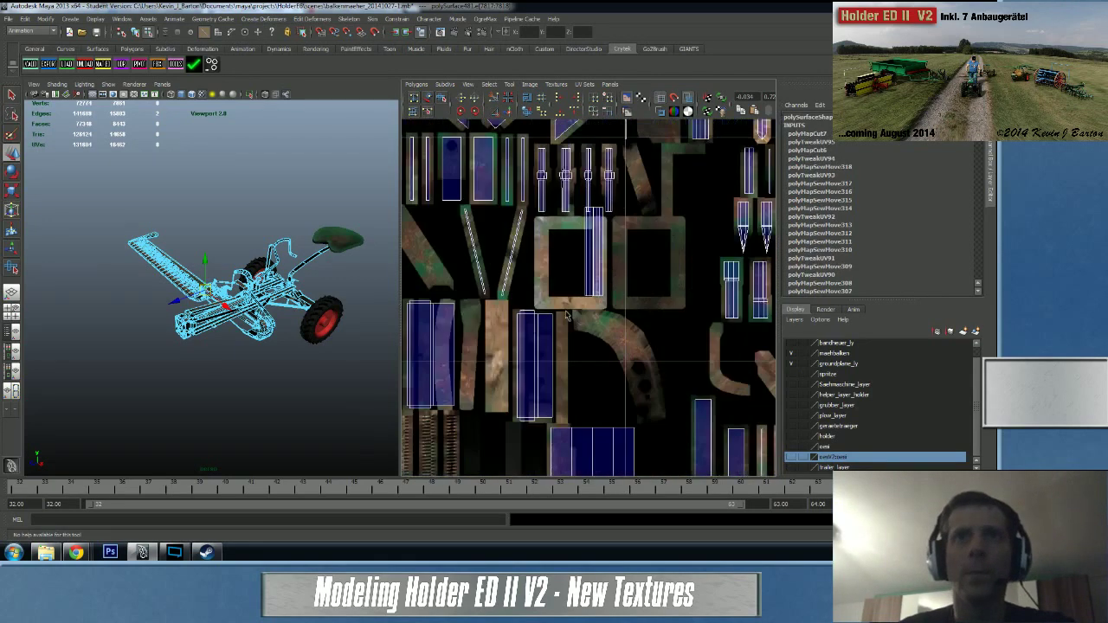
scroll(598, 273, up, 10)
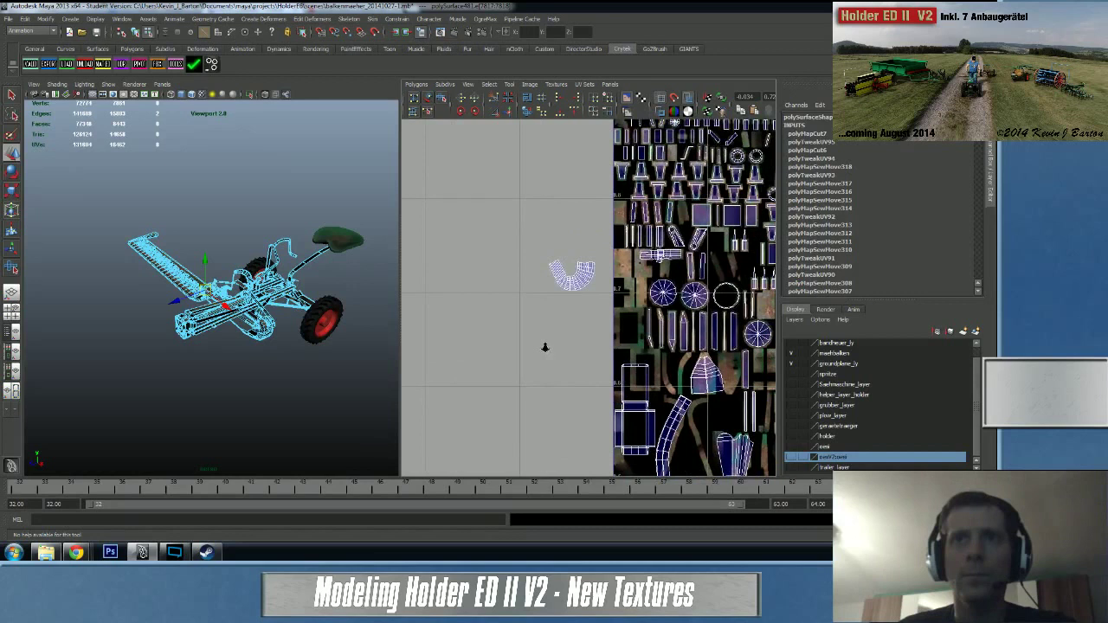
scroll(613, 277, up, 1)
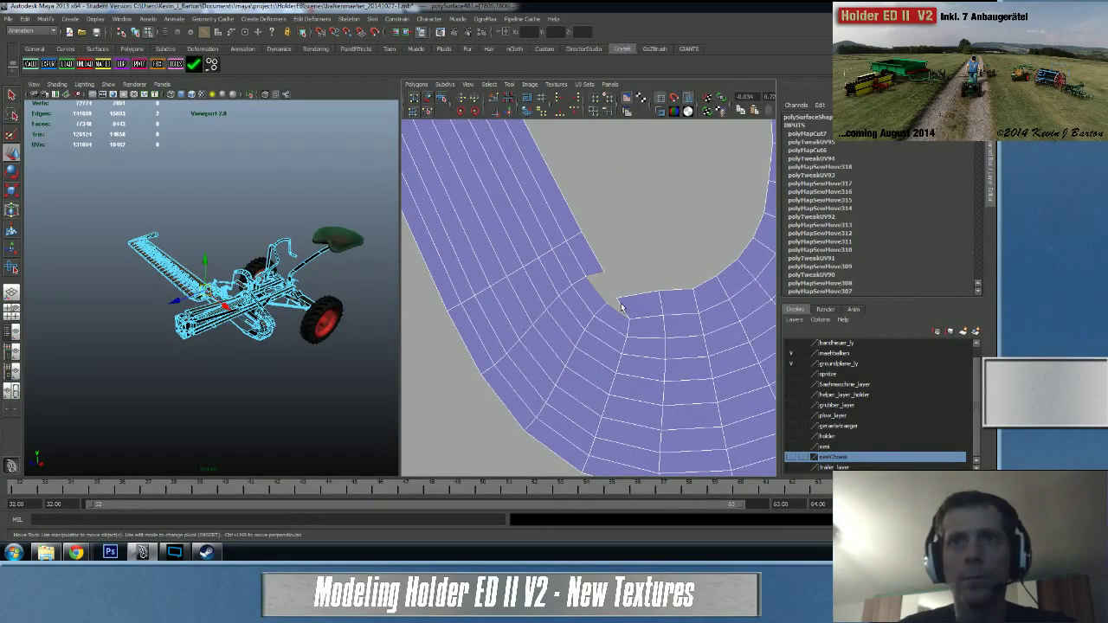
shift+right_drag(650, 324, 658, 305)
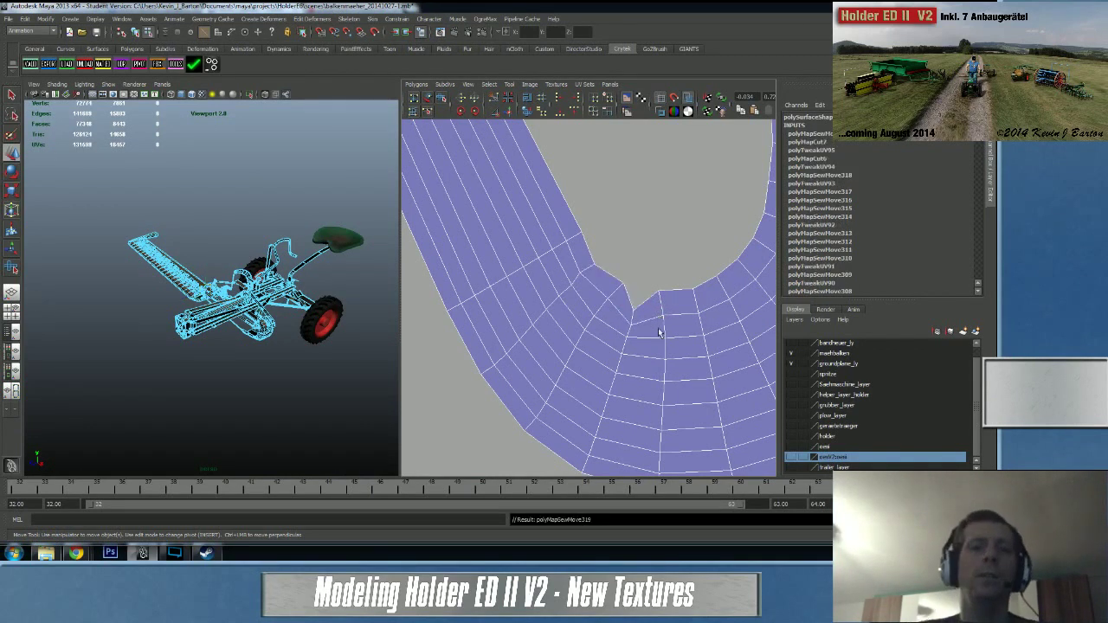
- Examine the UV shells around the wide crosspiece and across the layout for the slanted bar shell with overlapping ends
alt+right_drag(659, 316, 336, 340)
alt+right_drag(624, 341, 421, 352)
mouse_move(723, 325)
alt+middle_down()
mouse_move(485, 370)
mouse_move(545, 368)
alt+middle_up()
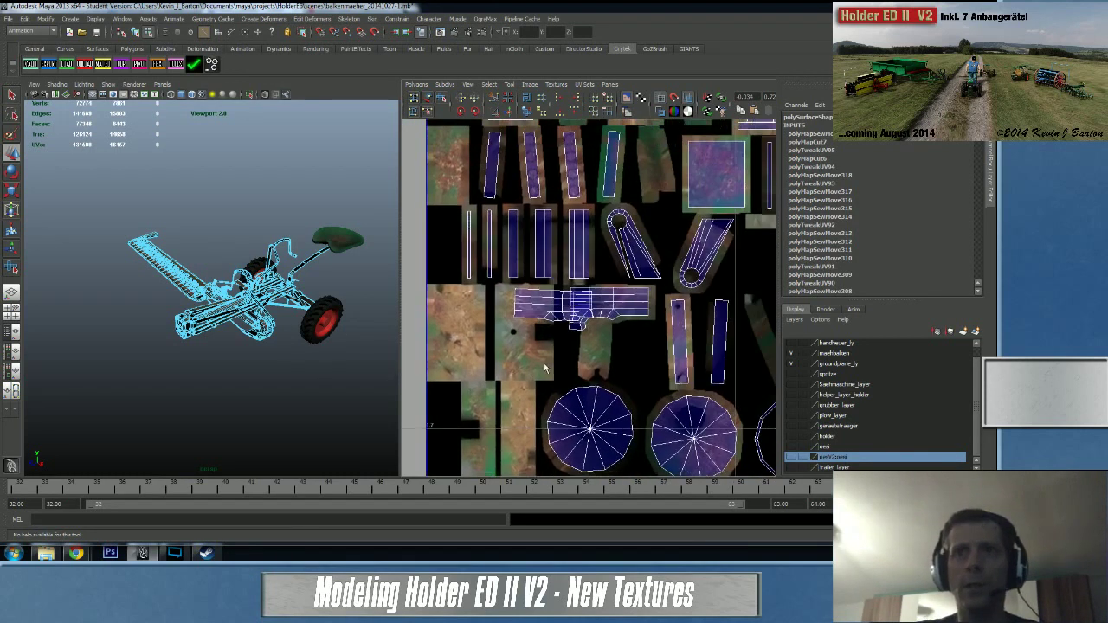
alt+right_drag(517, 335, 626, 330)
alt+middle_drag(624, 330, 522, 377)
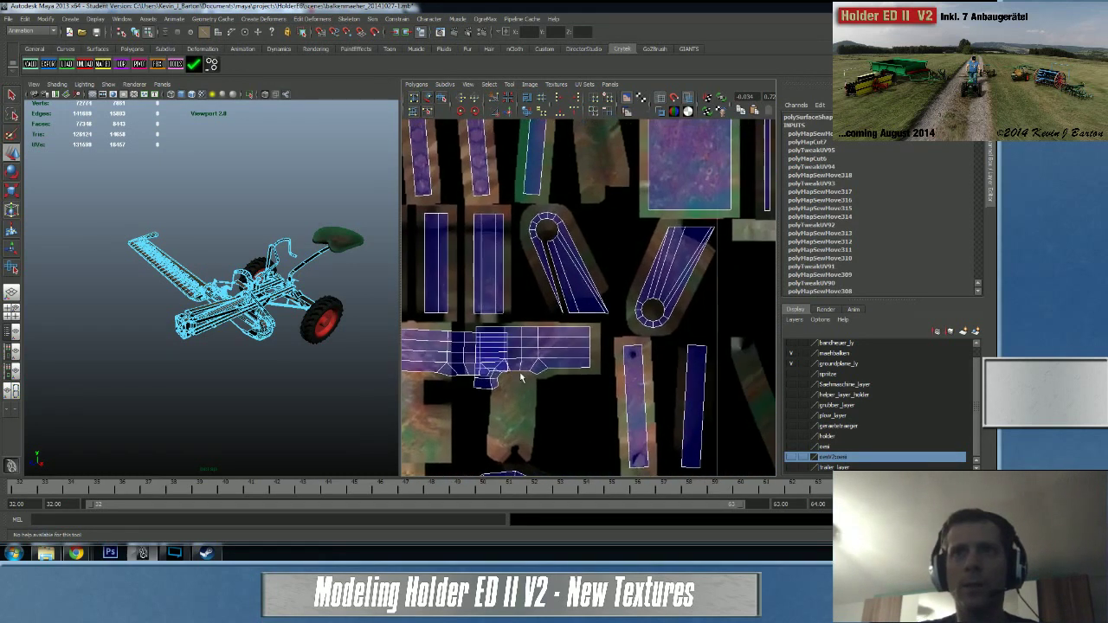
scroll(612, 338, down, 5)
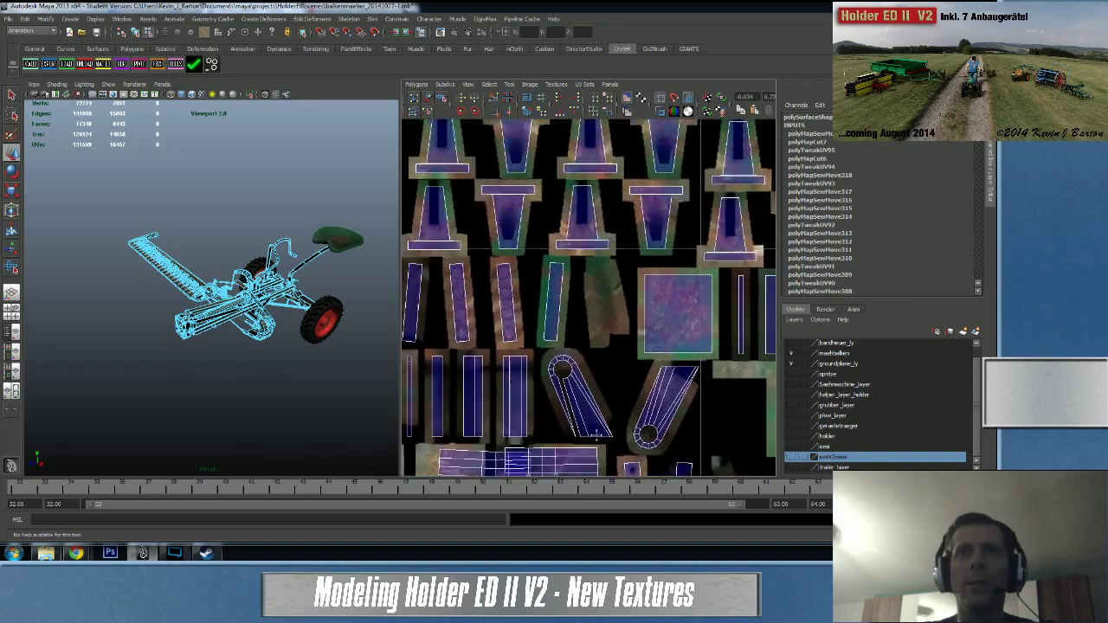
mouse_move(729, 321)
alt+middle_down()
mouse_move(611, 384)
mouse_move(536, 288)
alt+middle_up()
mouse_move(686, 334)
alt+middle_down()
mouse_move(608, 297)
mouse_move(602, 248)
alt+middle_up()
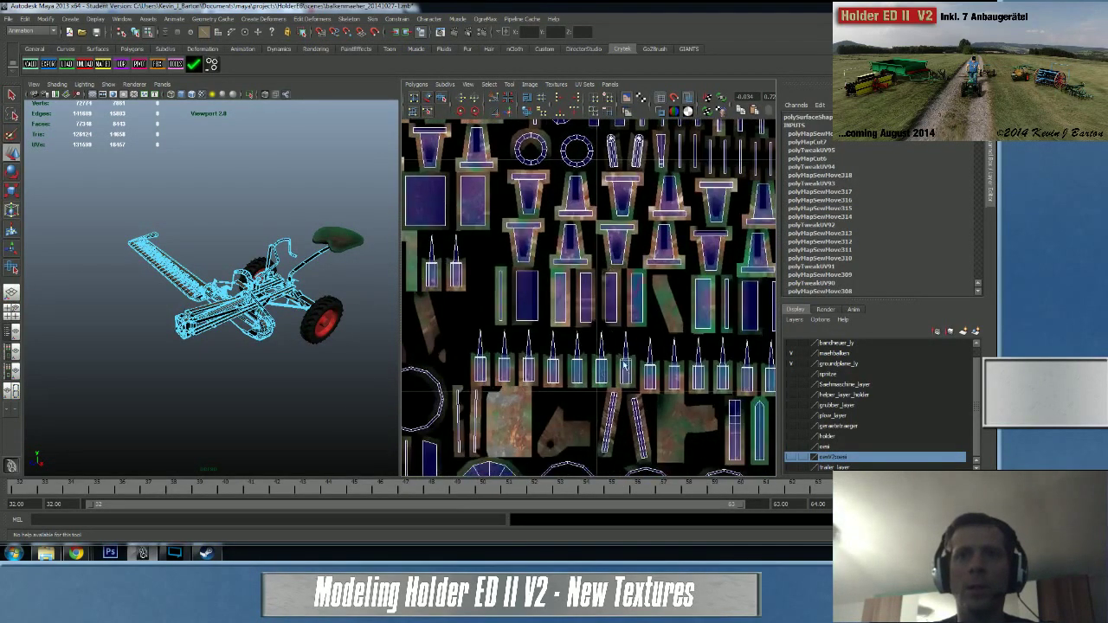
alt+middle_drag(624, 366, 607, 252)
alt+middle_drag(598, 348, 633, 214)
alt+right_drag(577, 318, 946, 363)
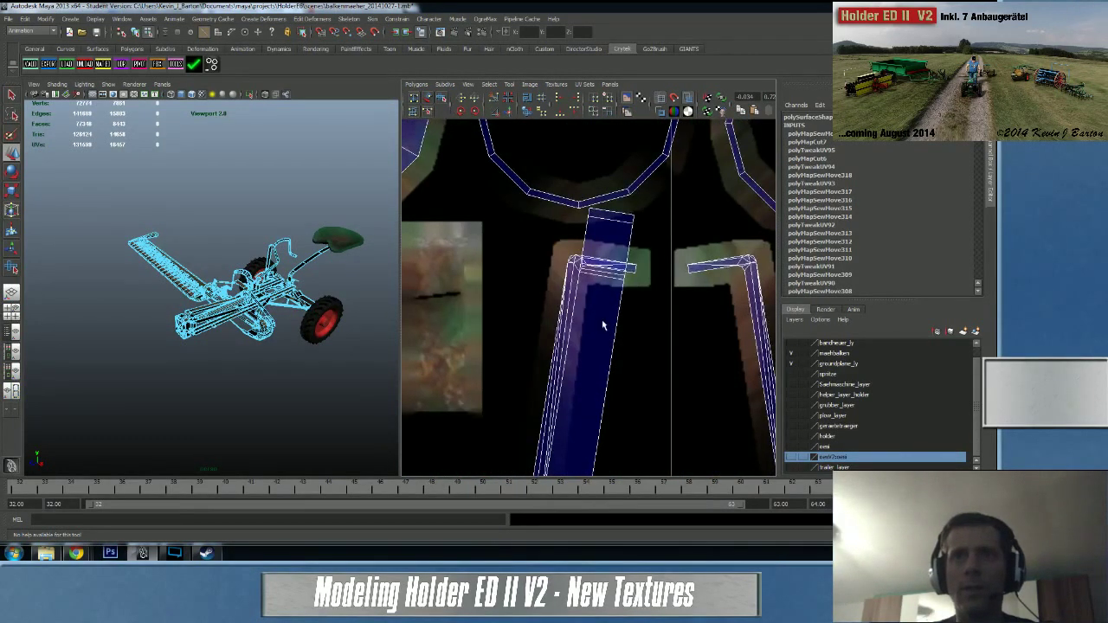
- Move and sew the selected edges at the upper end of the slanted bar shell
scroll(641, 285, up, 3)
alt+middle_drag(578, 233, 579, 323)
alt+right_drag(579, 323, 646, 314)
right_drag(585, 257, 585, 234)
click(579, 241)
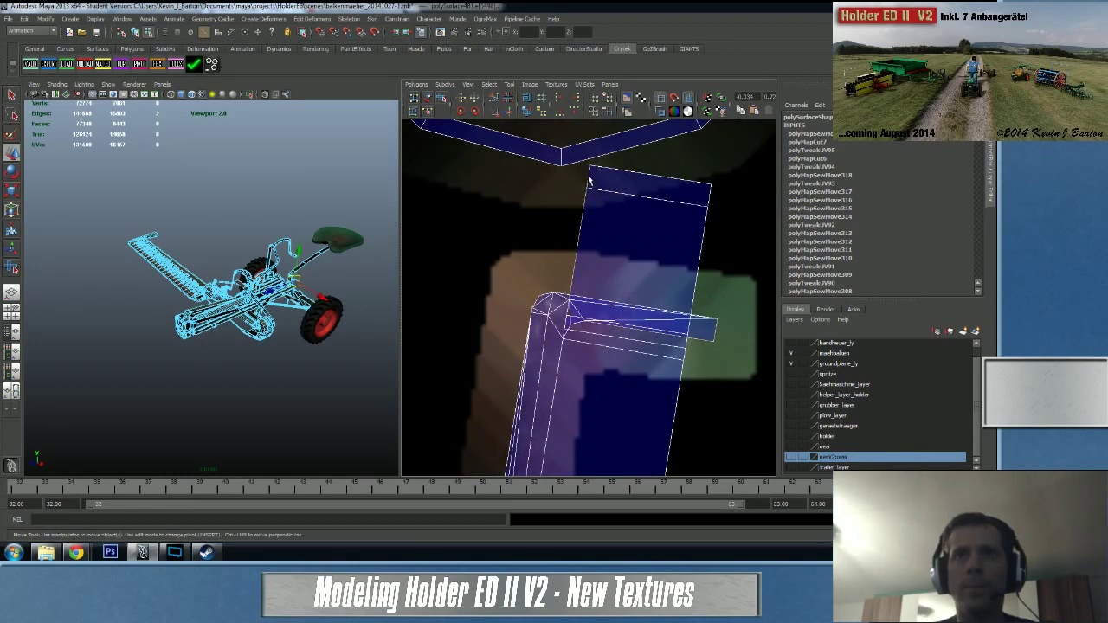
scroll(585, 381, down, 3)
shift+right_drag(585, 382, 586, 359)
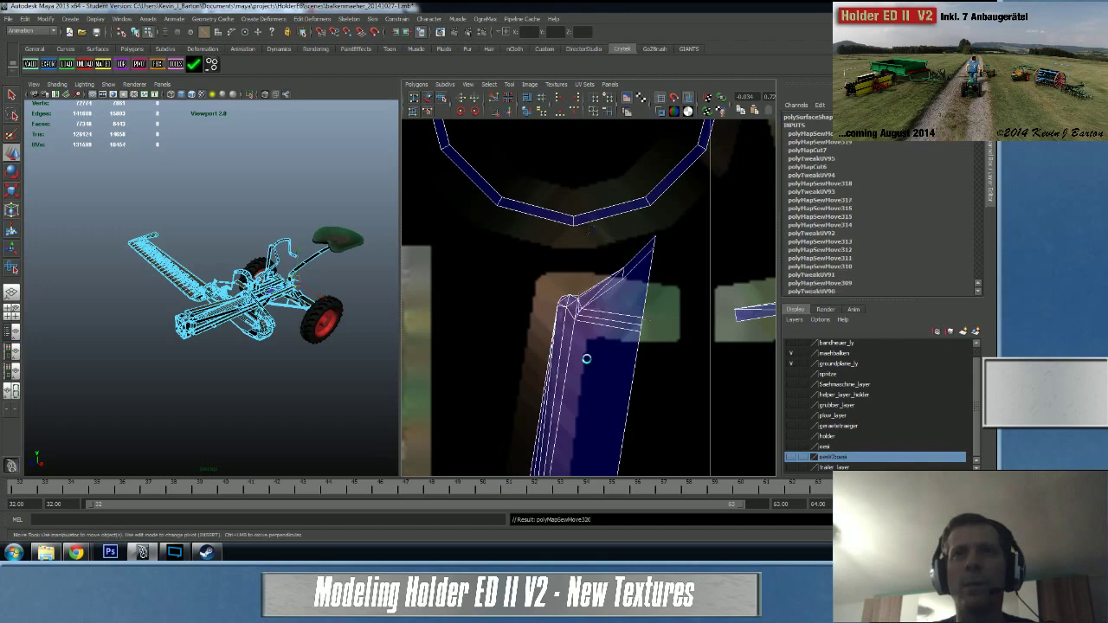
- Move and sew the selected edges at the lower end of the slanted bar shell
alt+middle_drag(585, 388, 616, 165)
alt+middle_drag(614, 352, 638, 163)
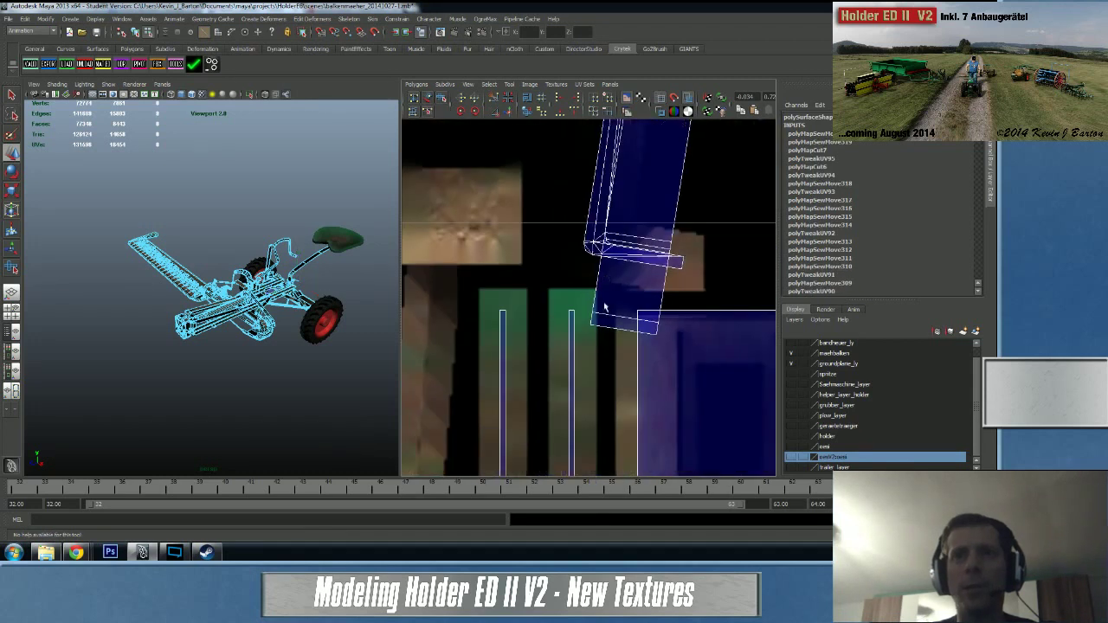
alt+middle_drag(604, 309, 606, 282)
scroll(660, 268, up, 2)
click(603, 241)
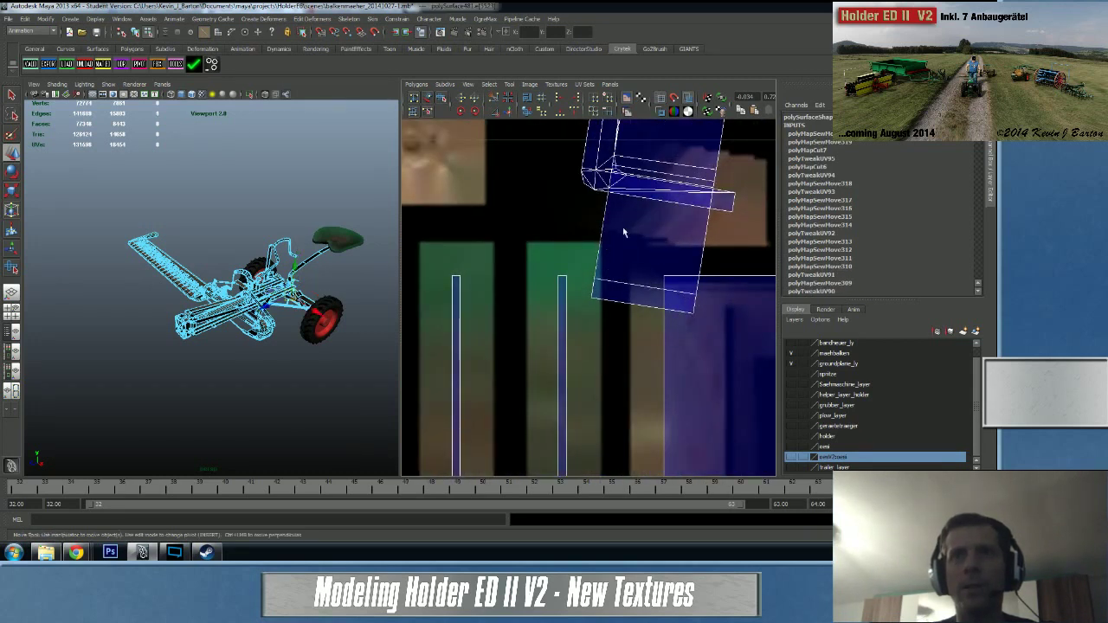
alt+middle_drag(631, 231, 584, 292)
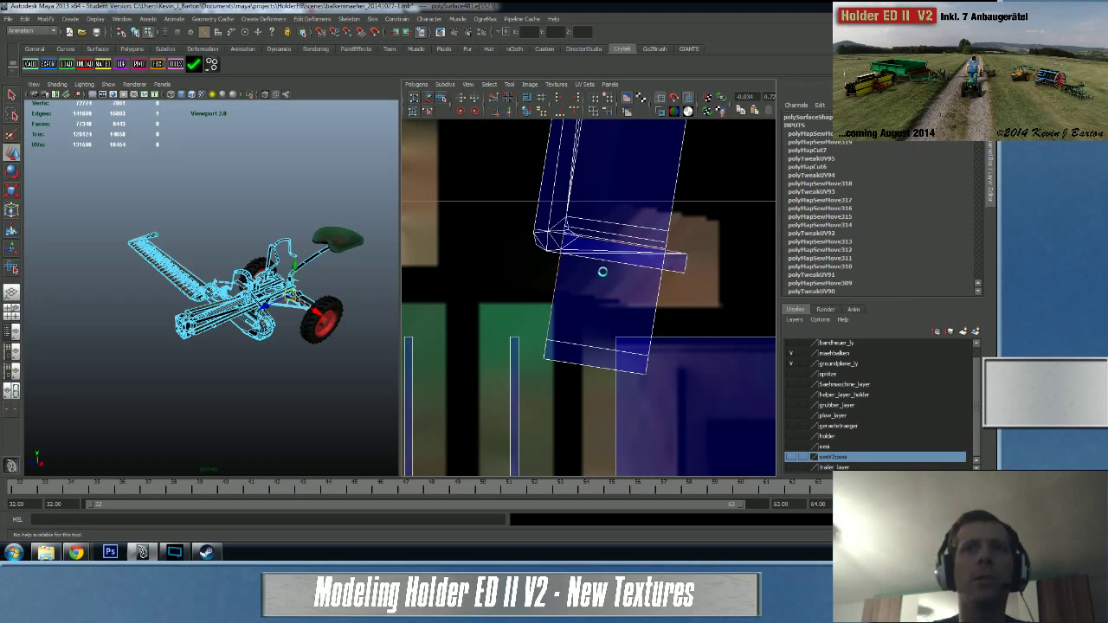
key(ctrl+m)
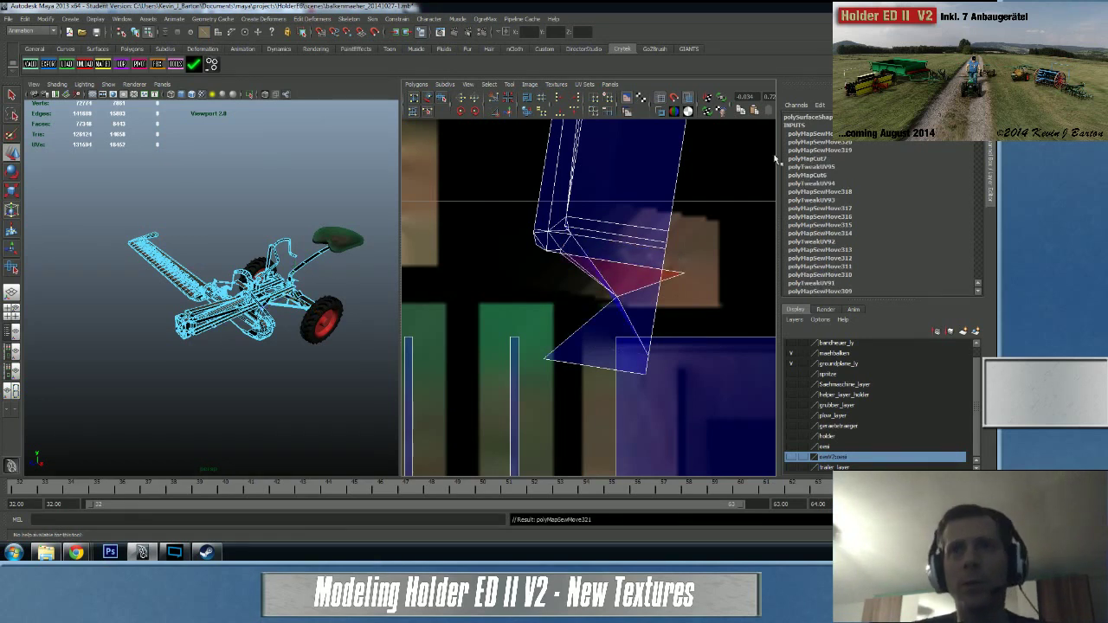
- Move the outlying tip UV of the flipped end face to the lower outer corner of the slanted bar shell
right_drag(656, 278, 688, 275)
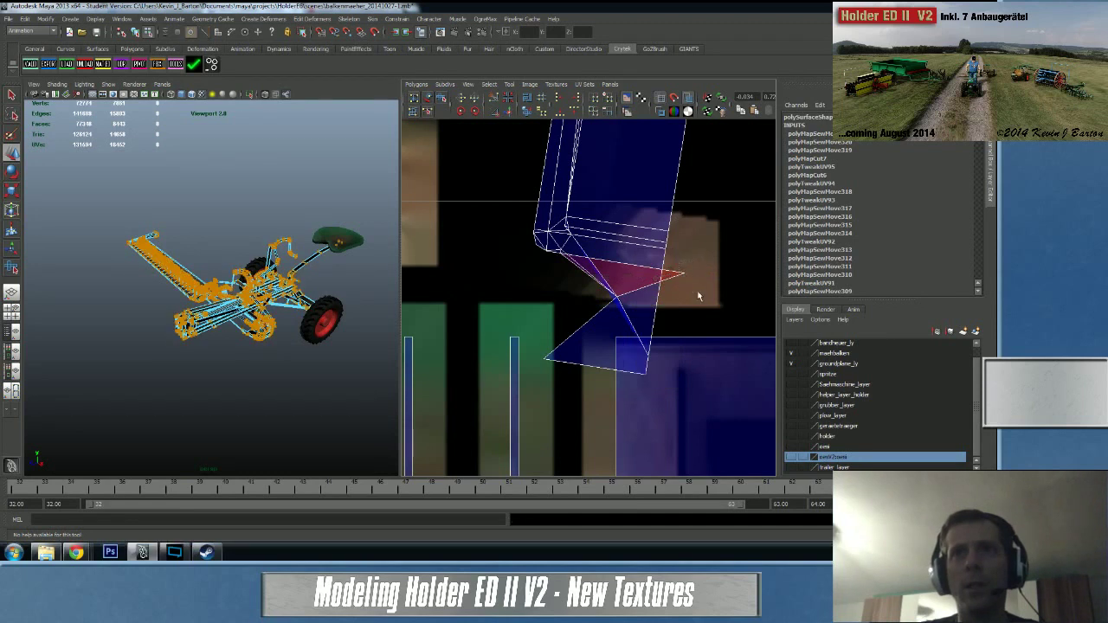
click(684, 274)
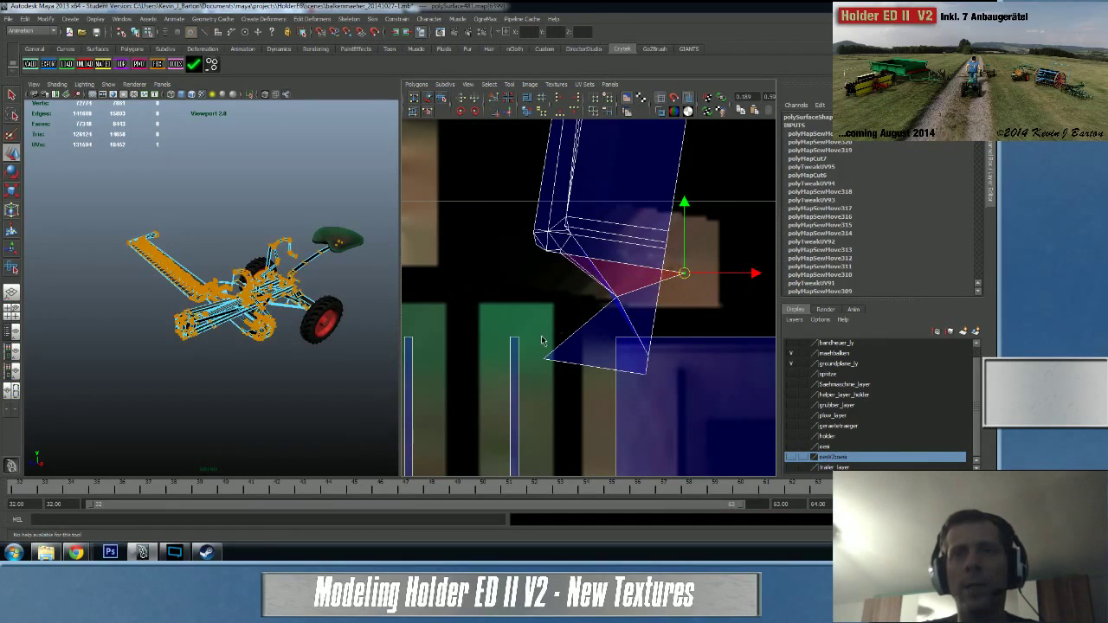
middle_click(537, 359)
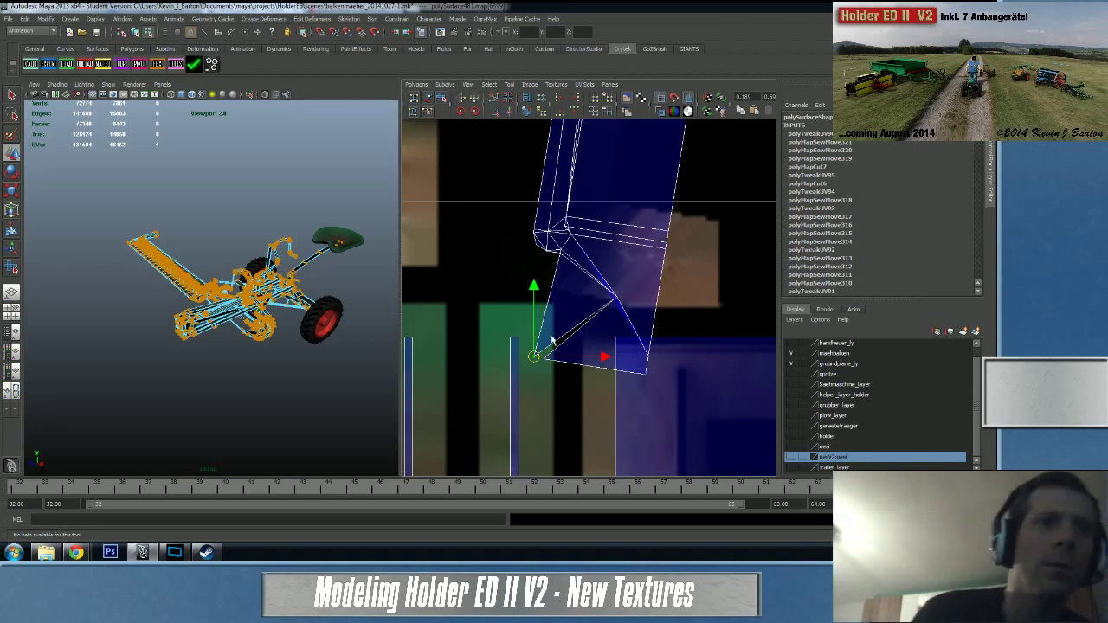
- Switch to the broadcasting program and activate the AFK scene
click(181, 552)
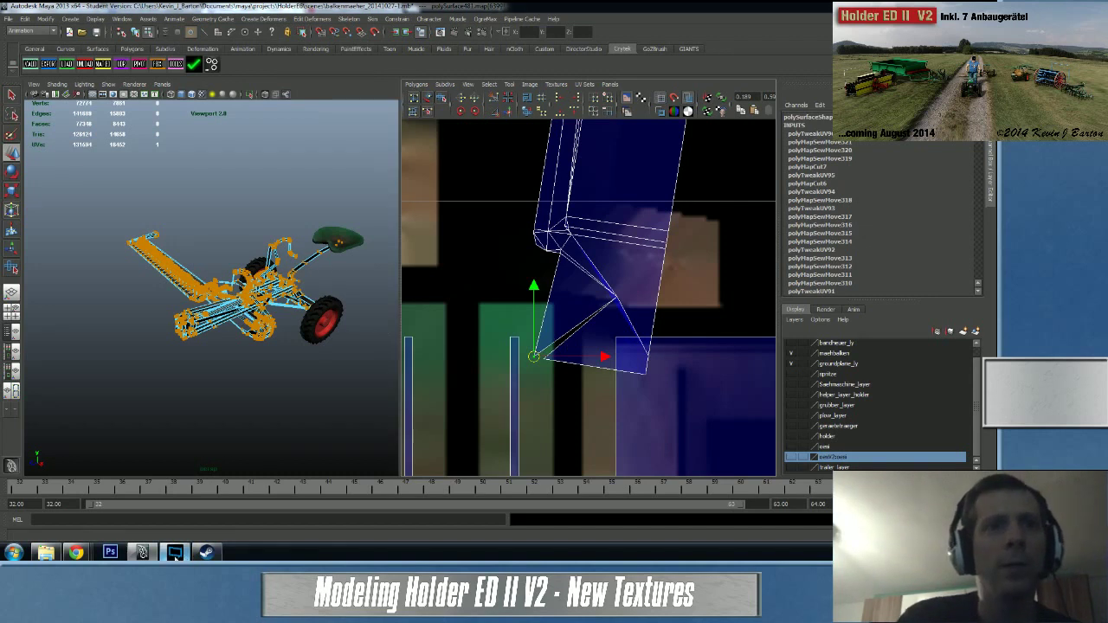
click(691, 468)
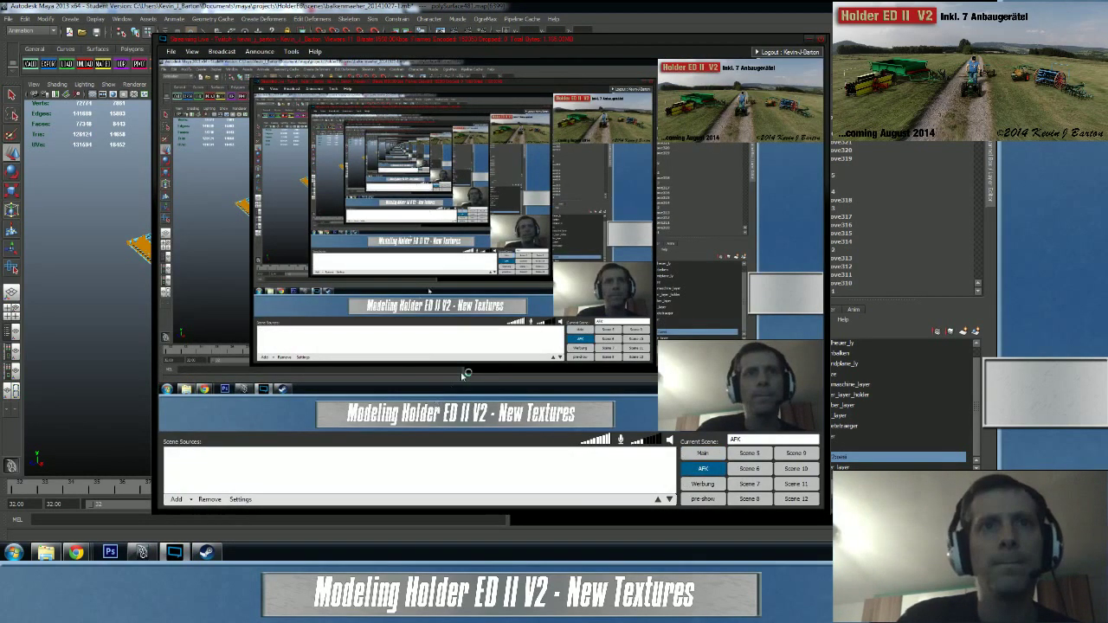
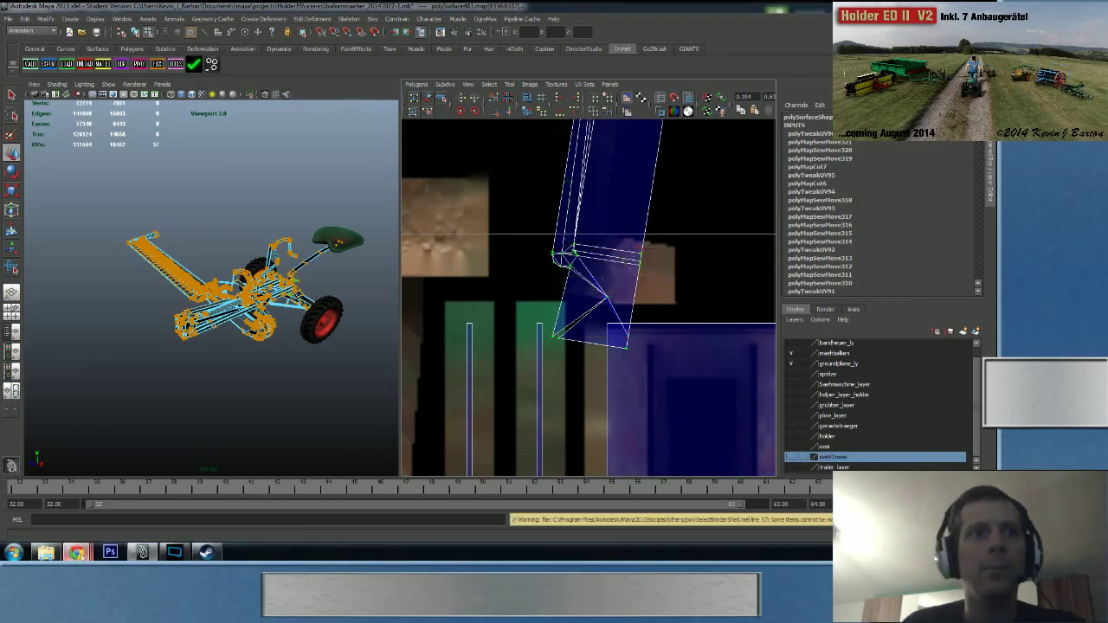
- Switch to Chrome and bring up the Twitch channel page to read the stream chat
click(76, 552)
click(349, 10)
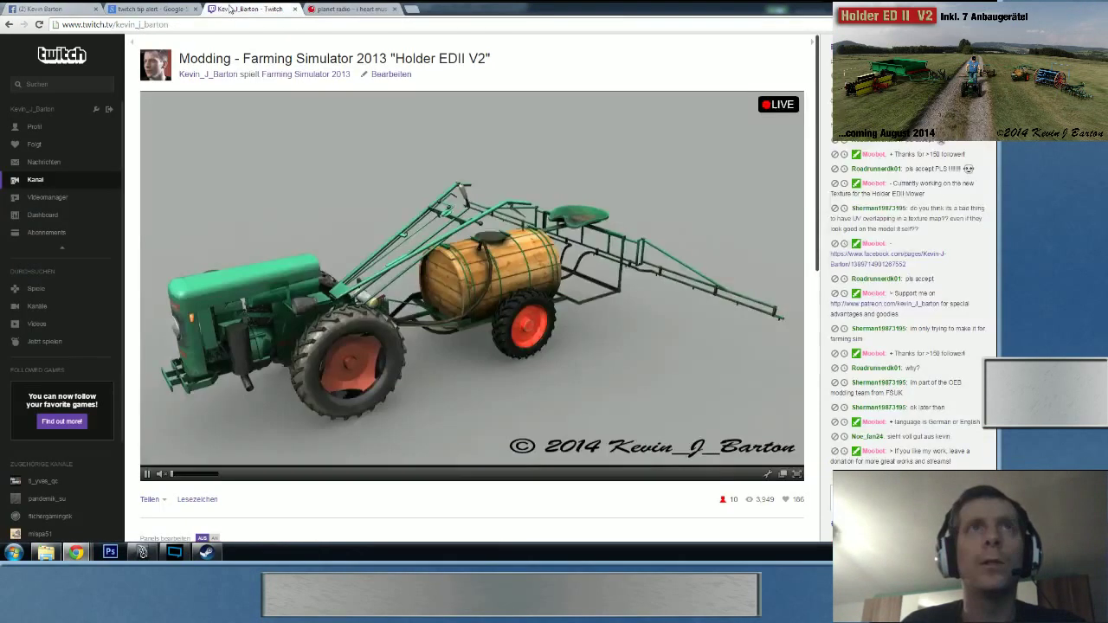
click(249, 8)
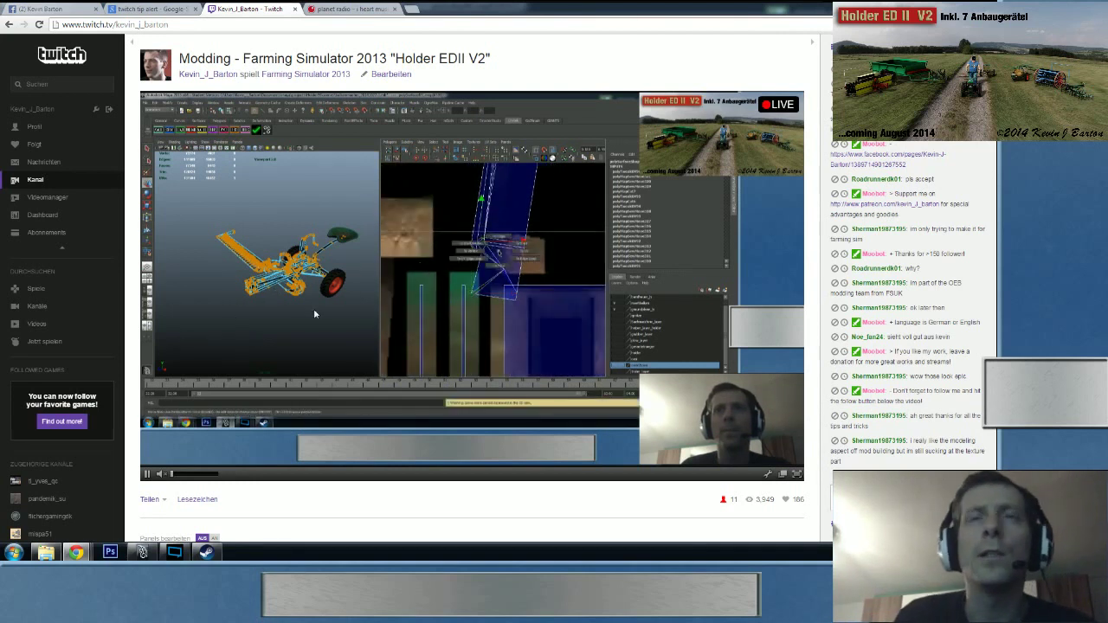
- Switch to the file explorer and open the Simulatortipps > Mods folder in the Bilder library
mouse_move(143, 551)
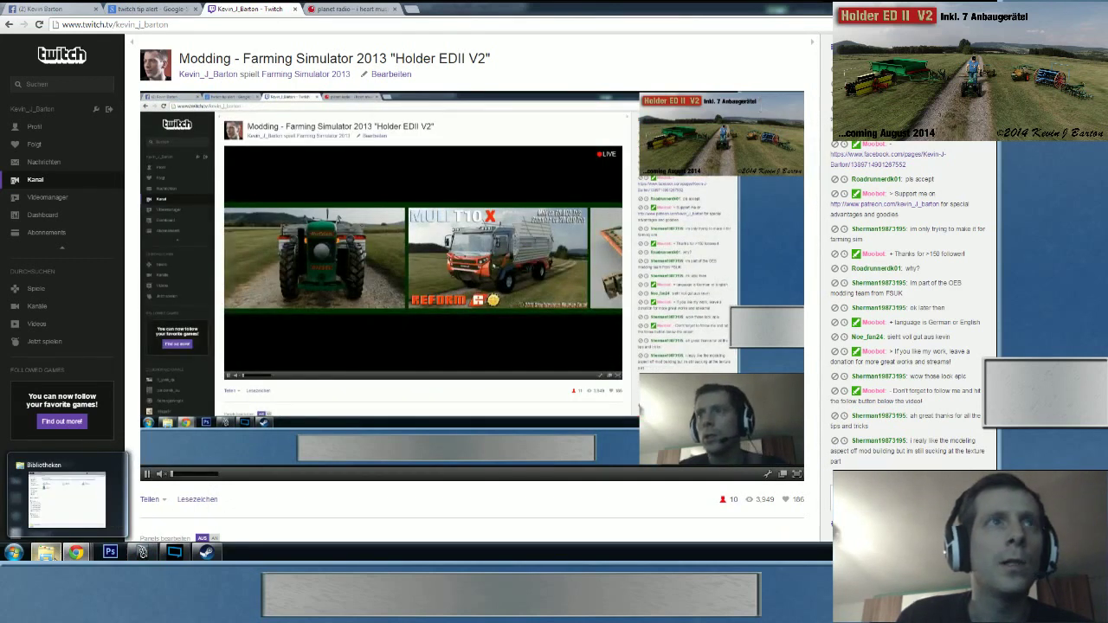
click(74, 516)
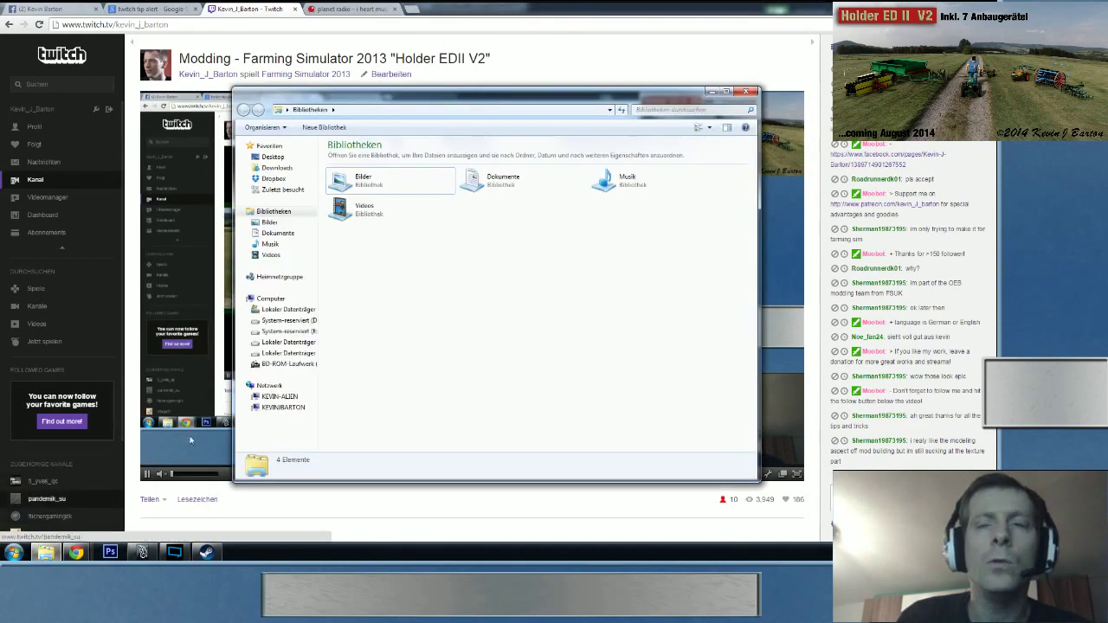
click(271, 224)
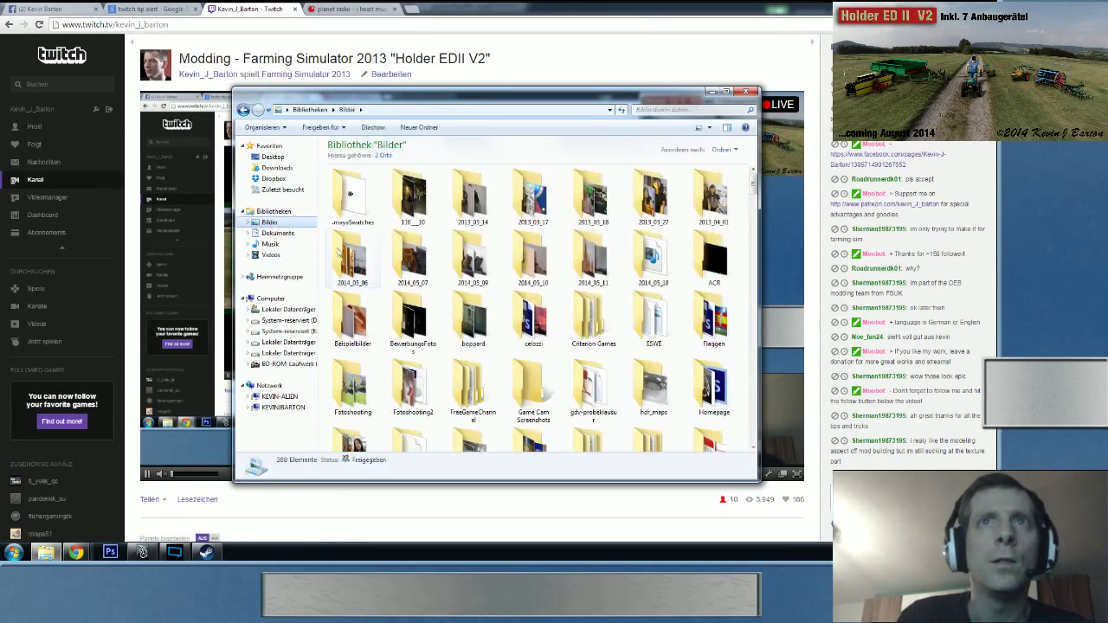
scroll(487, 394, up, 2)
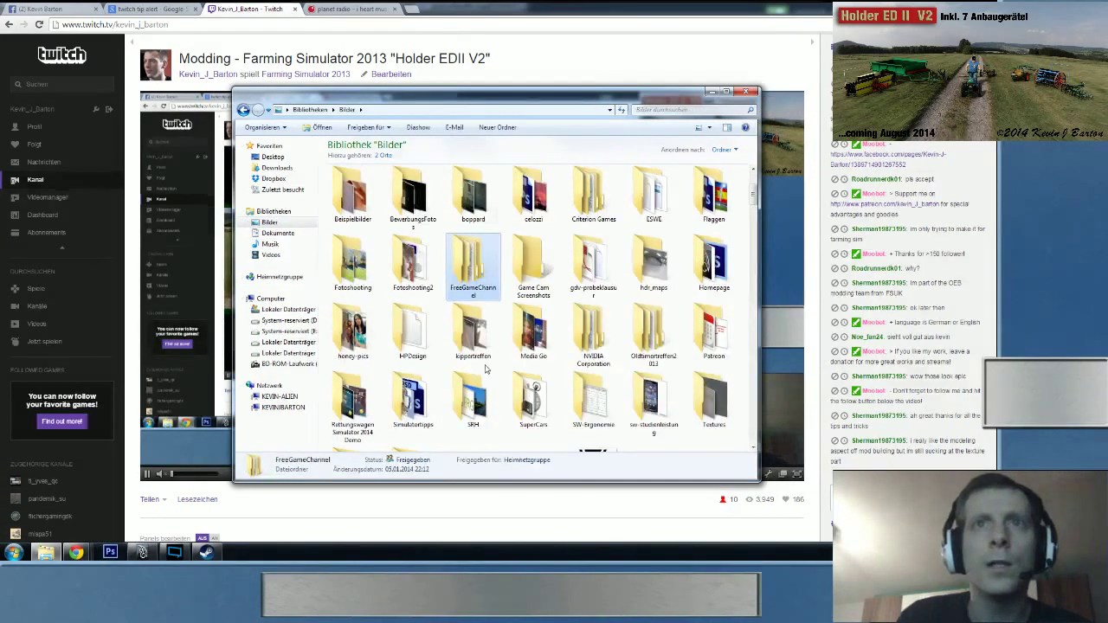
double_click(407, 403)
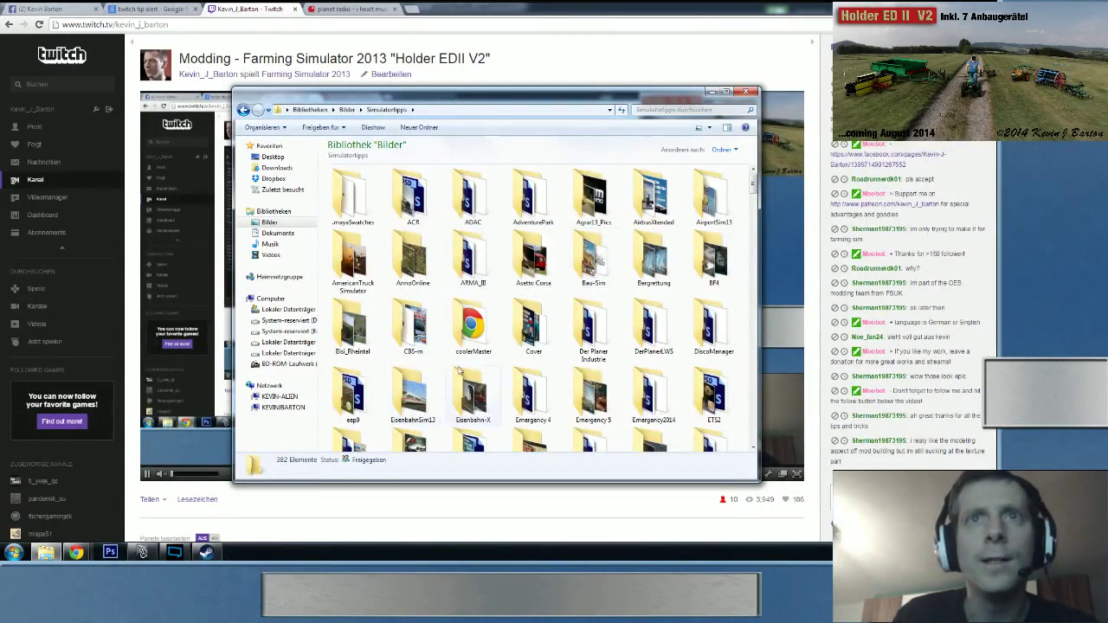
scroll(455, 369, down, 10)
scroll(459, 371, up, 3)
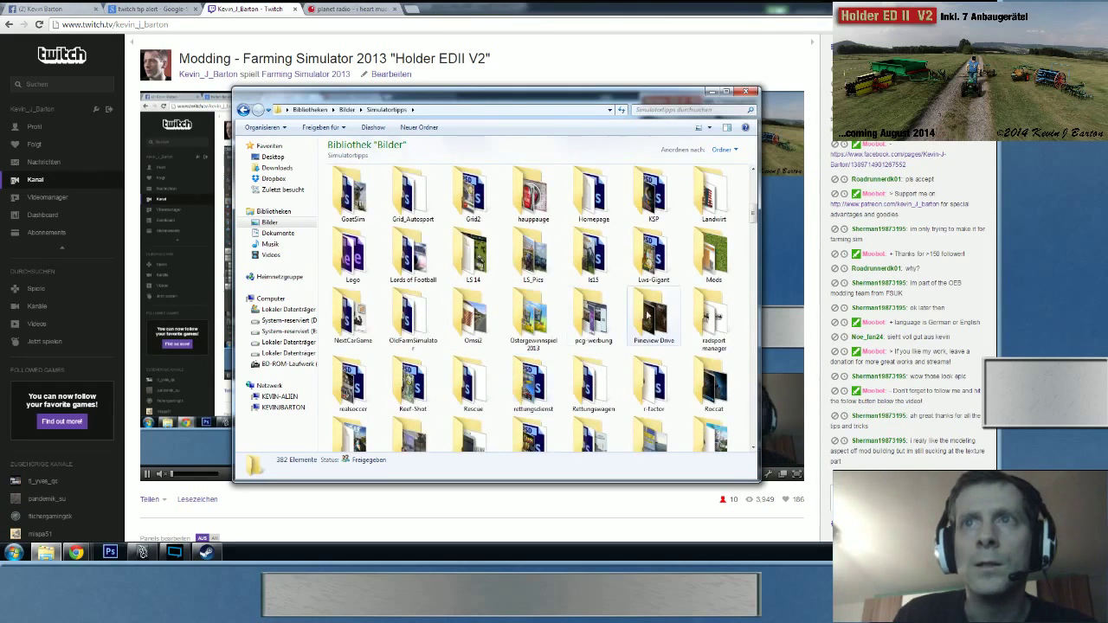
double_click(713, 255)
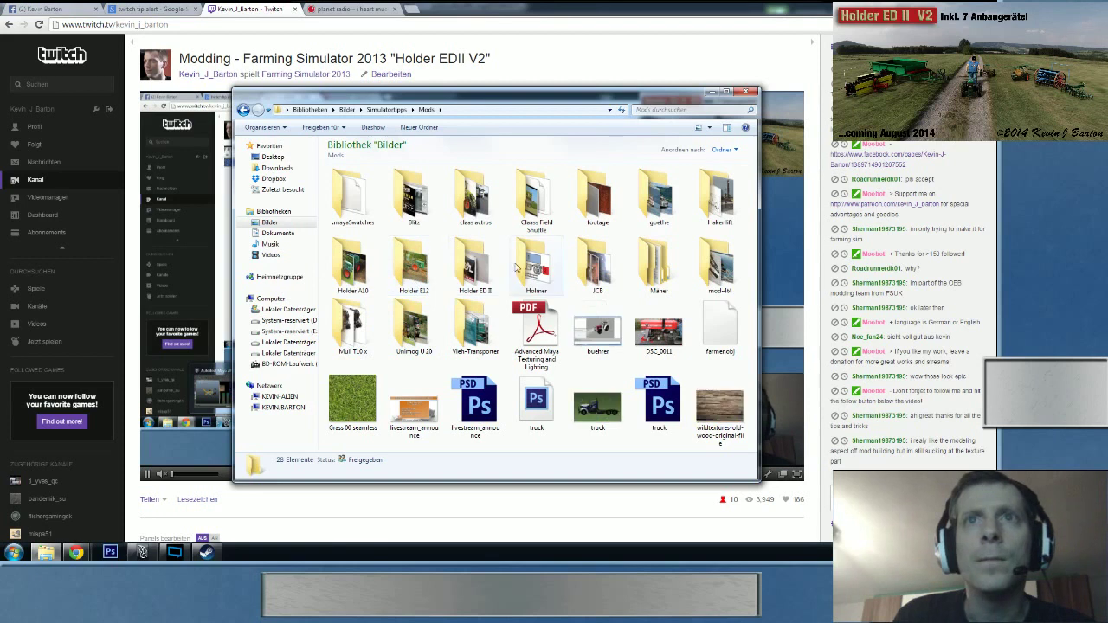
- Open the first image from the Holder ED II > V2-promo folder in the photo viewer
double_click(471, 271)
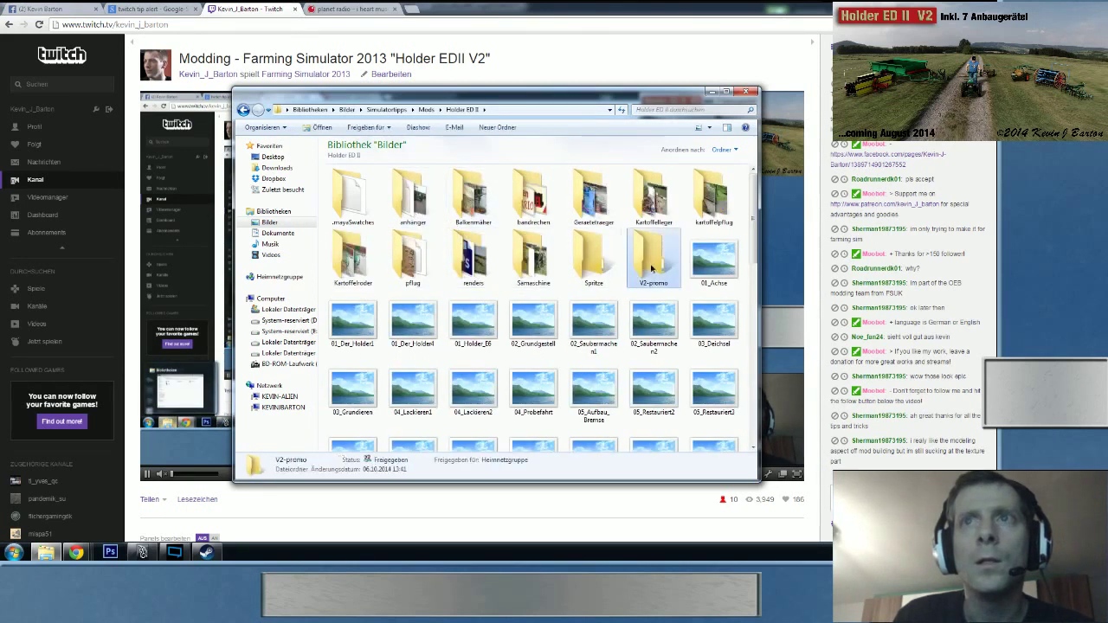
double_click(654, 259)
click(355, 206)
double_click(355, 206)
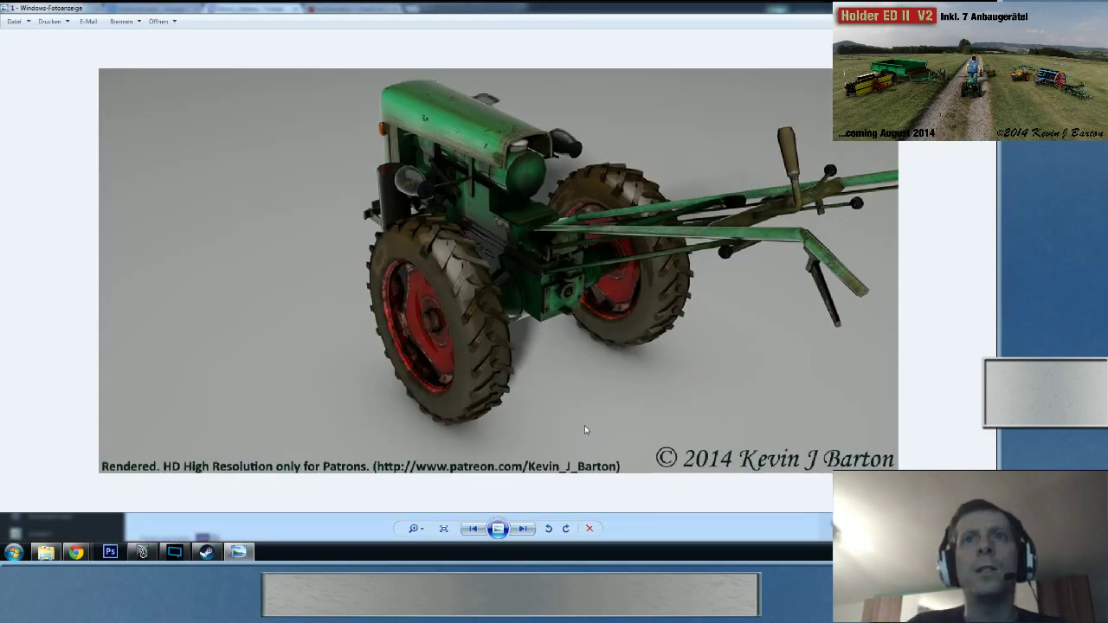
- Examine the rendered Holder tractor promo images one after another, from image 2 through image 9
click(524, 529)
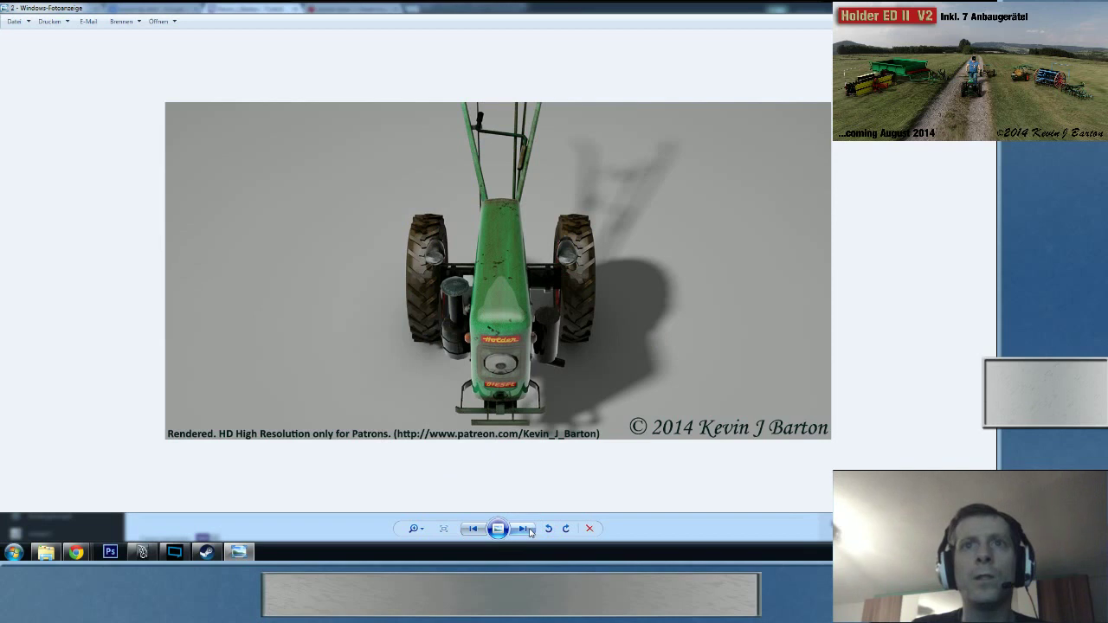
click(528, 529)
click(528, 529)
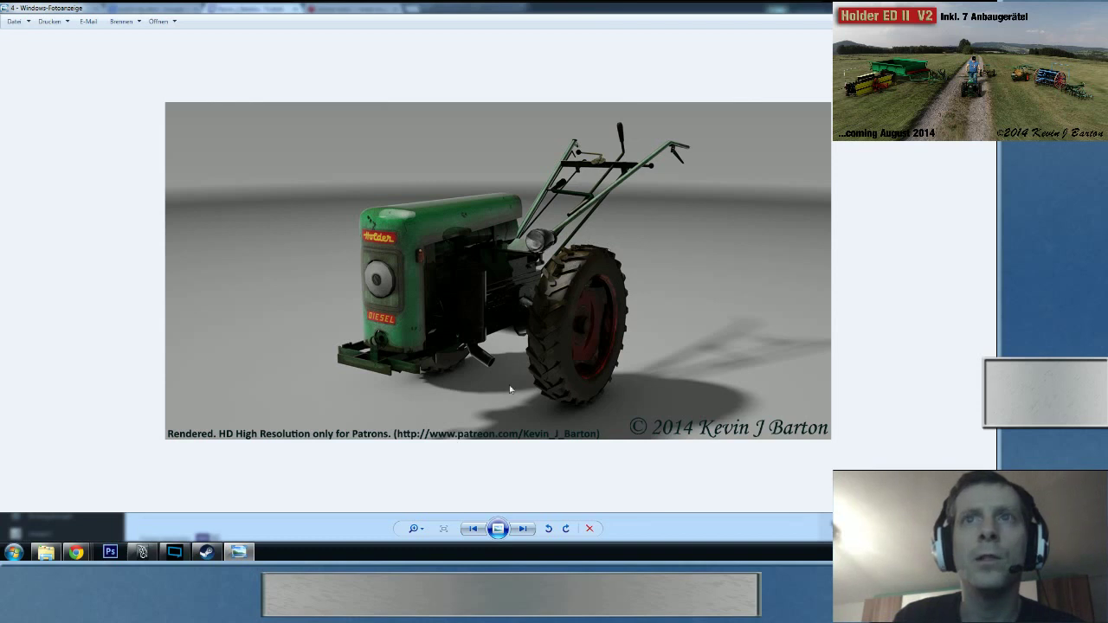
click(523, 530)
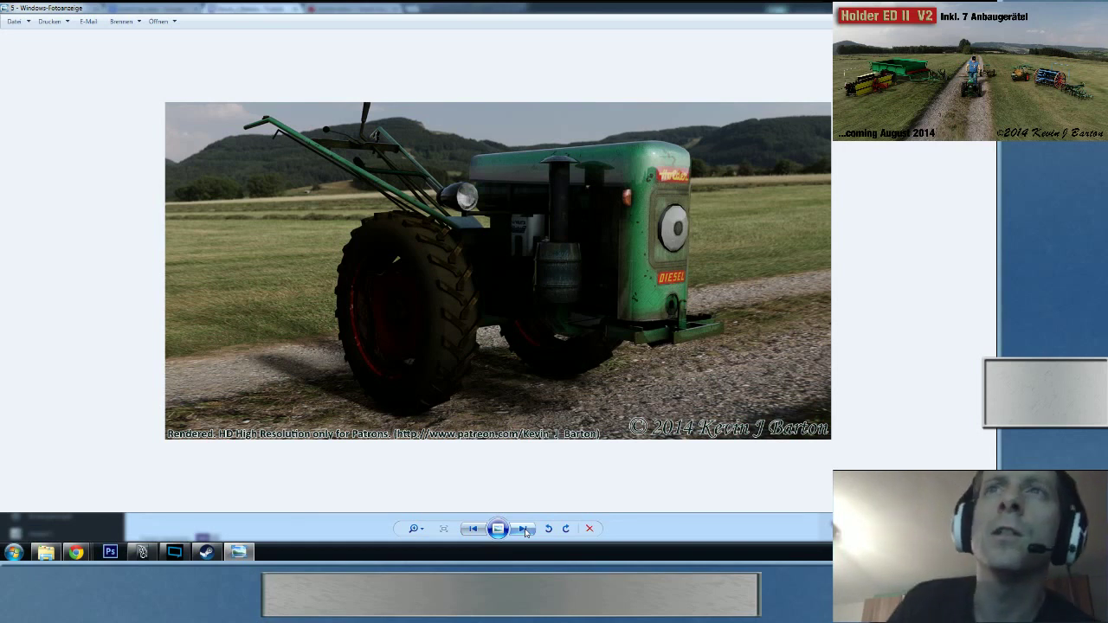
click(524, 529)
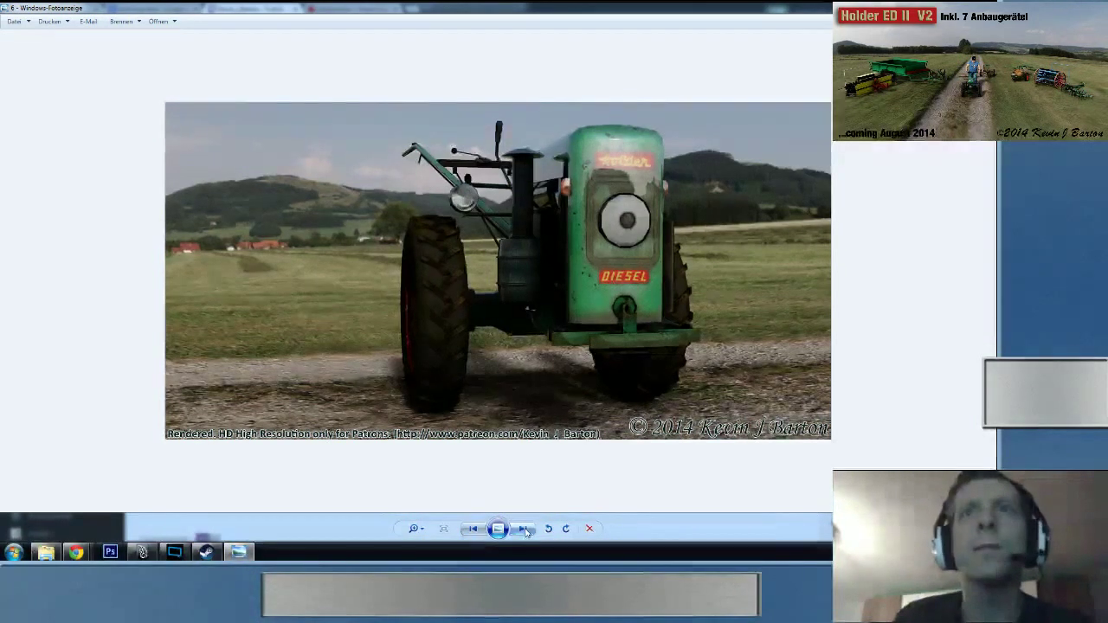
click(524, 529)
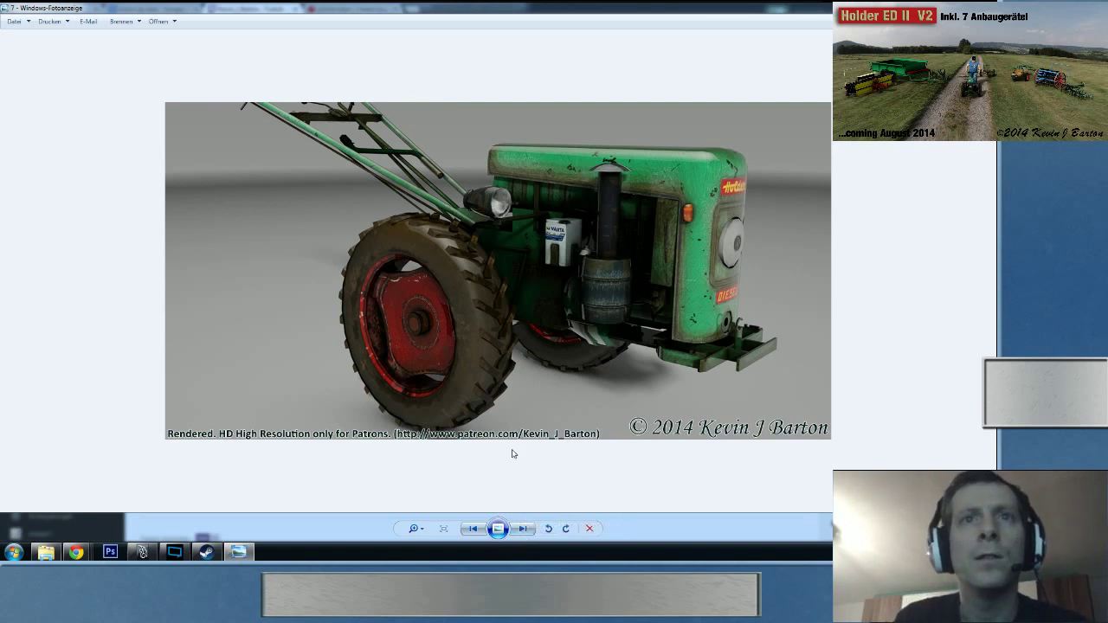
click(522, 529)
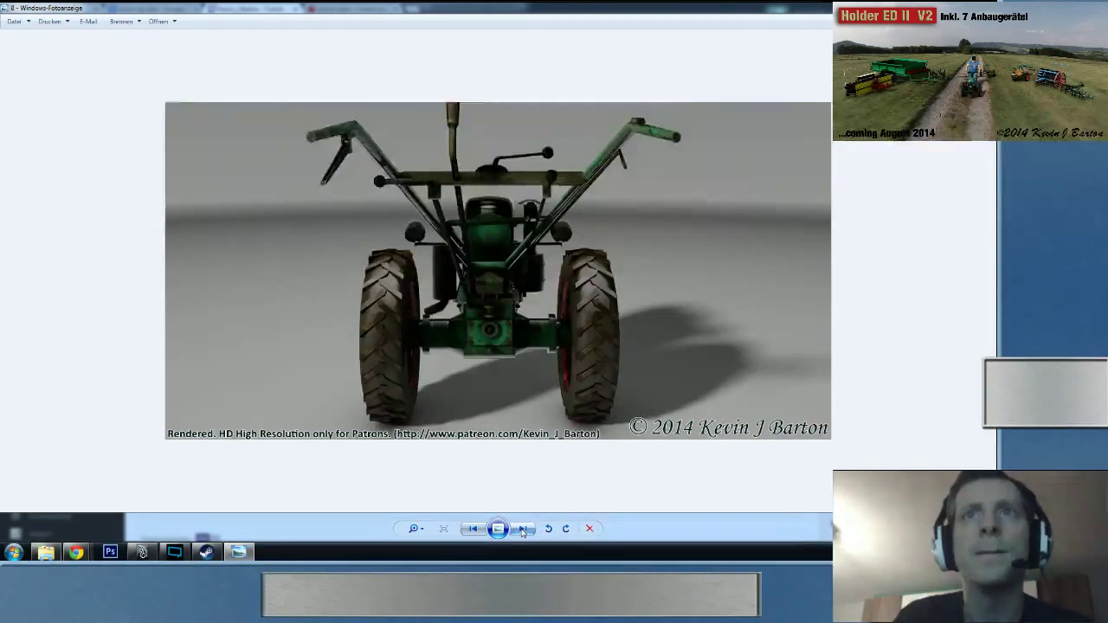
click(522, 529)
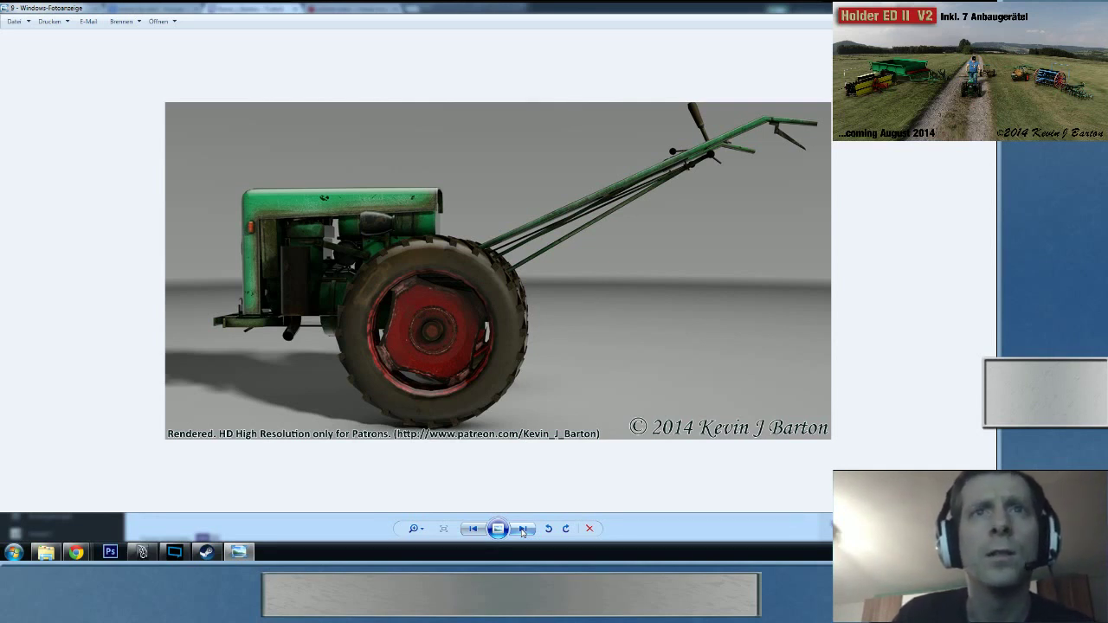
- Examine the unrendered Giants Editor images of the tractor, from ge_front through ge_iso7
click(522, 529)
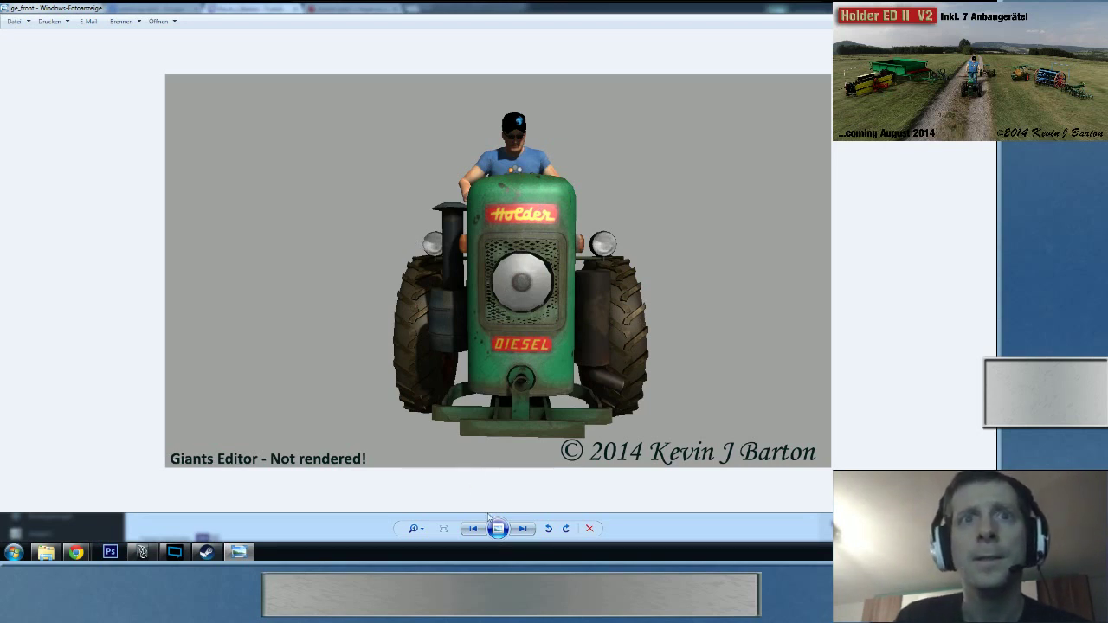
click(524, 529)
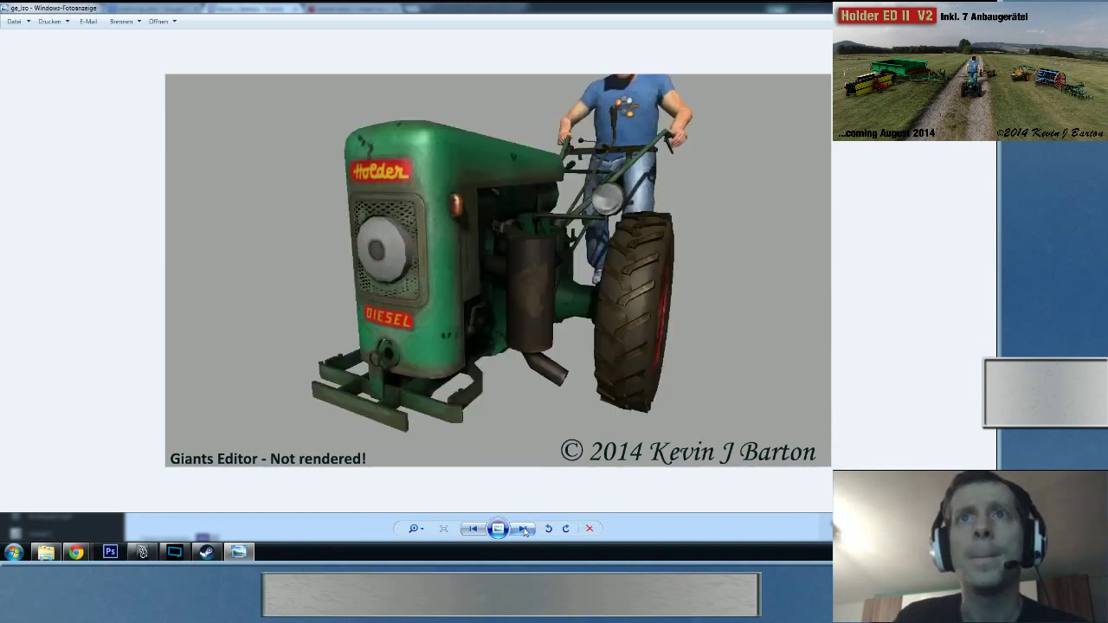
click(524, 529)
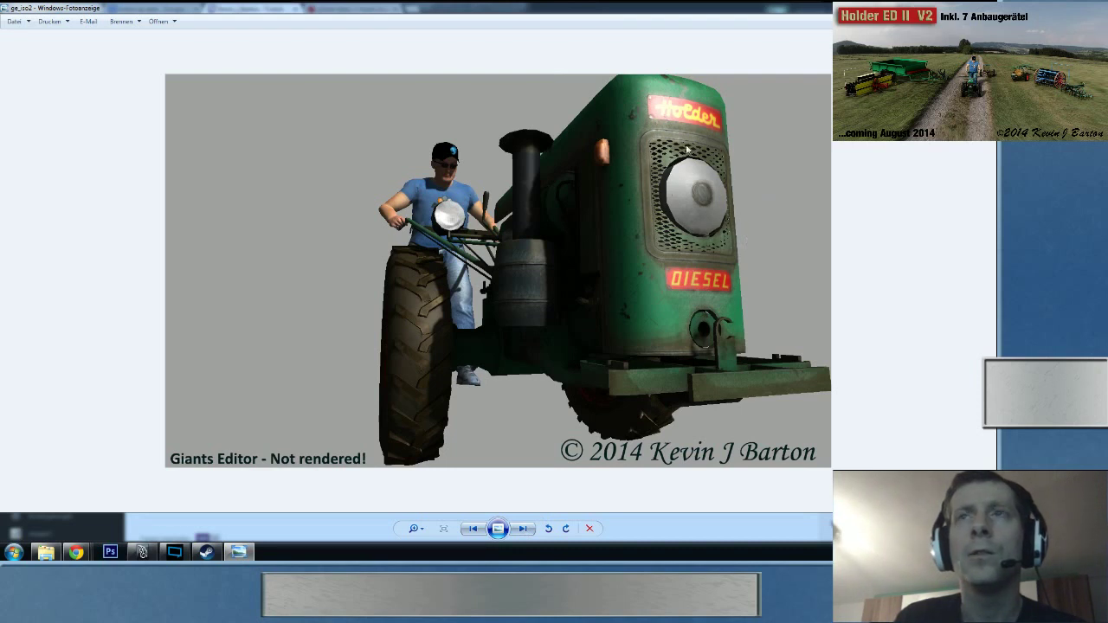
click(525, 530)
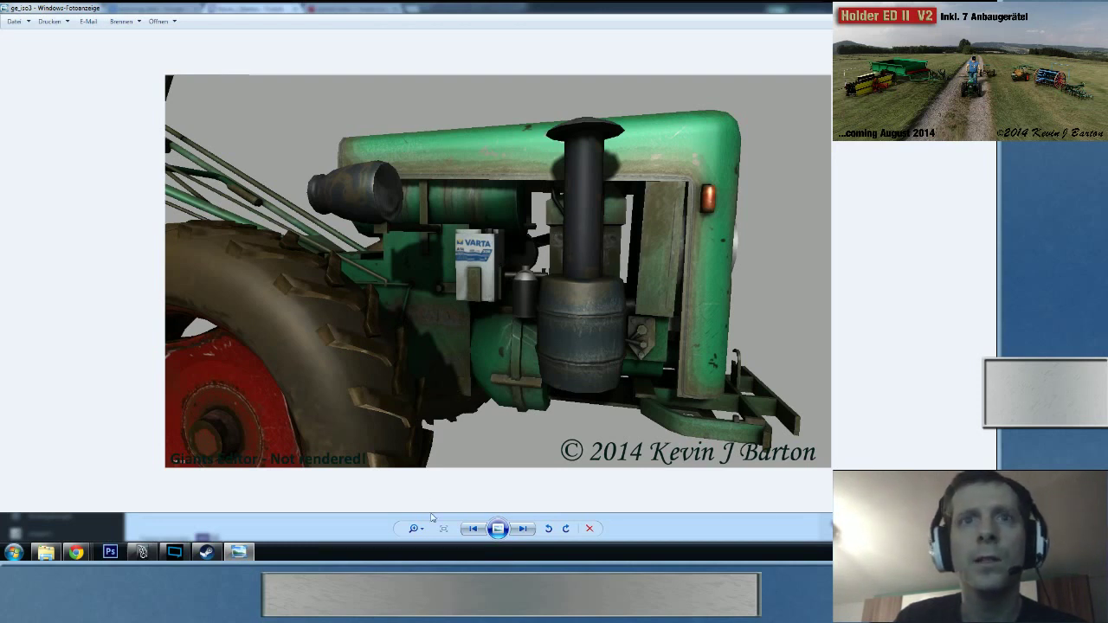
click(523, 530)
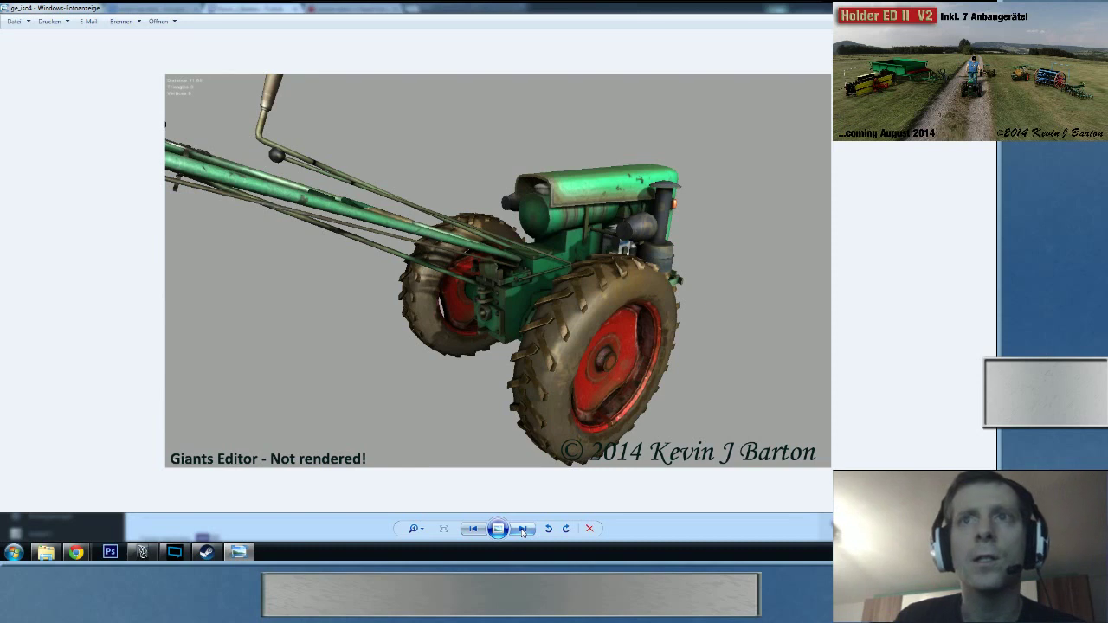
click(523, 529)
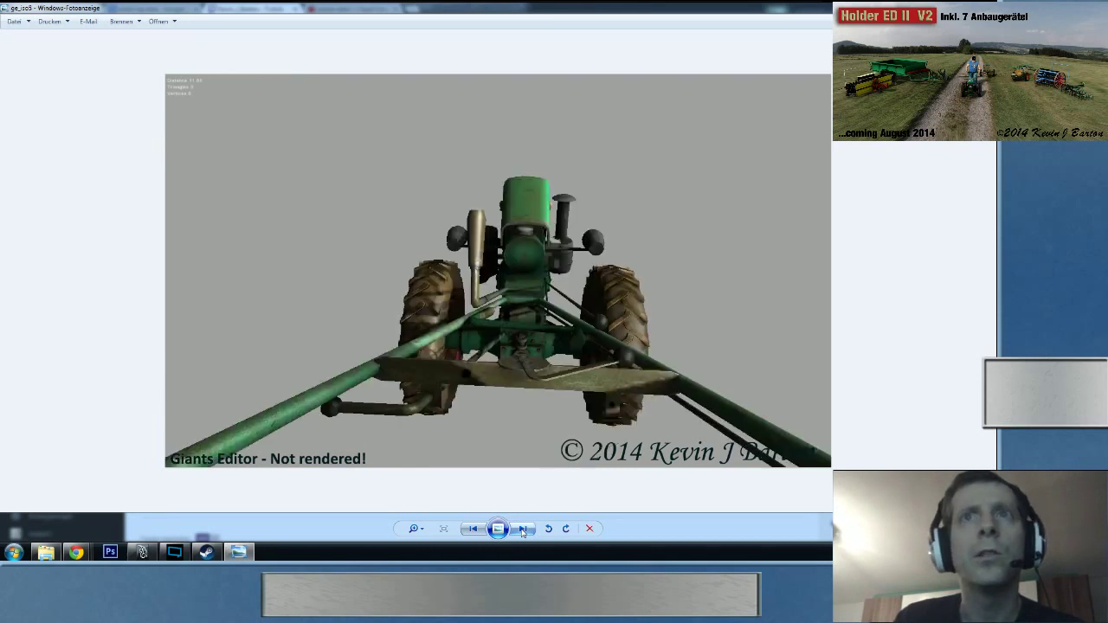
click(523, 530)
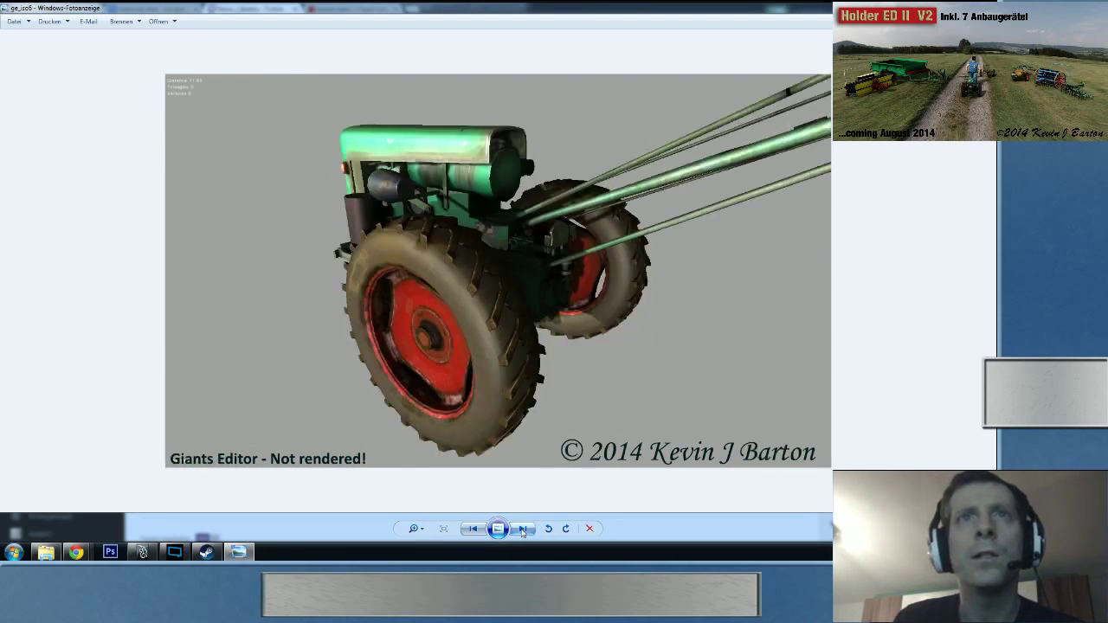
click(523, 529)
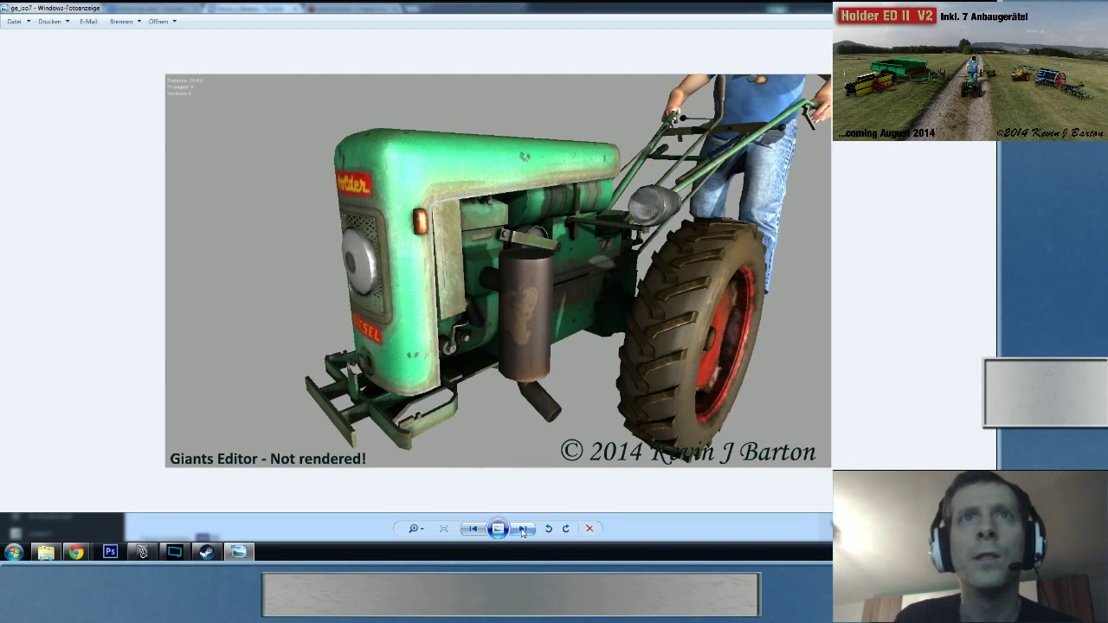
- Examine the unrendered Maya viewport images starting at maya_iso, and continue round to image 1
click(523, 530)
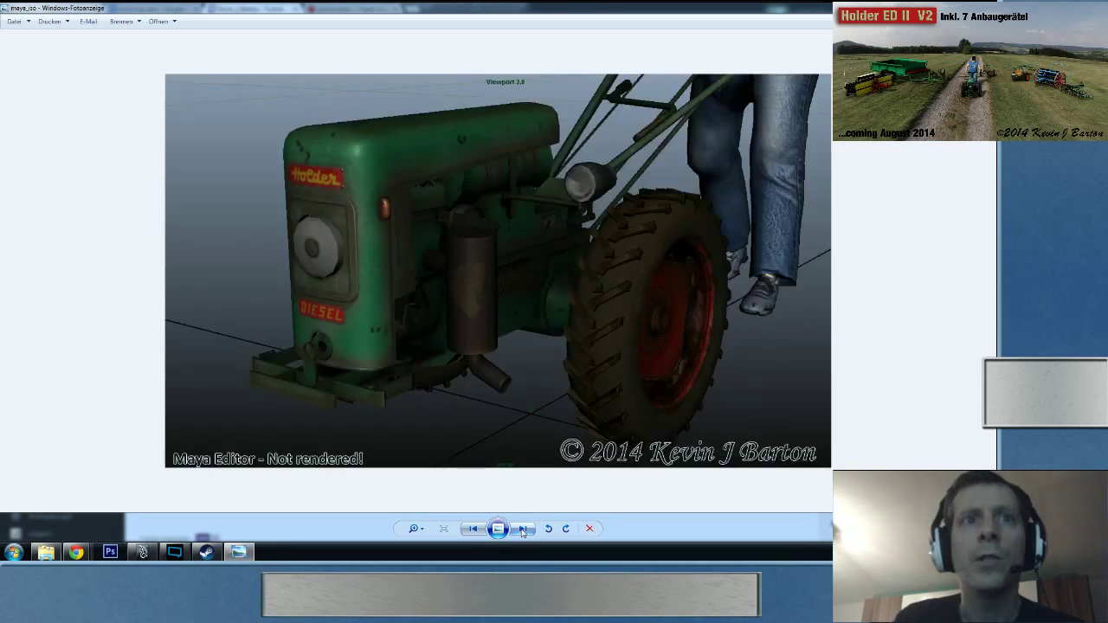
click(524, 529)
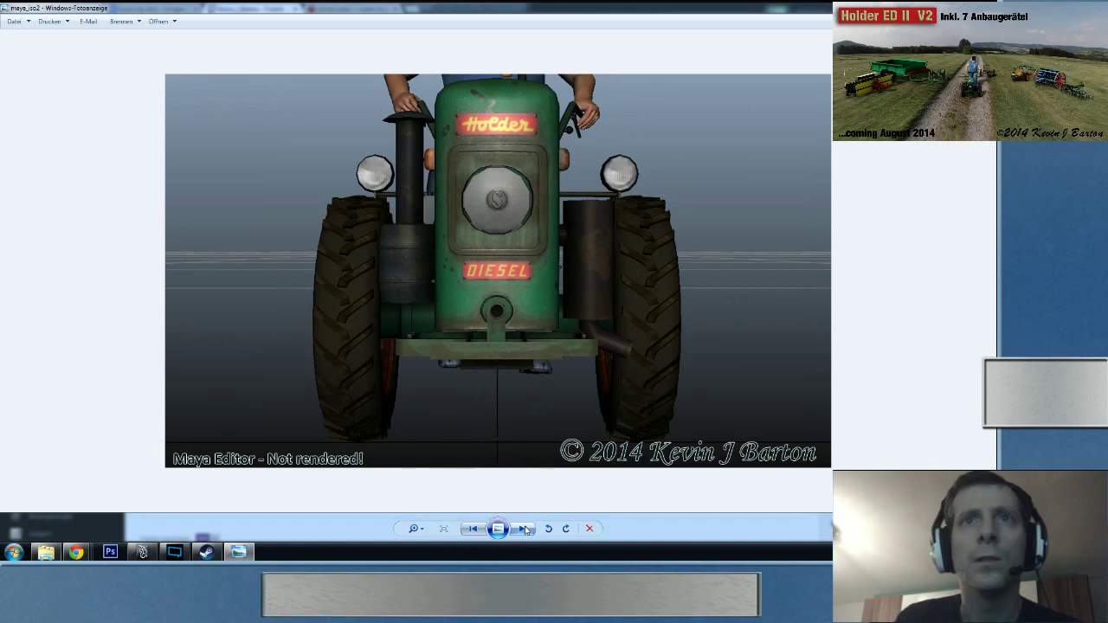
click(524, 529)
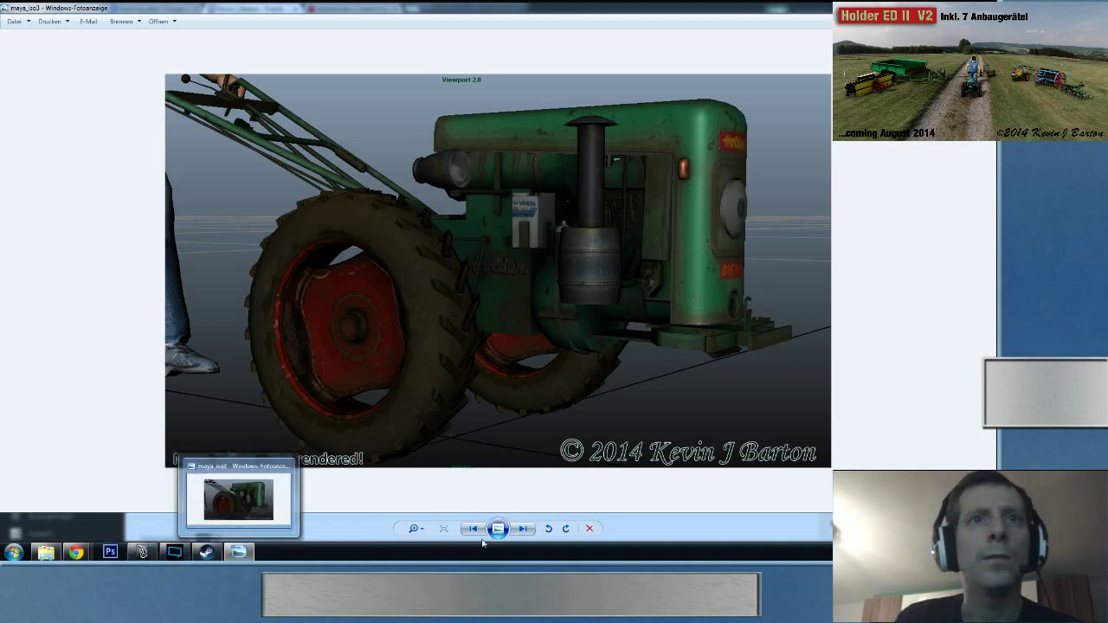
click(524, 529)
click(525, 529)
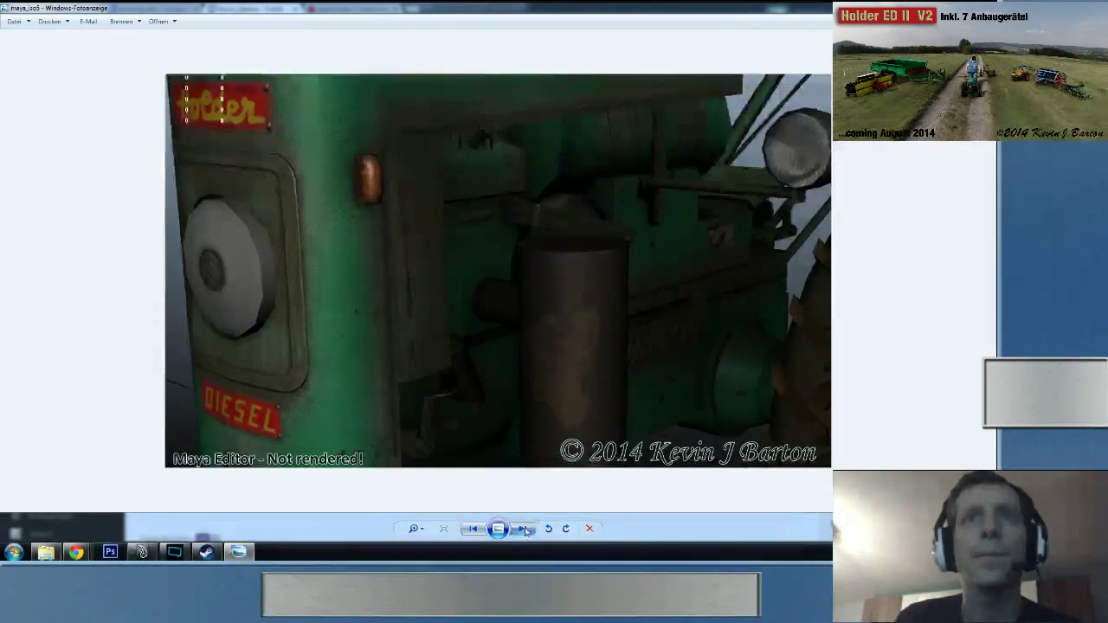
click(525, 529)
click(525, 528)
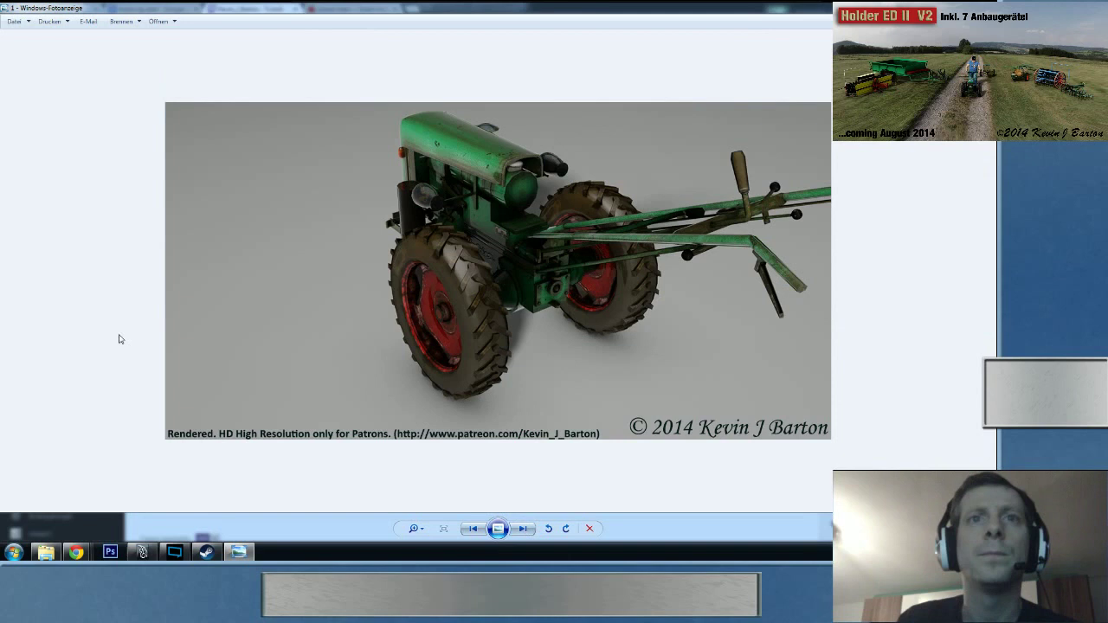
- Check the stream chat on the Twitch channel page in Chrome again and return to Maya's UV layout
click(174, 549)
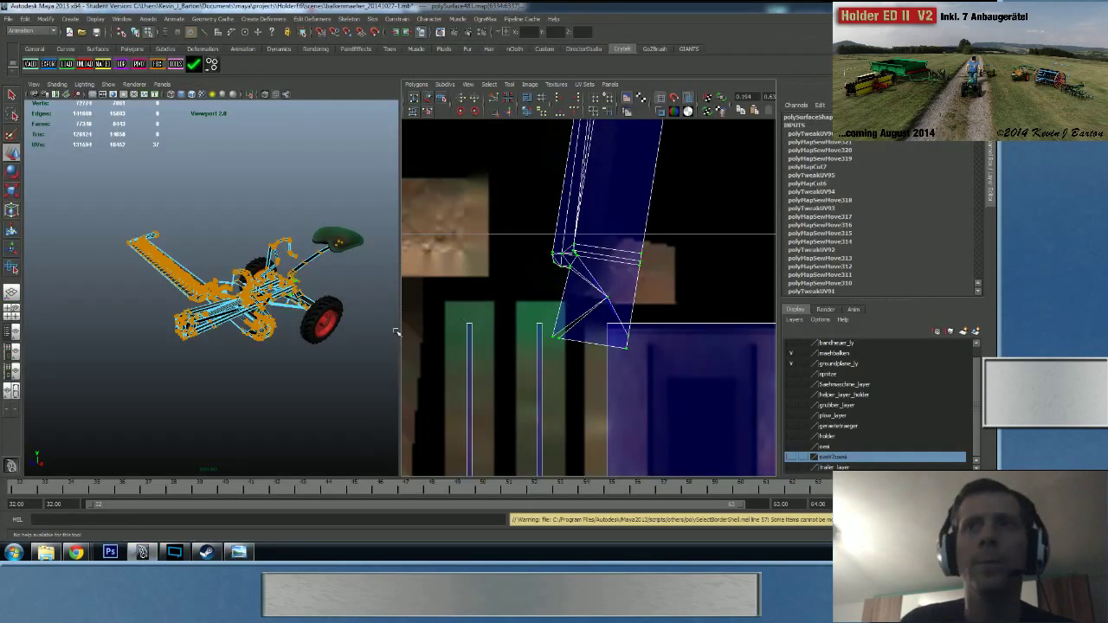
mouse_move(77, 552)
click(65, 498)
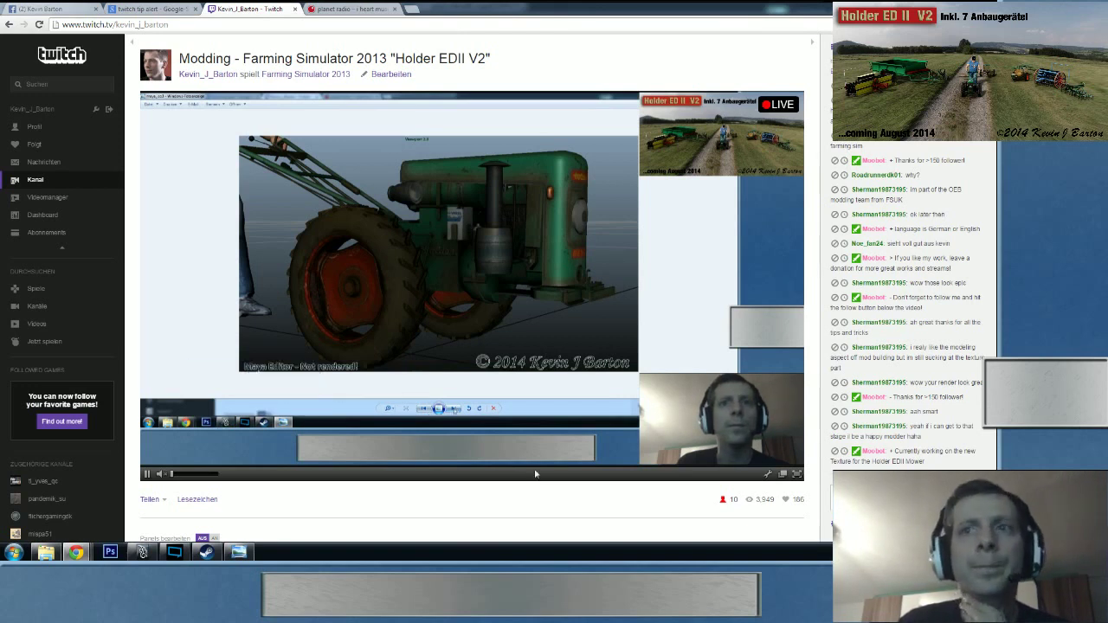
click(144, 553)
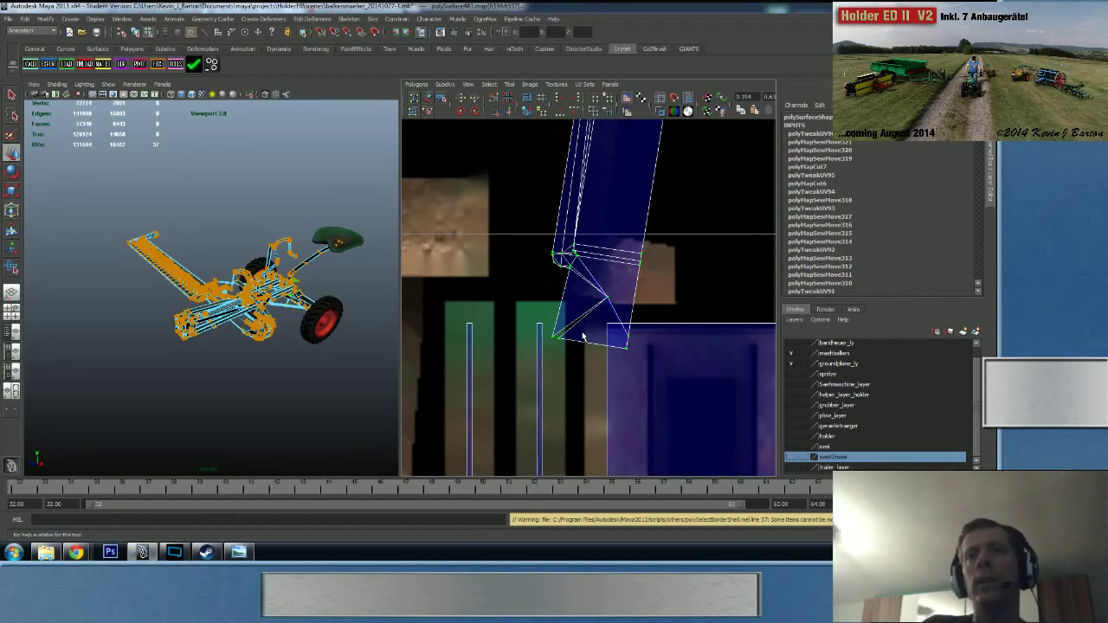
- Examine the mower's UV layout around the selected slanted shell and its neighbouring shells over the old texture
alt+right_drag(582, 342, 398, 340)
alt+right_drag(533, 337, 421, 328)
alt+middle_drag(553, 305, 465, 277)
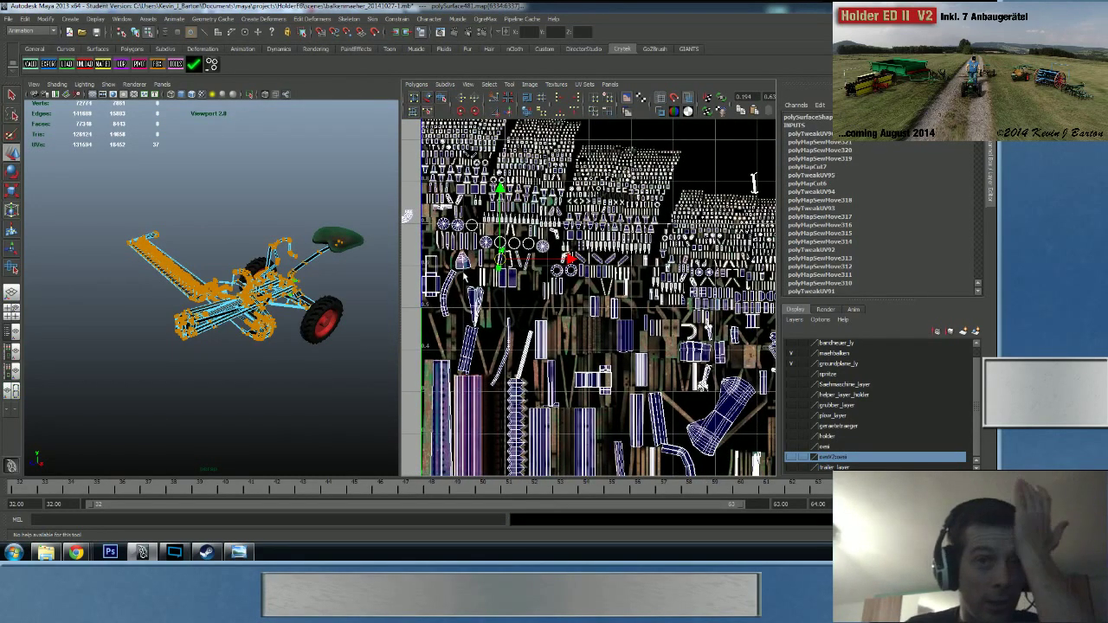
alt+middle_drag(572, 255, 604, 301)
alt+right_drag(661, 341, 636, 360)
alt+middle_drag(518, 333, 645, 349)
alt+right_drag(644, 349, 852, 379)
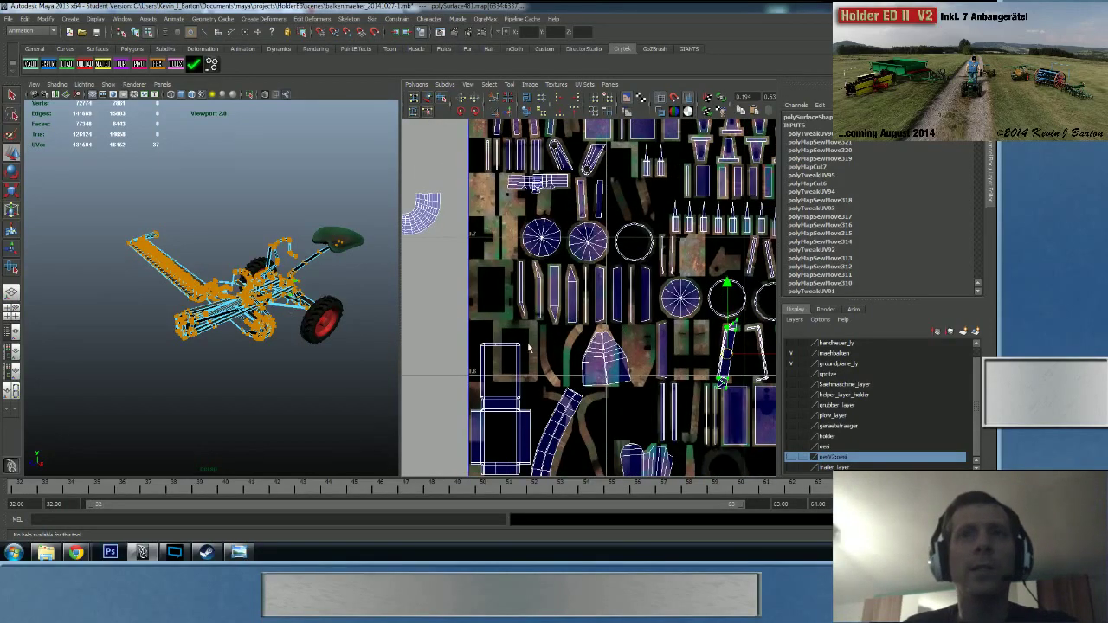
alt+middle_drag(670, 247, 516, 427)
alt+right_drag(728, 411, 649, 405)
alt+middle_drag(649, 405, 585, 256)
scroll(597, 334, up, 5)
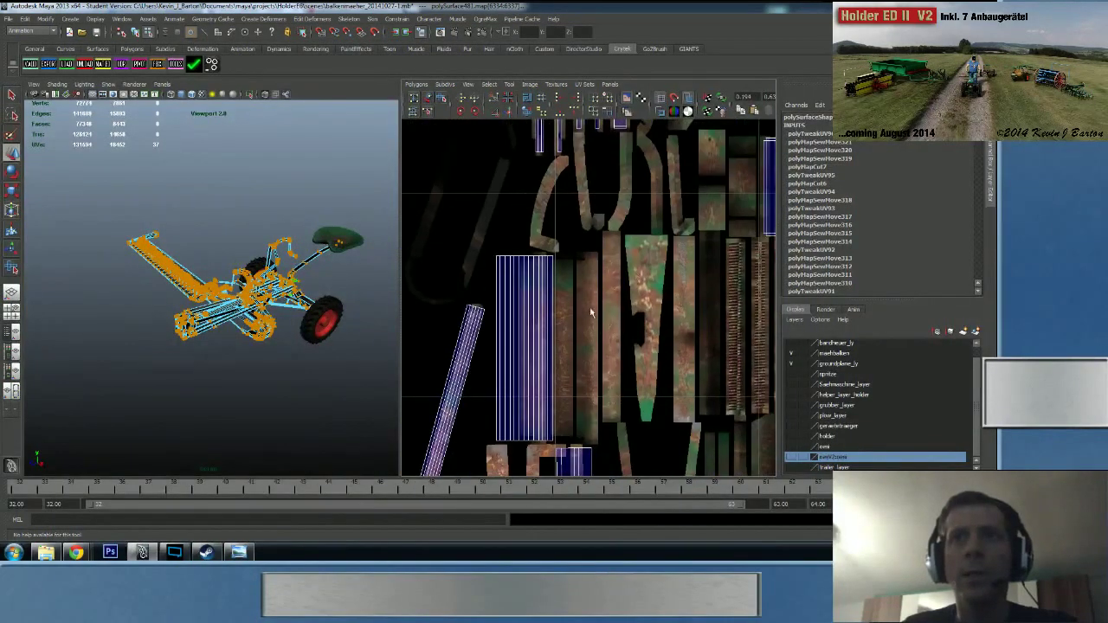
scroll(534, 264, down, 6)
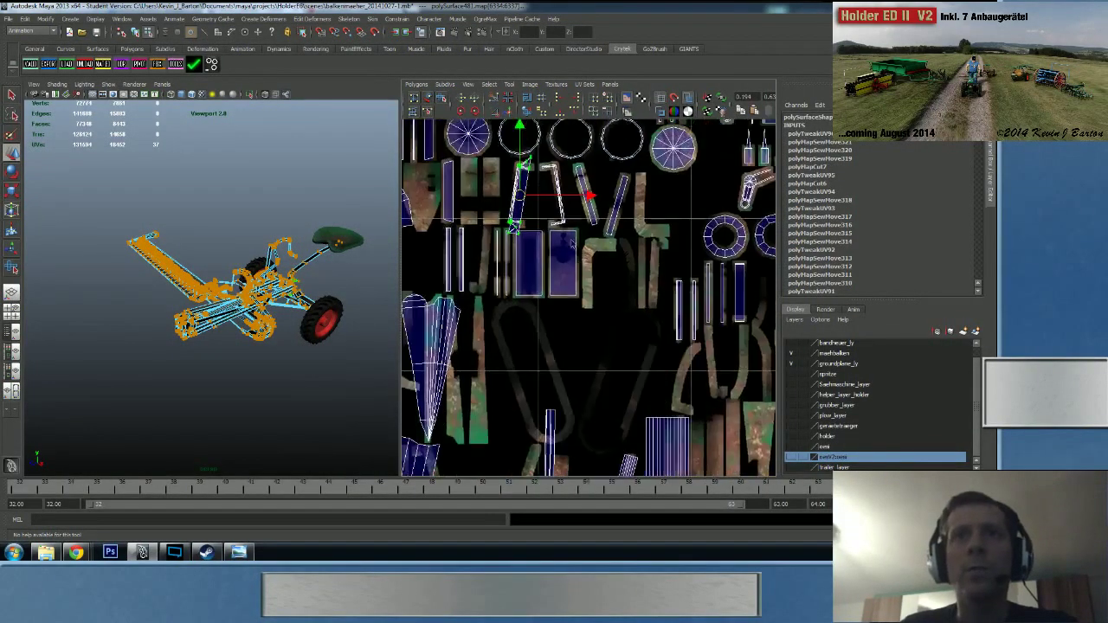
alt+middle_drag(568, 302, 561, 346)
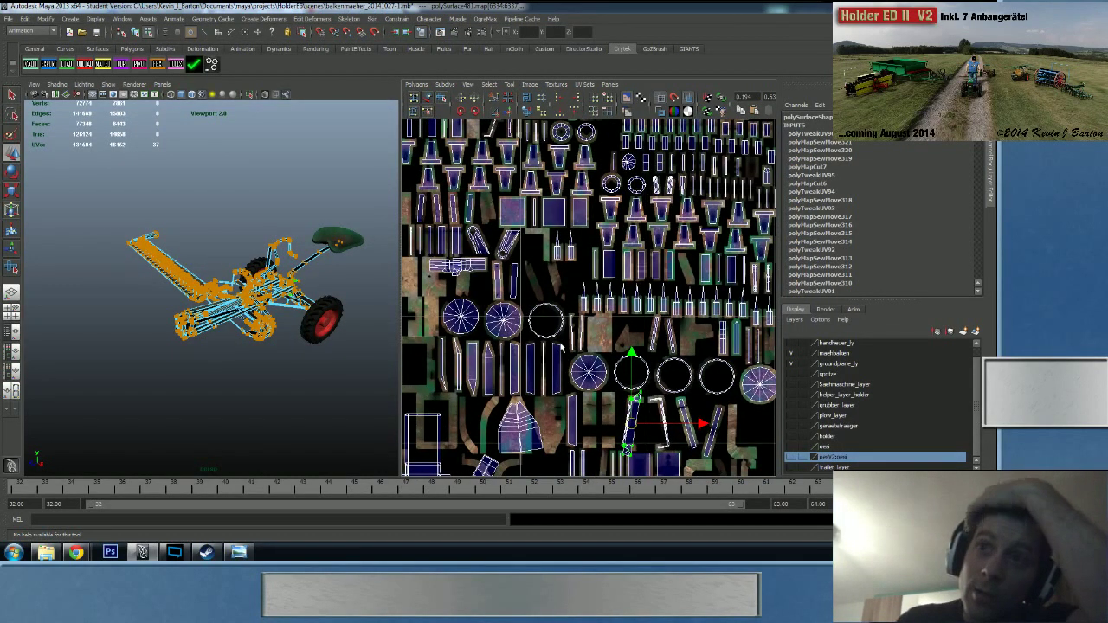
alt+middle_drag(573, 311, 570, 305)
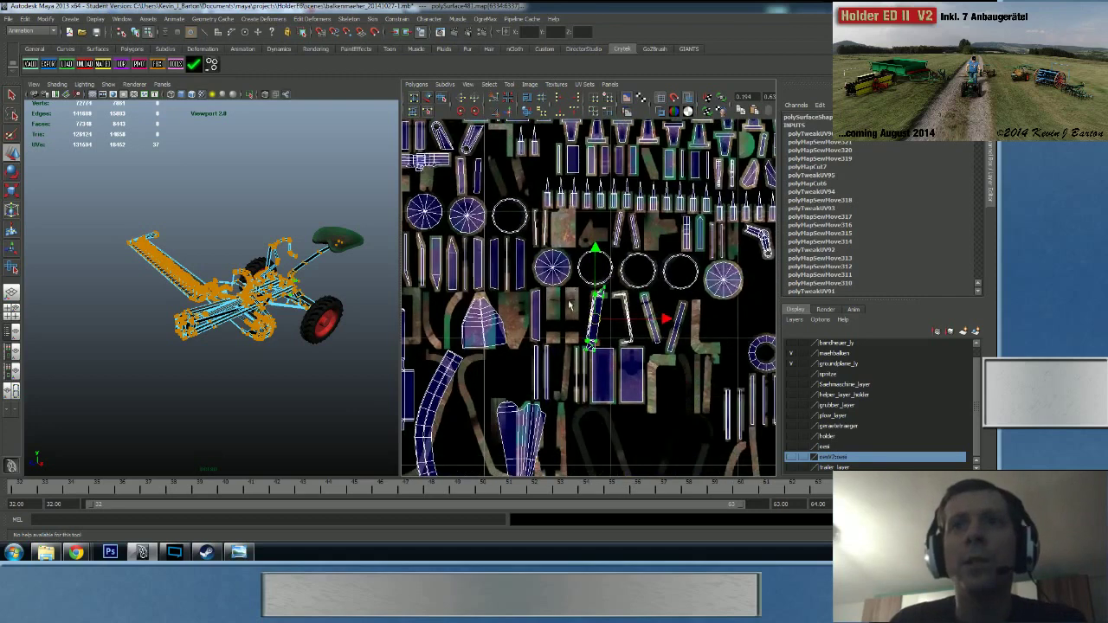
- Unfold the selected UVs of the slanted bar shell to straighten out its folded upper end
alt+right_drag(526, 302, 677, 320)
alt+middle_drag(677, 320, 649, 244)
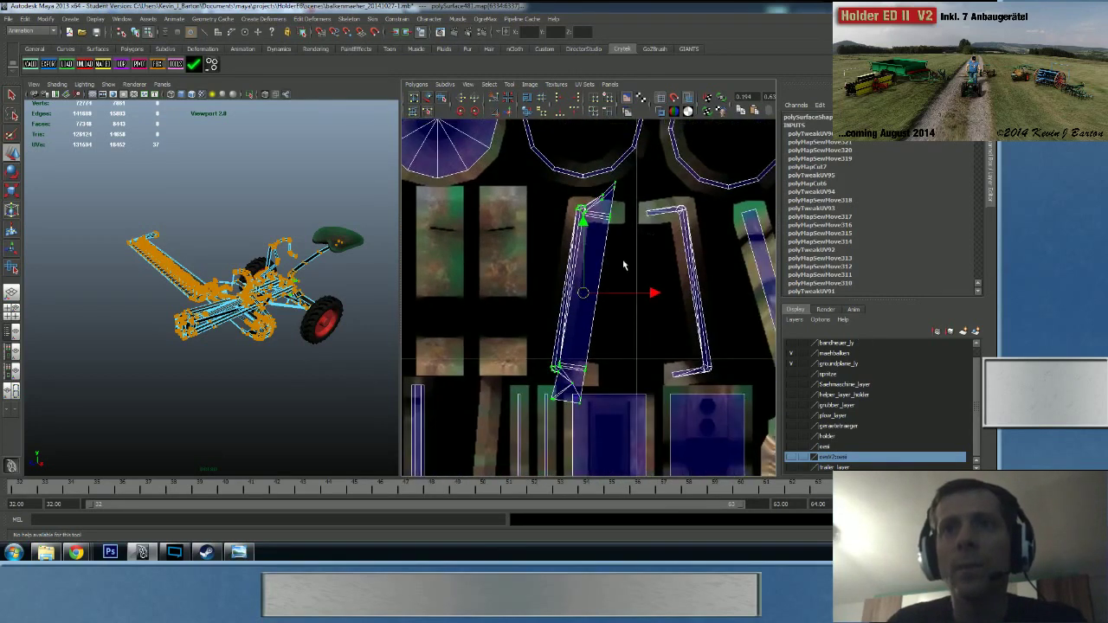
scroll(637, 291, up, 5)
alt+middle_drag(611, 279, 509, 349)
scroll(593, 265, down, 3)
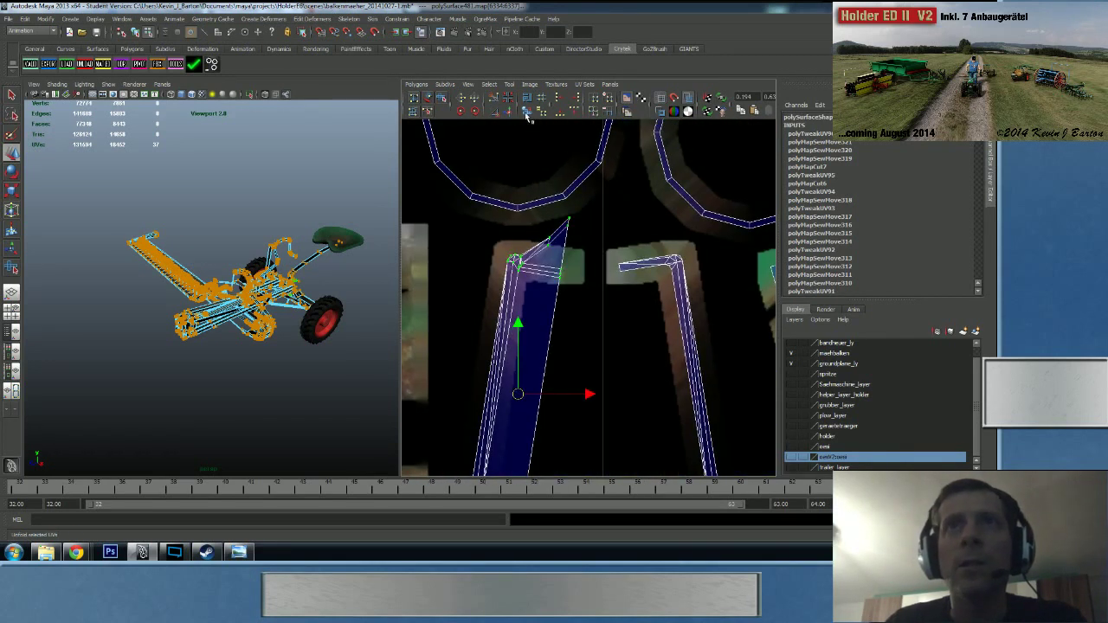
alt+middle_drag(586, 389, 660, 126)
alt+middle_drag(586, 215, 571, 394)
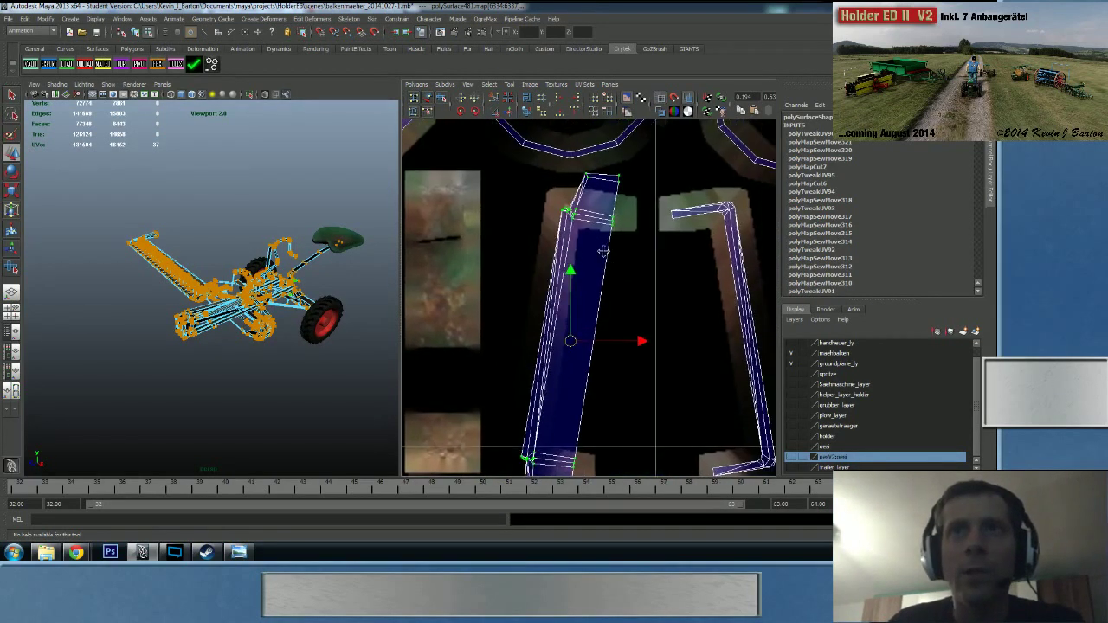
alt+middle_drag(586, 243, 533, 236)
- Select the slanted shell's long edge and the matching edges, then move and sew the adjacent narrow shell onto it
right_drag(526, 268, 527, 243)
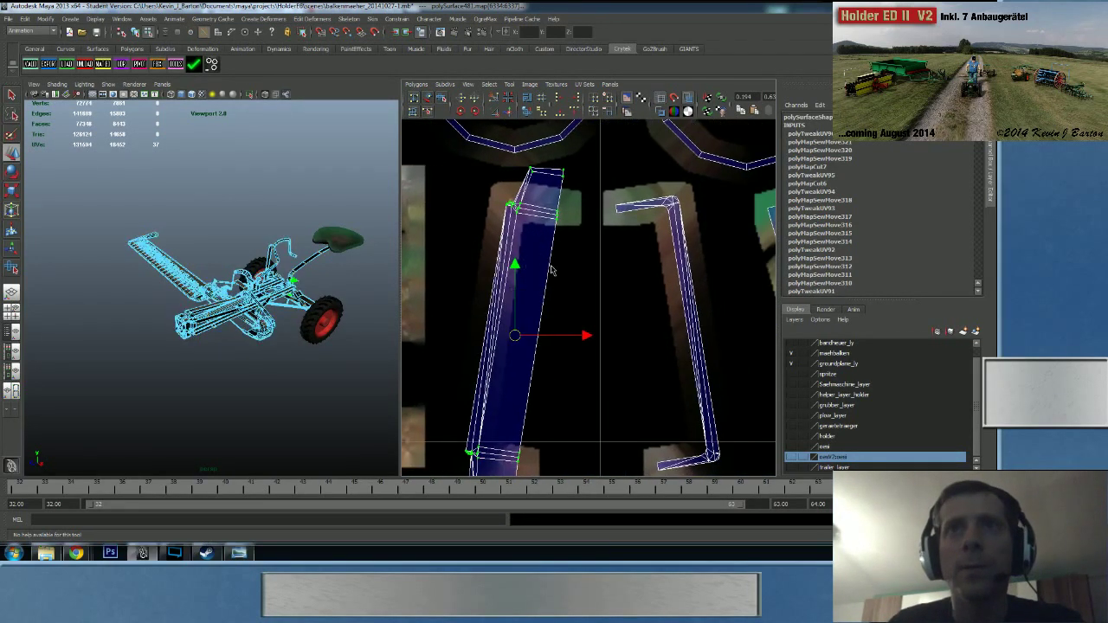
click(551, 269)
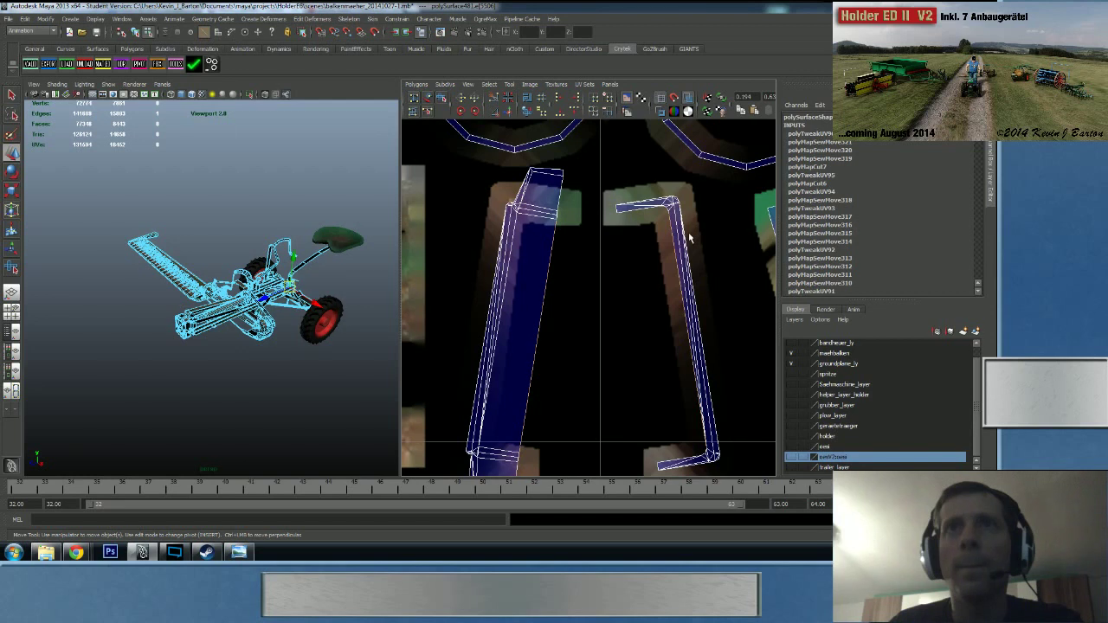
alt+right_drag(568, 231, 759, 260)
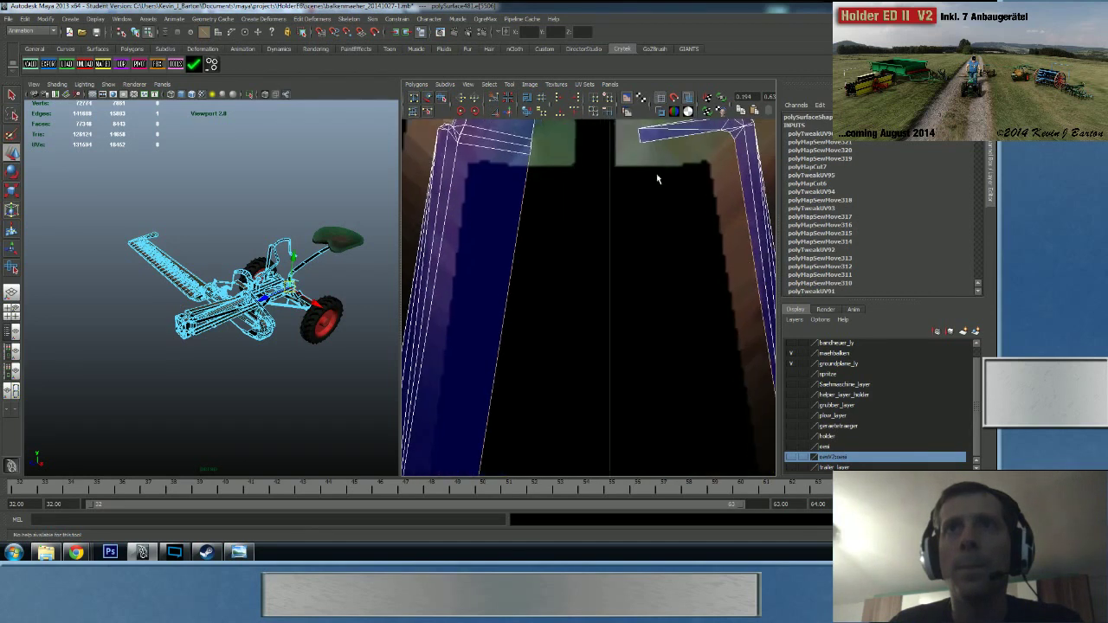
shift+click(661, 136)
alt+right_drag(684, 277, 550, 301)
alt+middle_drag(550, 301, 515, 179)
shift+click(664, 380)
shift+right_drag(541, 307, 546, 281)
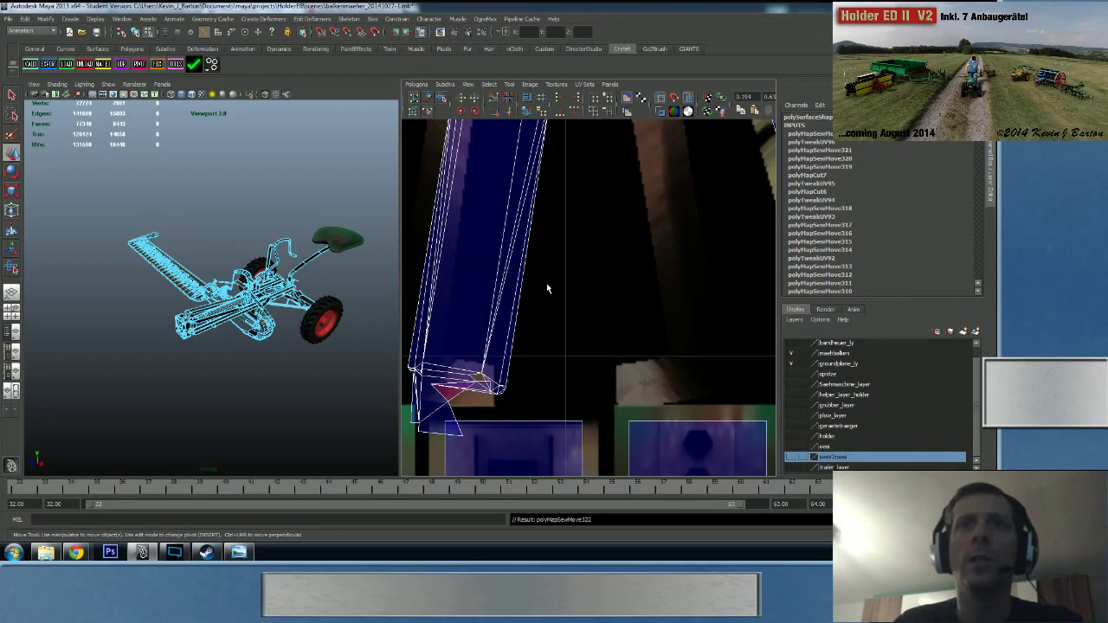
- Select all UVs of the combined slanted shell and unfold them to flatten its twisted end flaps
alt+right_drag(546, 288, 361, 343)
right_drag(578, 287, 603, 287)
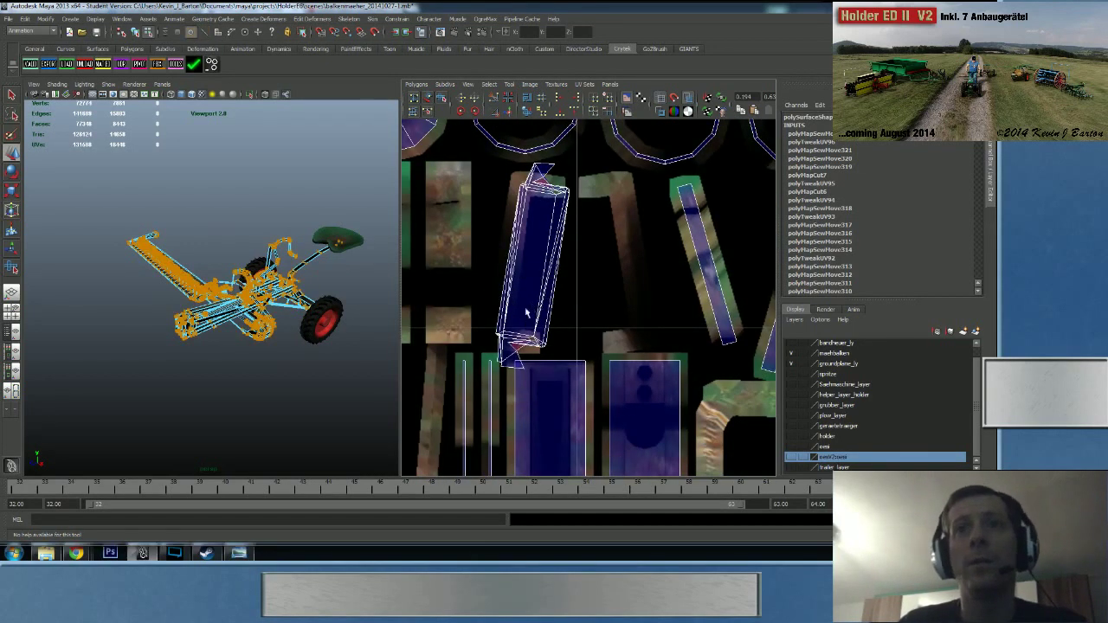
drag(556, 355, 530, 327)
ctrl+right_drag(525, 295, 546, 288)
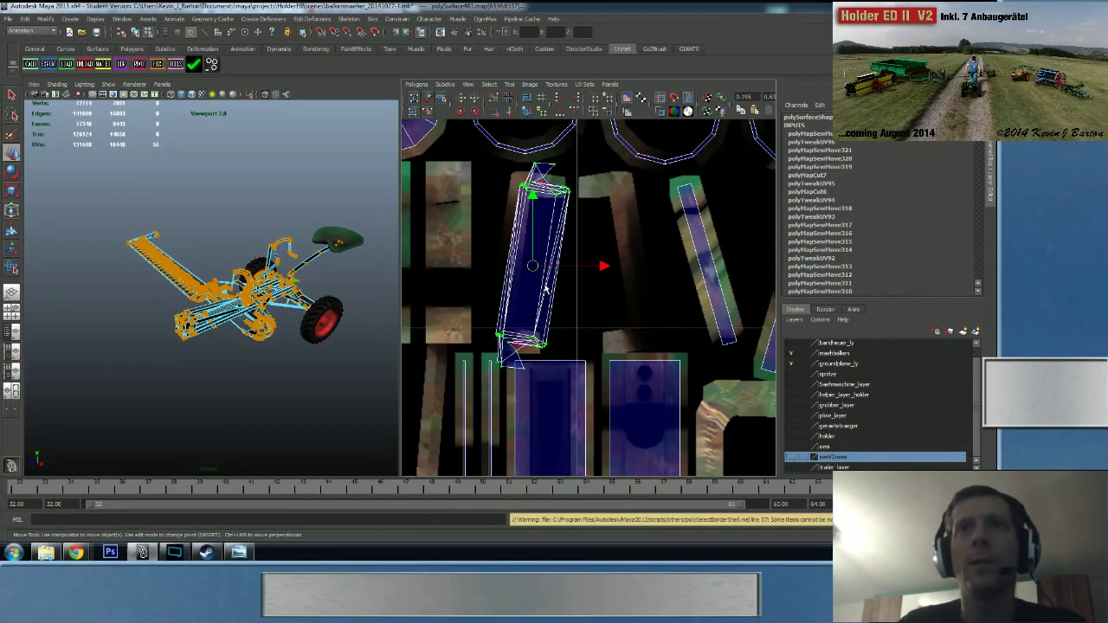
click(526, 112)
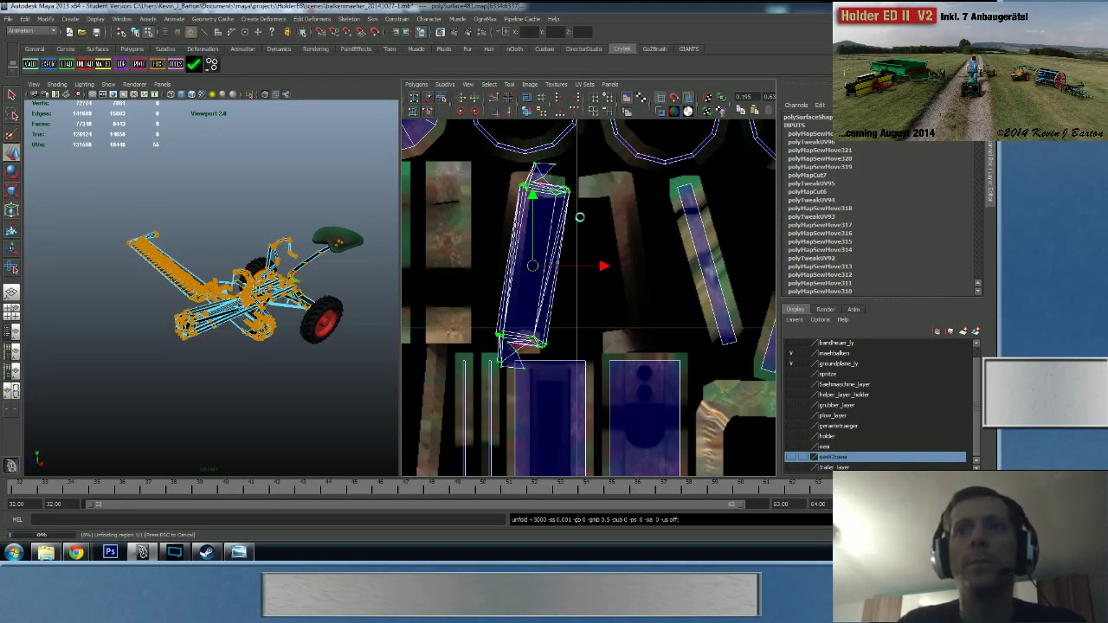
- Move and sew the open edge that leaves a triangular gap at the right corner of the shell's upper end
alt+right_drag(581, 222, 736, 285)
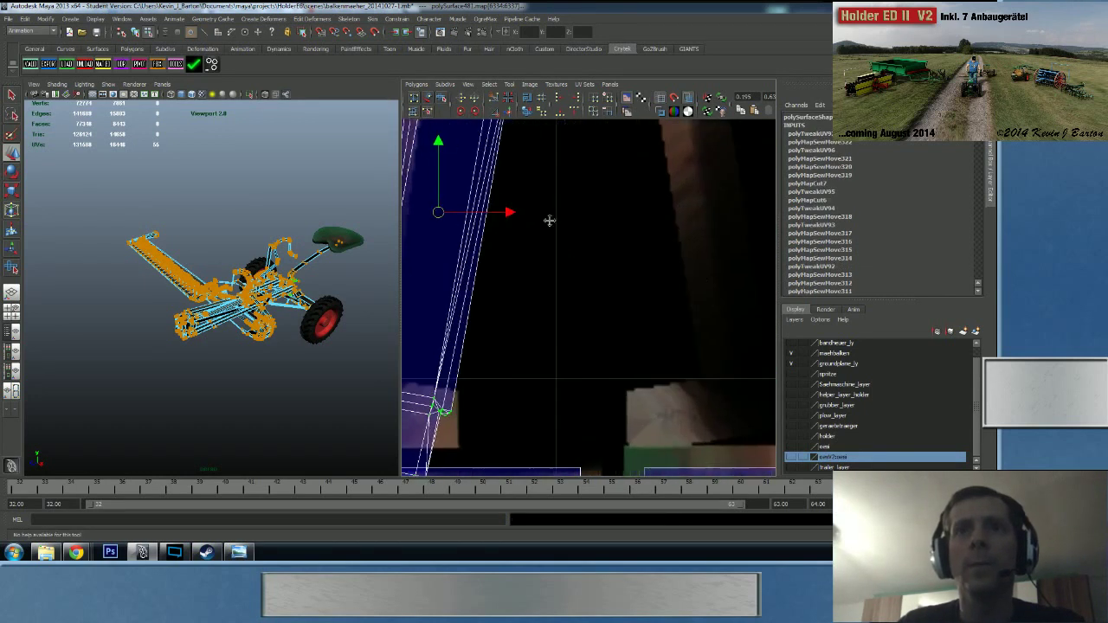
alt+middle_drag(549, 220, 624, 380)
alt+middle_drag(598, 318, 554, 422)
alt+right_drag(645, 355, 755, 368)
alt+middle_drag(519, 273, 605, 325)
alt+right_drag(545, 330, 590, 335)
click(593, 345)
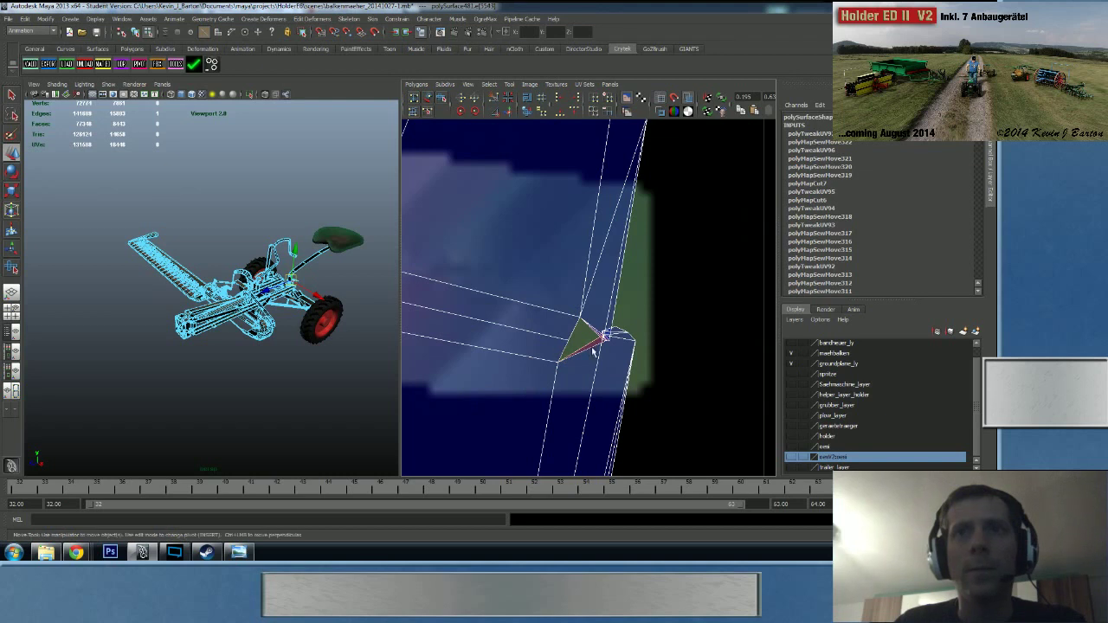
shift+right_drag(566, 370, 568, 354)
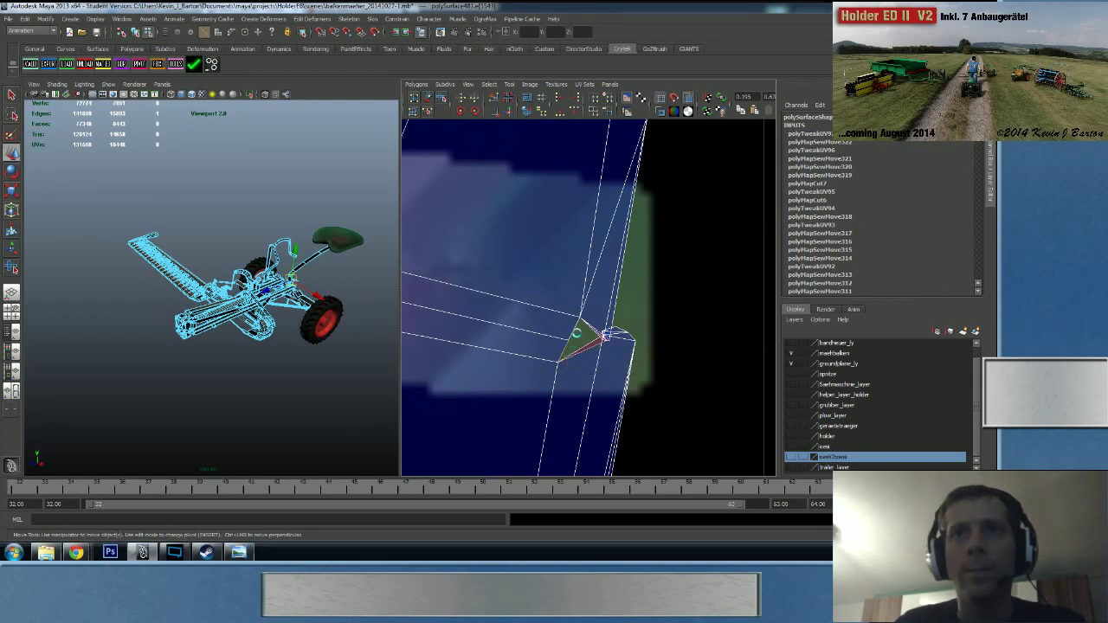
key(ctrl+shift+m)
- Select the UVs around the newly sewn right corner and unfold them to relax the pinched area
click(599, 338)
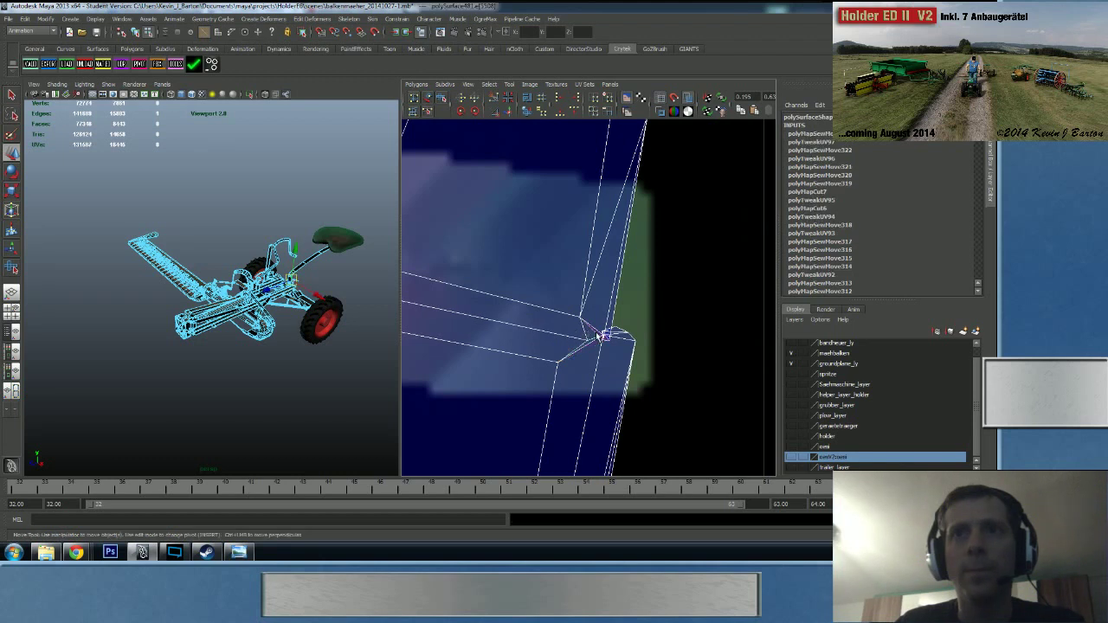
scroll(606, 373, down, 1)
right_drag(592, 339, 627, 340)
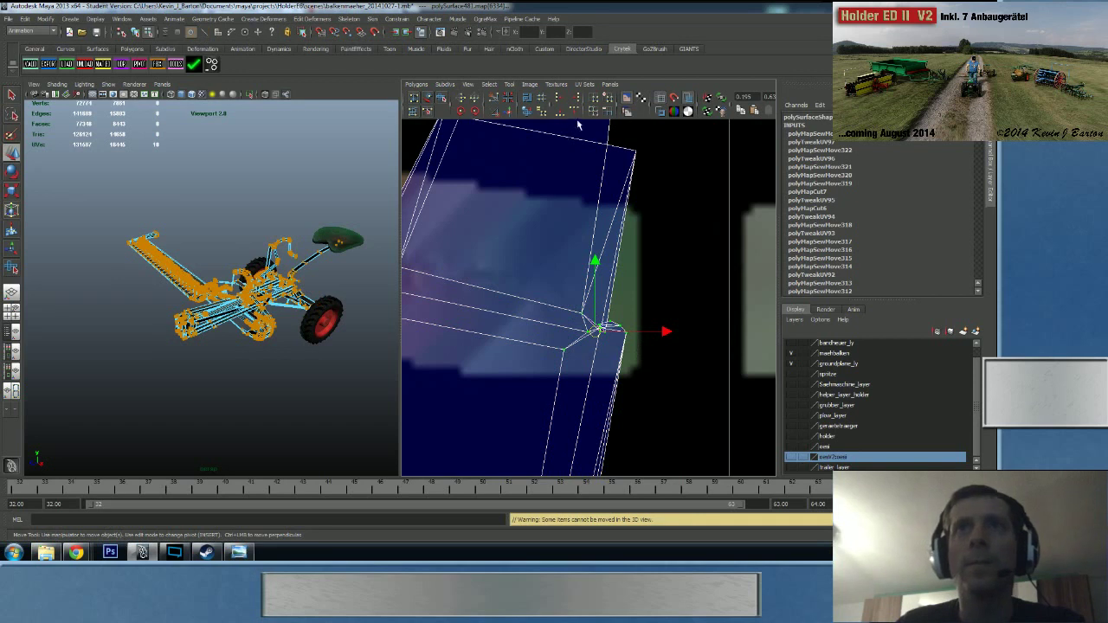
click(527, 113)
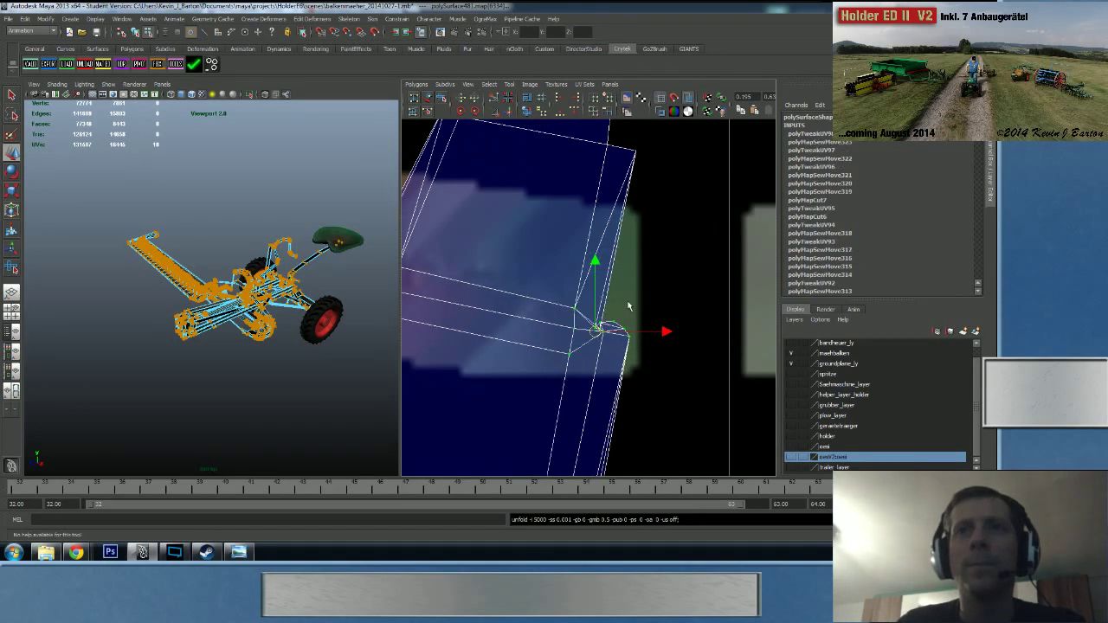
- Reposition the overlapping UVs at the right corner of the shell's upper end so their faces no longer cross
alt+right_drag(628, 306, 917, 355)
alt+middle_drag(596, 334, 542, 245)
alt+right_drag(542, 245, 584, 311)
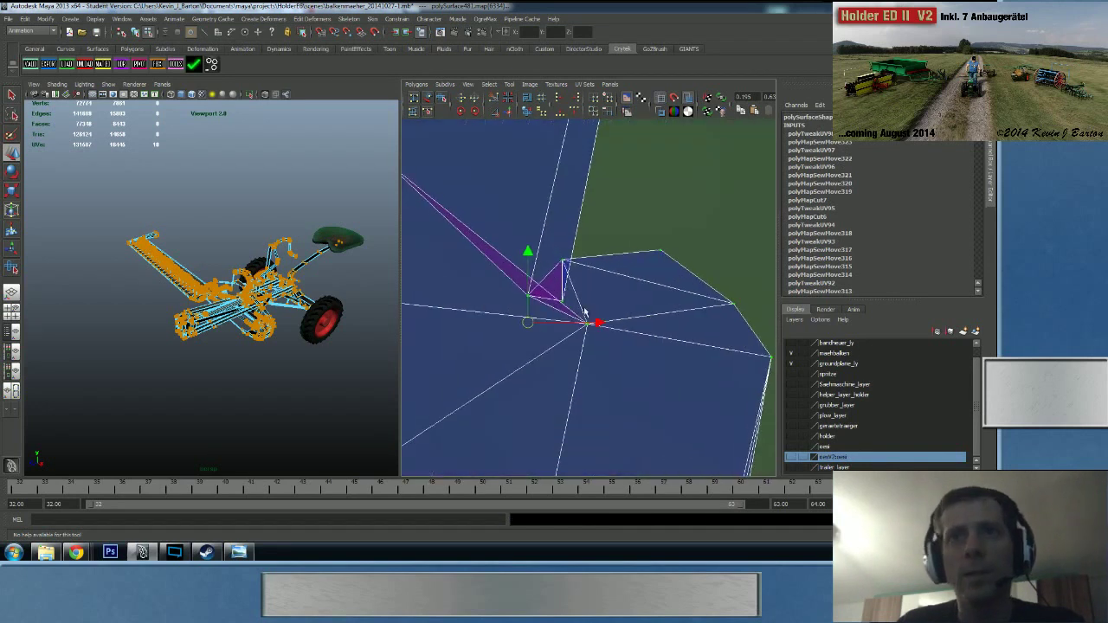
right_drag(507, 292, 526, 292)
drag(521, 289, 543, 265)
drag(567, 303, 571, 243)
alt+right_drag(625, 315, 517, 322)
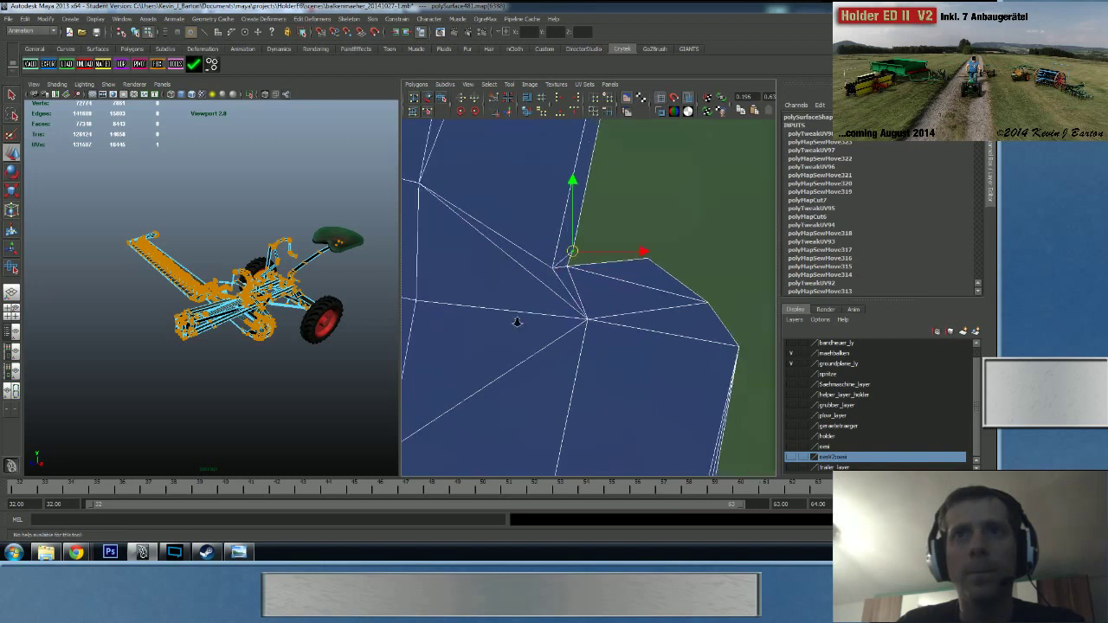
- Sew the narrow gap shut at the left corner of the shell's upper end and select the UV at its notch
alt+middle_drag(517, 322, 831, 407)
alt+middle_drag(587, 320, 861, 386)
alt+right_drag(636, 362, 603, 345)
click(604, 350)
right_drag(586, 392, 540, 309)
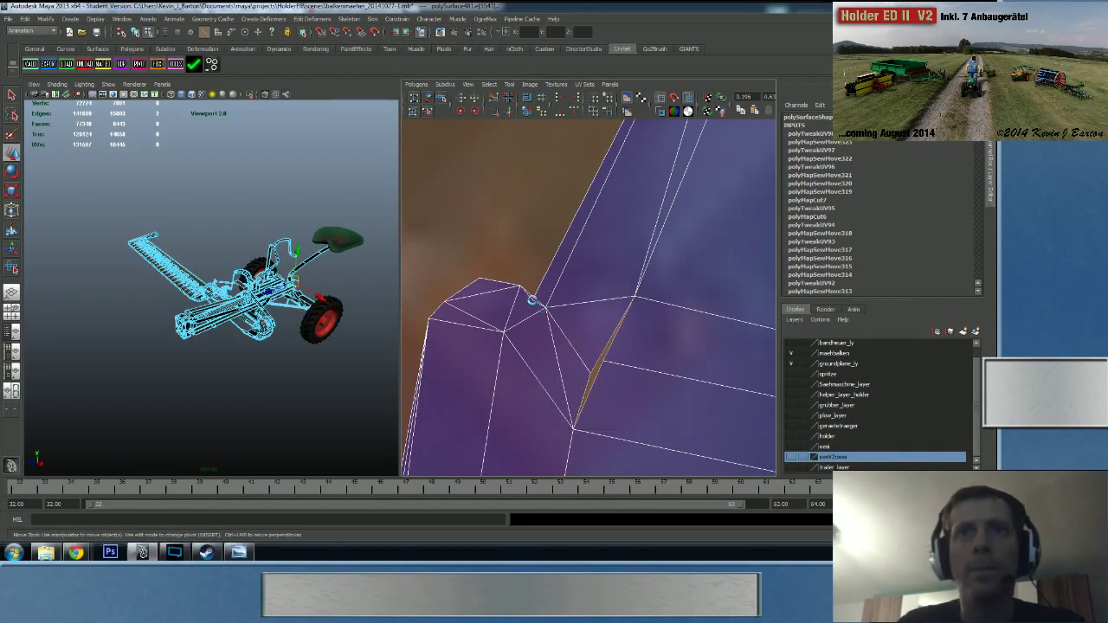
right_drag(532, 300, 553, 303)
click(531, 298)
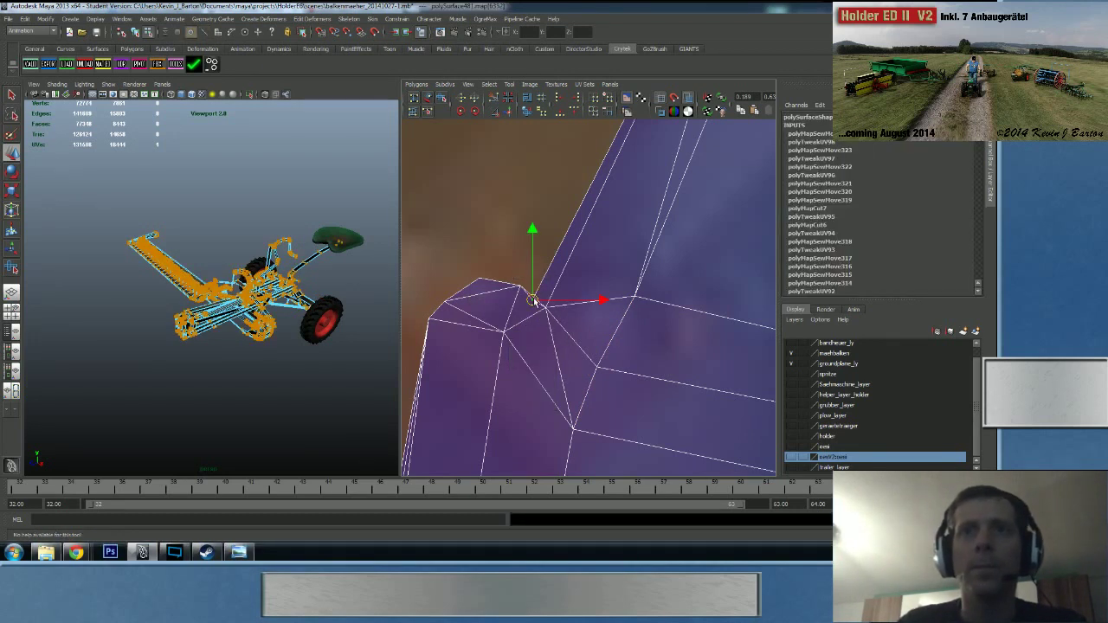
- Select the slanted shell's long right border edge and move and sew the matching flat side panel onto it
scroll(571, 329, down, 5)
alt+middle_drag(600, 349, 505, 401)
scroll(629, 297, down, 2)
scroll(513, 317, down, 2)
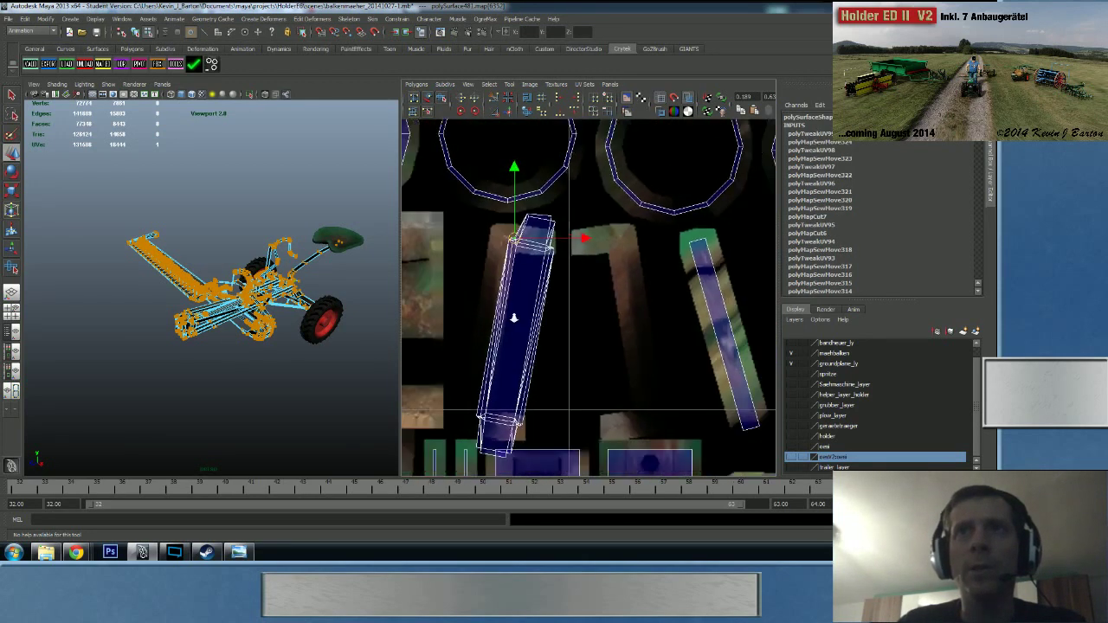
right_drag(520, 313, 527, 292)
key(w)
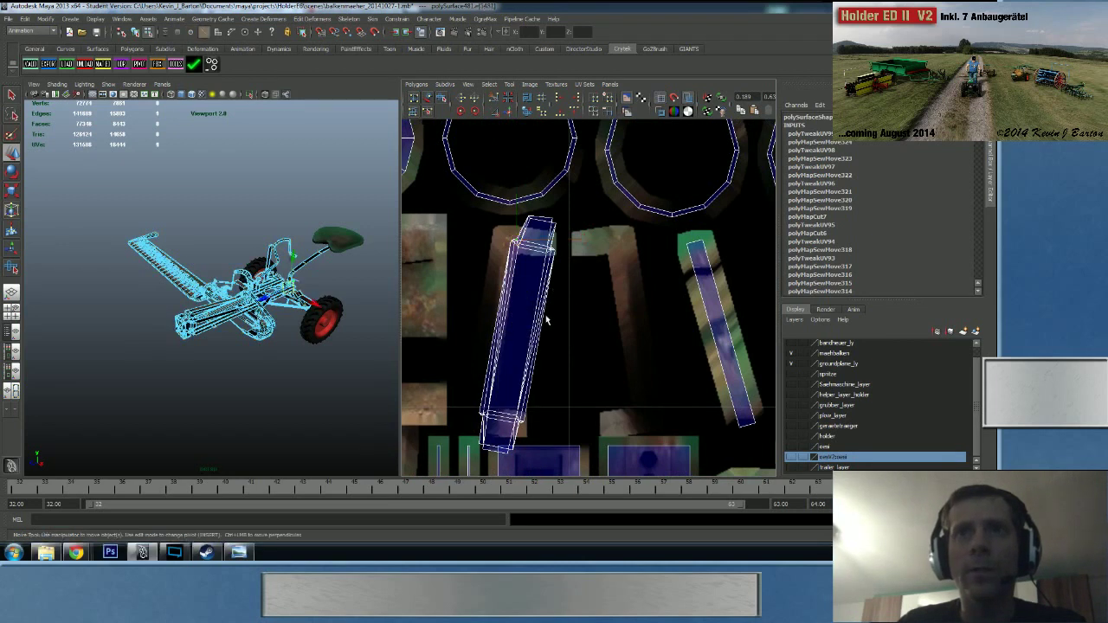
alt+right_drag(545, 354, 601, 361)
alt+middle_drag(601, 361, 732, 334)
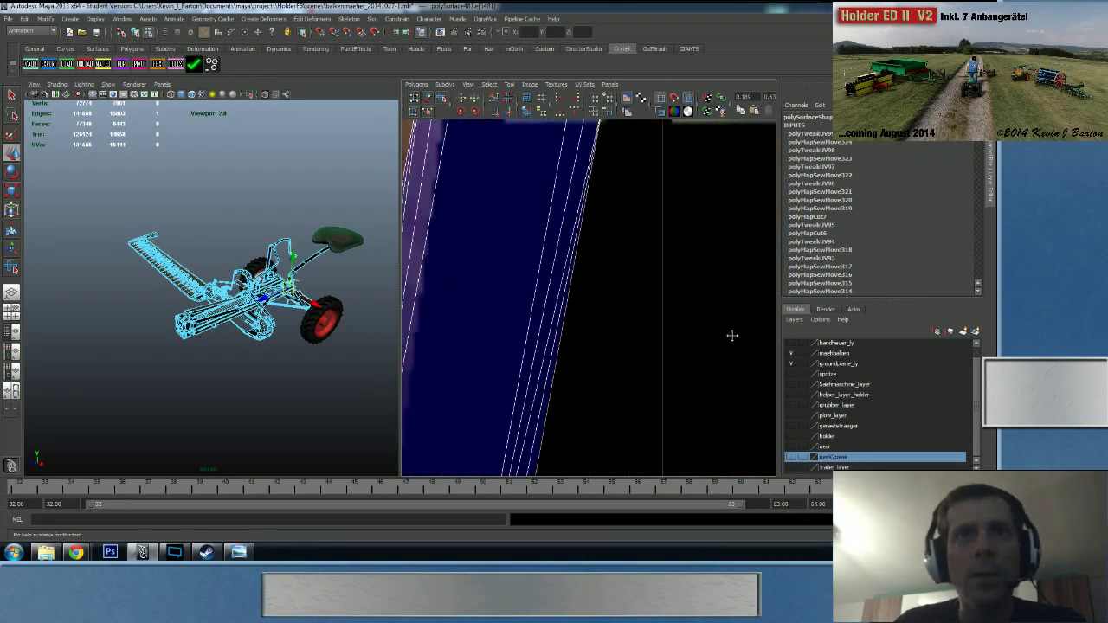
alt+right_drag(606, 353, 477, 370)
scroll(477, 370, down, 1)
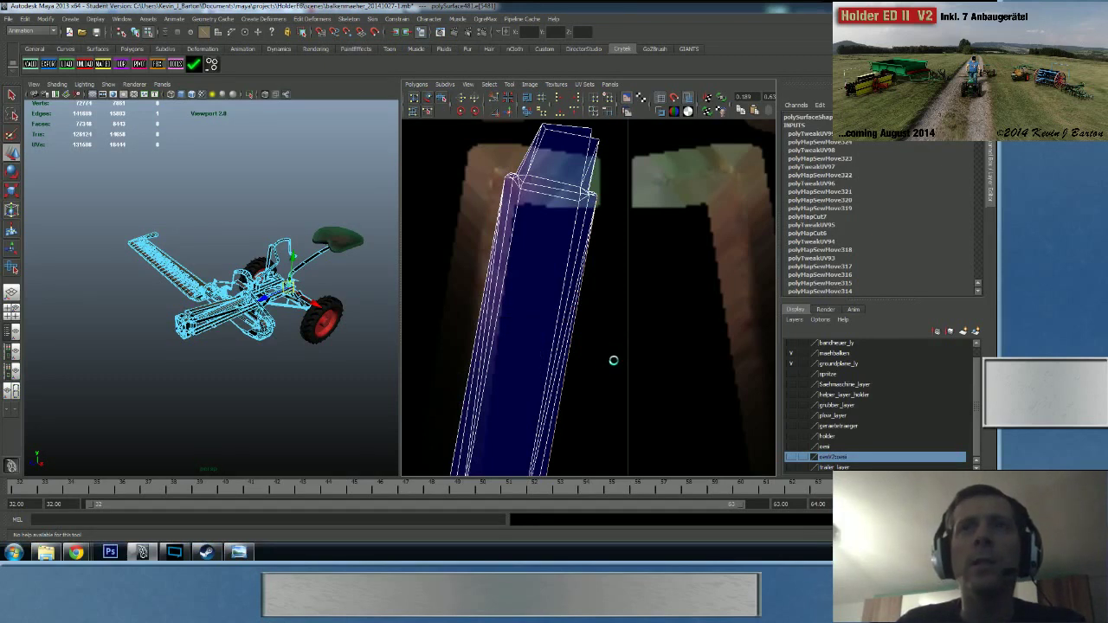
scroll(617, 350, down, 3)
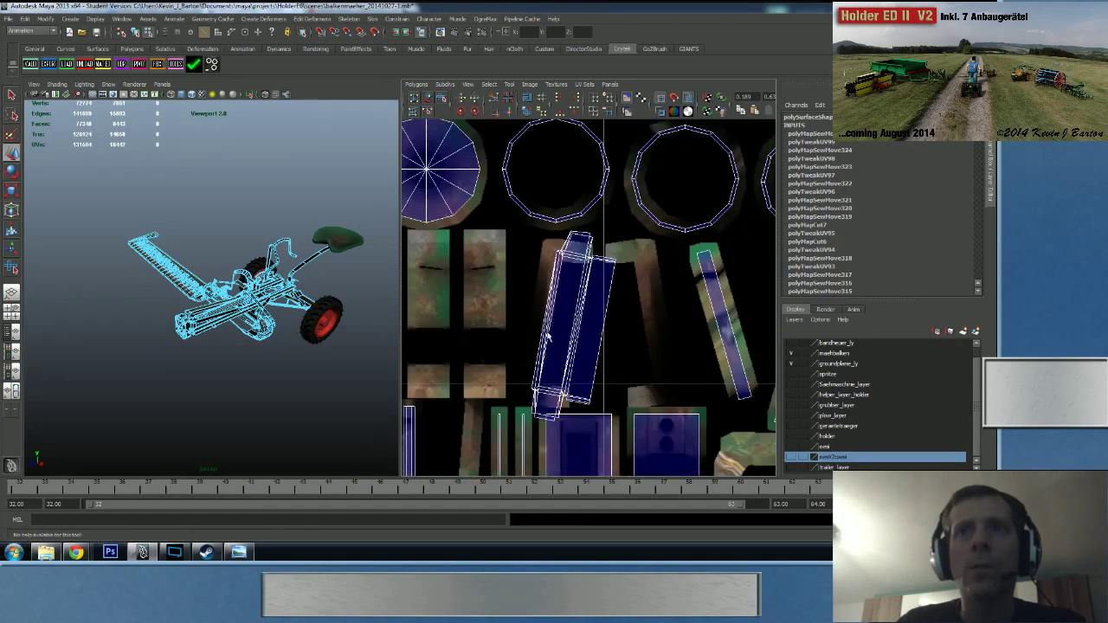
- Move and sew three neighbouring rectangular panels and the two thin strips between them along their long edges into one shell
alt+middle_drag(539, 300, 522, 298)
scroll(555, 321, up, 1)
key(w)
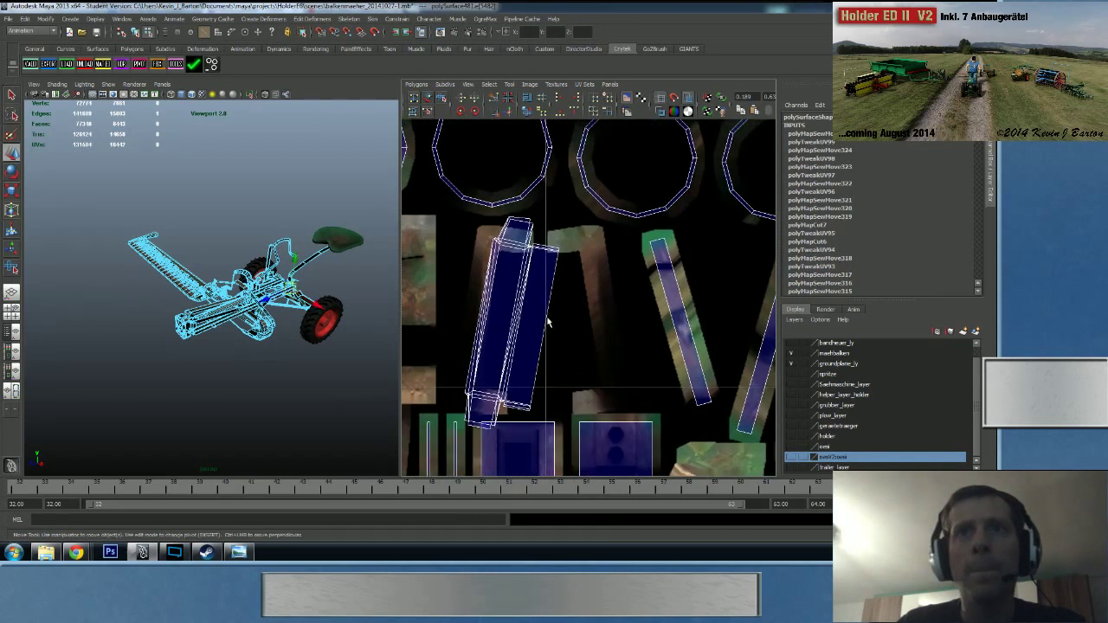
scroll(549, 322, down, 4)
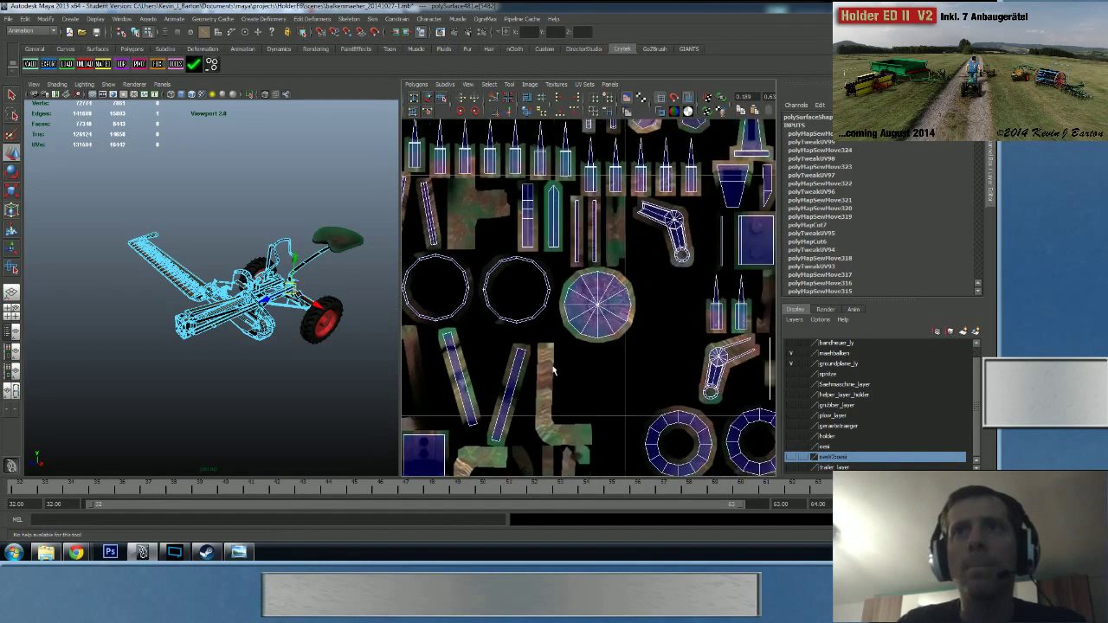
scroll(454, 358, down, 1)
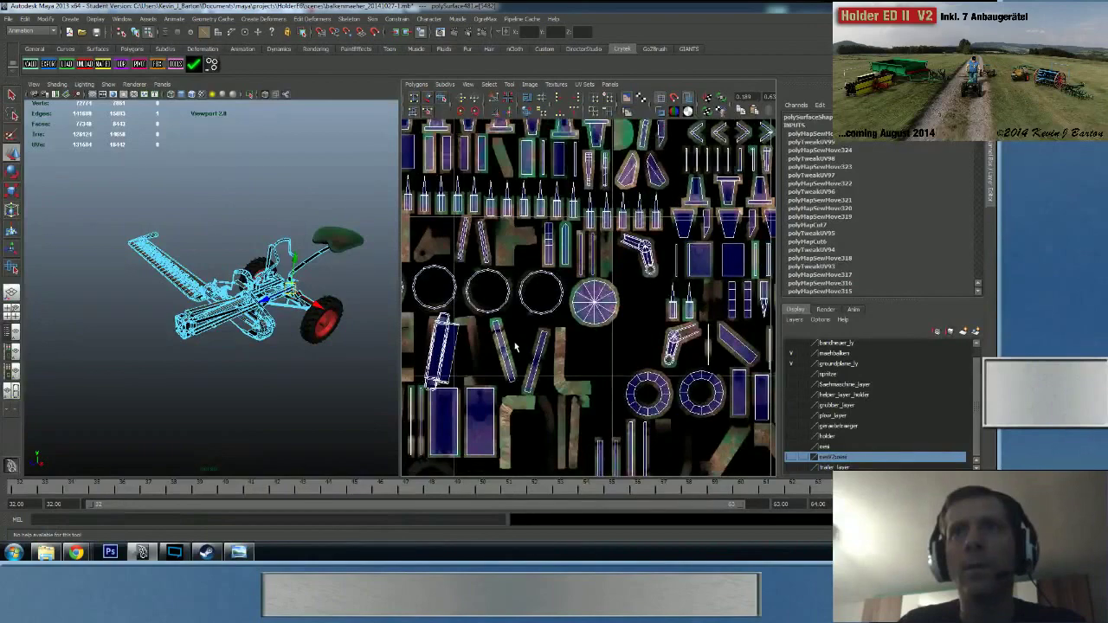
key(f)
scroll(560, 383, down, 6)
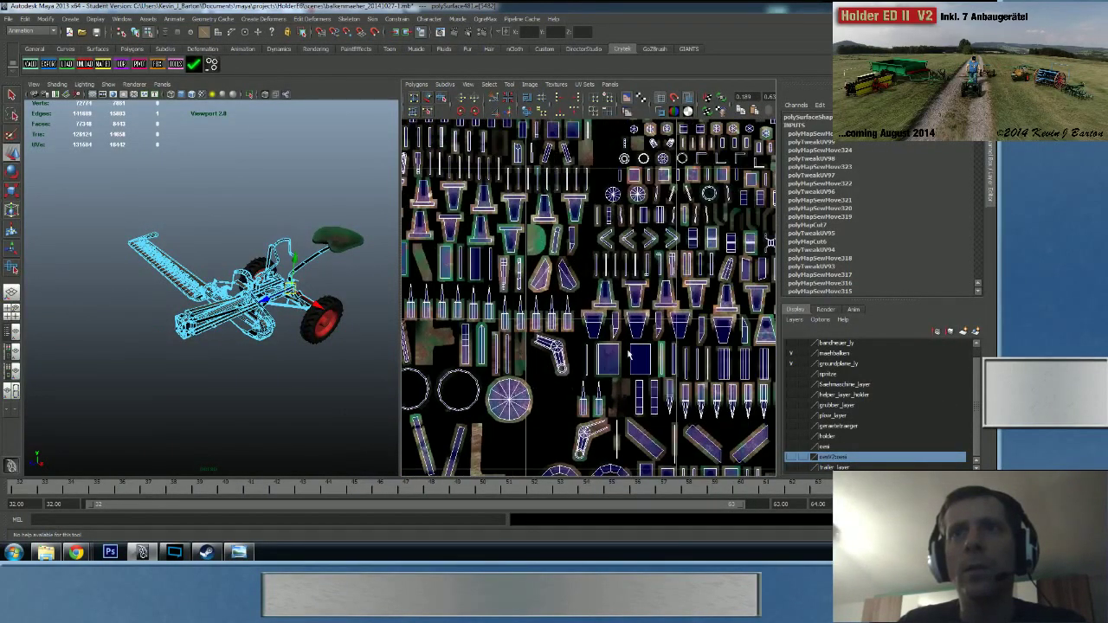
alt+middle_drag(629, 355, 473, 324)
alt+middle_drag(639, 313, 587, 207)
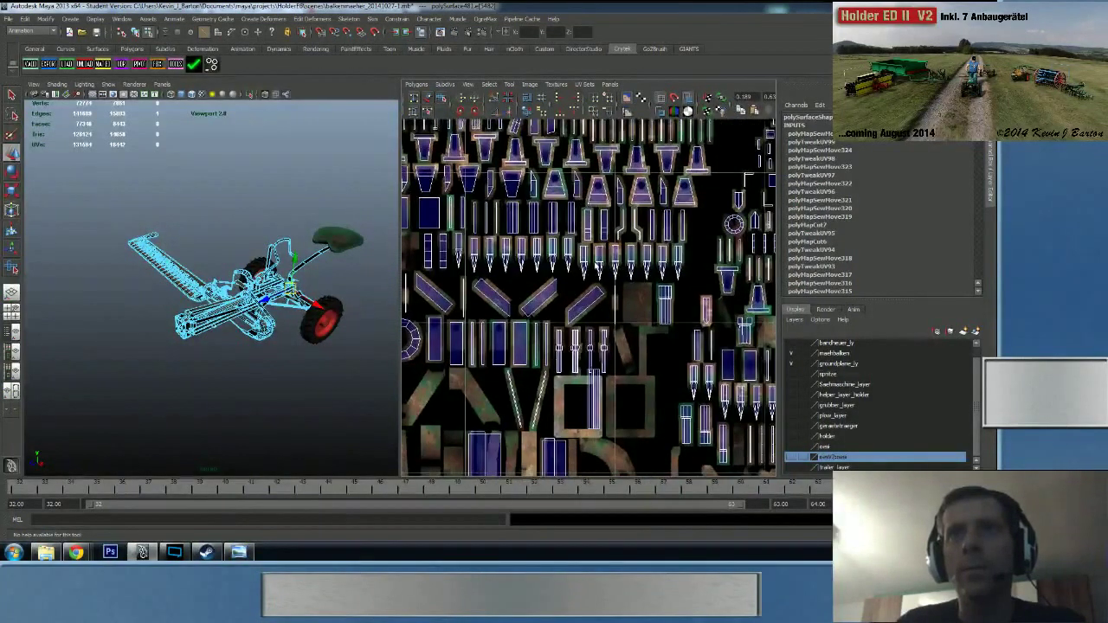
alt+middle_drag(592, 291, 631, 195)
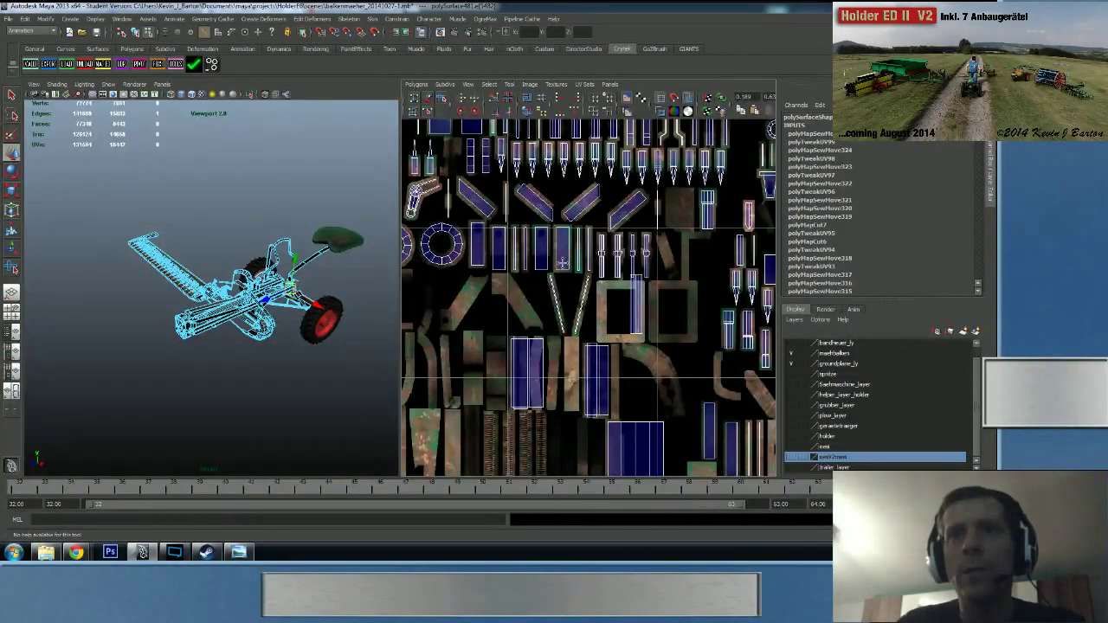
scroll(561, 262, up, 5)
key(w)
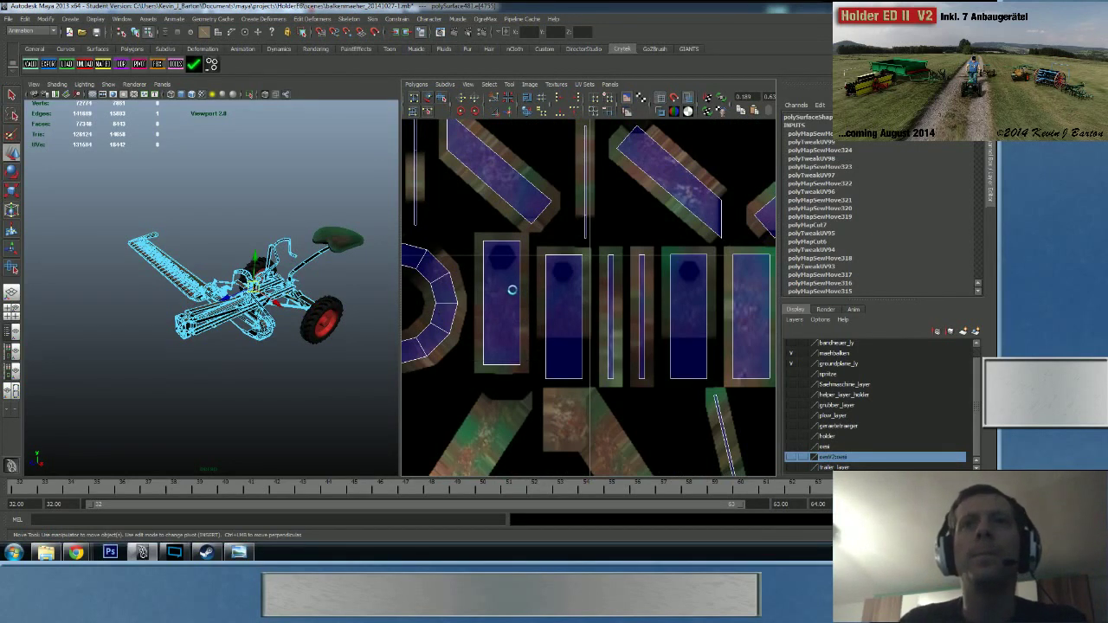
key(g)
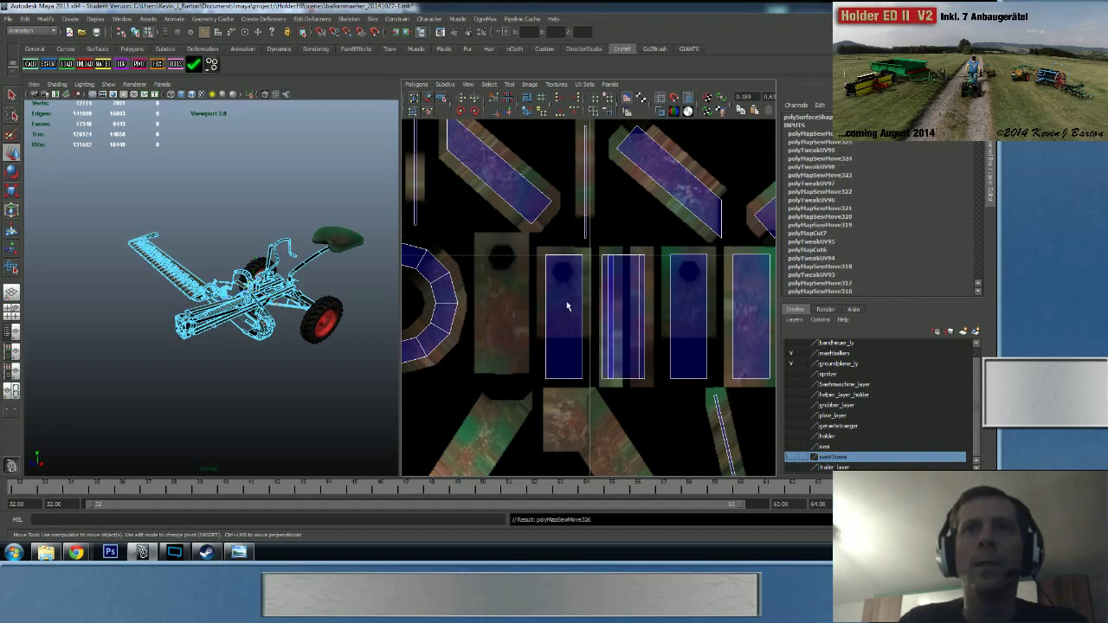
click(643, 305)
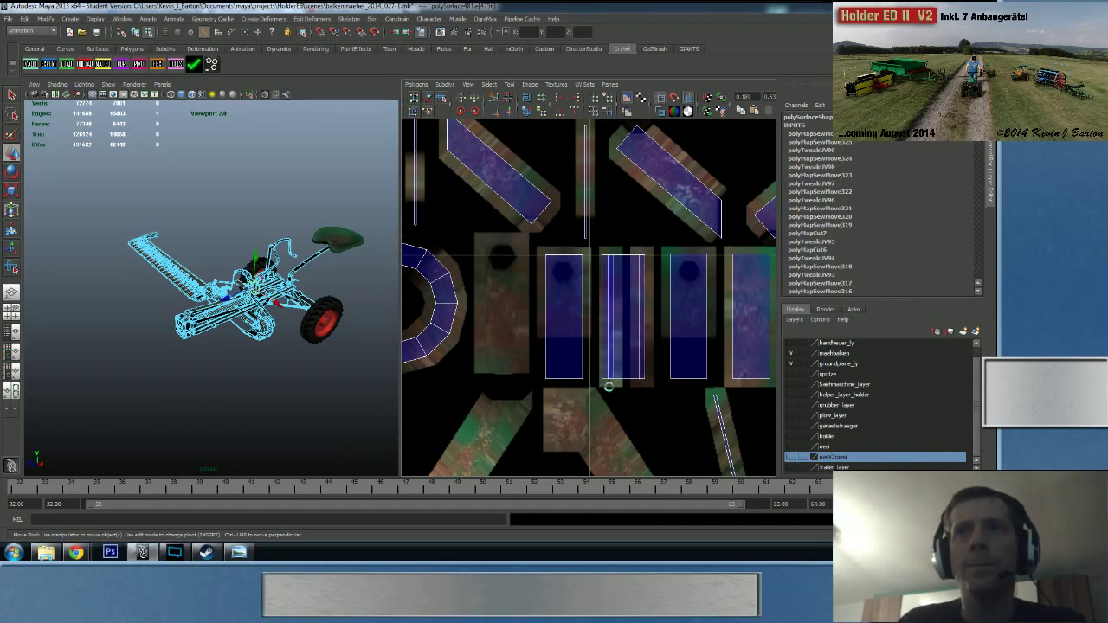
- Switch to the Twitch channel page in Chrome to check the stream and its chat
mouse_move(76, 551)
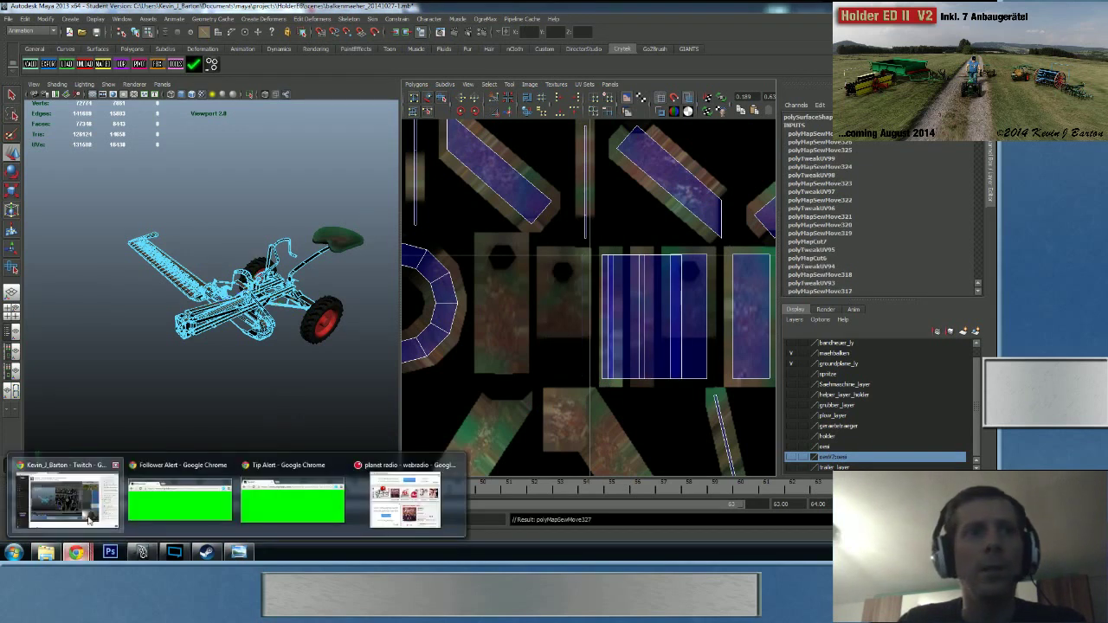
click(92, 516)
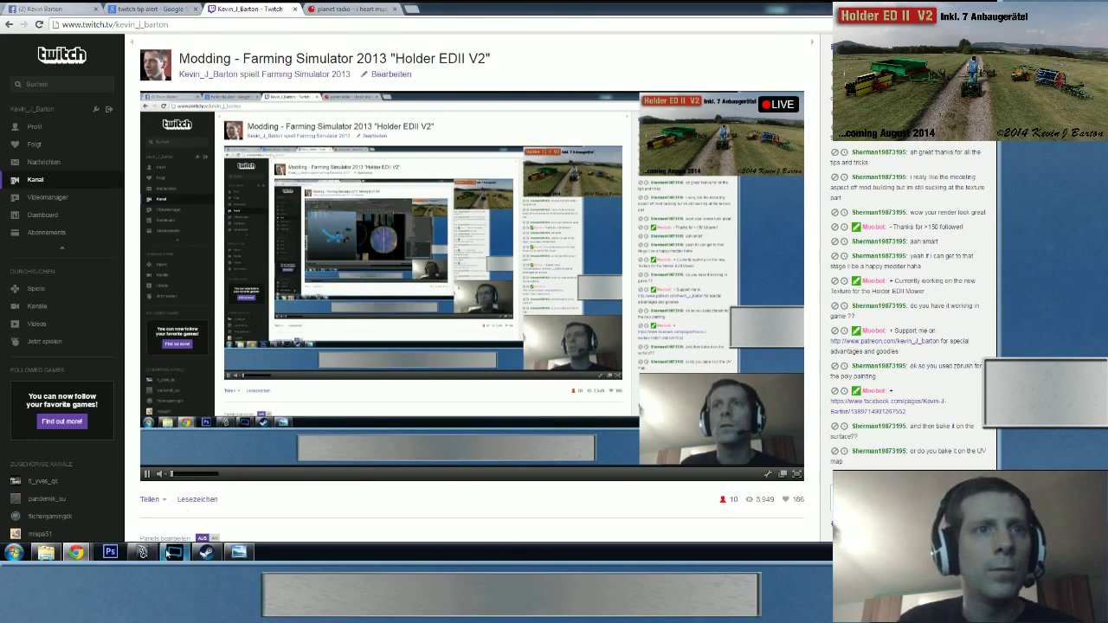
- Switch to the streaming broadcaster and move the Title source to the first place in the Main scene's source order
click(180, 552)
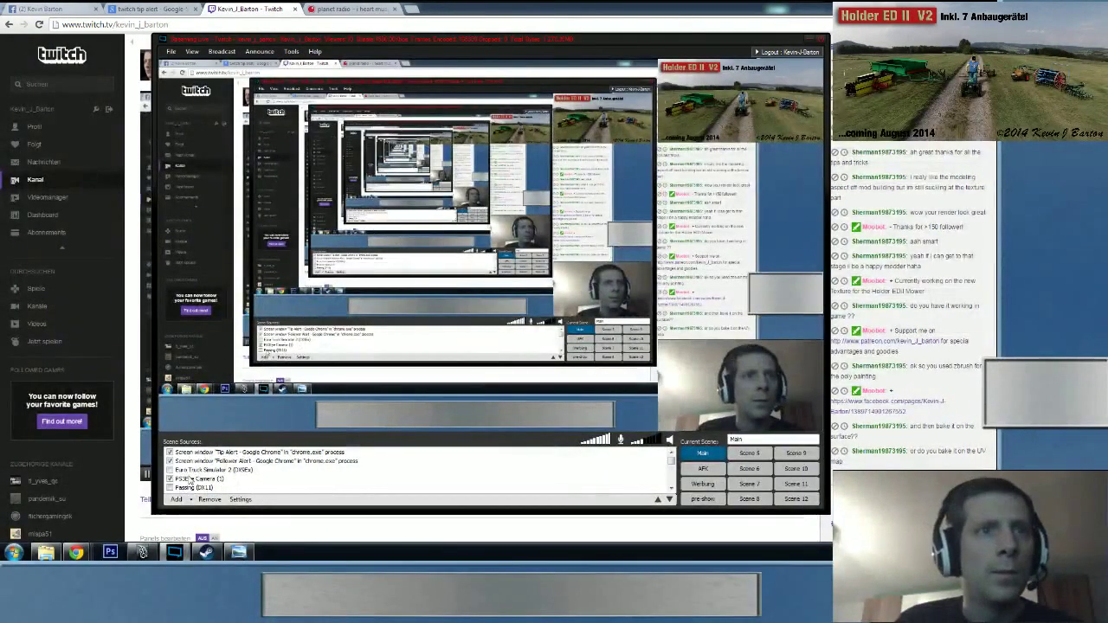
scroll(670, 464, down, 4)
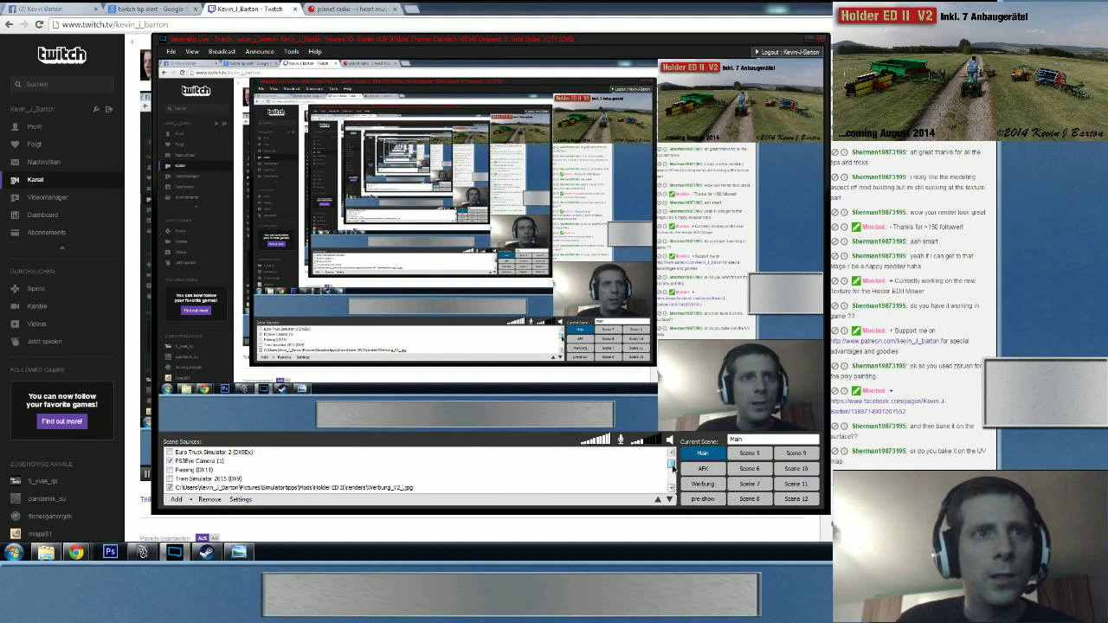
scroll(672, 470, down, 1)
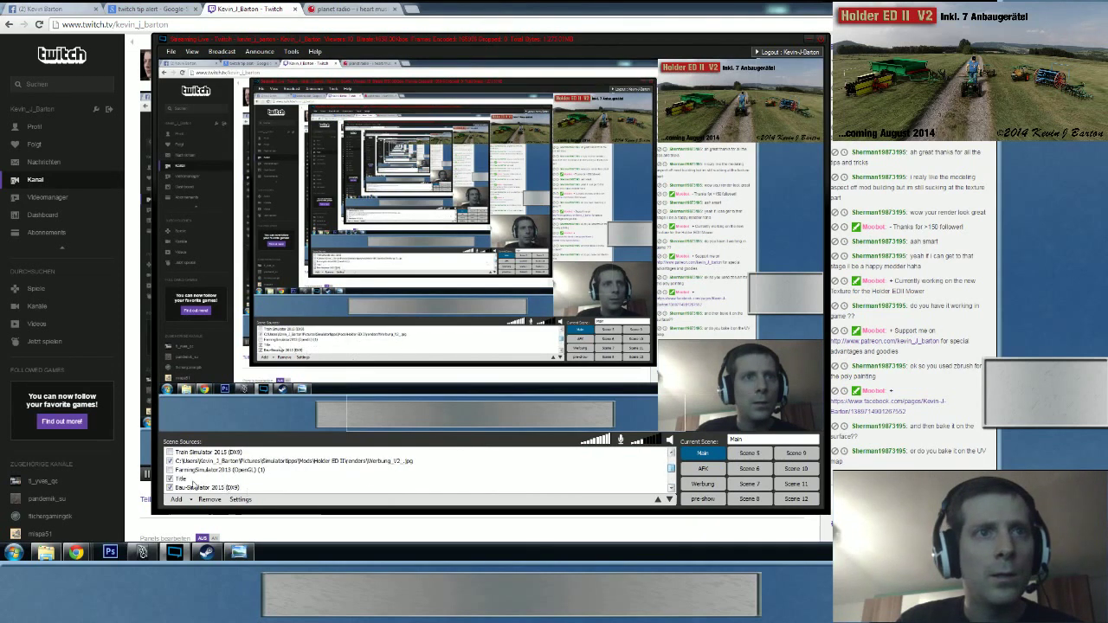
click(172, 480)
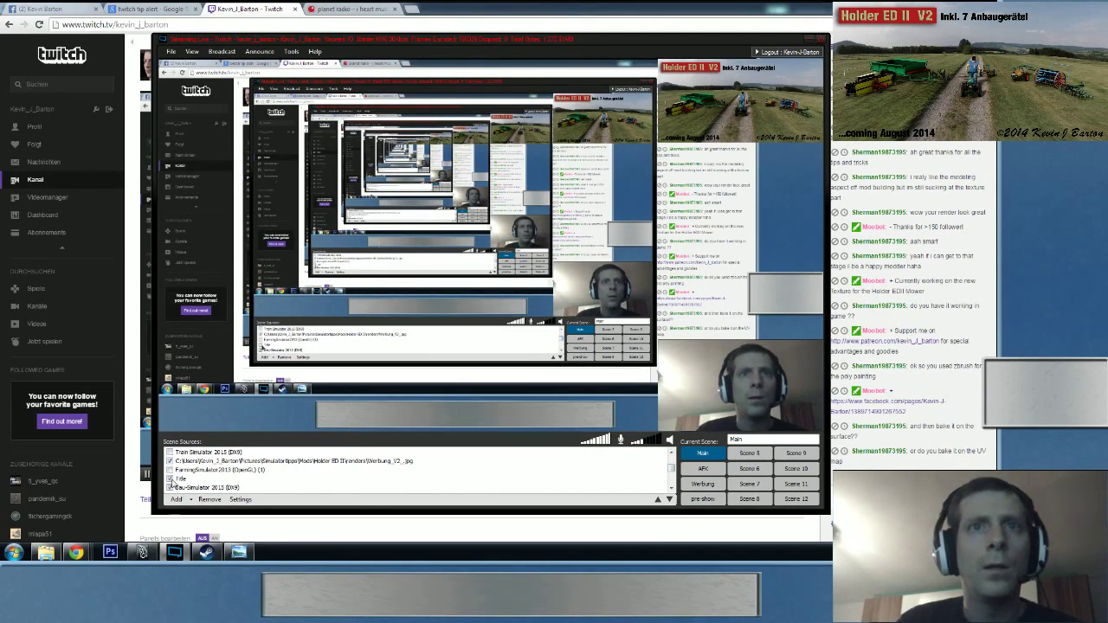
click(466, 391)
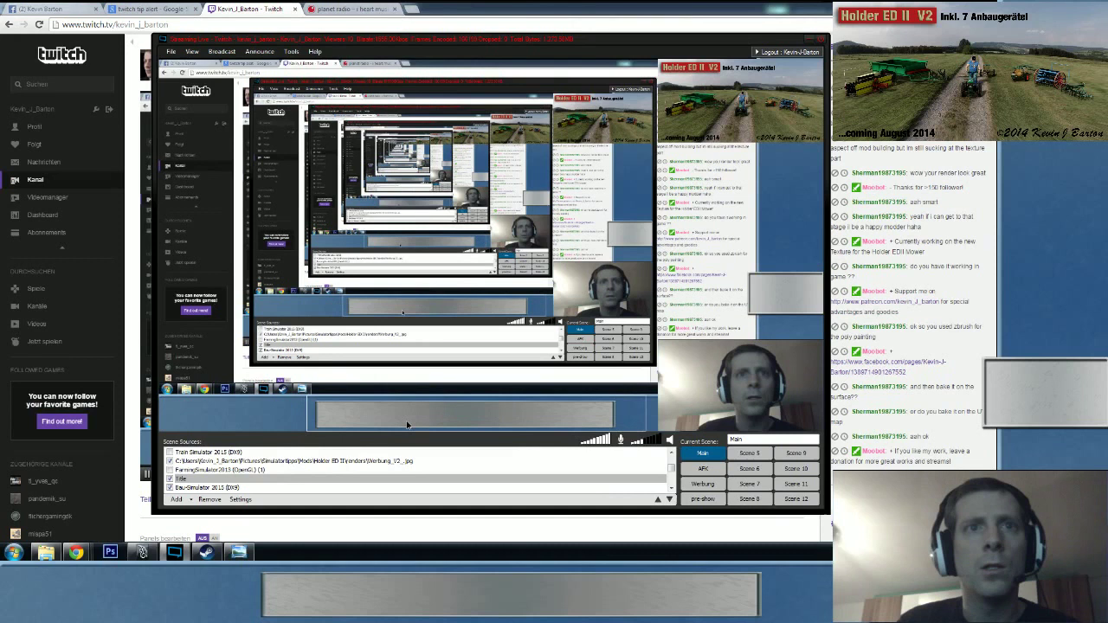
click(537, 478)
click(658, 500)
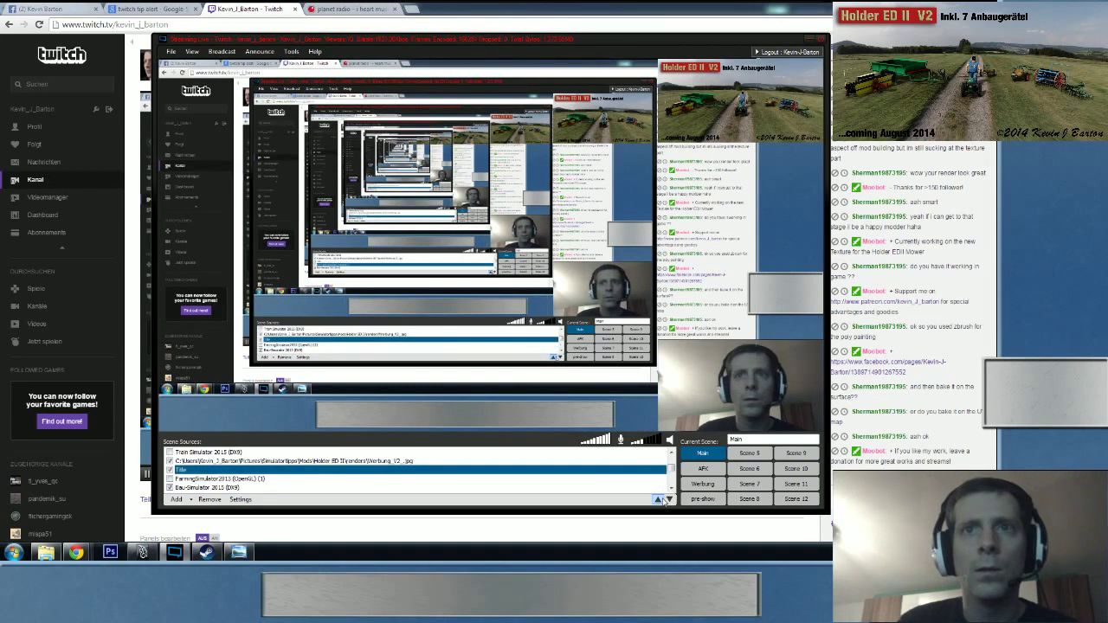
click(657, 499)
click(658, 500)
click(658, 499)
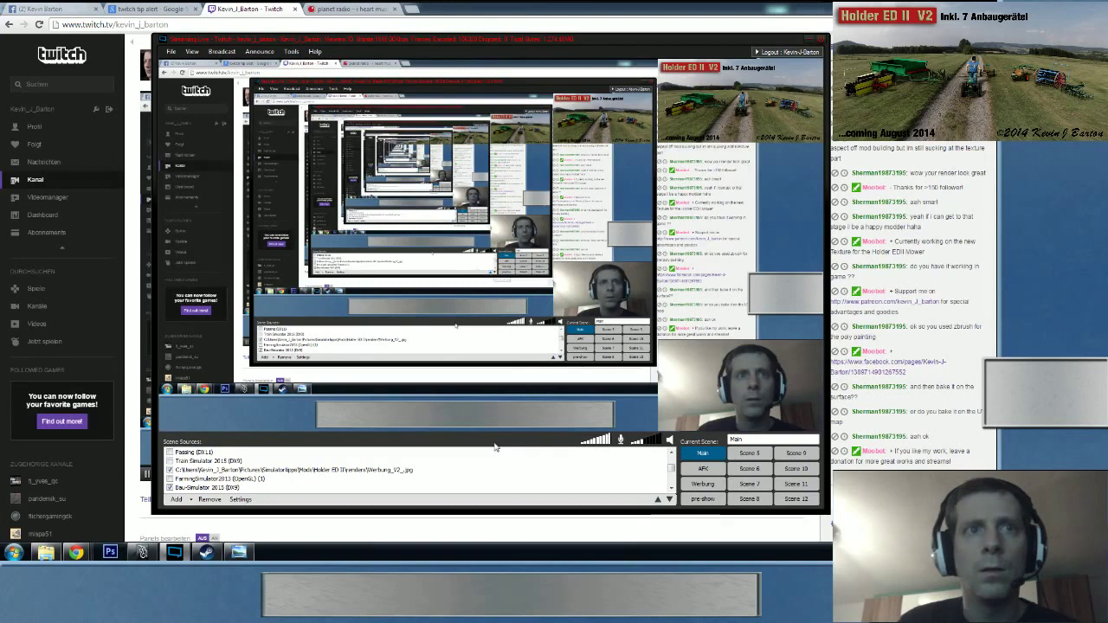
scroll(644, 469, up, 5)
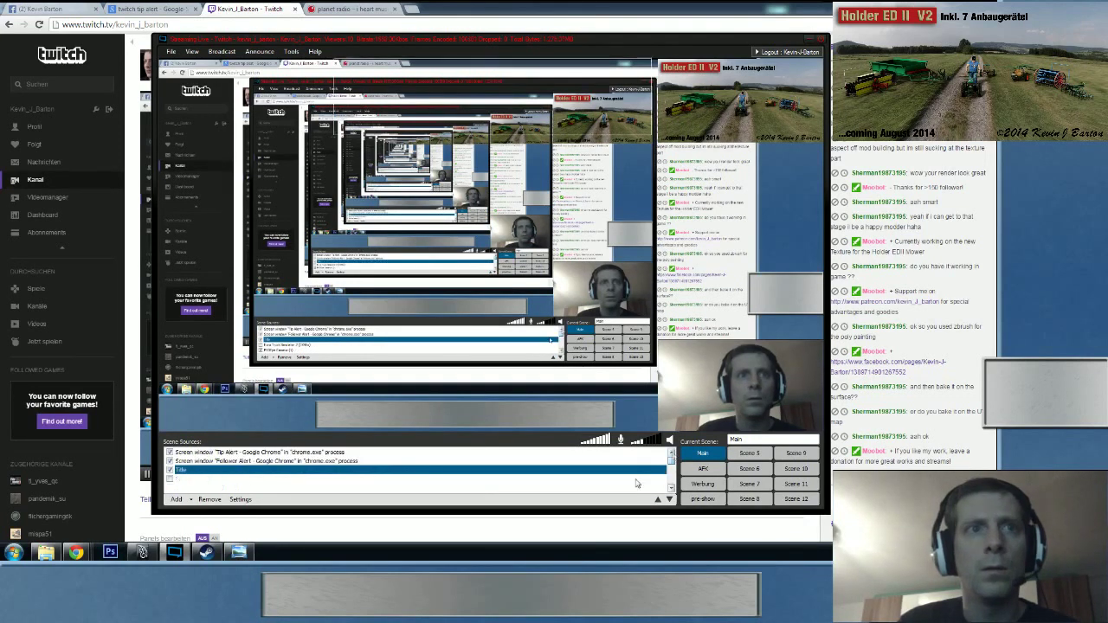
click(658, 499)
click(658, 499)
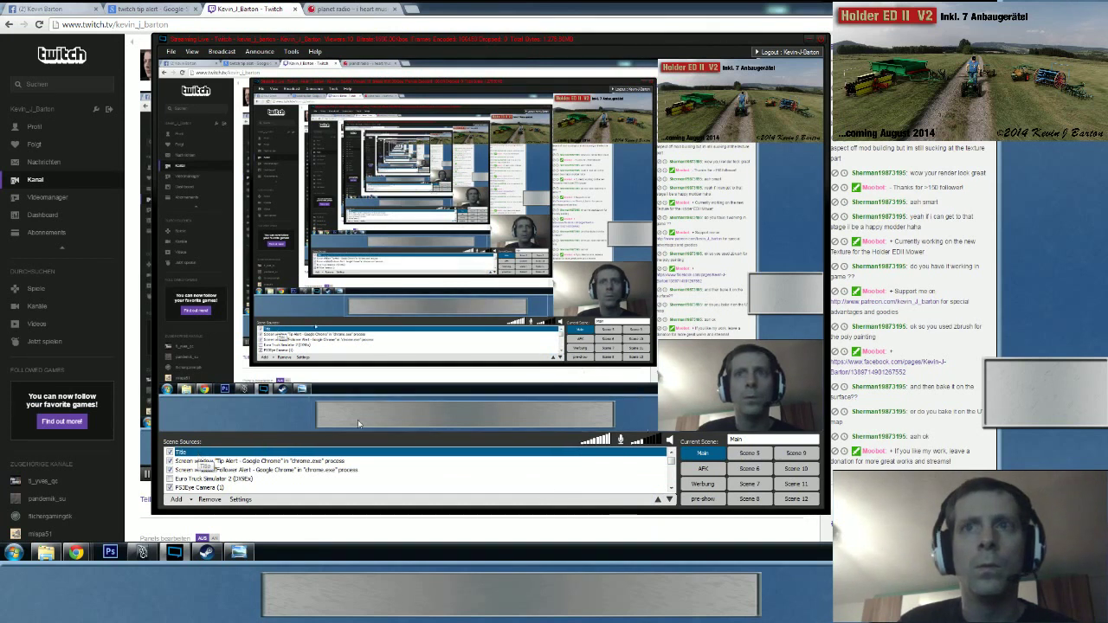
- Try to configure the Title source in its configuration window, and close the source settings
click(241, 501)
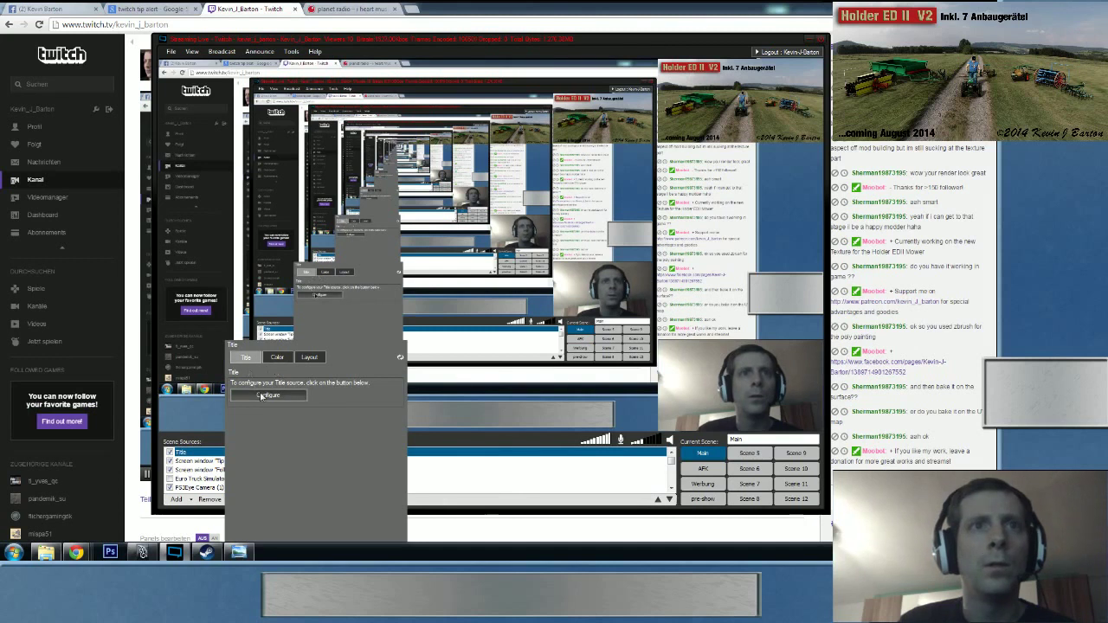
click(267, 395)
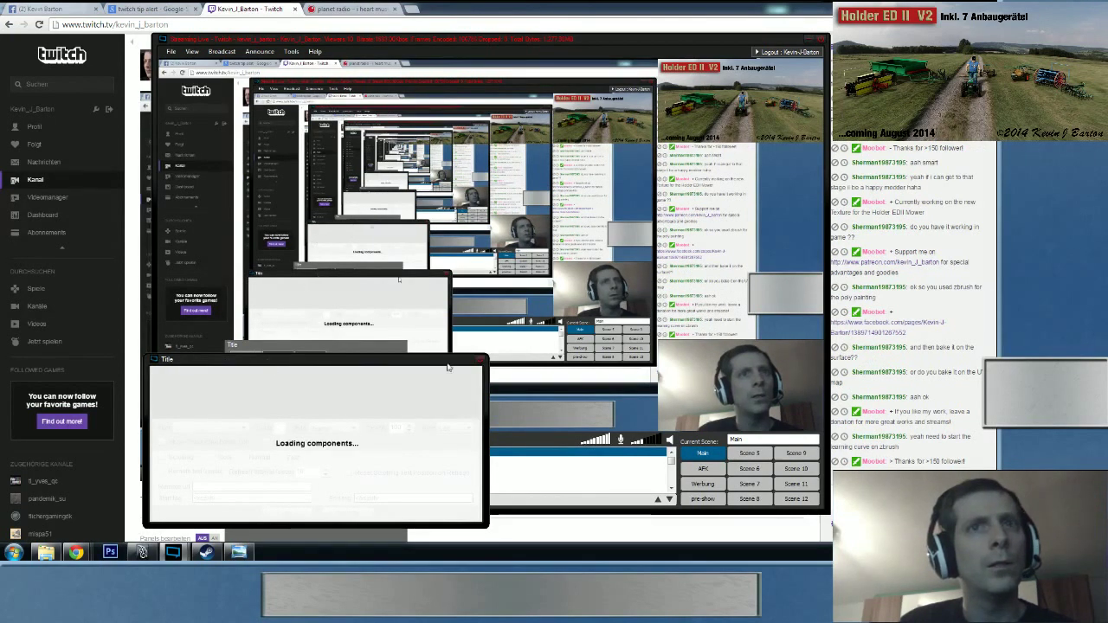
drag(206, 365, 496, 234)
drag(757, 239, 548, 232)
drag(470, 233, 495, 309)
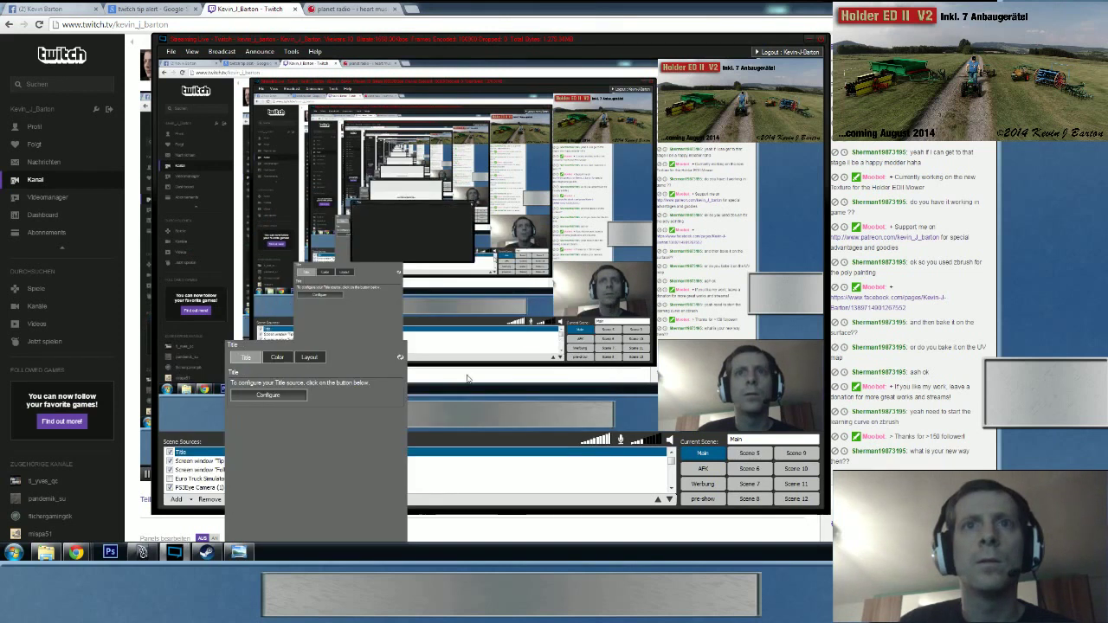
click(522, 470)
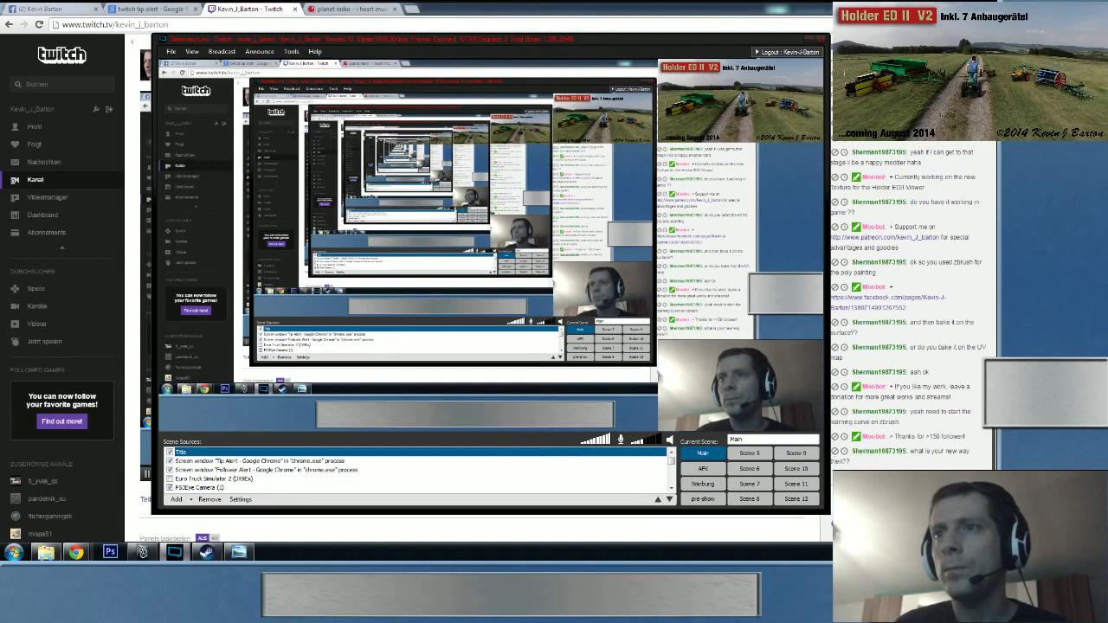
- Leave the streaming broadcaster and switch back to Maya with the mower's UV layout
click(909, 499)
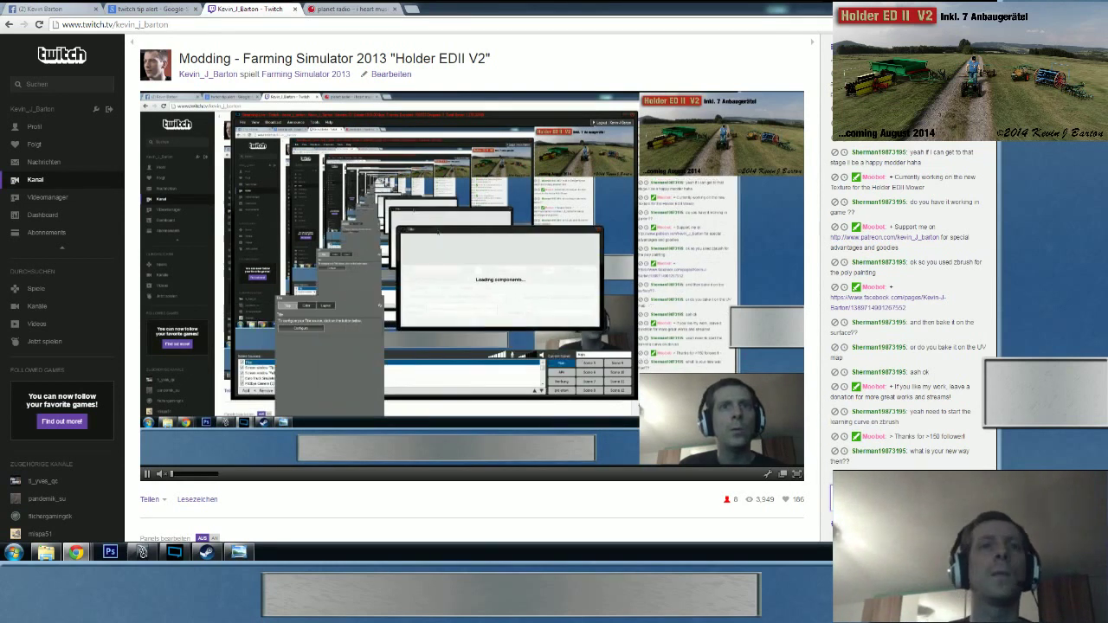
mouse_move(143, 551)
click(163, 508)
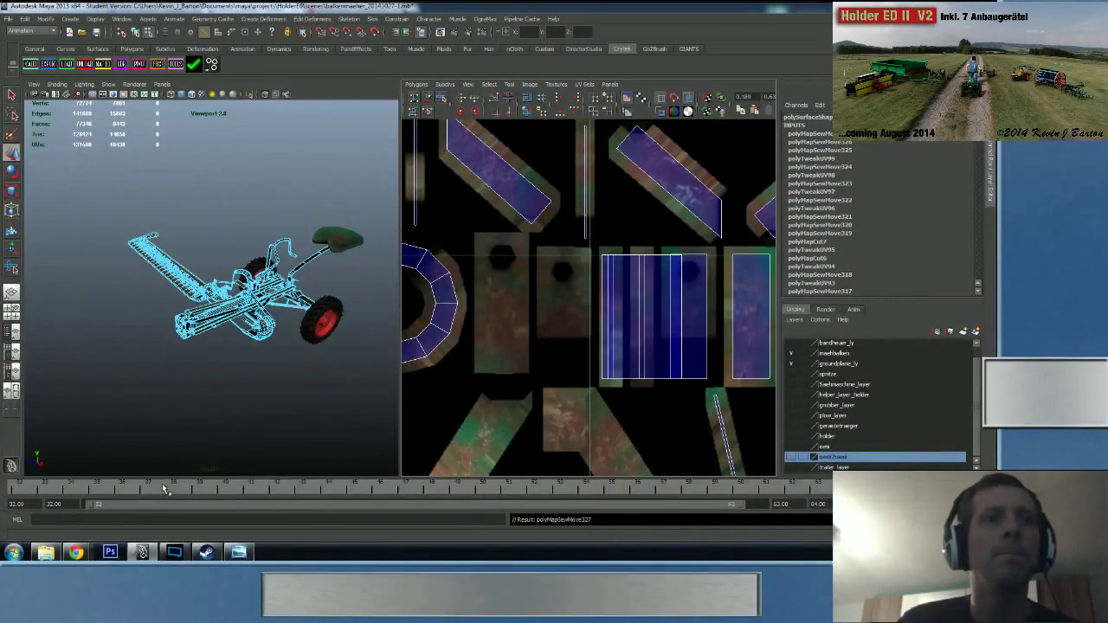
- Convert the whole mower mesh selection to its UVs and automatically lay out all shells within the 0 to 1 texture square
mouse_move(76, 553)
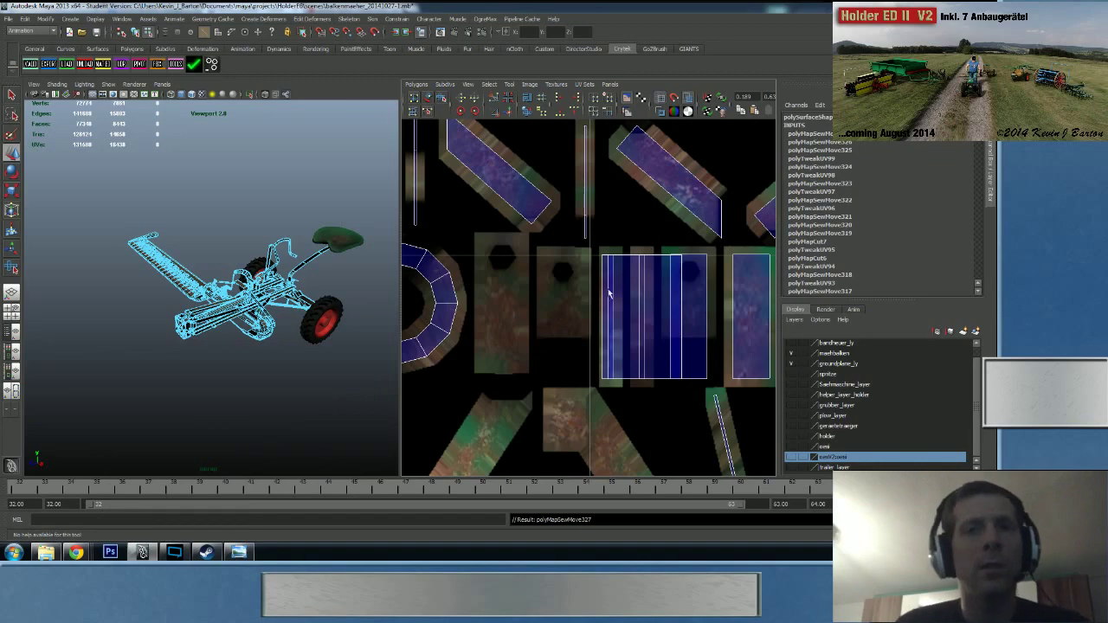
scroll(609, 295, down, 10)
scroll(629, 271, up, 6)
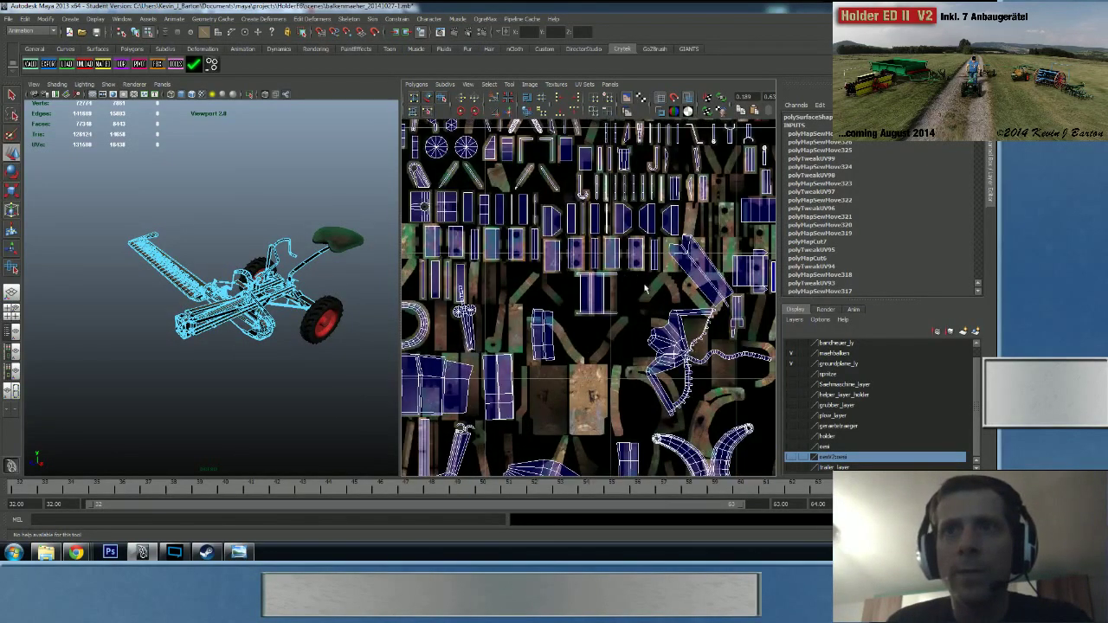
scroll(645, 290, down, 2)
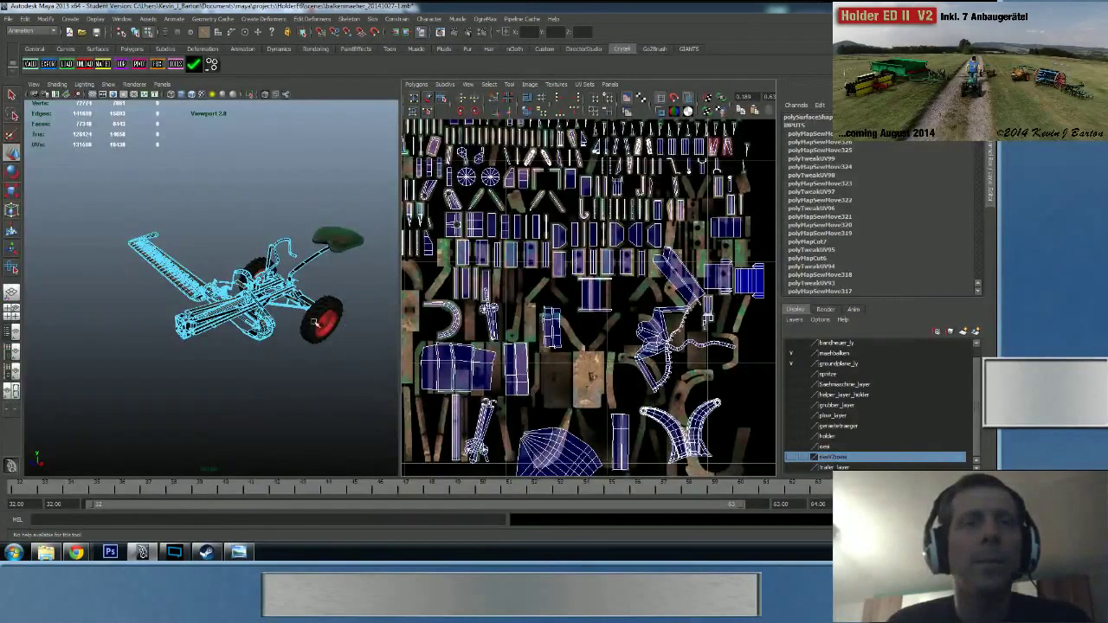
right_drag(216, 318, 223, 311)
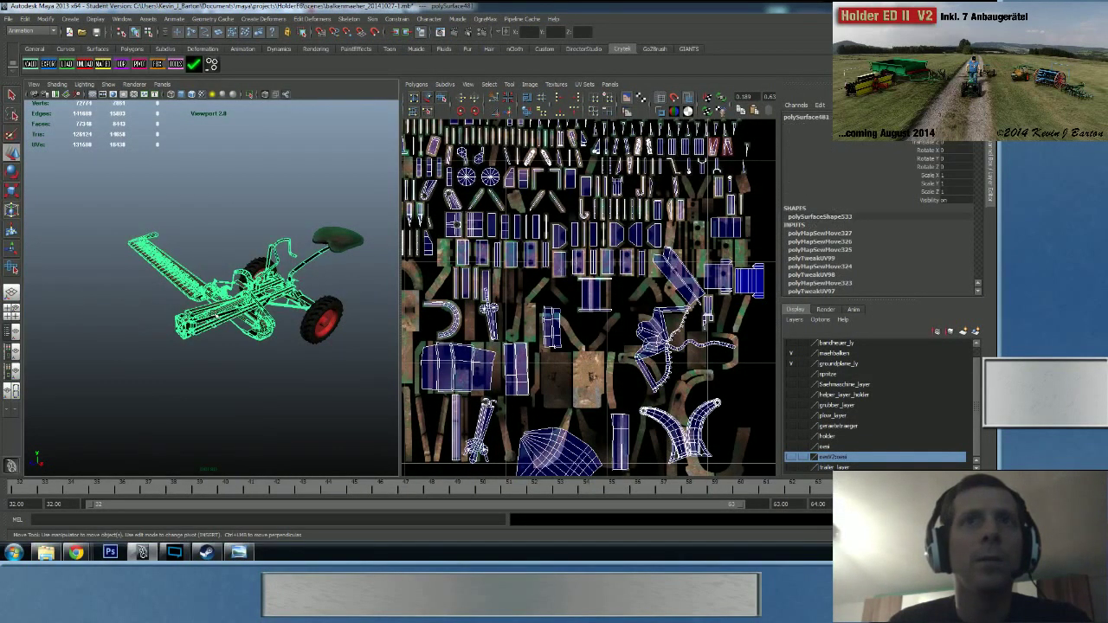
scroll(456, 296, down, 3)
ctrl+right_click(201, 319)
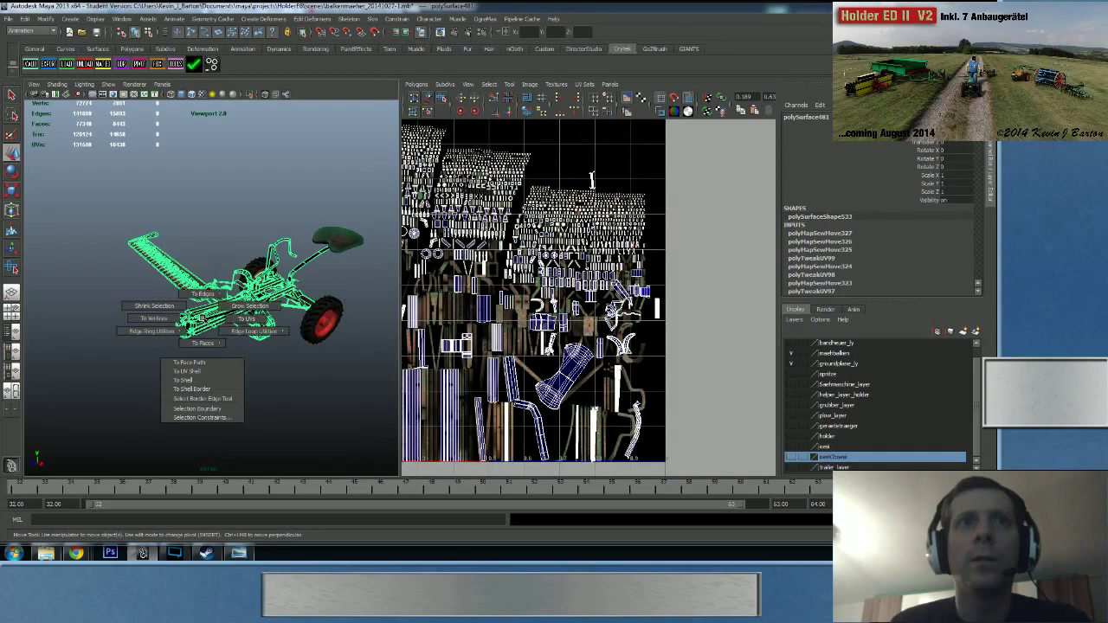
ctrl+right_drag(242, 320, 246, 319)
alt+right_drag(692, 290, 597, 303)
alt+middle_drag(597, 303, 643, 293)
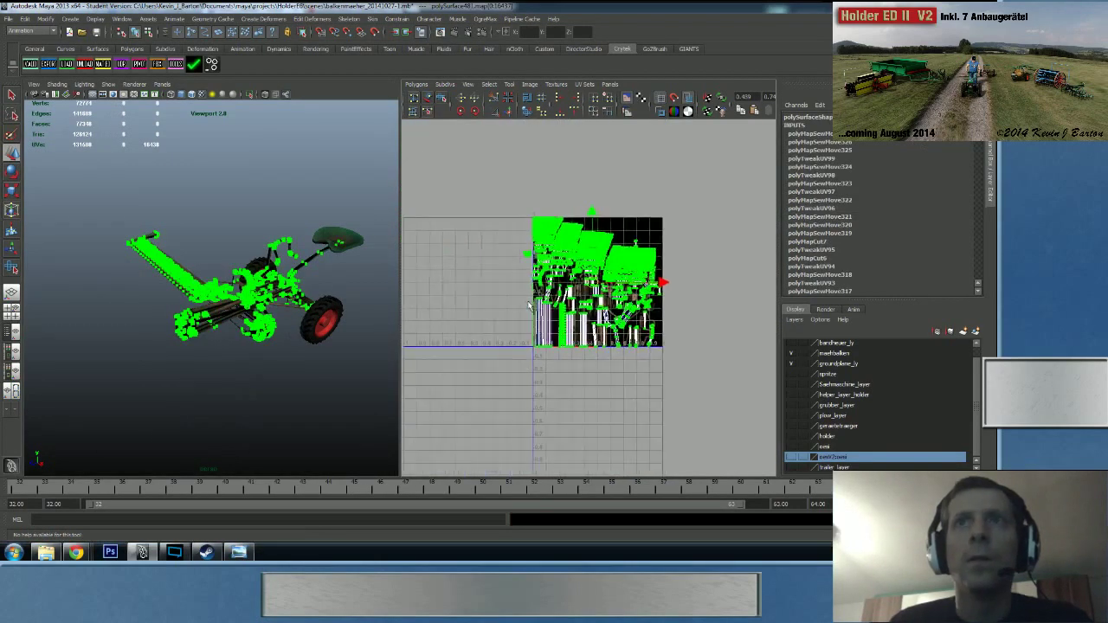
alt+right_drag(642, 293, 798, 326)
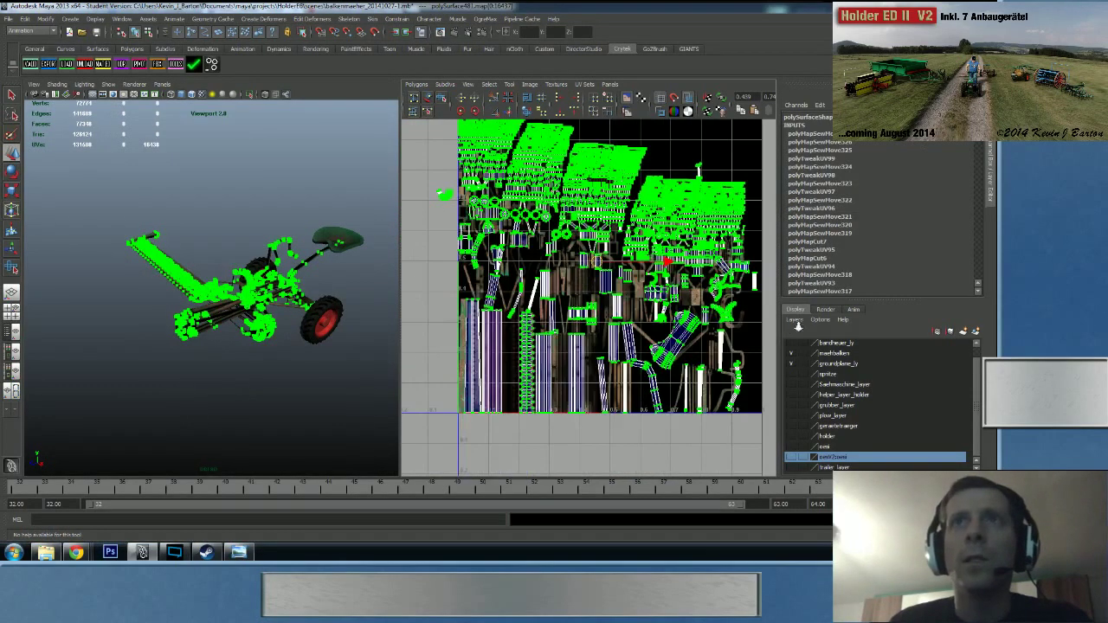
click(527, 99)
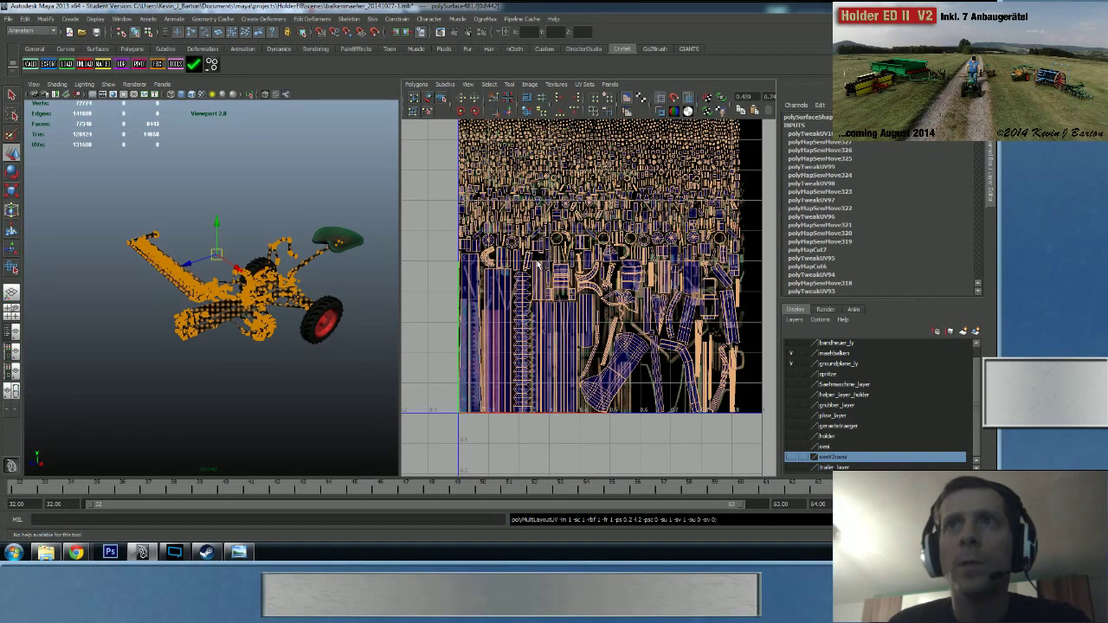
scroll(538, 265, up, 4)
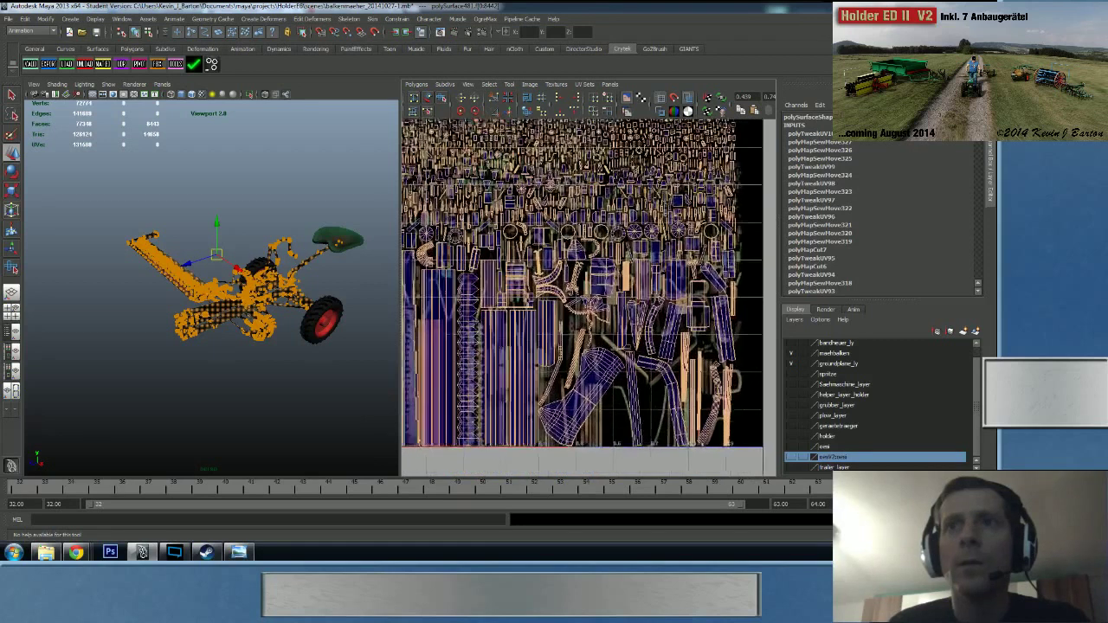
- Leave UV component editing on the mower and select its whole mesh in object mode
right_click(582, 263)
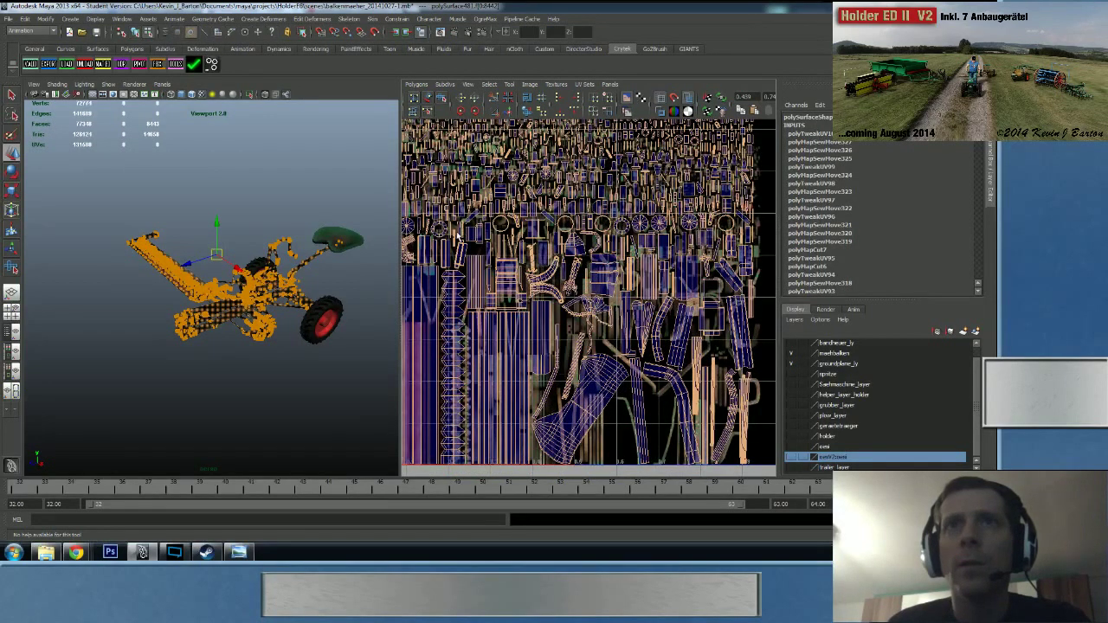
right_click(468, 266)
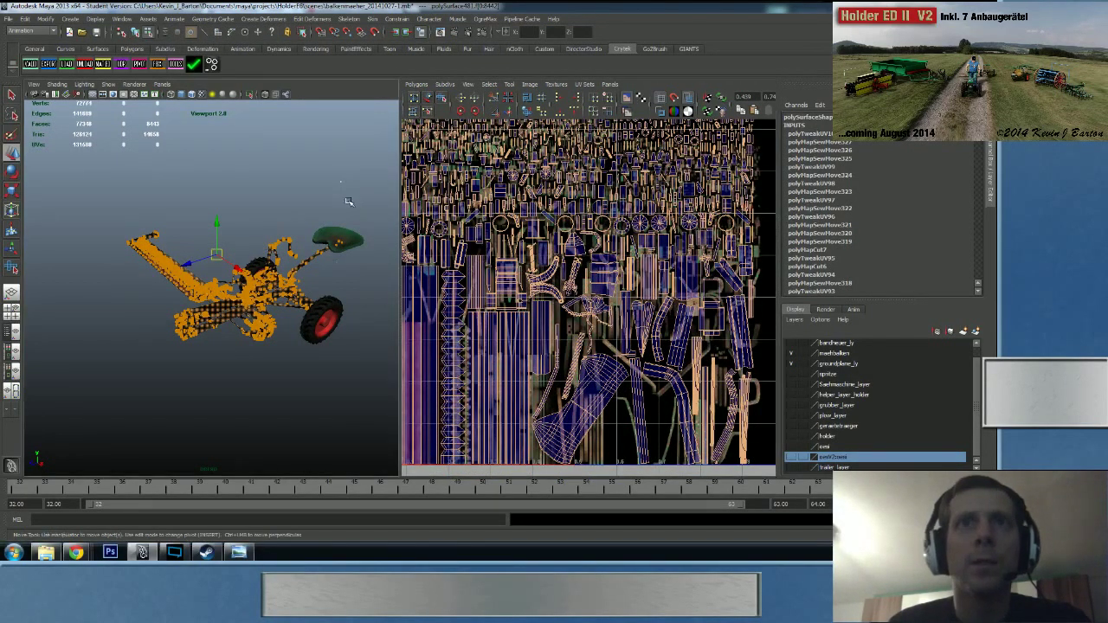
click(353, 251)
right_drag(223, 310, 262, 230)
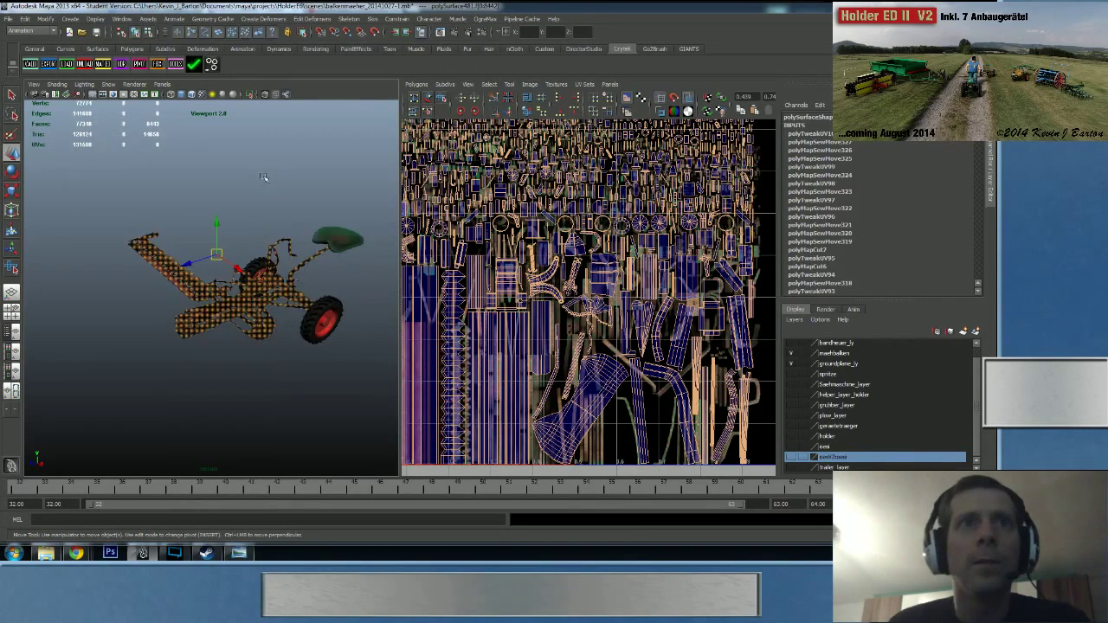
click(262, 176)
click(292, 279)
- Examine the mower's packed UV shells across the texture square, from the large pieces to the smallest ones
alt+right_drag(736, 247, 688, 242)
alt+middle_drag(688, 242, 636, 307)
alt+right_drag(636, 308, 834, 307)
scroll(571, 269, up, 5)
alt+middle_drag(657, 262, 548, 343)
scroll(589, 298, down, 4)
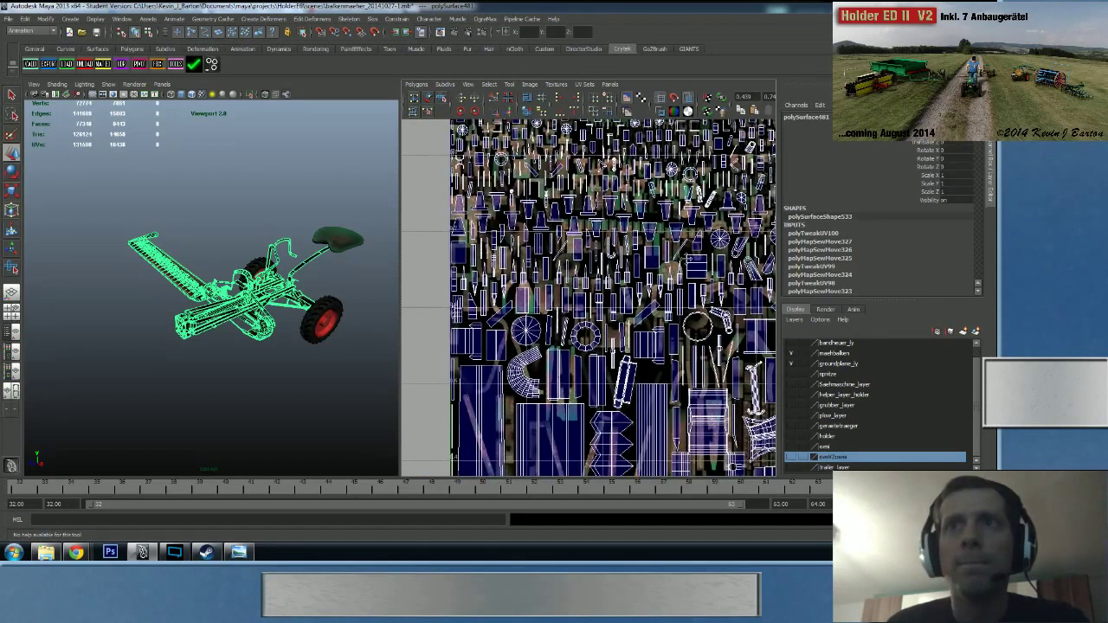
alt+middle_drag(693, 264, 619, 257)
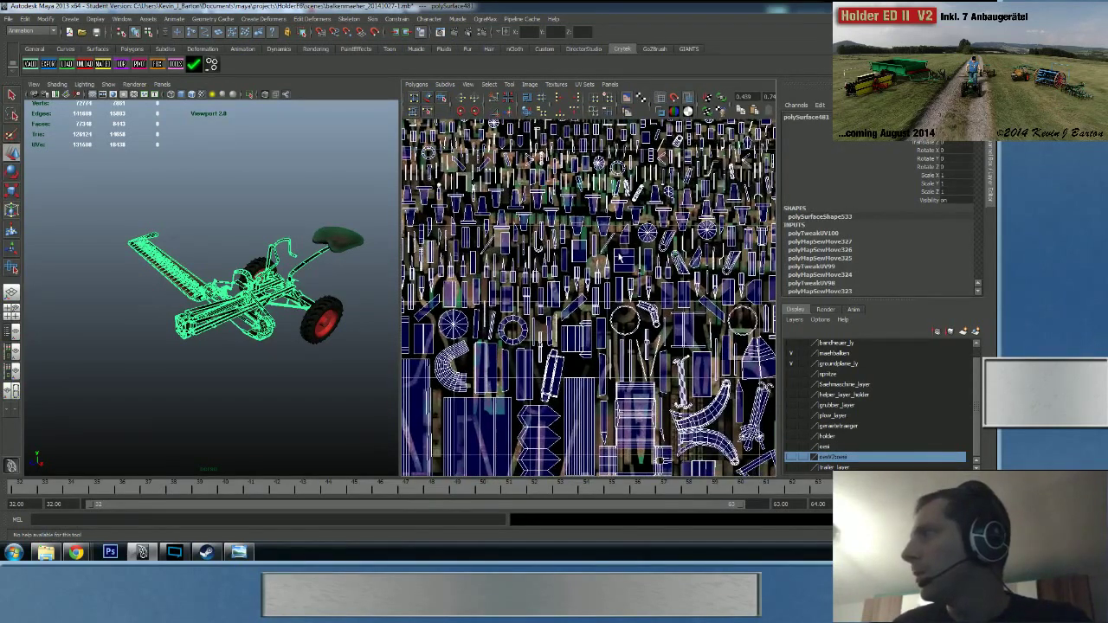
alt+middle_drag(619, 257, 412, 227)
alt+middle_drag(598, 290, 472, 247)
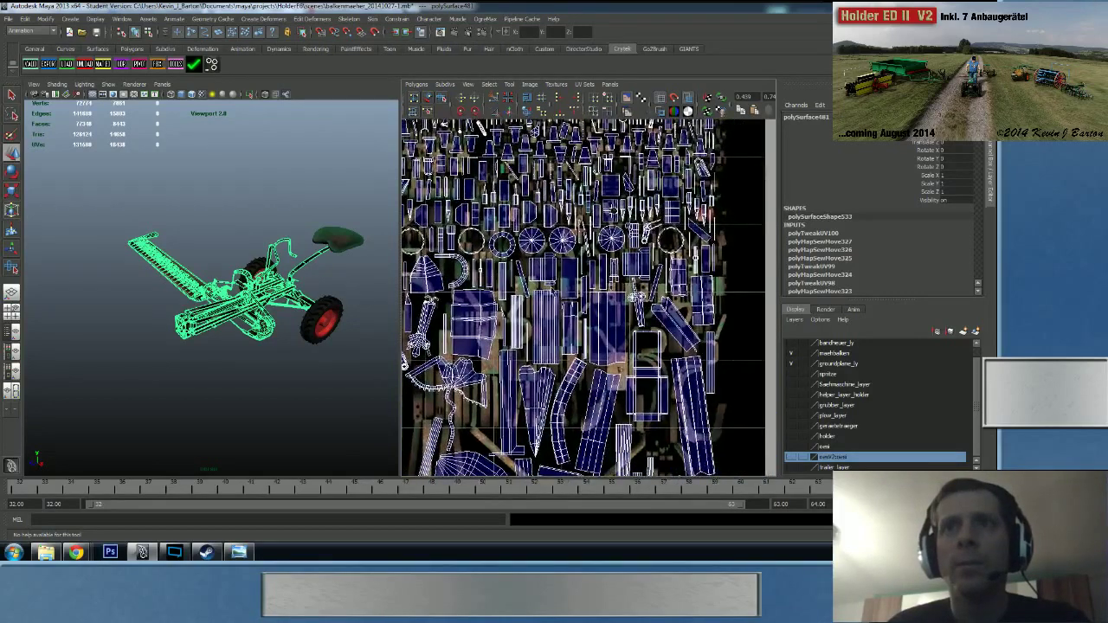
alt+middle_drag(637, 297, 654, 216)
alt+middle_drag(550, 401, 715, 268)
alt+middle_drag(570, 236, 567, 319)
scroll(567, 318, down, 10)
alt+middle_drag(547, 208, 494, 195)
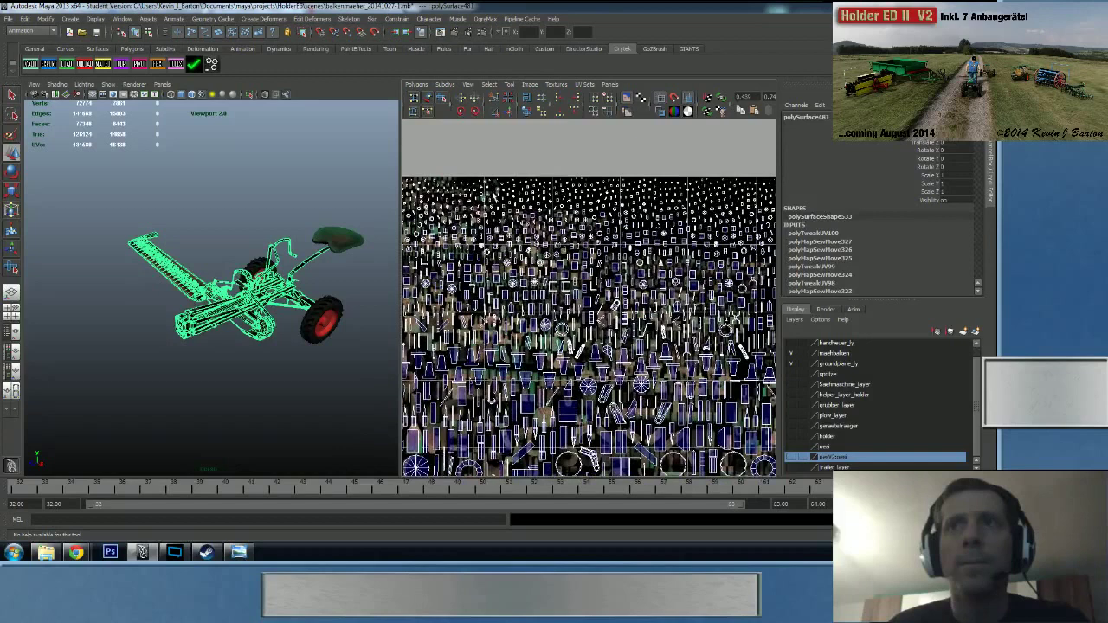
alt+middle_drag(643, 267, 478, 201)
alt+middle_drag(629, 241, 453, 258)
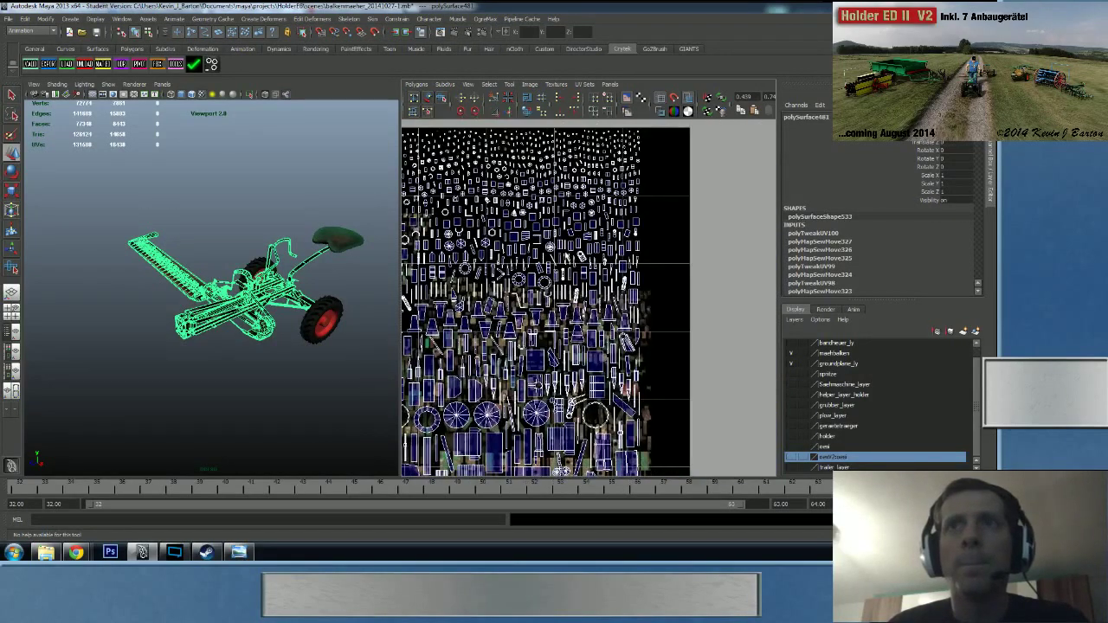
- Check the streaming broadcaster and the viewer list on the Twitch channel page in Chrome, and switch back to Maya
click(180, 550)
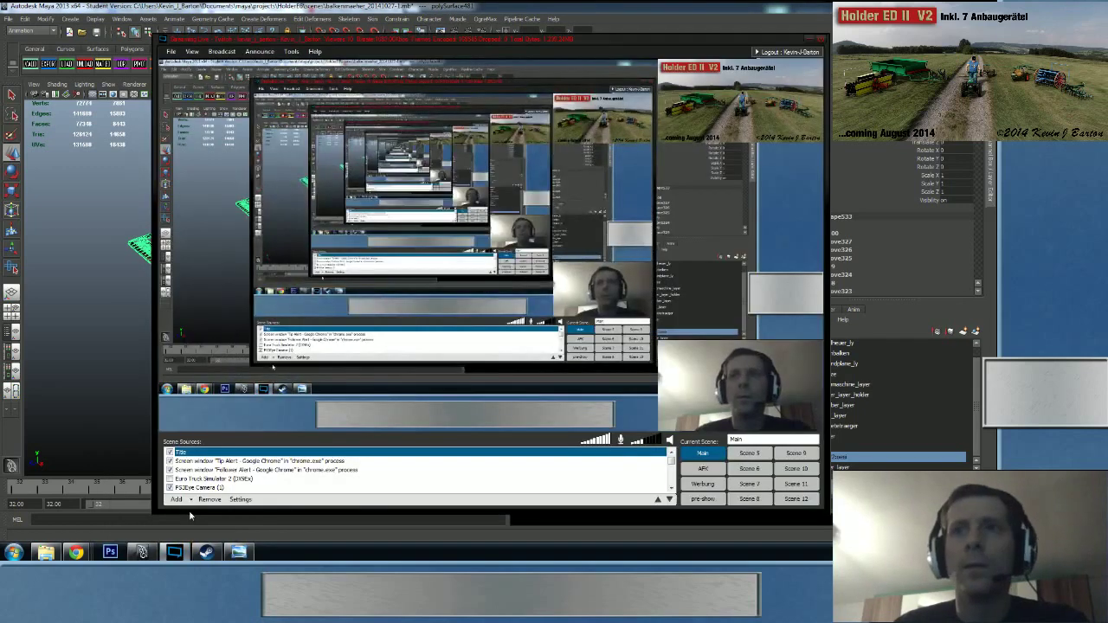
click(142, 551)
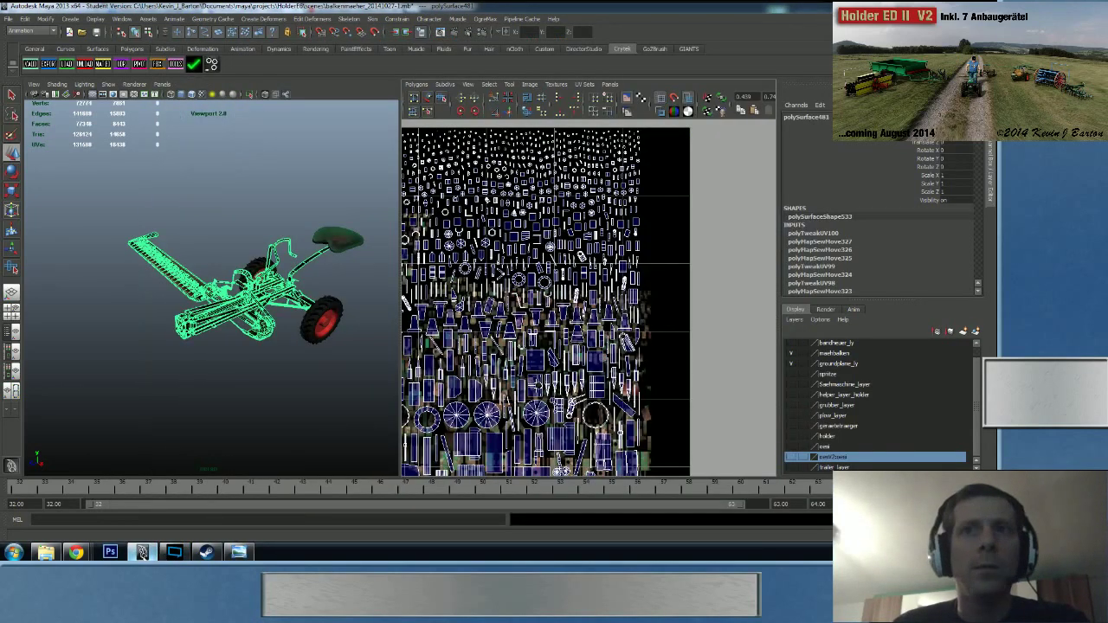
mouse_move(77, 552)
click(65, 495)
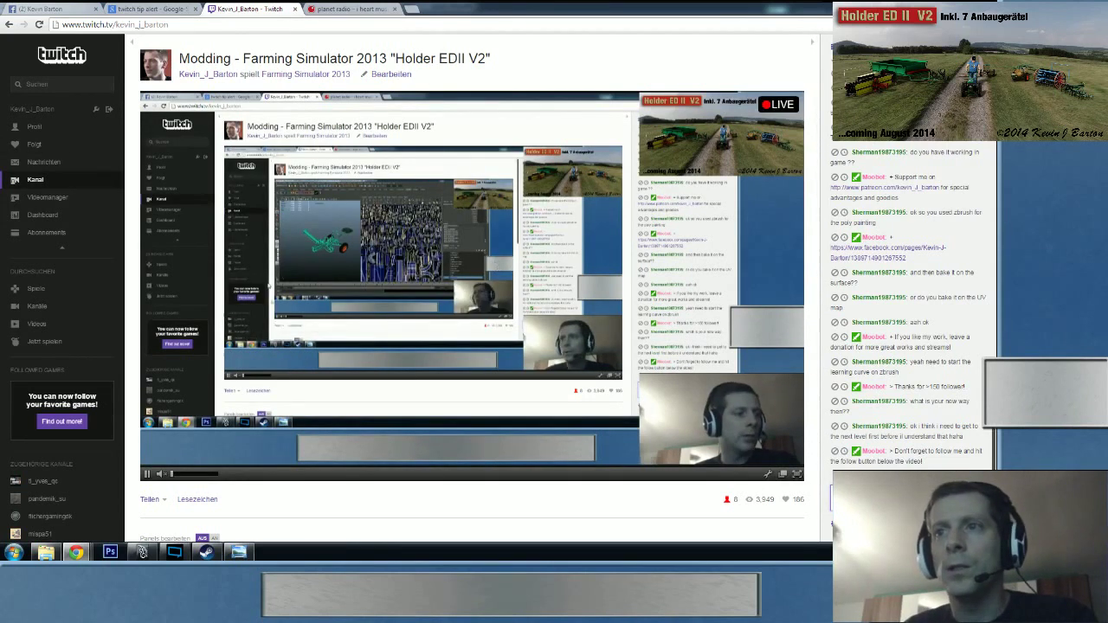
click(863, 525)
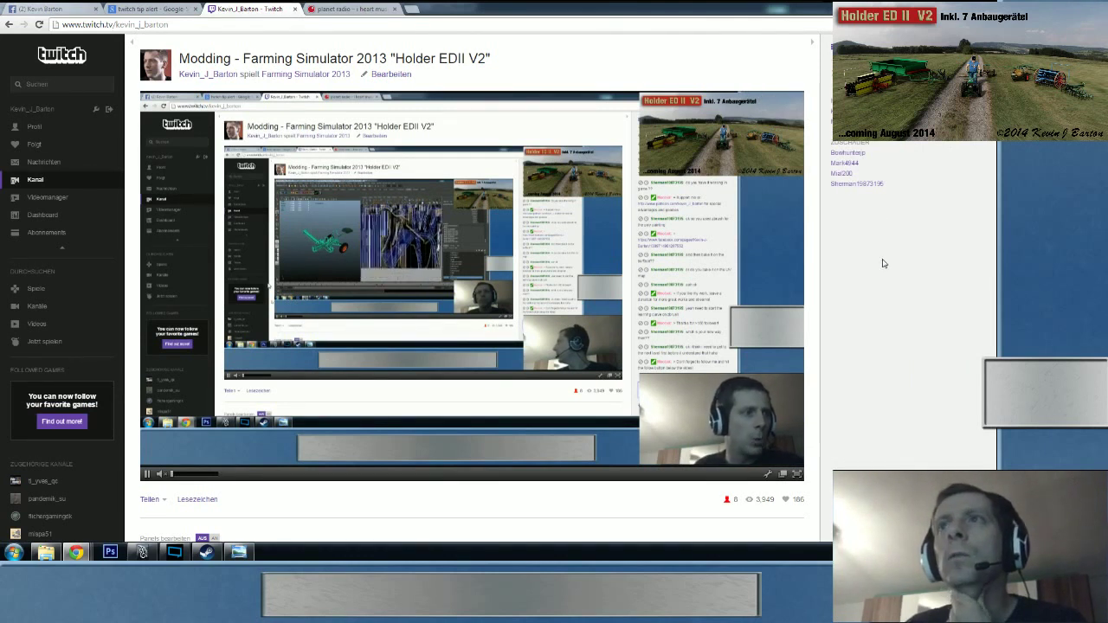
click(979, 76)
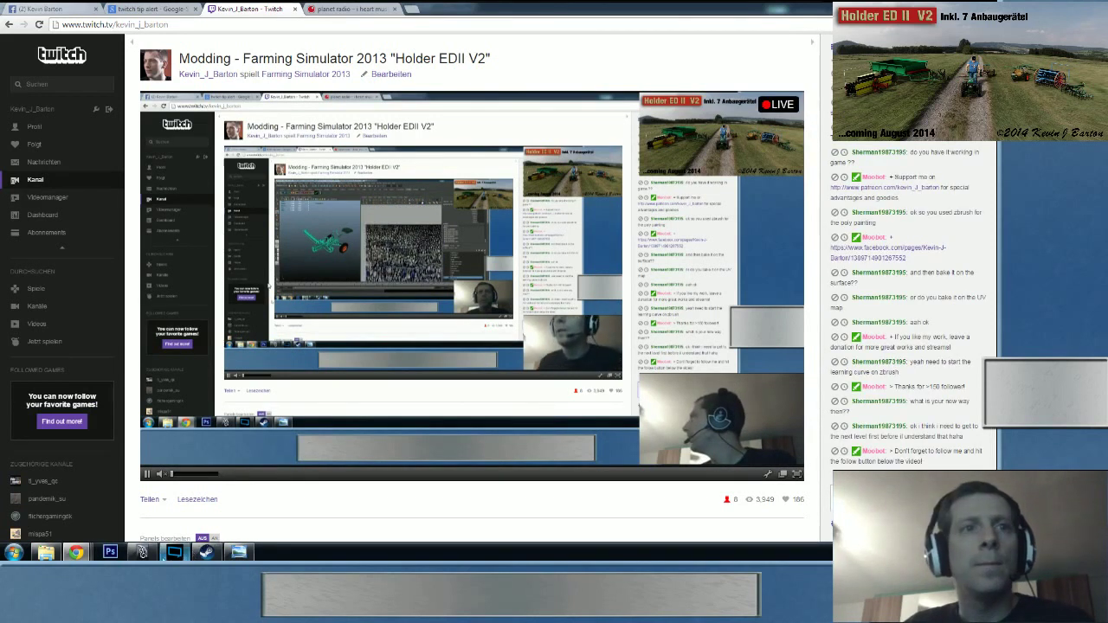
mouse_move(141, 552)
click(156, 507)
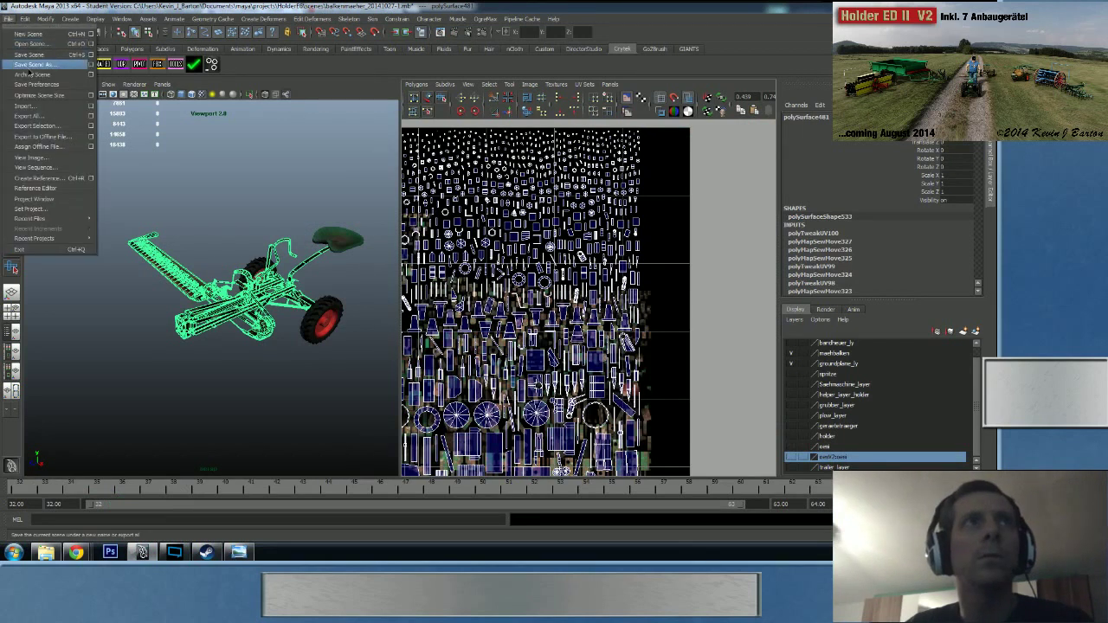
click(33, 64)
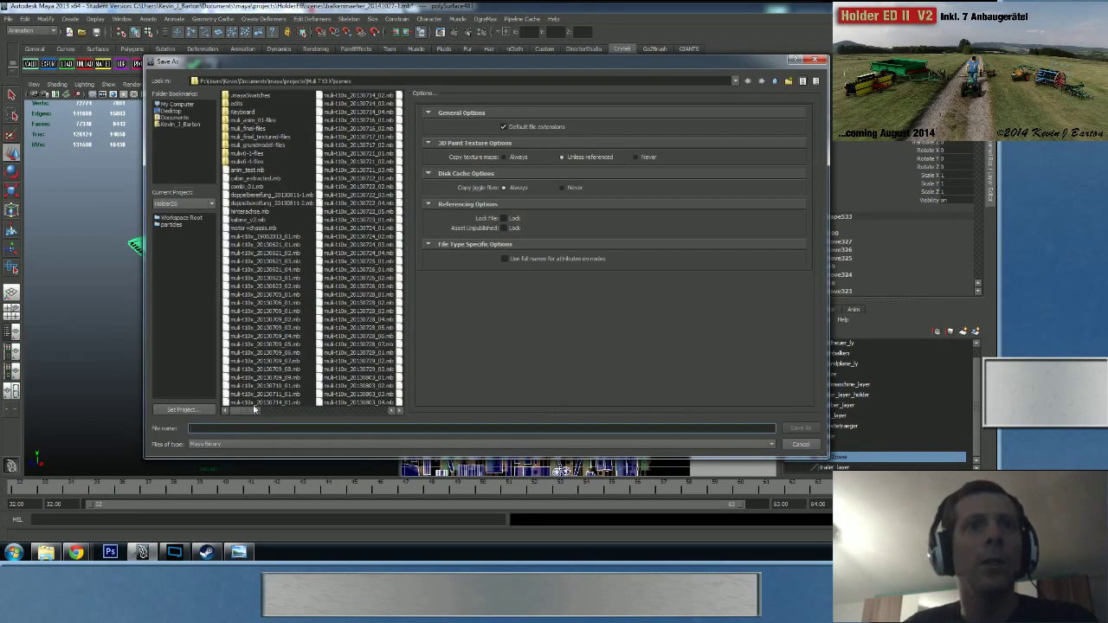
click(274, 203)
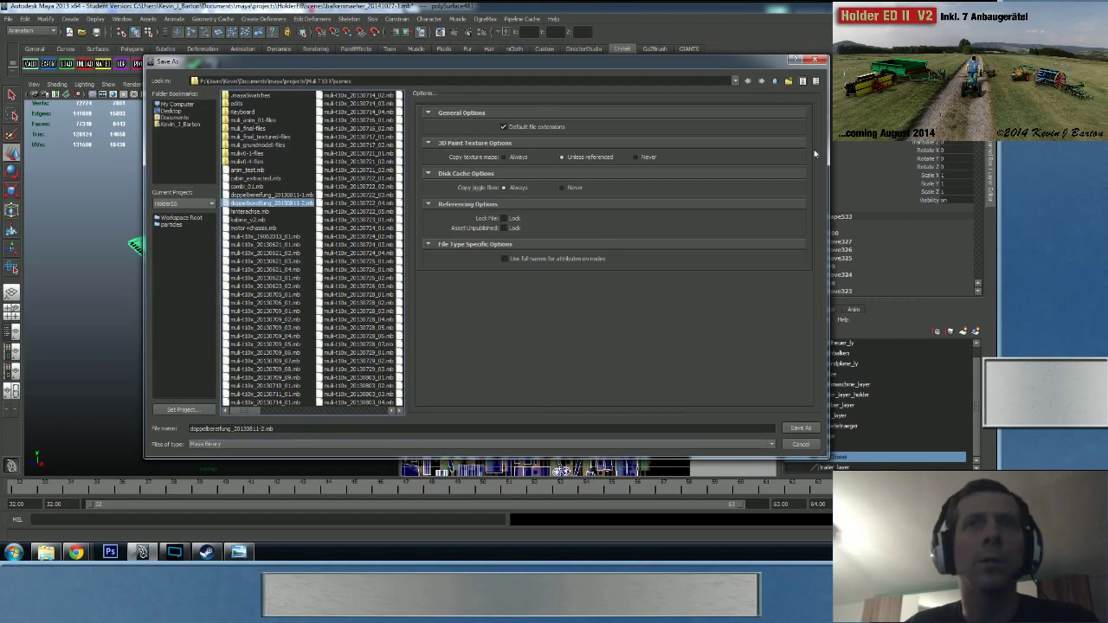
click(815, 59)
- Set the current Maya project to the HolderE6 folder
click(9, 20)
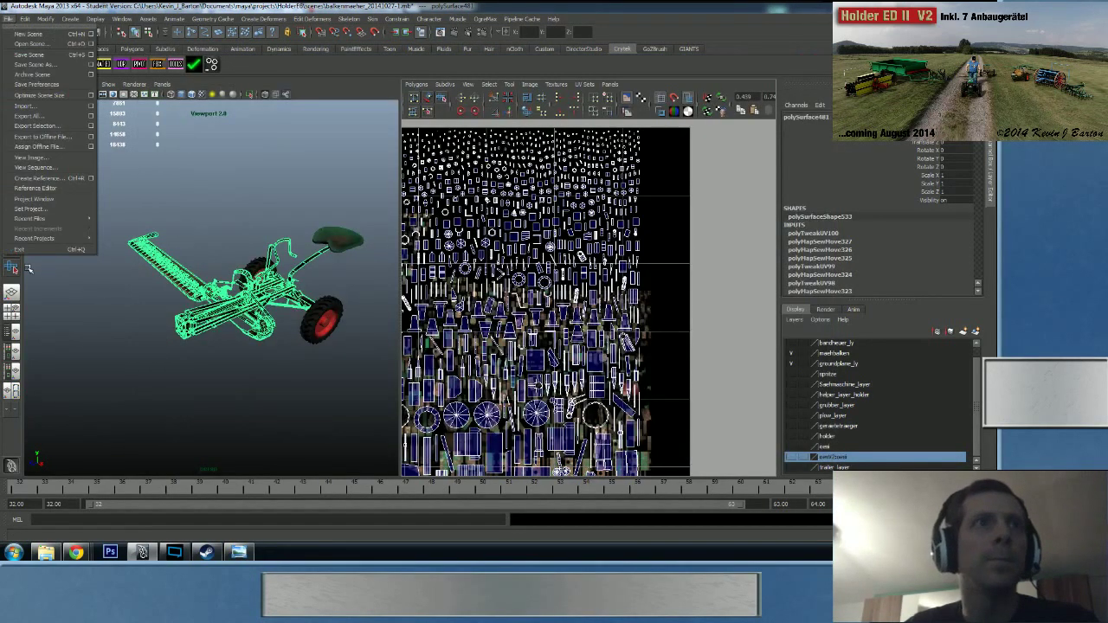
click(53, 210)
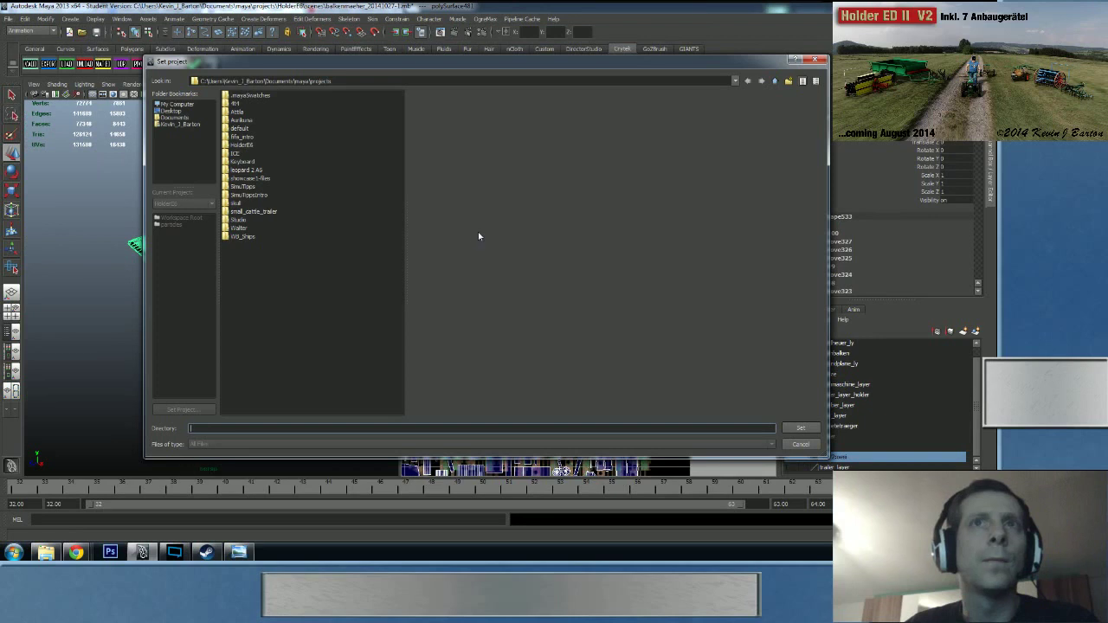
click(245, 138)
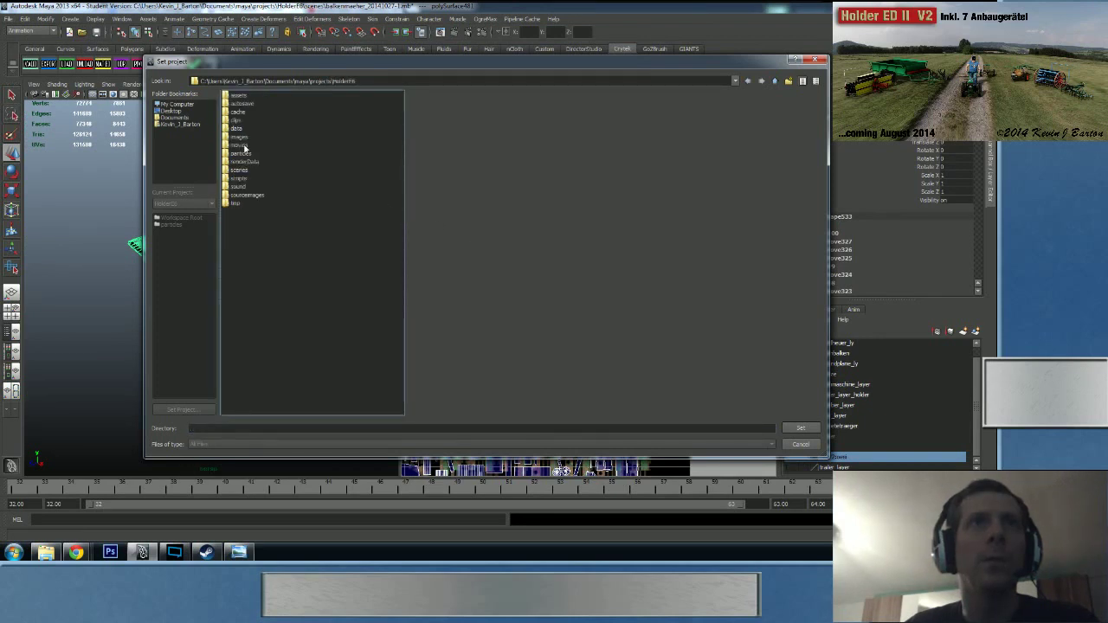
click(801, 428)
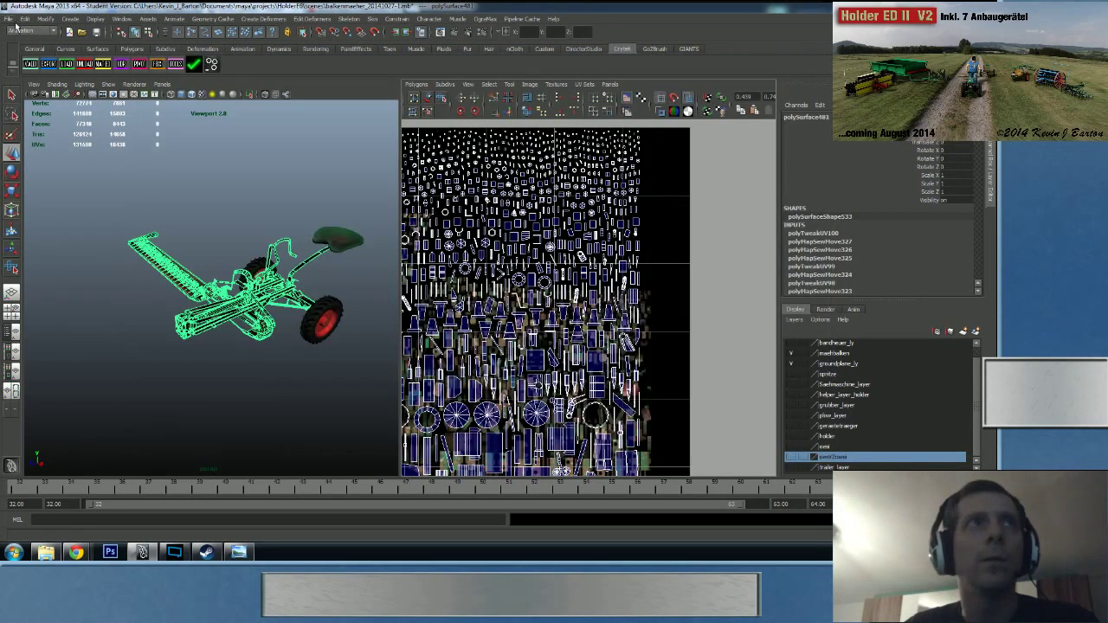
- Save the scene in the HolderE6 scenes folder as a new version named balkenmaeher_20141027-2.mb
click(10, 21)
click(44, 66)
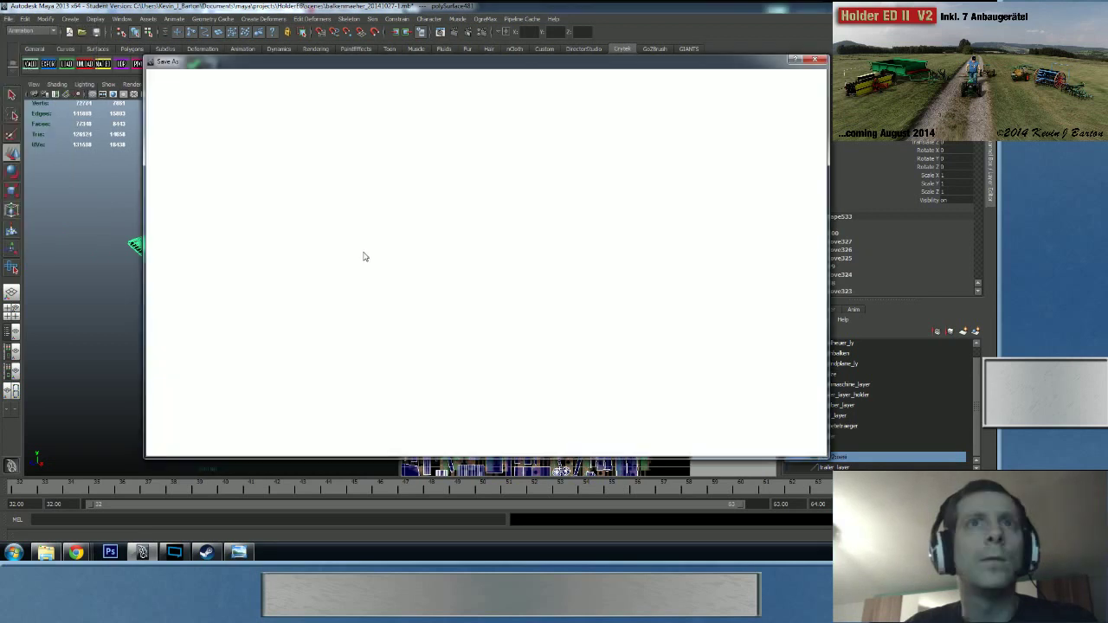
double_click(240, 170)
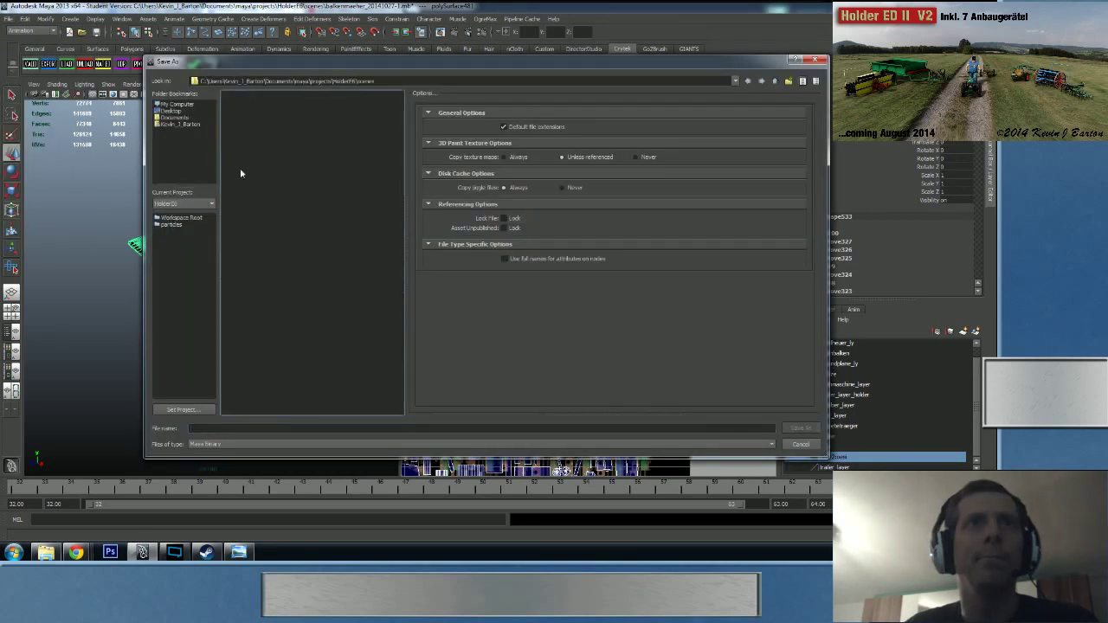
click(271, 171)
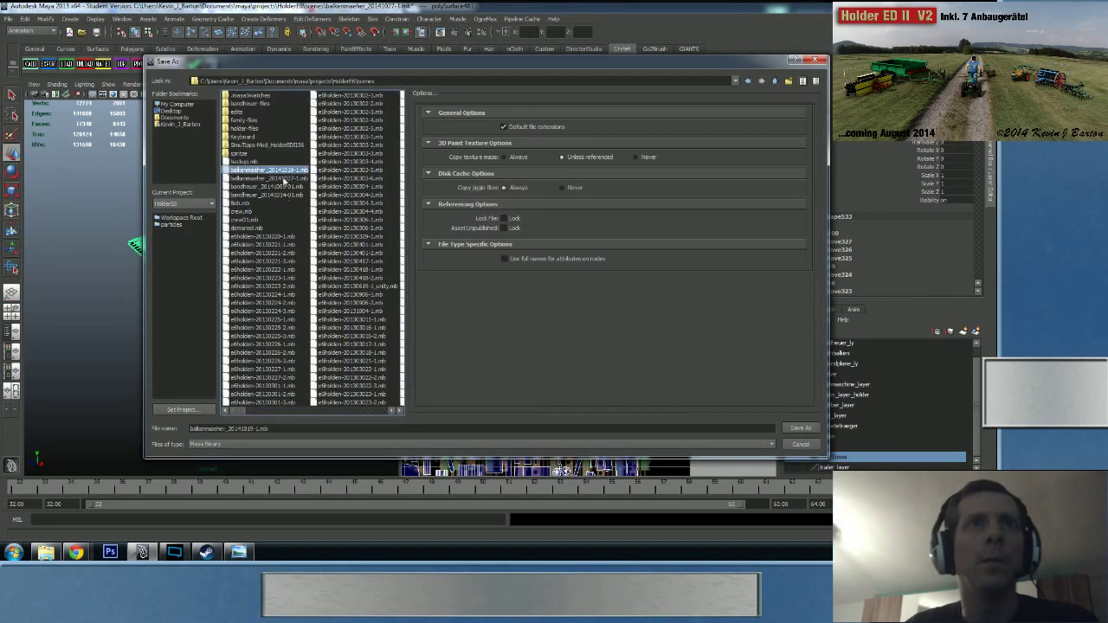
click(284, 178)
click(259, 428)
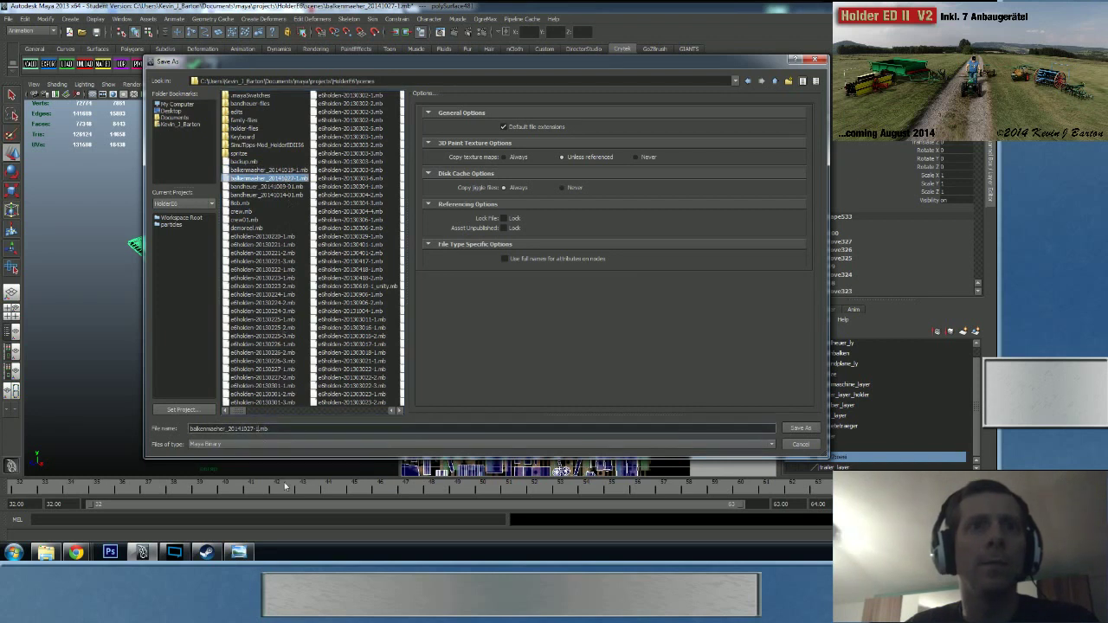
key(Return)
key(Return)
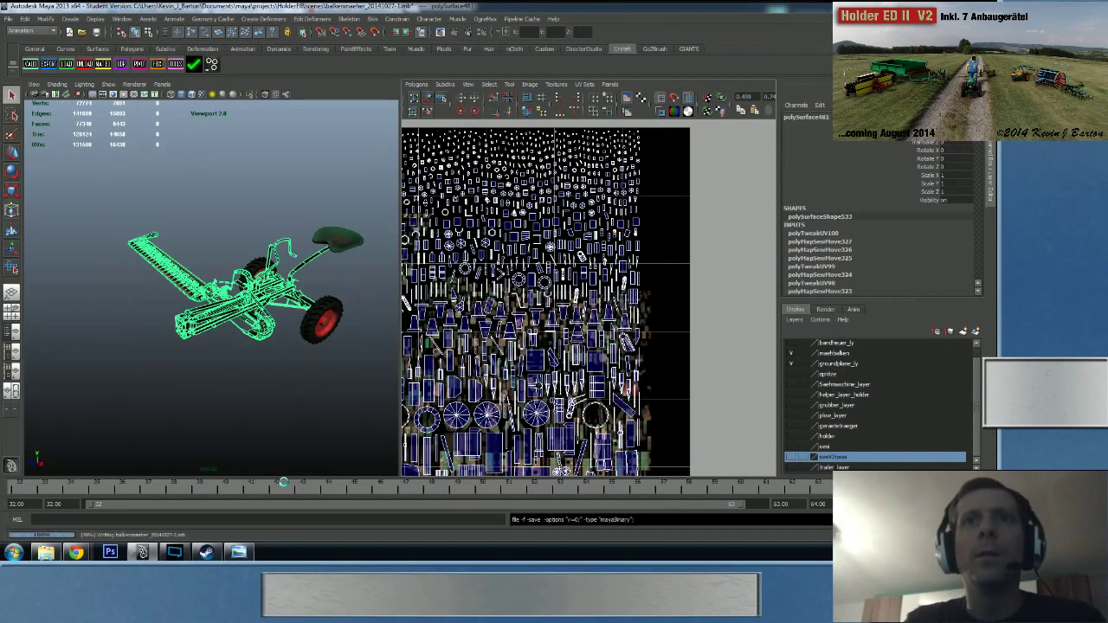
- Export the selected mower mesh as balken_LP.fbx, replacing the existing file, and close the export report
mouse_move(334, 384)
alt+mouse_down()
mouse_move(292, 376)
mouse_move(321, 392)
alt+mouse_up()
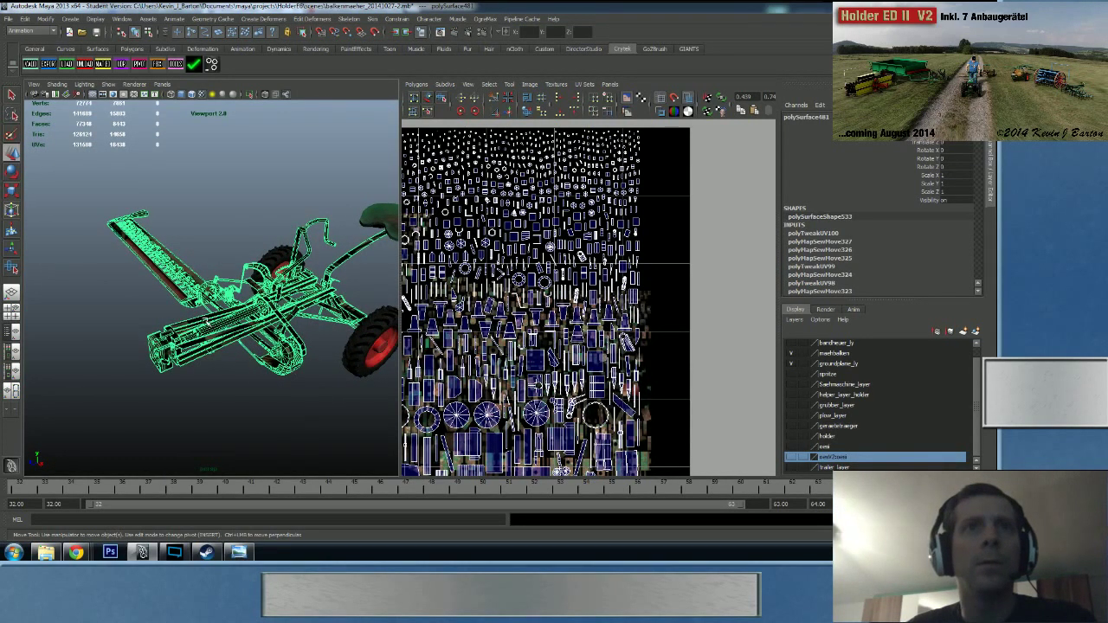
click(9, 18)
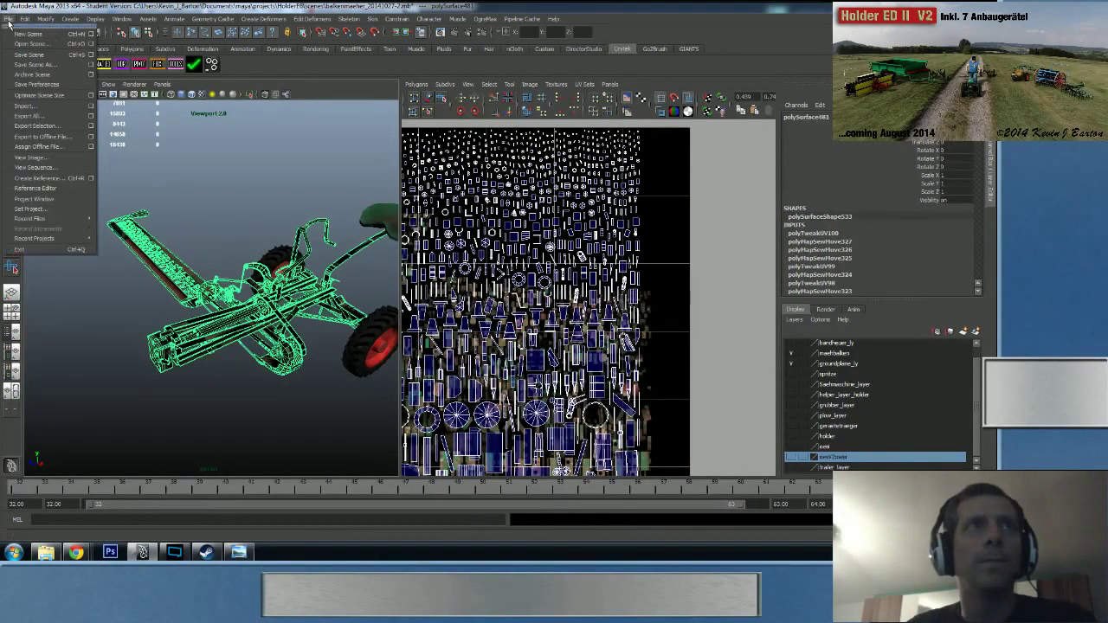
click(40, 128)
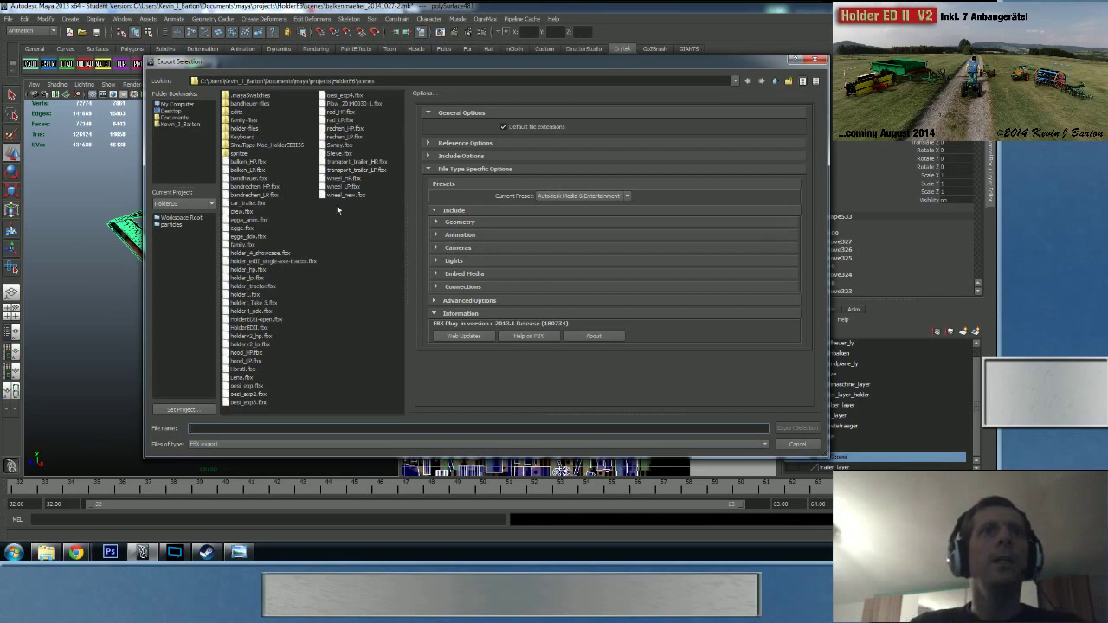
click(258, 171)
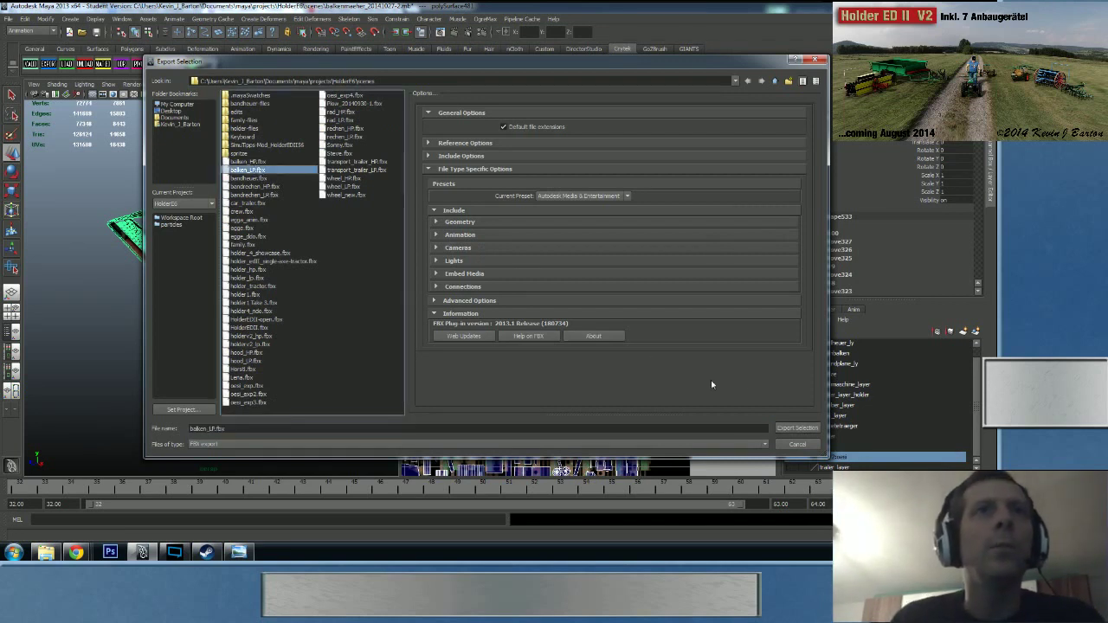
click(797, 429)
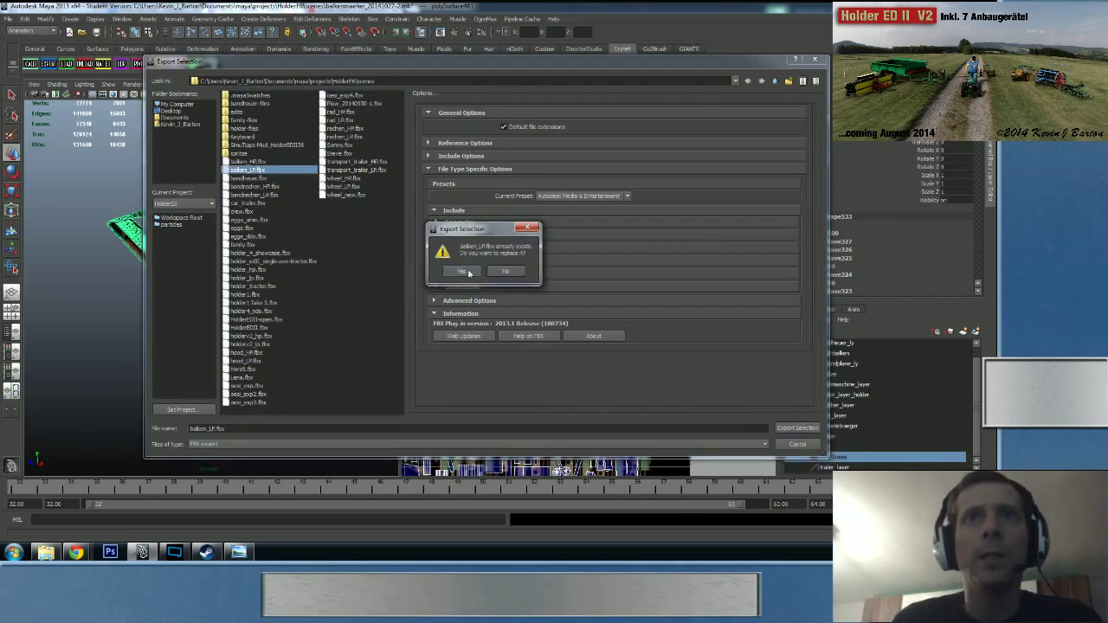
click(463, 272)
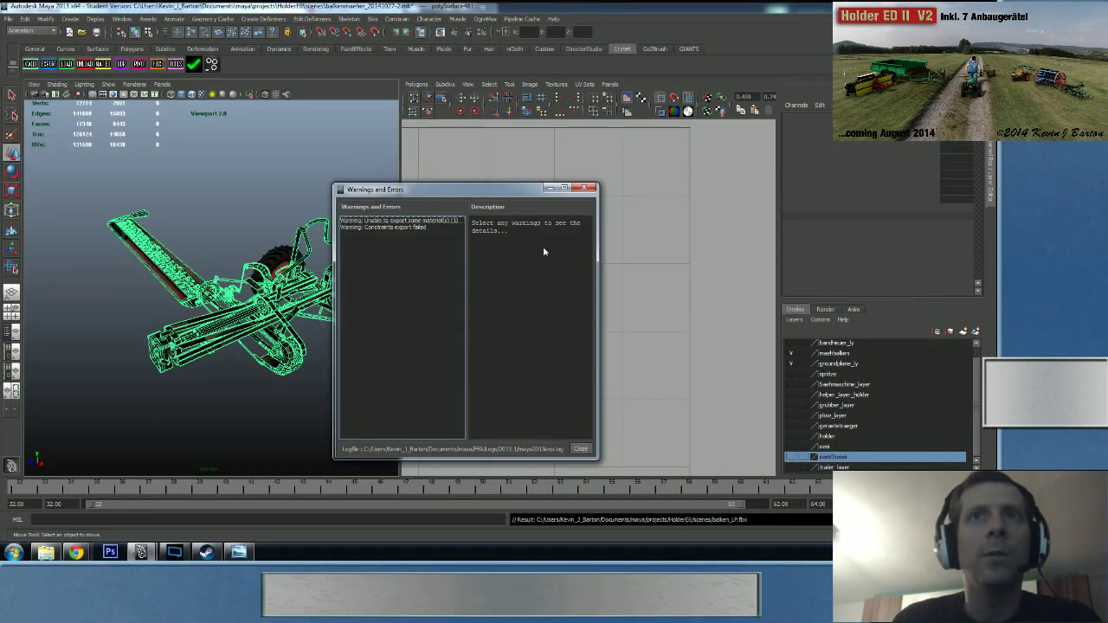
click(585, 187)
- Deselect and reselect the whole mower mesh in the viewport, and open the export dialog for the selection
click(414, 237)
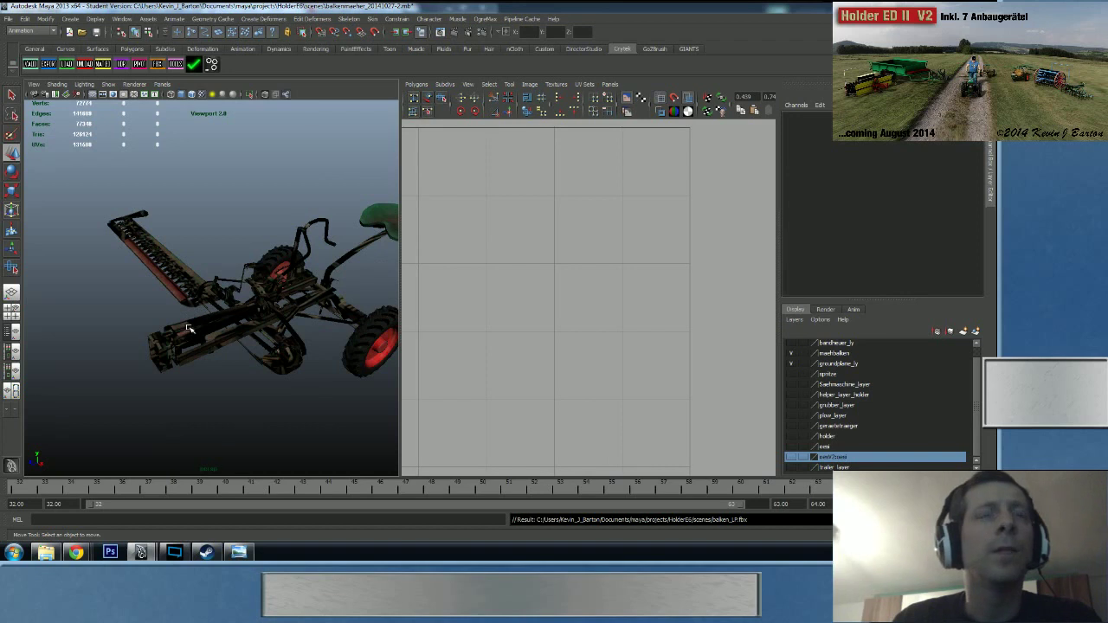
click(187, 326)
click(190, 329)
click(7, 18)
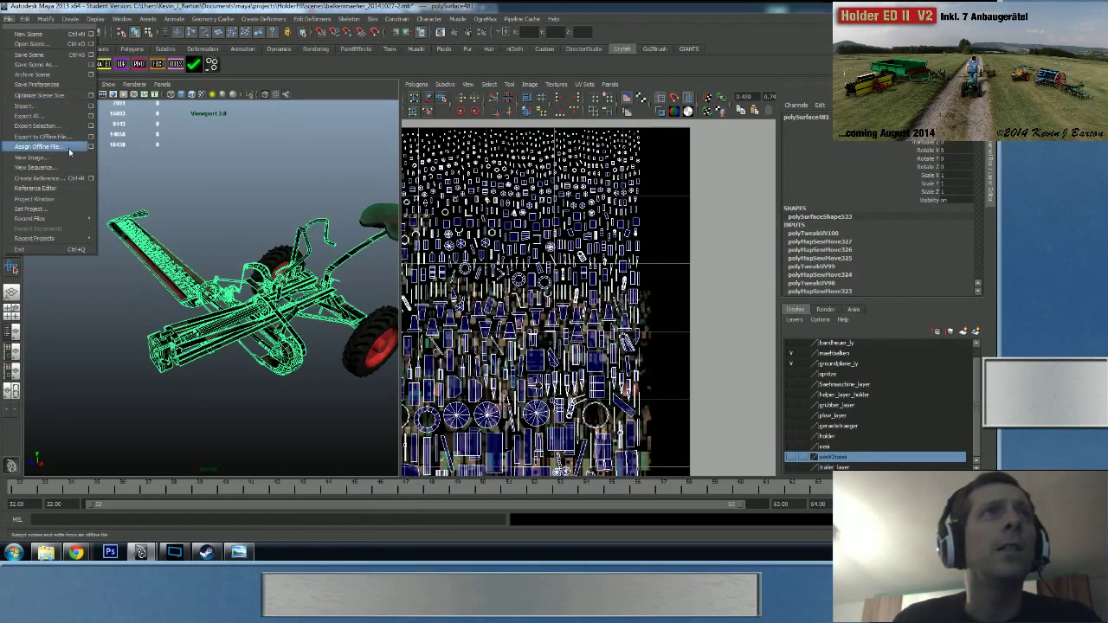
mouse_move(68, 225)
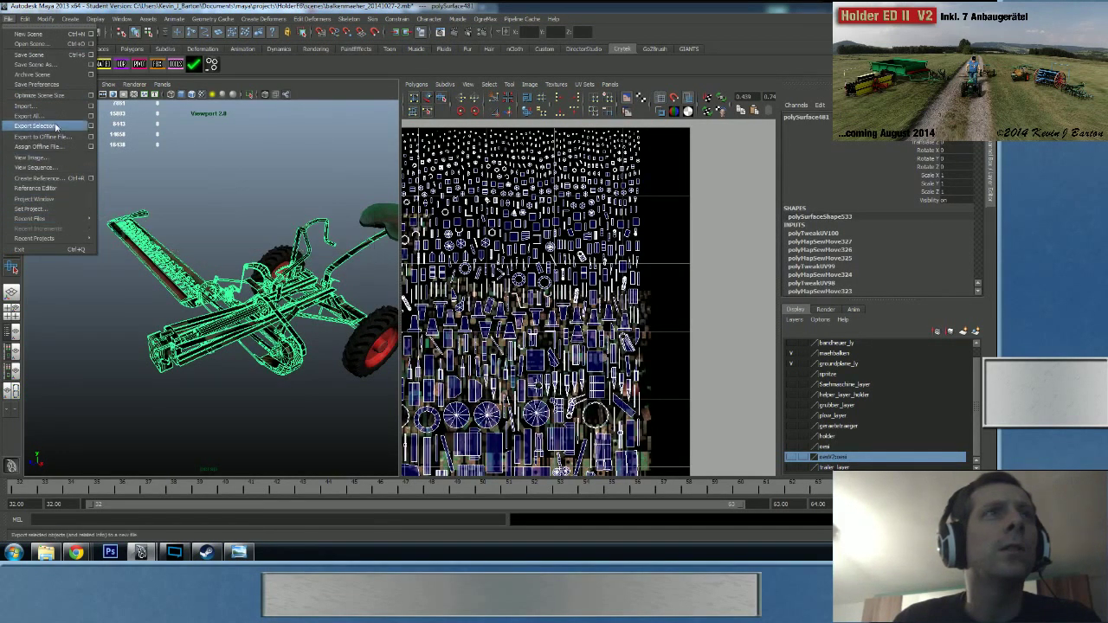
click(36, 125)
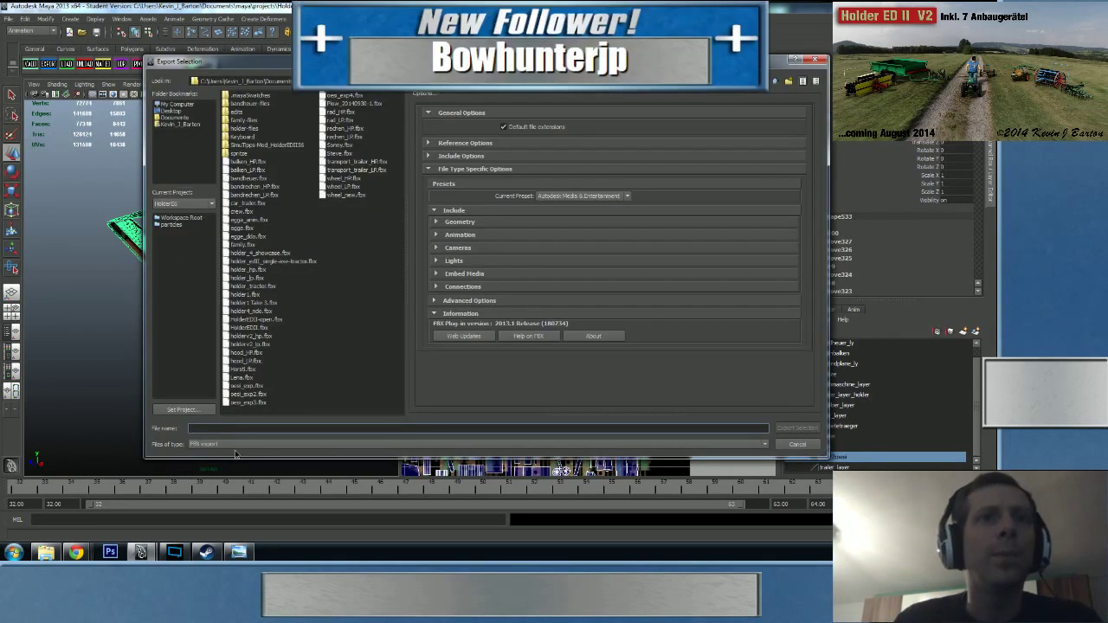
- Check the streaming broadcaster's scene preview and sources, and switch back to Maya's export dialog
click(239, 552)
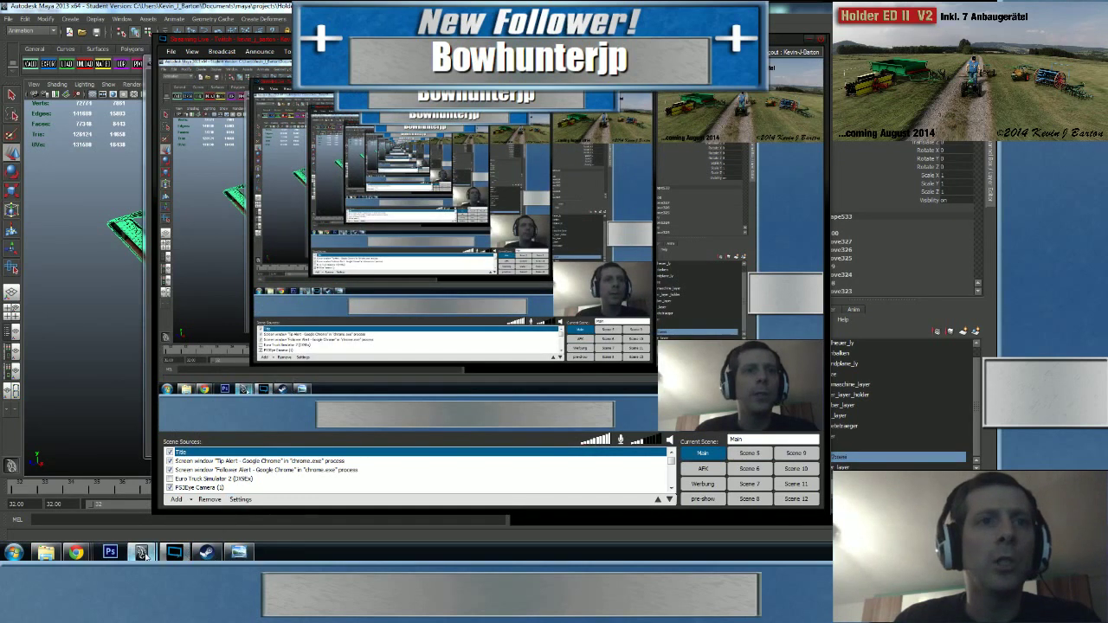
mouse_move(141, 551)
click(200, 513)
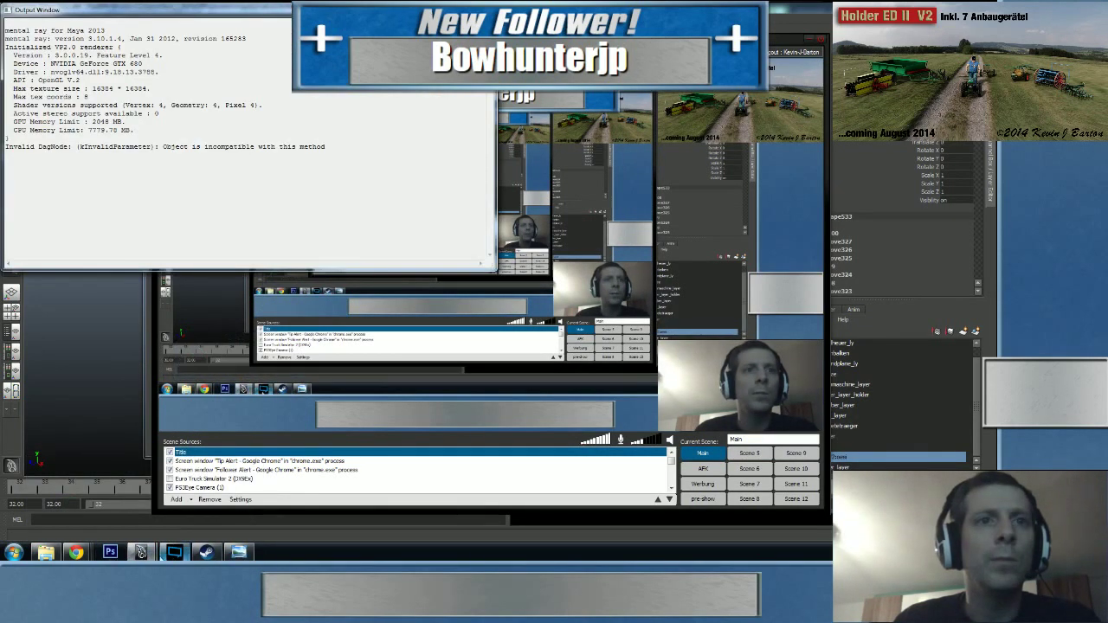
click(126, 508)
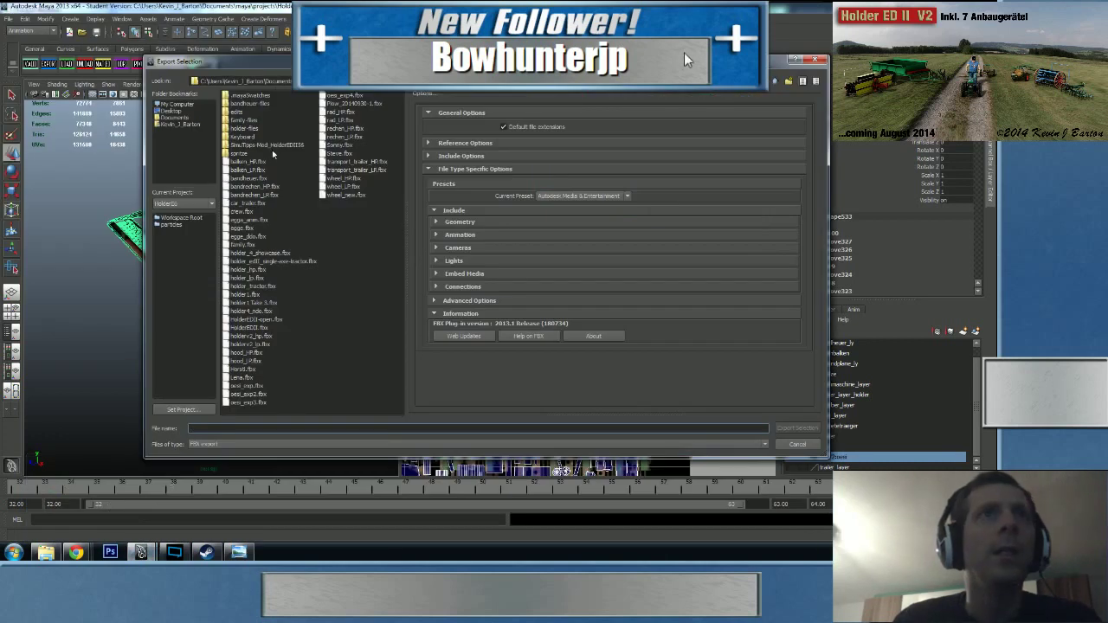
- Export the selected mower mesh in OBJ format as balken_LP.obj, replacing the existing file
click(251, 444)
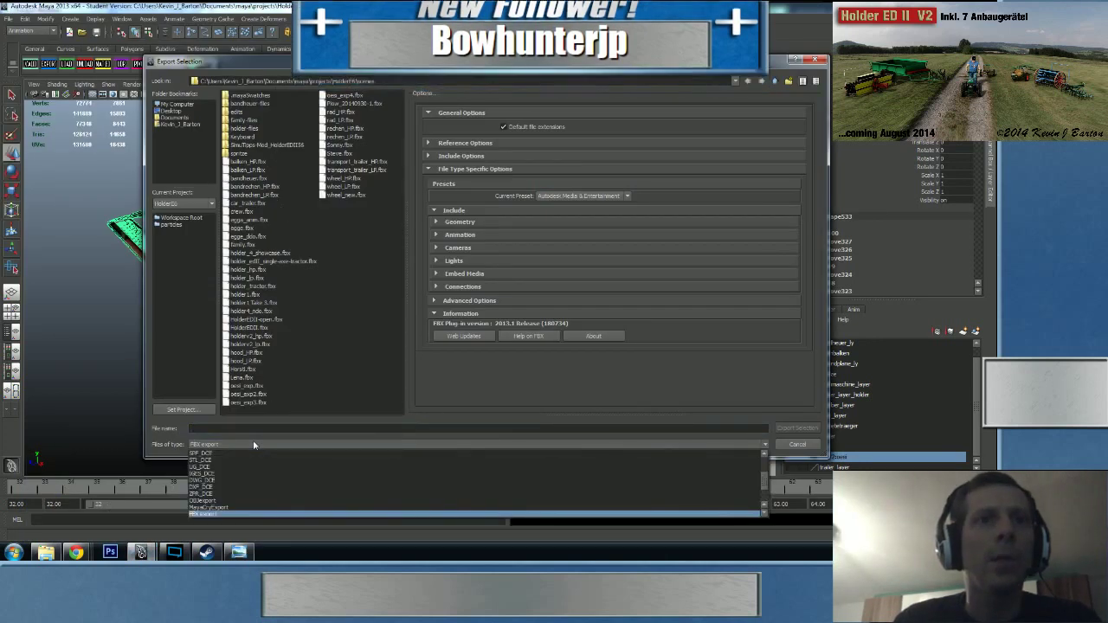
click(224, 481)
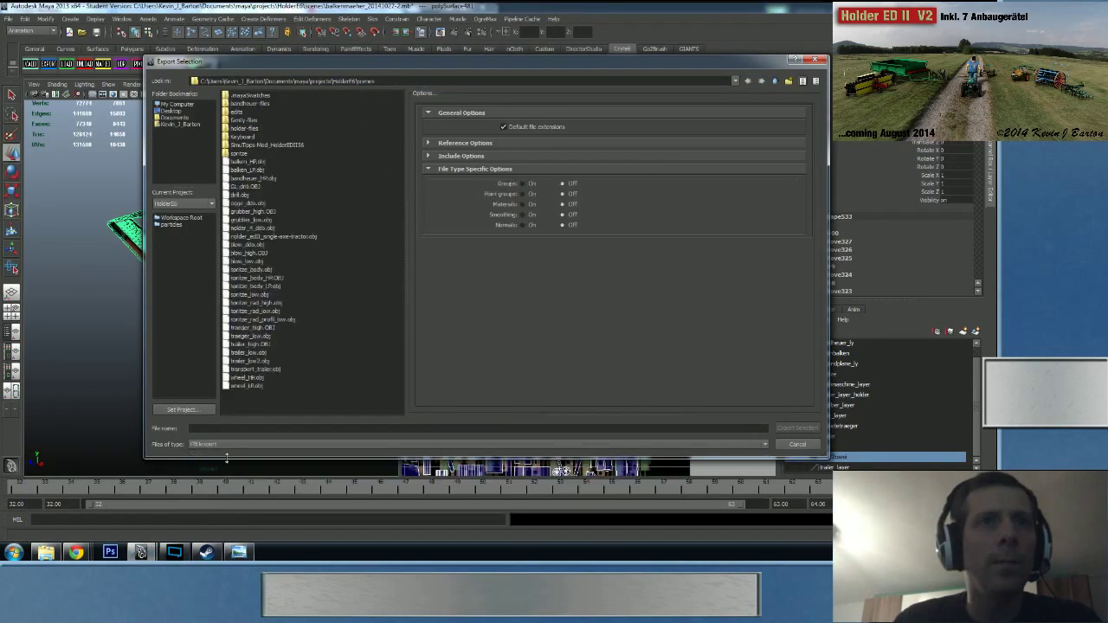
click(243, 171)
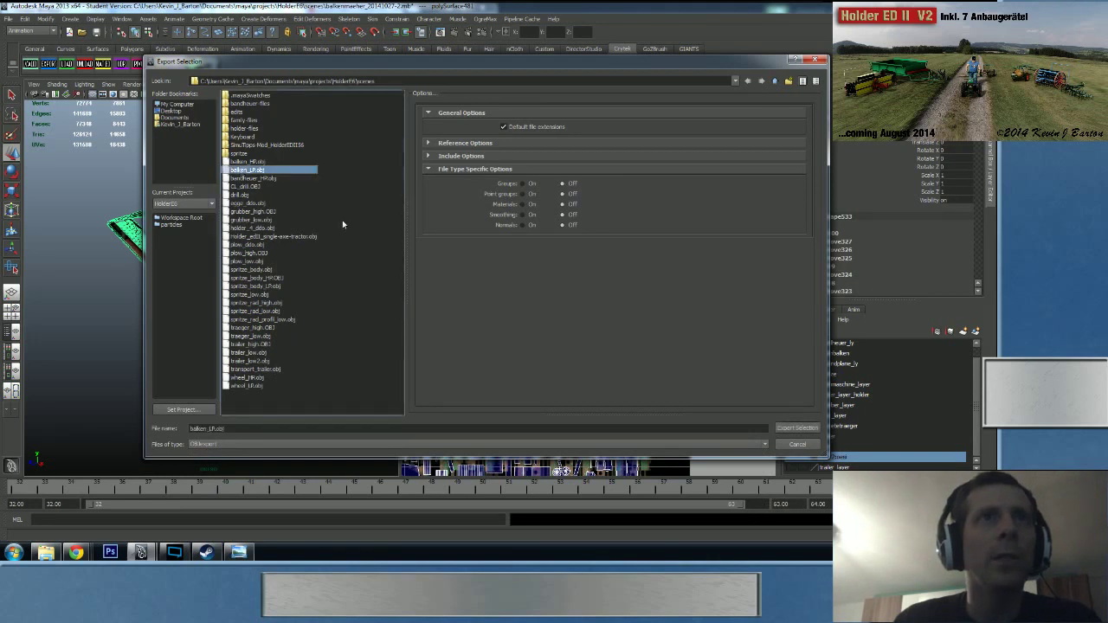
click(798, 429)
click(461, 272)
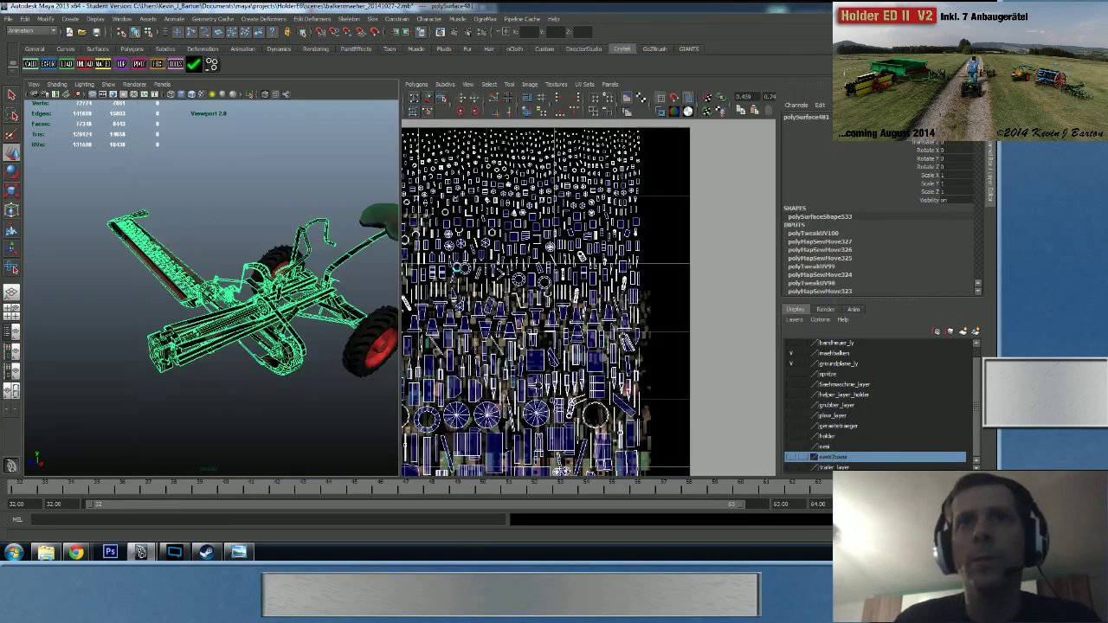
- Launch xNormal and remove the old balken_LP mesh from the high definition meshes list
click(13, 553)
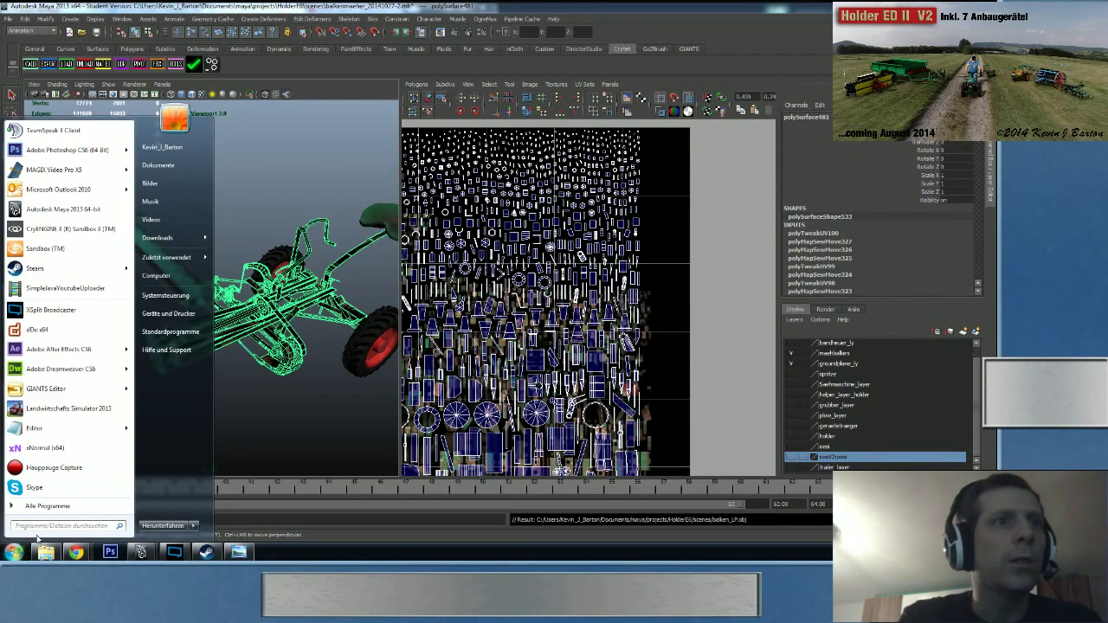
click(54, 446)
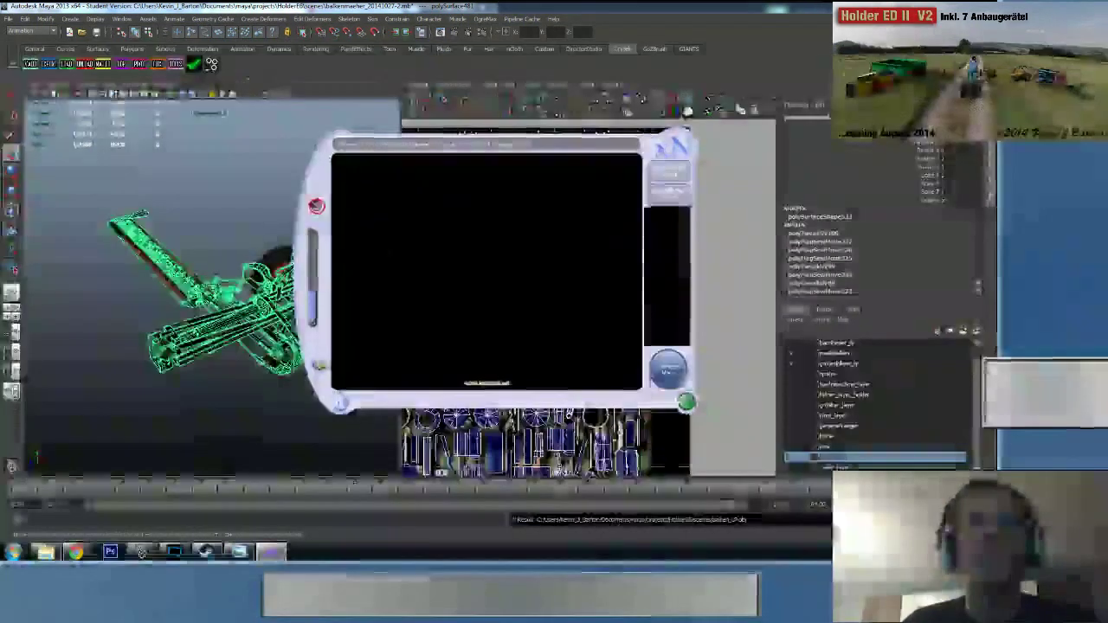
click(670, 173)
right_click(474, 184)
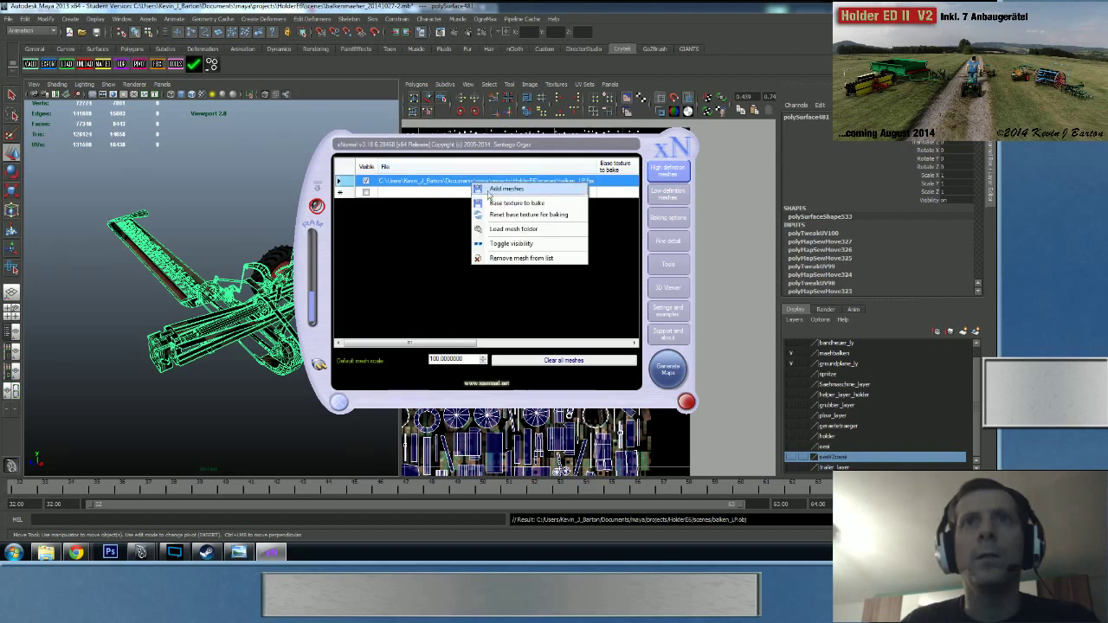
click(520, 258)
- Add balken_LP.fbx from the HolderE6 scenes folder as the high definition mesh
right_click(461, 181)
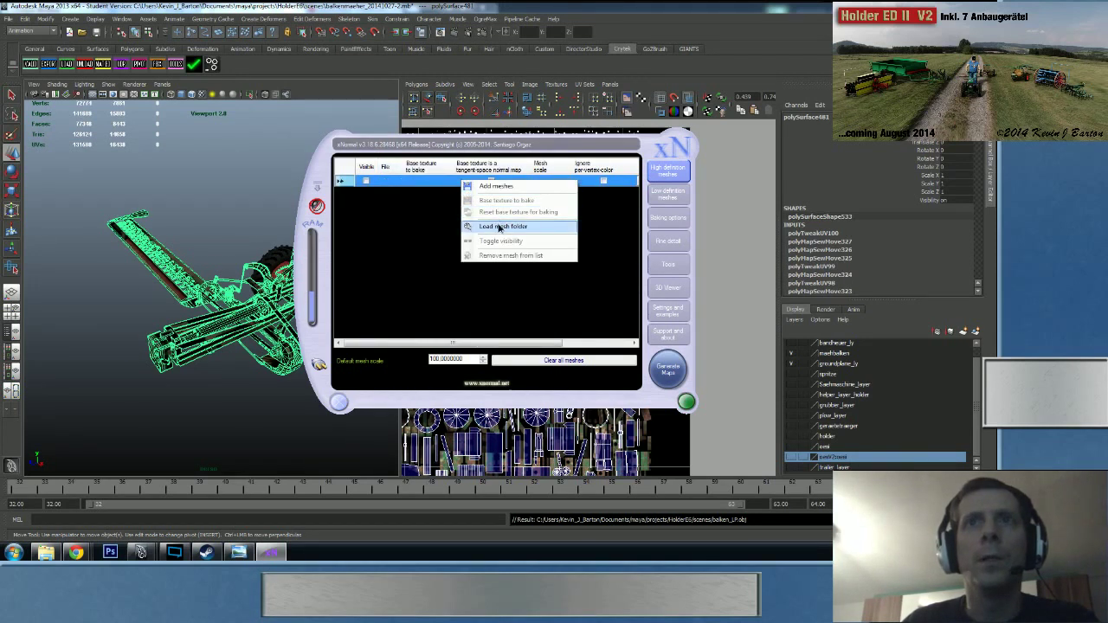
click(500, 227)
click(640, 206)
right_click(461, 179)
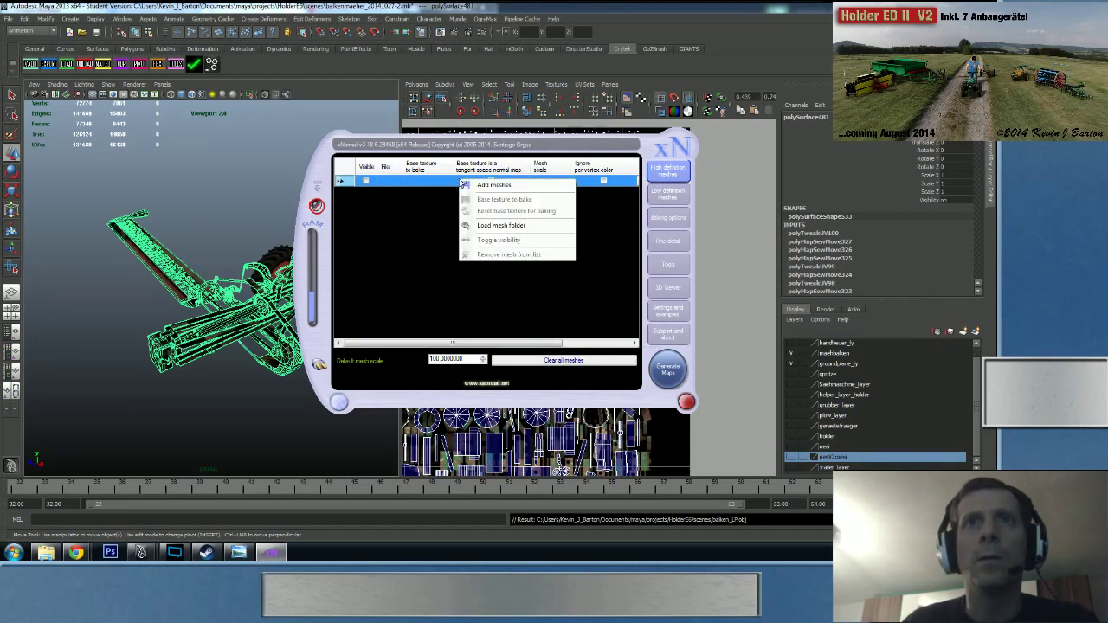
click(478, 186)
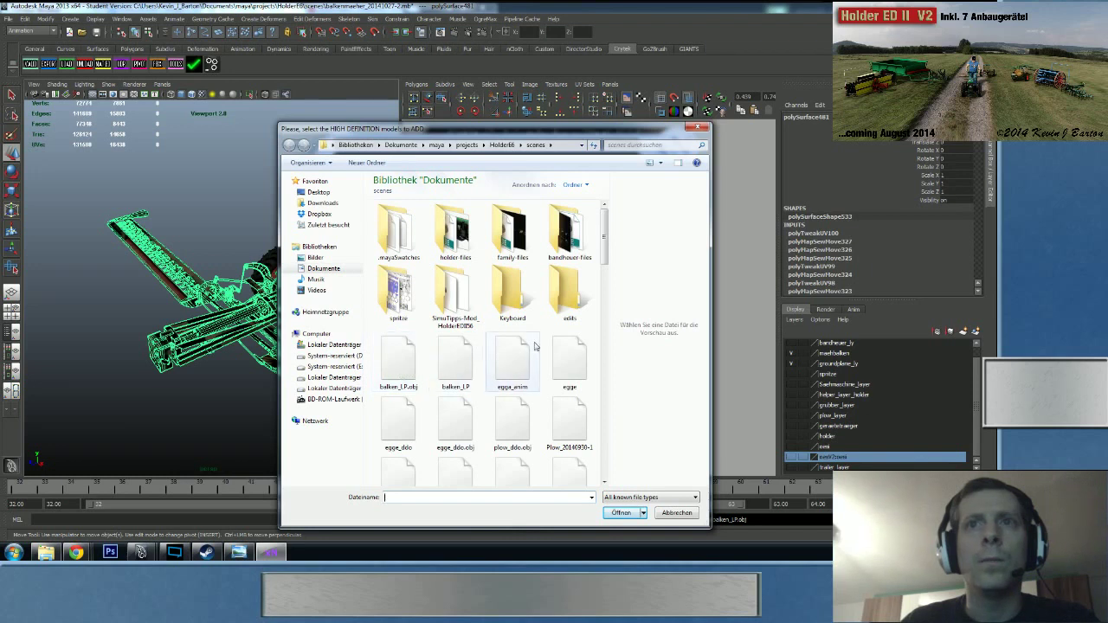
click(456, 360)
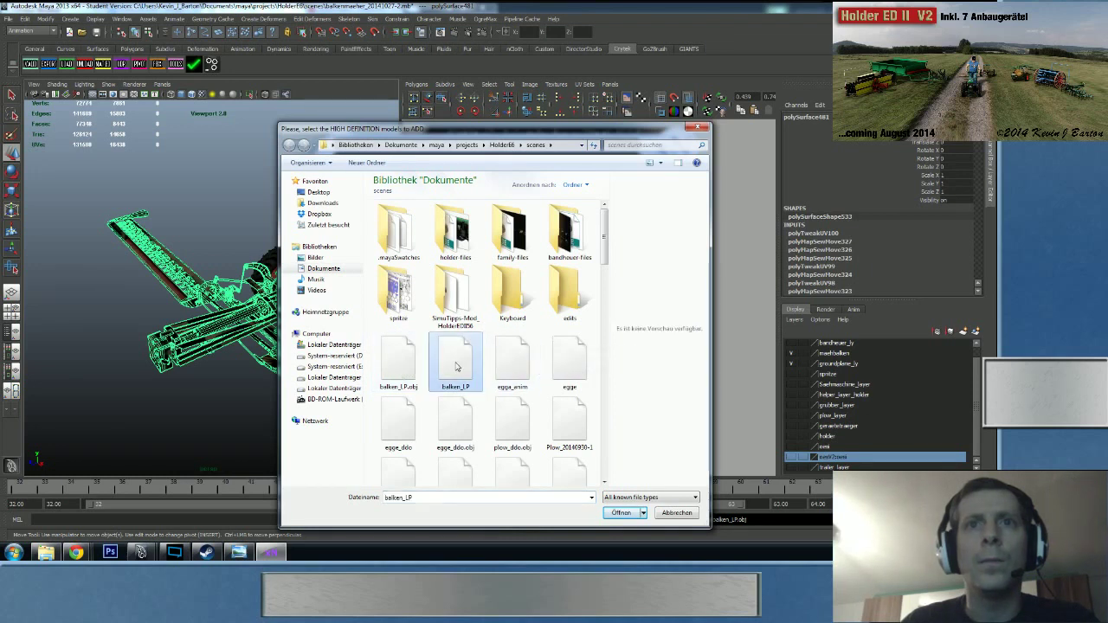
click(620, 513)
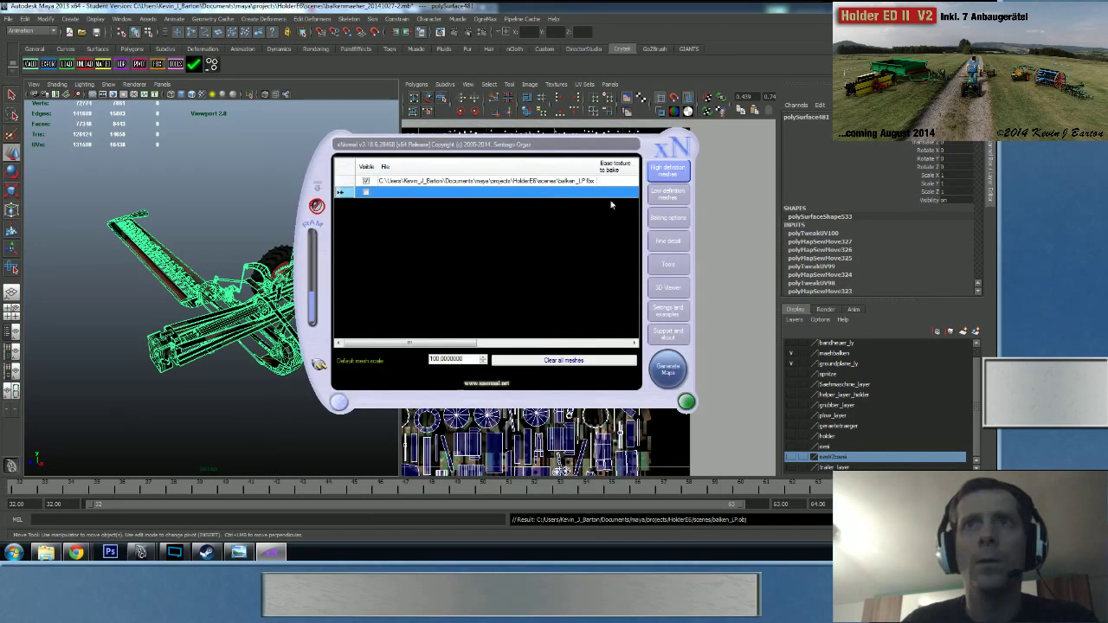
- Replace the old entry in the low definition meshes list with a freshly loaded balken_LP.fbx
click(670, 198)
right_click(429, 179)
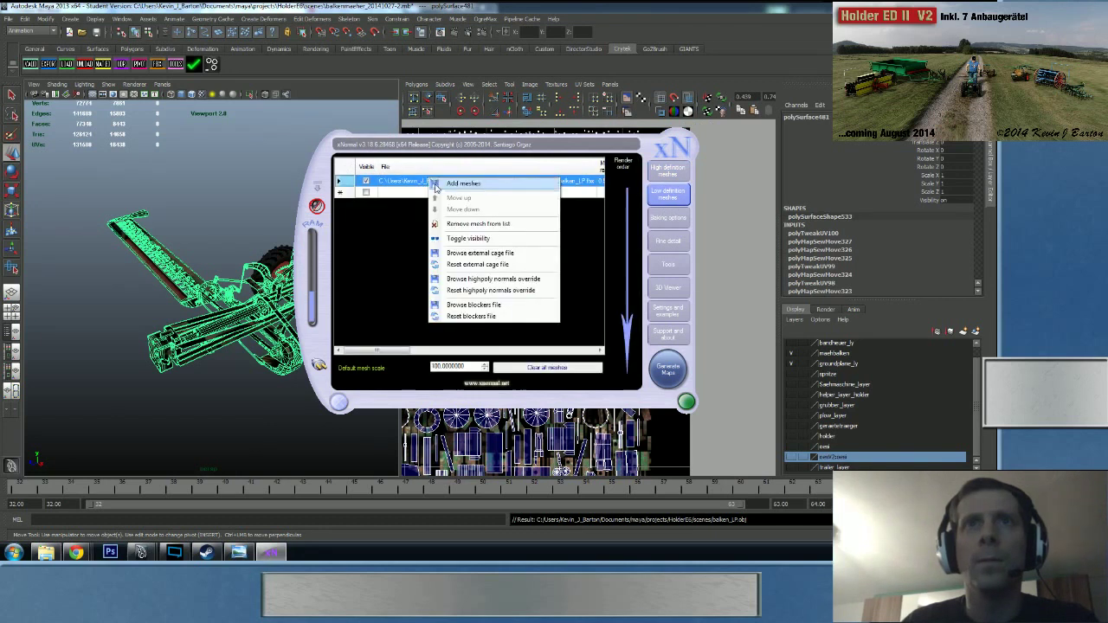
click(468, 239)
right_click(430, 179)
click(438, 185)
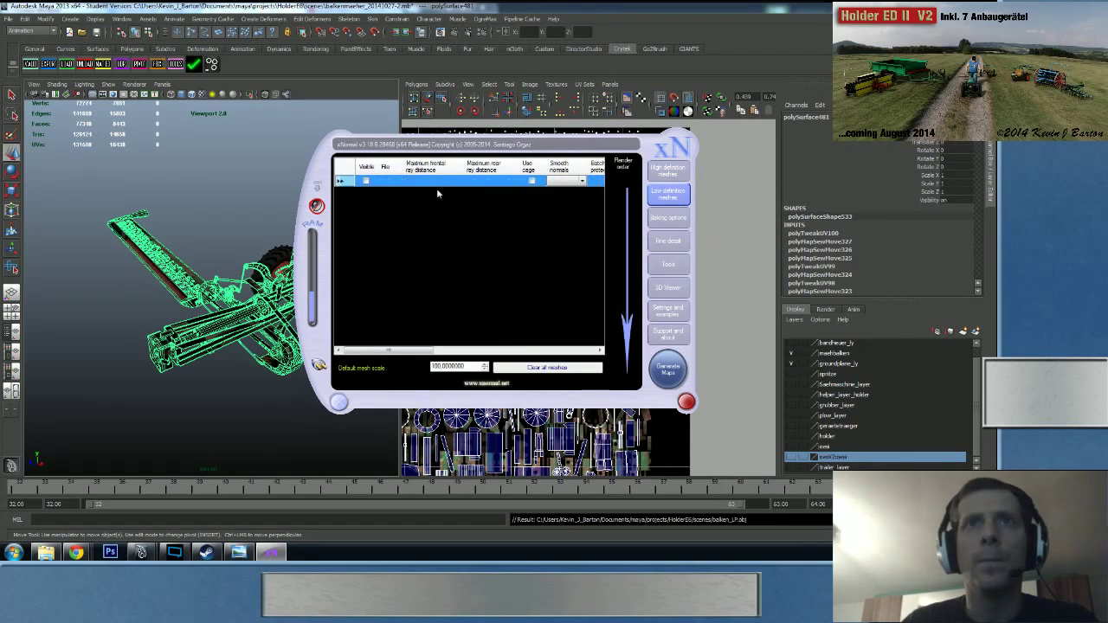
click(455, 359)
click(620, 514)
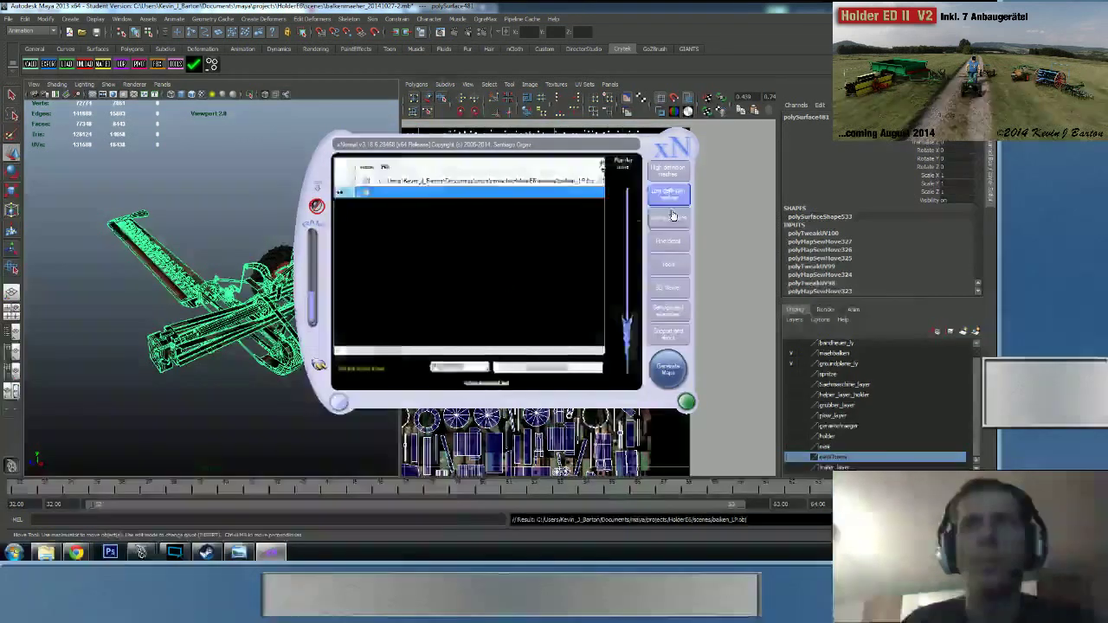
- Set the bake to render the normal map instead of ambient occlusion, review the normal map options, and start generating the maps
click(668, 217)
click(374, 245)
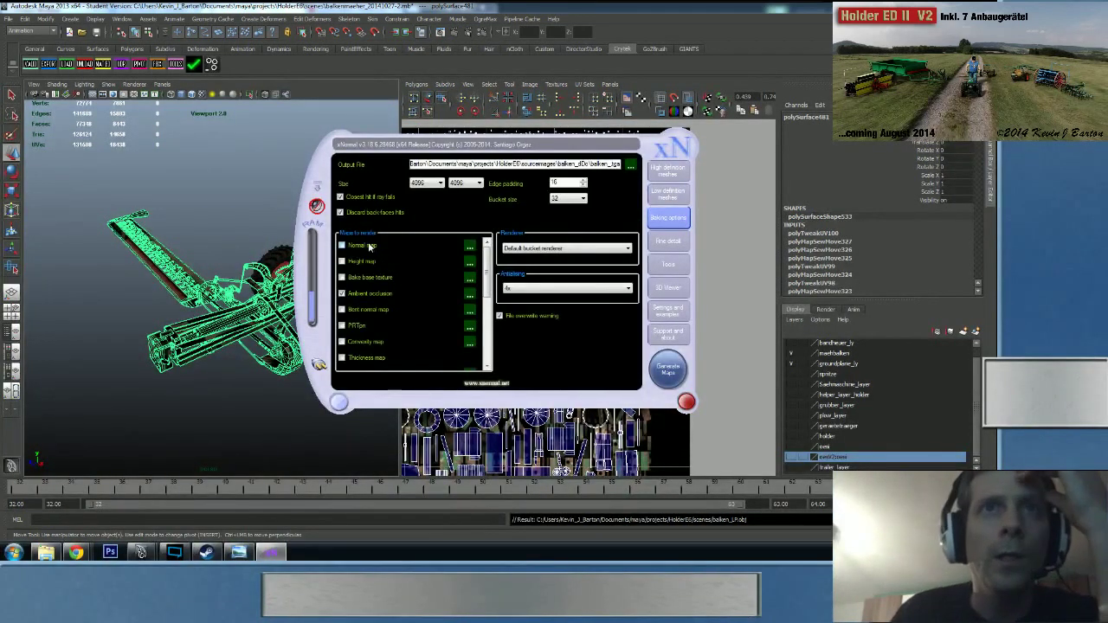
click(362, 295)
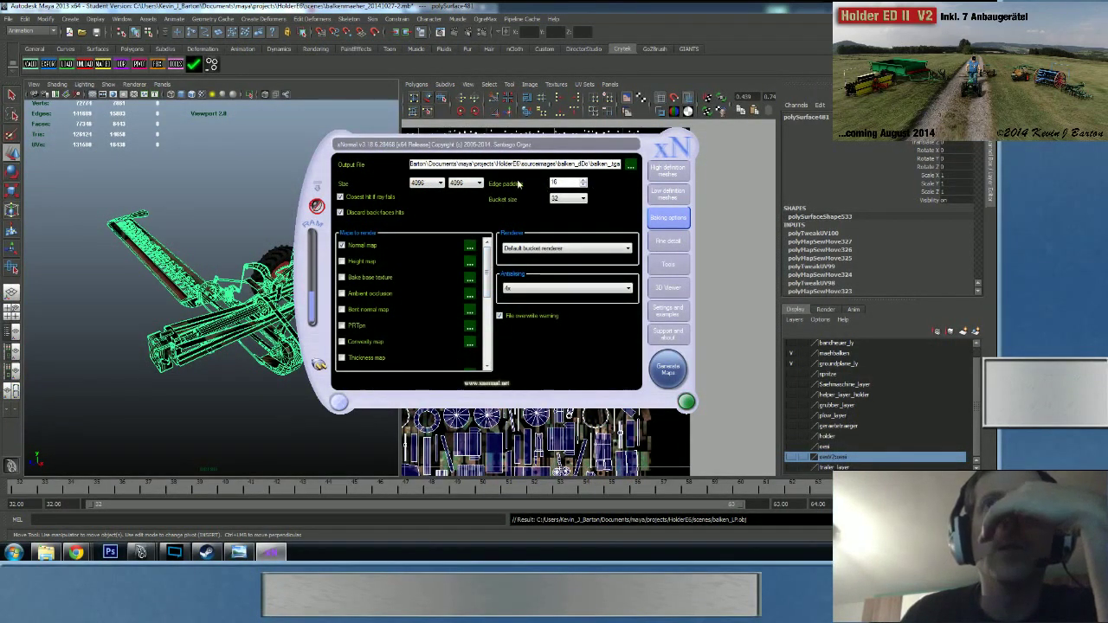
click(468, 247)
click(576, 307)
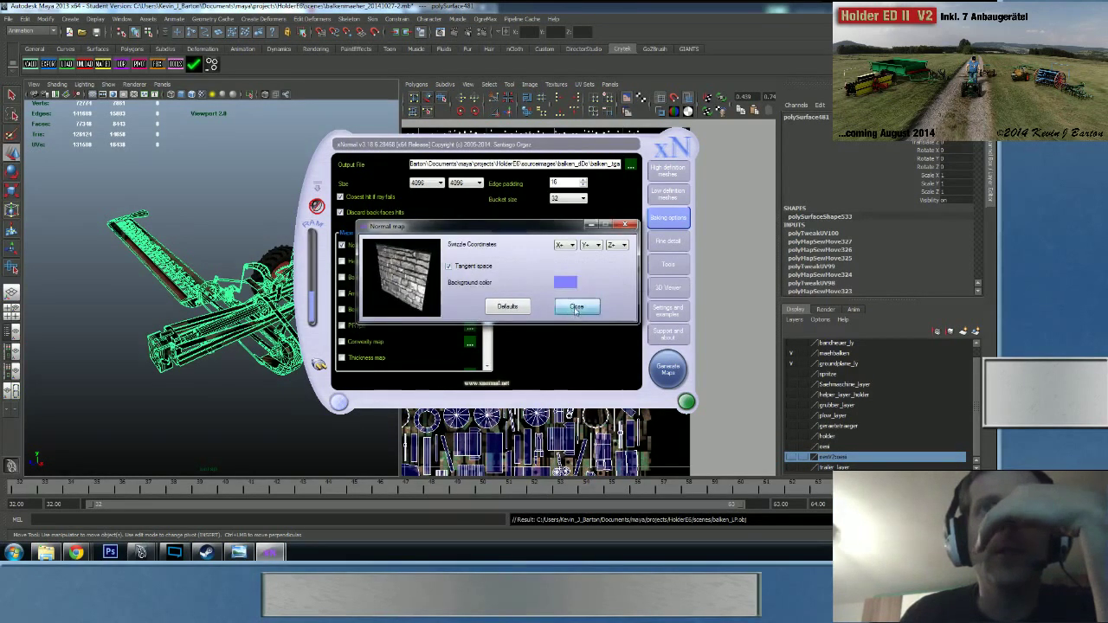
click(665, 364)
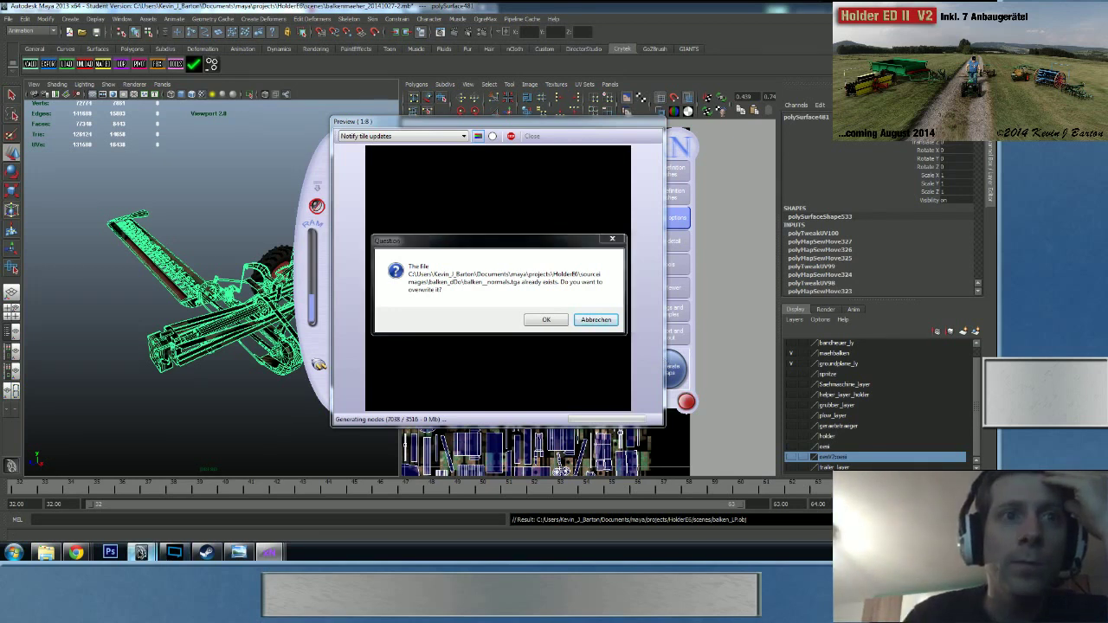
- Switch to Chrome and check the live stream and chat on the Twitch channel page
mouse_move(141, 552)
click(112, 506)
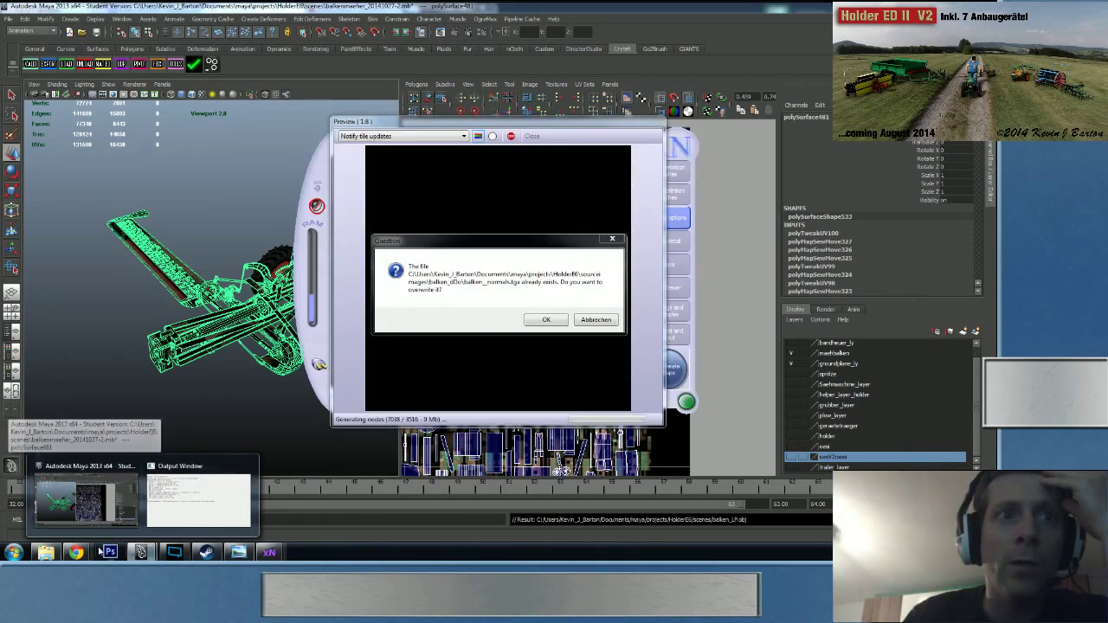
mouse_move(76, 552)
click(95, 506)
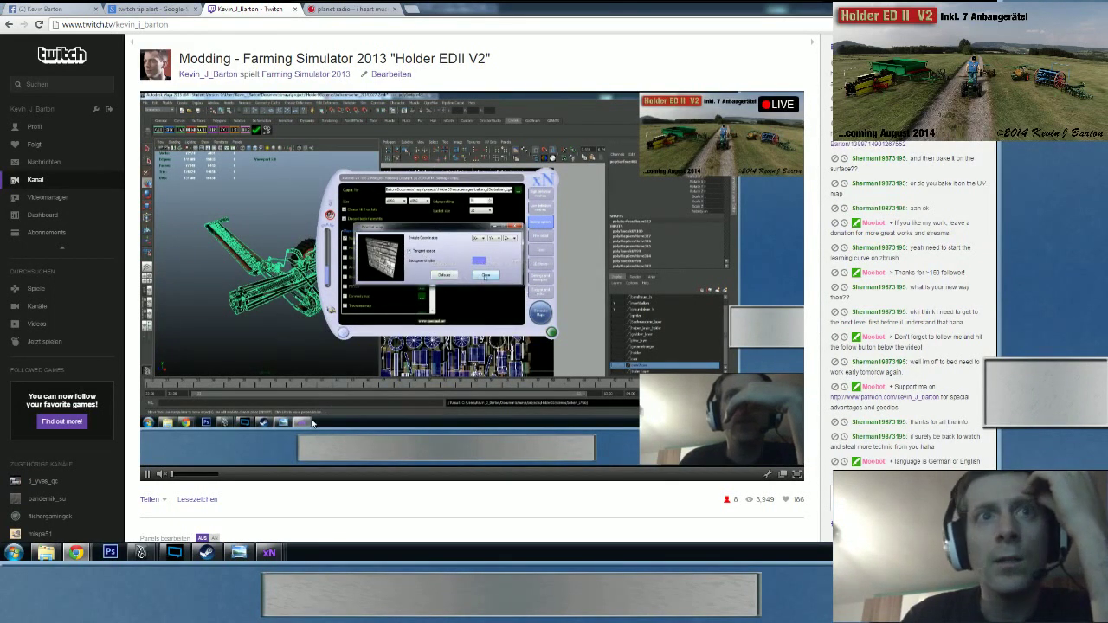
- Switch back to xNormal, allow overwriting the existing balken_normals.tga, and bring up the bake preview window
mouse_move(268, 552)
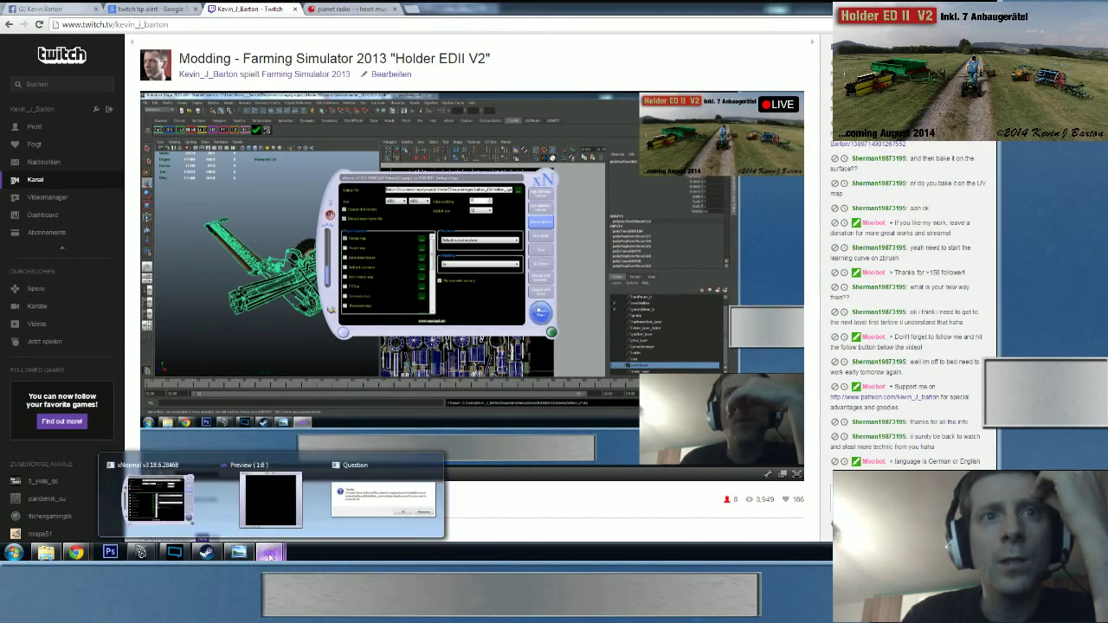
click(381, 508)
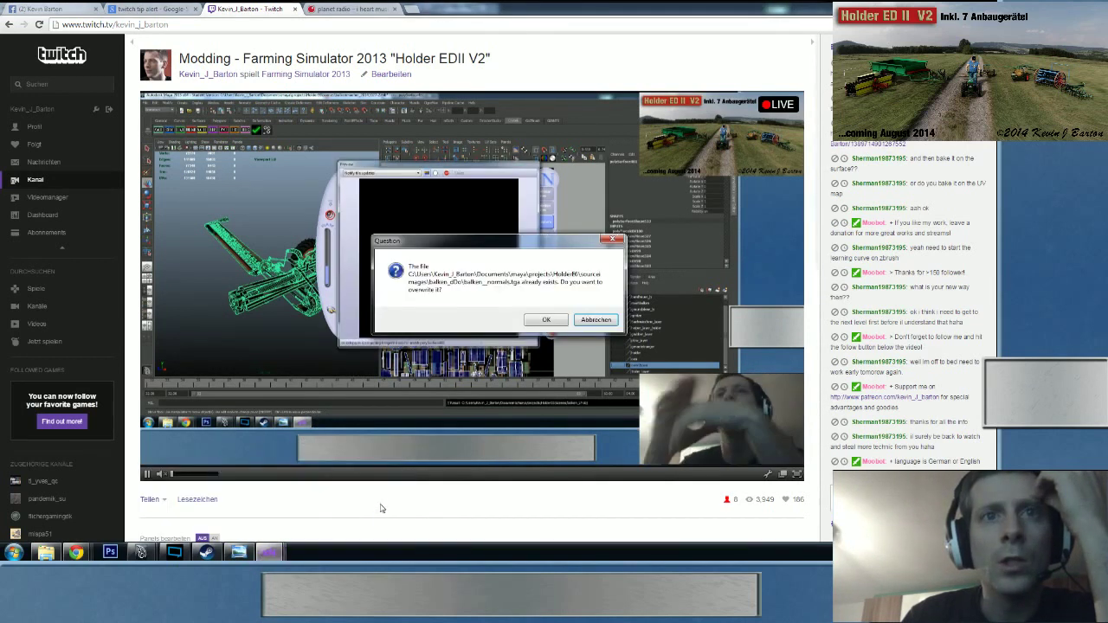
click(549, 320)
mouse_move(268, 552)
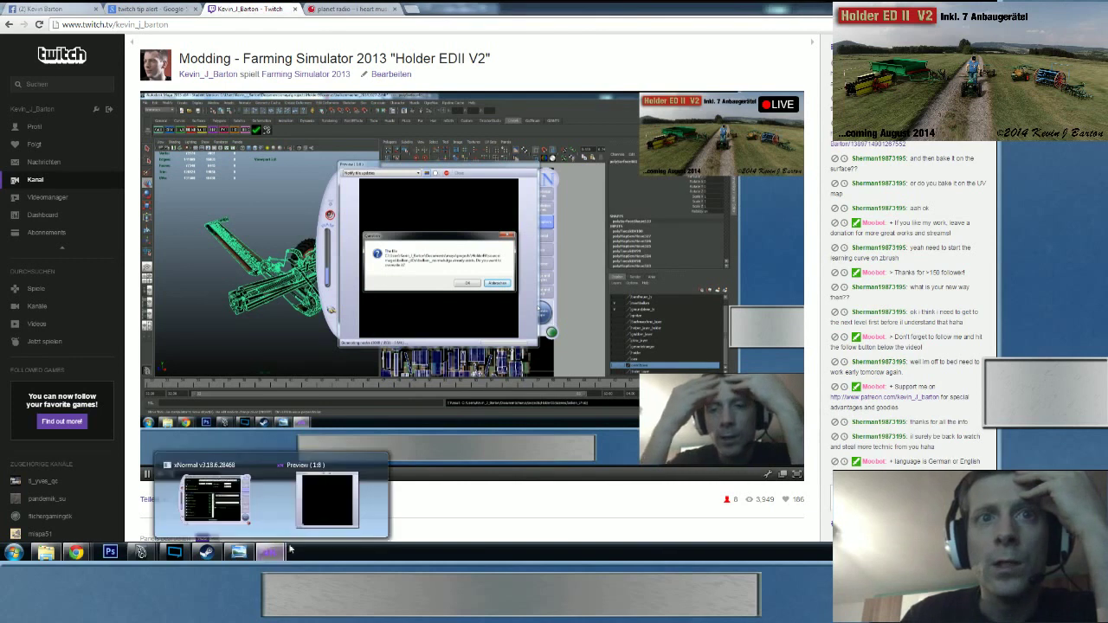
click(334, 497)
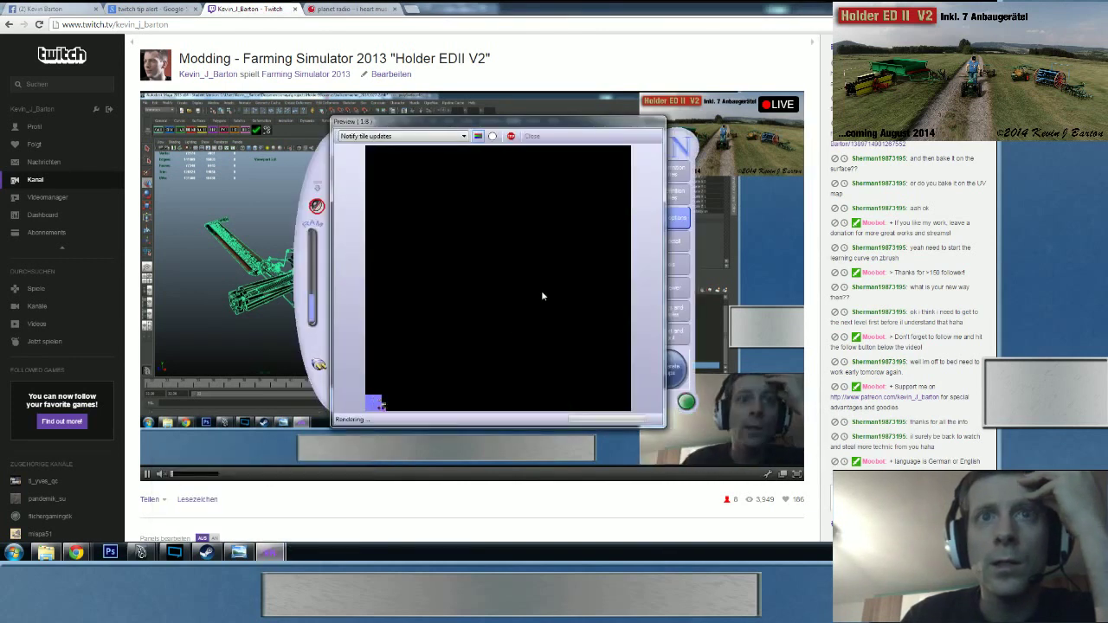